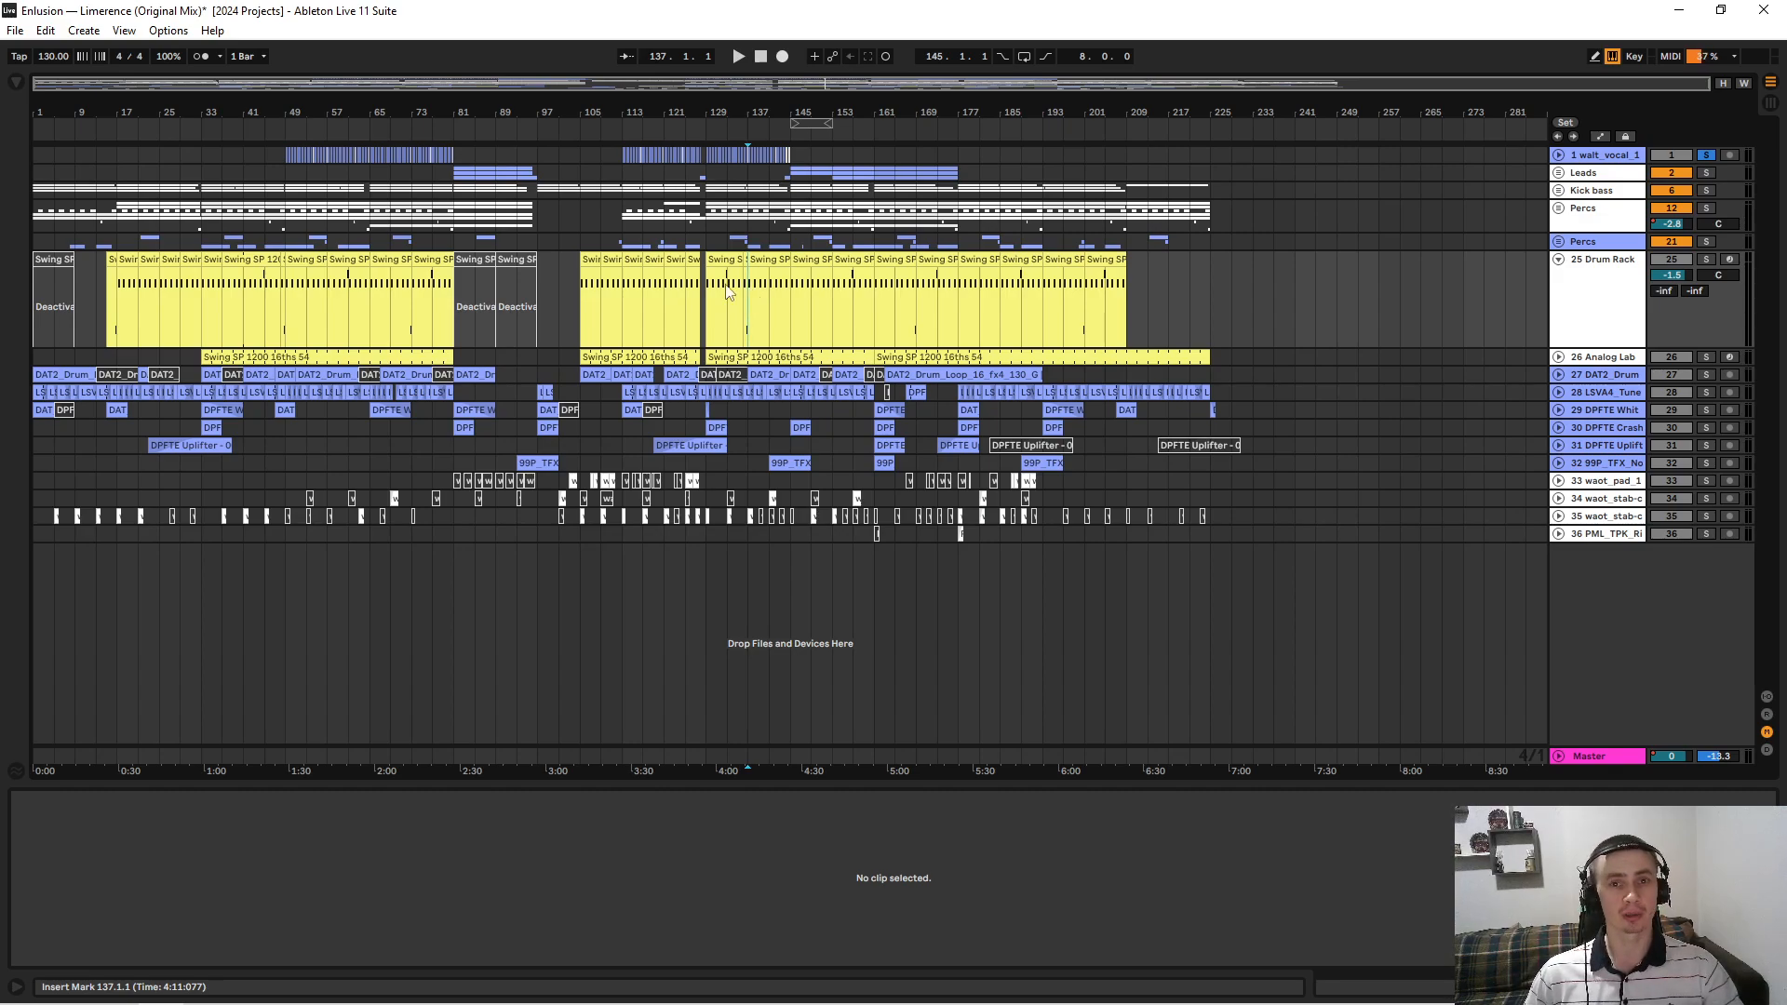
# Unfold the walt_vocal_1 track, loop its clips from bar 49 to bar 53 and start playback.
pyautogui.click(1558, 156)
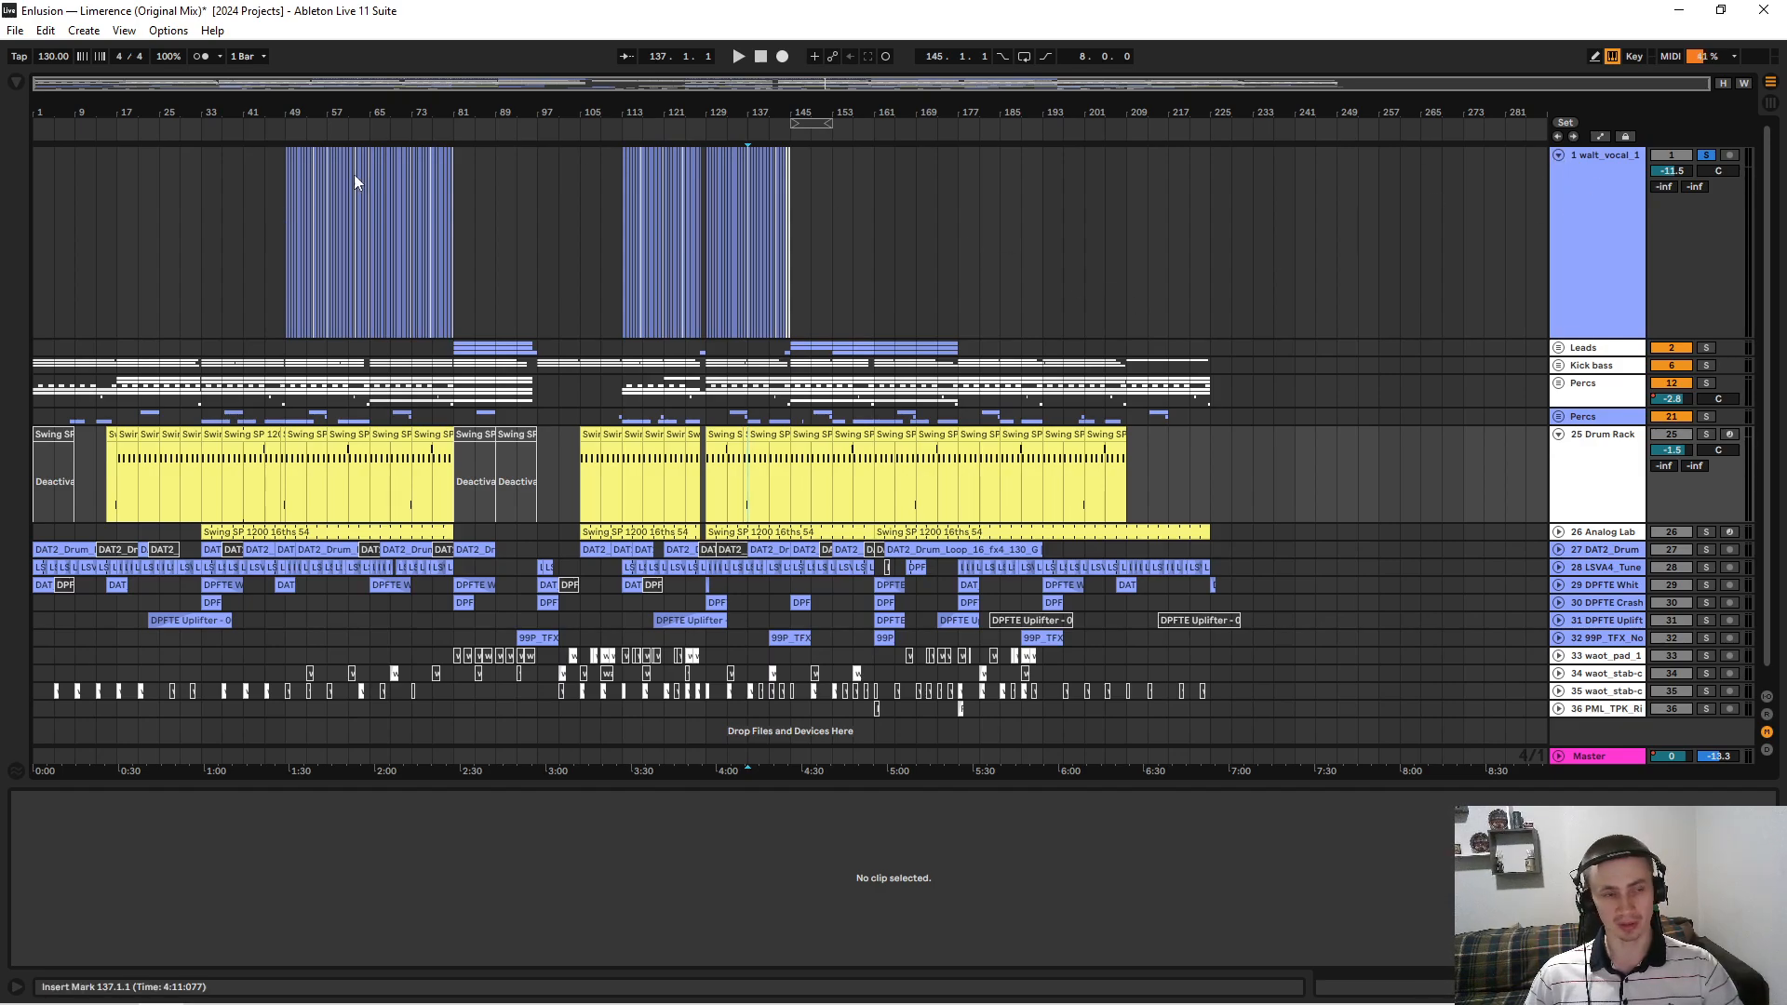
pyautogui.moveTo(281, 113); pyautogui.dragTo(281, 298)
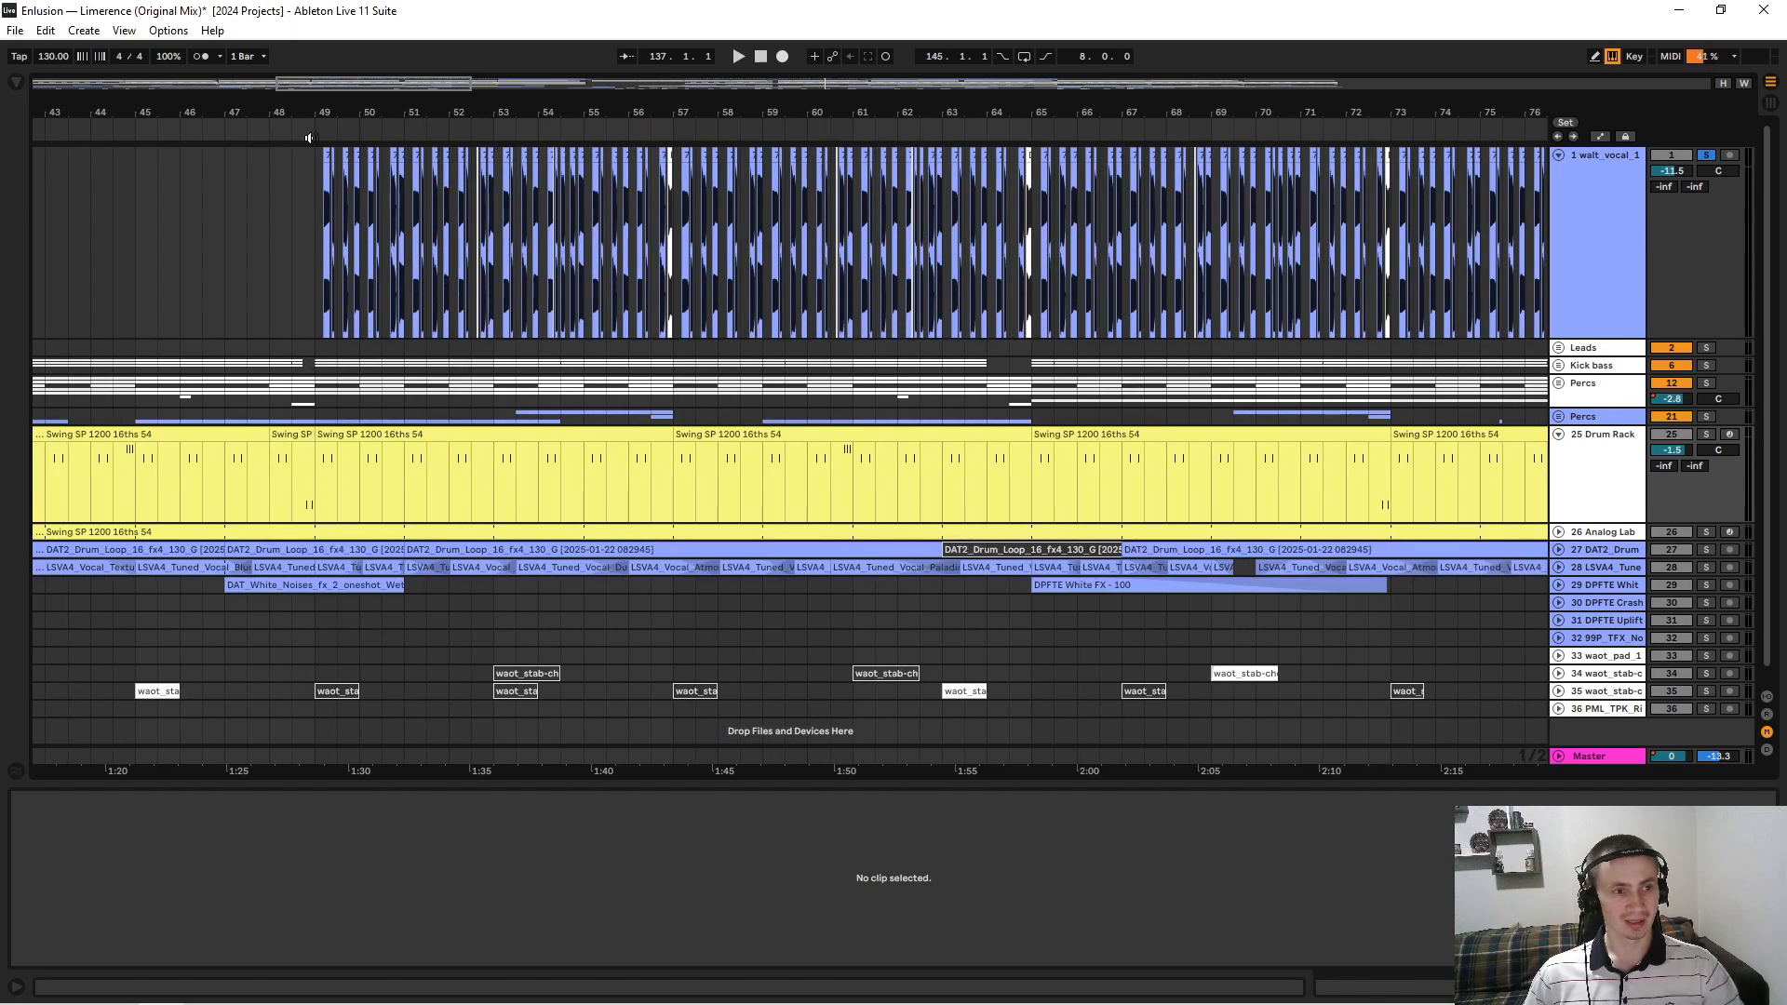
pyautogui.click(317, 167)
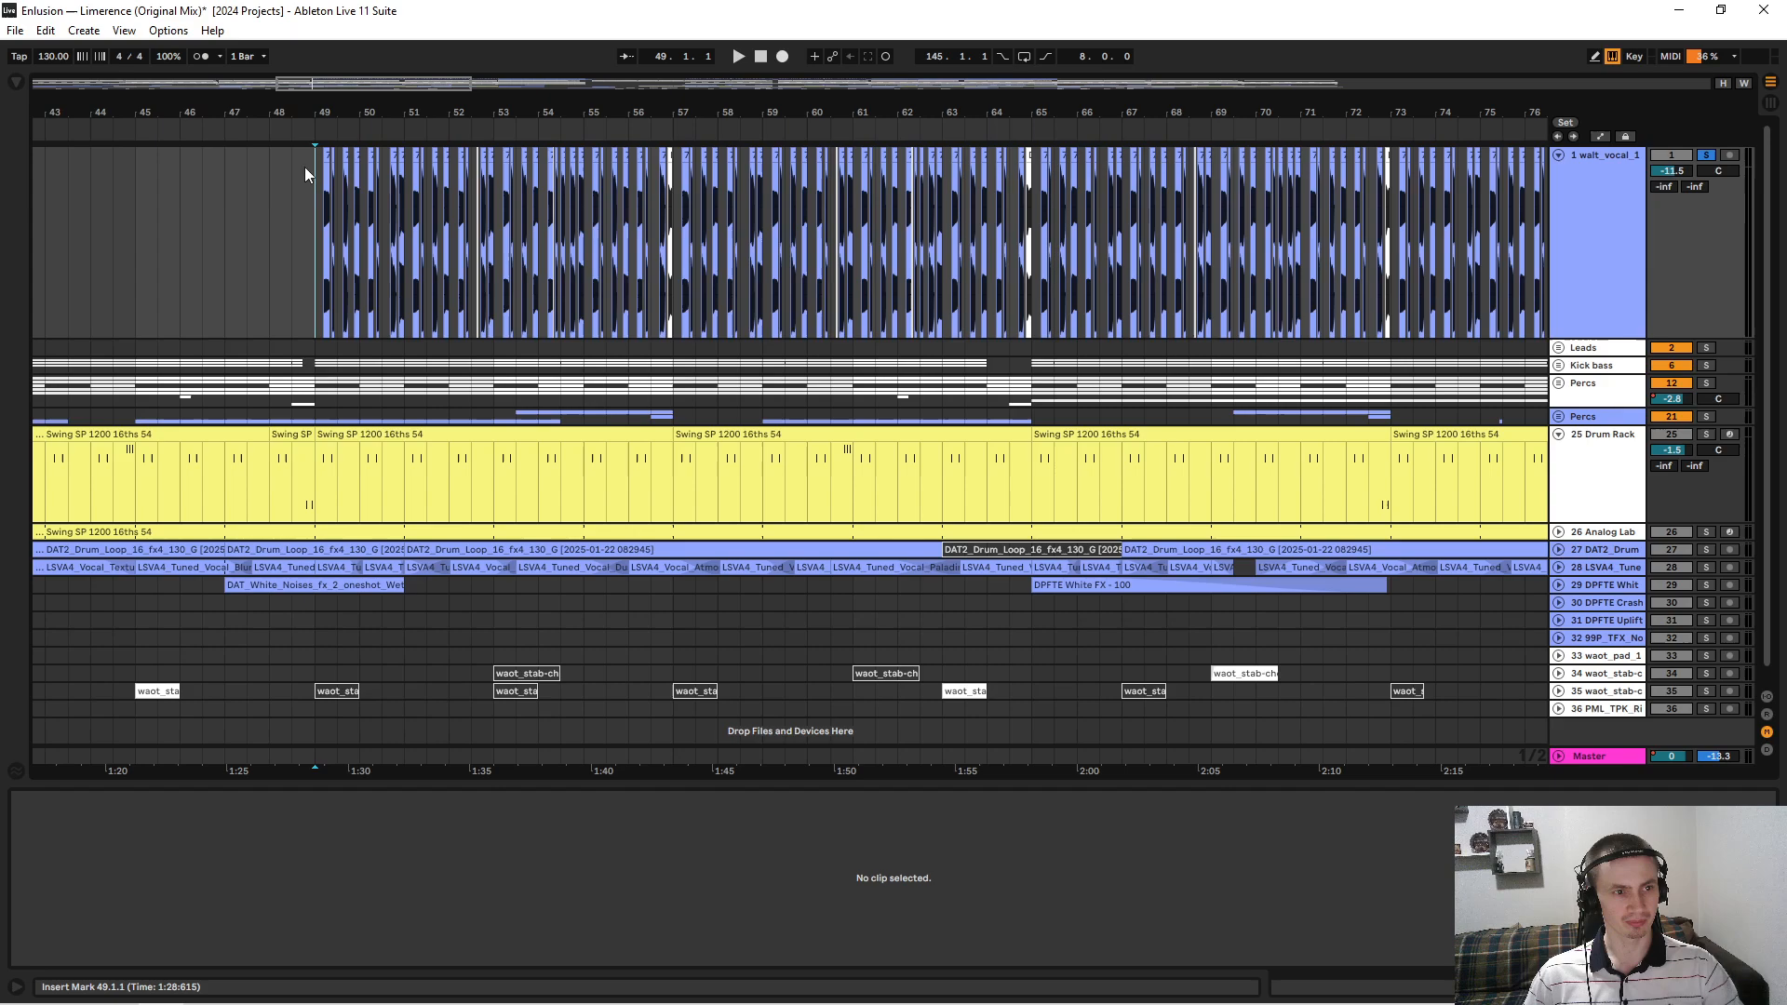
pyautogui.moveTo(313, 168); pyautogui.dragTo(494, 183)
pyautogui.hotkey('ctrl', 'l')
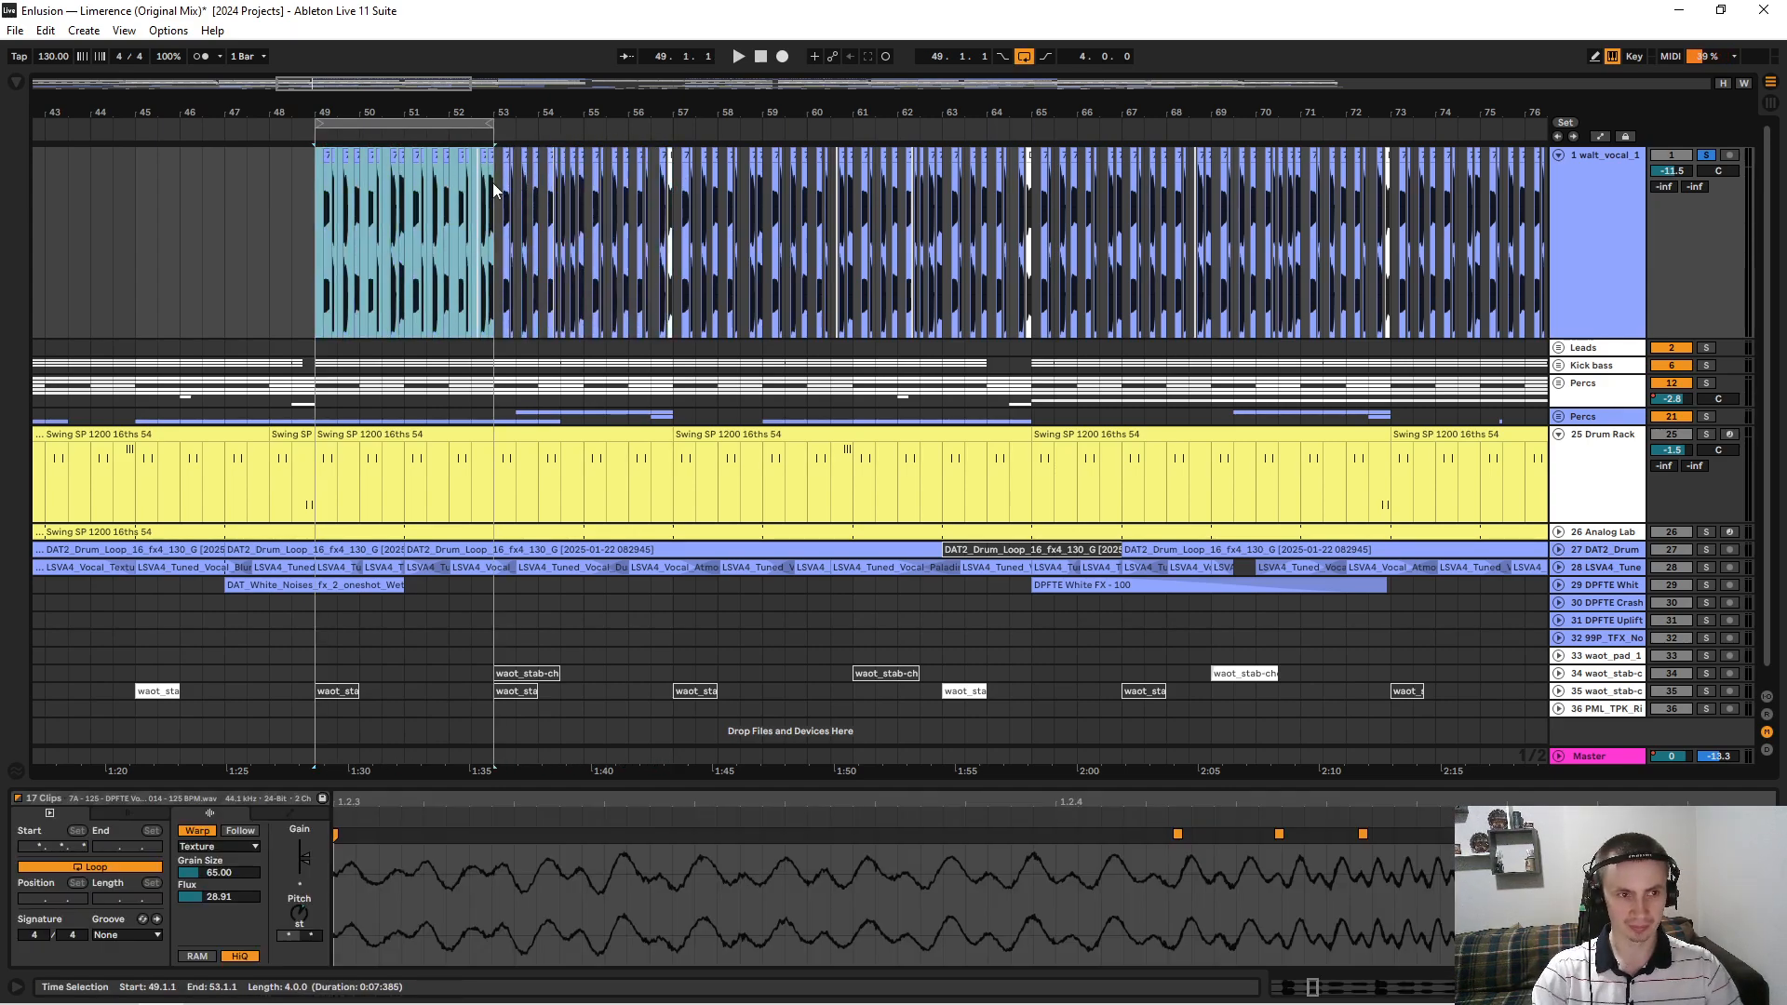
pyautogui.press('space')
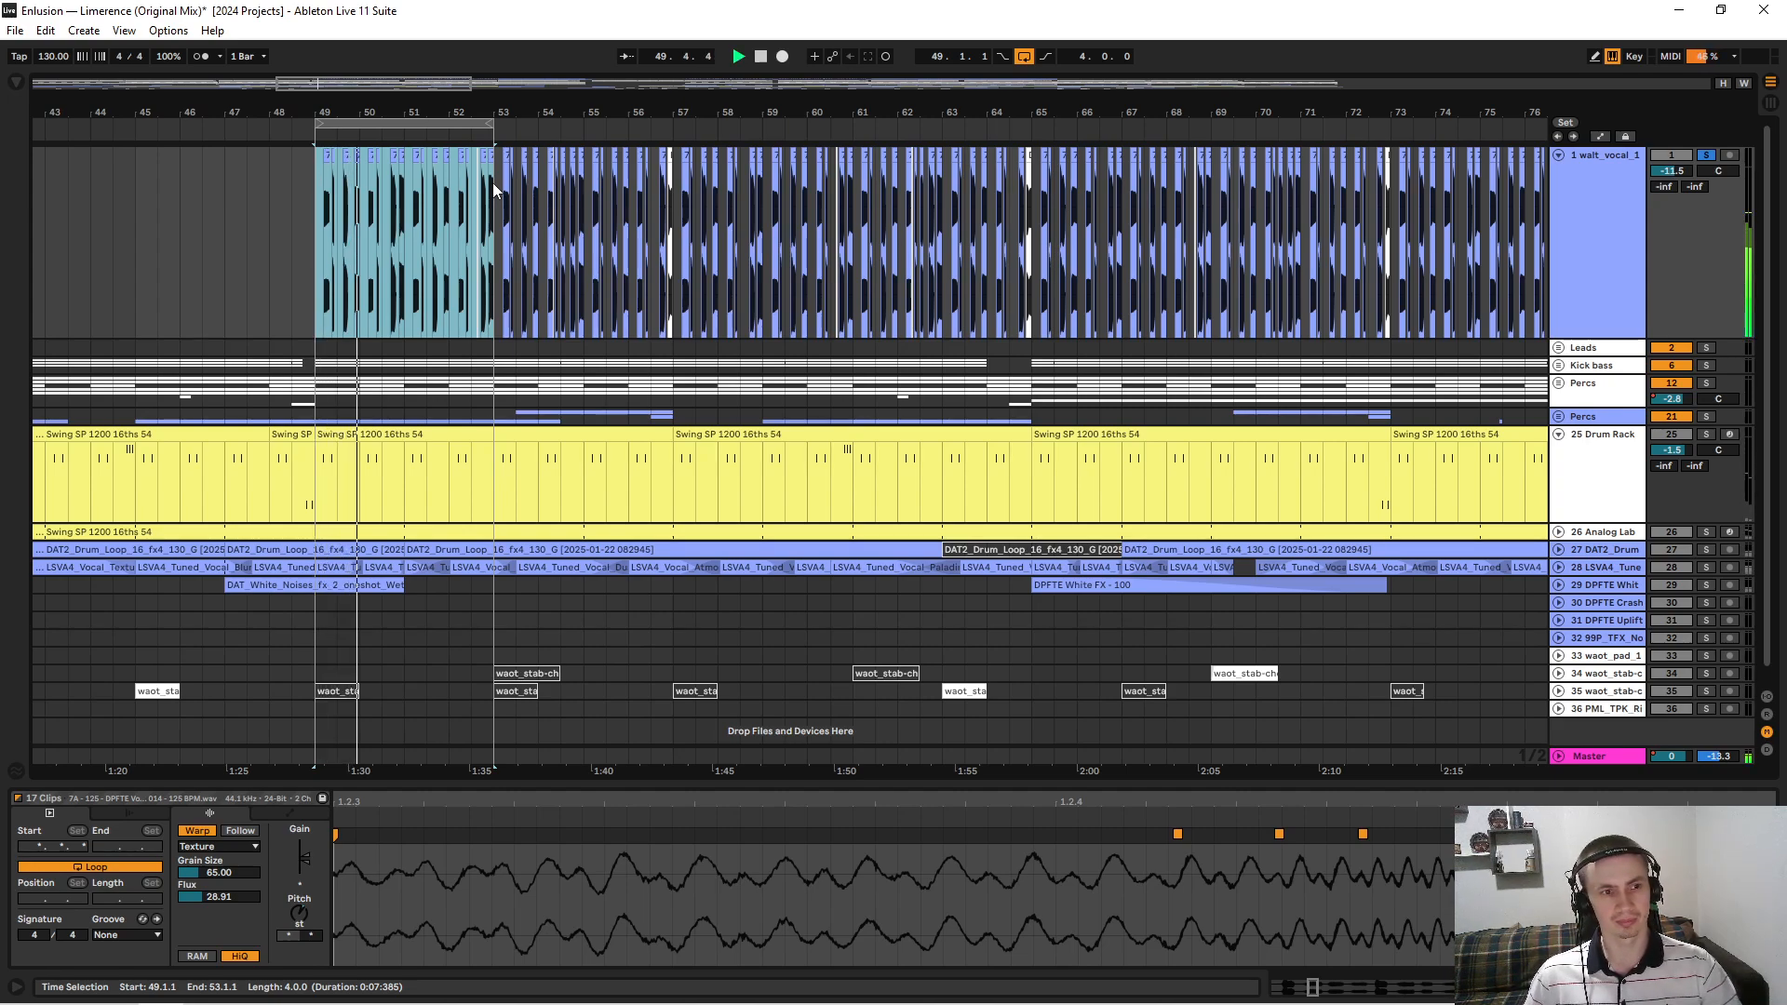
# Extend the loop to eight bars, ending at bar 57, and enlarge the vocal track's height.
pyautogui.moveTo(494, 121); pyautogui.dragTo(666, 120)
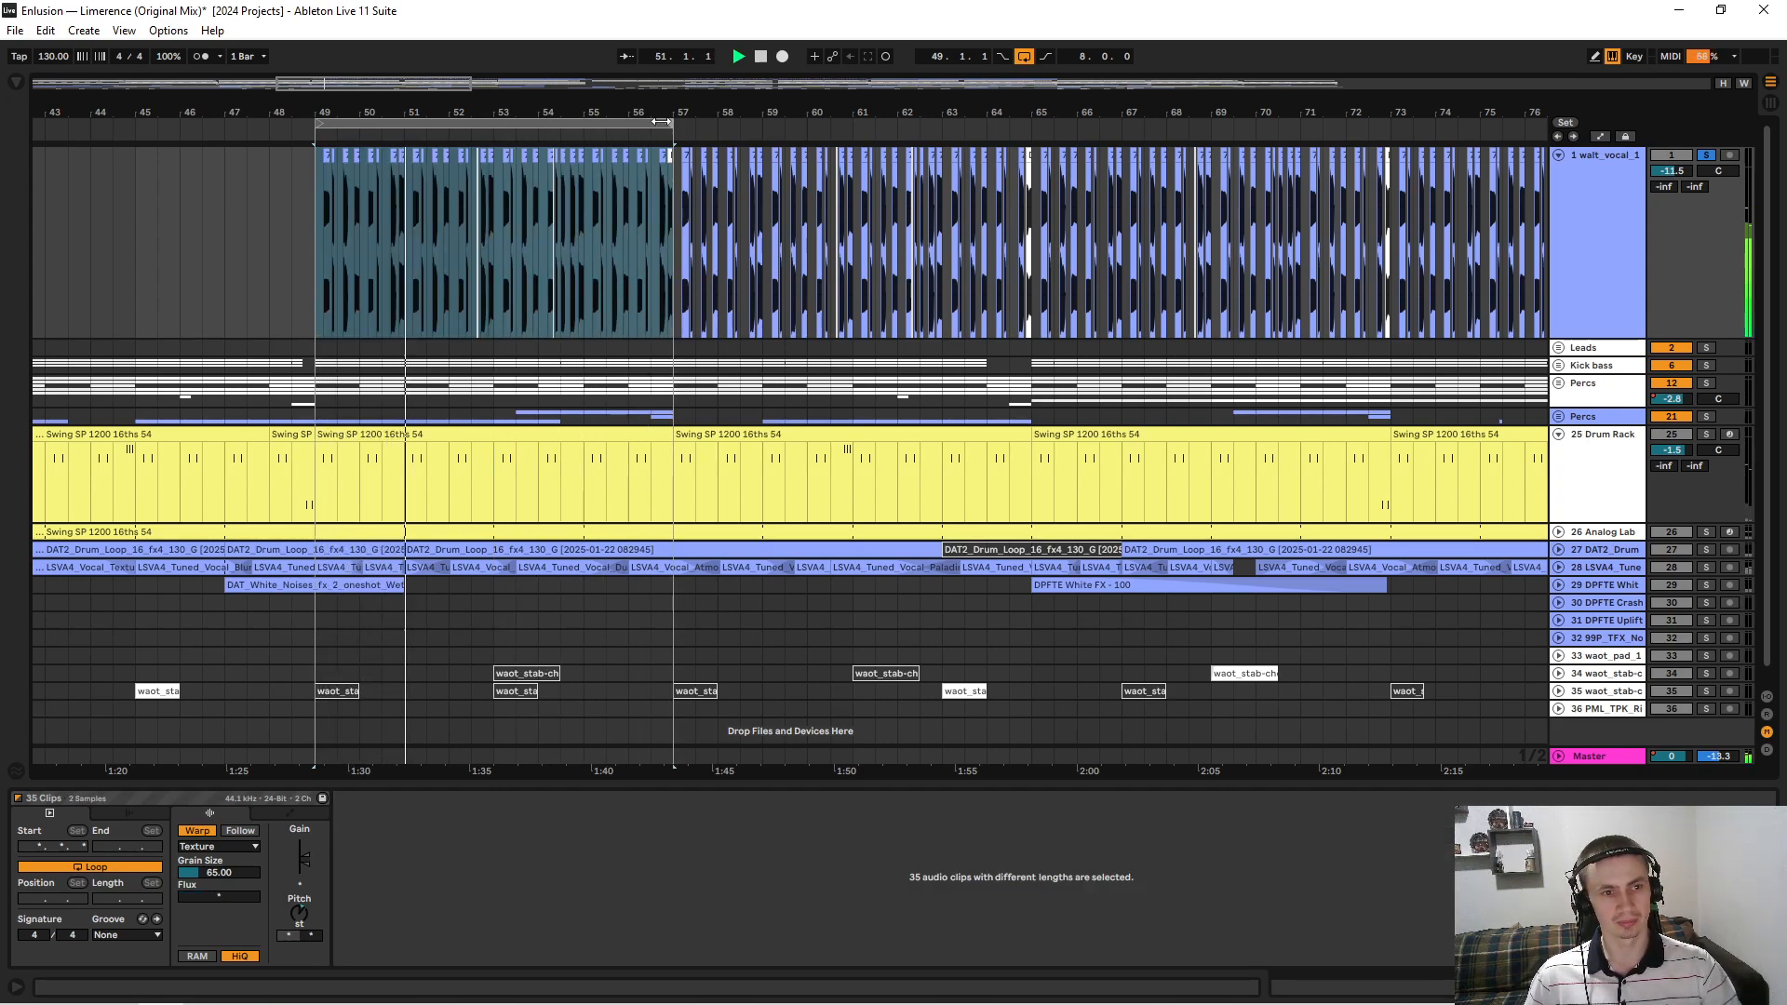
pyautogui.click(500, 176)
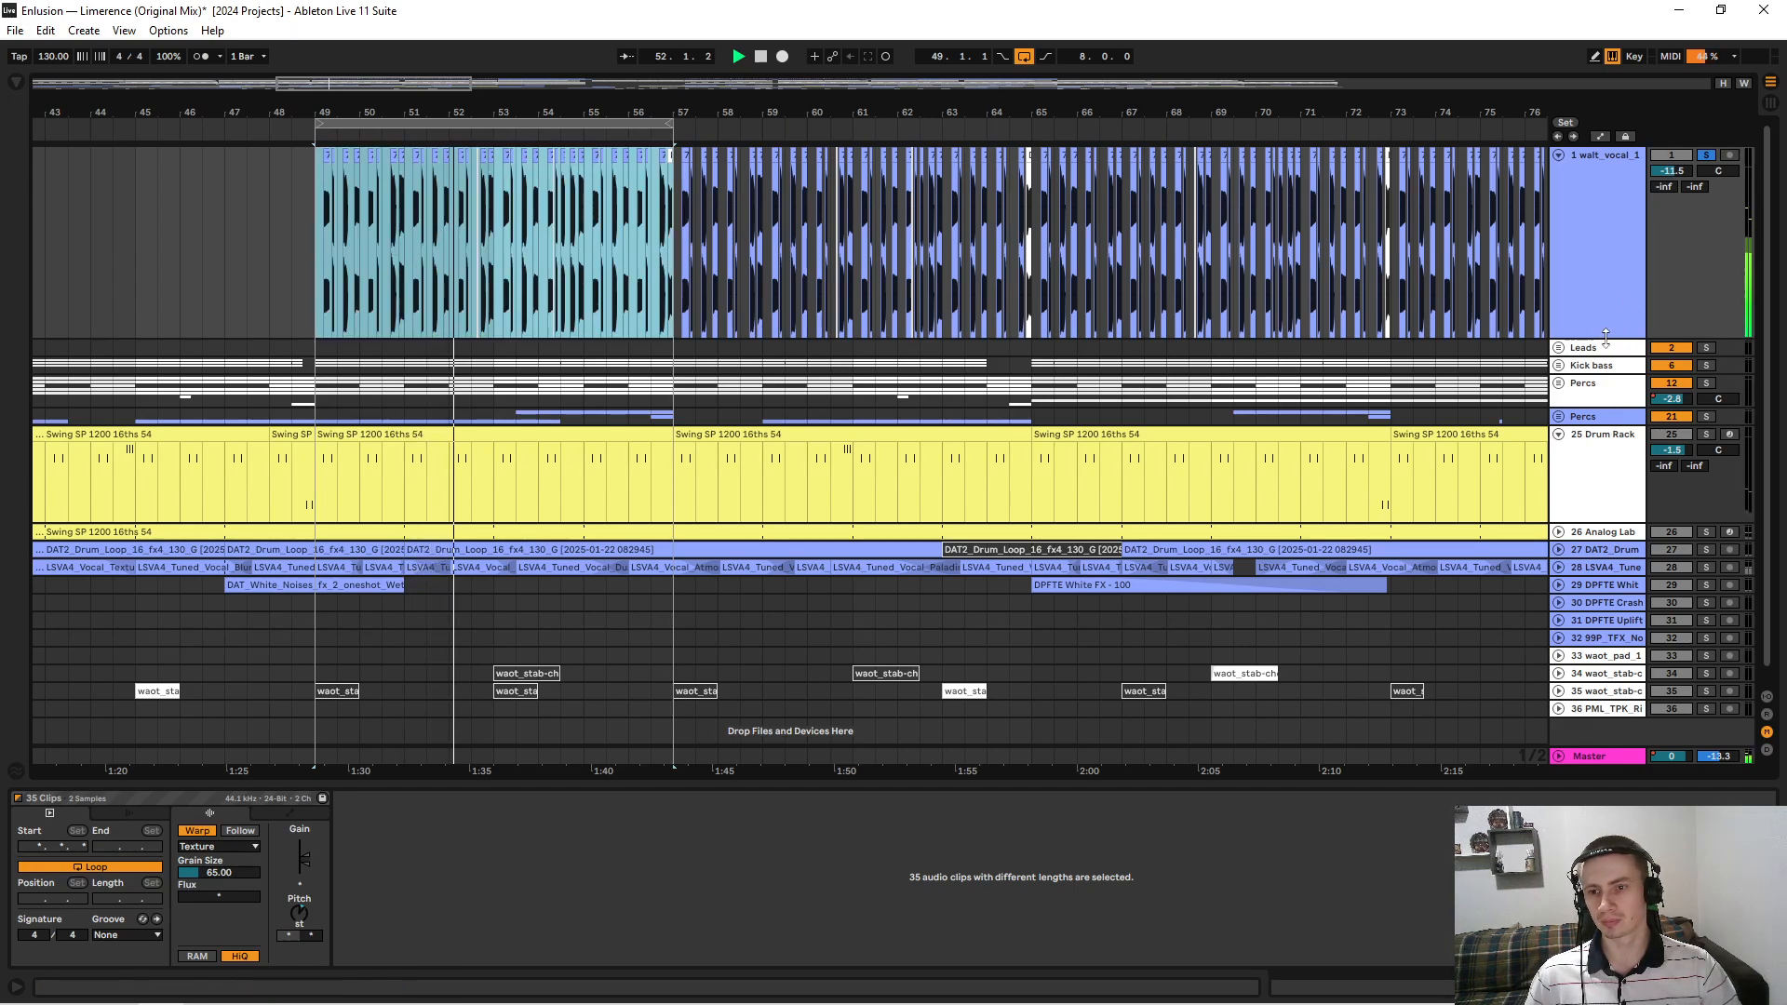
pyautogui.moveTo(1615, 334); pyautogui.dragTo(1615, 510)
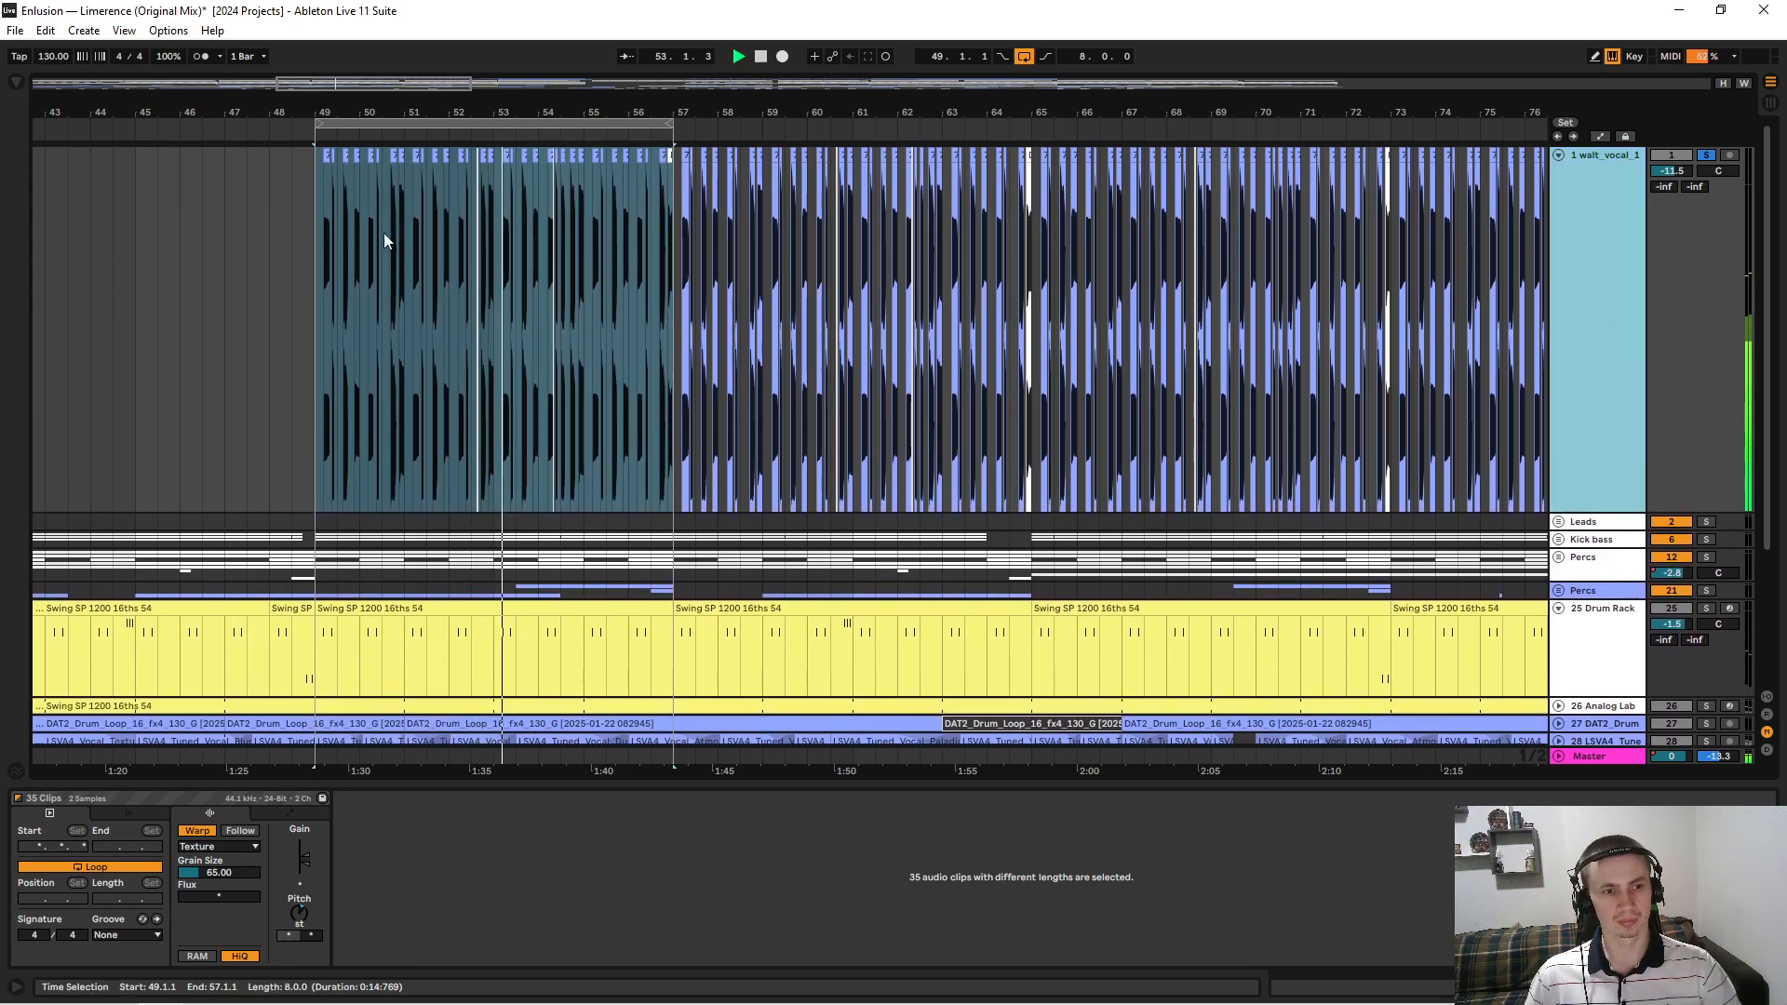
pyautogui.click(317, 199)
pyautogui.click(309, 201)
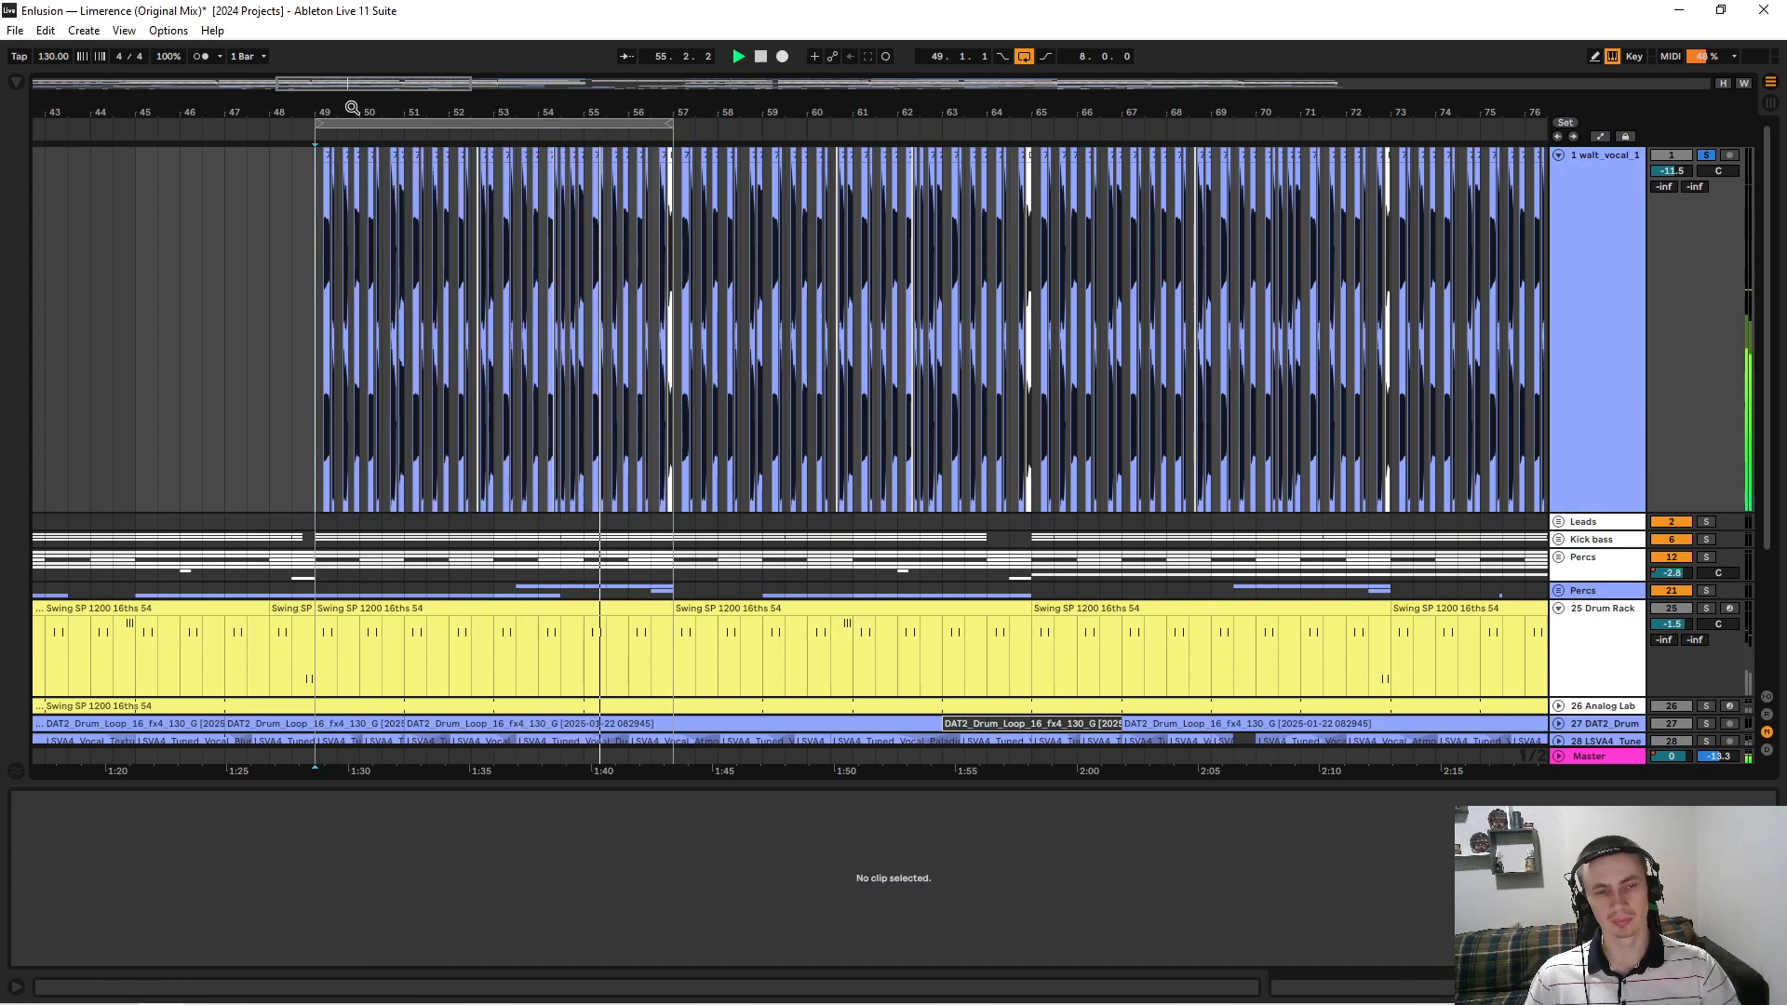
# Show the first vocal clip's source sample in the browser, and hide the browser after viewing it.
pyautogui.moveTo(332, 108); pyautogui.dragTo(332, 172)
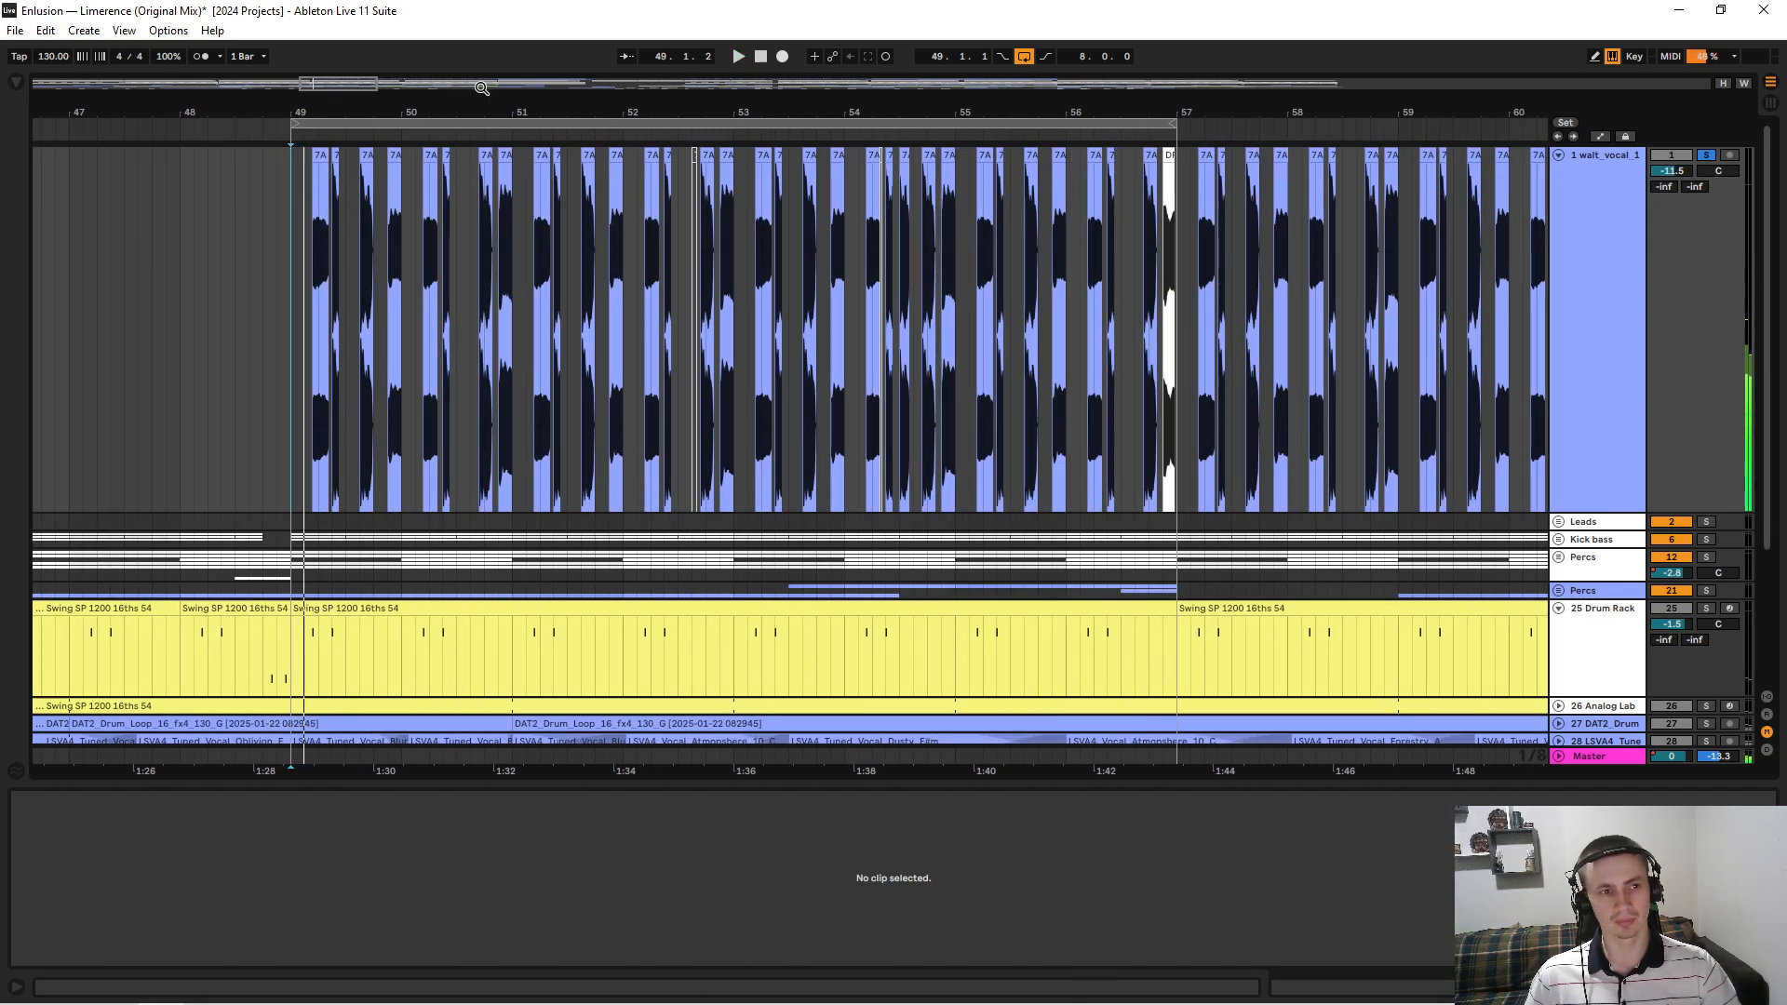
pyautogui.moveTo(297, 106); pyautogui.dragTo(206, 126)
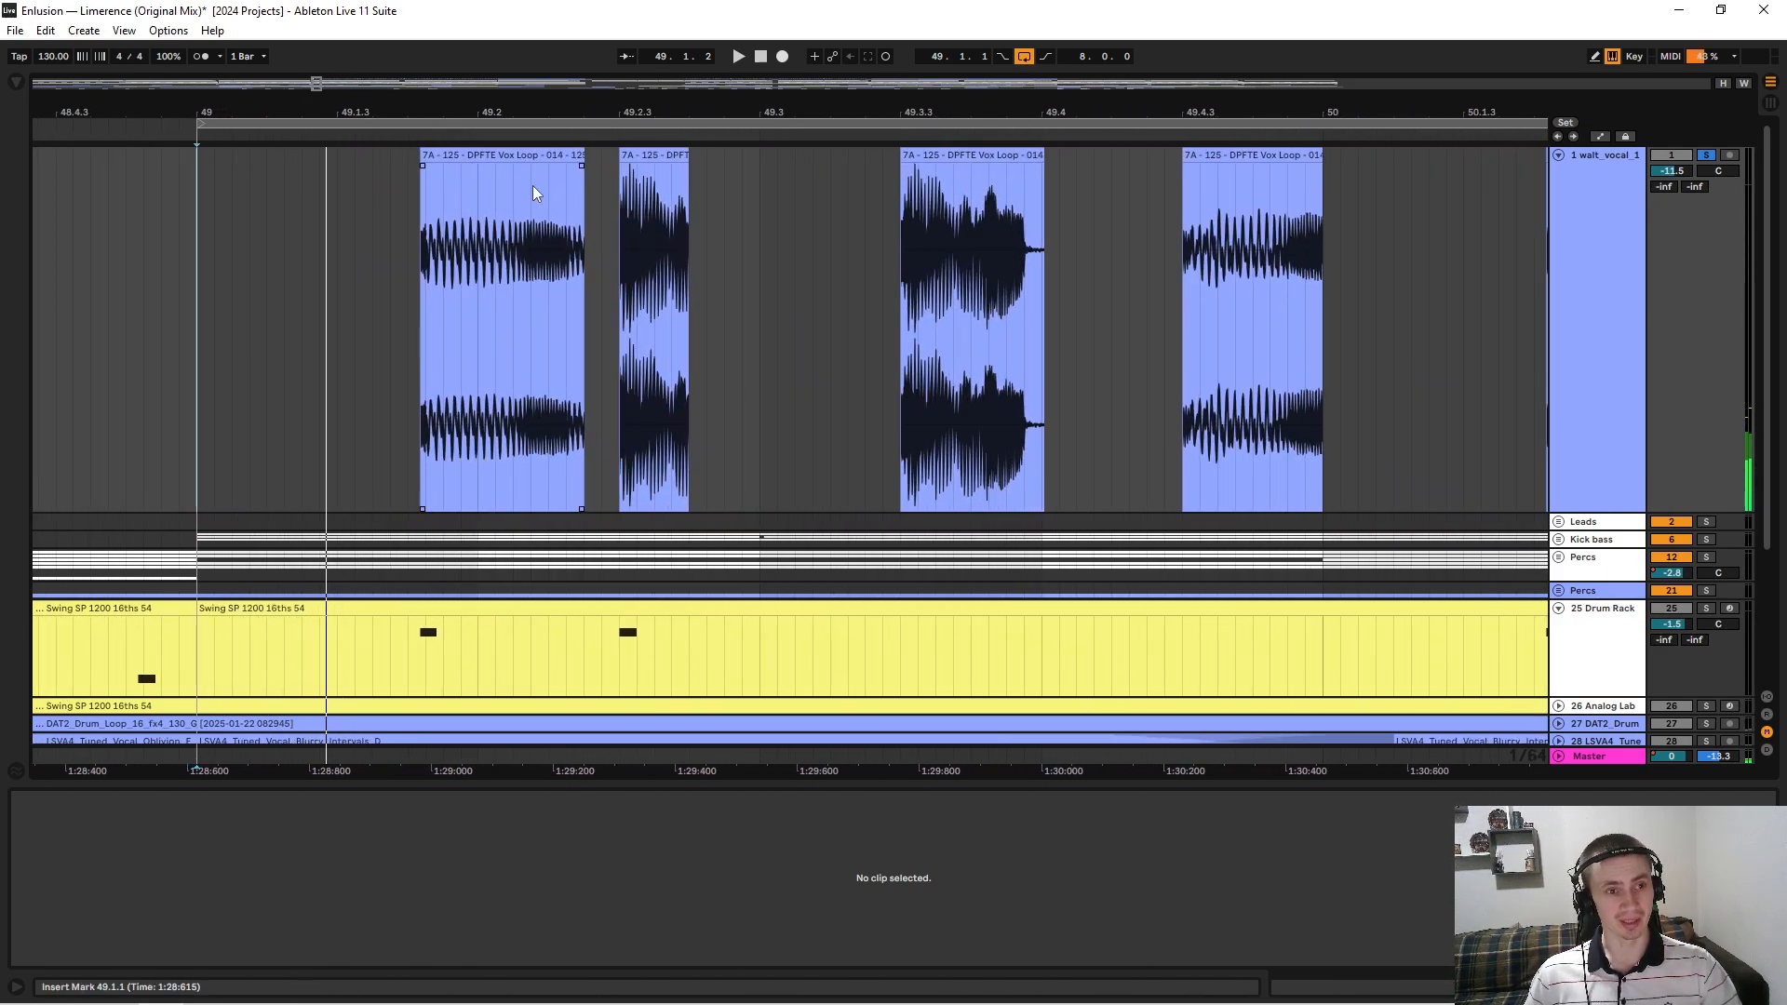
pyautogui.click(532, 186)
pyautogui.rightClick(532, 159)
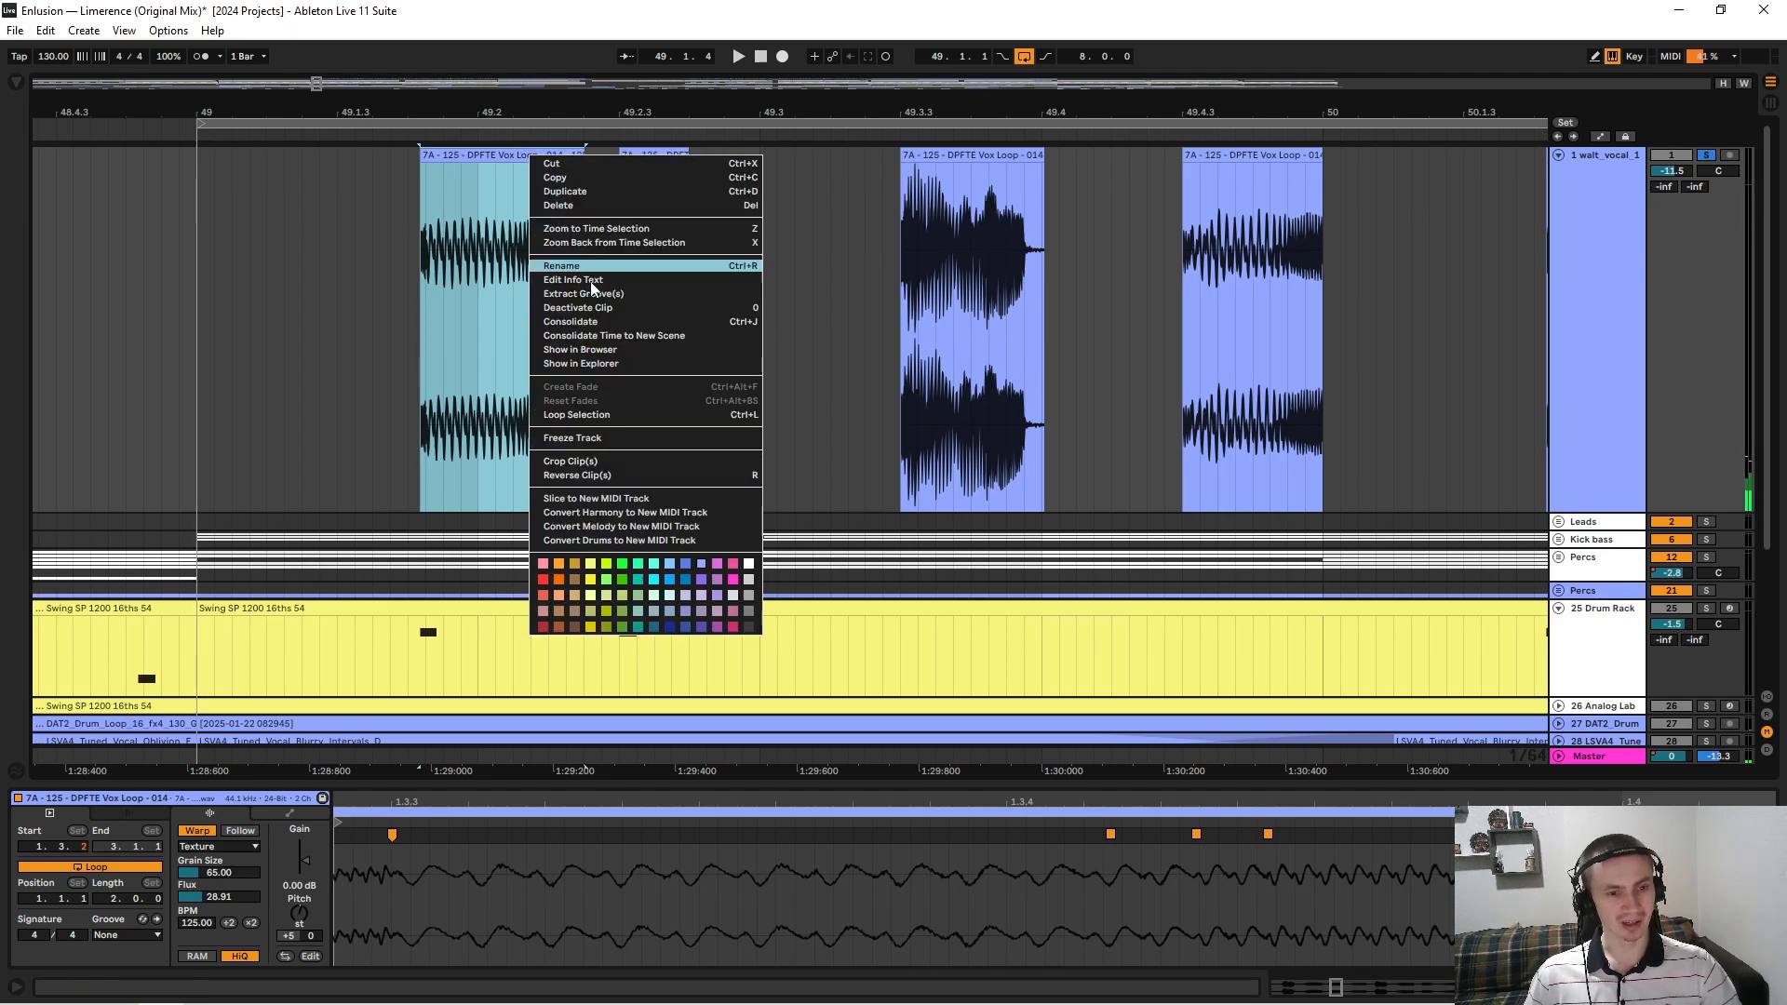
pyautogui.click(594, 350)
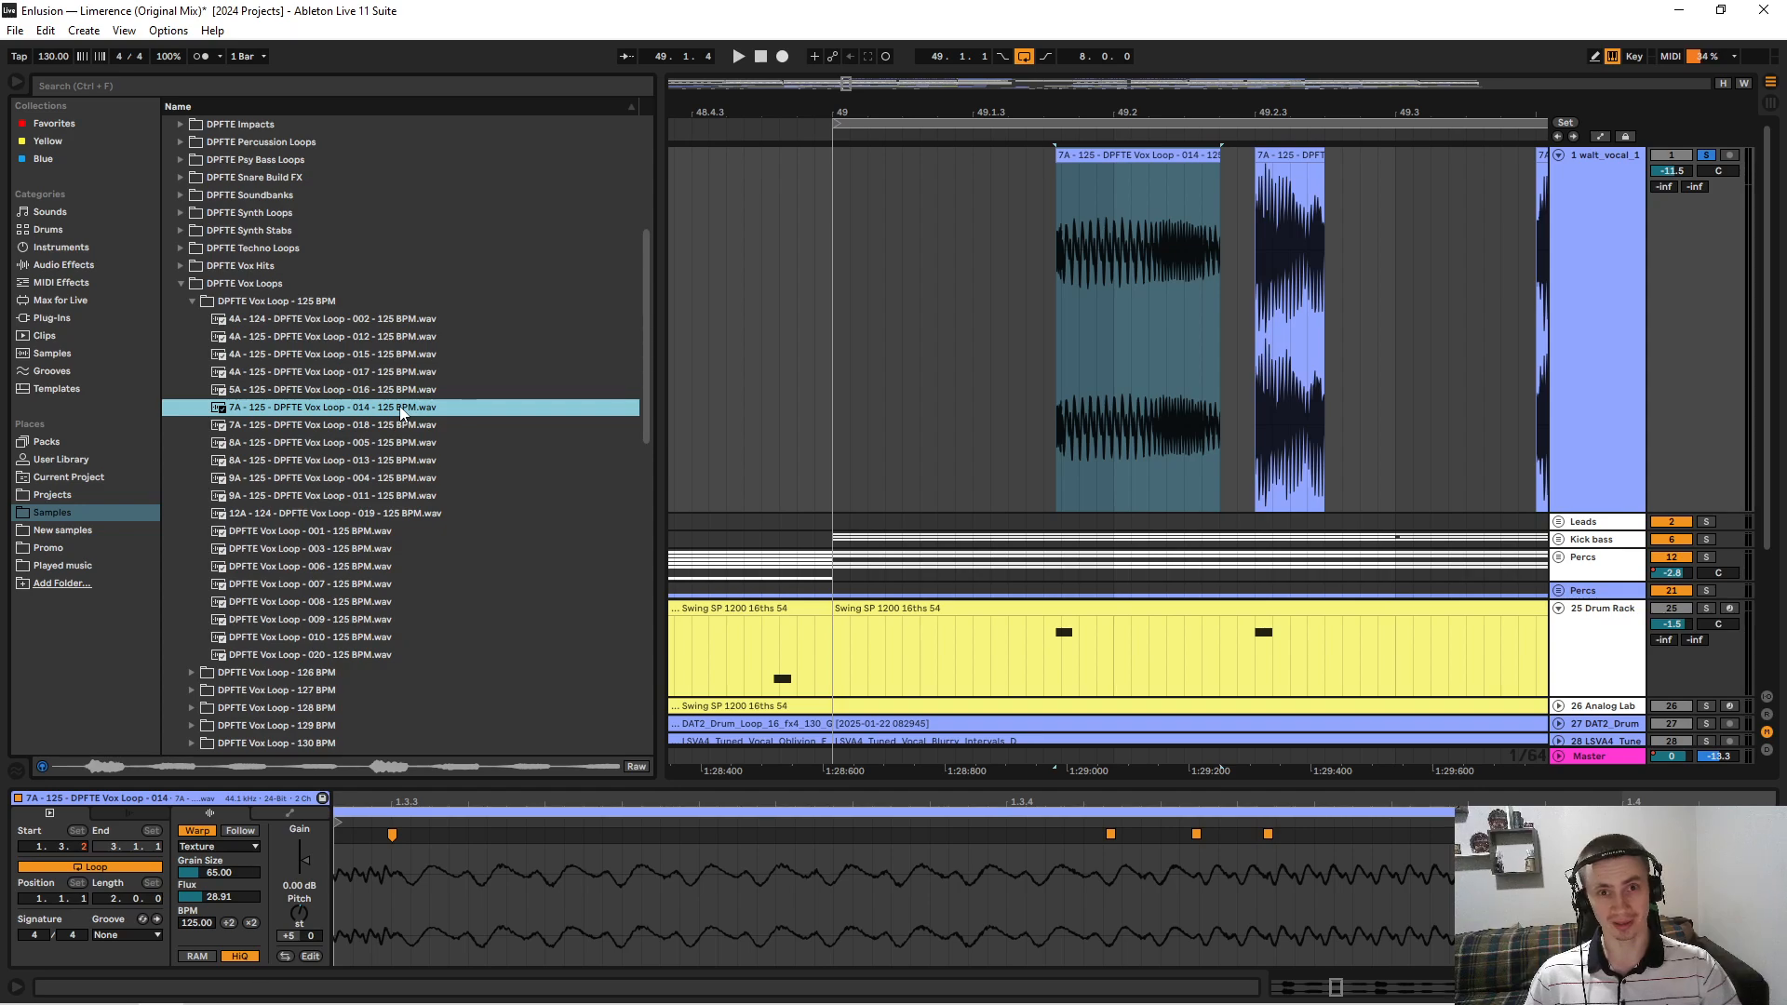
pyautogui.moveTo(894, 113); pyautogui.dragTo(699, 54)
pyautogui.click(10, 84)
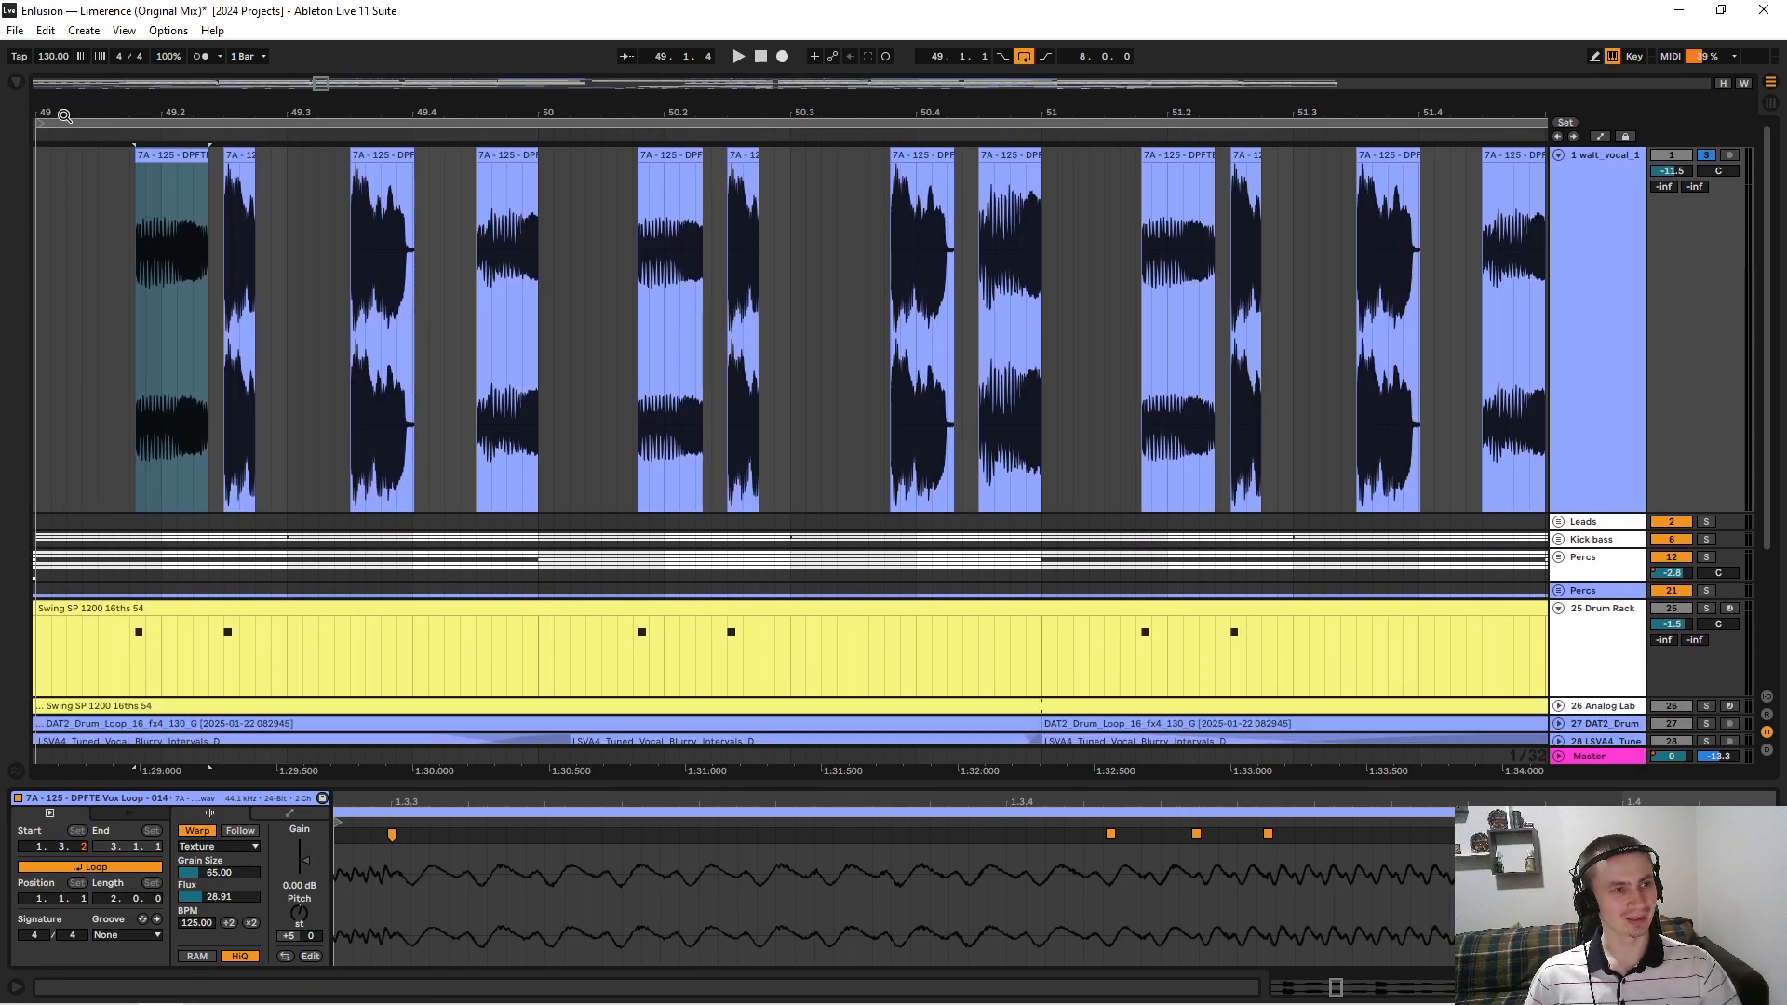
# Select the first vocal clip after bar 49 and play it with its existing pitch setting.
pyautogui.moveTo(66, 116); pyautogui.dragTo(95, 109)
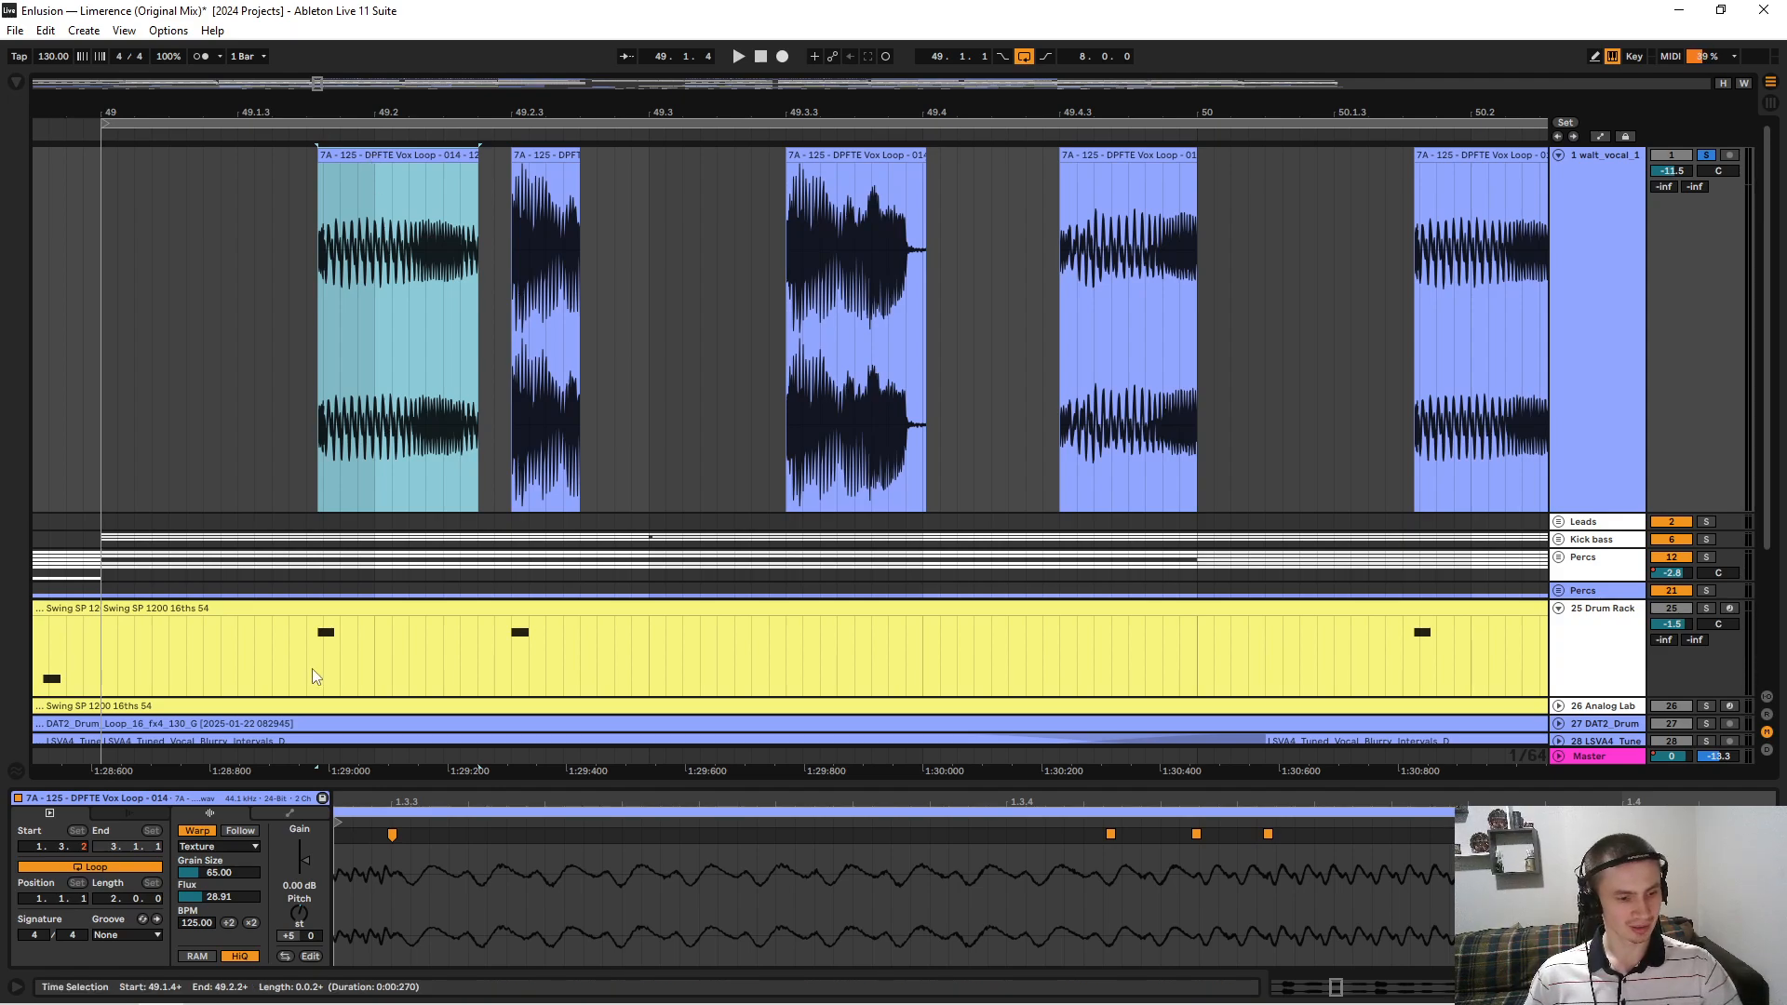
pyautogui.click(299, 921)
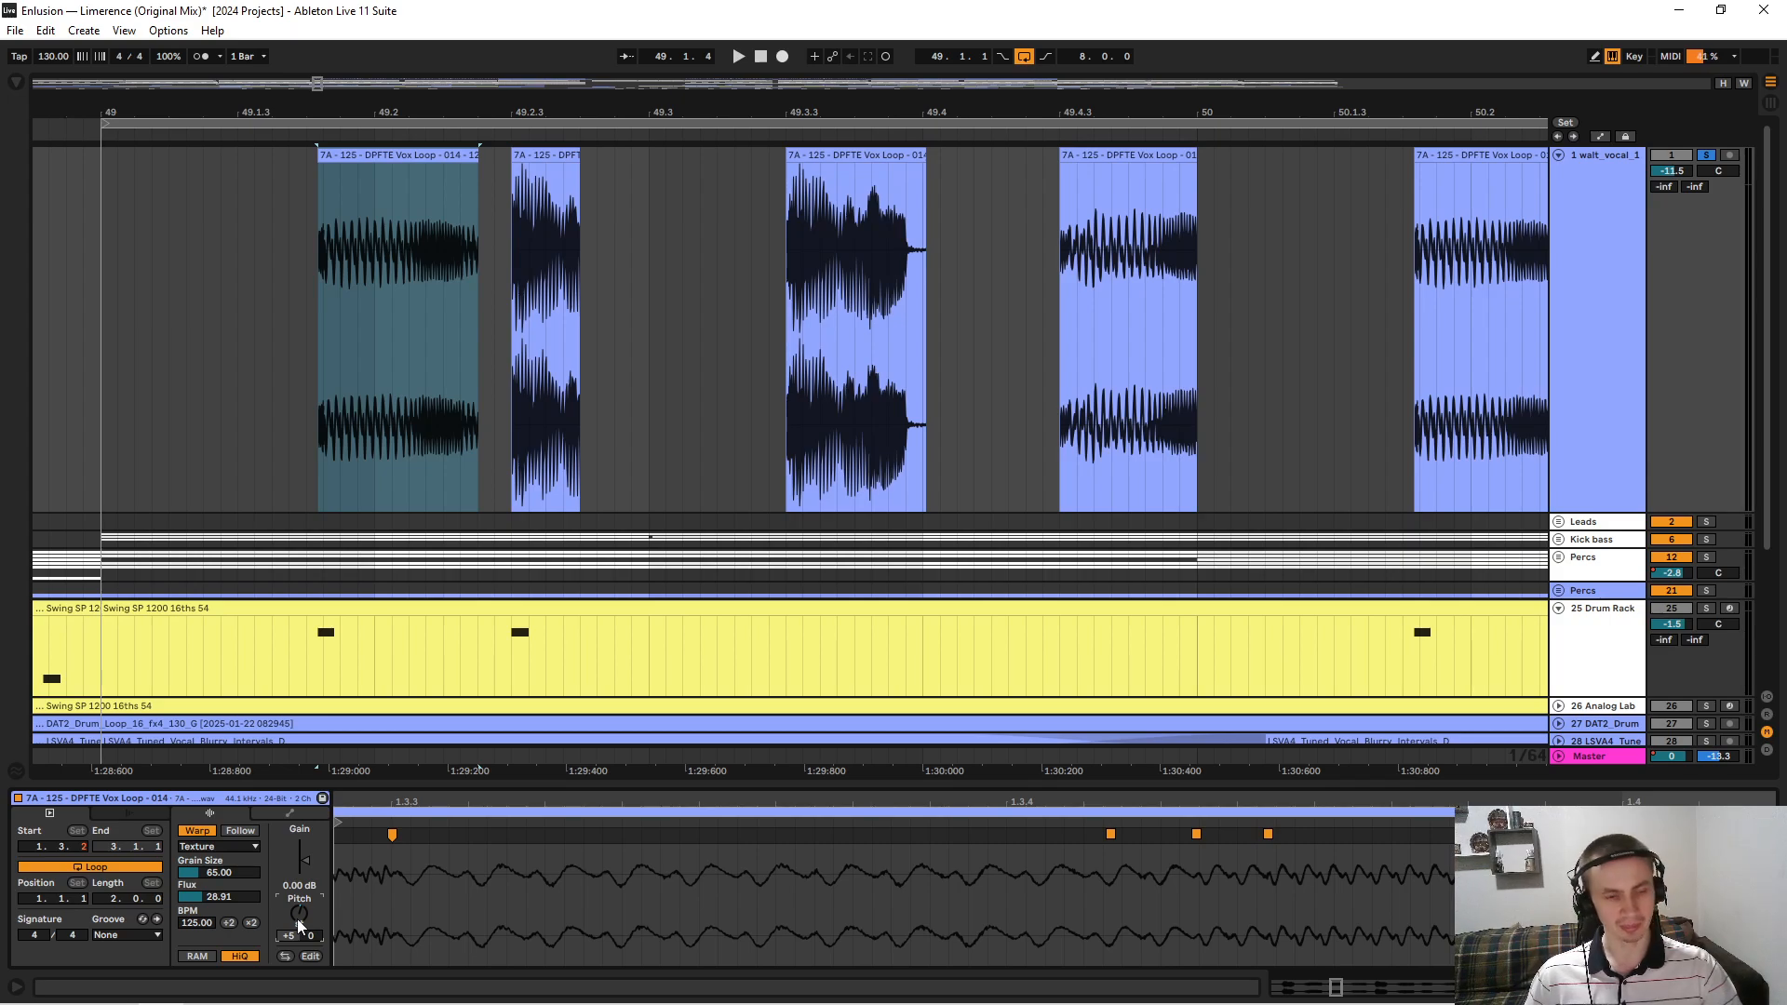
pyautogui.click(394, 186)
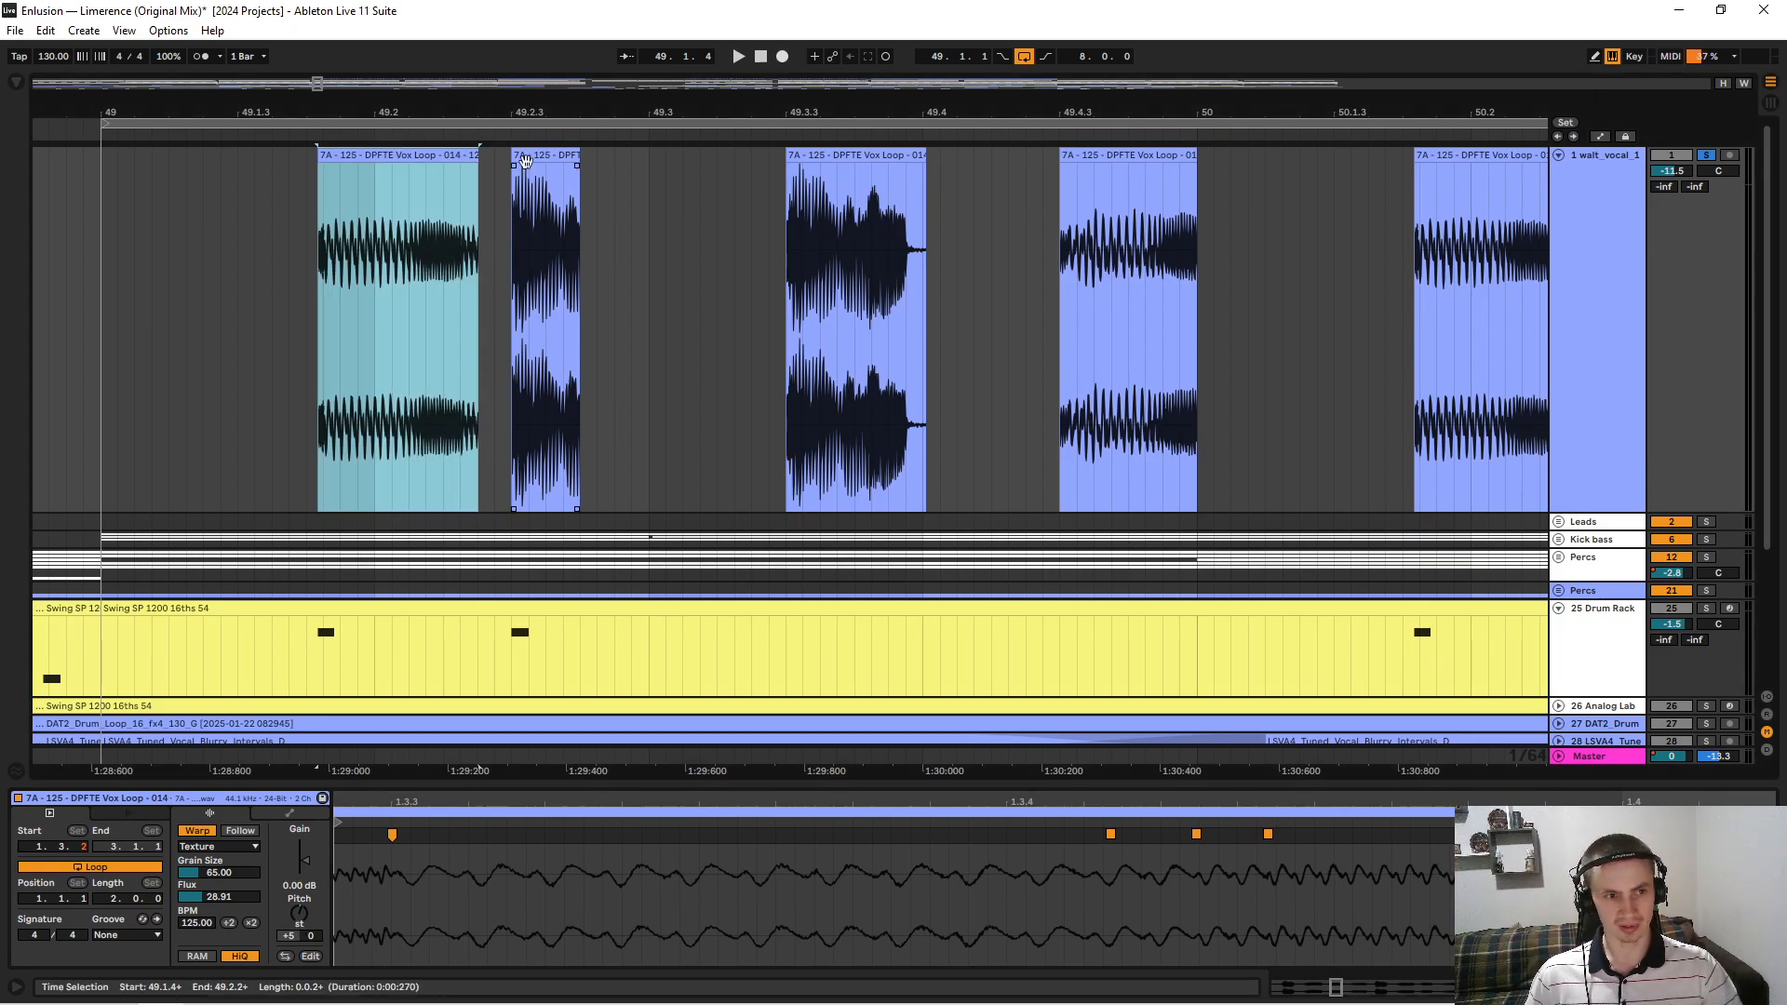
pyautogui.press('space')
pyautogui.press('space')
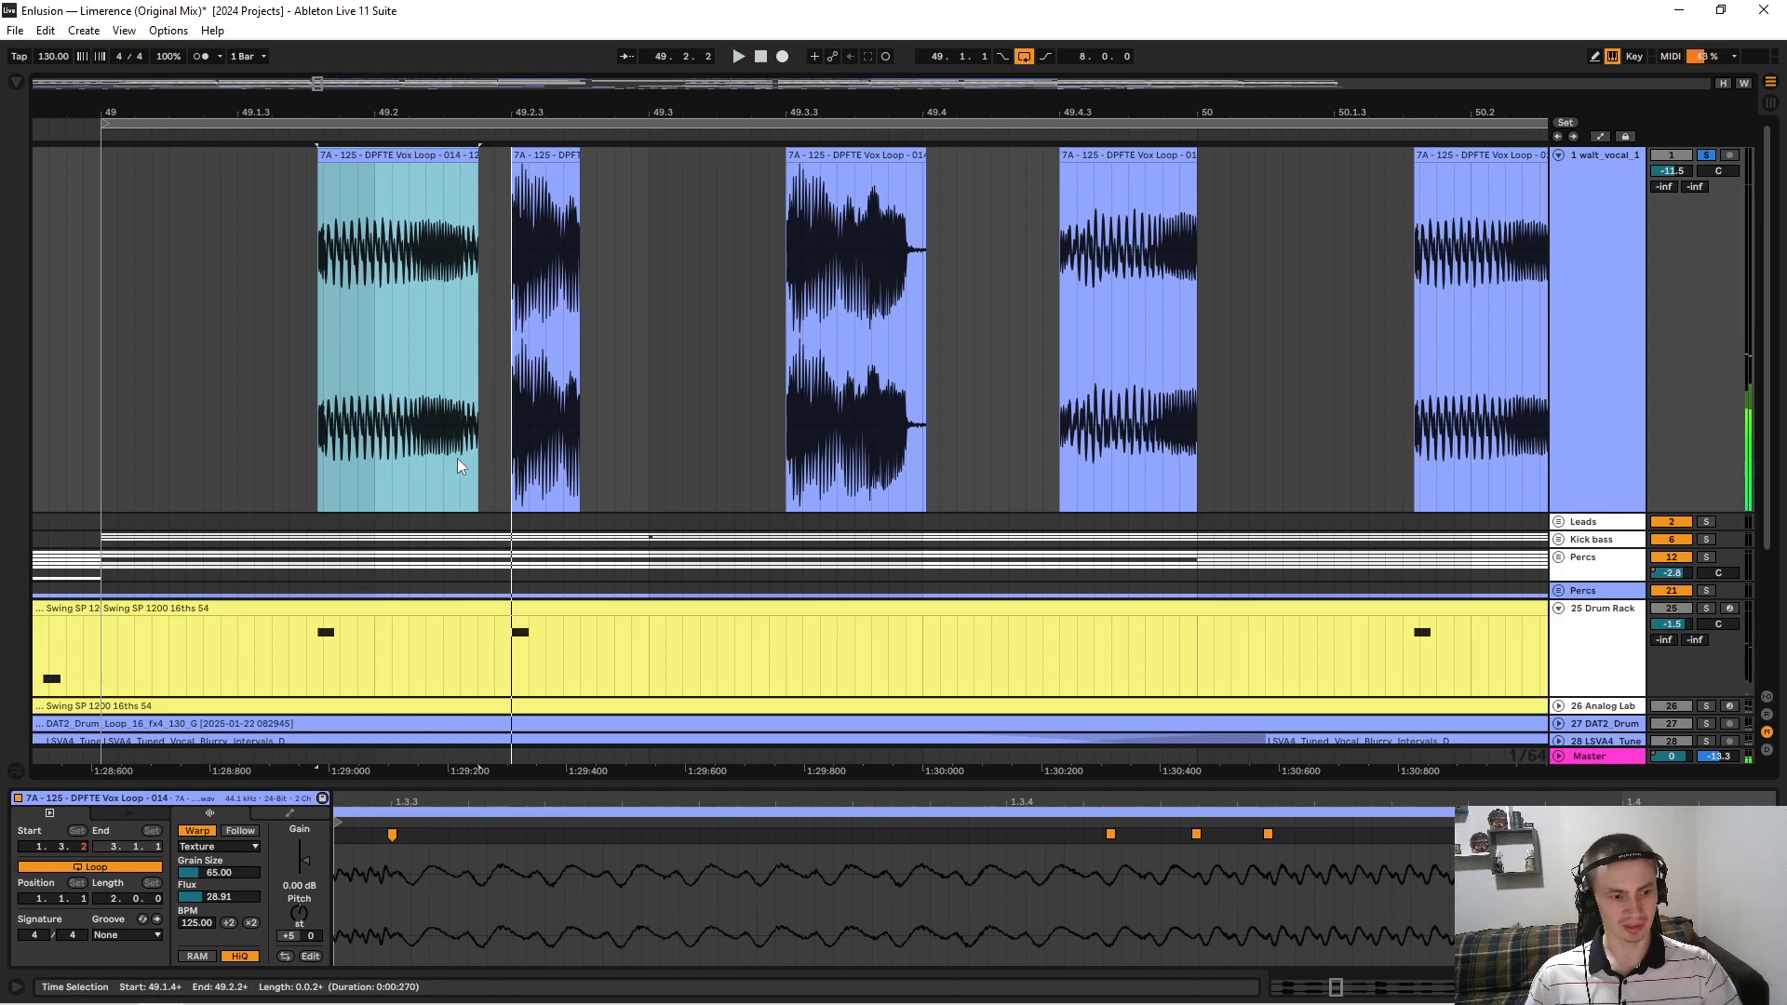
# Reset the first vocal clip's transposition to 0 semitones and play it for comparison.
pyautogui.doubleClick(298, 918)
pyautogui.press('space')
pyautogui.press('space')
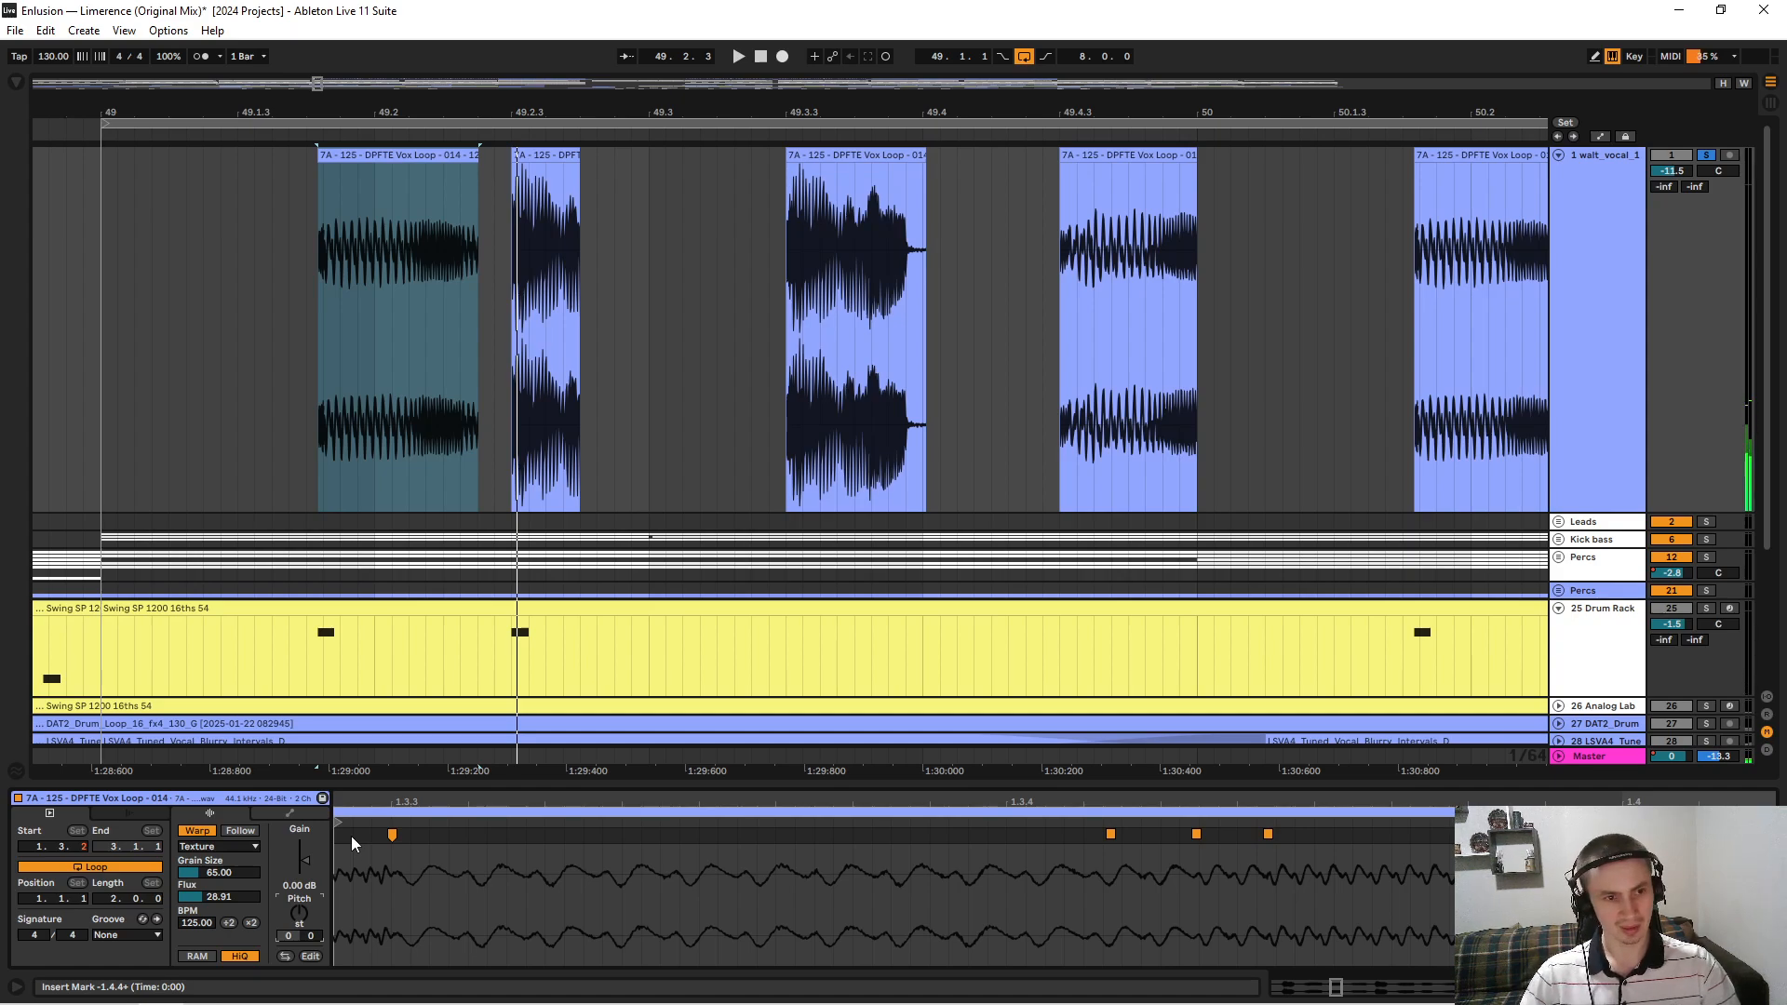
# Transpose the first vocal clip up by 5 semitones and play it again.
pyautogui.write('5')
pyautogui.press('Return')
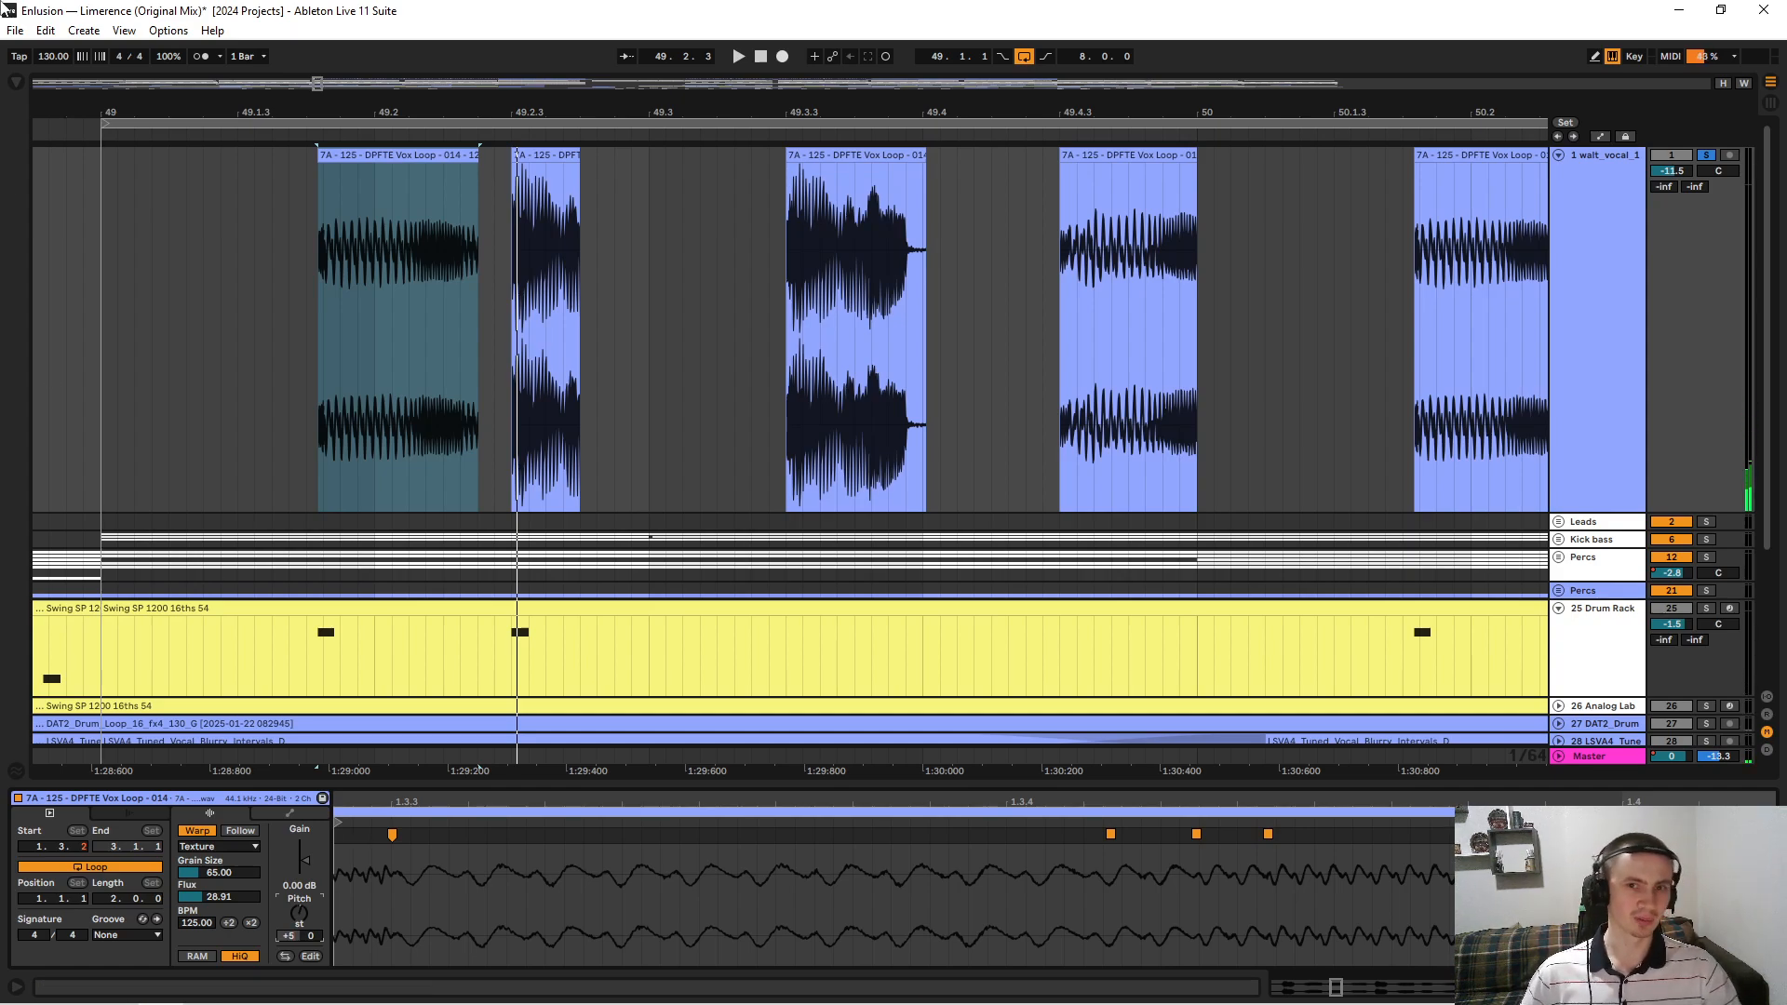
pyautogui.click(406, 154)
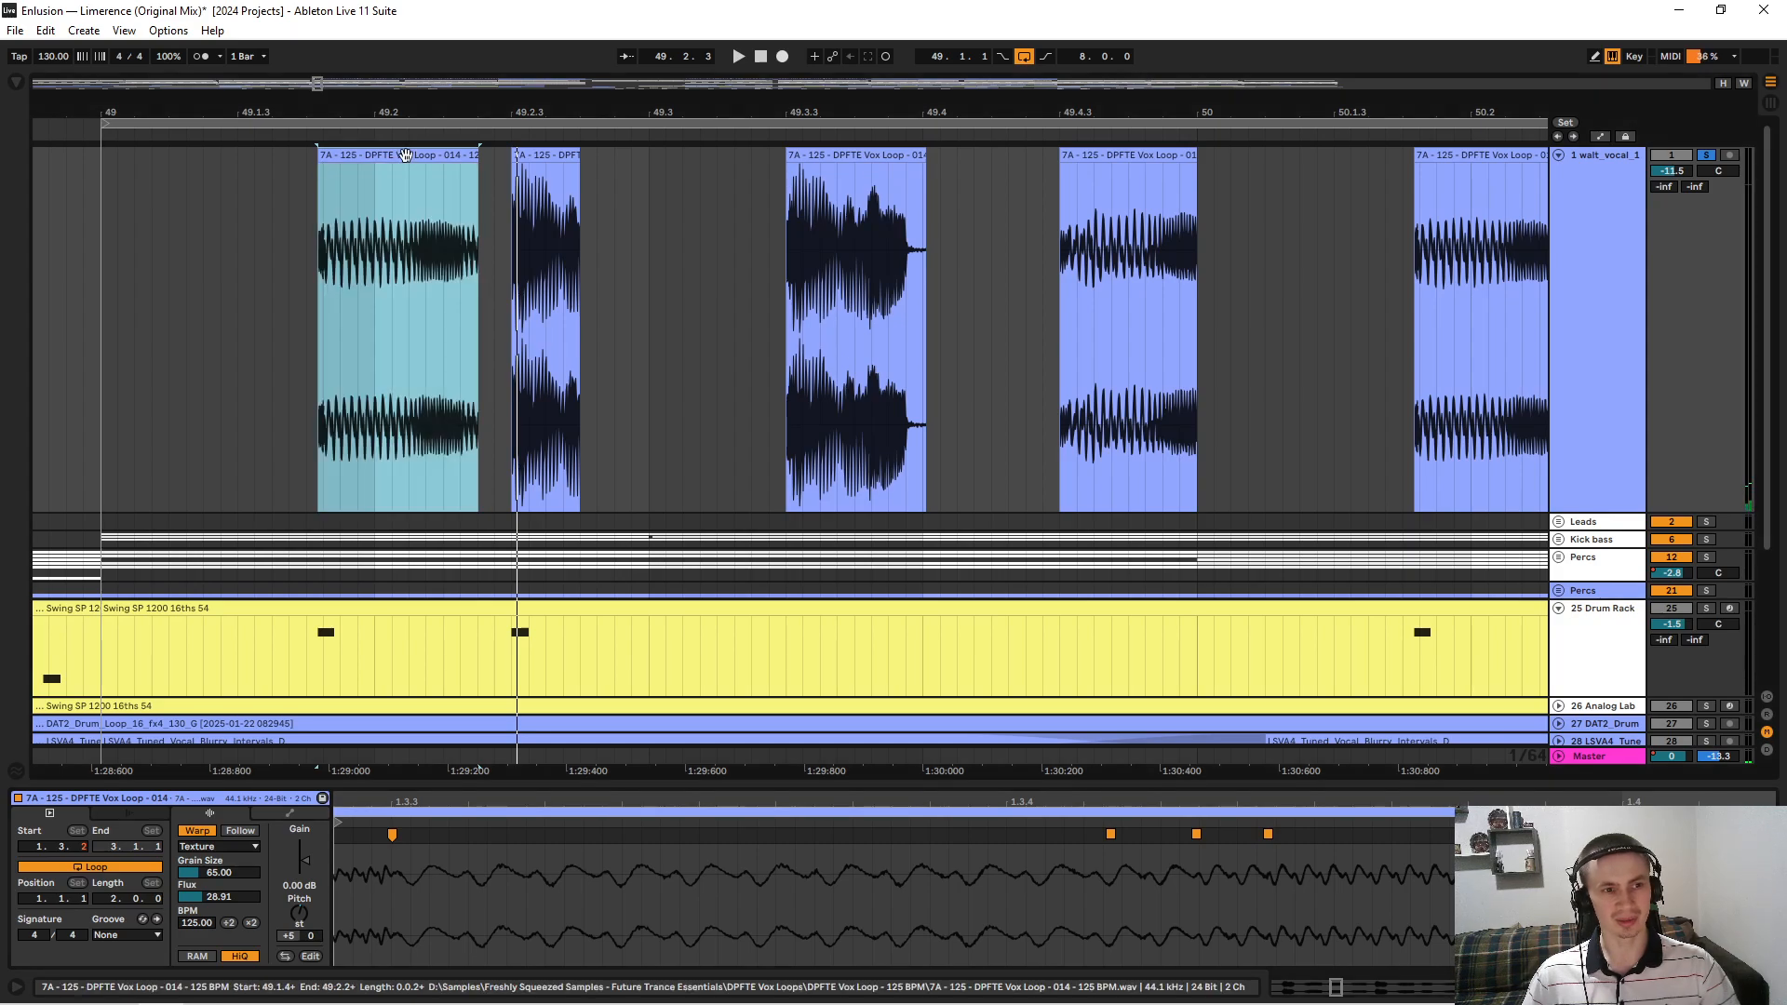
pyautogui.press('space')
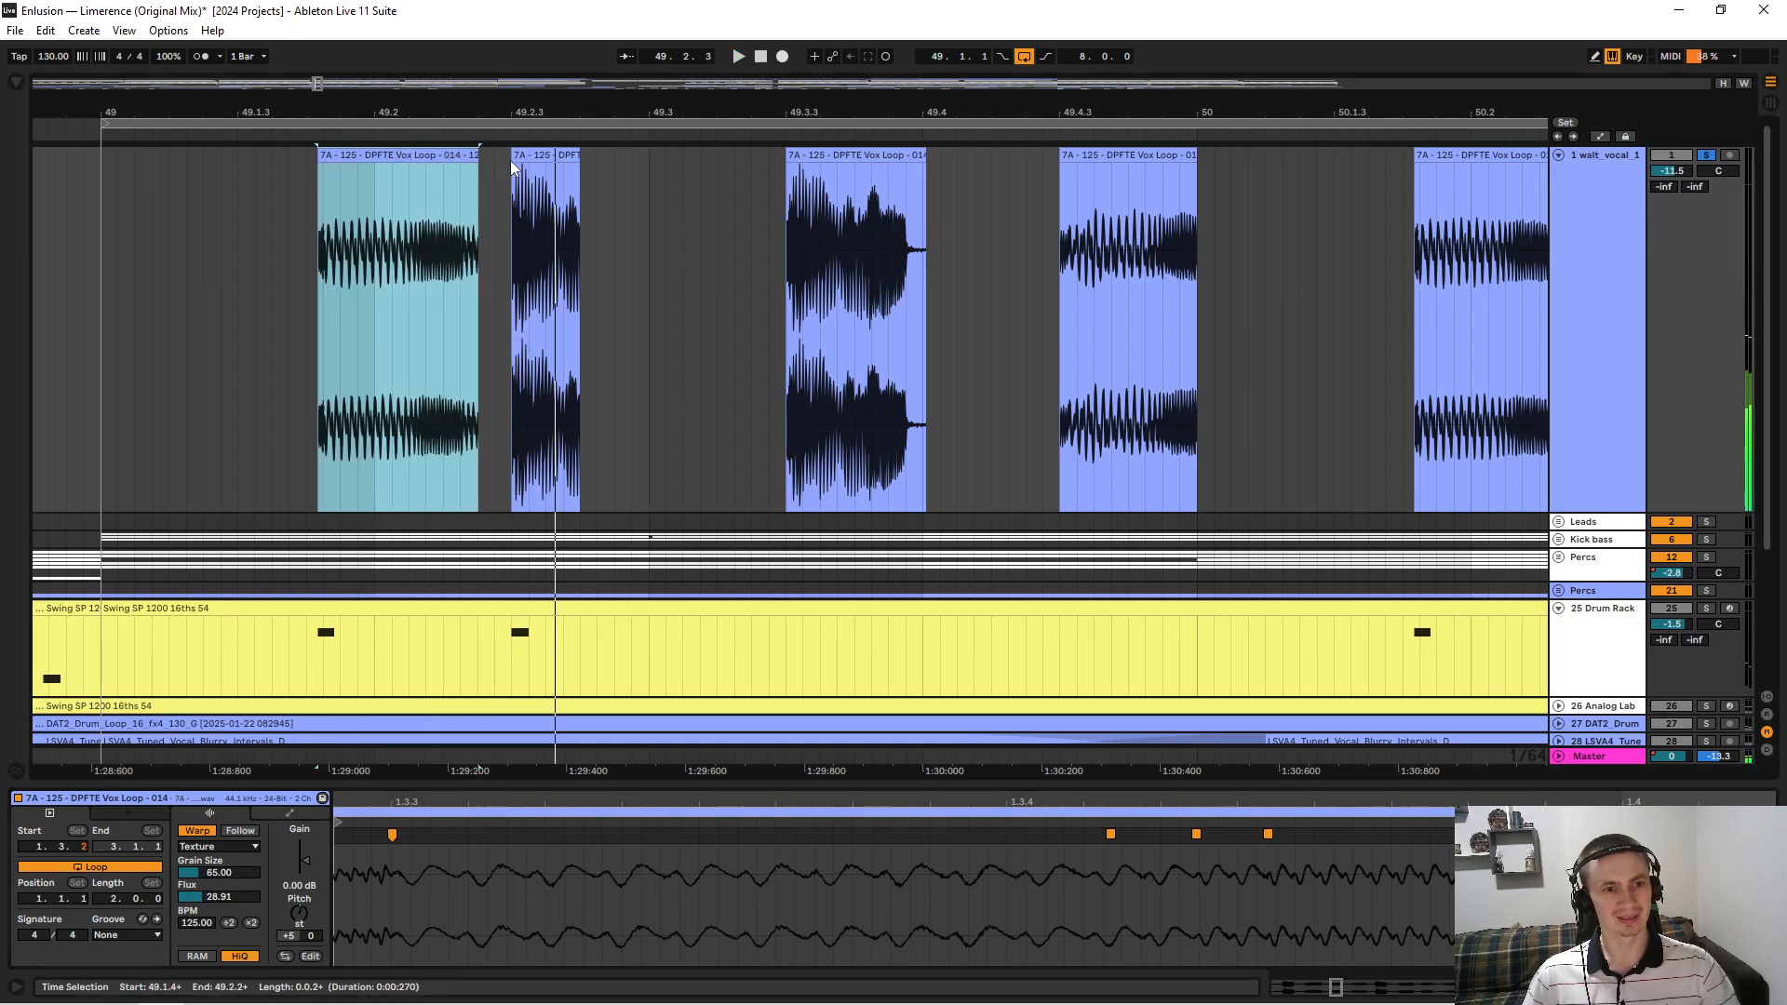
# Check the second vocal clip's pitch and listen to the phrase from 49.1.3.
pyautogui.click(546, 155)
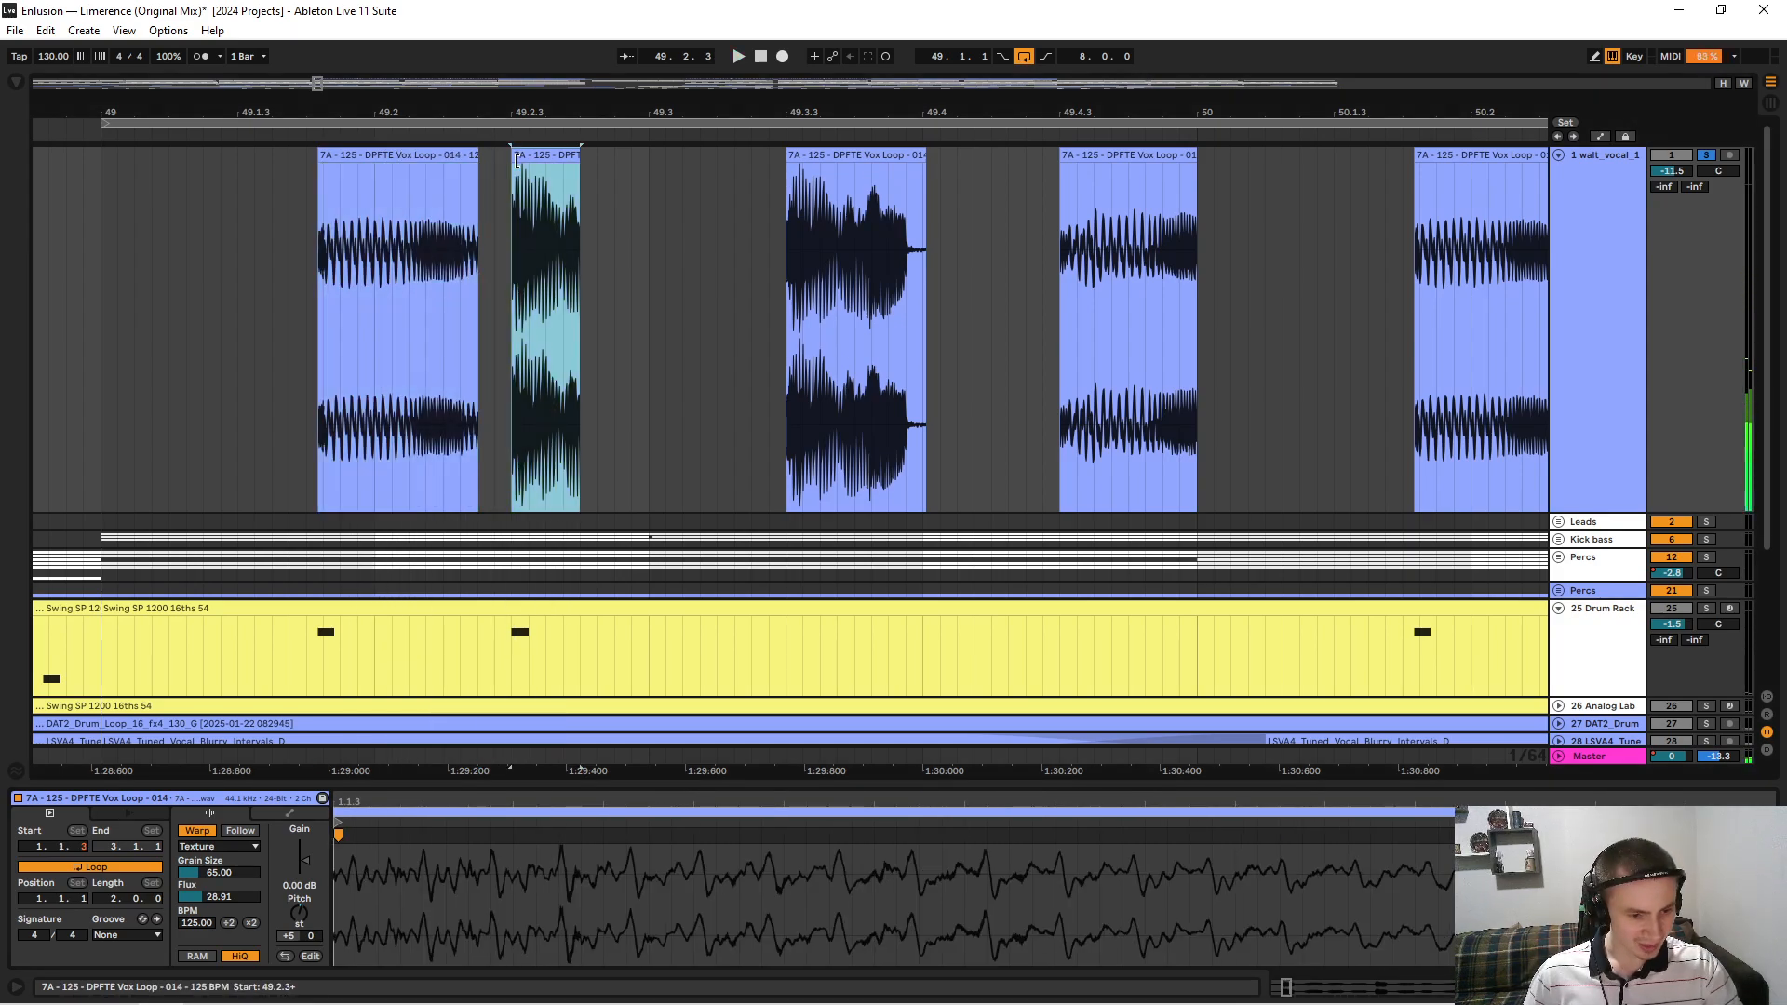
pyautogui.click(297, 905)
pyautogui.click(288, 160)
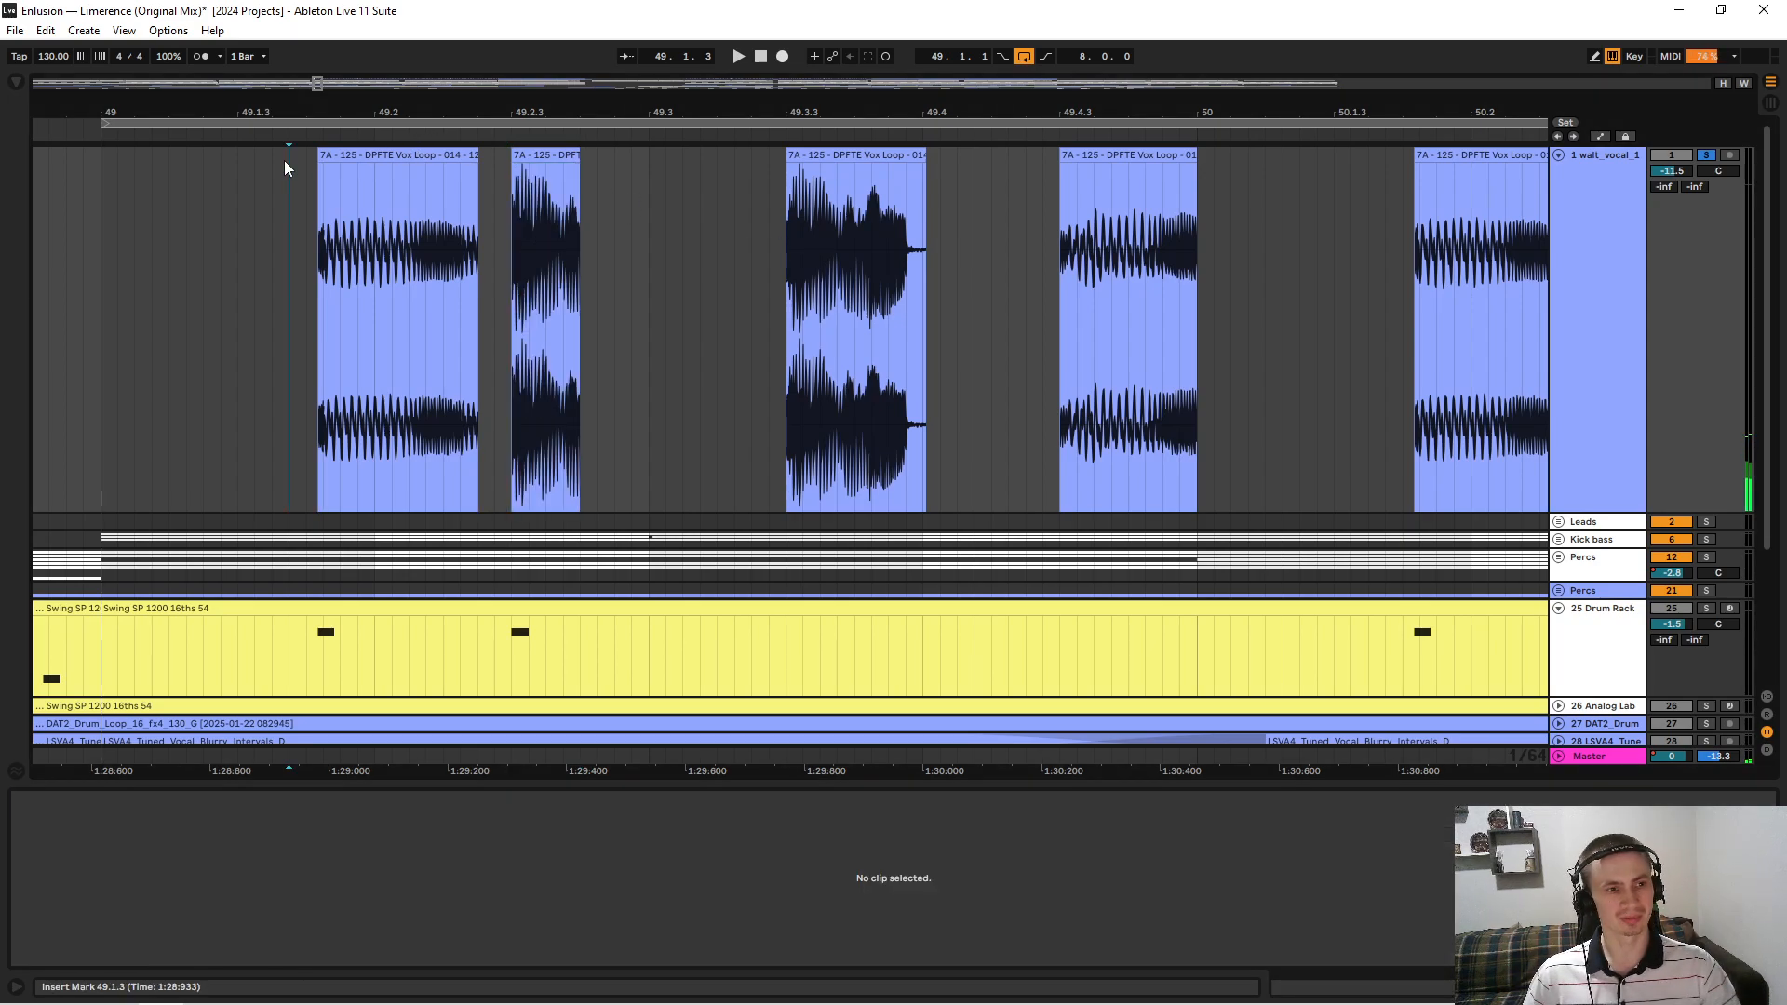
pyautogui.click(546, 156)
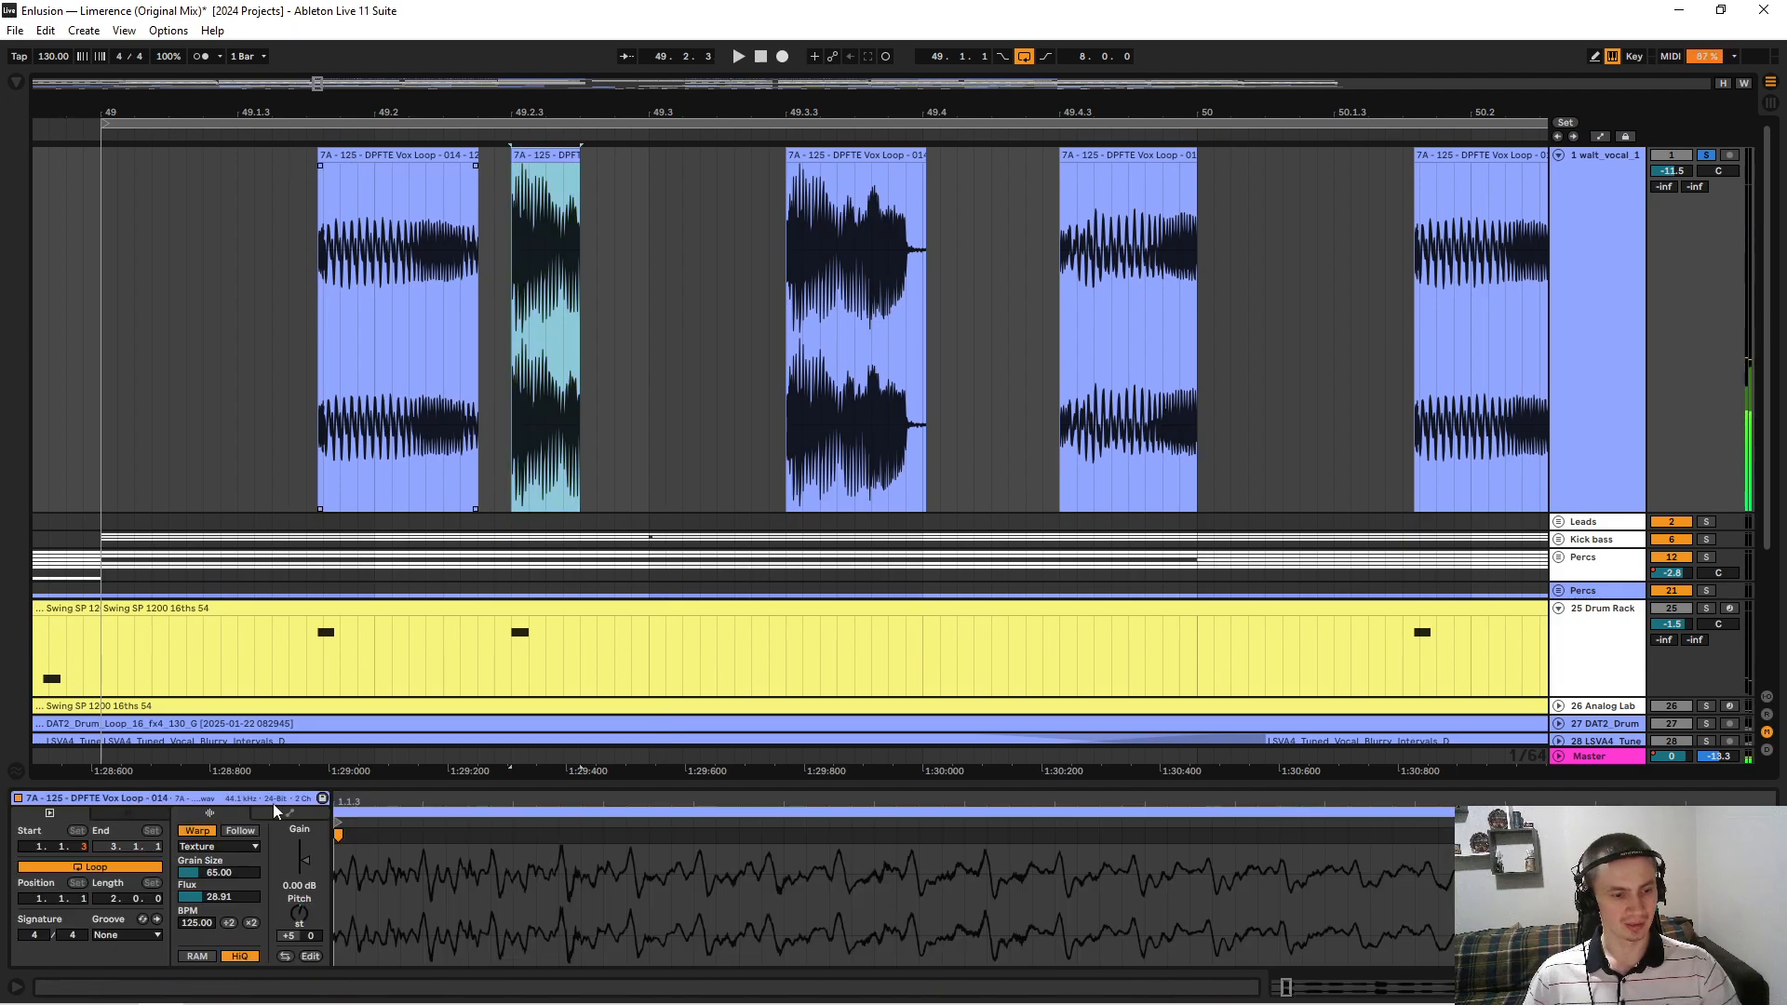
# Return the first vocal clip to its original pitch with 0 semitones of transposition and listen to the phrase.
pyautogui.click(423, 151)
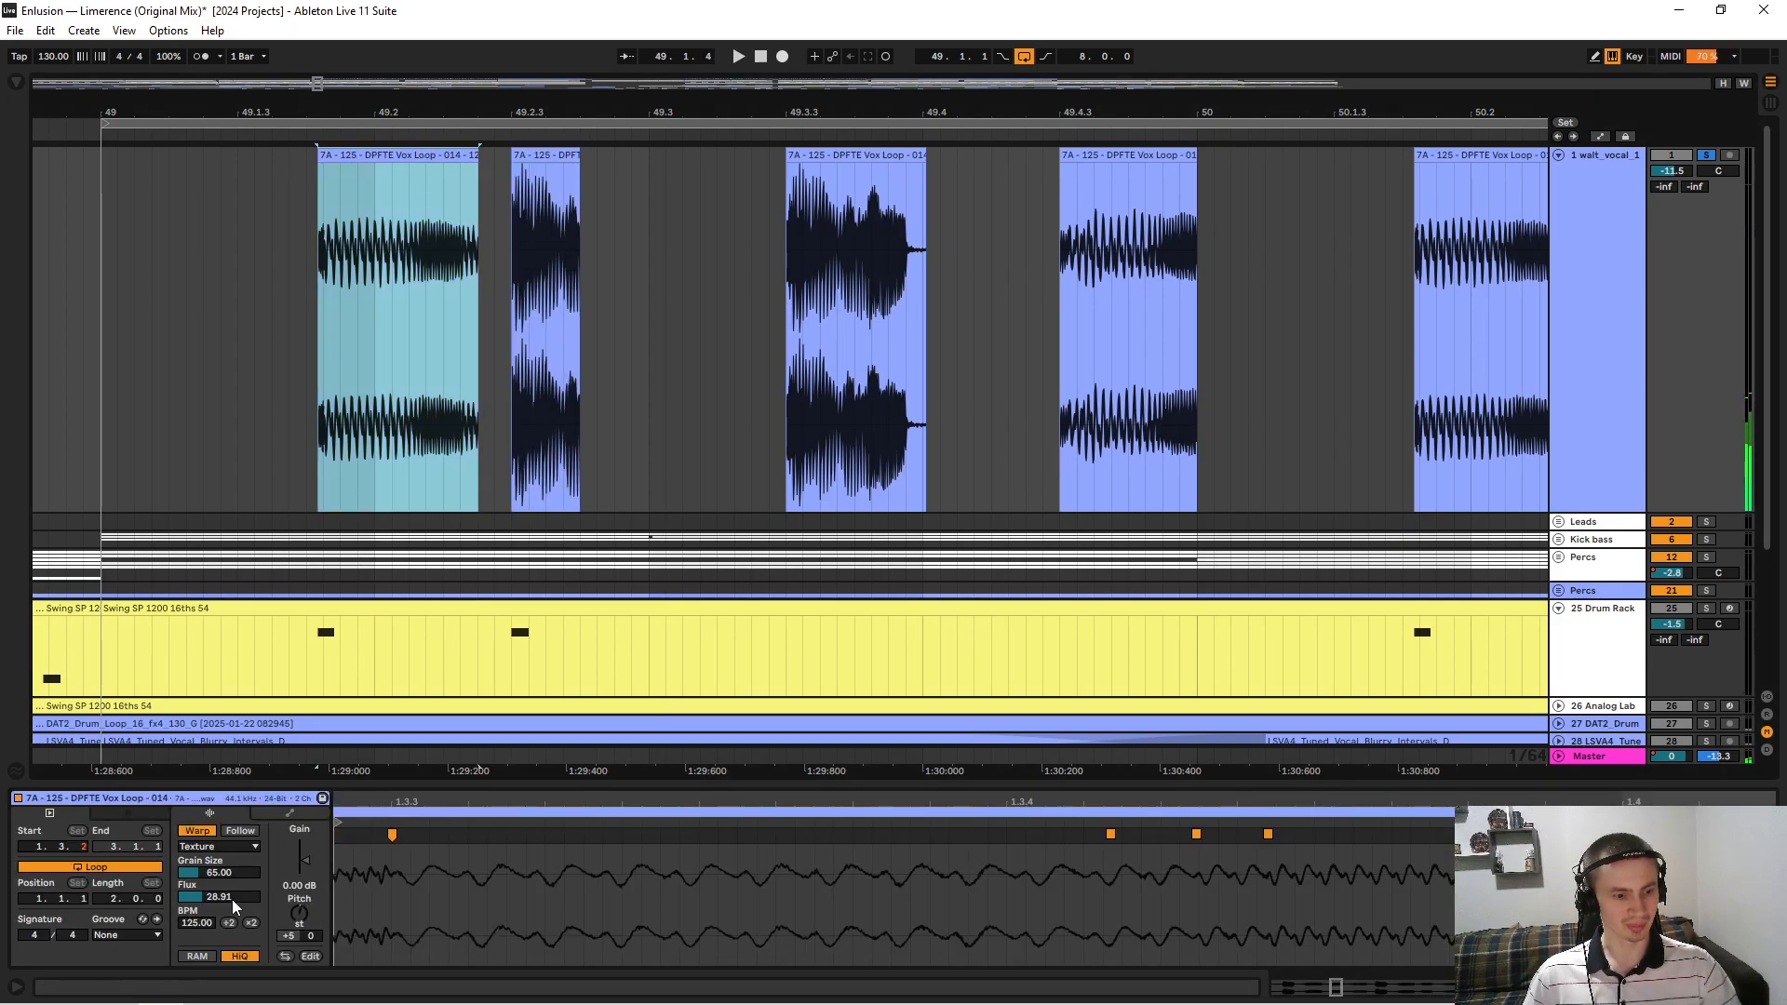
pyautogui.doubleClick(299, 909)
pyautogui.press('space')
pyautogui.press('space')
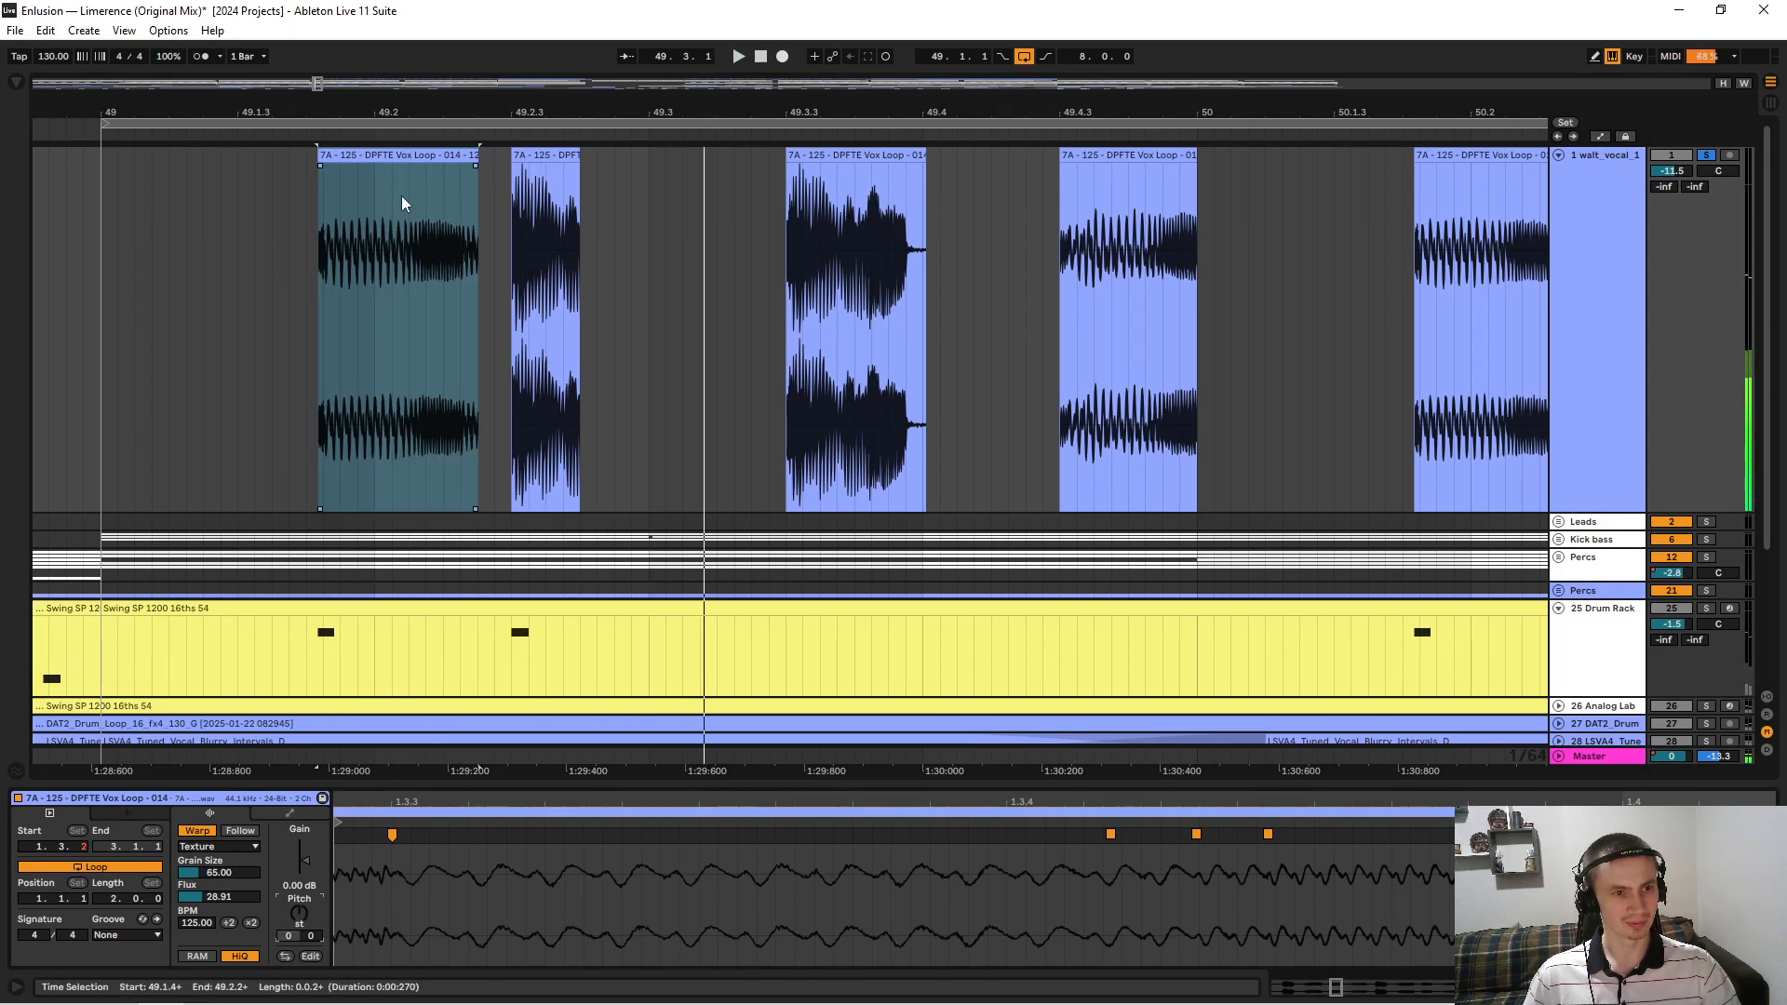
# Set the first vocal clip's transposition back to 5 semitones and reset the second clip's to 0.
pyautogui.click(299, 918)
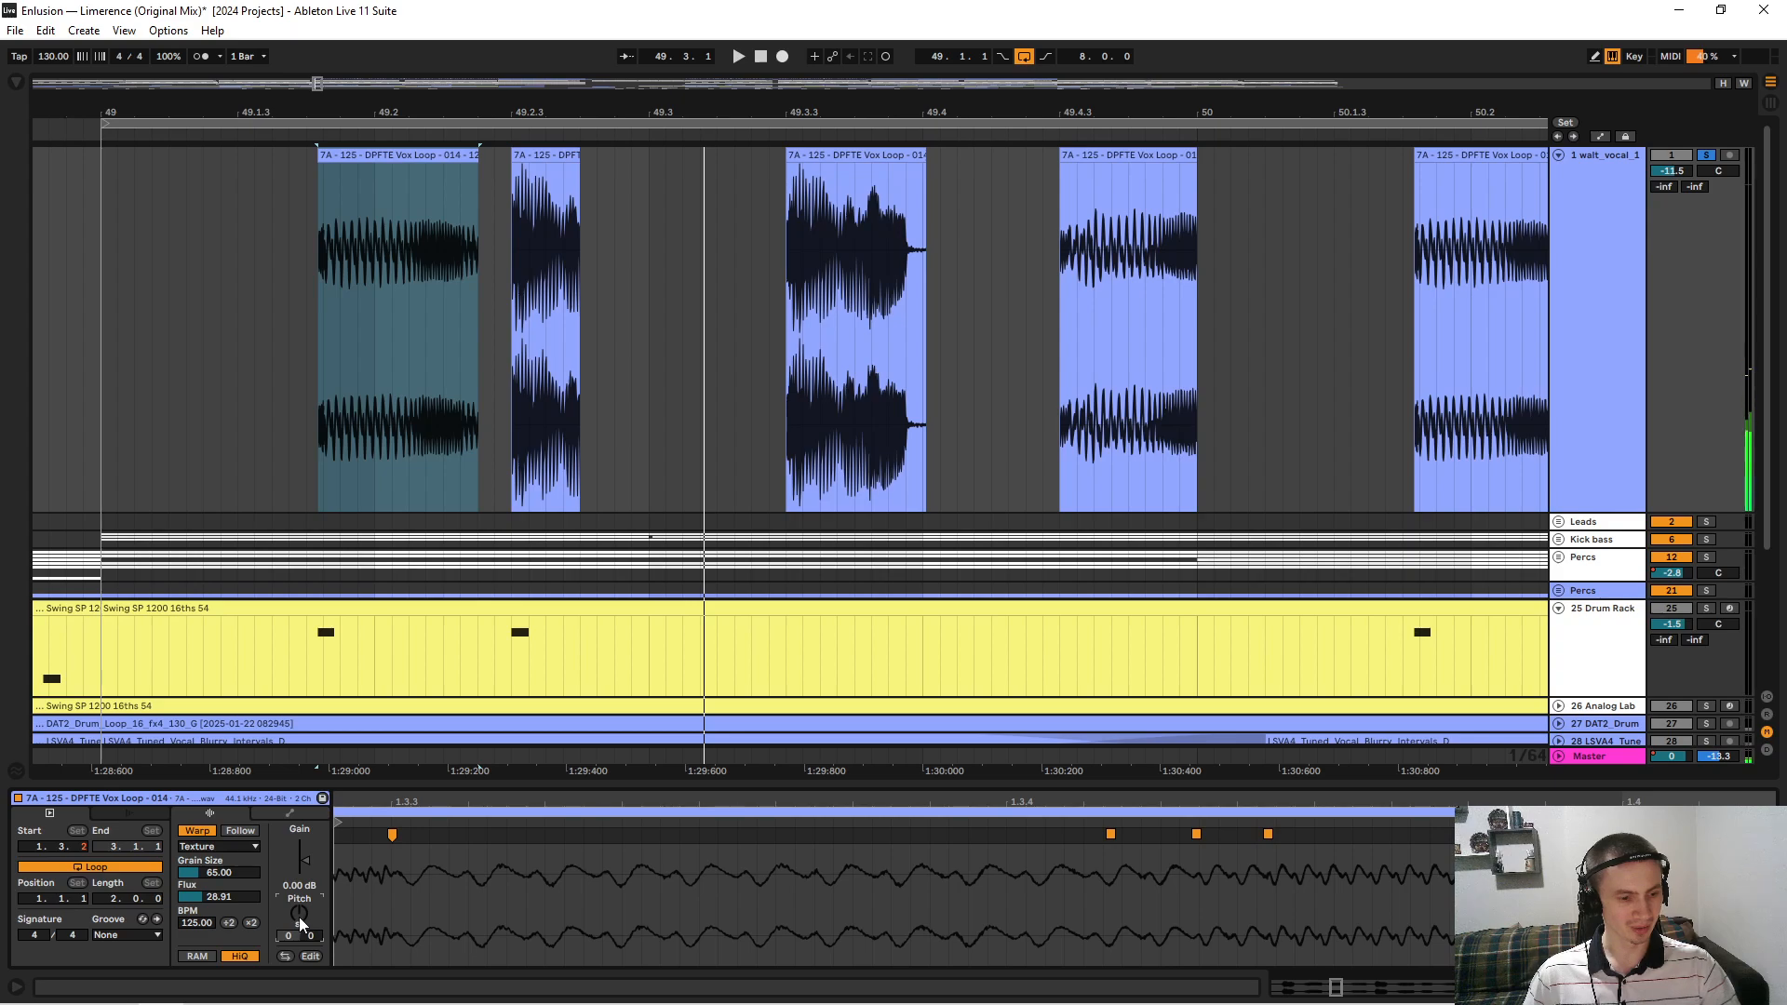
pyautogui.write('5')
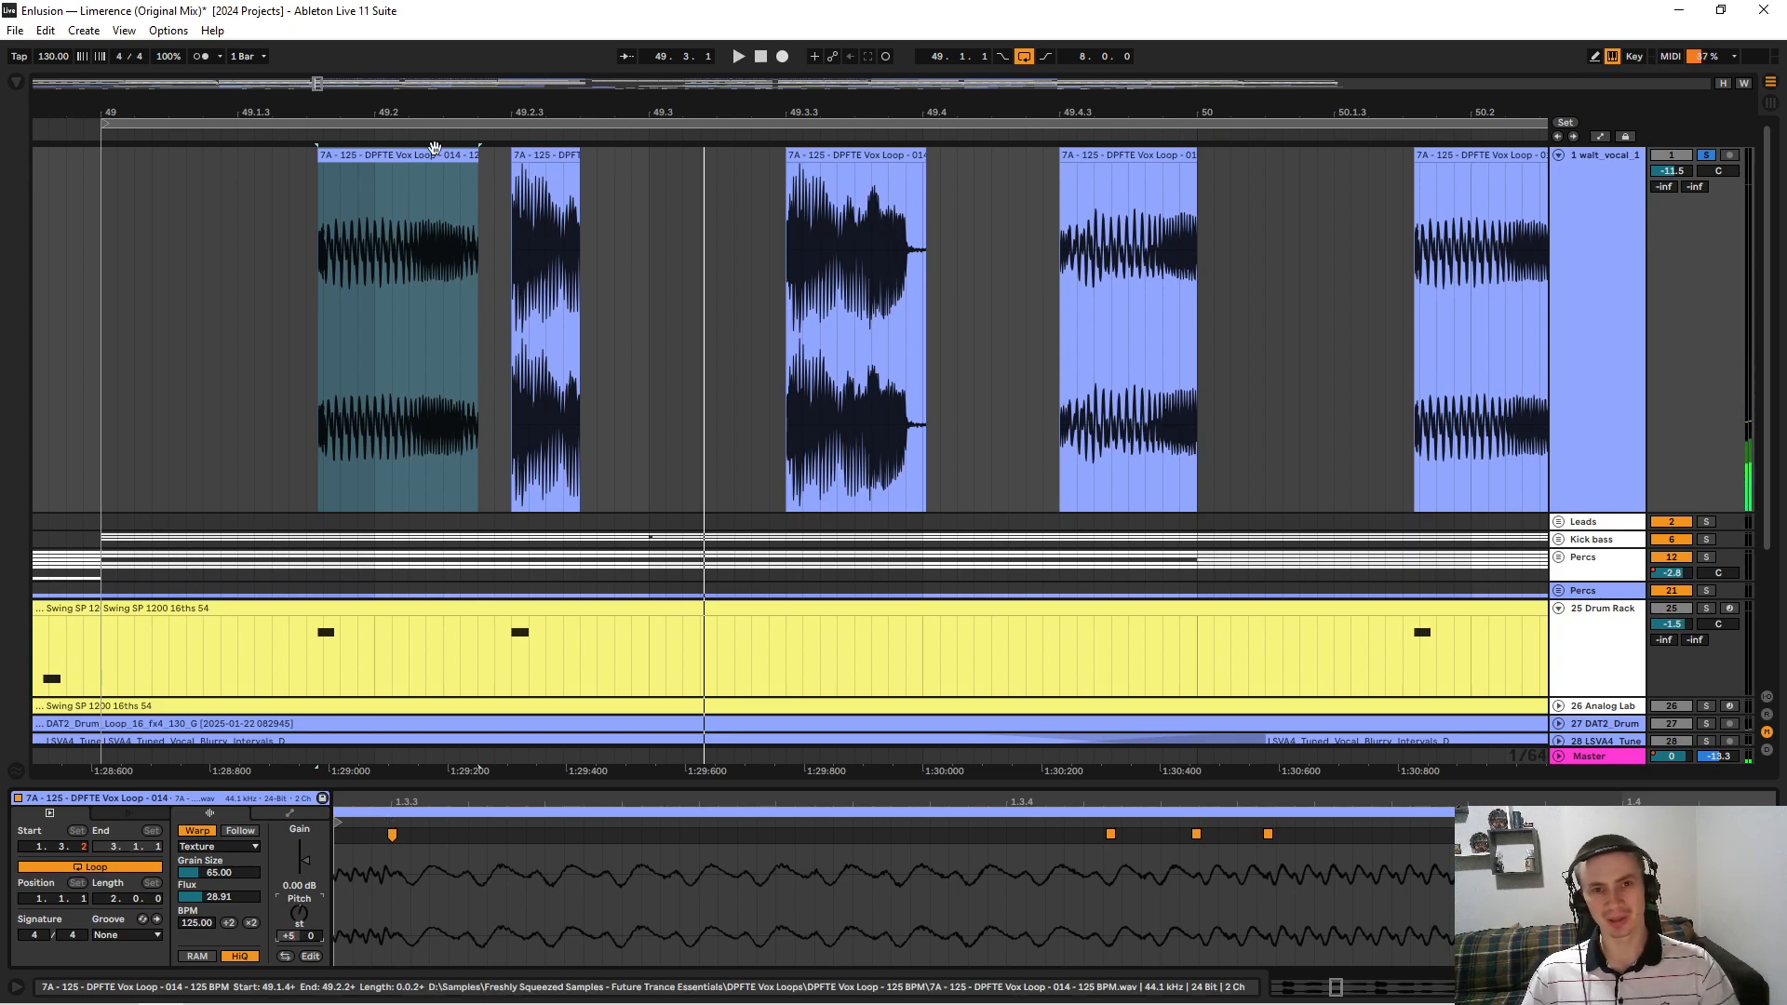
pyautogui.click(535, 156)
pyautogui.click(299, 914)
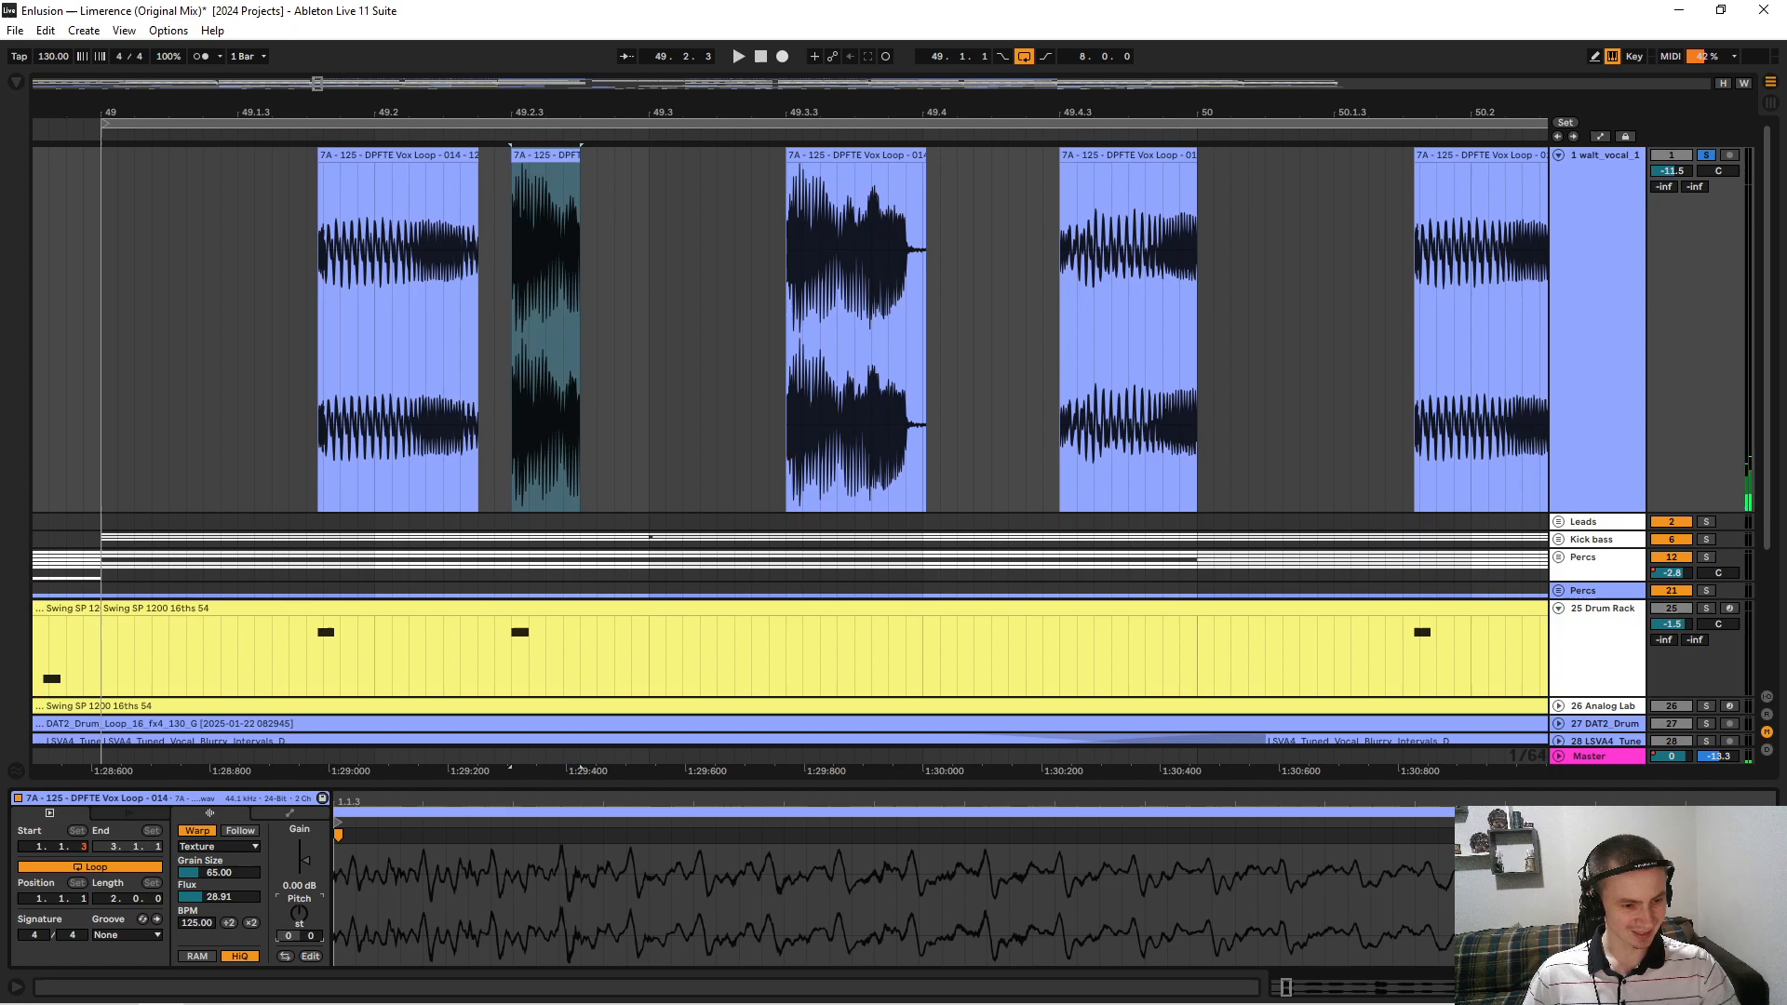
# Examine the first vocal clip's start up close against the grid and the drum hit below it.
pyautogui.moveTo(745, 103); pyautogui.dragTo(744, 85)
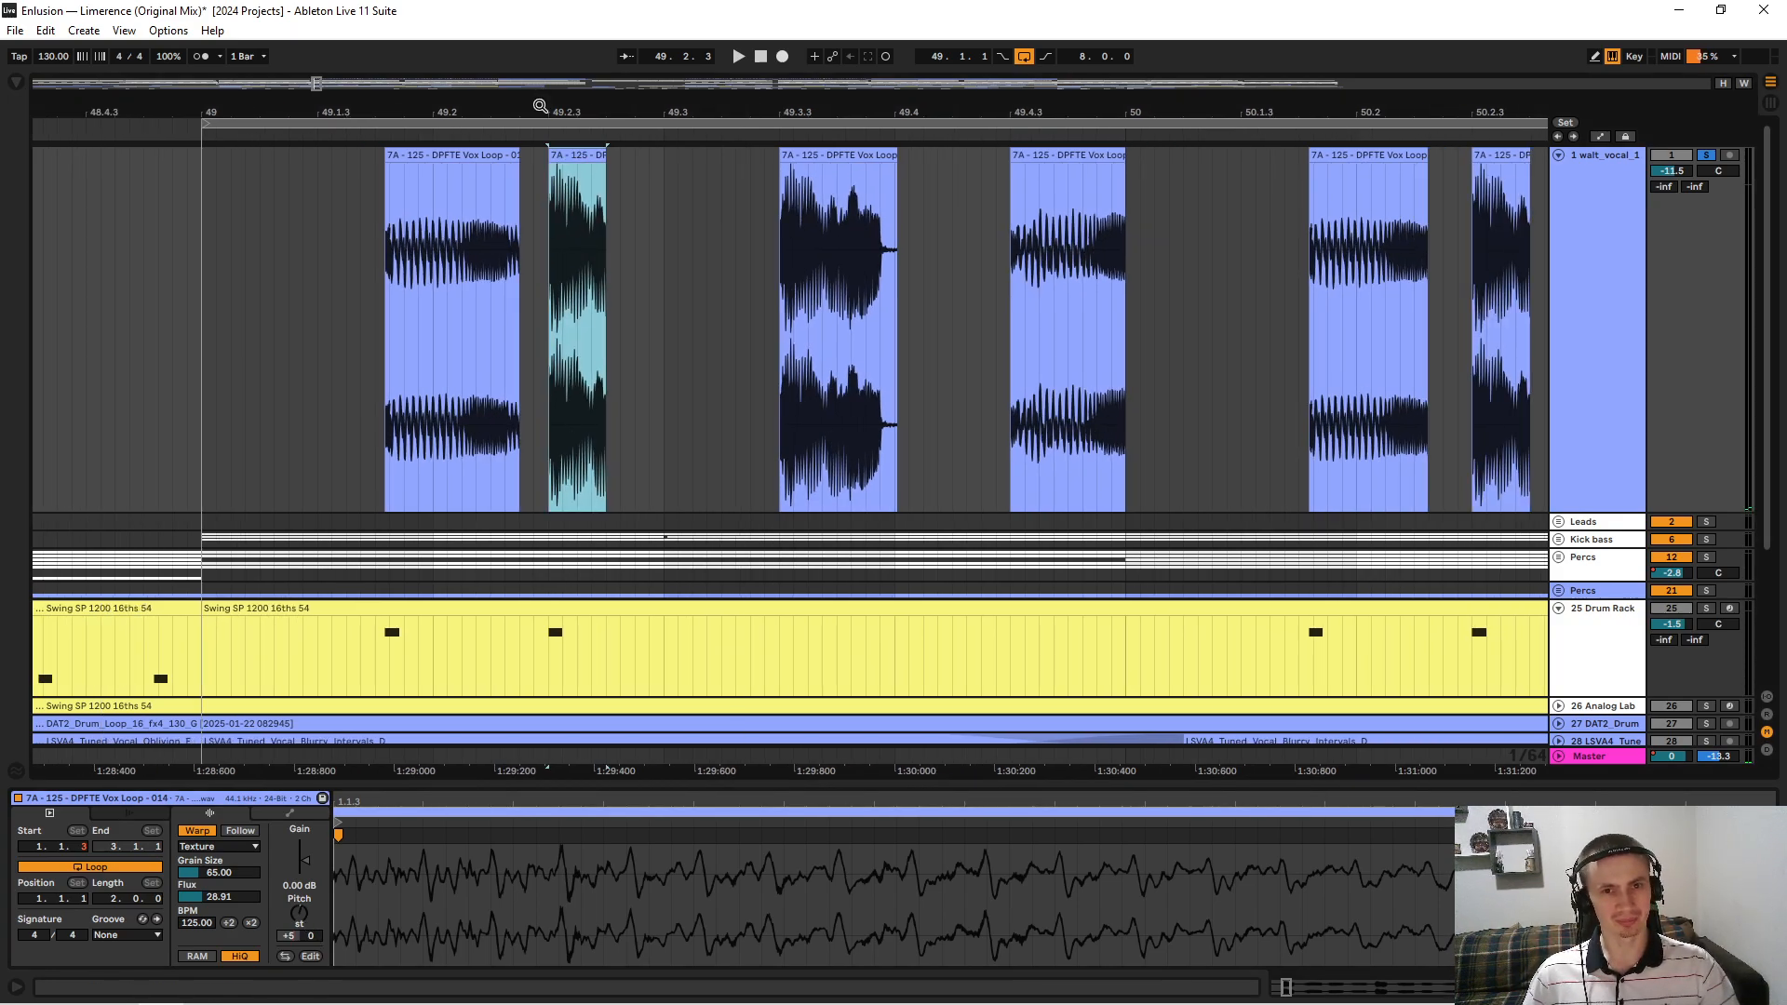
pyautogui.click(475, 153)
pyautogui.moveTo(374, 108); pyautogui.dragTo(391, 177)
pyautogui.moveTo(427, 97)
pyautogui.mouseDown()
pyautogui.moveTo(428, 128)
pyautogui.moveTo(428, 98)
pyautogui.mouseUp()
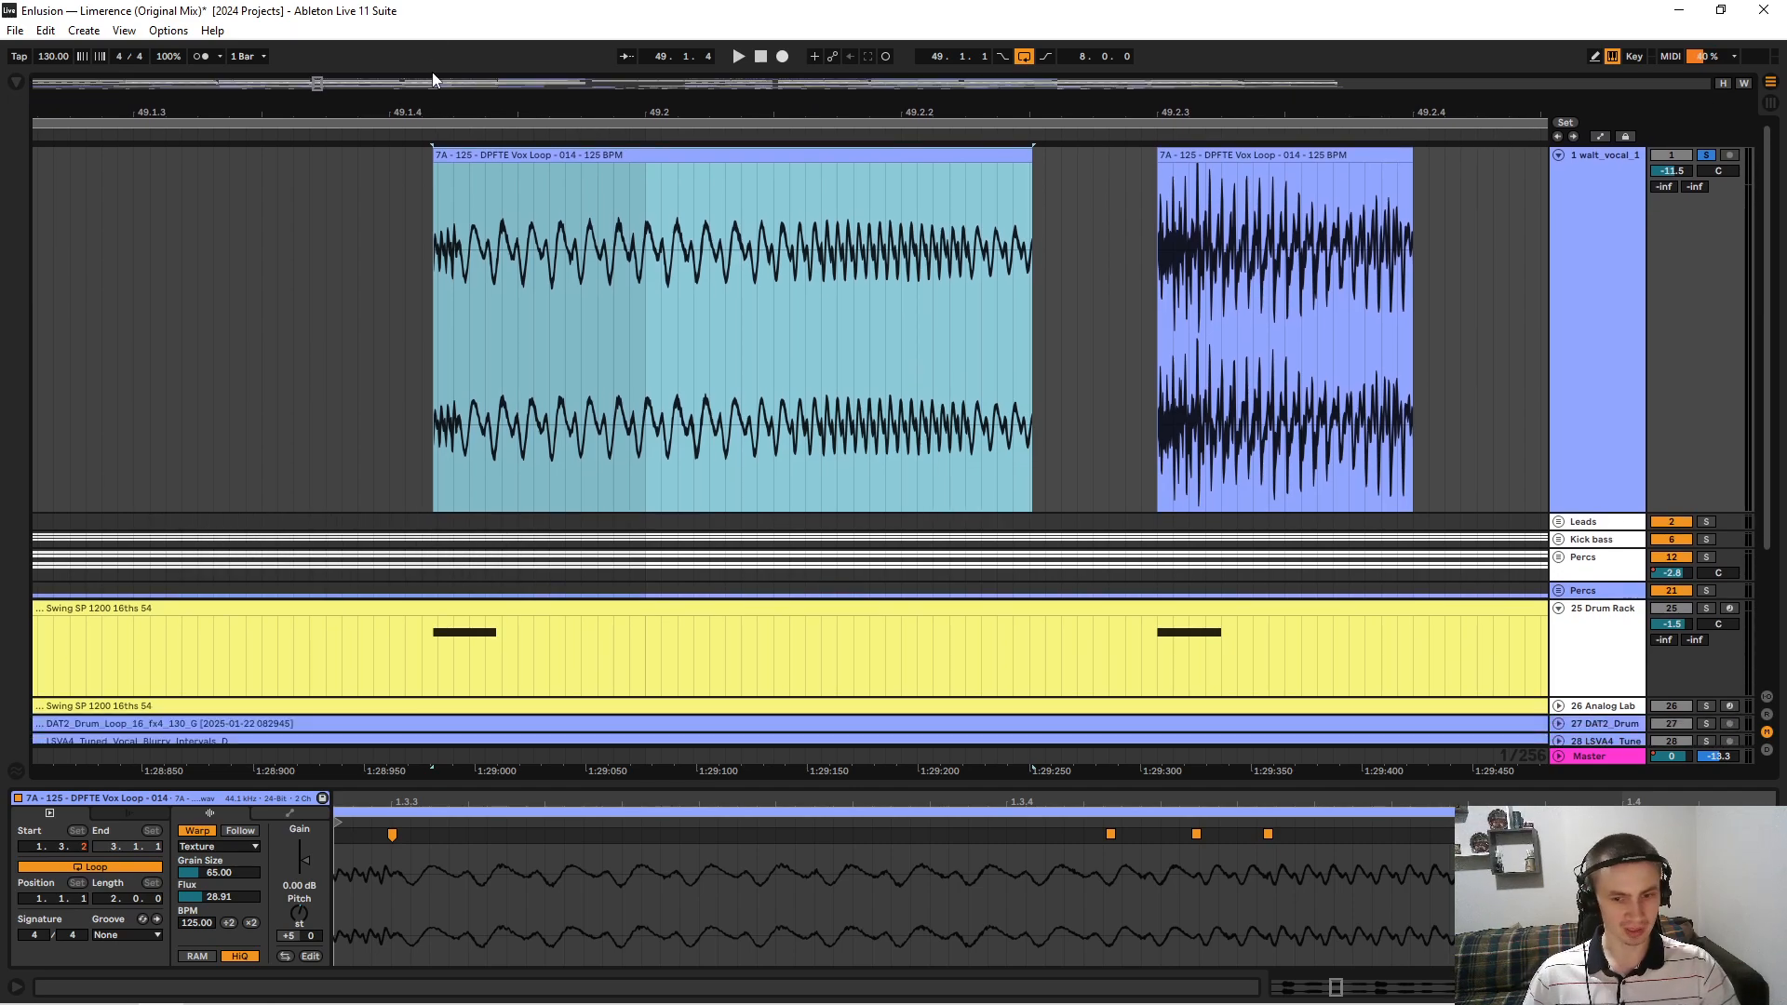
pyautogui.click(439, 103)
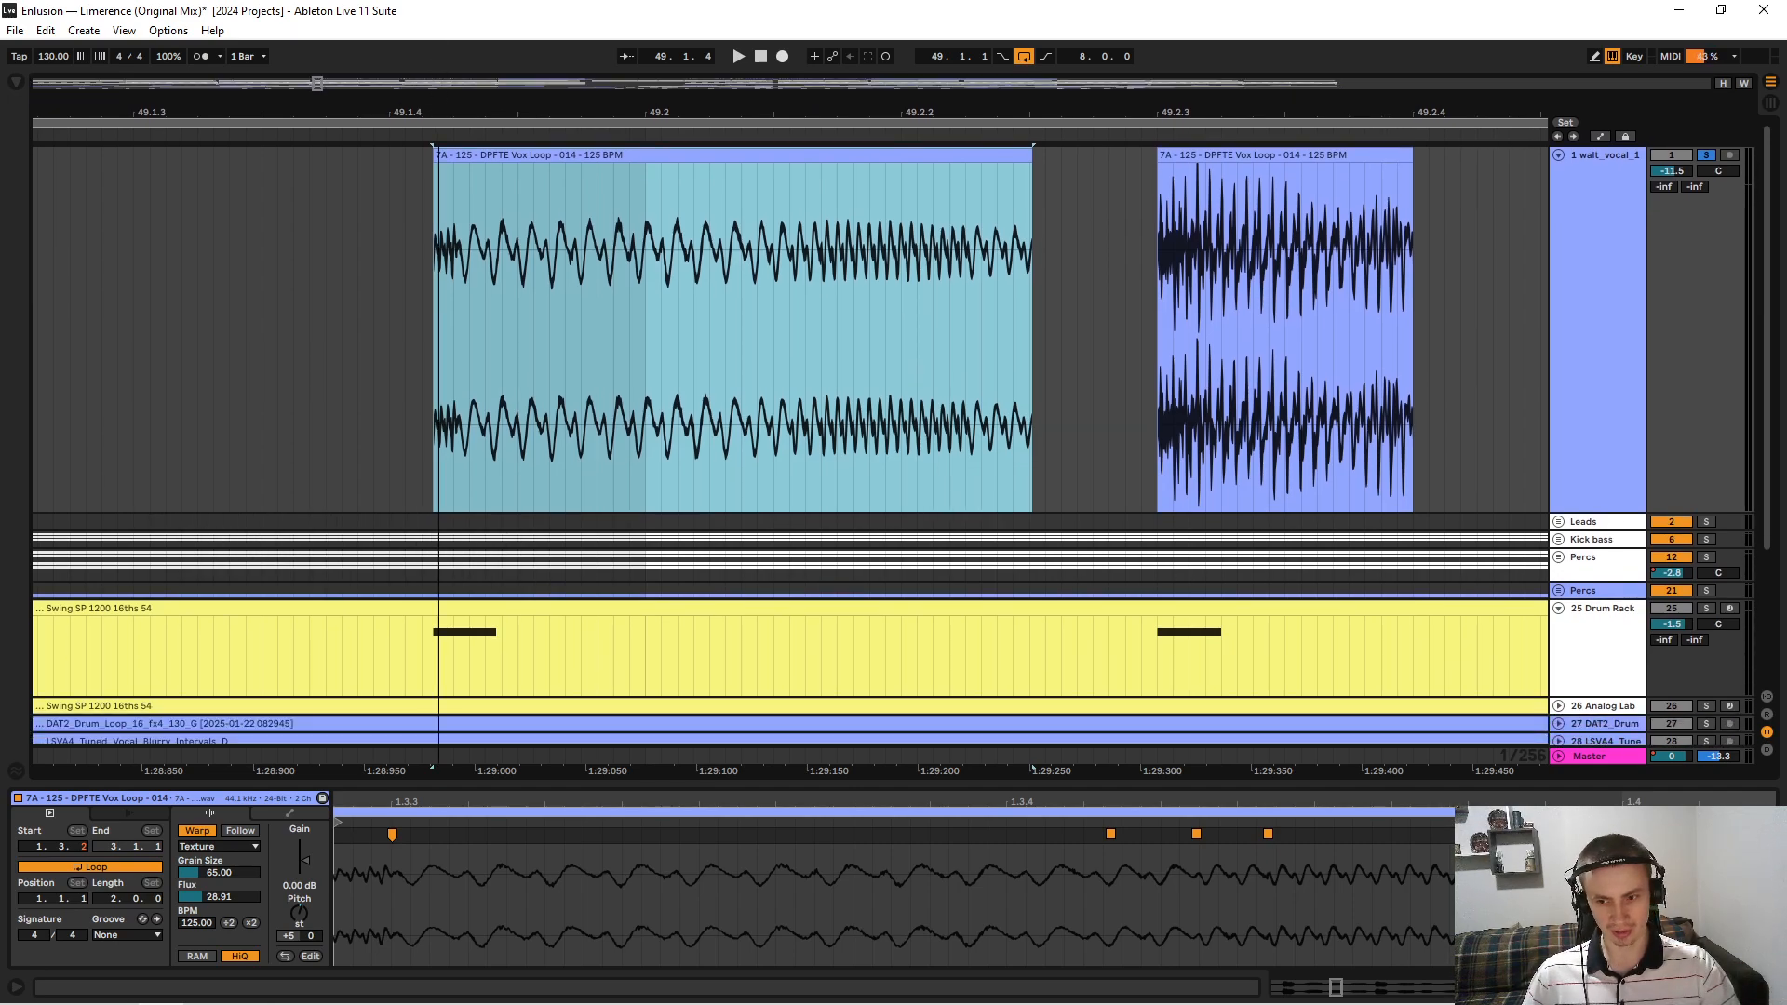
# Open the Groove Pool to view the settings of the Swing SP 1200 16ths 54 groove.
pyautogui.moveTo(439, 107); pyautogui.dragTo(505, 2)
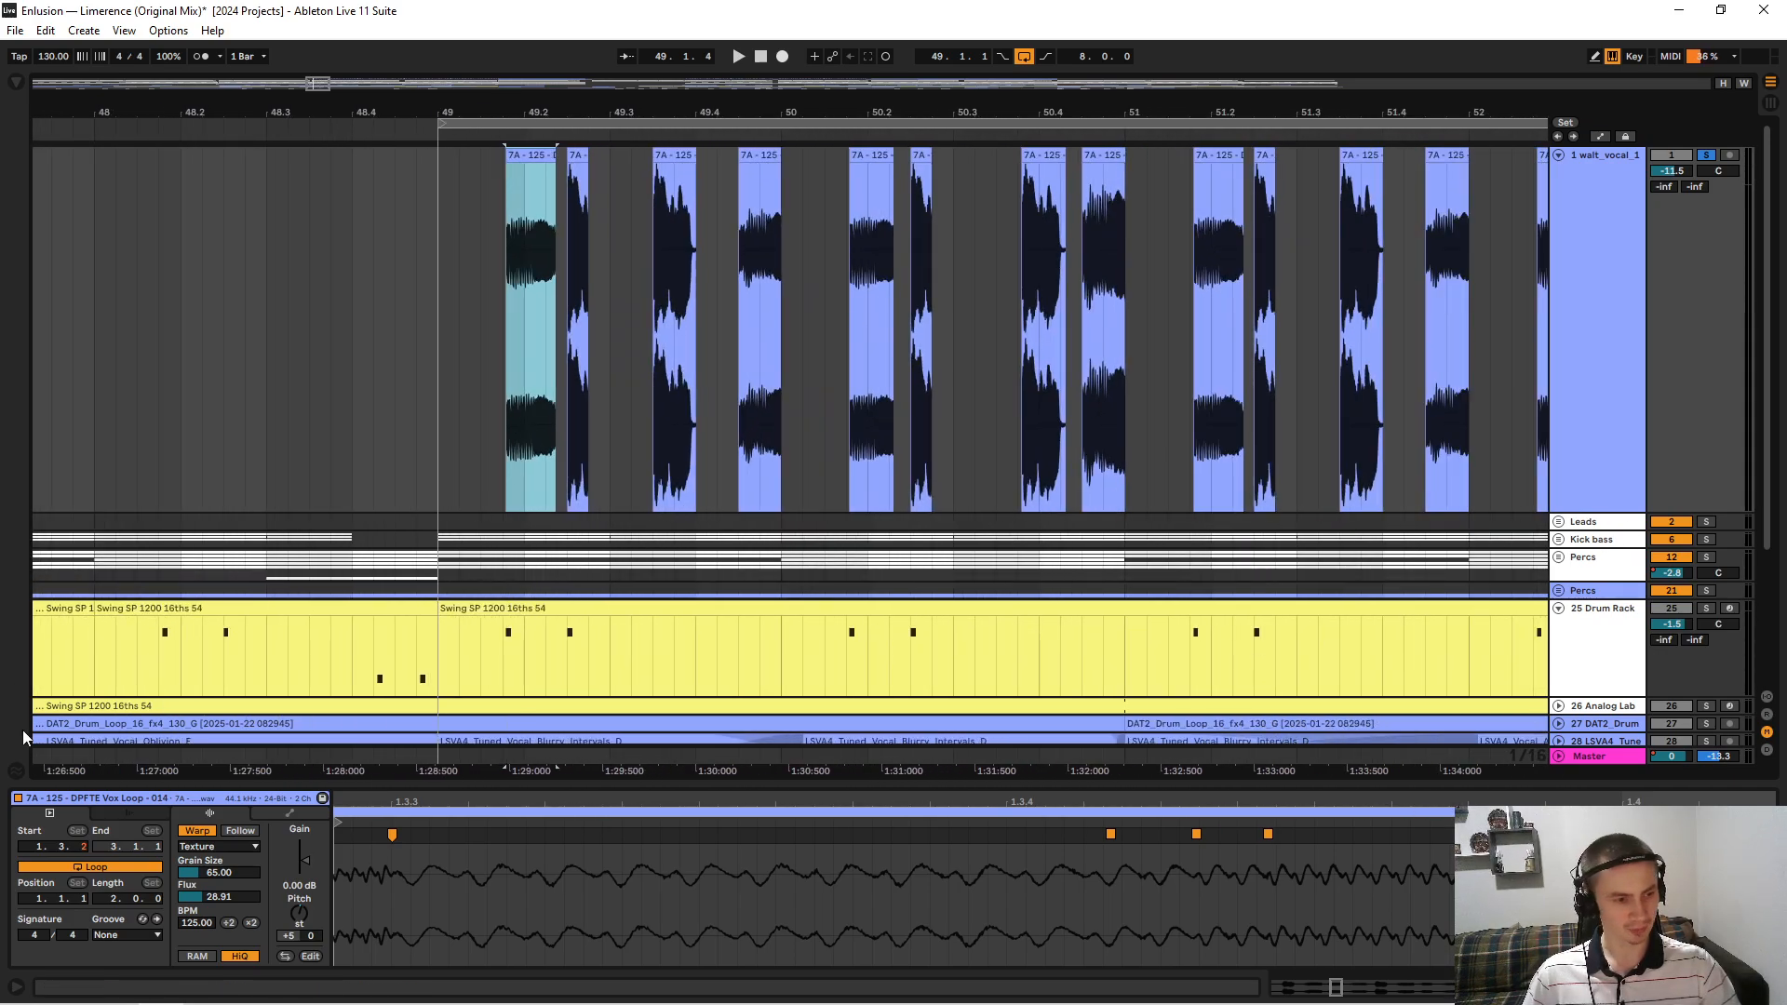
pyautogui.click(15, 773)
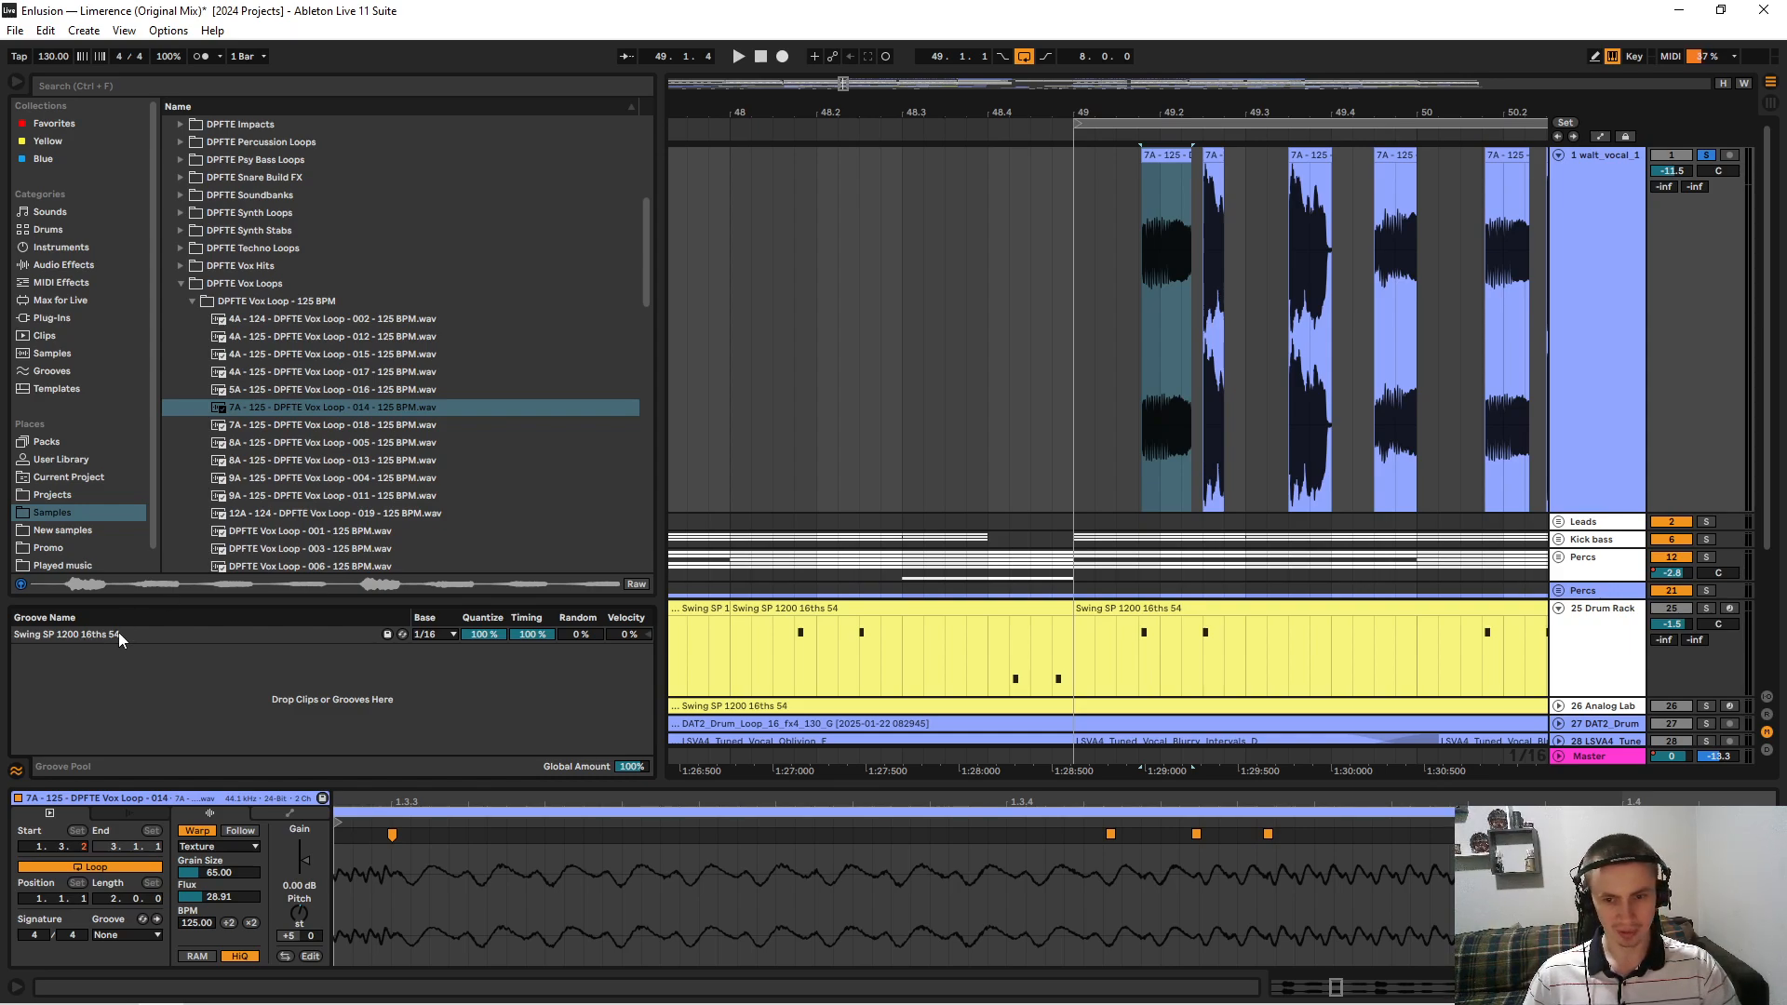
pyautogui.rightClick(1602, 524)
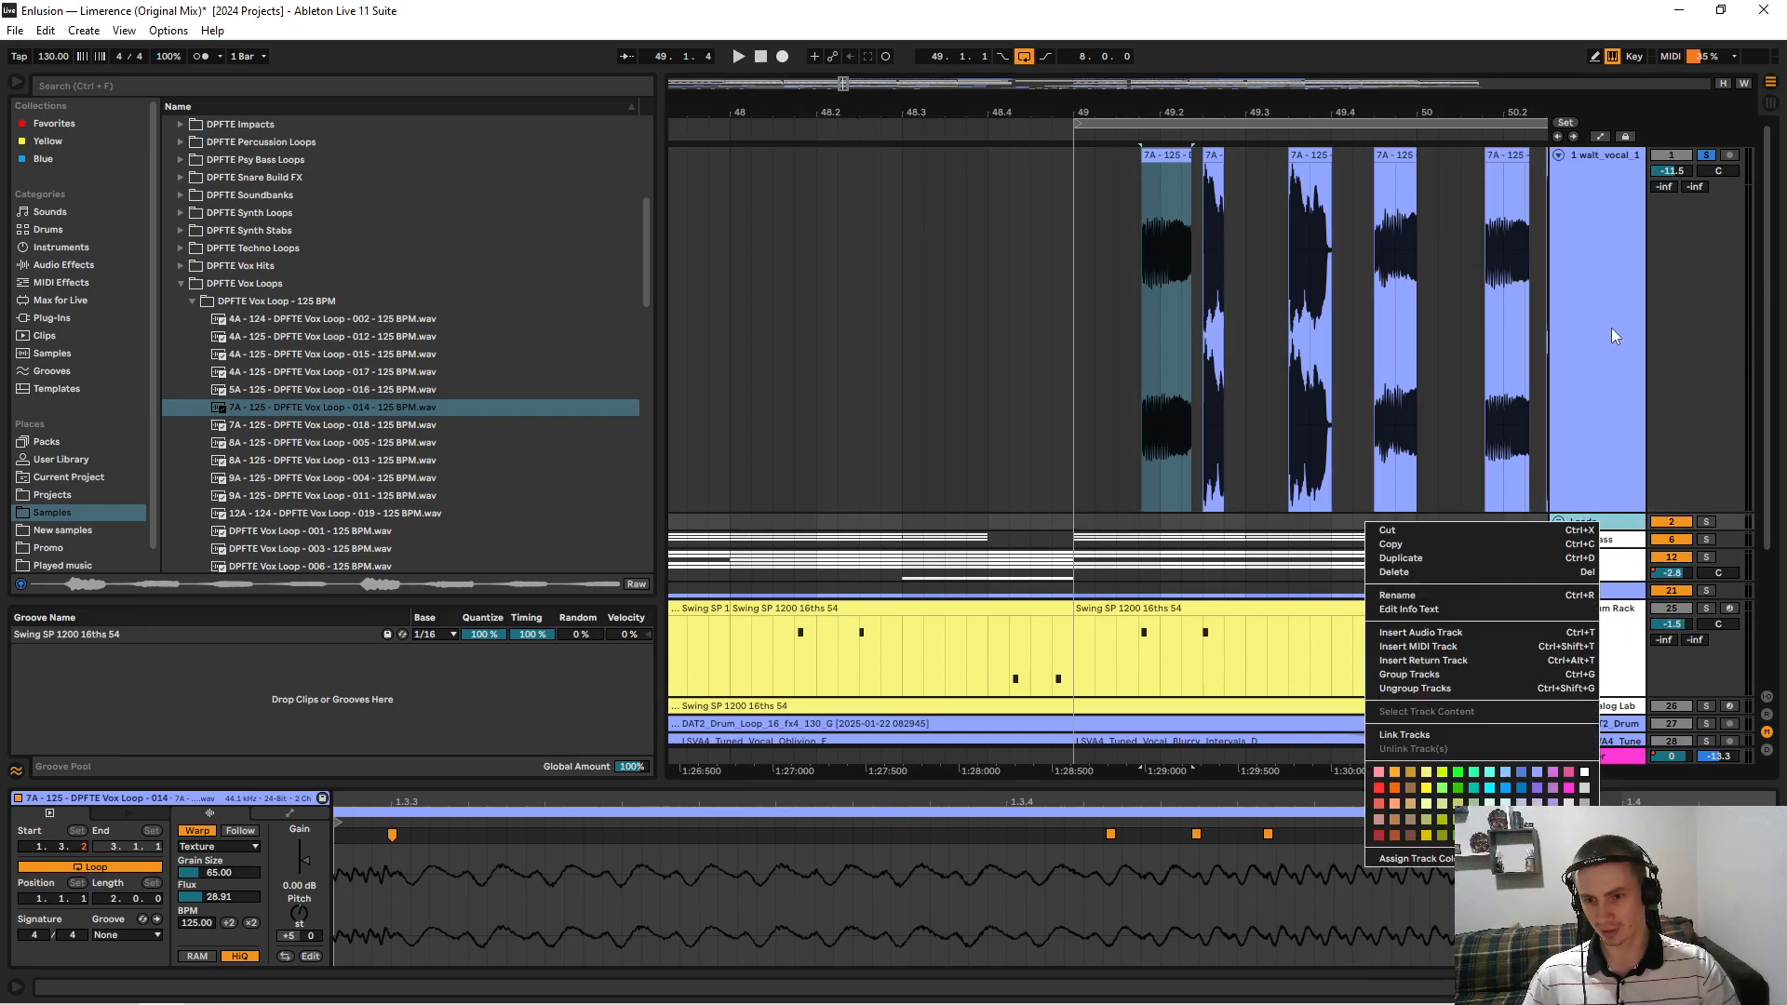
pyautogui.click(1453, 632)
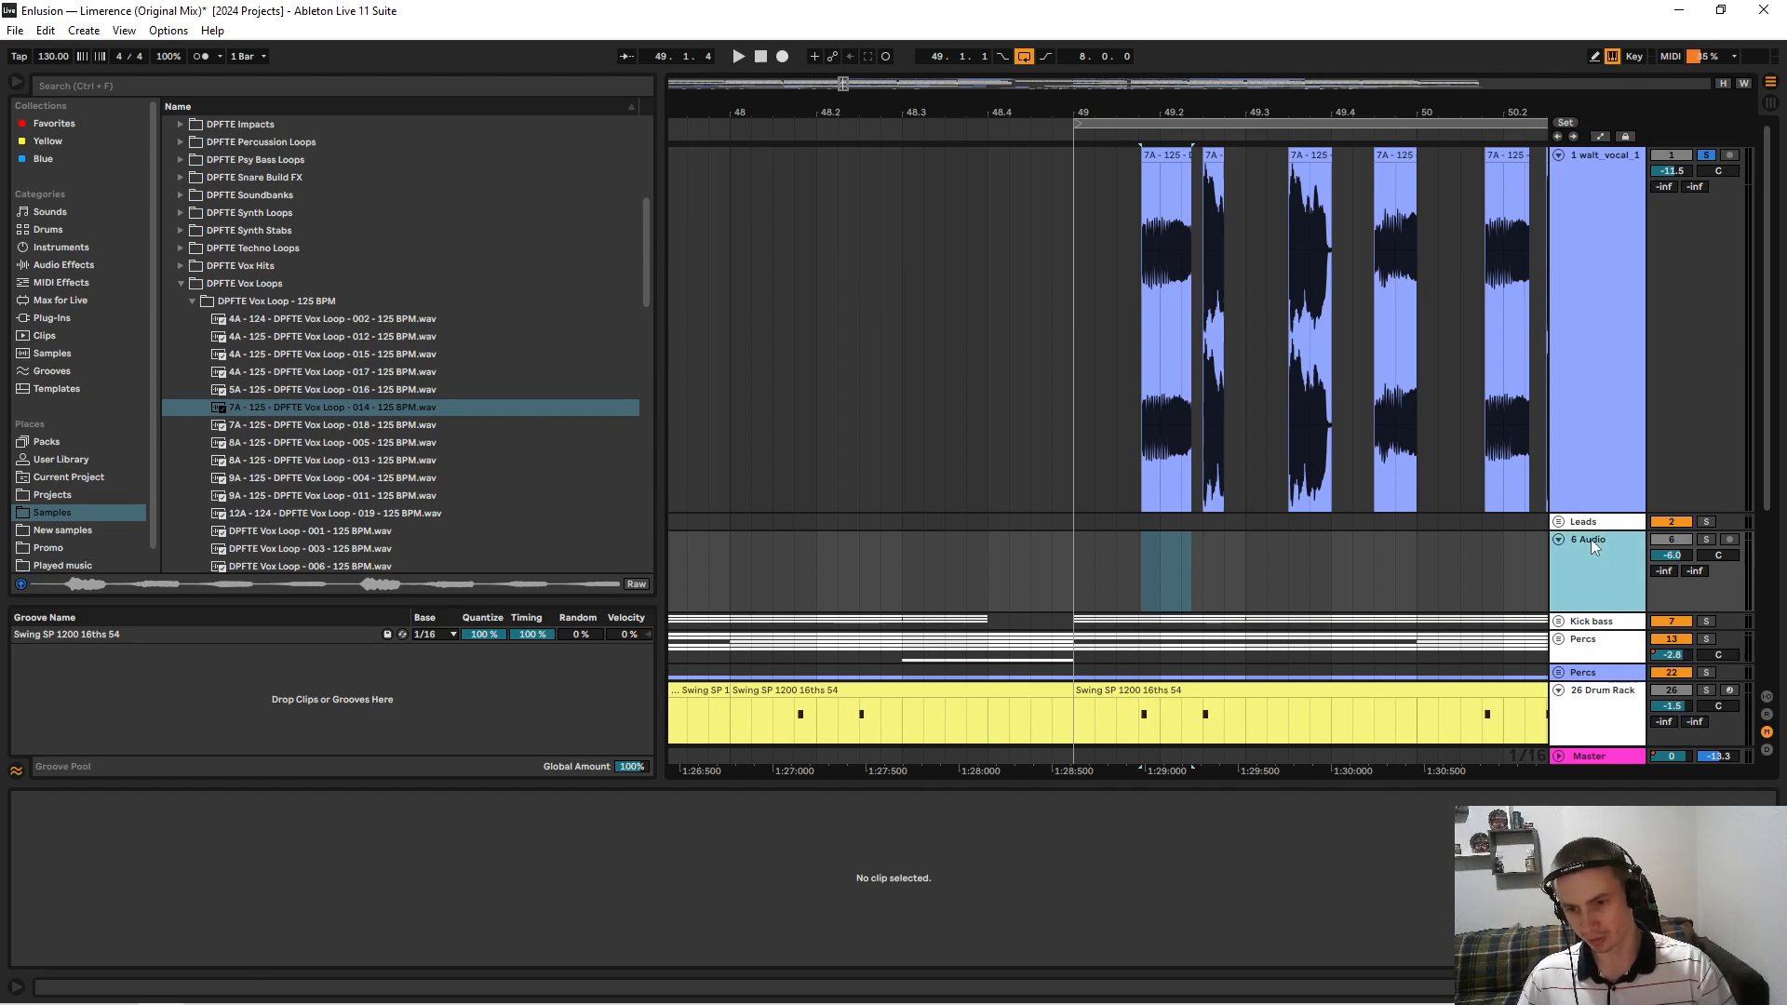
pyautogui.hotkey('ctrl', 'z')
# Insert a MIDI track below the vocal track and place the Swing SP 1200 16ths 54 groove on it as a clip at bar 49.
pyautogui.rightClick(1601, 218)
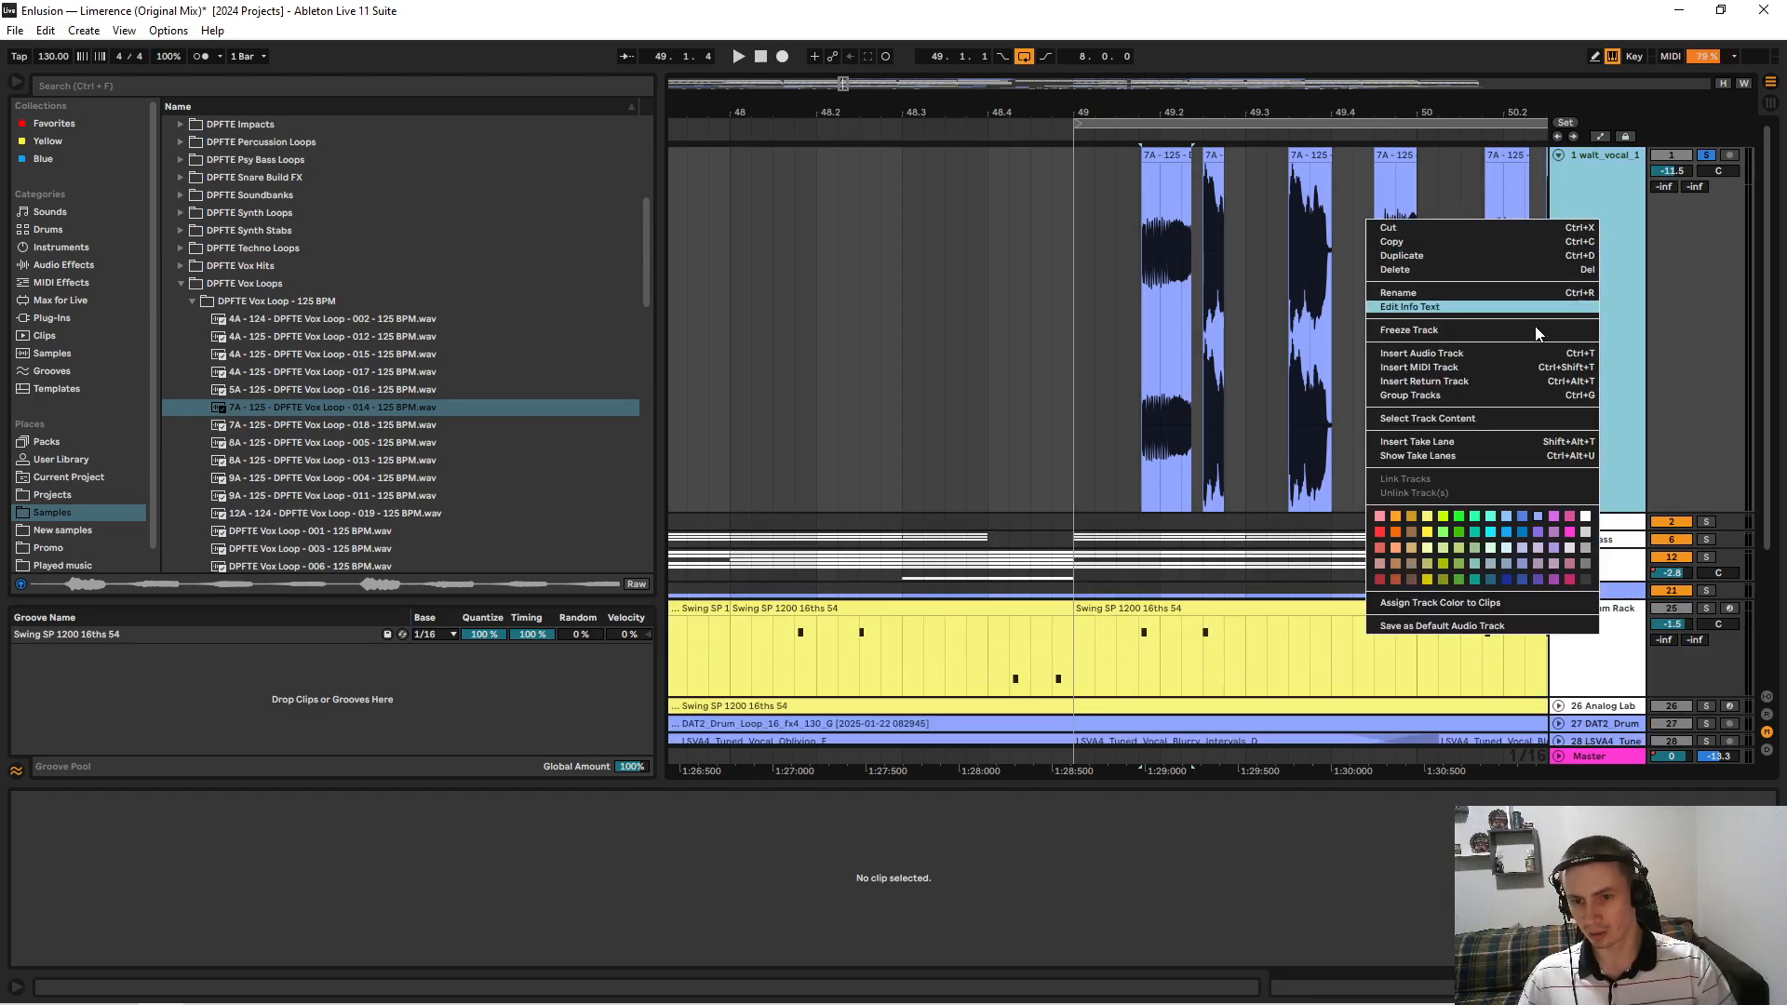
pyautogui.click(1476, 367)
pyautogui.hotkey('ctrl', 'shift', 't')
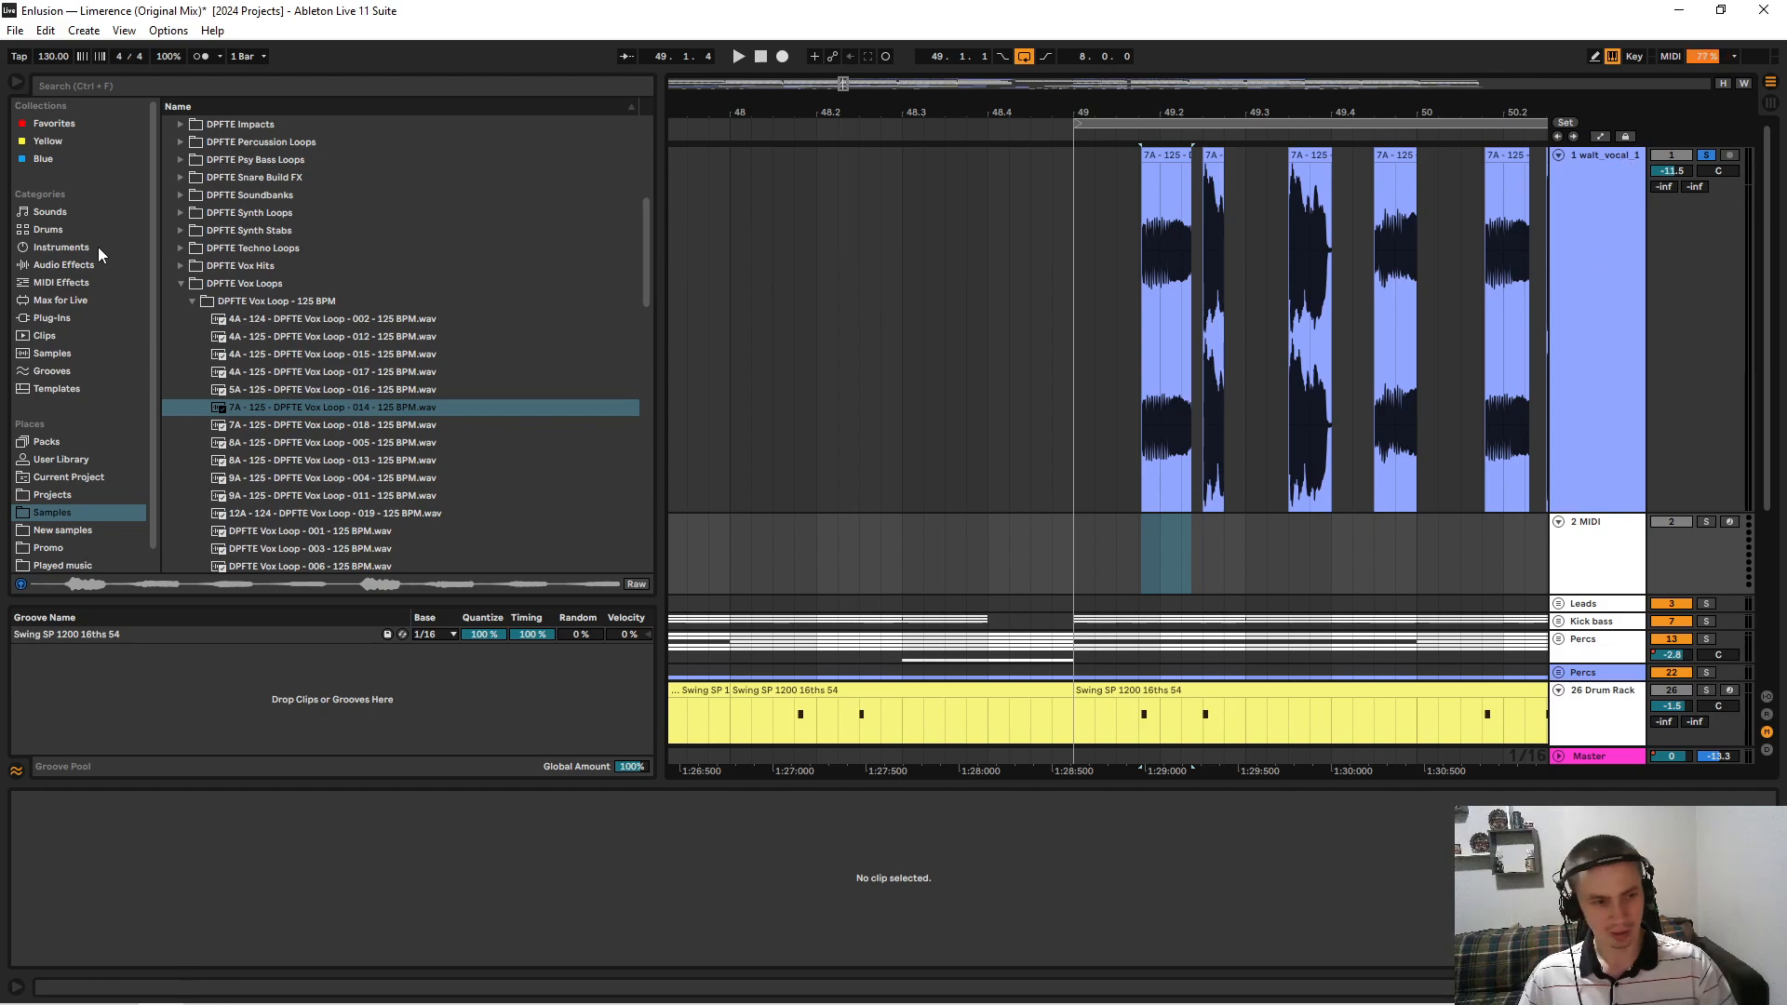
pyautogui.moveTo(101, 636); pyautogui.dragTo(1076, 550)
# Compare the starts of the first two vocal clips up close with the groove clip's notes below them.
pyautogui.moveTo(1141, 108); pyautogui.dragTo(1027, 191)
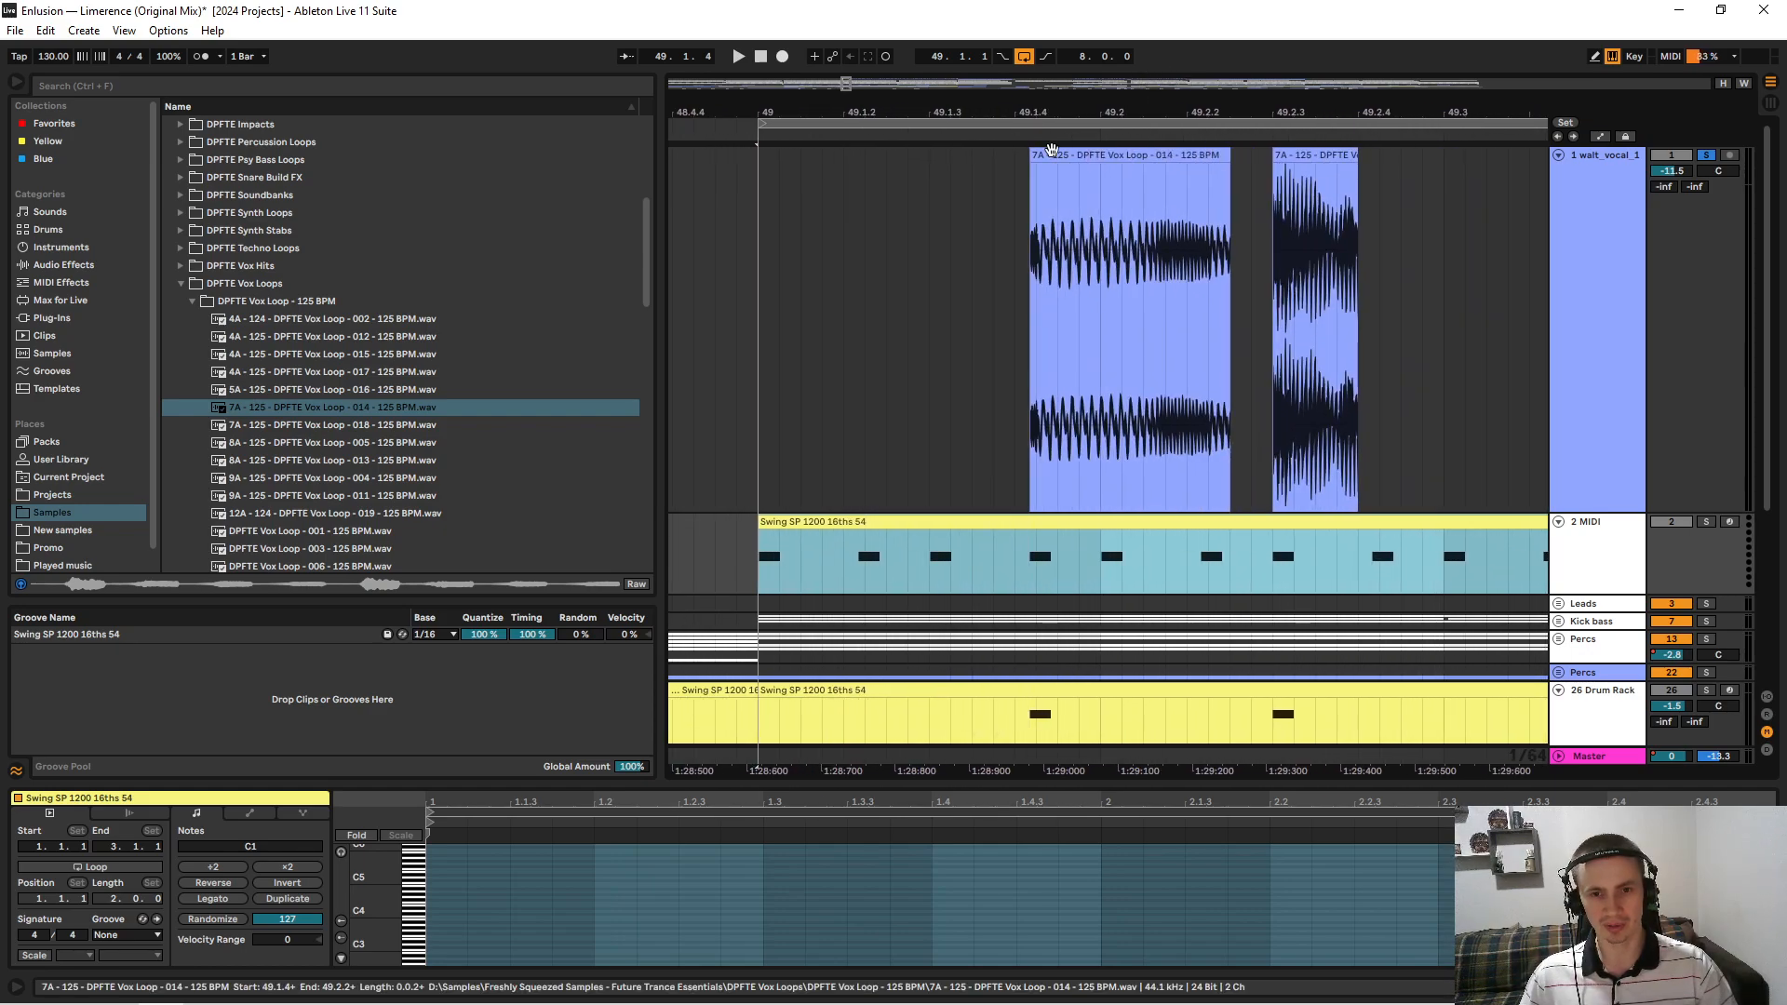
pyautogui.click(1043, 154)
pyautogui.moveTo(1034, 114); pyautogui.dragTo(1098, 240)
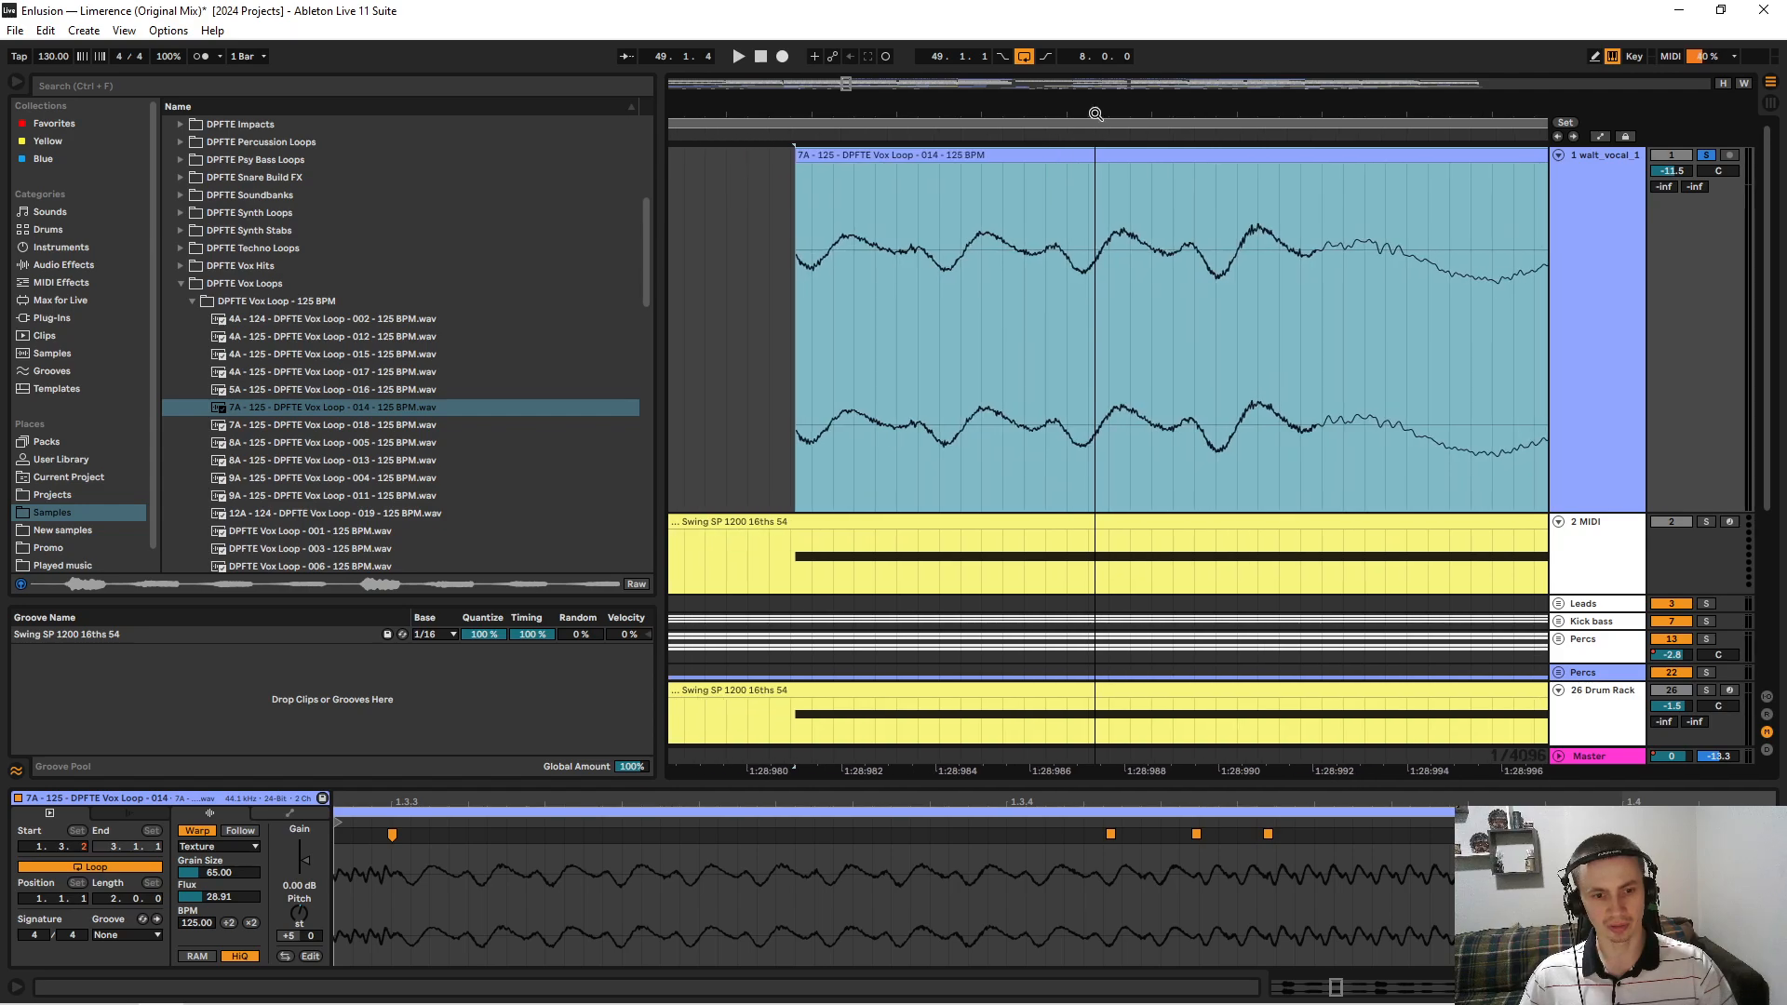
pyautogui.moveTo(771, 109); pyautogui.dragTo(1020, 186)
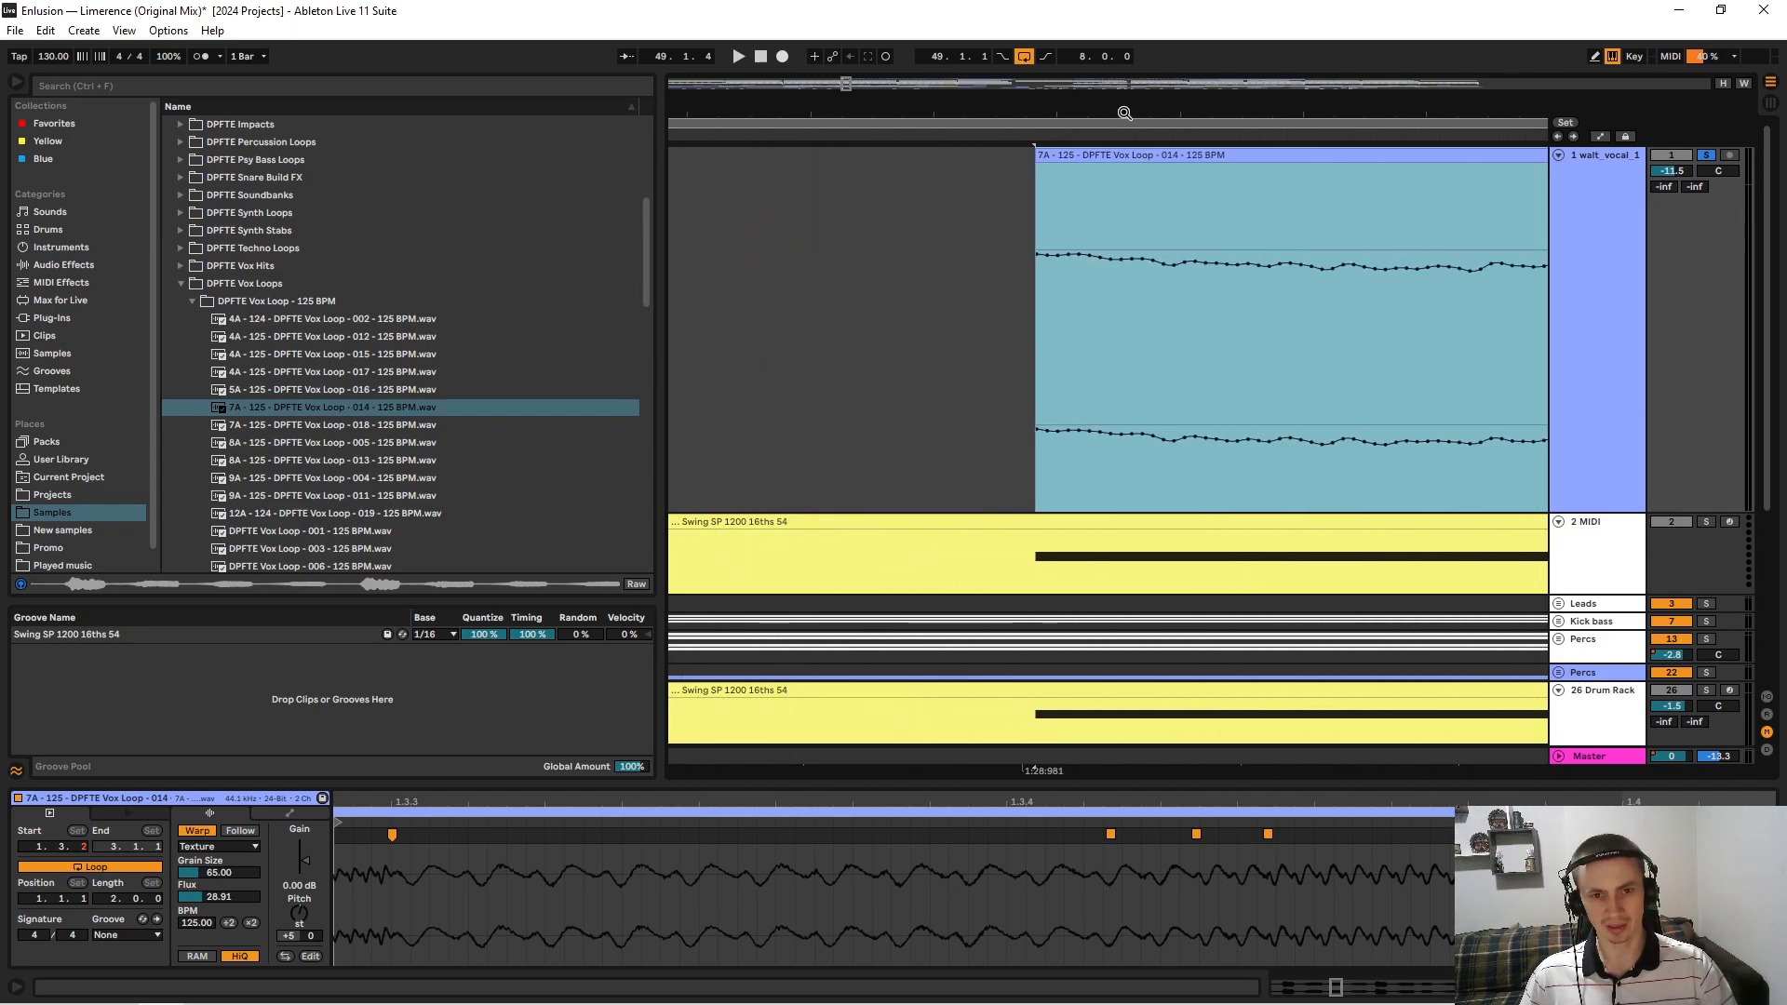
pyautogui.moveTo(1042, 109); pyautogui.dragTo(873, 107)
pyautogui.click(1034, 156)
# Check the vocal clips in bar 50 against the groove clip's notes.
pyautogui.moveTo(1068, 115); pyautogui.dragTo(1068, 78)
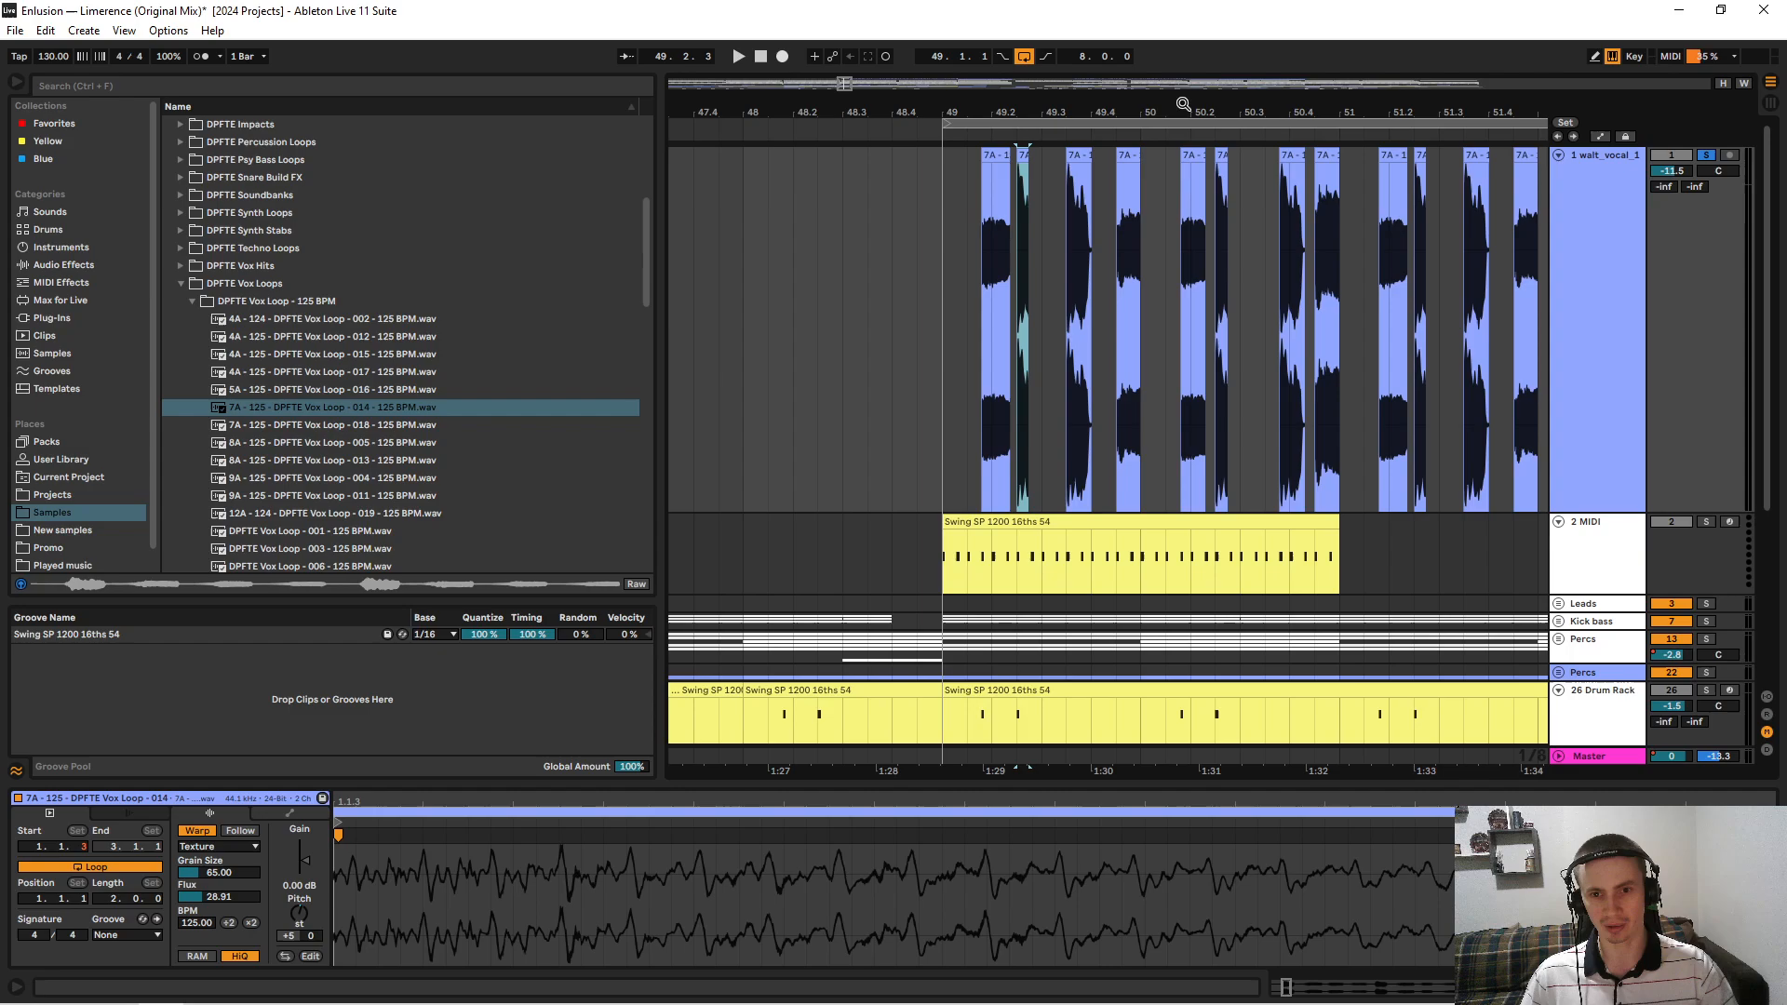
pyautogui.moveTo(1188, 111); pyautogui.dragTo(1188, 198)
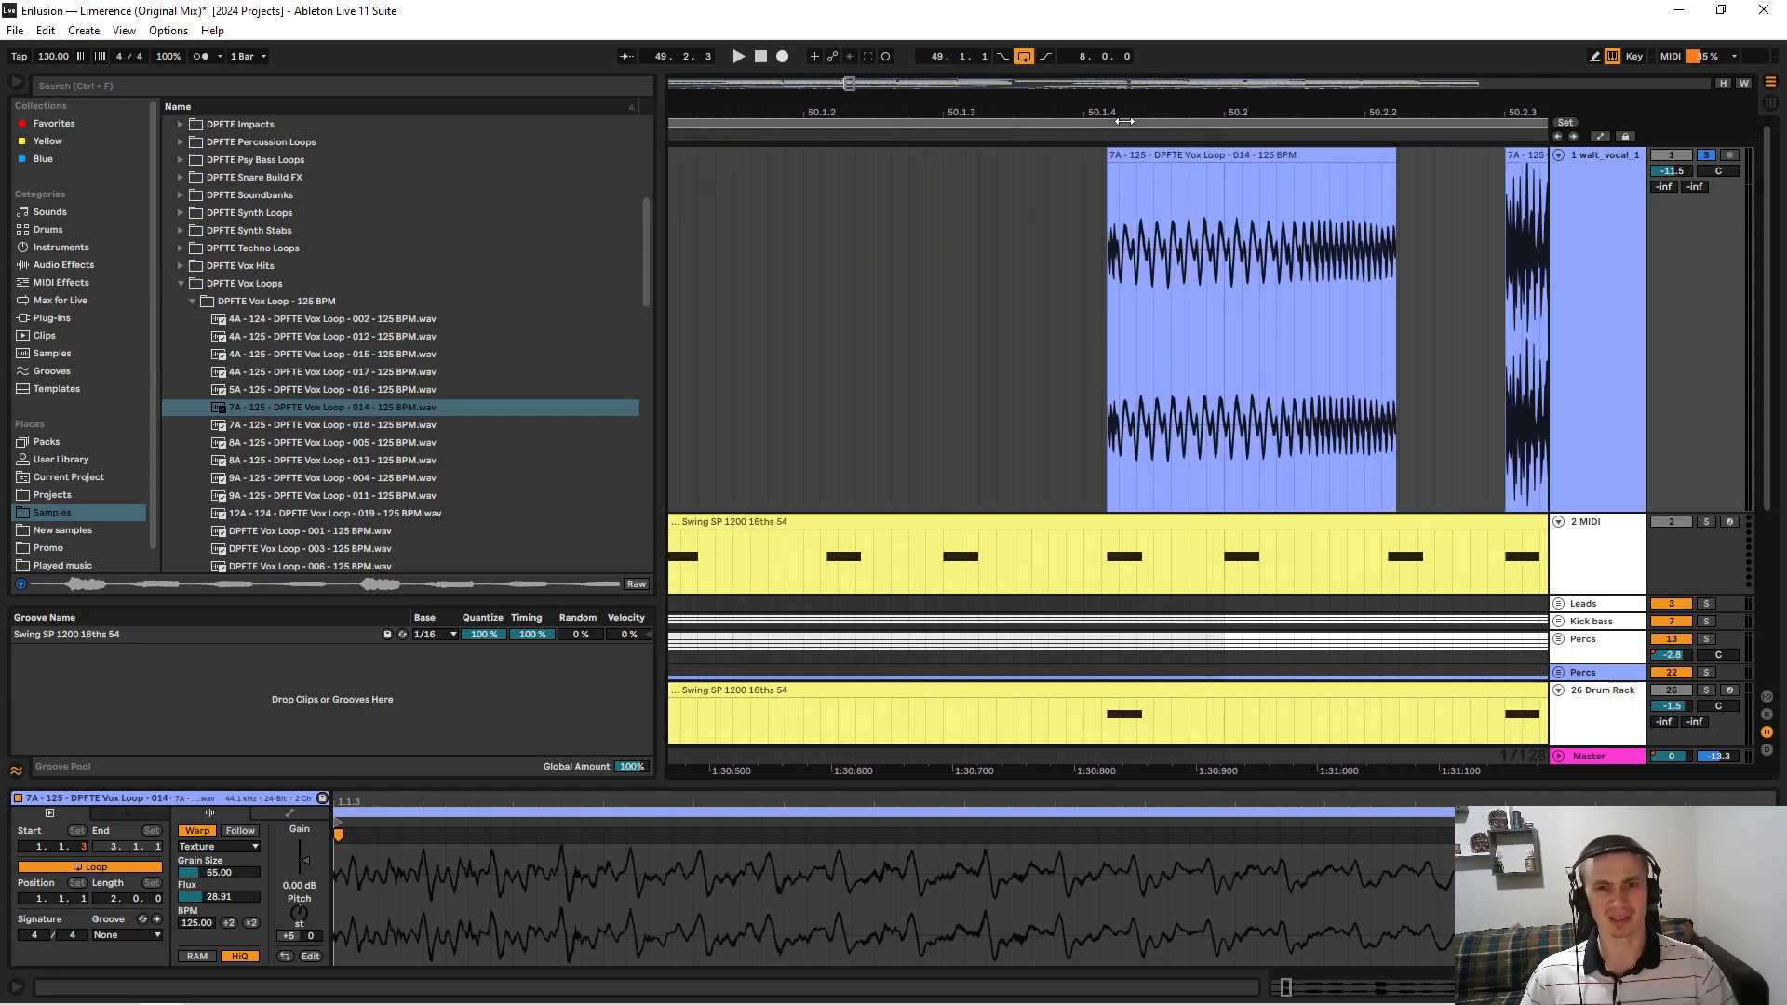
pyautogui.moveTo(1113, 113); pyautogui.dragTo(929, 105)
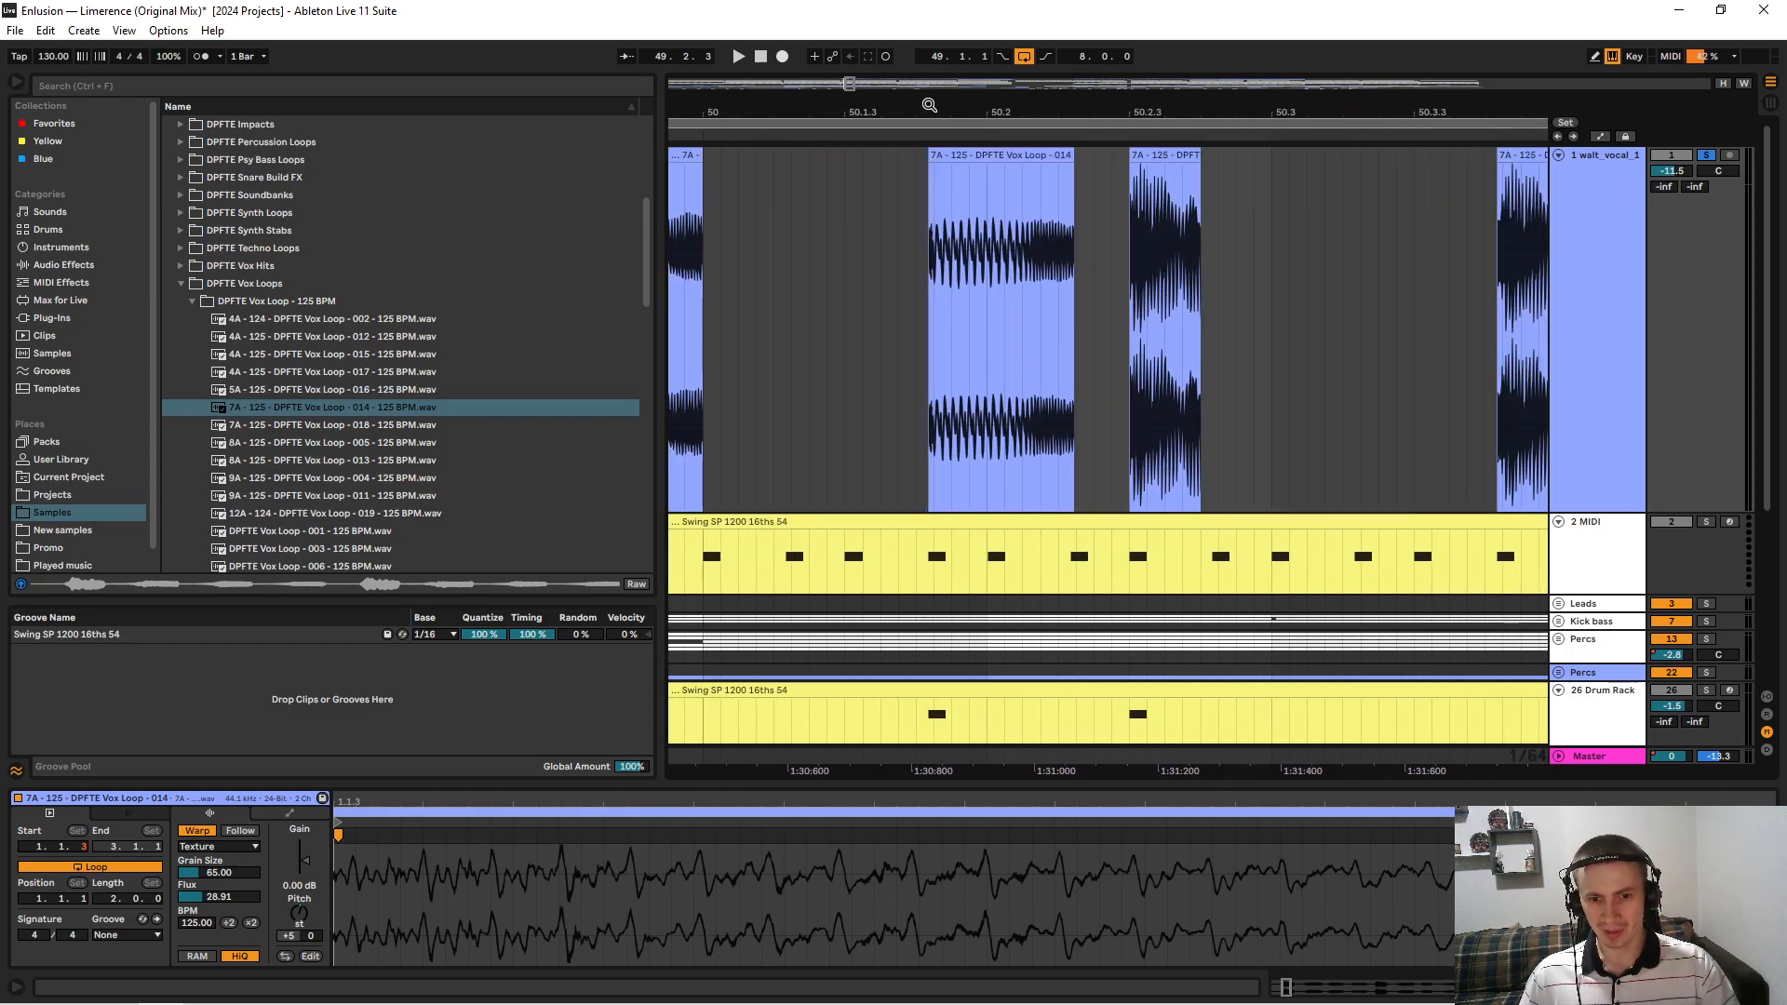
pyautogui.moveTo(1134, 107); pyautogui.dragTo(997, 106)
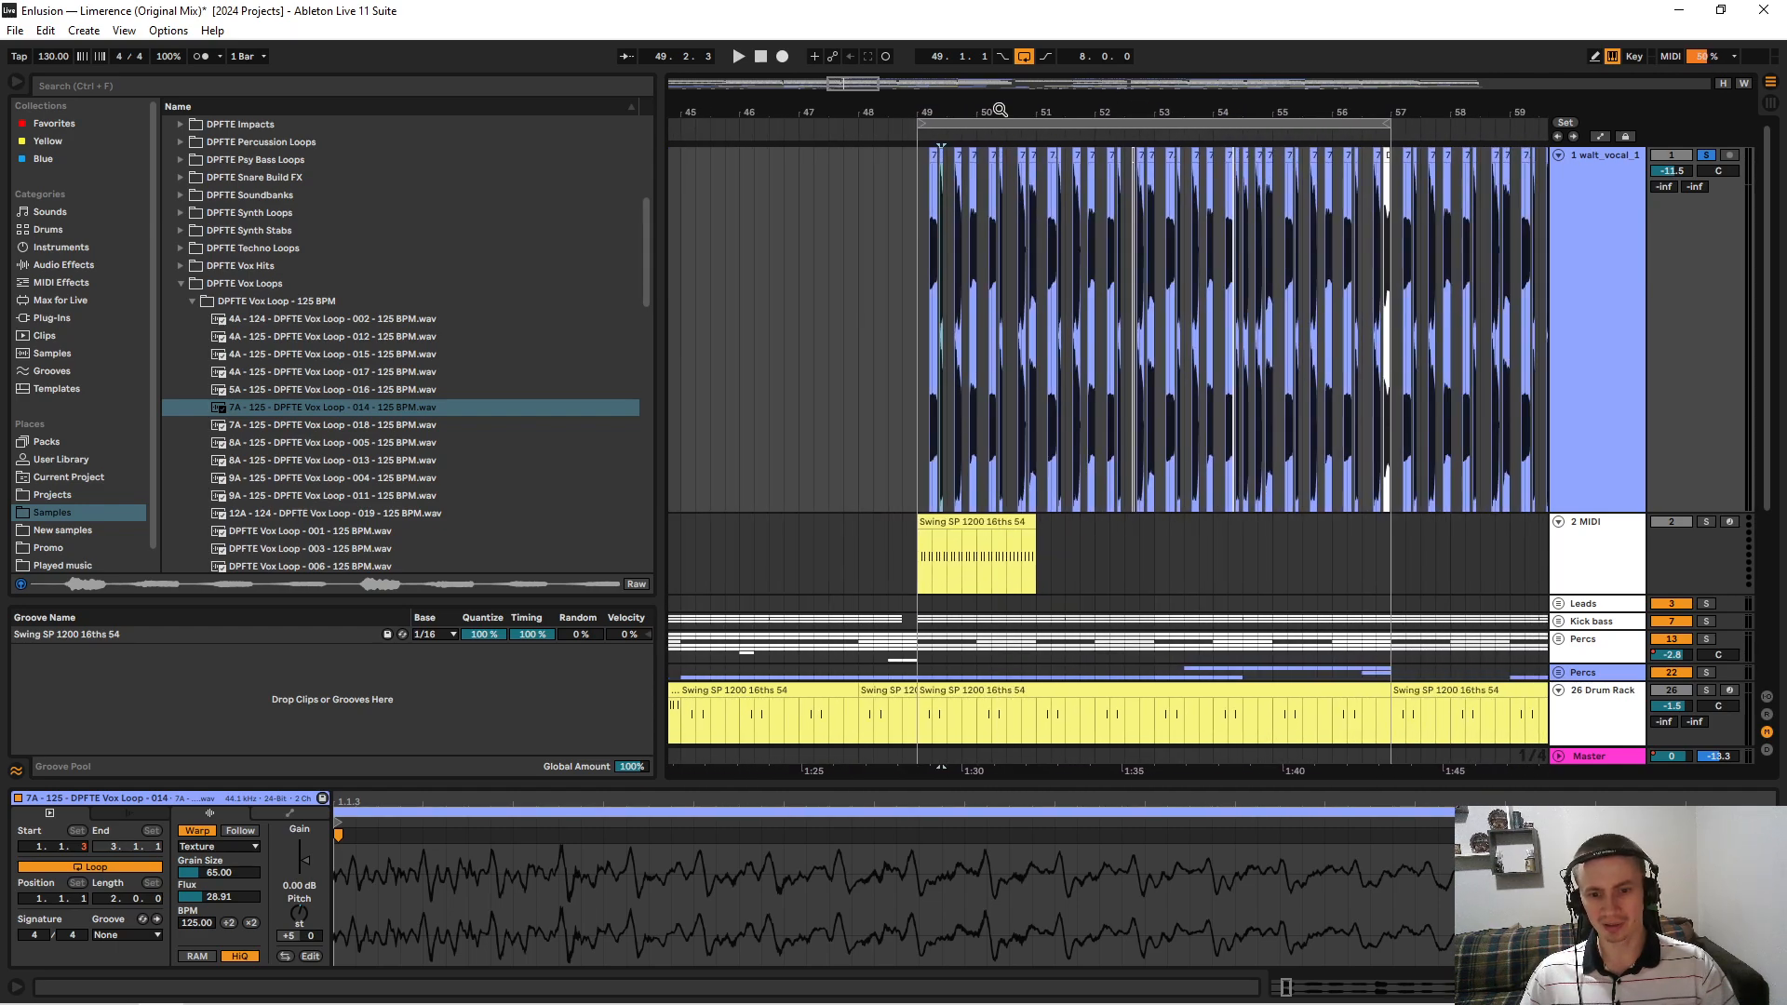
# View the groove clip's C1 notes in an enlarged note editor to examine their swung spacing, and return to the arrangement.
pyautogui.click(1629, 523)
pyautogui.click(969, 529)
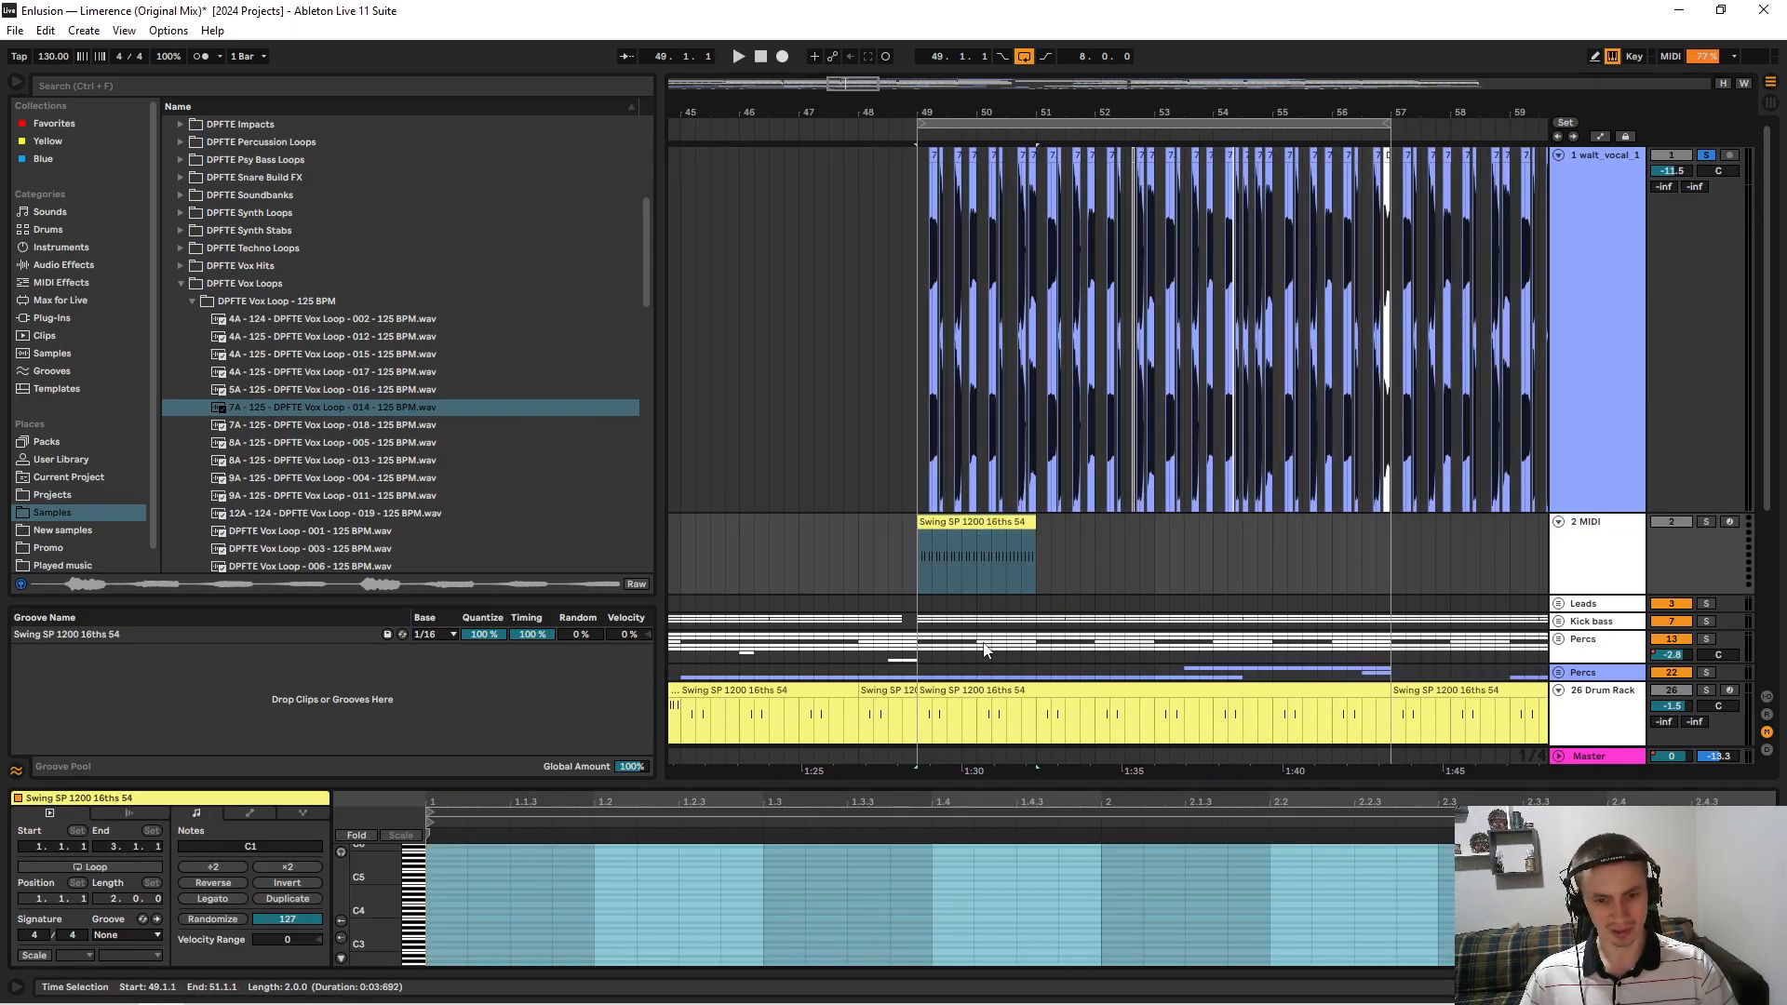
pyautogui.moveTo(960, 784)
pyautogui.mouseDown()
pyautogui.moveTo(931, 182)
pyautogui.moveTo(894, 82)
pyautogui.mouseUp()
pyautogui.click(890, 382)
pyautogui.moveTo(352, 690); pyautogui.dragTo(423, 686)
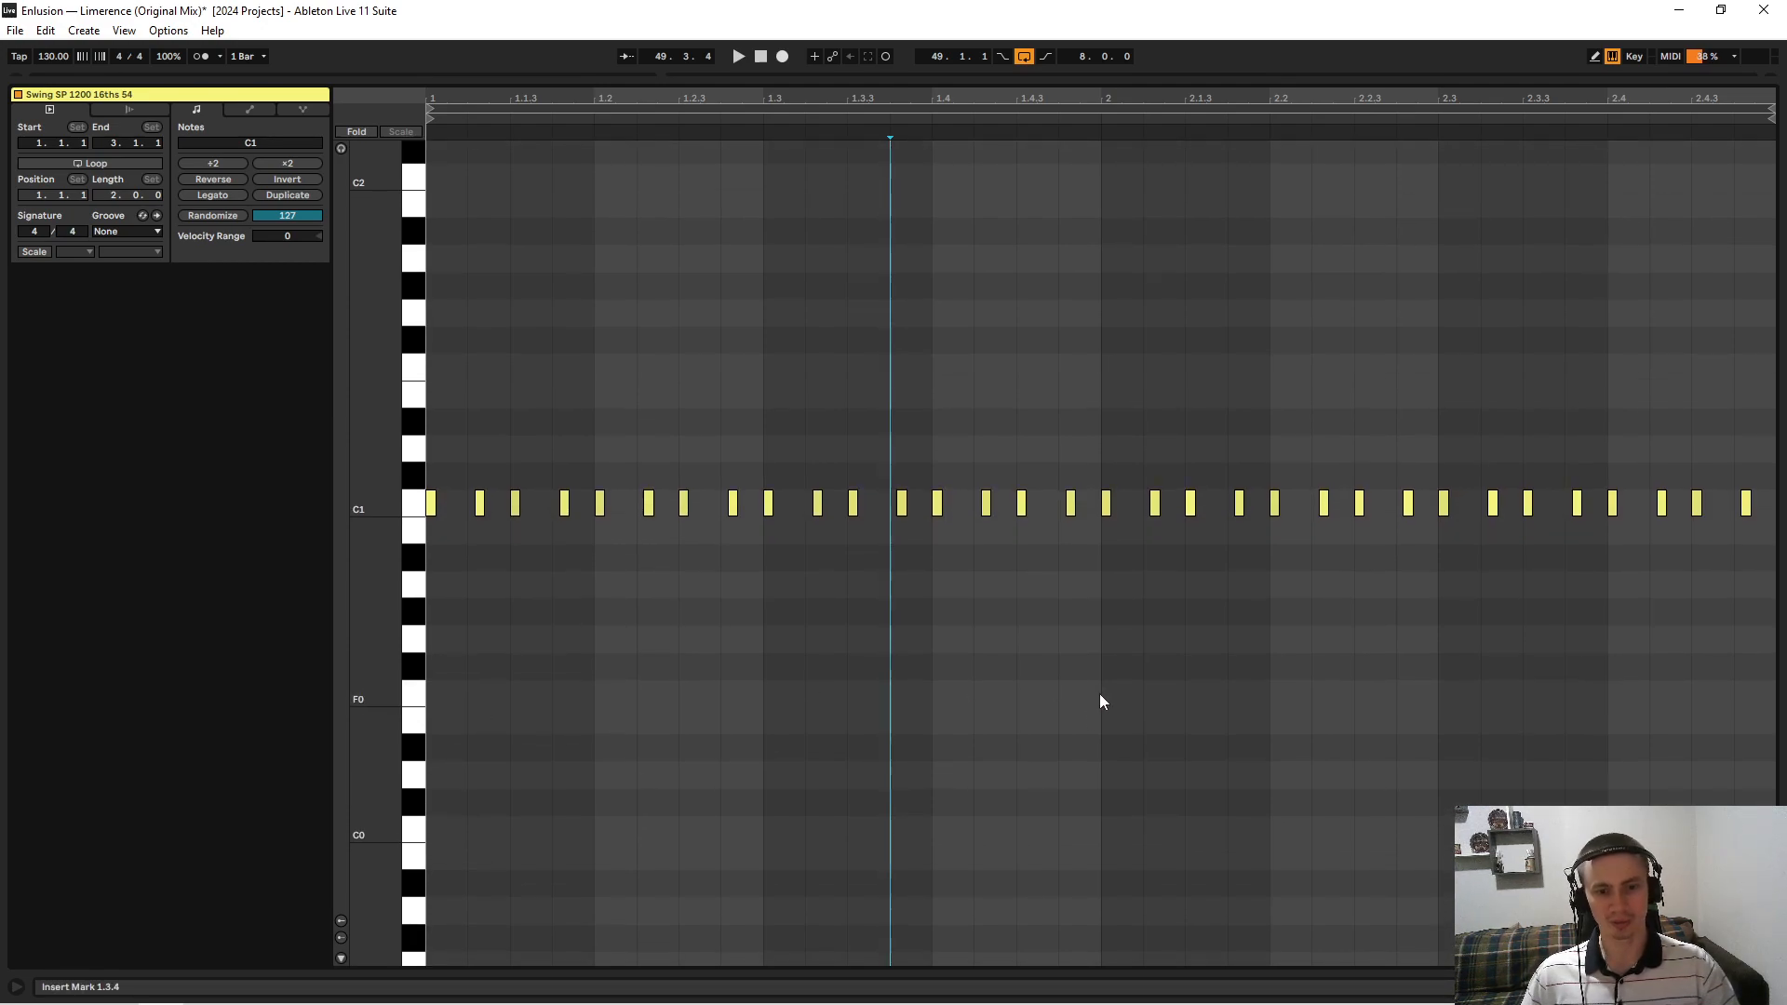
pyautogui.moveTo(897, 99); pyautogui.dragTo(931, 726)
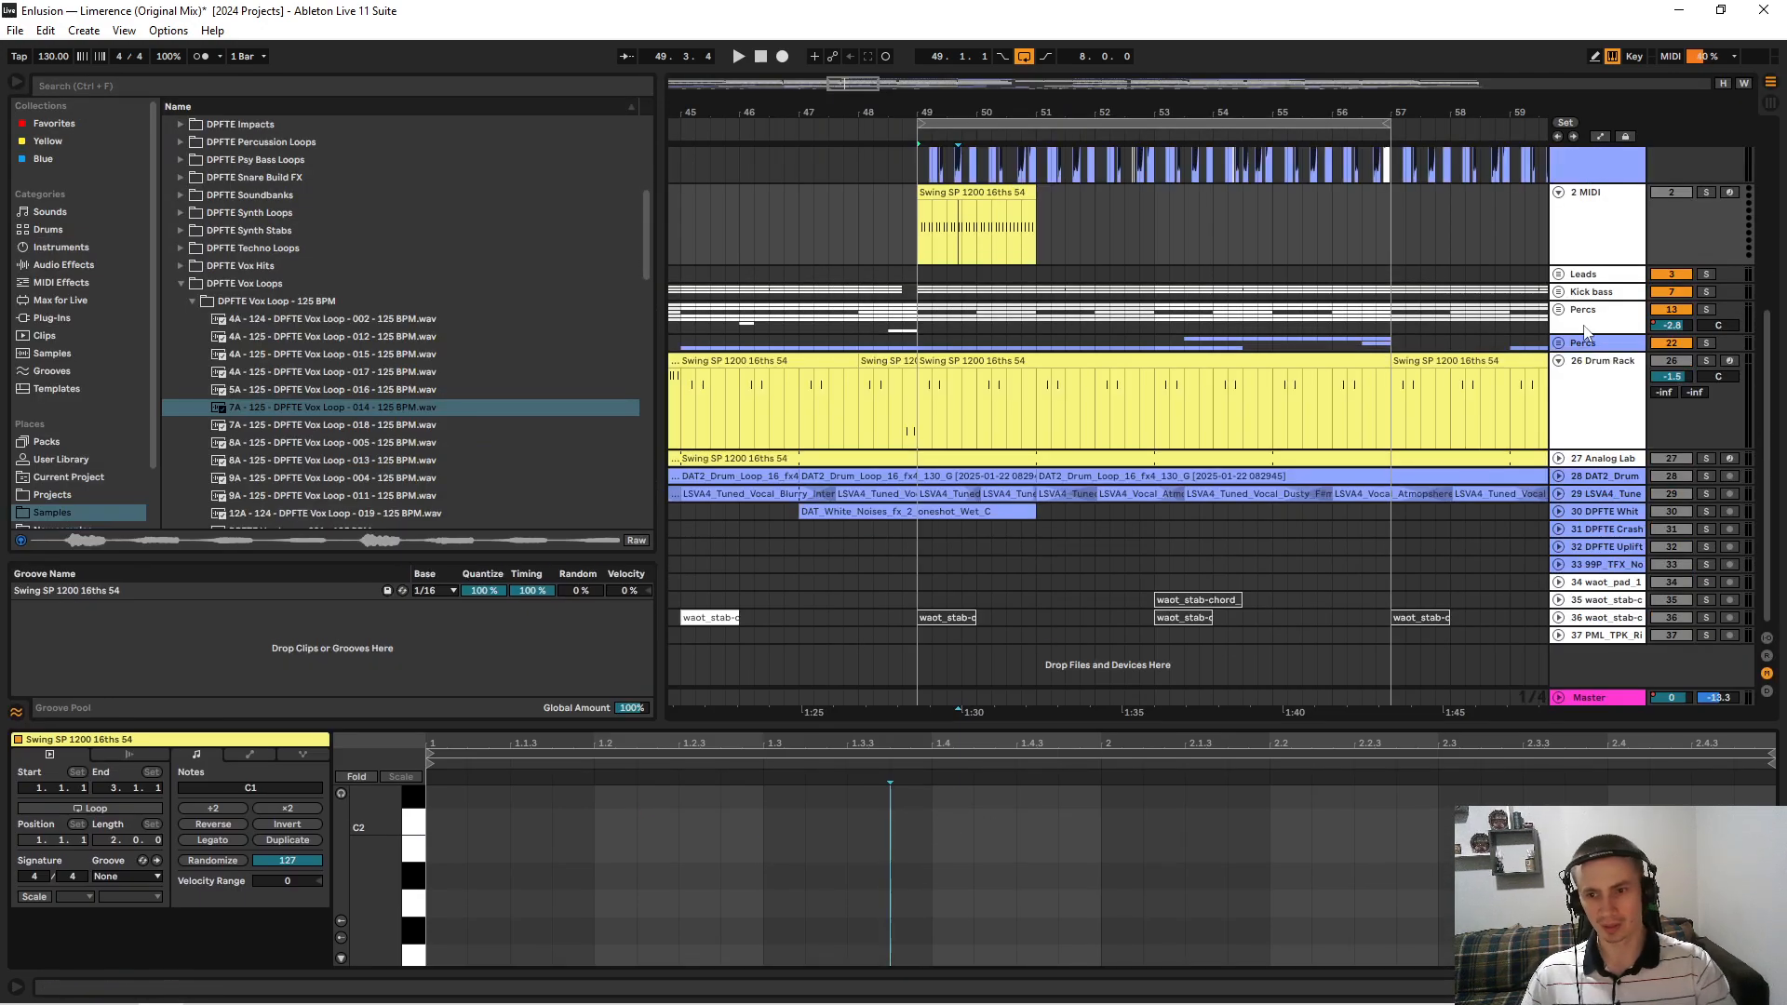
# Delete the temporary MIDI track holding the groove clip.
pyautogui.click(1589, 213)
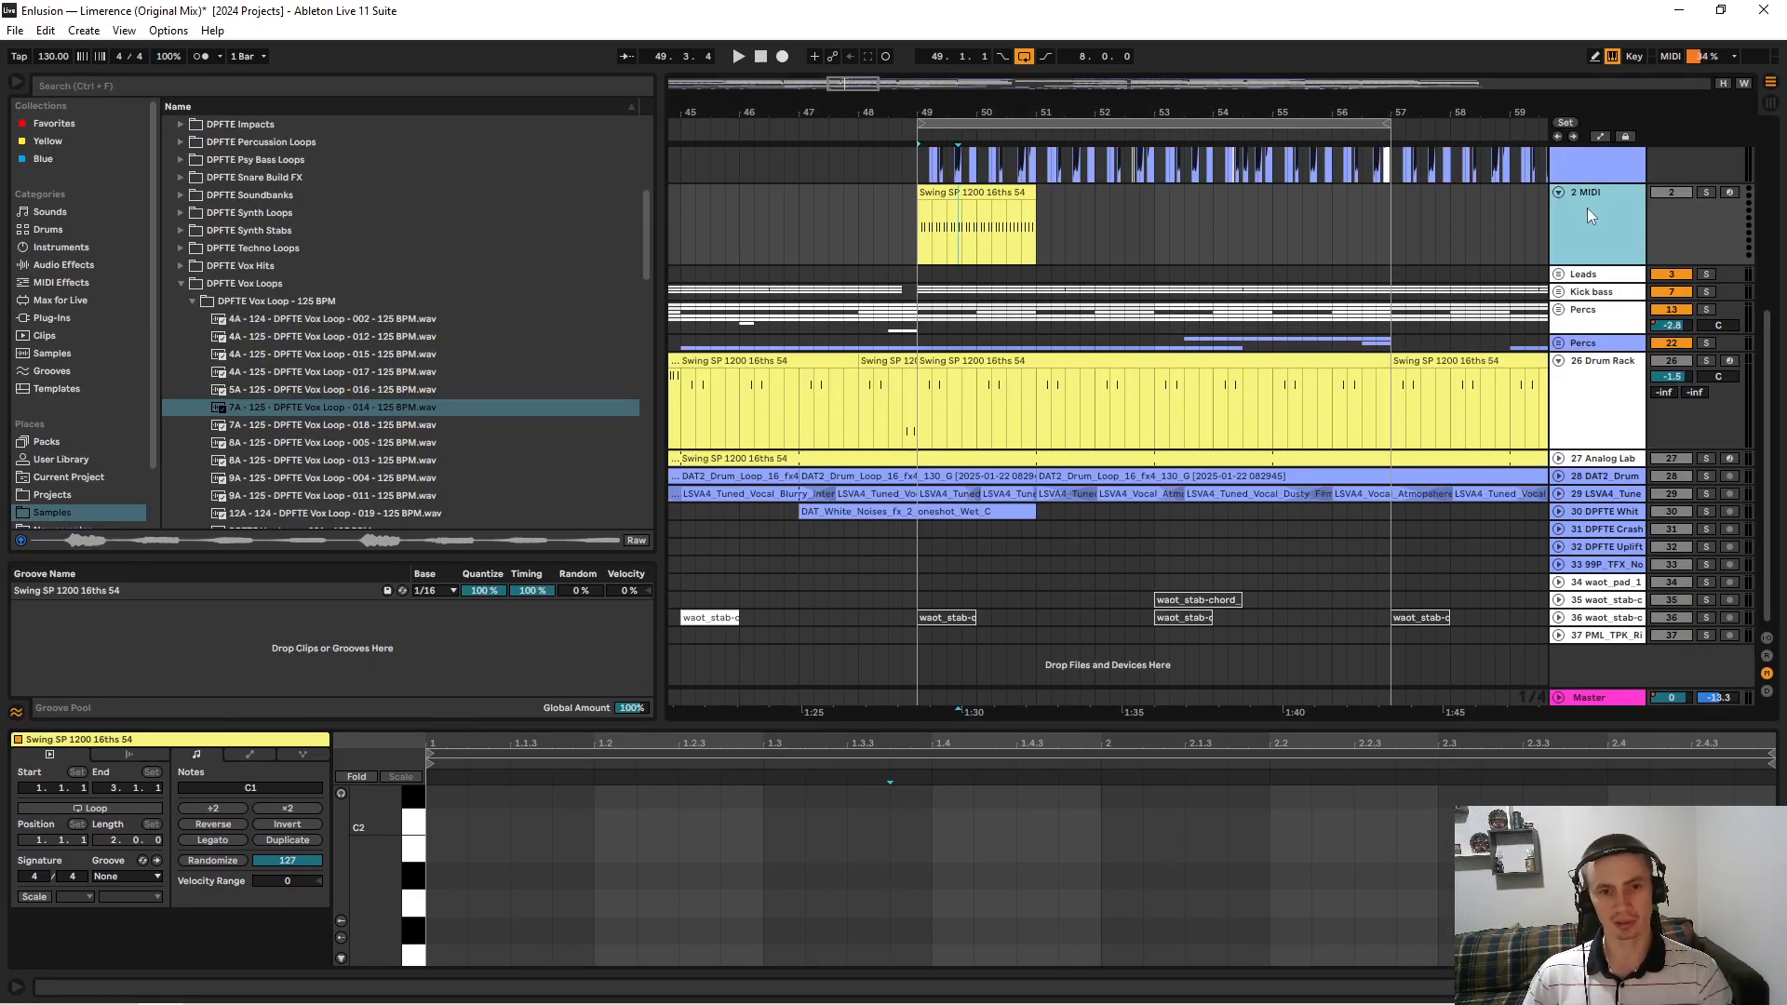
pyautogui.scroll(1, 942, 203)
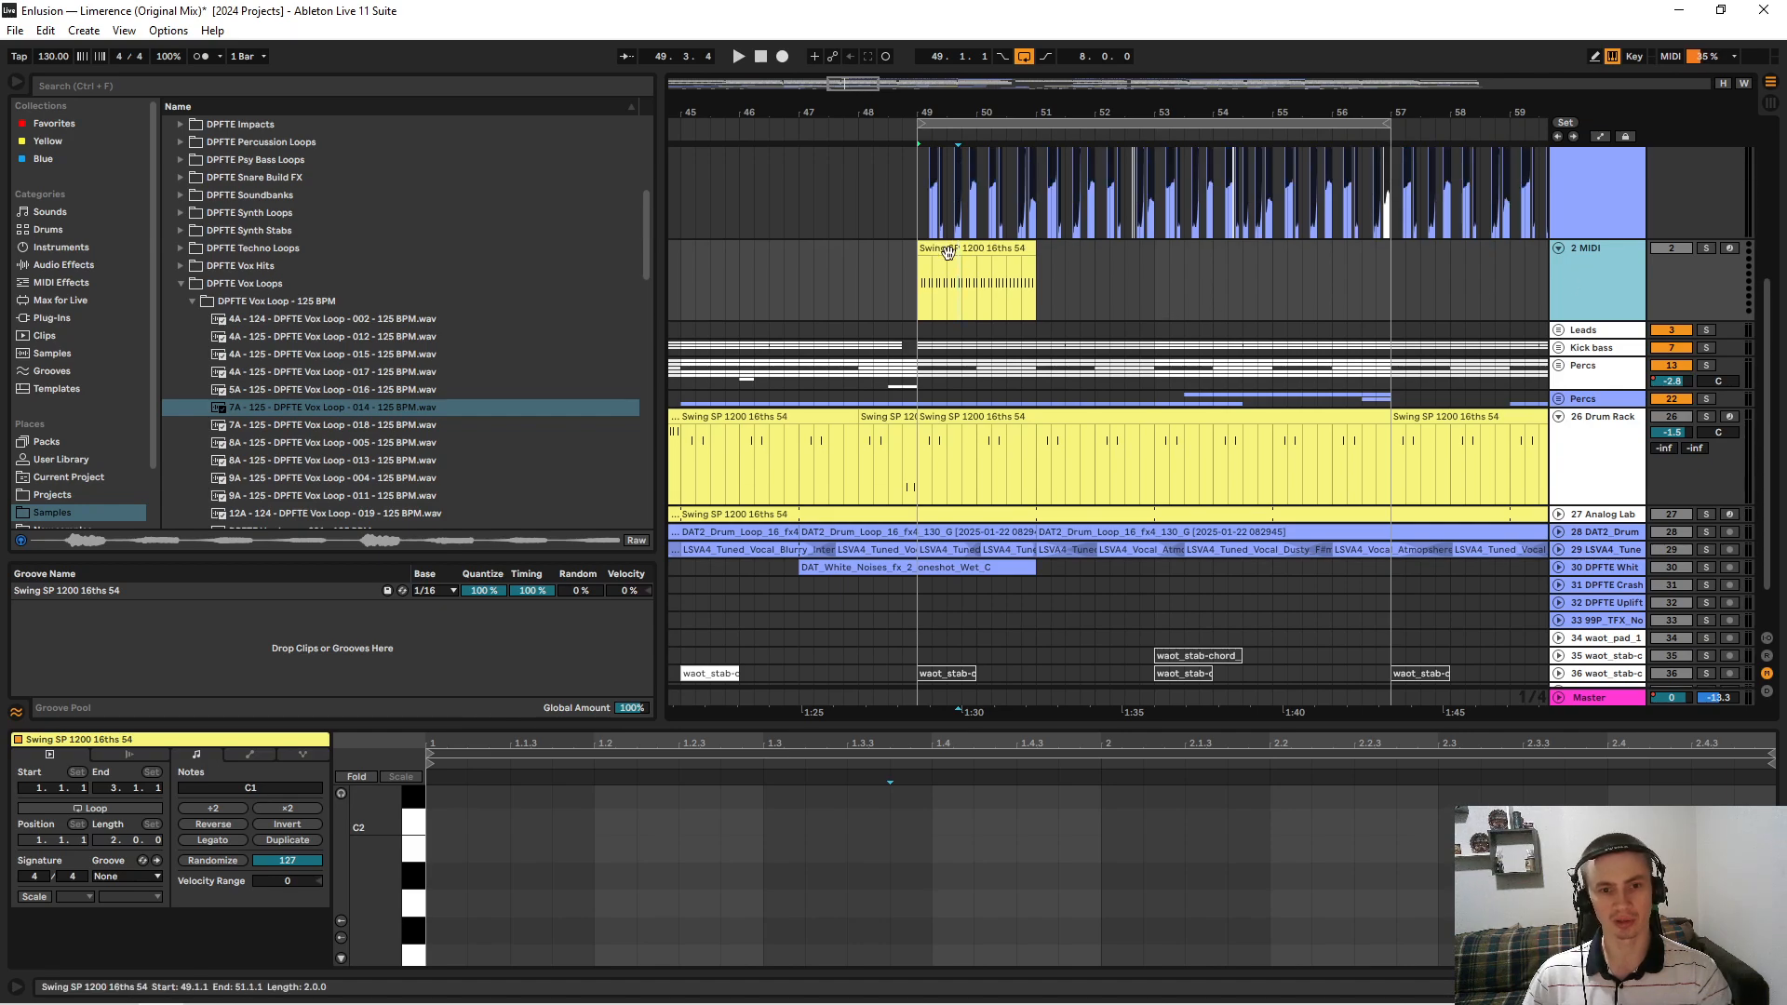
pyautogui.click(945, 249)
pyautogui.click(1616, 264)
pyautogui.press('Delete')
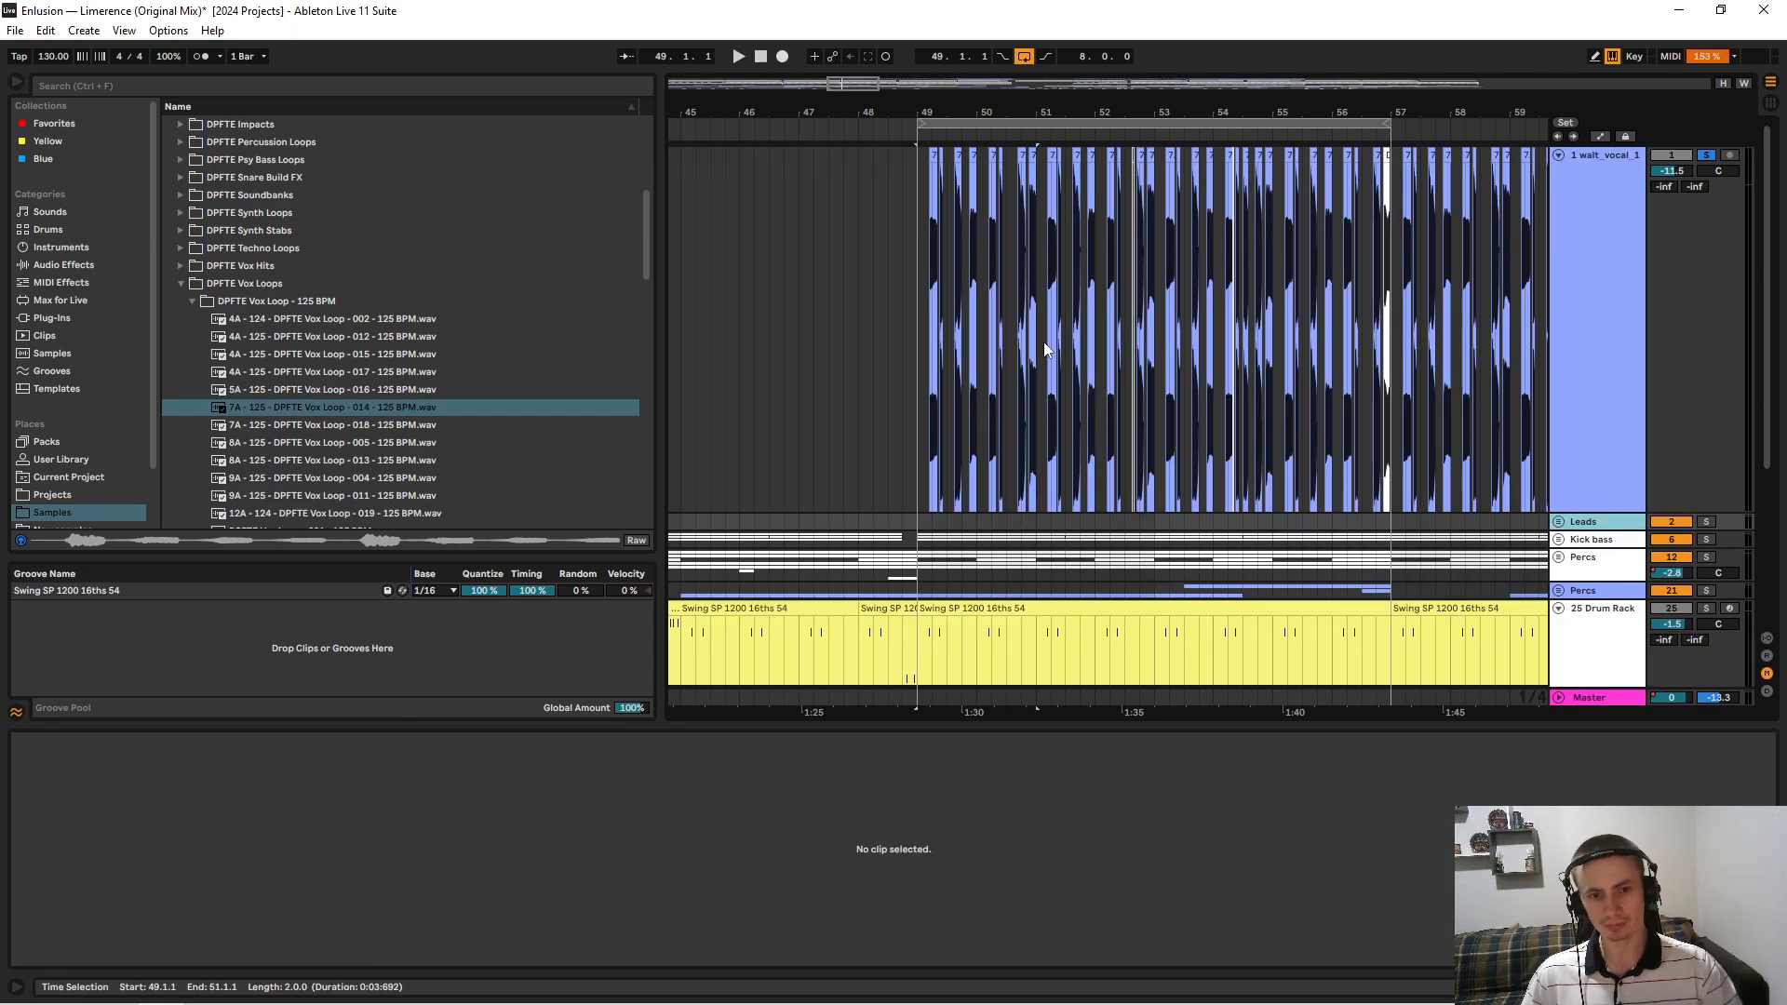
# Review the pitch settings of the vocal clips in bars 49 and 50, including the short clip's detune, and listen to the phrase.
pyautogui.moveTo(982, 138); pyautogui.dragTo(779, 137)
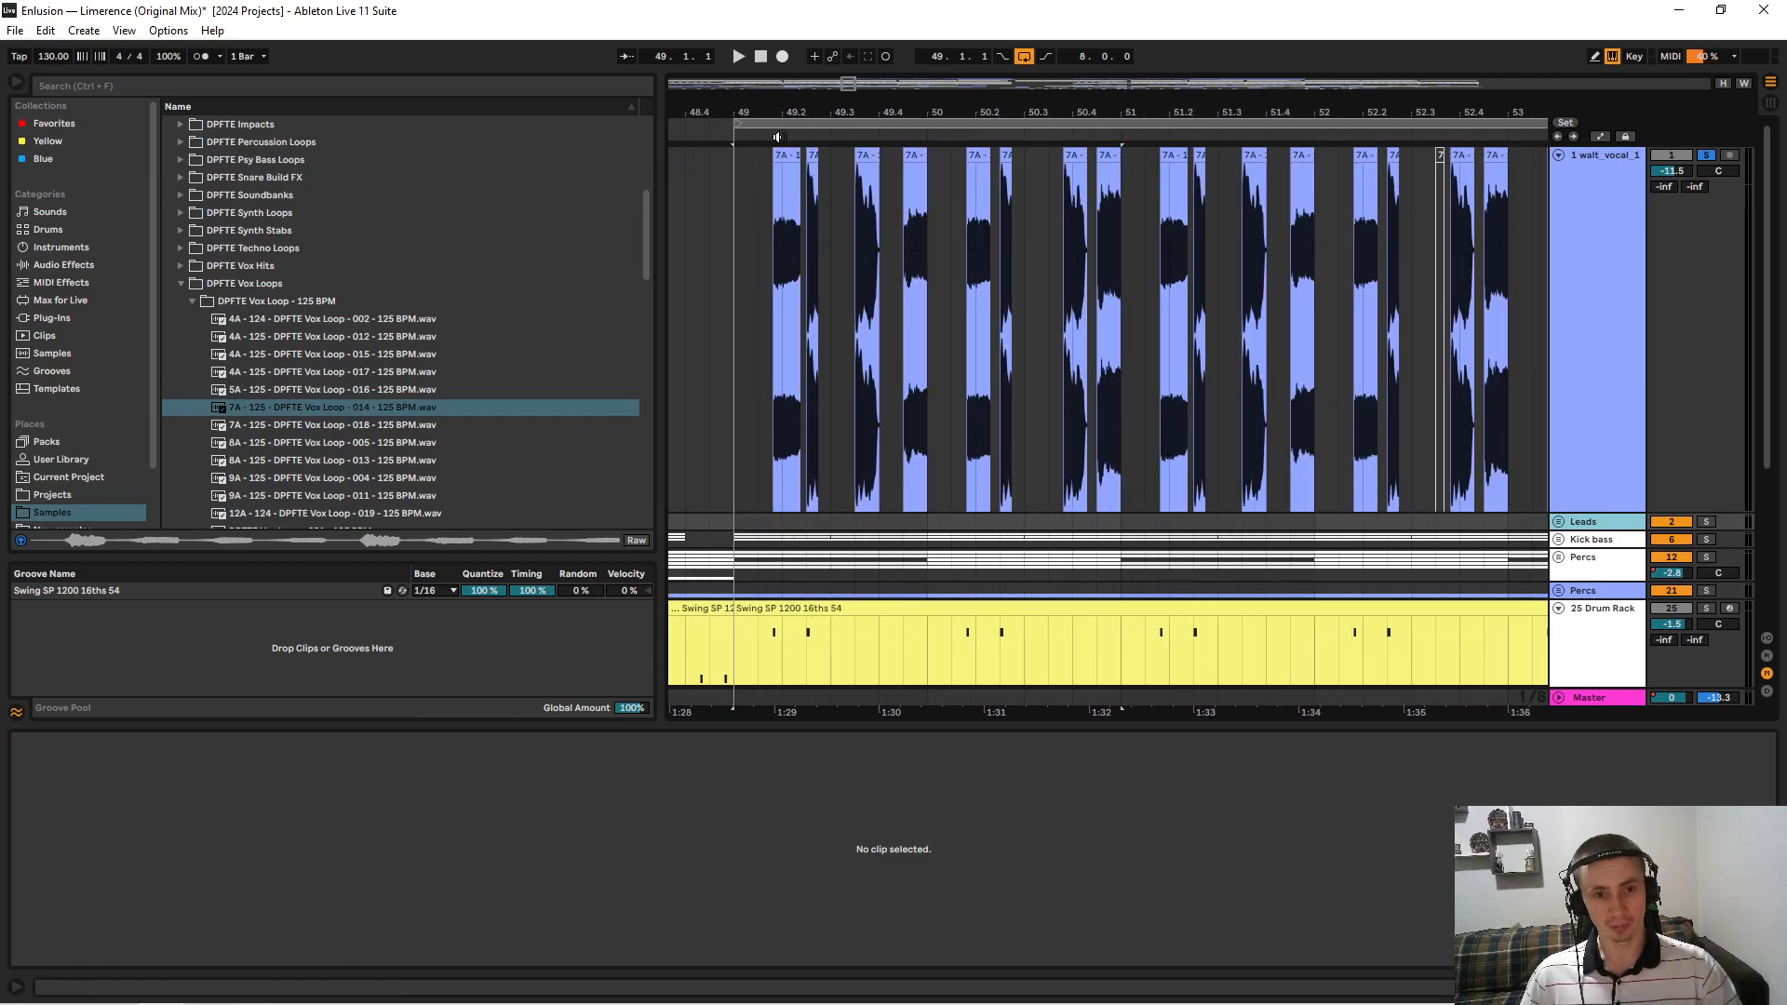
pyautogui.click(806, 155)
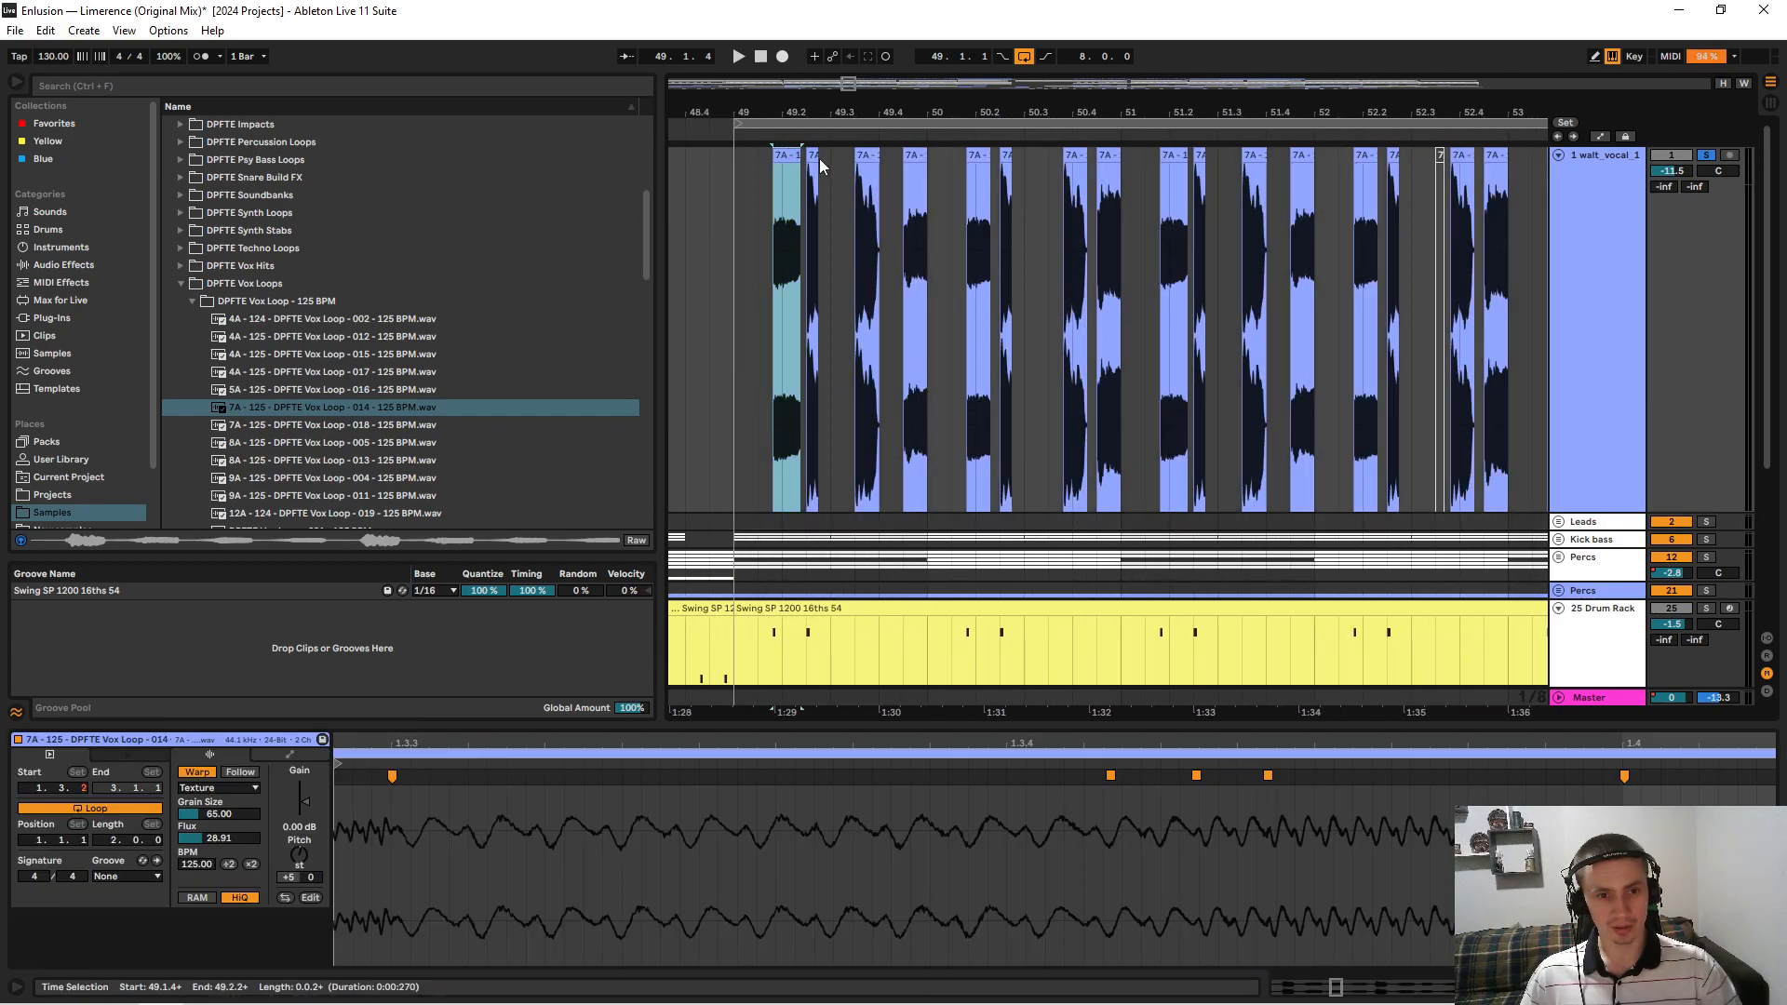
pyautogui.click(868, 154)
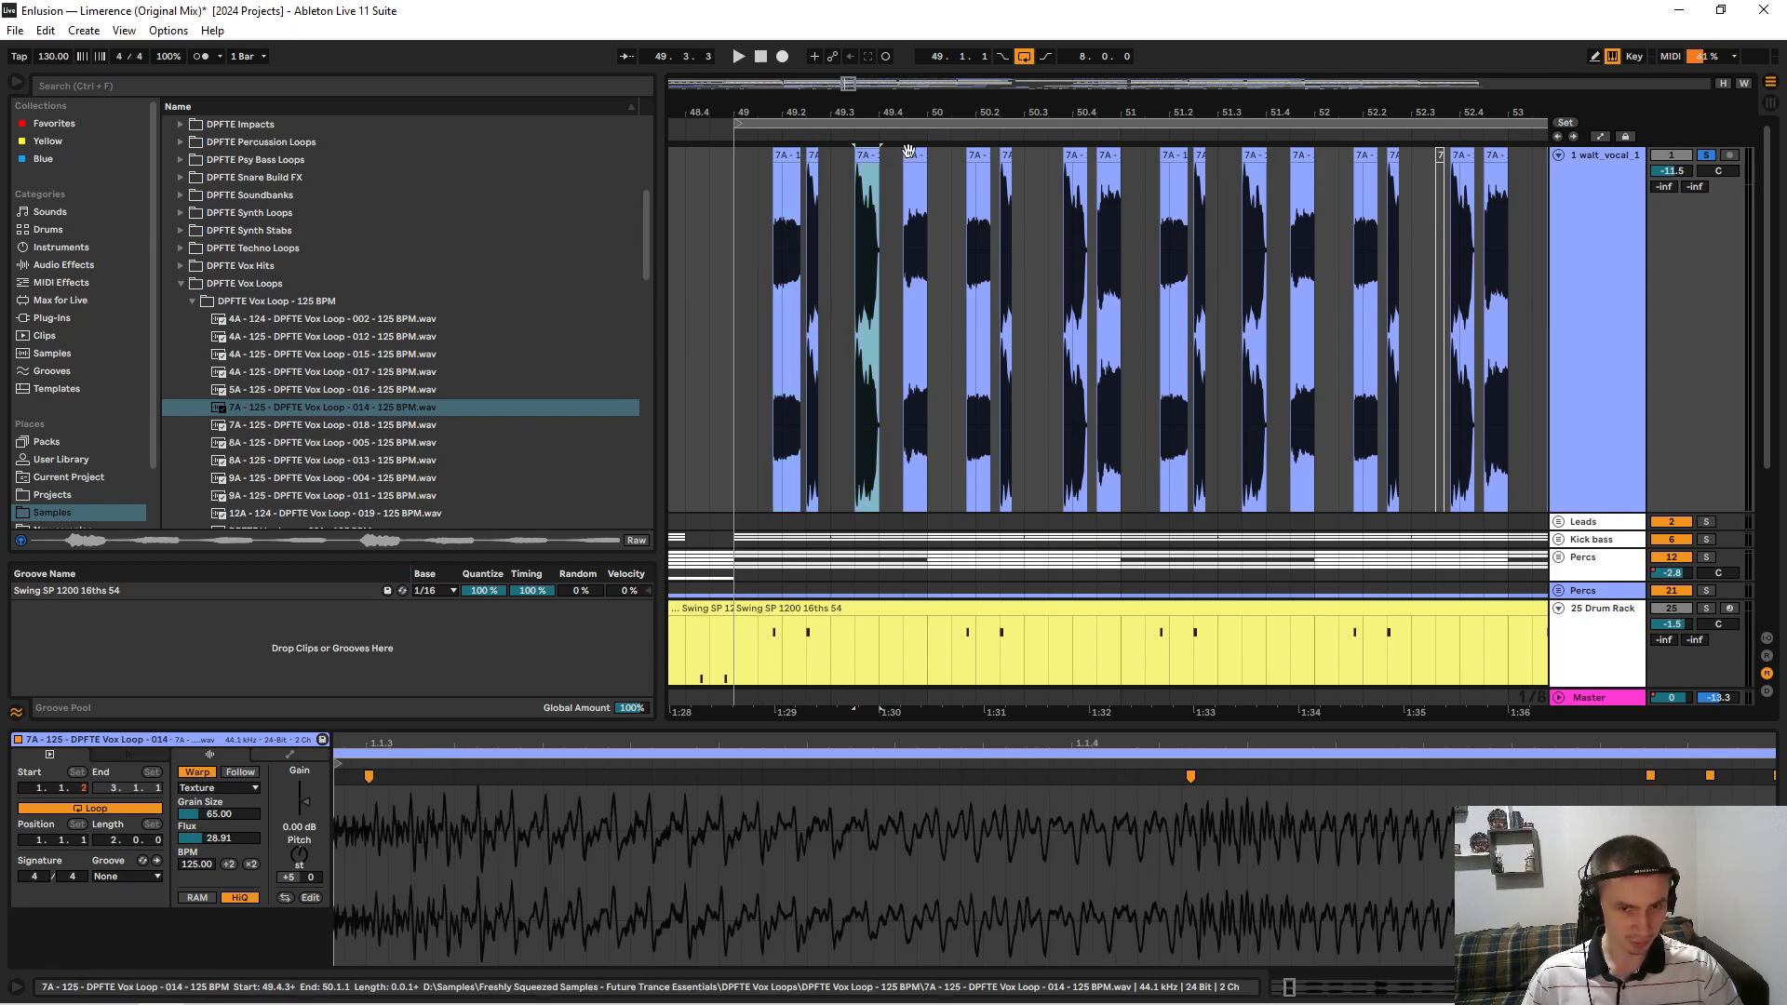
pyautogui.click(975, 155)
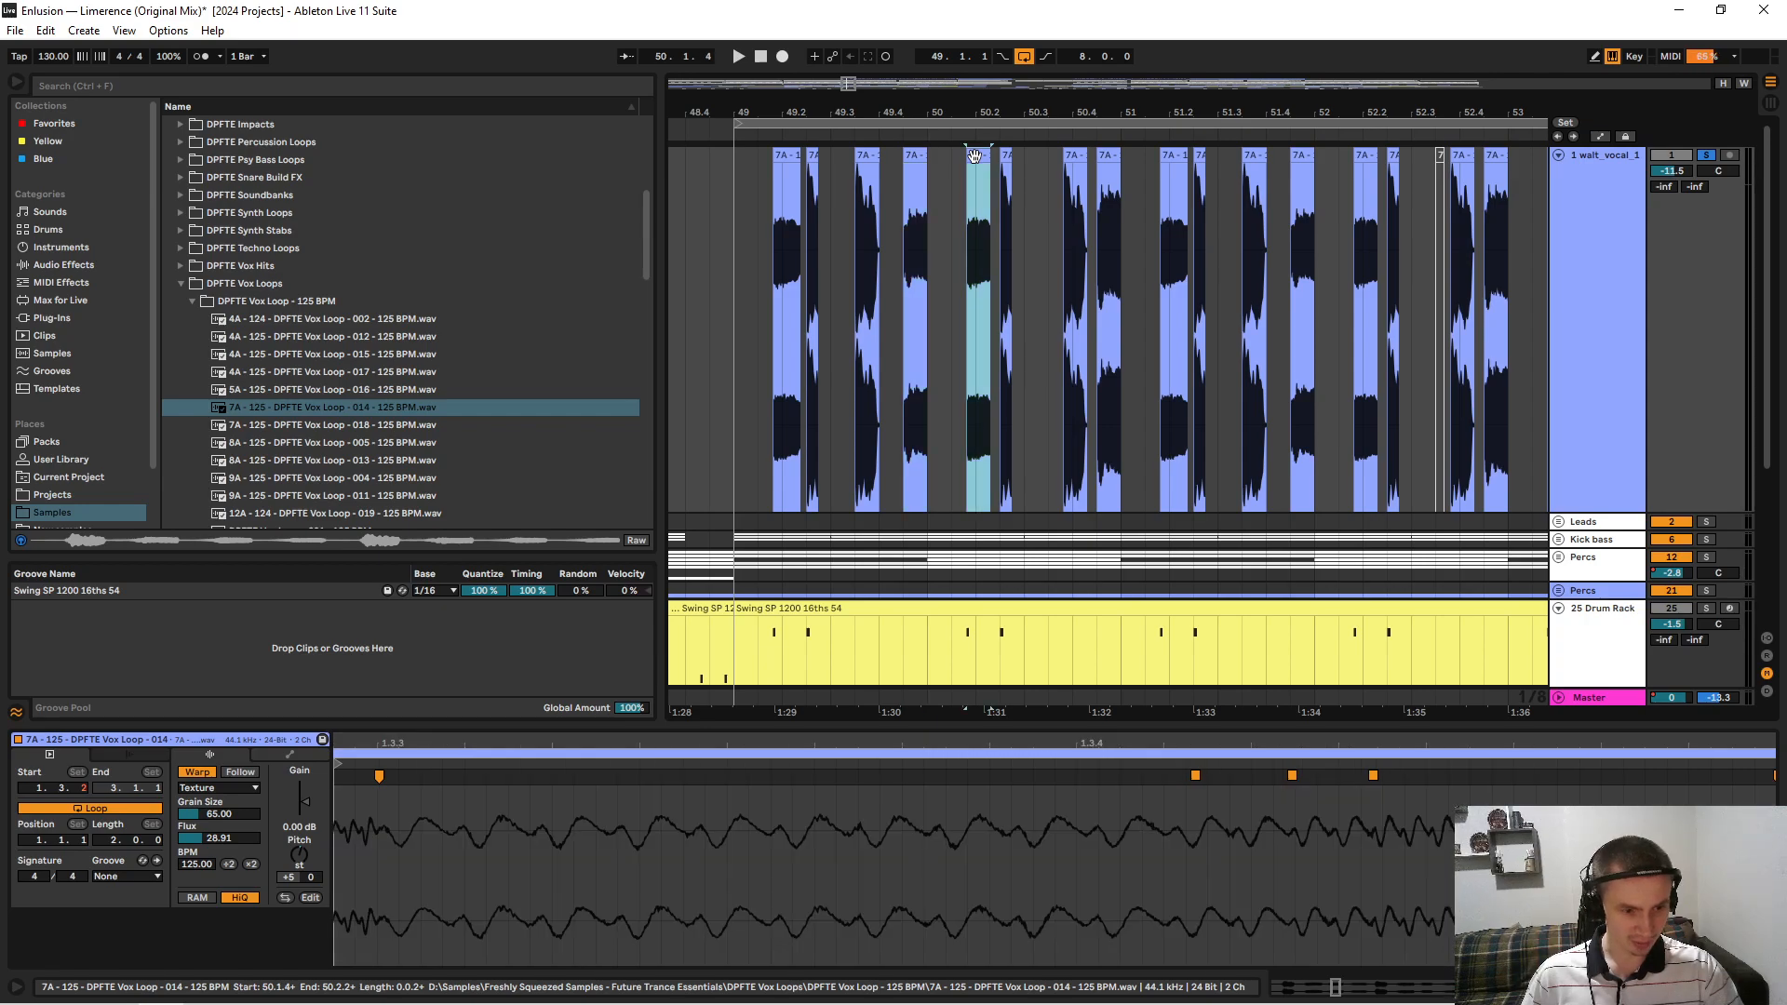
pyautogui.click(1007, 155)
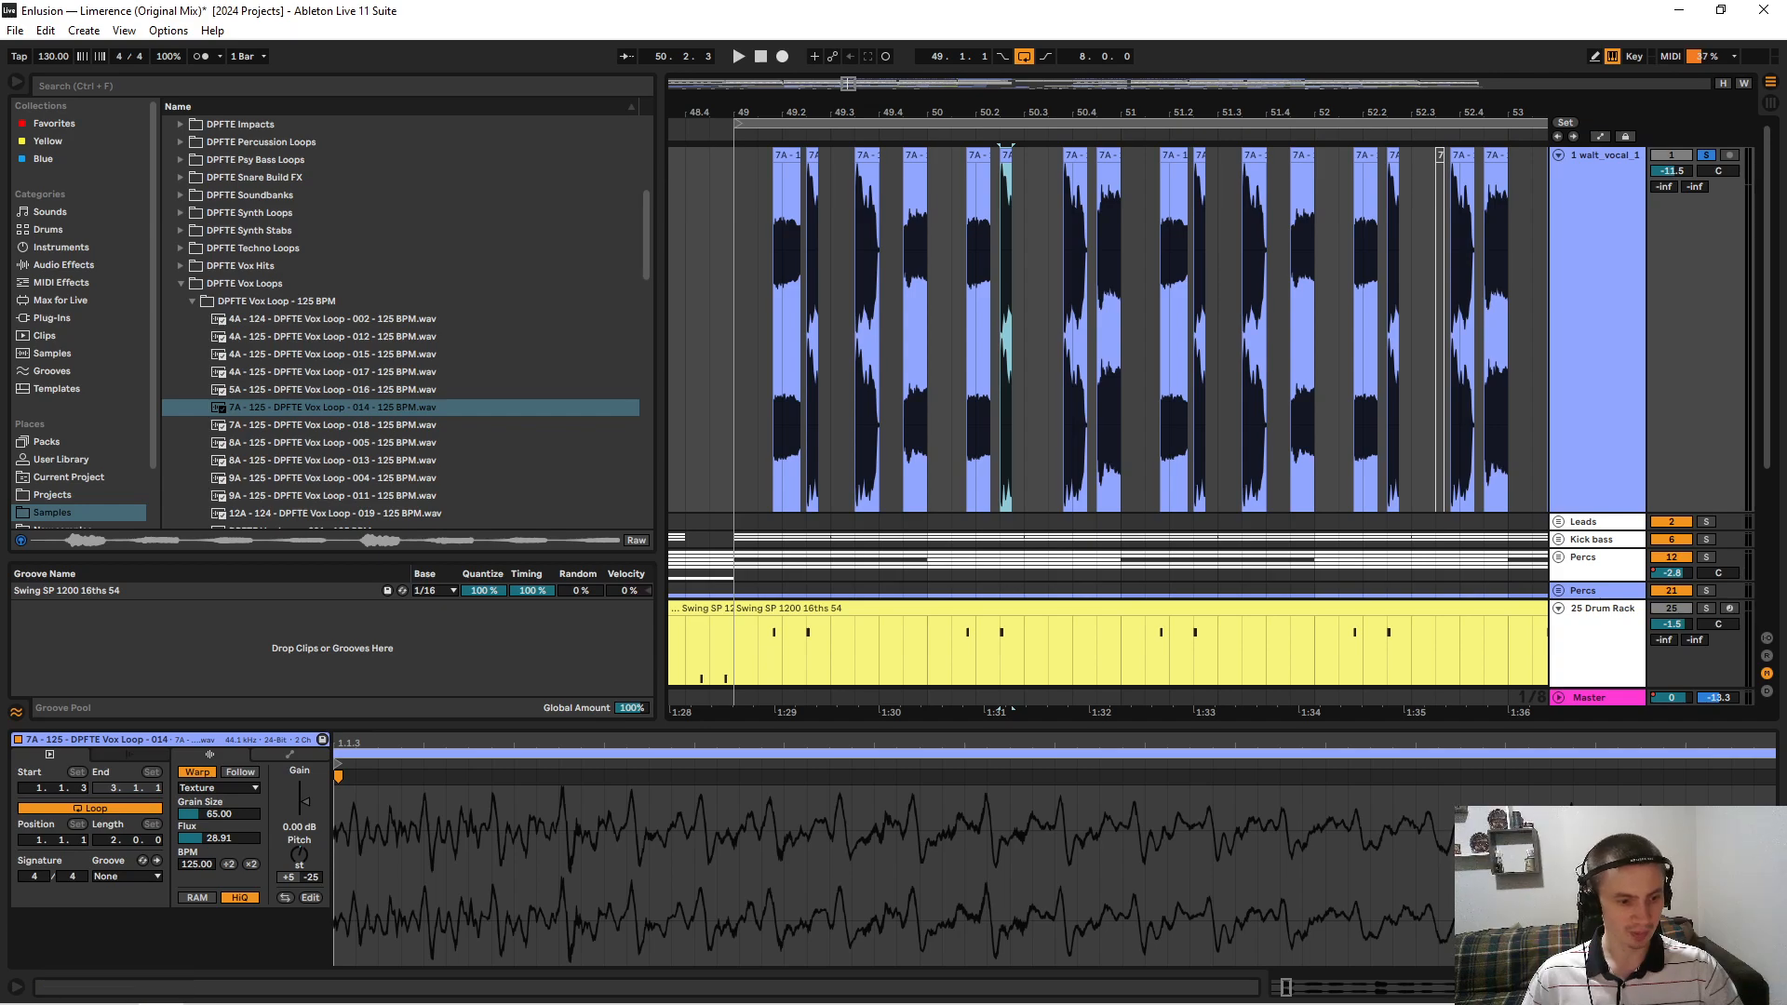
pyautogui.click(312, 880)
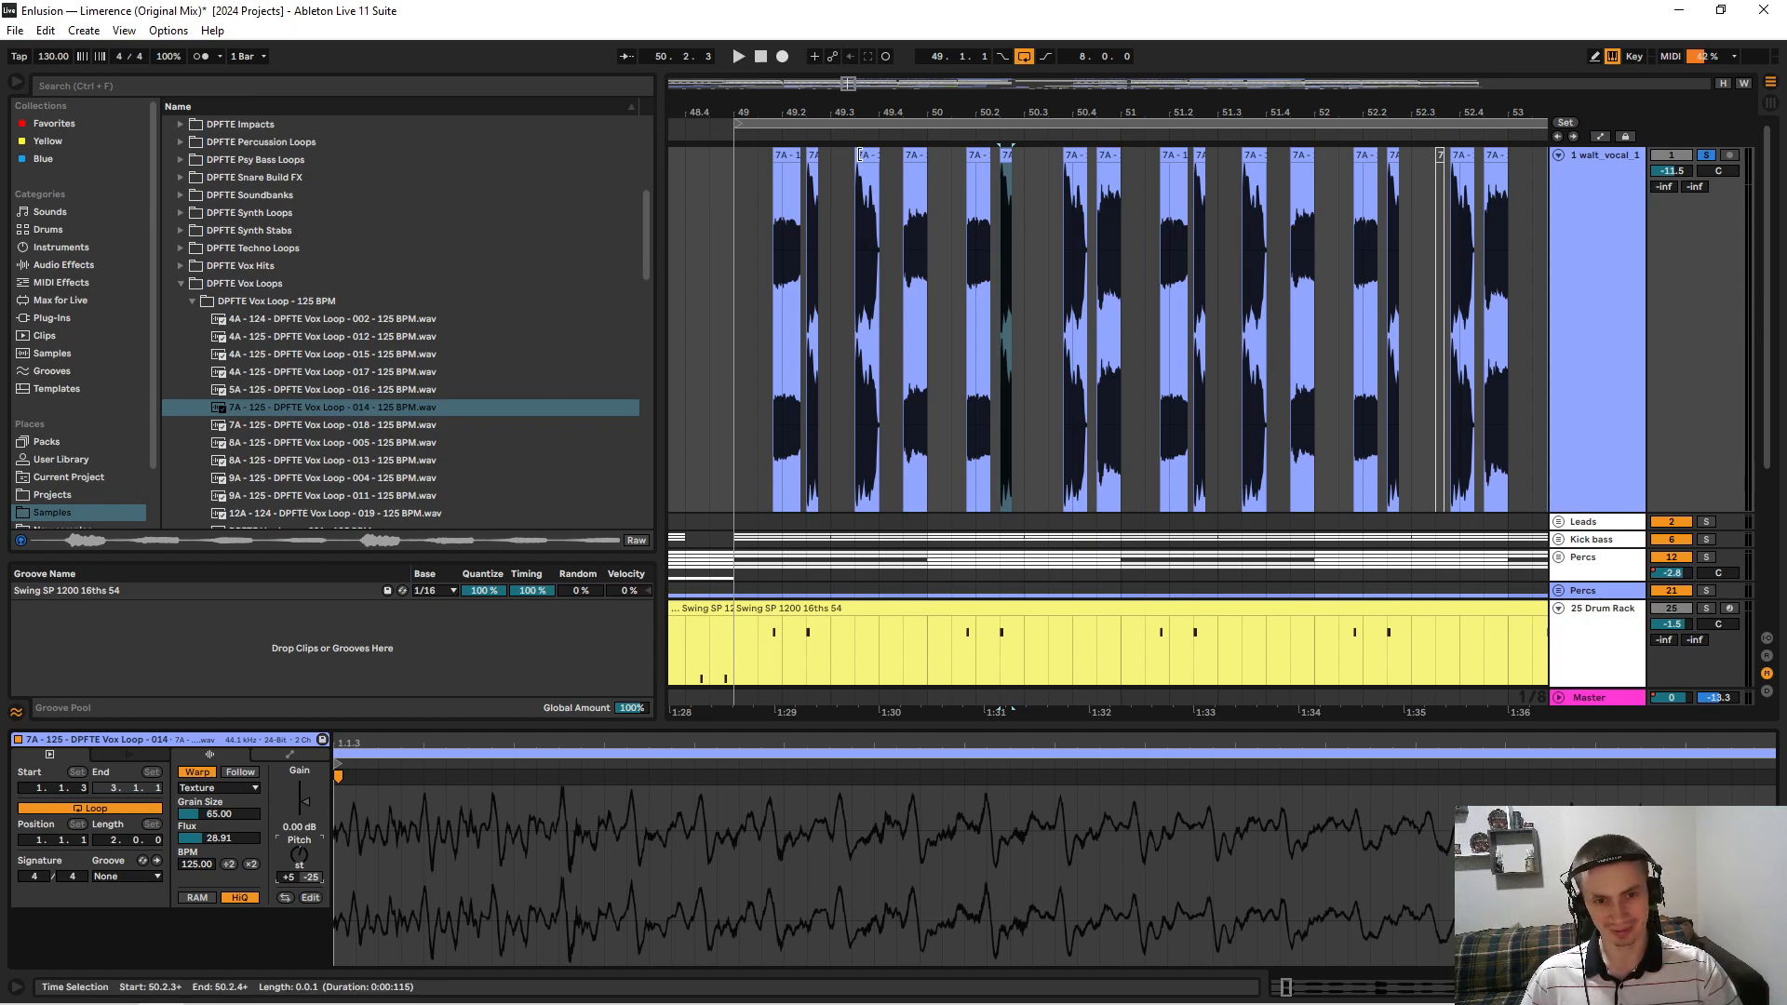
pyautogui.moveTo(1003, 116)
pyautogui.mouseDown()
pyautogui.moveTo(1003, 177)
pyautogui.moveTo(1003, 114)
pyautogui.mouseUp()
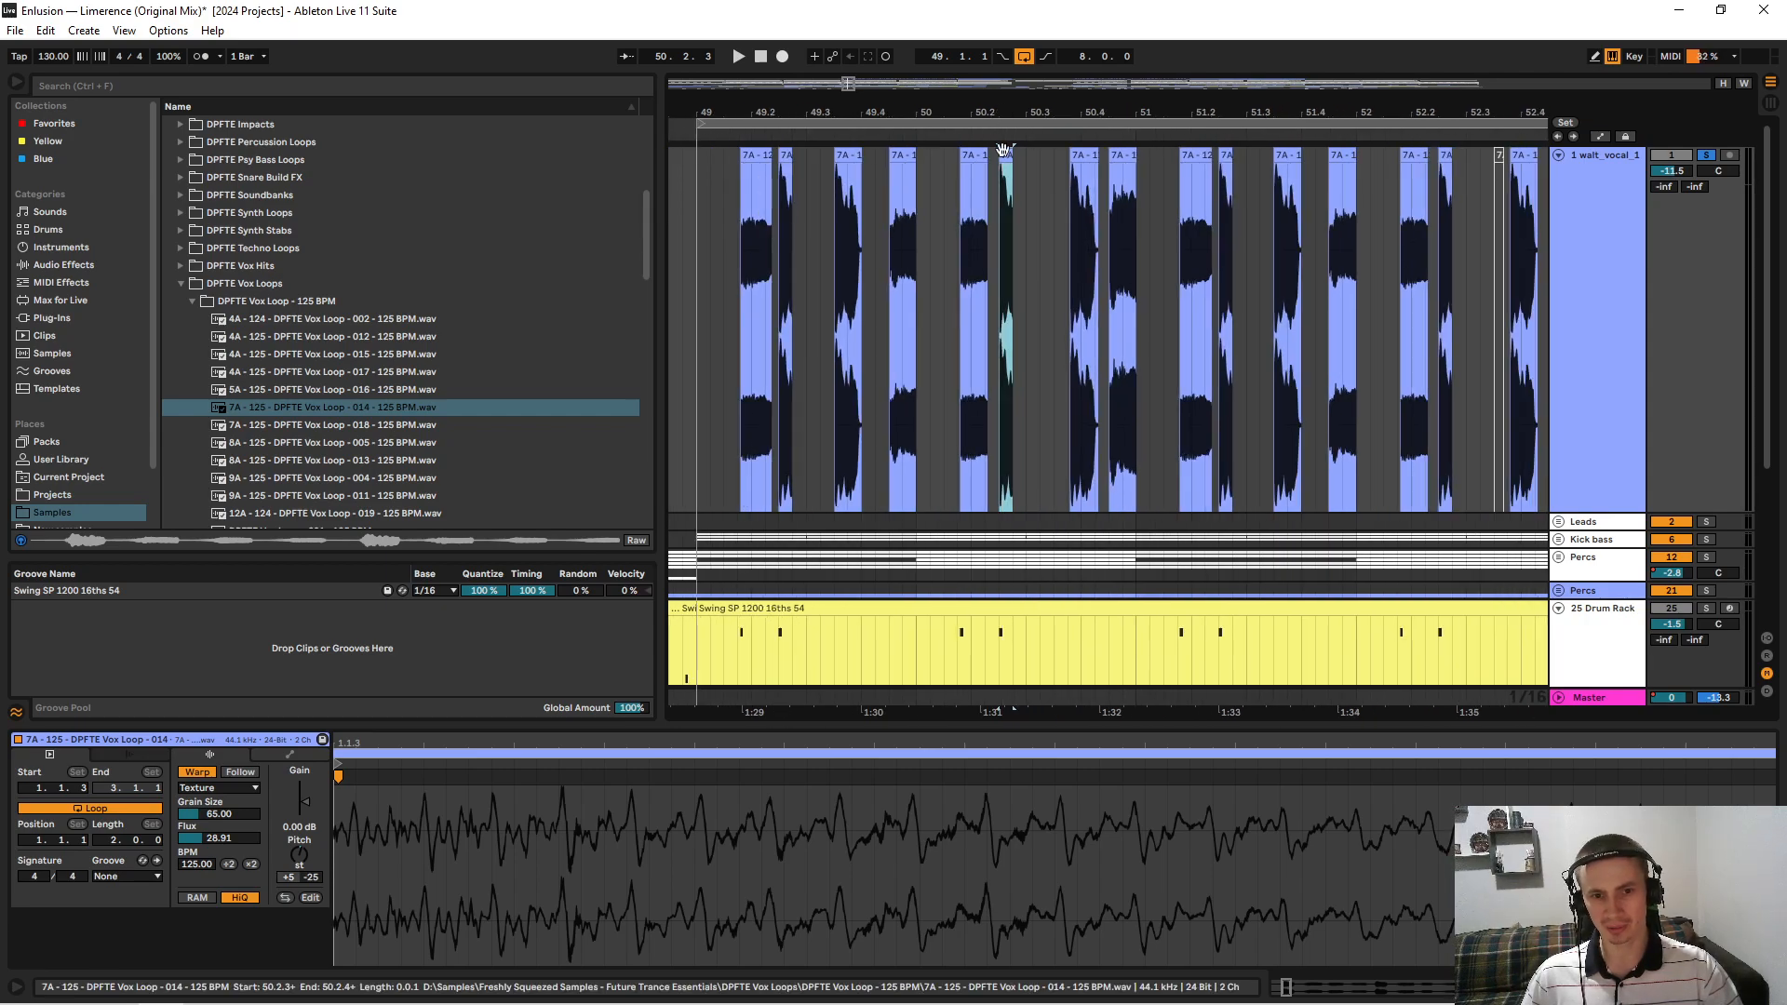
pyautogui.press('space')
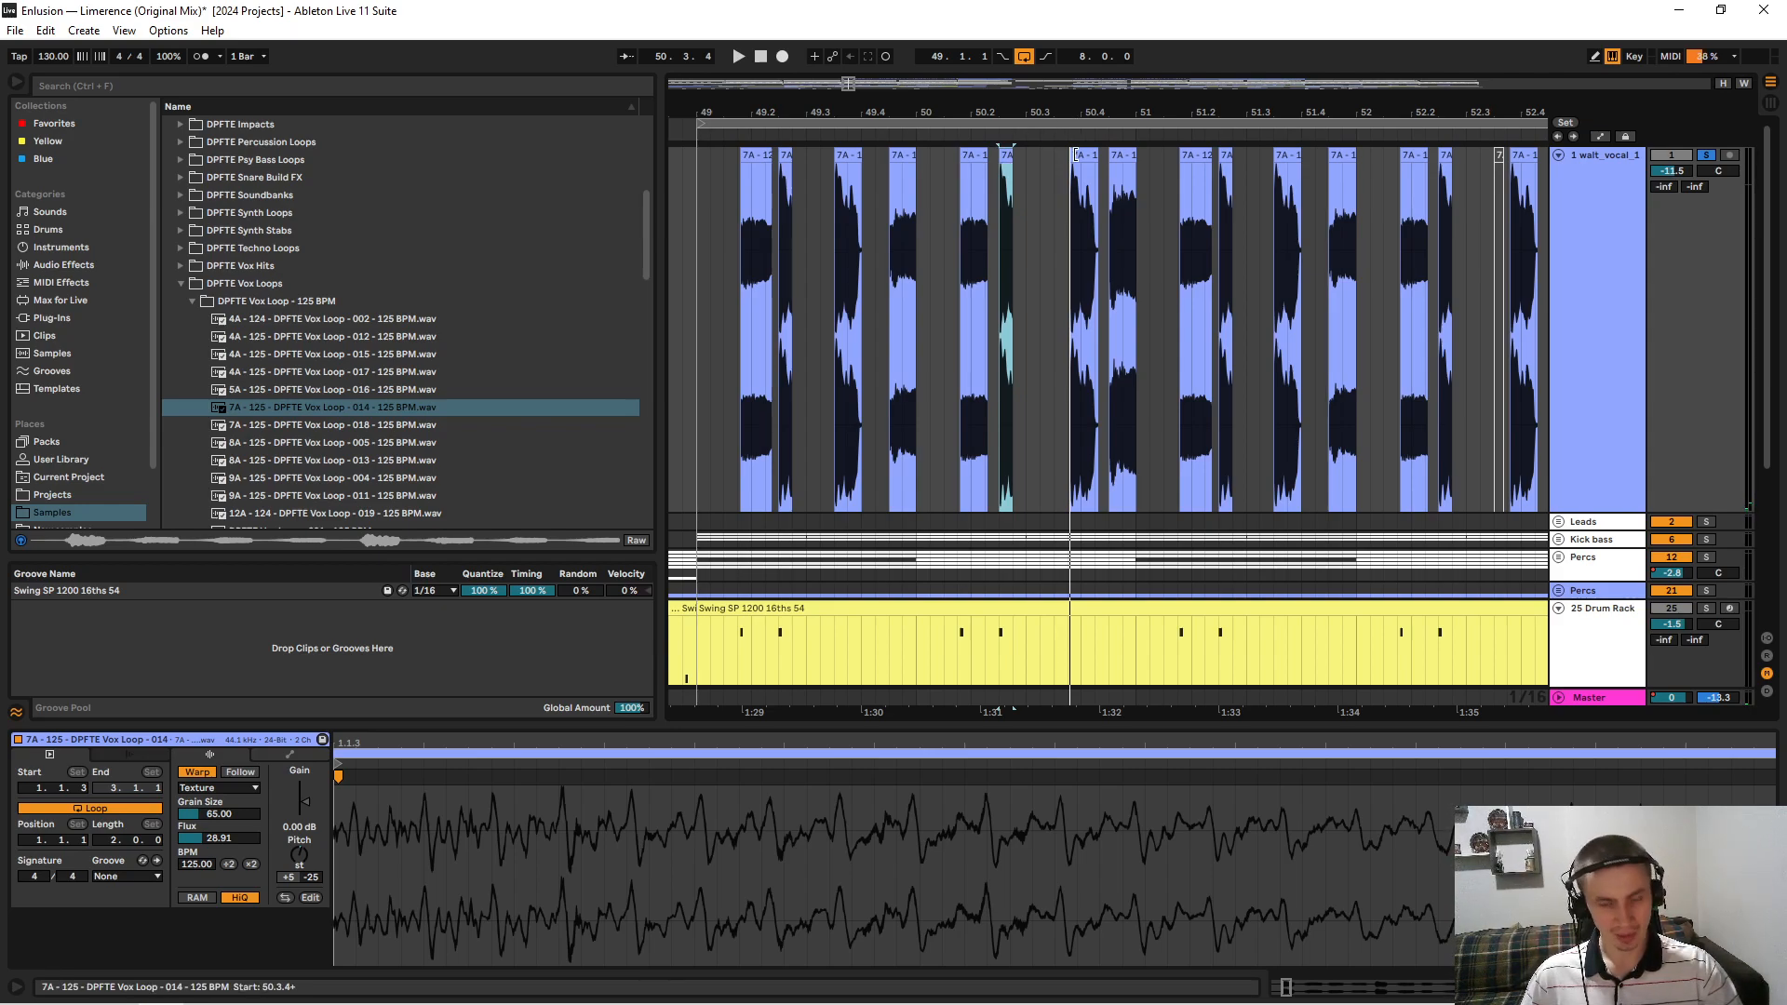
# Review the pitch and start settings of the vocal clips from the end of bar 50 through bar 52.
pyautogui.click(1080, 154)
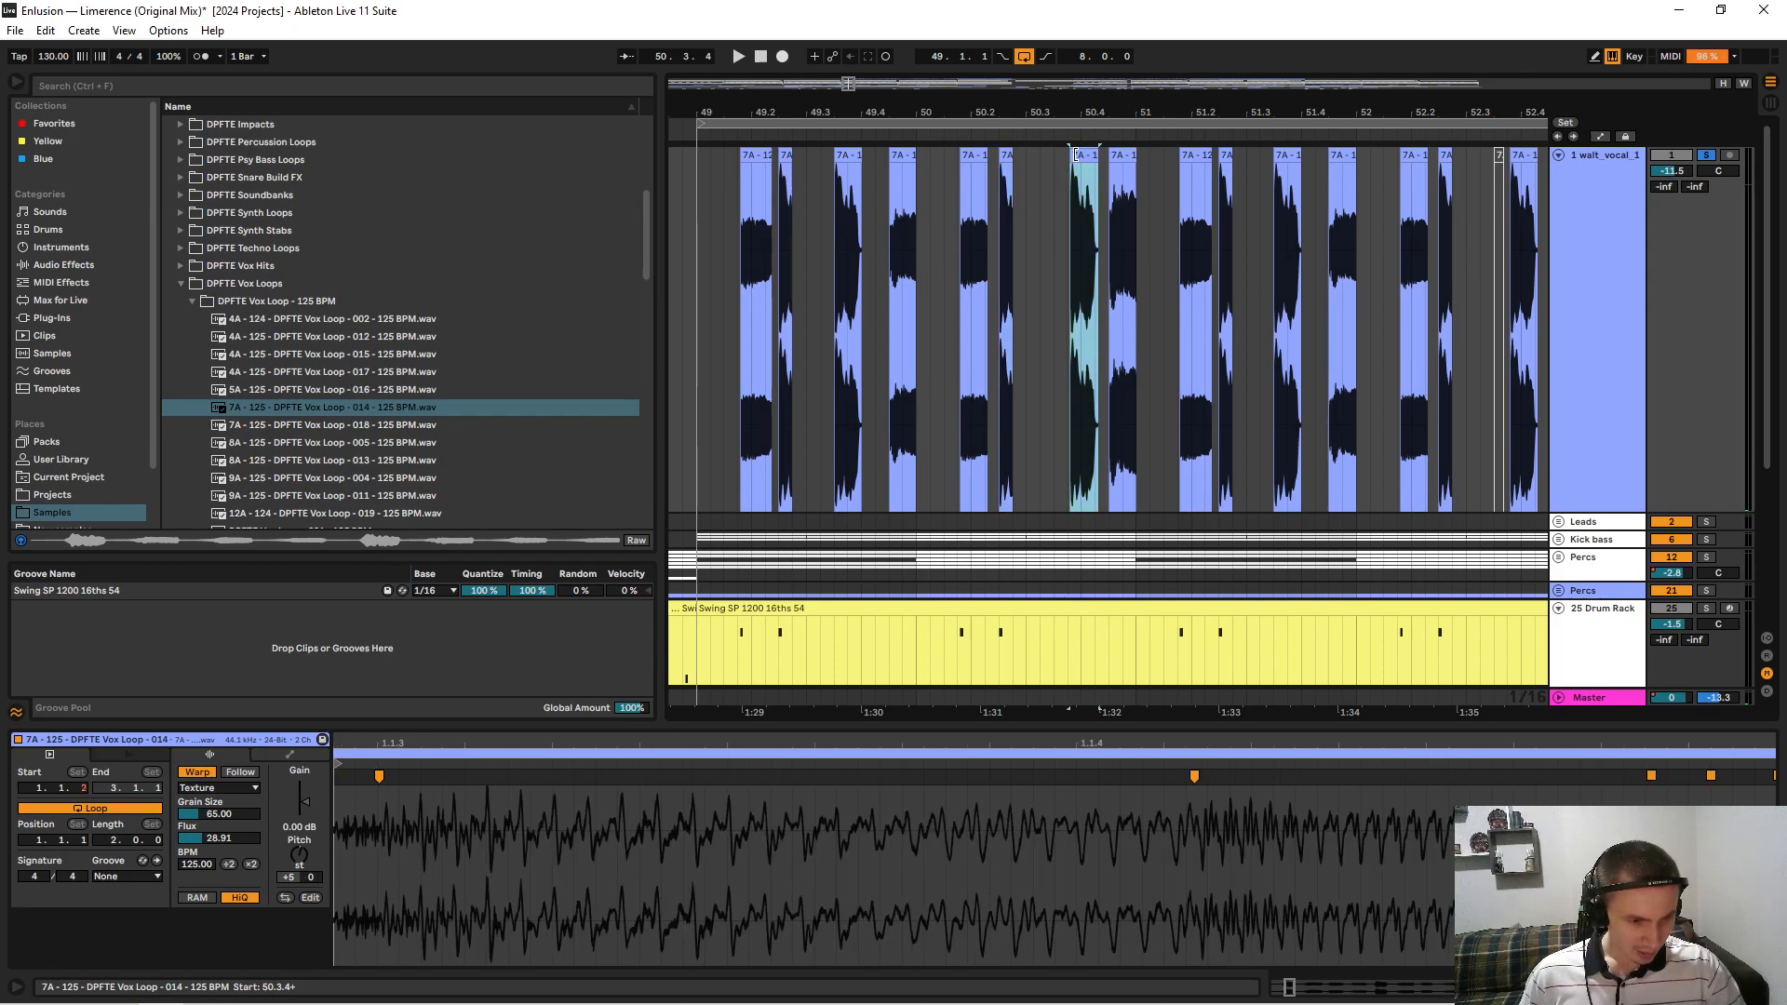
pyautogui.click(1123, 151)
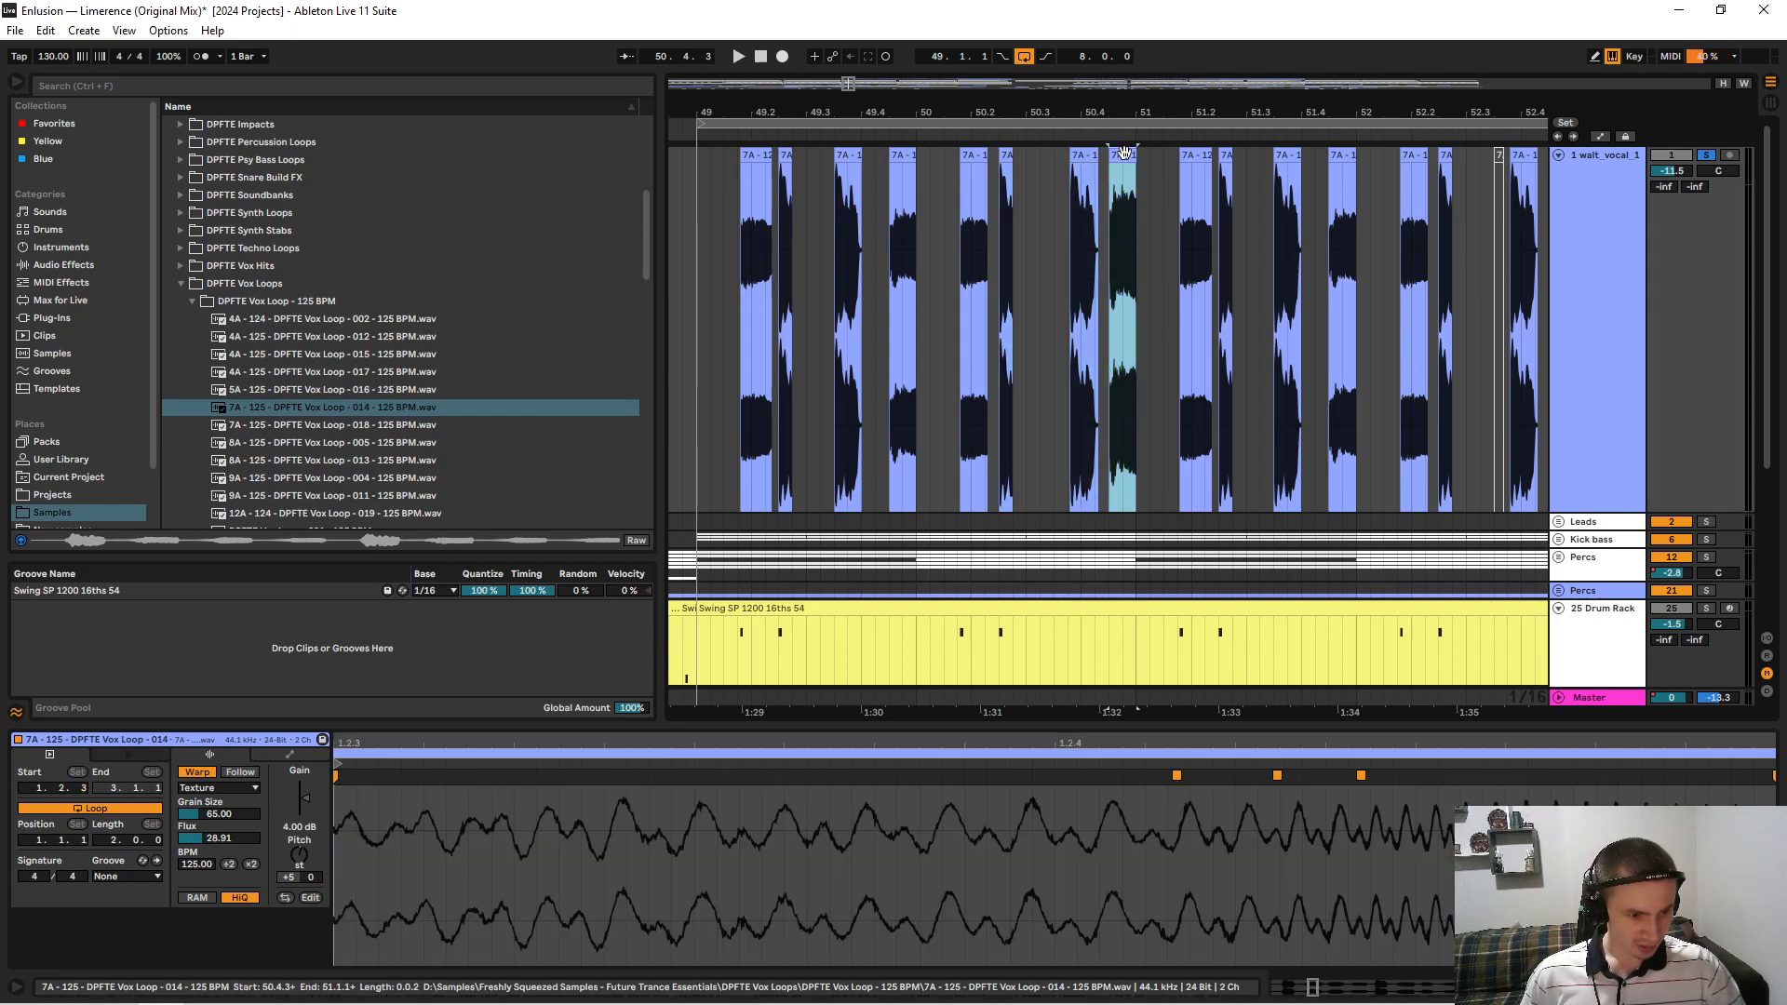
pyautogui.click(1192, 157)
pyautogui.click(1225, 154)
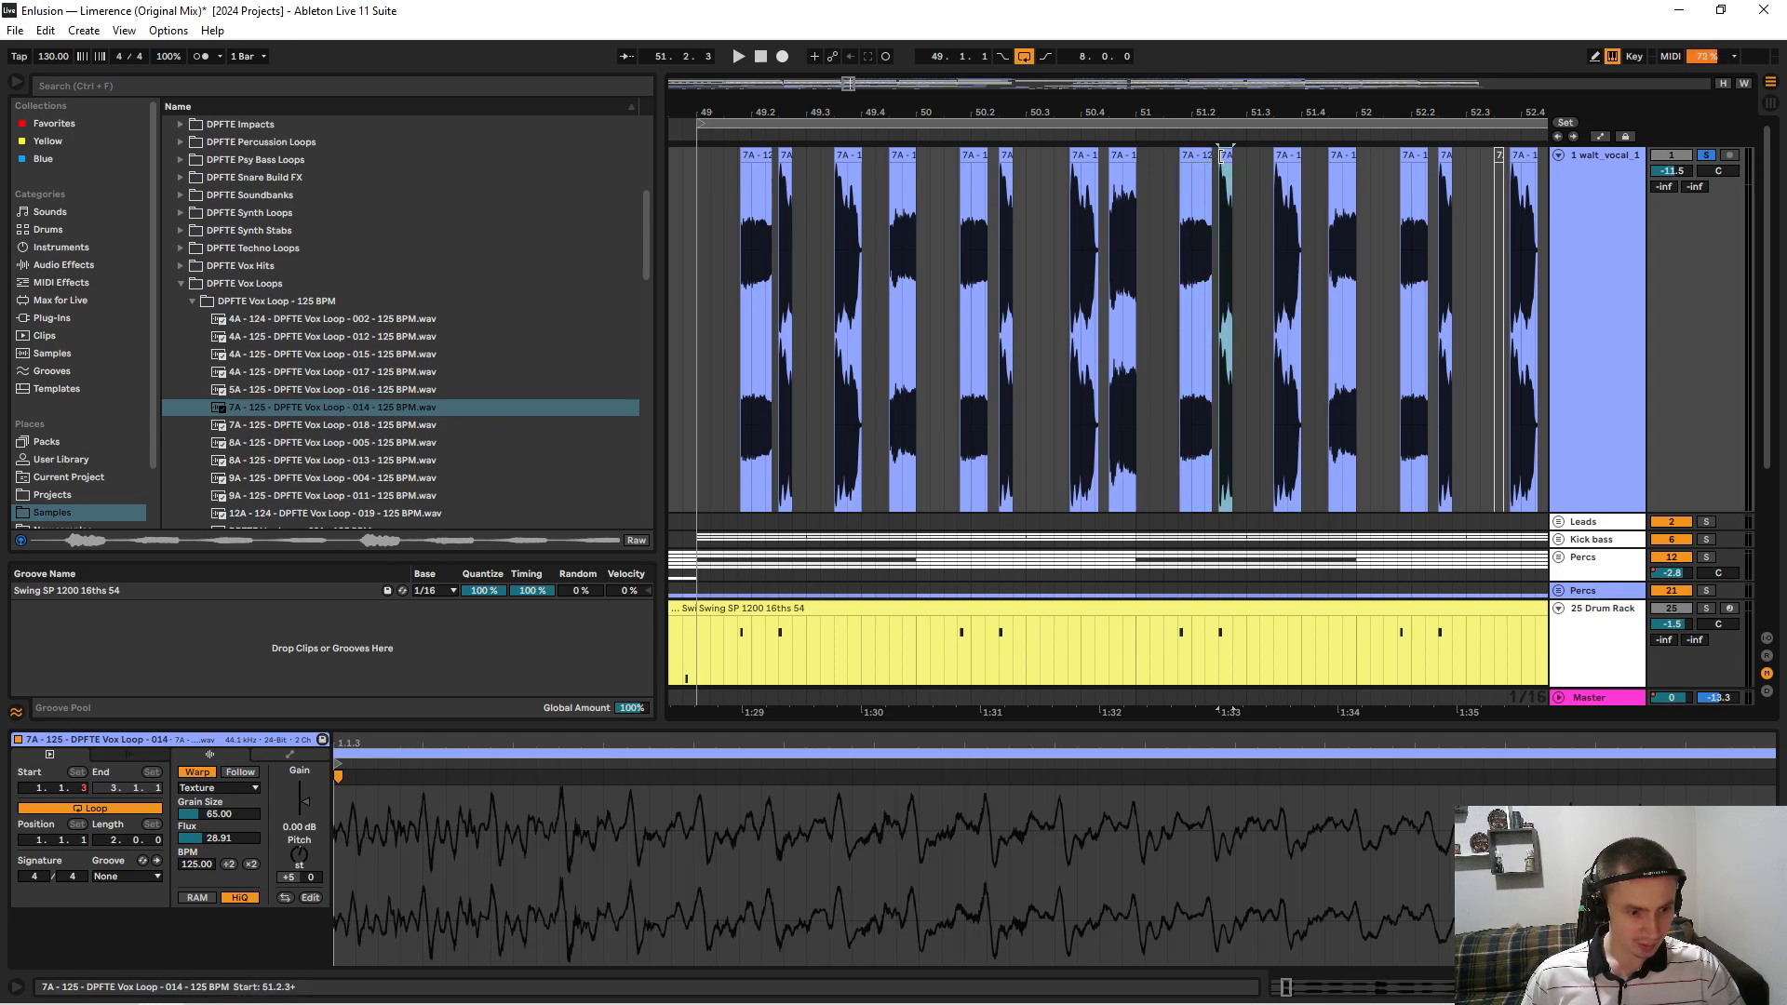
pyautogui.moveTo(1239, 98); pyautogui.dragTo(1082, 154)
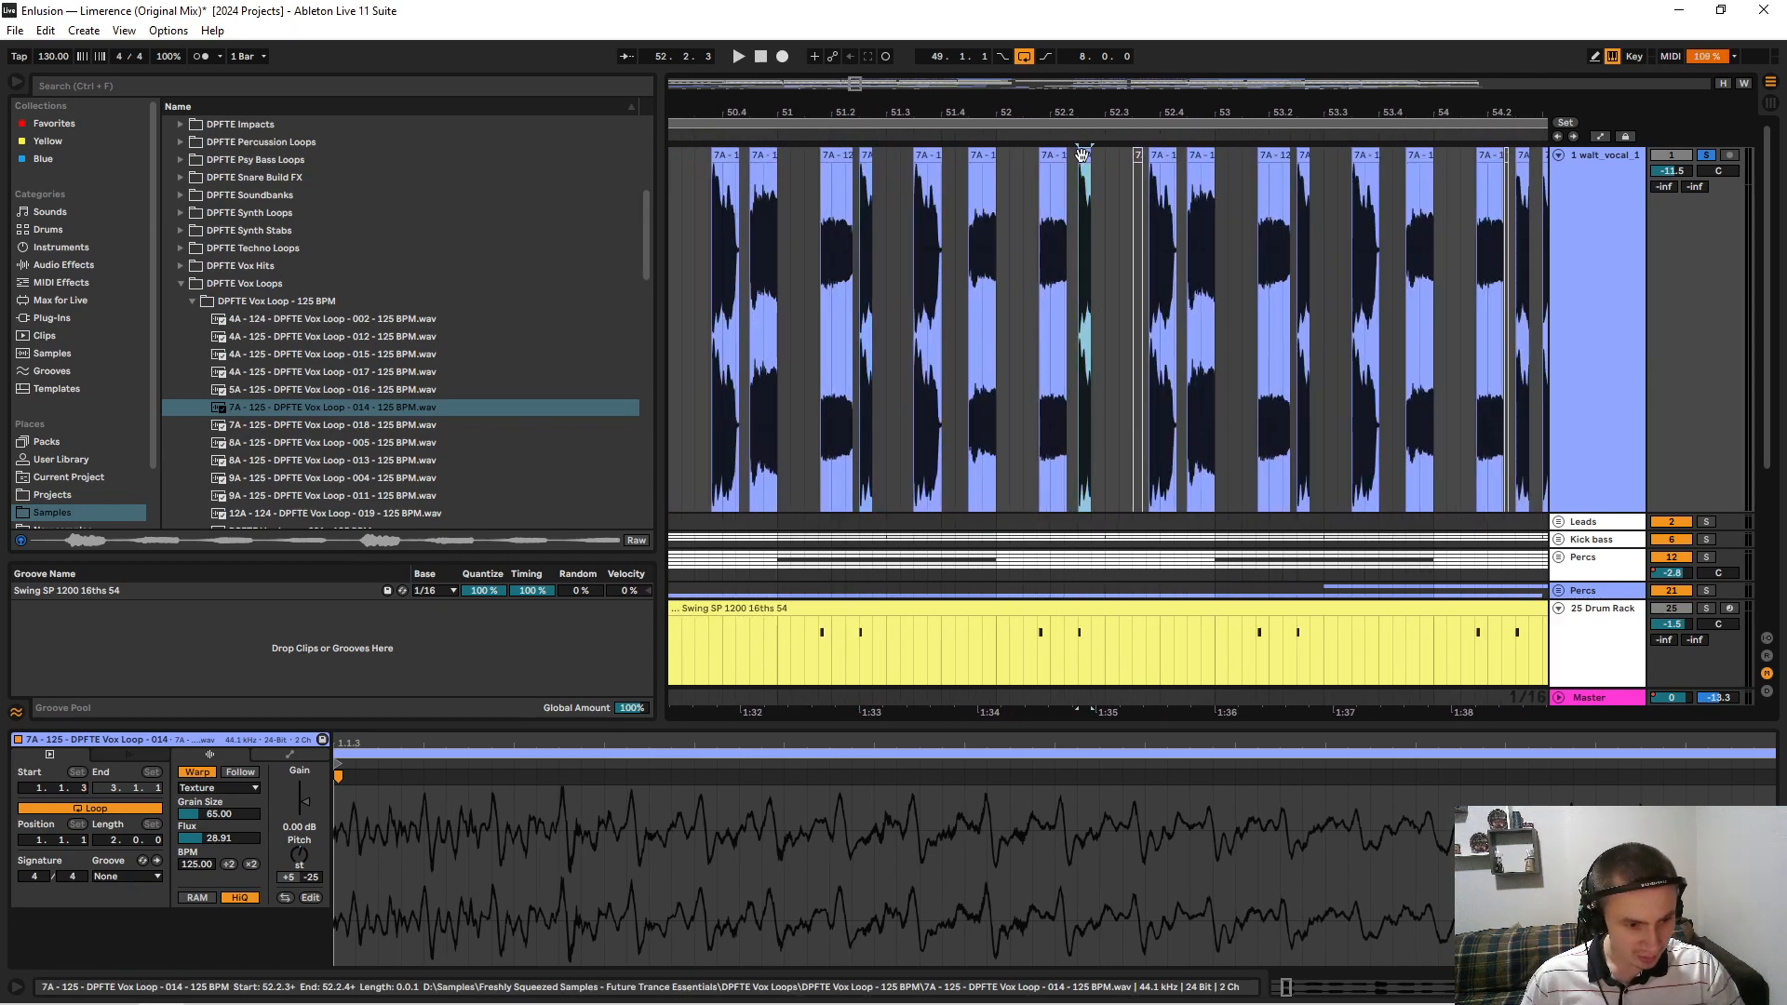
pyautogui.click(1058, 153)
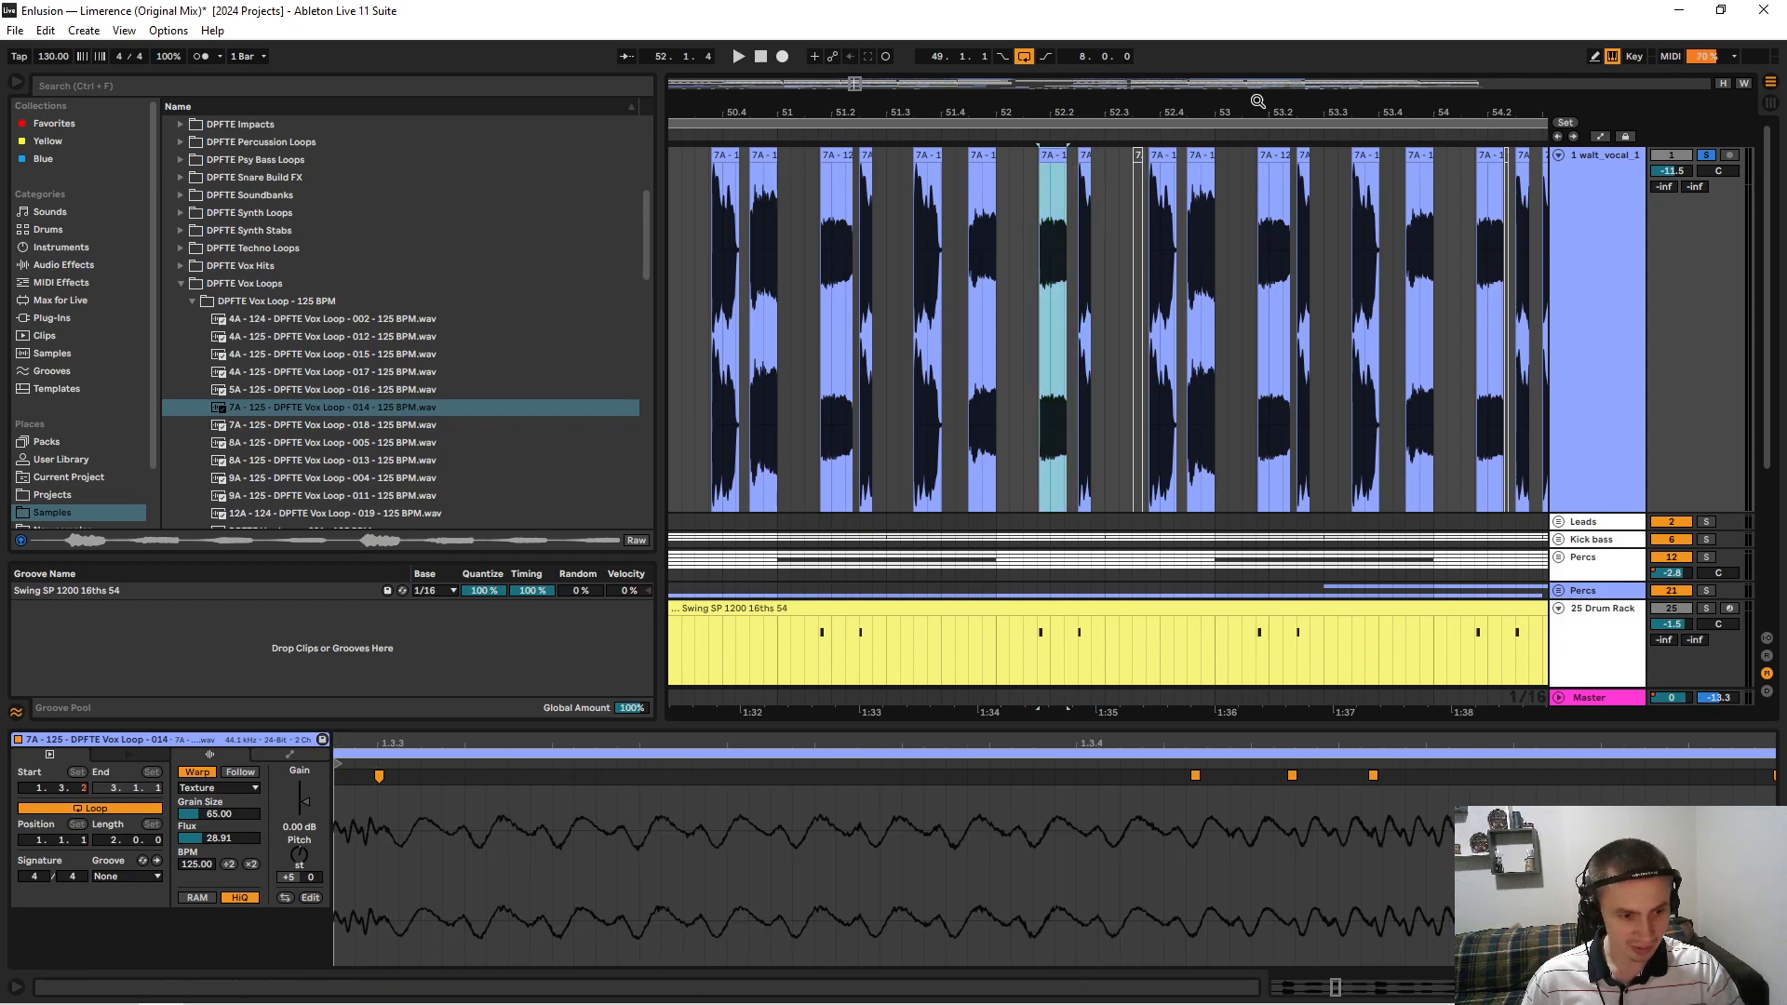
# Examine the pitch settings of the DPFTE Female Vox Hit - 014 clip at the end of bar 56.
pyautogui.moveTo(1358, 109); pyautogui.dragTo(1147, 109)
pyautogui.moveTo(1279, 105); pyautogui.dragTo(1207, 111)
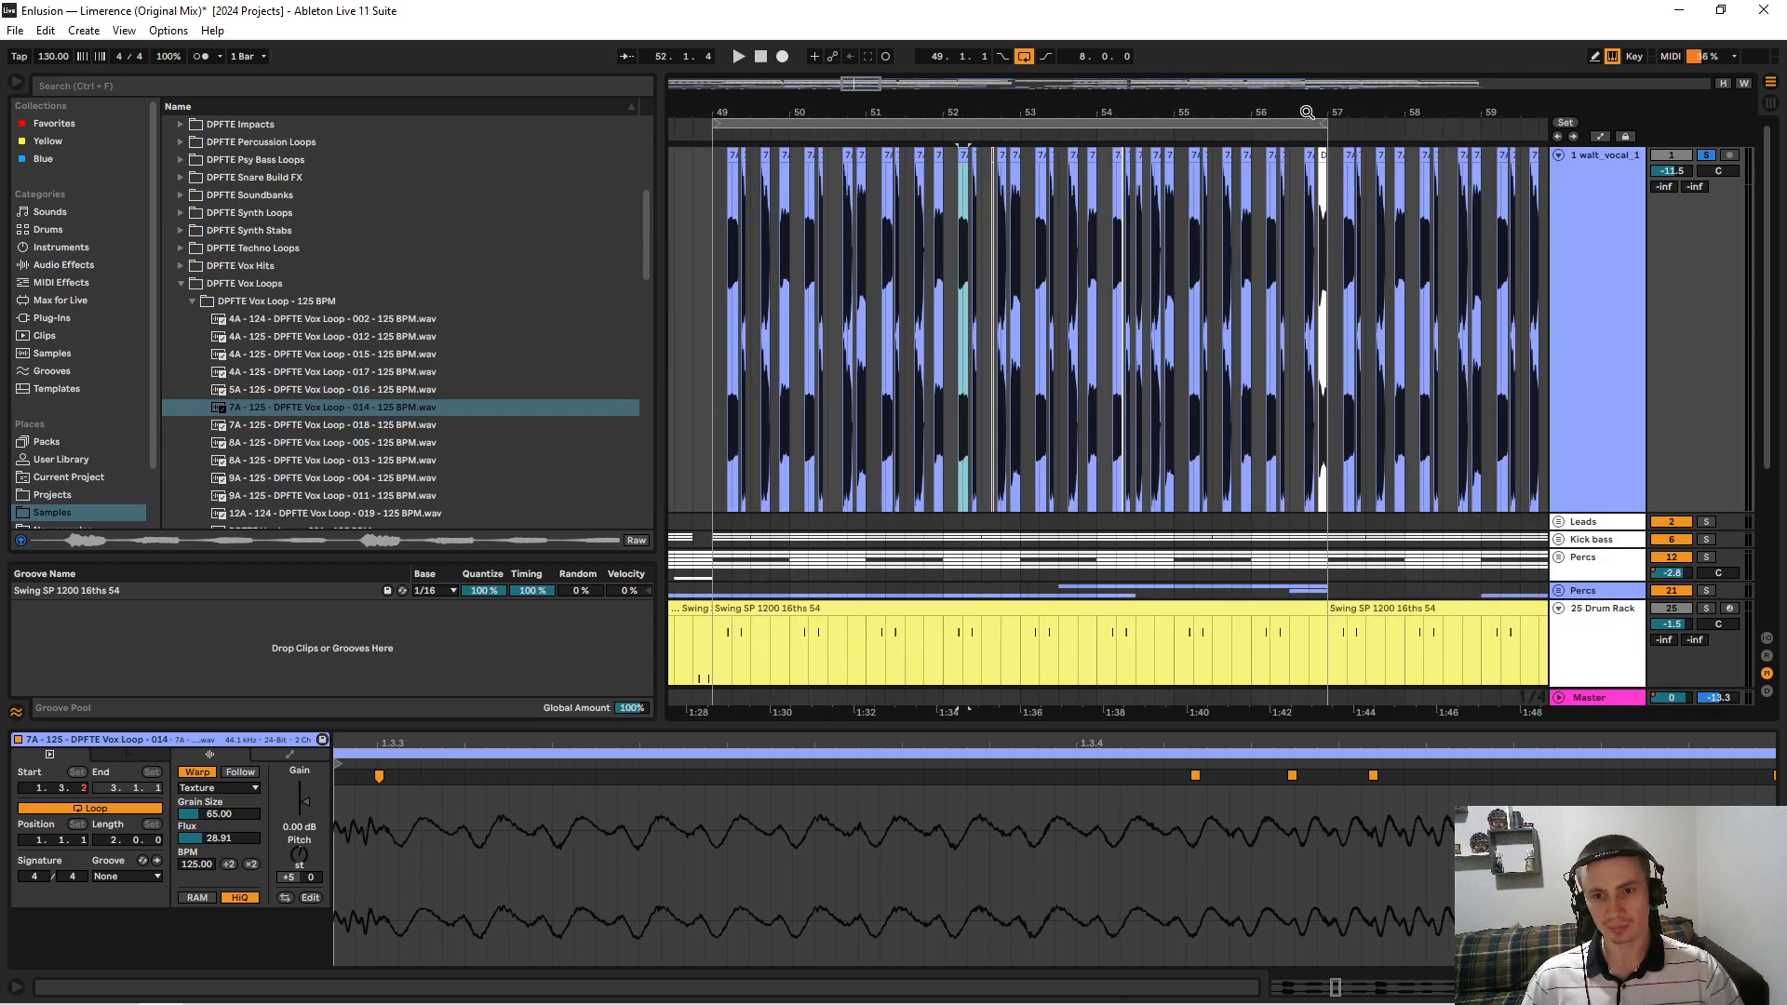
pyautogui.moveTo(1330, 109); pyautogui.dragTo(1248, 128)
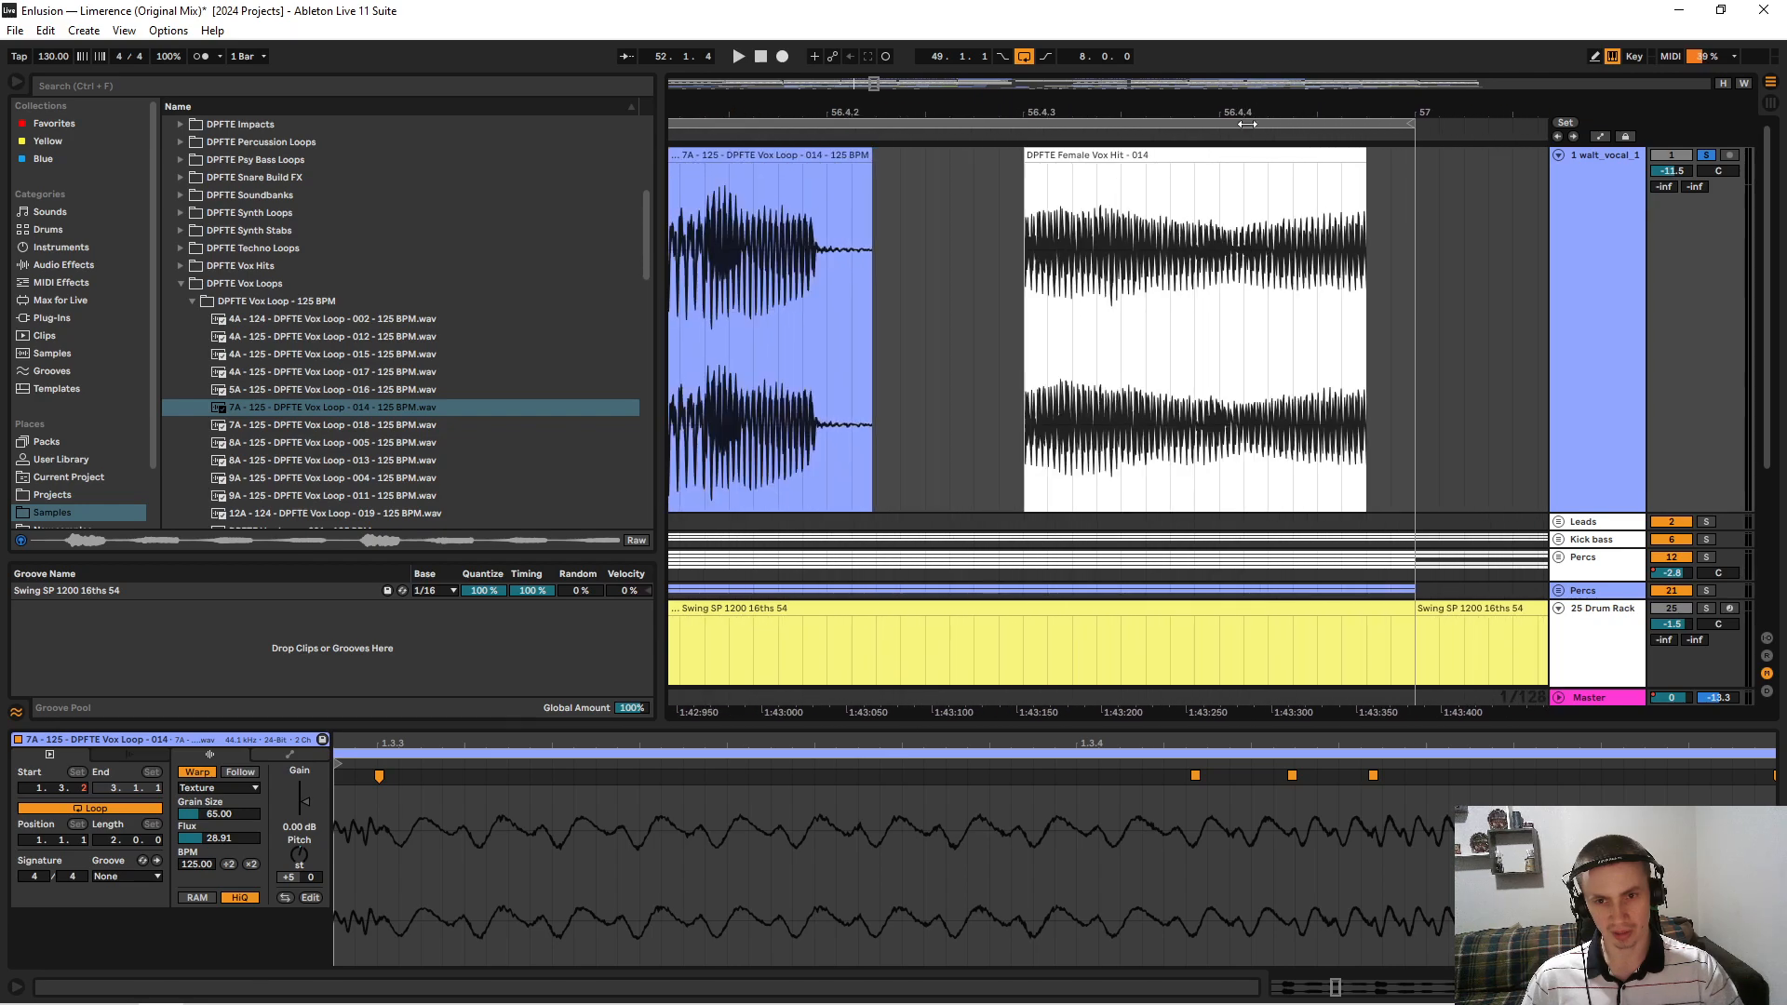
pyautogui.click(1083, 159)
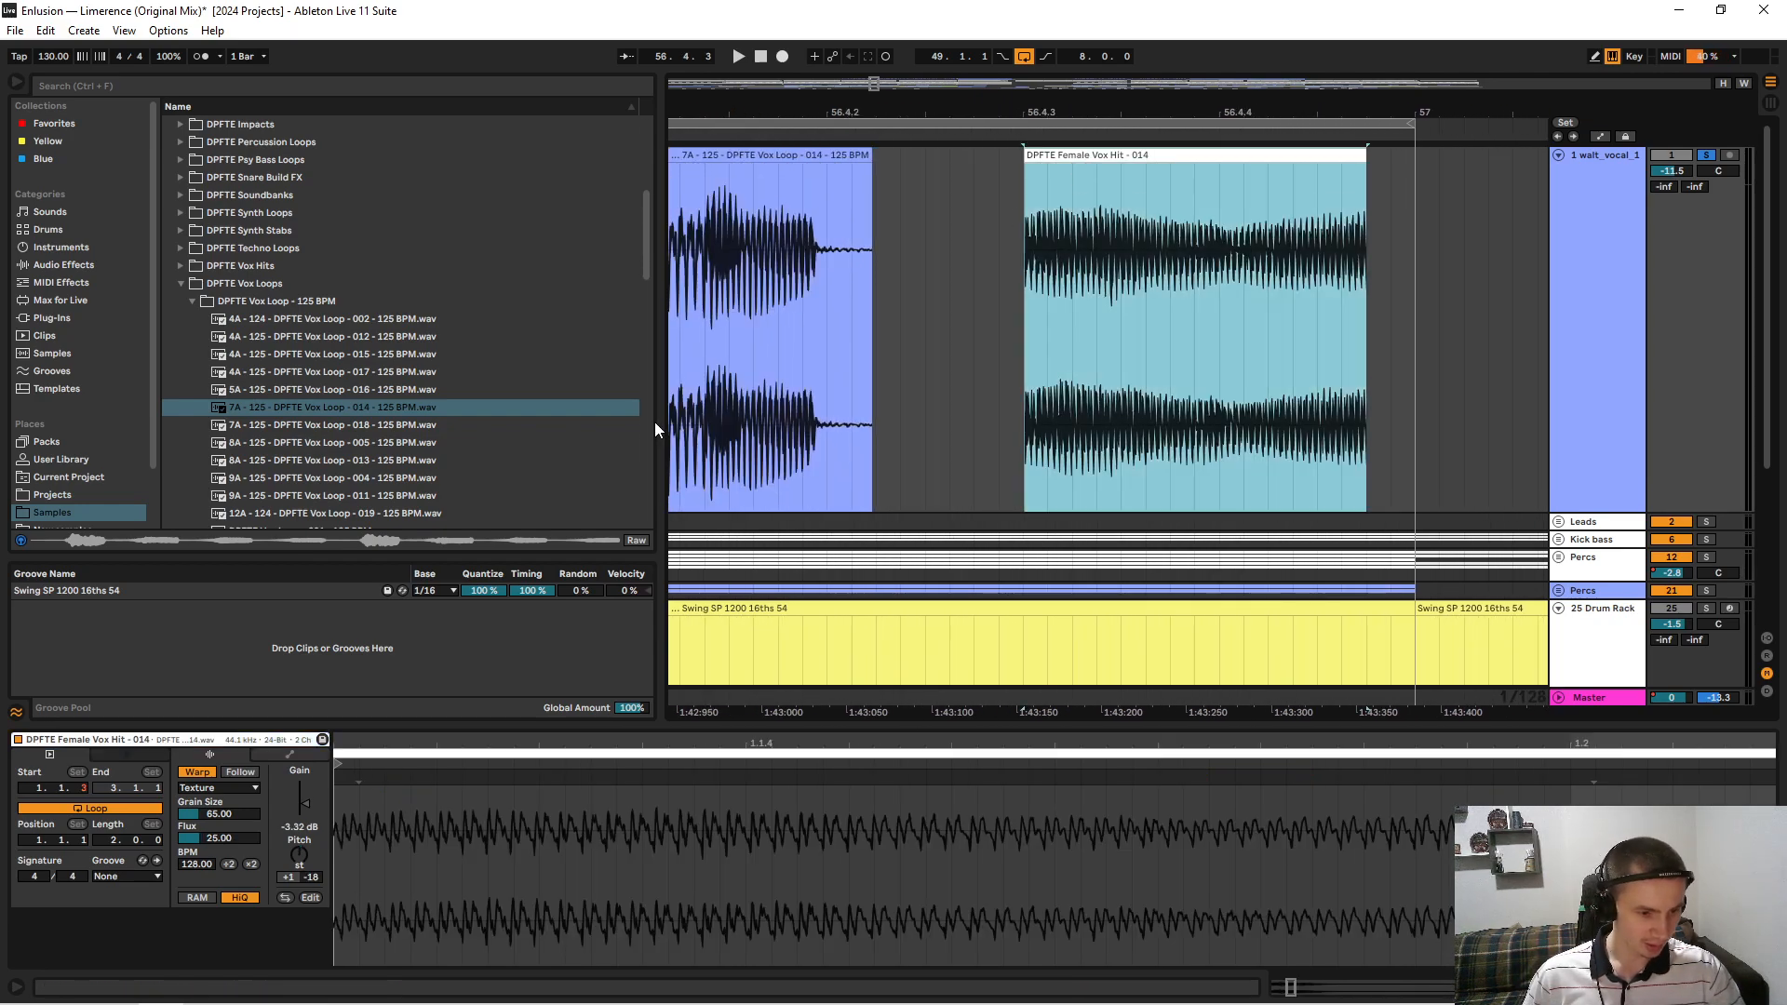
pyautogui.click(300, 871)
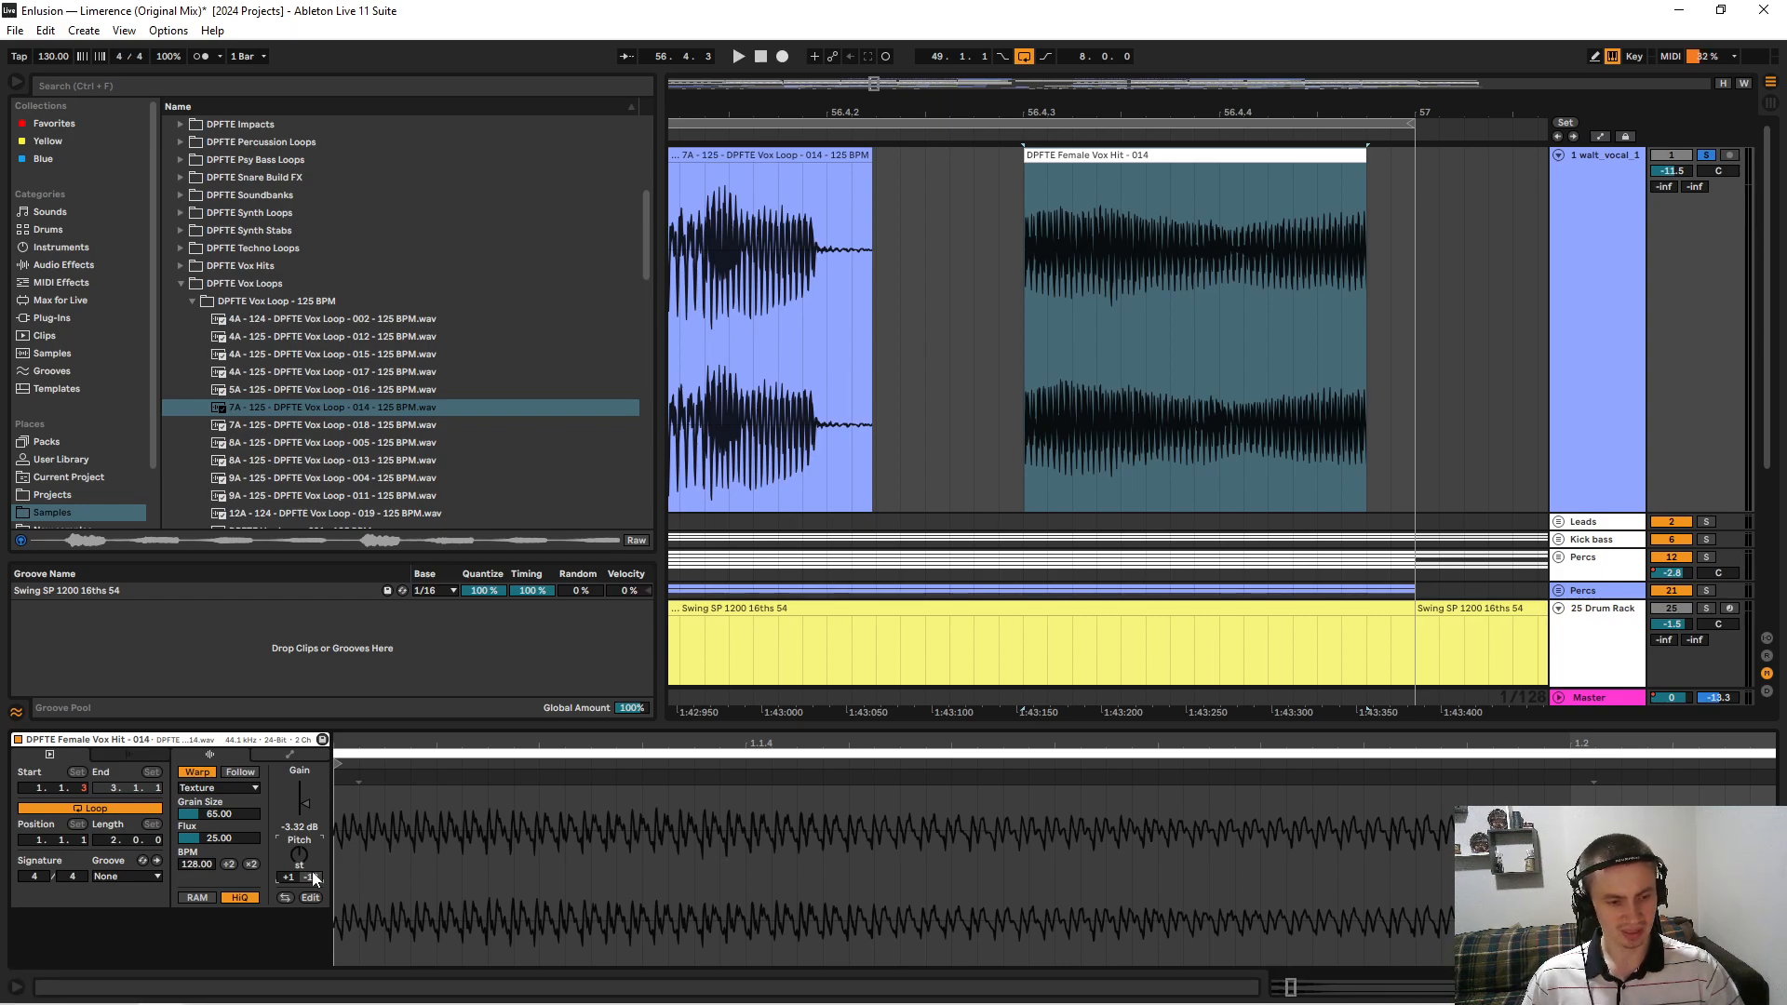
pyautogui.click(1167, 299)
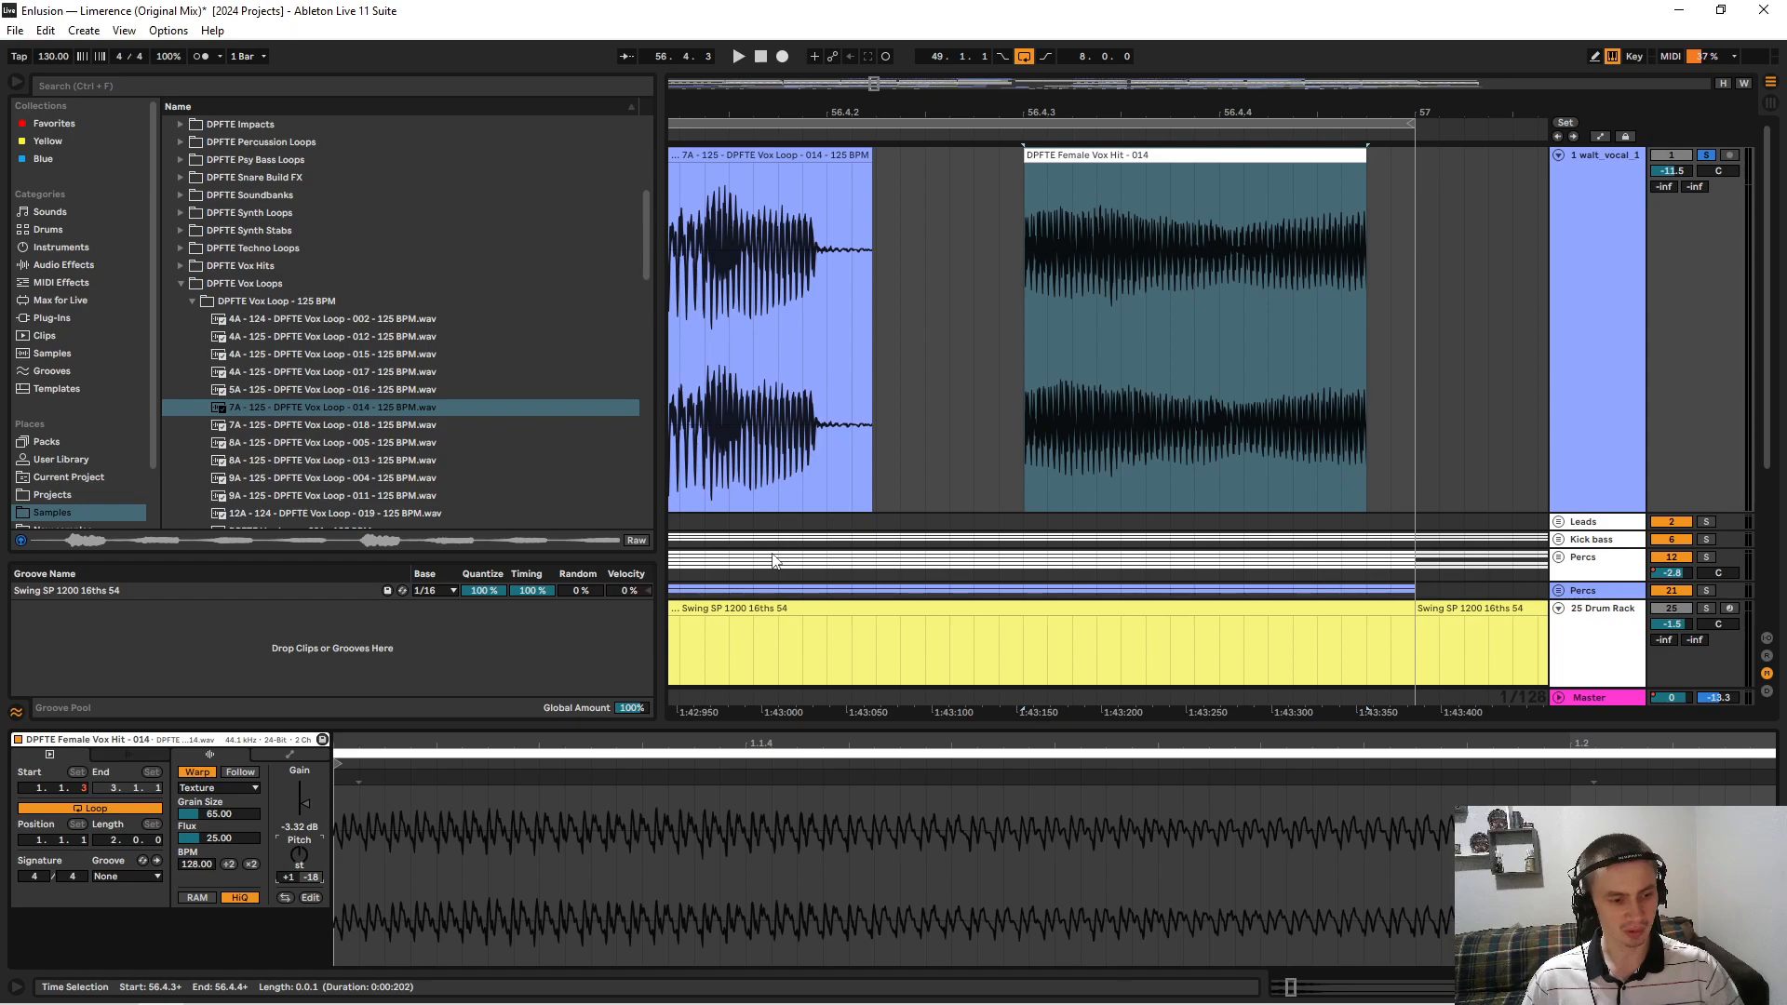
# Listen to the chopped vocal loop around bars 49 to 57, including the female vox hit at its end.
pyautogui.moveTo(1137, 101)
pyautogui.mouseDown()
pyautogui.moveTo(1137, 60)
pyautogui.moveTo(1165, 44)
pyautogui.mouseUp()
pyautogui.click(1129, 156)
pyautogui.press('space')
pyautogui.press('space')
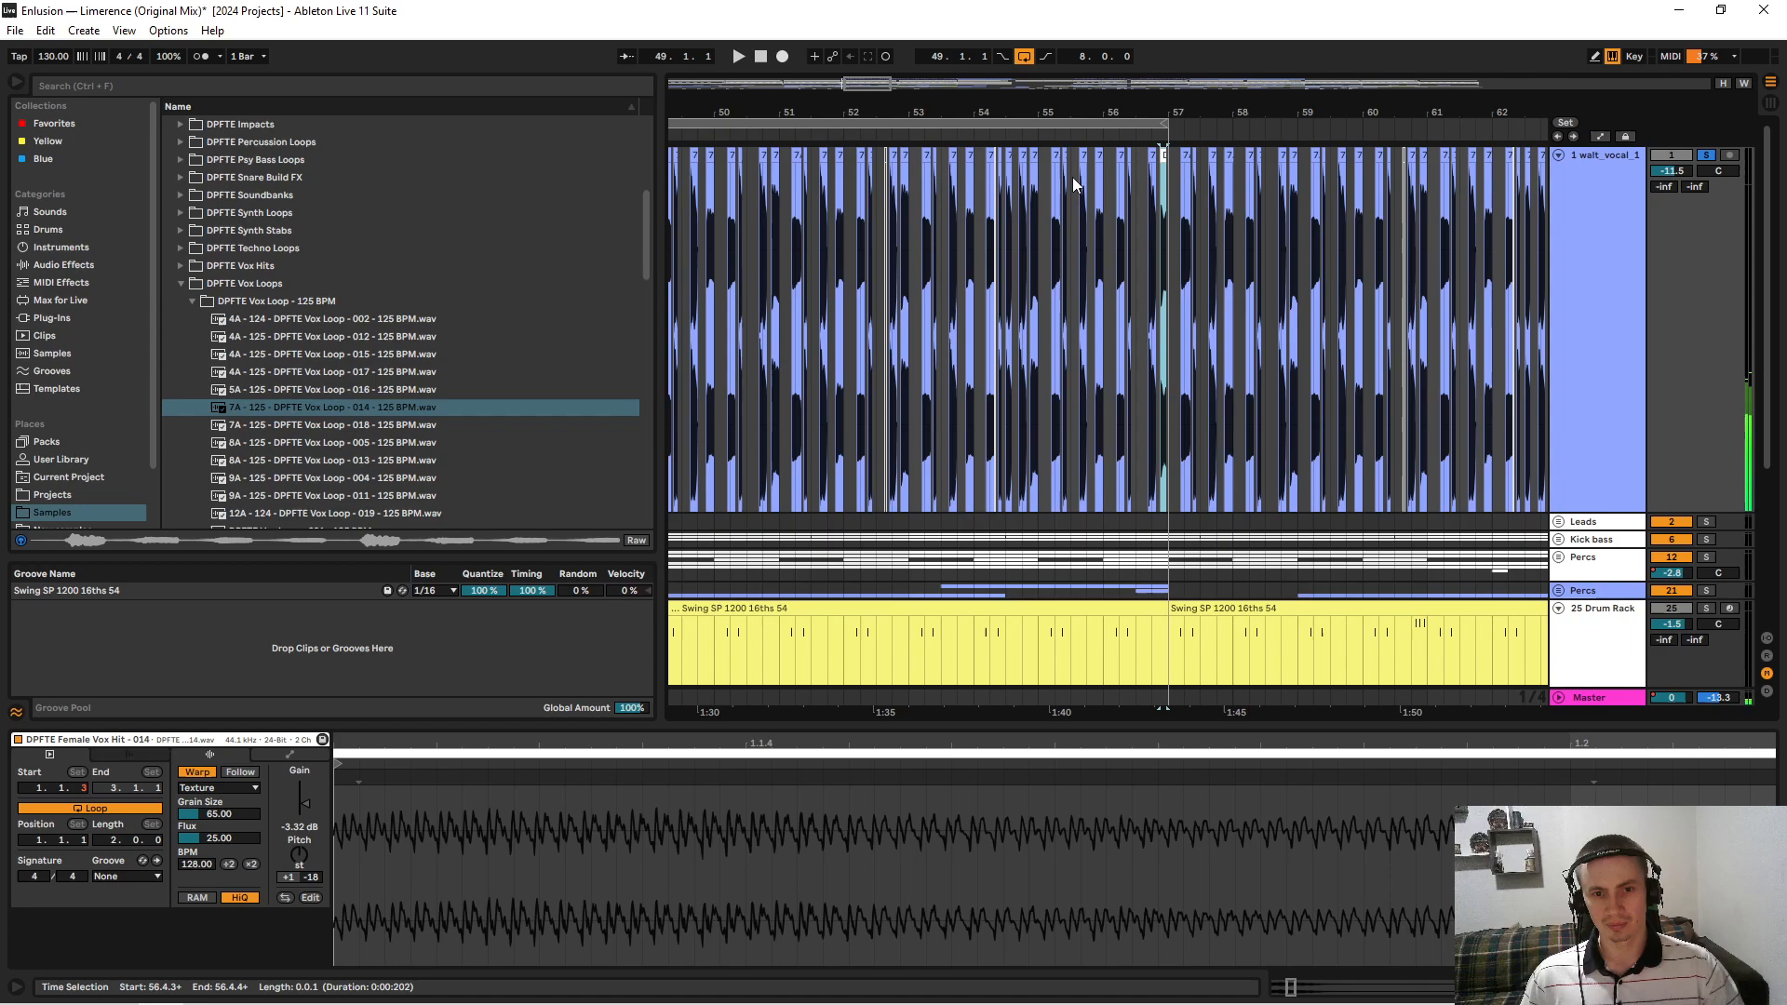
pyautogui.click(1073, 178)
pyautogui.press('space')
pyautogui.moveTo(1161, 108); pyautogui.dragTo(1161, 21)
pyautogui.press('space')
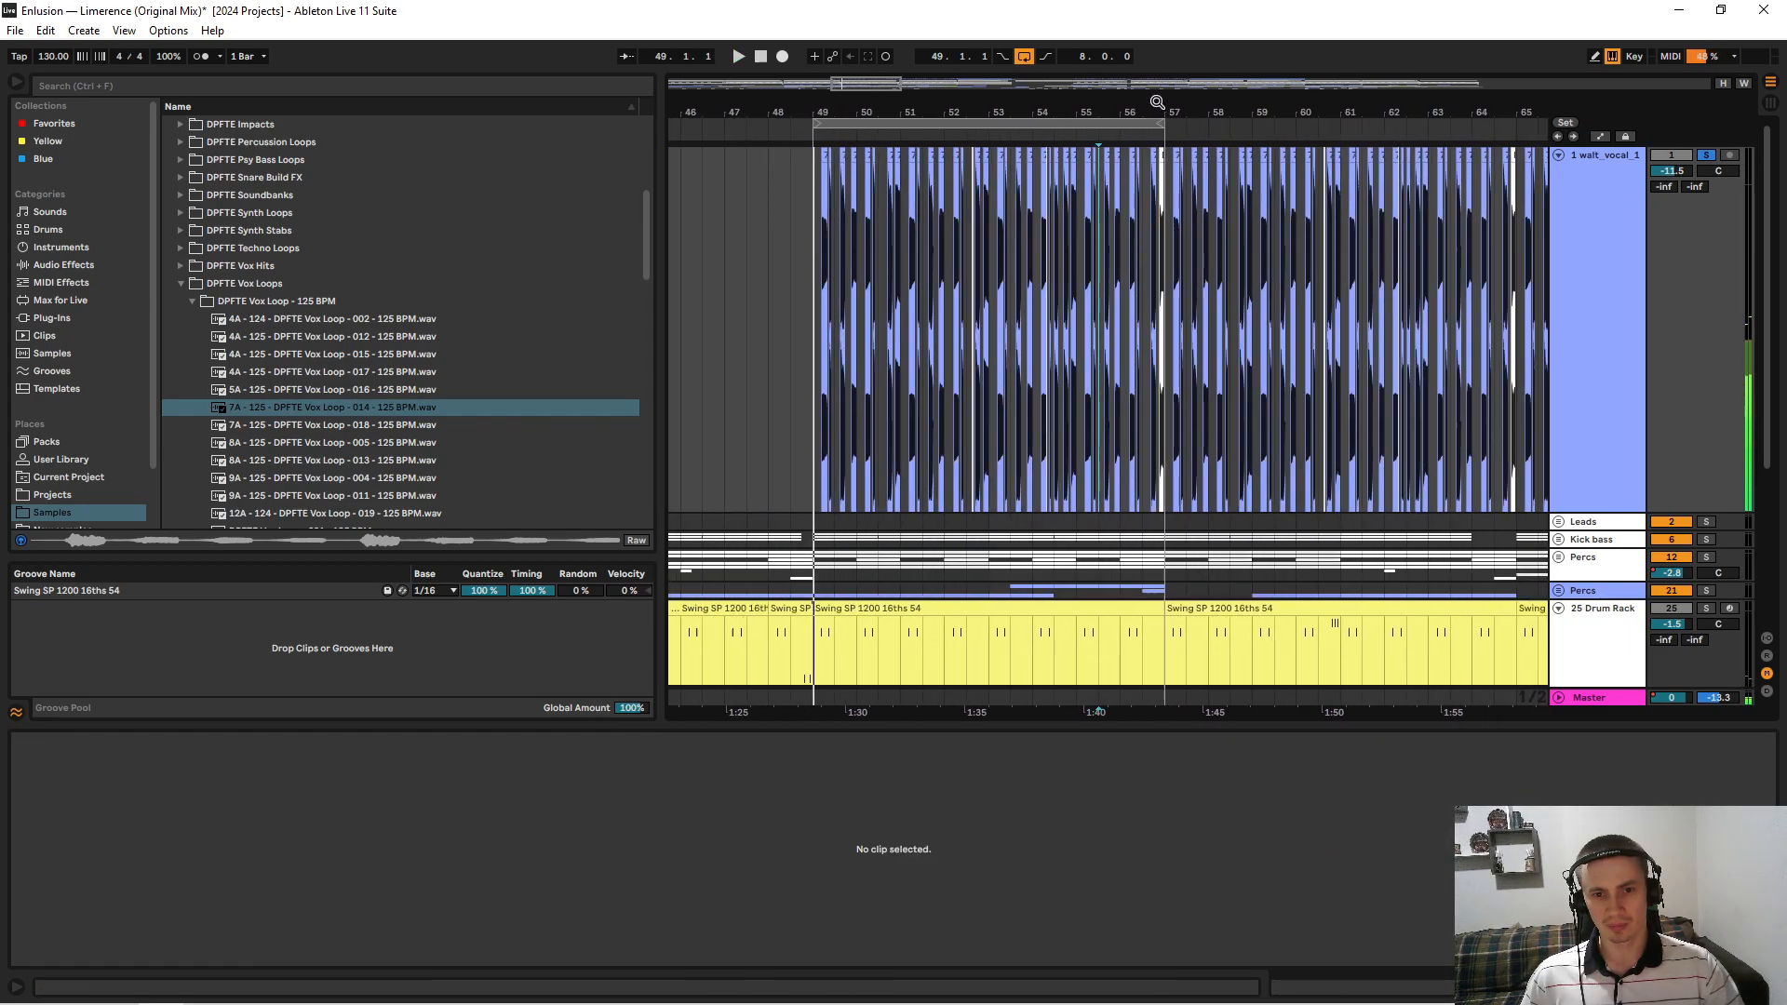
# Compare by ear the last vocal clip in bar 52 at 0 semitones and at its +12 transposition.
pyautogui.moveTo(975, 109); pyautogui.dragTo(976, 142)
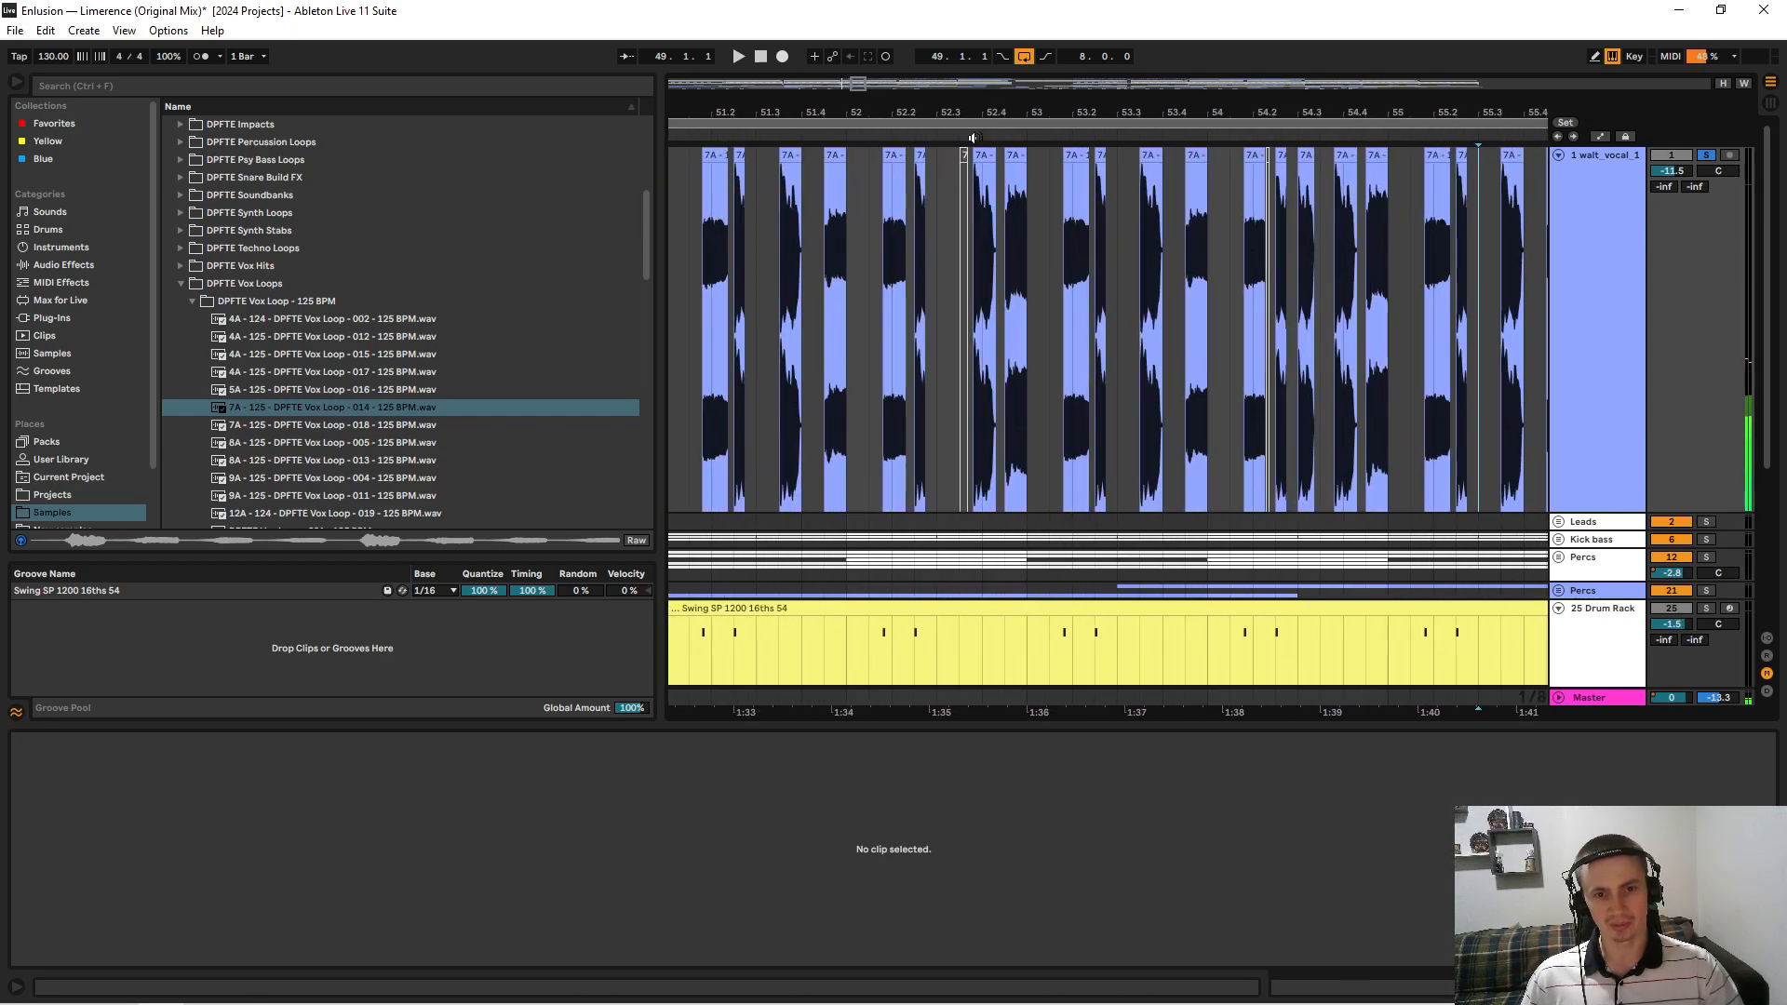
pyautogui.click(927, 160)
pyautogui.press('space')
pyautogui.click(1013, 153)
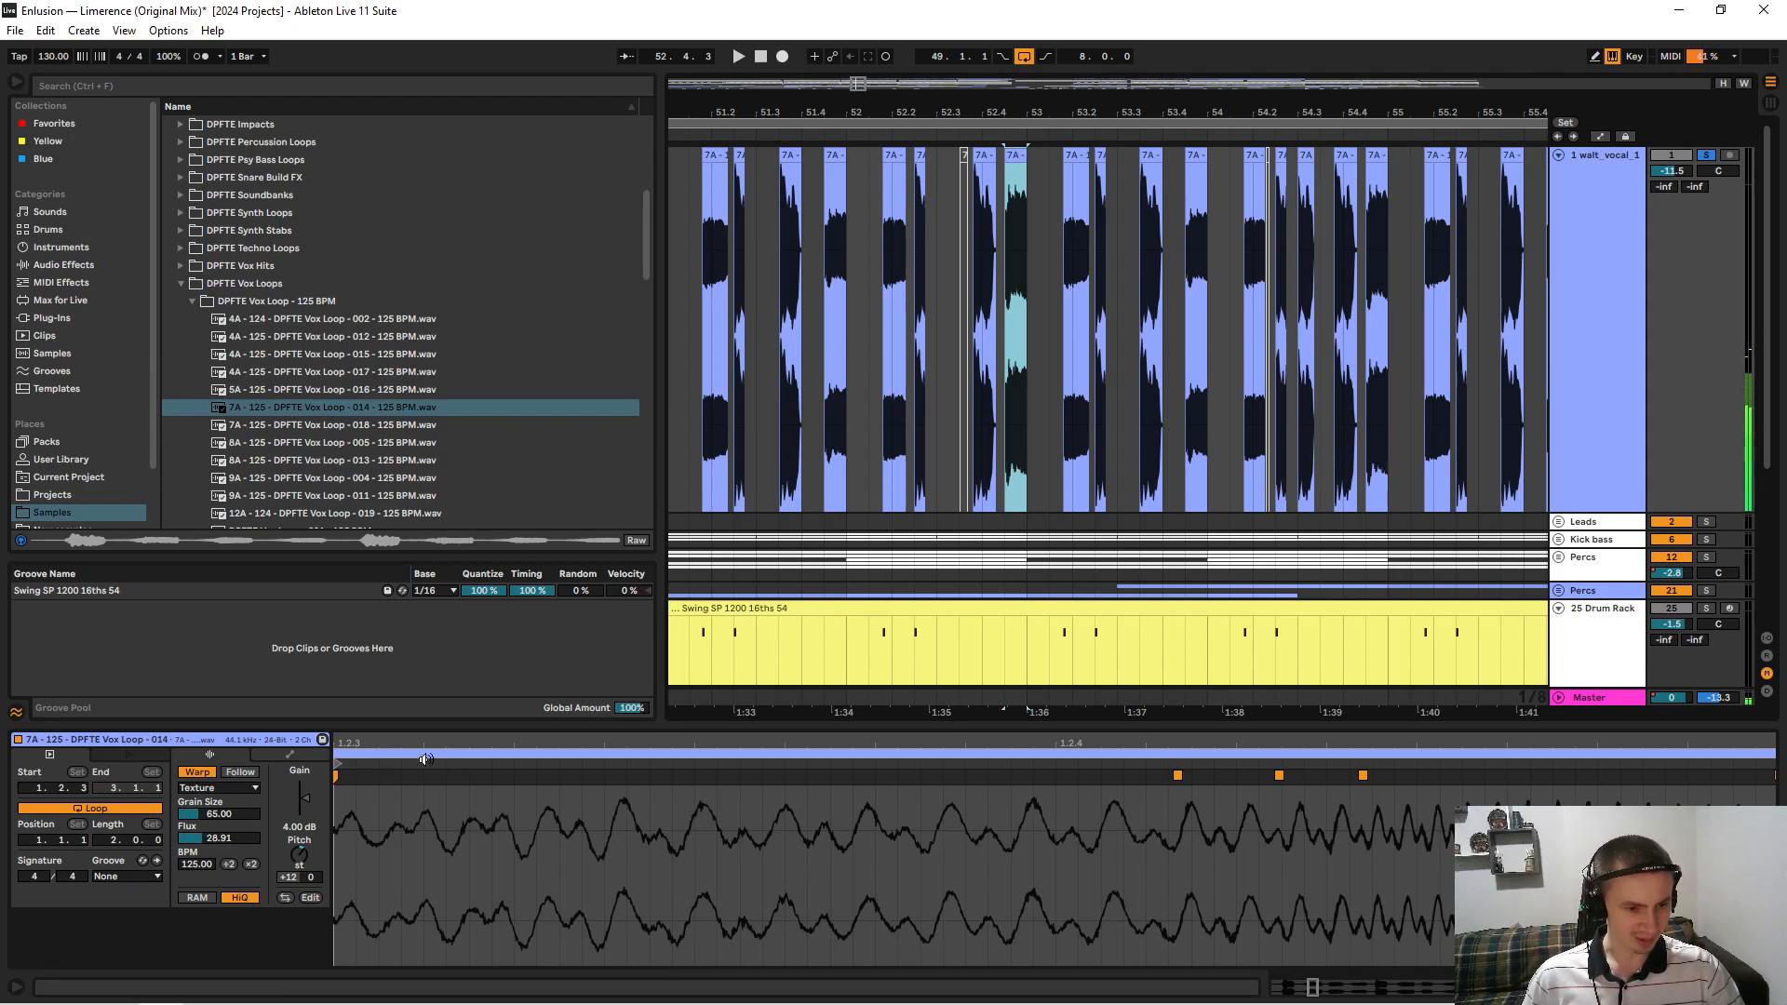
pyautogui.click(297, 856)
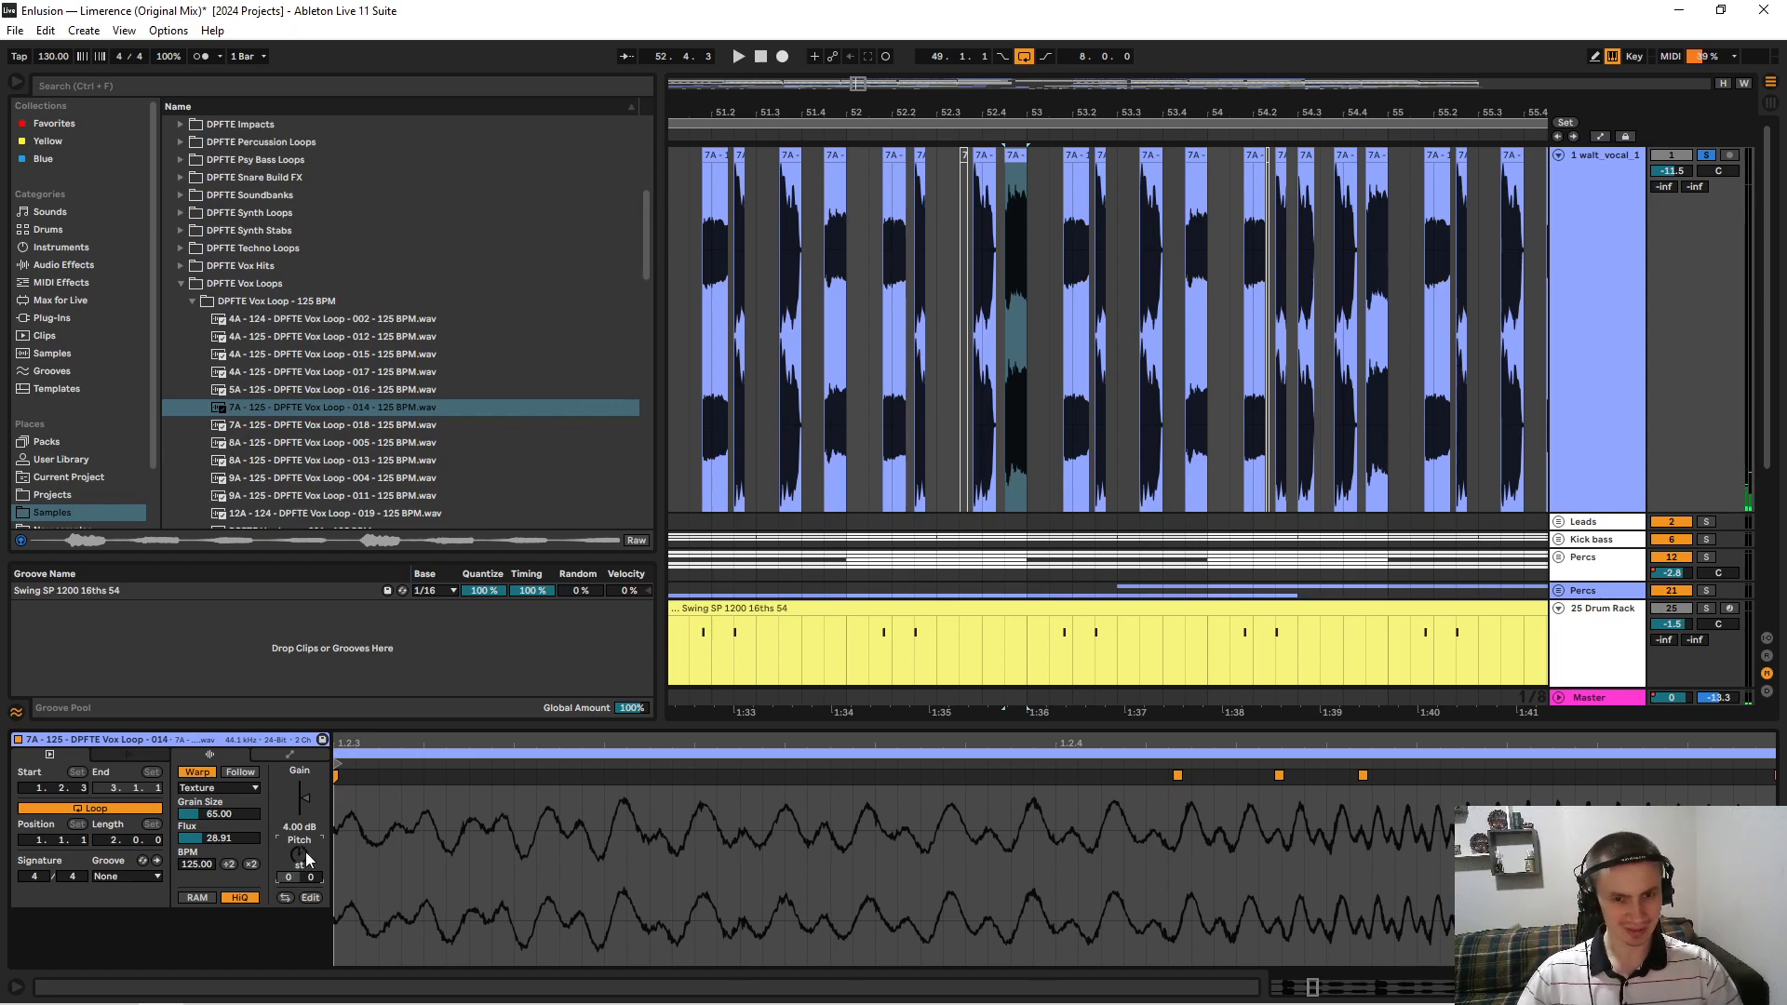
pyautogui.moveTo(1017, 104); pyautogui.dragTo(1018, 149)
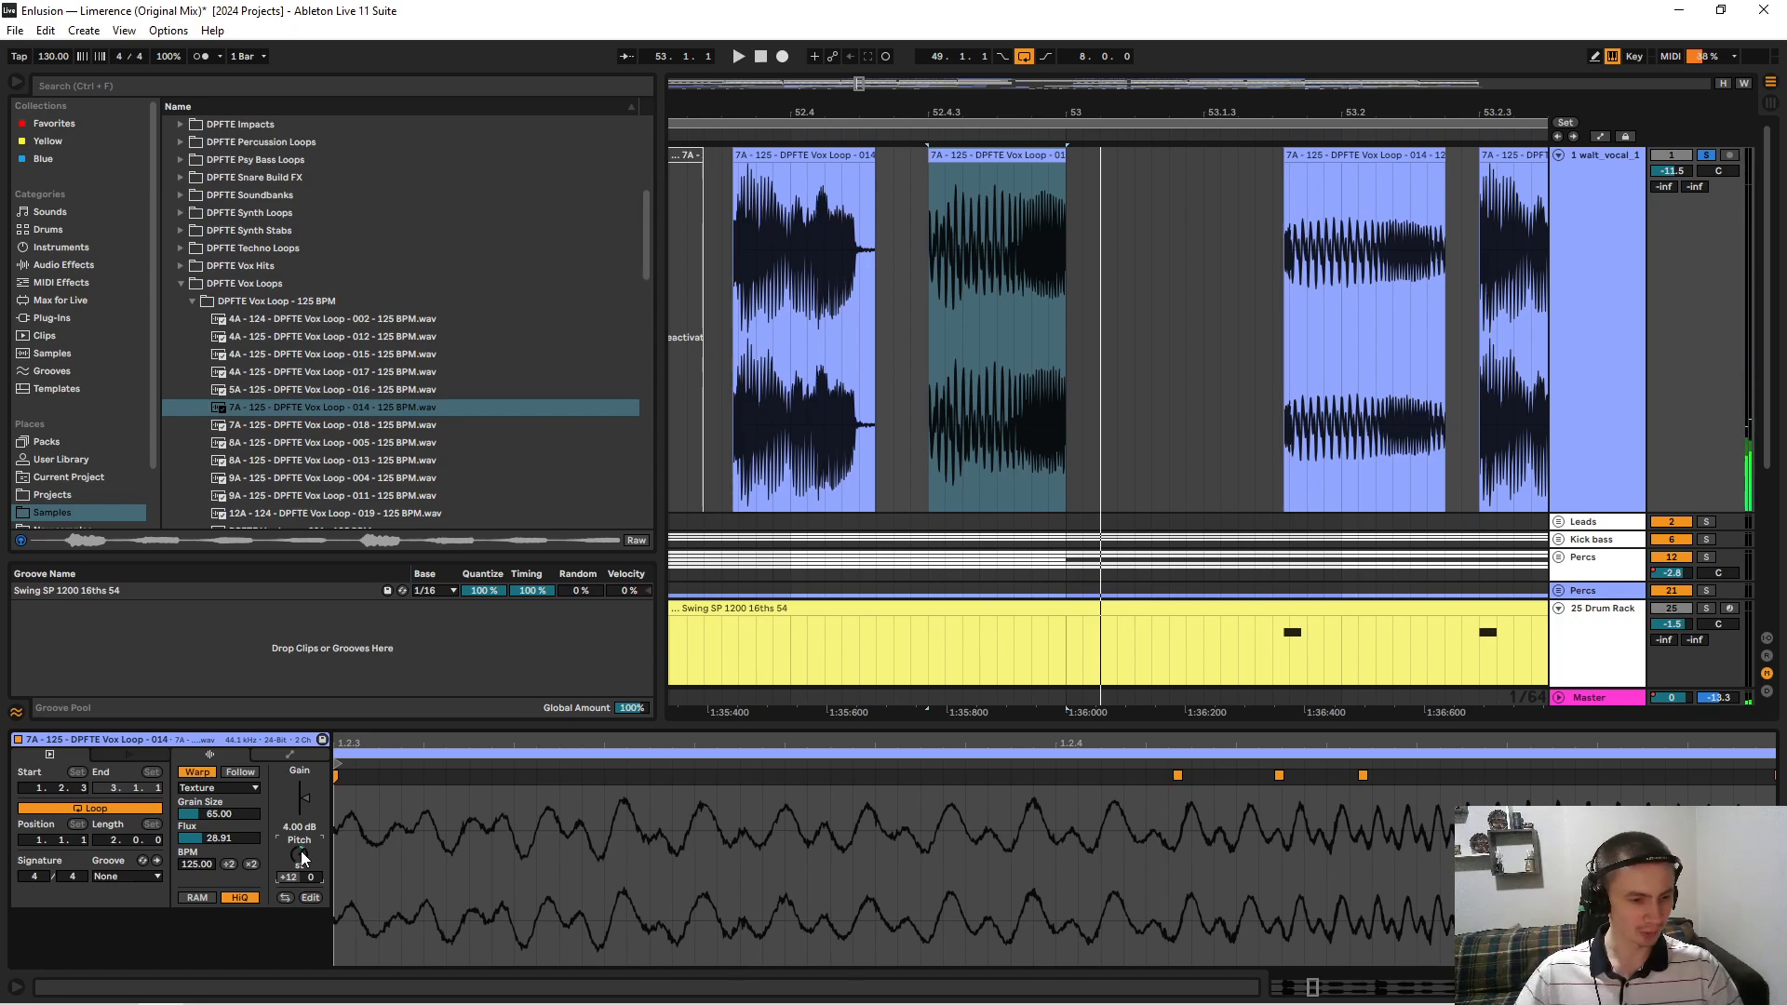
pyautogui.press('space')
pyautogui.press('space')
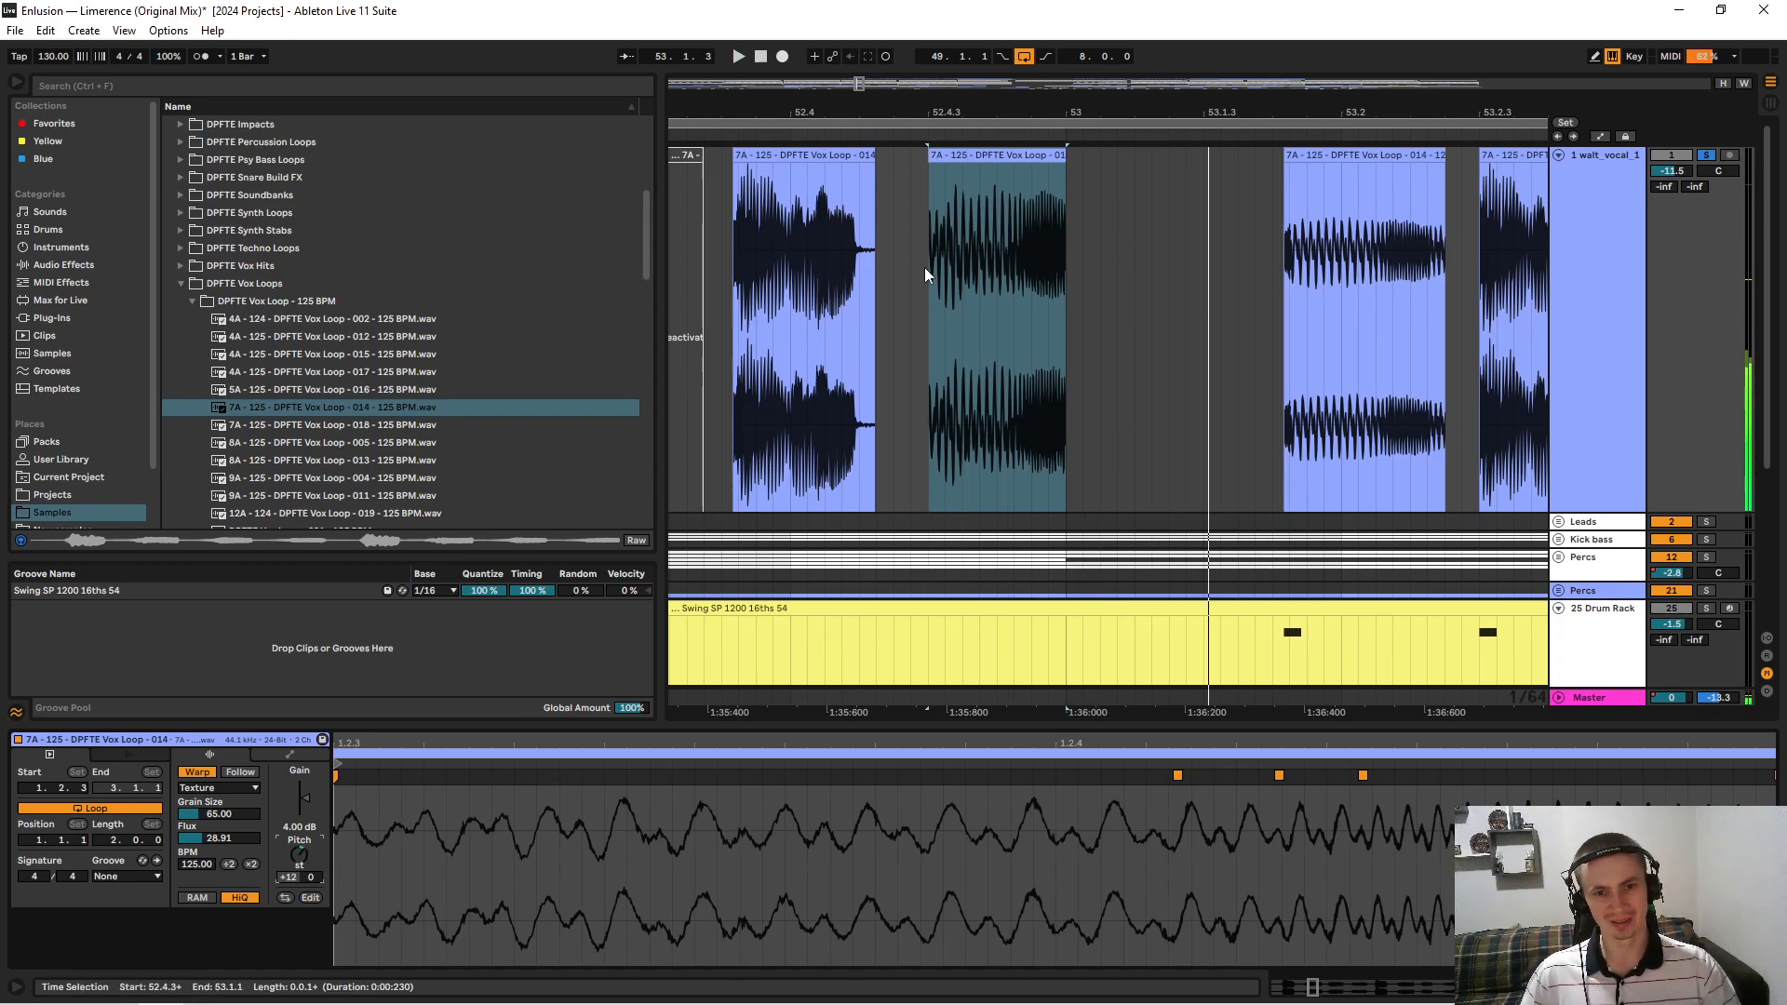
# Show the automation lanes for the arrangement and bring the vocal track's Solaris Dry/Wet curve over bars 49 to 81 into view.
pyautogui.moveTo(1067, 104); pyautogui.dragTo(1265, 93)
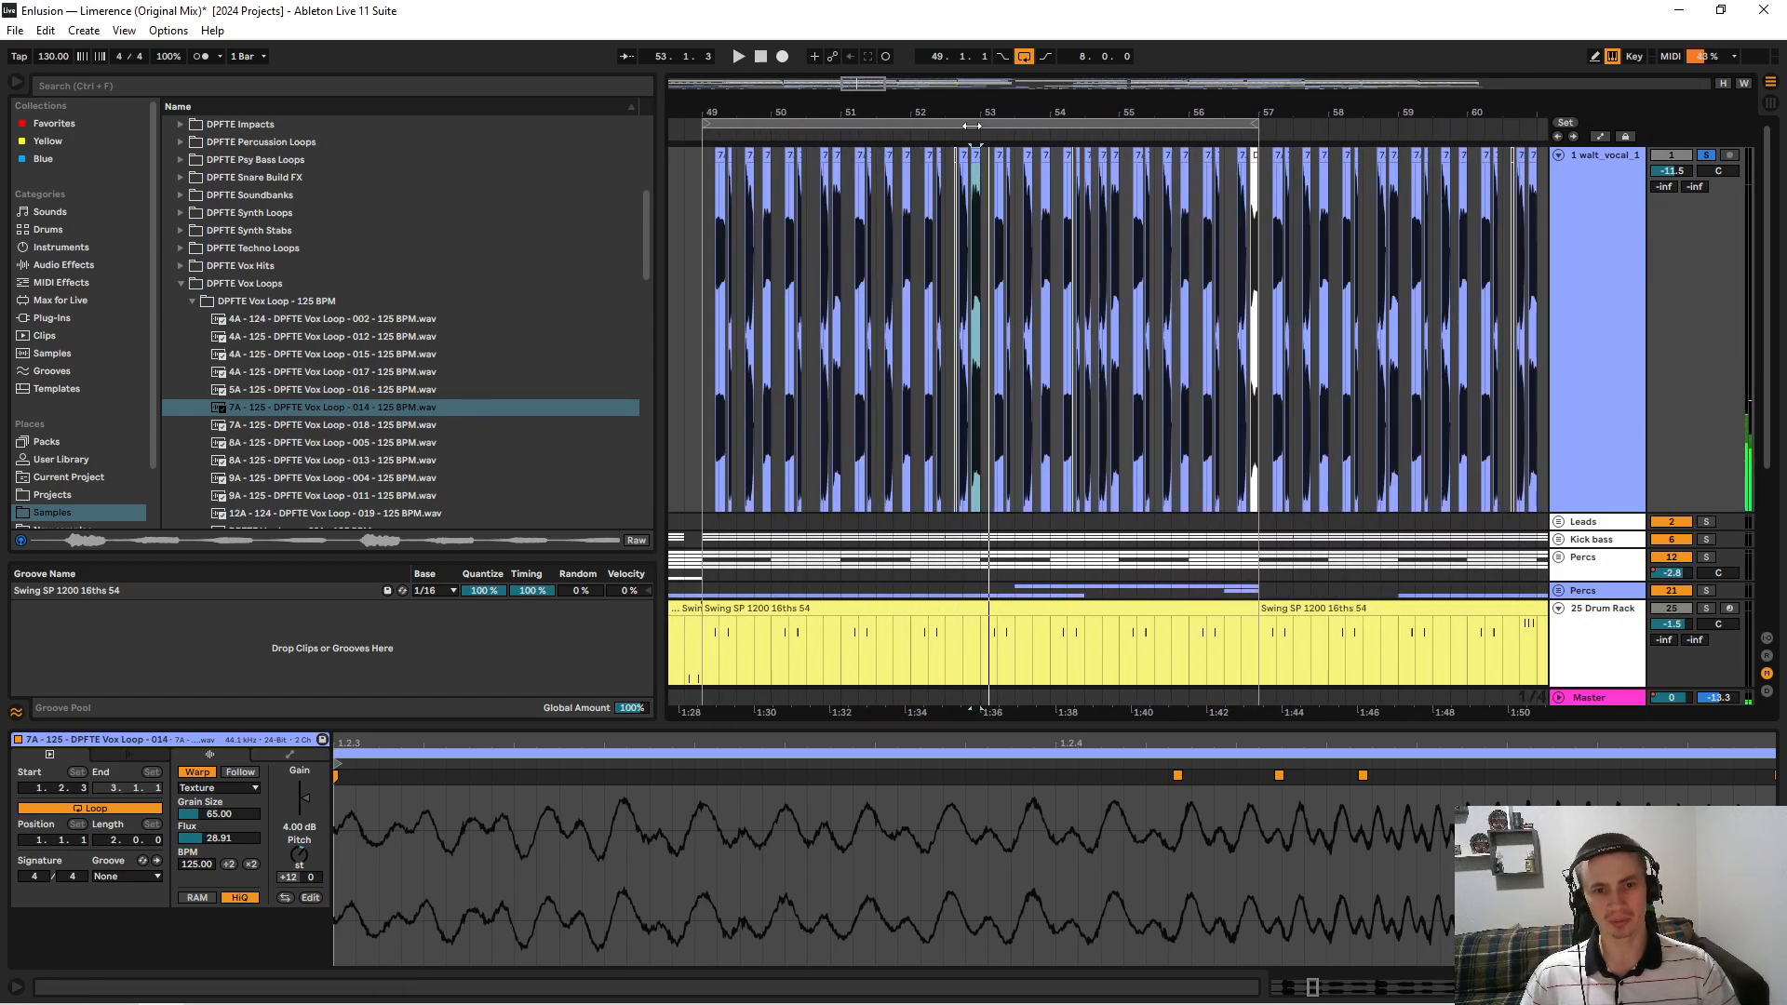
pyautogui.moveTo(974, 120); pyautogui.dragTo(901, 115)
pyautogui.moveTo(1143, 108); pyautogui.dragTo(801, 67)
pyautogui.click(1040, 156)
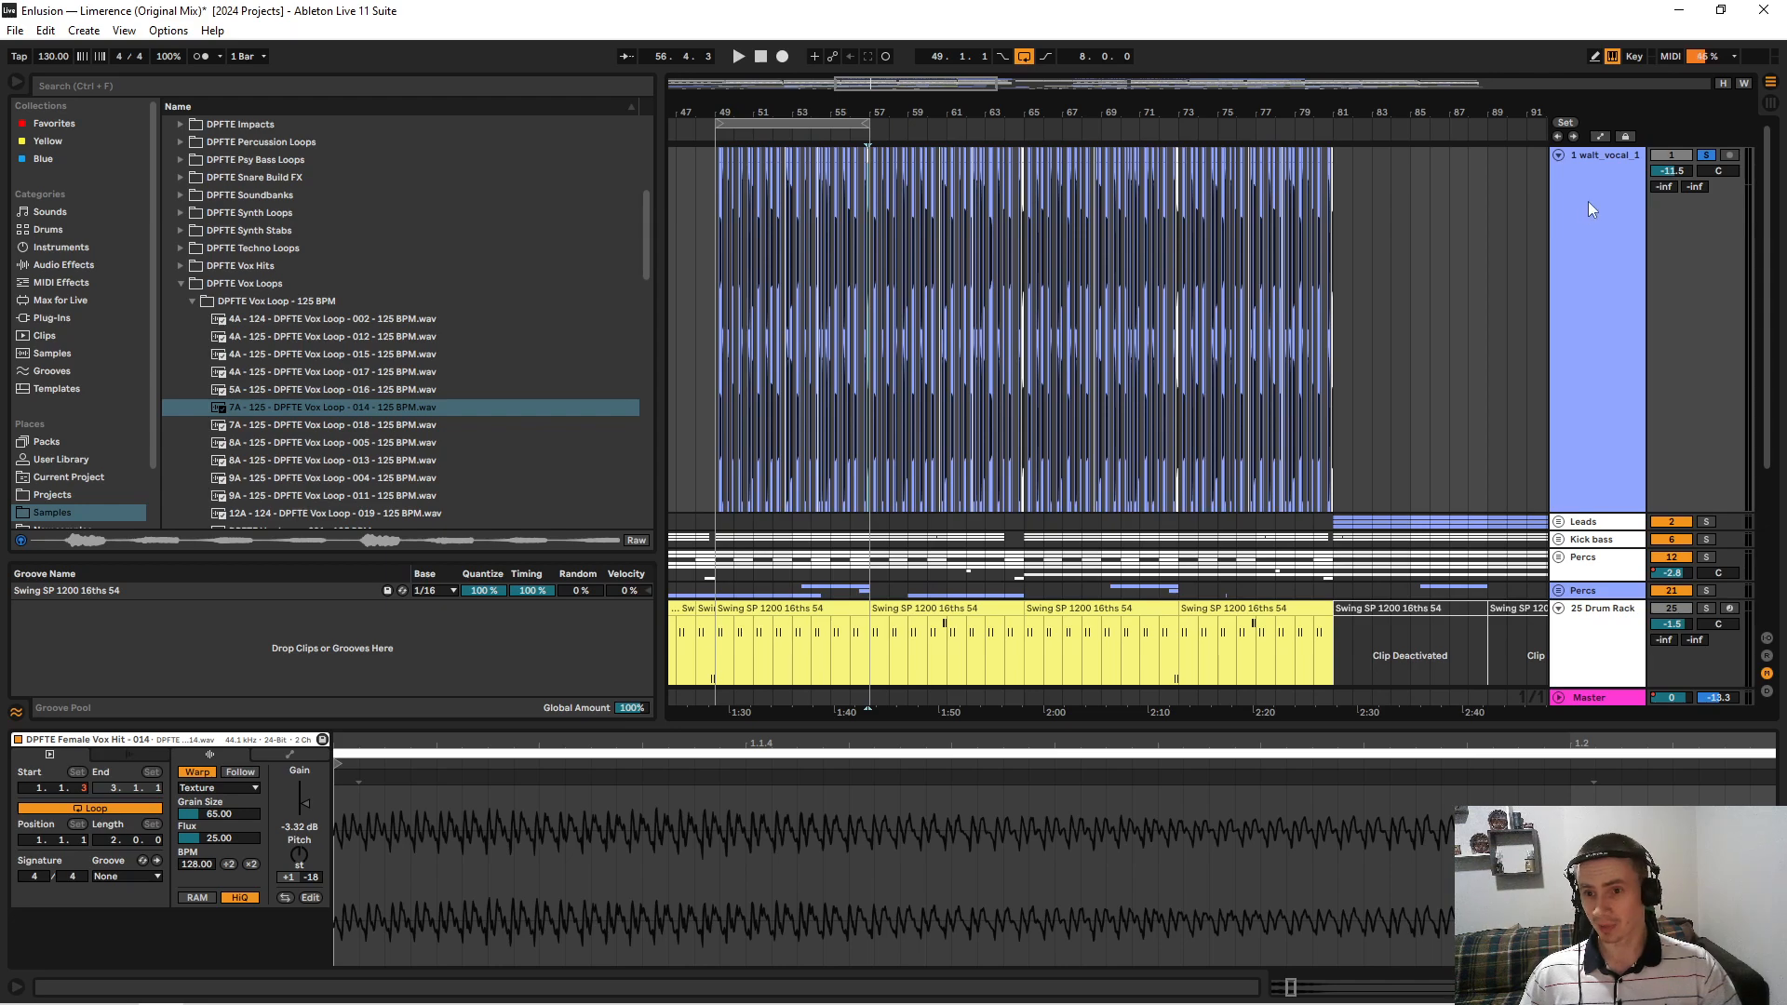
pyautogui.click(1601, 137)
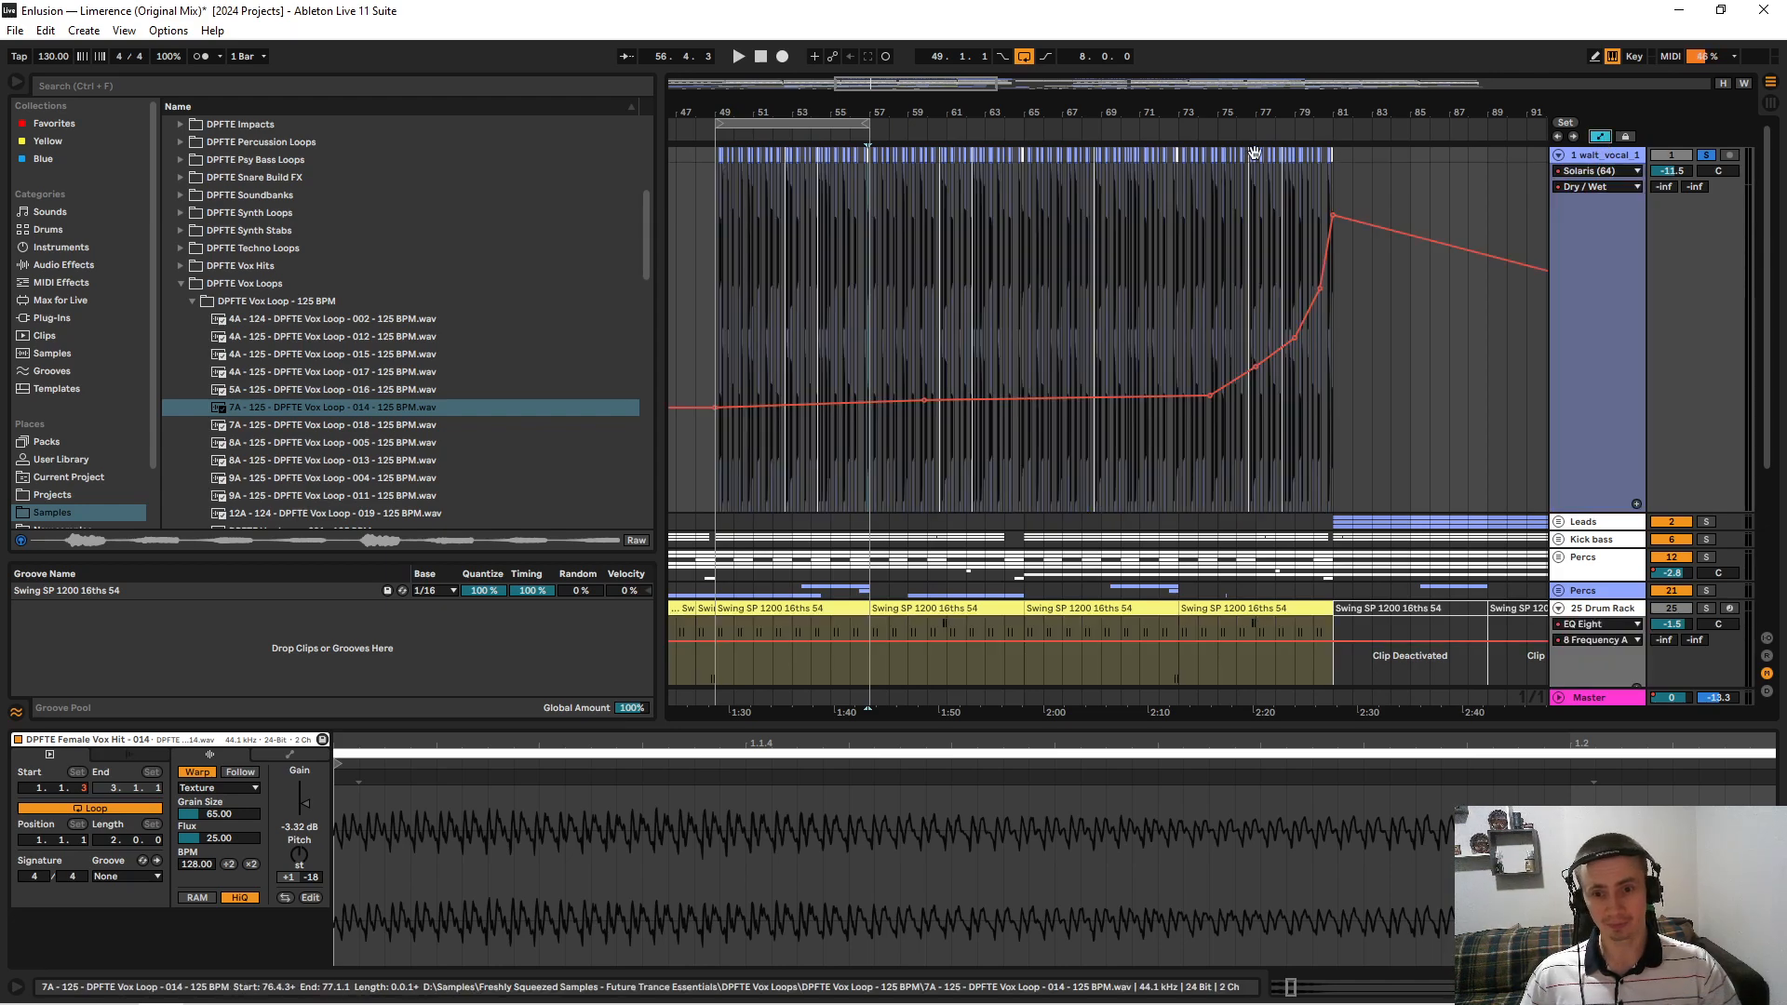
pyautogui.hscroll(1, 1534, 186)
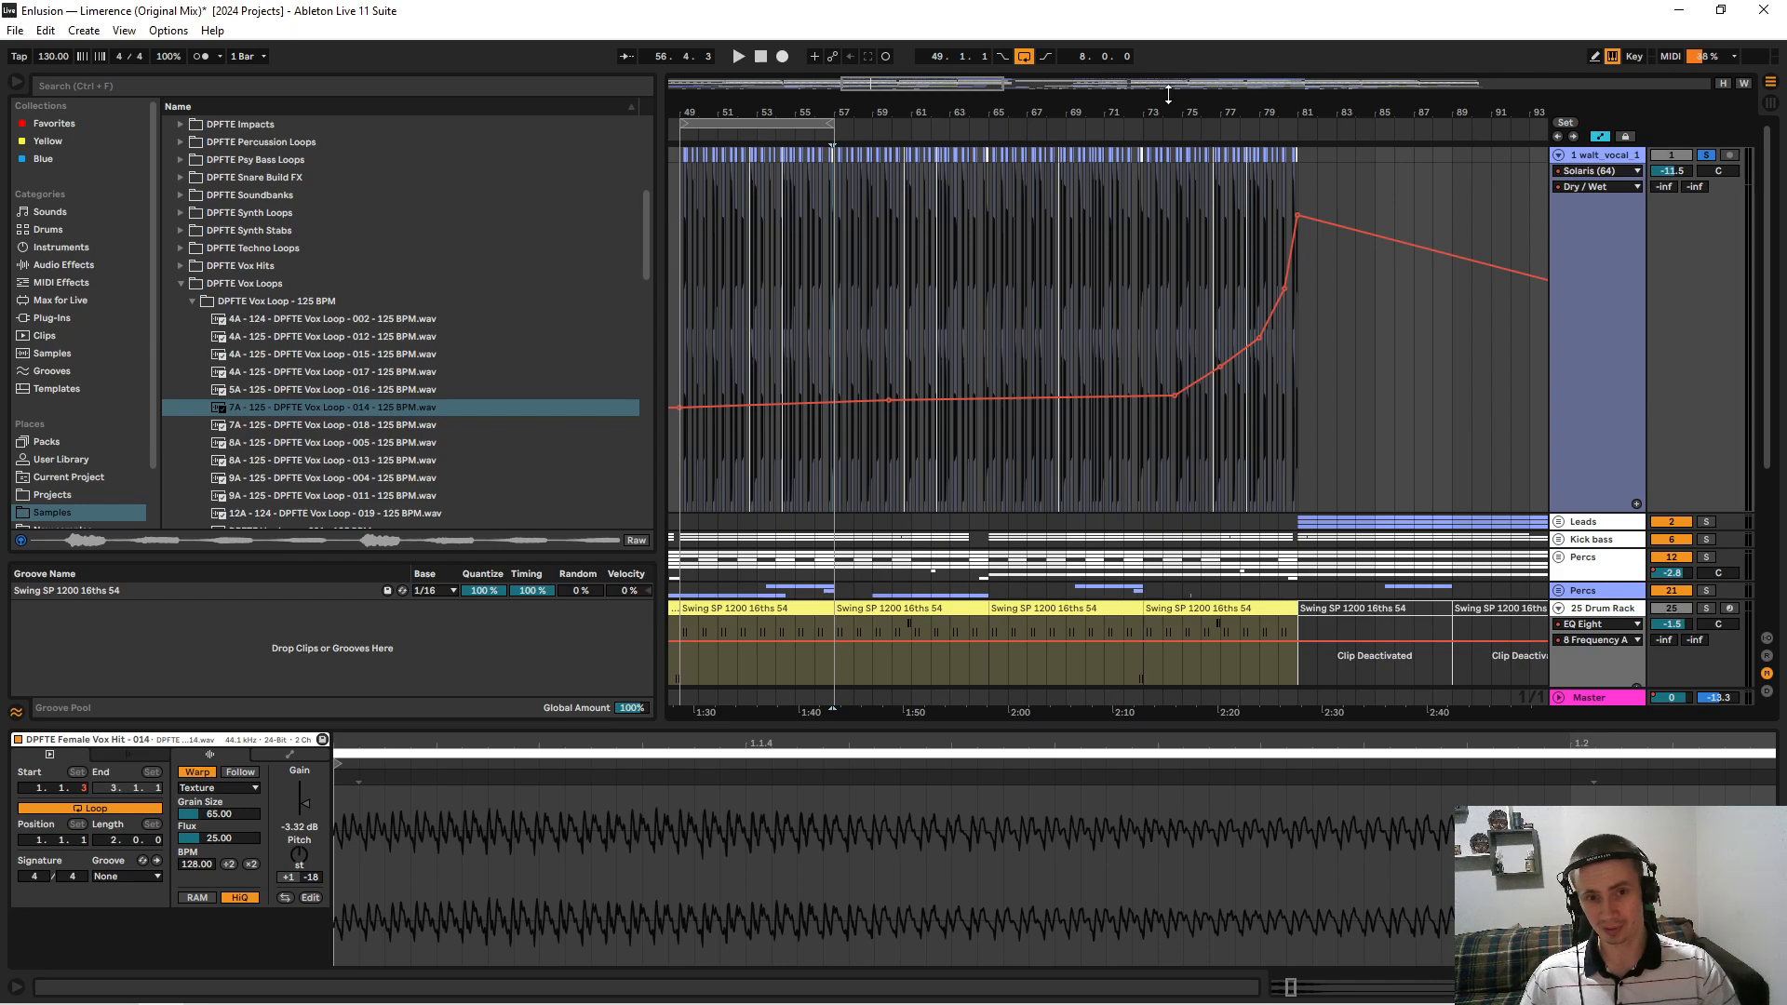
pyautogui.moveTo(1153, 108); pyautogui.dragTo(1233, 109)
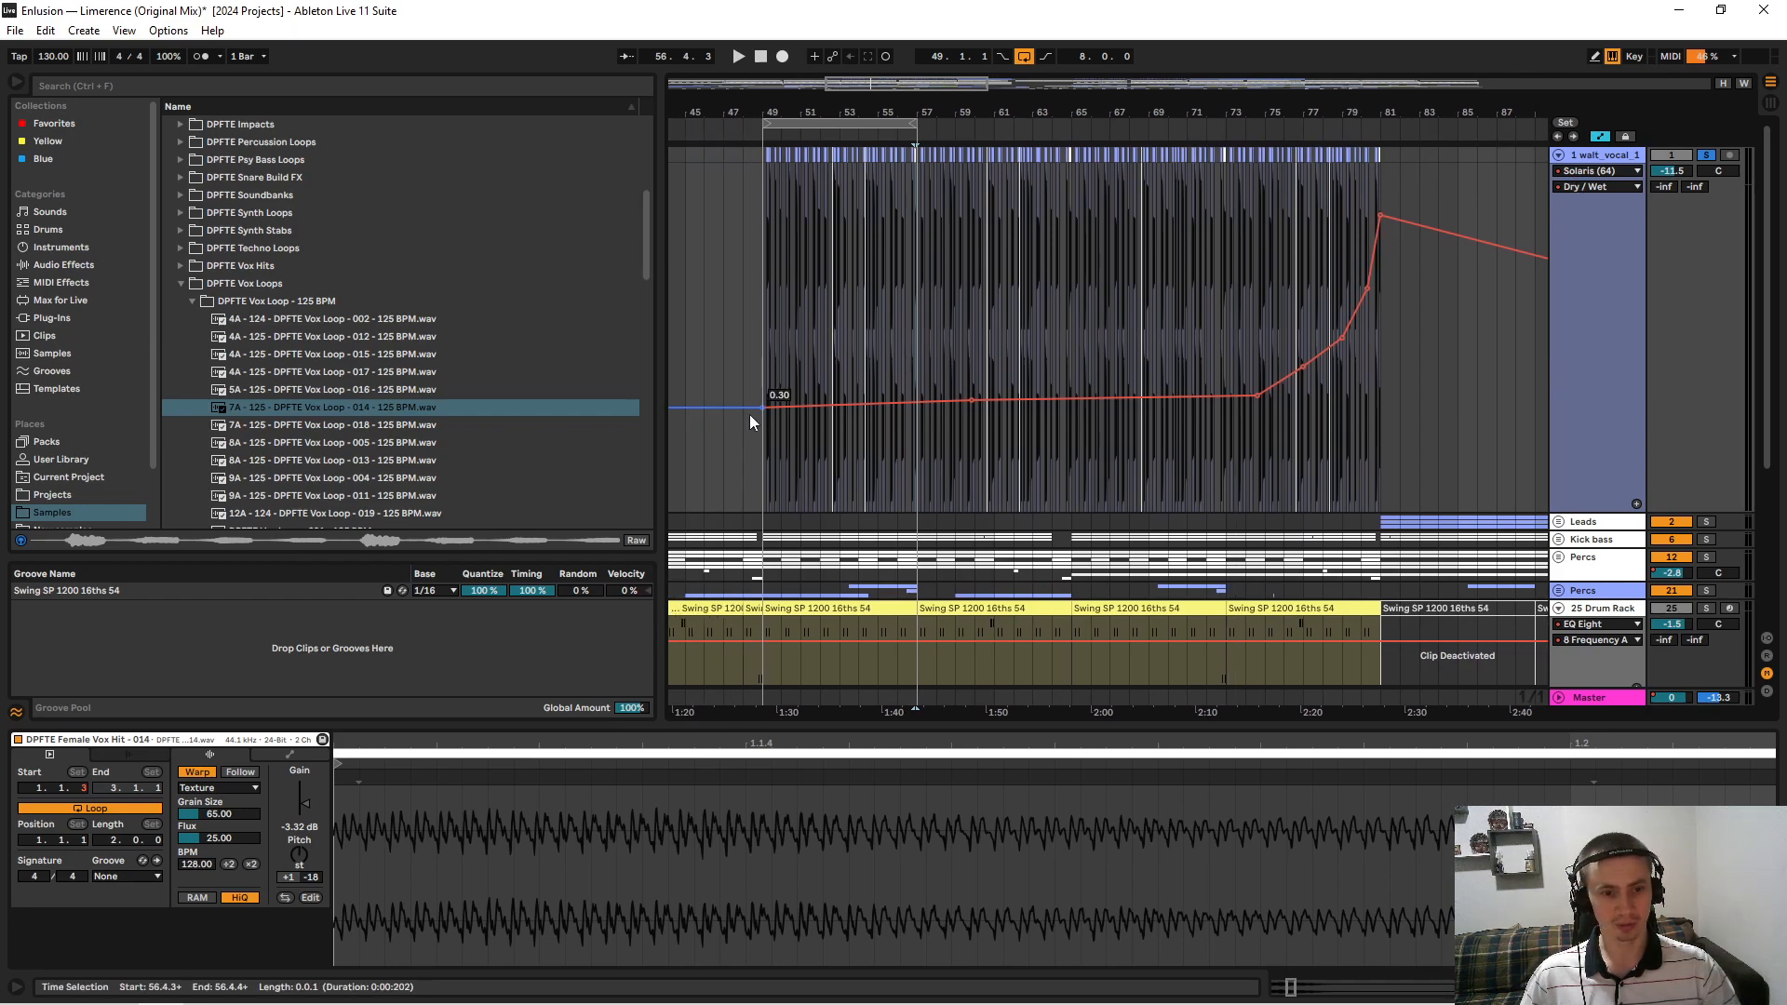
# Listen to the vocal from bar 78 to the break at bar 81 while following the Solaris Dry/Wet automation.
pyautogui.click(1330, 236)
pyautogui.press('space')
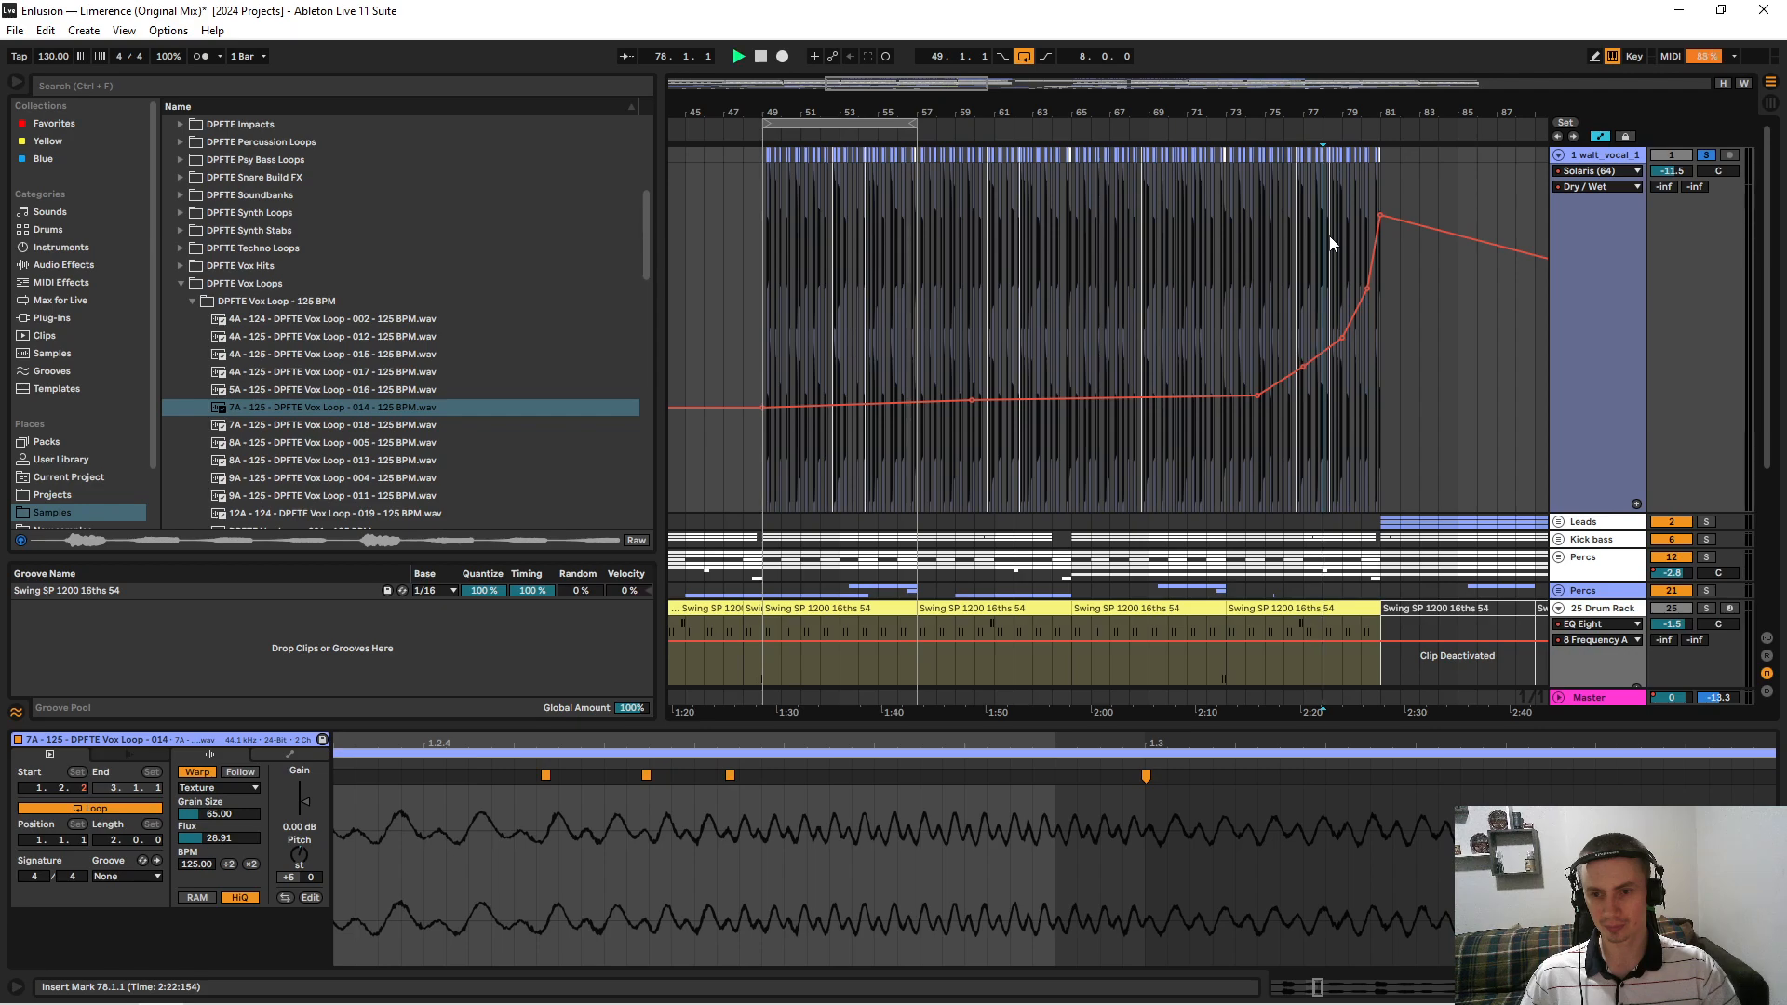
pyautogui.moveTo(1379, 107)
pyautogui.mouseDown()
pyautogui.moveTo(1377, 172)
pyautogui.moveTo(1056, 166)
pyautogui.mouseUp()
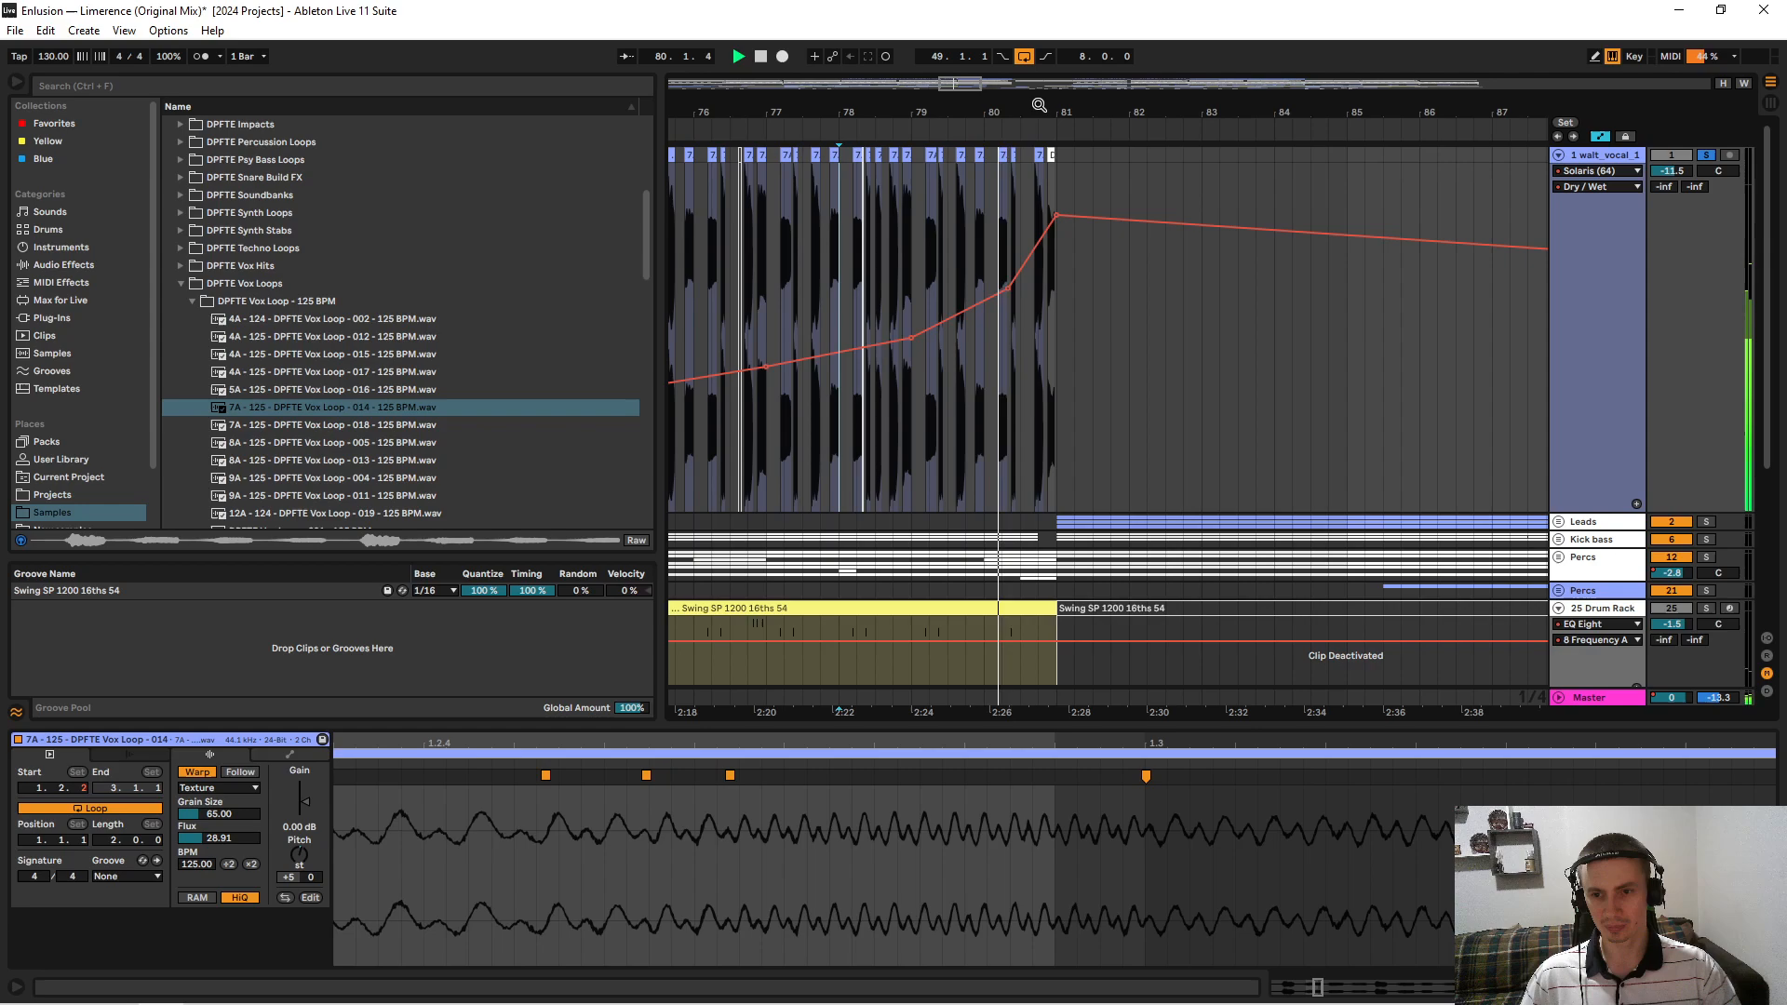
# Display the Kickstart automation lane on the vocal track and open the track's device chain.
pyautogui.click(1599, 171)
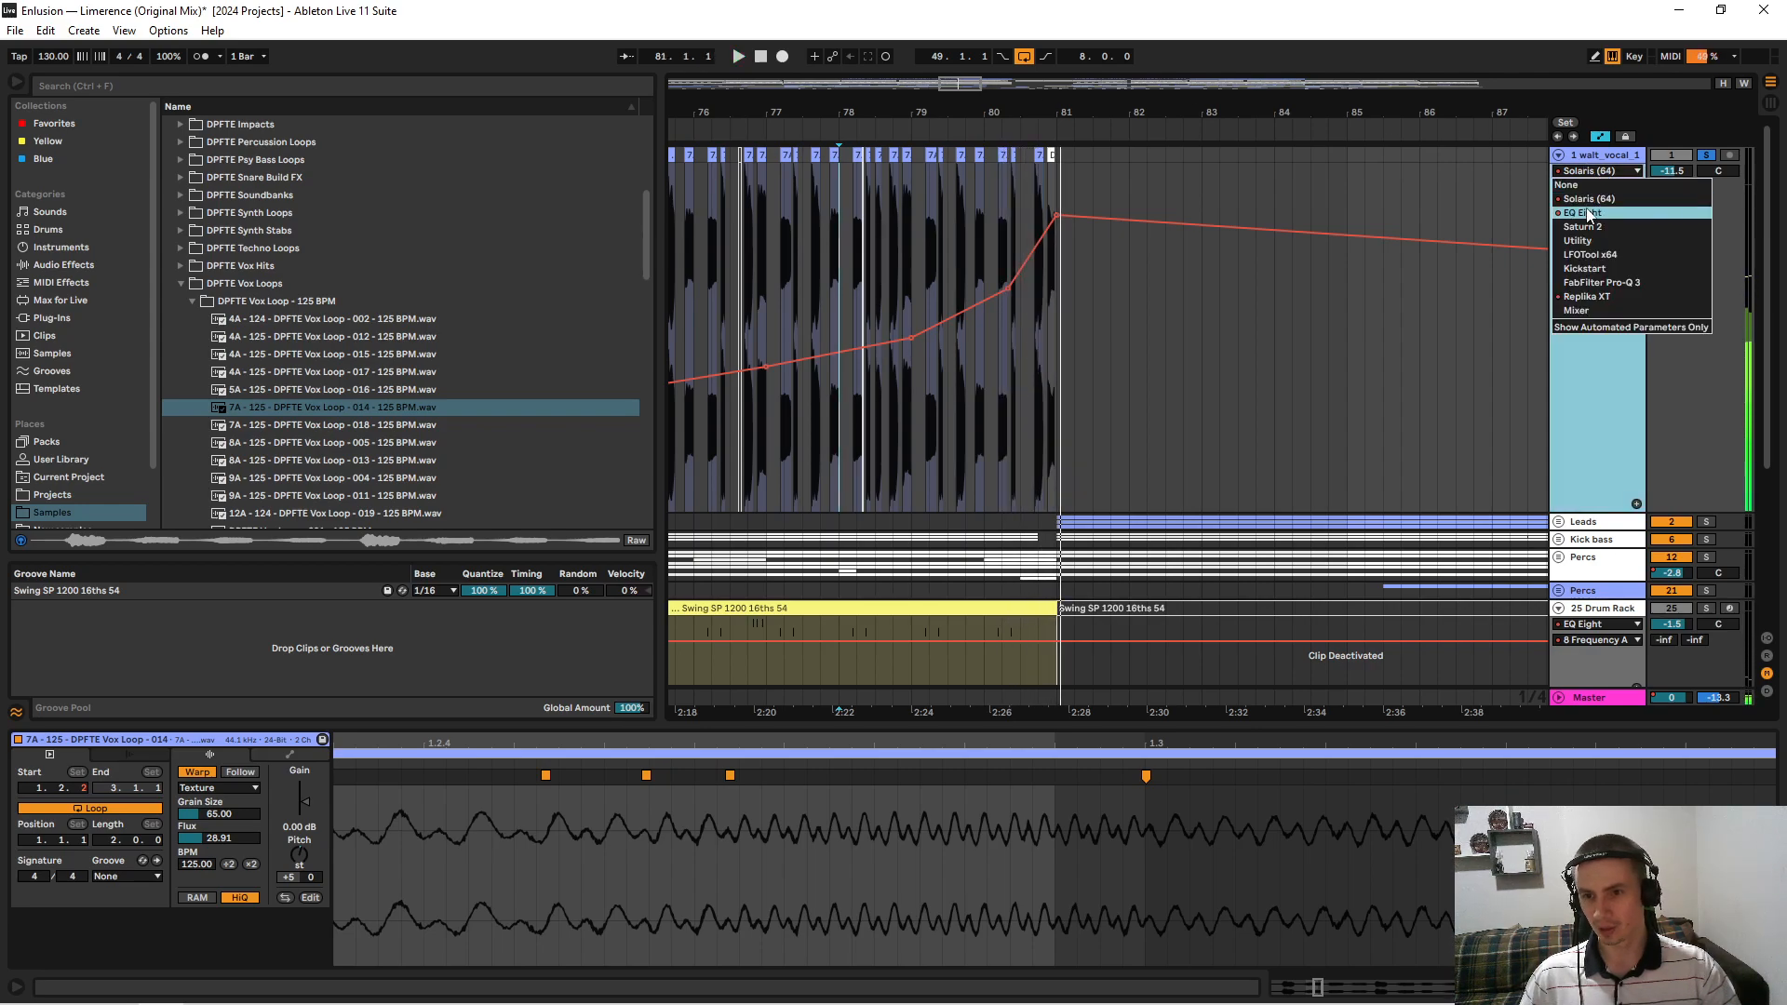
pyautogui.click(1590, 268)
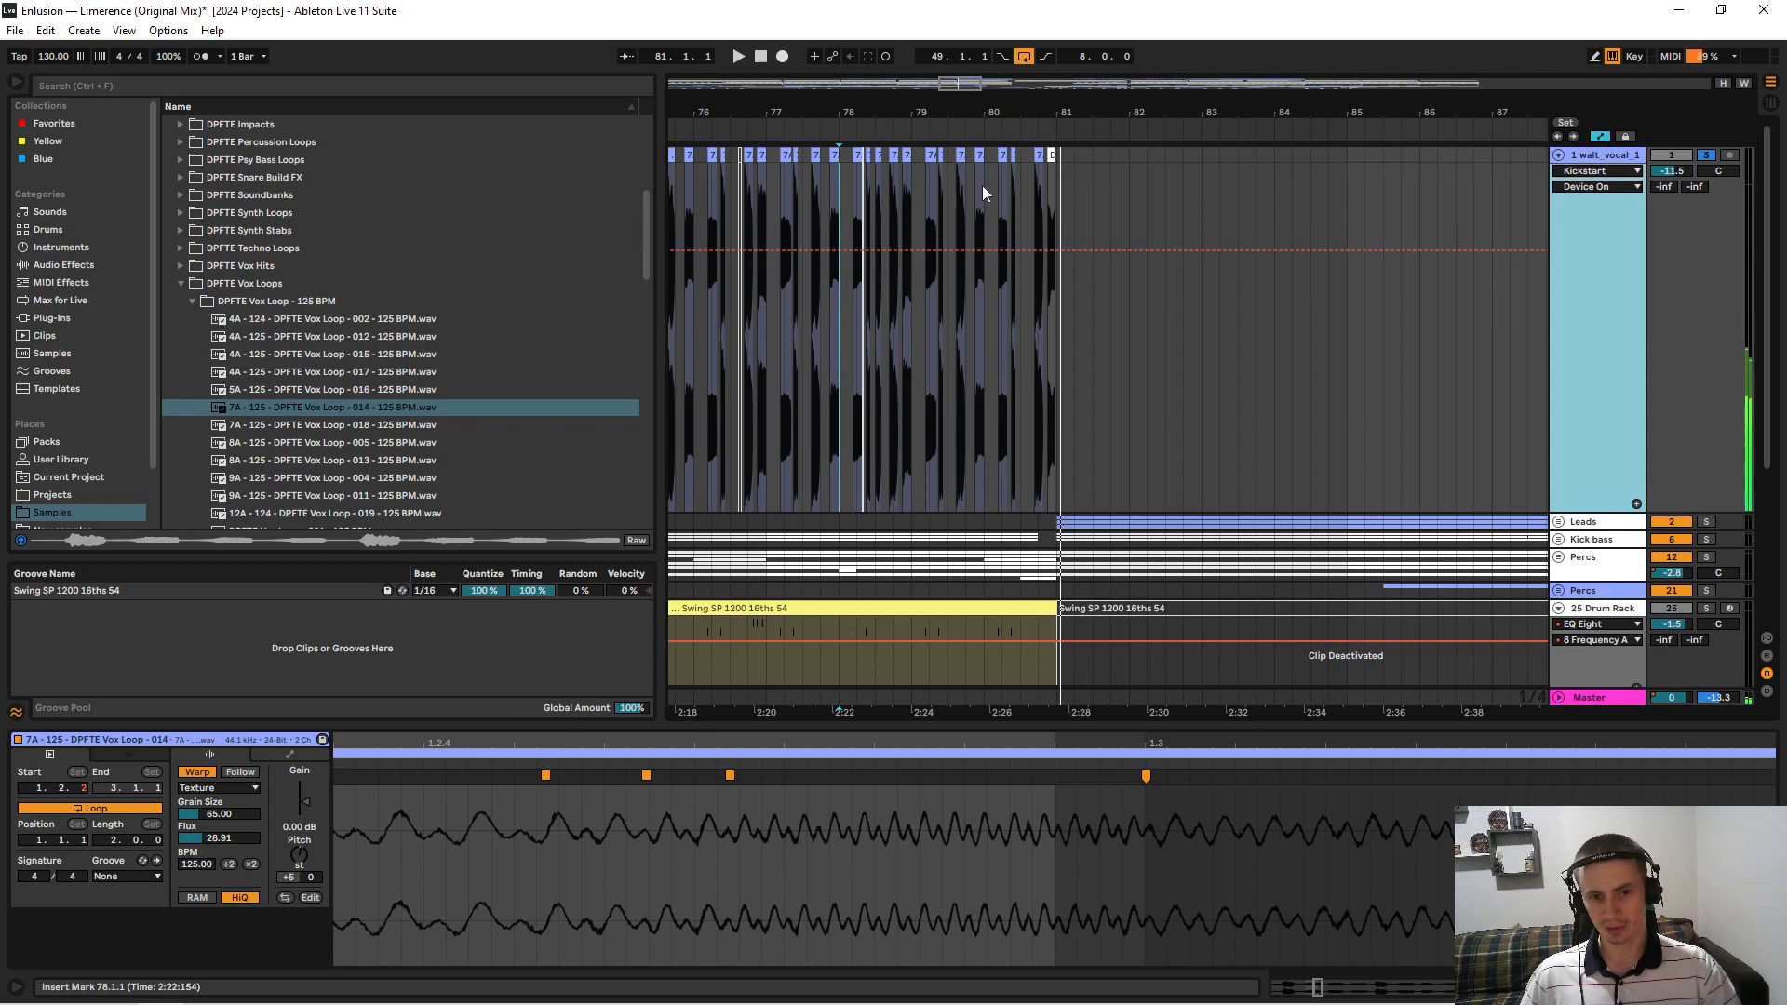
pyautogui.click(1584, 188)
pyautogui.click(1584, 155)
pyautogui.doubleClick(1584, 156)
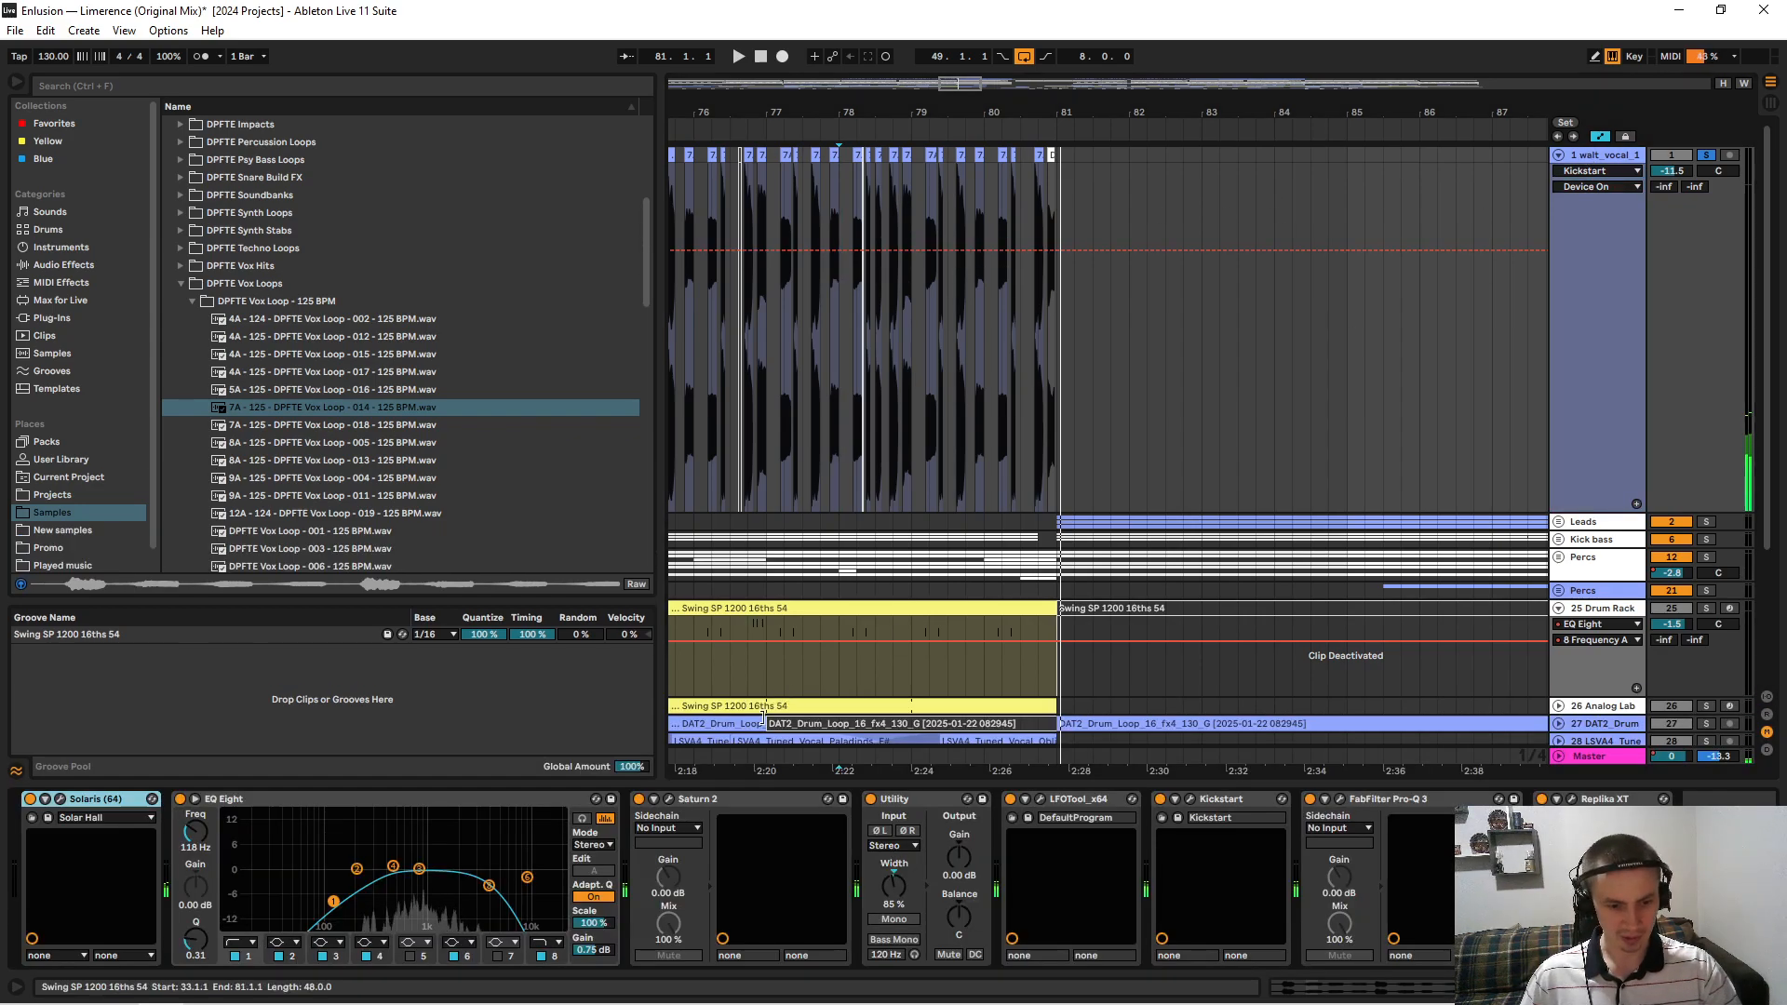
# Examine the Kickstart plug-in's curve and mix, and the stereo width setting of Utility on the vocal track.
pyautogui.click(1190, 801)
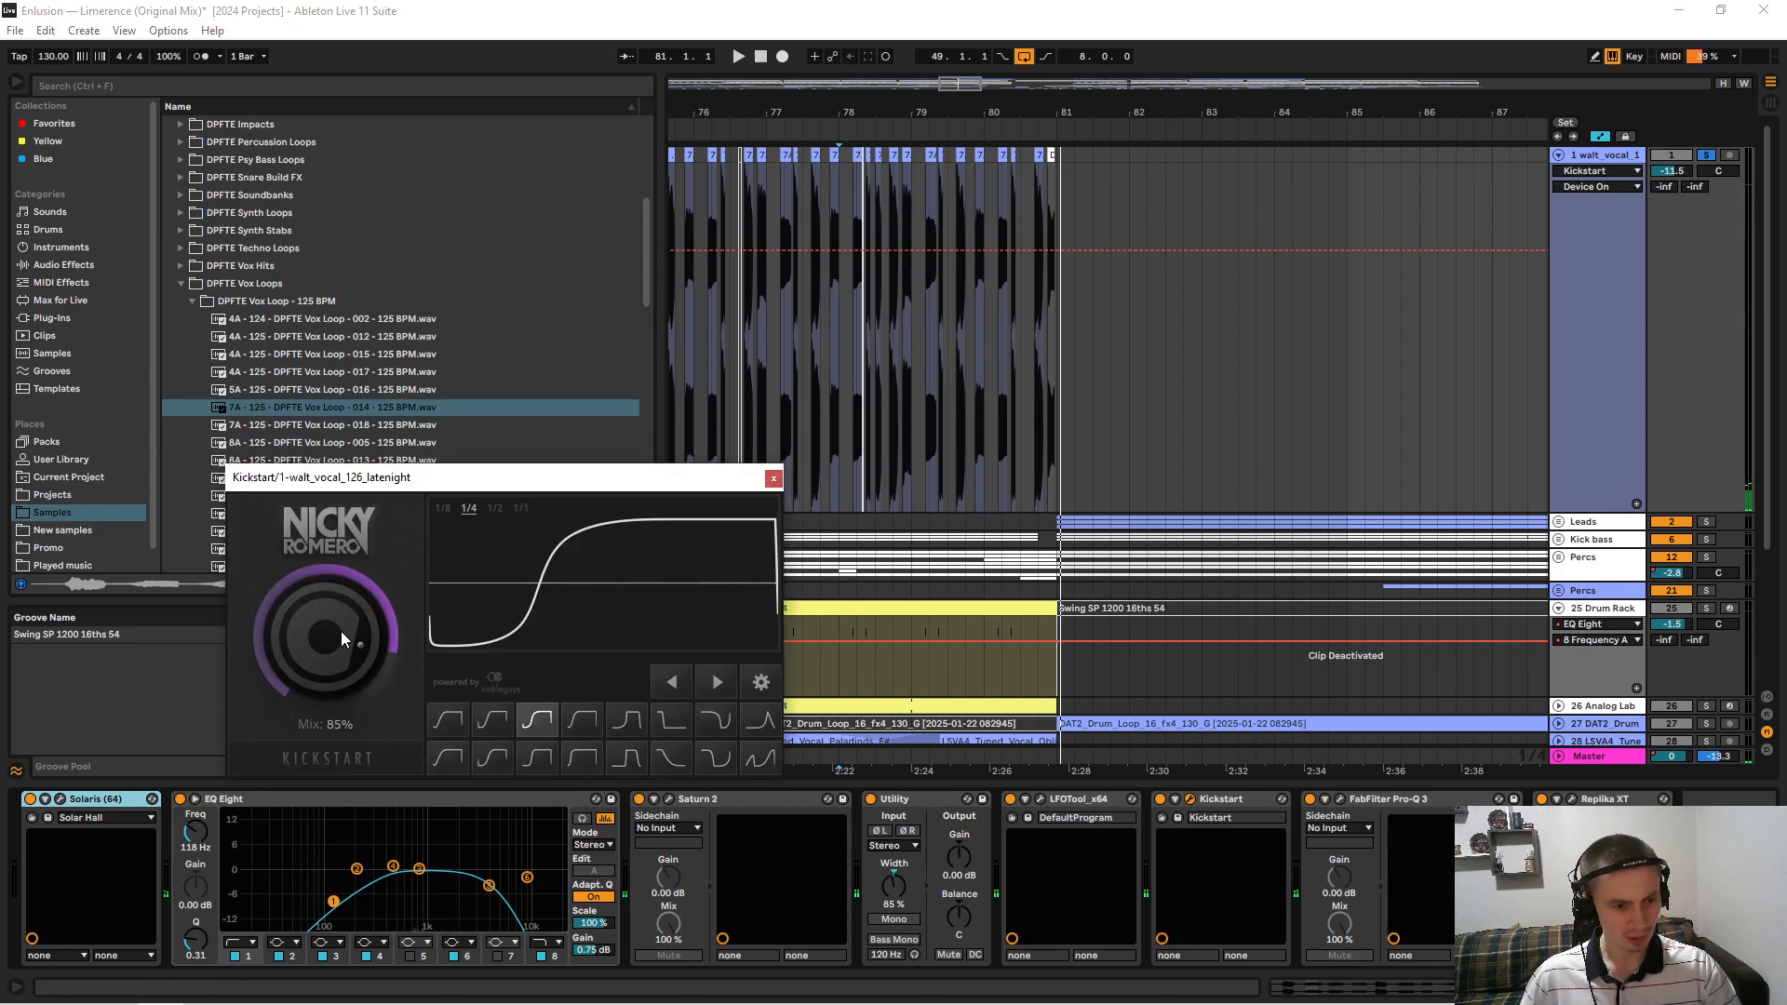
pyautogui.click(773, 477)
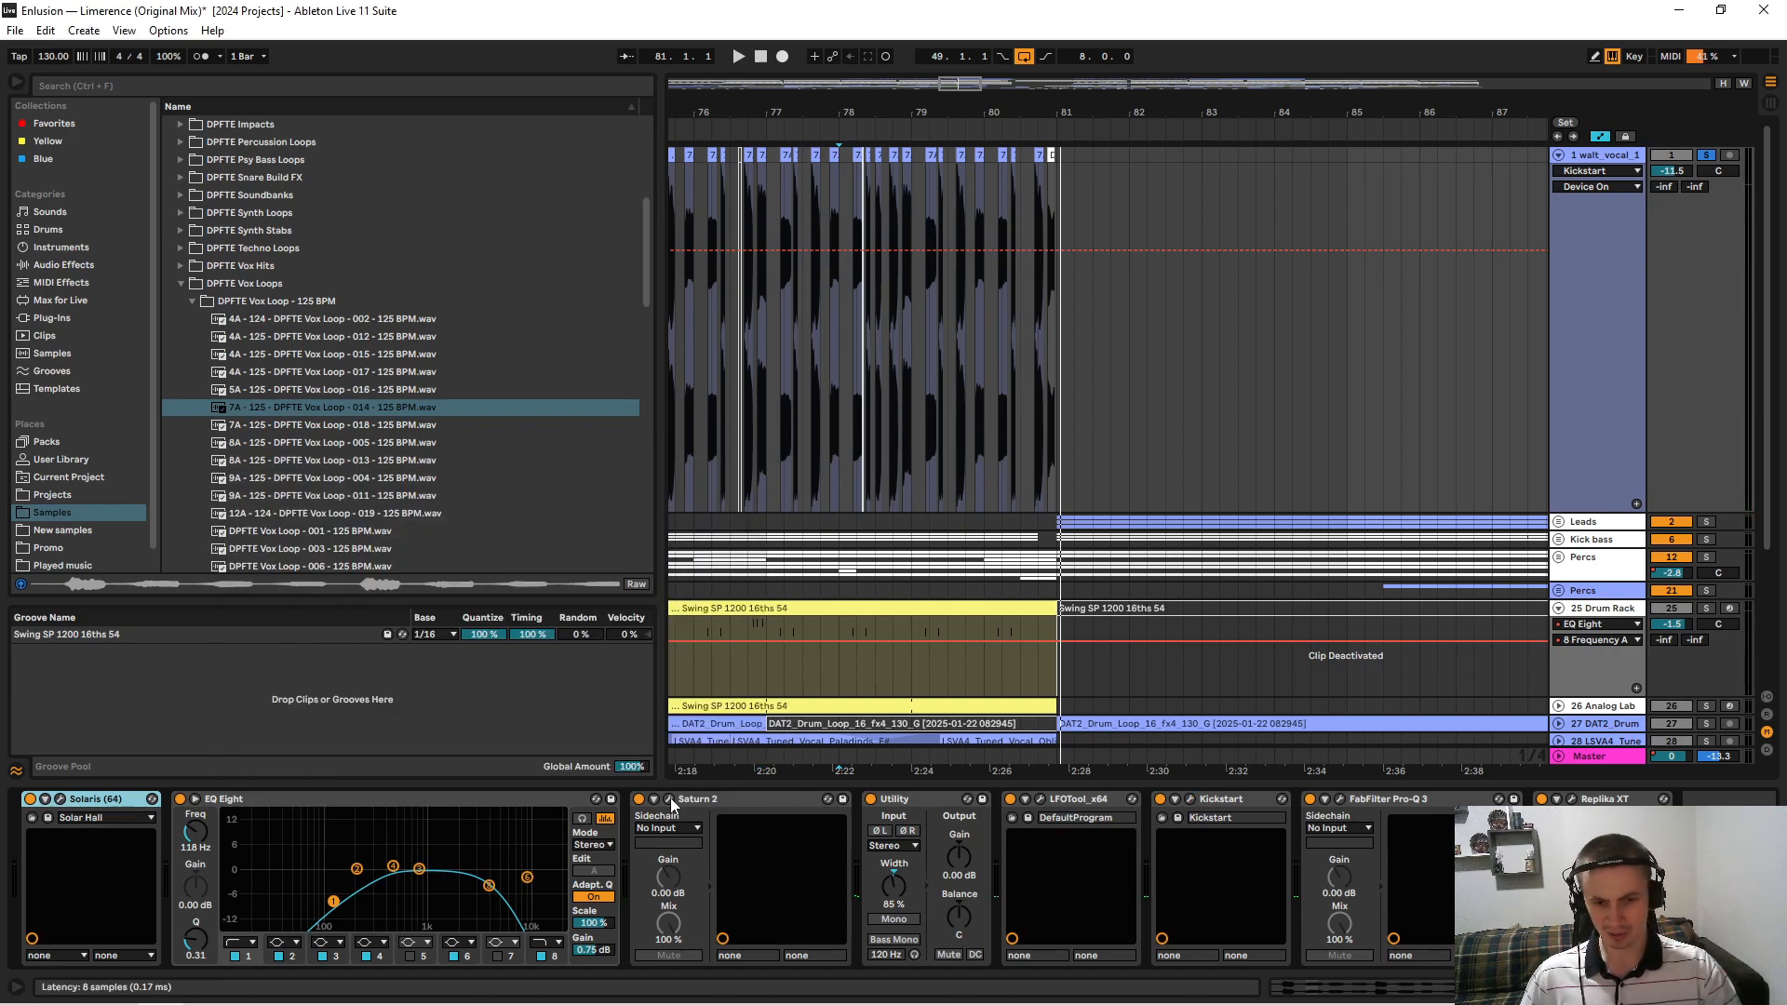
pyautogui.click(897, 802)
pyautogui.click(893, 882)
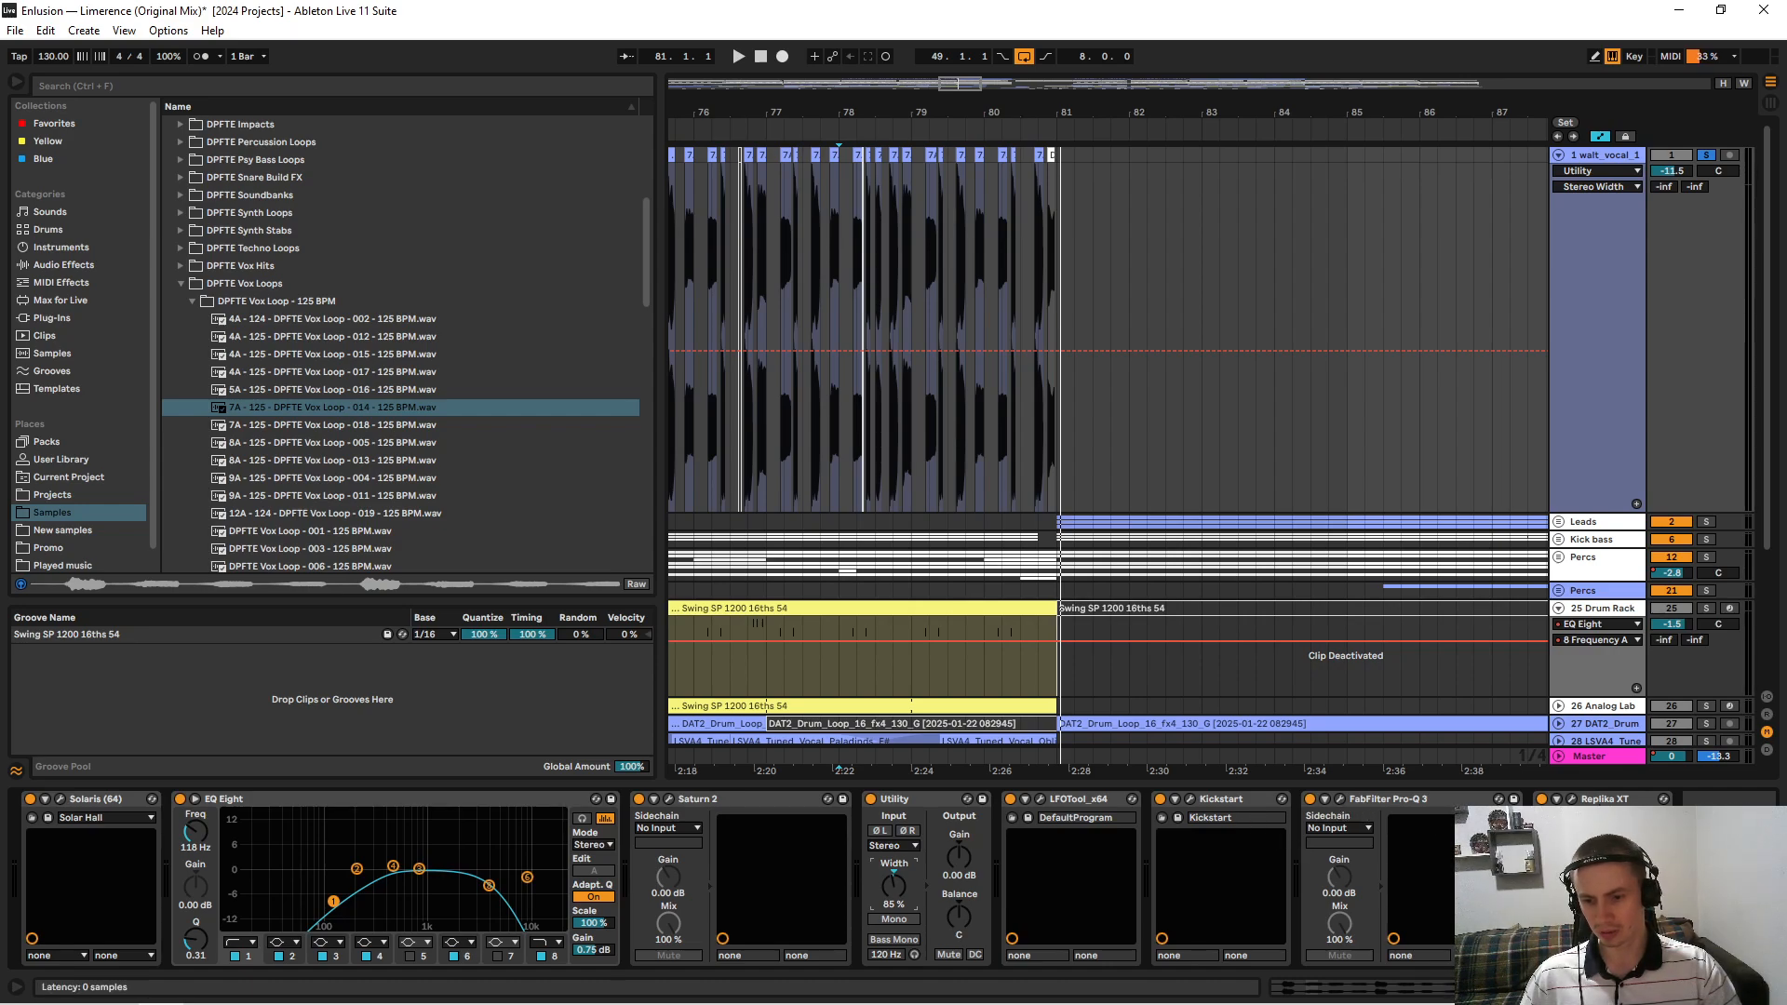
# Display the vocal track's Solaris Dry/Wet automation across the whole arrangement, followed by the Replika XT Mix automation.
pyautogui.moveTo(1076, 112); pyautogui.dragTo(1076, 33)
pyautogui.click(1585, 172)
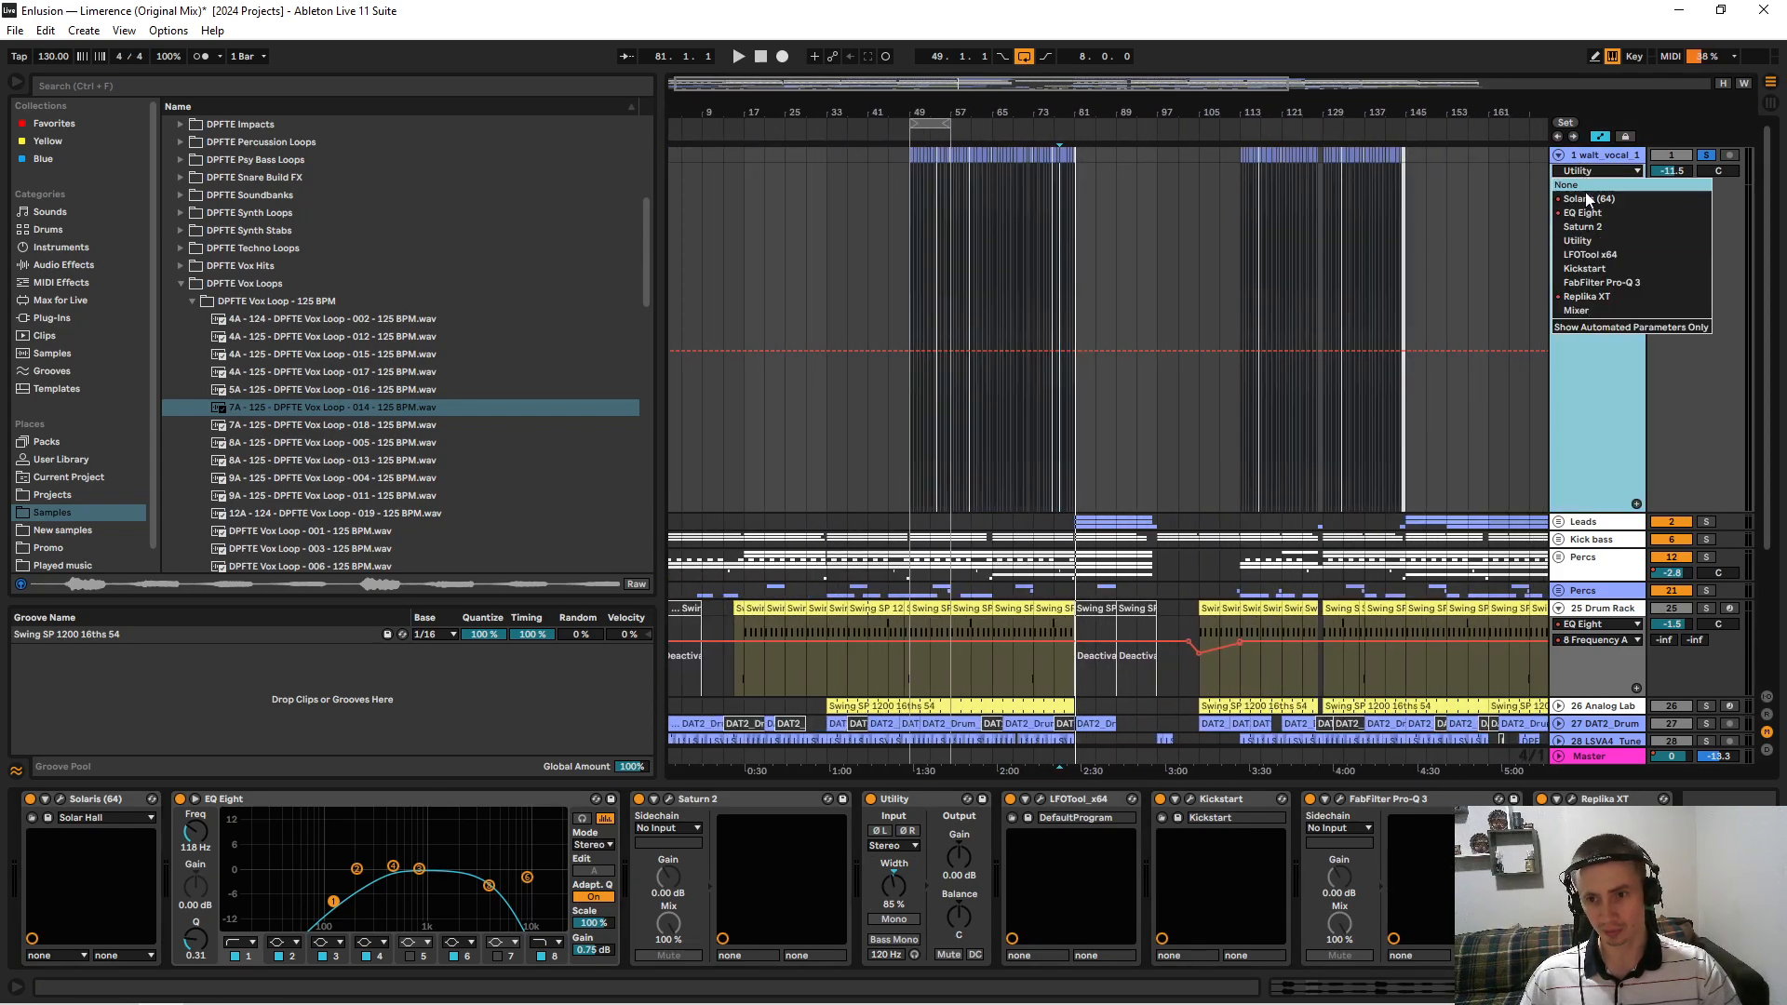
pyautogui.click(1589, 198)
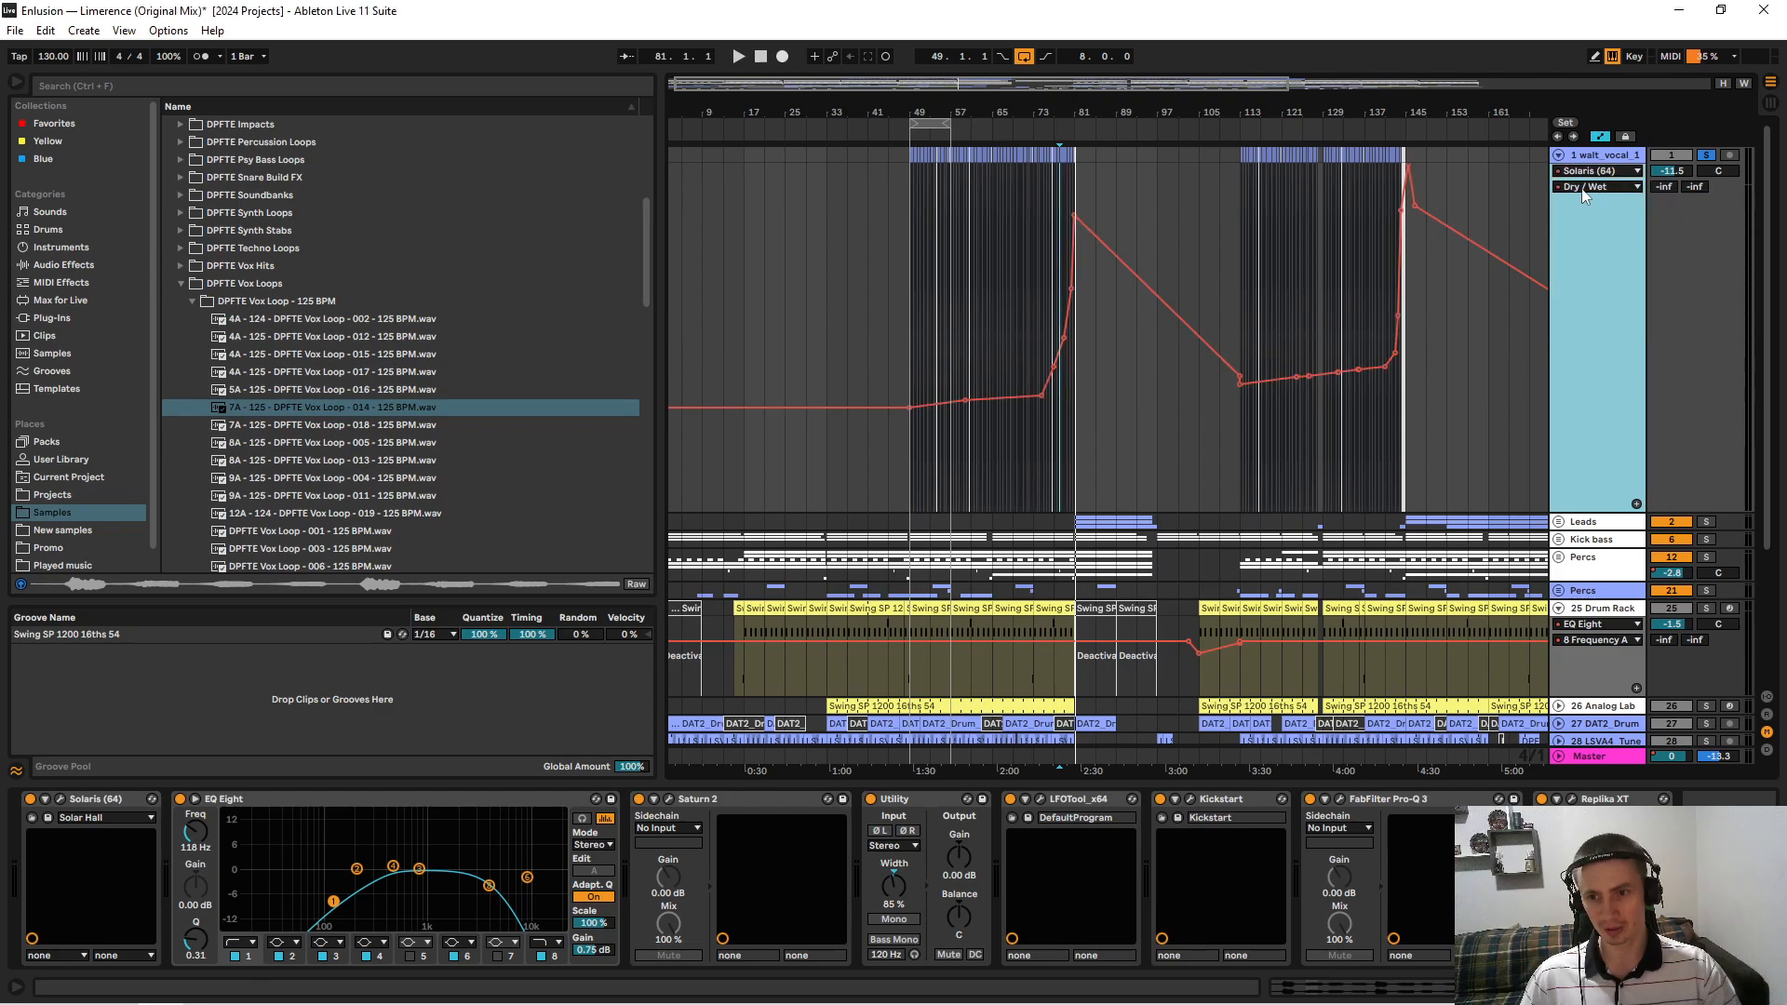
pyautogui.click(1588, 171)
pyautogui.click(1587, 296)
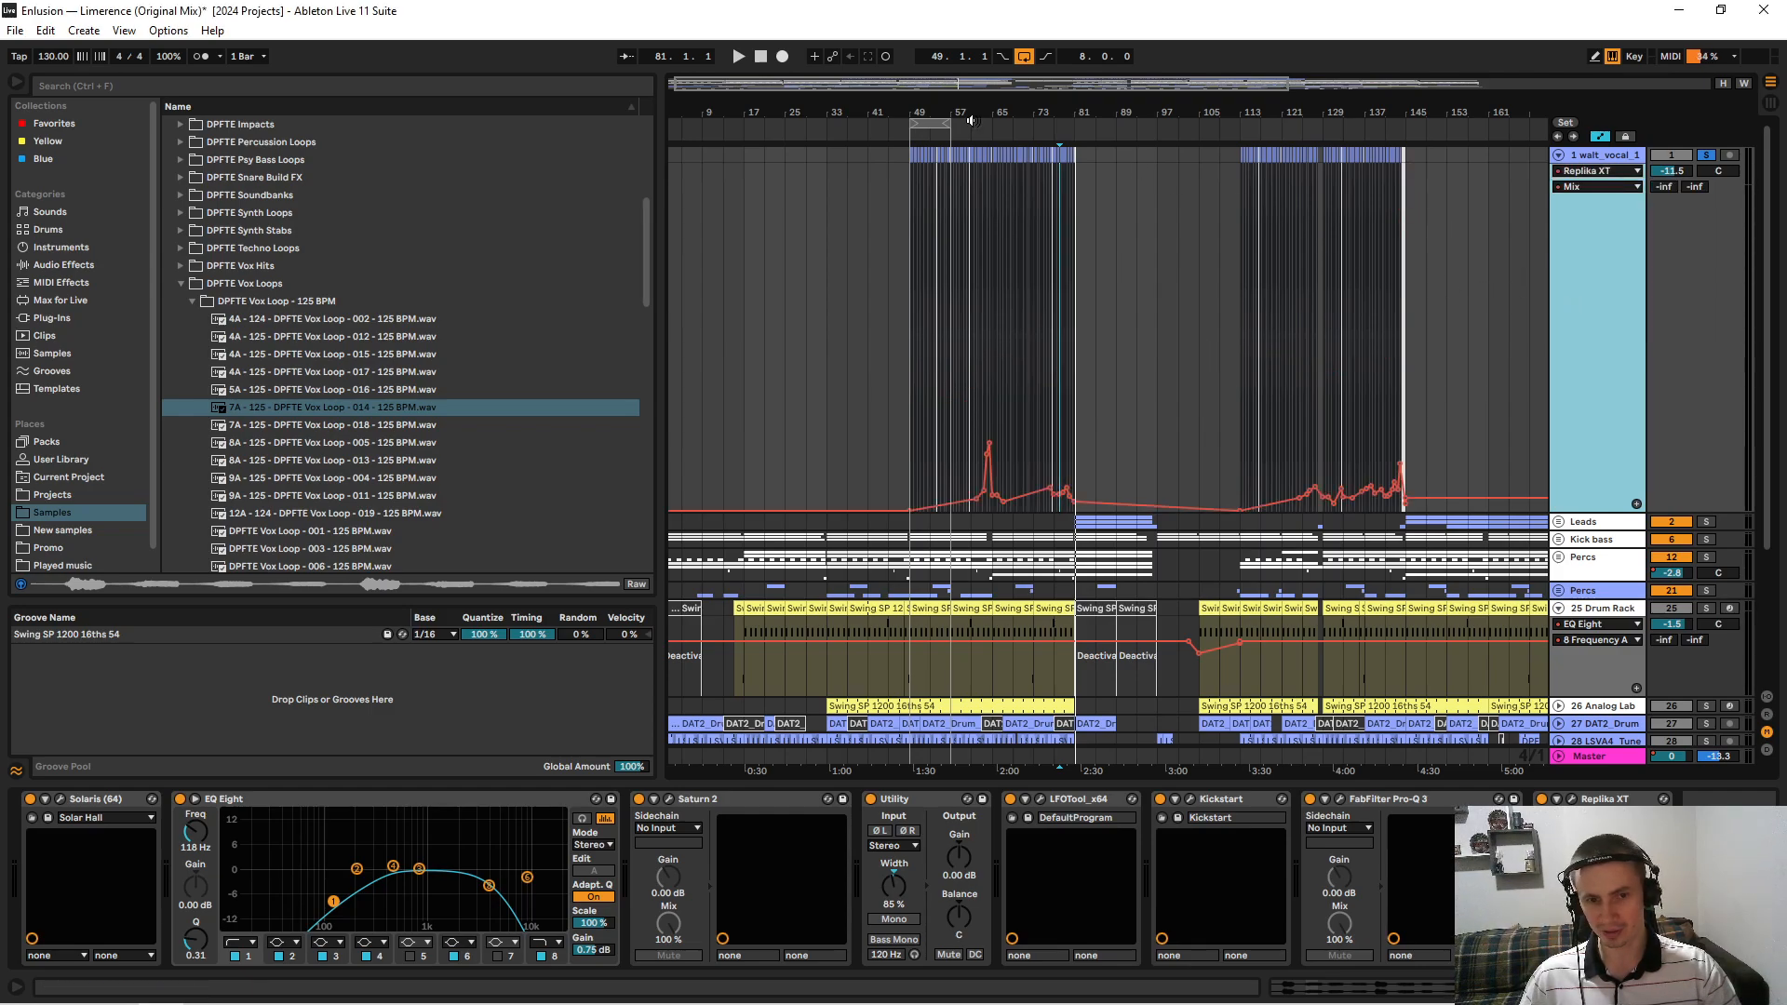
# Listen to the Replika XT Mix peak from 63.3.1 and move the breakpoint at bar 66 half a bar later to 0.06.
pyautogui.moveTo(970, 112); pyautogui.dragTo(970, 177)
pyautogui.click(1041, 350)
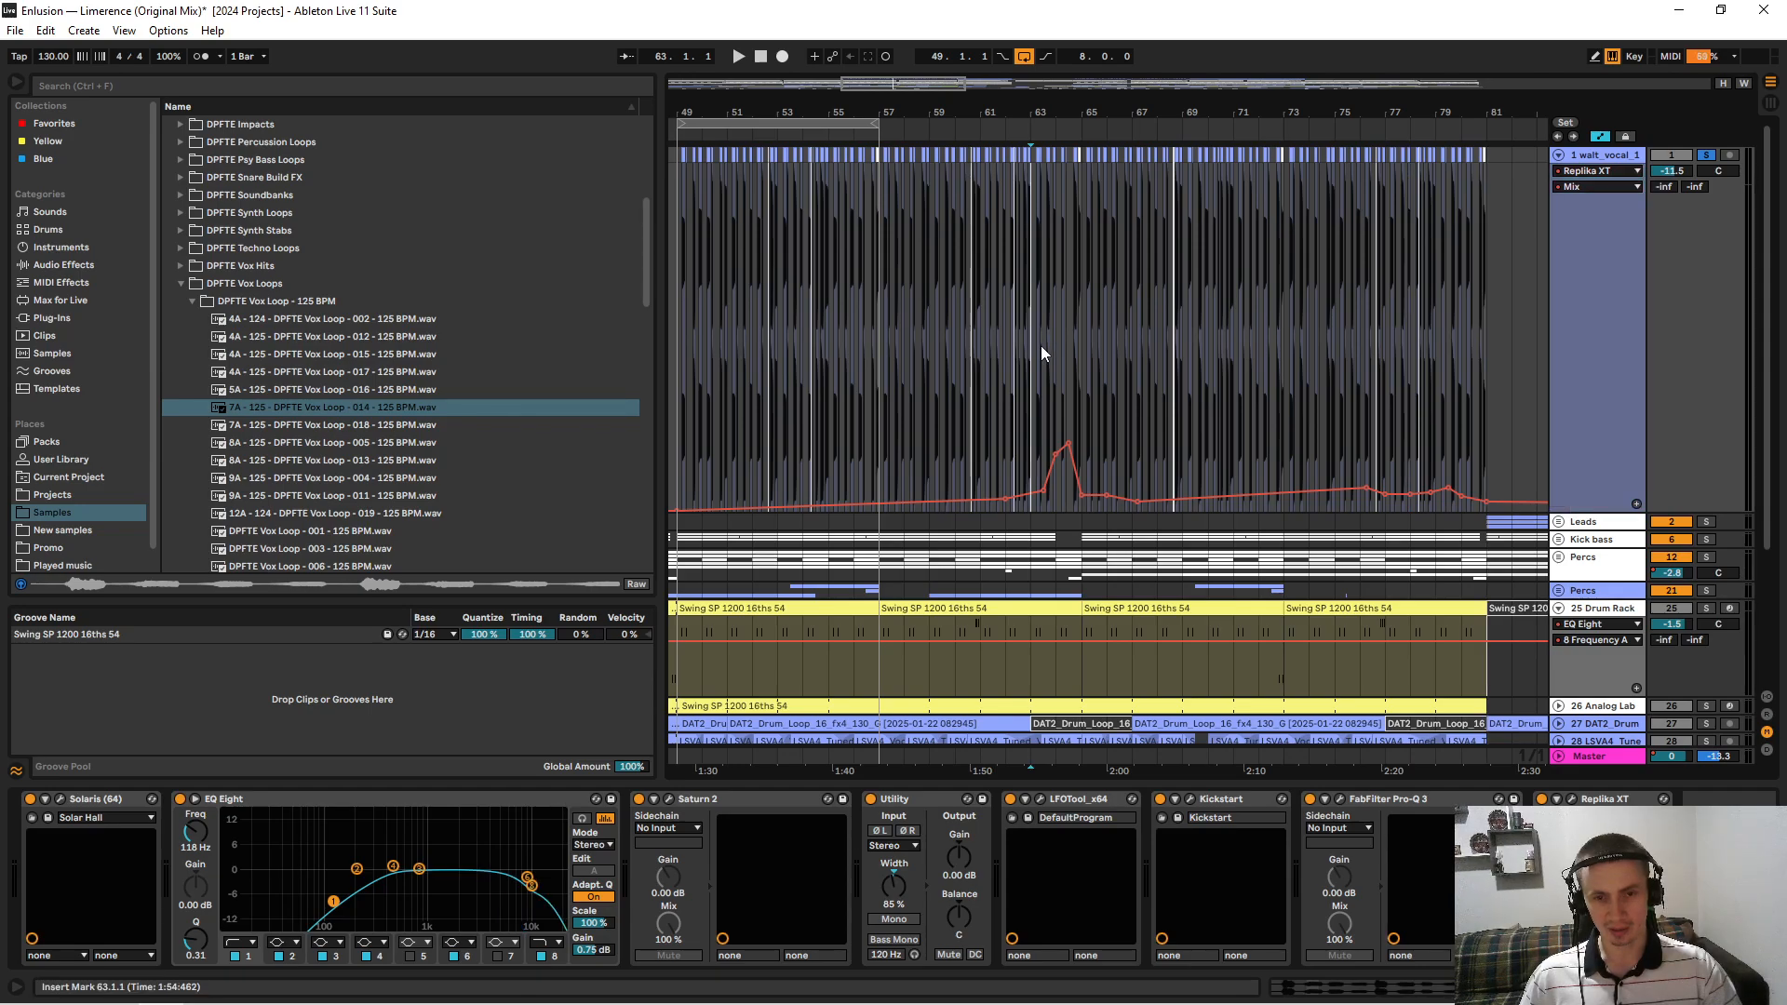
pyautogui.moveTo(1069, 113); pyautogui.dragTo(1063, 190)
pyautogui.click(1012, 234)
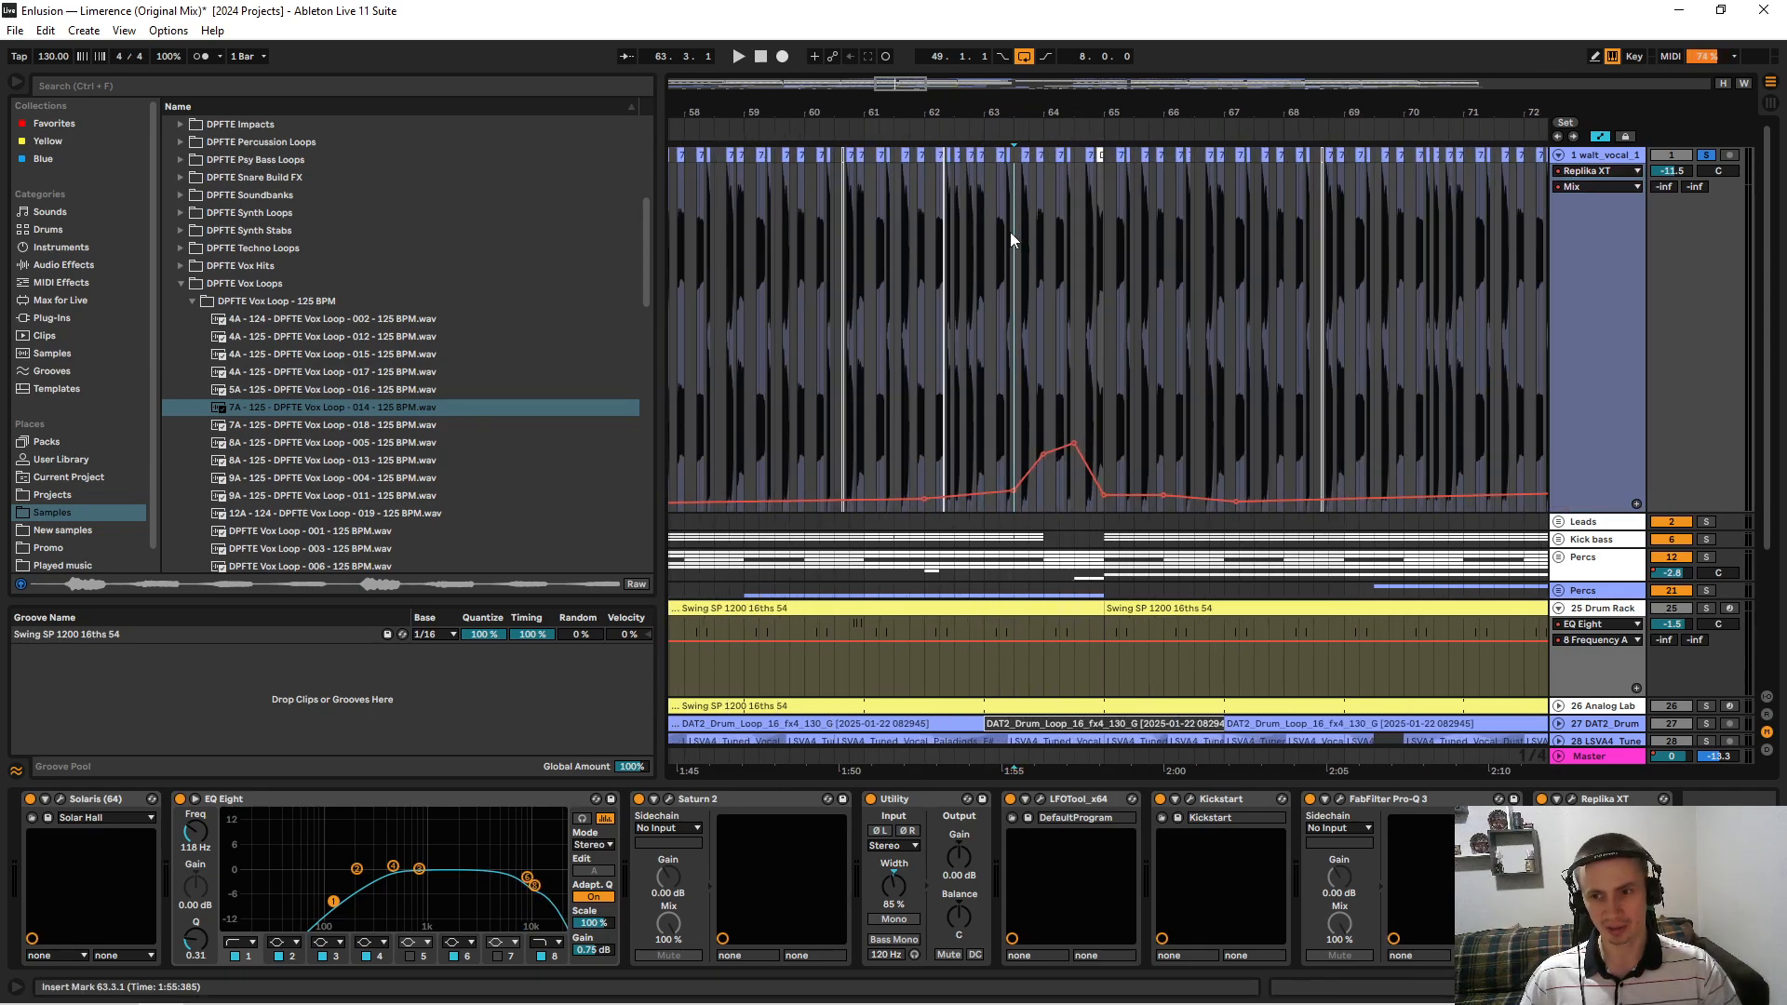
pyautogui.press('space')
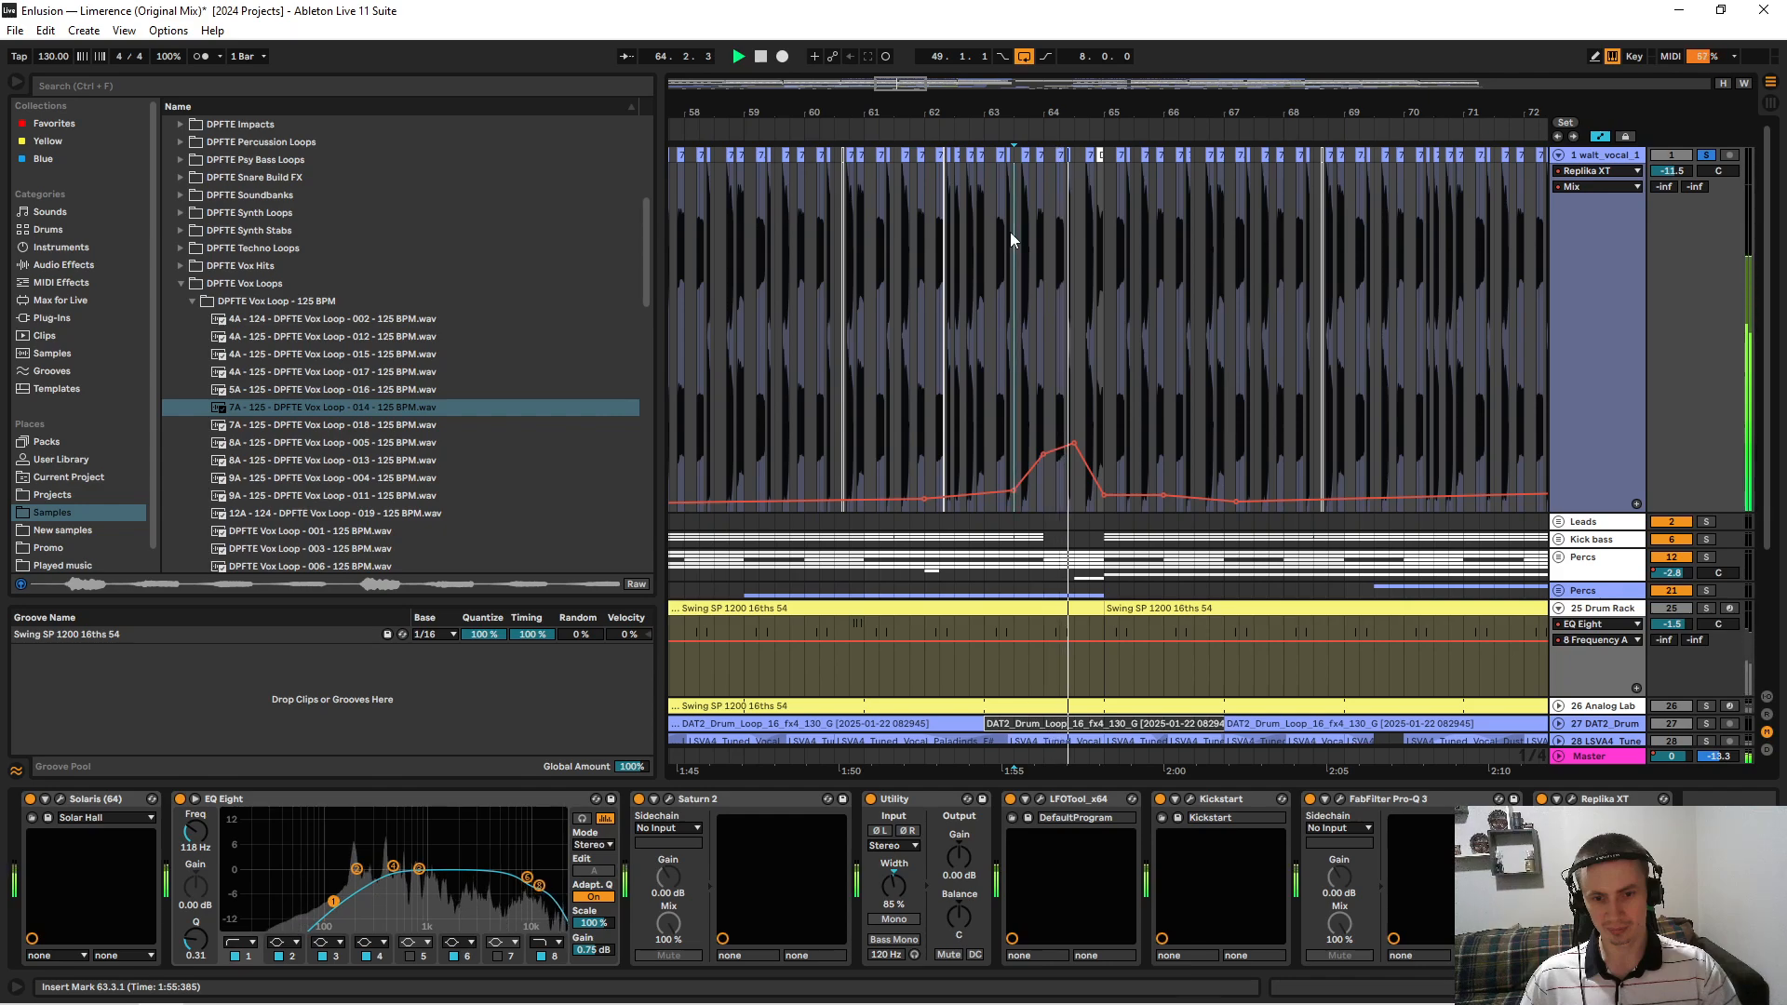
pyautogui.moveTo(1164, 494)
pyautogui.mouseDown()
pyautogui.moveTo(1169, 403)
pyautogui.moveTo(1210, 382)
pyautogui.moveTo(1191, 370)
pyautogui.moveTo(1193, 491)
pyautogui.mouseUp()
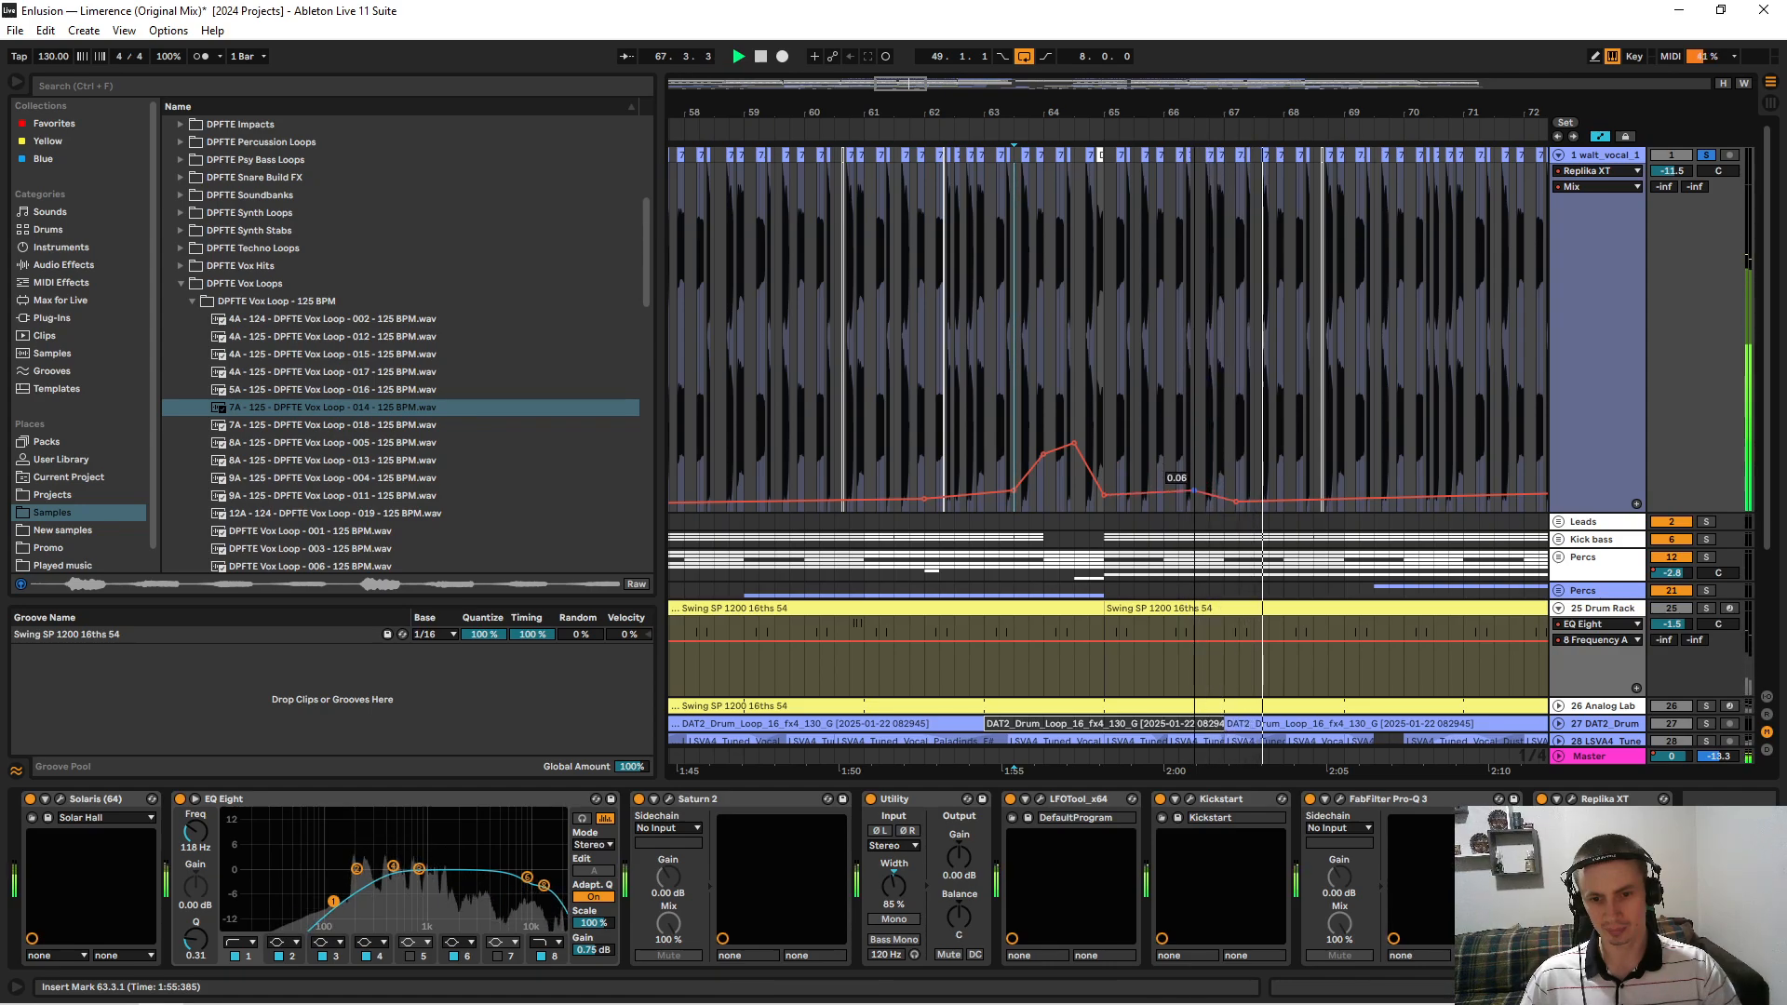
pyautogui.press('space')
# Listen to the vocal loop from bar 49 with the Replika XT Mix automation shown.
pyautogui.moveTo(1160, 117); pyautogui.dragTo(1052, 133)
pyautogui.moveTo(891, 104)
pyautogui.mouseDown()
pyautogui.moveTo(983, 99)
pyautogui.moveTo(939, 135)
pyautogui.moveTo(877, 114)
pyautogui.mouseUp()
pyautogui.click(845, 217)
pyautogui.press('space')
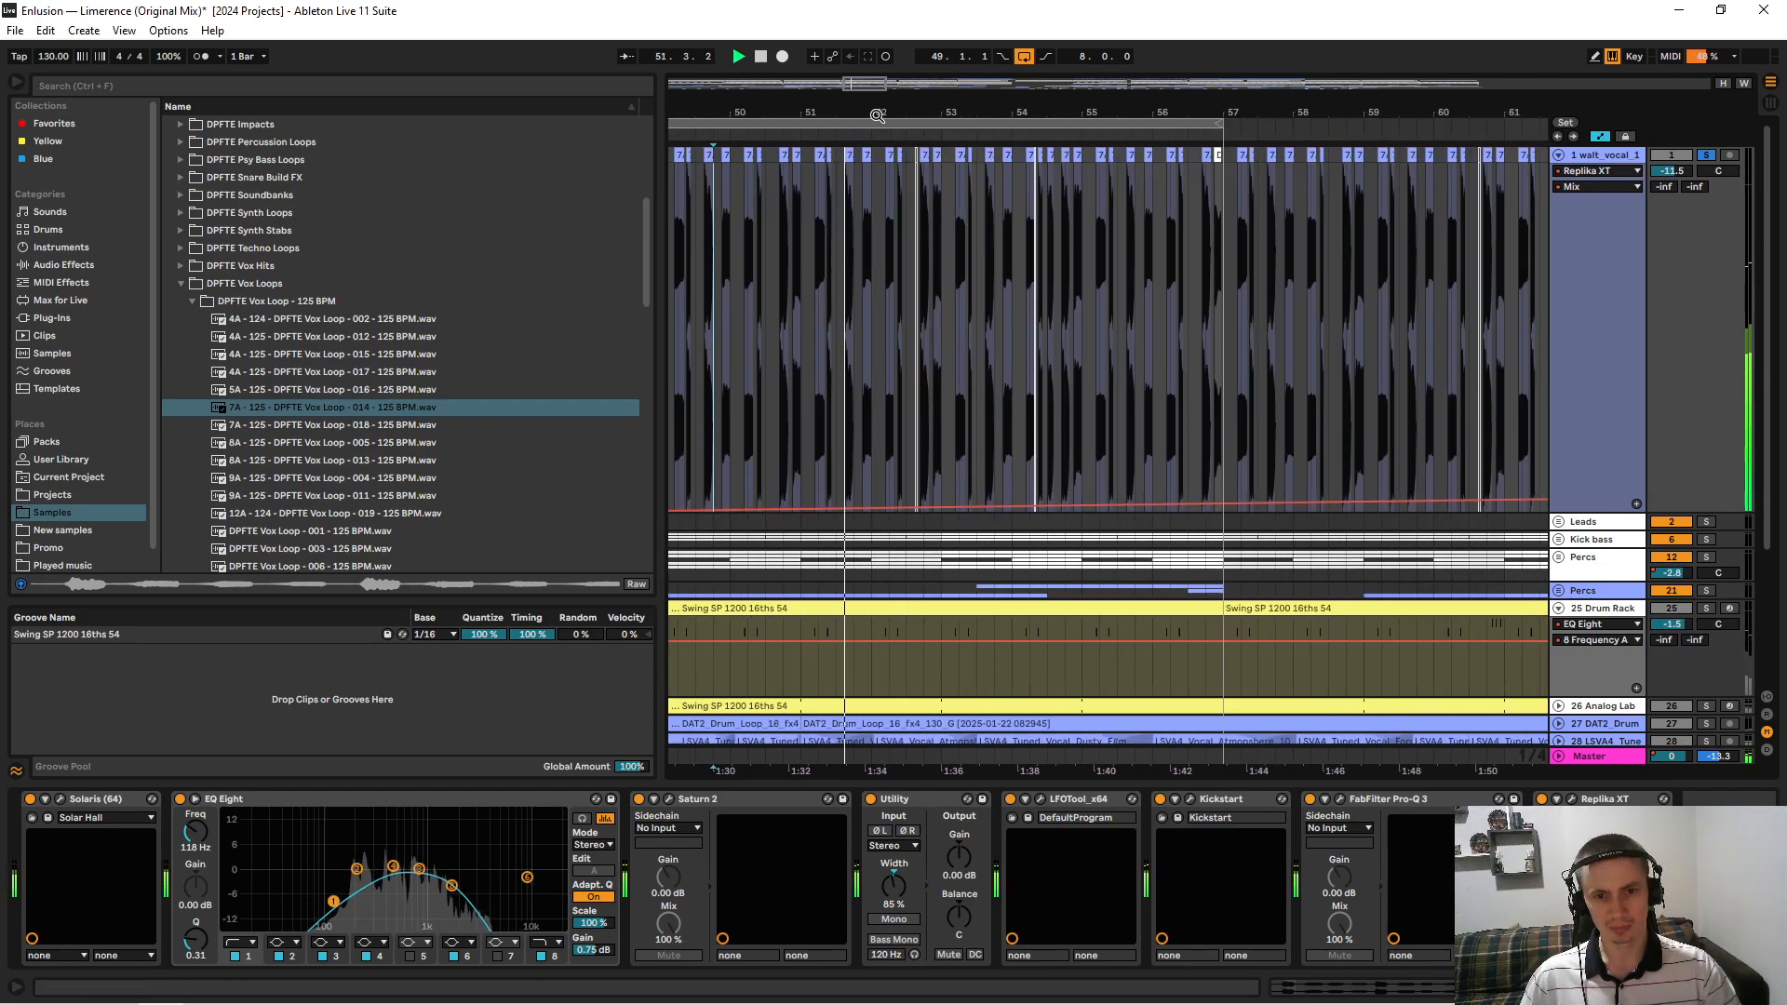
# Examine the vocal clips at 54.2.3 and 54.3, enlarging the 54.2.3 clip's waveform around its start point.
pyautogui.moveTo(950, 109)
pyautogui.mouseDown()
pyautogui.moveTo(879, 111)
pyautogui.moveTo(985, 131)
pyautogui.moveTo(985, 160)
pyautogui.moveTo(960, 135)
pyautogui.mouseUp()
pyautogui.click(966, 152)
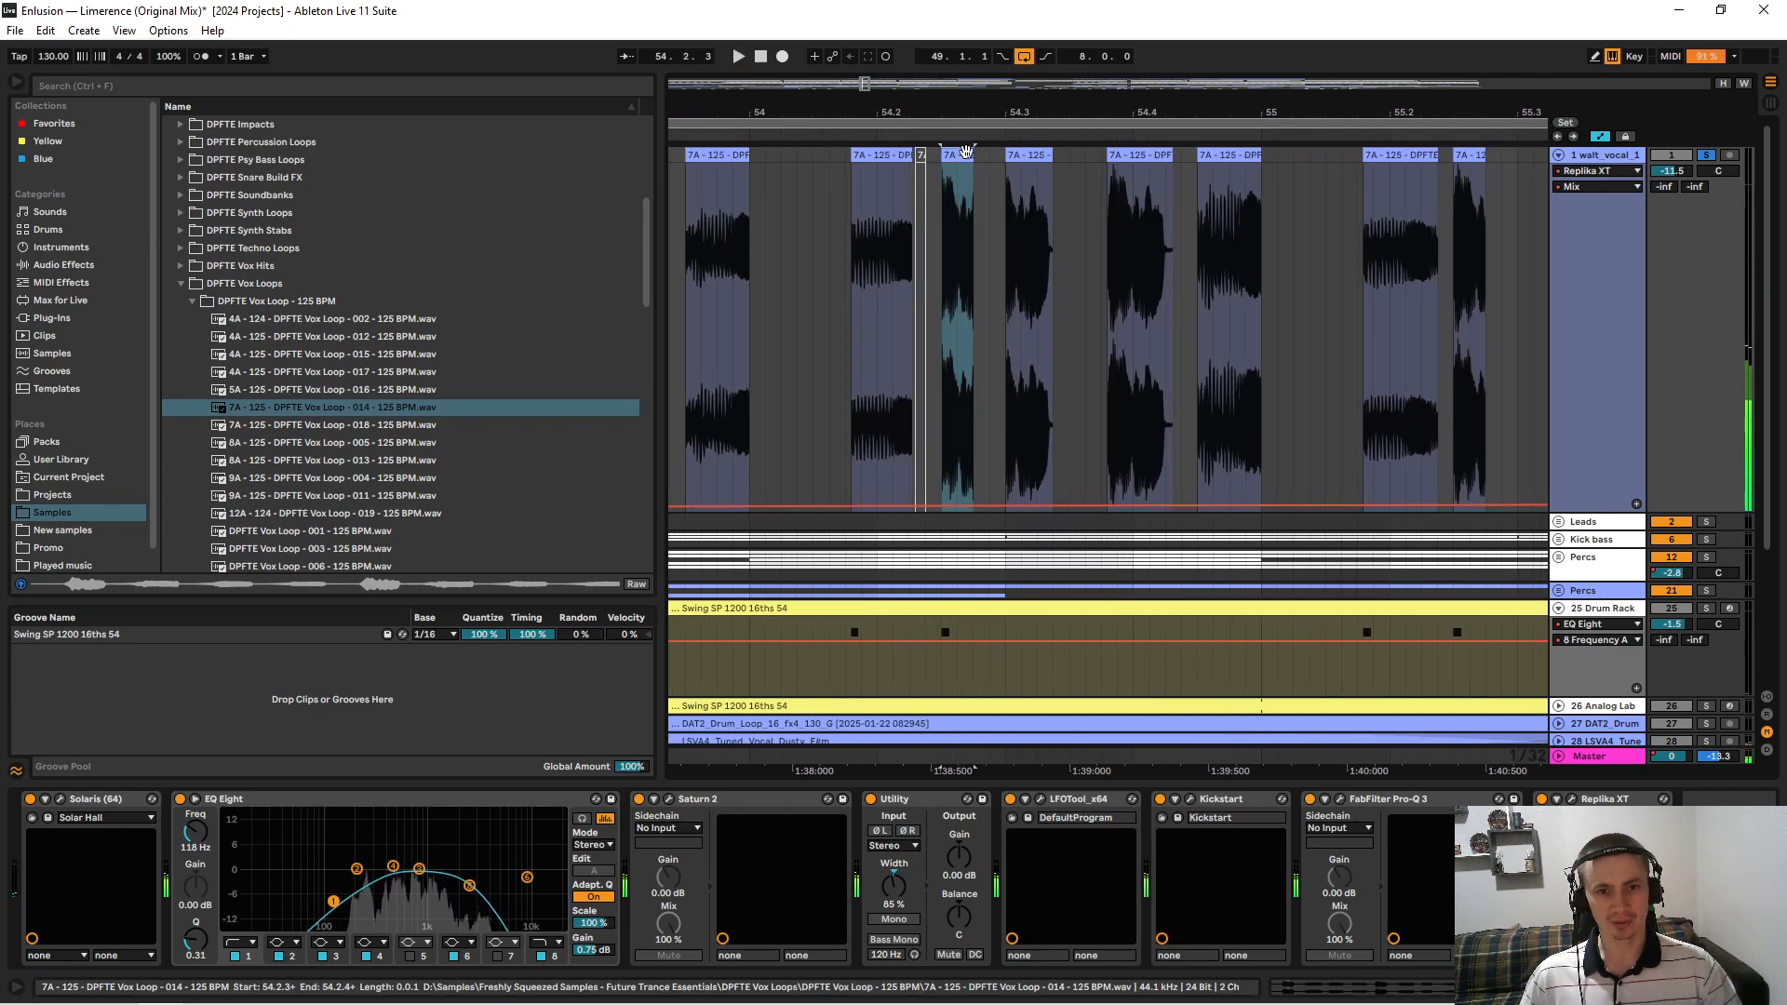
pyautogui.doubleClick(1028, 150)
pyautogui.click(960, 152)
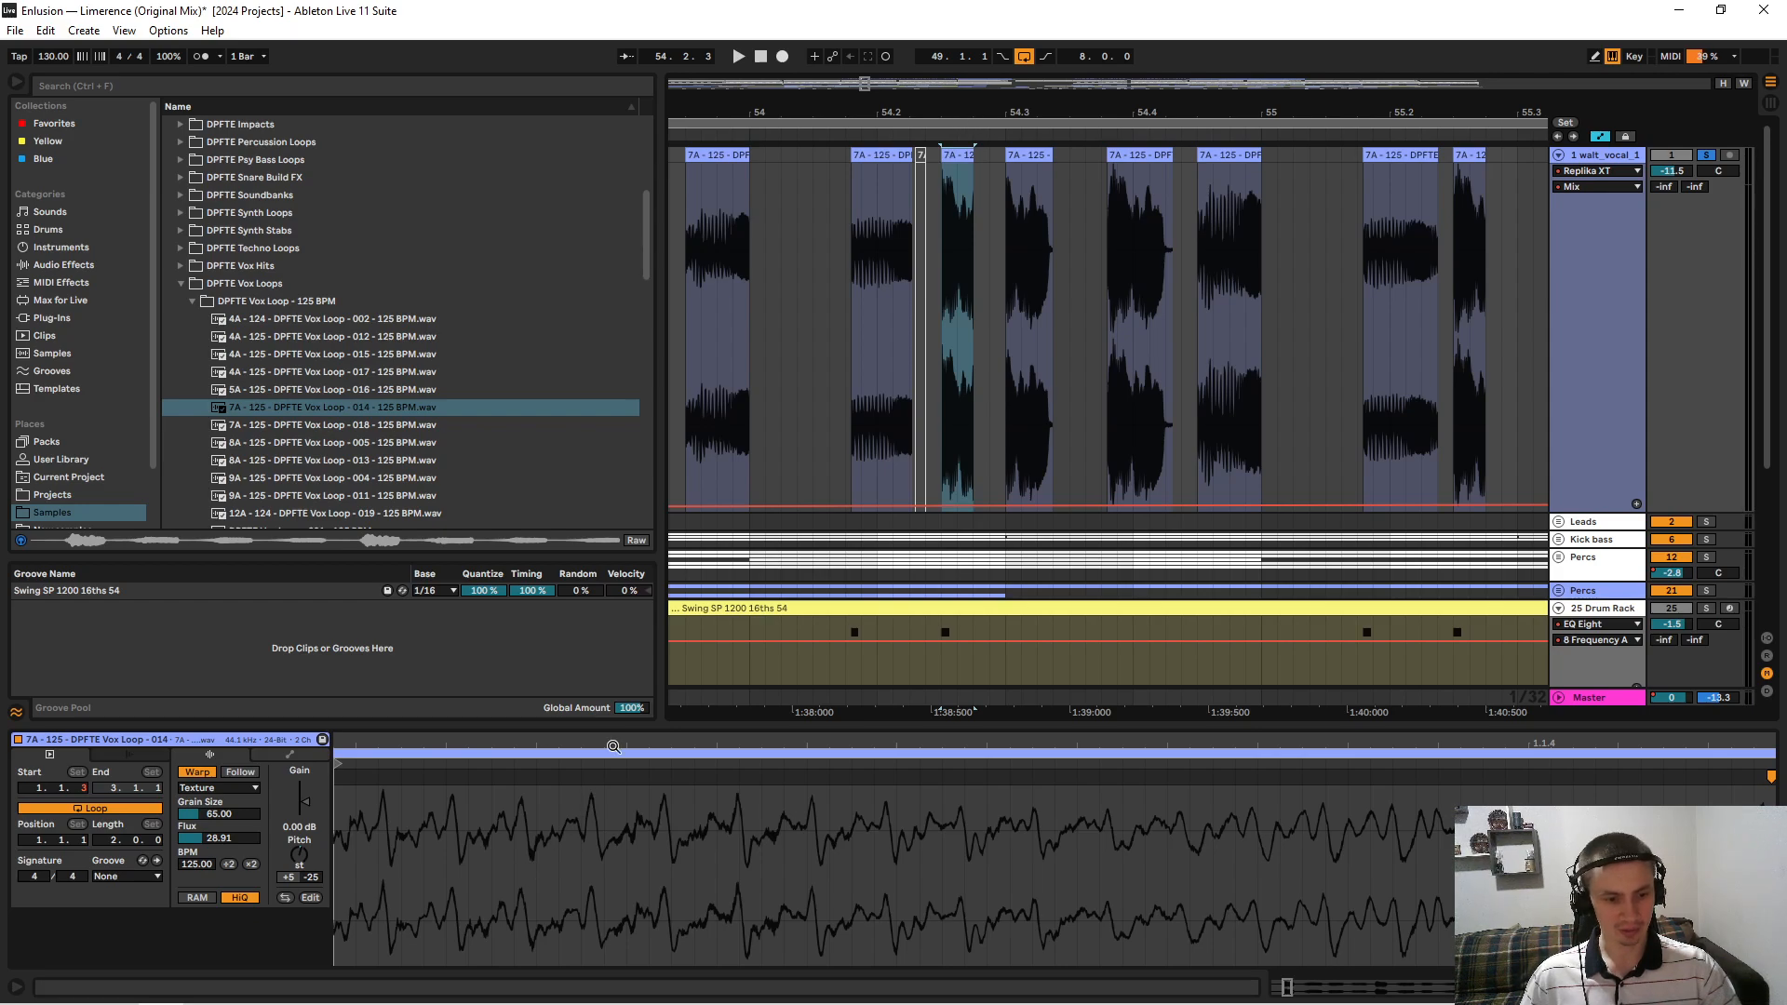
pyautogui.moveTo(616, 743)
pyautogui.mouseDown()
pyautogui.moveTo(737, 693)
pyautogui.moveTo(963, 175)
pyautogui.mouseUp()
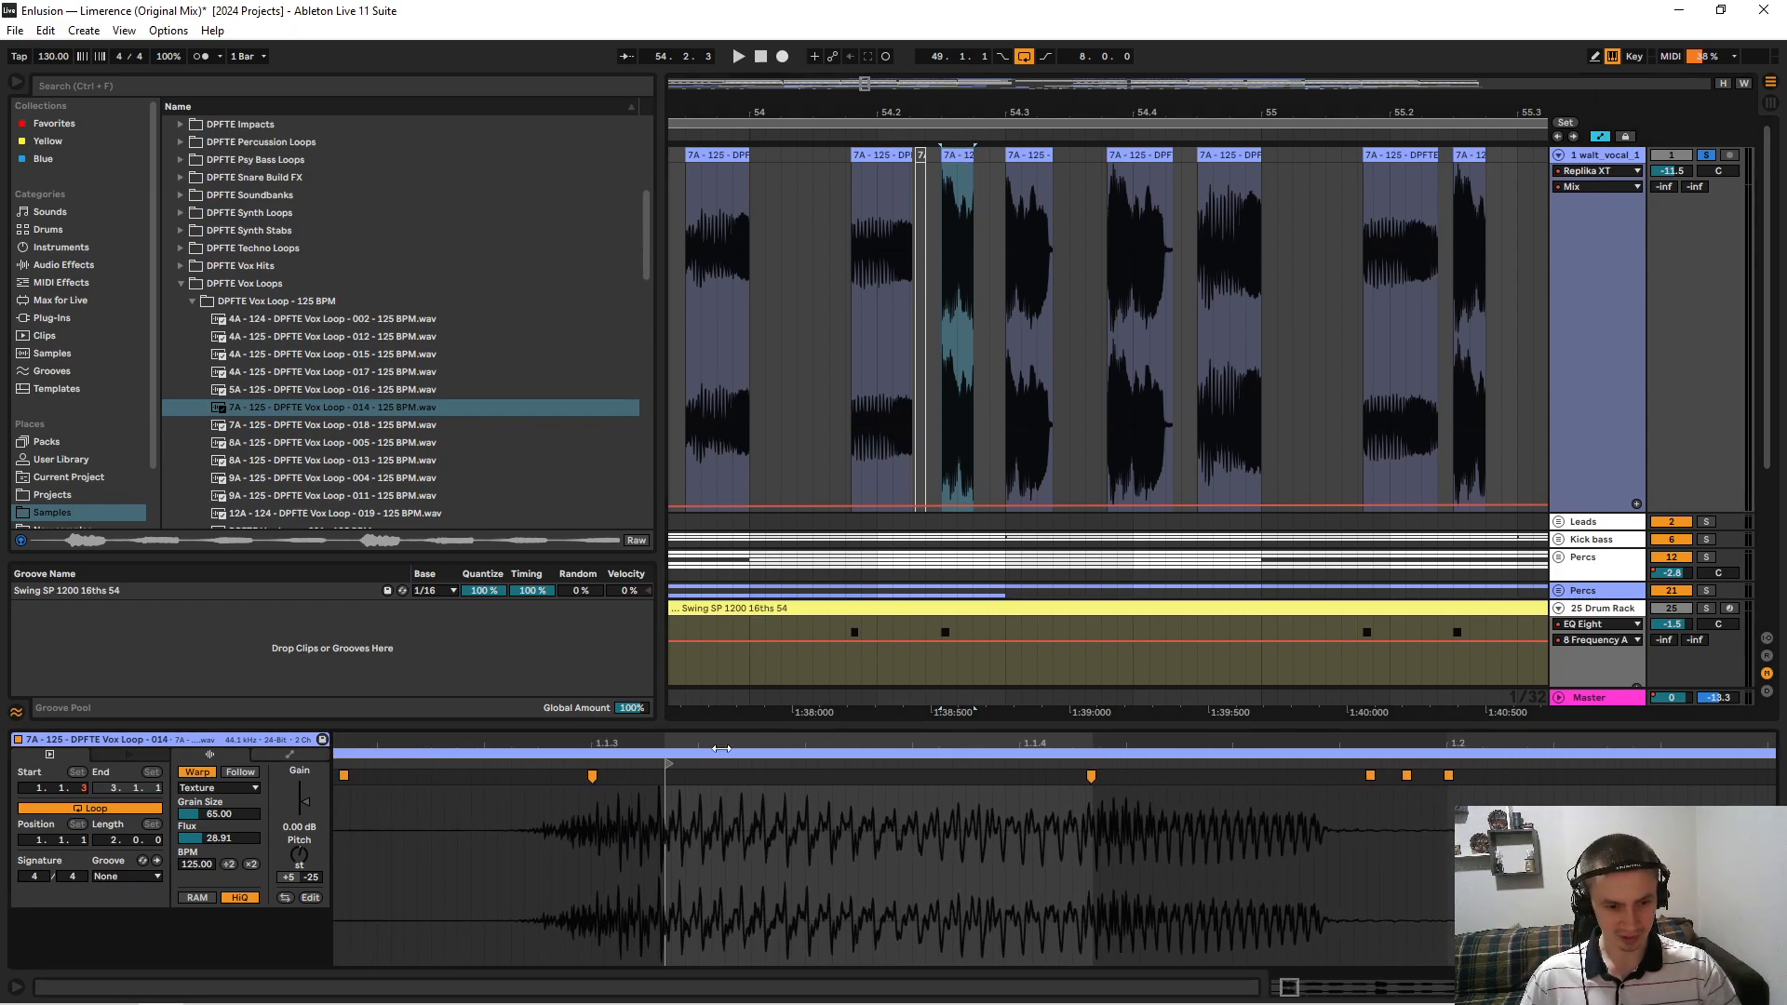
# Play from the start point of the 54.2.3 vocal clip and compare its waveform with the clip at 54.3.
pyautogui.click(666, 843)
pyautogui.press('space')
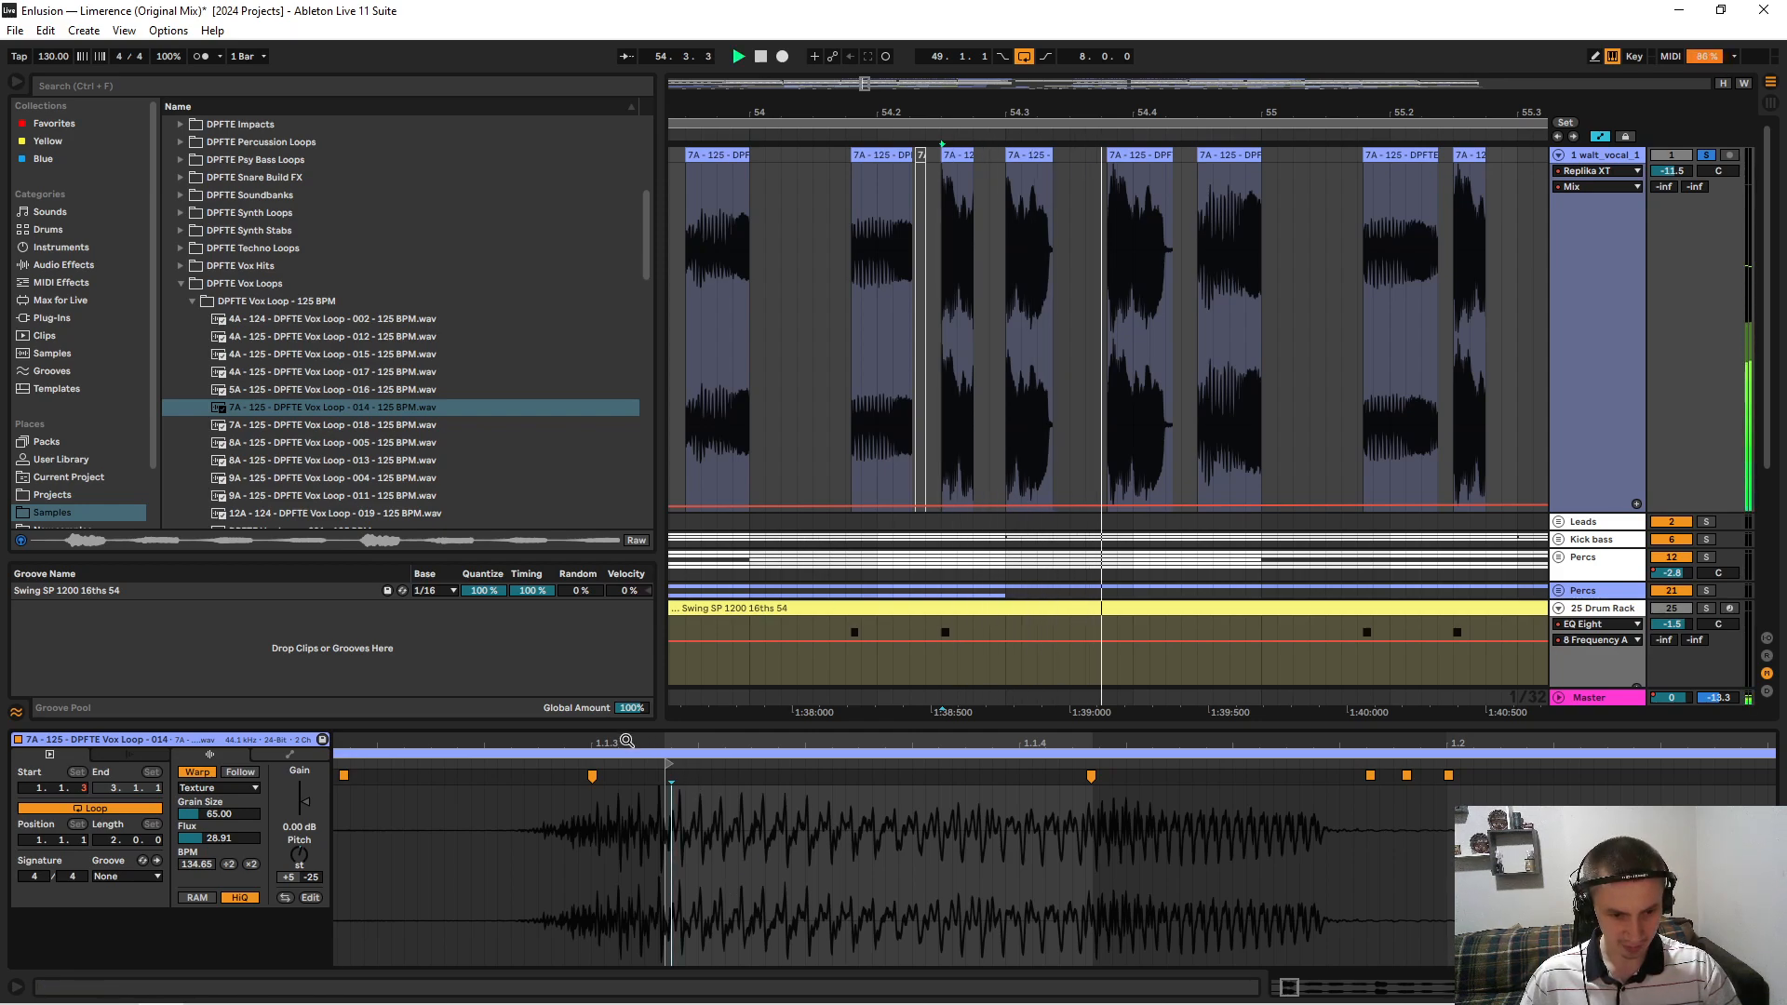
pyautogui.scroll(3, 678, 806)
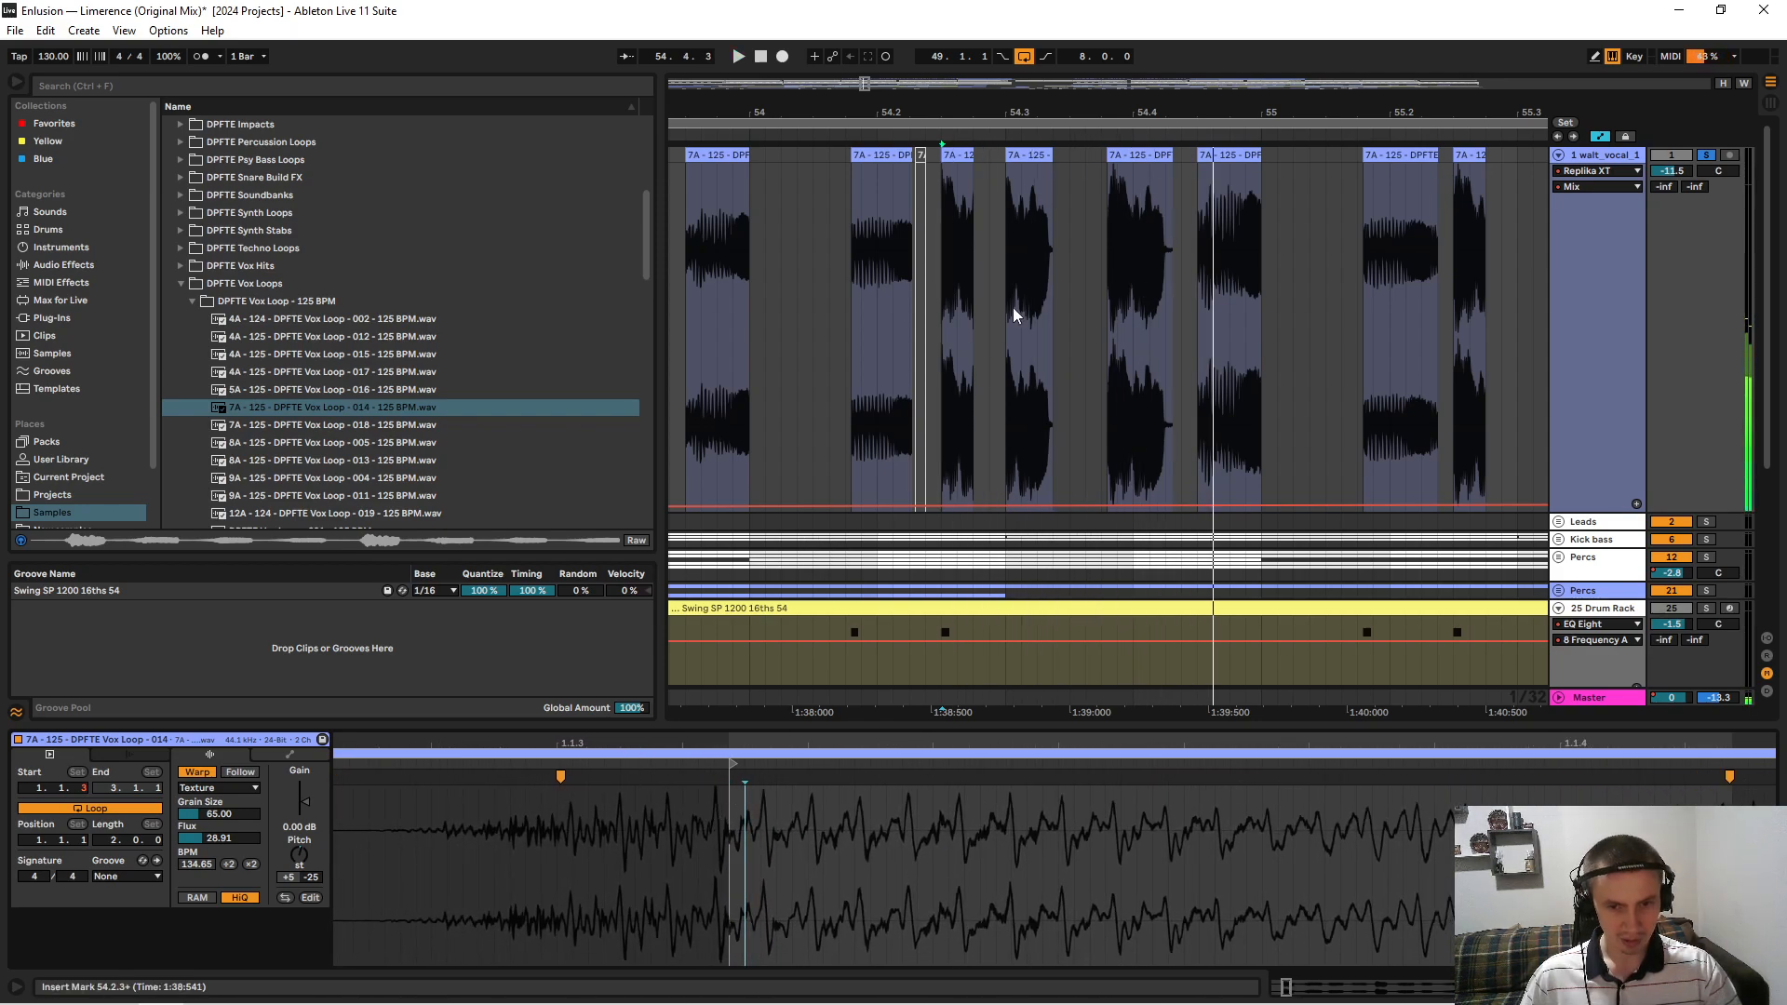
pyautogui.click(1013, 155)
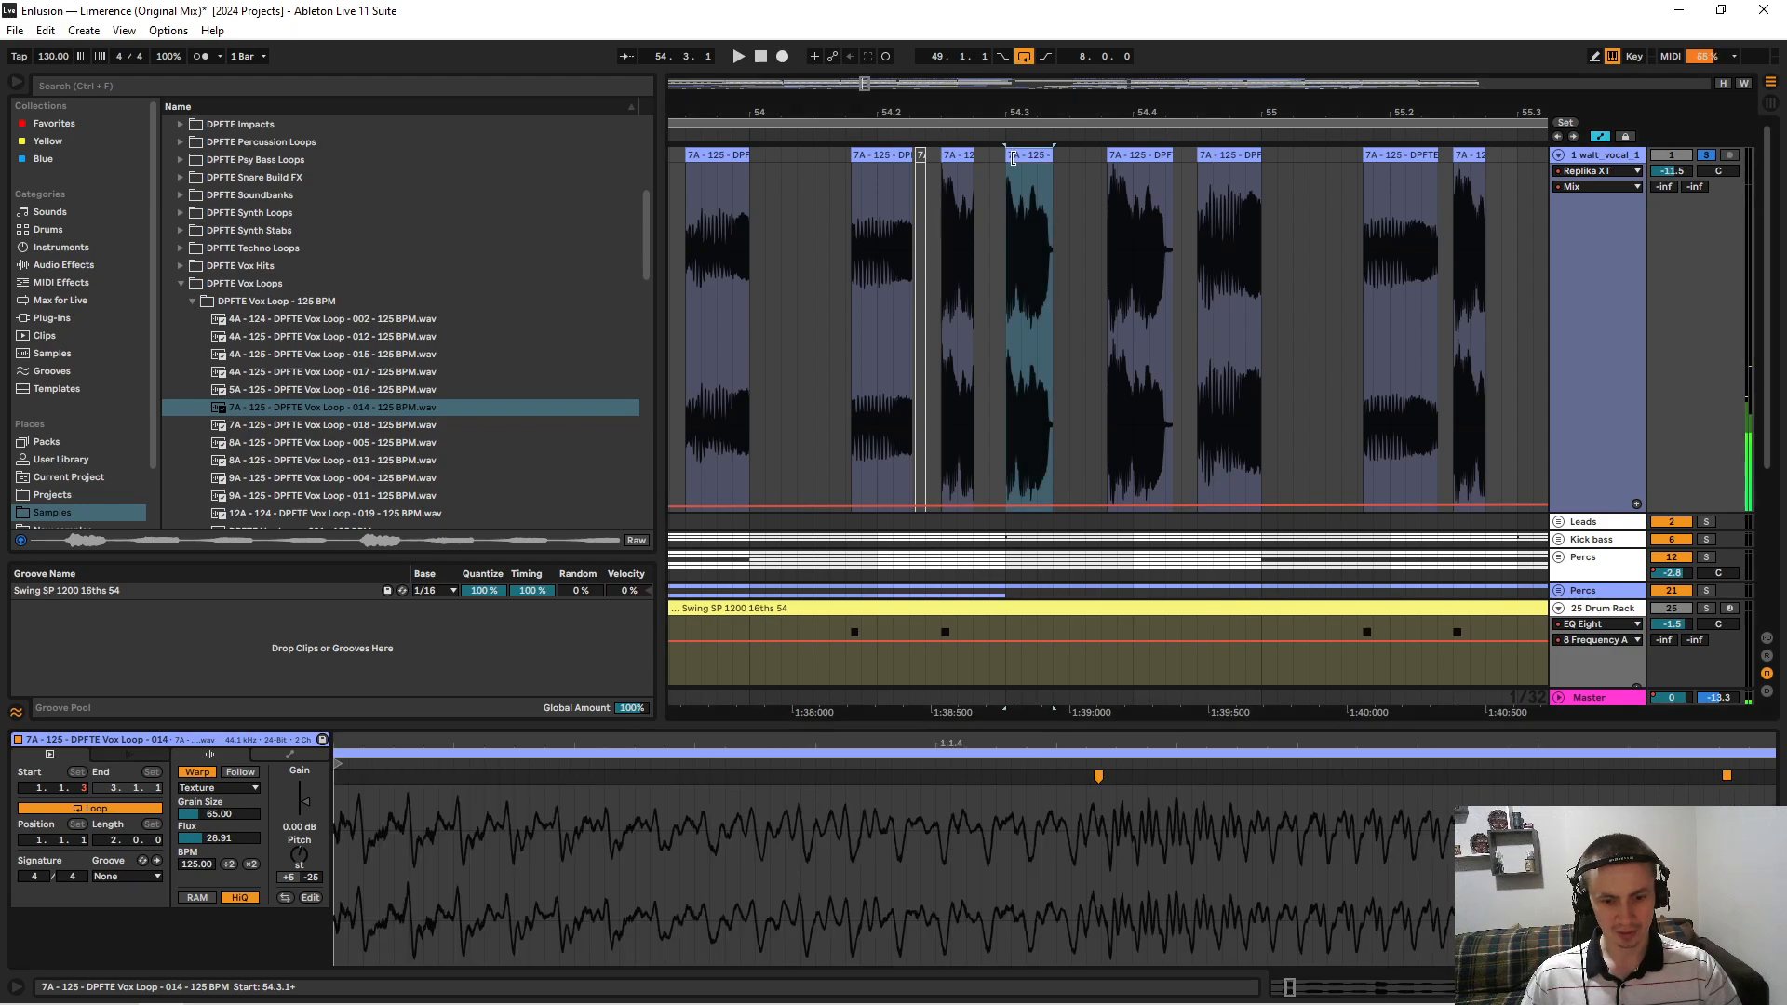
pyautogui.moveTo(996, 745); pyautogui.dragTo(852, 658)
pyautogui.click(950, 156)
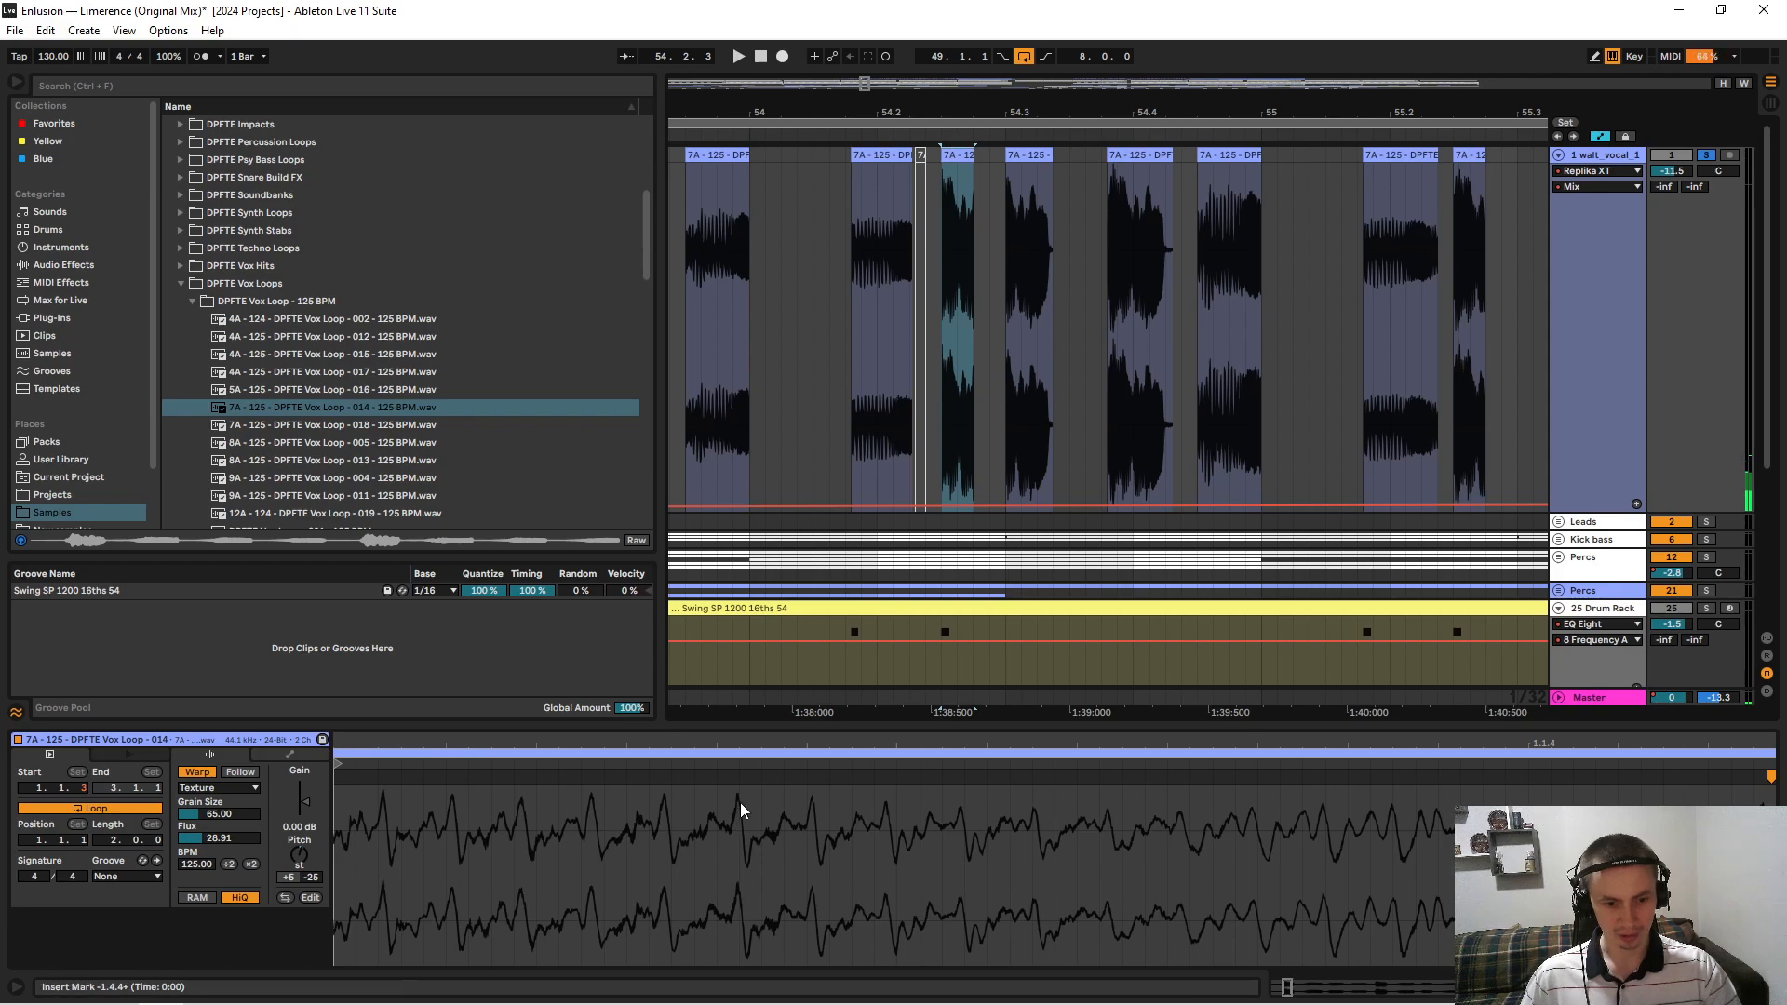
# Compare the enlarged waveforms around the start points of the vocal clips at 54.2.3 and 54.3.
pyautogui.moveTo(745, 745); pyautogui.dragTo(790, 687)
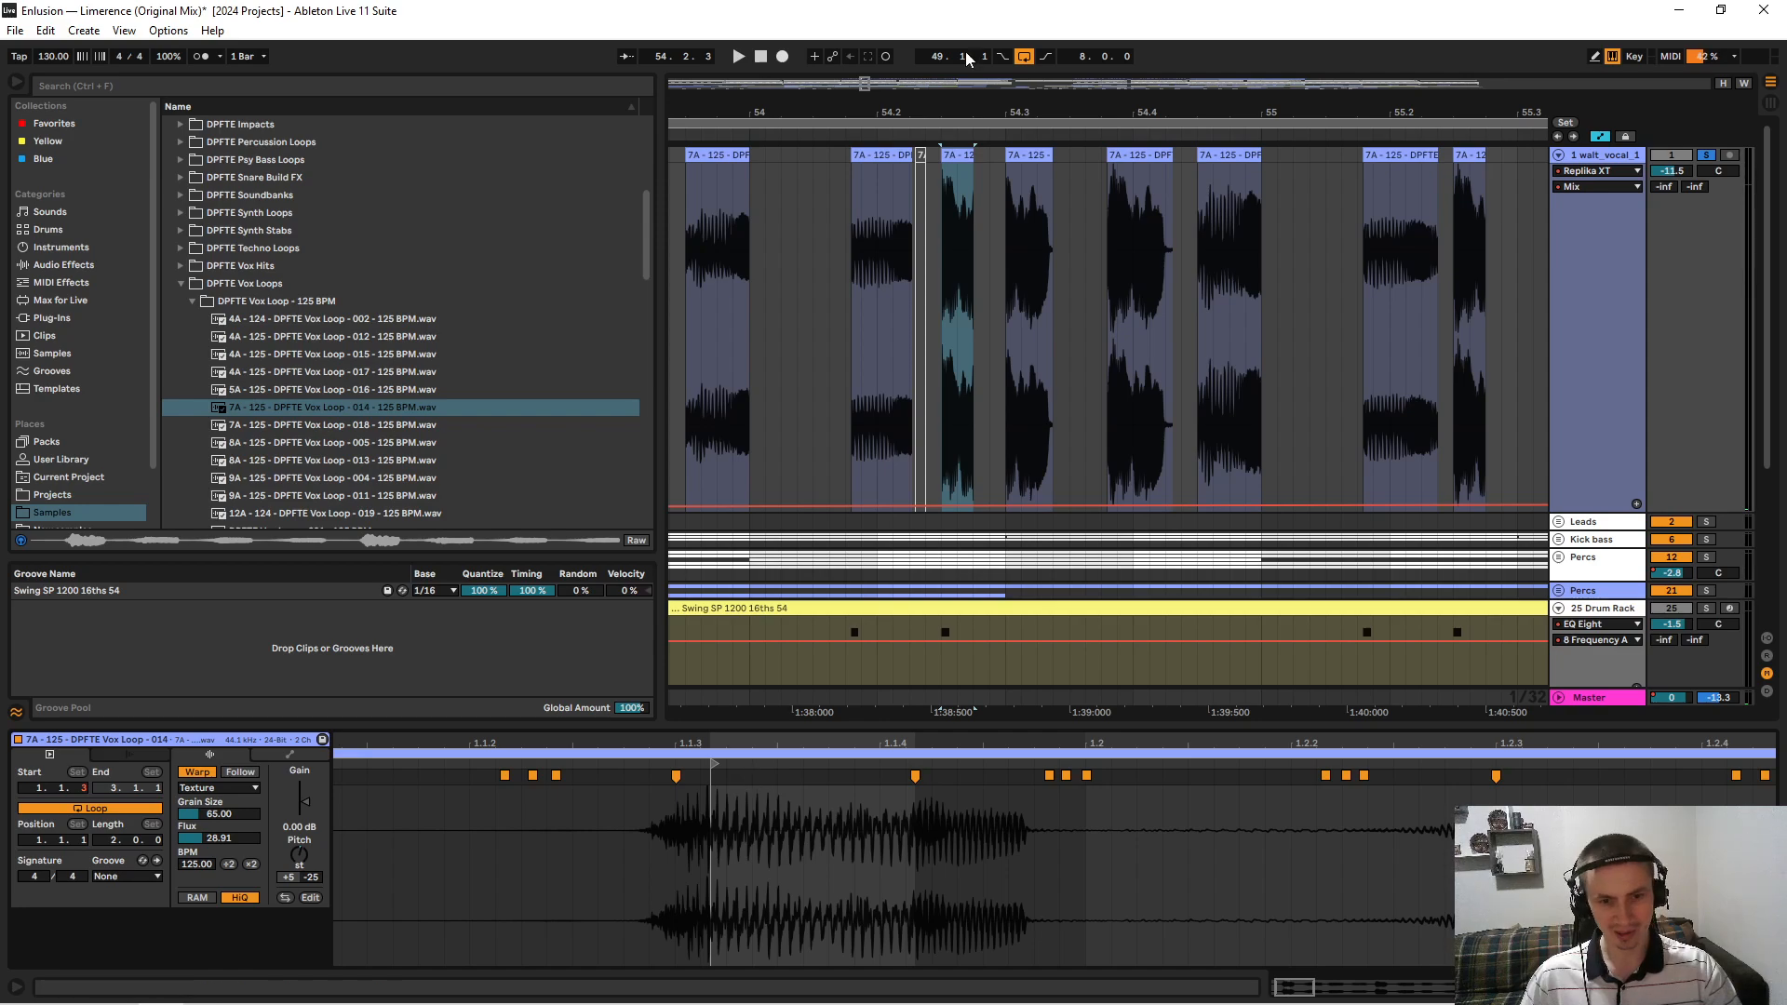
pyautogui.moveTo(973, 116); pyautogui.dragTo(977, 149)
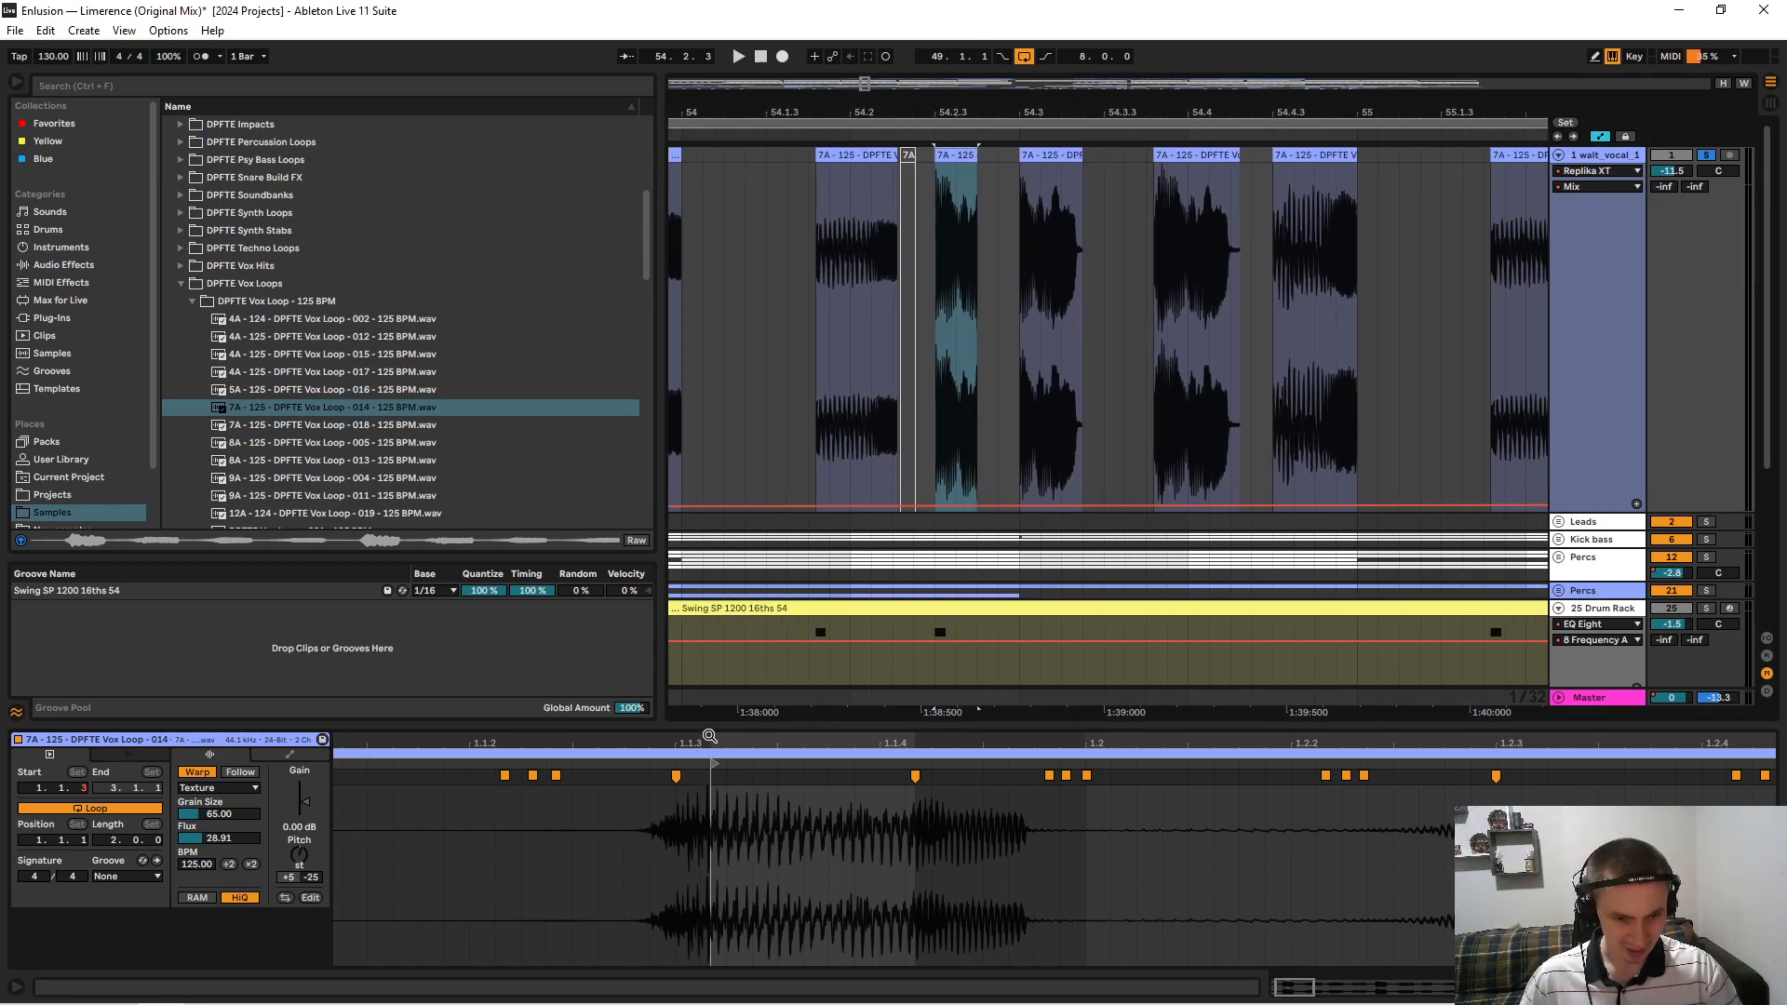
pyautogui.moveTo(712, 743)
pyautogui.mouseDown()
pyautogui.moveTo(695, 819)
pyautogui.moveTo(695, 759)
pyautogui.moveTo(766, 741)
pyautogui.mouseUp()
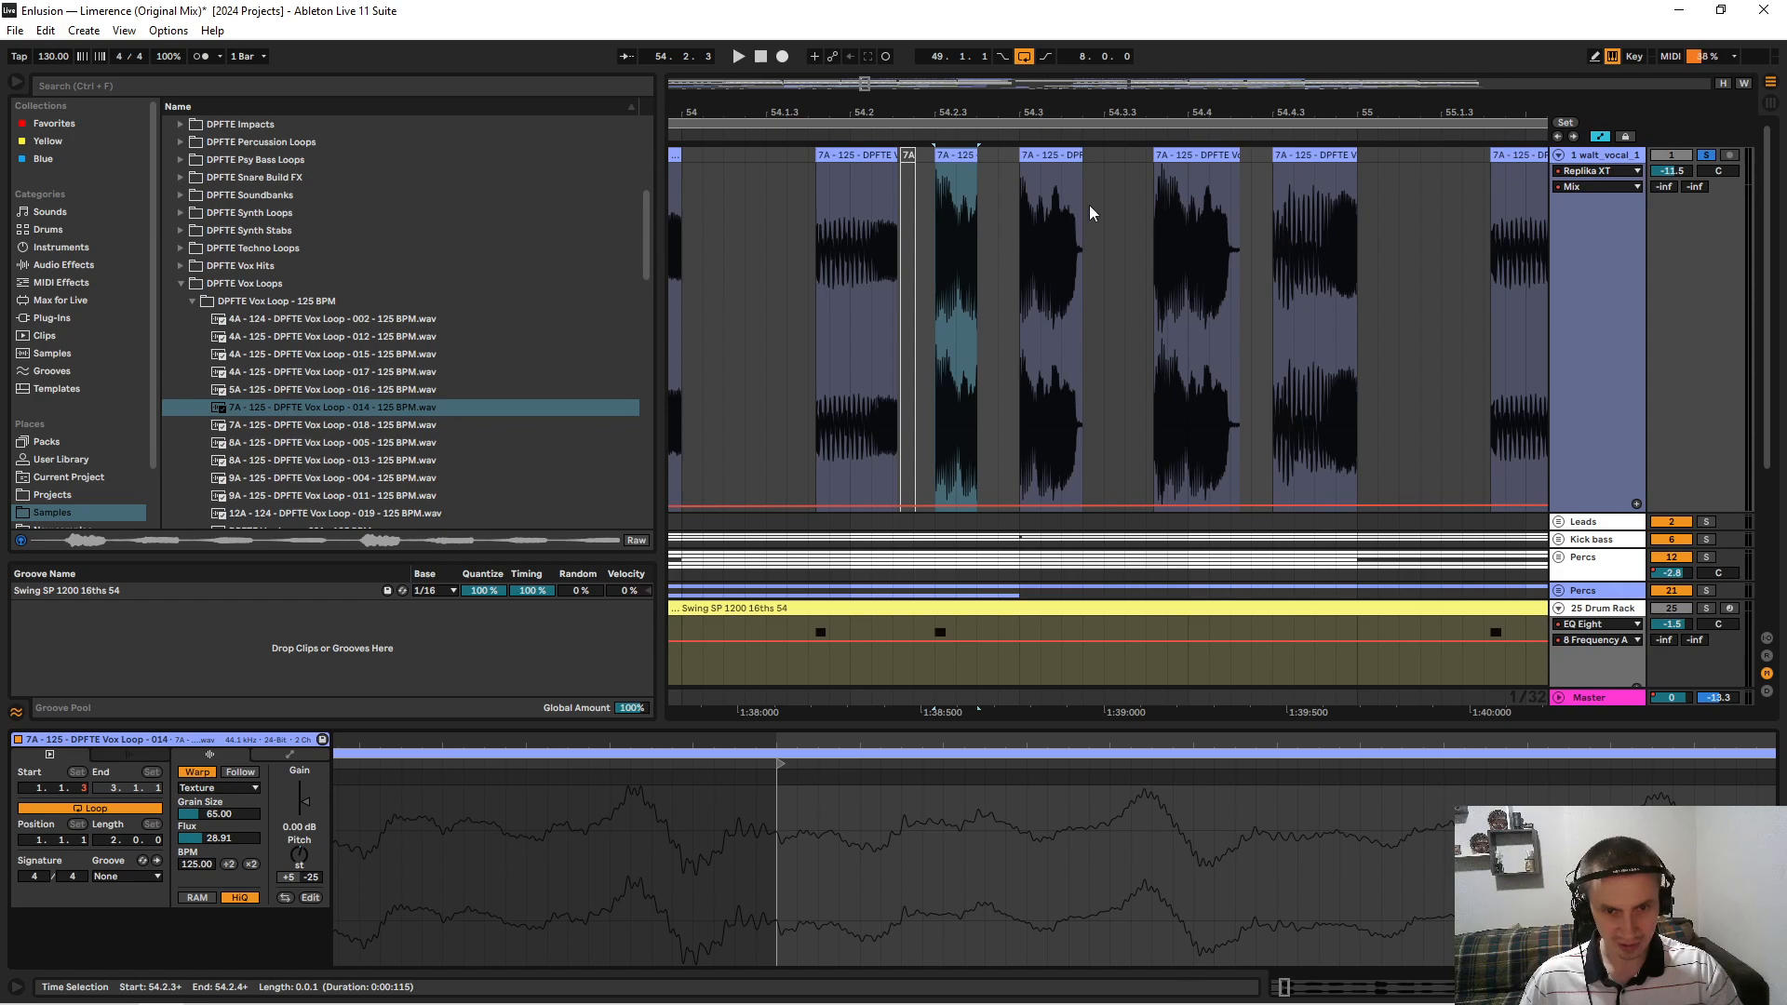
pyautogui.click(1046, 164)
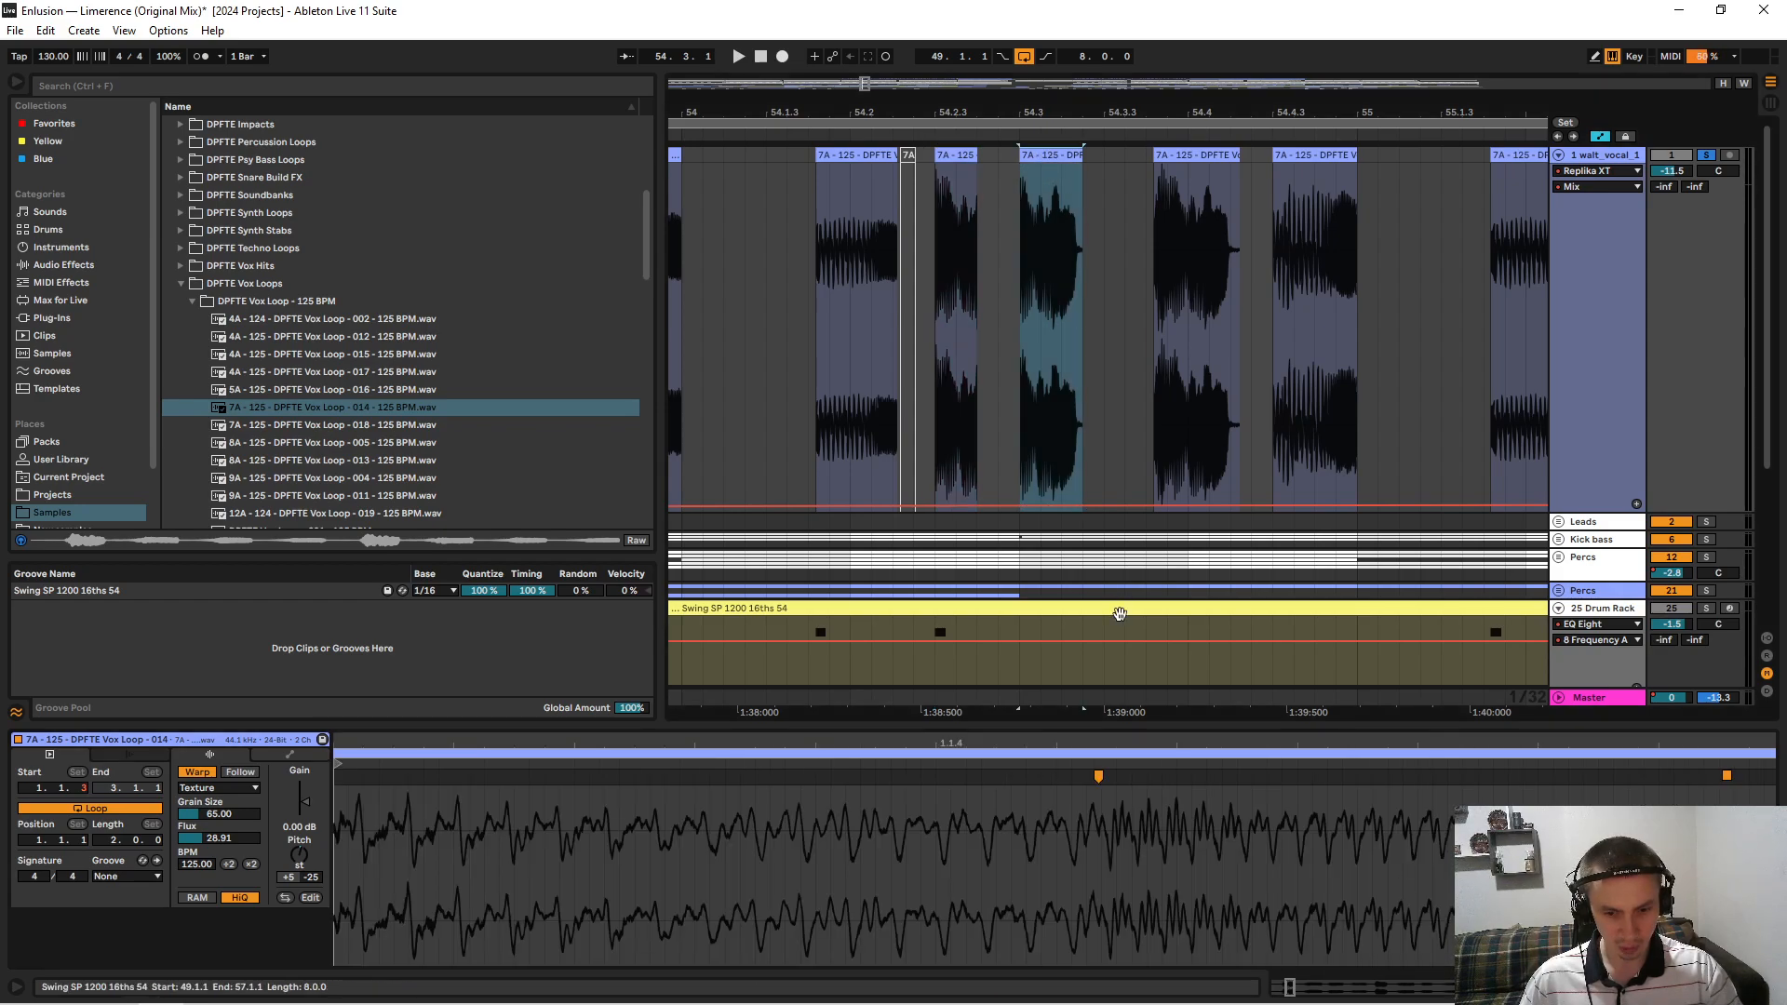
pyautogui.moveTo(1058, 741); pyautogui.dragTo(1058, 693)
pyautogui.moveTo(790, 743); pyautogui.dragTo(798, 823)
pyautogui.moveTo(750, 743); pyautogui.dragTo(750, 722)
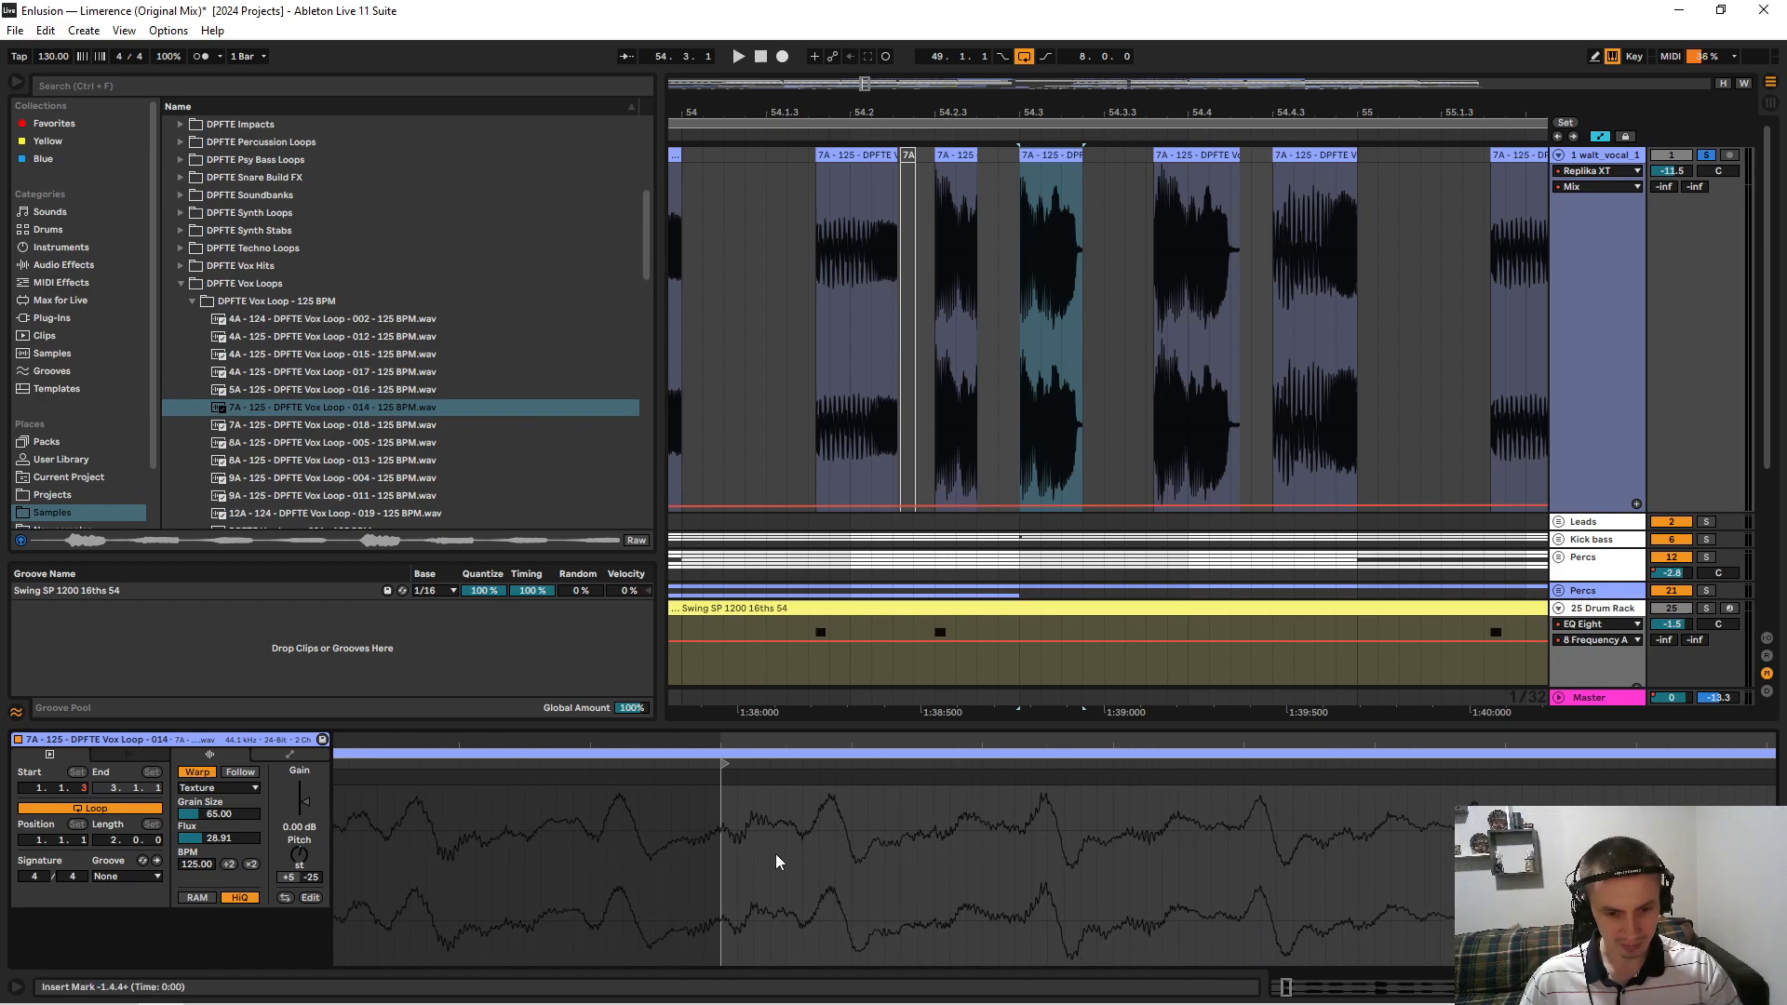
# Listen to the vocal loop from the clip at 54.2.3.
pyautogui.click(957, 151)
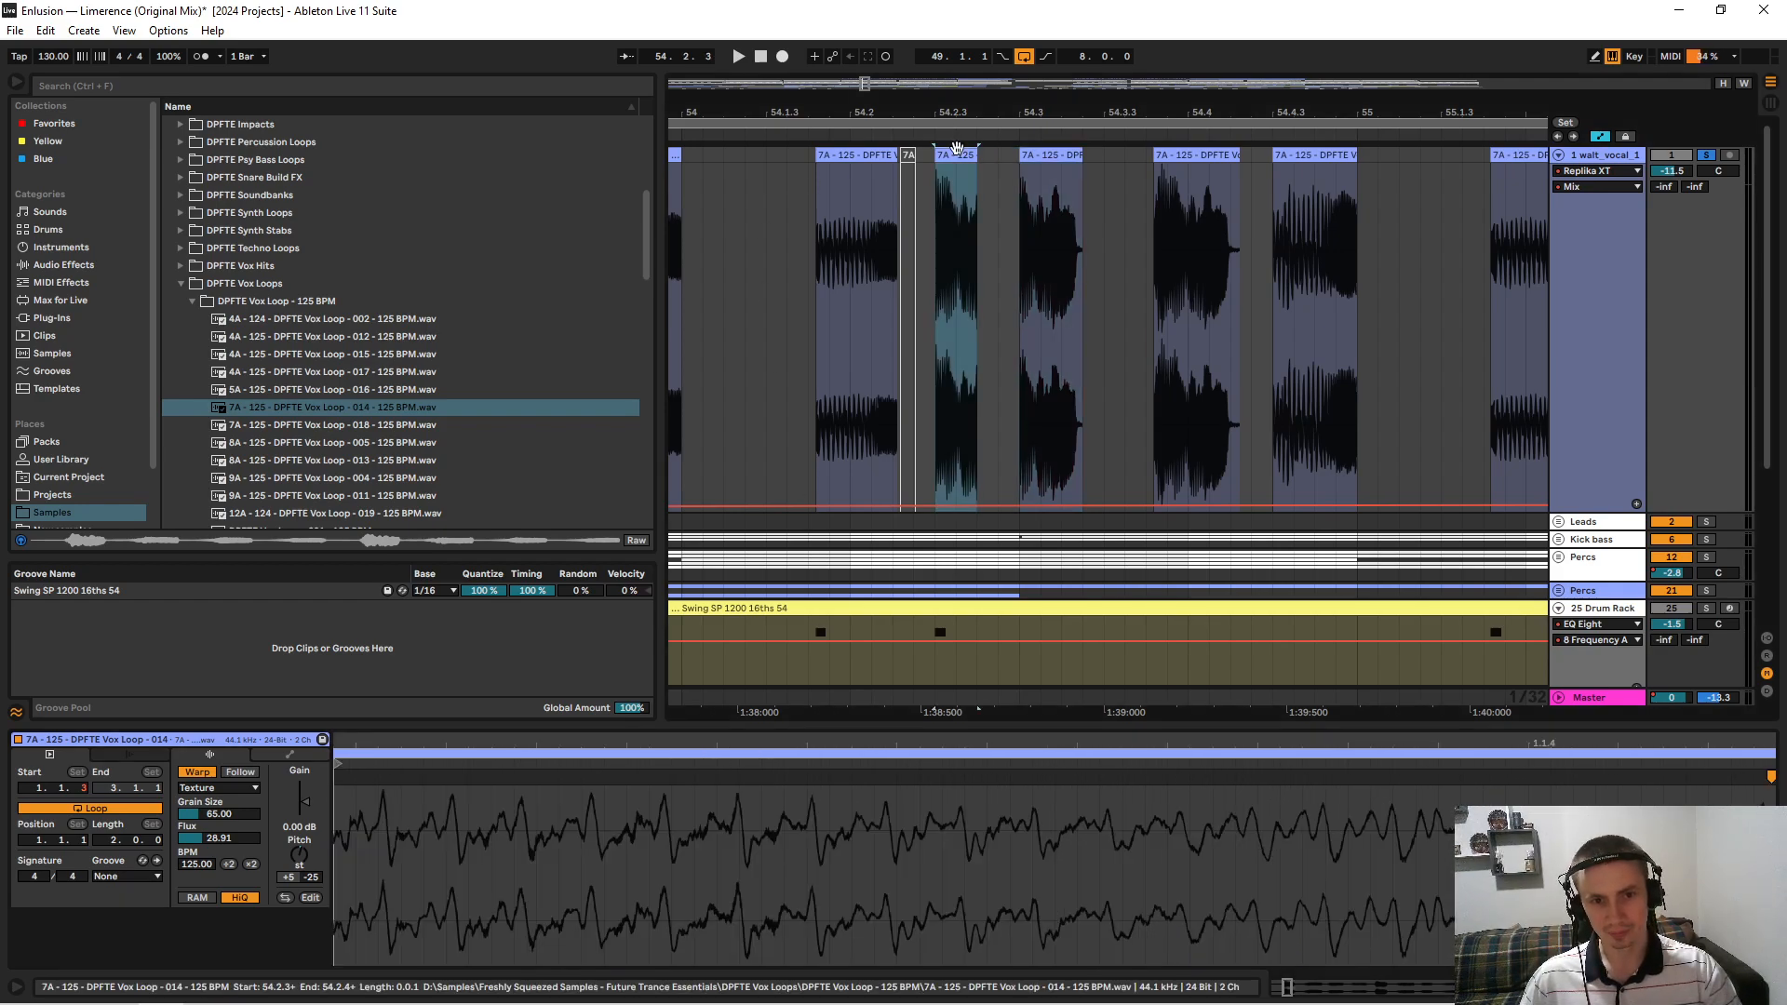
pyautogui.press('space')
pyautogui.press('space')
pyautogui.press('space')
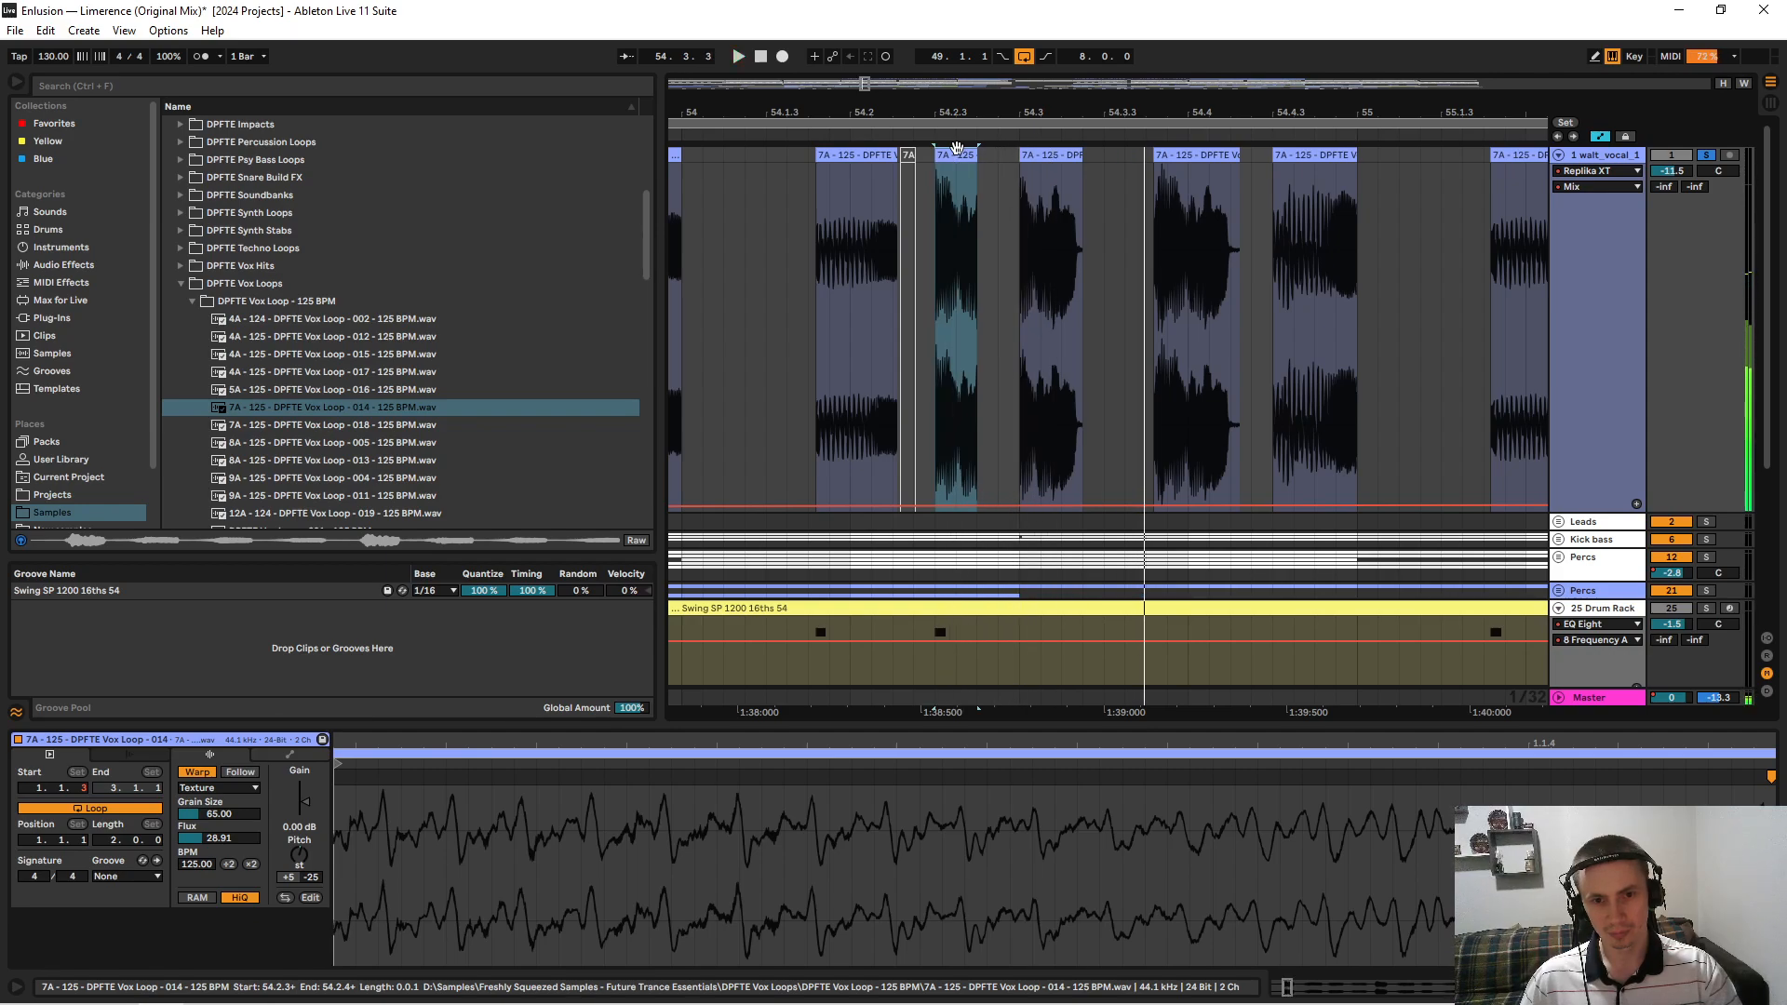
# Collapse the vocal track, expand the Leads group's track and solo the group.
pyautogui.moveTo(985, 111); pyautogui.dragTo(894, 156)
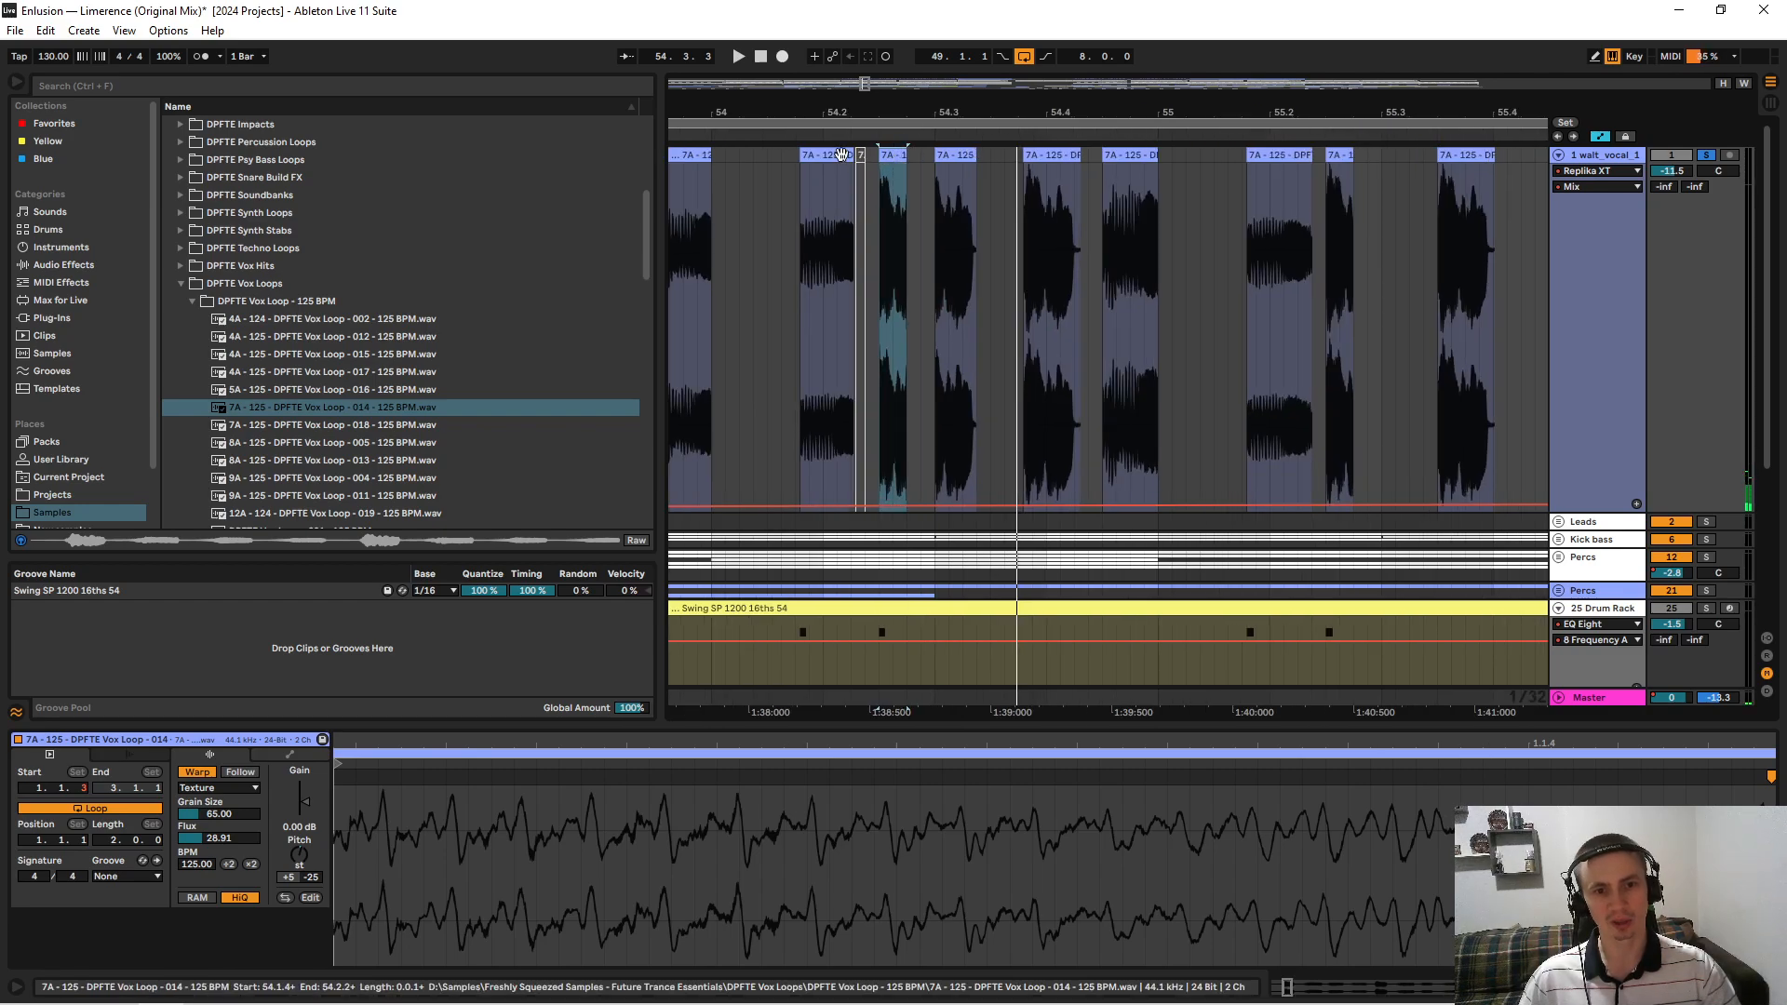
pyautogui.moveTo(1090, 112); pyautogui.dragTo(1009, 79)
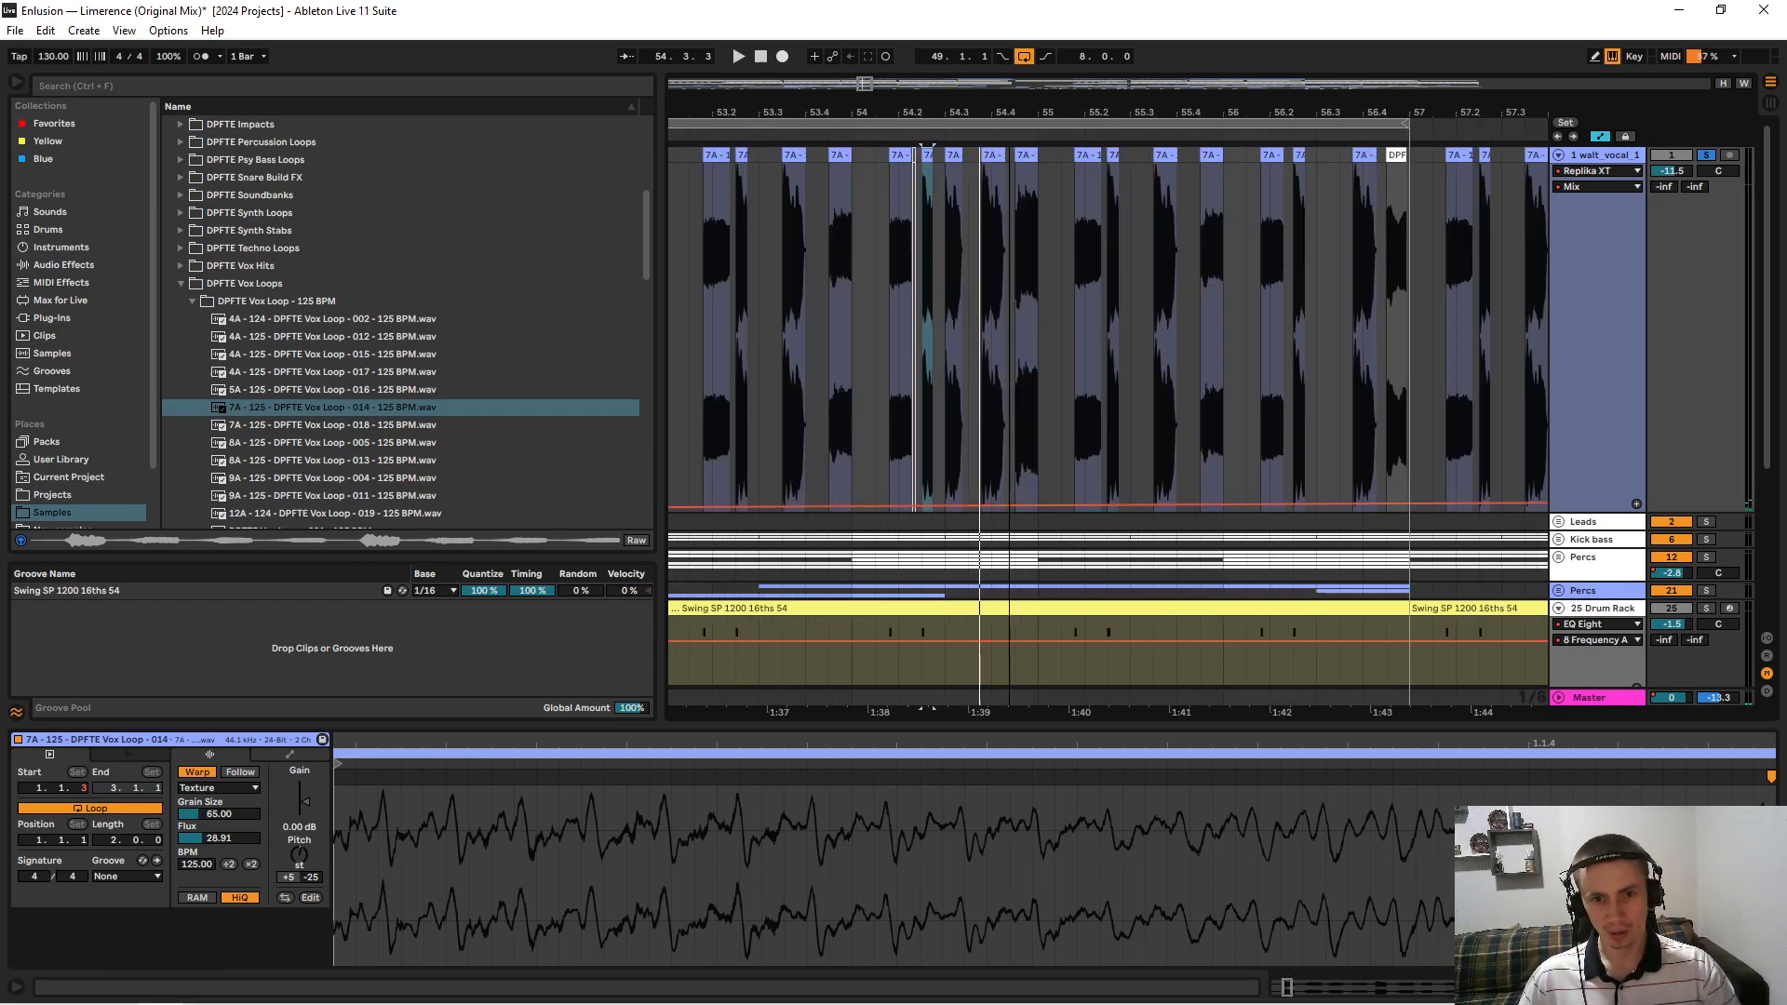
pyautogui.moveTo(891, 110); pyautogui.dragTo(888, 100)
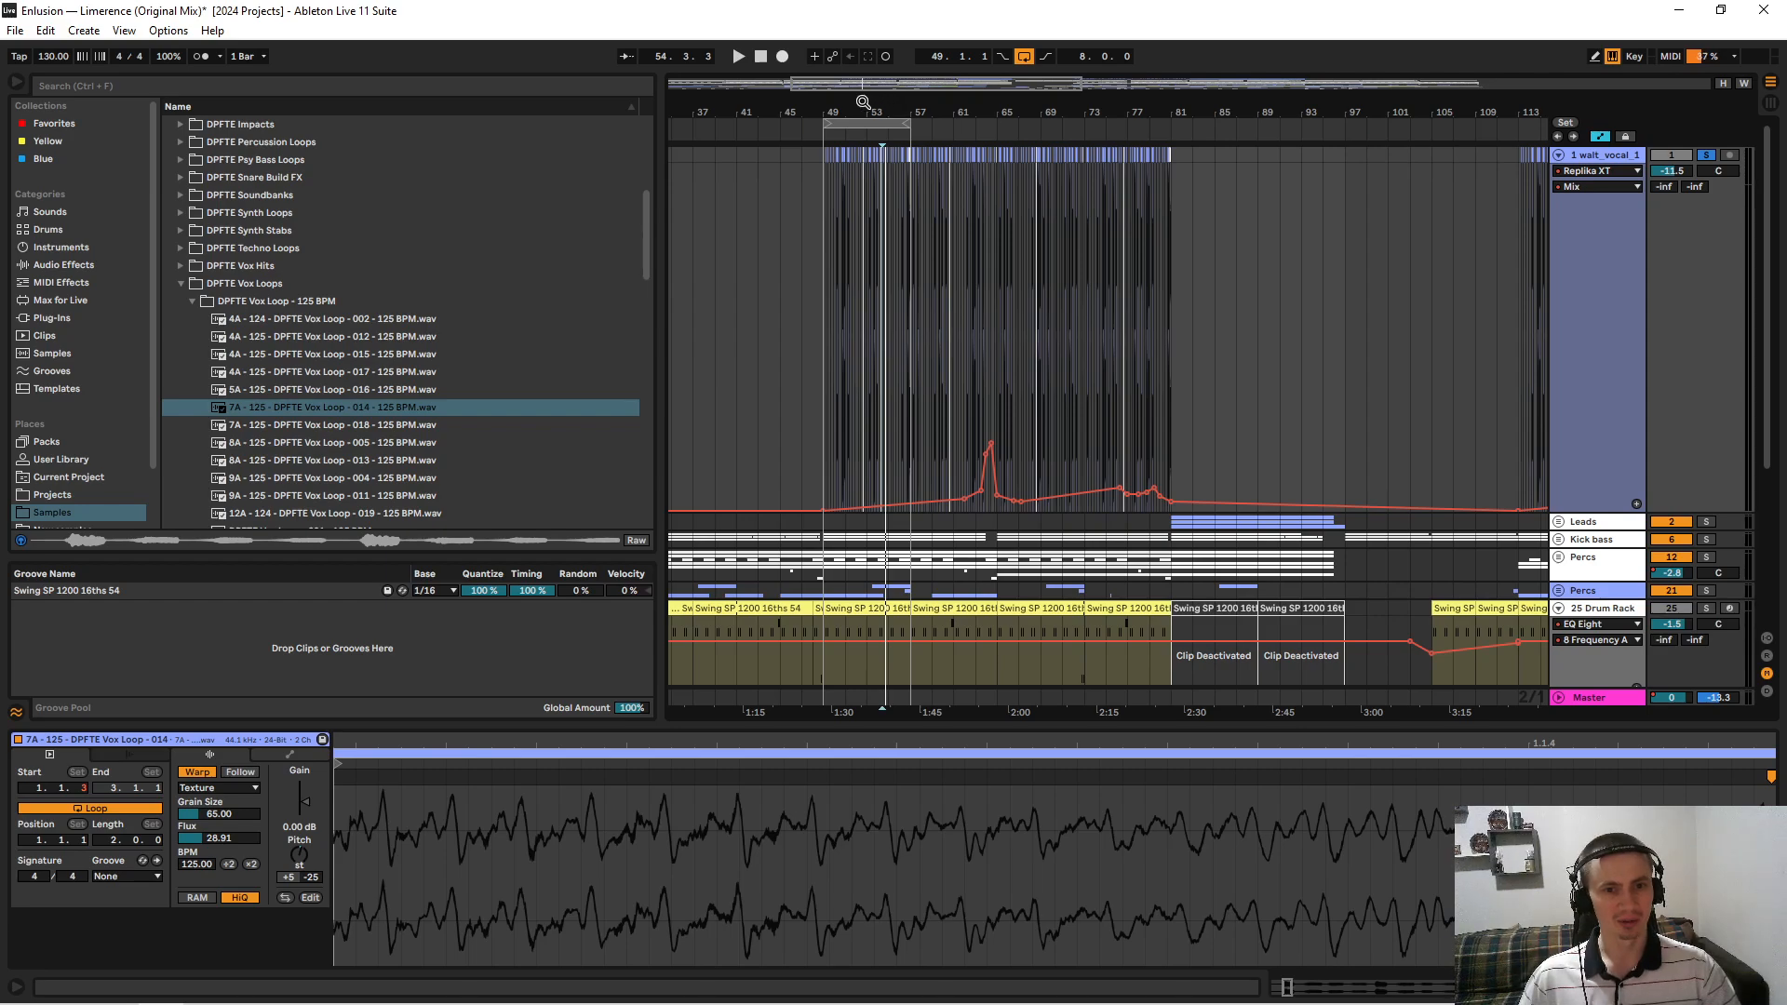
pyautogui.moveTo(864, 102); pyautogui.dragTo(854, 110)
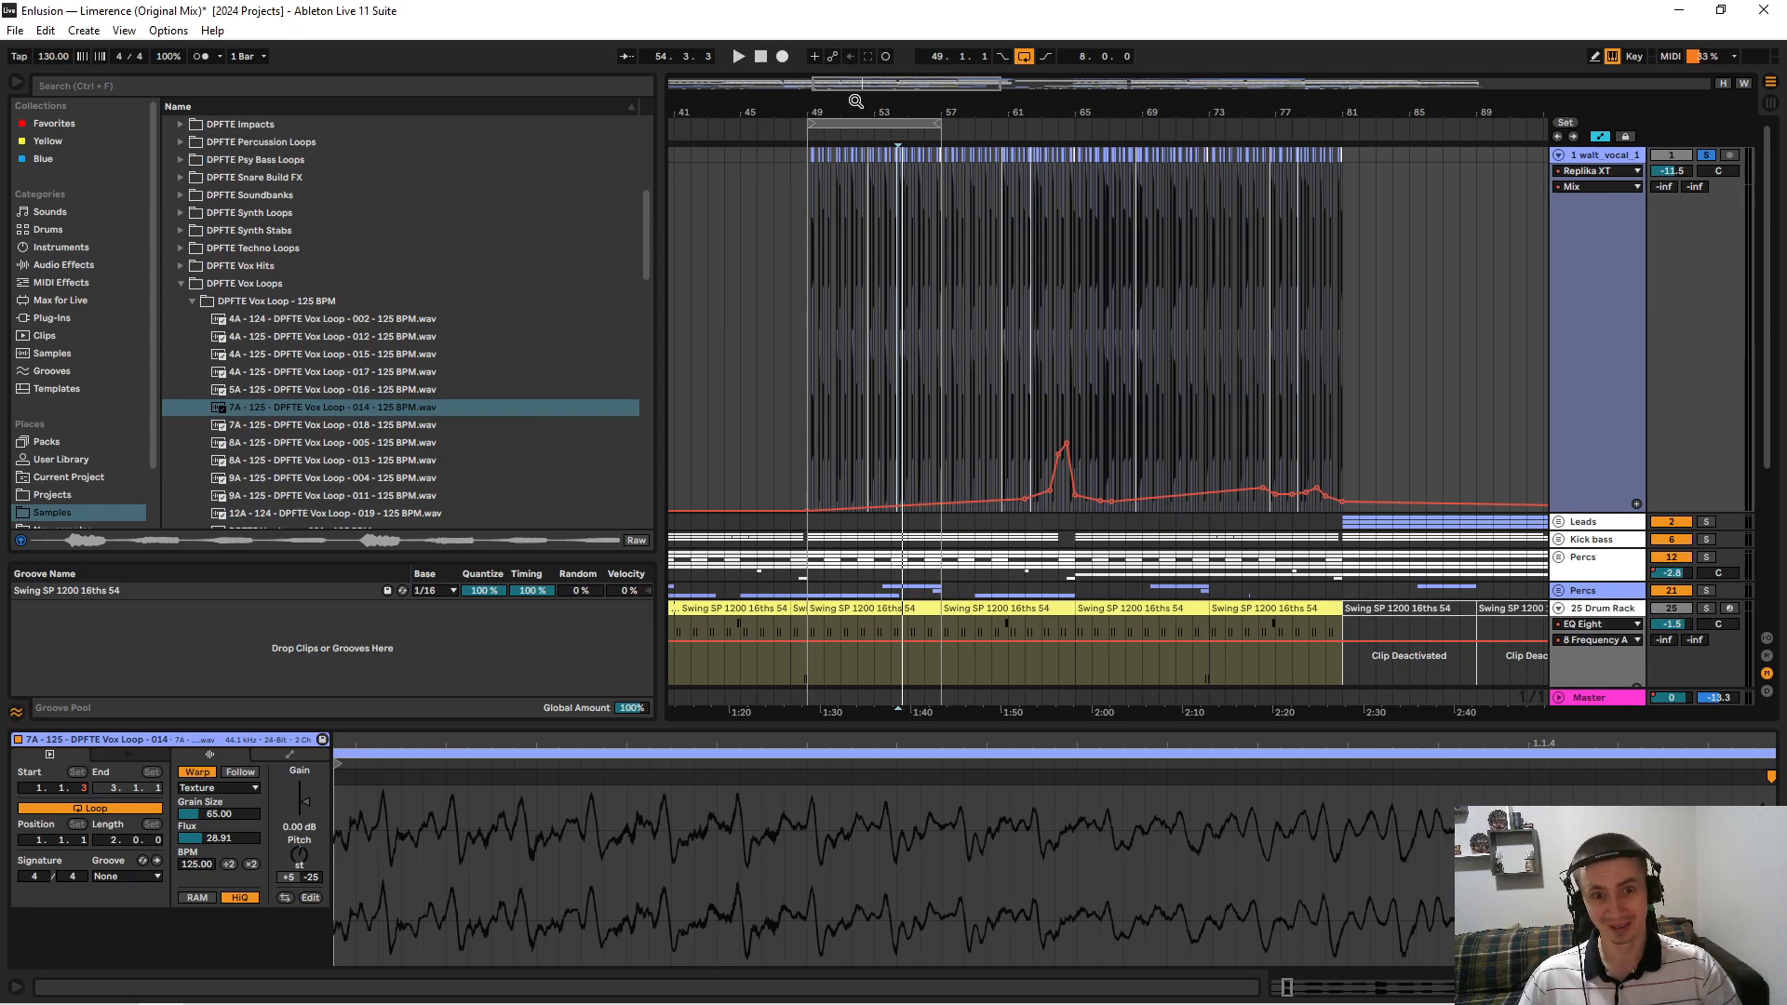
pyautogui.moveTo(855, 101); pyautogui.dragTo(855, 97)
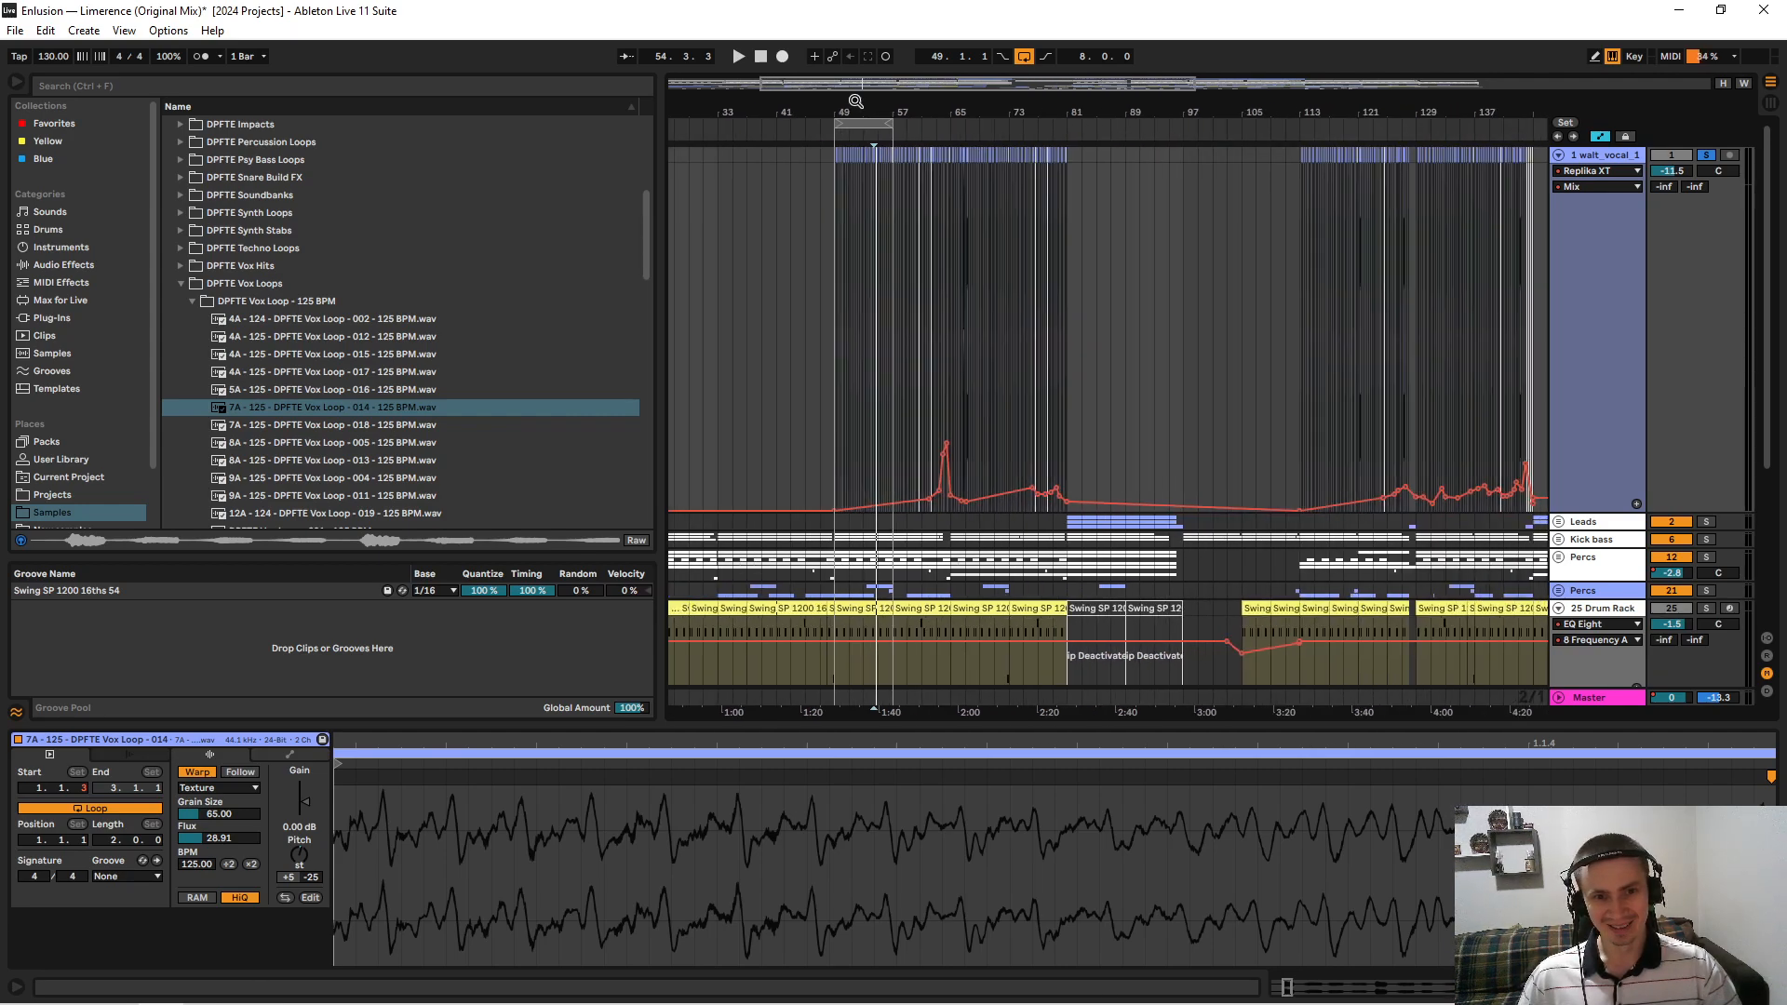
pyautogui.click(1559, 156)
pyautogui.click(1559, 175)
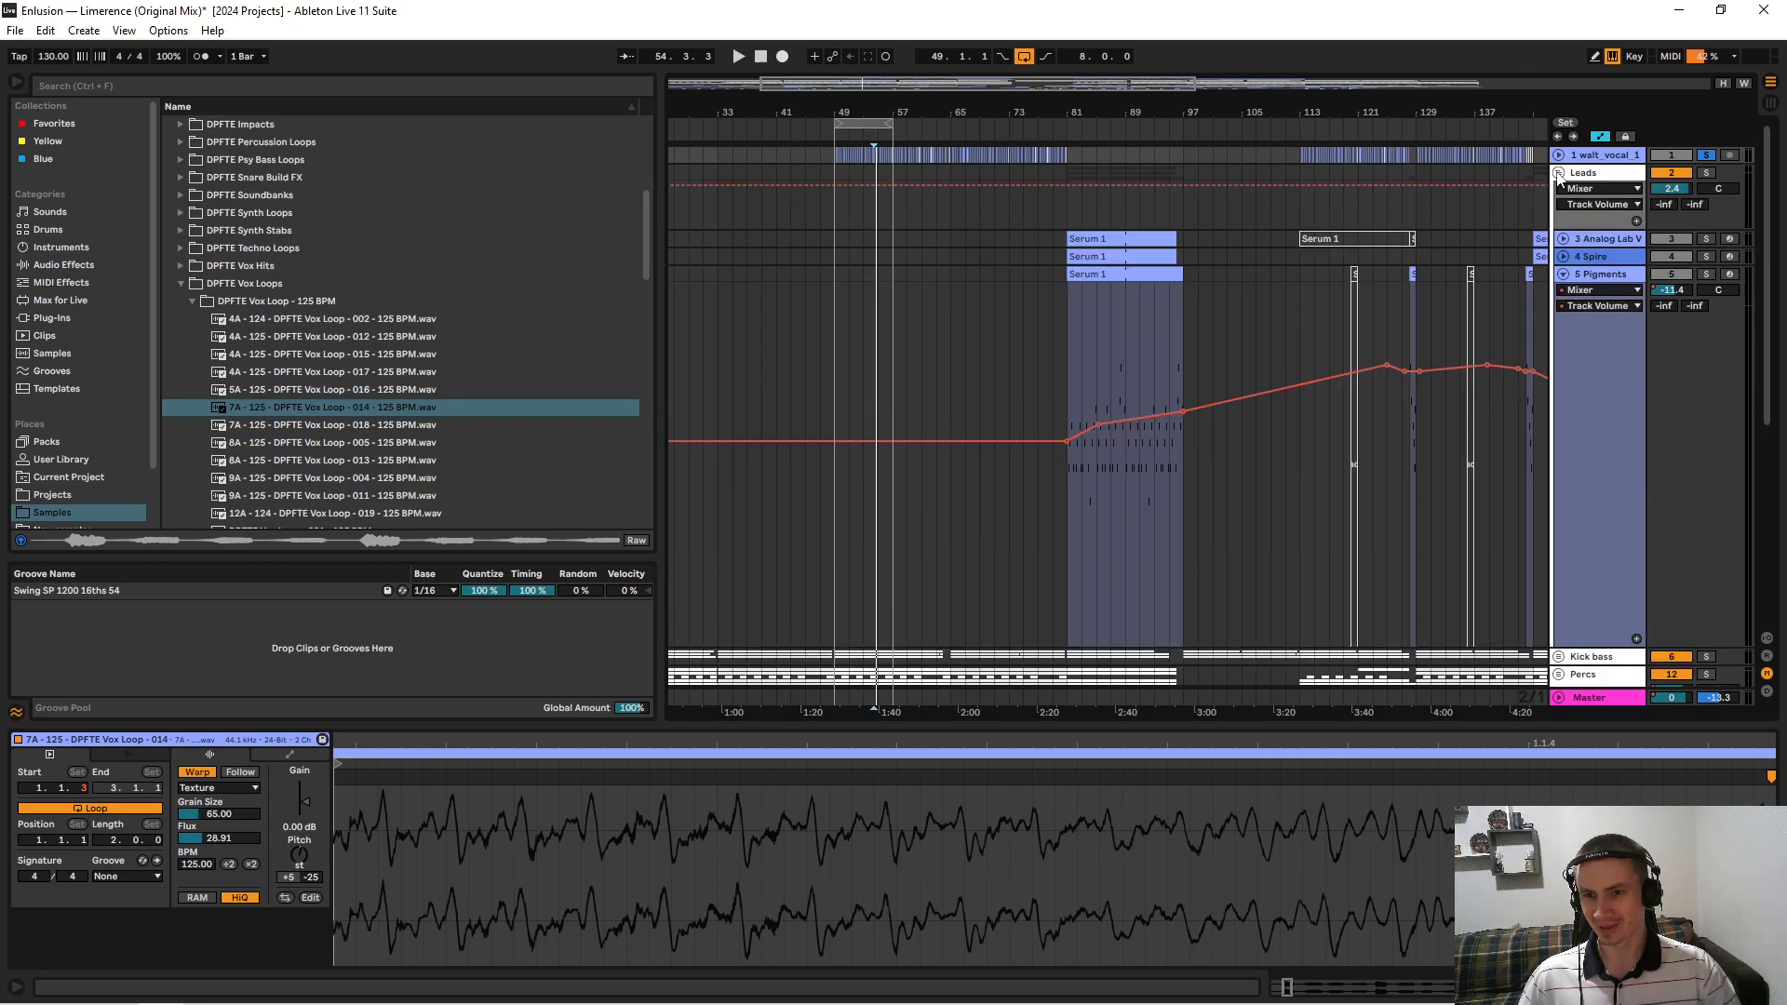
pyautogui.click(1707, 173)
# Expand the Analog Lab V track within the Leads group and solo it.
pyautogui.moveTo(1427, 104); pyautogui.dragTo(1244, 100)
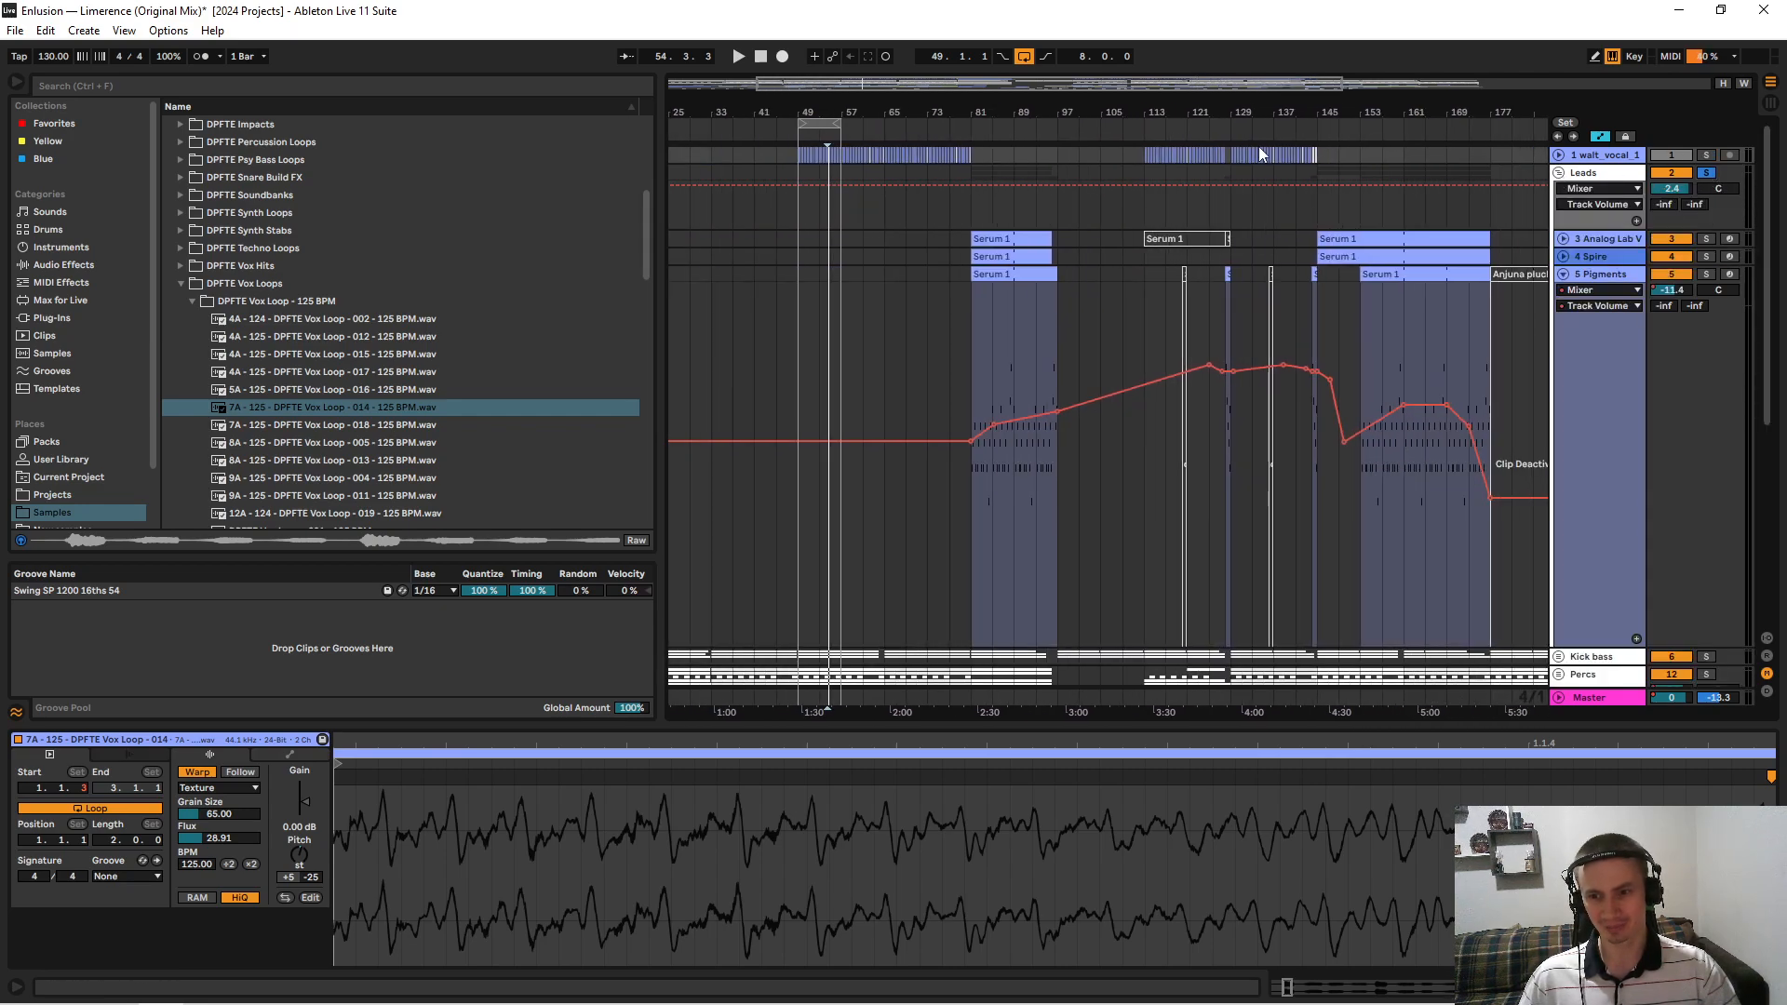
pyautogui.scroll(-2, 1354, 288)
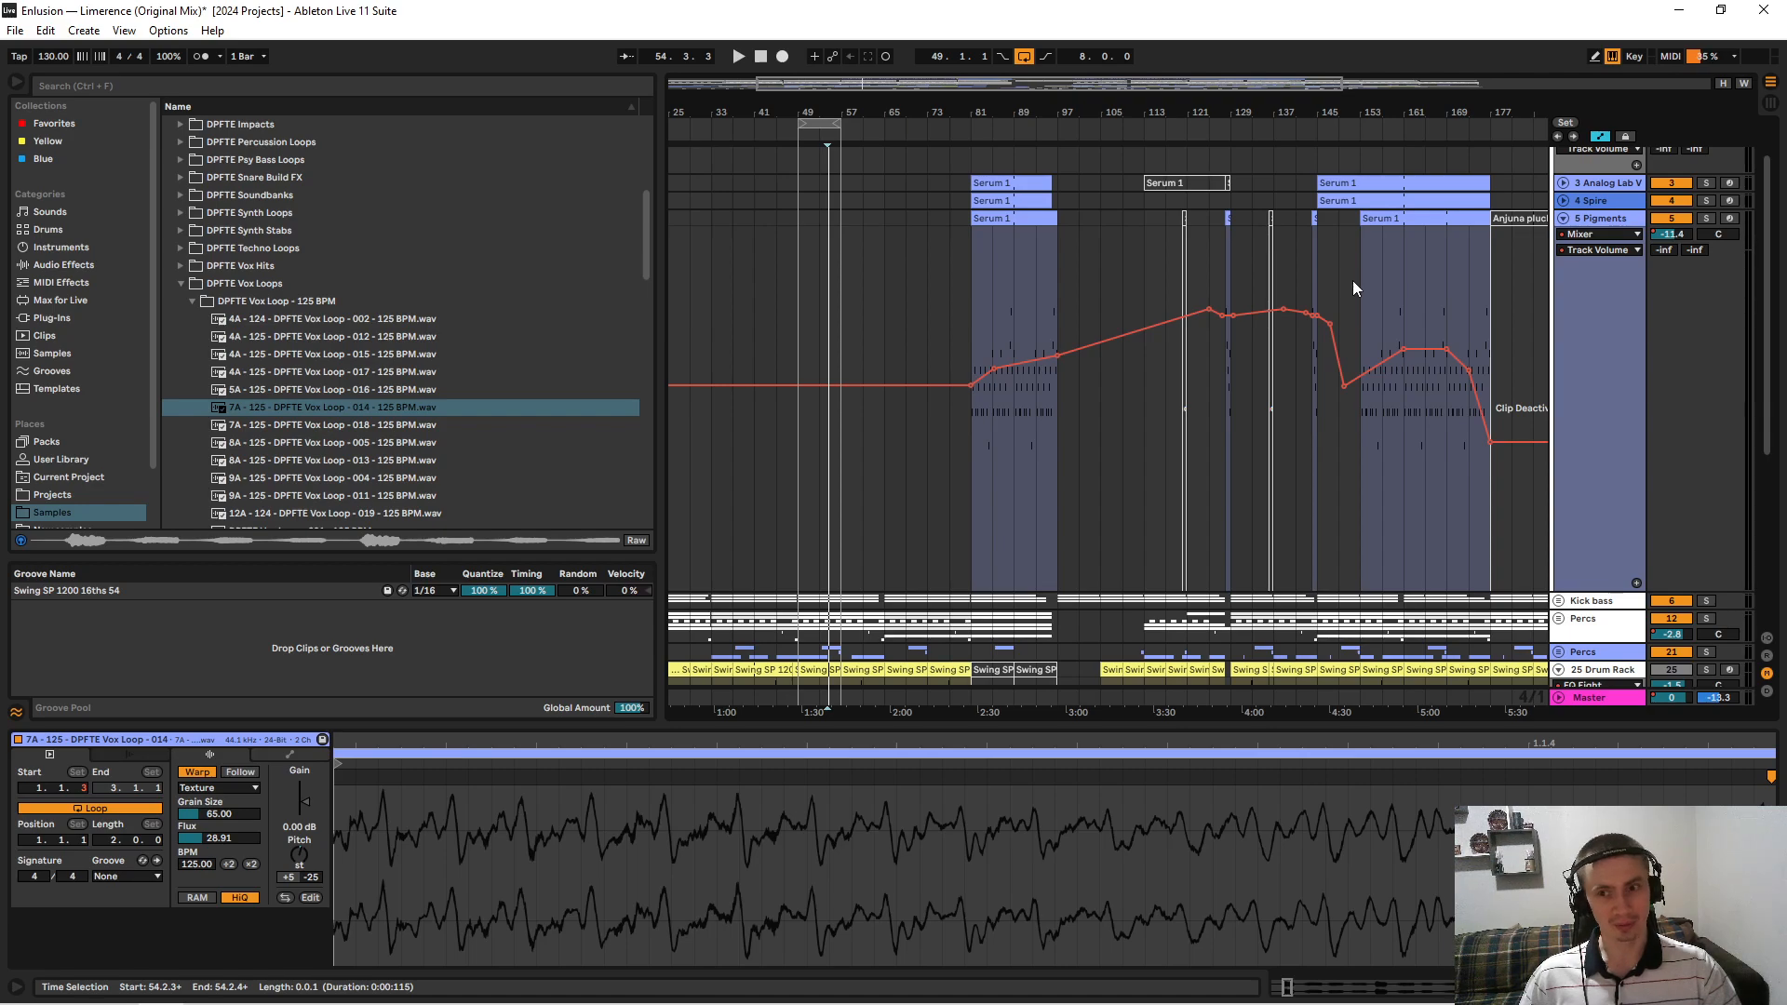
pyautogui.click(1564, 183)
pyautogui.click(1707, 185)
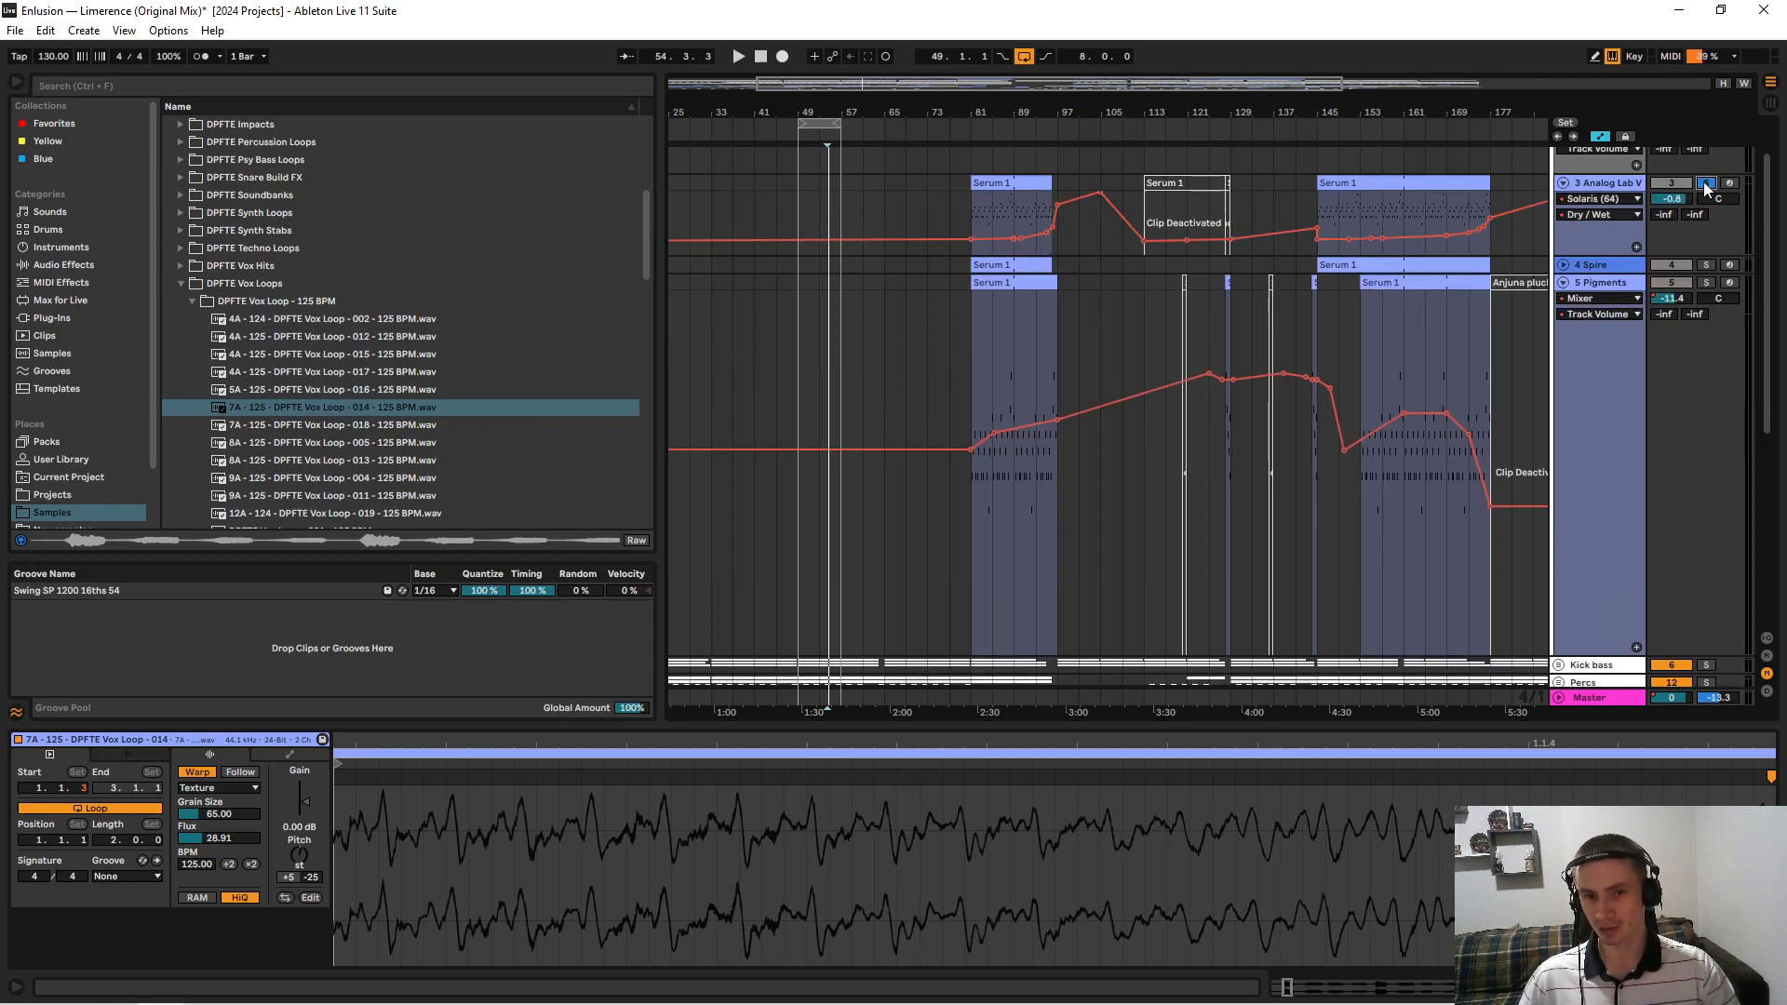
# Play Analog Lab V's Serum 1 clip from bar 81 and examine its notes in an enlarged piano roll.
pyautogui.moveTo(1067, 123); pyautogui.dragTo(963, 213)
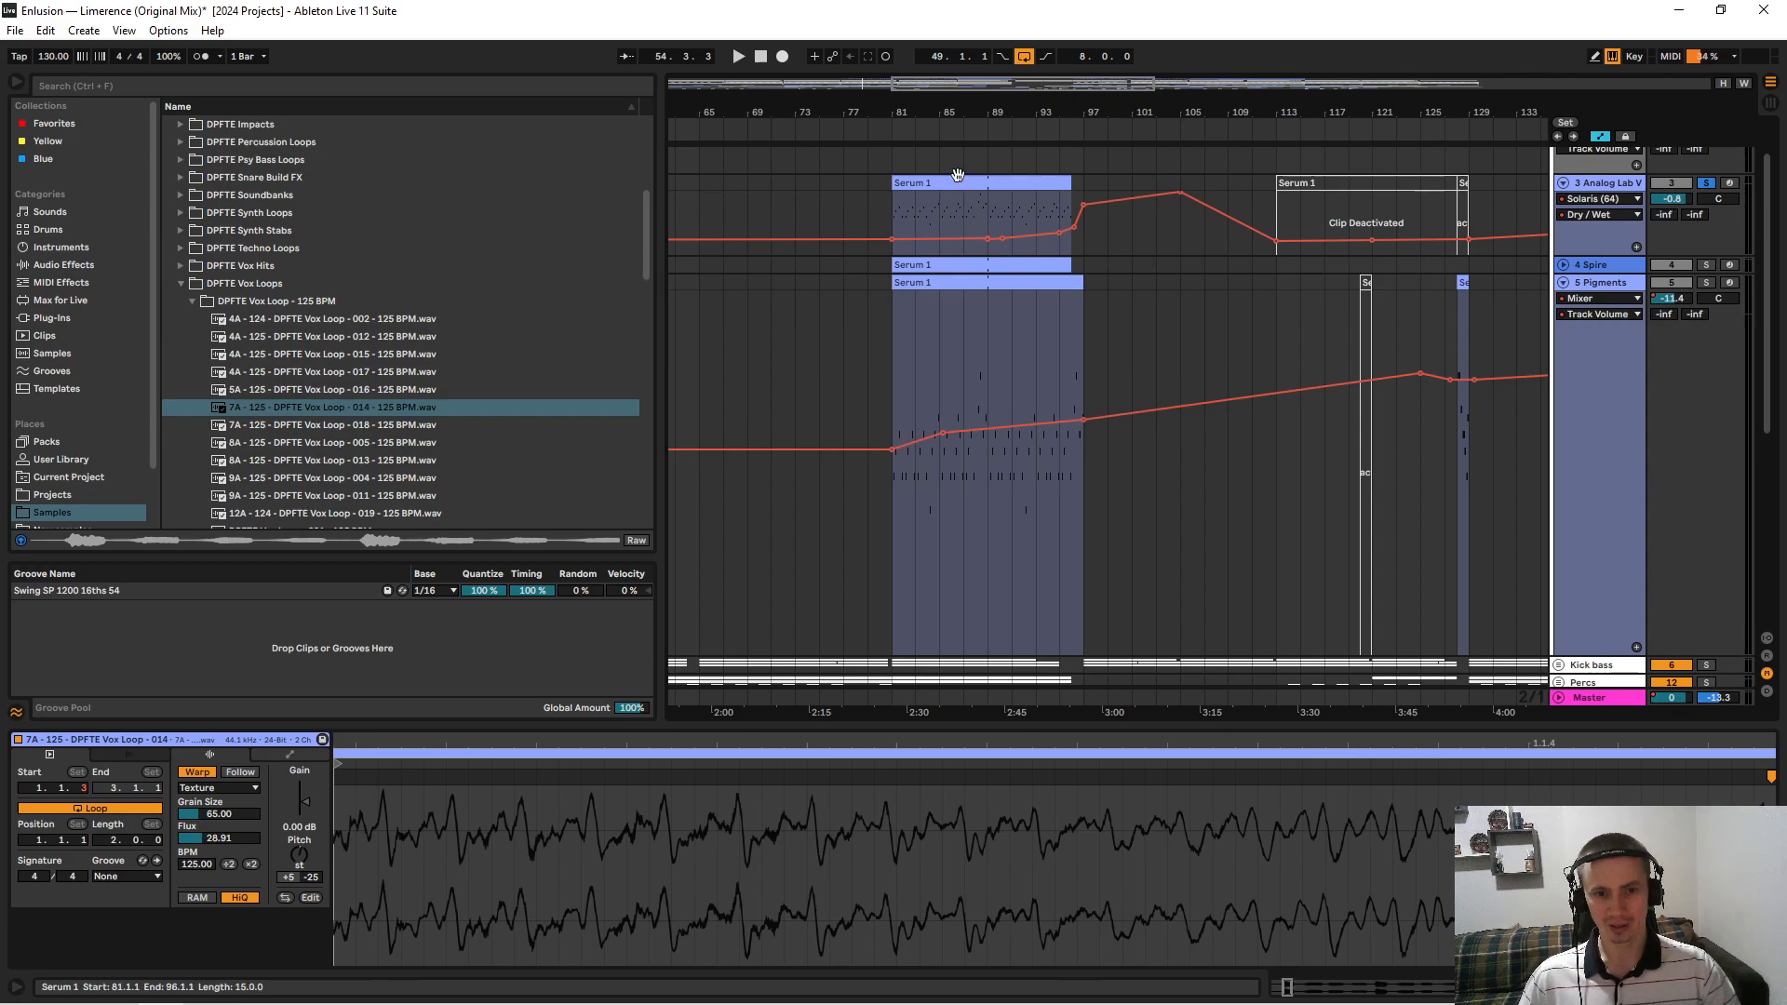
pyautogui.click(958, 175)
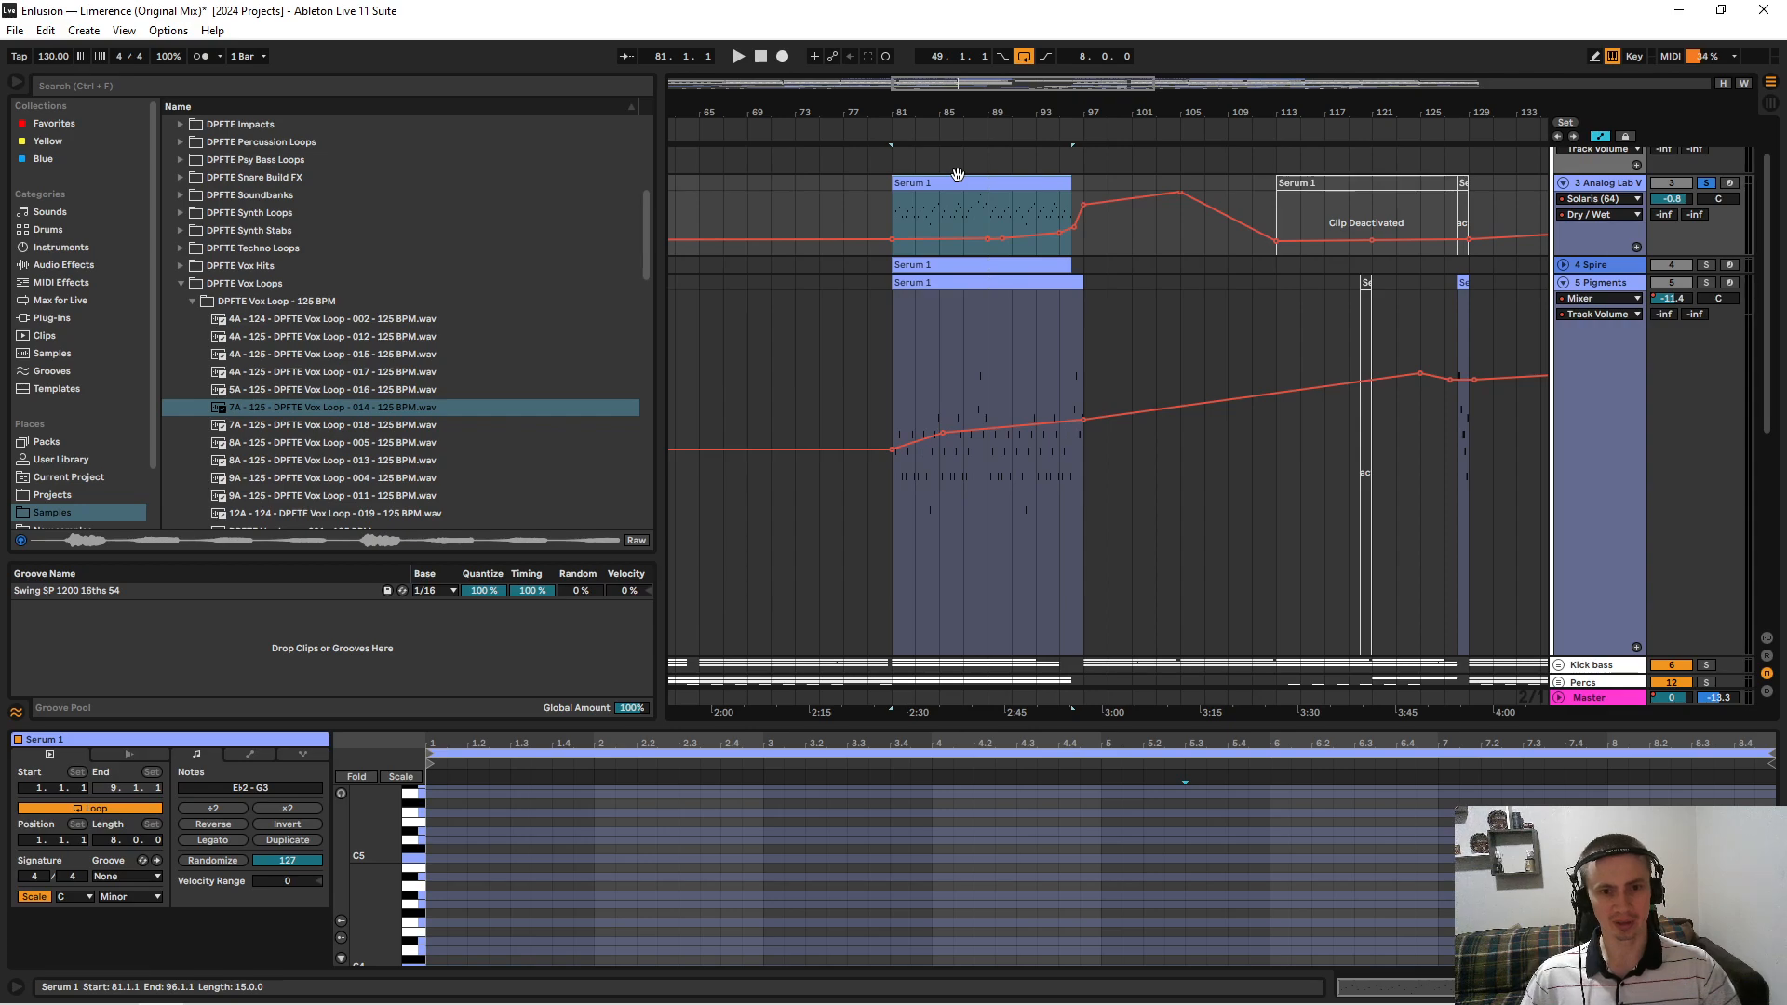
pyautogui.press('space')
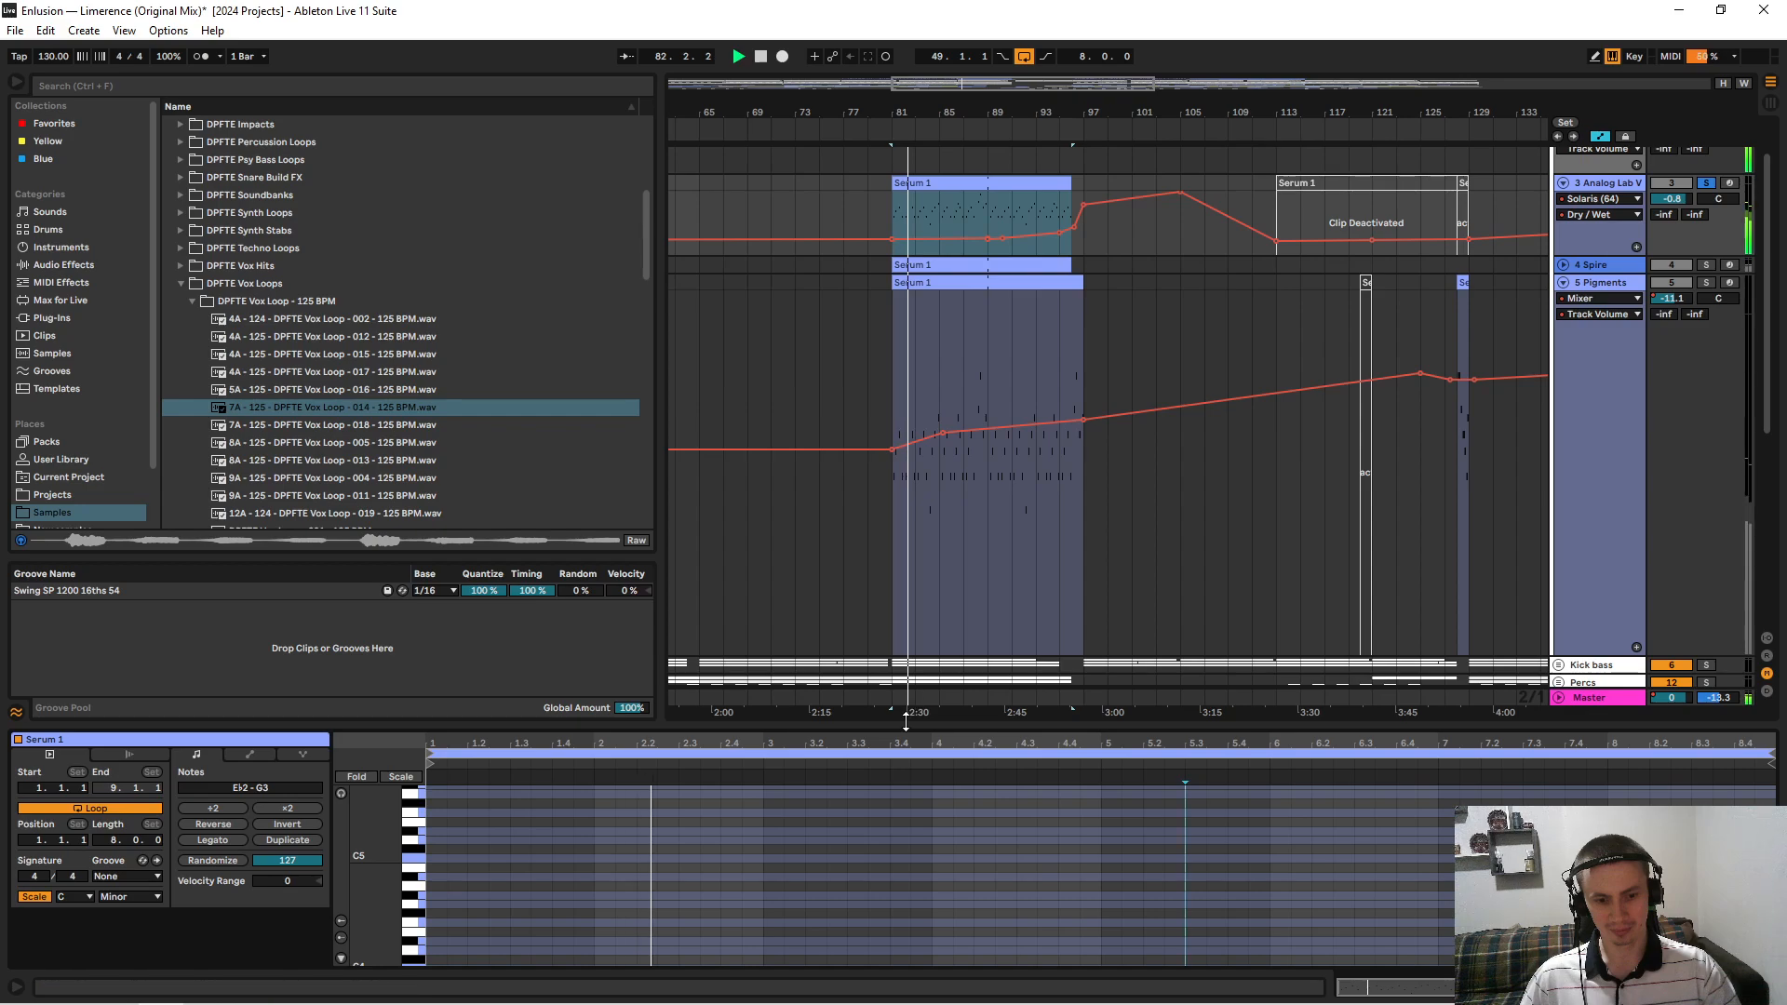
pyautogui.moveTo(906, 724); pyautogui.dragTo(906, 379)
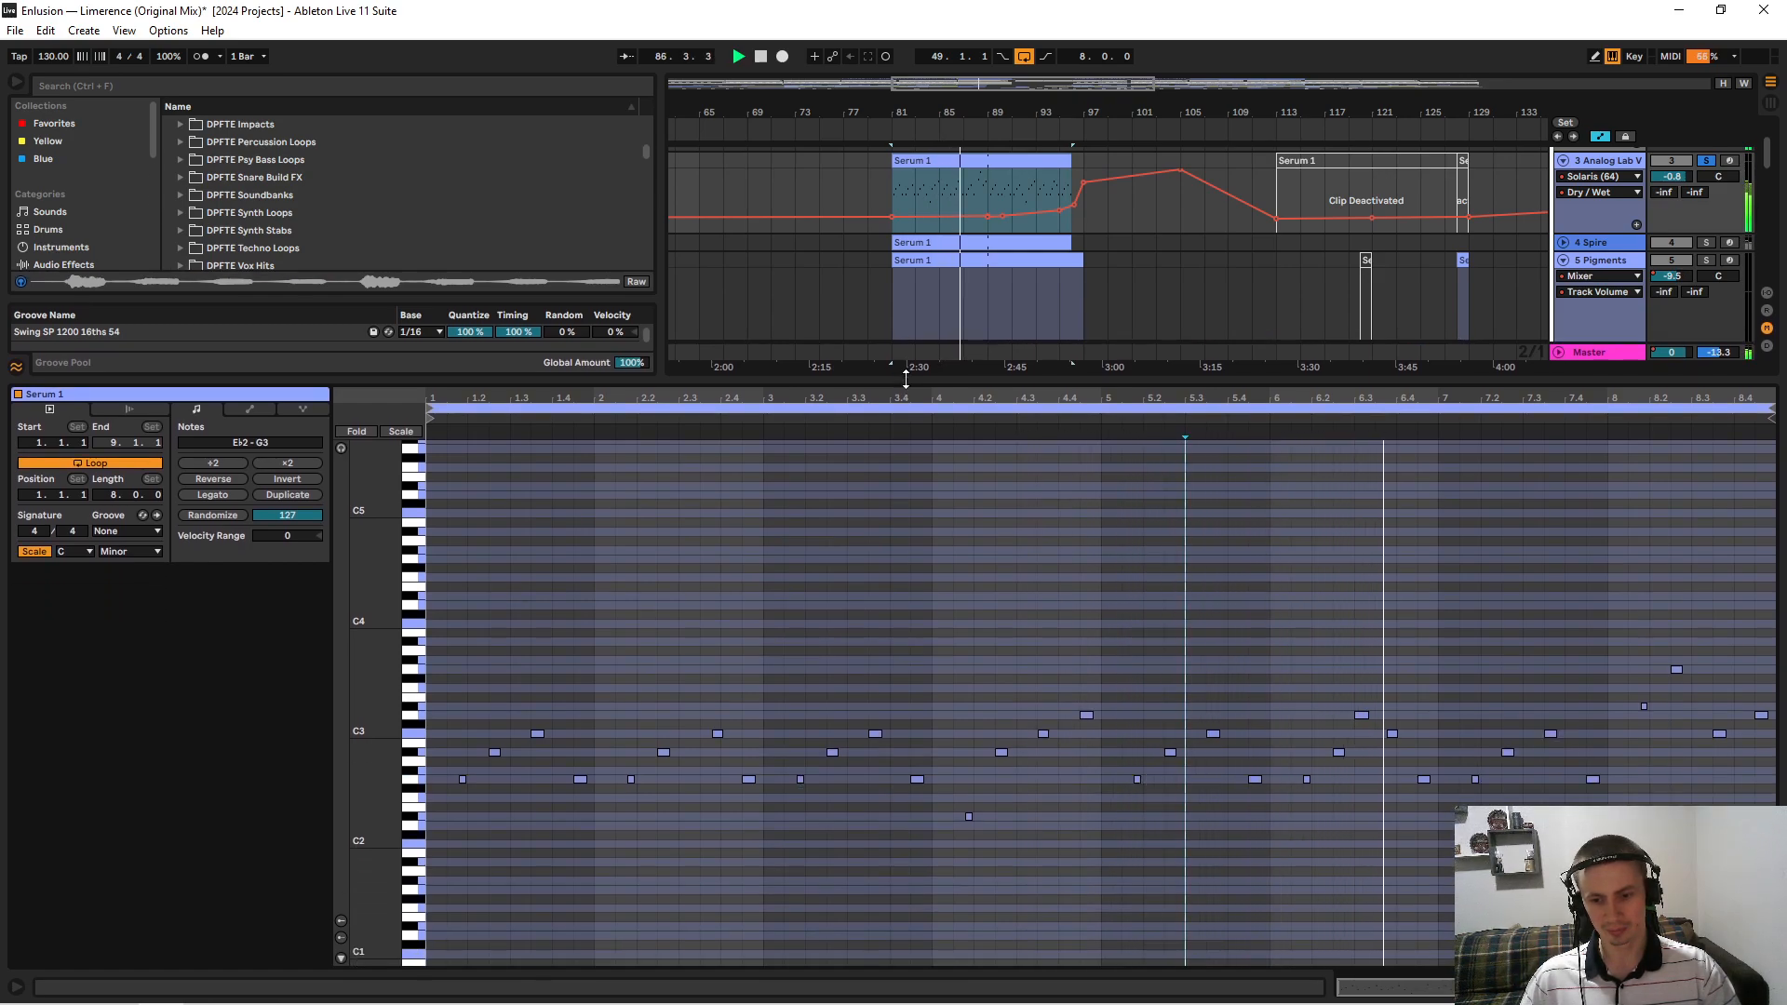
pyautogui.moveTo(906, 379); pyautogui.dragTo(906, 355)
pyautogui.moveTo(1117, 373); pyautogui.dragTo(1081, 862)
pyautogui.press('space')
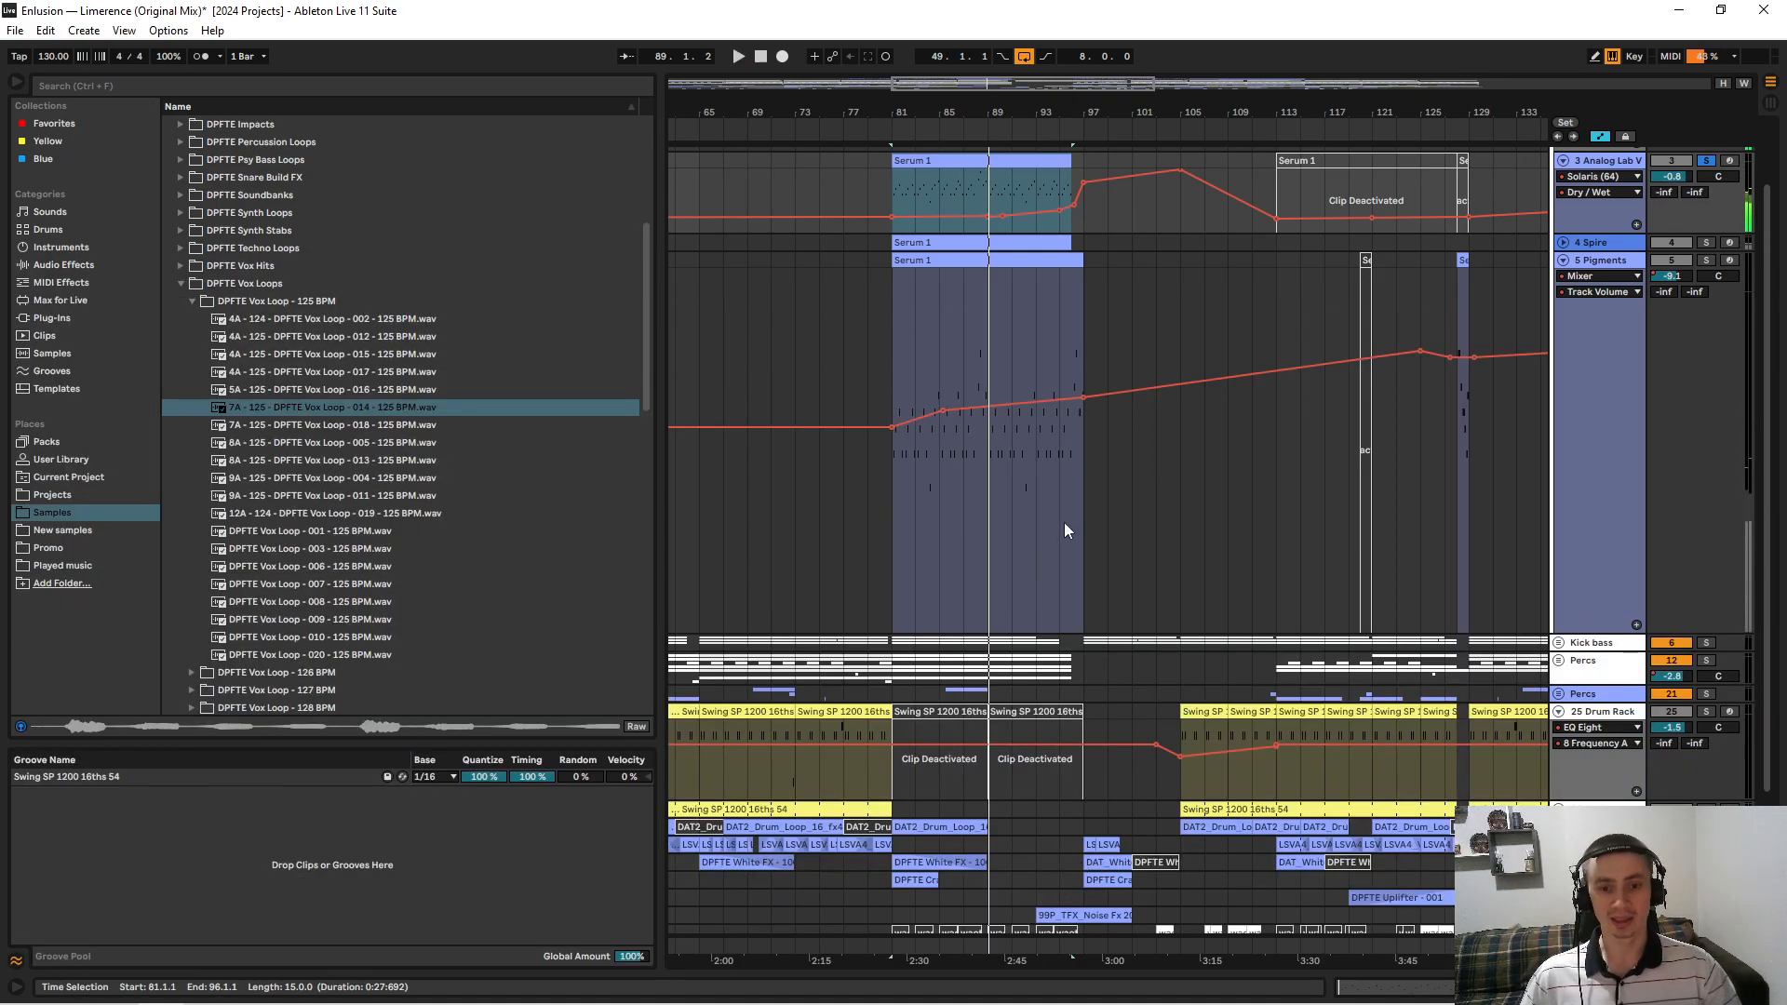
# Expand the Spire track and select its Serum 1 clip at bar 81.
pyautogui.click(1092, 498)
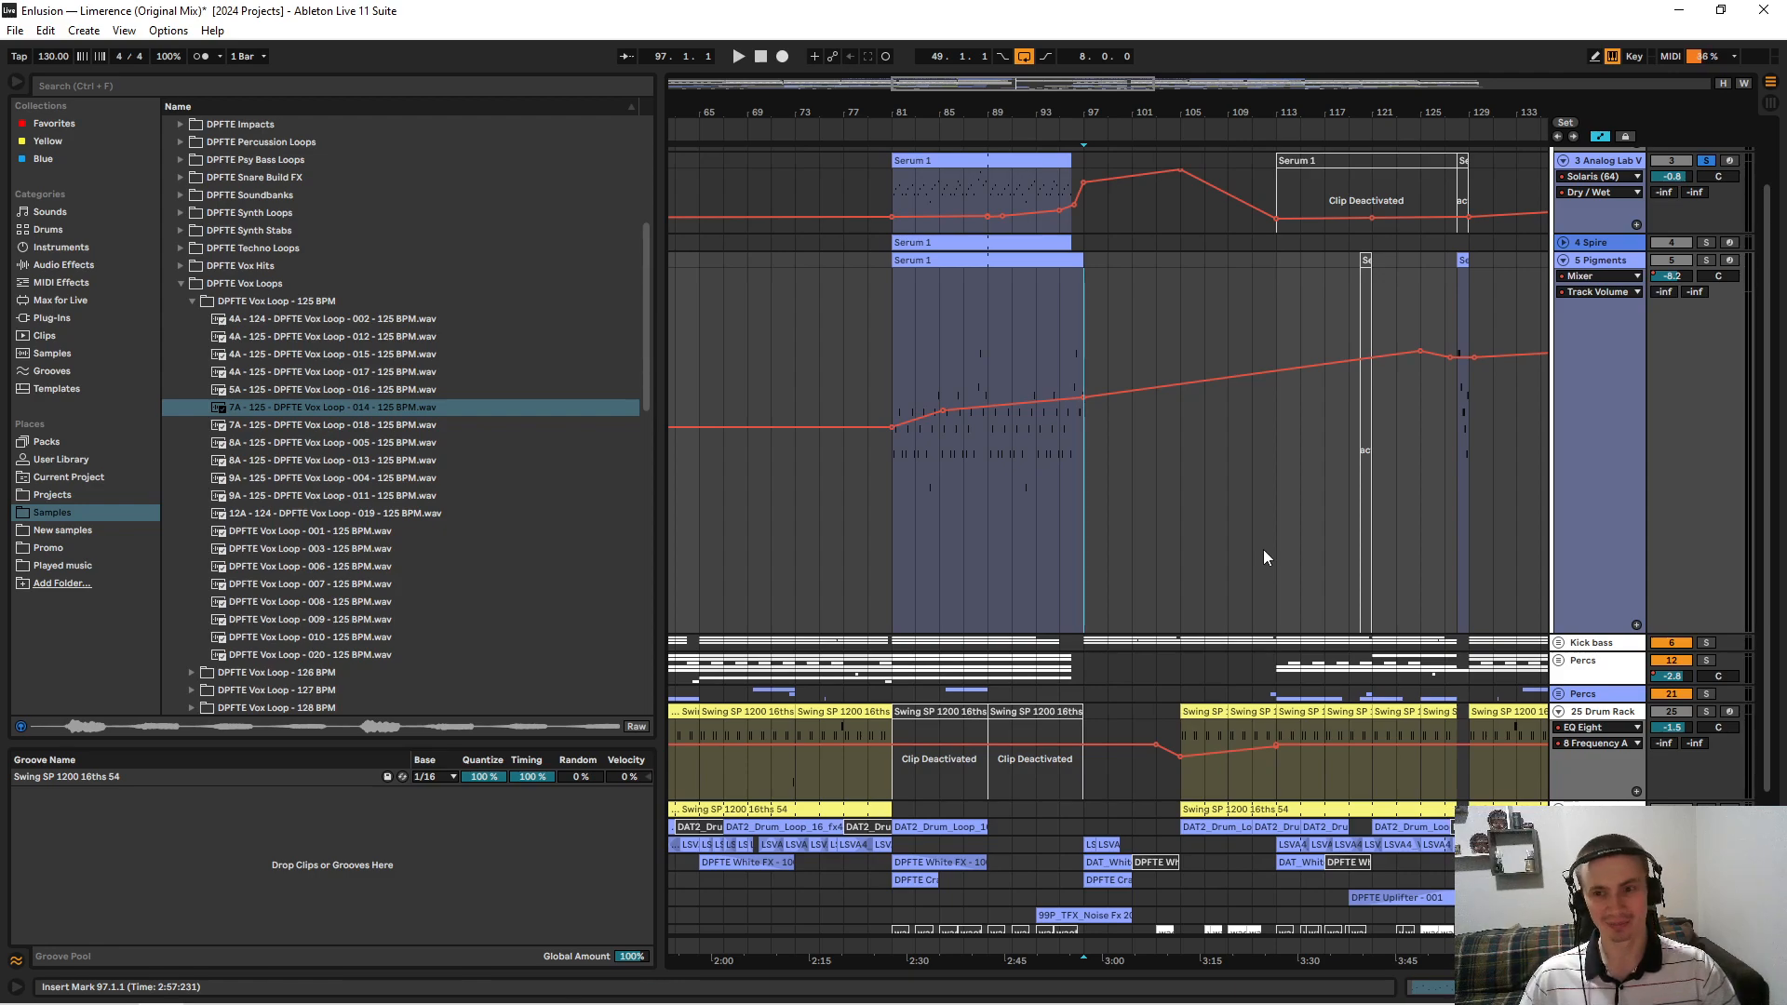
pyautogui.click(1564, 244)
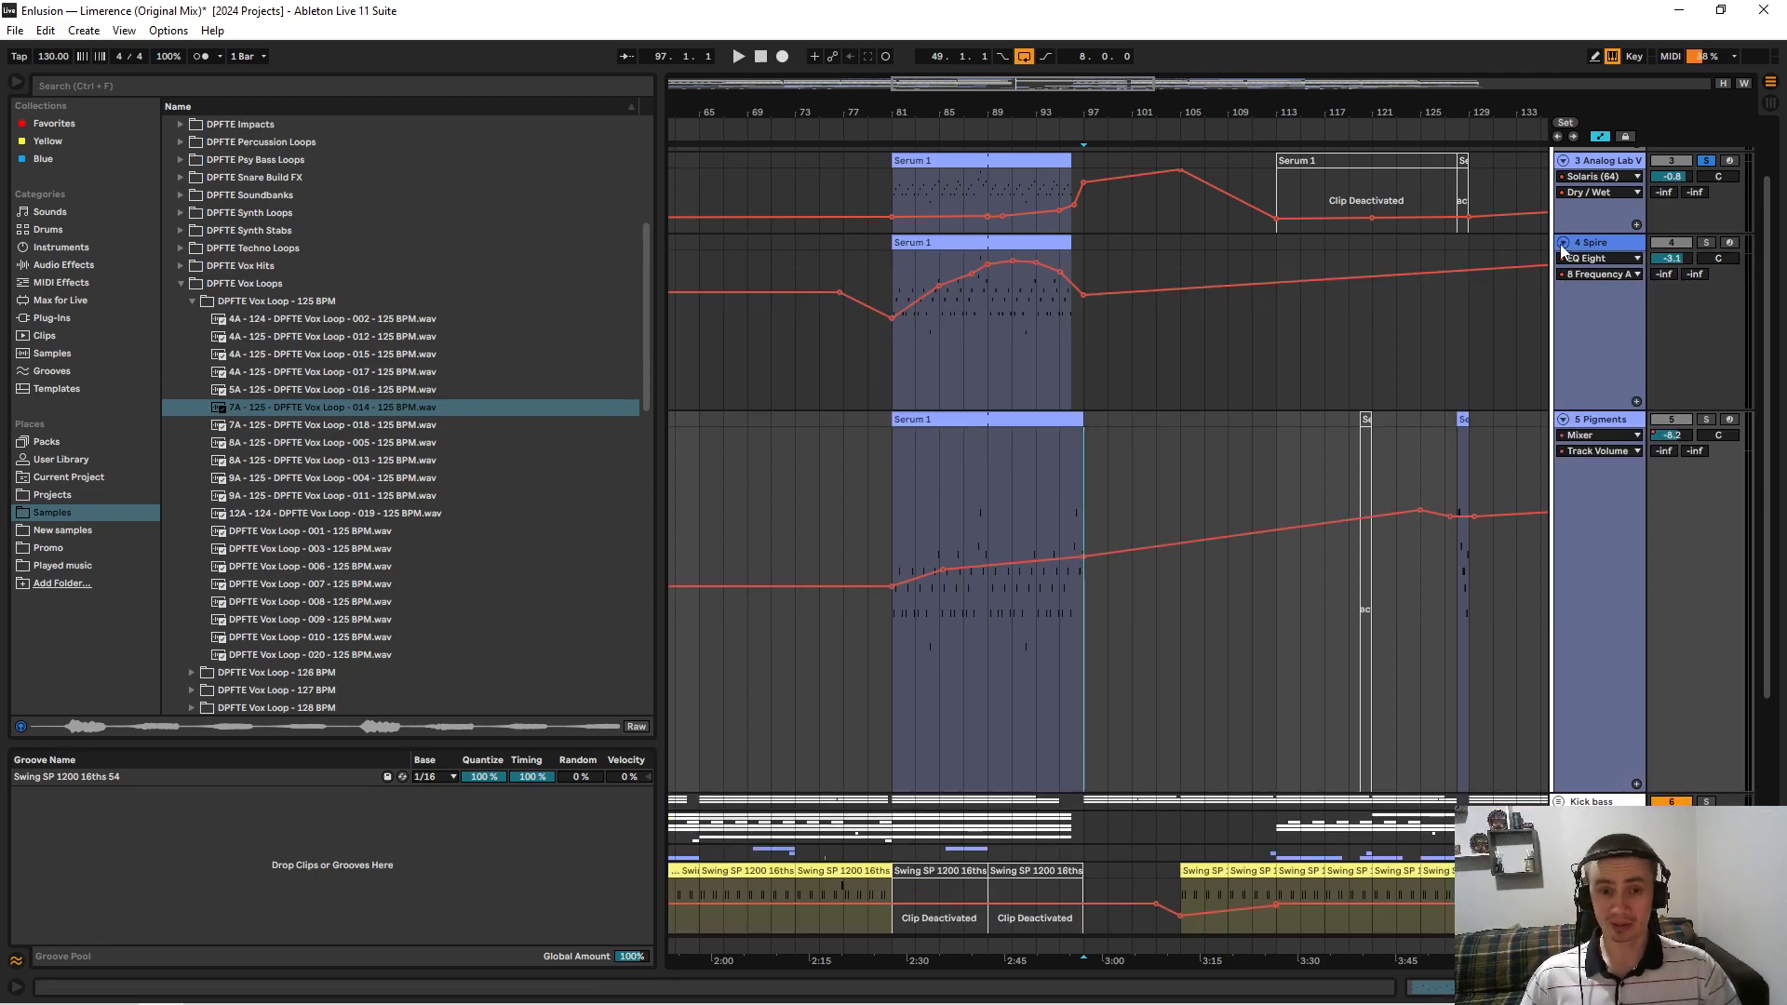
pyautogui.click(987, 237)
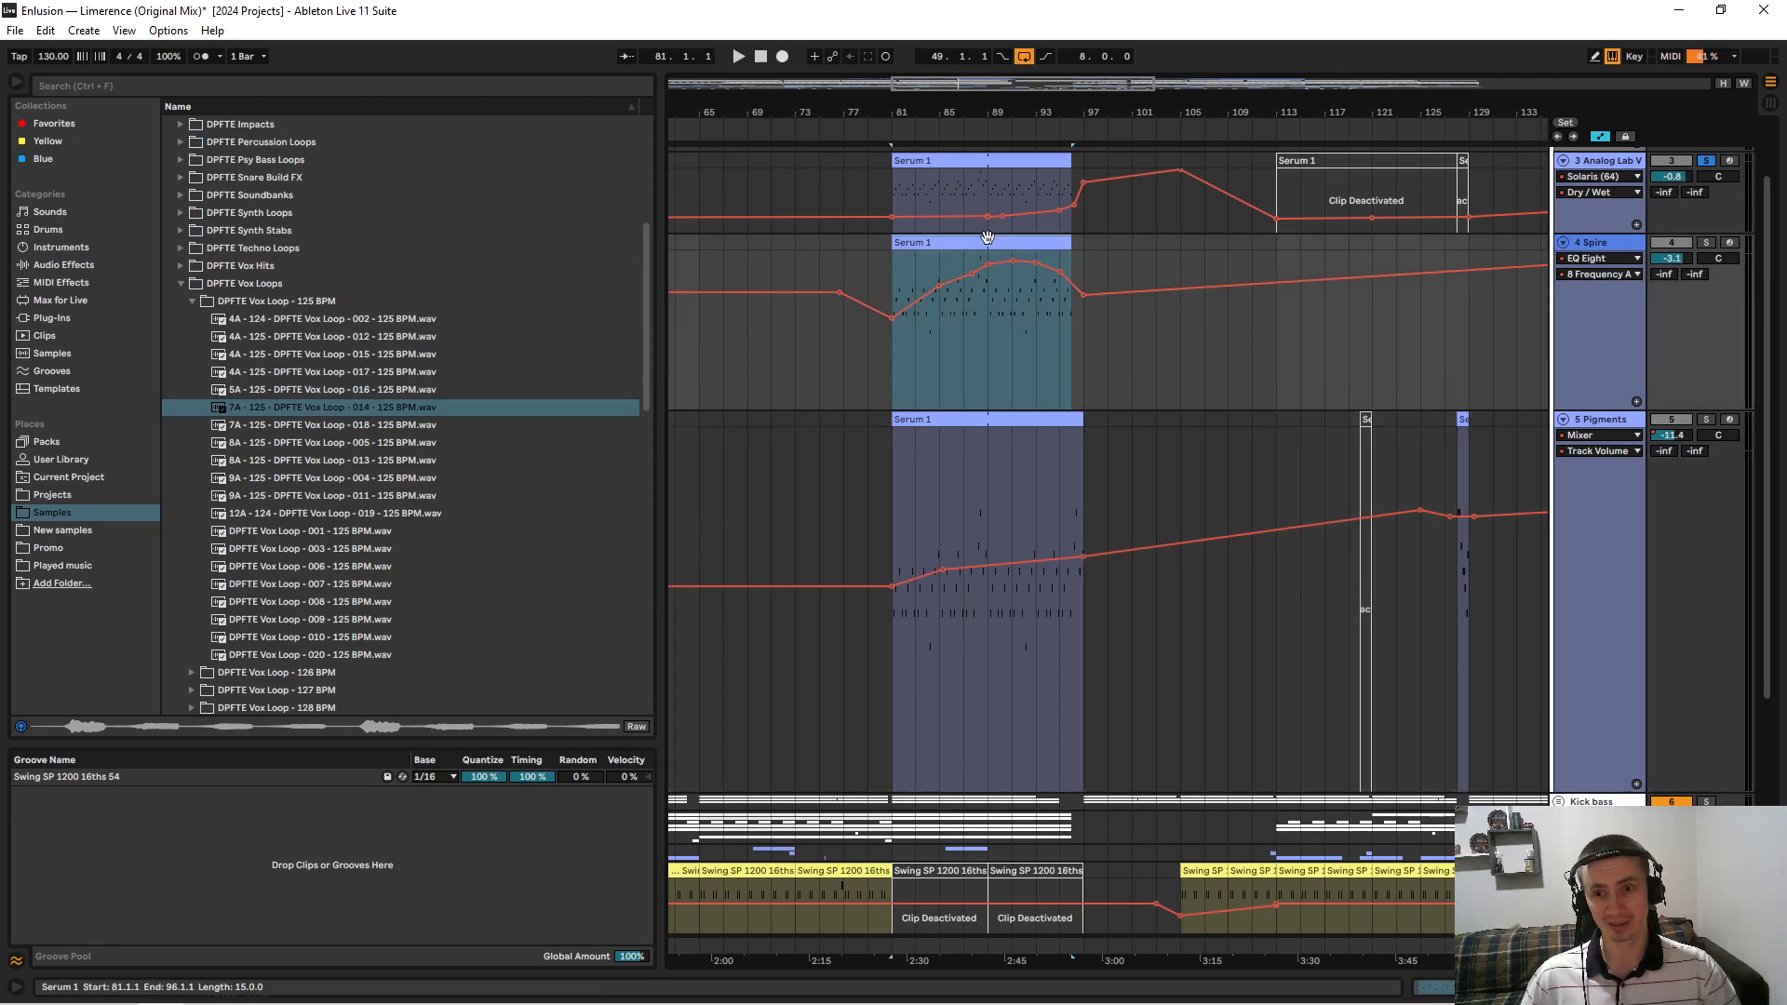
# Solo the Pigments track and listen to its Serum 1 clip from bar 81, briefly toggling Analog Lab V's solo for comparison.
pyautogui.scroll(2, 1085, 244)
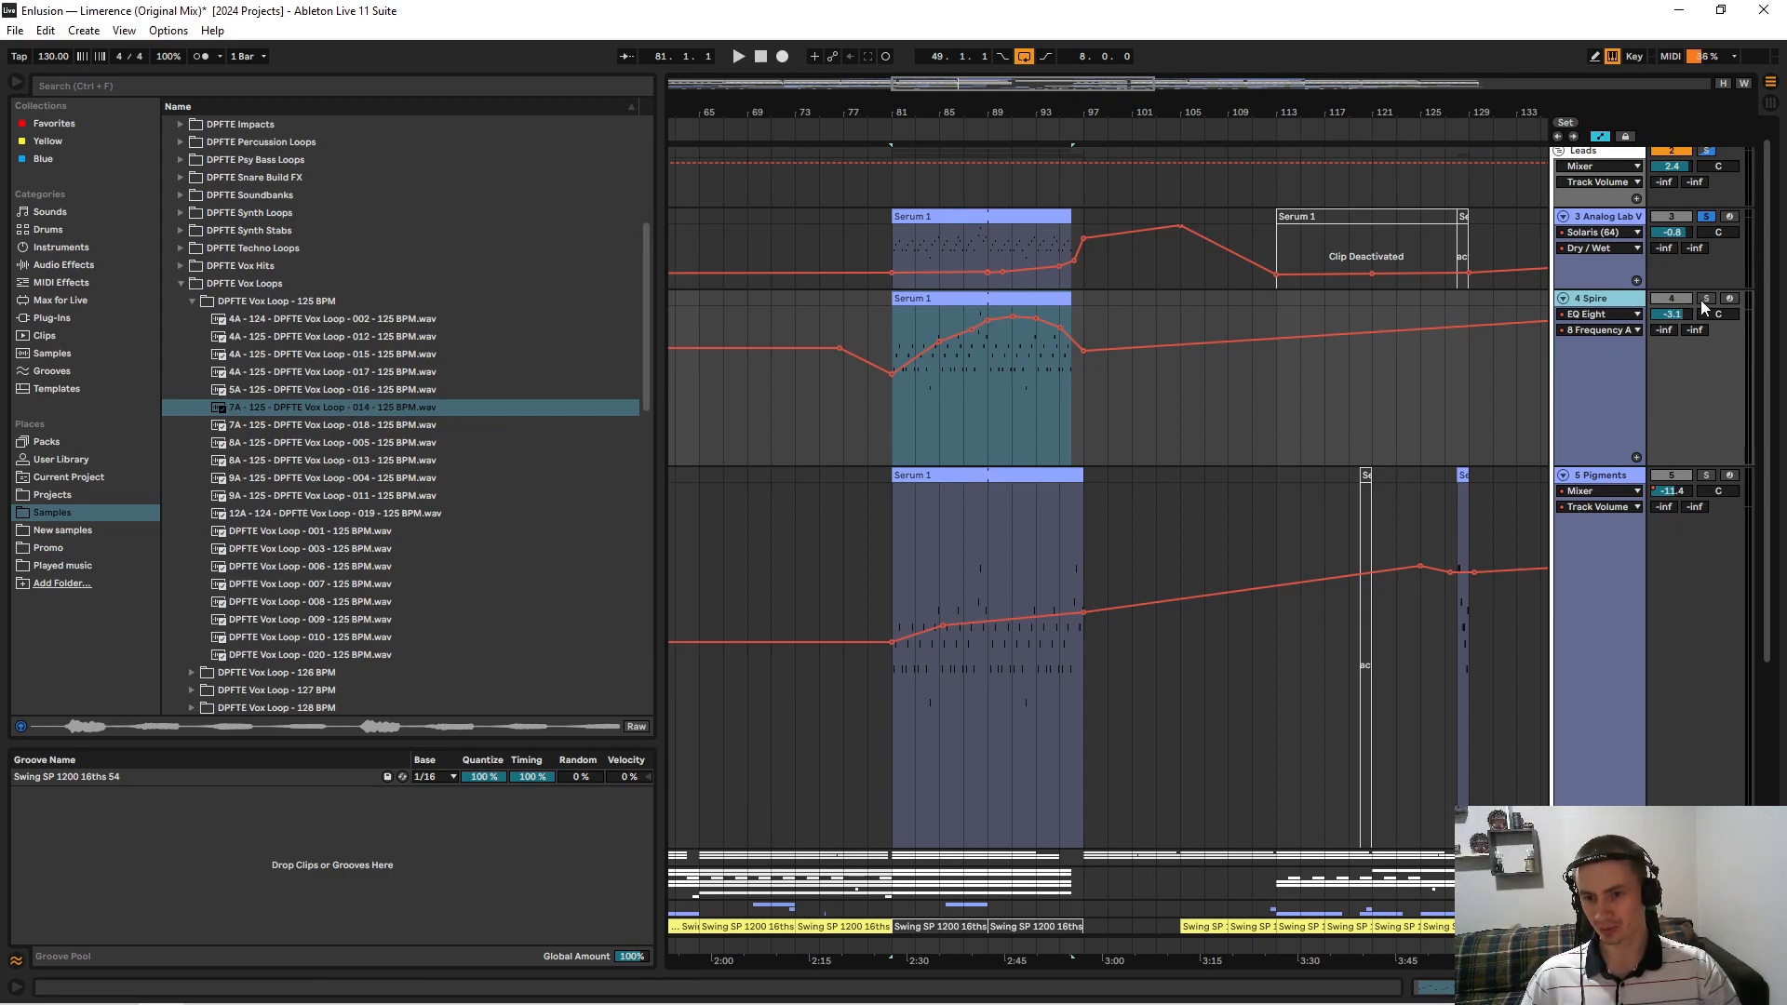
pyautogui.click(1707, 476)
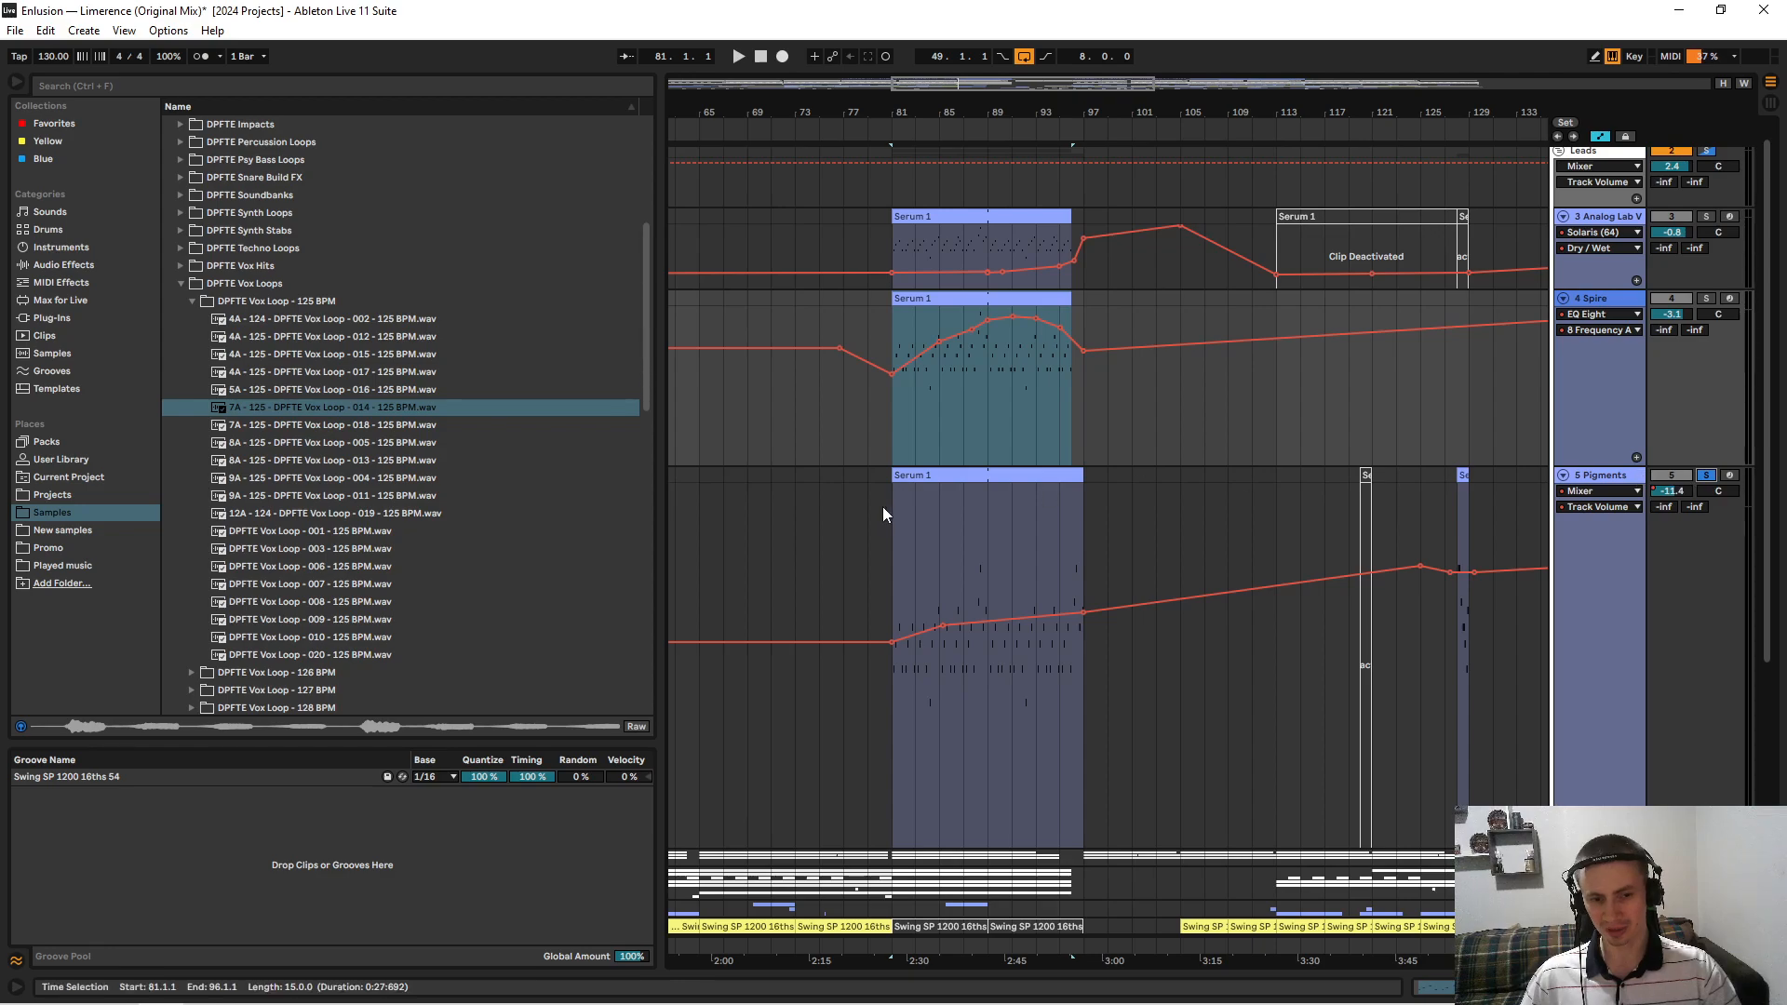
pyautogui.click(930, 476)
pyautogui.press('space')
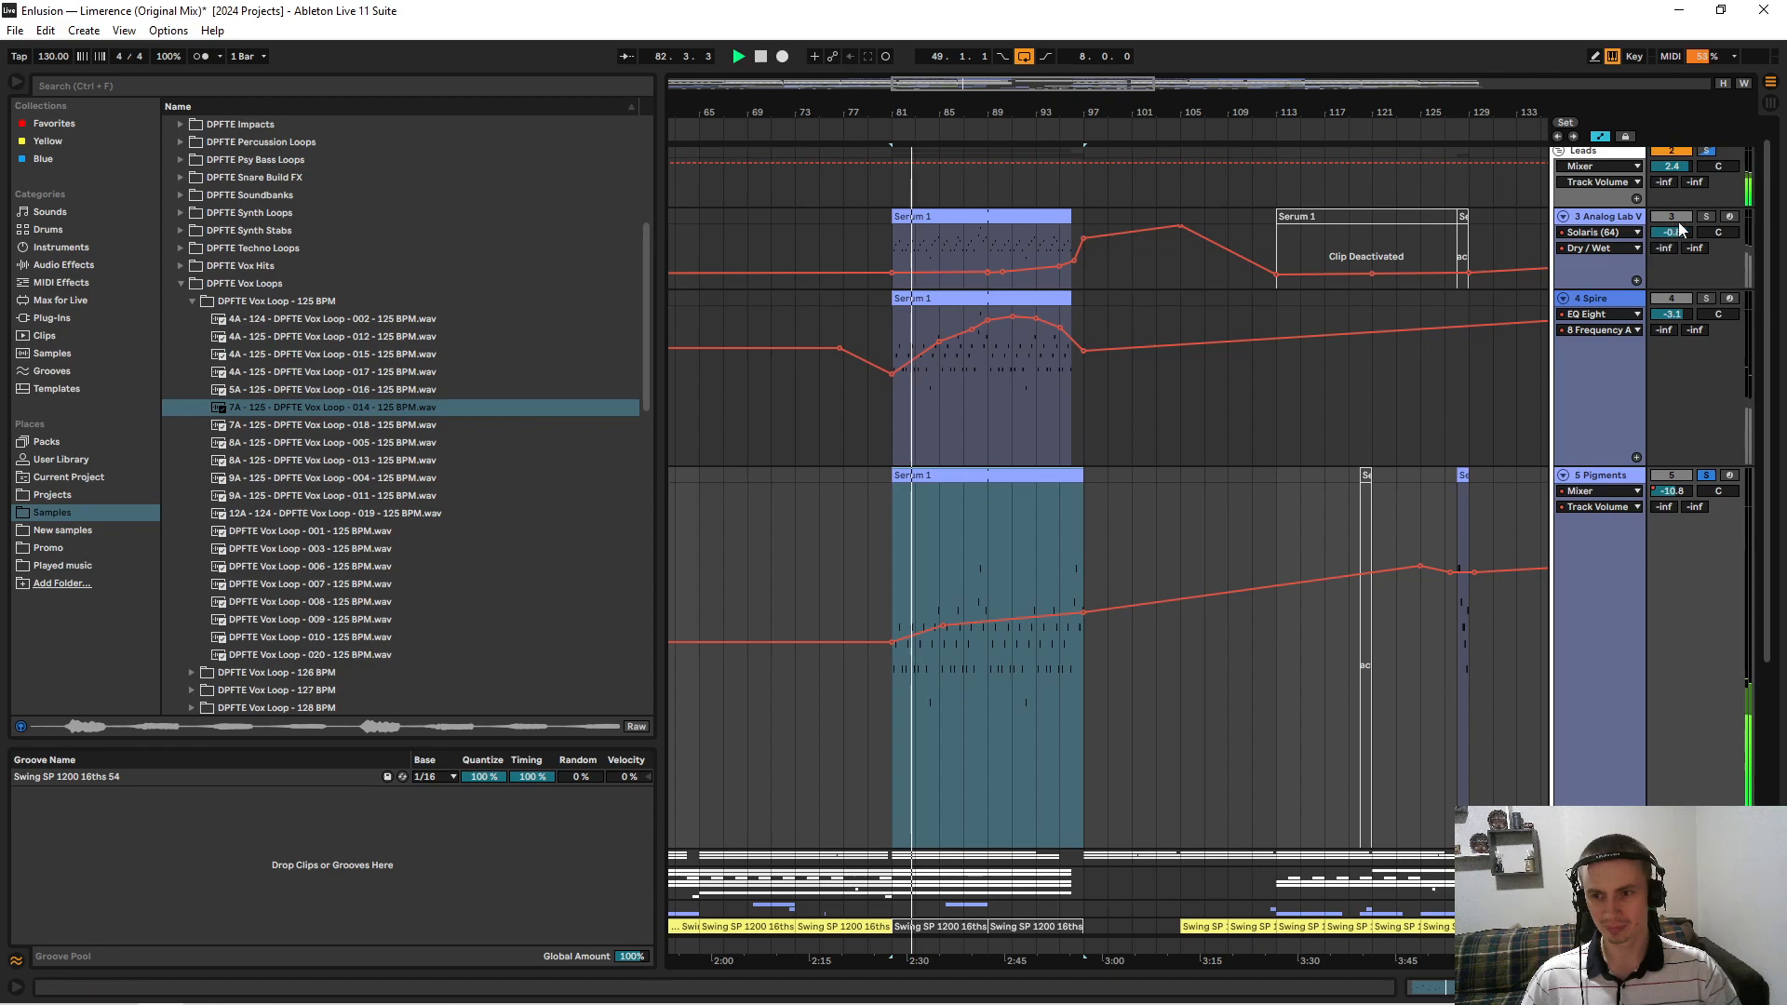
pyautogui.click(1708, 218)
pyautogui.click(1706, 219)
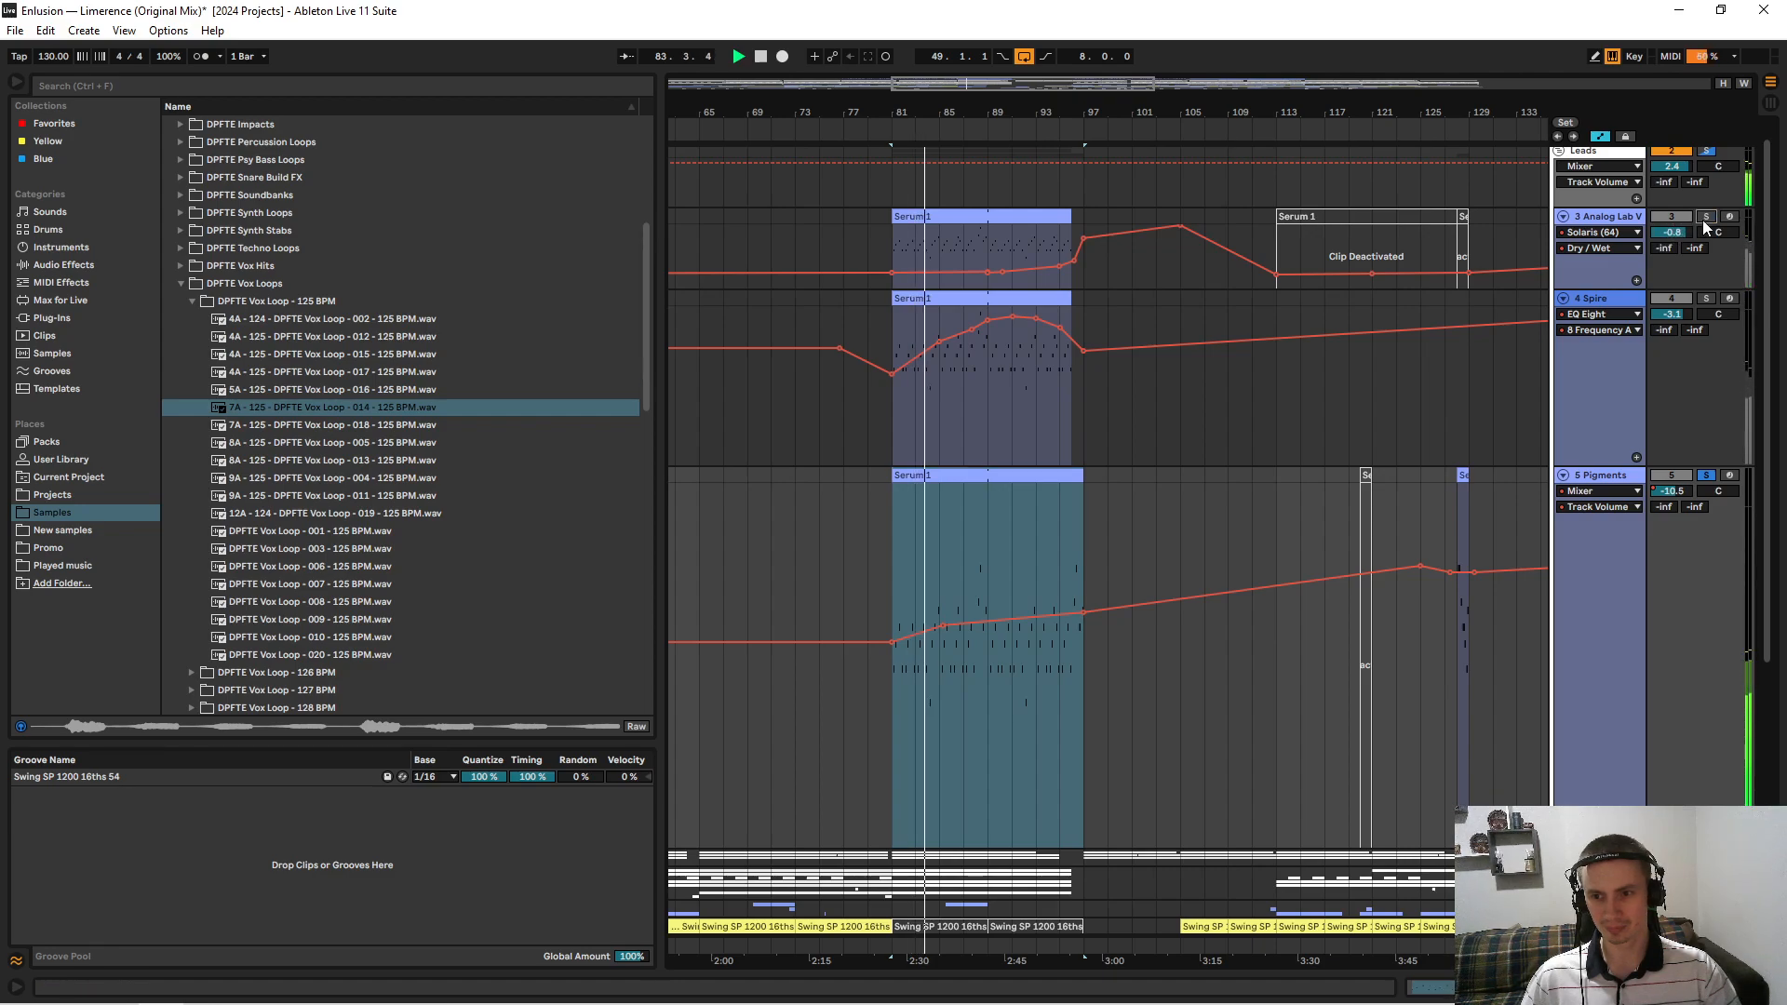
pyautogui.moveTo(999, 112); pyautogui.dragTo(937, 136)
pyautogui.press('space')
# Solo the Spire track and listen to its Serum 1 clip from bar 81.
pyautogui.click(1706, 298)
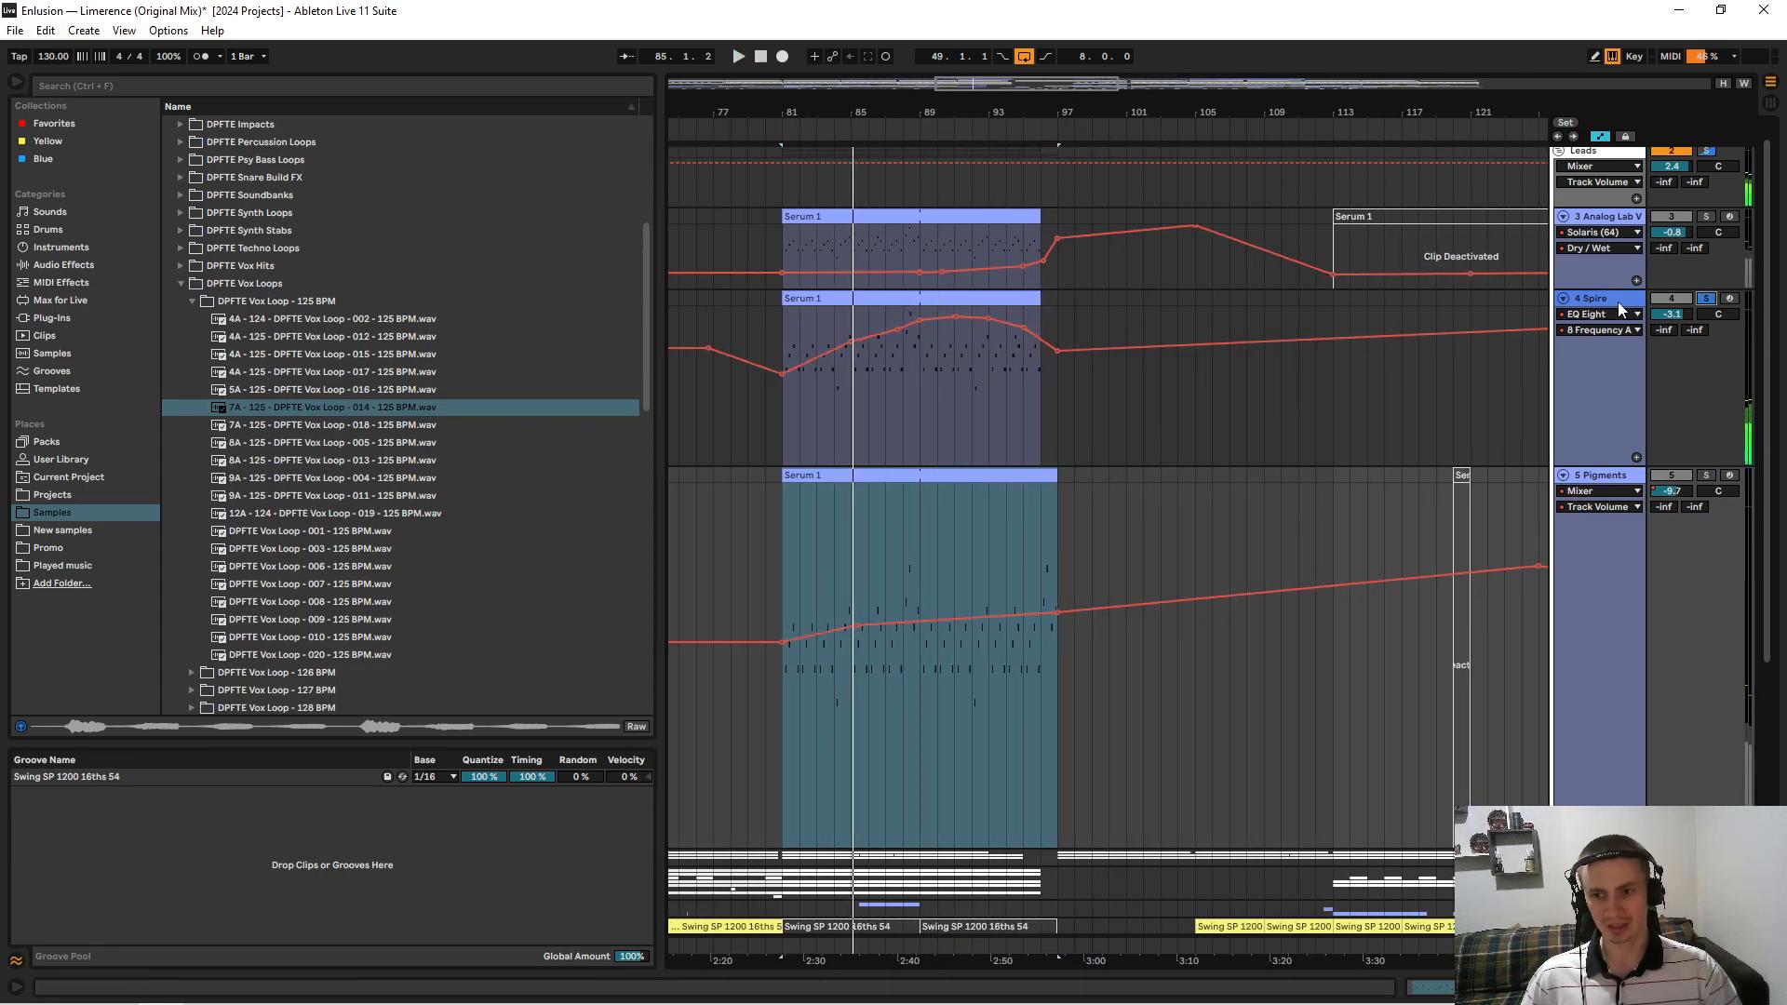
pyautogui.click(801, 298)
pyautogui.press('space')
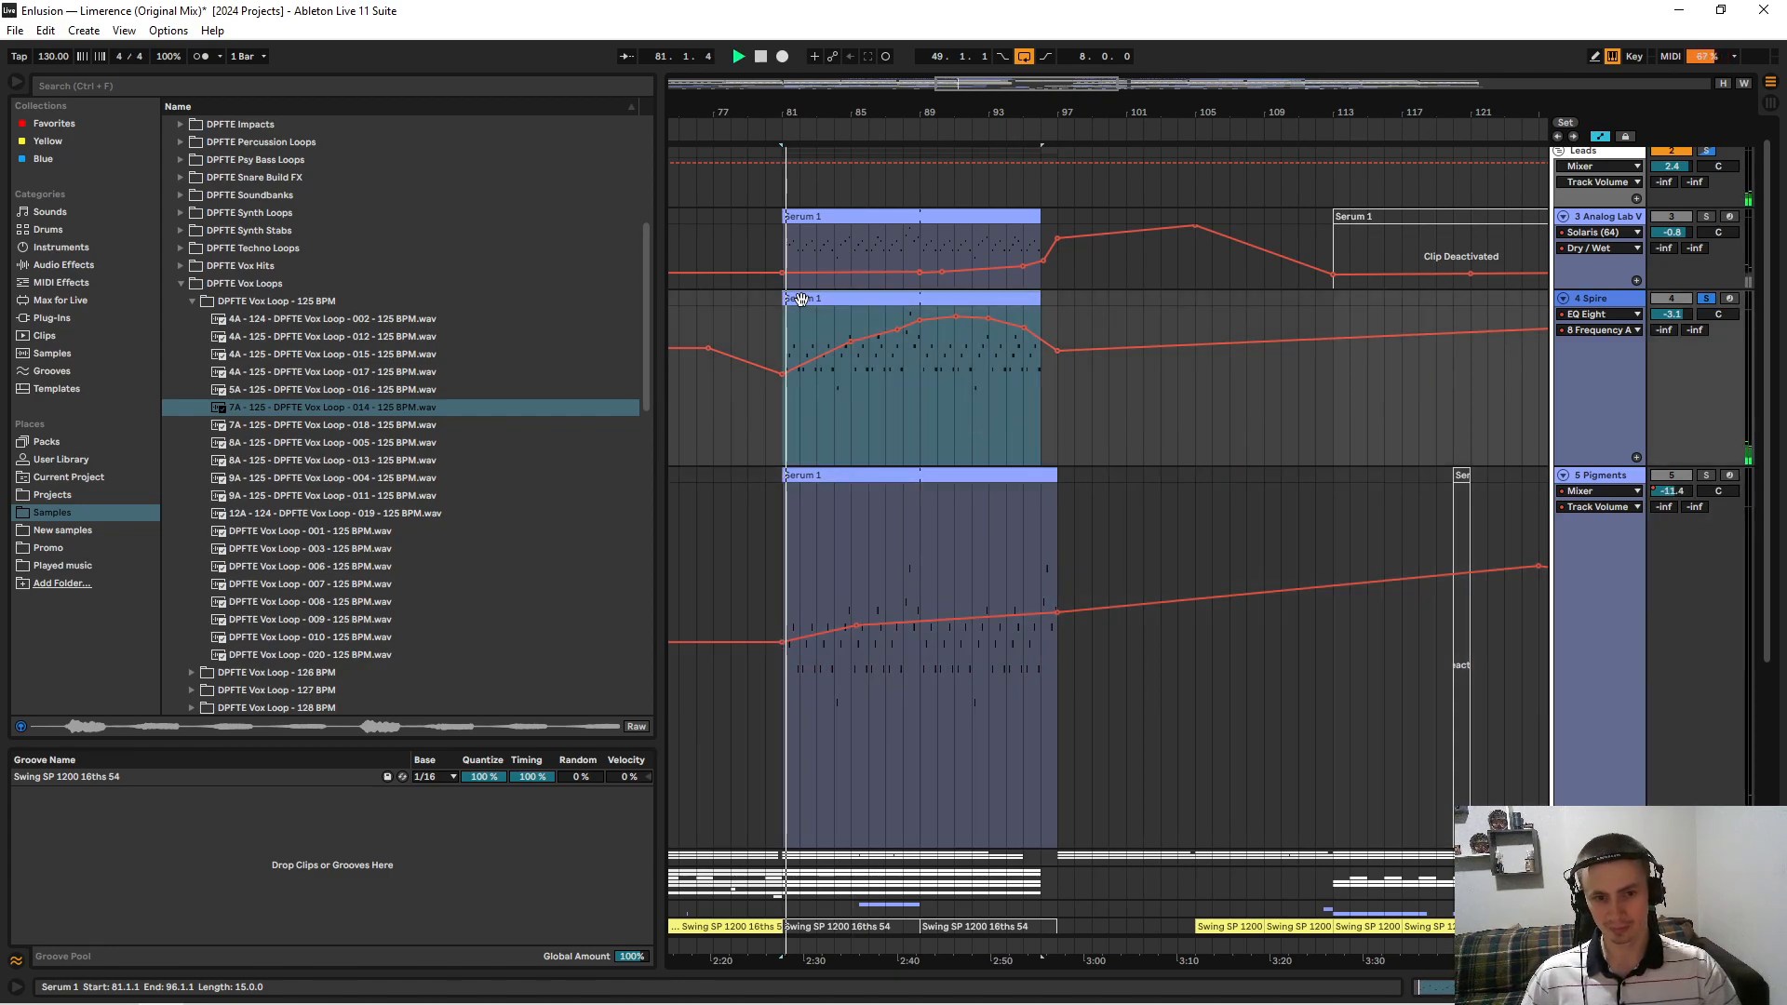
pyautogui.click(901, 361)
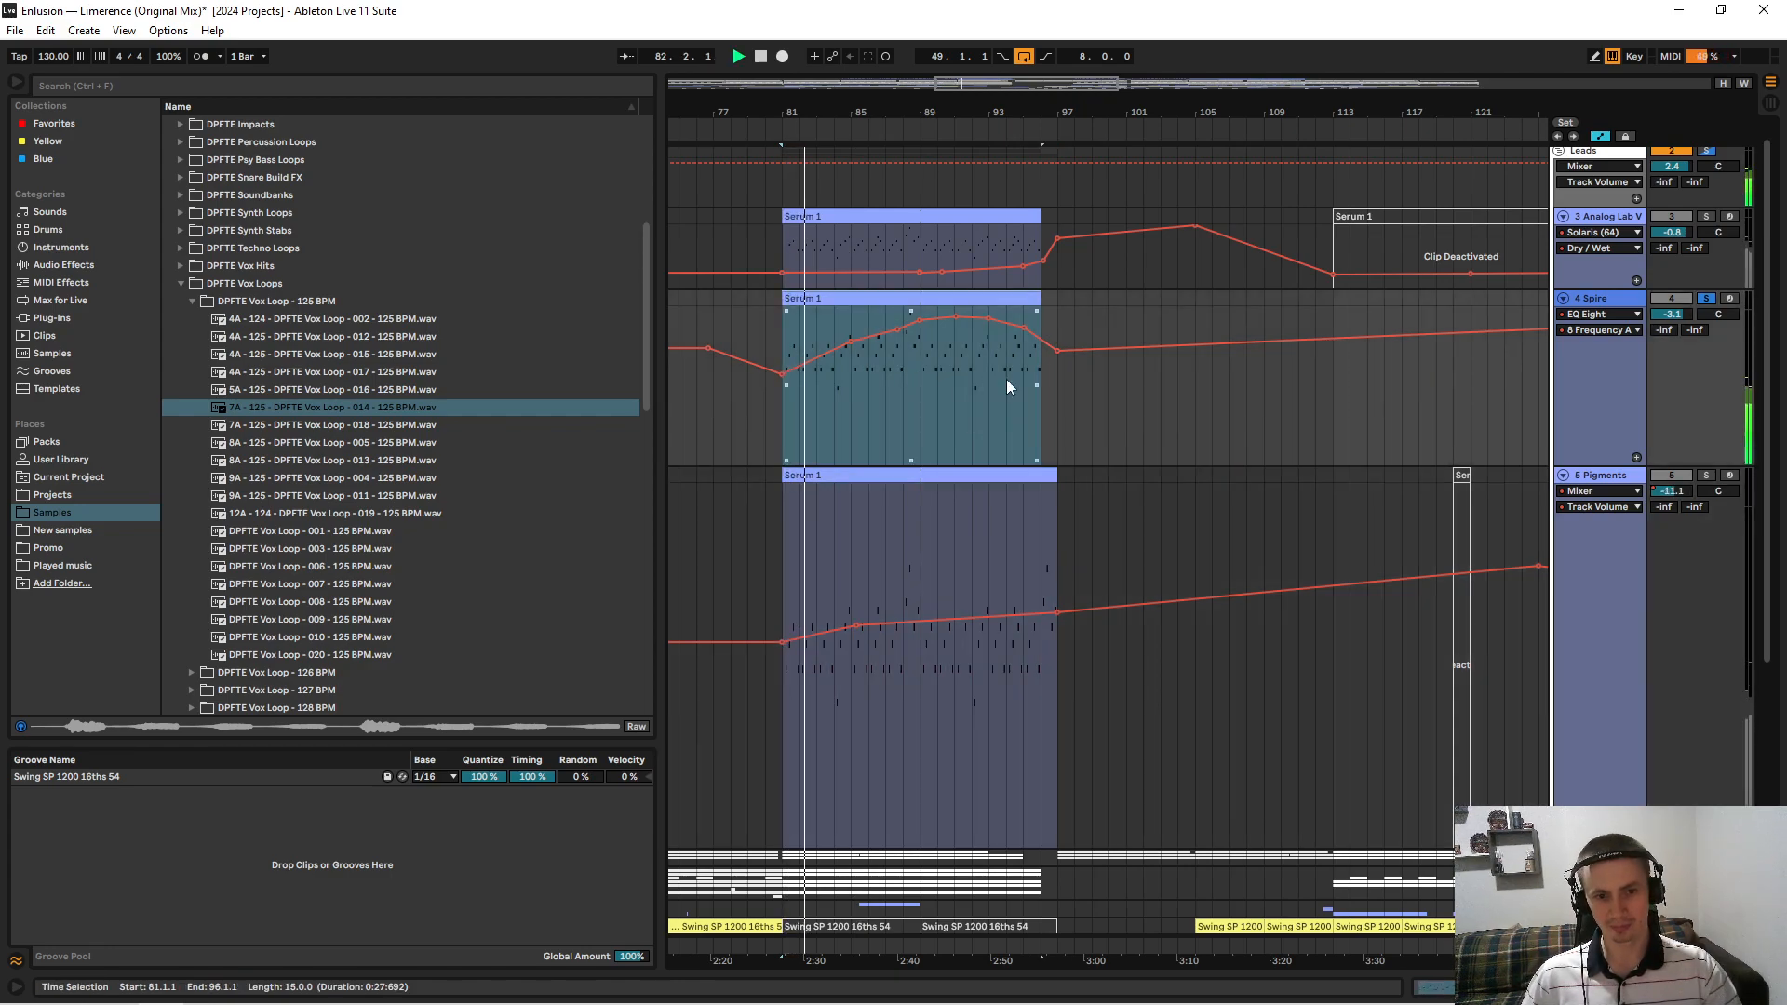
pyautogui.click(919, 392)
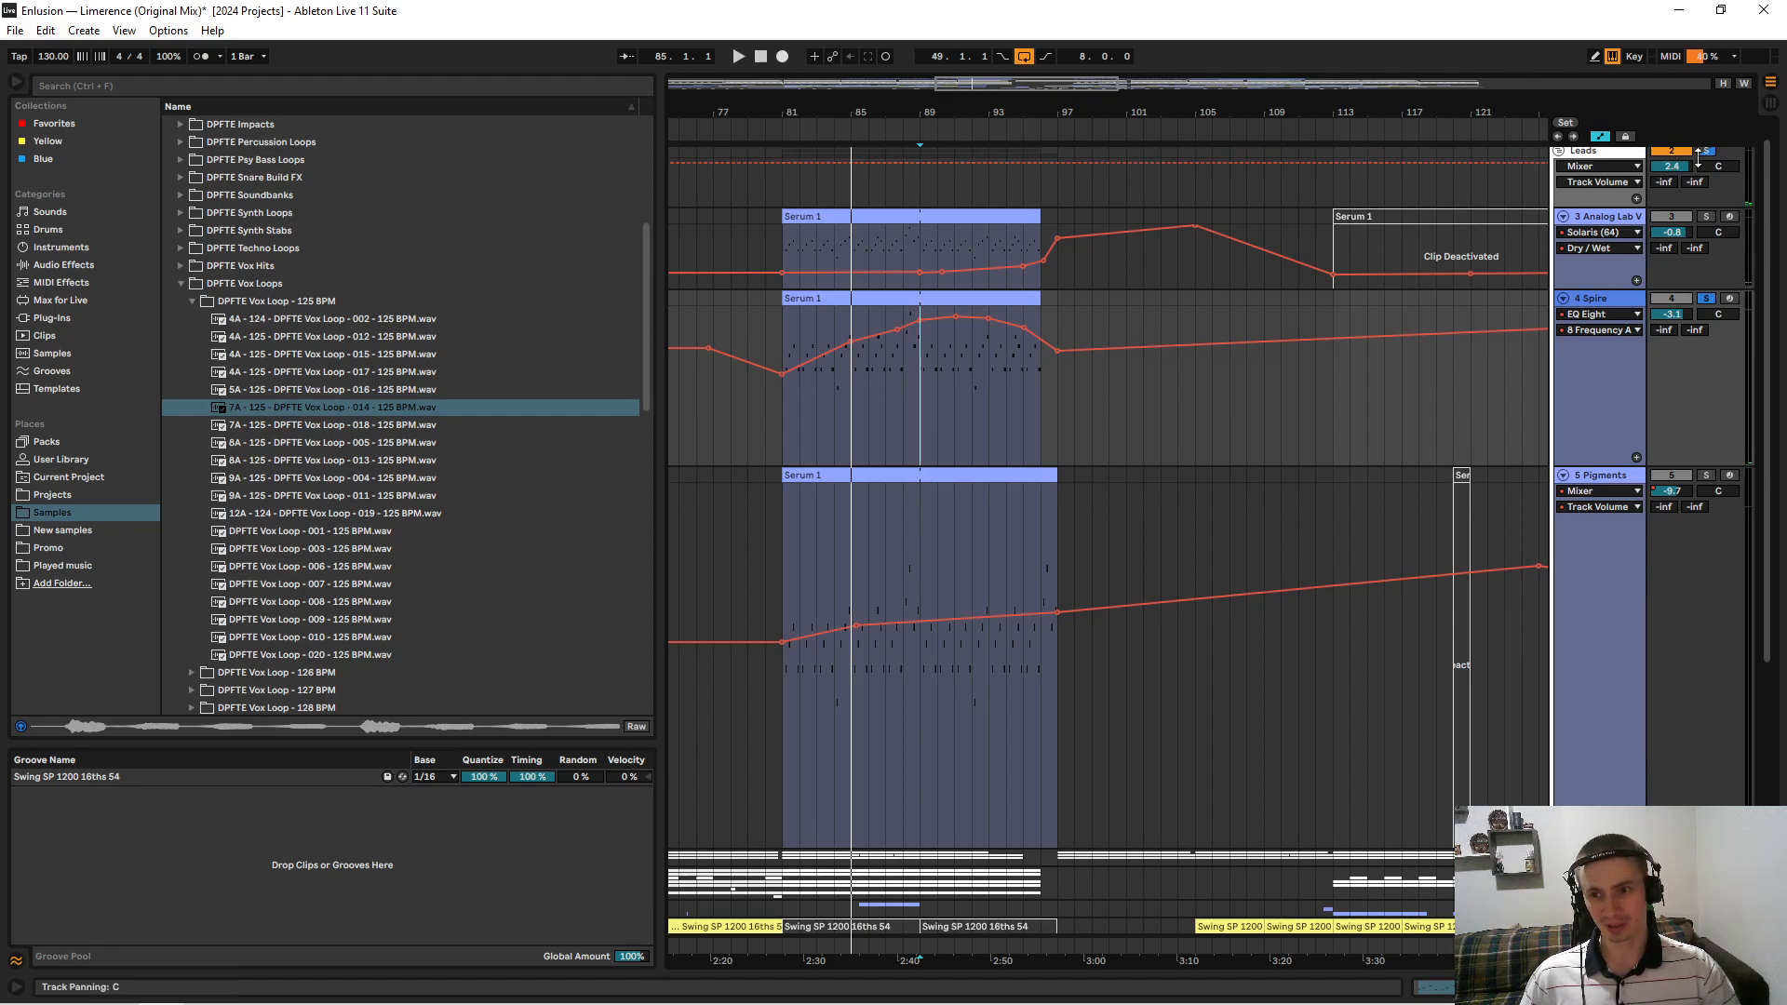
# Listen to the three lead tracks together from bar 161 with only the Leads group soloed.
pyautogui.click(922, 239)
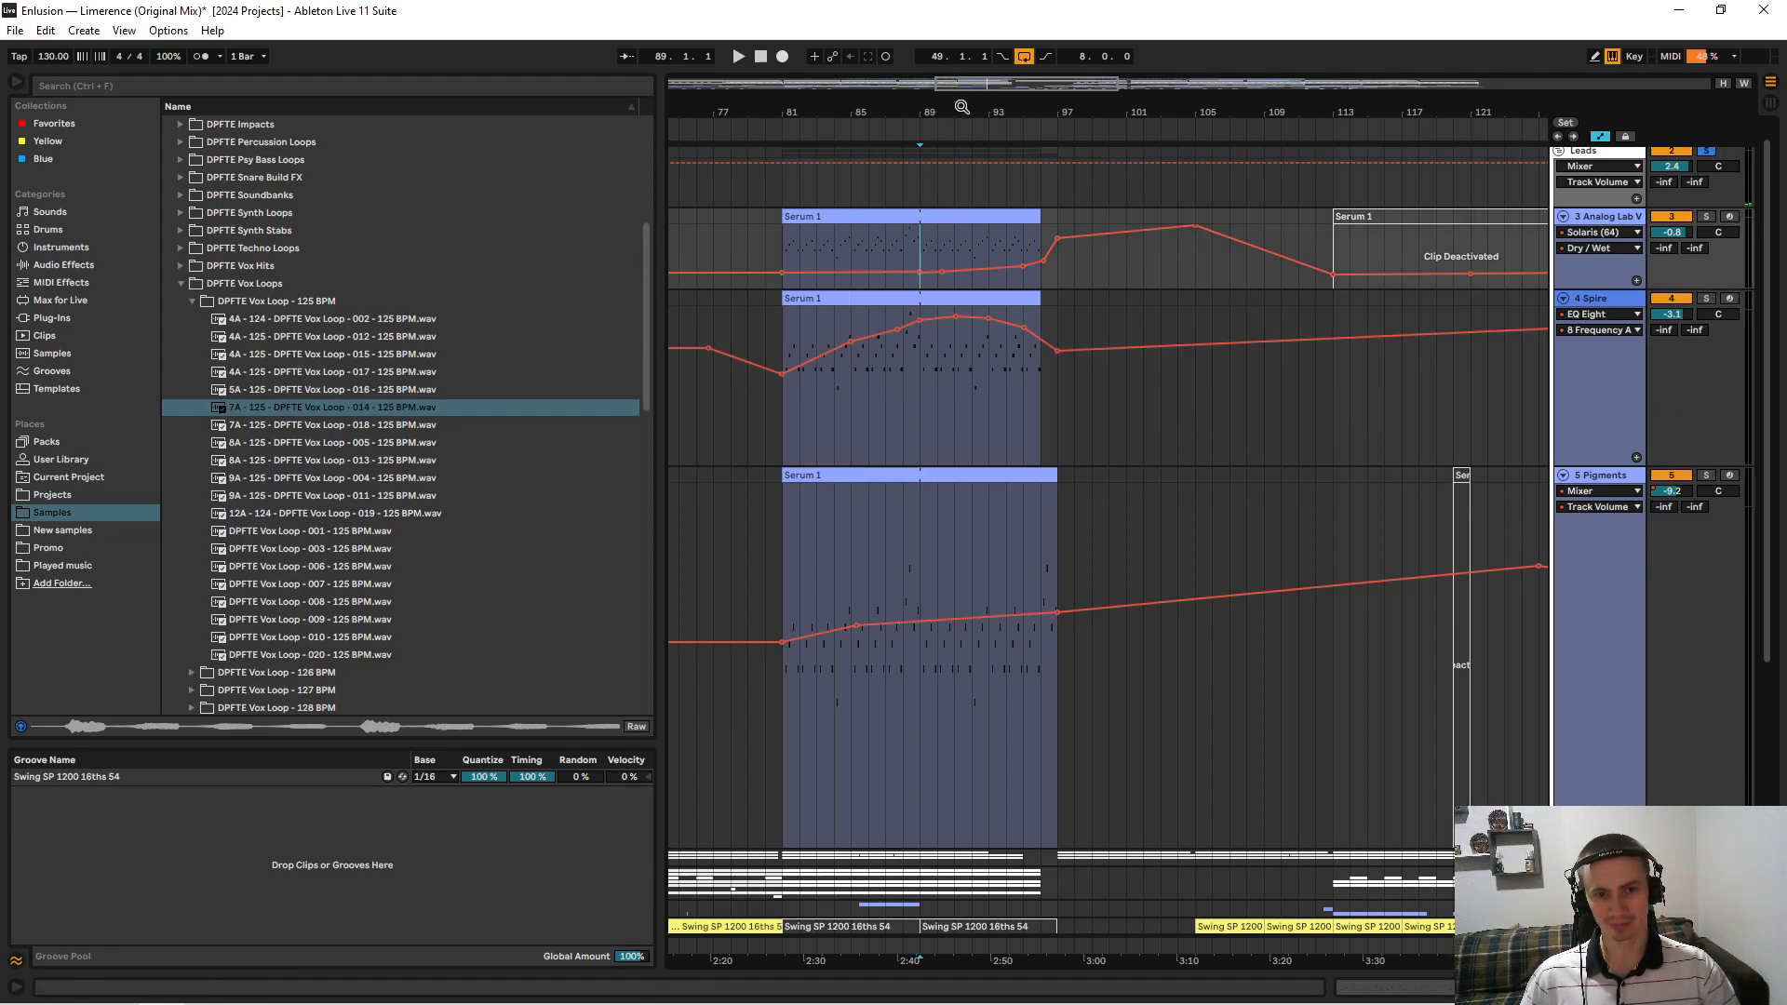
pyautogui.moveTo(963, 108)
pyautogui.mouseDown()
pyautogui.moveTo(819, 84)
pyautogui.moveTo(820, 40)
pyautogui.mouseUp()
pyautogui.moveTo(1244, 103); pyautogui.dragTo(1219, 186)
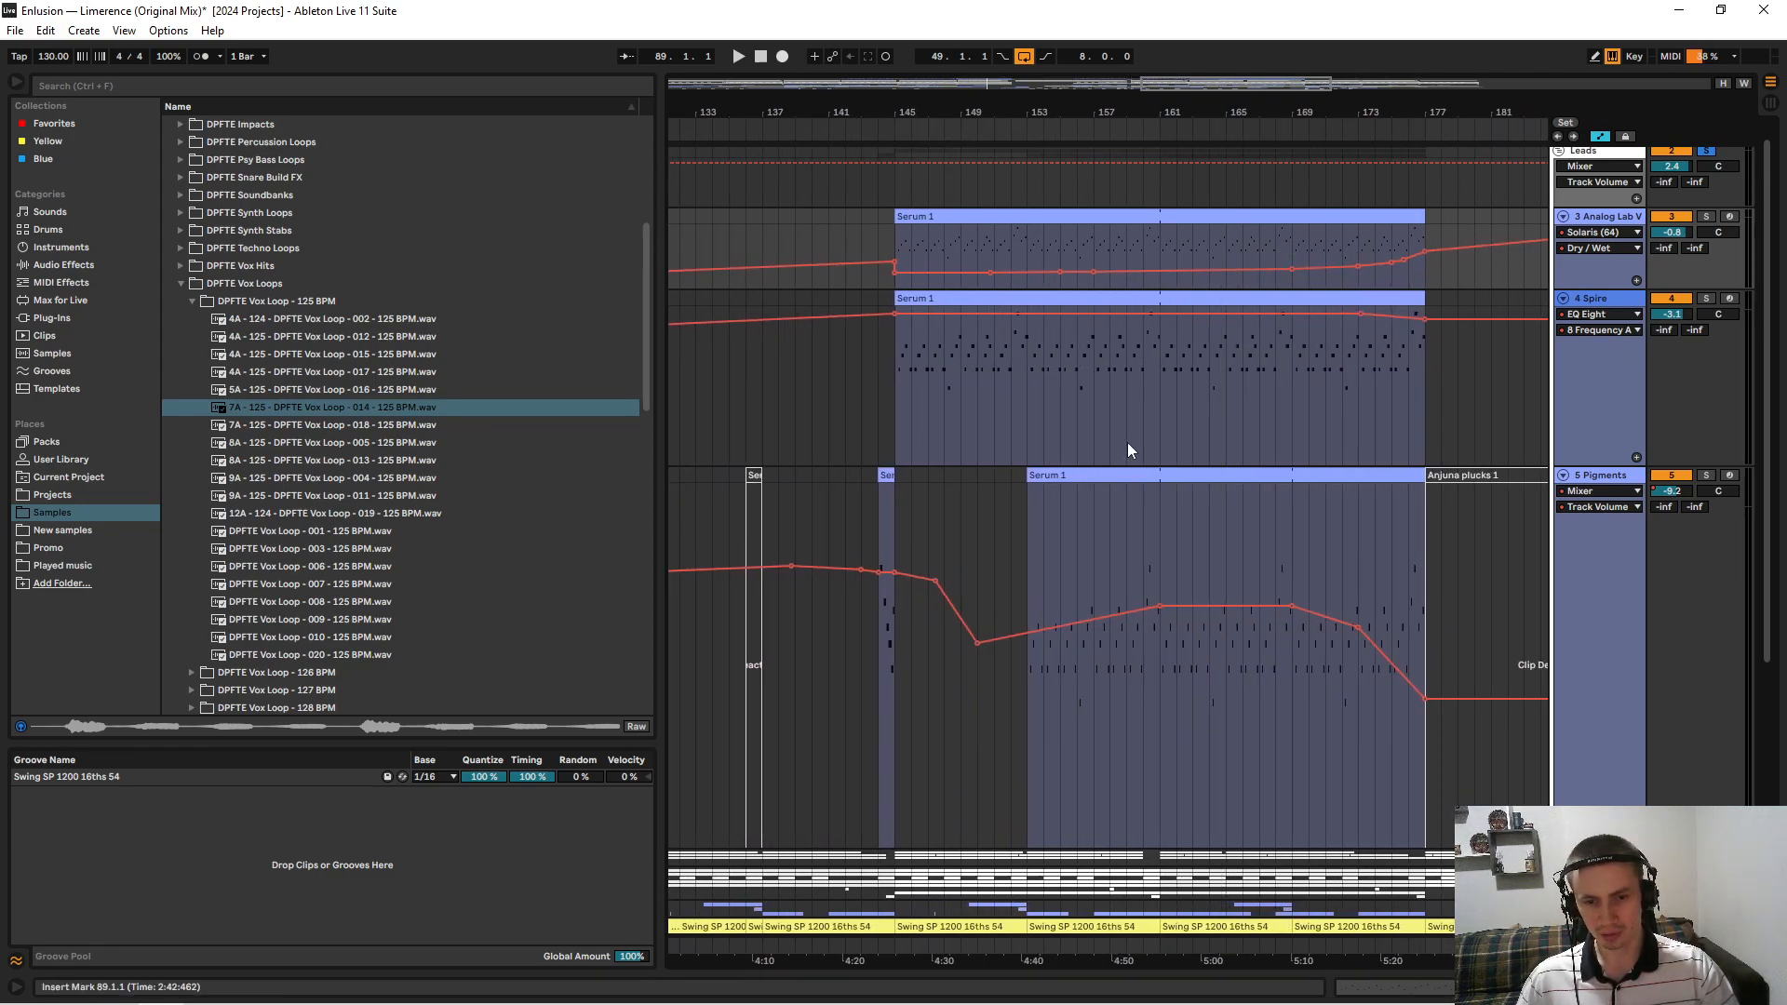
pyautogui.click(1155, 383)
pyautogui.press('space')
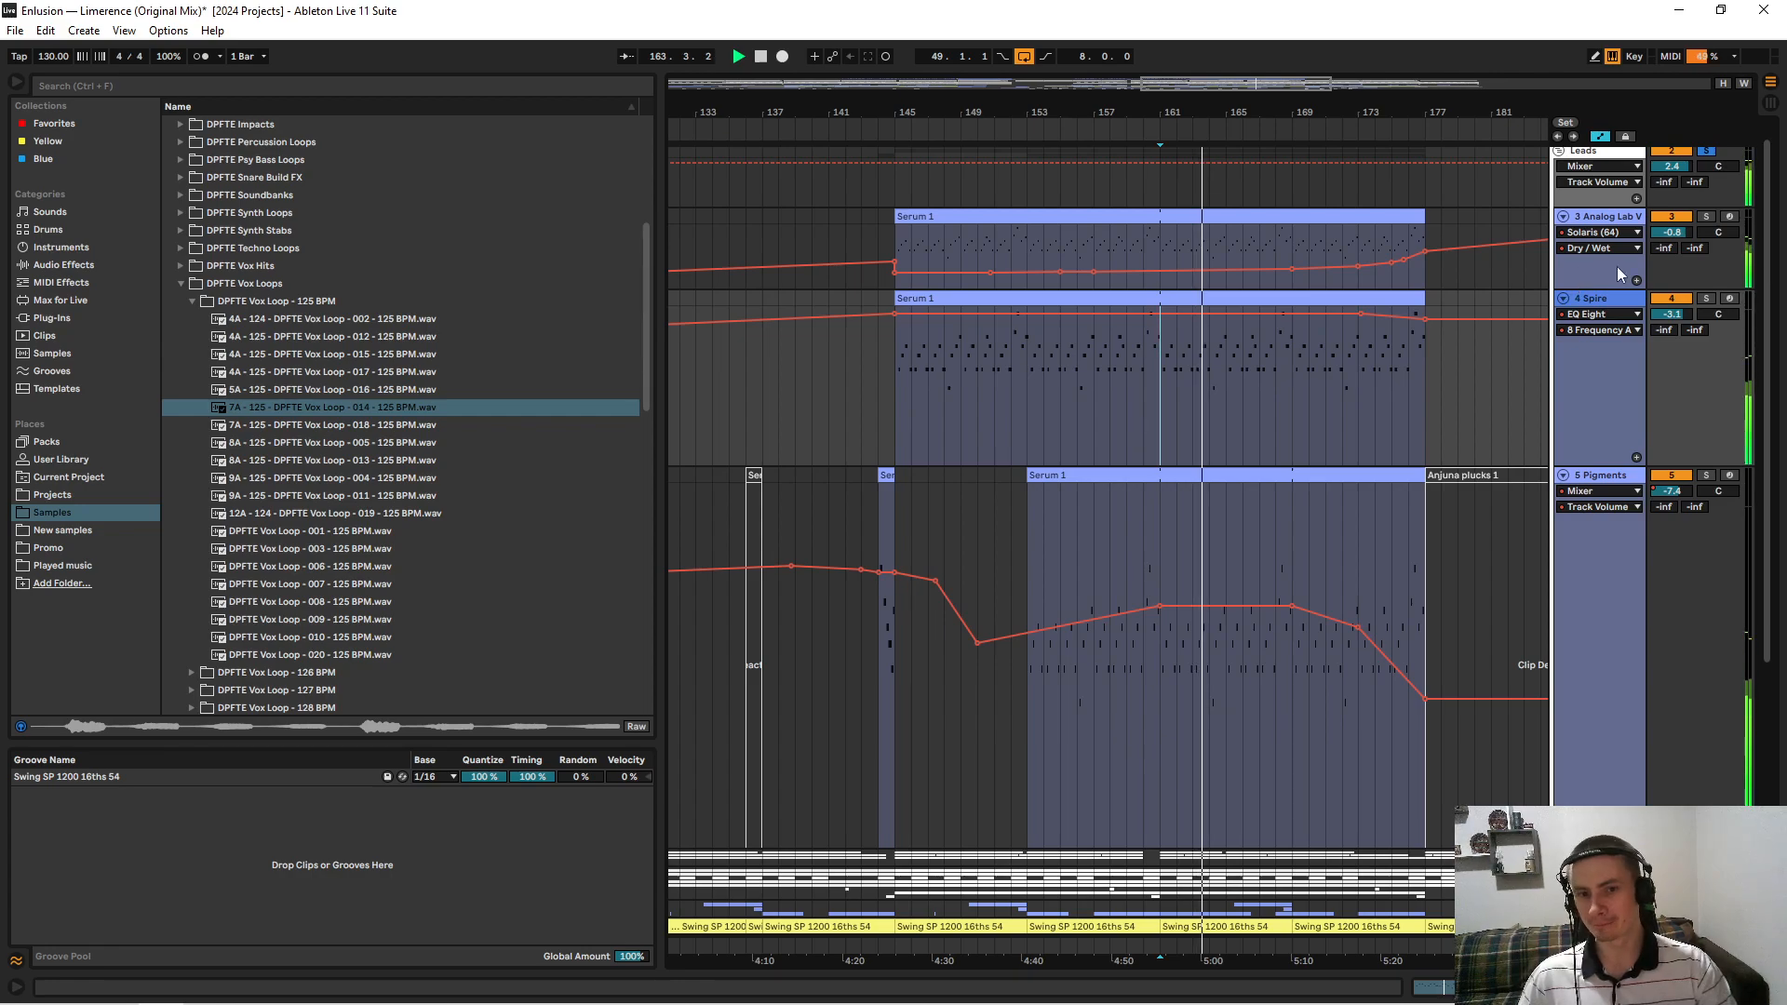
# Show the Pigments track's EQ Eight 8 Frequency automation alongside its Serum 1 clip at bar 153.
pyautogui.moveTo(1221, 116); pyautogui.dragTo(1058, 110)
pyautogui.click(1676, 477)
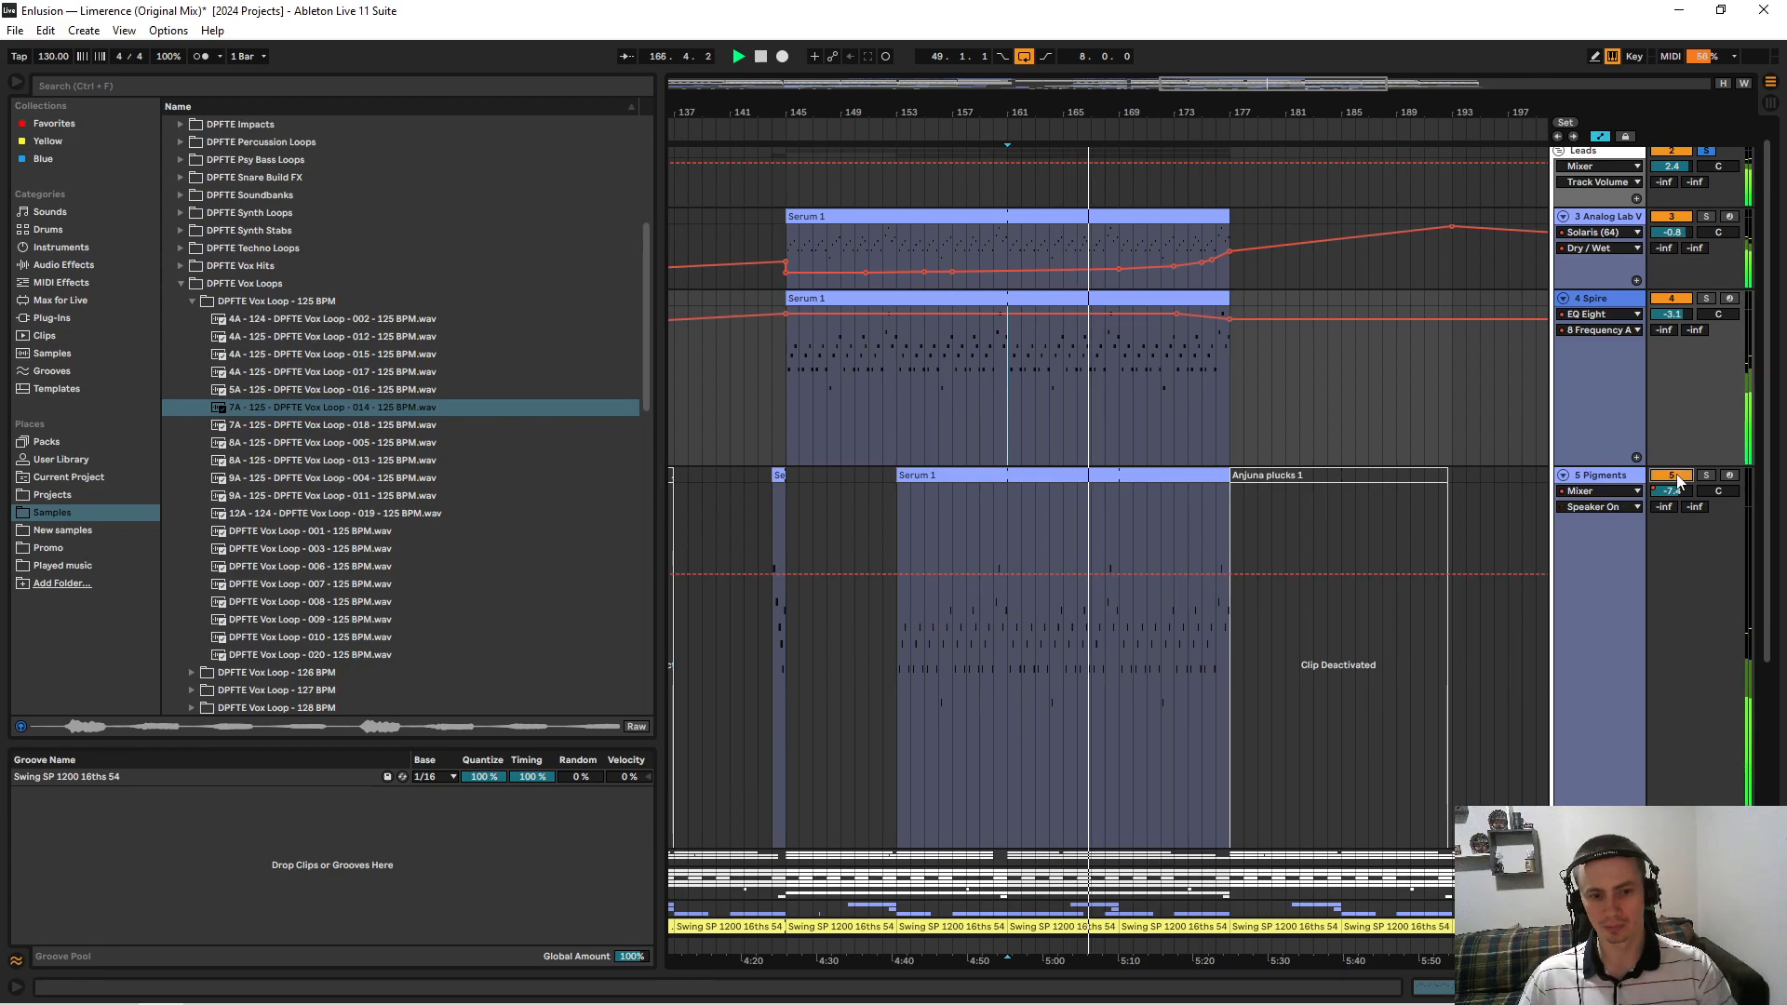
pyautogui.moveTo(1121, 106); pyautogui.dragTo(1065, 106)
pyautogui.click(1603, 491)
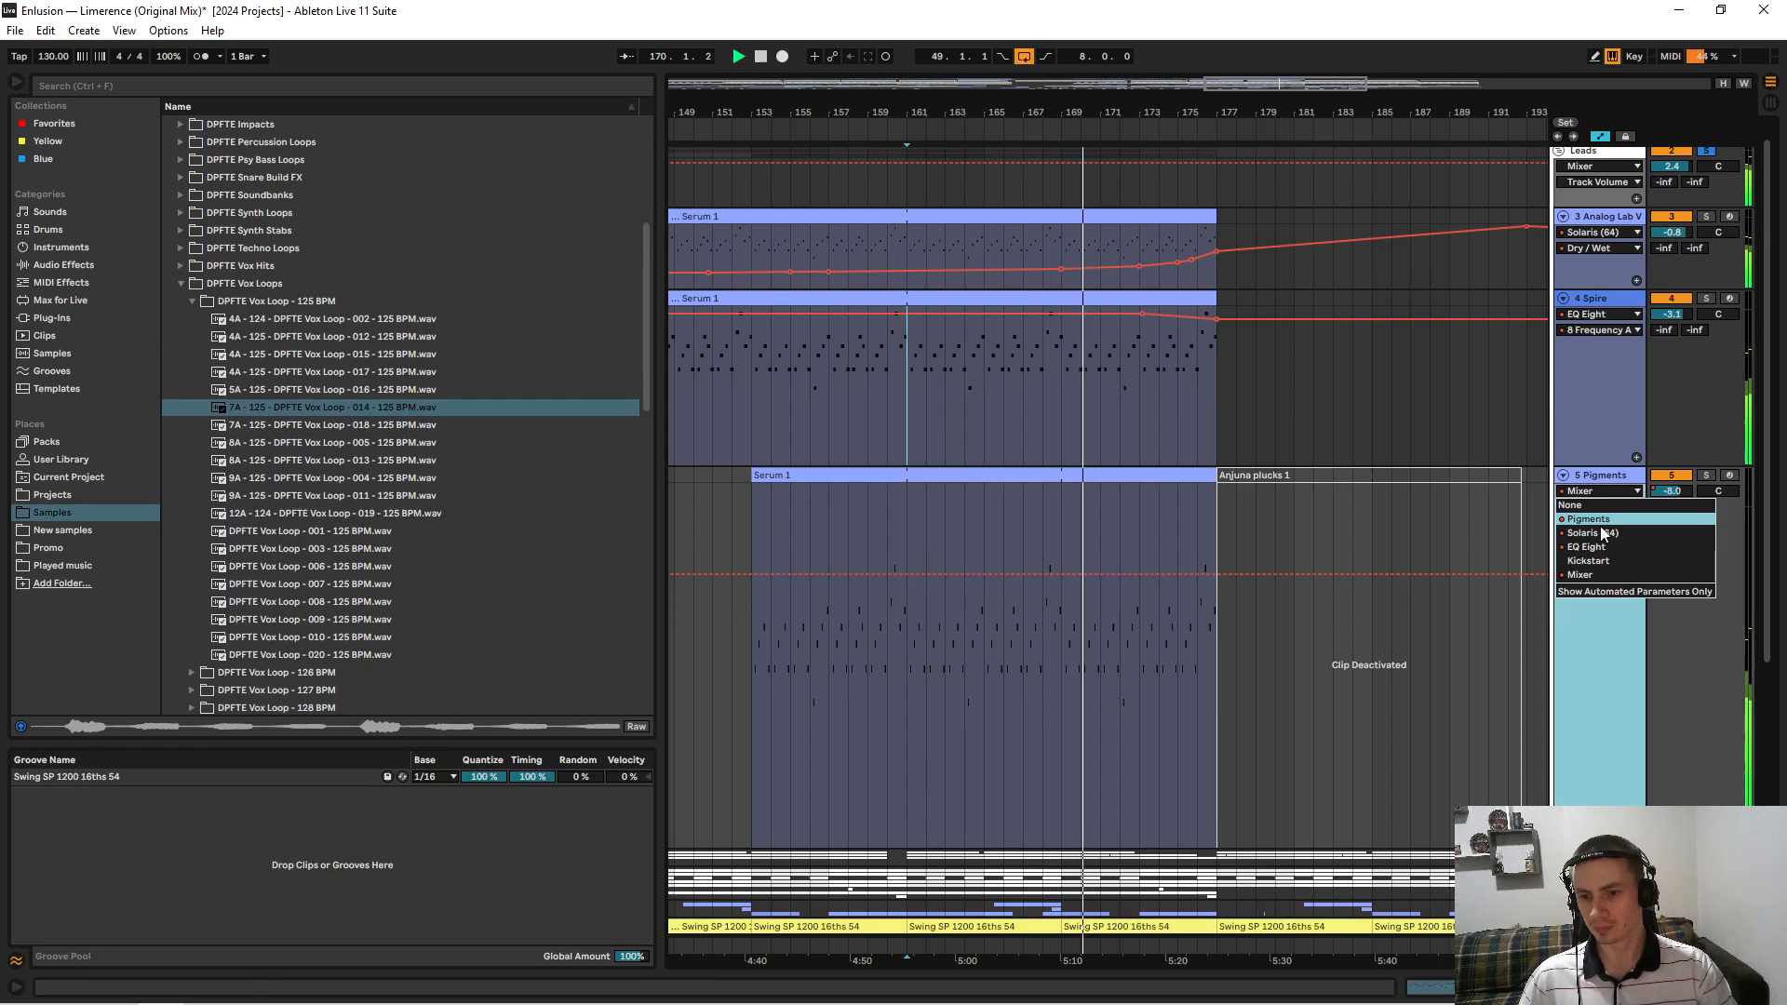
pyautogui.click(1587, 548)
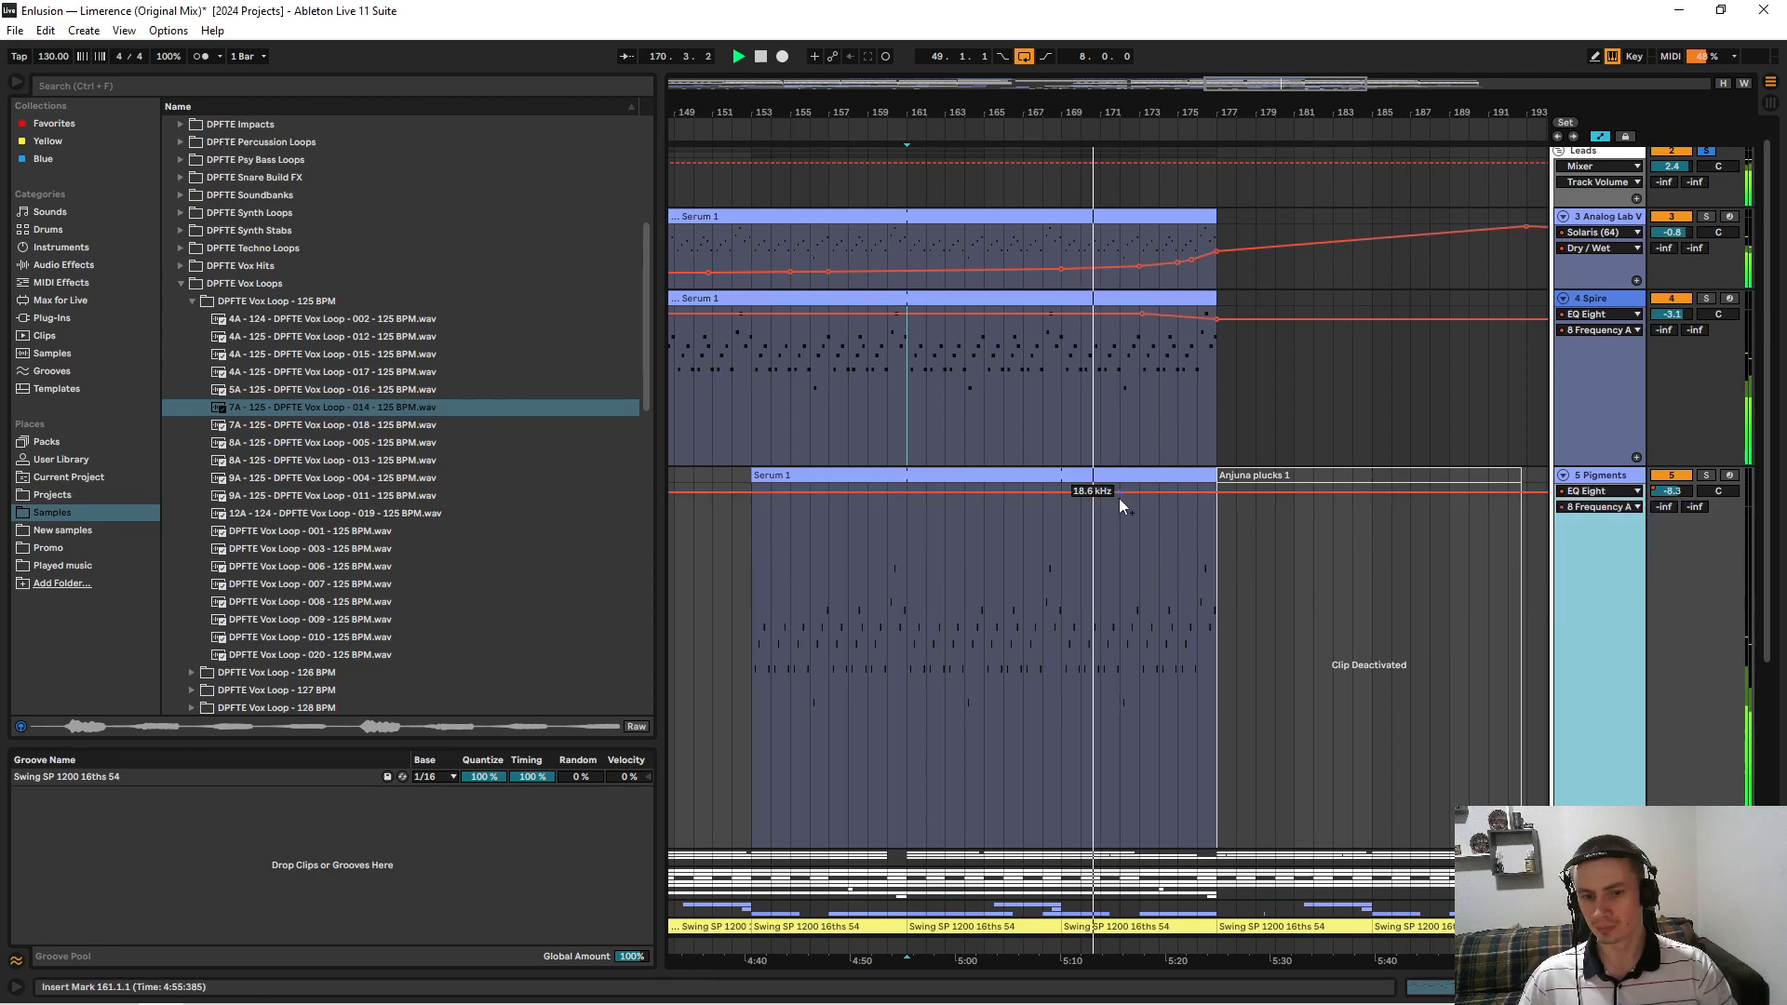
# Open the Pigments track's device chain and display its Wavetable 1 position automation up to bar 192.
pyautogui.doubleClick(1601, 478)
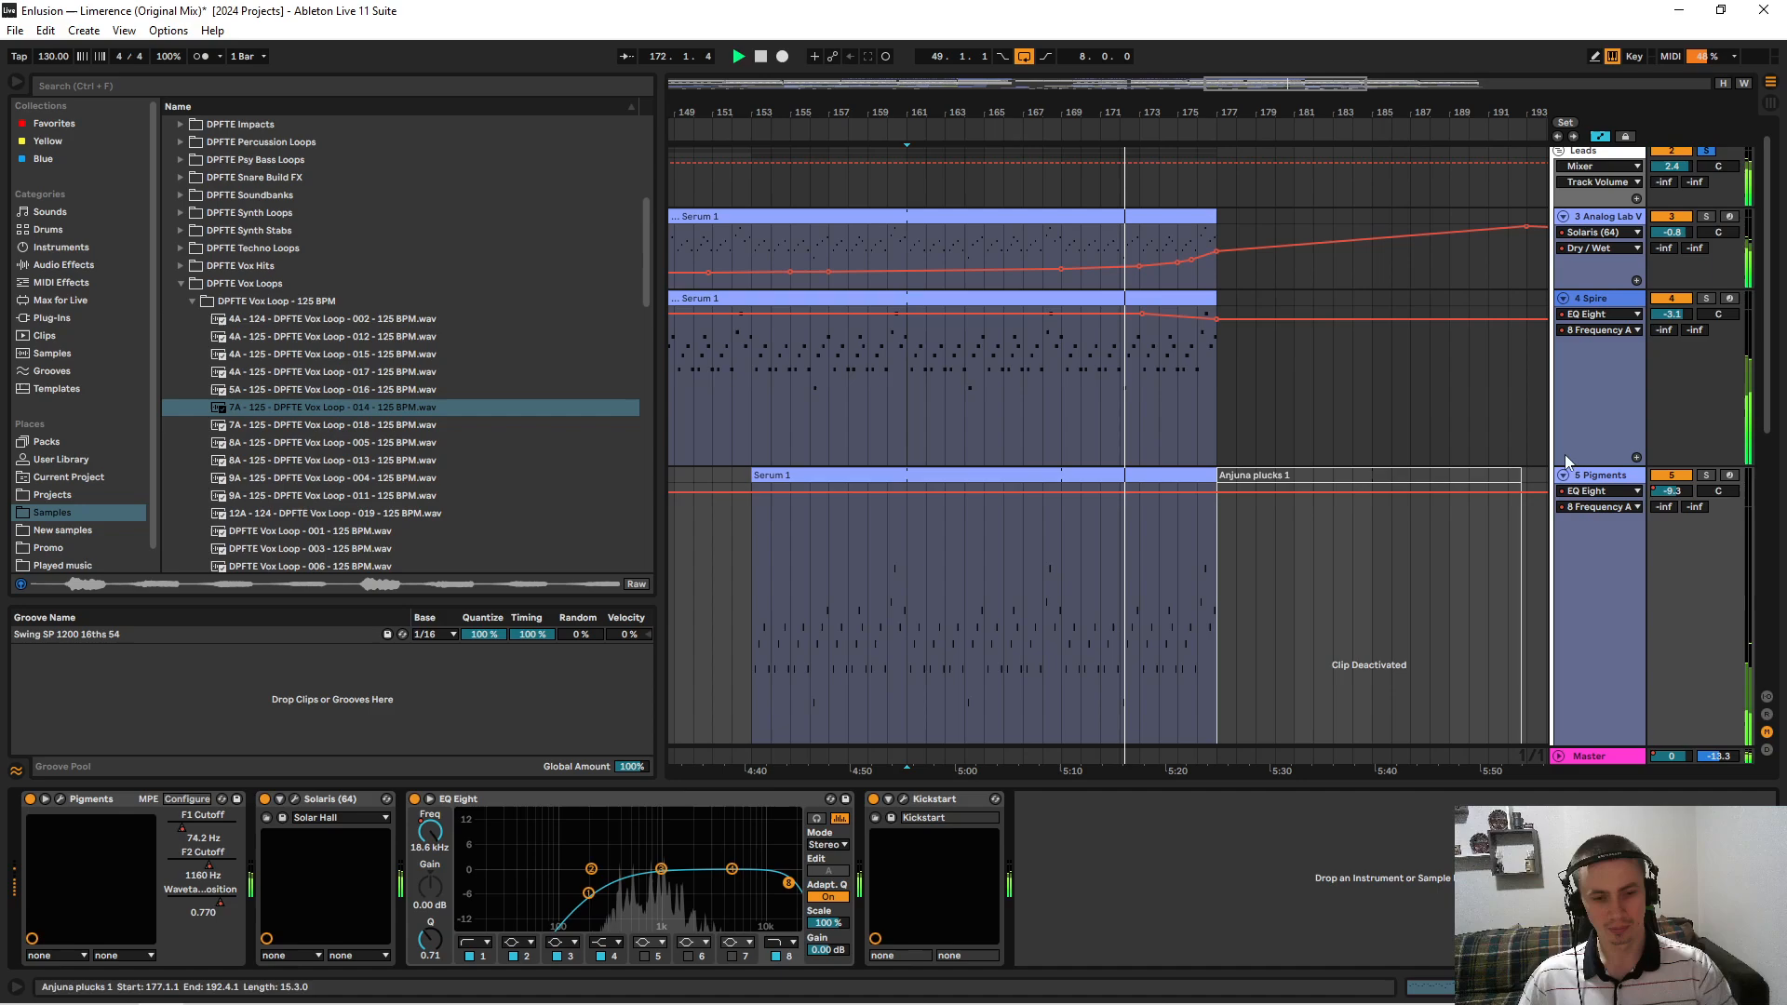
pyautogui.click(1602, 490)
pyautogui.click(1595, 518)
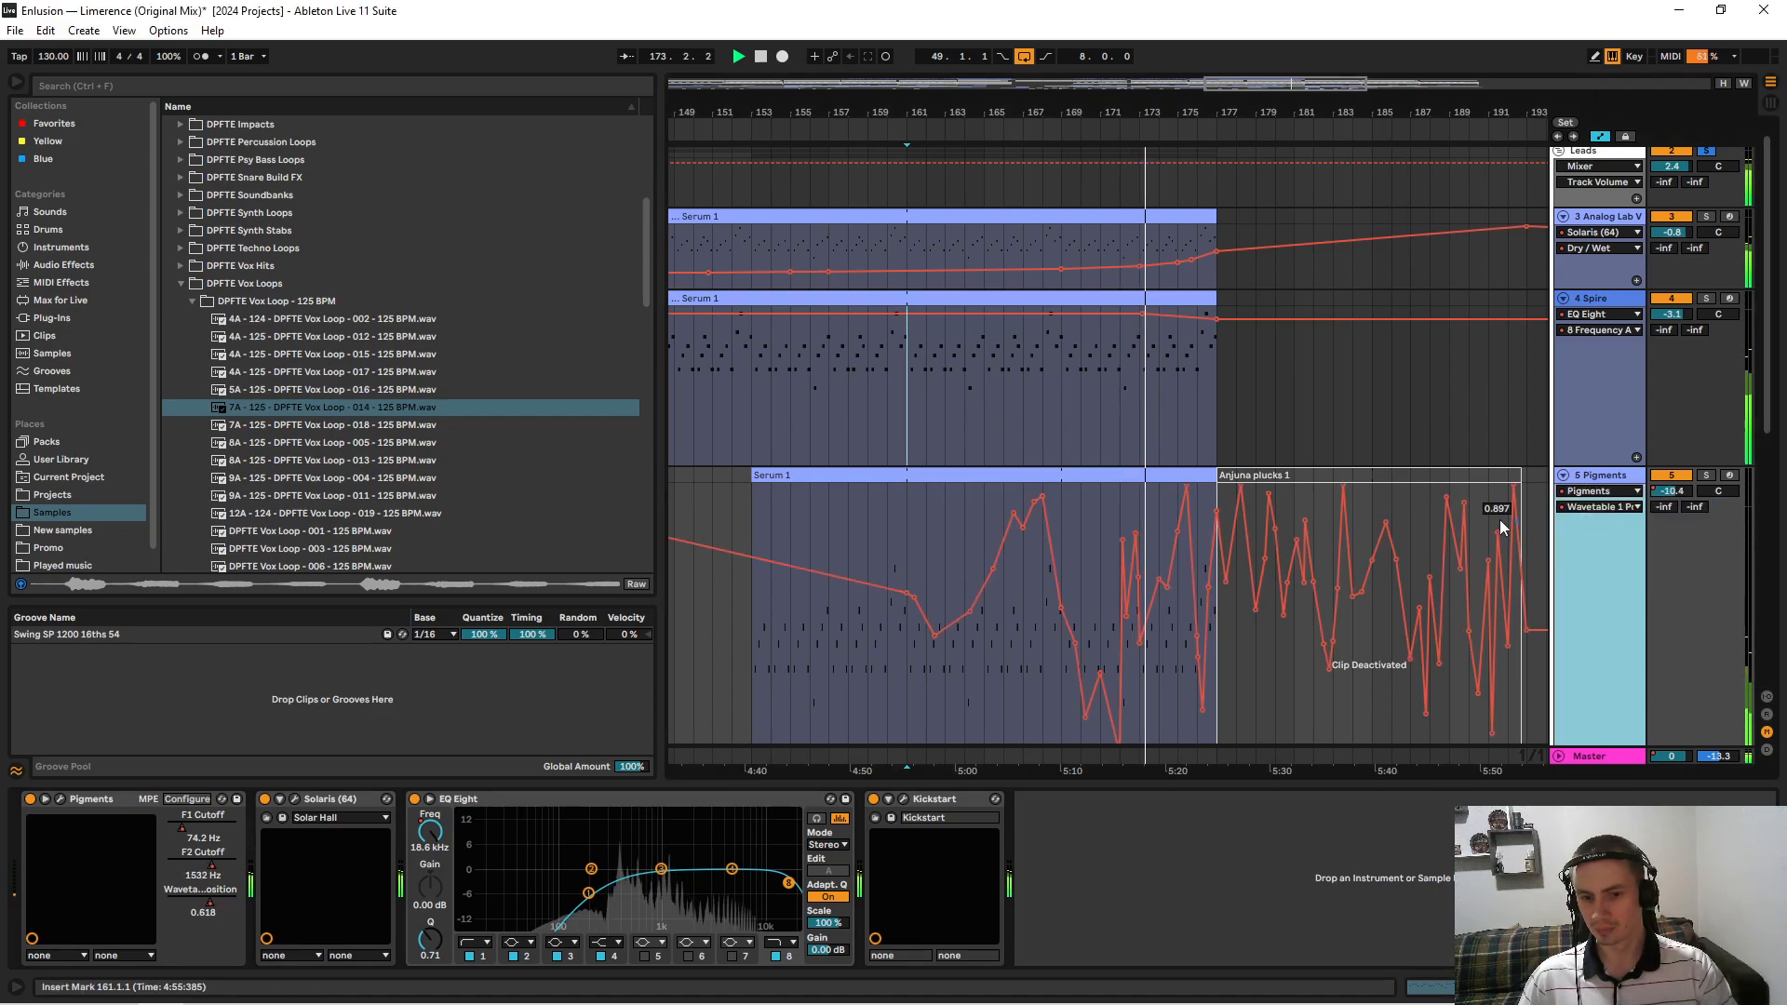
pyautogui.moveTo(1160, 111)
pyautogui.mouseDown()
pyautogui.moveTo(1098, 186)
pyautogui.moveTo(1140, 73)
pyautogui.moveTo(1156, 114)
pyautogui.mouseUp()
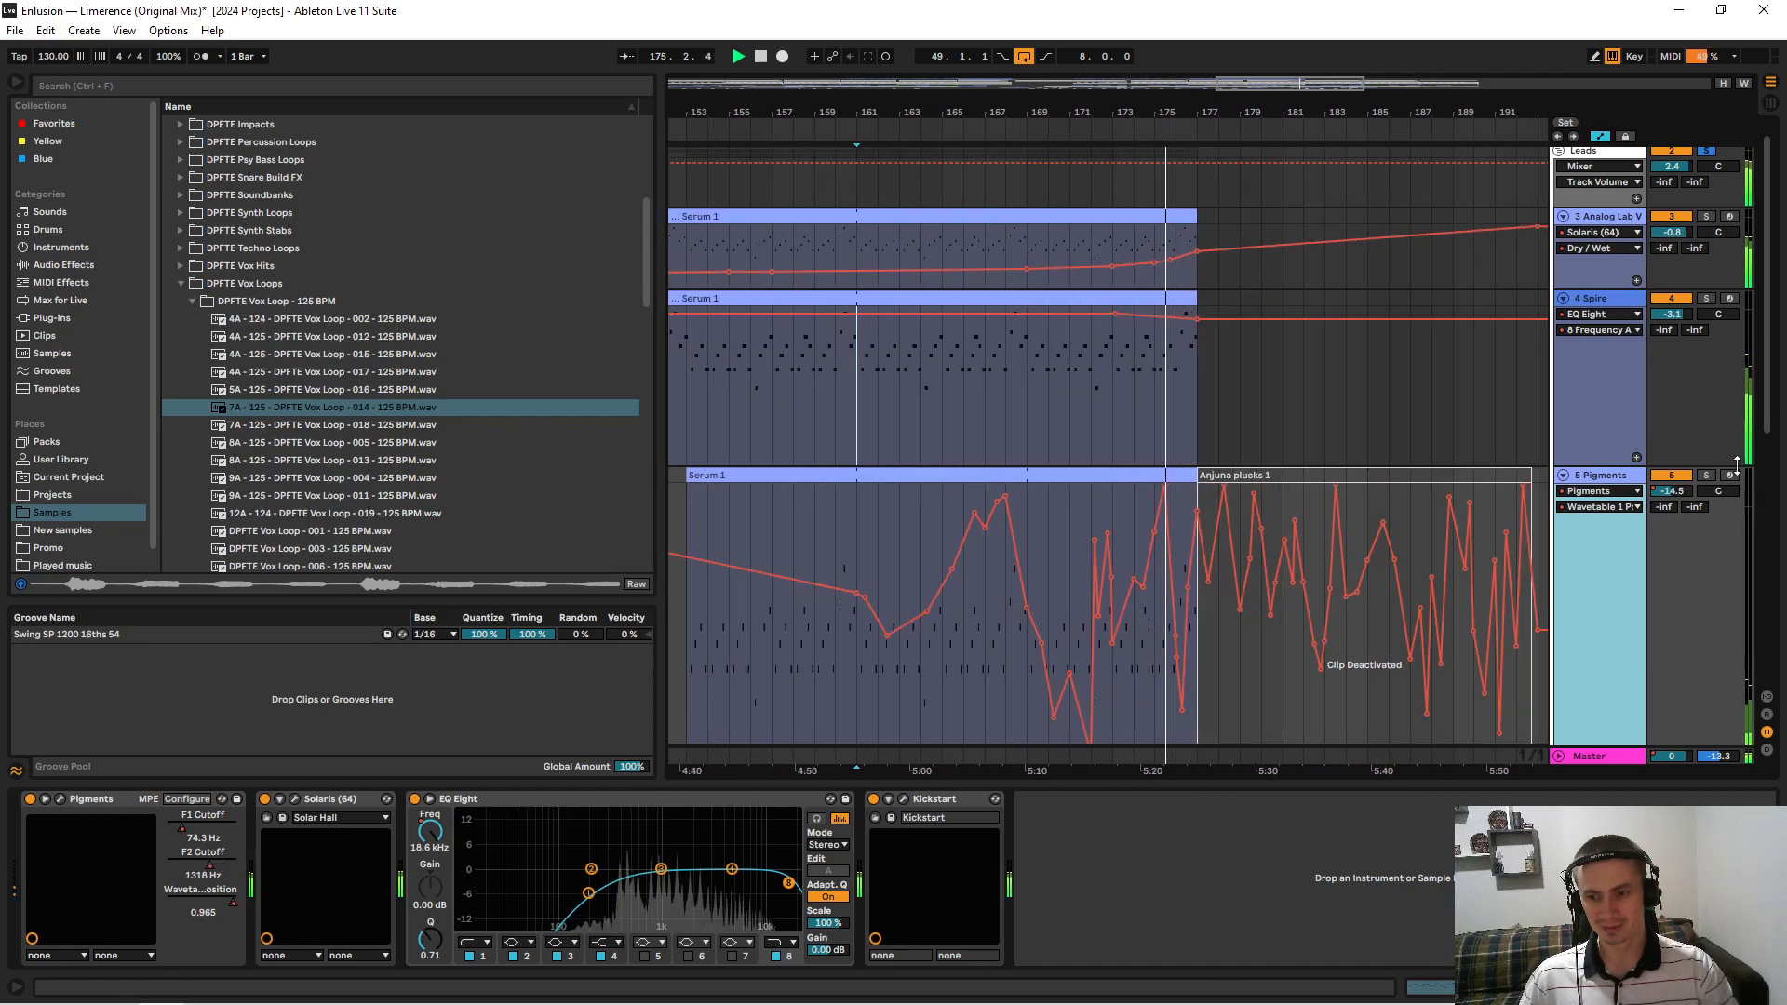
# Solo the Pigments track to hear its wavetable movement before bar 177, and stop playback.
pyautogui.click(1706, 478)
pyautogui.click(1707, 478)
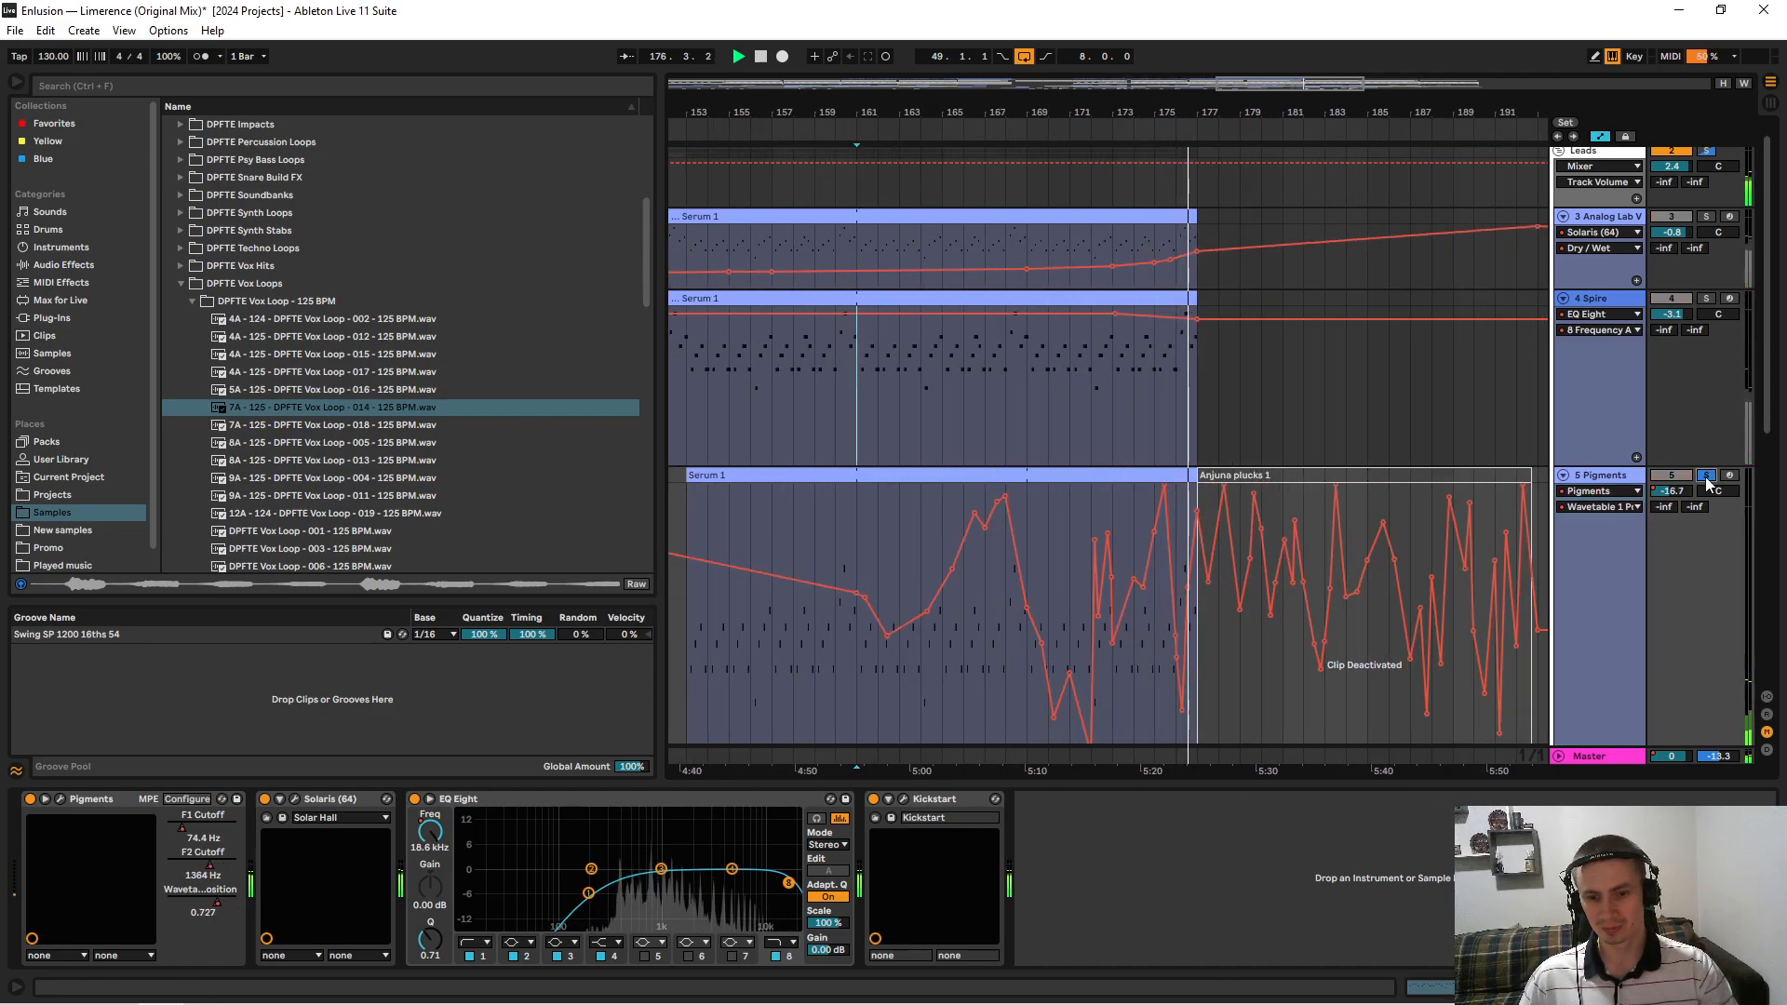
pyautogui.press('space')
pyautogui.moveTo(1152, 107); pyautogui.dragTo(1187, 170)
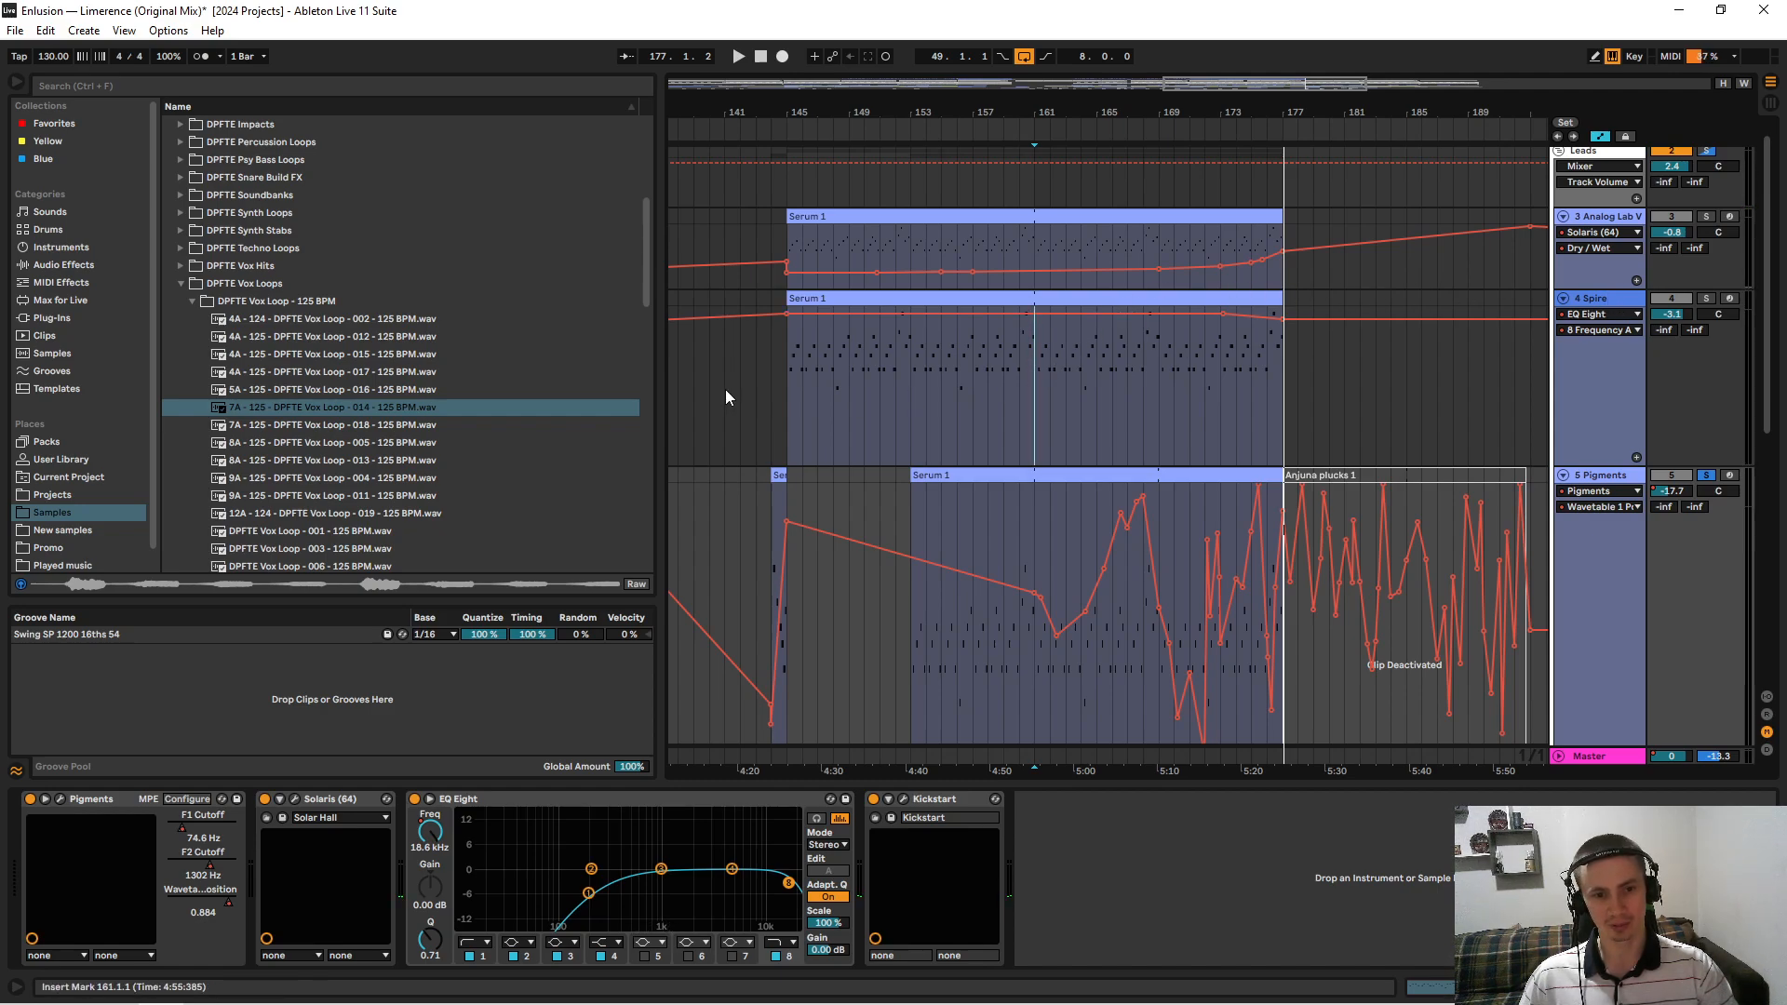
# Select bars 145 to 177 on the Spire track and place the insert marker at bar 177 on Analog Lab V.
pyautogui.click(784, 382)
pyautogui.moveTo(783, 382); pyautogui.dragTo(1275, 387)
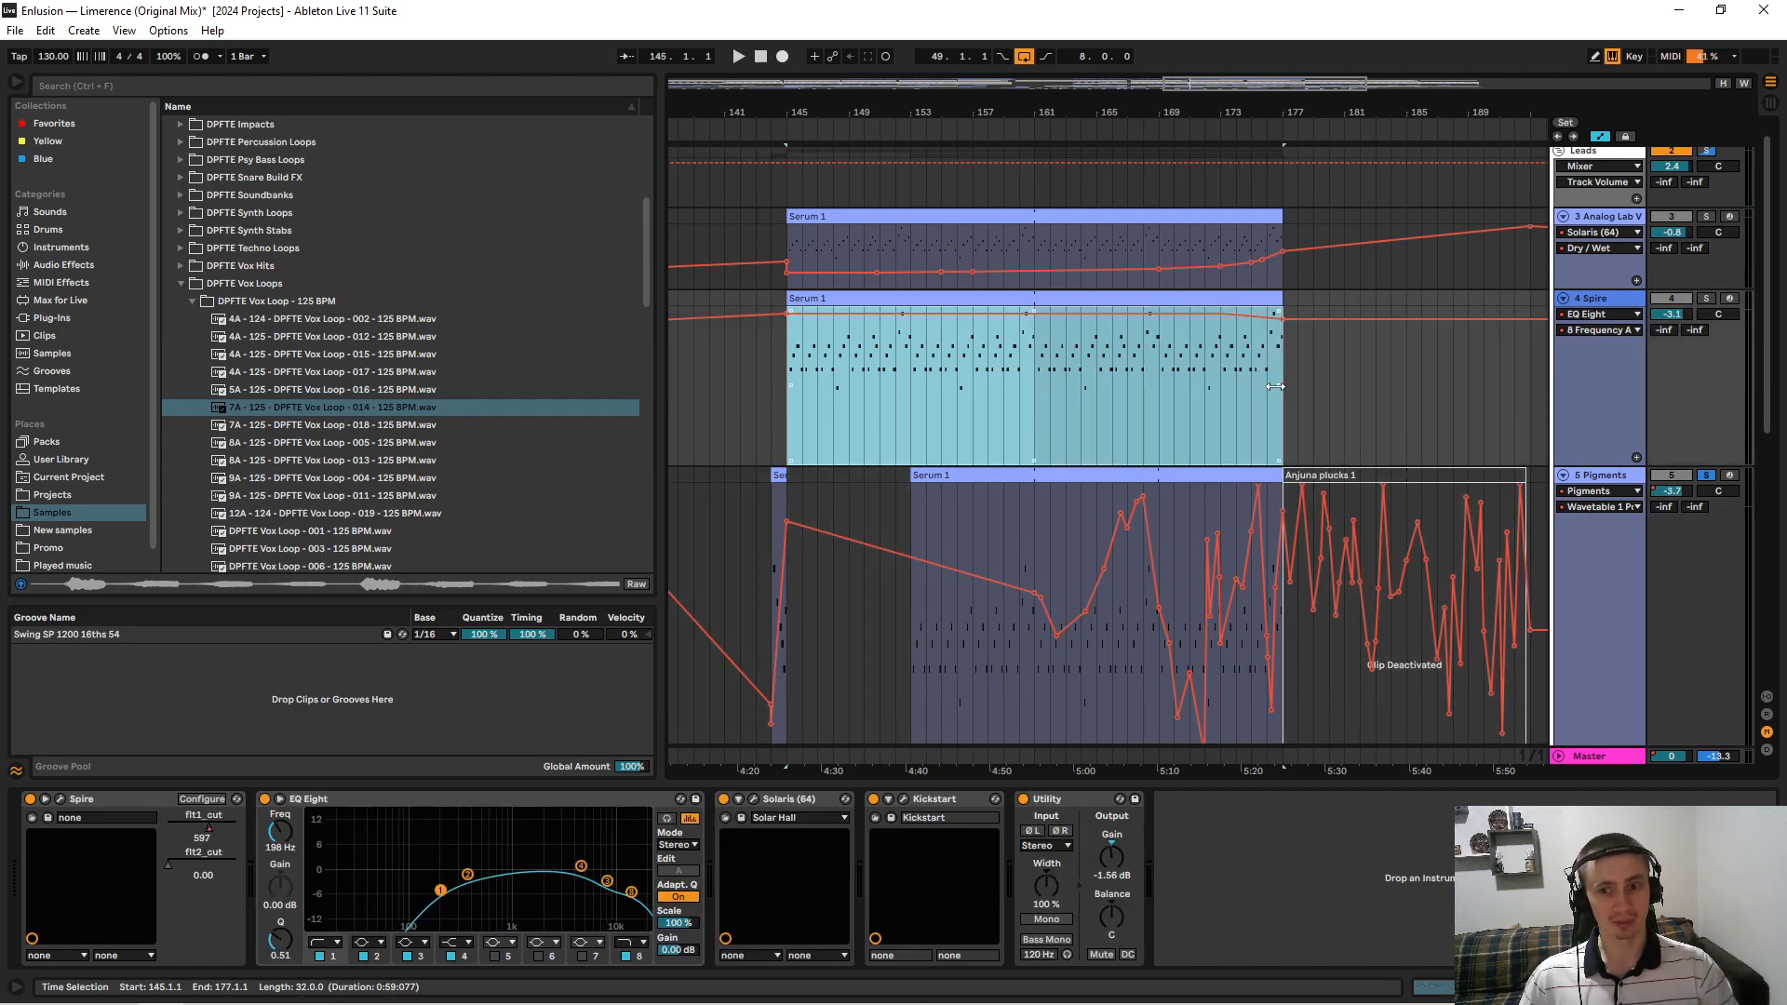
pyautogui.click(1287, 220)
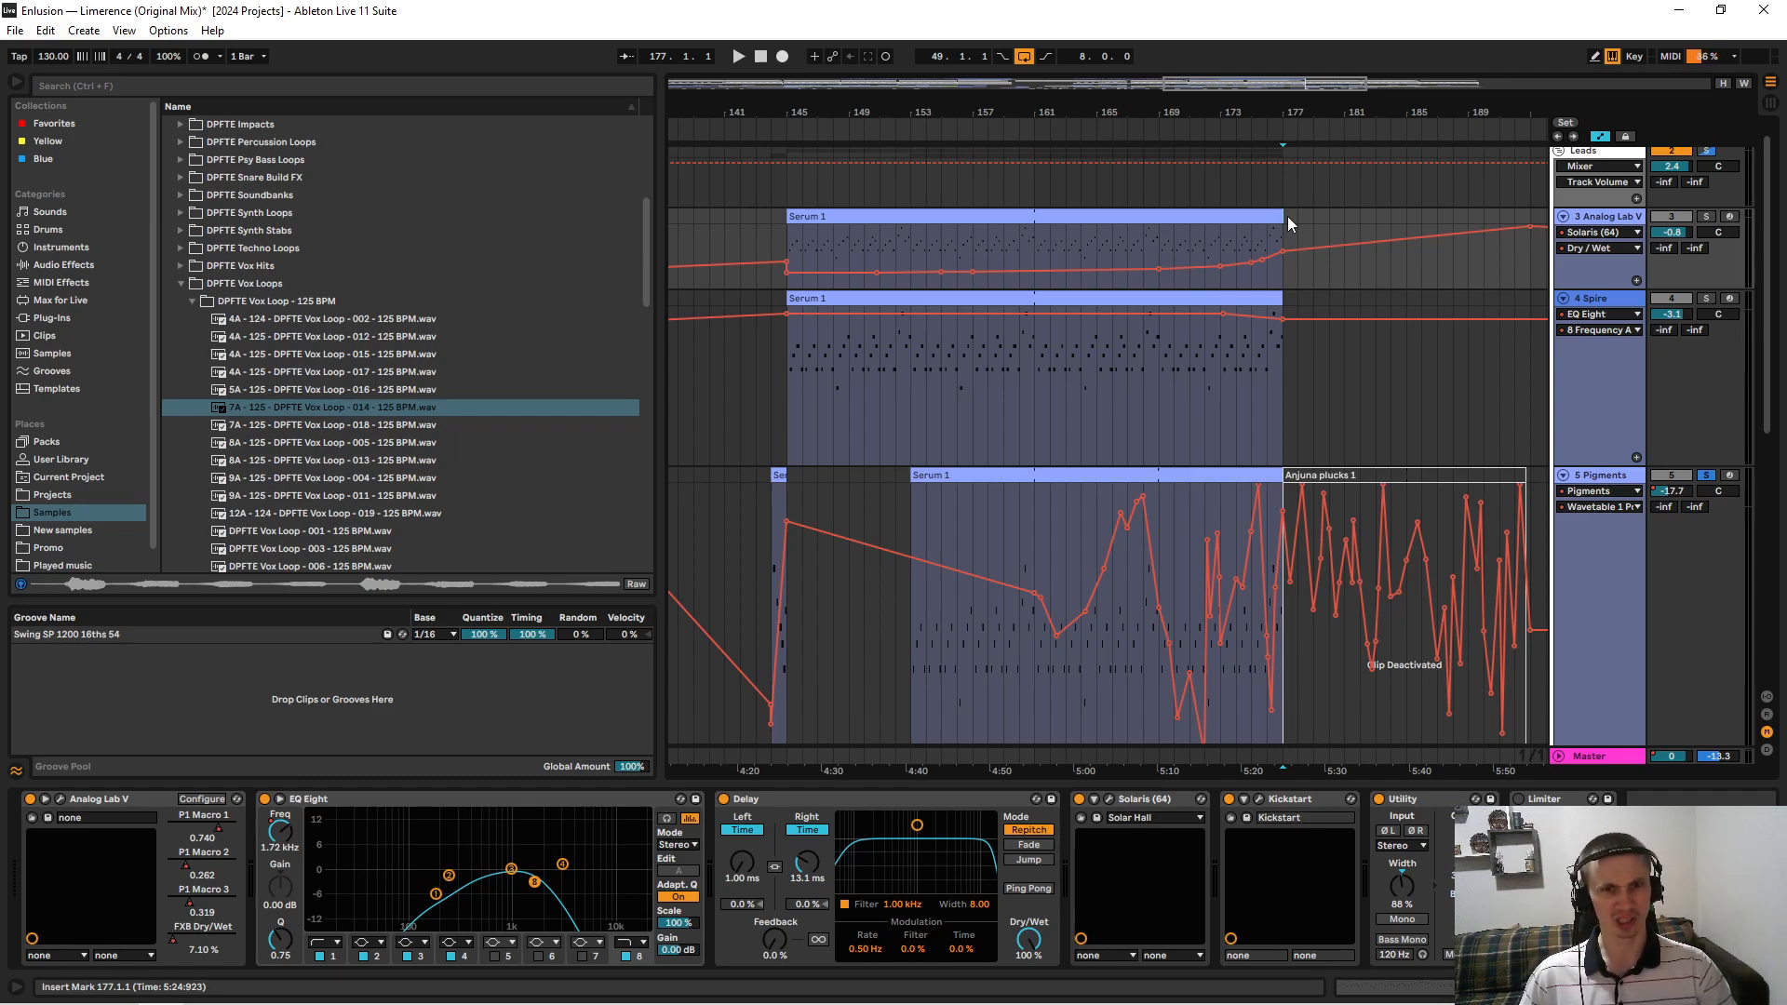
# Collapse the Analog Lab V, Spire and Pigments tracks while viewing the wider arrangement.
pyautogui.scroll(1, 1673, 224)
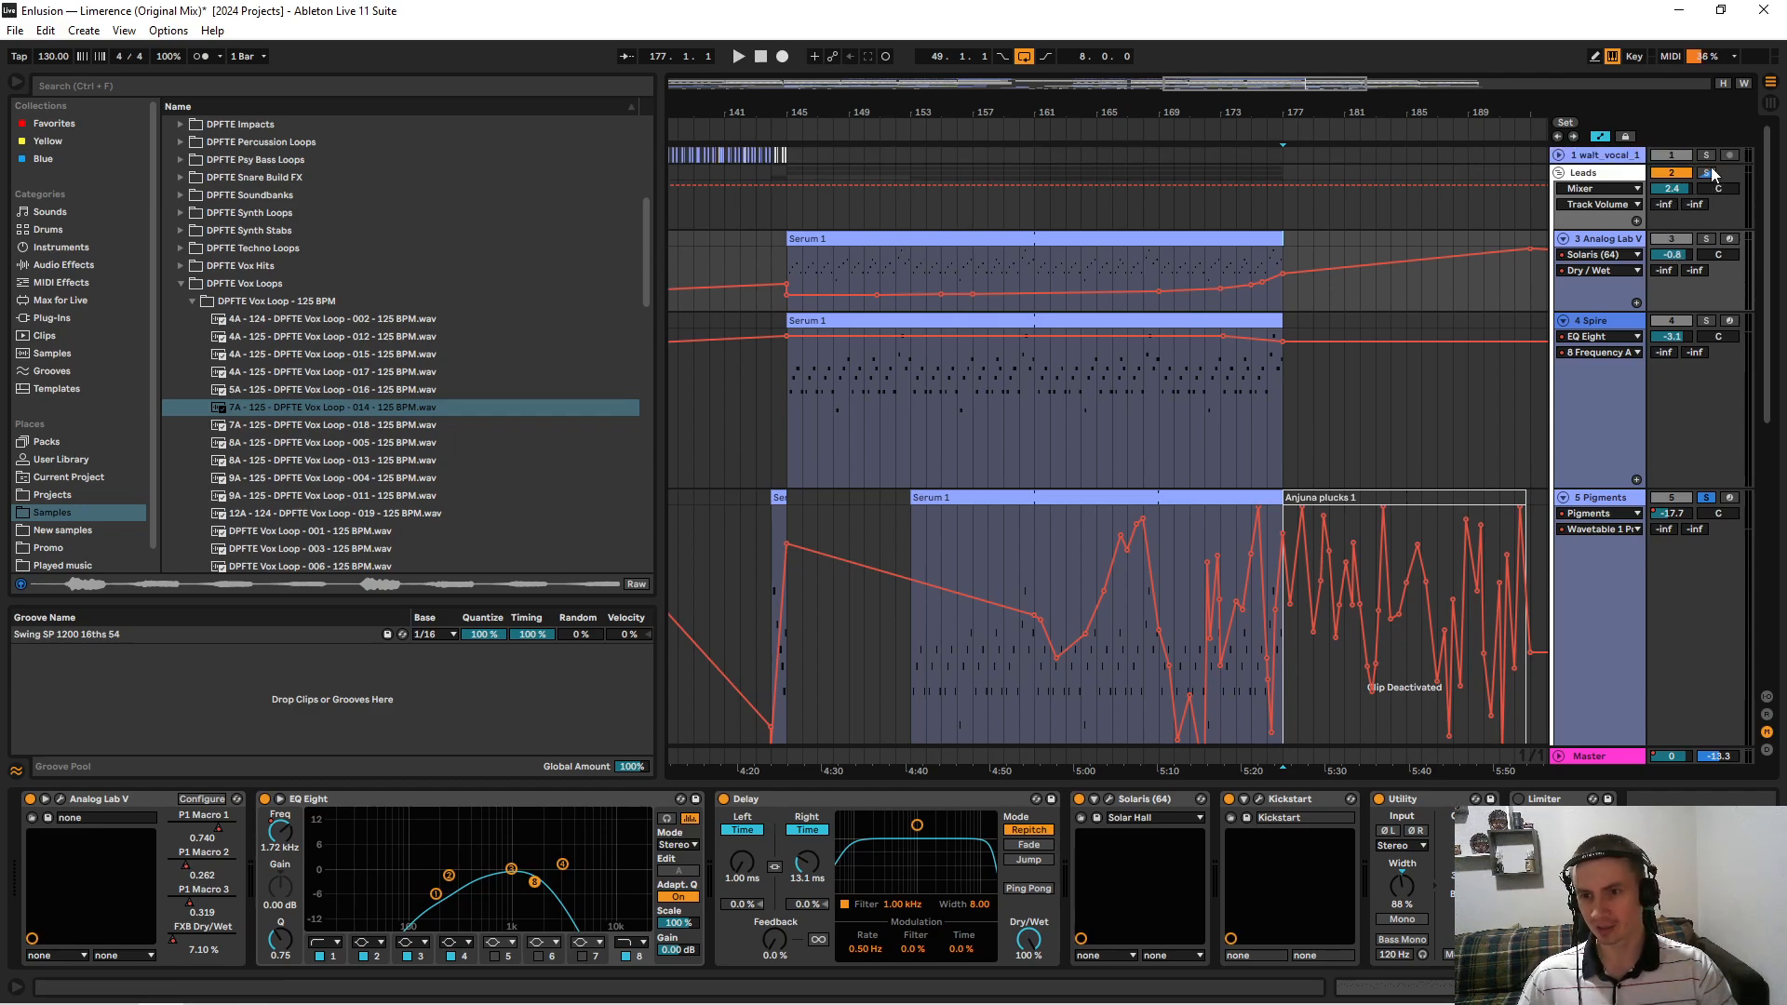
pyautogui.moveTo(1153, 106); pyautogui.dragTo(1153, 33)
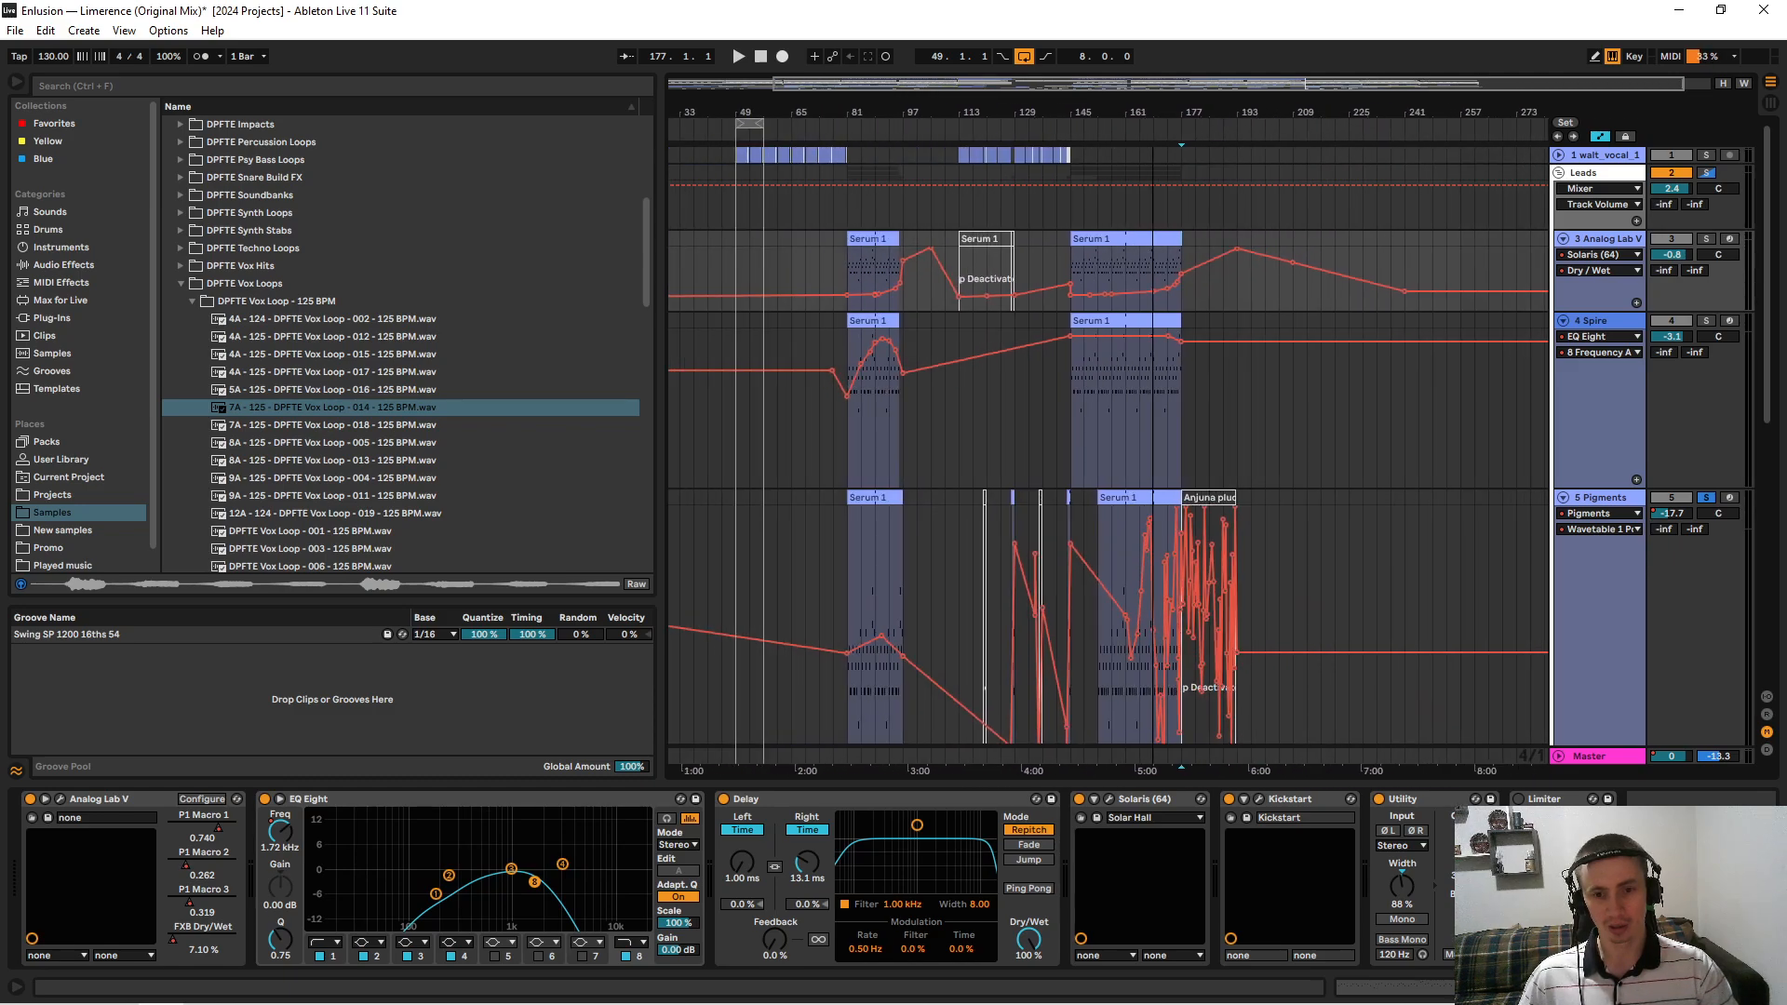
pyautogui.click(1564, 239)
pyautogui.click(1563, 274)
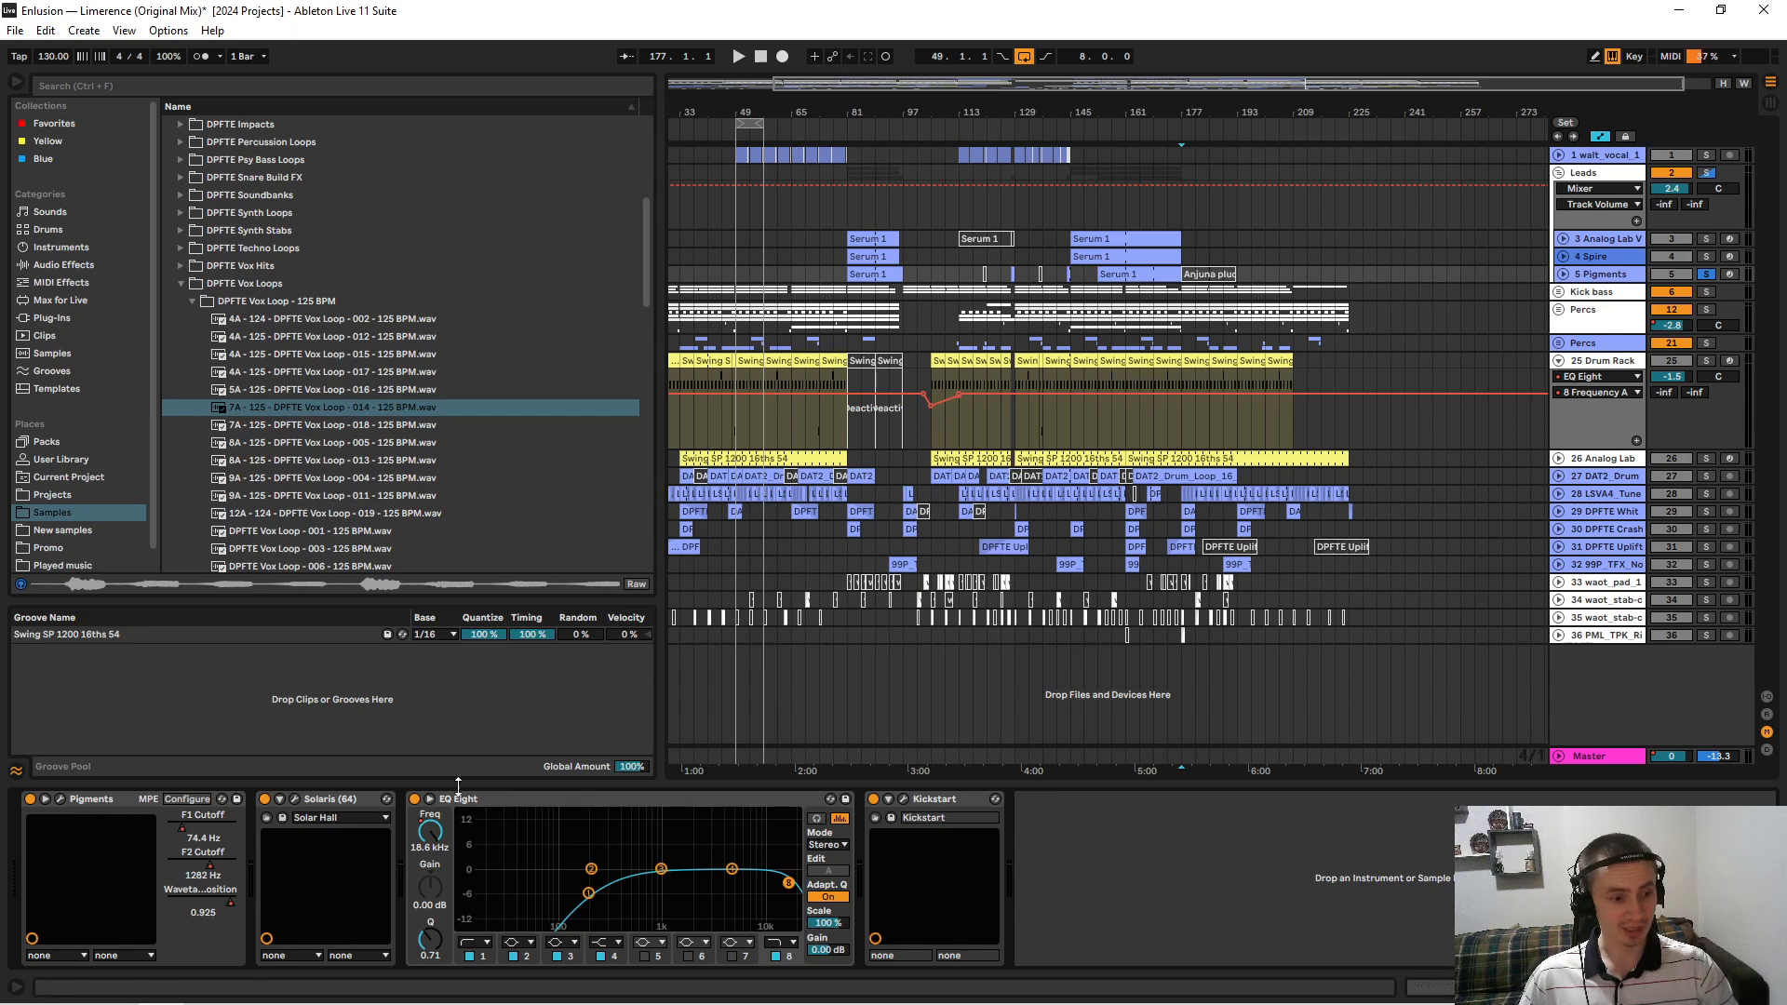
# Expand the Spire track to show its Utility Gain automation, and display the Leads group's Saturn 2 device.
pyautogui.click(1563, 256)
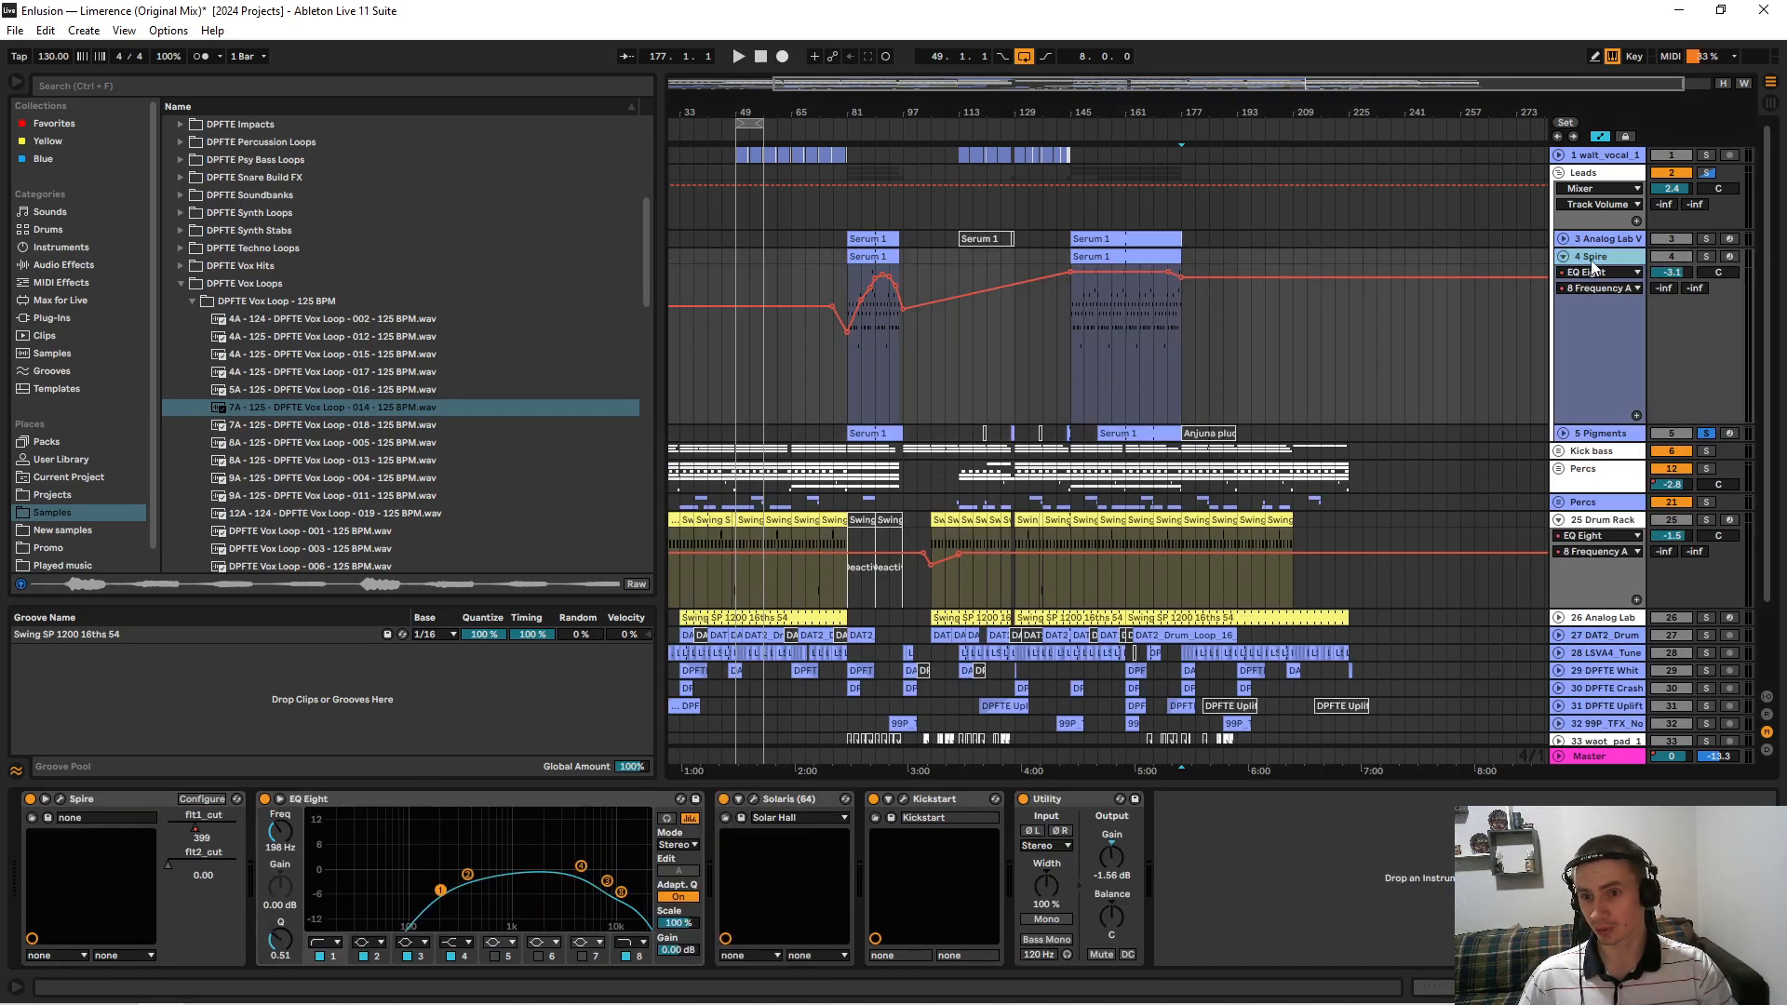
pyautogui.click(1113, 859)
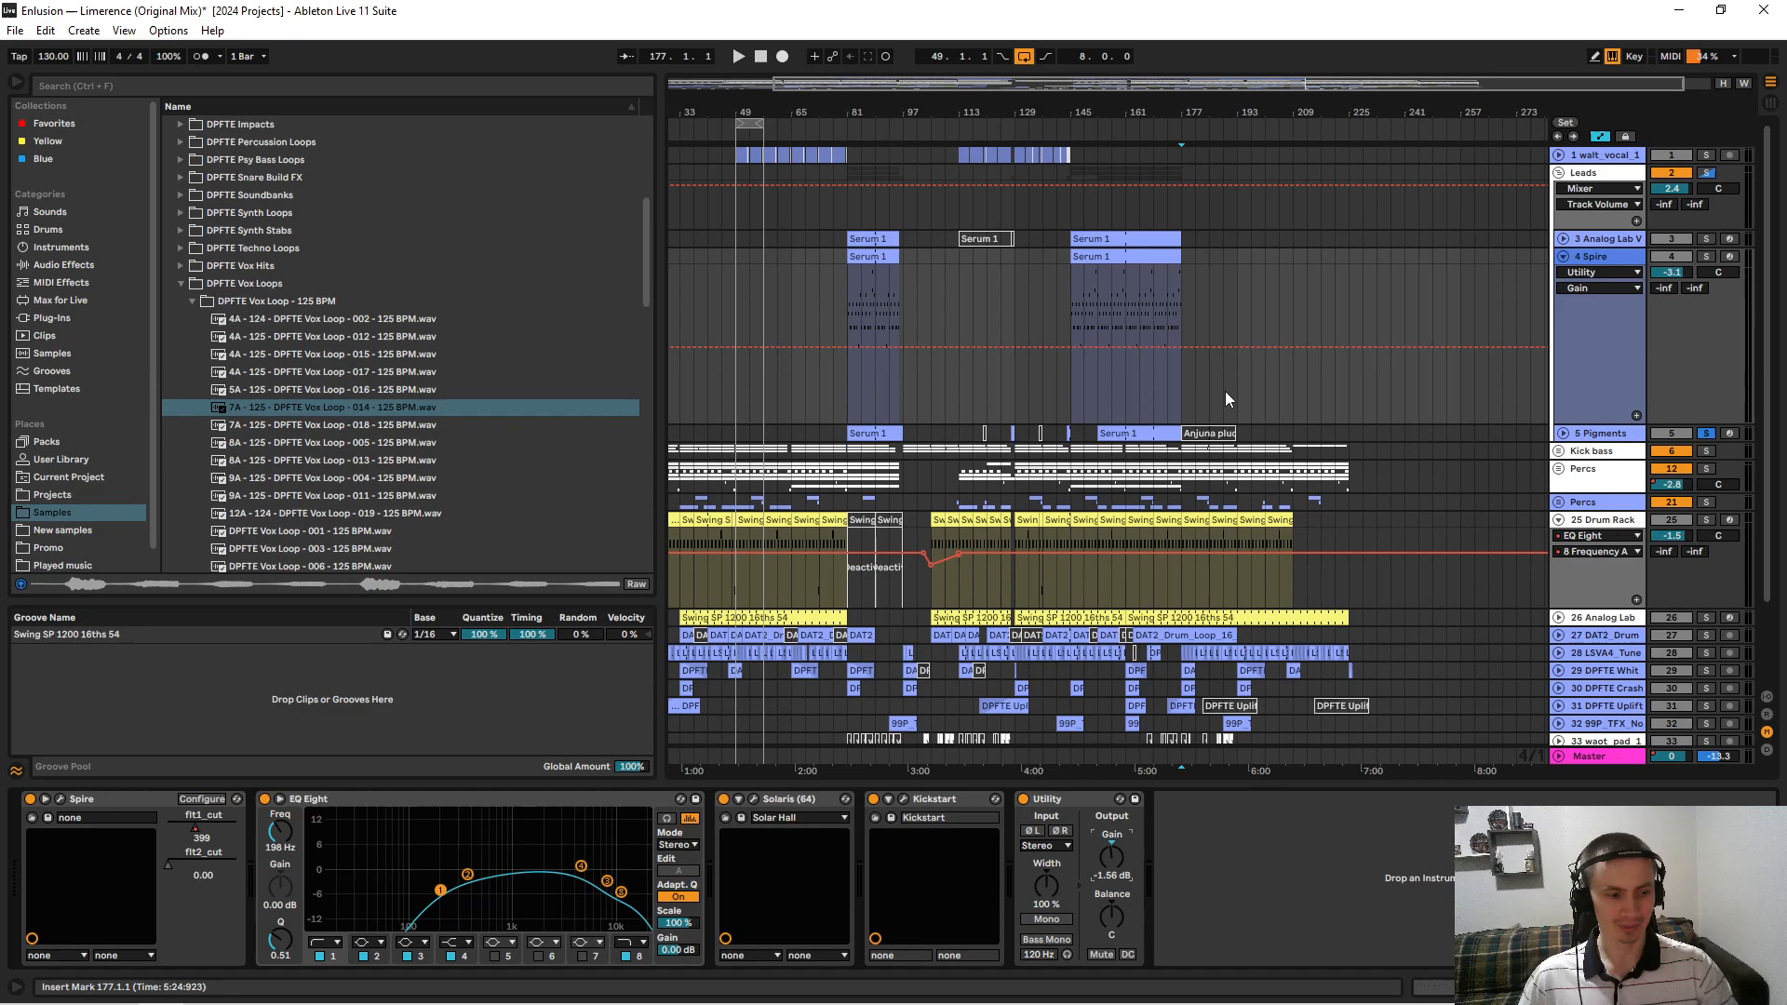
pyautogui.click(1605, 181)
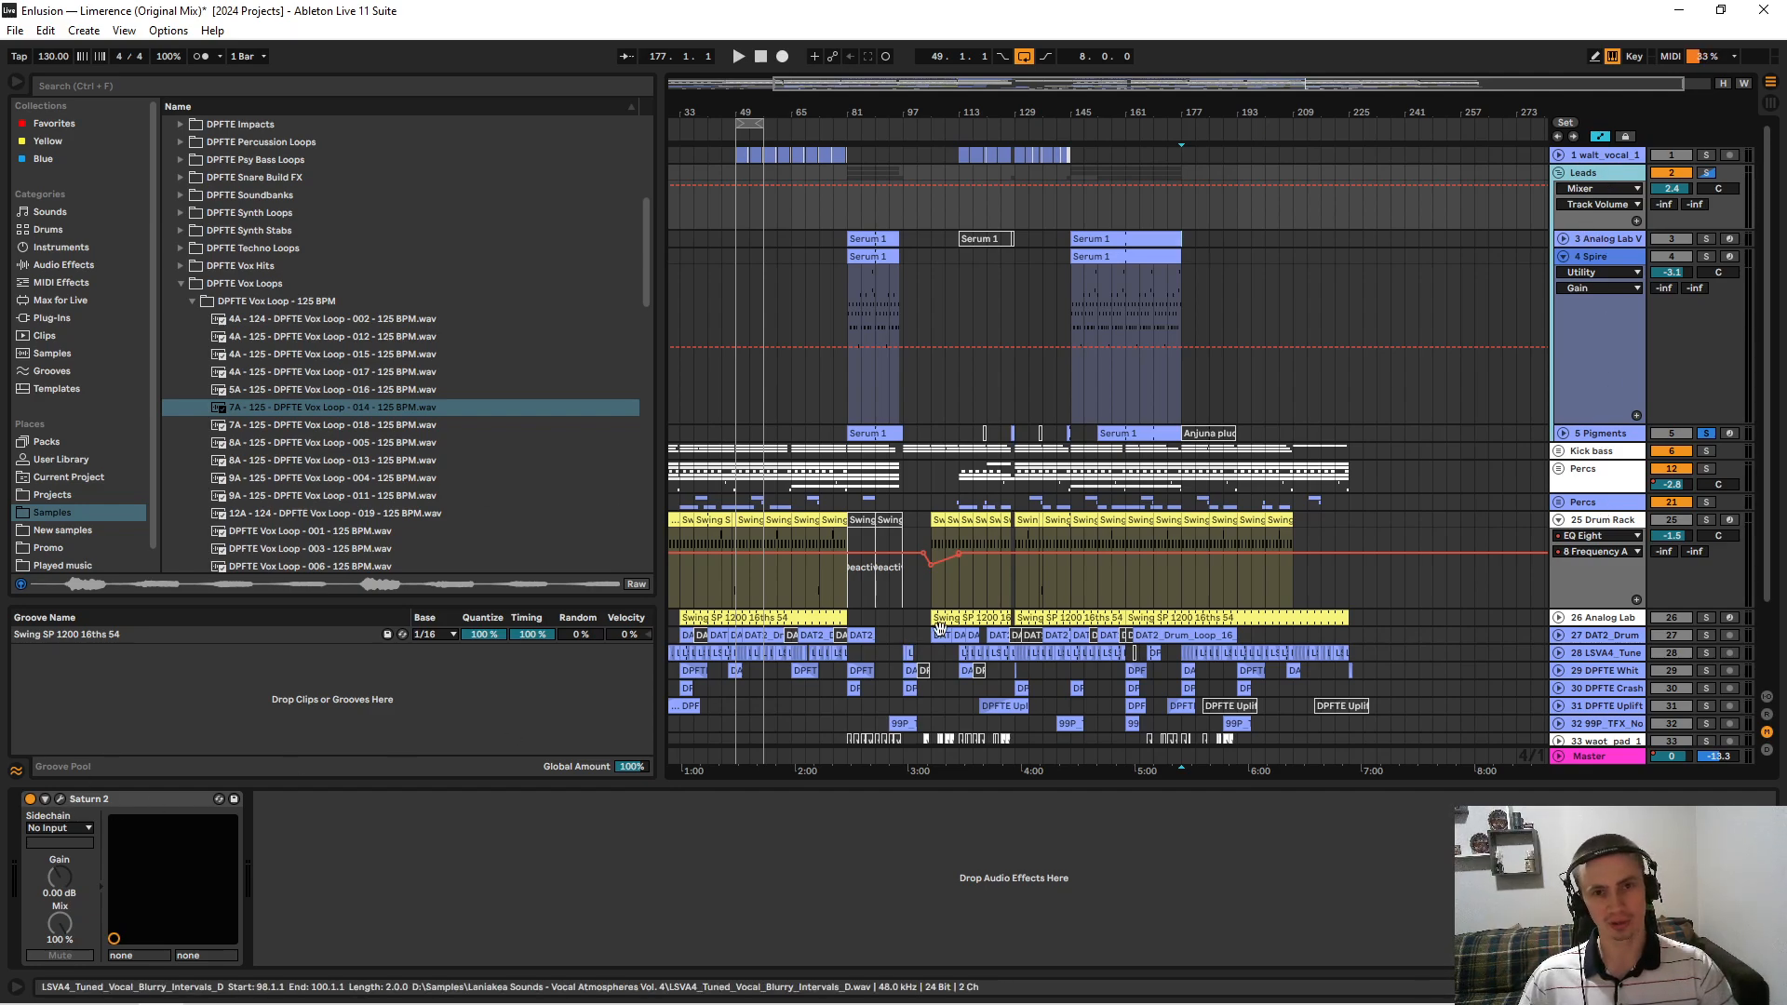
pyautogui.click(1584, 174)
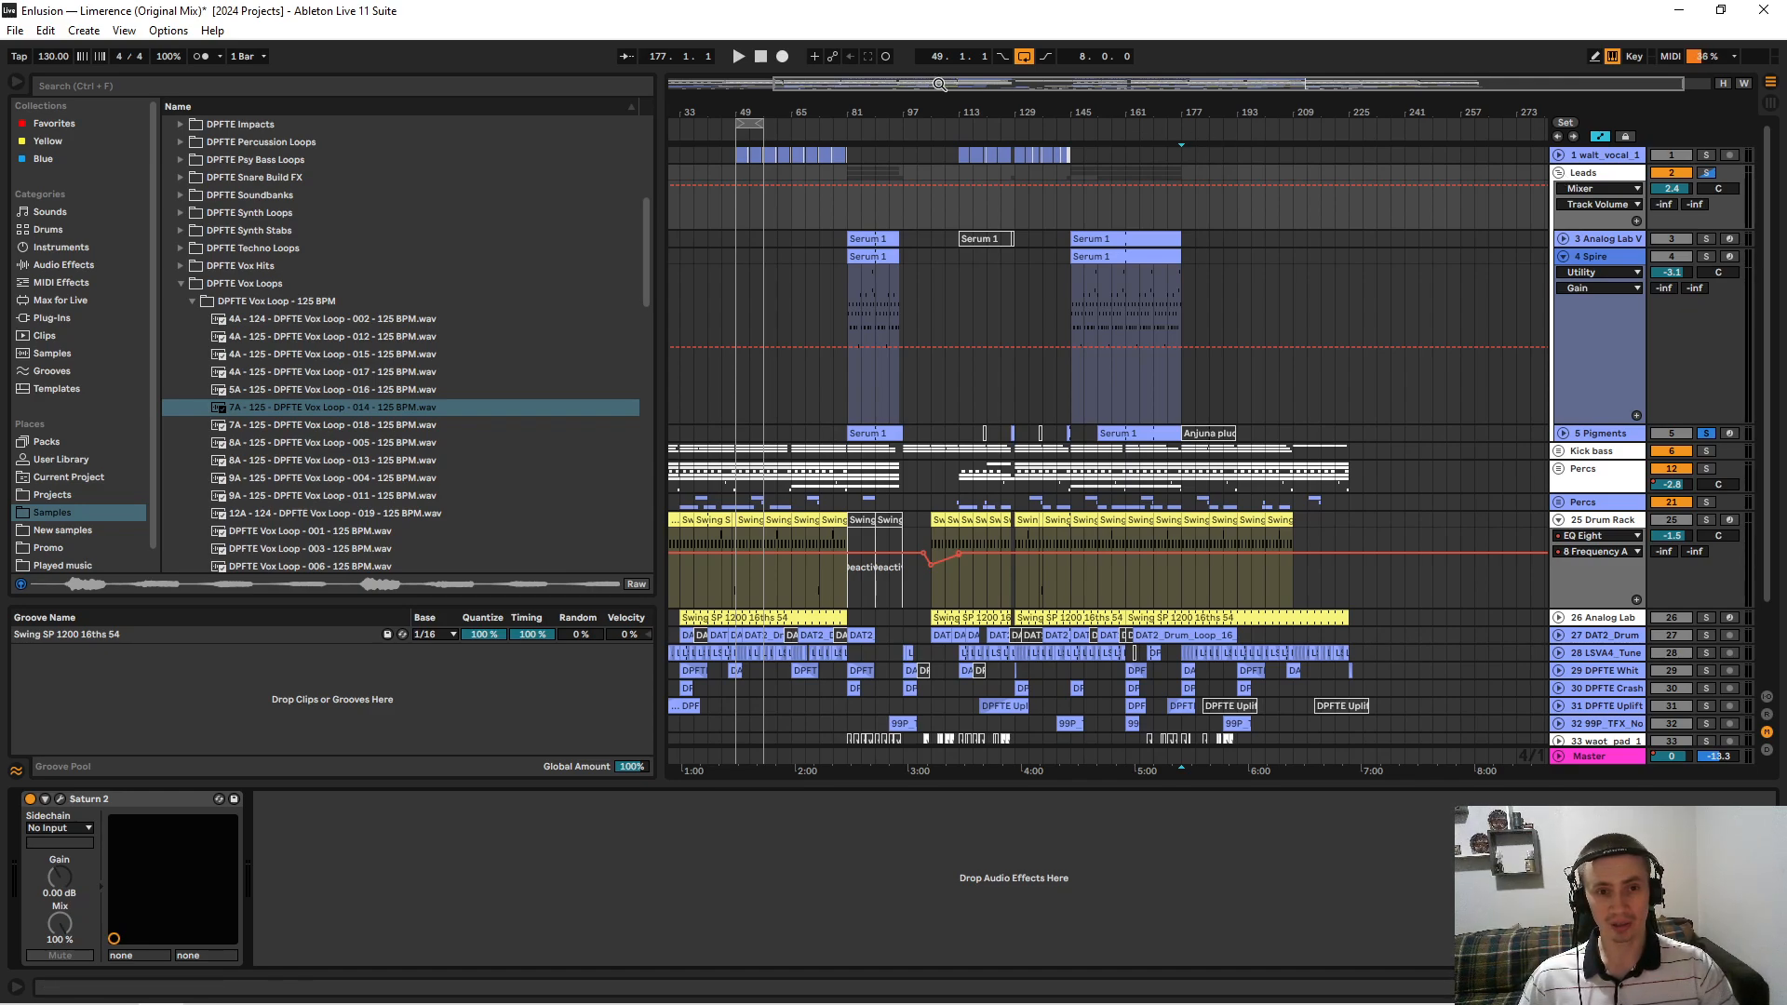
# Expand Analog Lab V, toggle the deactivated Serum 1 clip at bar 113 on and off again, and select the clip at bar 145.
pyautogui.scroll(3, 840, 107)
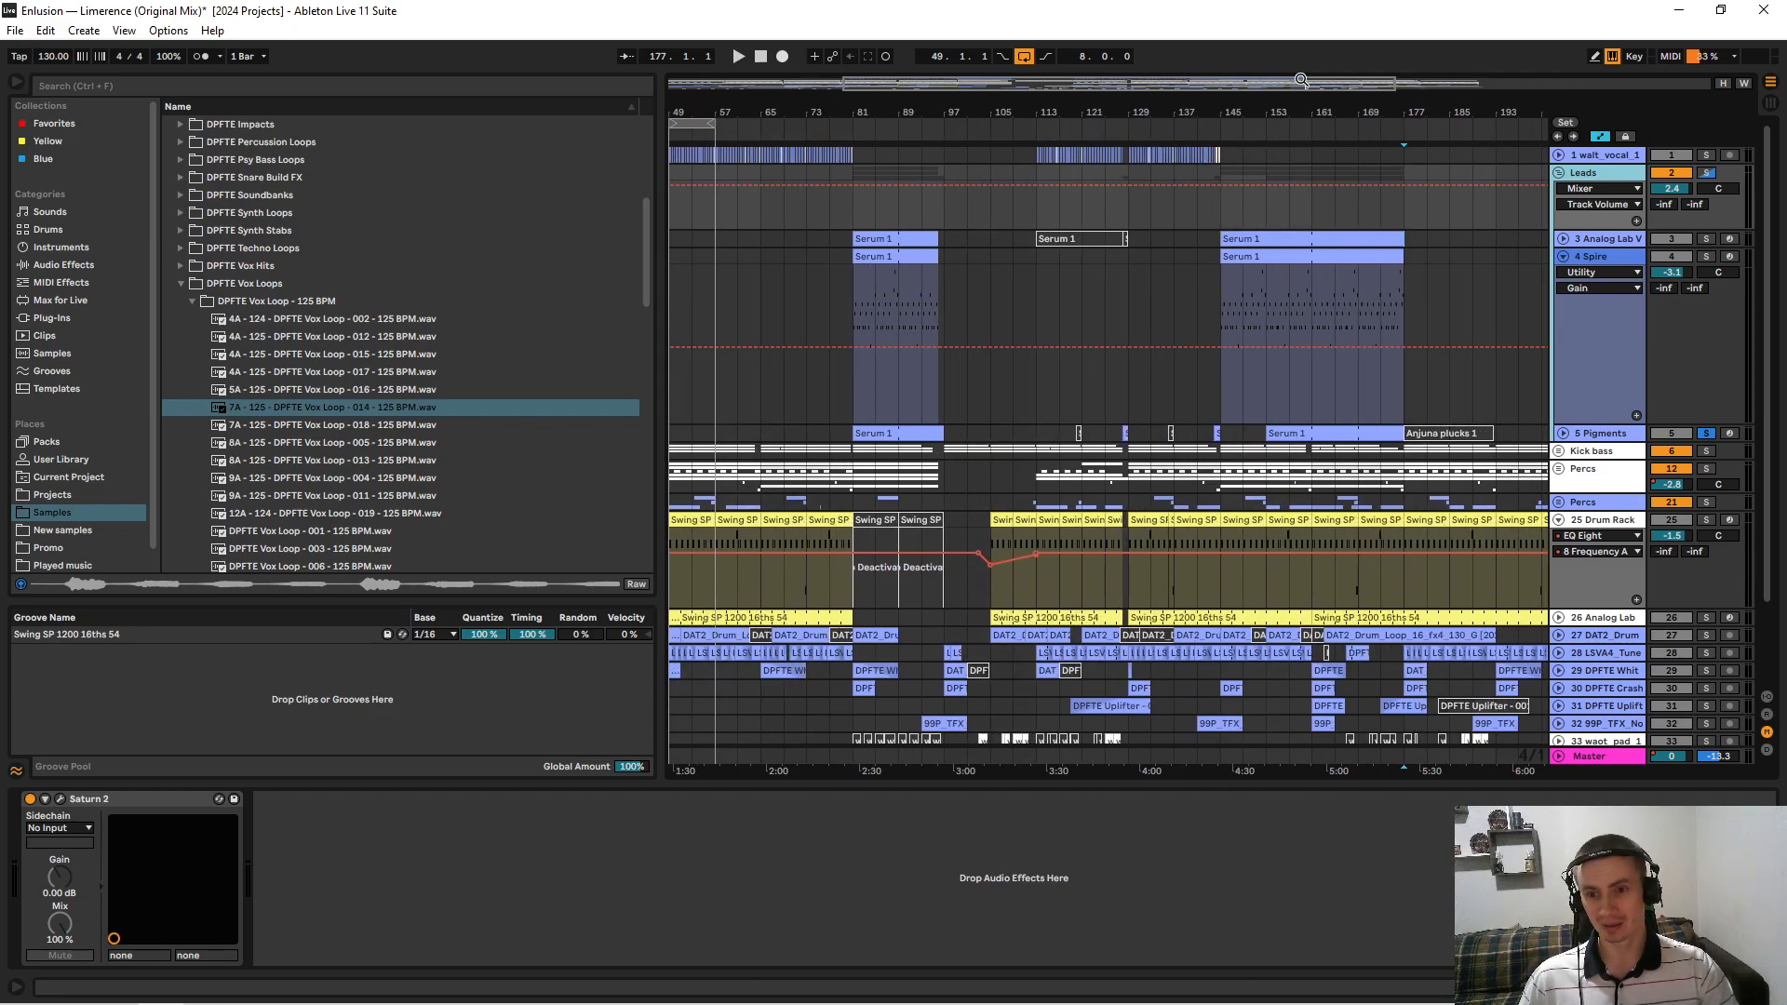
pyautogui.scroll(3, 1087, 113)
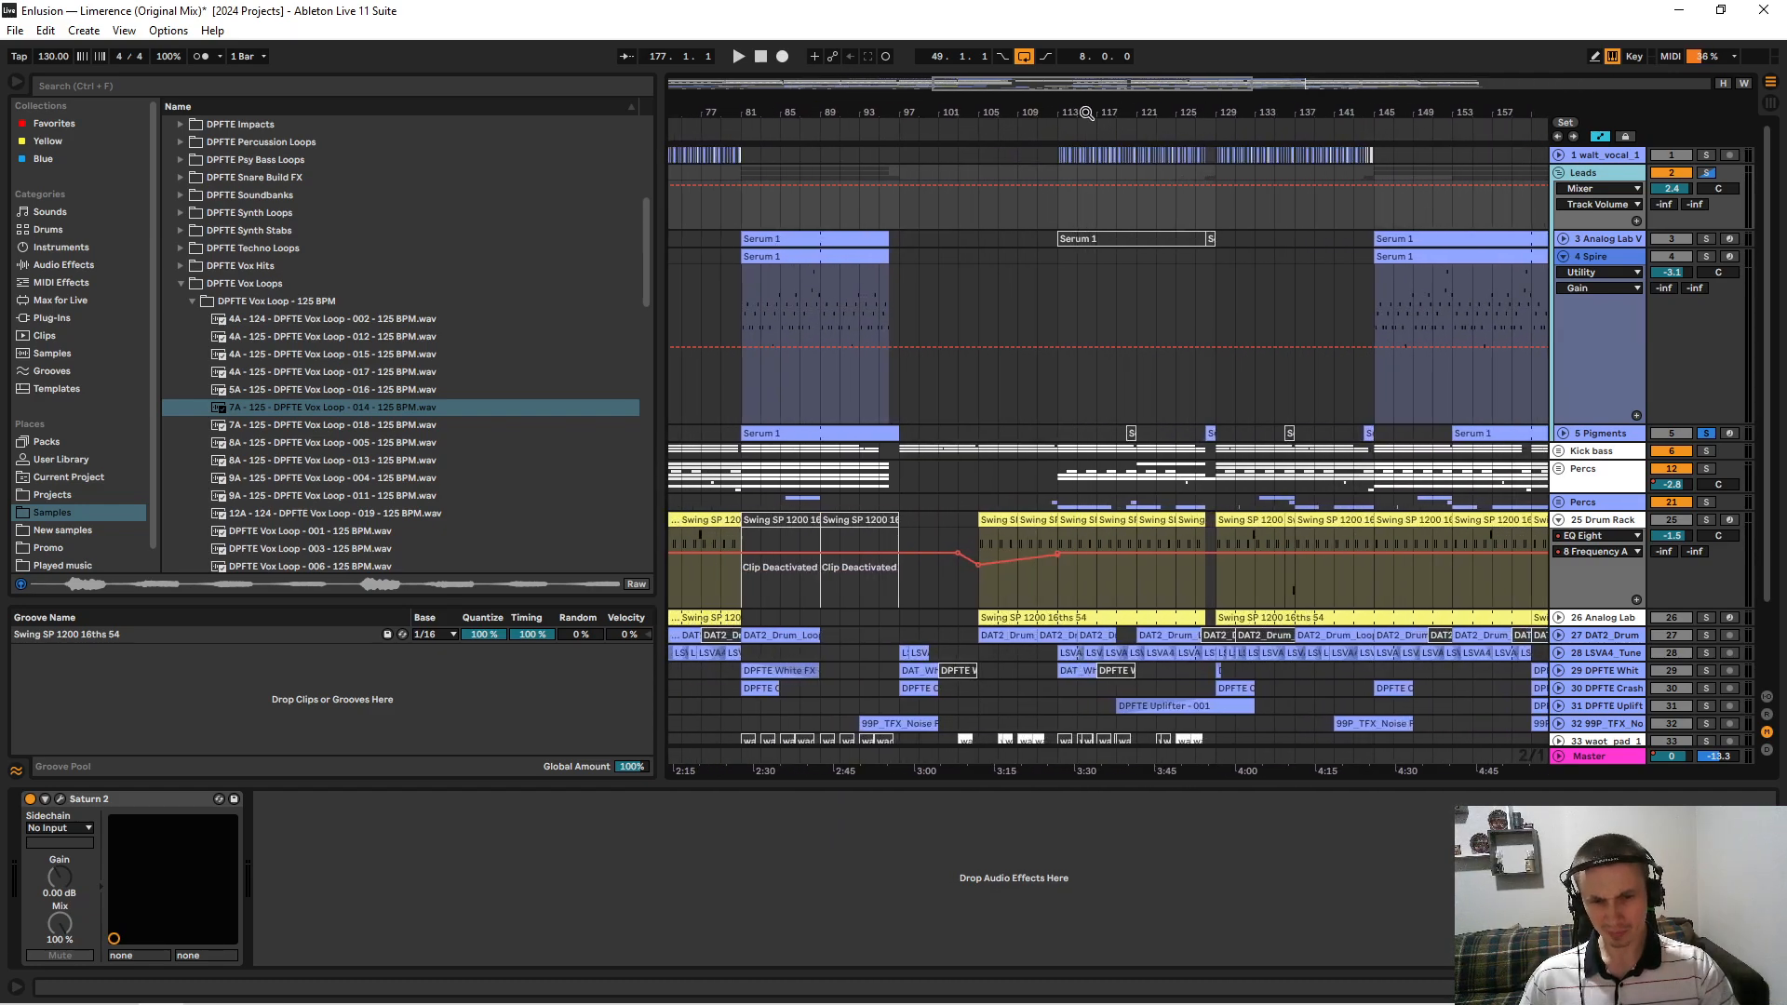
pyautogui.scroll(-2, 1075, 112)
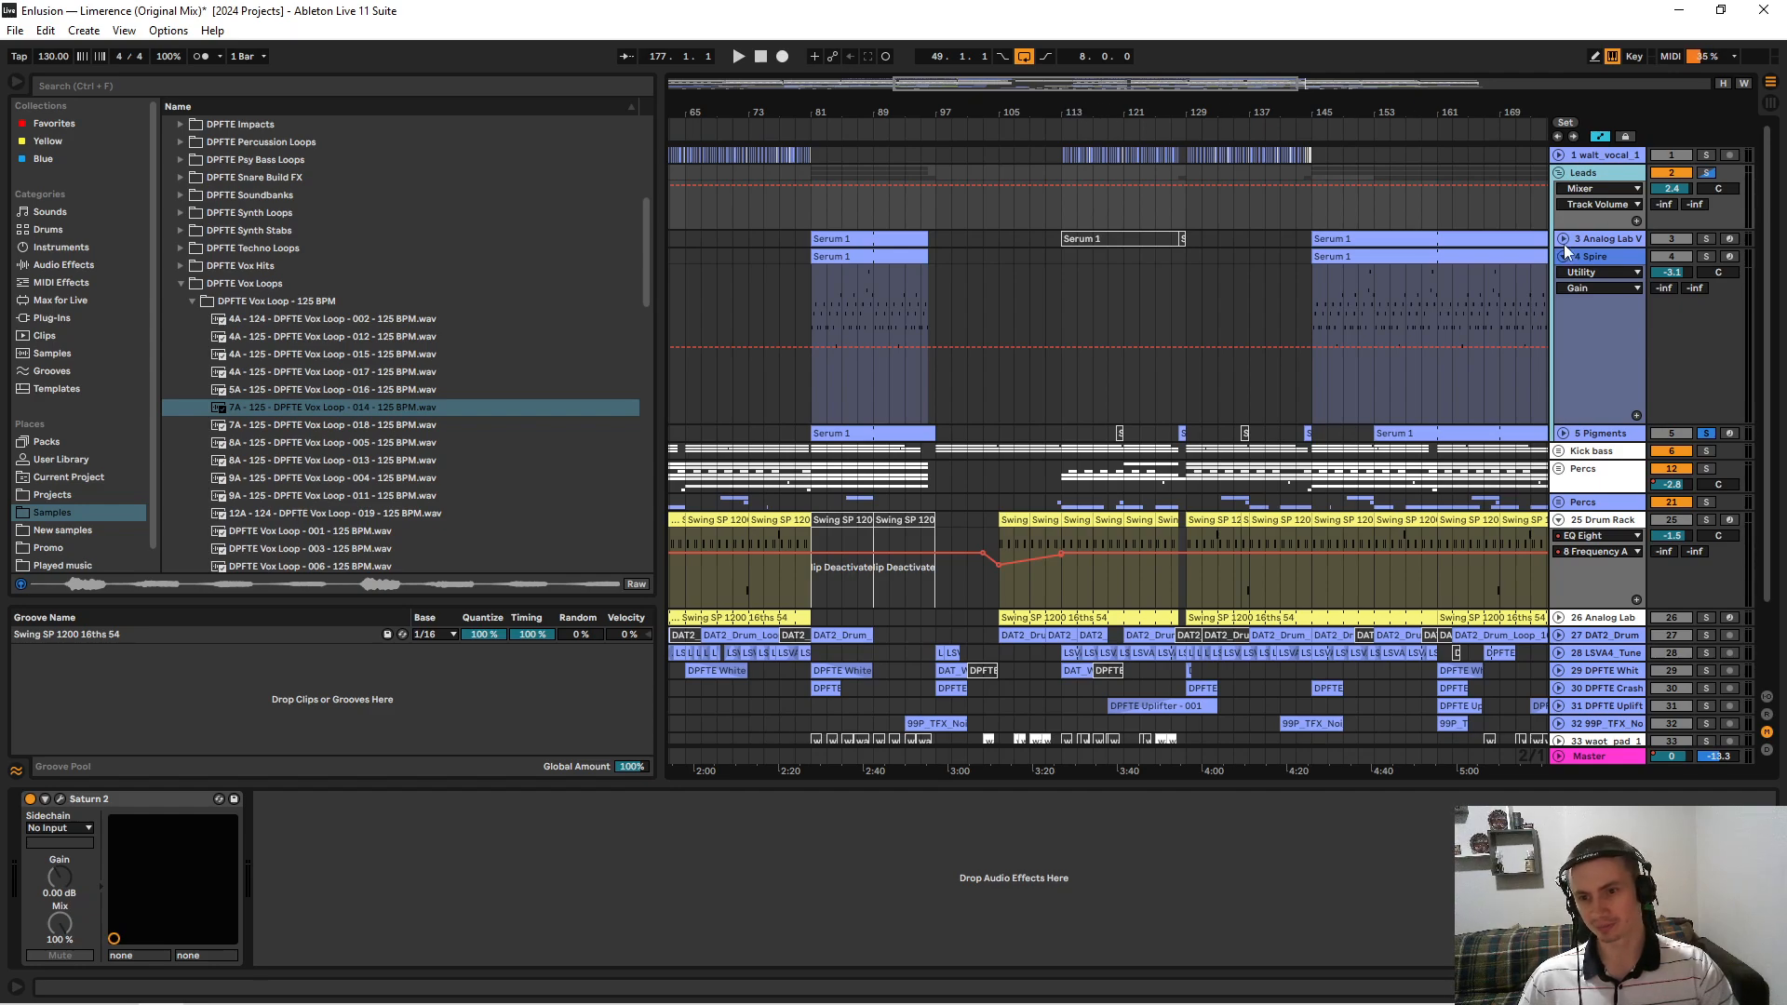
pyautogui.click(1564, 239)
pyautogui.click(1092, 235)
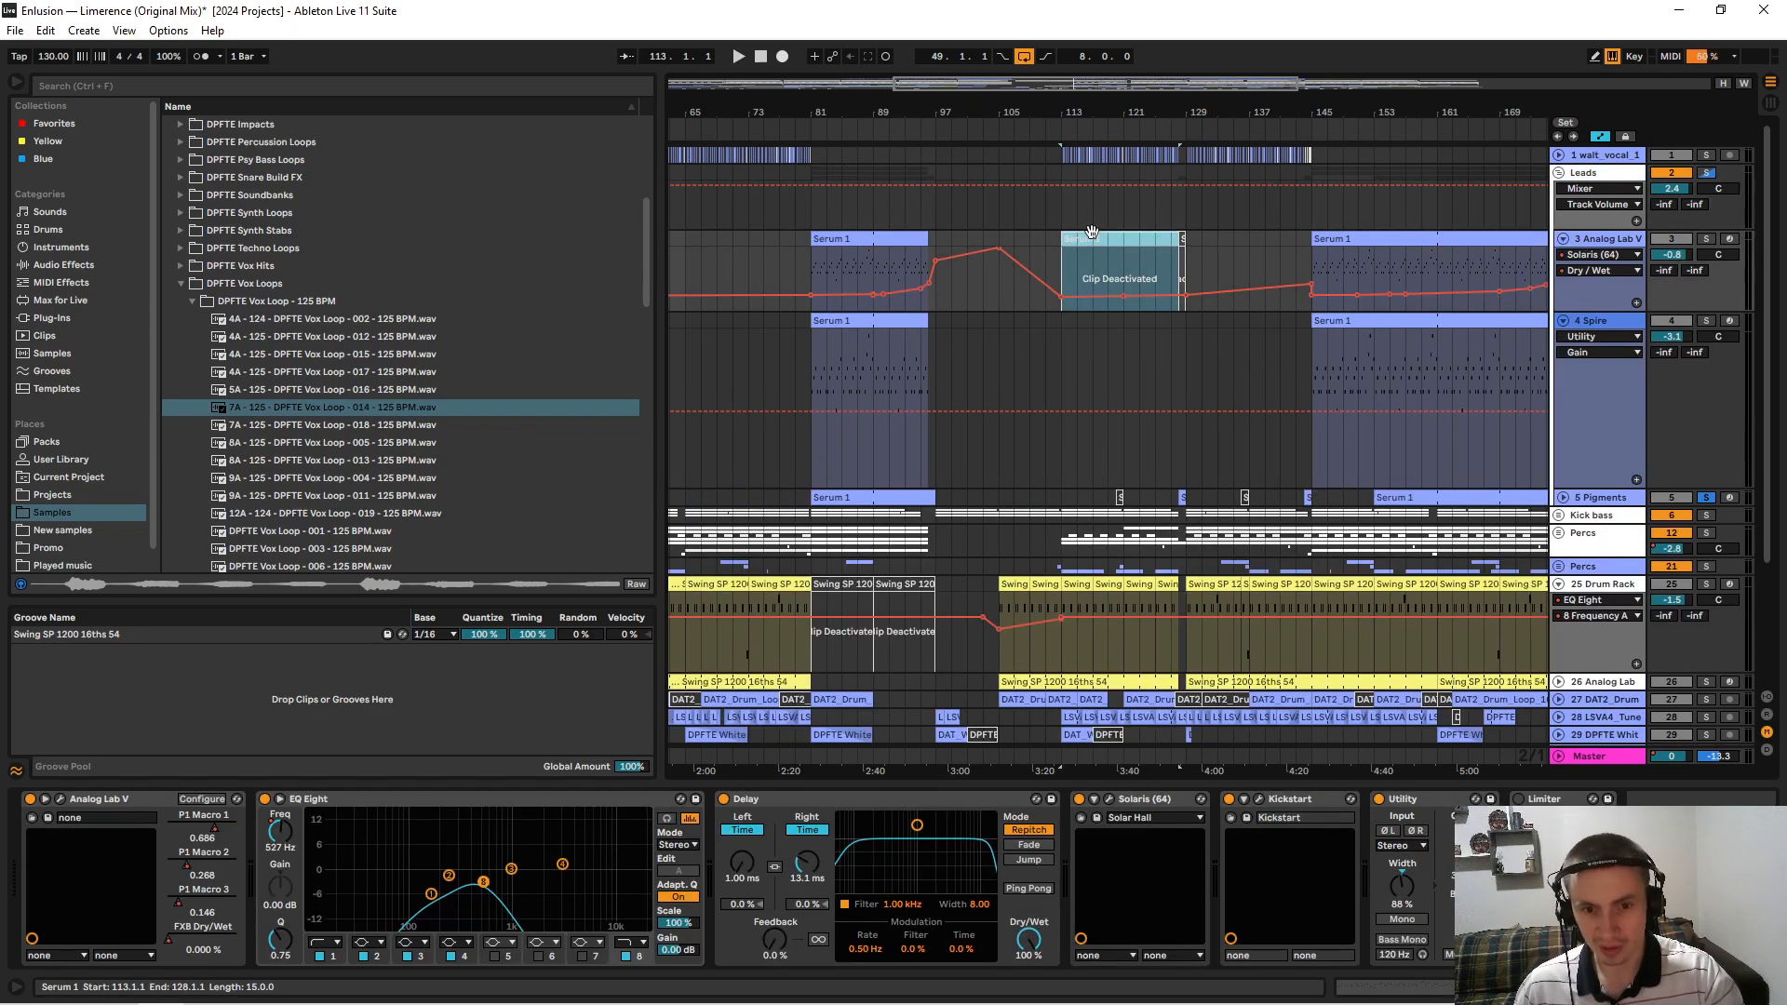
pyautogui.press('0')
pyautogui.press('0')
pyautogui.moveTo(1175, 105); pyautogui.dragTo(1108, 56)
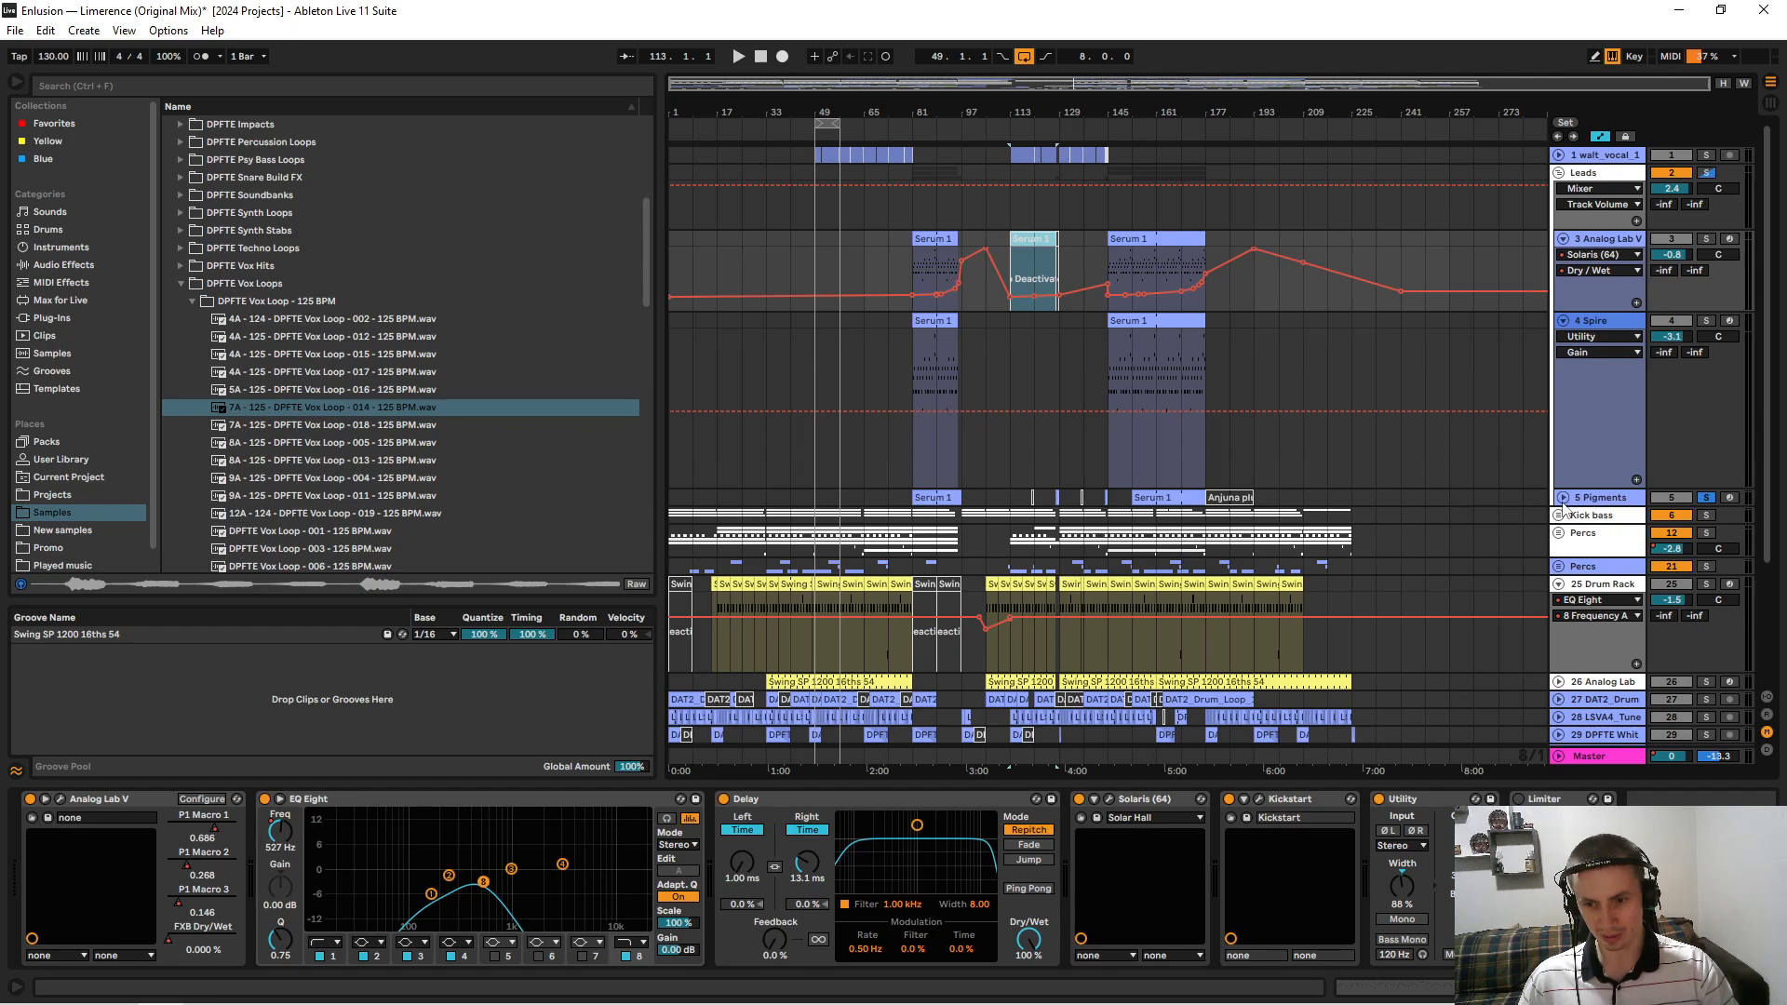
pyautogui.click(1160, 242)
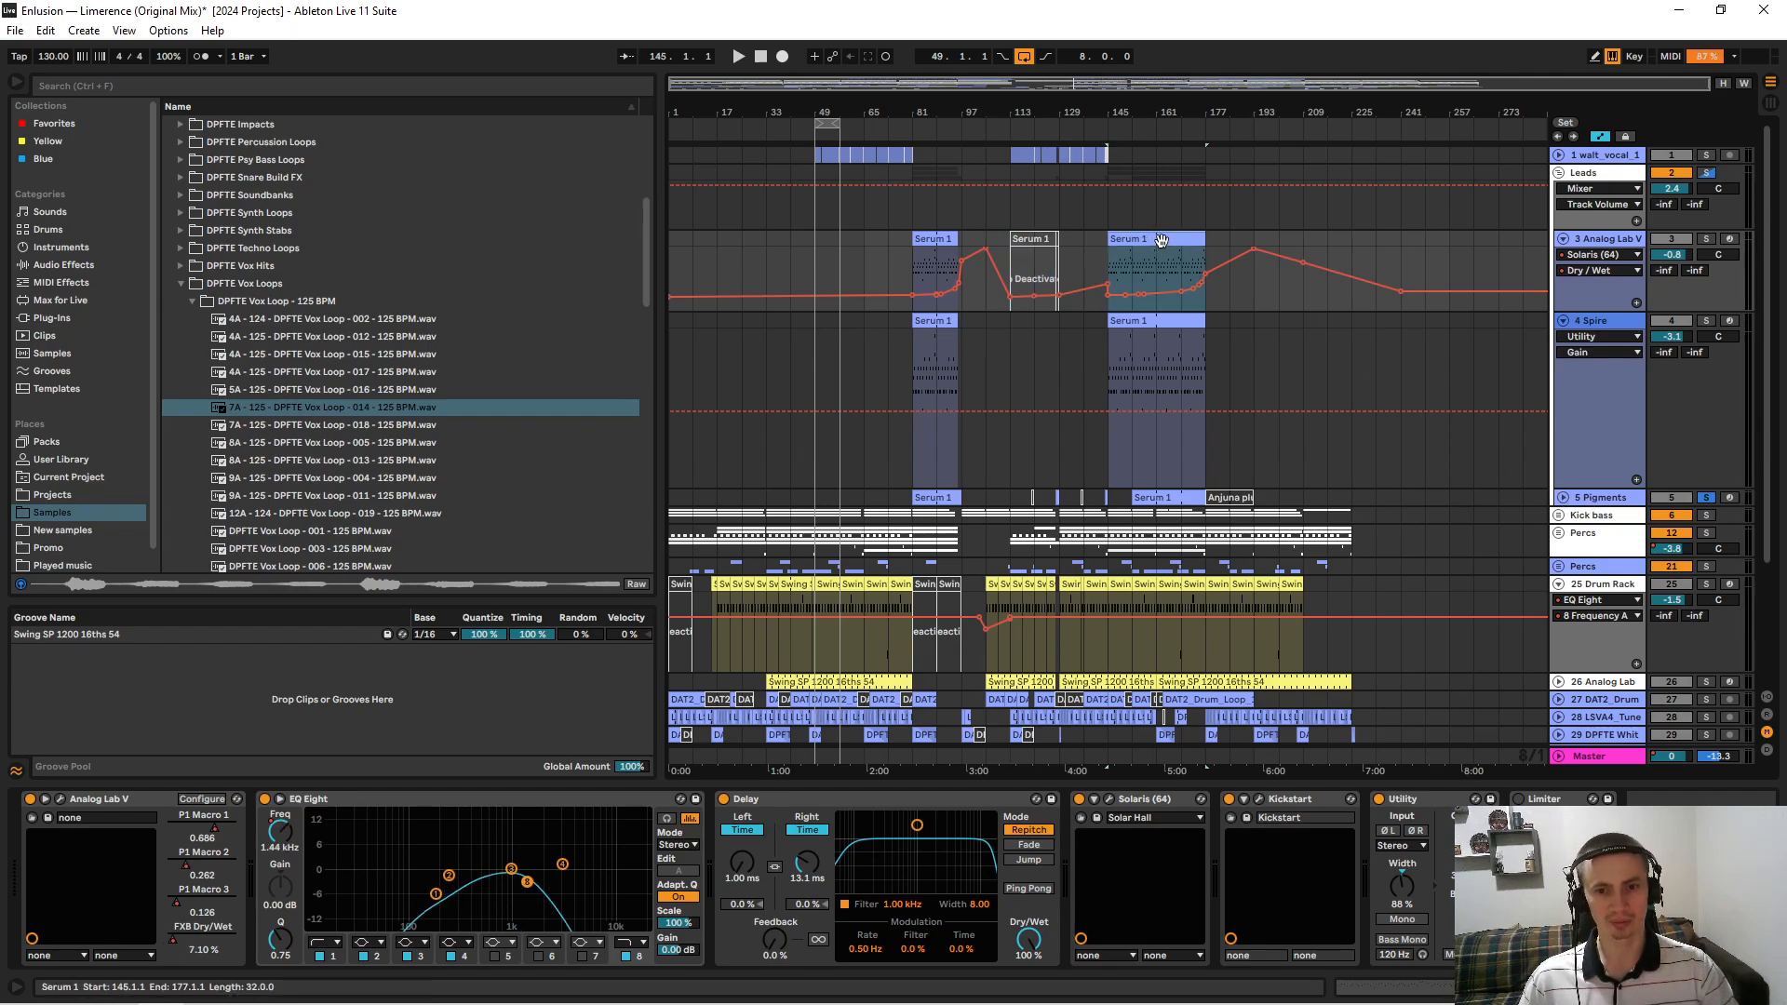
# Collapse the lead tracks and fold the Leads group, then unfold and solo the Kick bass group.
pyautogui.click(1564, 239)
pyautogui.click(1564, 258)
pyautogui.click(1558, 174)
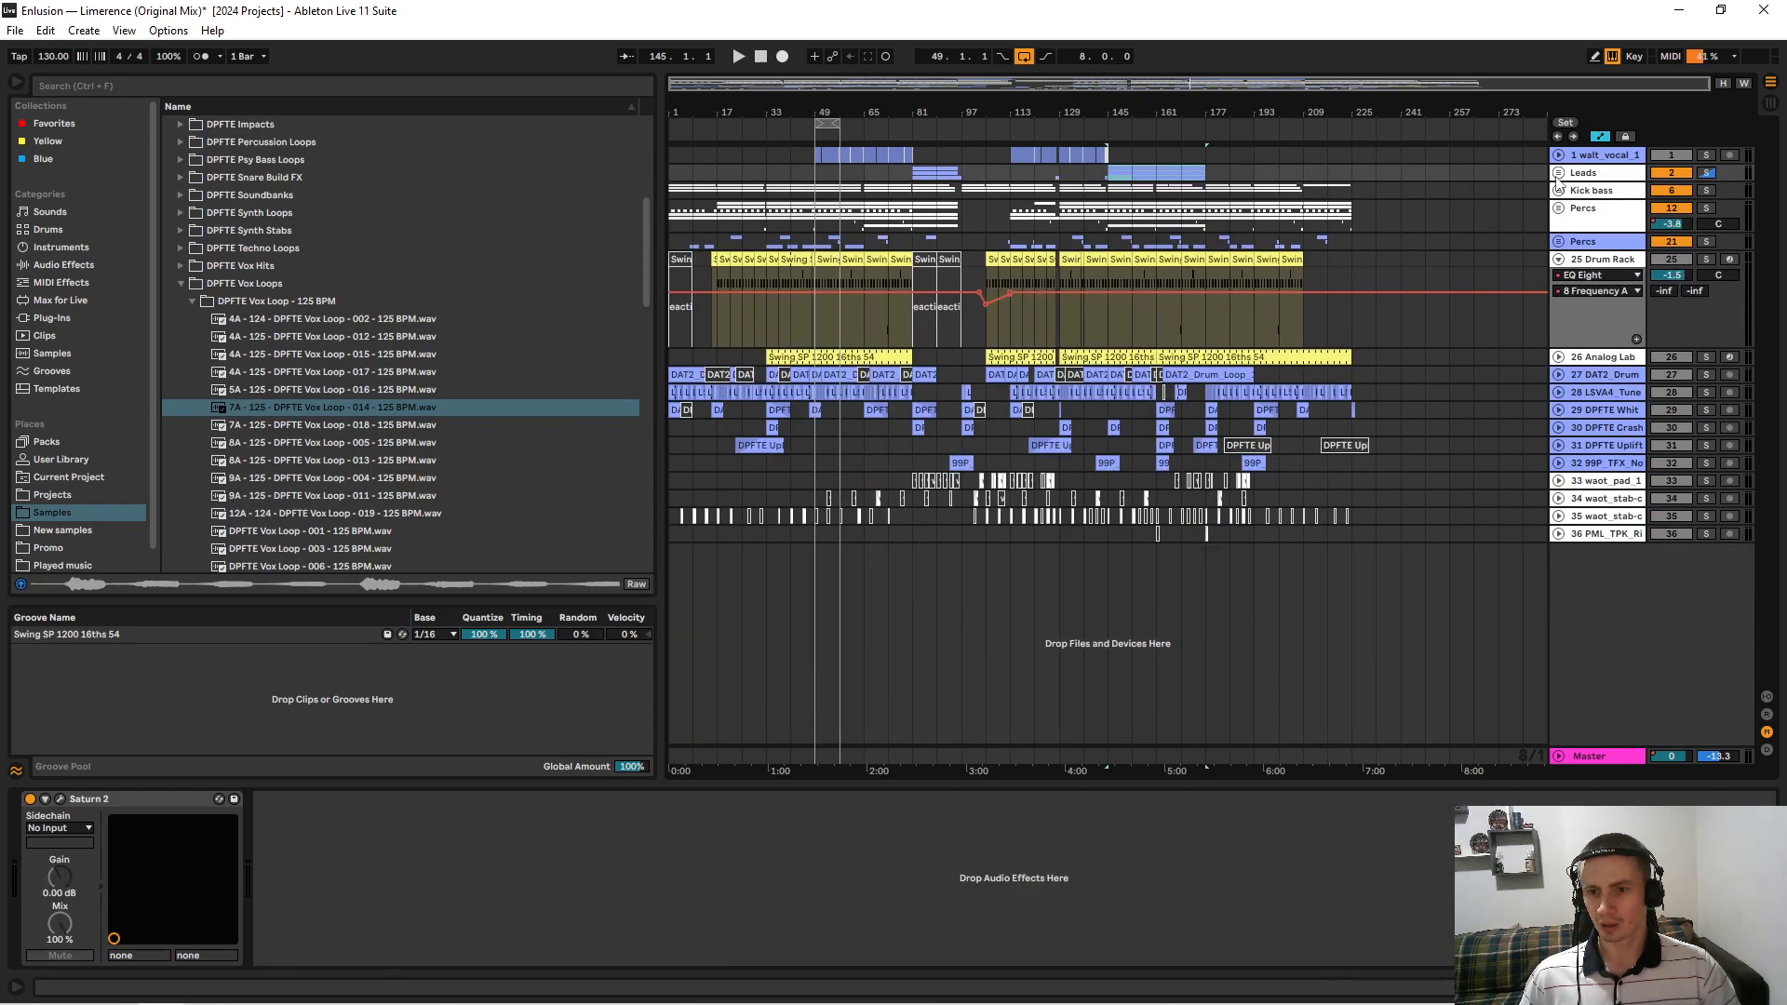
pyautogui.click(1559, 191)
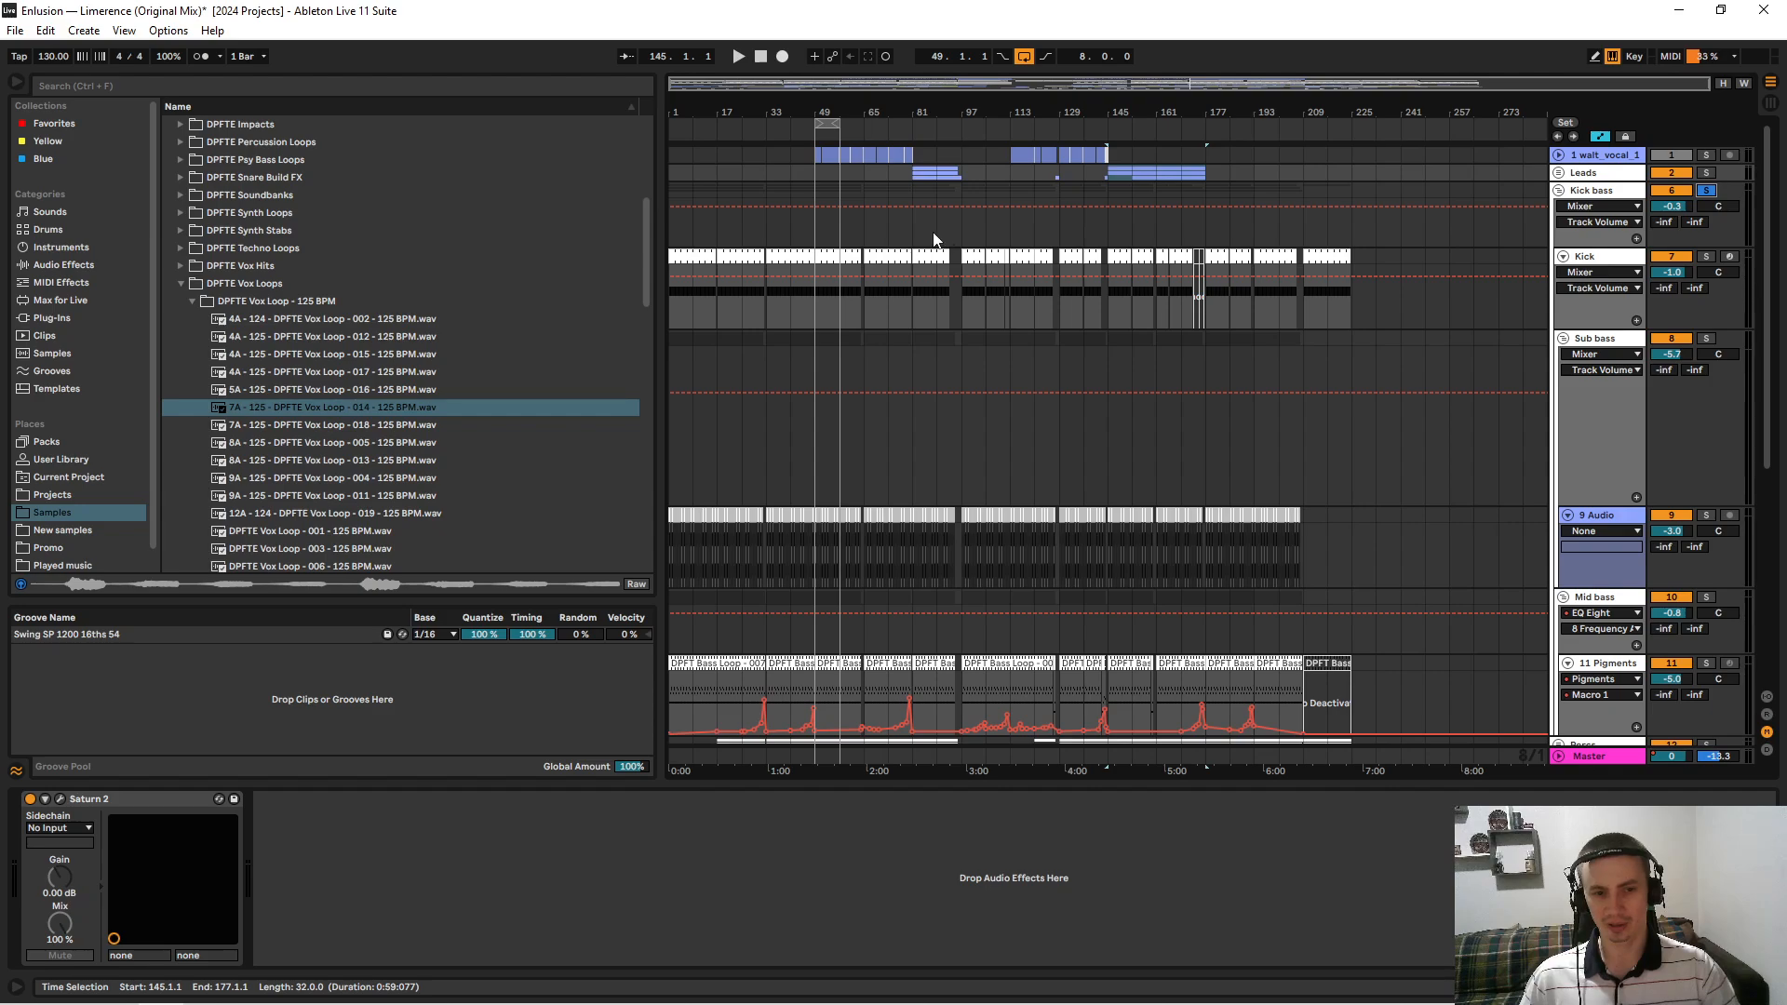
# Set a 24-bar loop starting at bar 33, solo the Kick track and listen to it briefly from there.
pyautogui.moveTo(828, 112)
pyautogui.mouseDown()
pyautogui.moveTo(829, 149)
pyautogui.moveTo(788, 128)
pyautogui.moveTo(831, 91)
pyautogui.mouseUp()
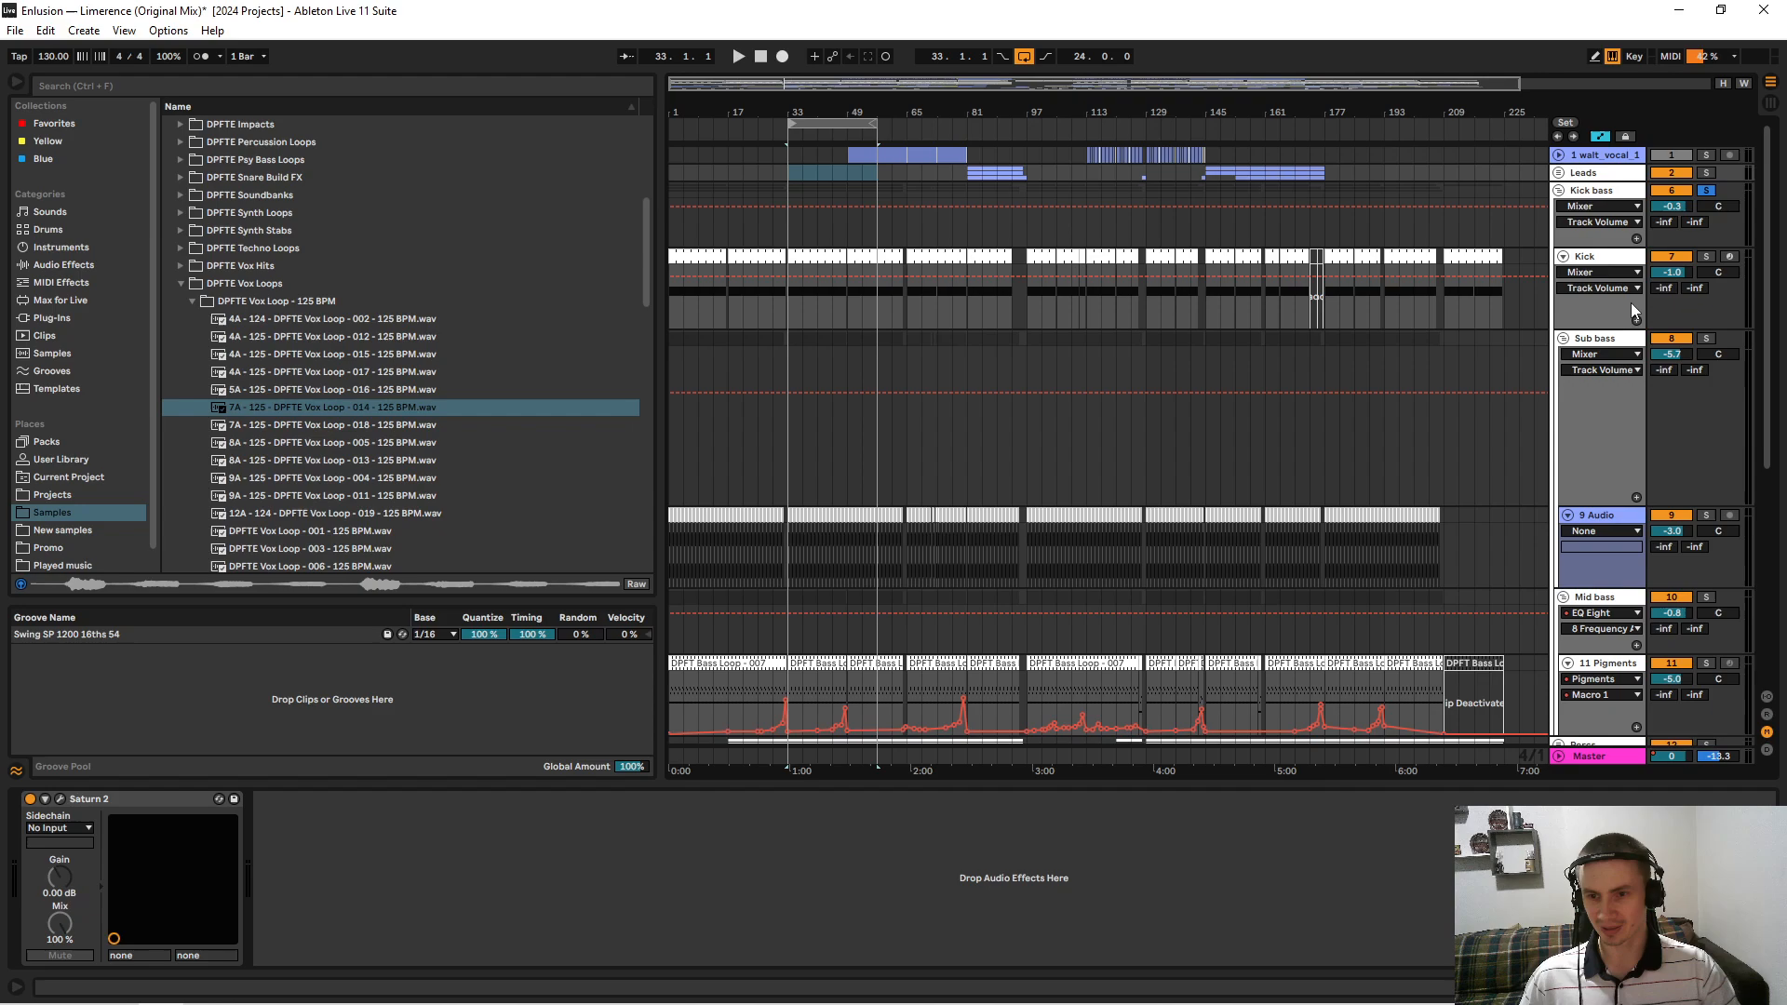
pyautogui.click(1709, 259)
pyautogui.click(773, 299)
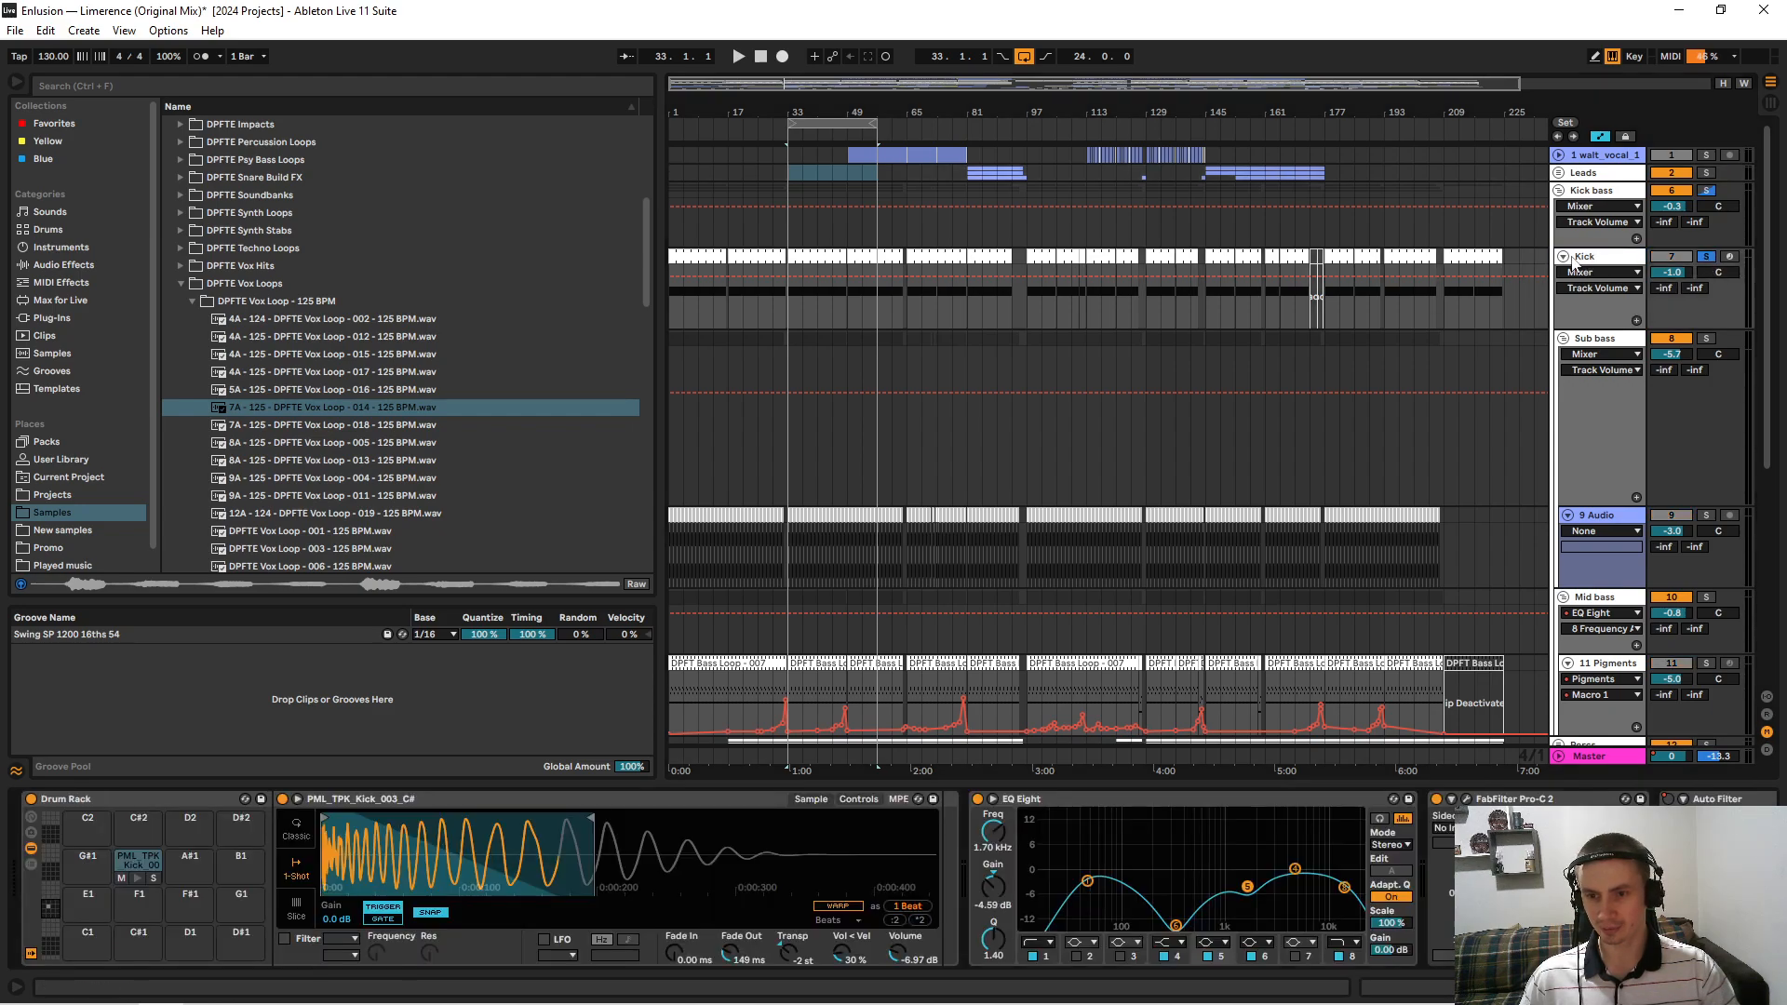
pyautogui.click(783, 304)
pyautogui.press('space')
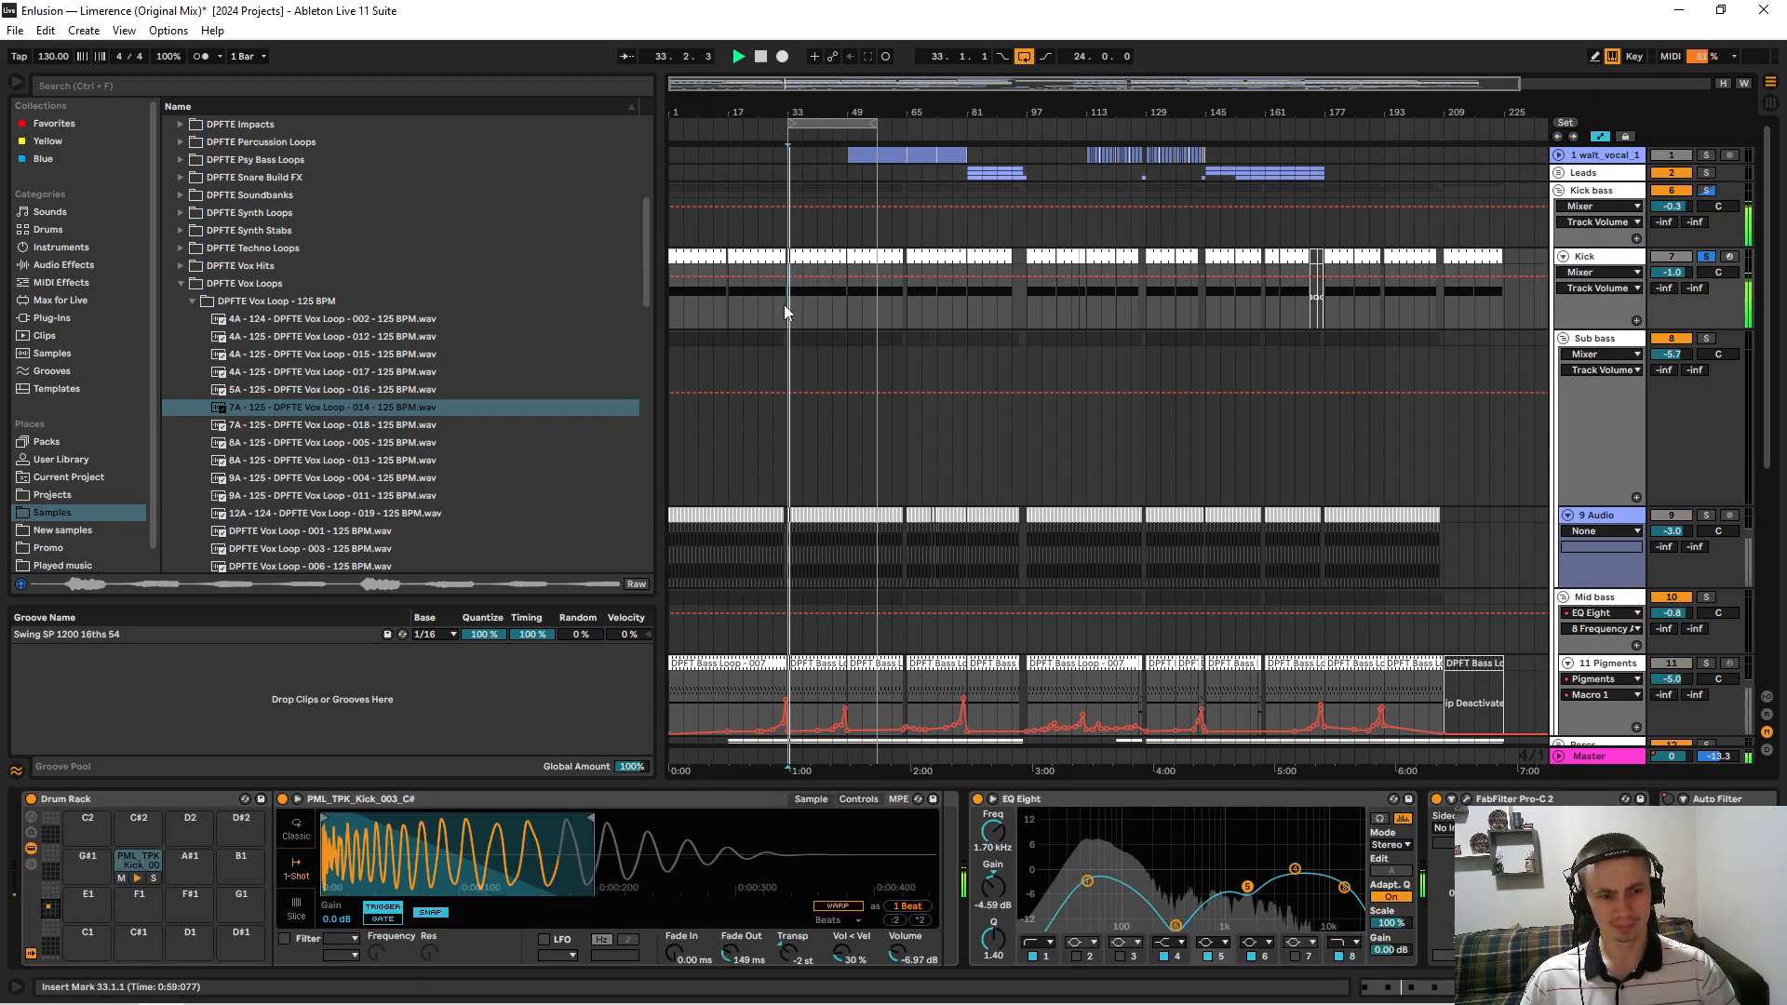
pyautogui.press('space')
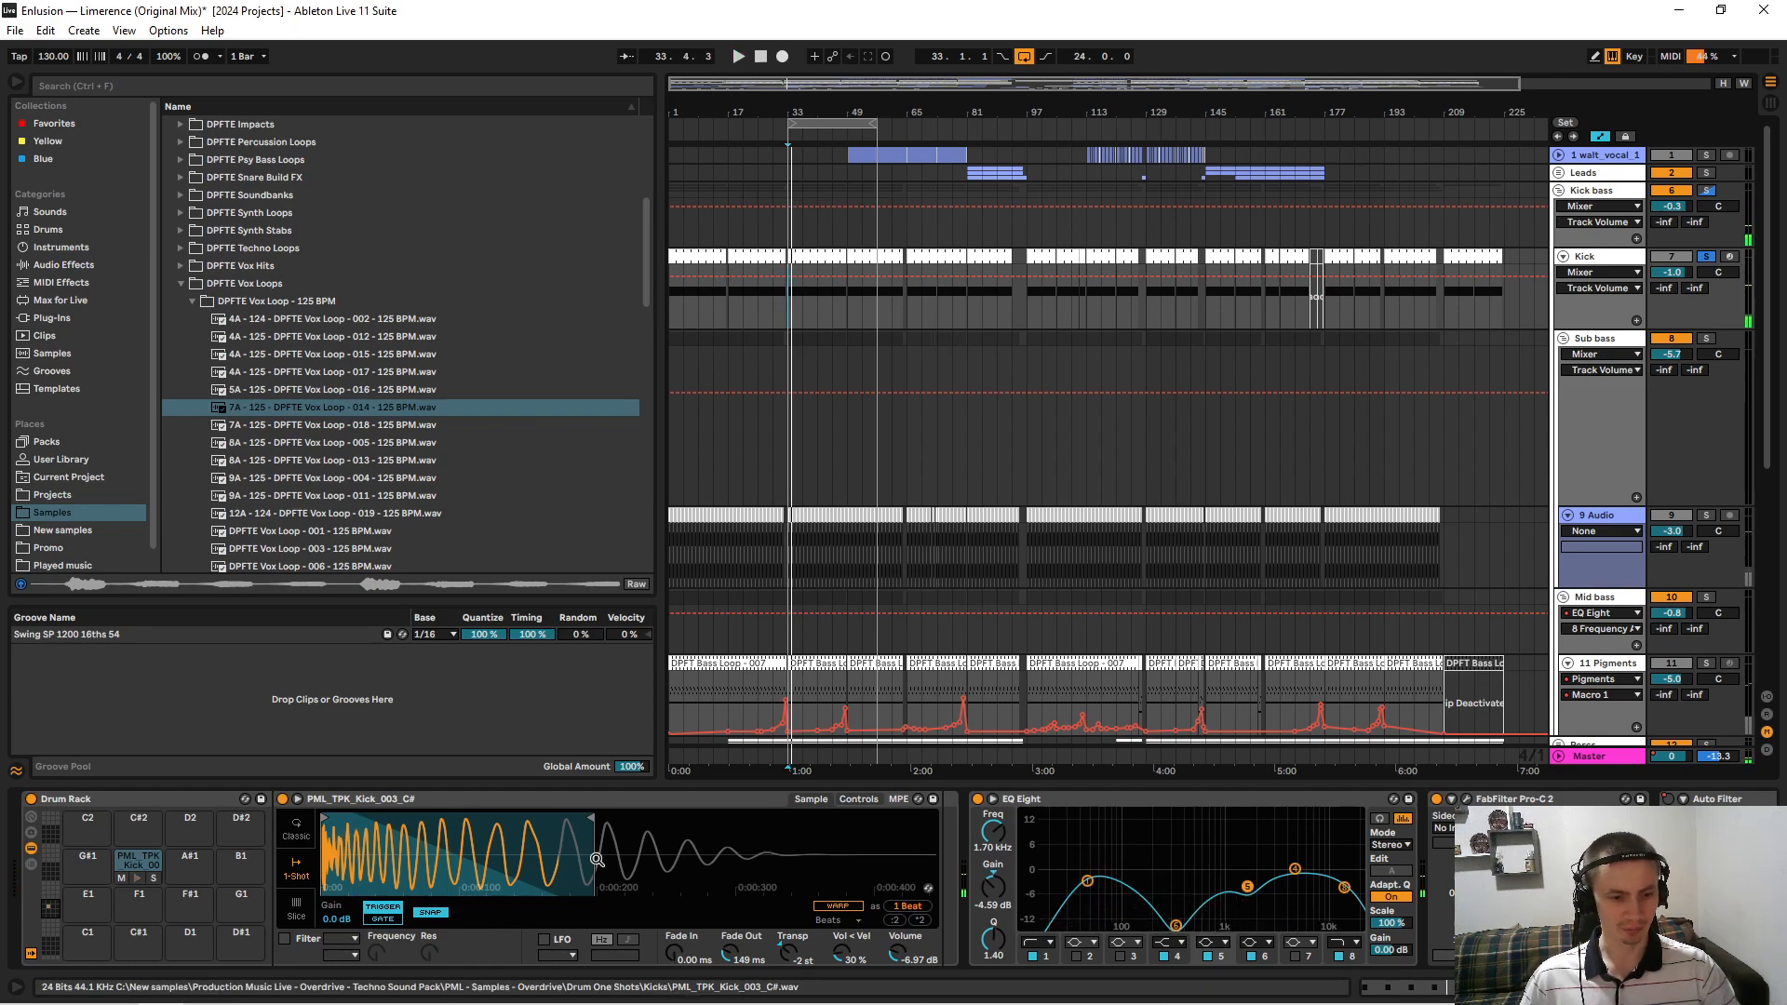
# Select the 330 Hz band in the Kick's EQ Eight and expand the EQ curve into its enlarged display.
pyautogui.click(1176, 926)
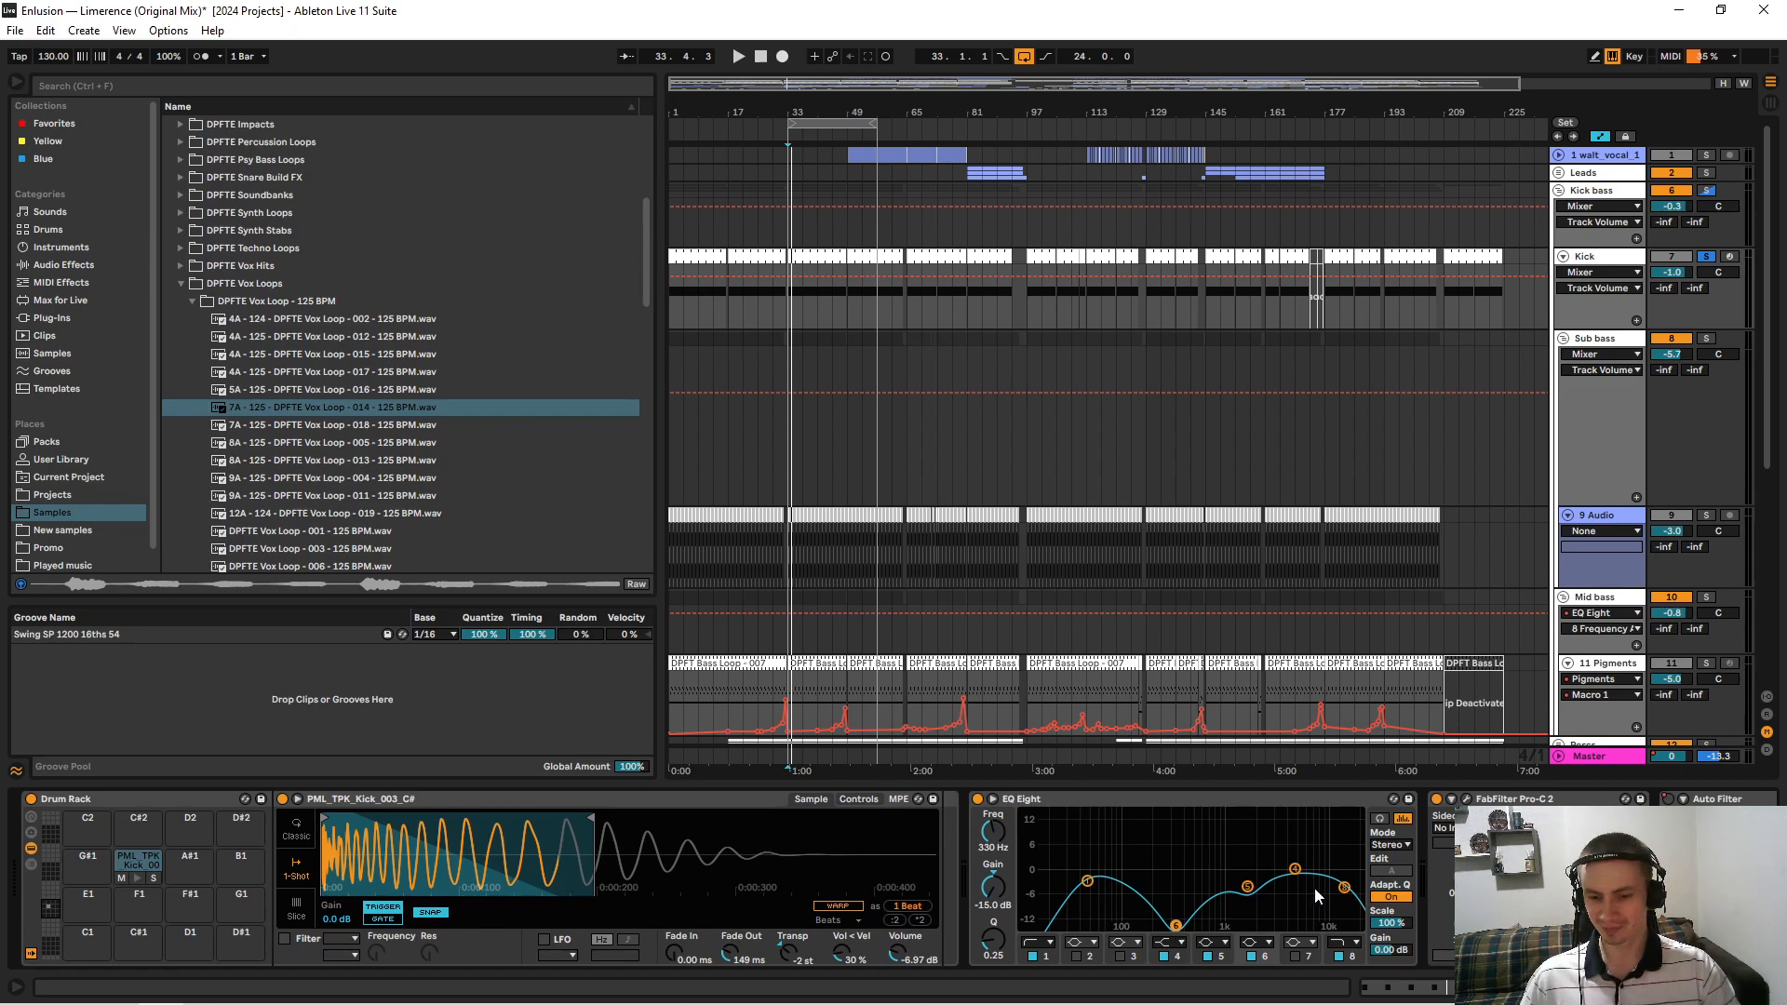
pyautogui.click(993, 799)
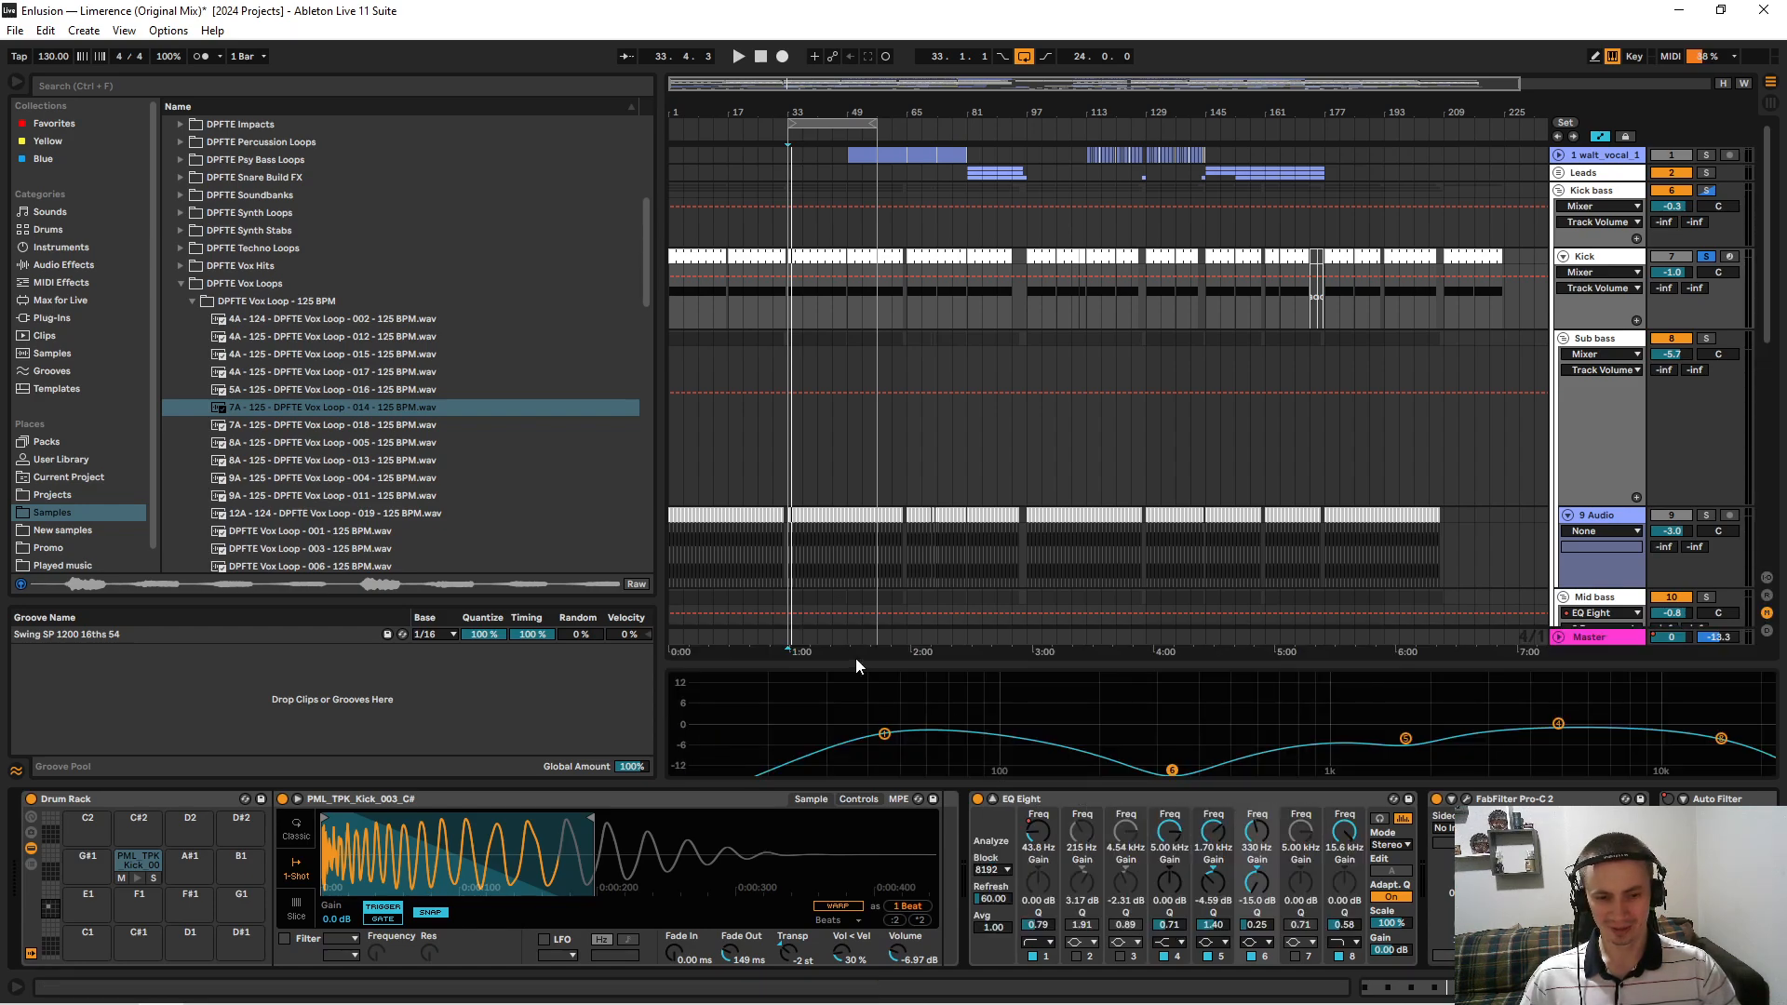
pyautogui.moveTo(865, 664)
pyautogui.mouseDown()
pyautogui.moveTo(834, 28)
pyautogui.moveTo(842, 665)
pyautogui.mouseUp()
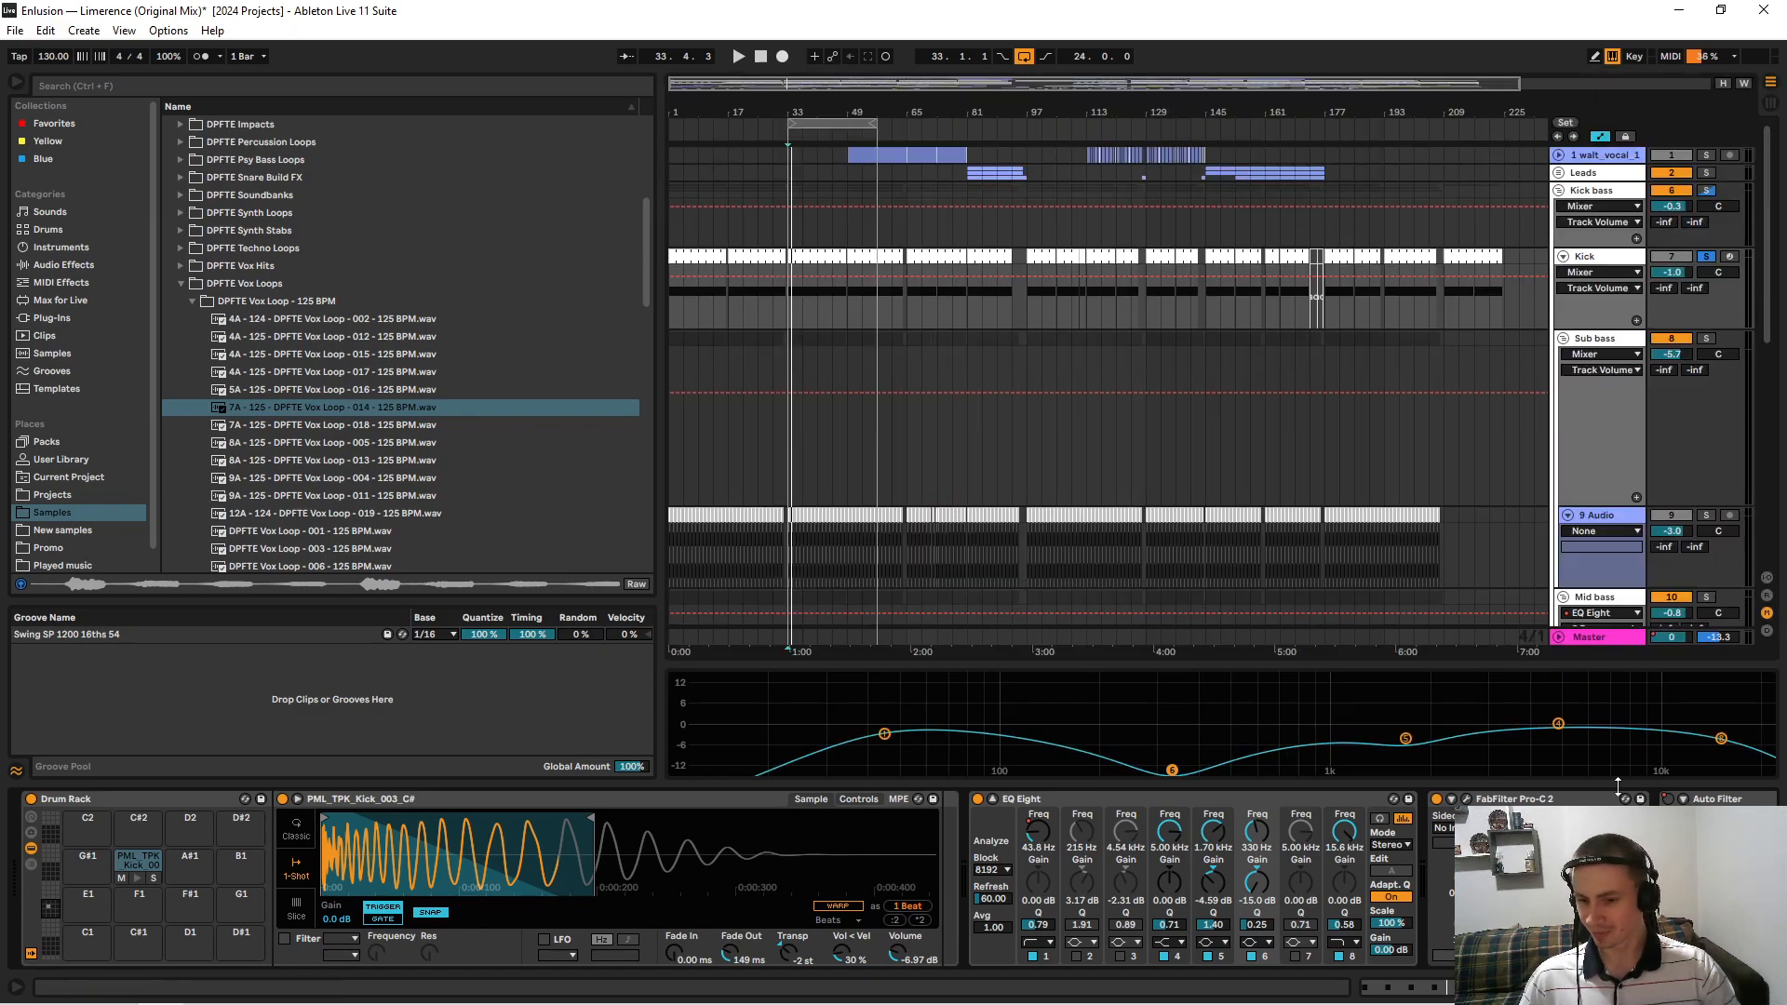
# View the Kick's FabFilter Pro-C 2 settings, close its window and examine the Auto Filters further along the device chain.
pyautogui.click(1494, 798)
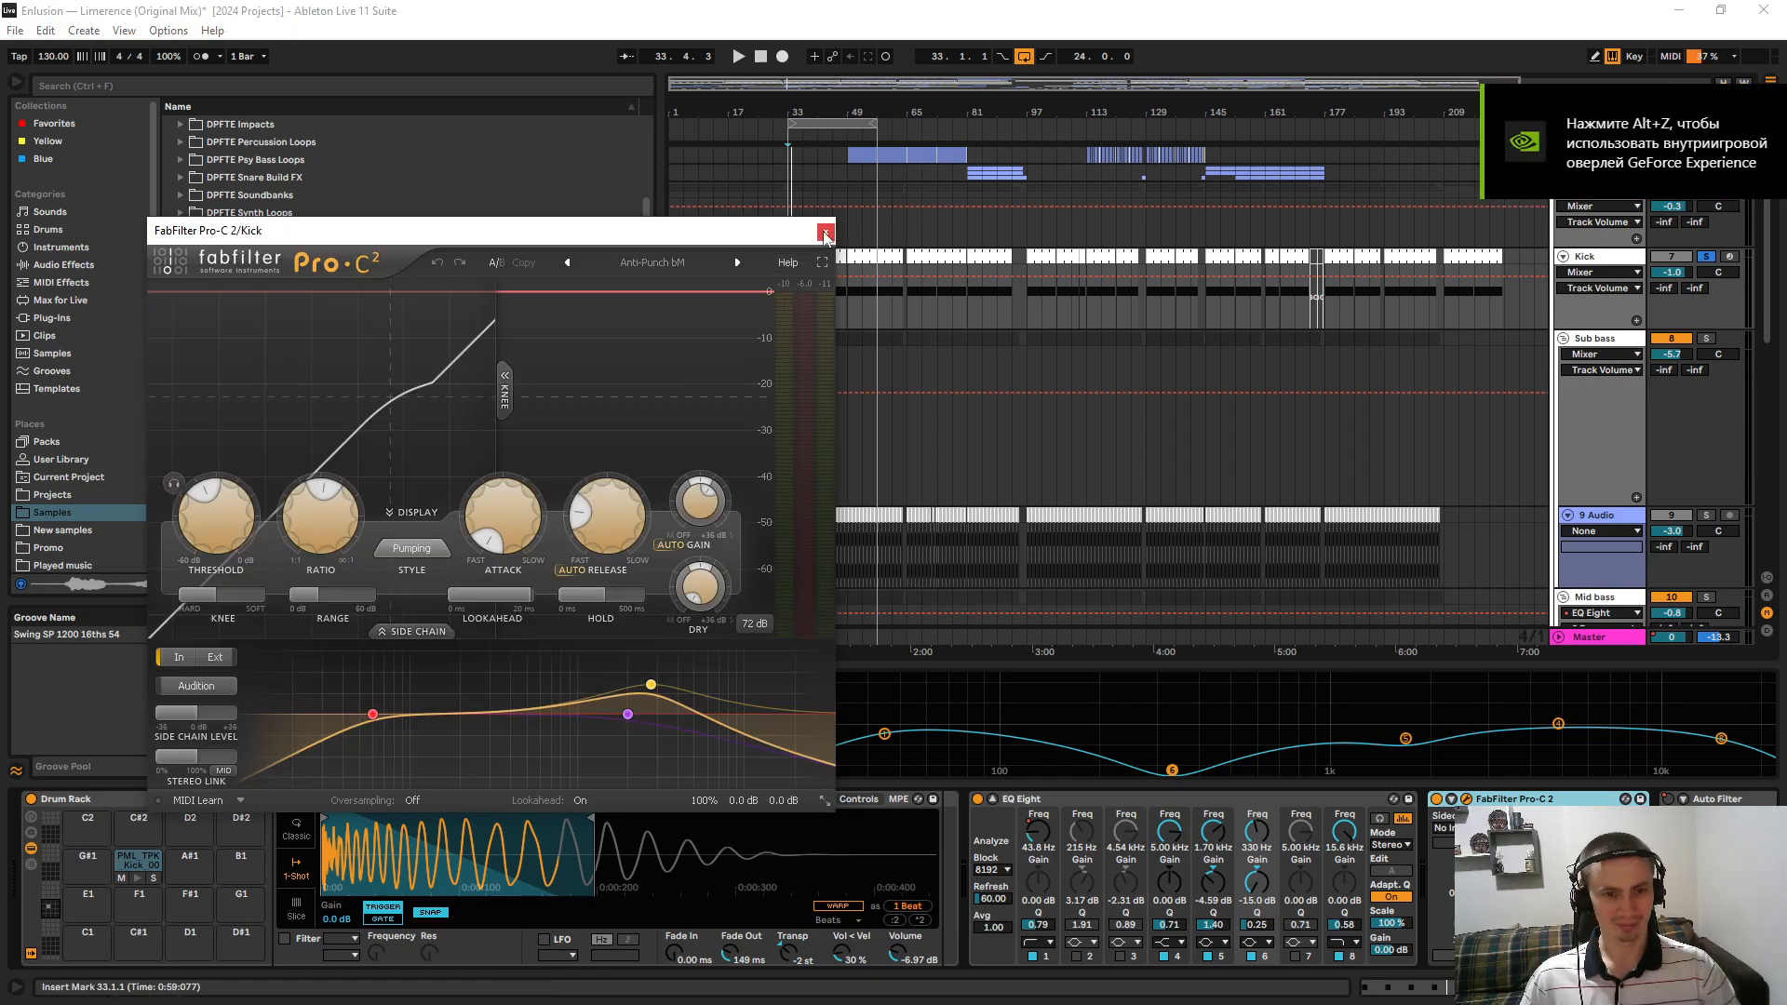
pyautogui.click(824, 233)
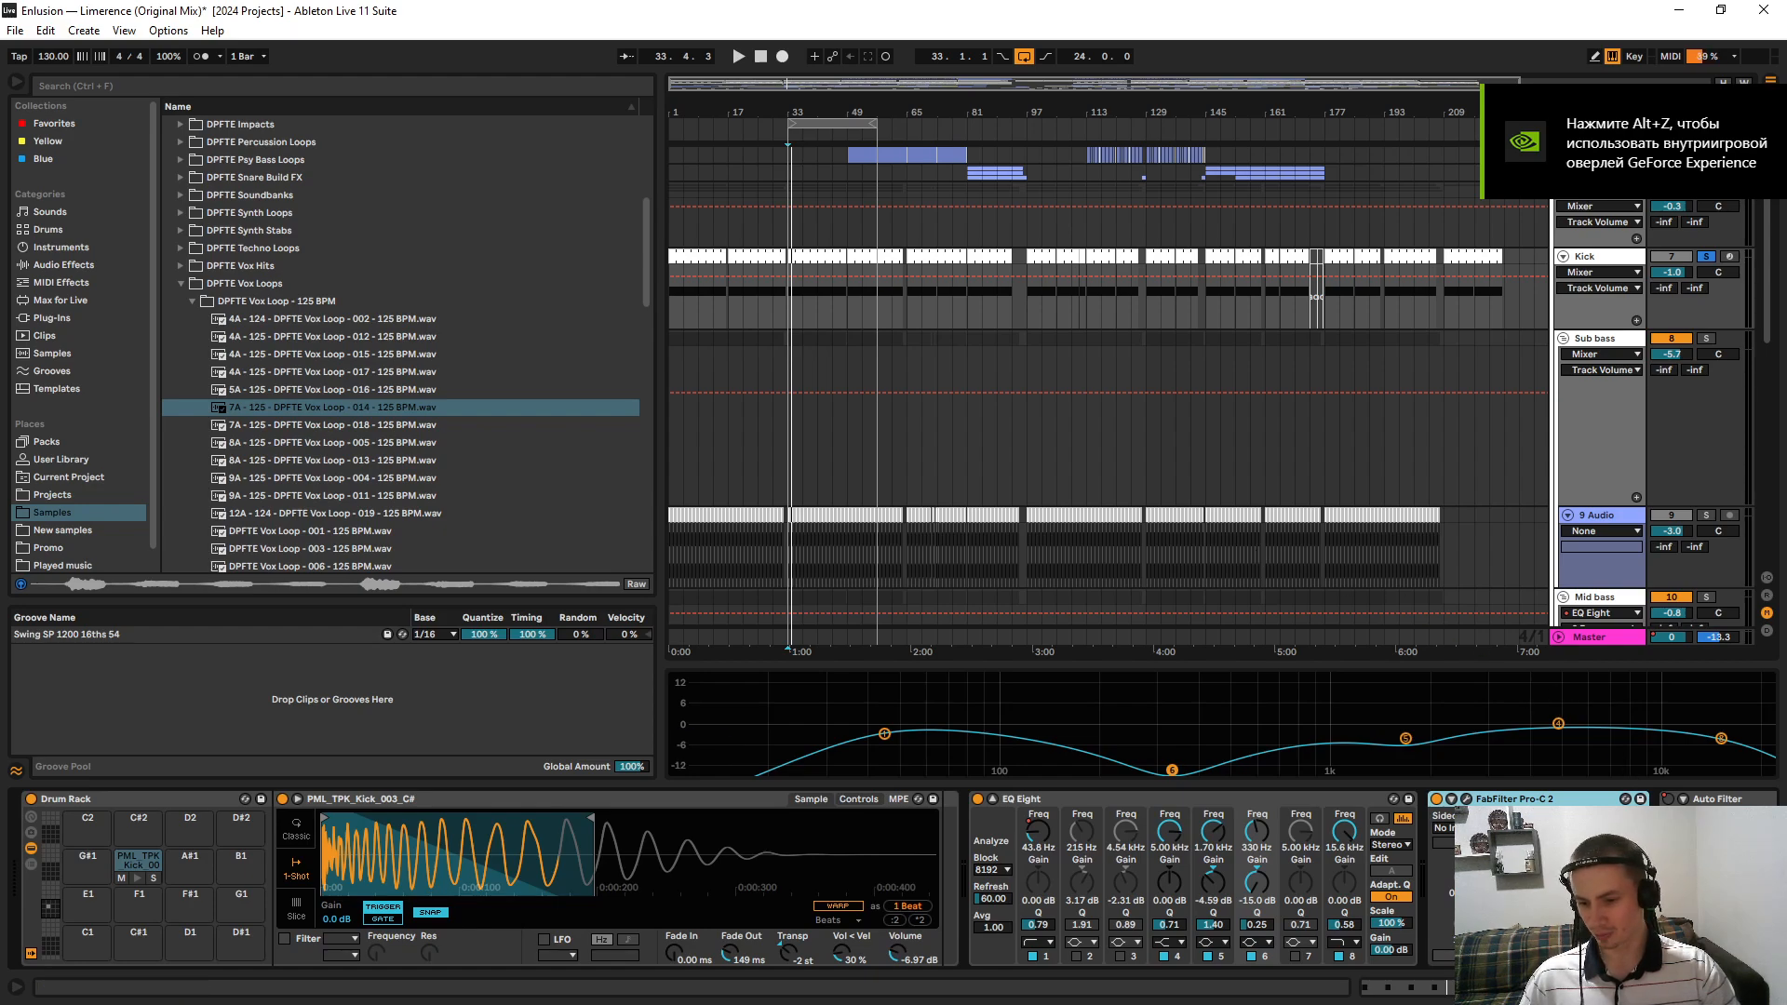
pyautogui.scroll(-5, 894, 878)
pyautogui.scroll(-3, 894, 879)
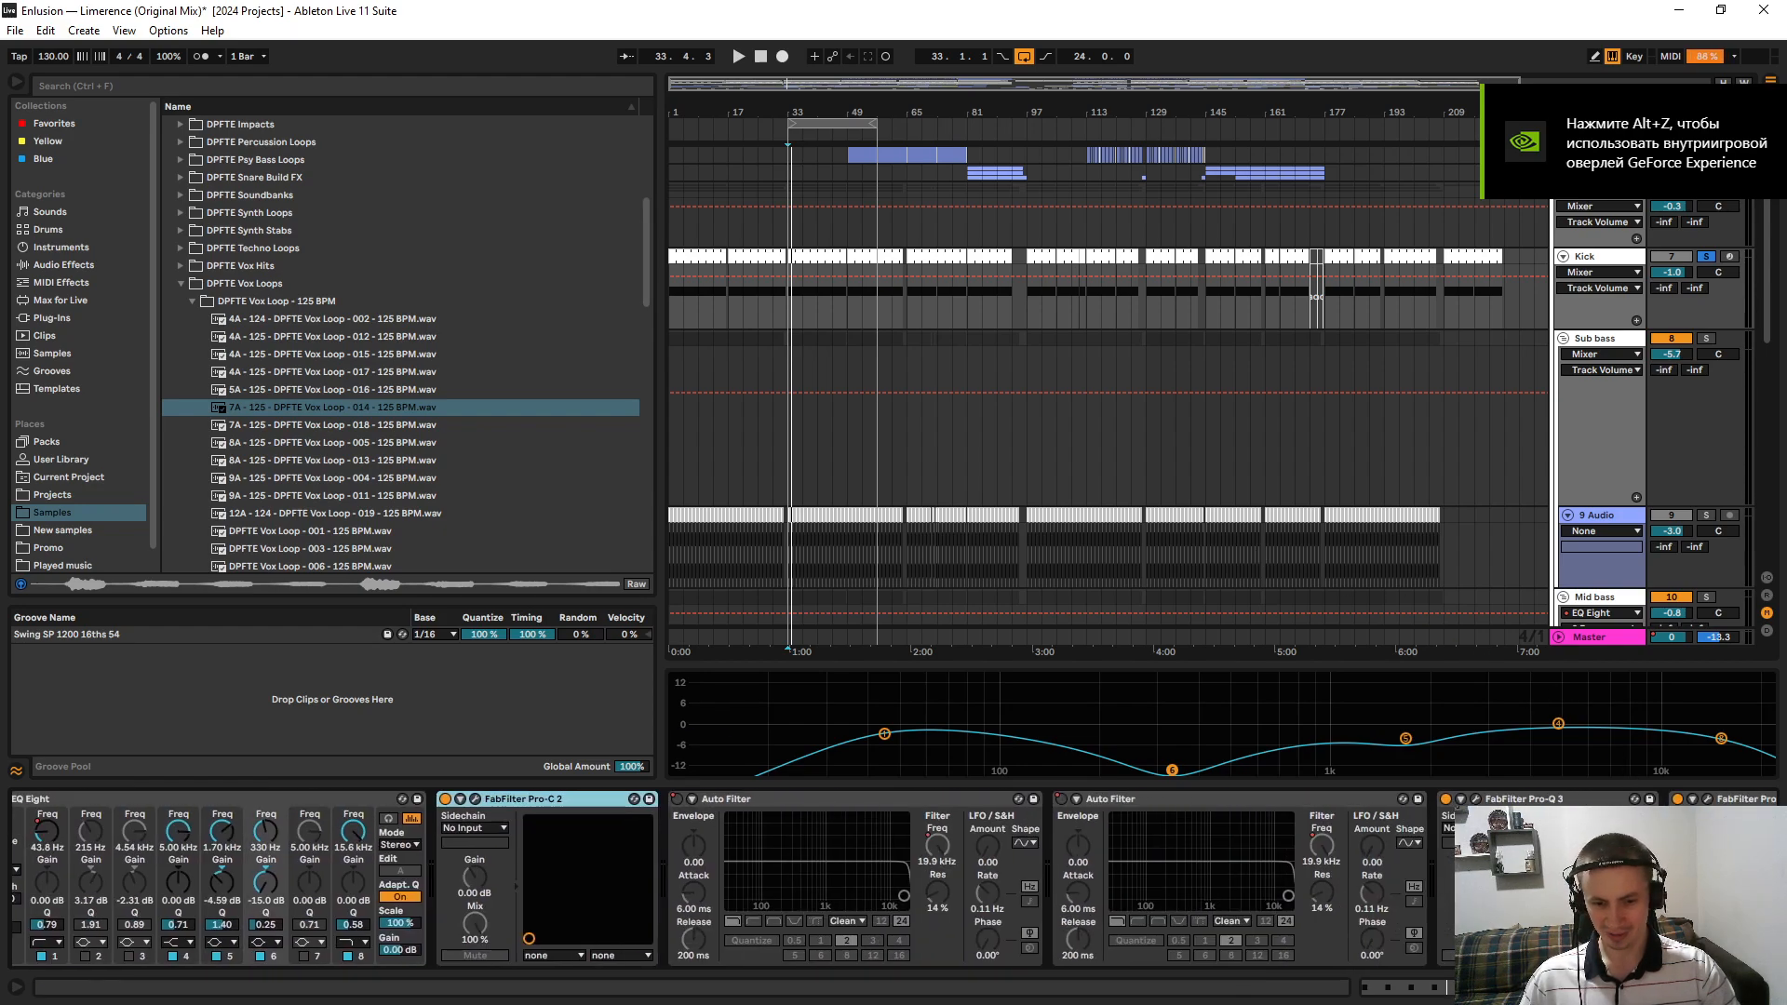
# Show the Device On automation of the Kick's two Auto Filters in the arrangement, one filter after the other.
pyautogui.rightClick(675, 798)
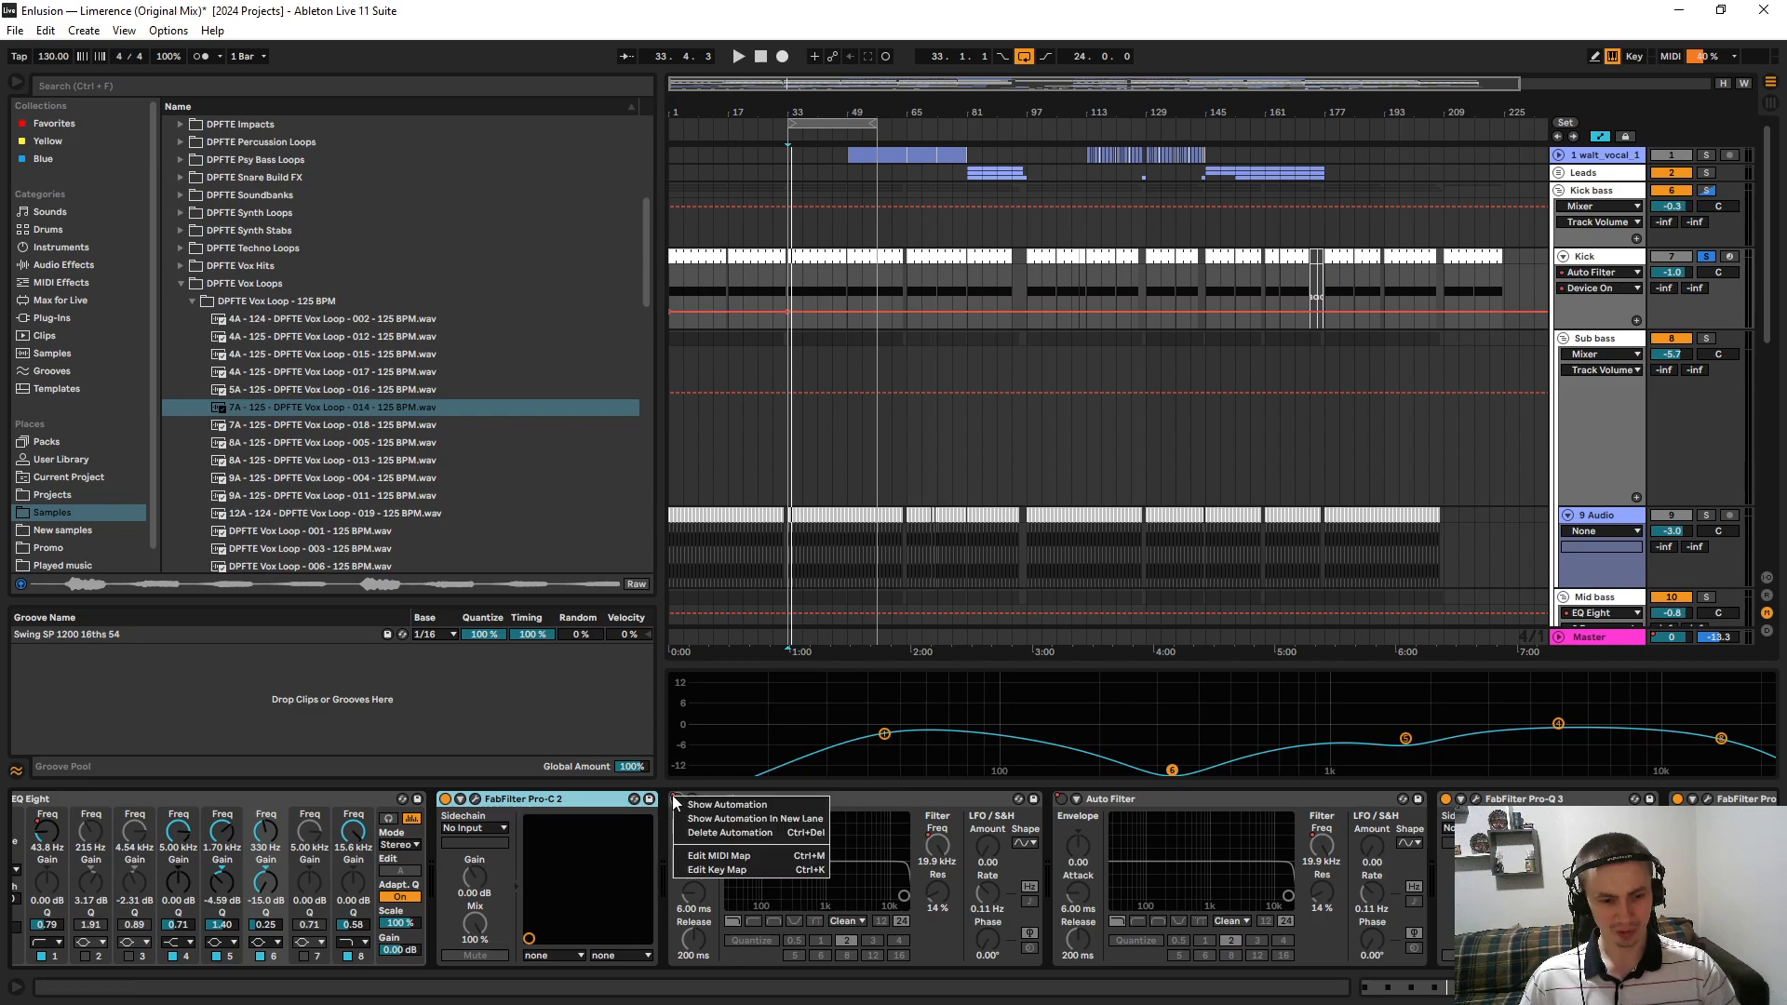
pyautogui.click(720, 806)
pyautogui.moveTo(1009, 108); pyautogui.dragTo(1010, 83)
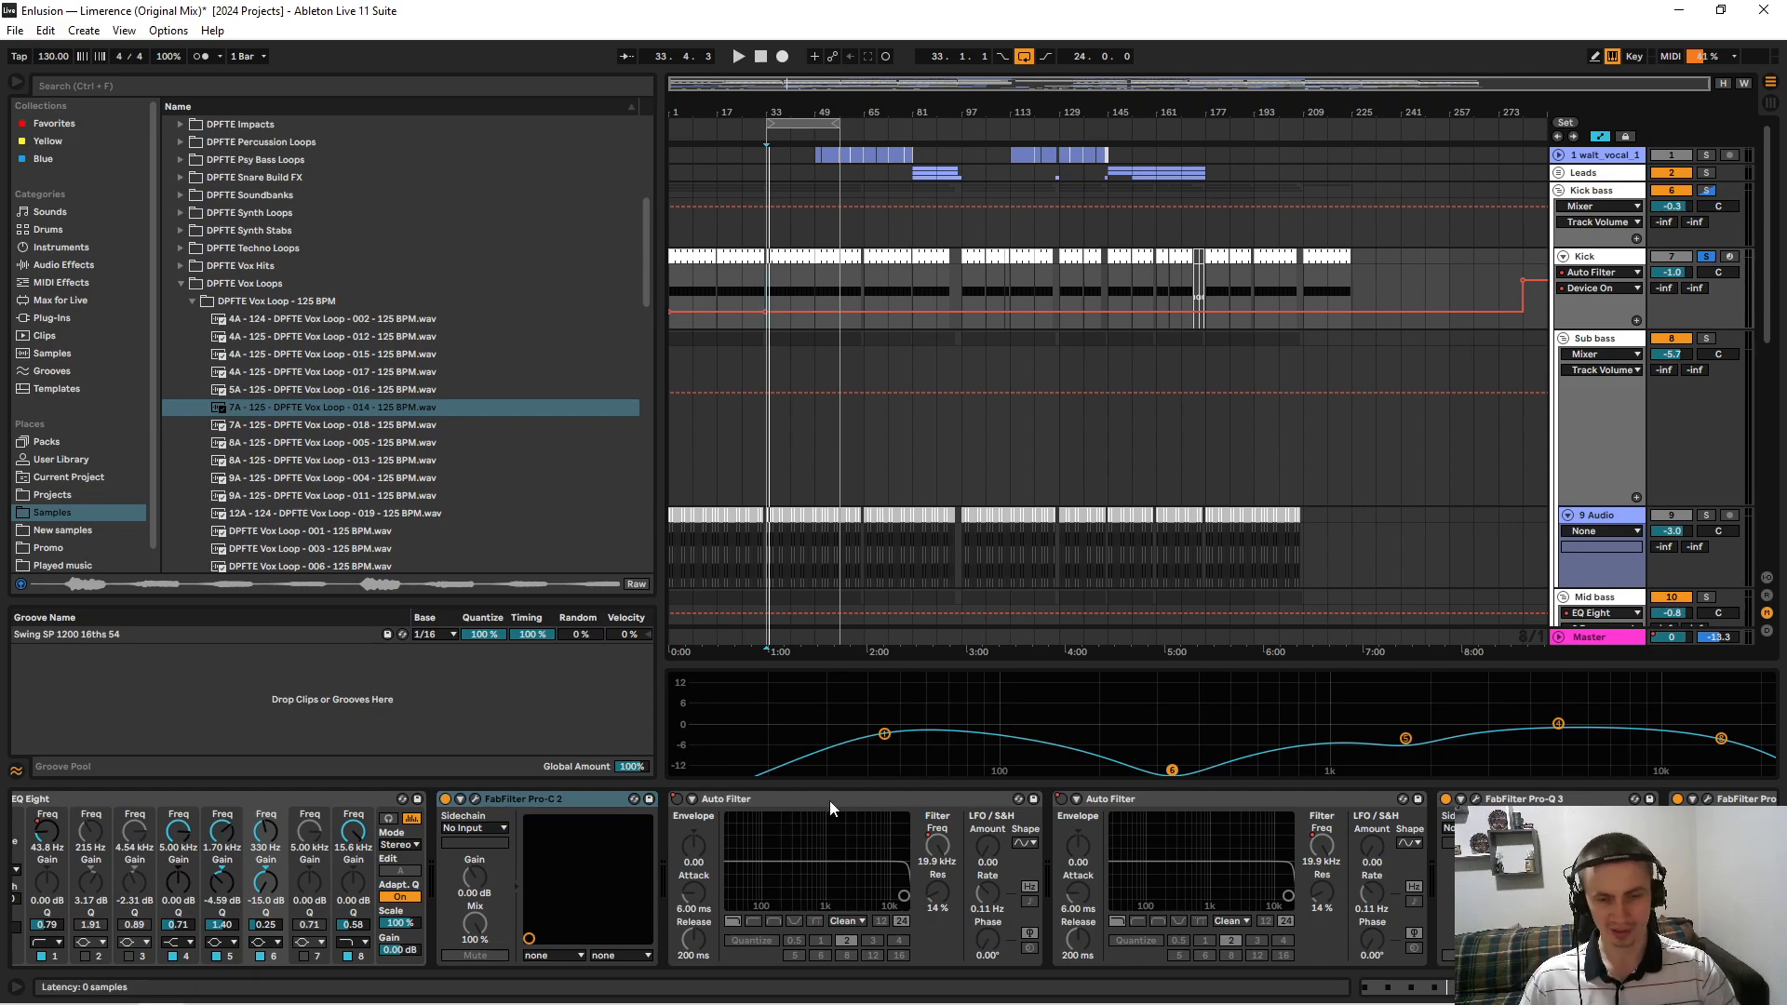
pyautogui.rightClick(1062, 798)
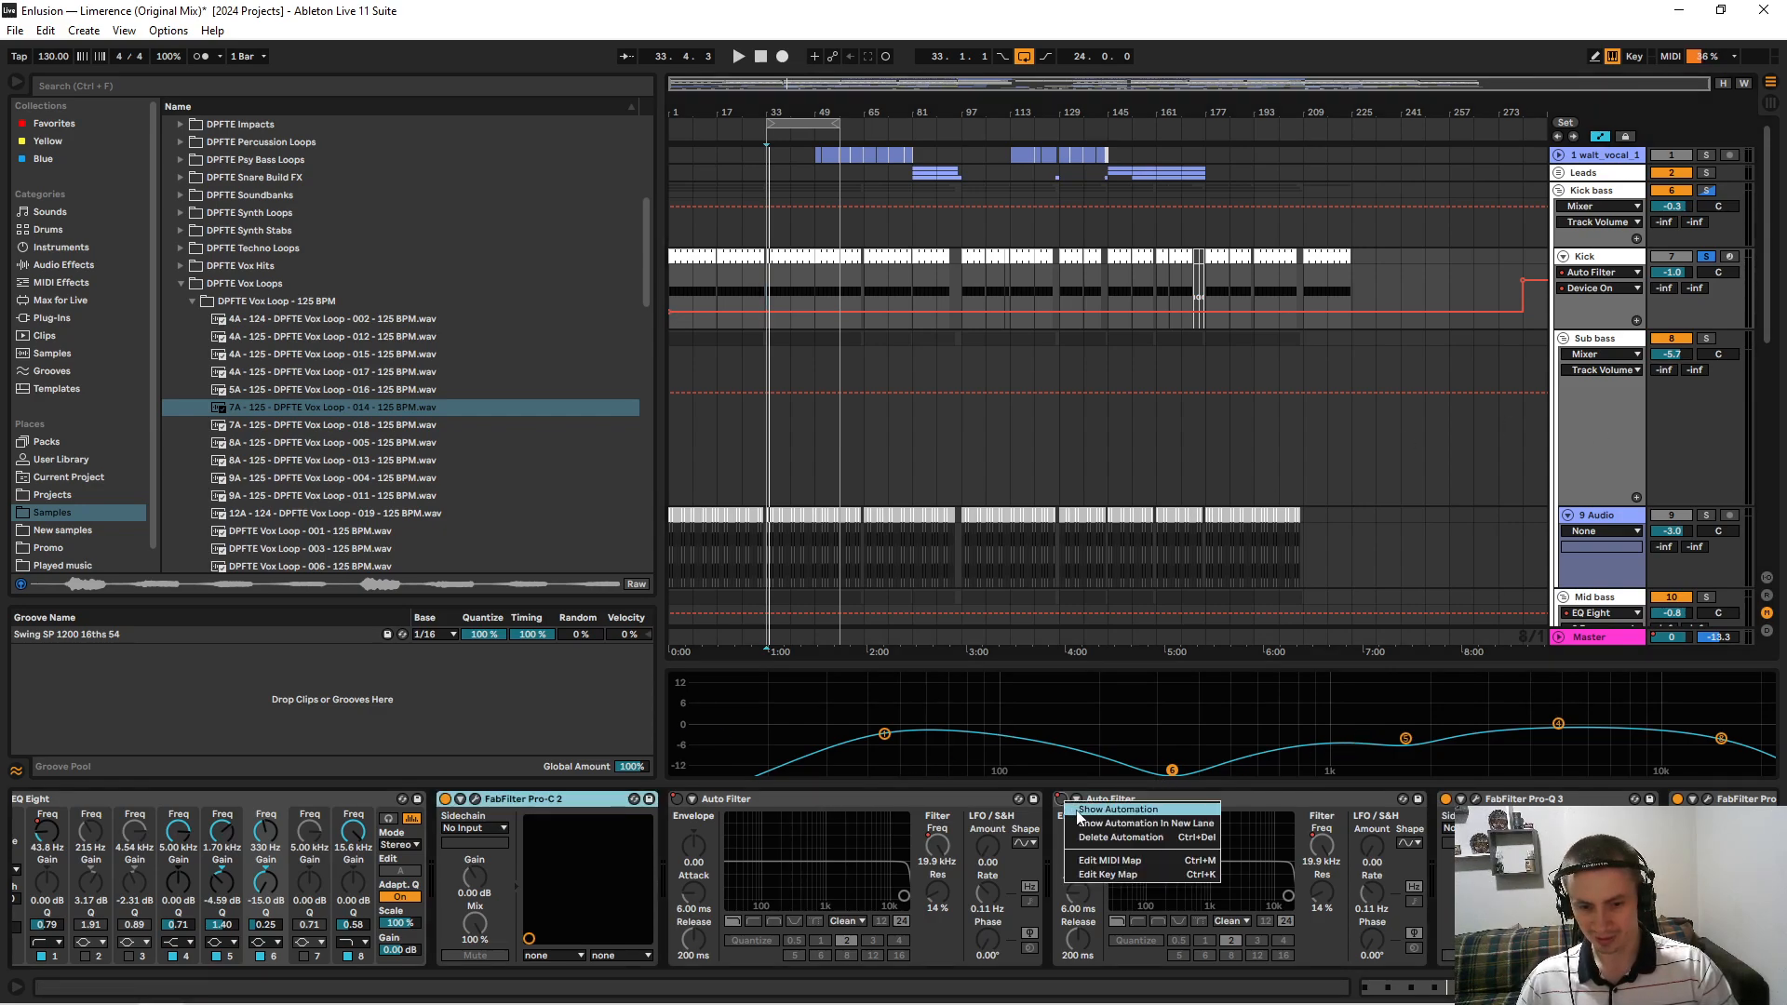
pyautogui.click(1079, 810)
pyautogui.click(1593, 272)
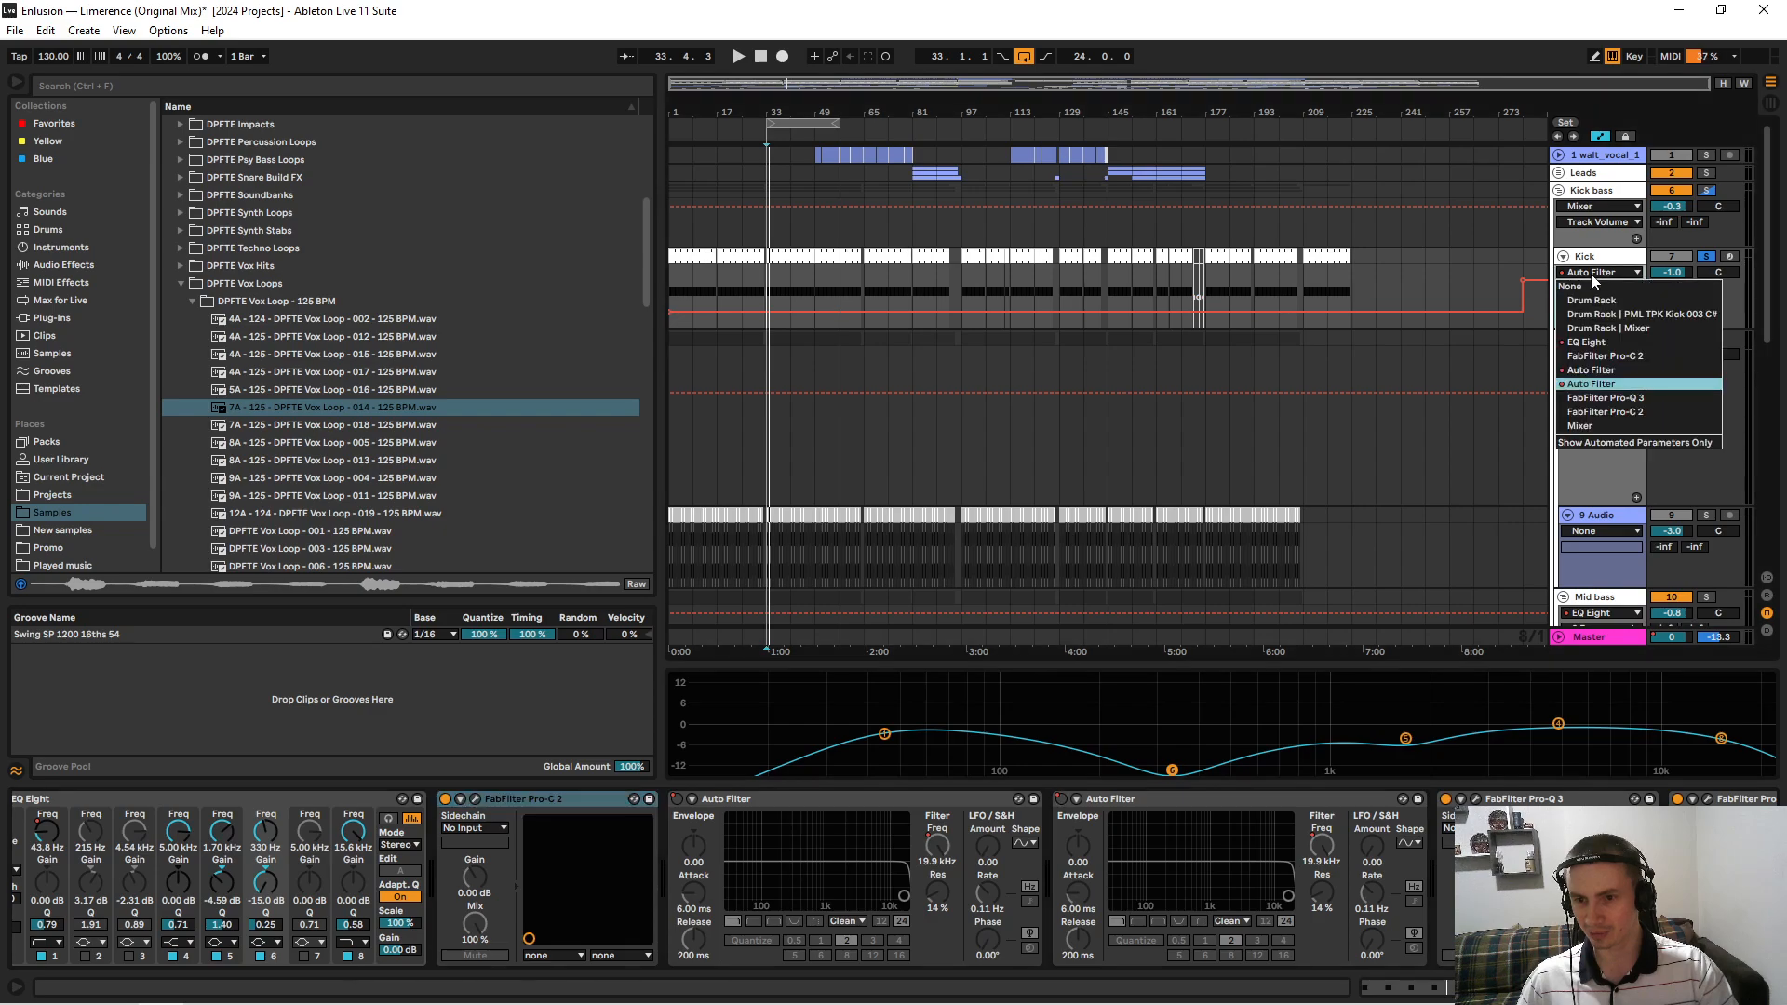
pyautogui.click(1591, 384)
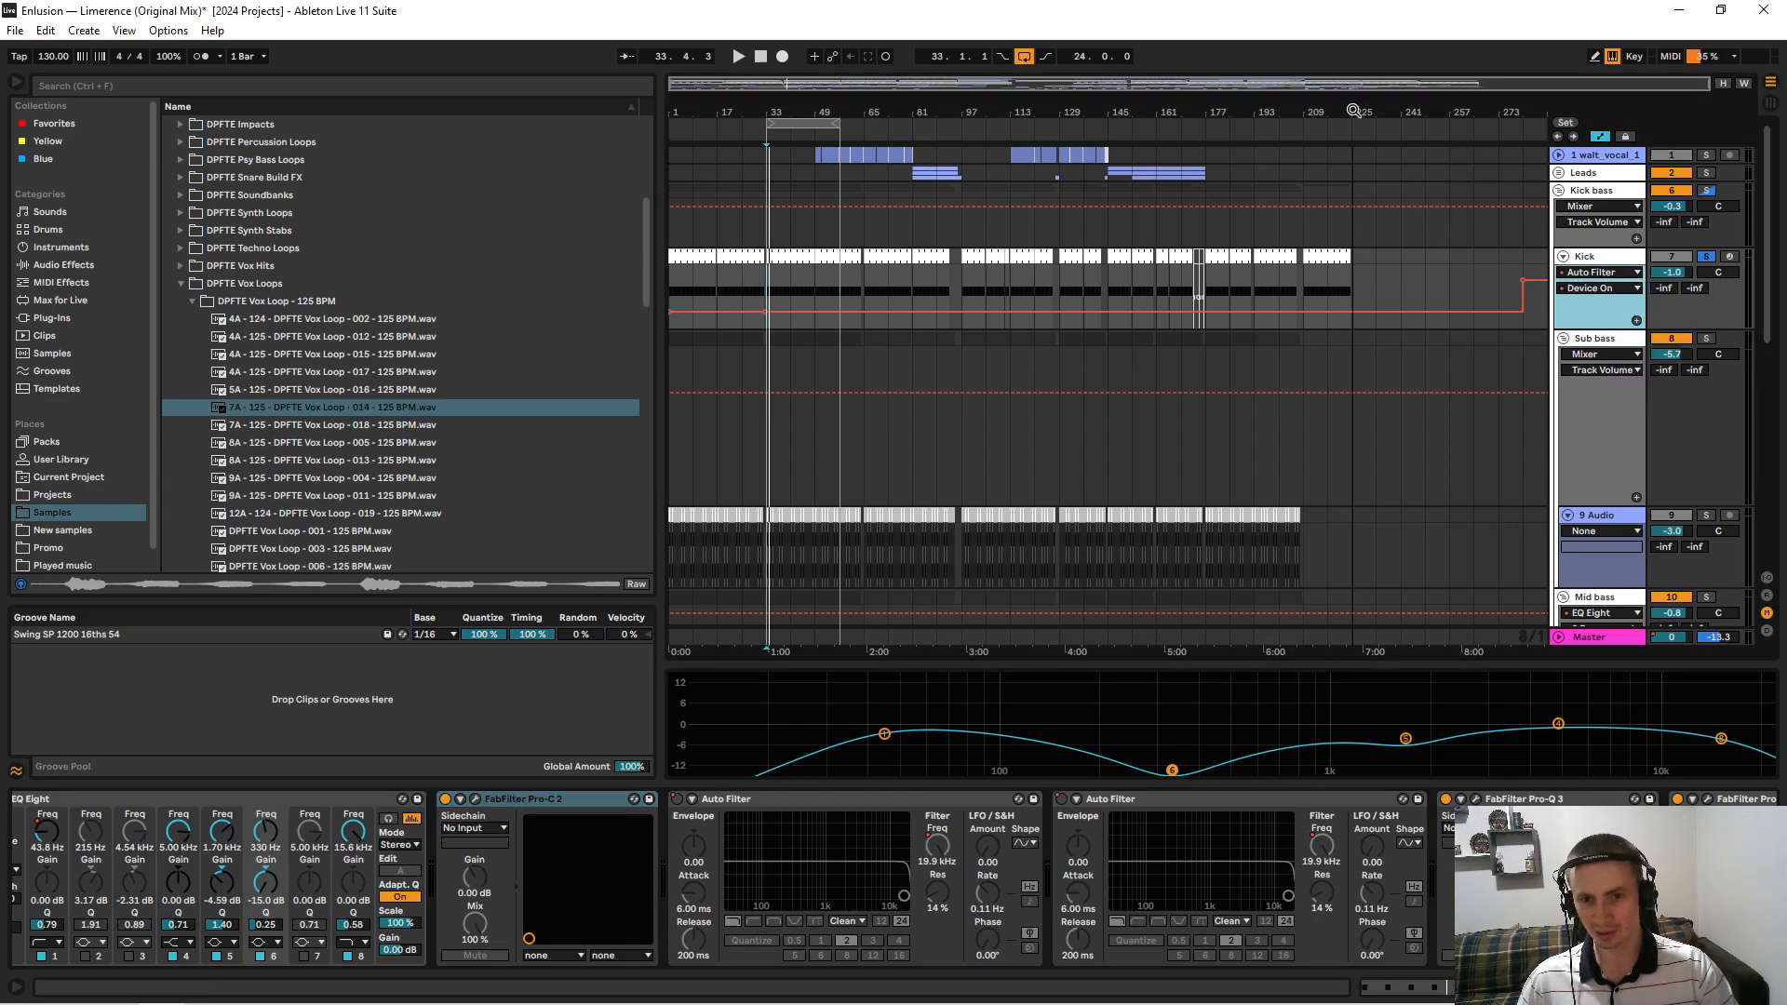
pyautogui.click(1620, 261)
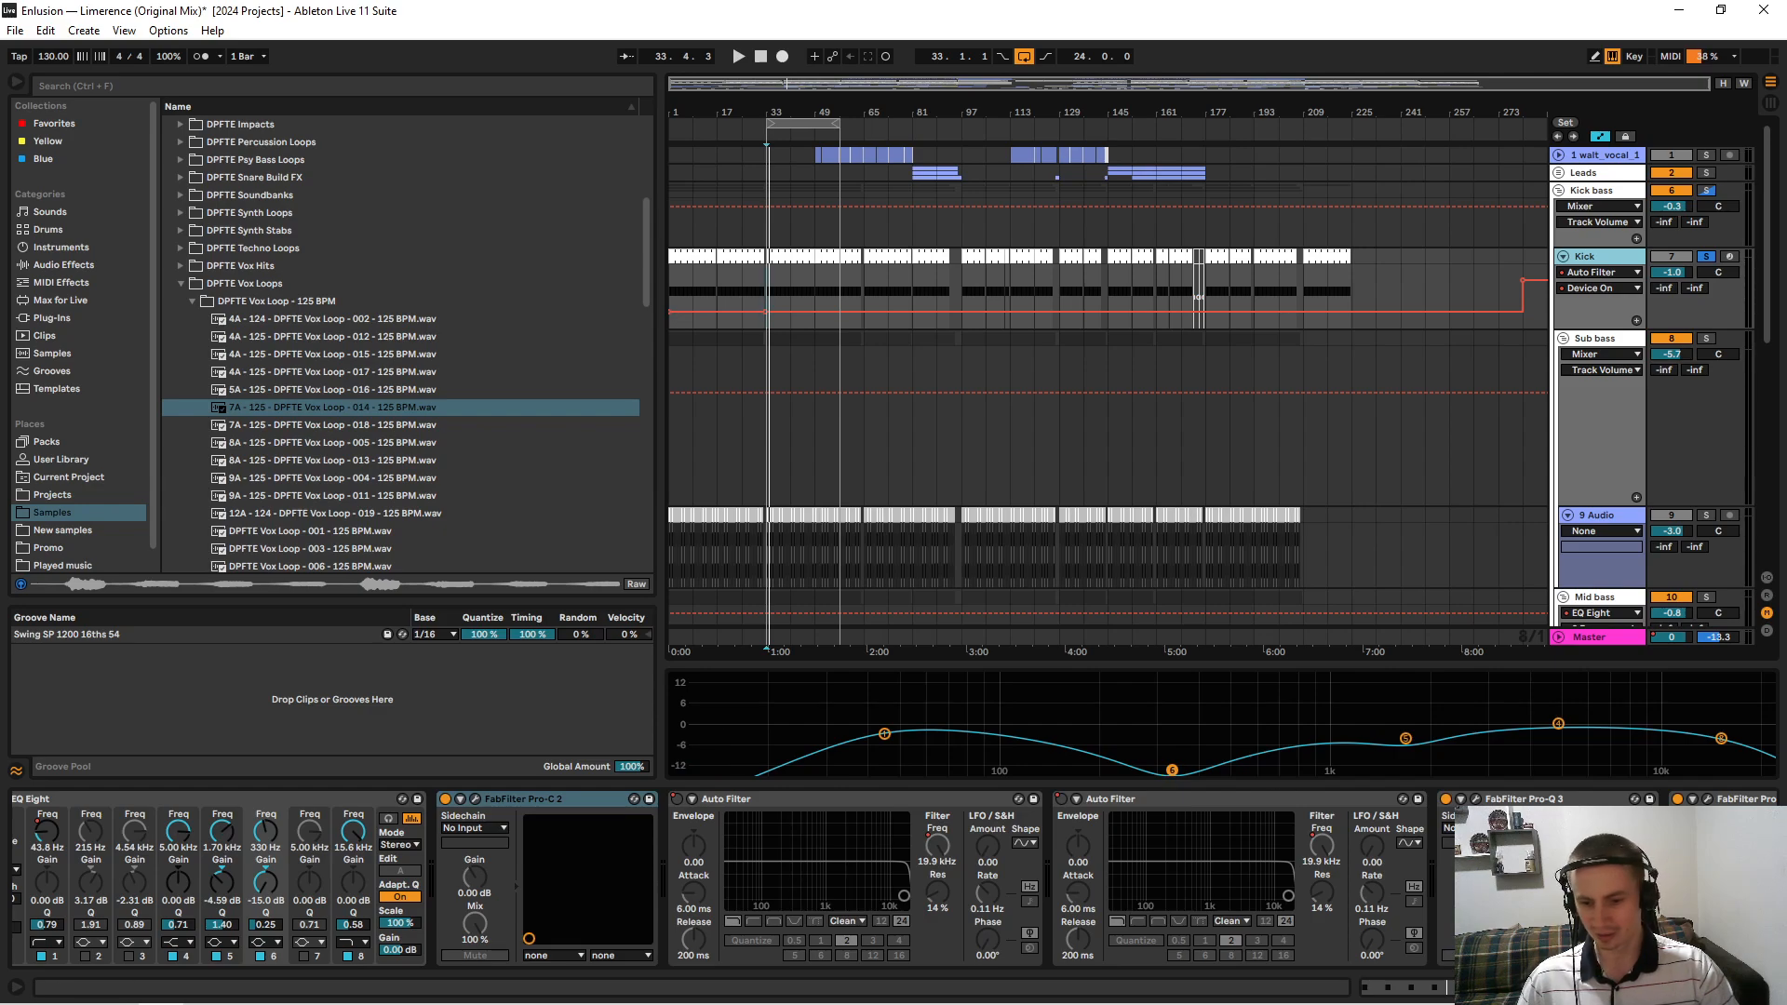
pyautogui.click(1676, 988)
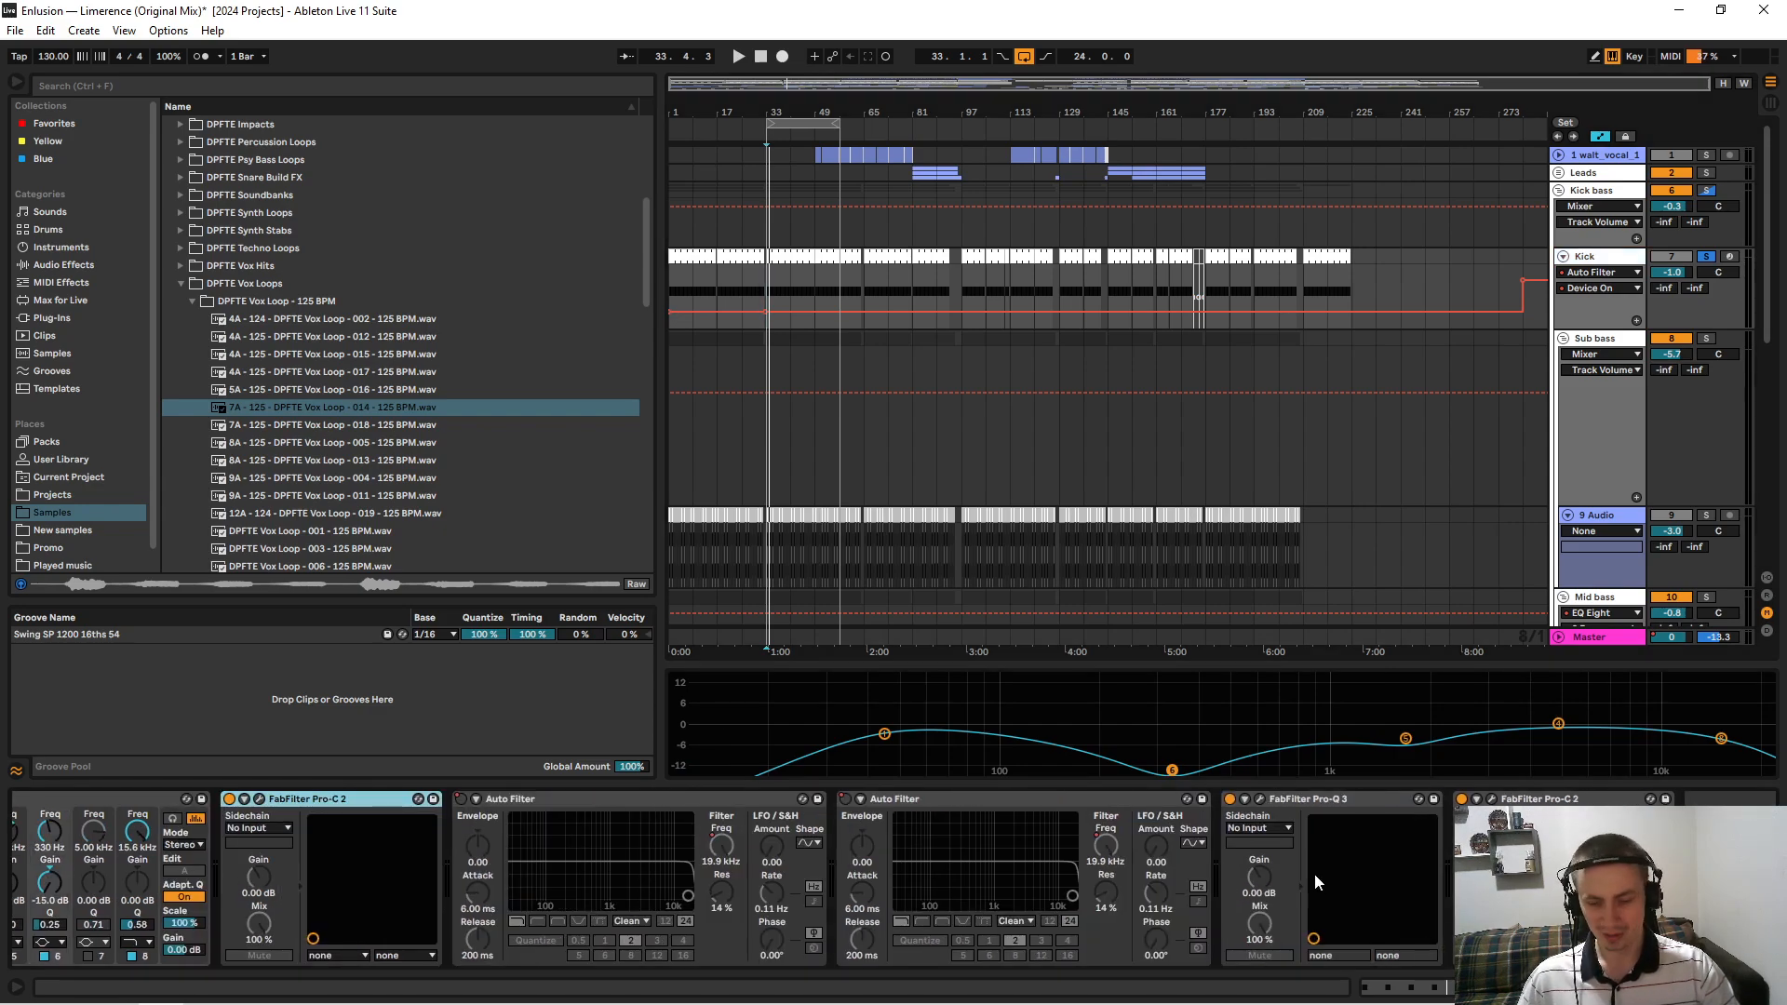
pyautogui.doubleClick(562, 796)
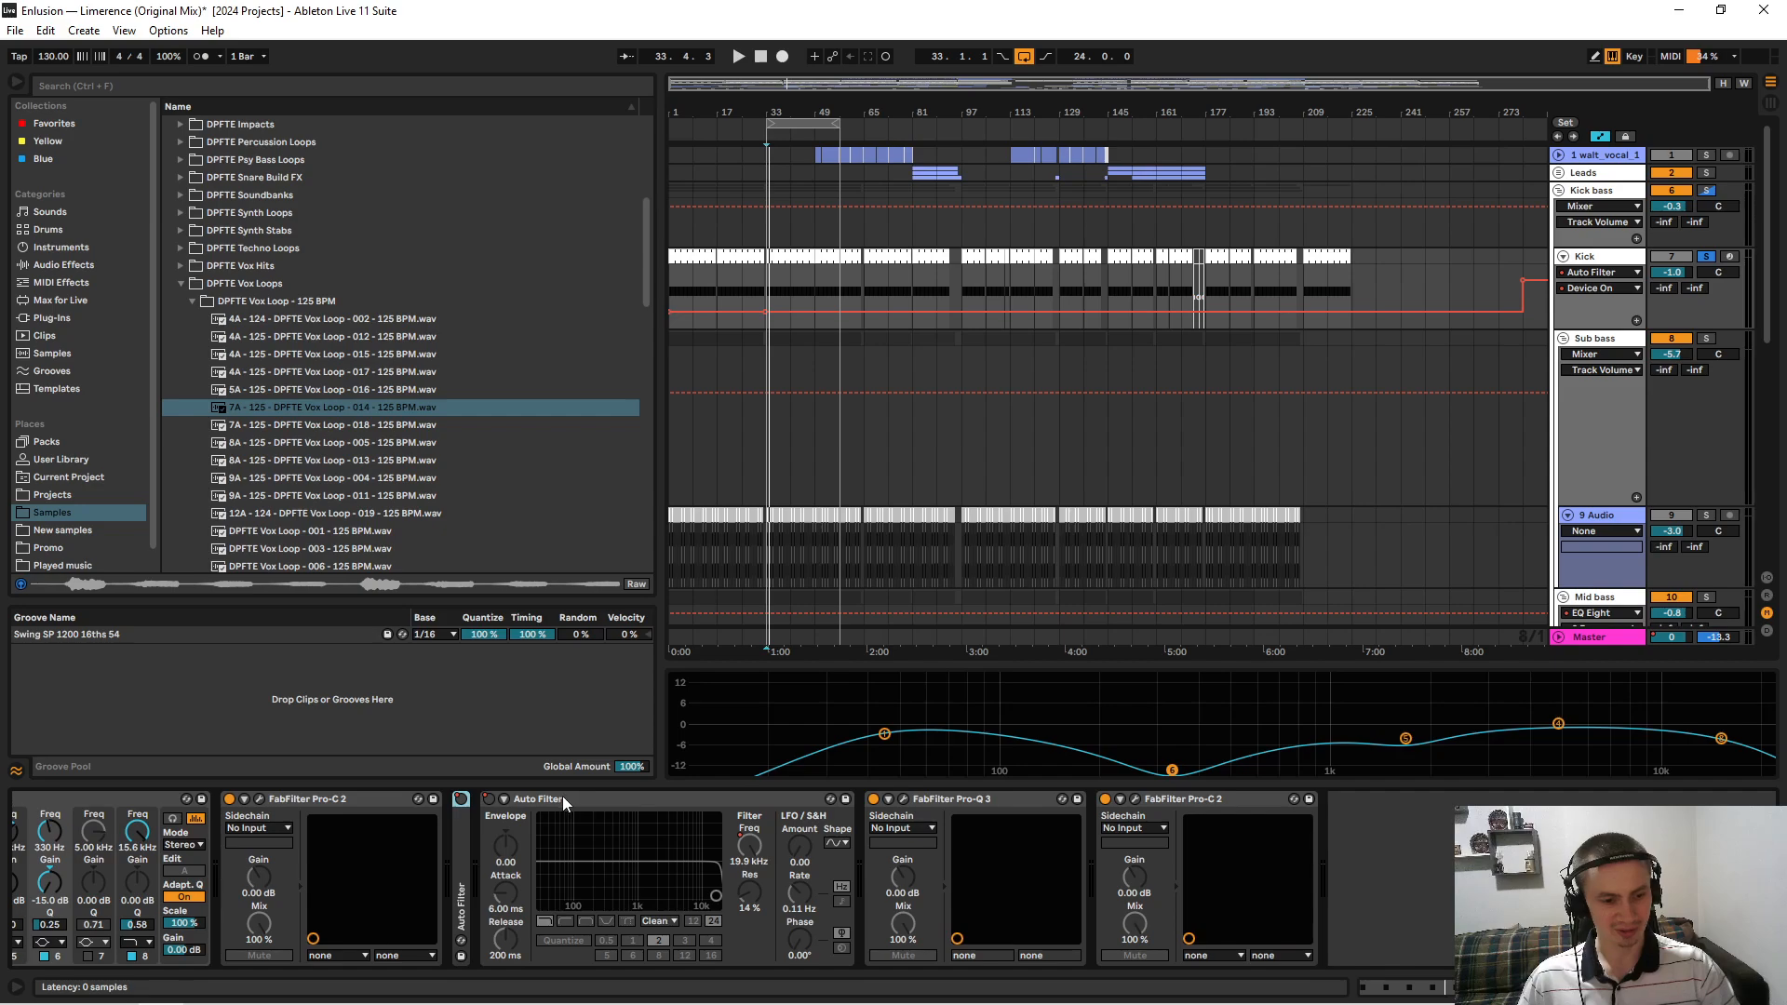
pyautogui.doubleClick(575, 801)
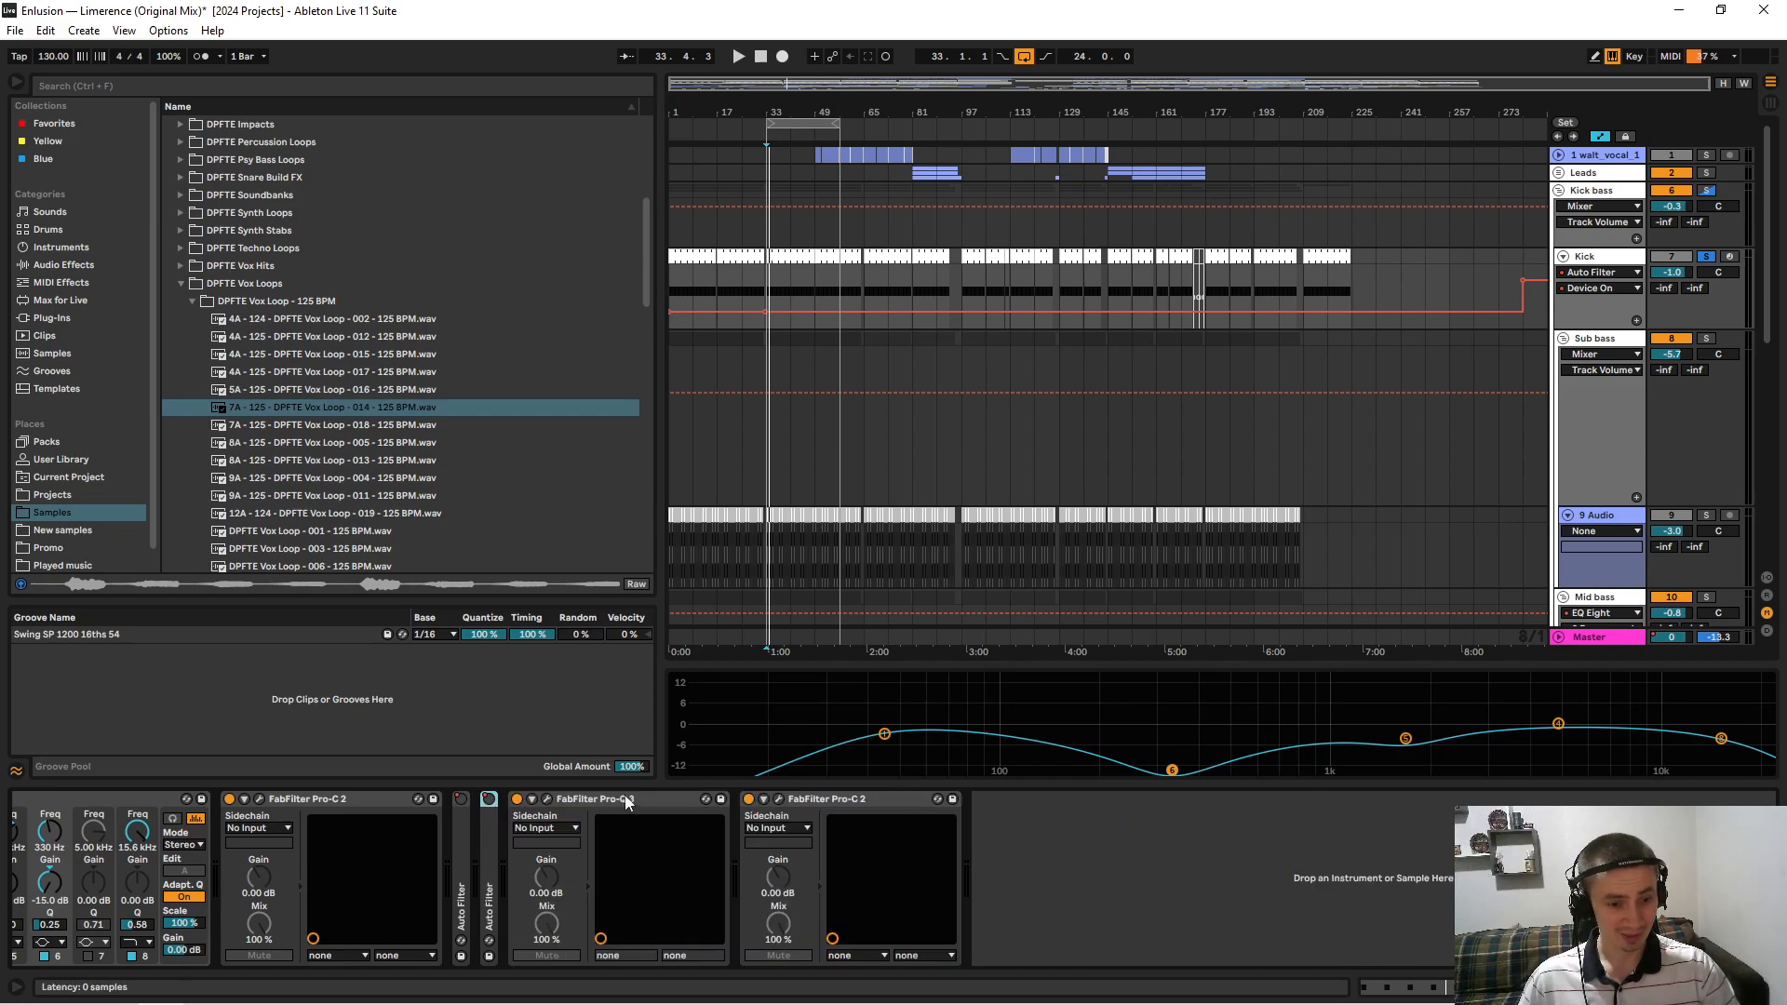
# View the Kick's FabFilter Pro-Q 3, close its window and delete the device from the chain.
pyautogui.click(621, 798)
pyautogui.click(545, 800)
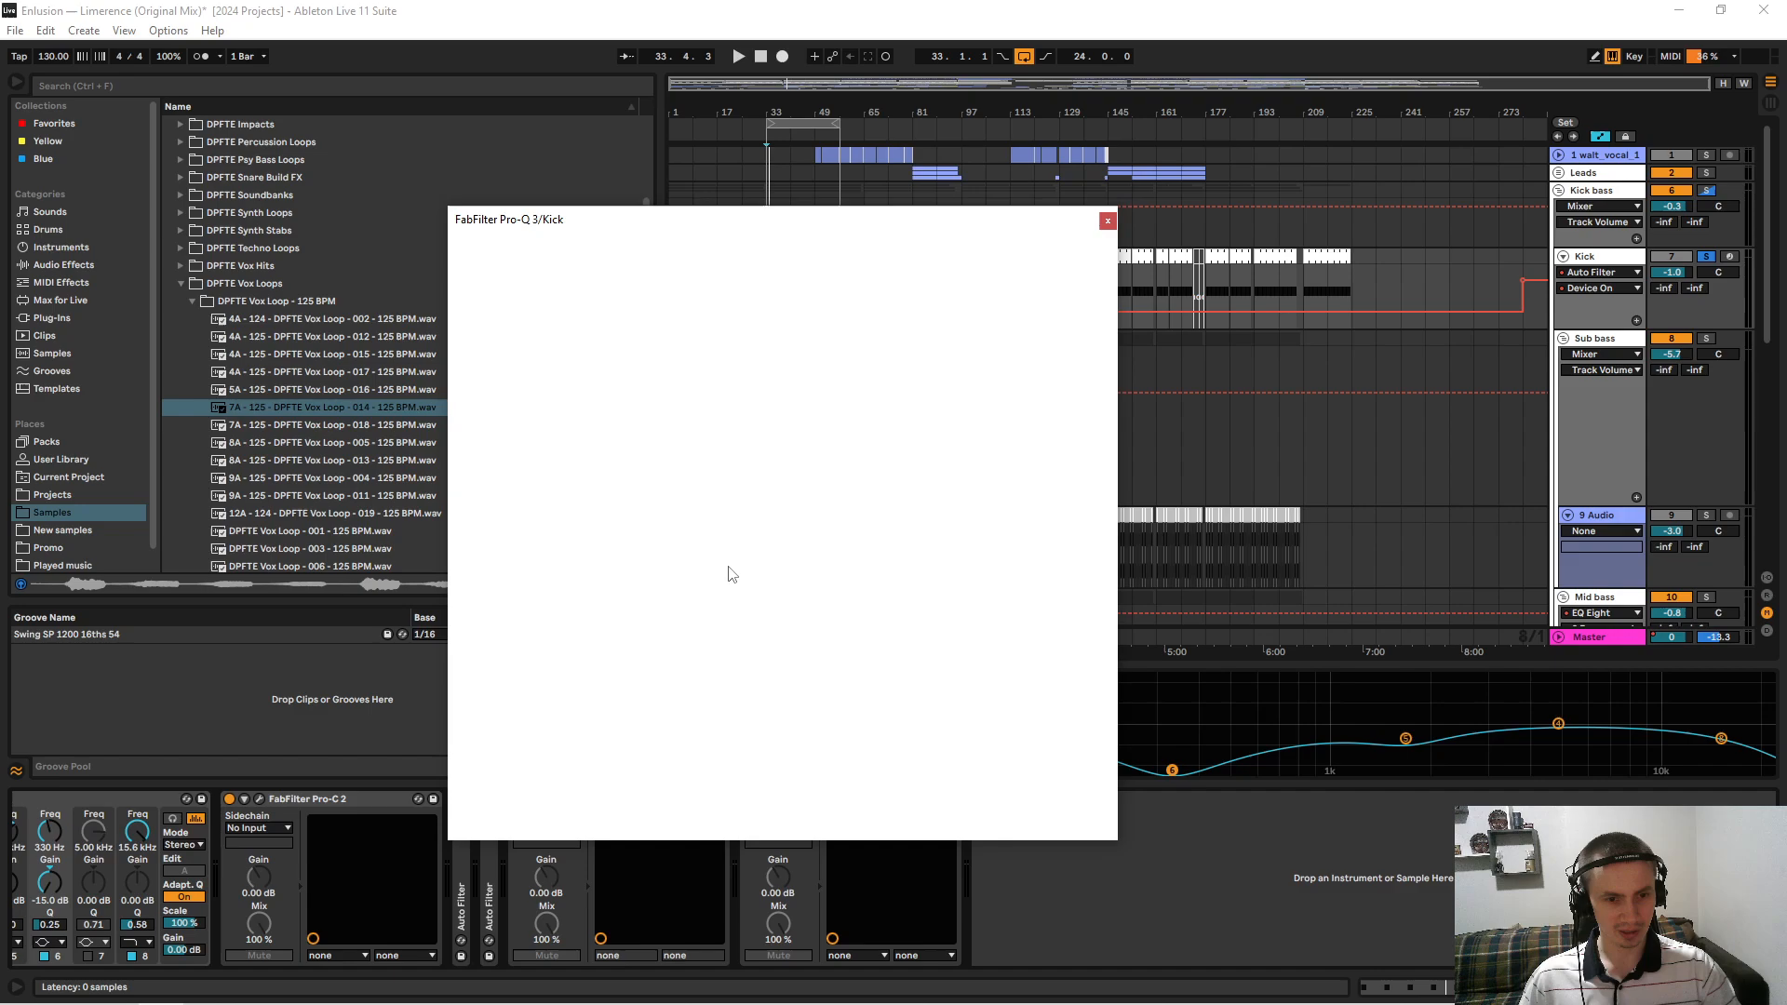
pyautogui.click(1104, 222)
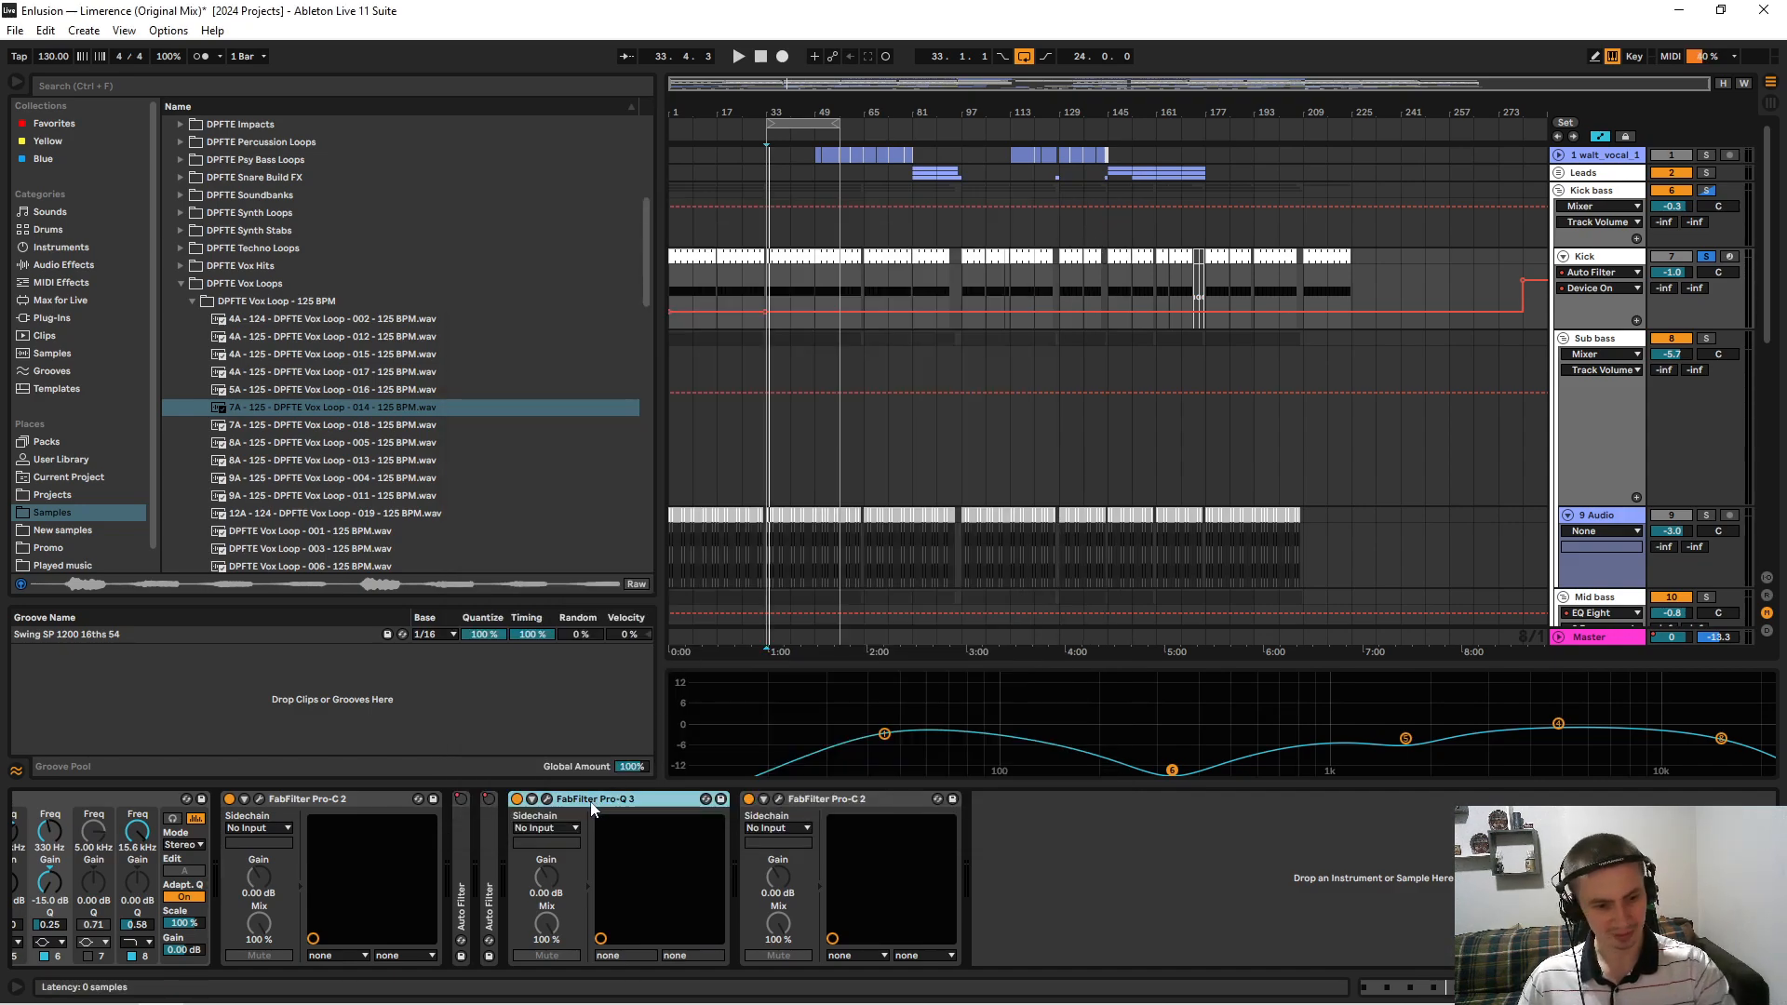
pyautogui.press('Delete')
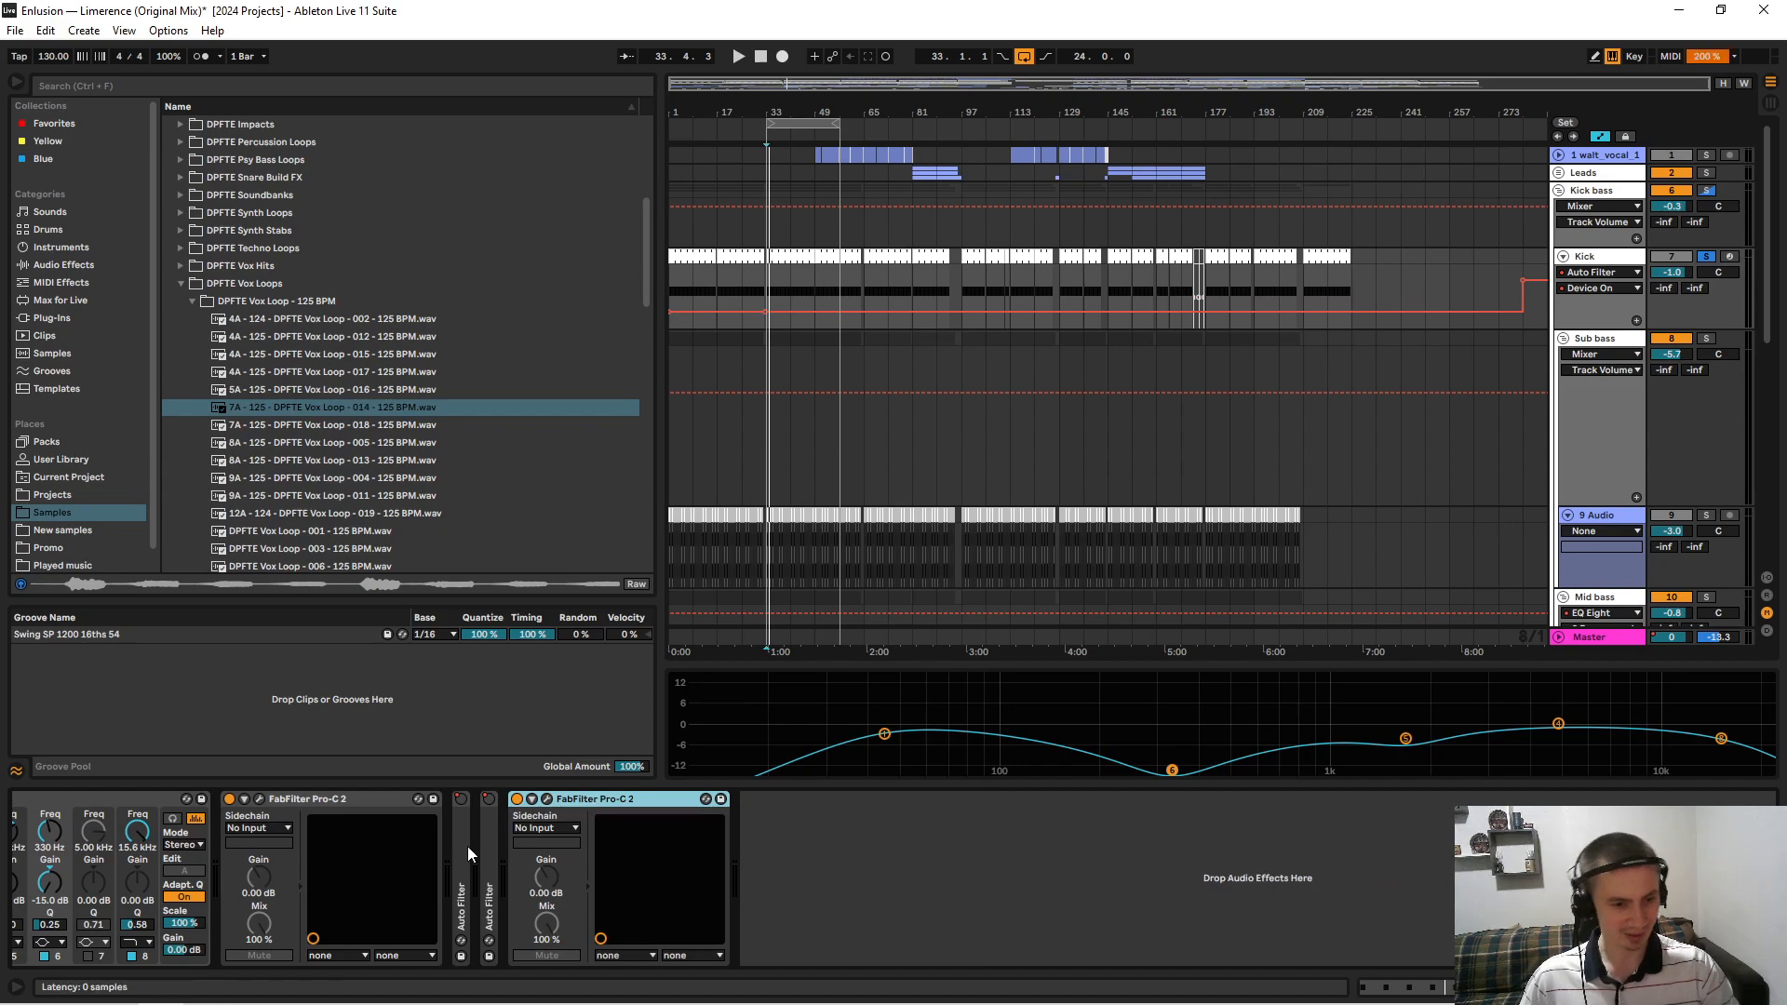
# View the settings of the last FabFilter Pro-C 2 on the Kick, close its window and fold the device.
pyautogui.click(546, 800)
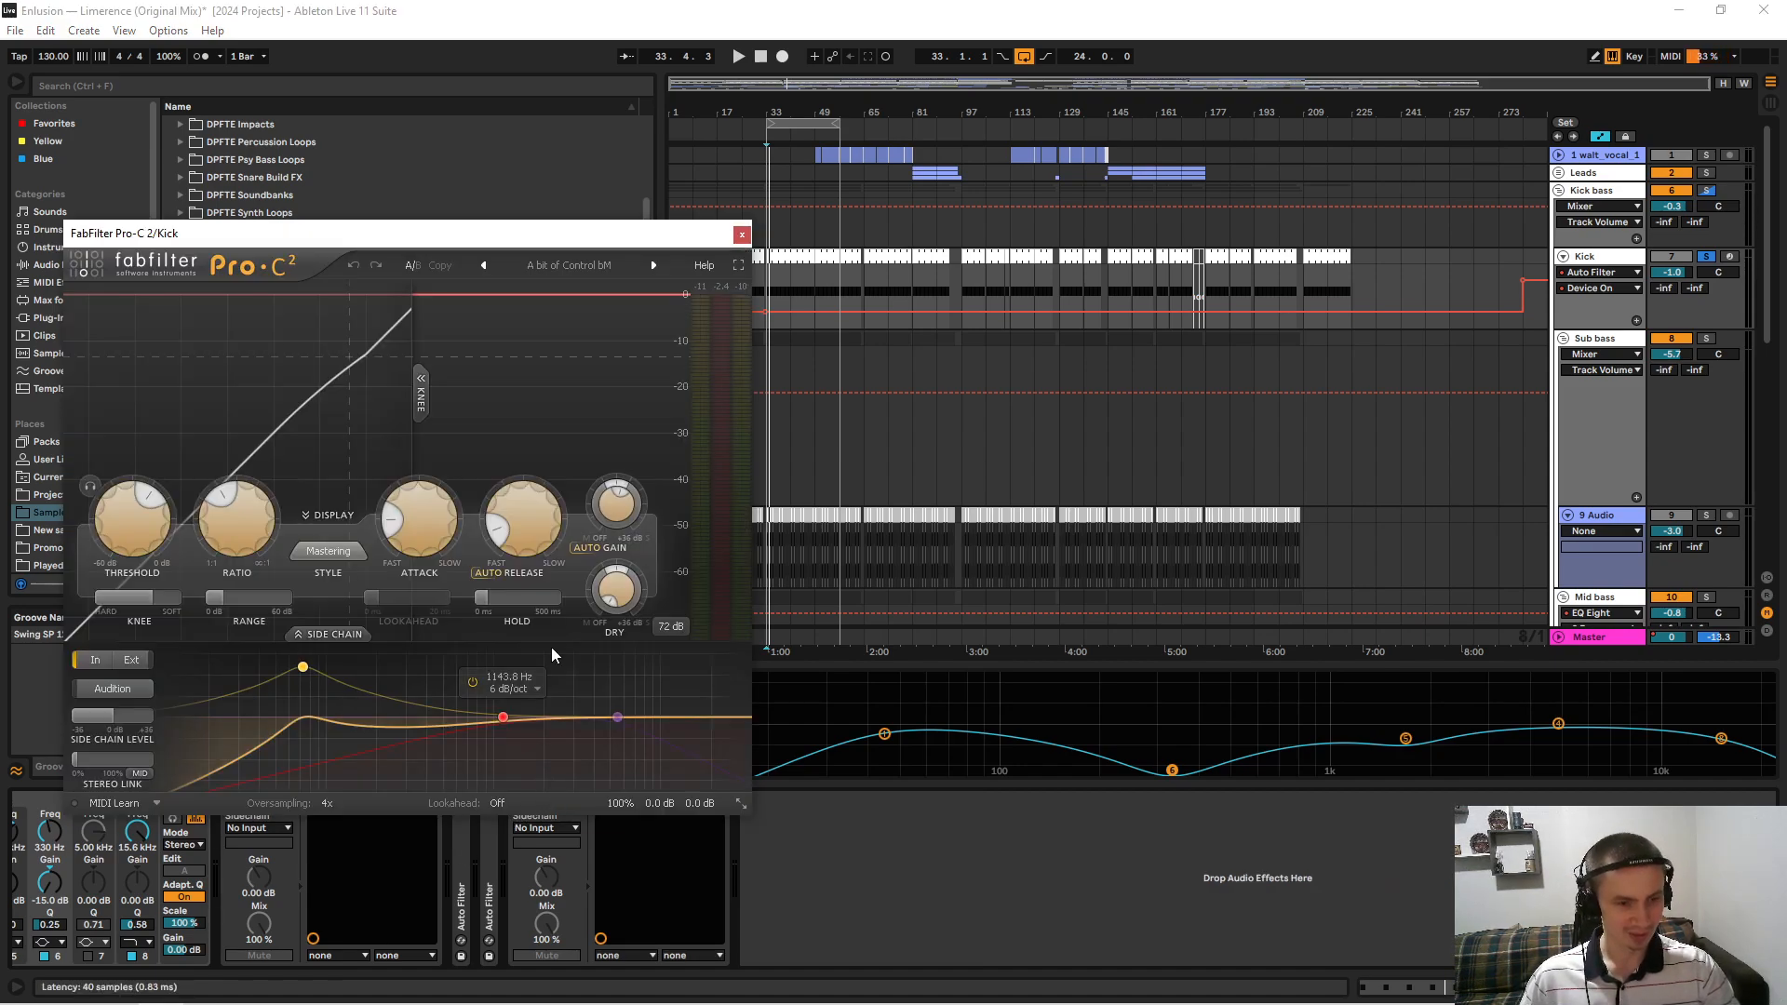
pyautogui.click(741, 234)
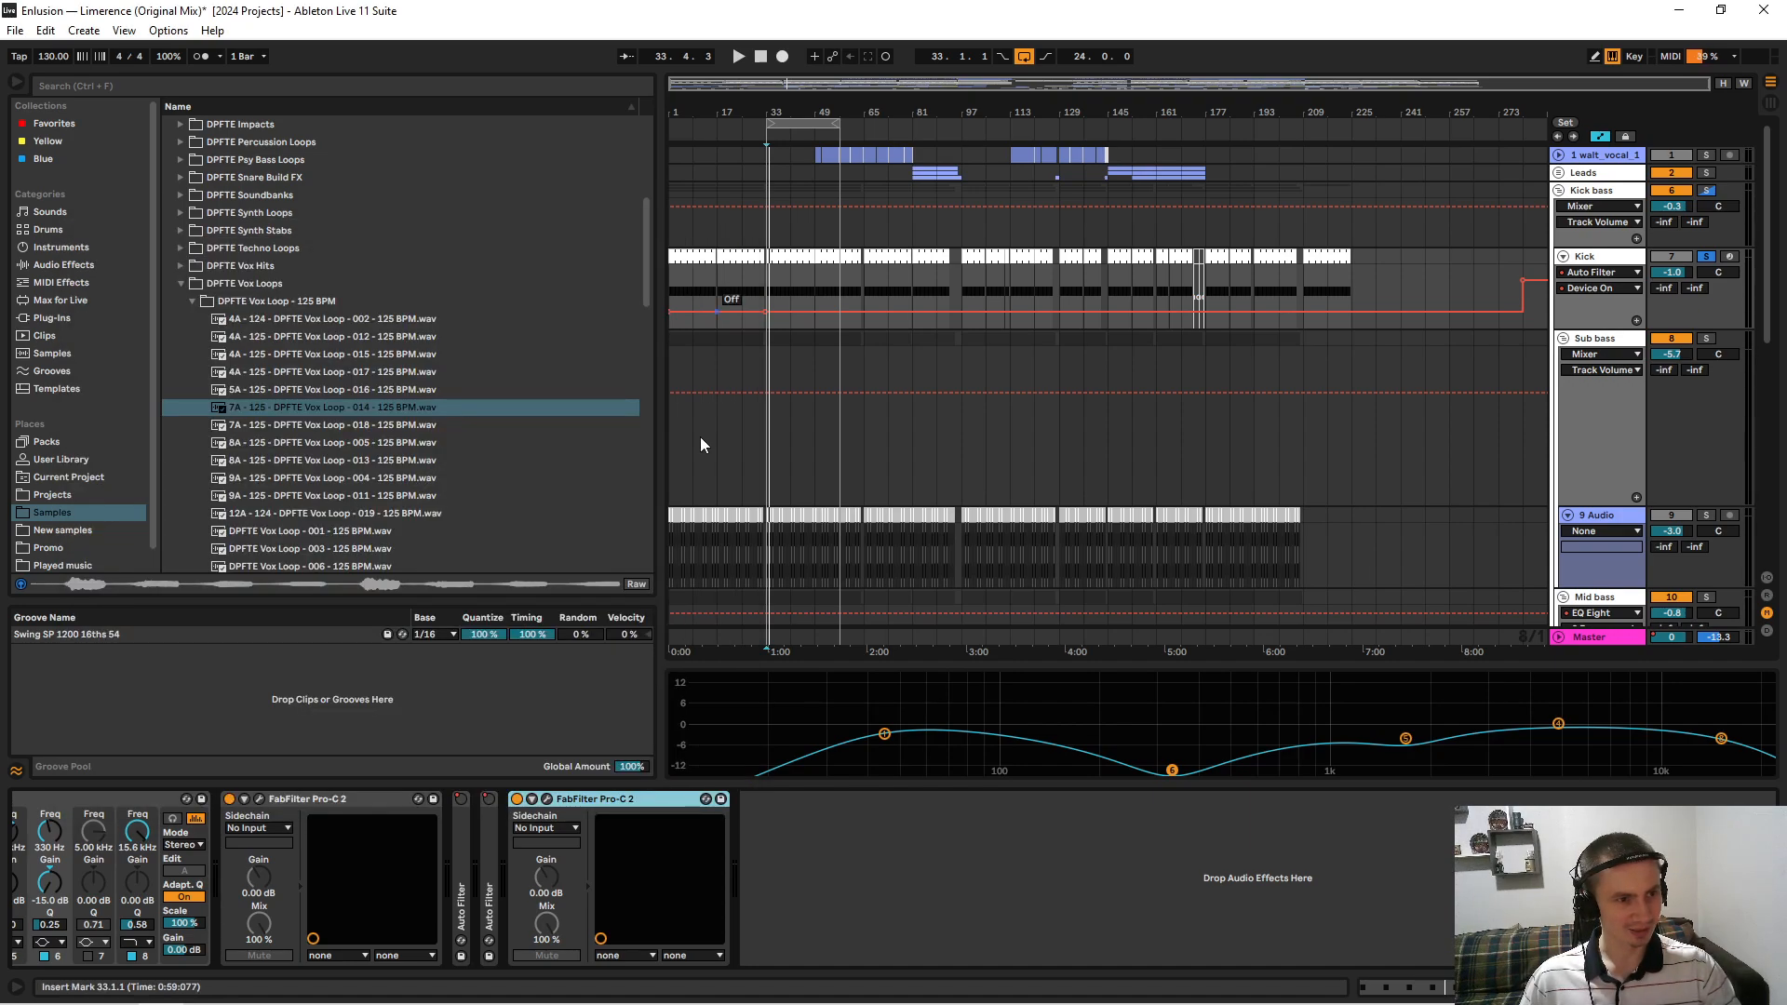
pyautogui.doubleClick(605, 797)
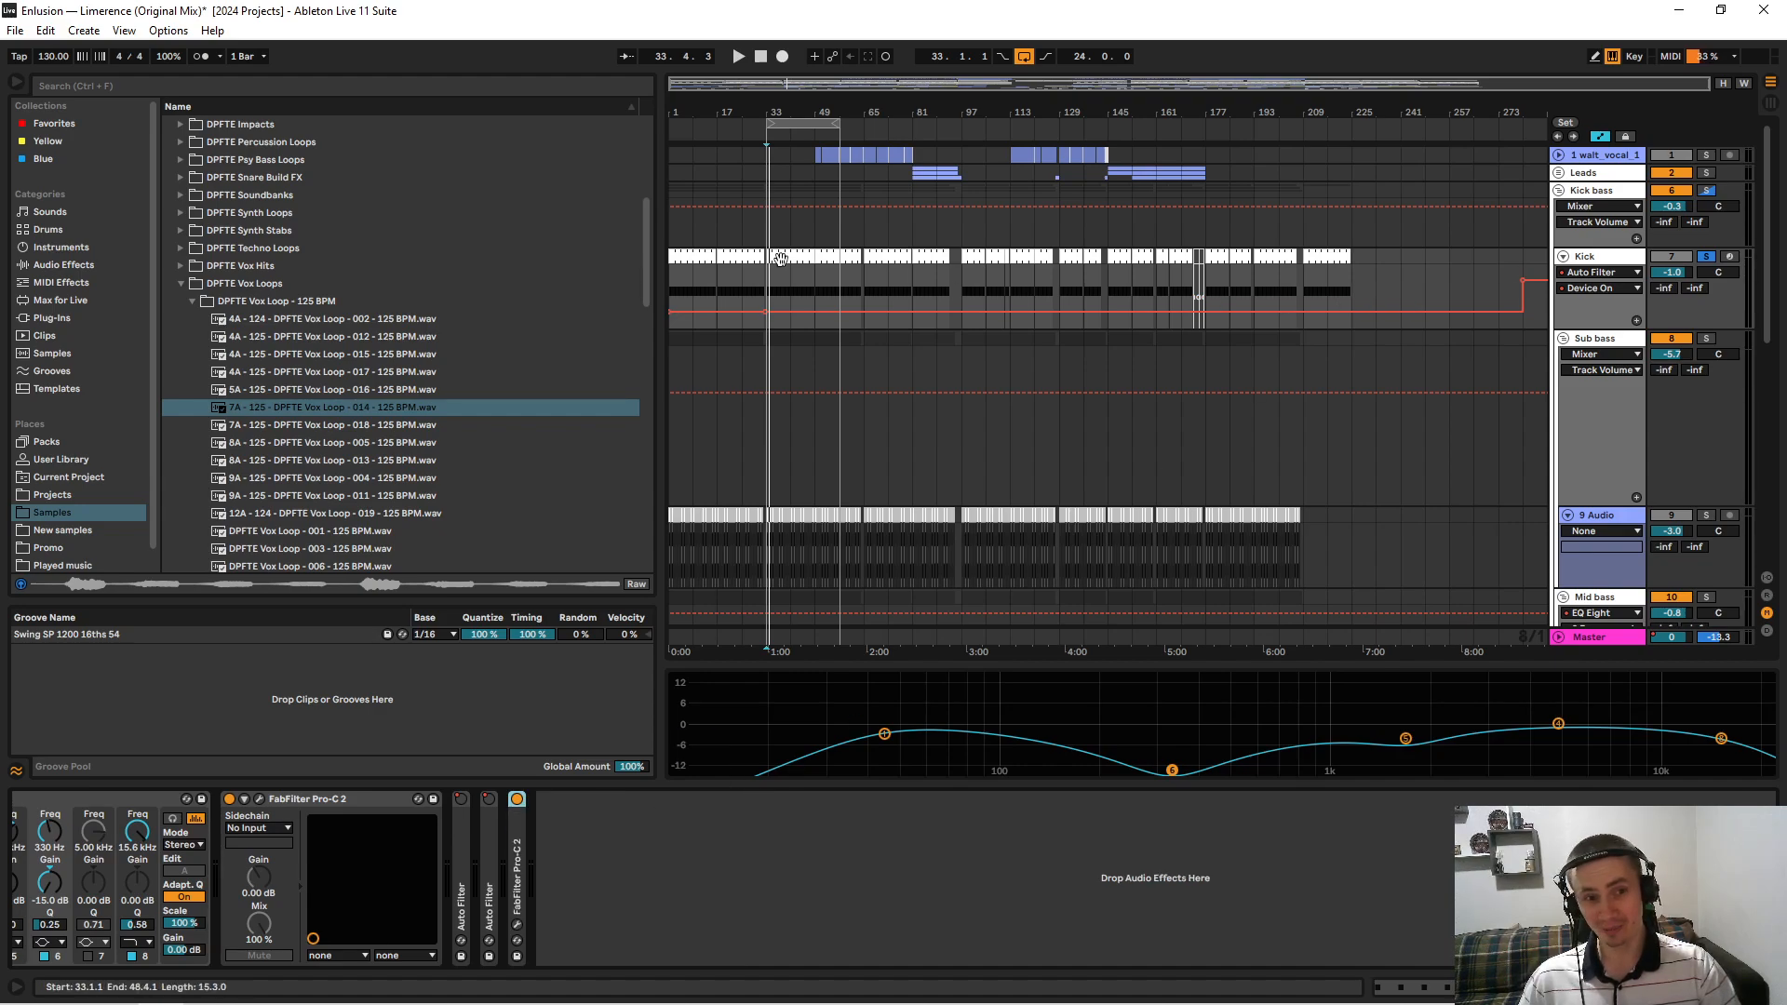
# Play the soloed Kick from bar 33 for a couple of bars and stop playback.
pyautogui.press('space')
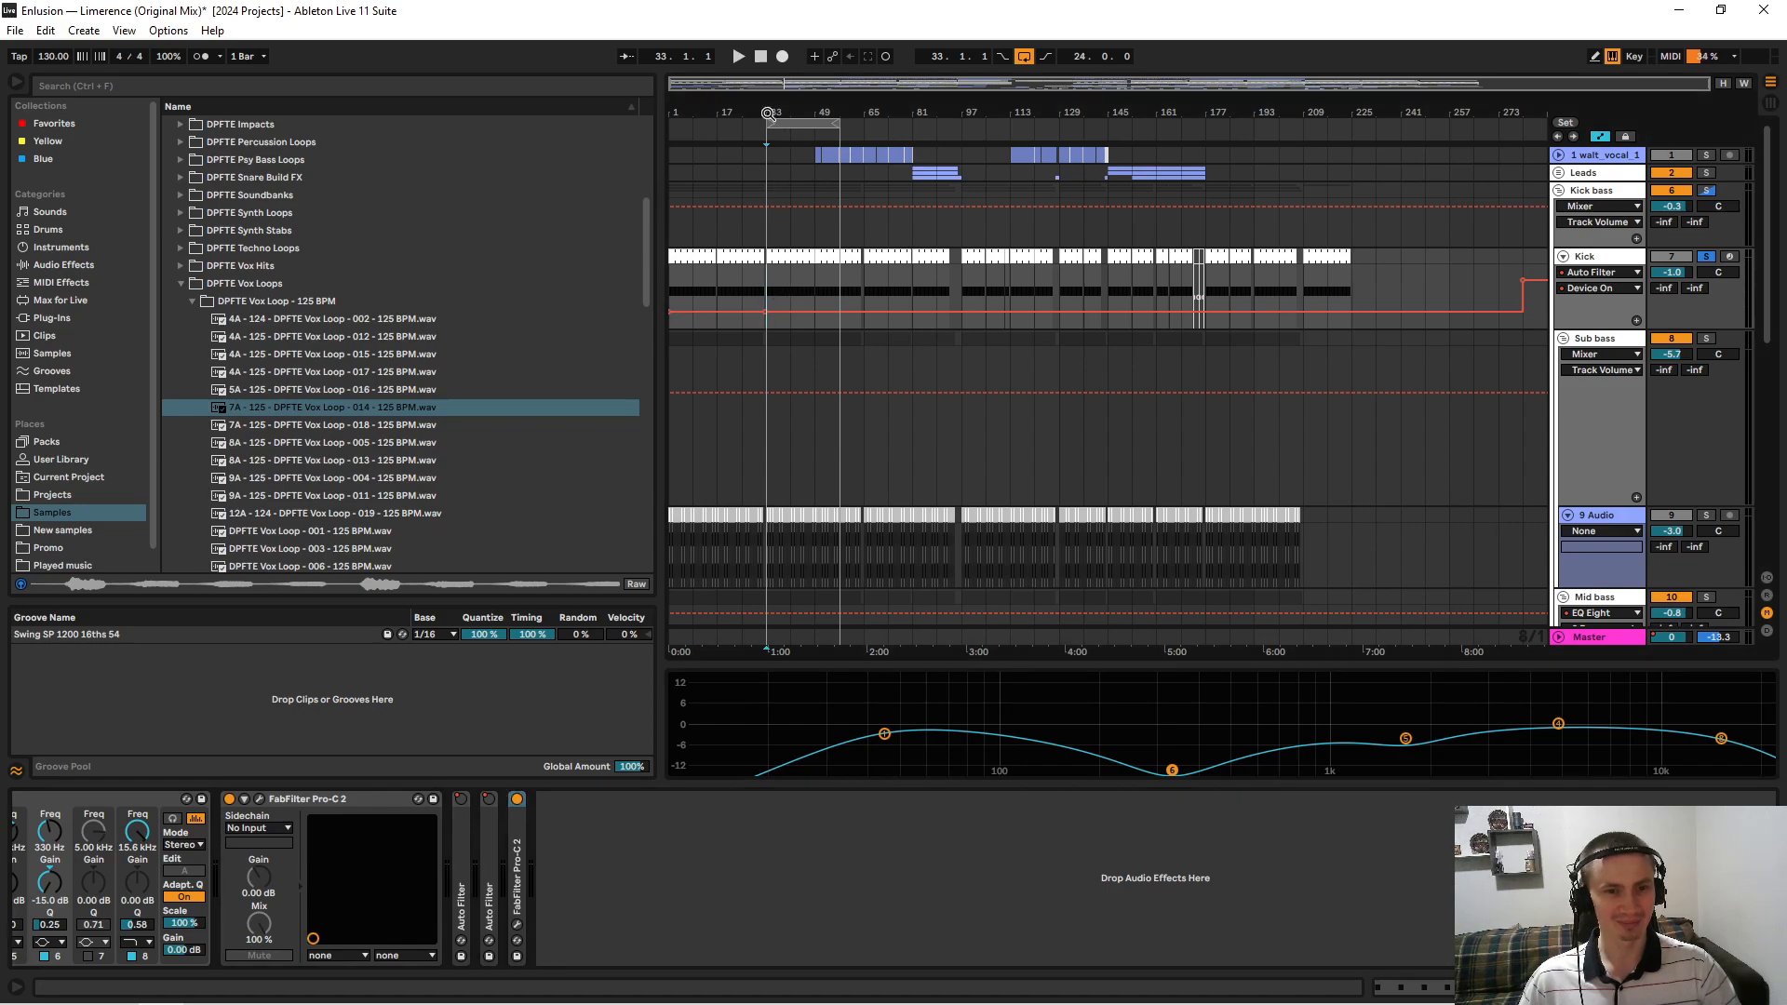
pyautogui.moveTo(768, 114); pyautogui.dragTo(774, 186)
pyautogui.press('space')
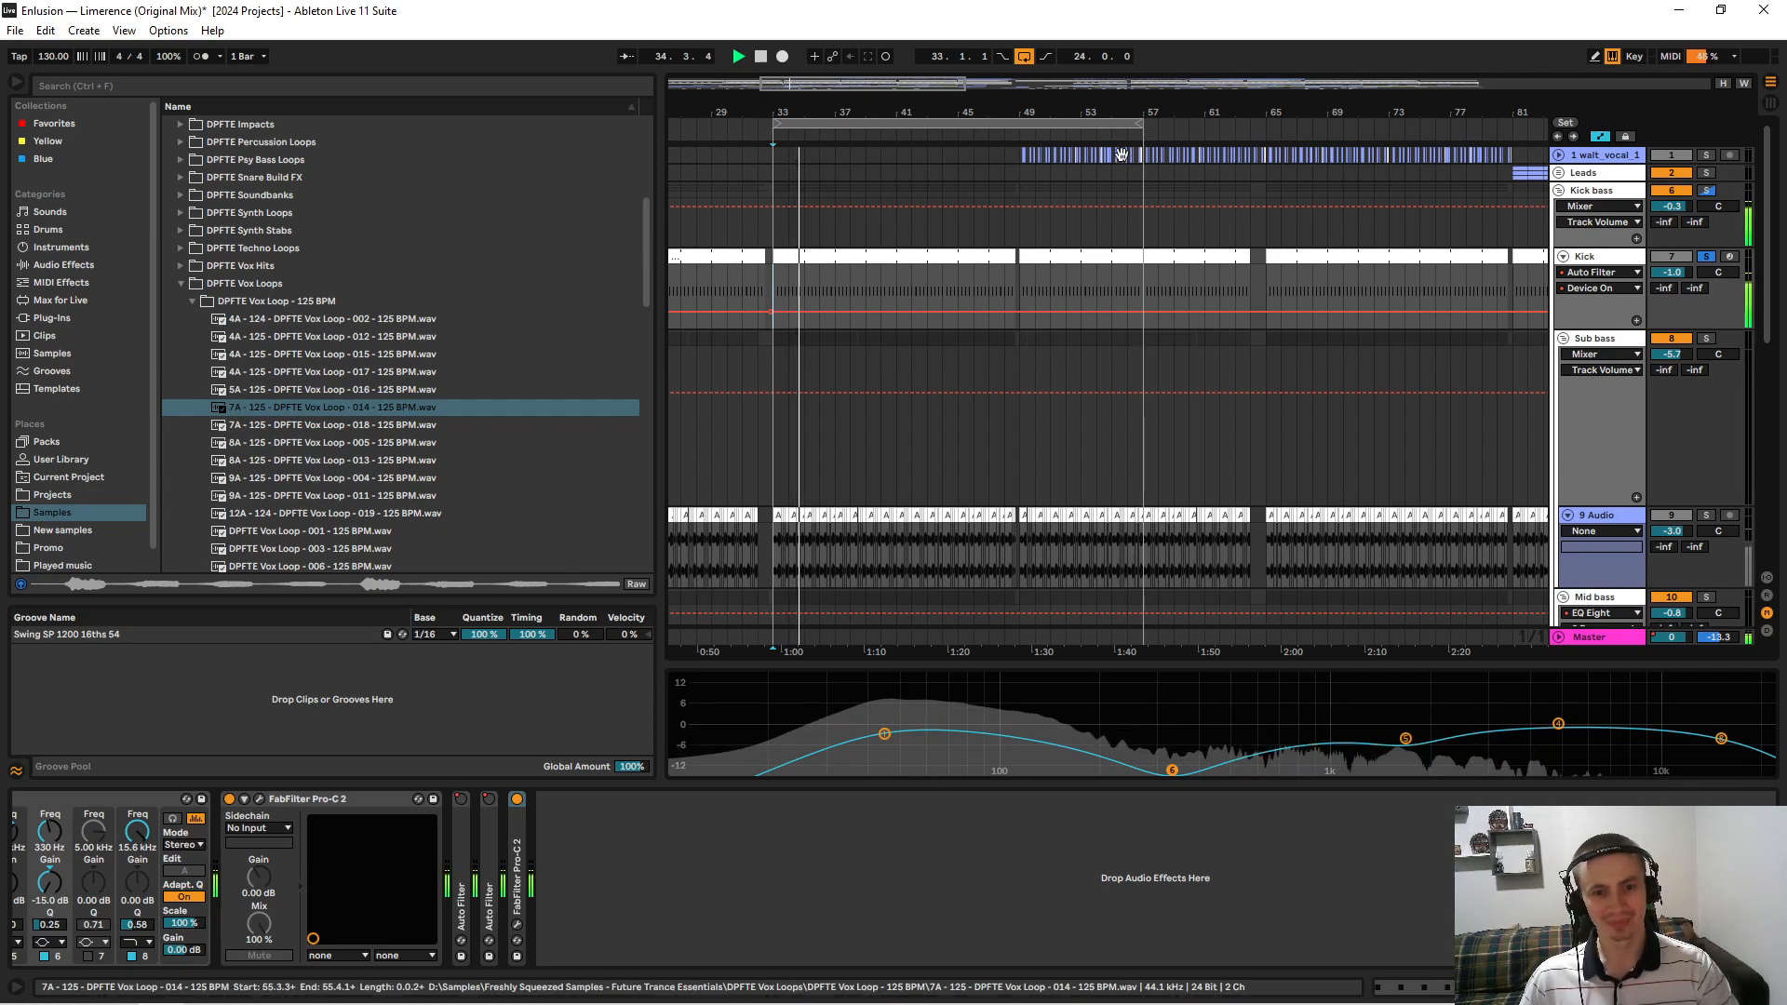
pyautogui.press('space')
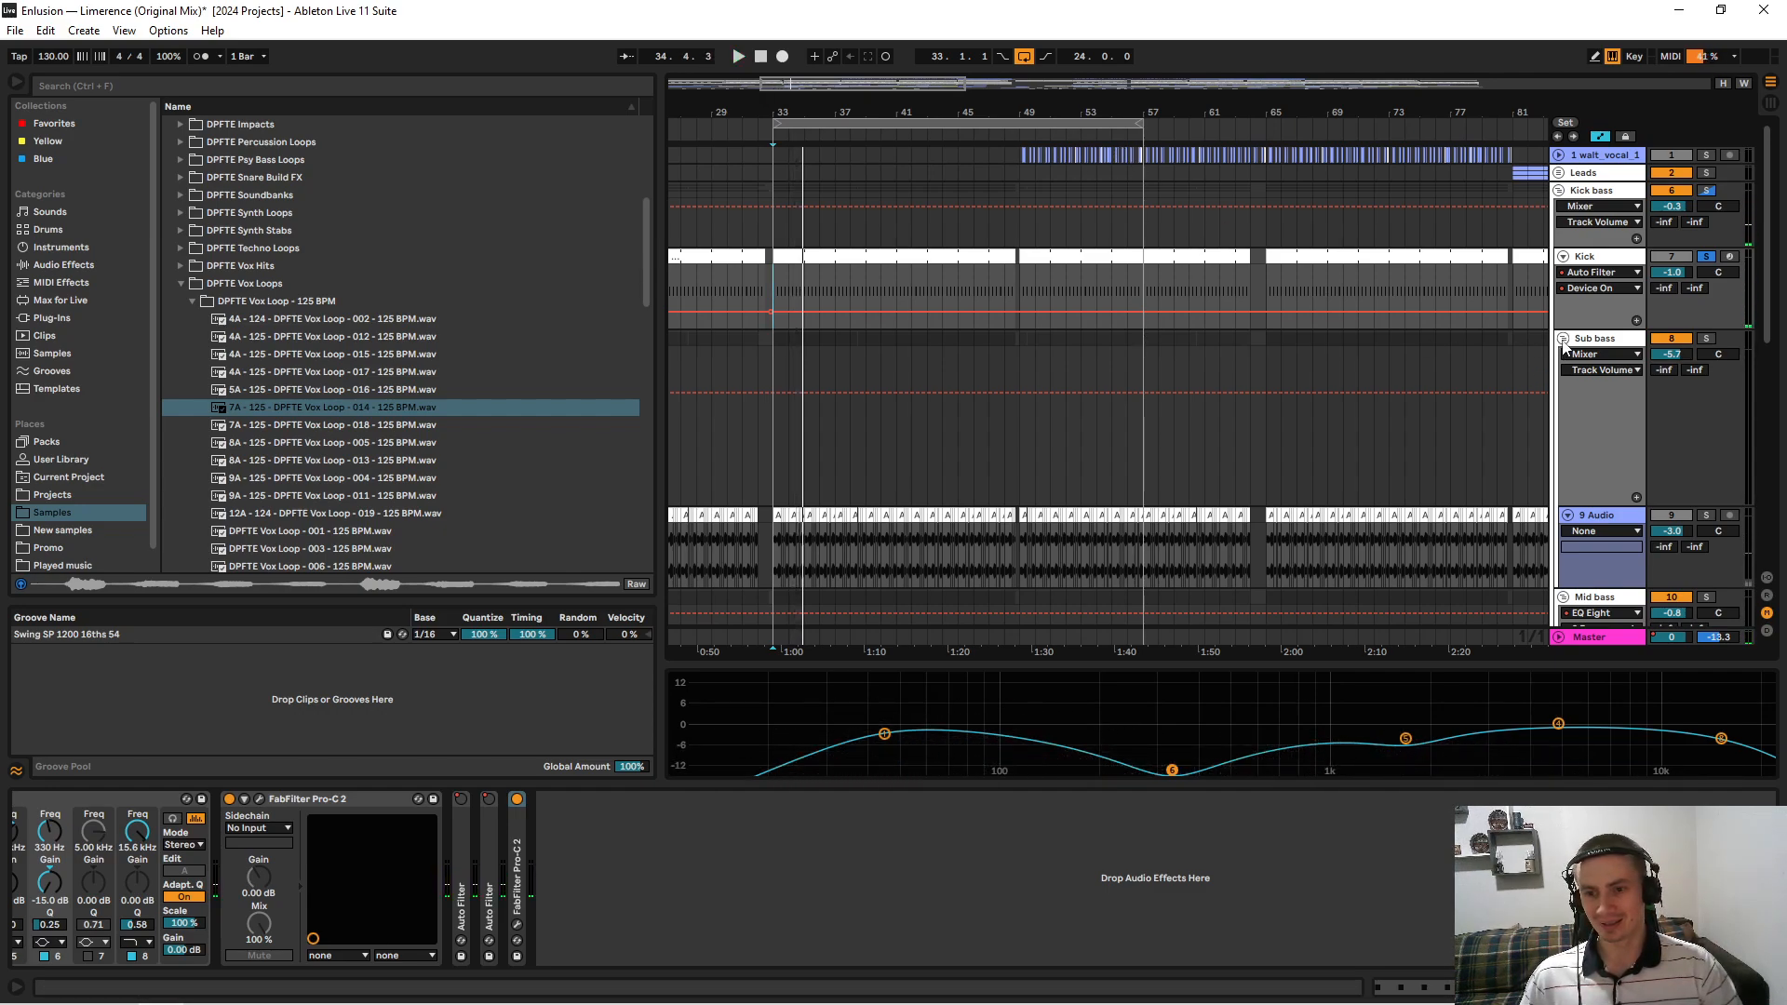
# Enlarge the 9 Audio track in the Sub bass group, solo it and play it from bar 33.
pyautogui.scroll(-2, 1577, 325)
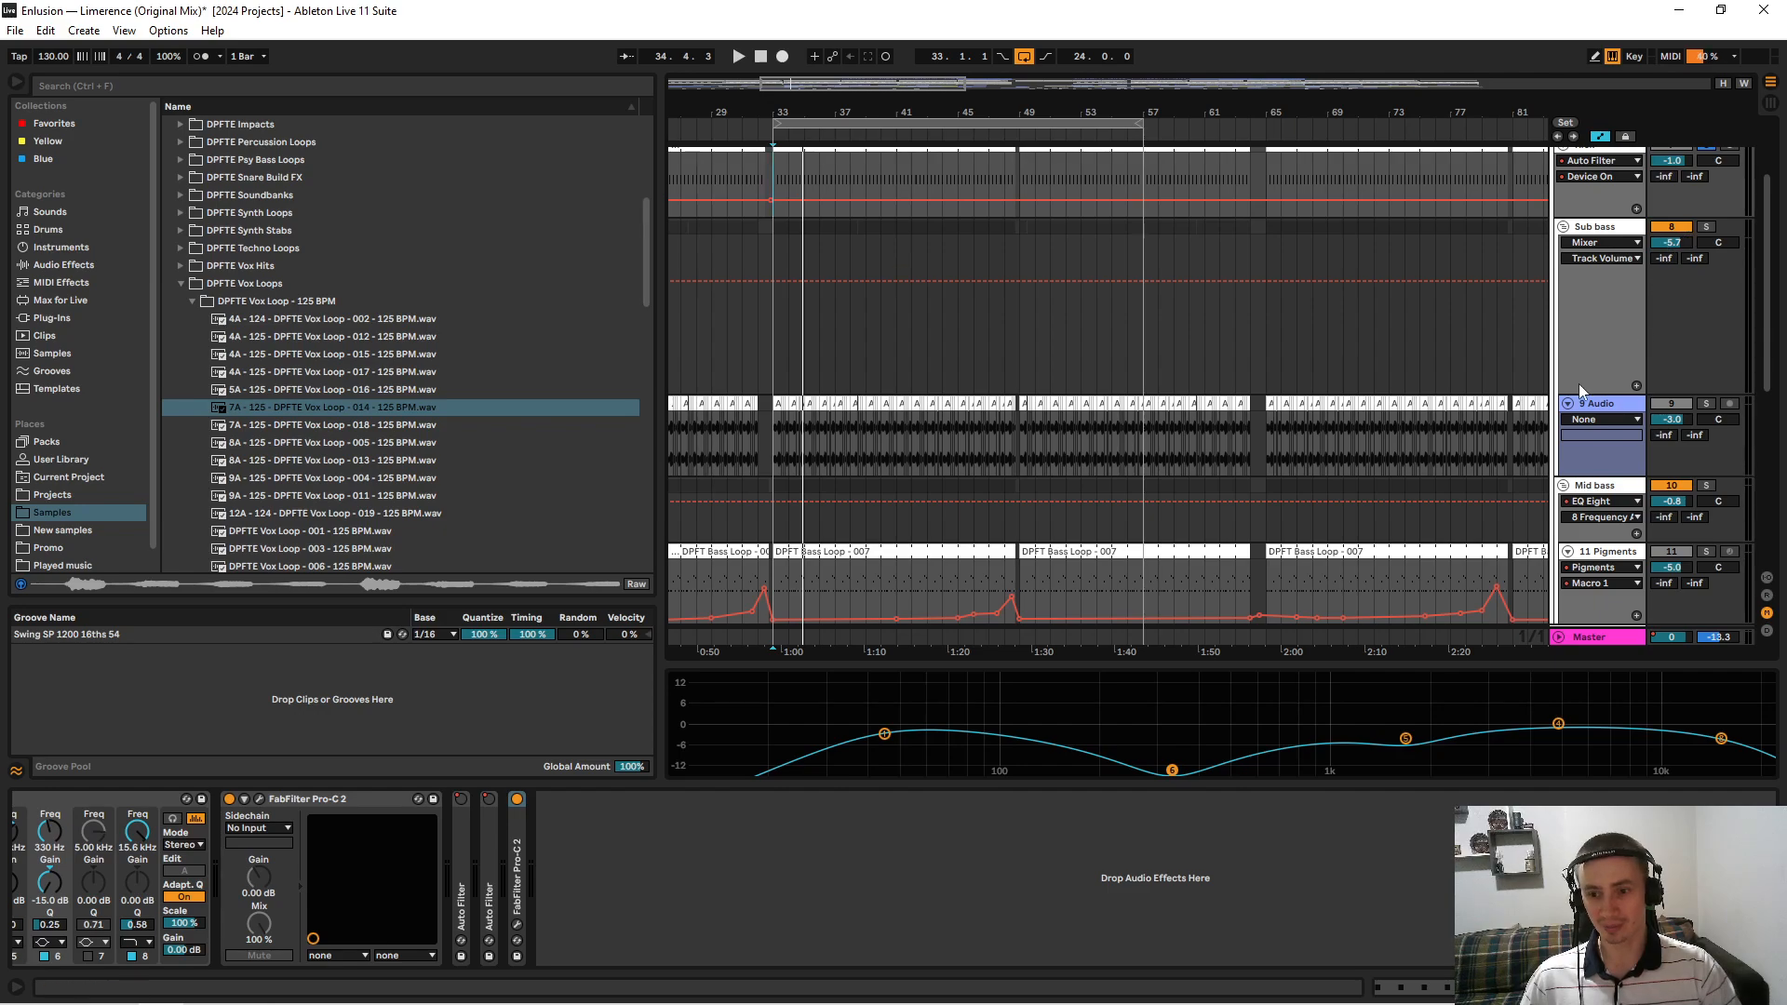
pyautogui.moveTo(1582, 474); pyautogui.dragTo(1579, 536)
pyautogui.scroll(-2, 1601, 502)
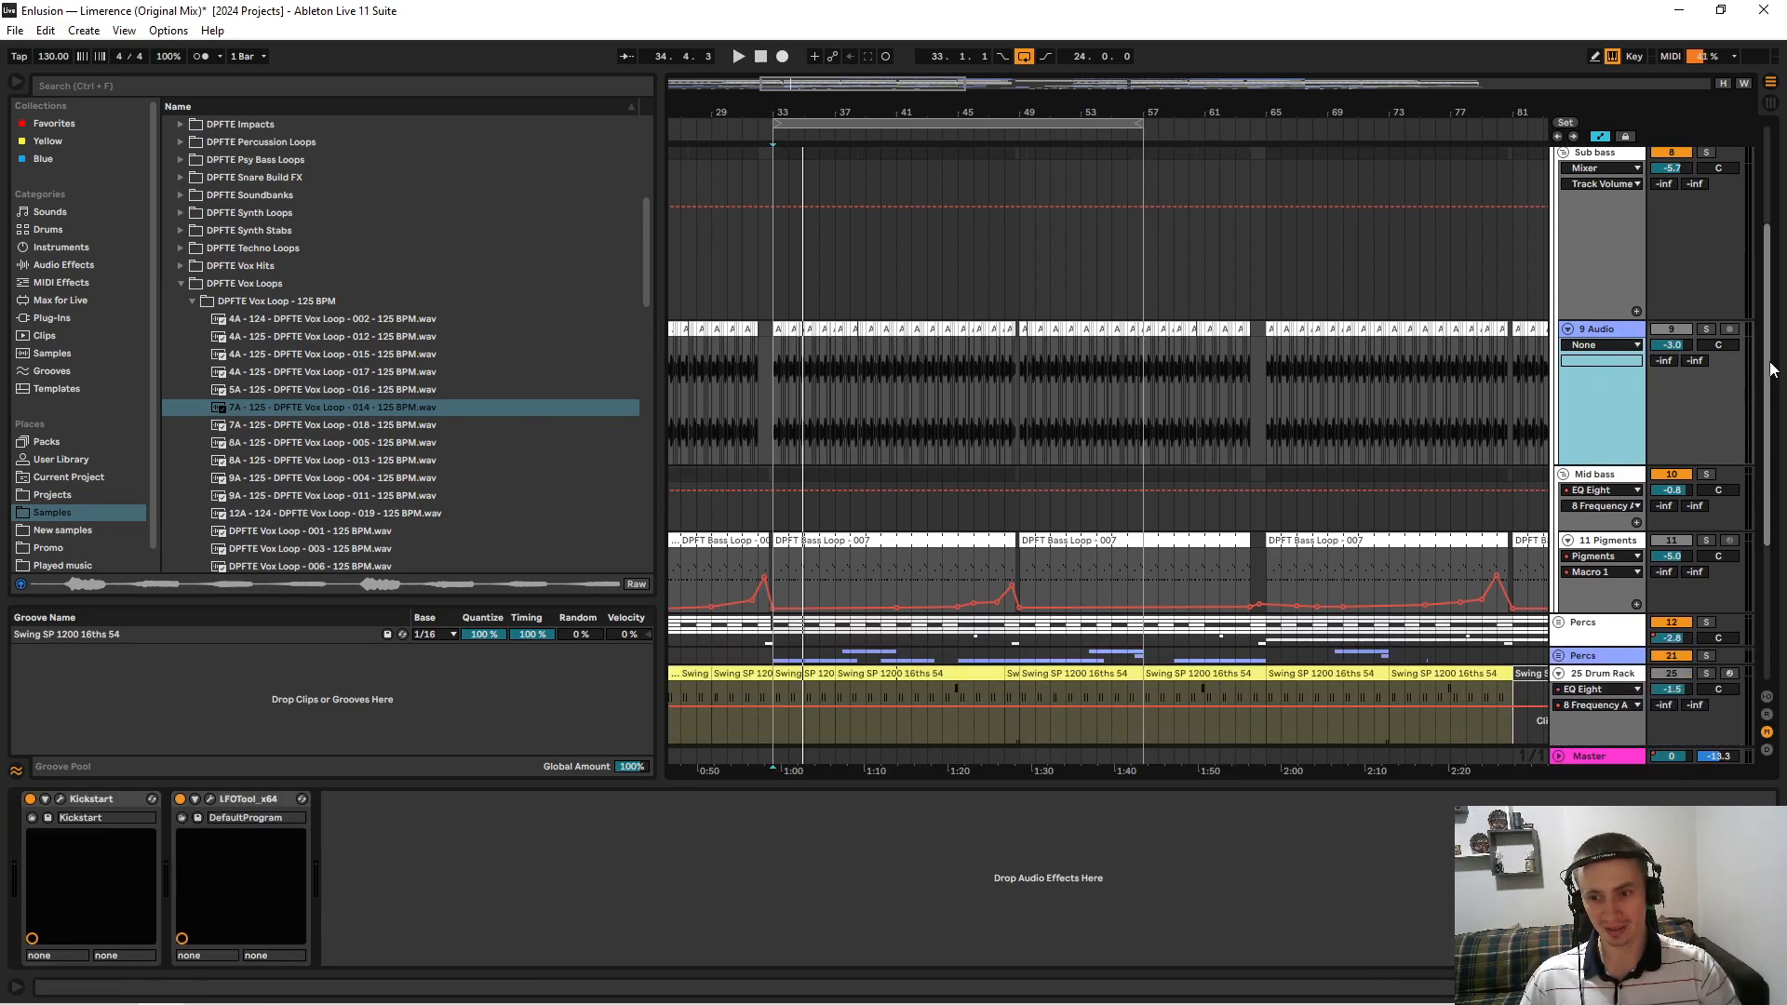
pyautogui.click(1714, 329)
pyautogui.moveTo(793, 111); pyautogui.dragTo(875, 105)
pyautogui.click(696, 378)
pyautogui.press('space')
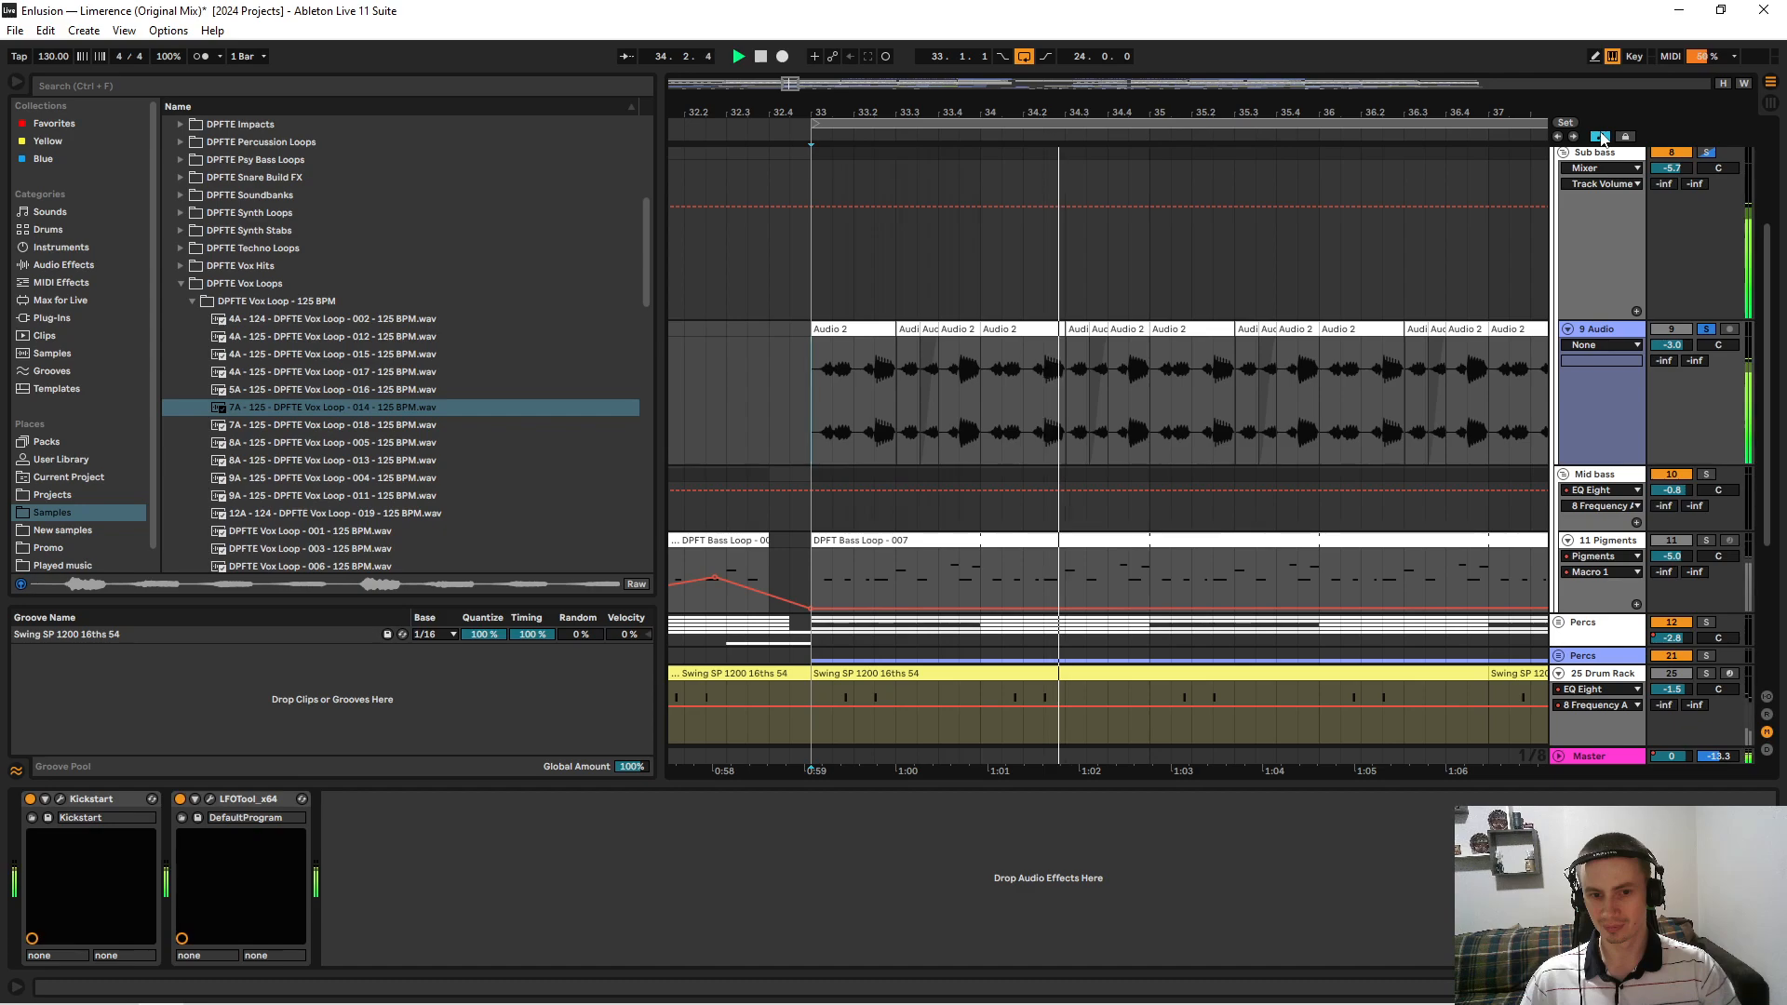
# Toggle the Kick's solo during playback to compare the sub bass with and without it, and stop playback.
pyautogui.scroll(2, 1612, 249)
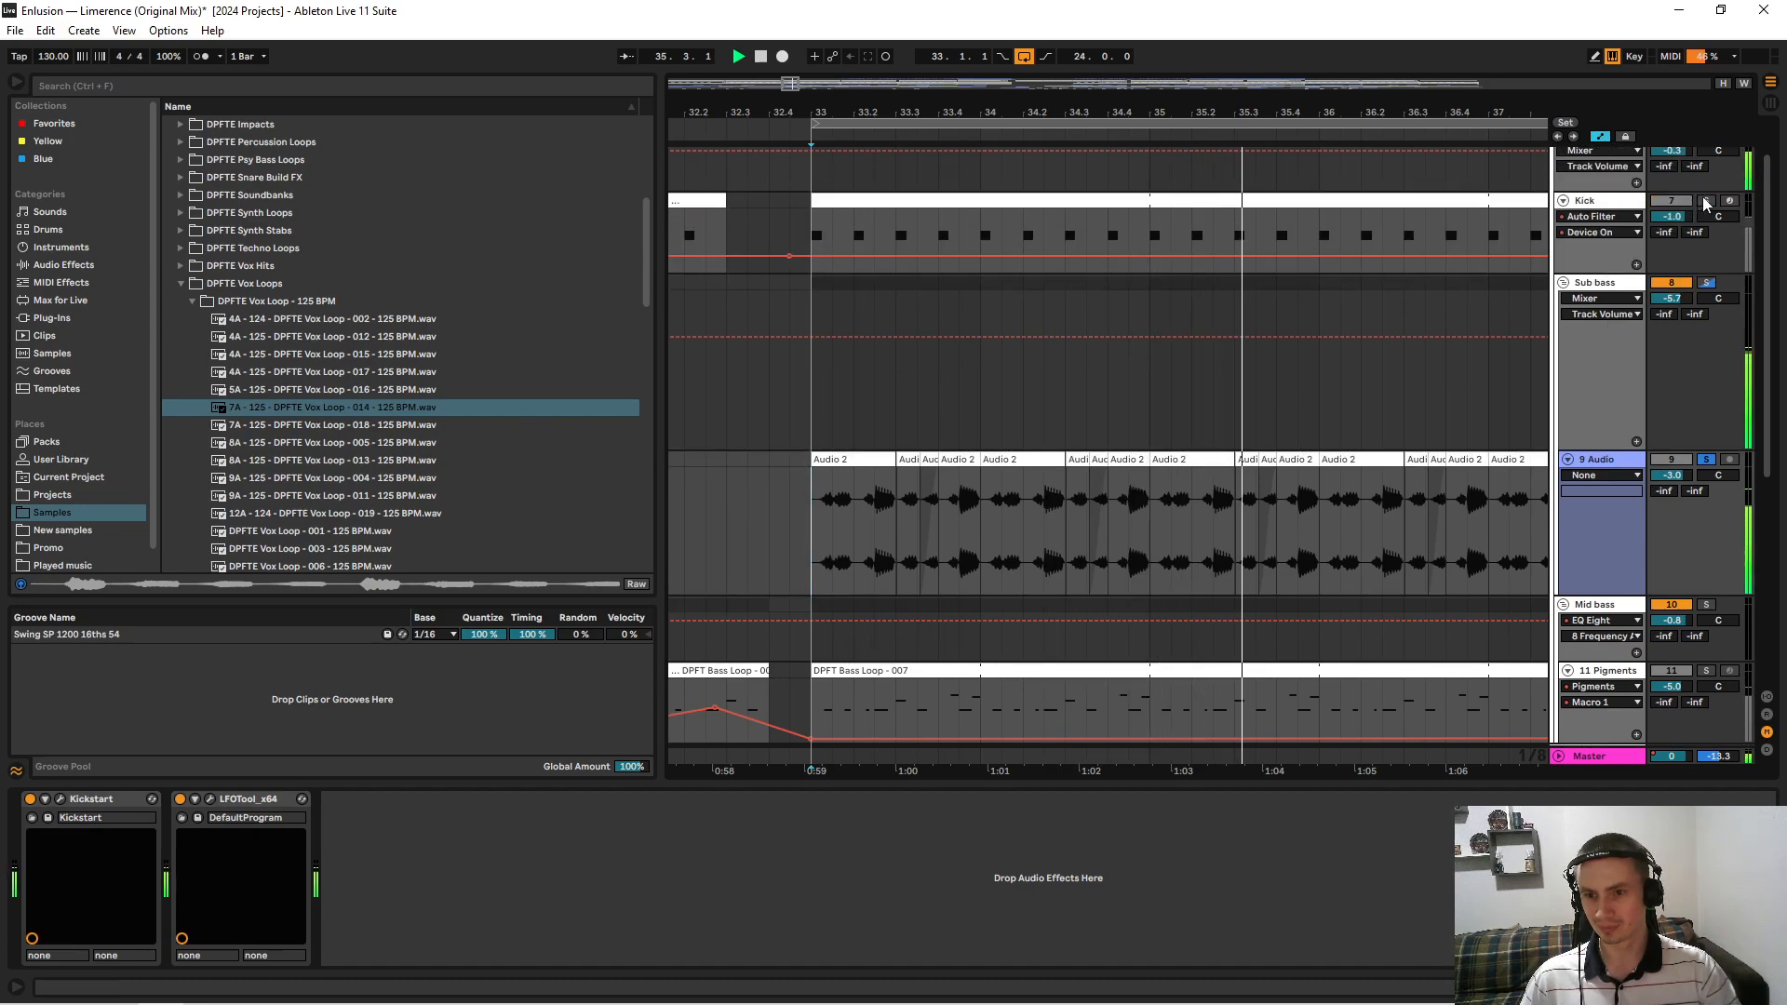
pyautogui.moveTo(1237, 107); pyautogui.dragTo(1144, 103)
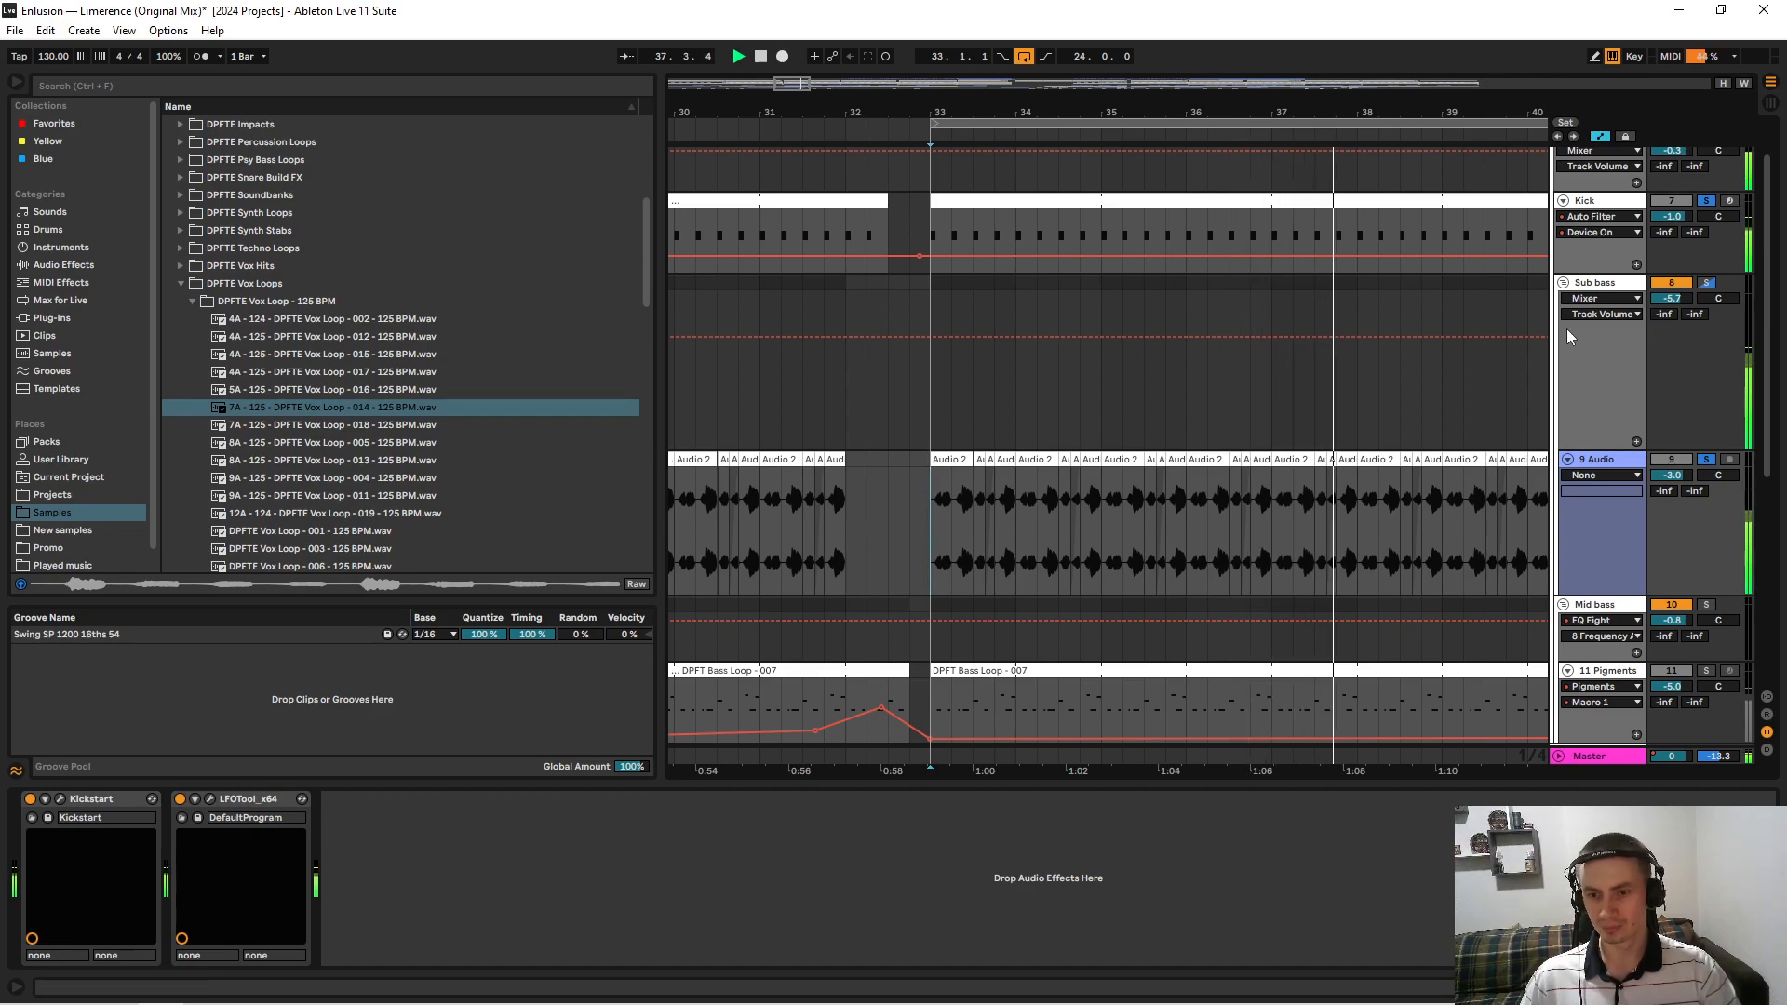
pyautogui.click(1704, 204)
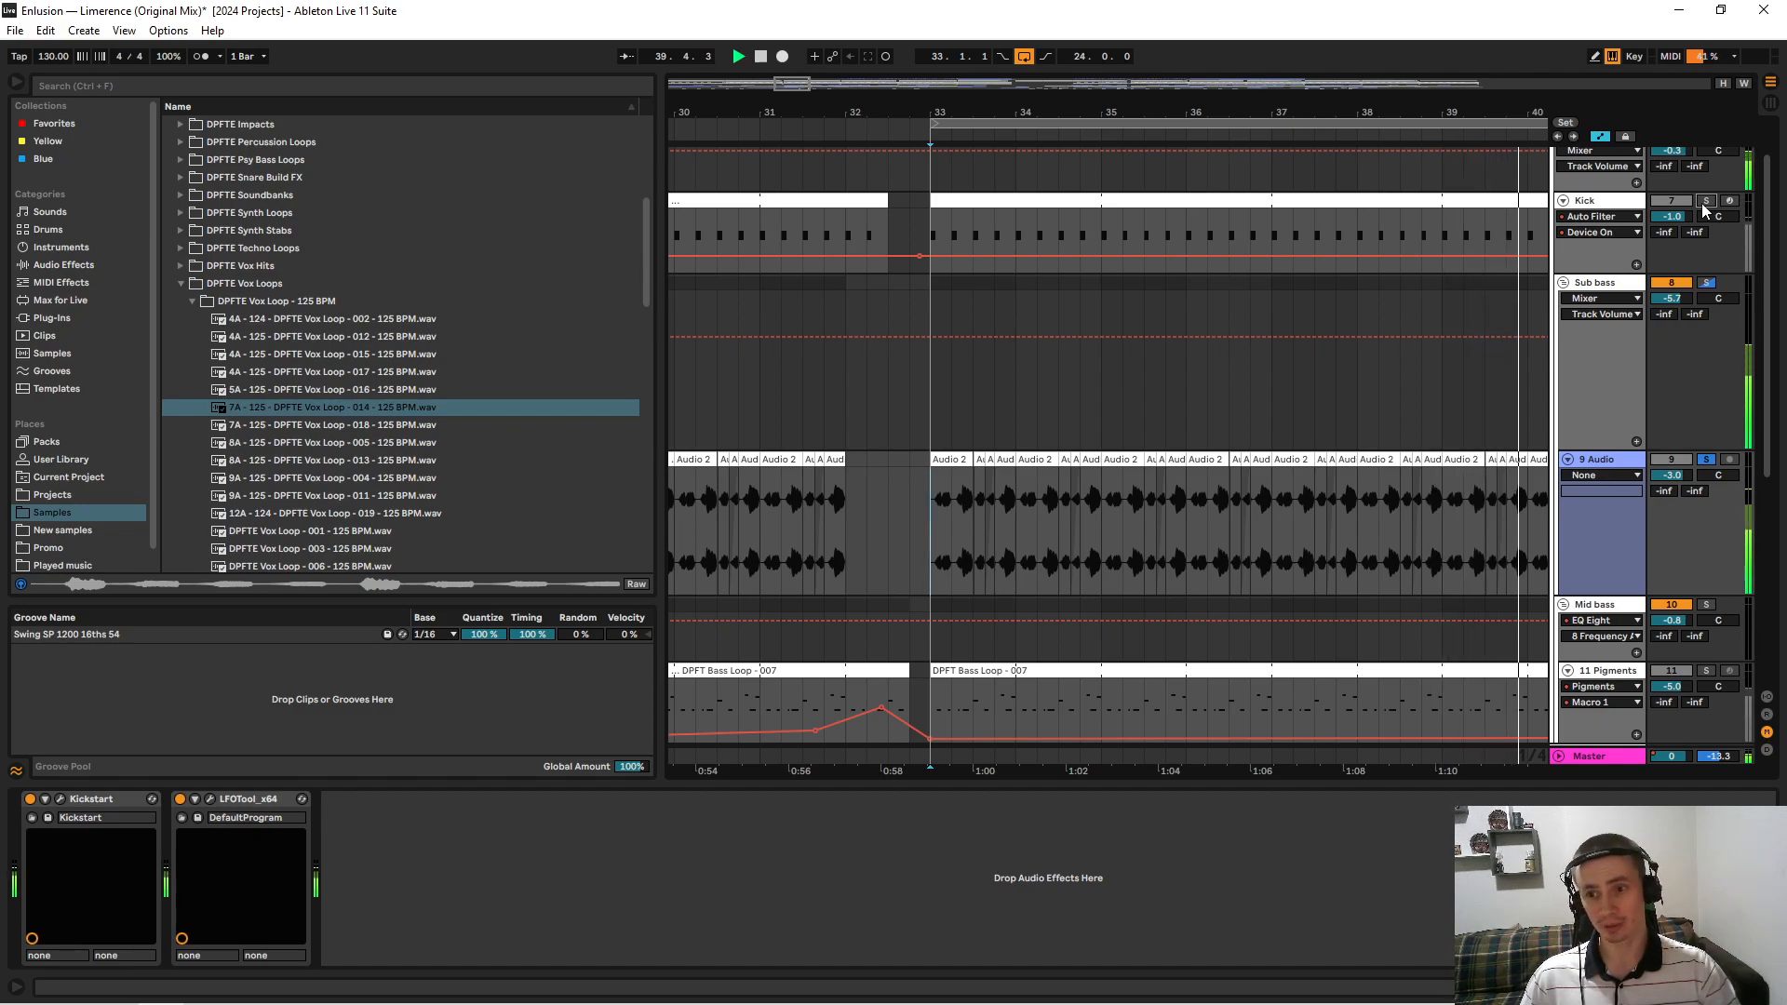
pyautogui.click(1703, 204)
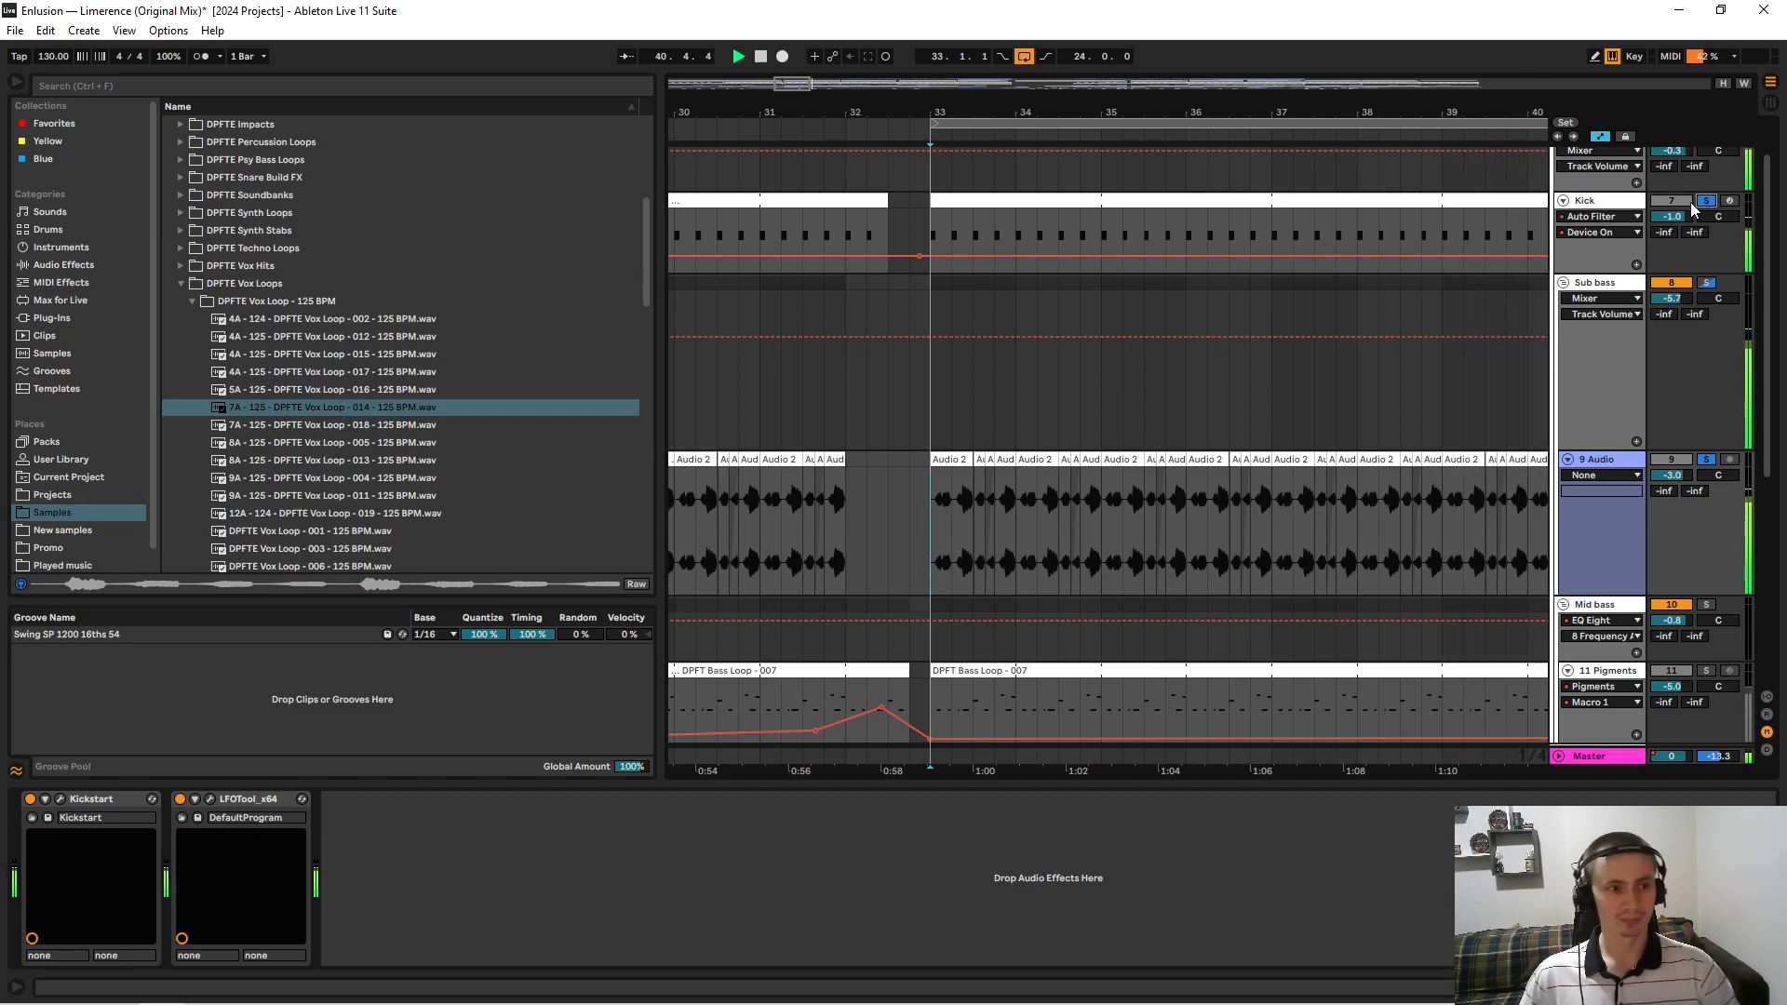
pyautogui.press('space')
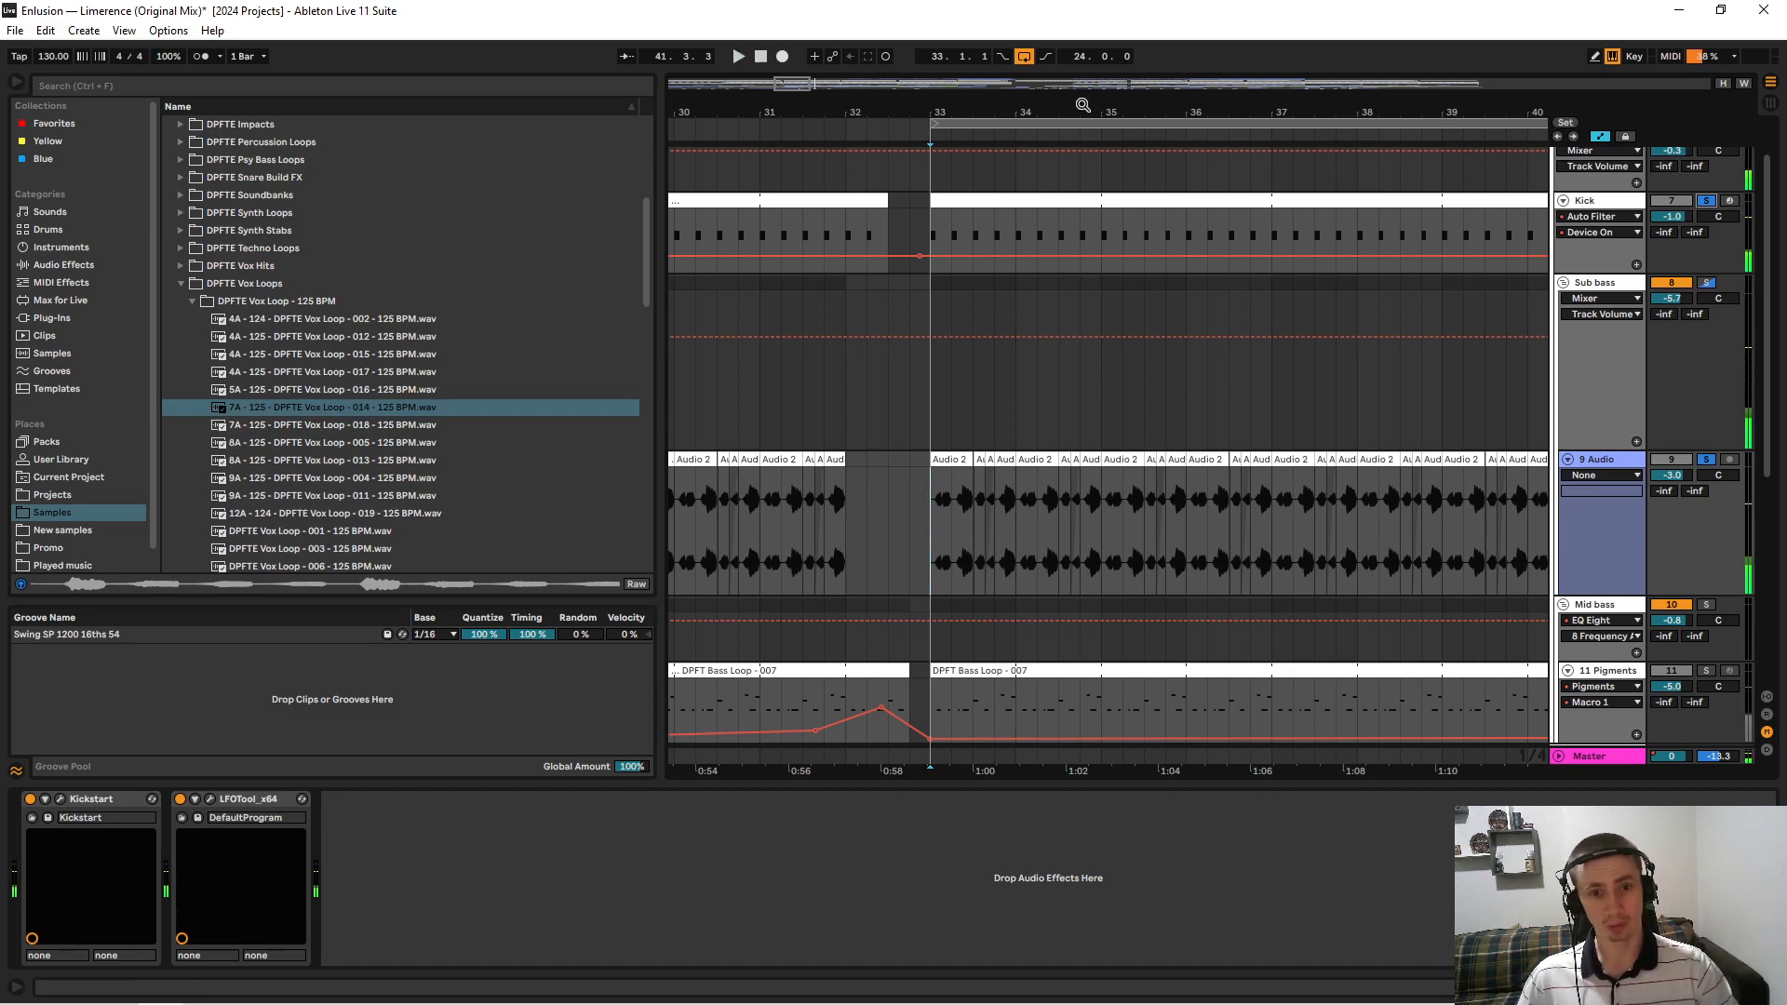
# Hide the automation lanes and examine the fade-ins and cuts of the 9 Audio clips against the Kick notes around bar 33.
pyautogui.moveTo(1083, 105); pyautogui.dragTo(901, 485)
pyautogui.click(1600, 136)
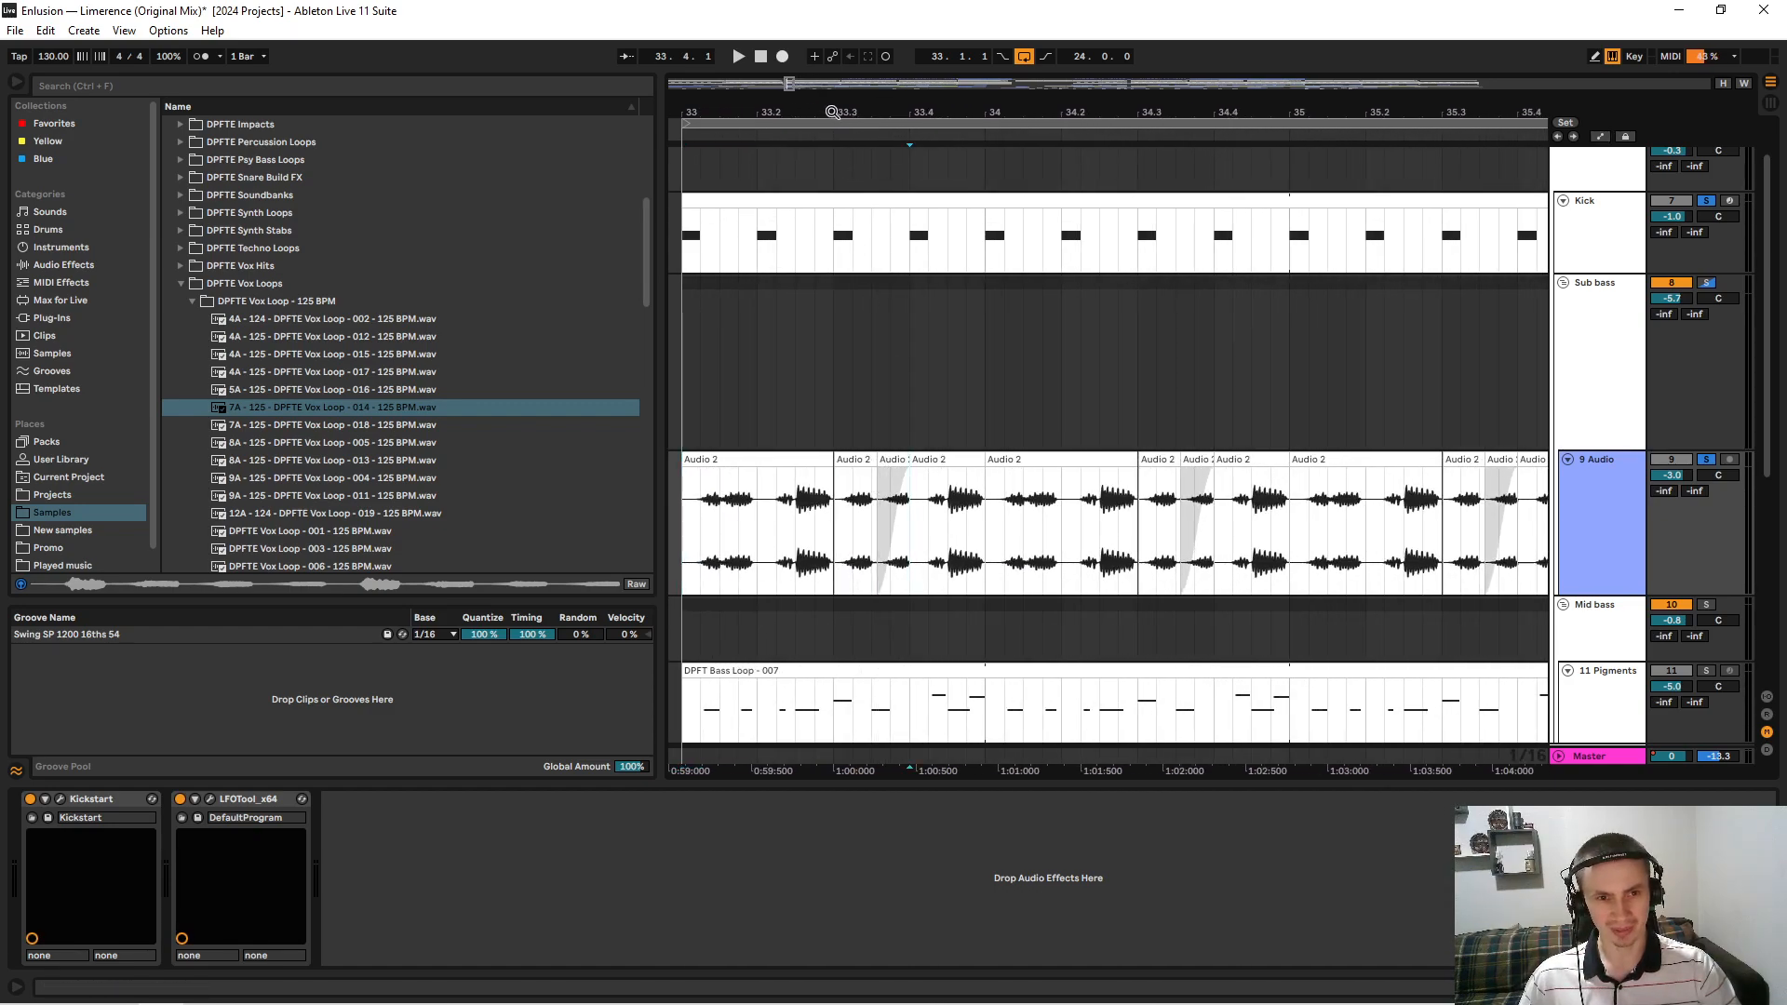
pyautogui.moveTo(831, 111); pyautogui.dragTo(831, 493)
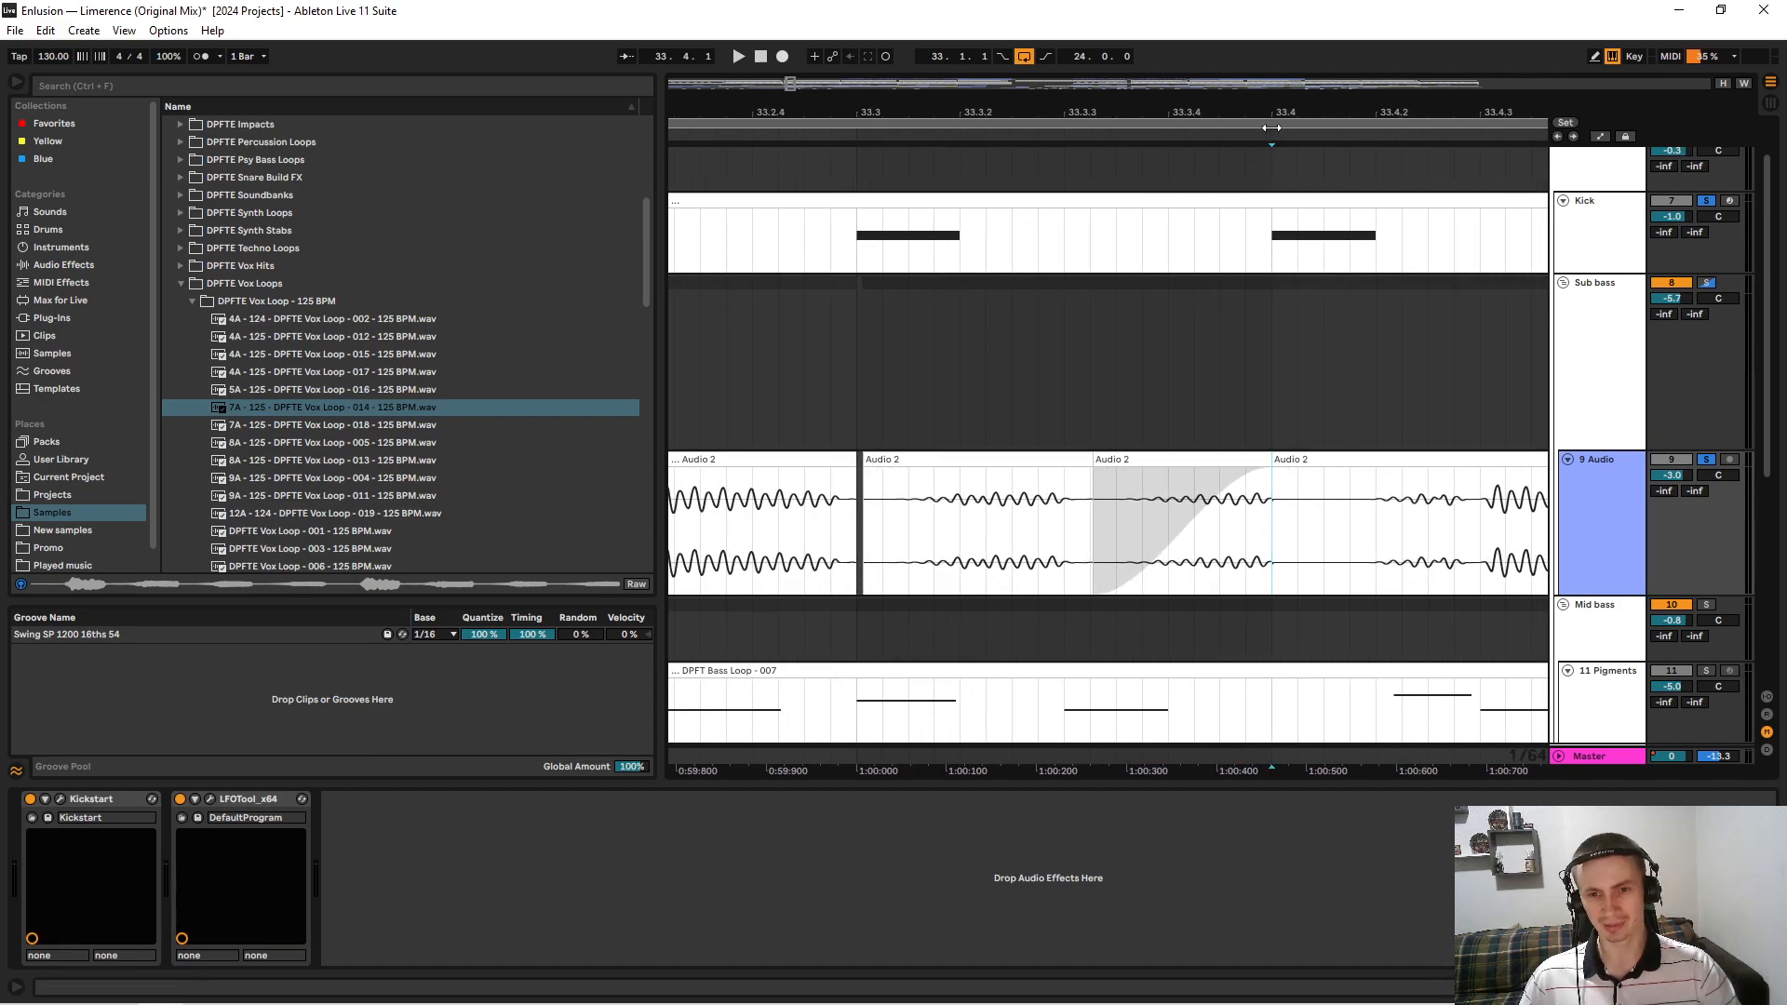
pyautogui.moveTo(1254, 115); pyautogui.dragTo(1113, 111)
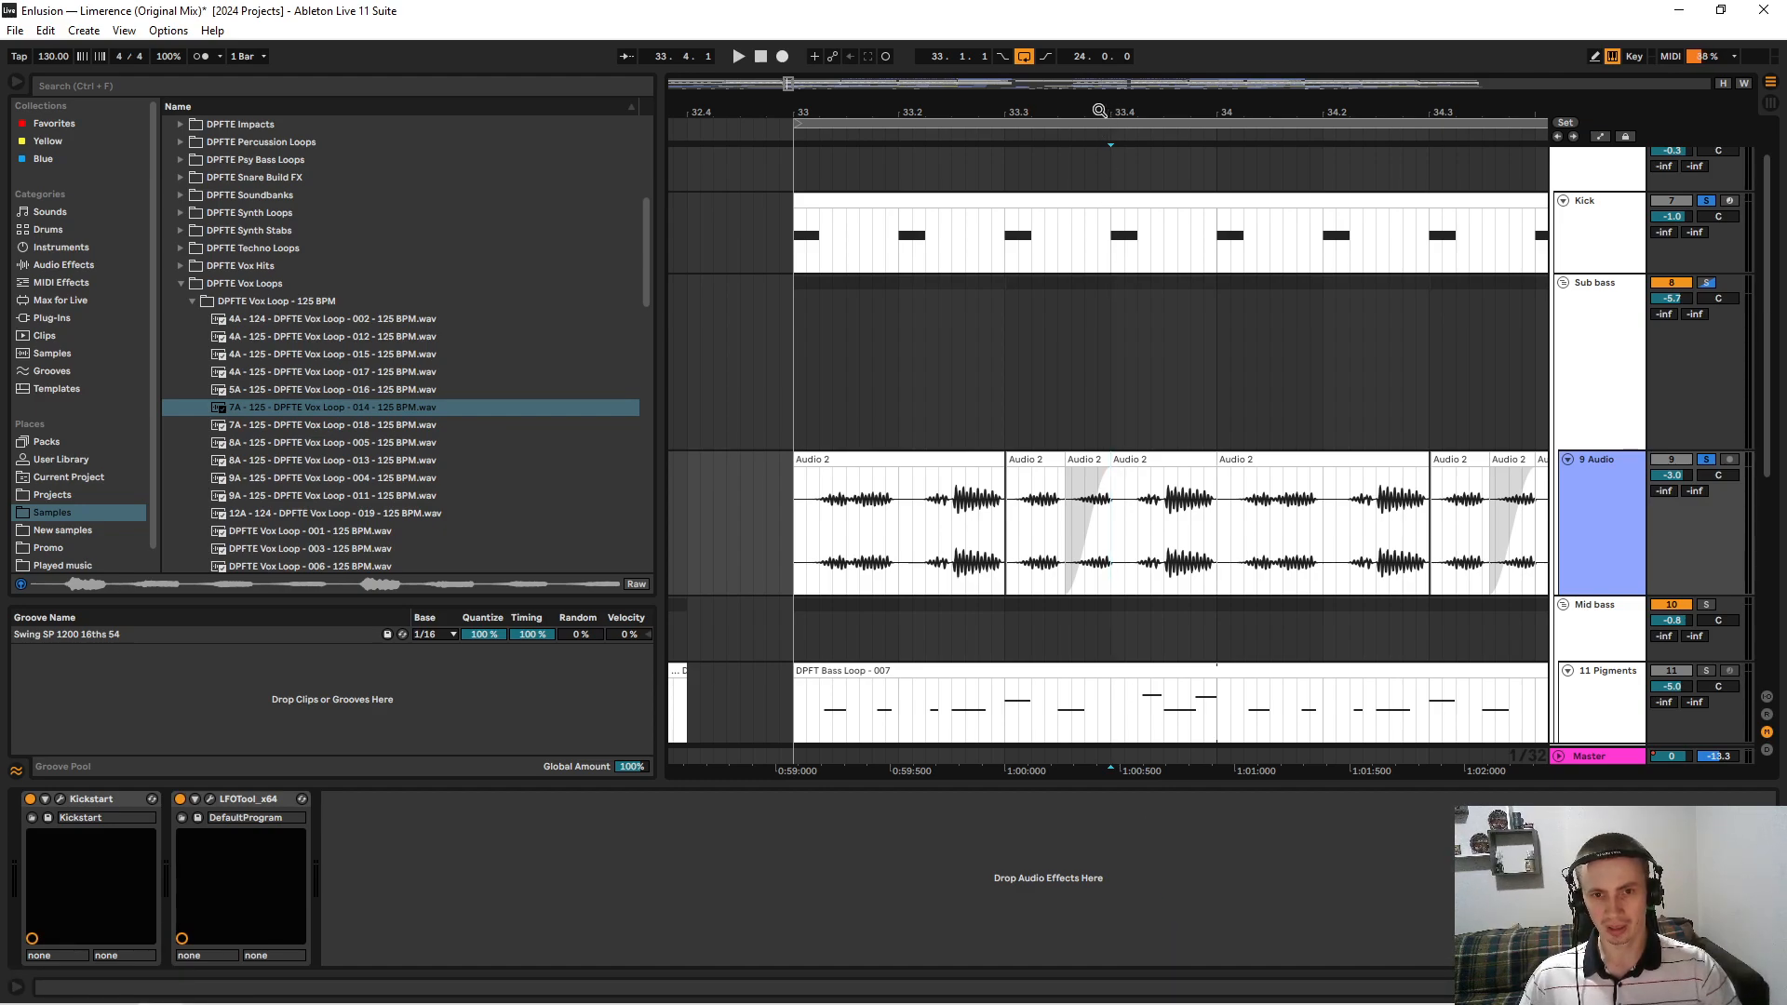
pyautogui.moveTo(1099, 111); pyautogui.dragTo(1131, 486)
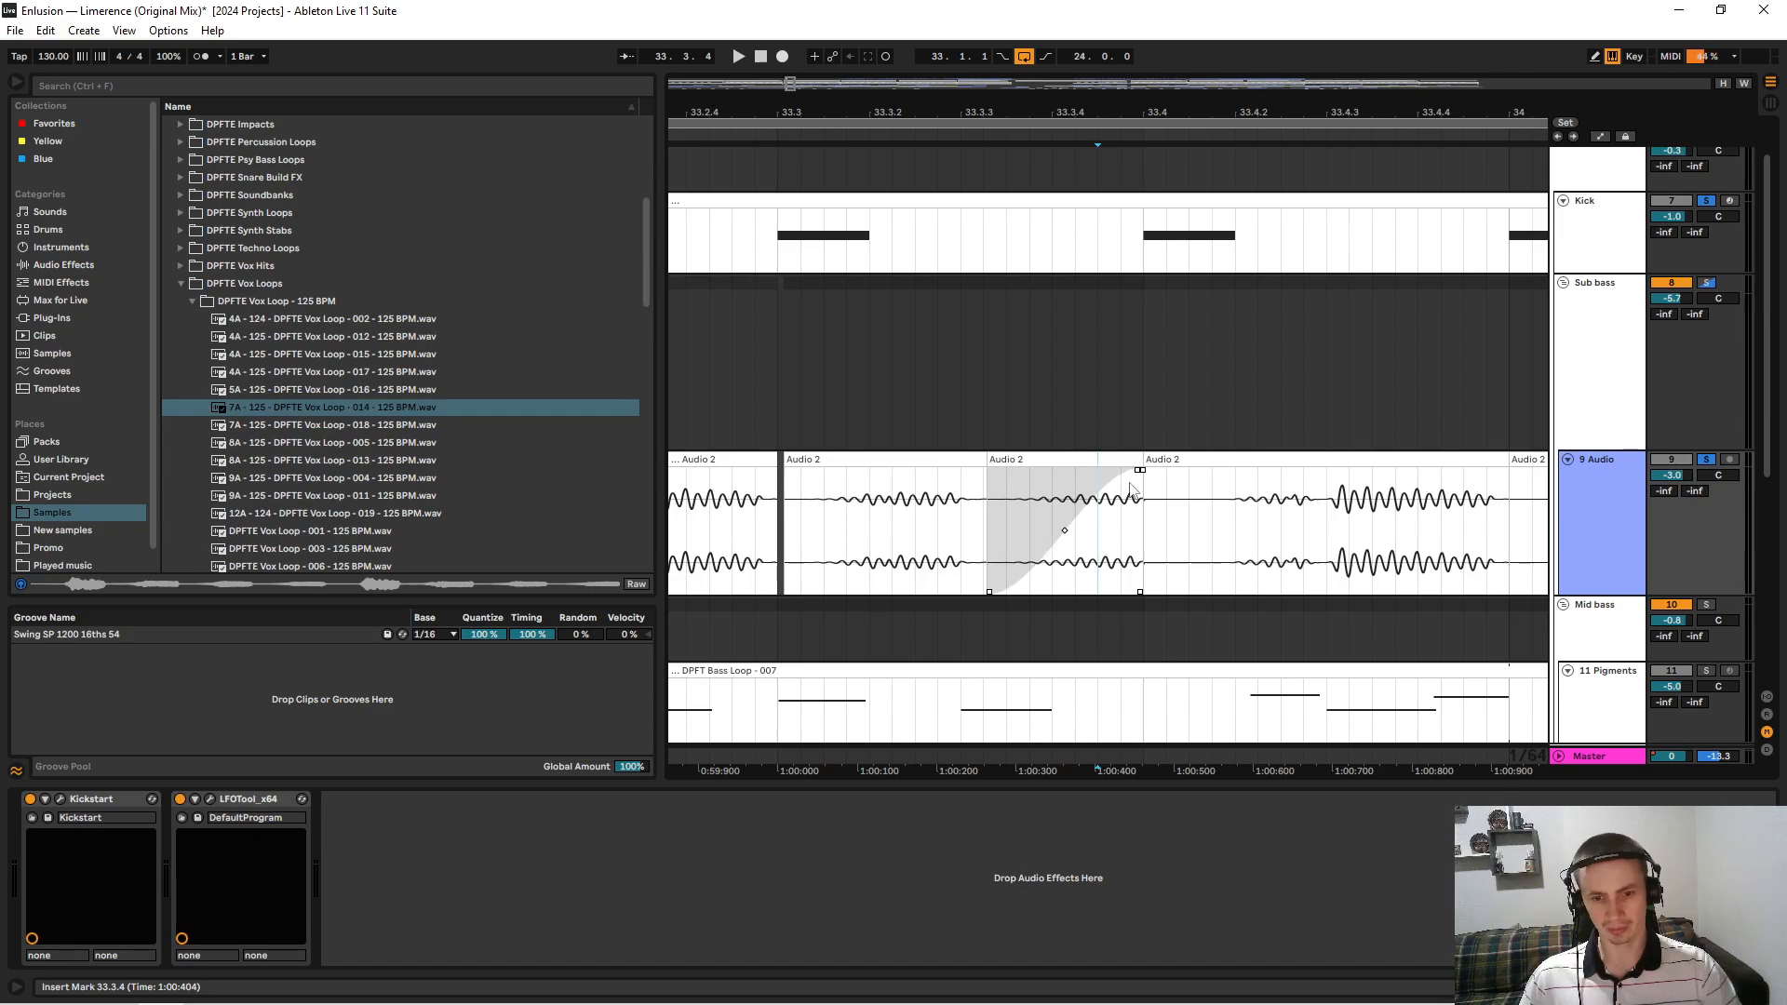
pyautogui.click(1159, 460)
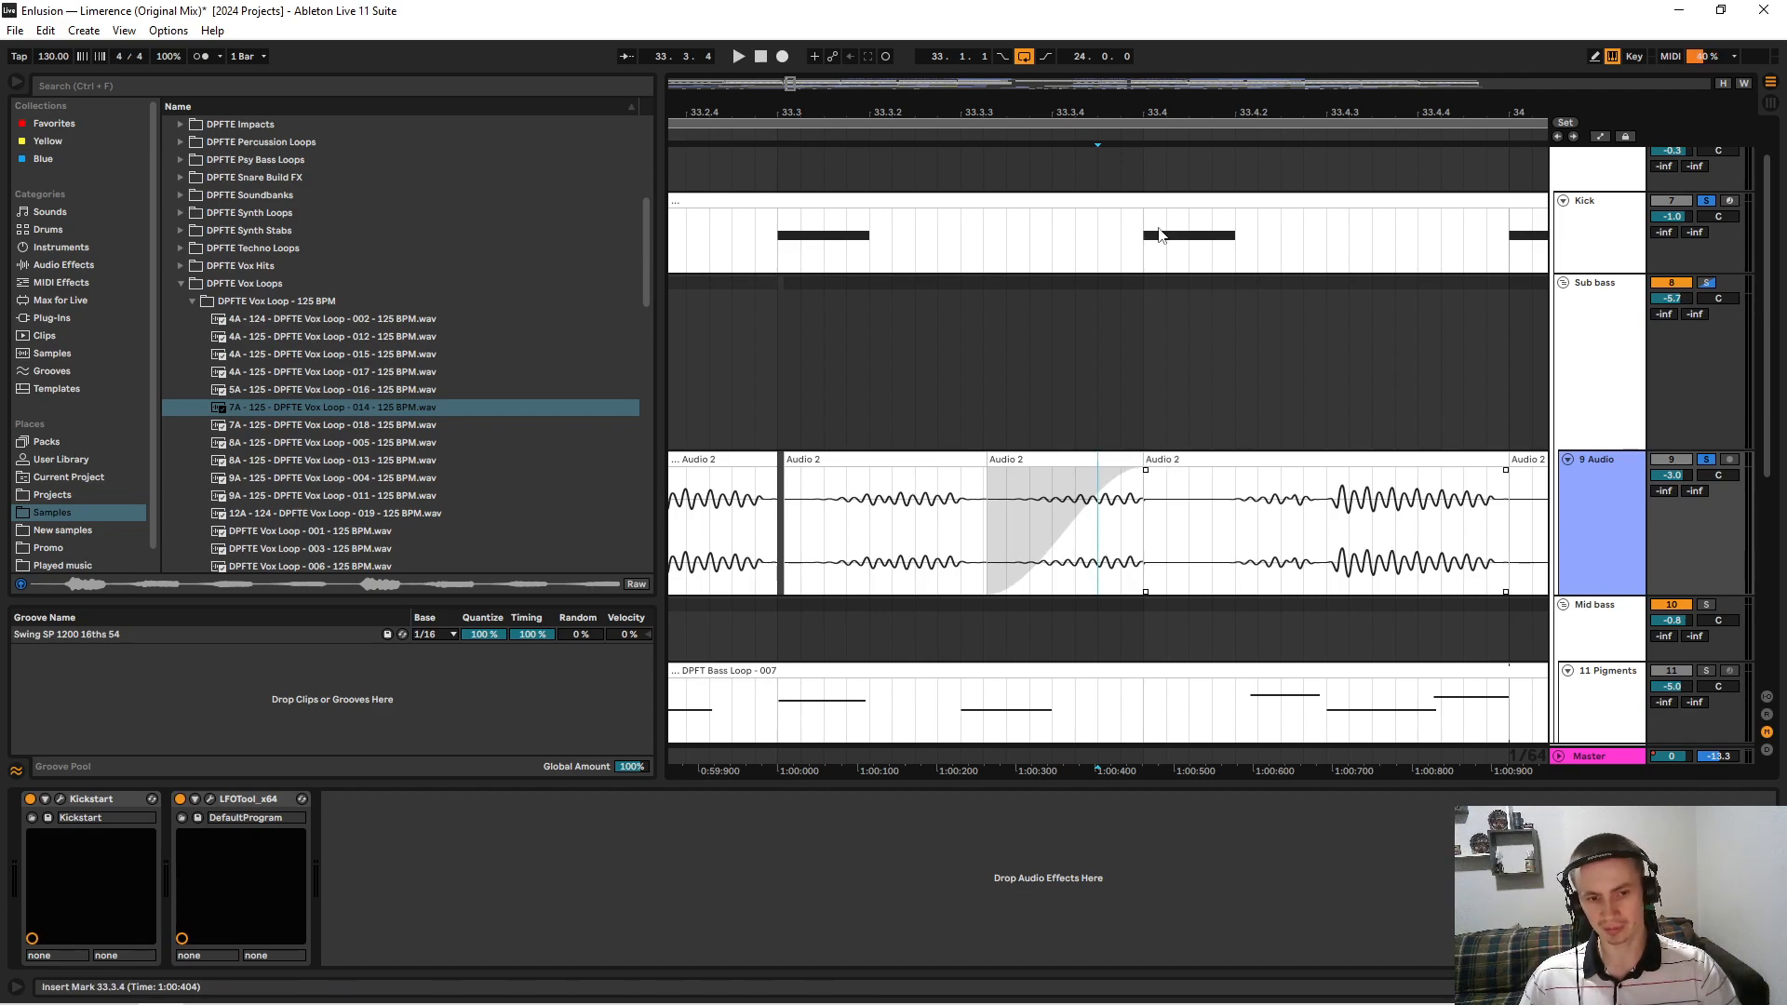
pyautogui.moveTo(1039, 116); pyautogui.dragTo(807, 8)
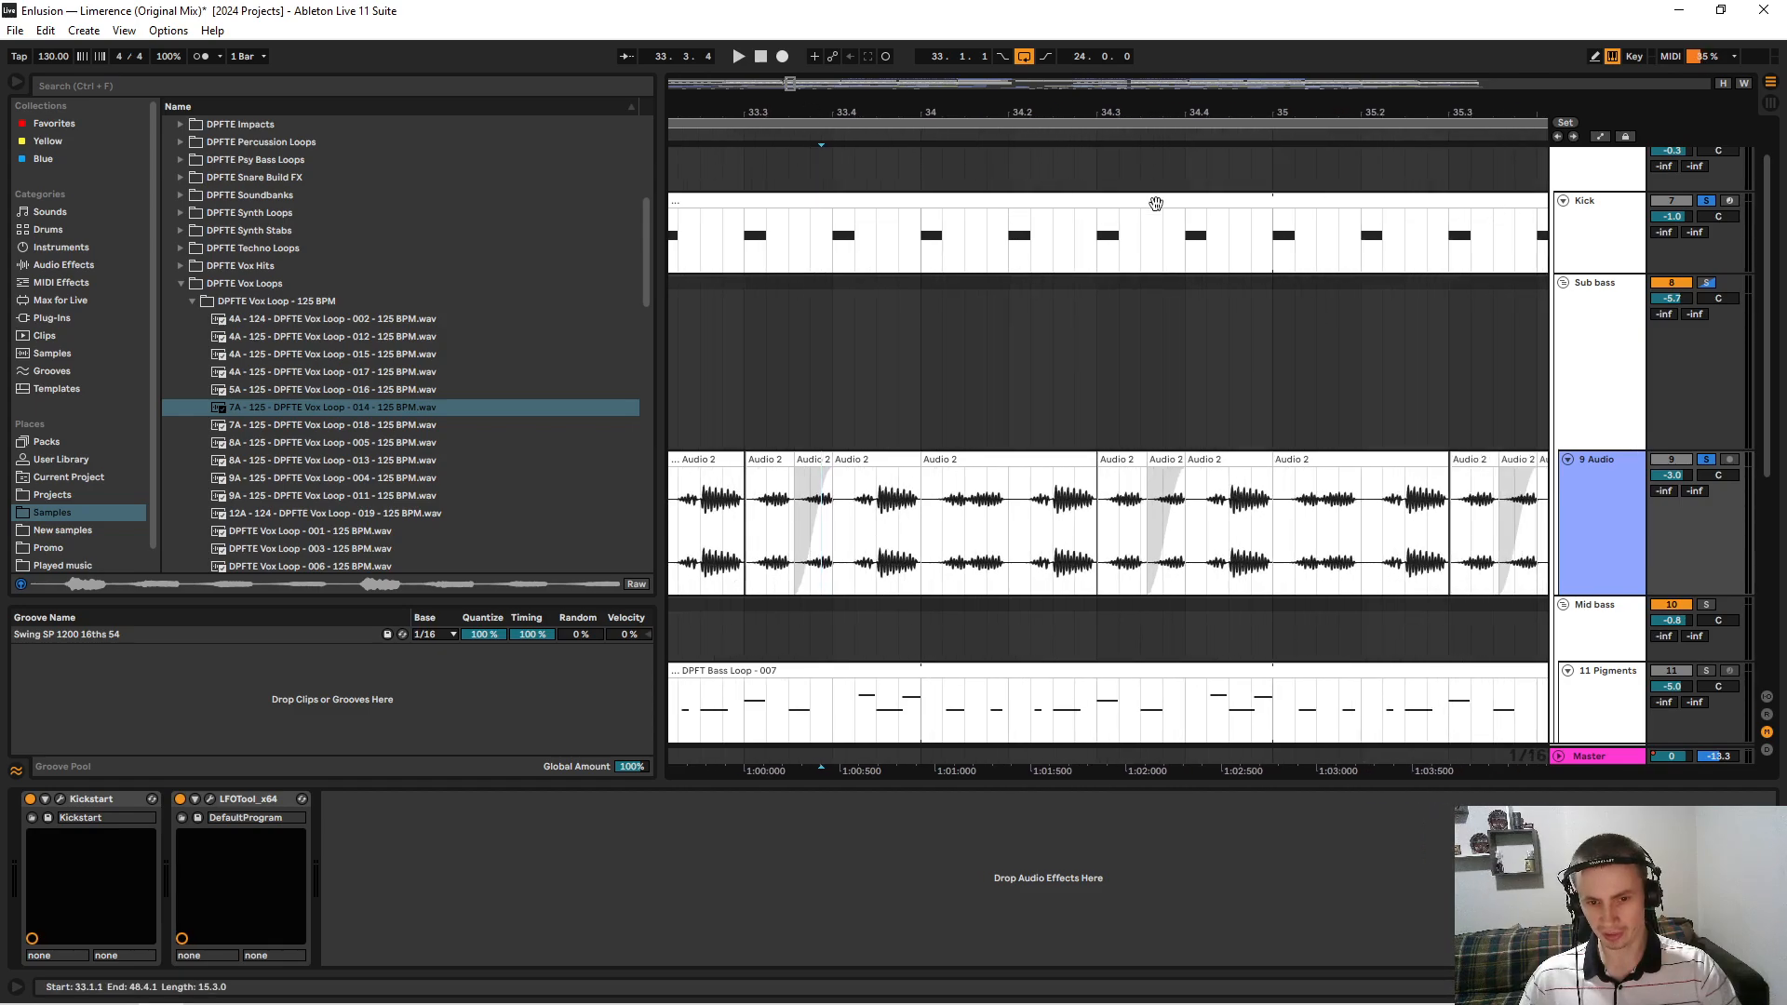
pyautogui.moveTo(1370, 113); pyautogui.dragTo(787, 7)
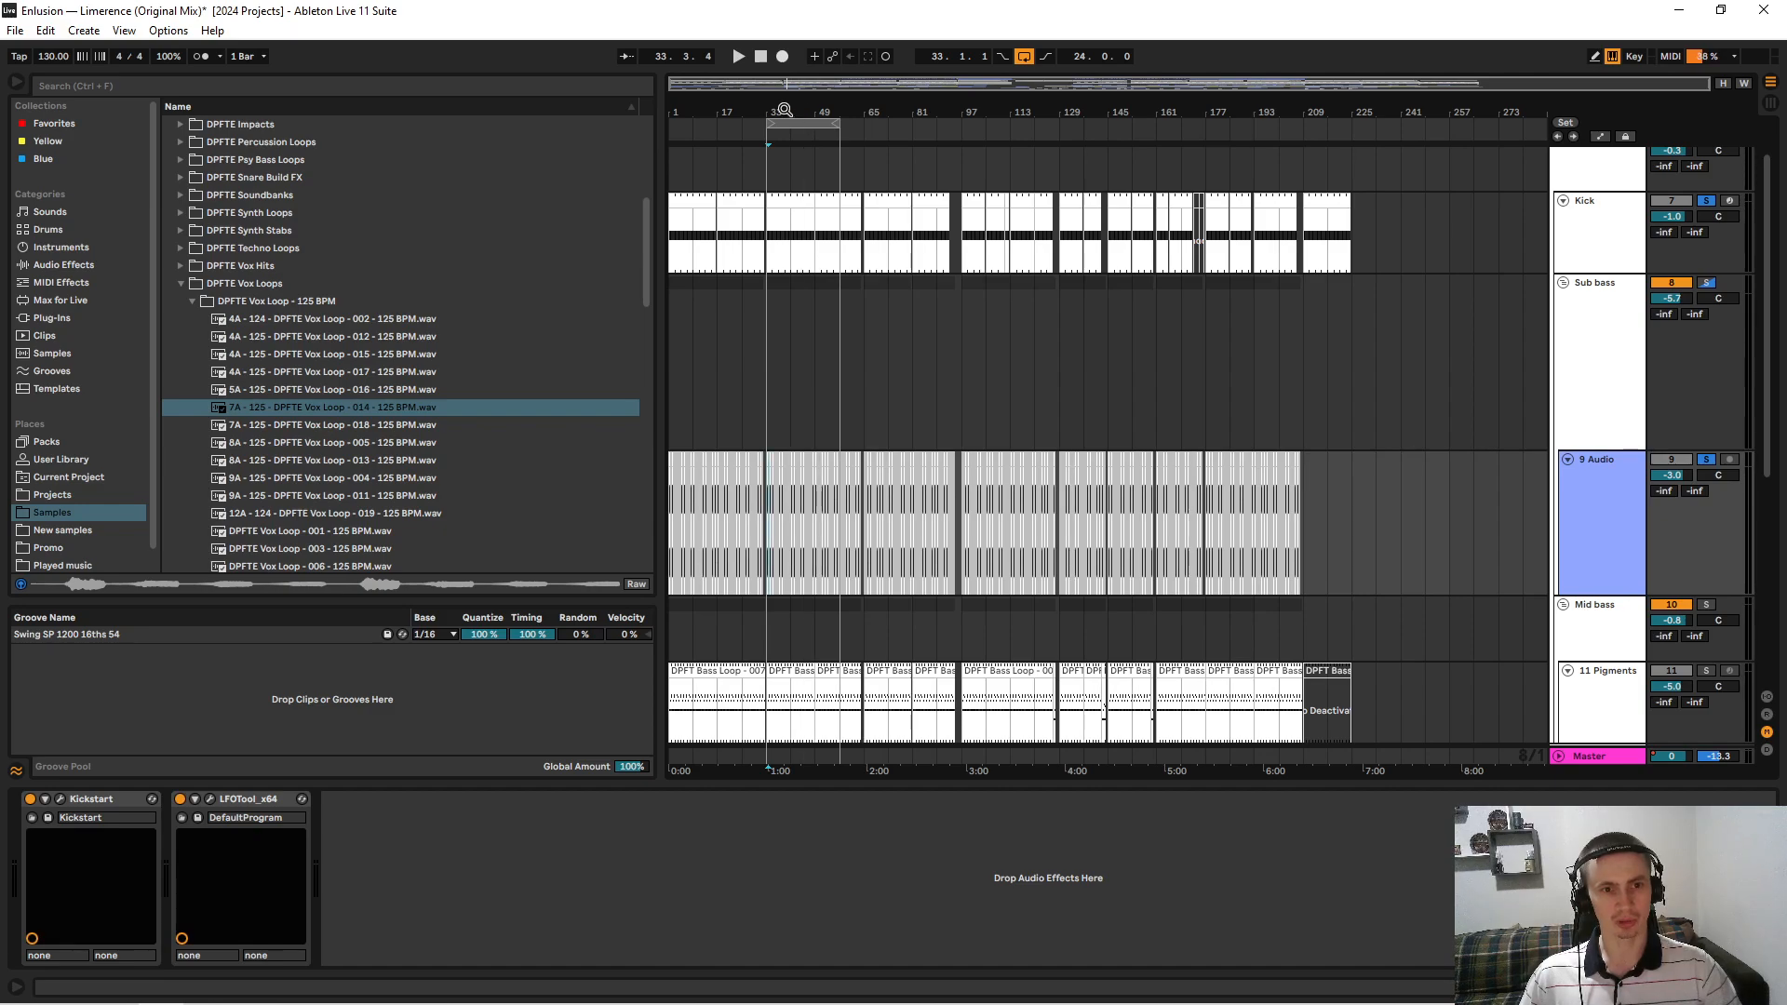
# Collapse the 9 Audio track, solo the Mid bass group and display its device chain.
pyautogui.click(1569, 461)
pyautogui.click(1706, 477)
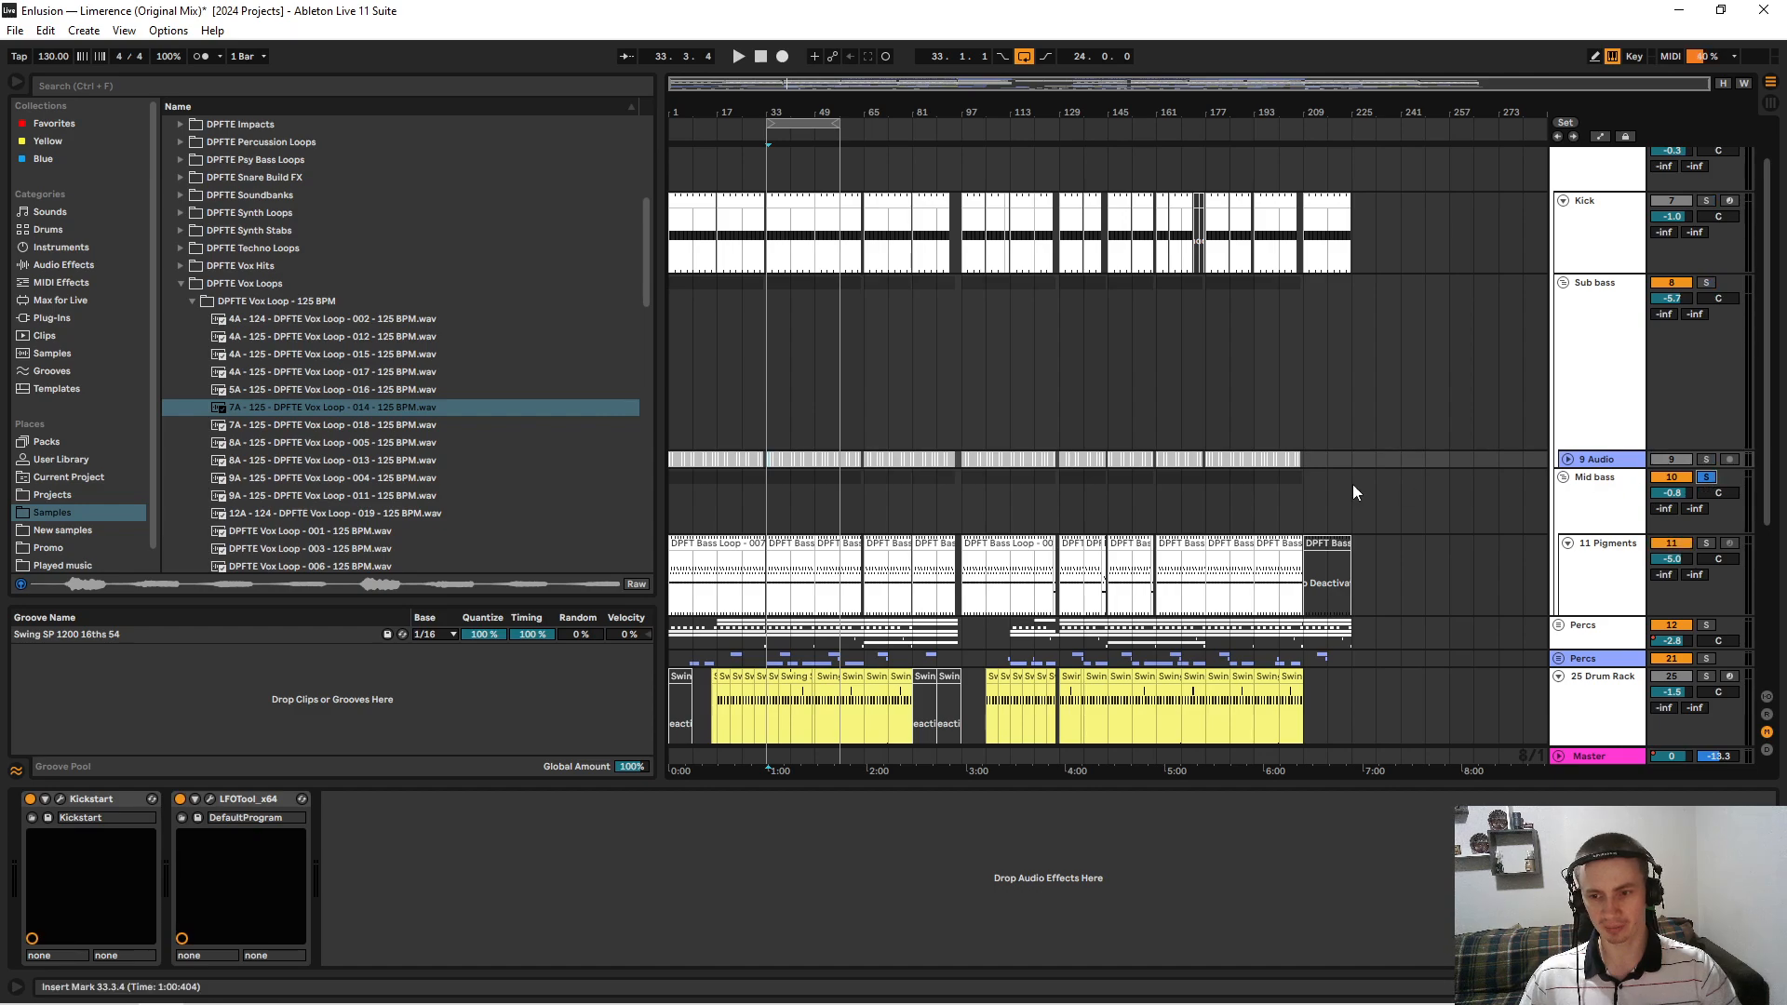
pyautogui.moveTo(789, 83); pyautogui.dragTo(801, 186)
pyautogui.scroll(-3, 1490, 419)
pyautogui.click(1606, 410)
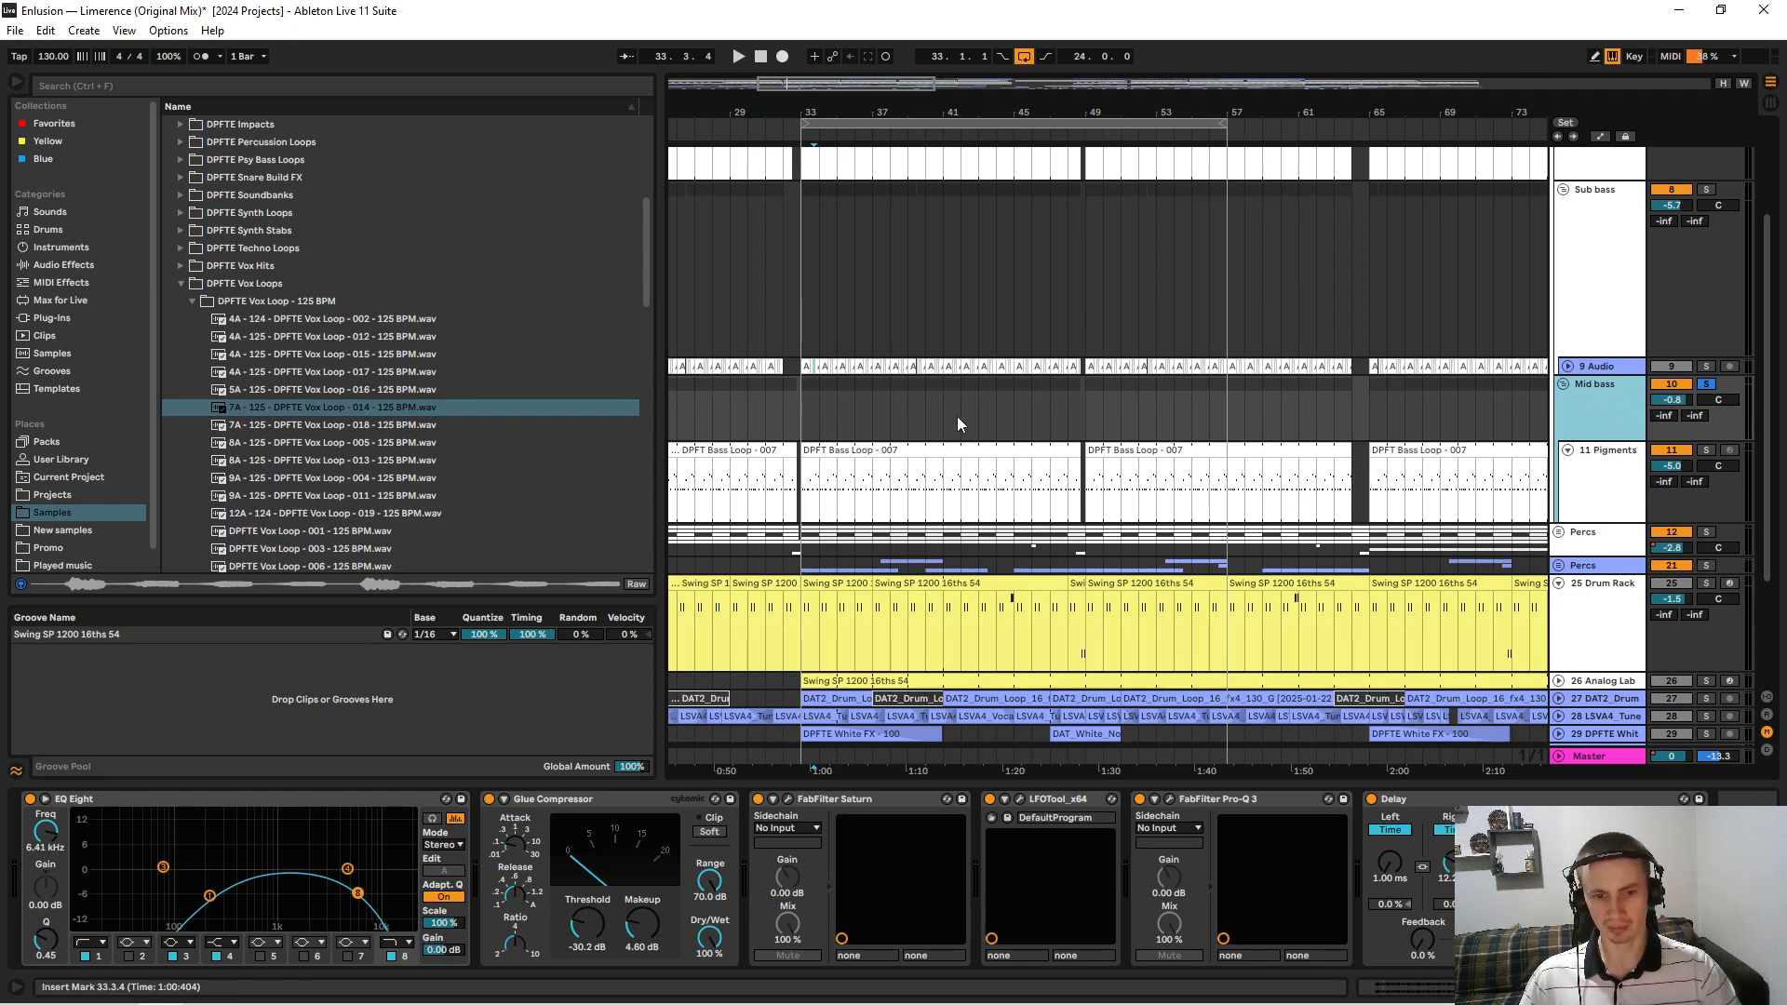
# Solo the 11 Pigments track and play it from bar 33 with the automation lanes shown.
pyautogui.click(806, 496)
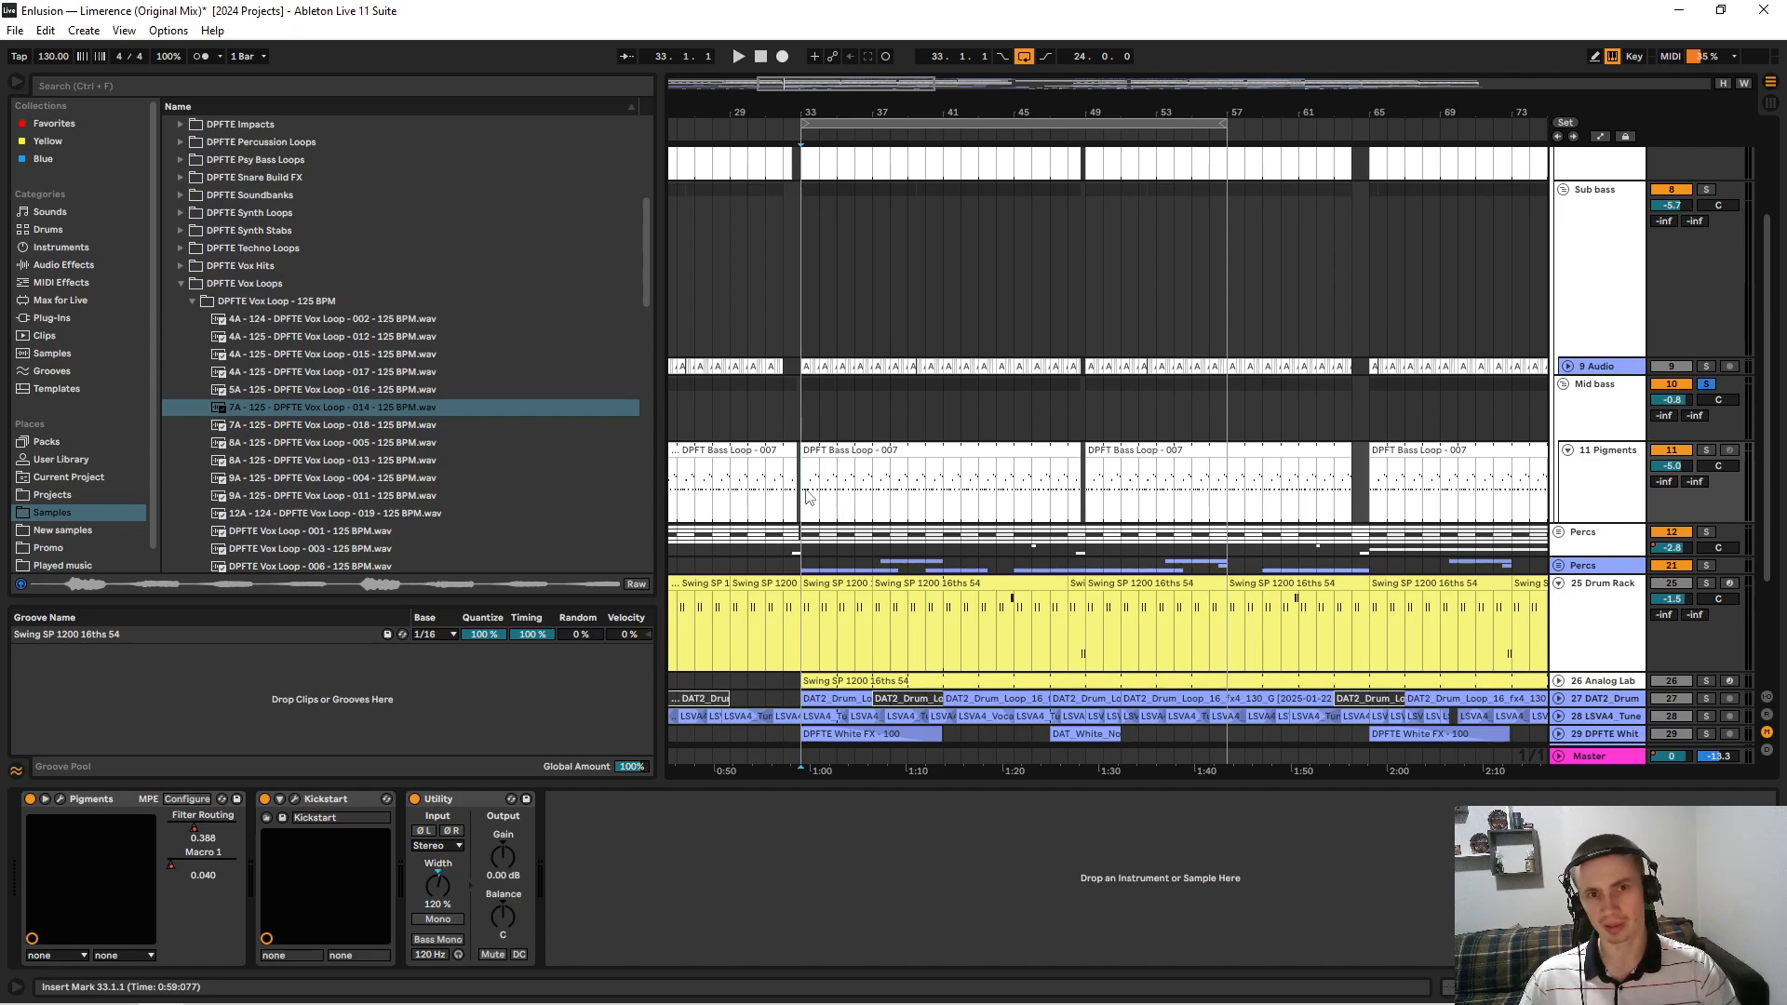
pyautogui.click(1709, 451)
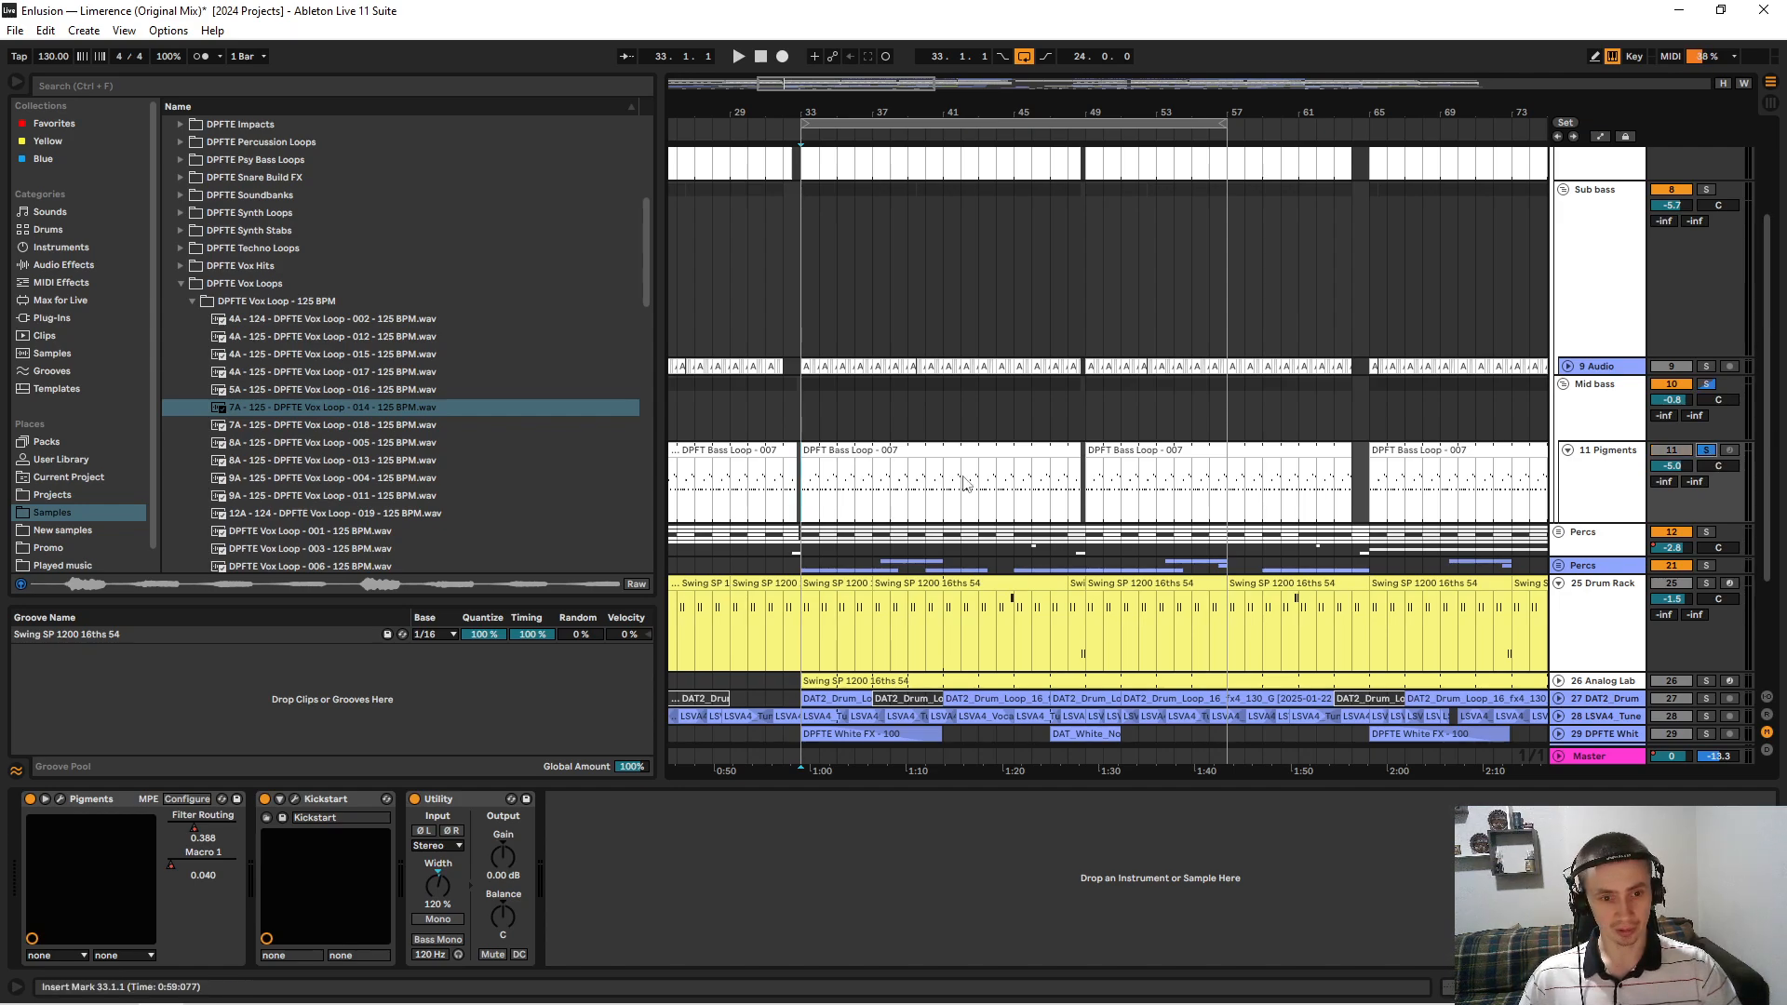
pyautogui.press('space')
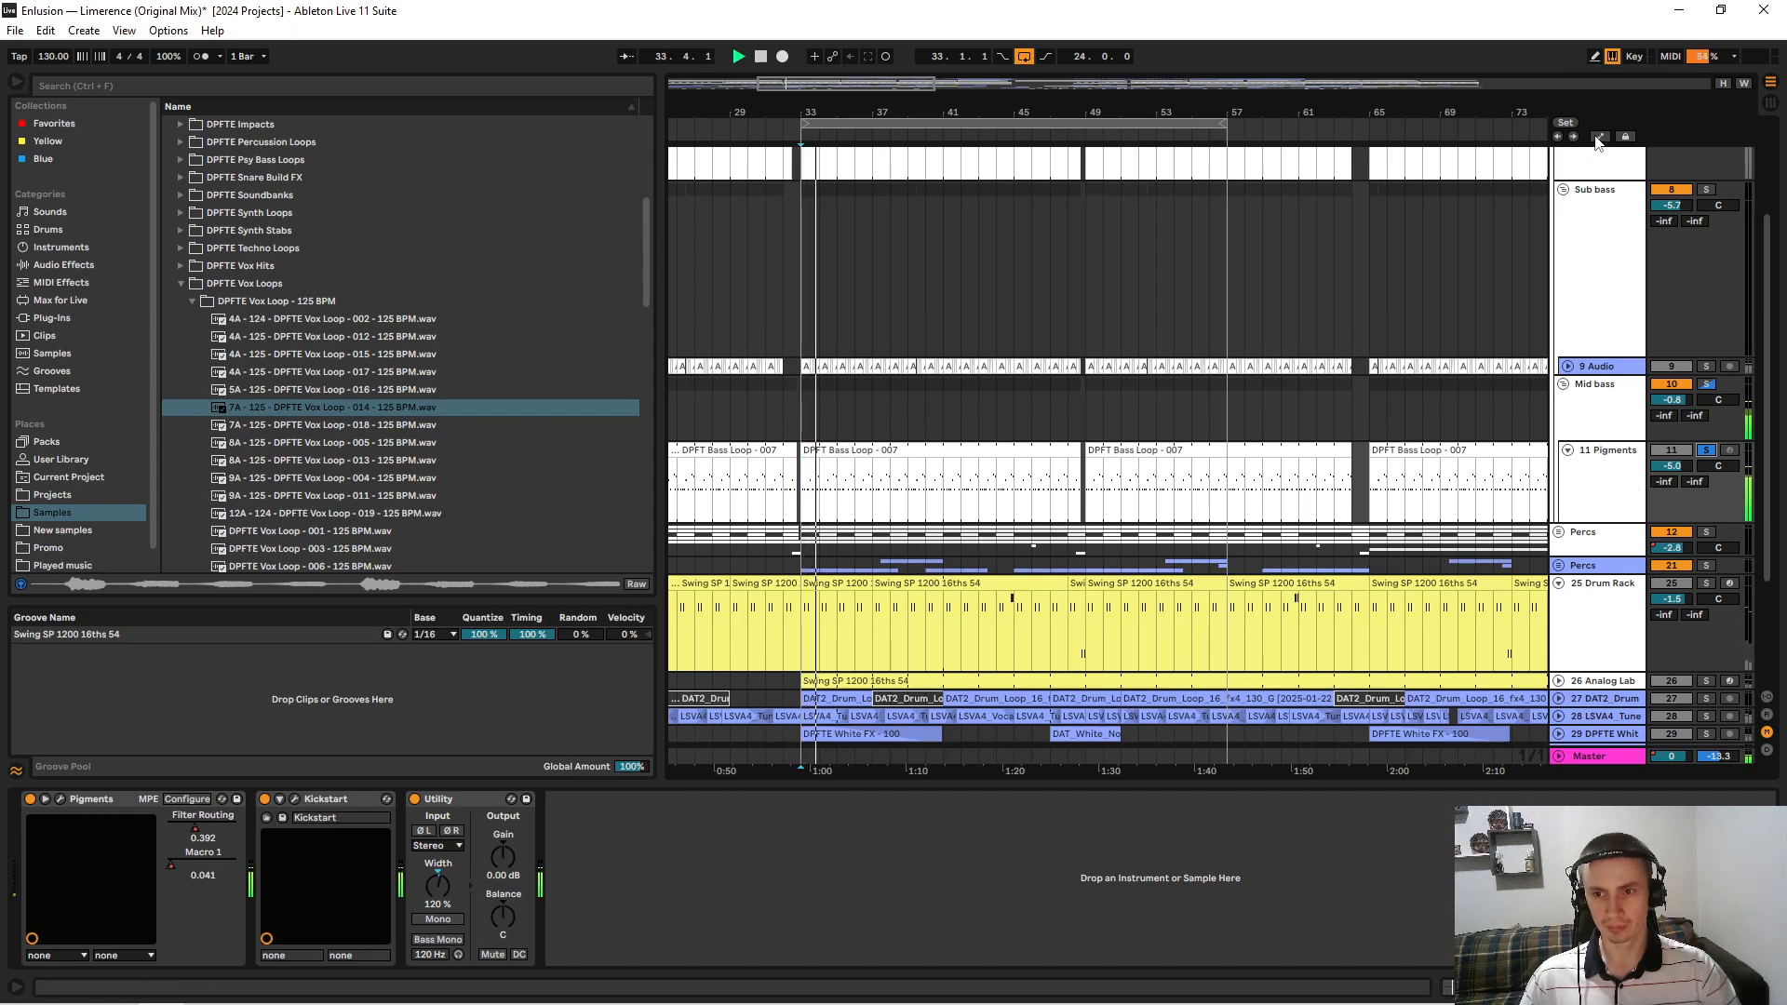
pyautogui.click(1600, 136)
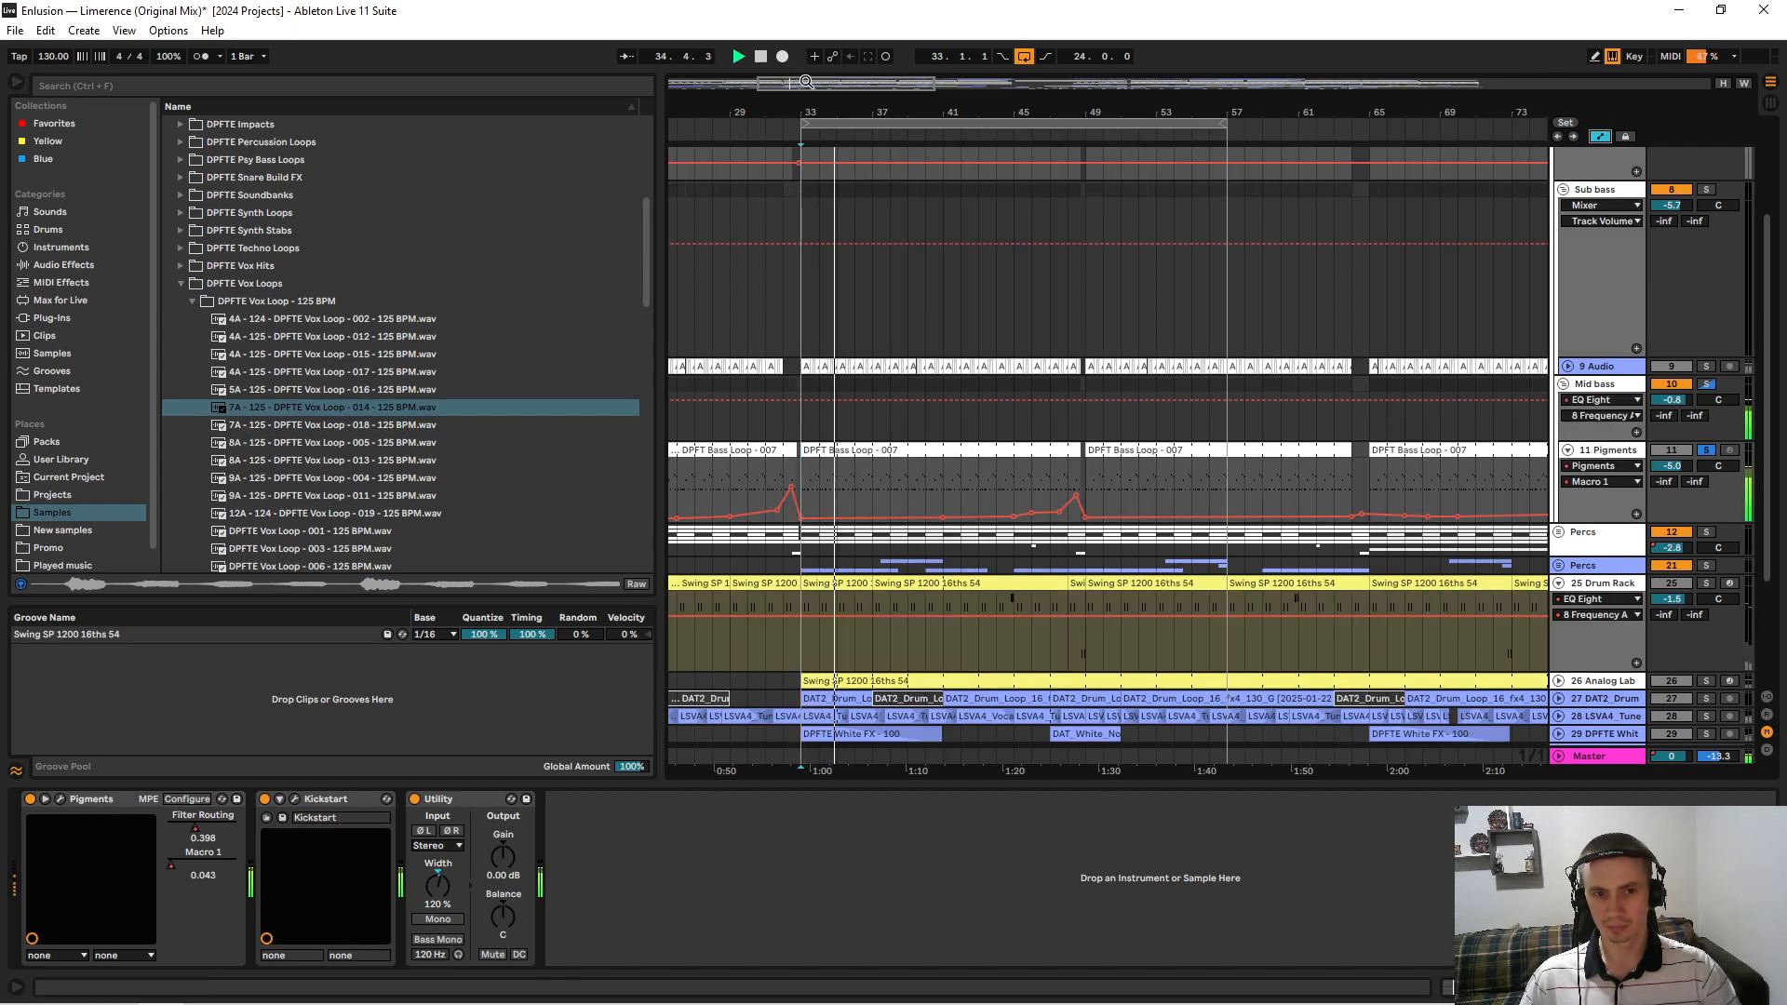
pyautogui.moveTo(810, 101); pyautogui.dragTo(824, 110)
pyautogui.moveTo(873, 518)
pyautogui.mouseDown()
pyautogui.moveTo(888, 479)
pyautogui.moveTo(889, 509)
pyautogui.mouseUp()
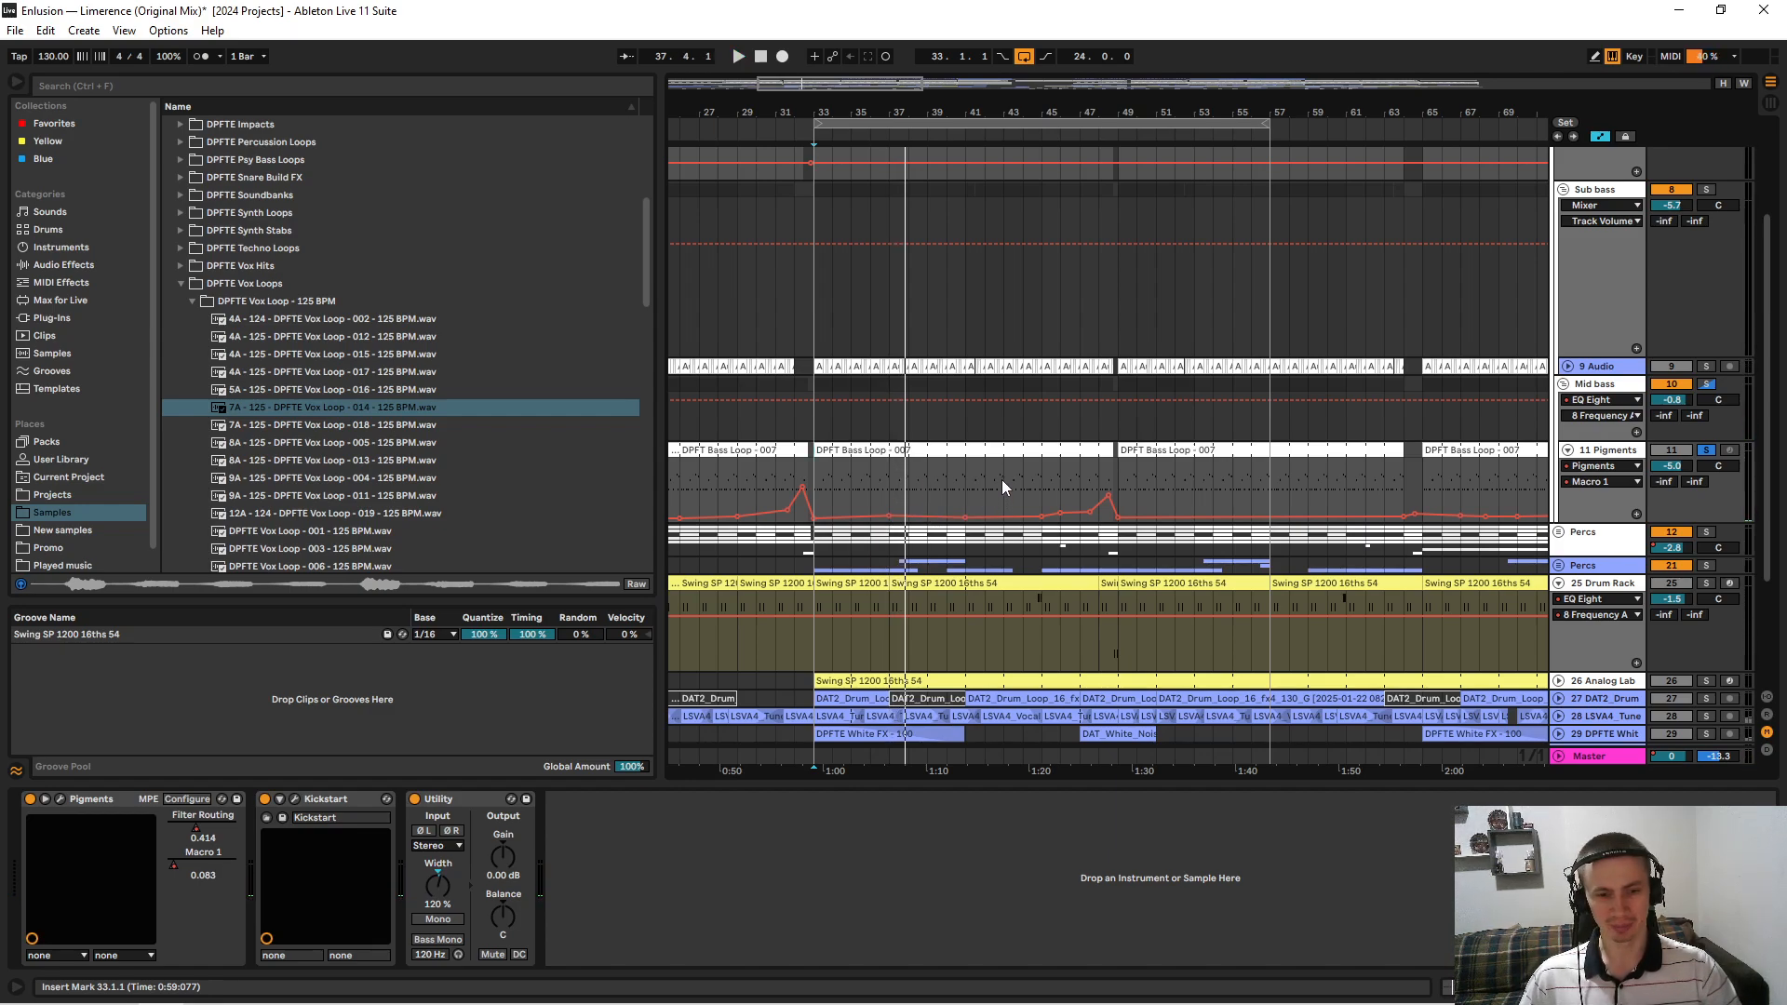
# Play the soloed Pigments track from bar 48 through the Macro 1 automation peak before bar 49, and stop playback.
pyautogui.press('space')
pyautogui.click(1098, 486)
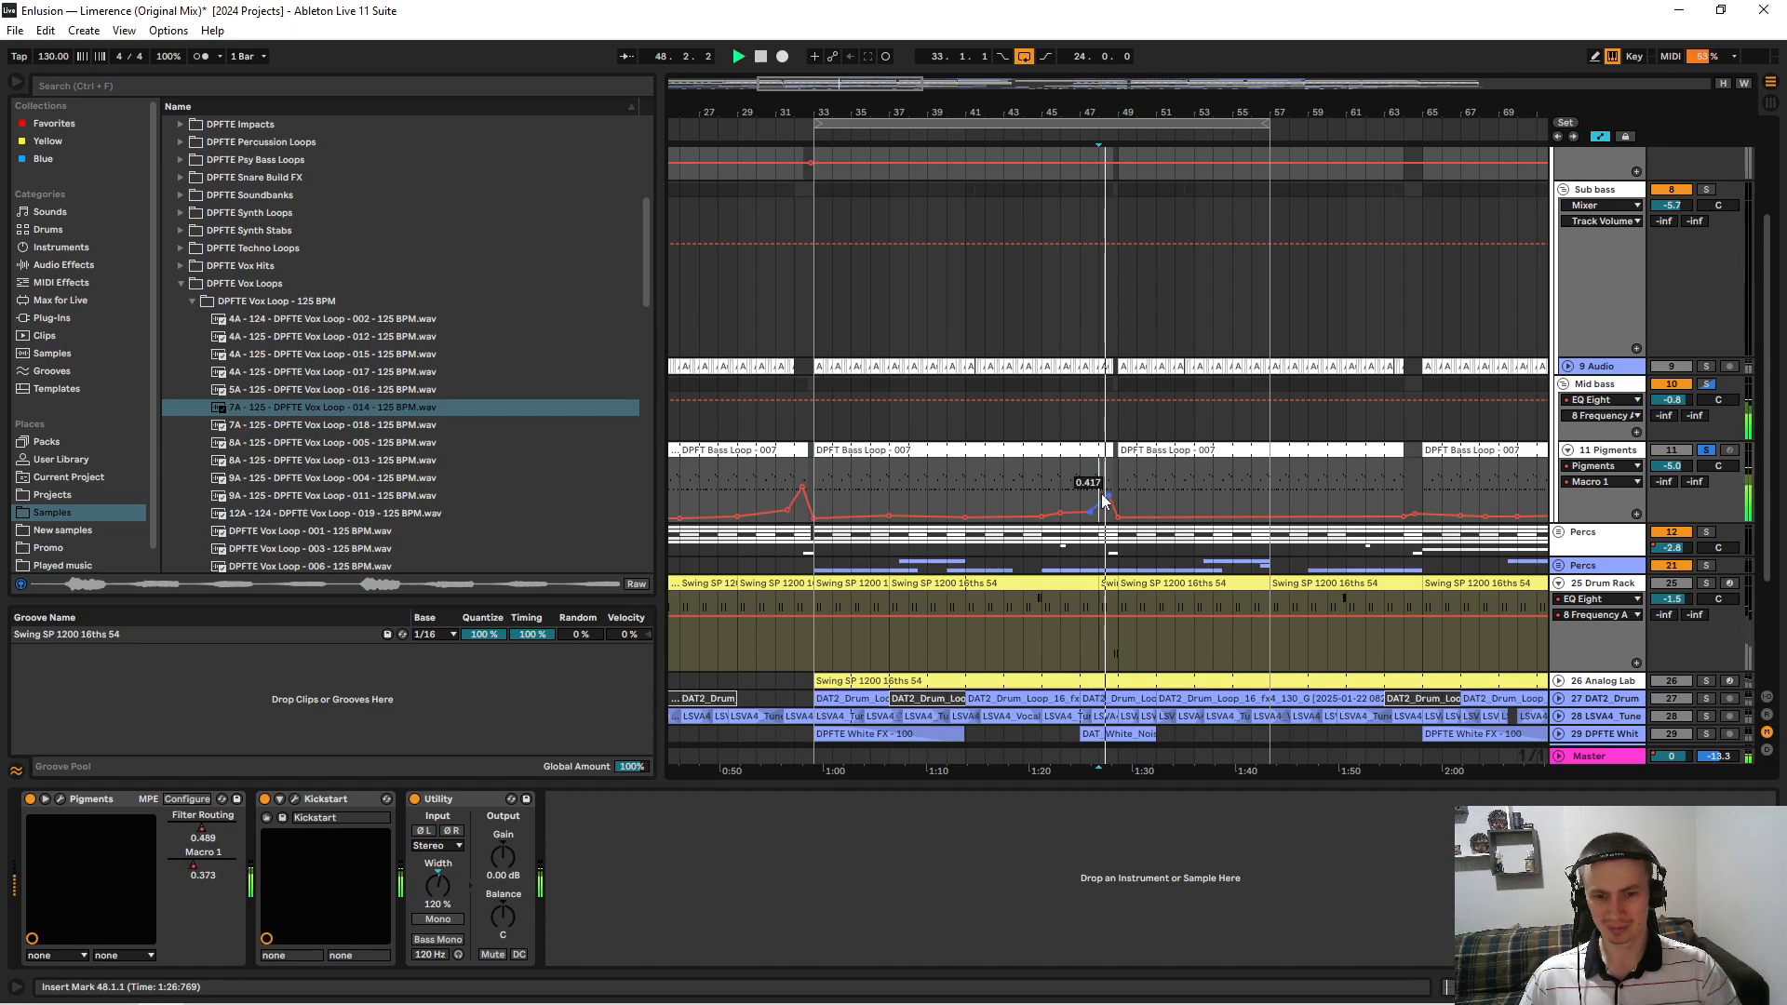
pyautogui.moveTo(1107, 494); pyautogui.dragTo(1175, 516)
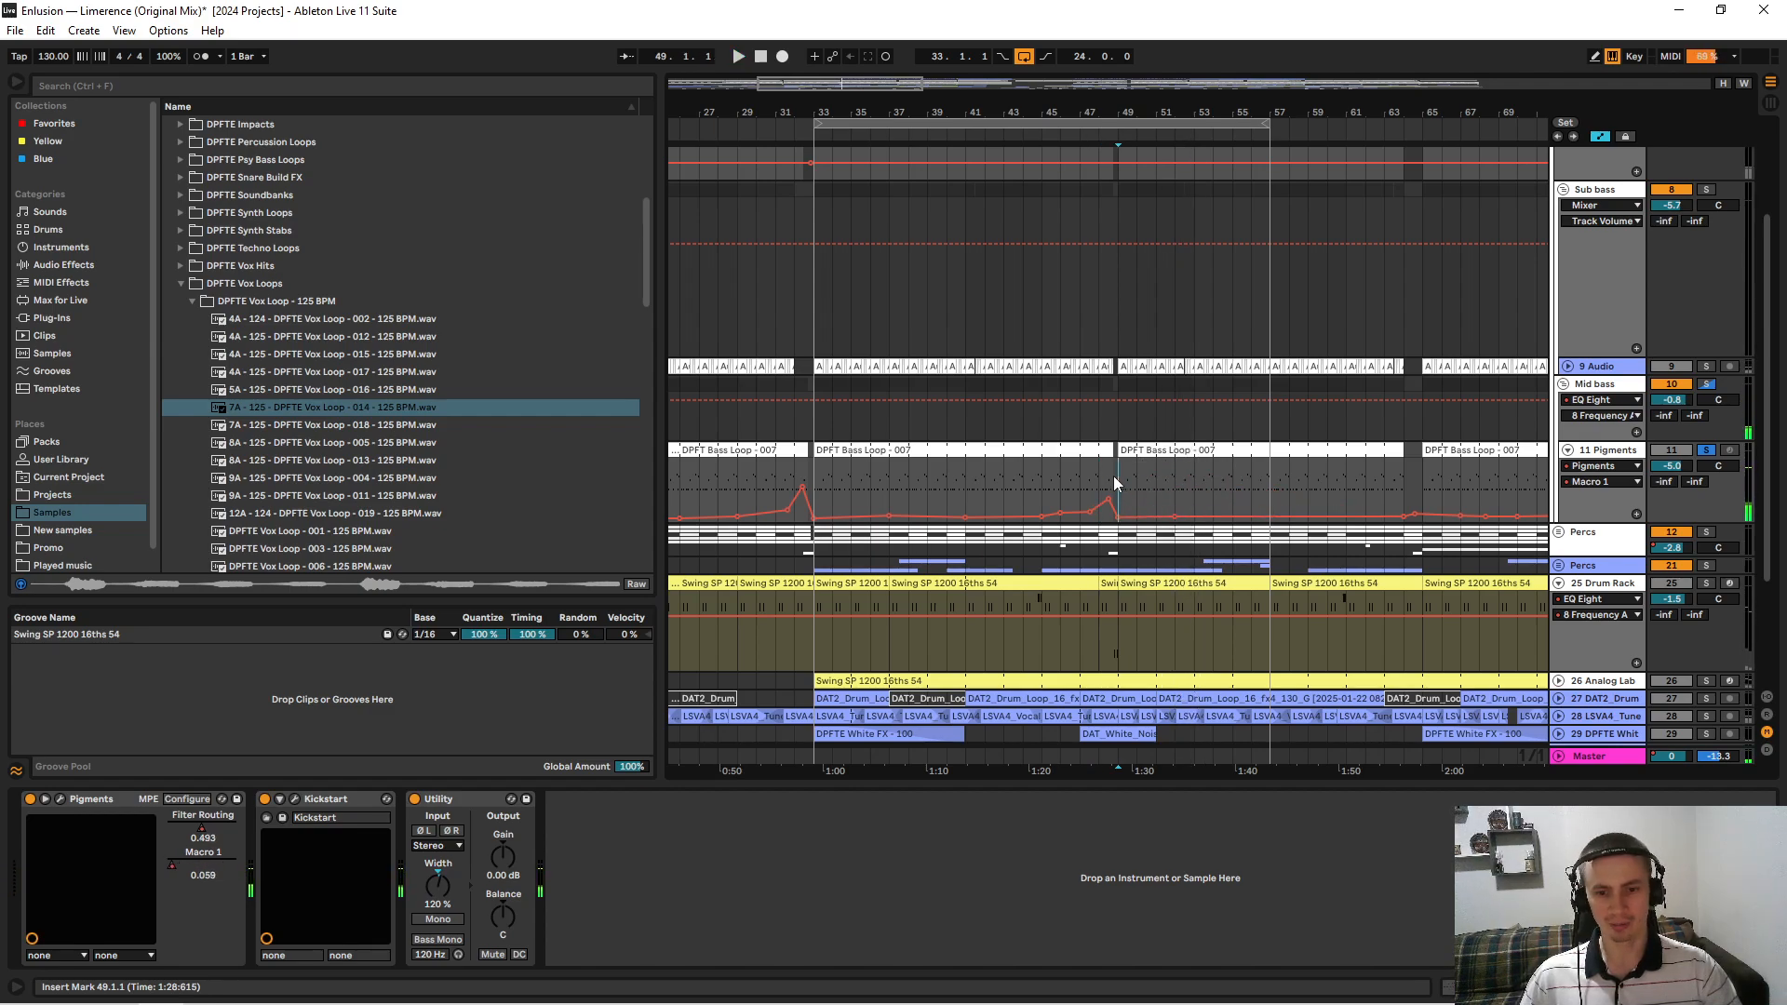
# Hide the browser and widen the arrangement view to show the track from bar 1 onwards.
pyautogui.moveTo(1126, 113); pyautogui.dragTo(1091, 111)
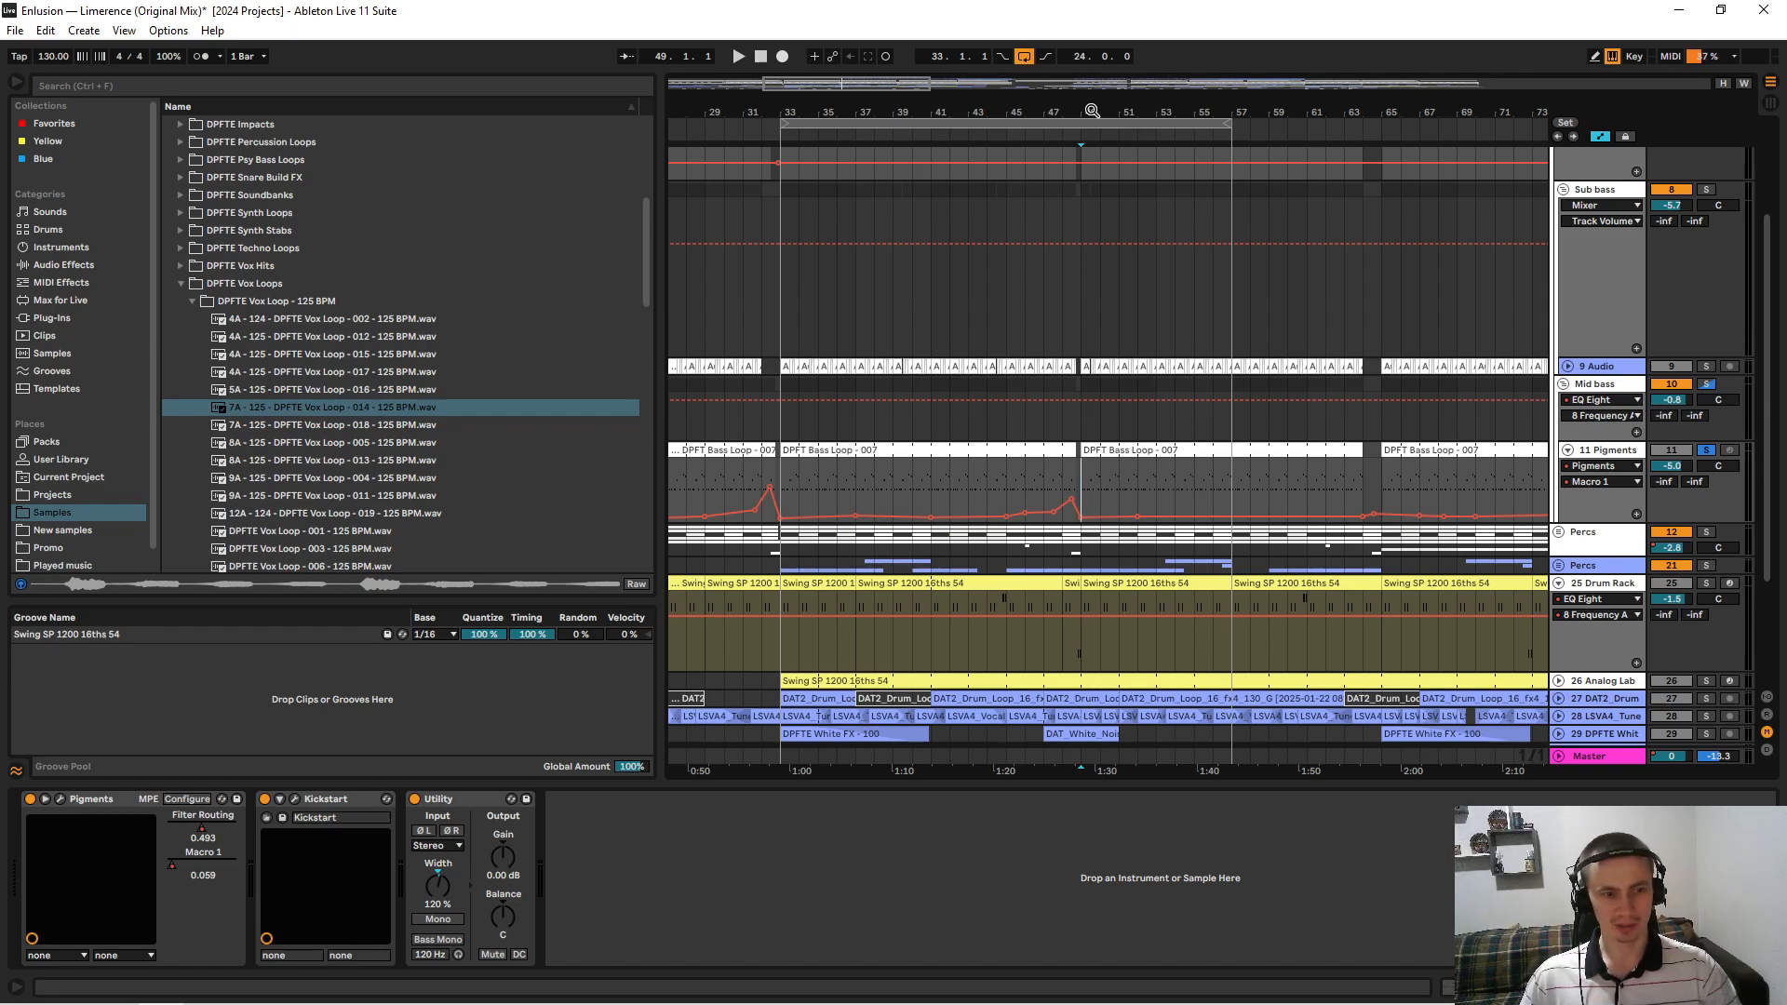
pyautogui.click(17, 83)
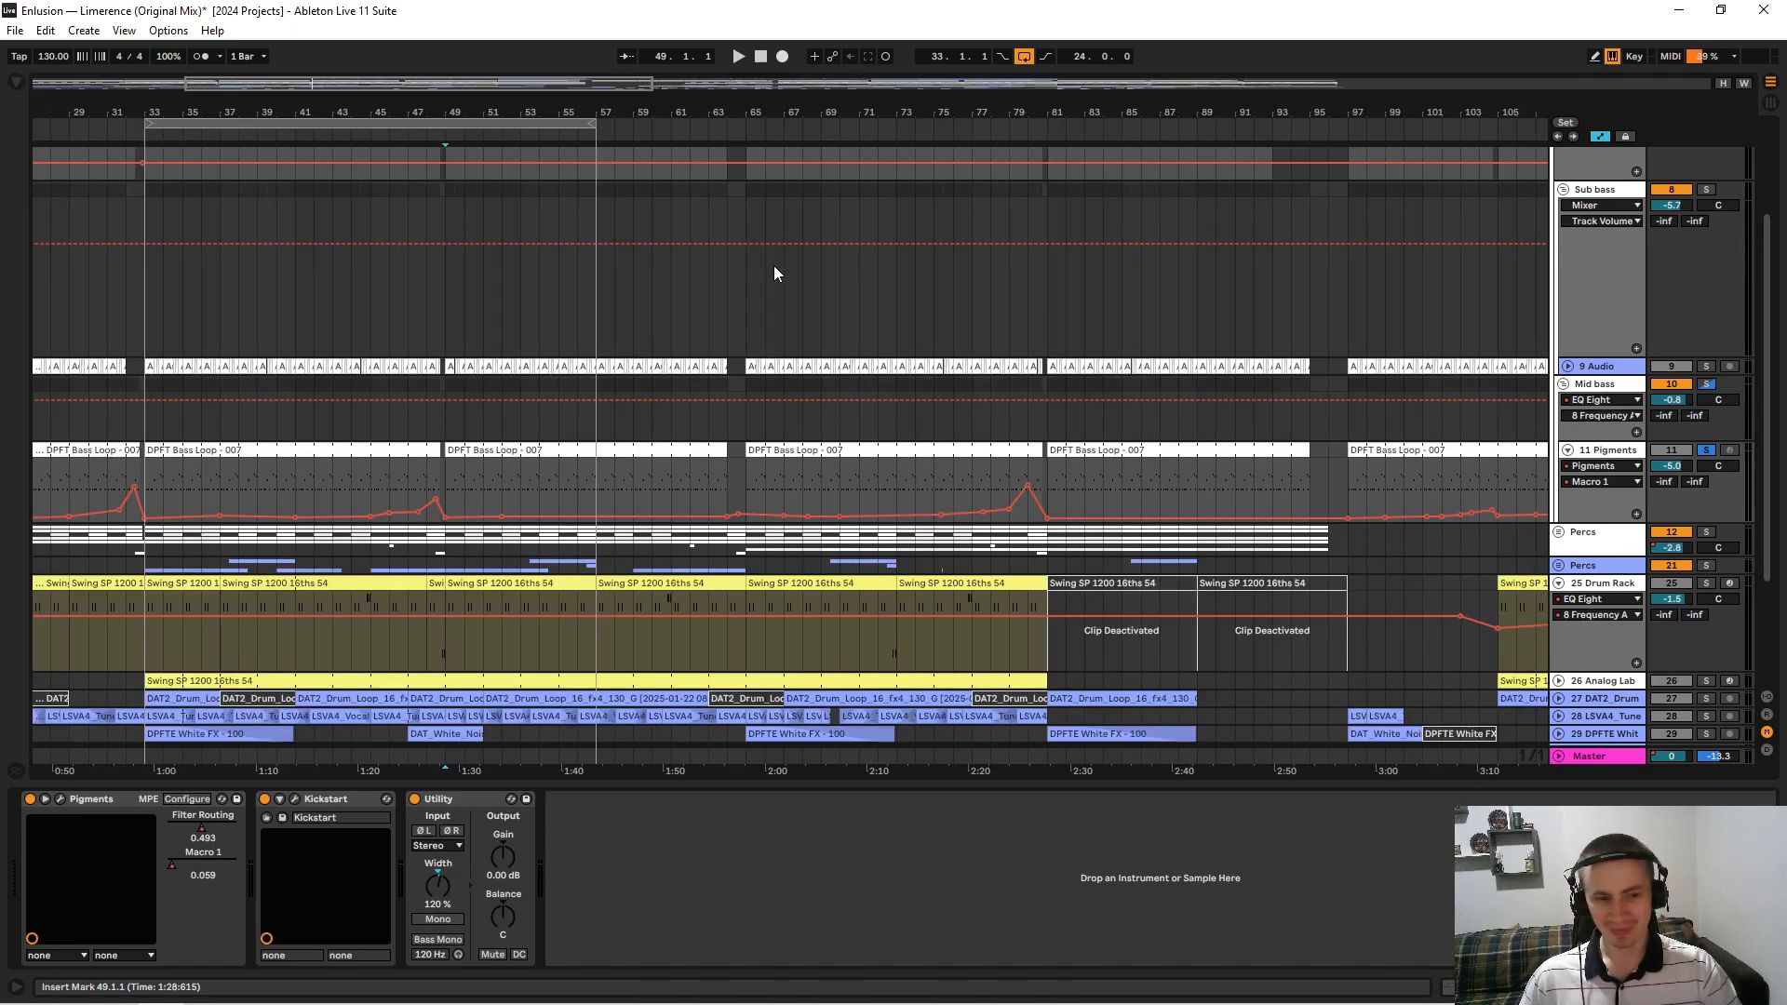
pyautogui.scroll(-1, 773, 265)
pyautogui.moveTo(592, 116); pyautogui.dragTo(690, 114)
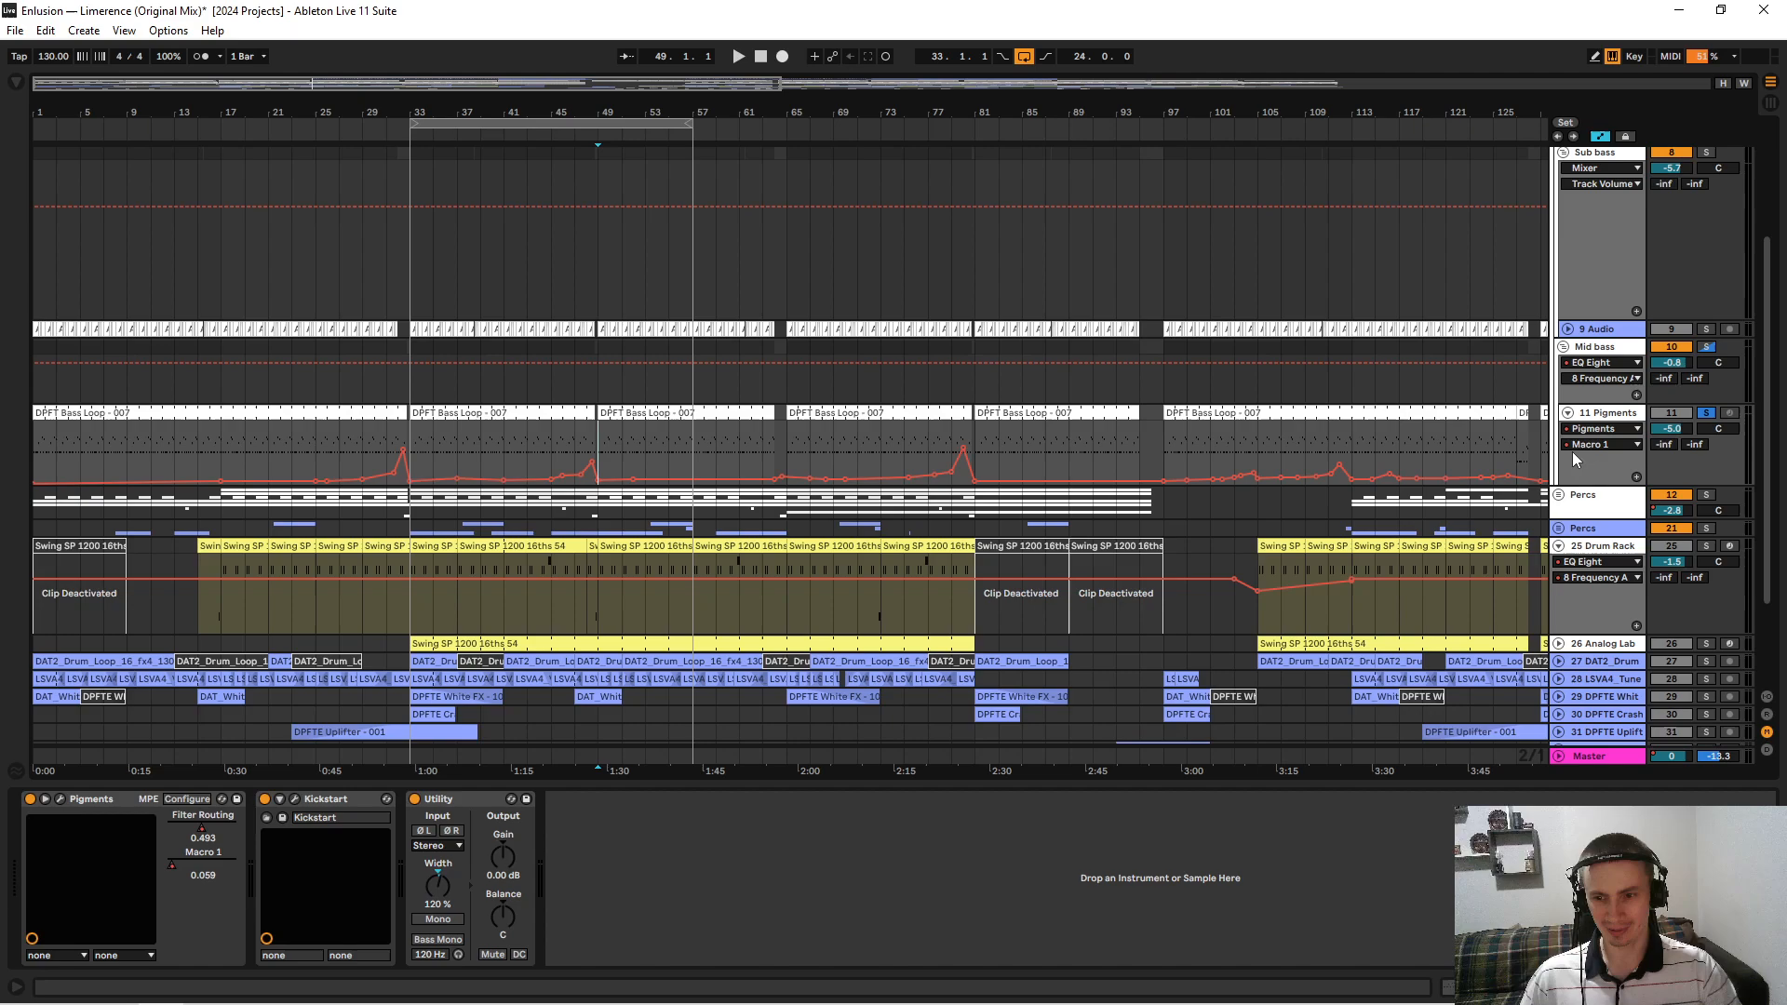
# Display the Filter Routing automation of the 11 Pigments track, and return its lane to Macro 1.
pyautogui.click(1582, 444)
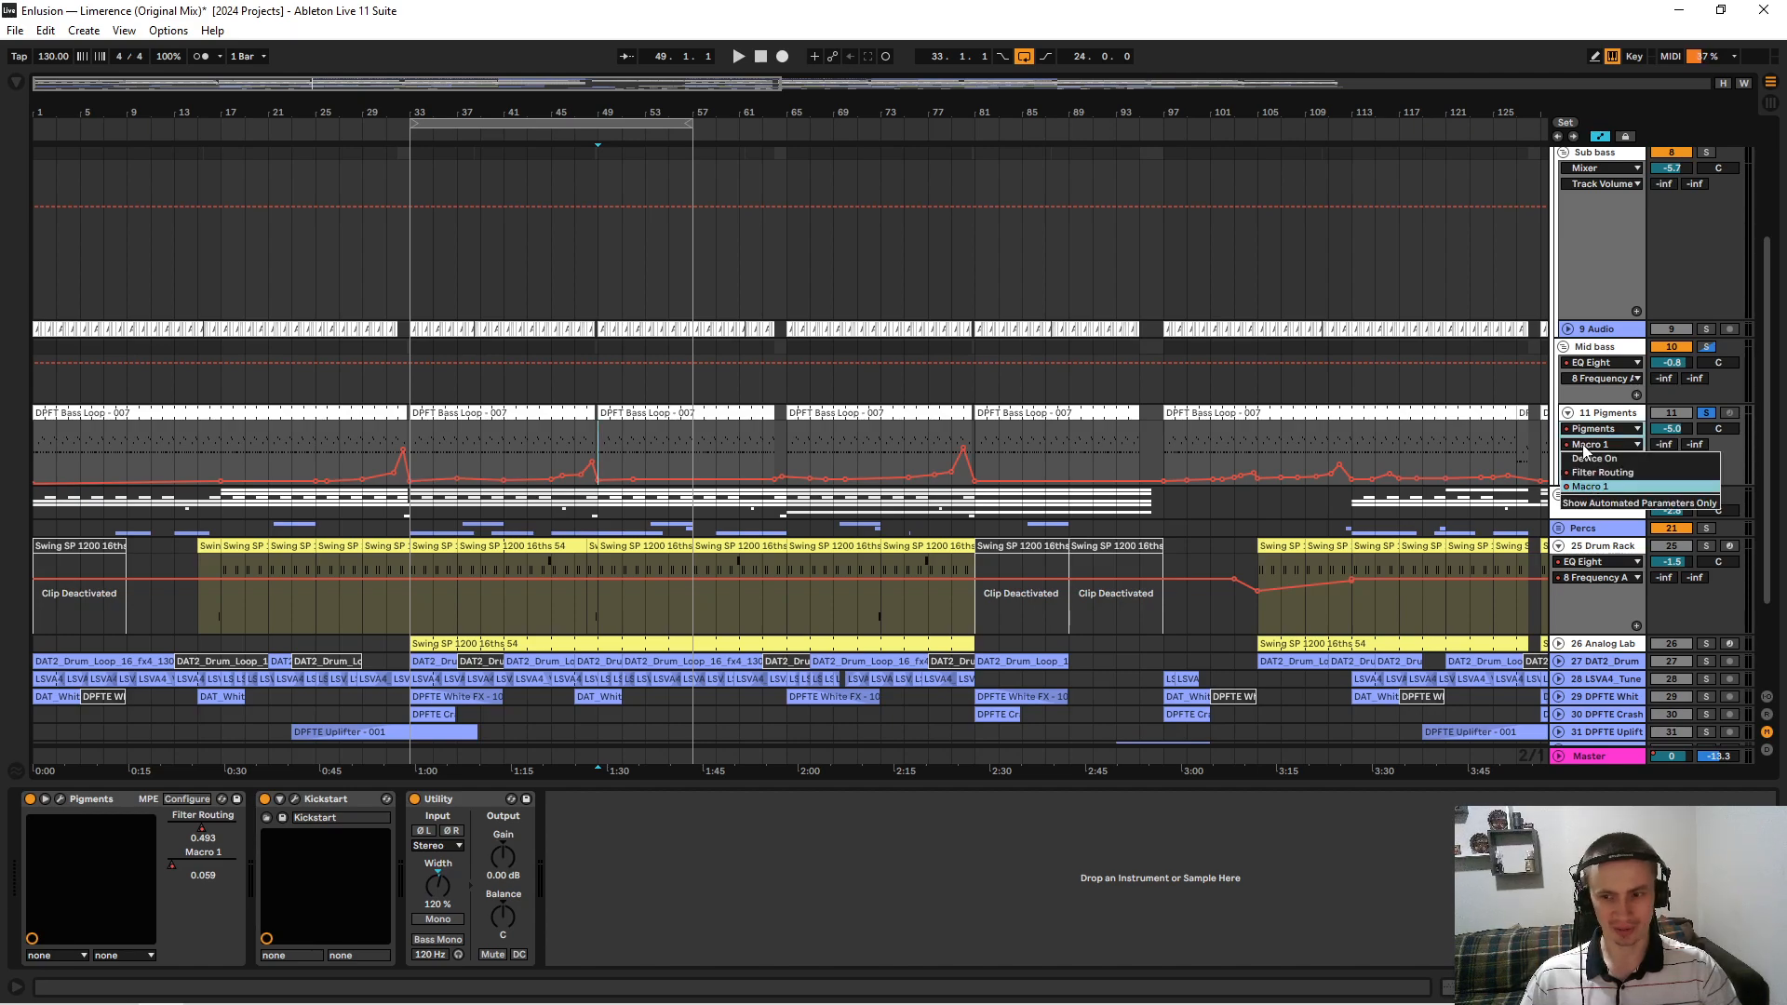
pyautogui.click(1588, 475)
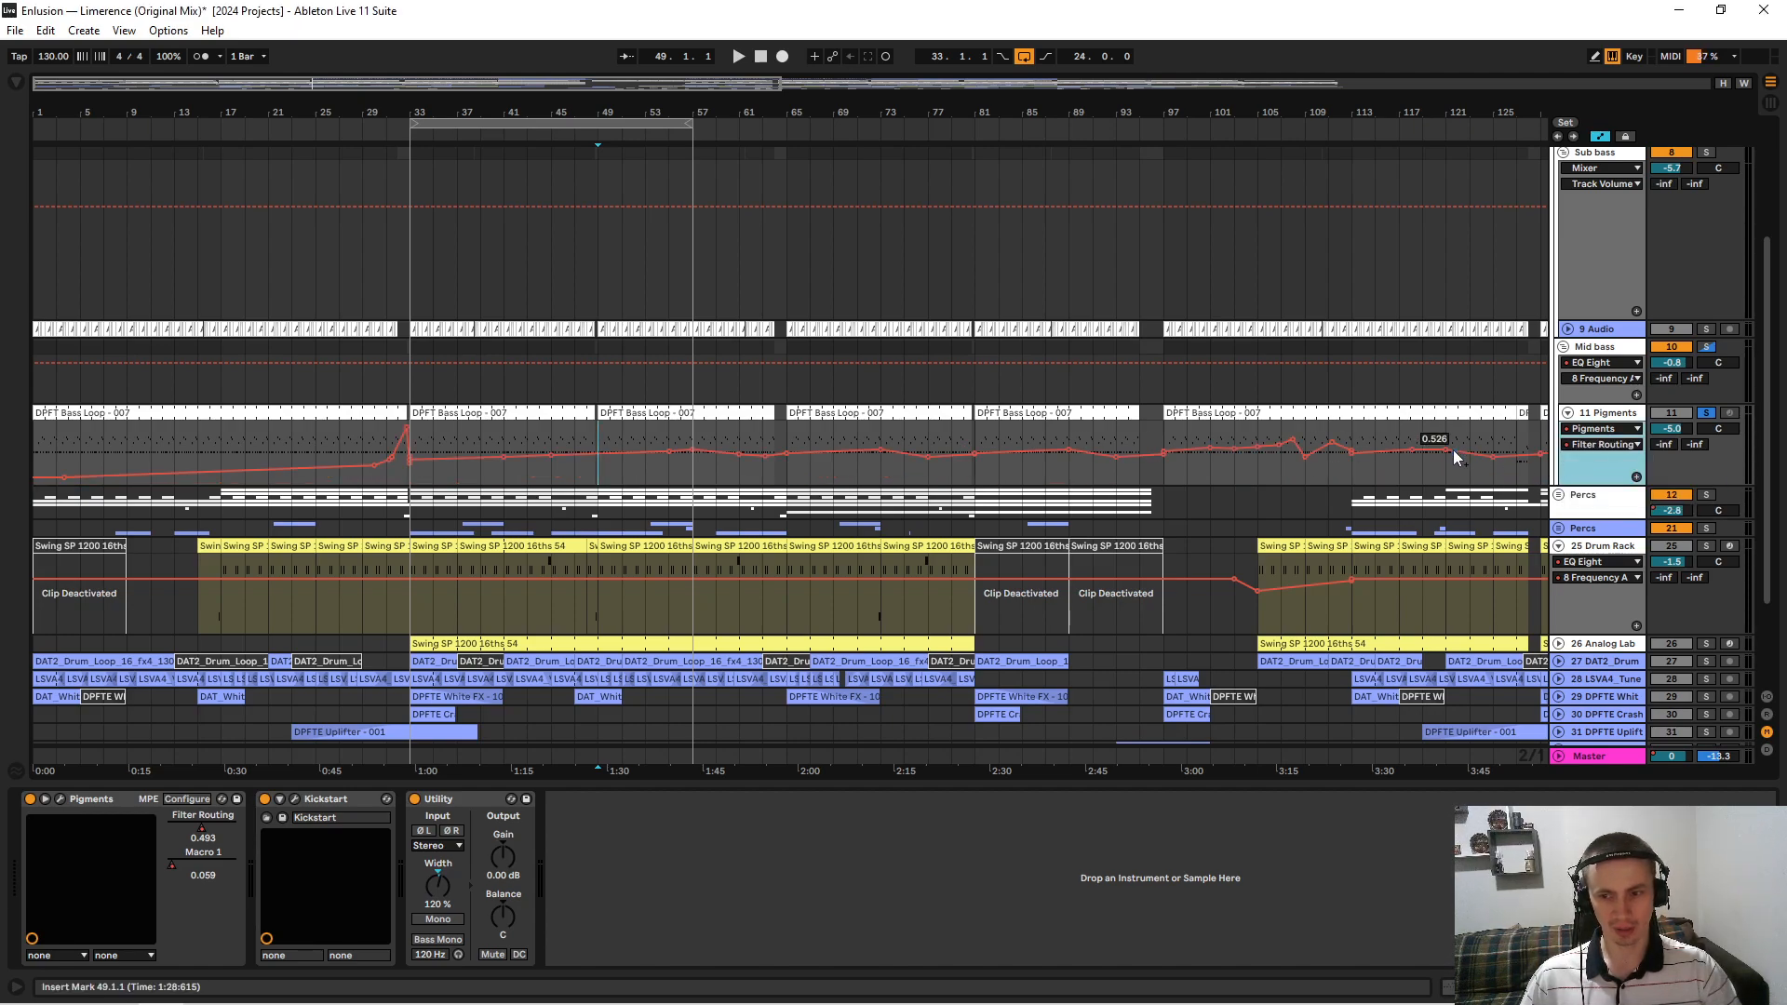
pyautogui.click(1599, 444)
pyautogui.click(1593, 482)
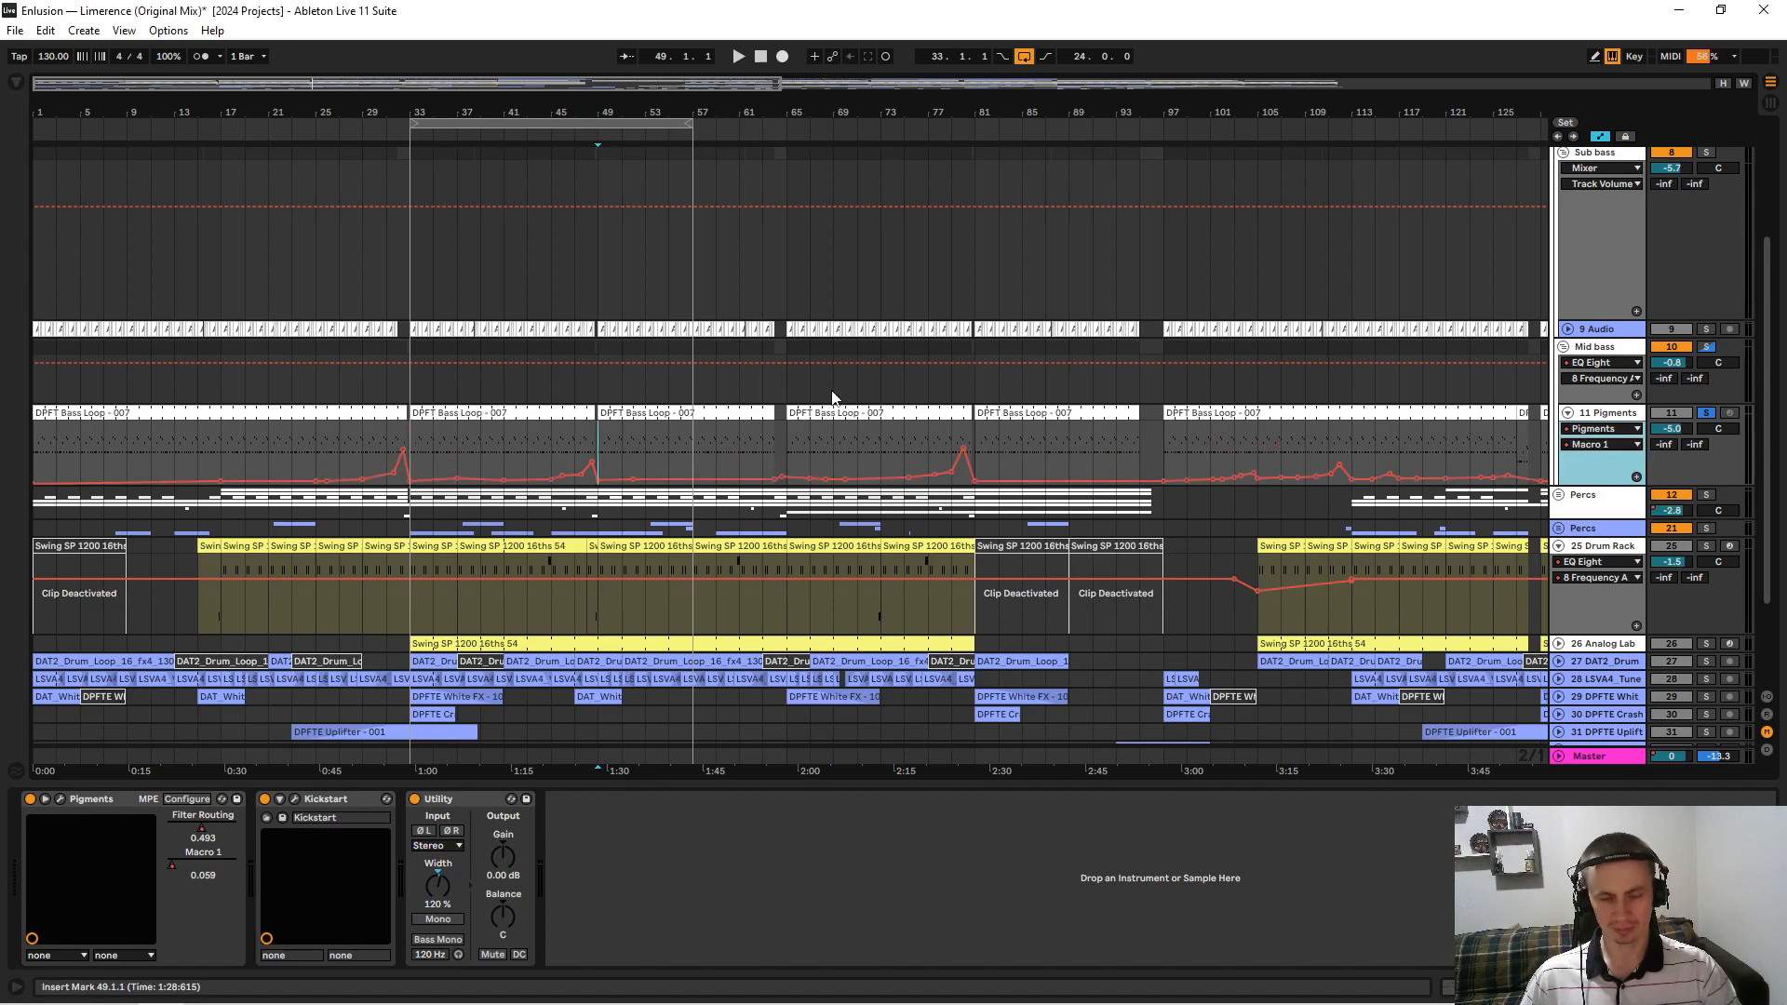
# Examine the Pigments Macro 1 automation between bars 65 and 81, and compare it across the whole arrangement.
pyautogui.click(791, 454)
pyautogui.moveTo(949, 117); pyautogui.dragTo(949, 186)
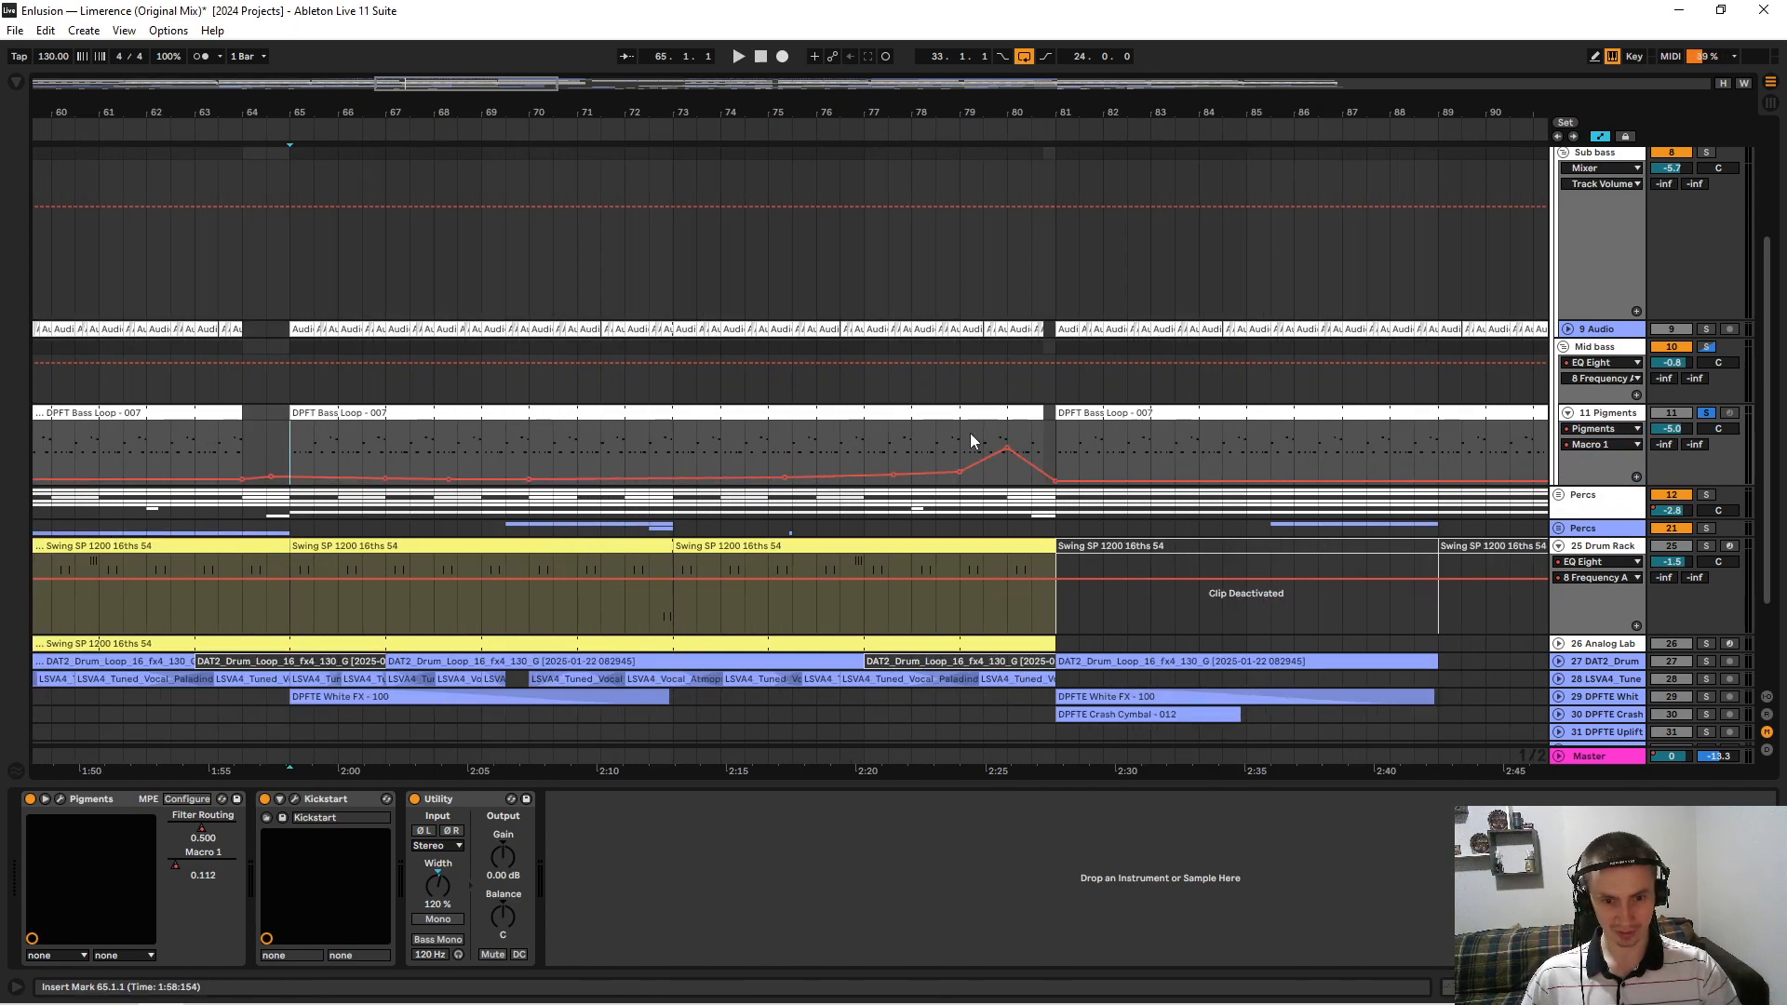
pyautogui.click(970, 438)
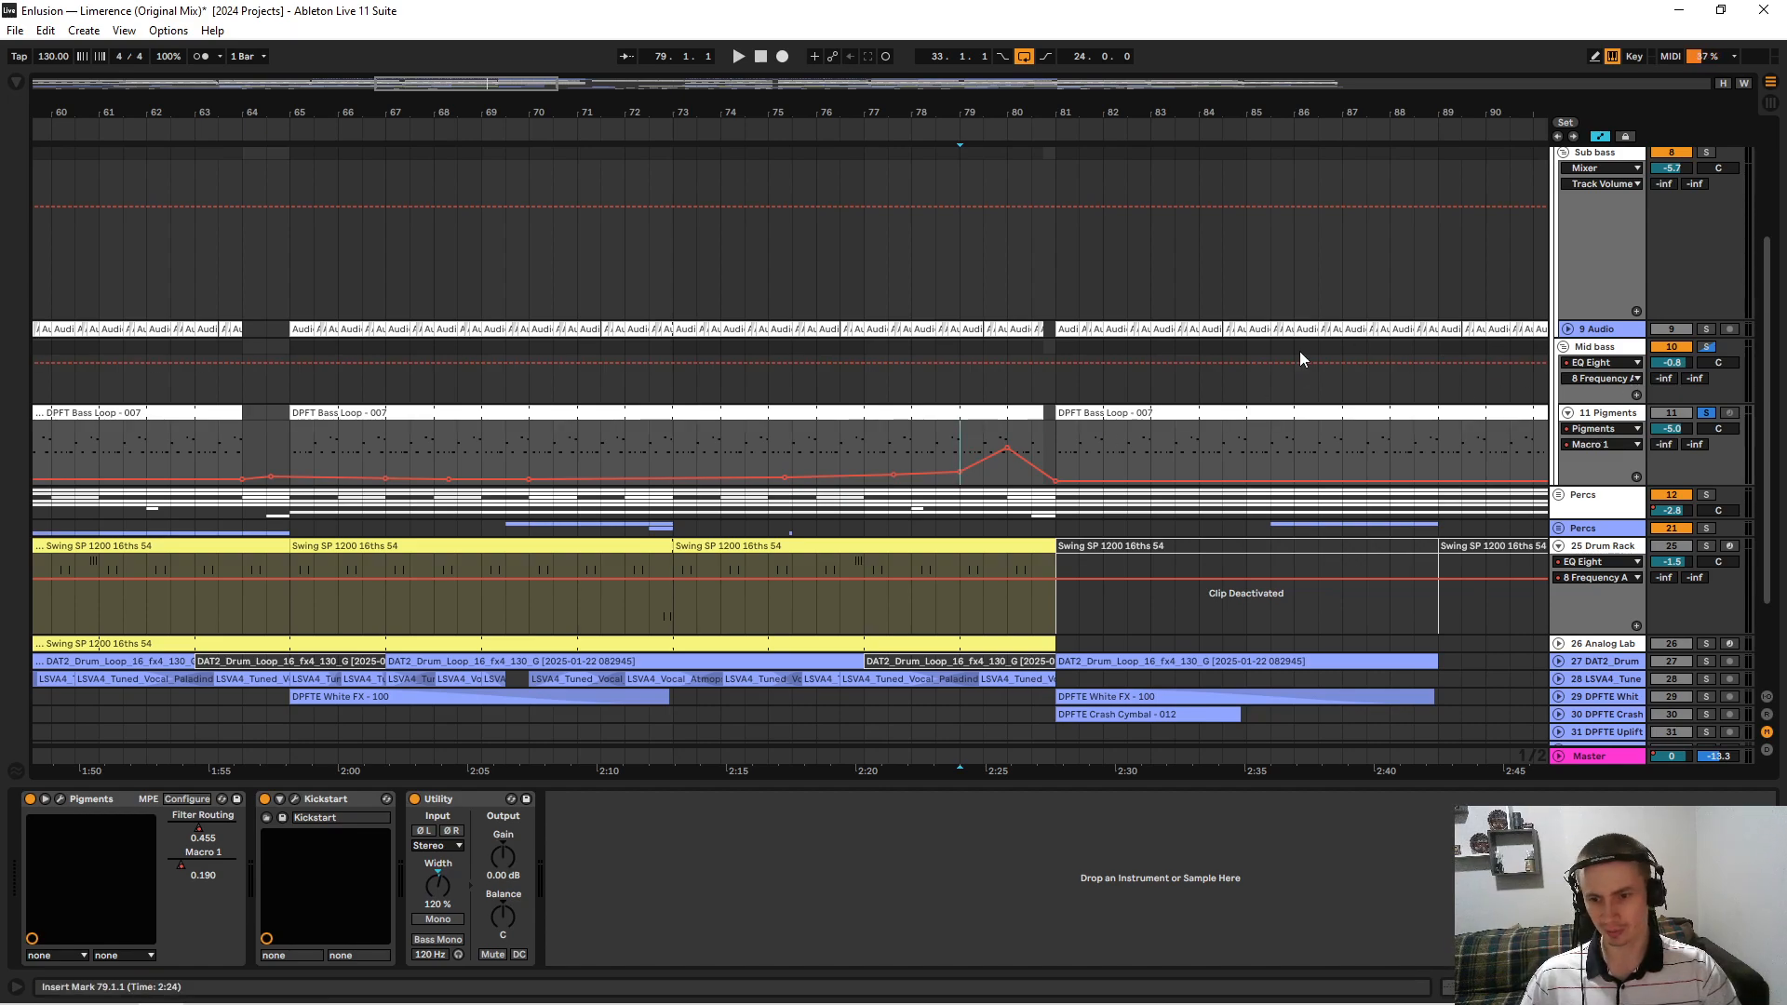
pyautogui.moveTo(1041, 111); pyautogui.dragTo(1042, 19)
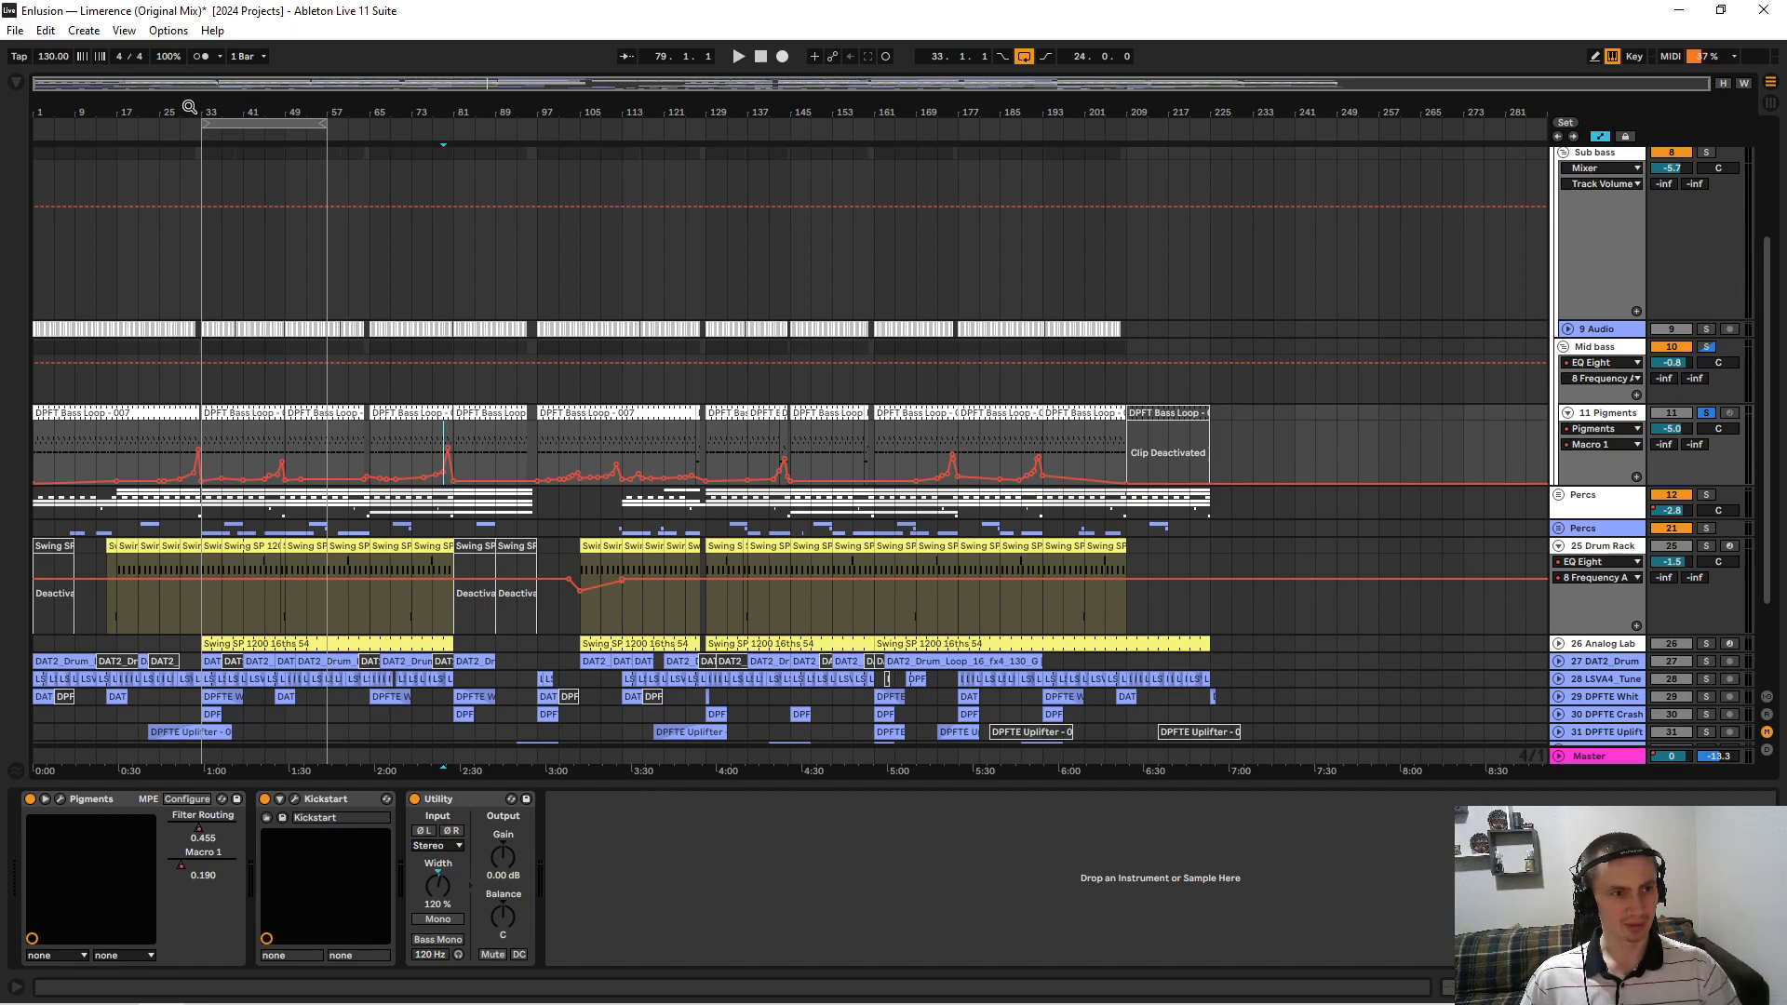
pyautogui.moveTo(190, 107); pyautogui.dragTo(190, 126)
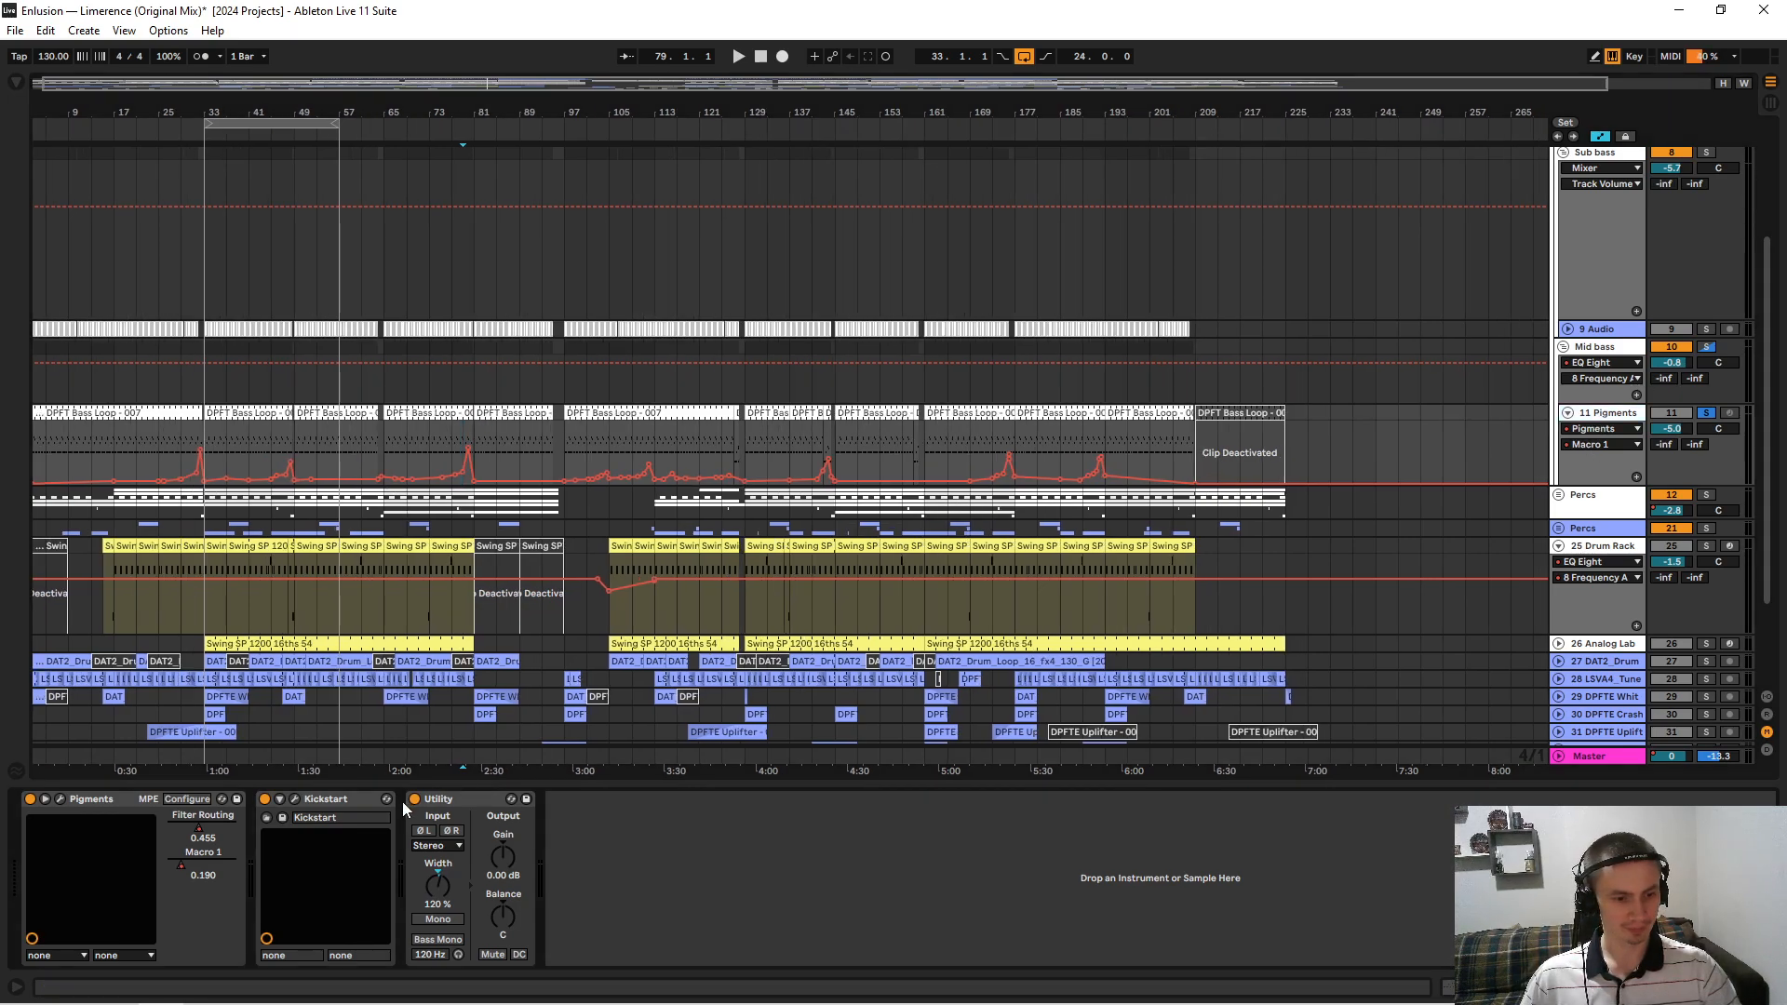
# Show the Utility's Stereo Width lane on the 11 Pigments track and compare its device chain with the Mid bass group's.
pyautogui.click(436, 884)
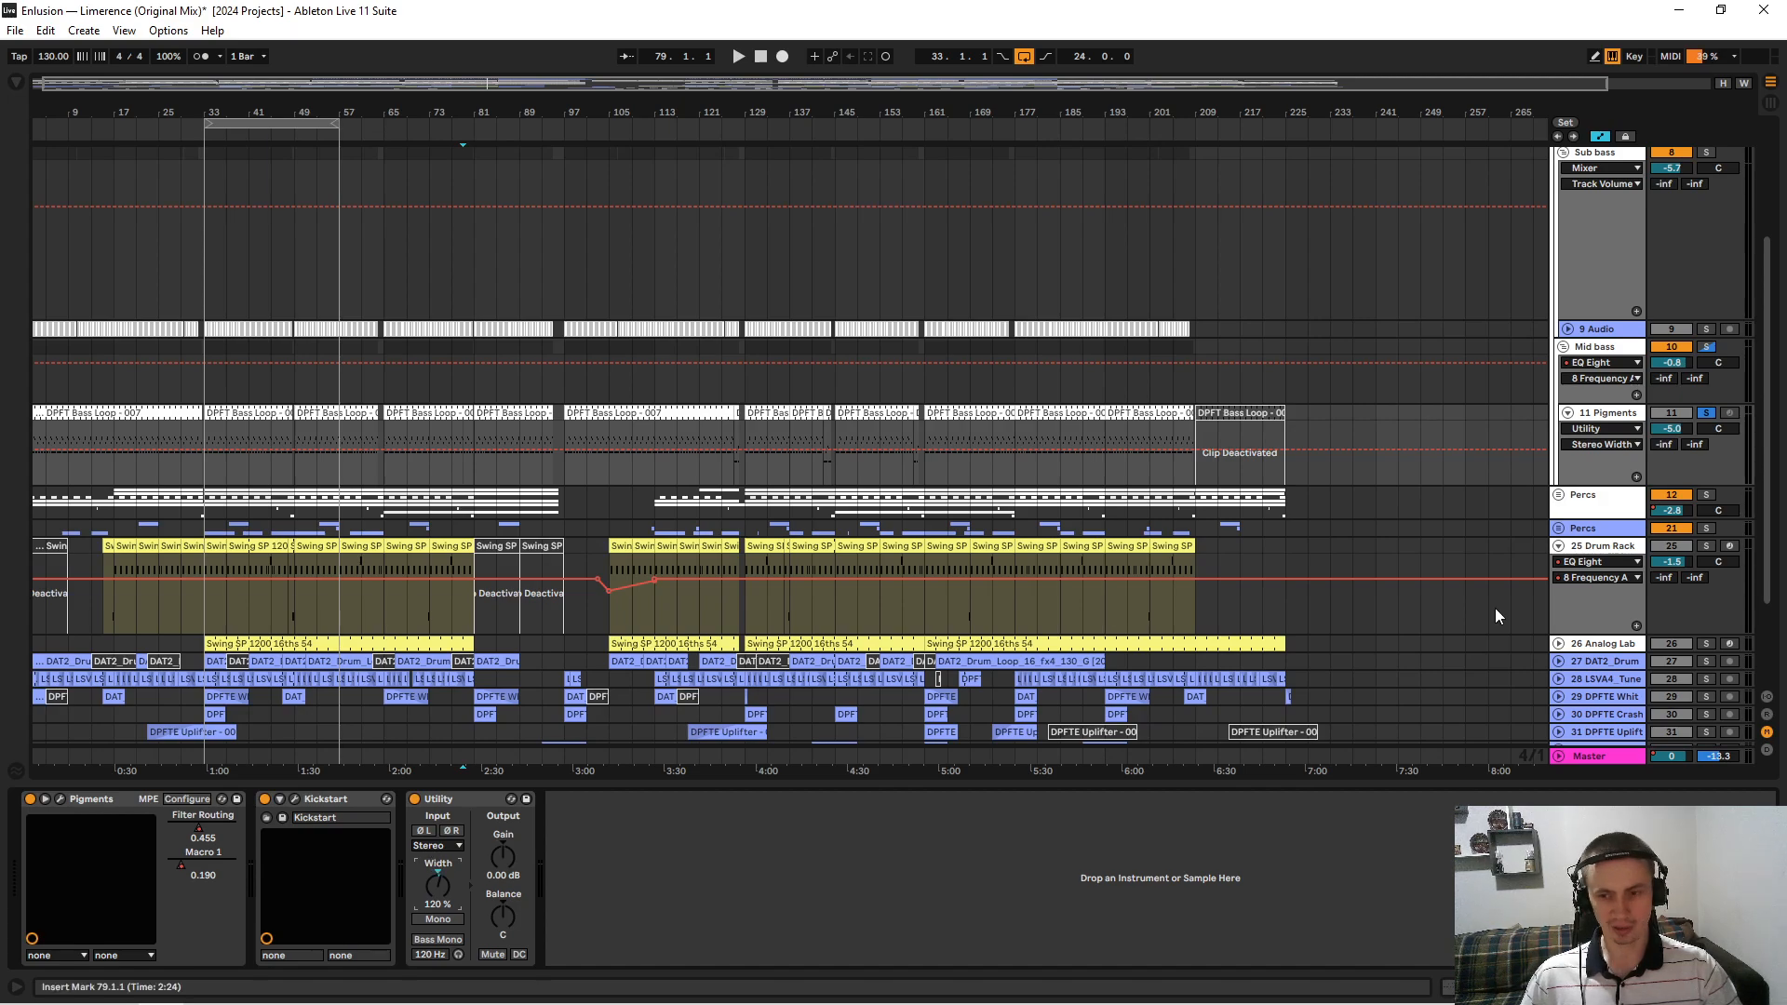
pyautogui.click(1604, 346)
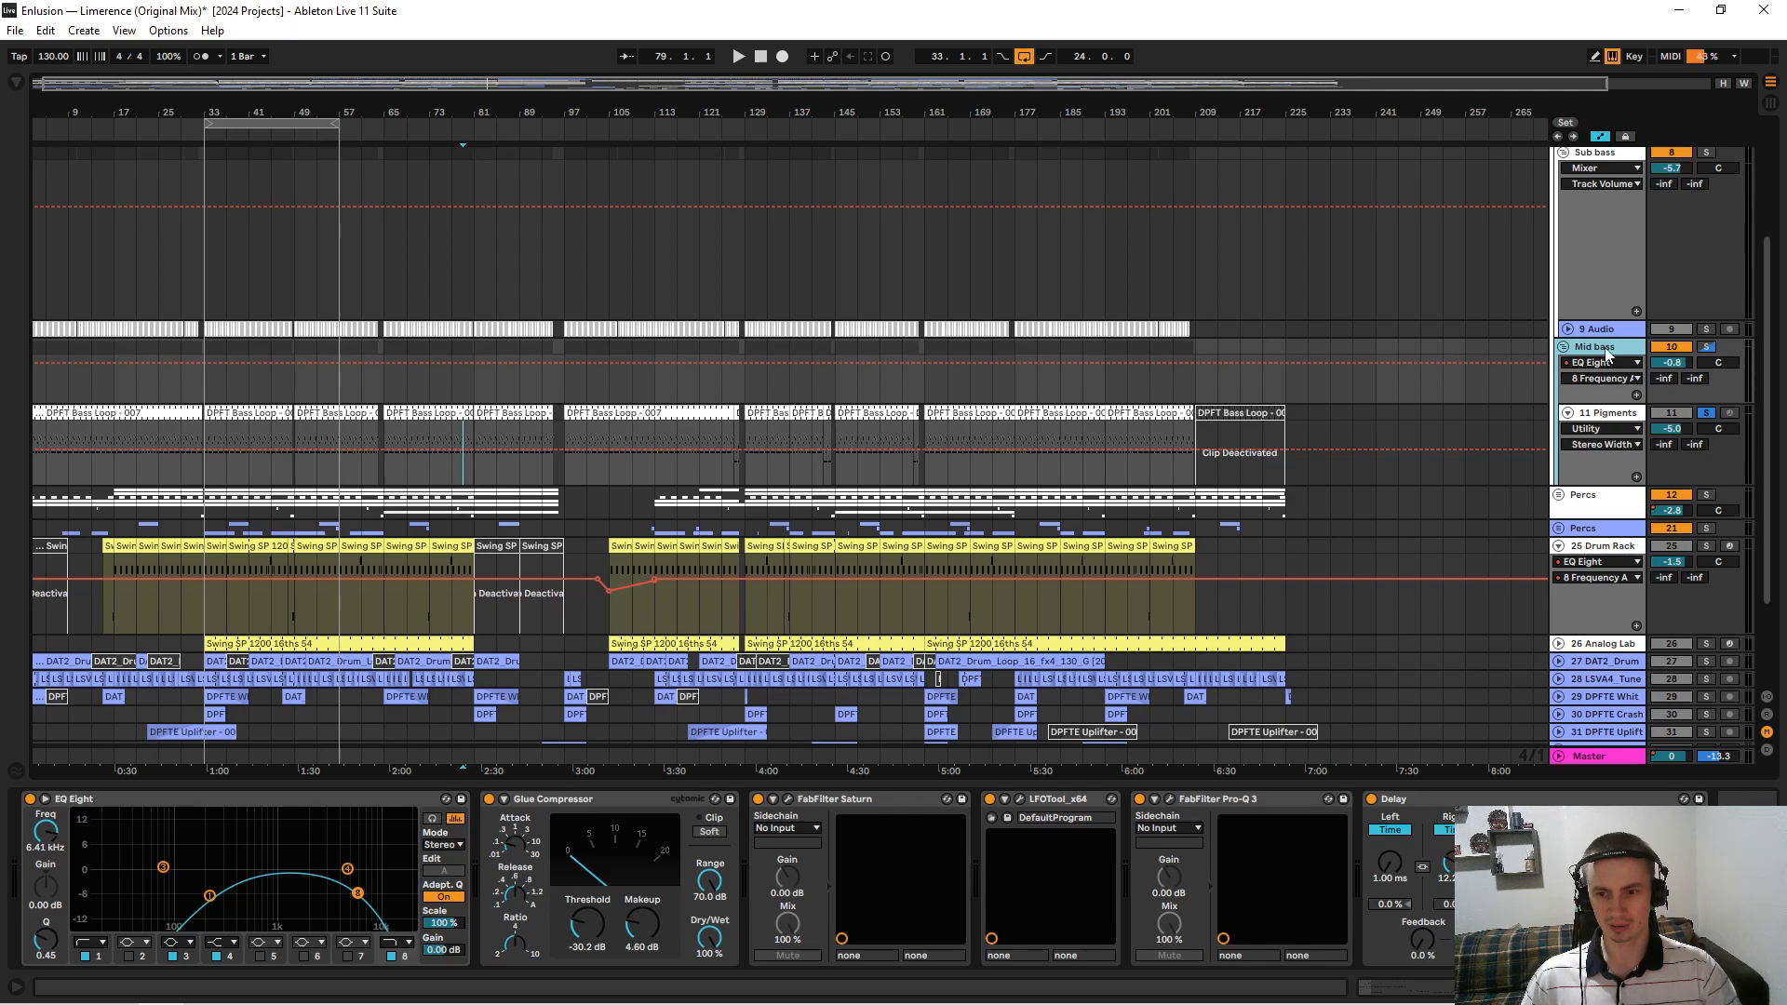
pyautogui.click(1608, 413)
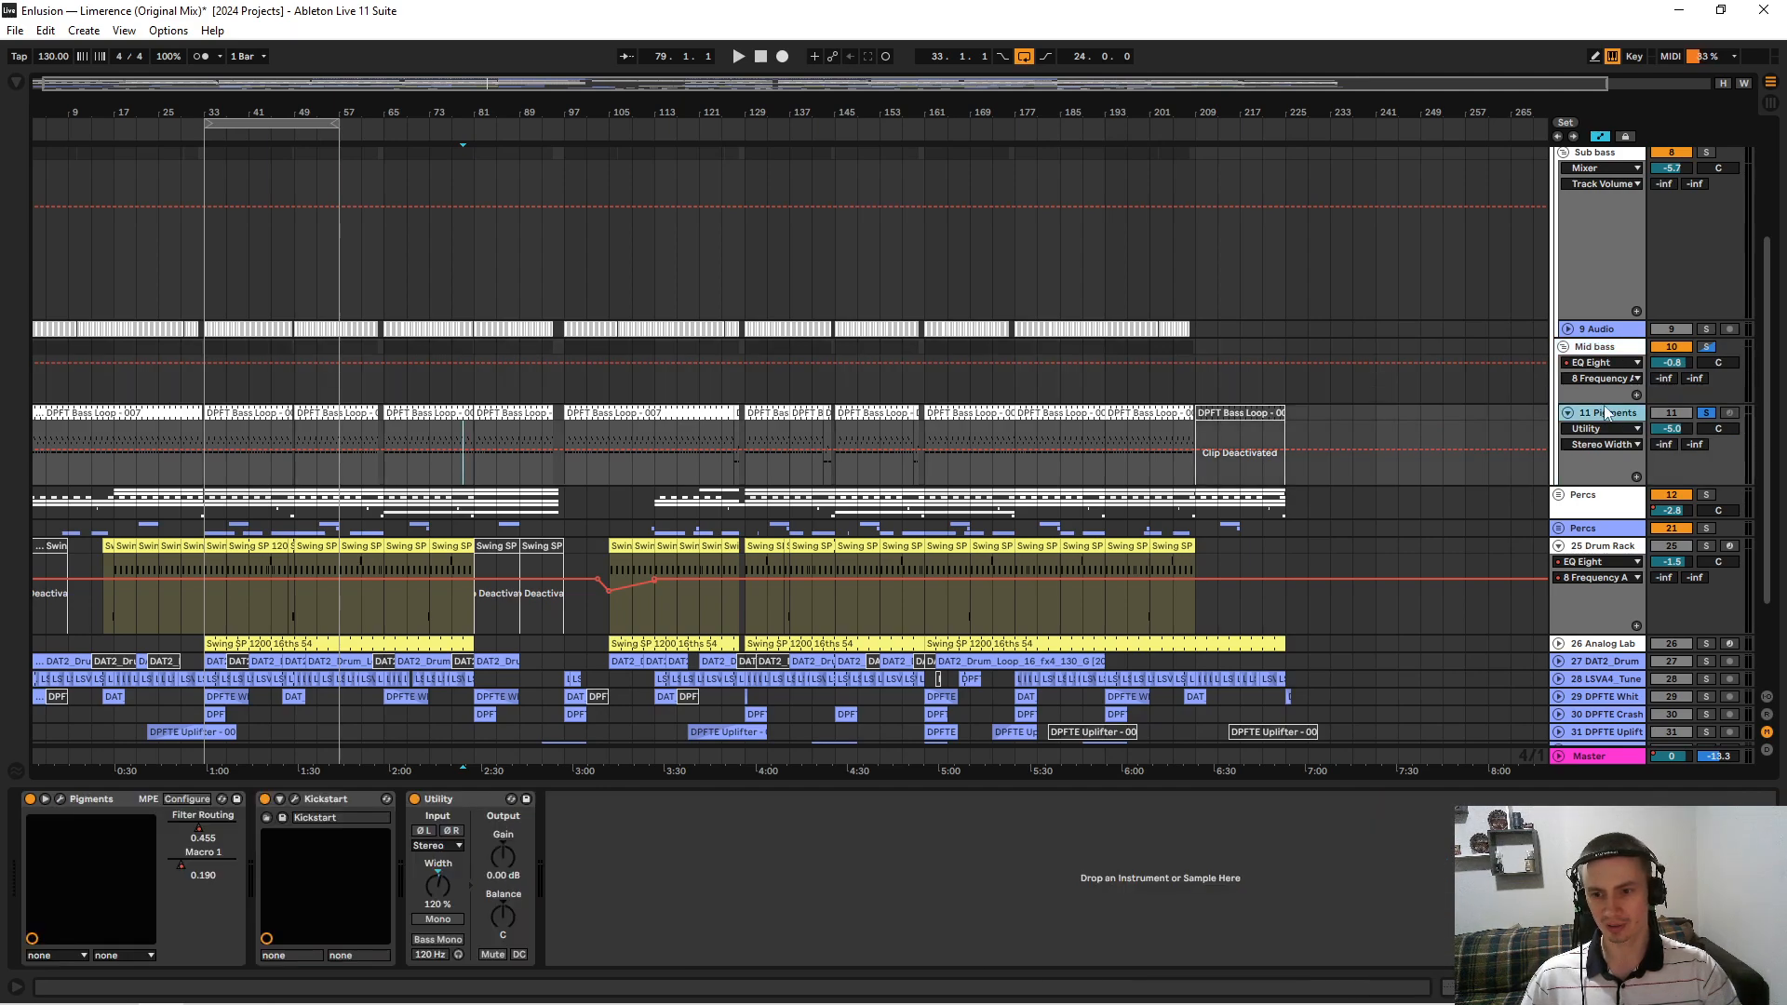
# Display the Mid bass group's device chain and single out its FabFilter Saturn and Delay effects.
pyautogui.click(1605, 347)
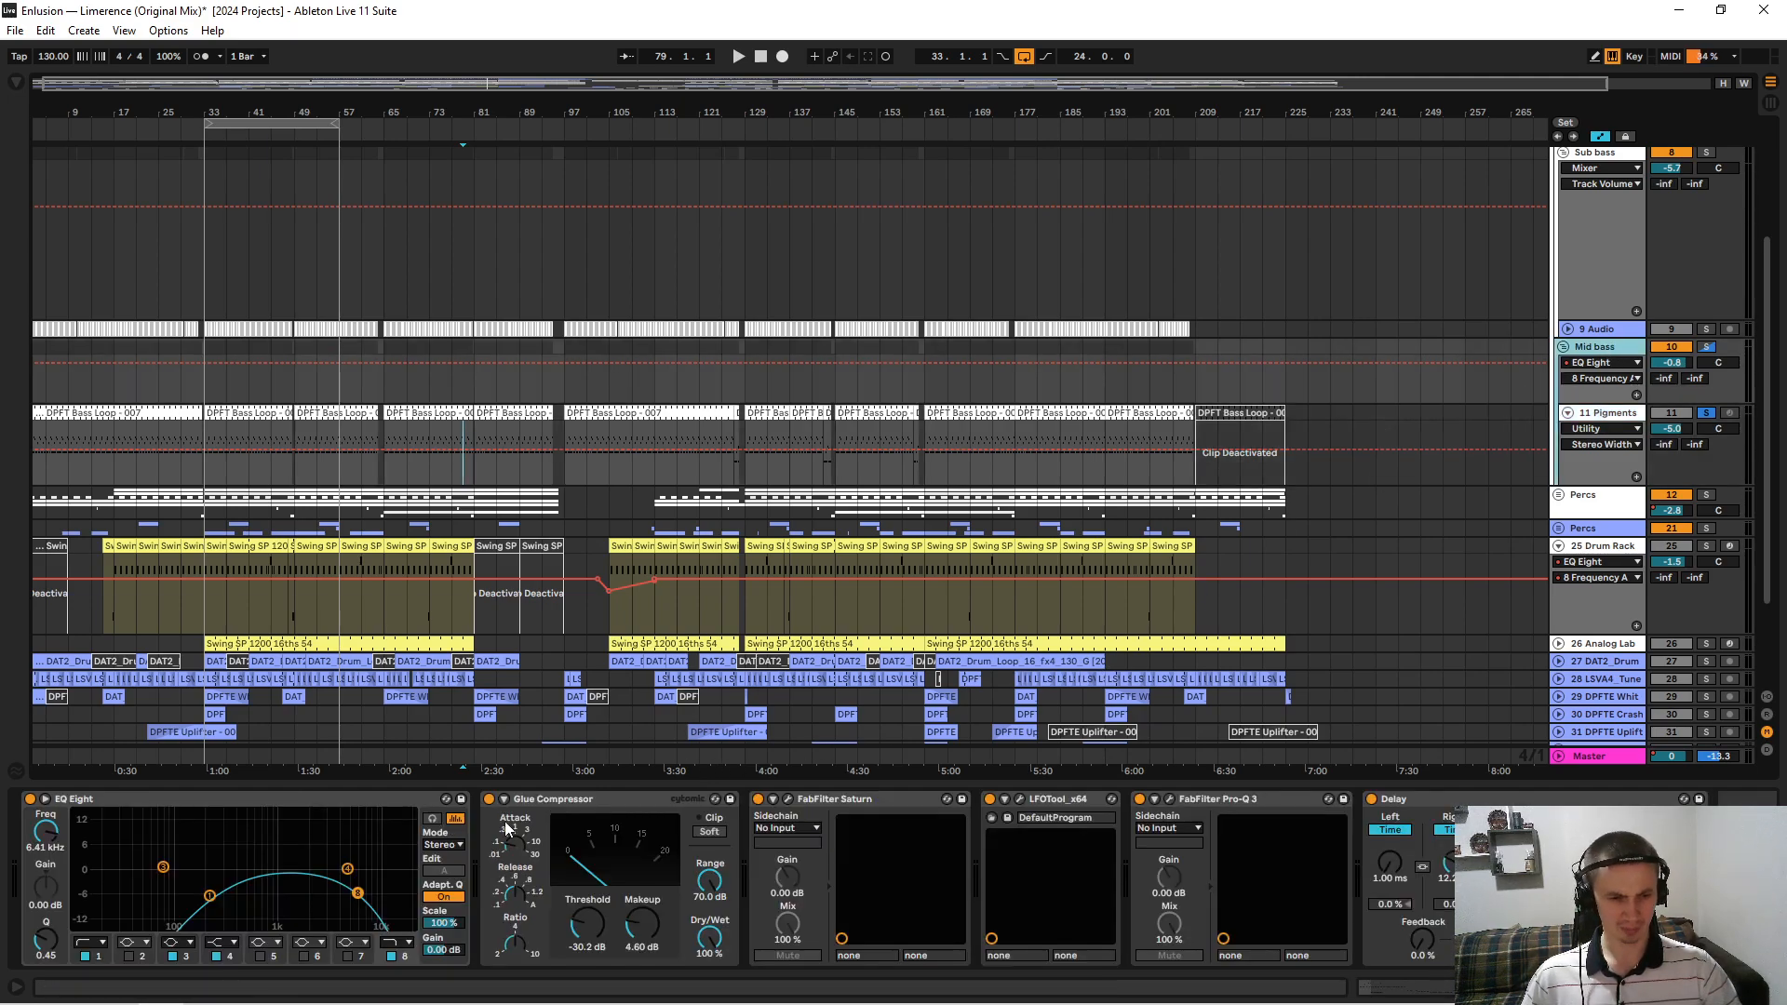
pyautogui.click(880, 799)
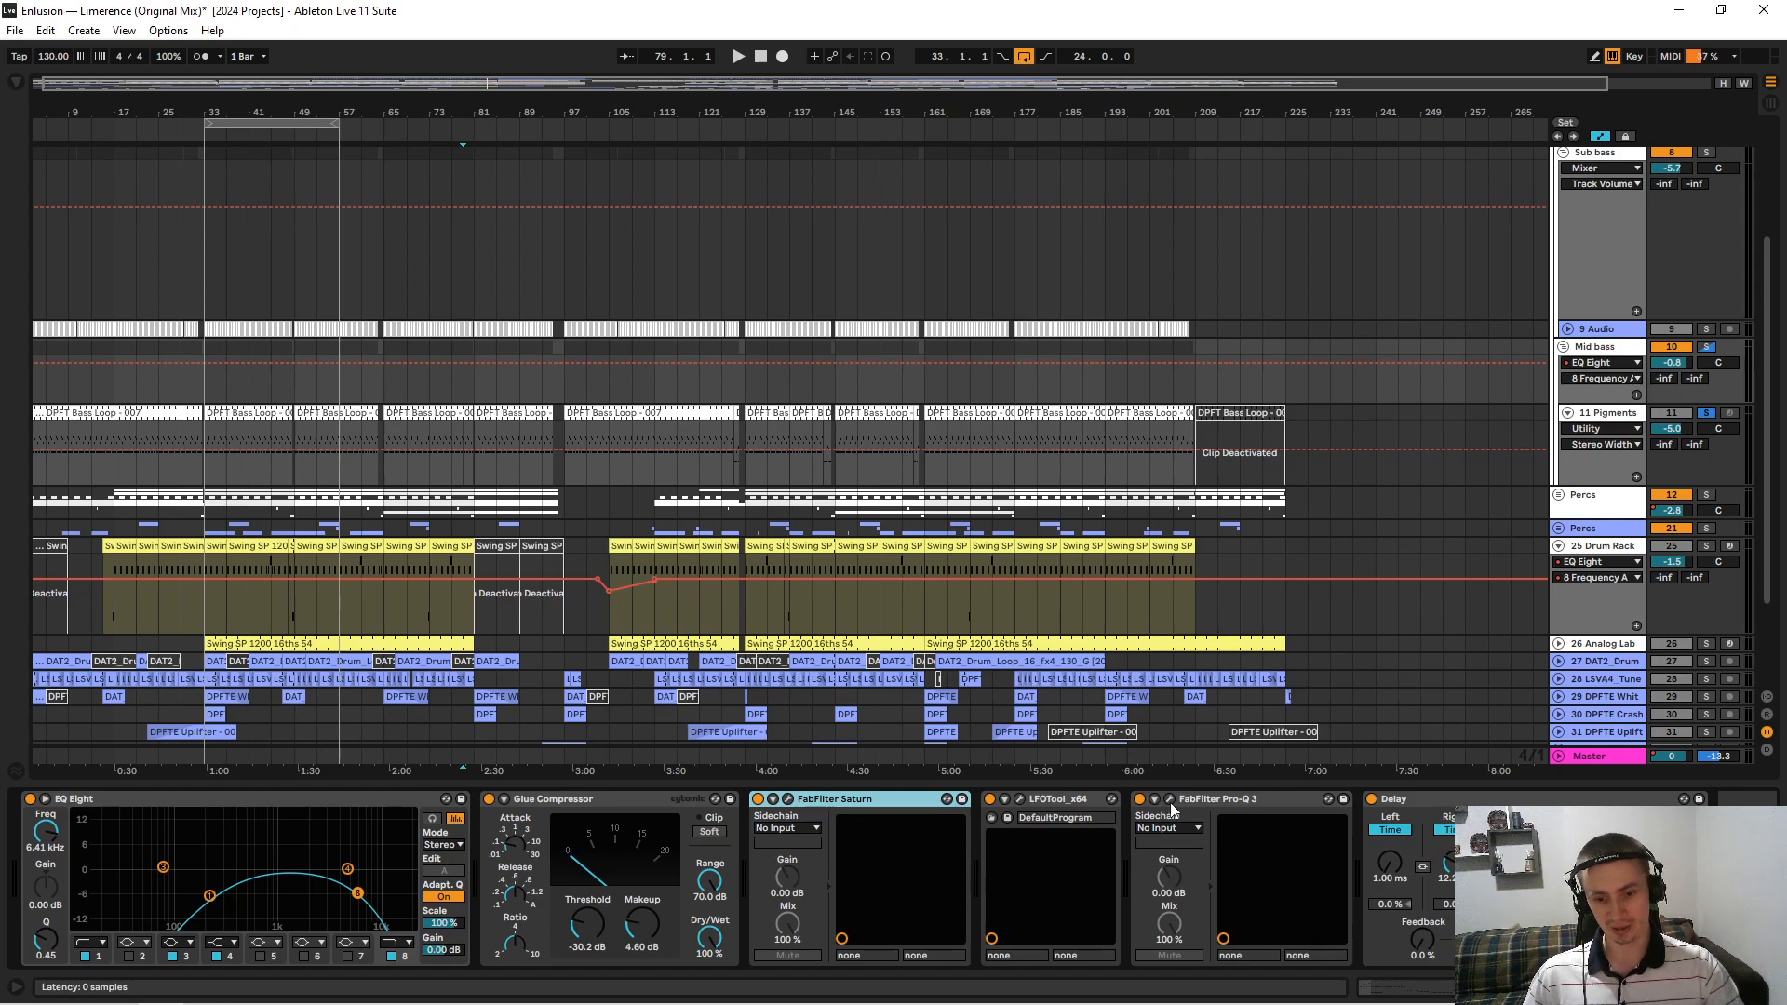
pyautogui.click(1431, 804)
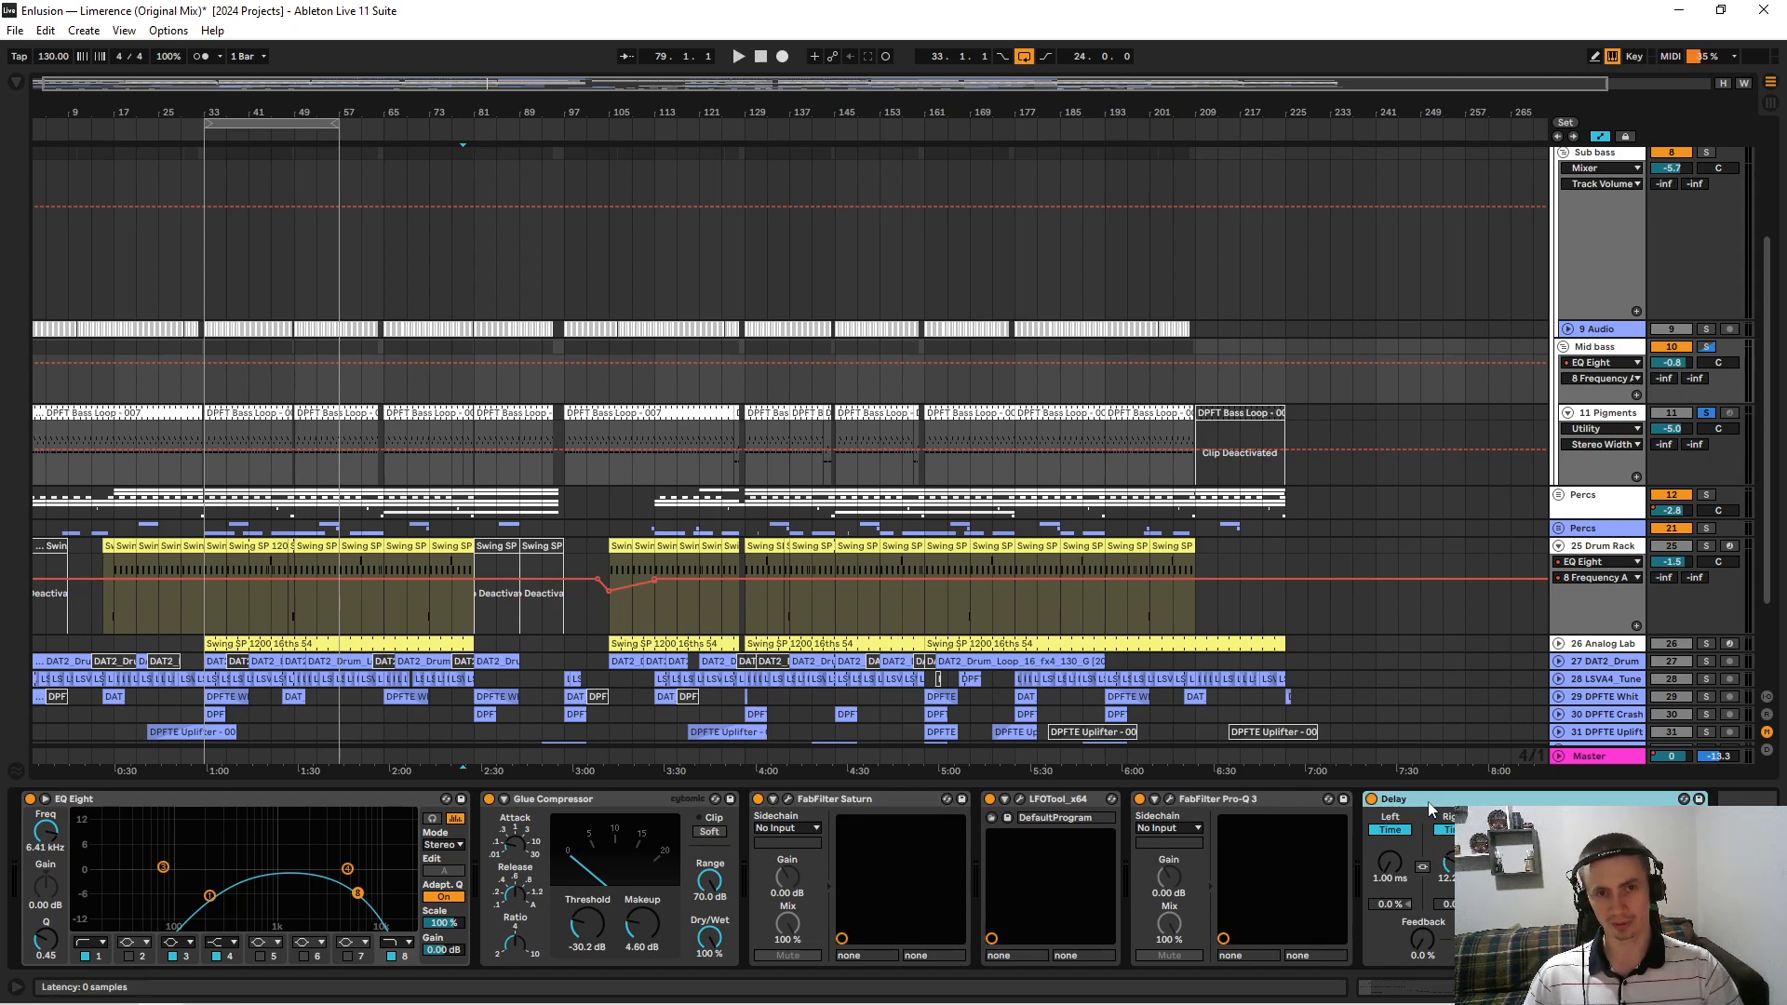
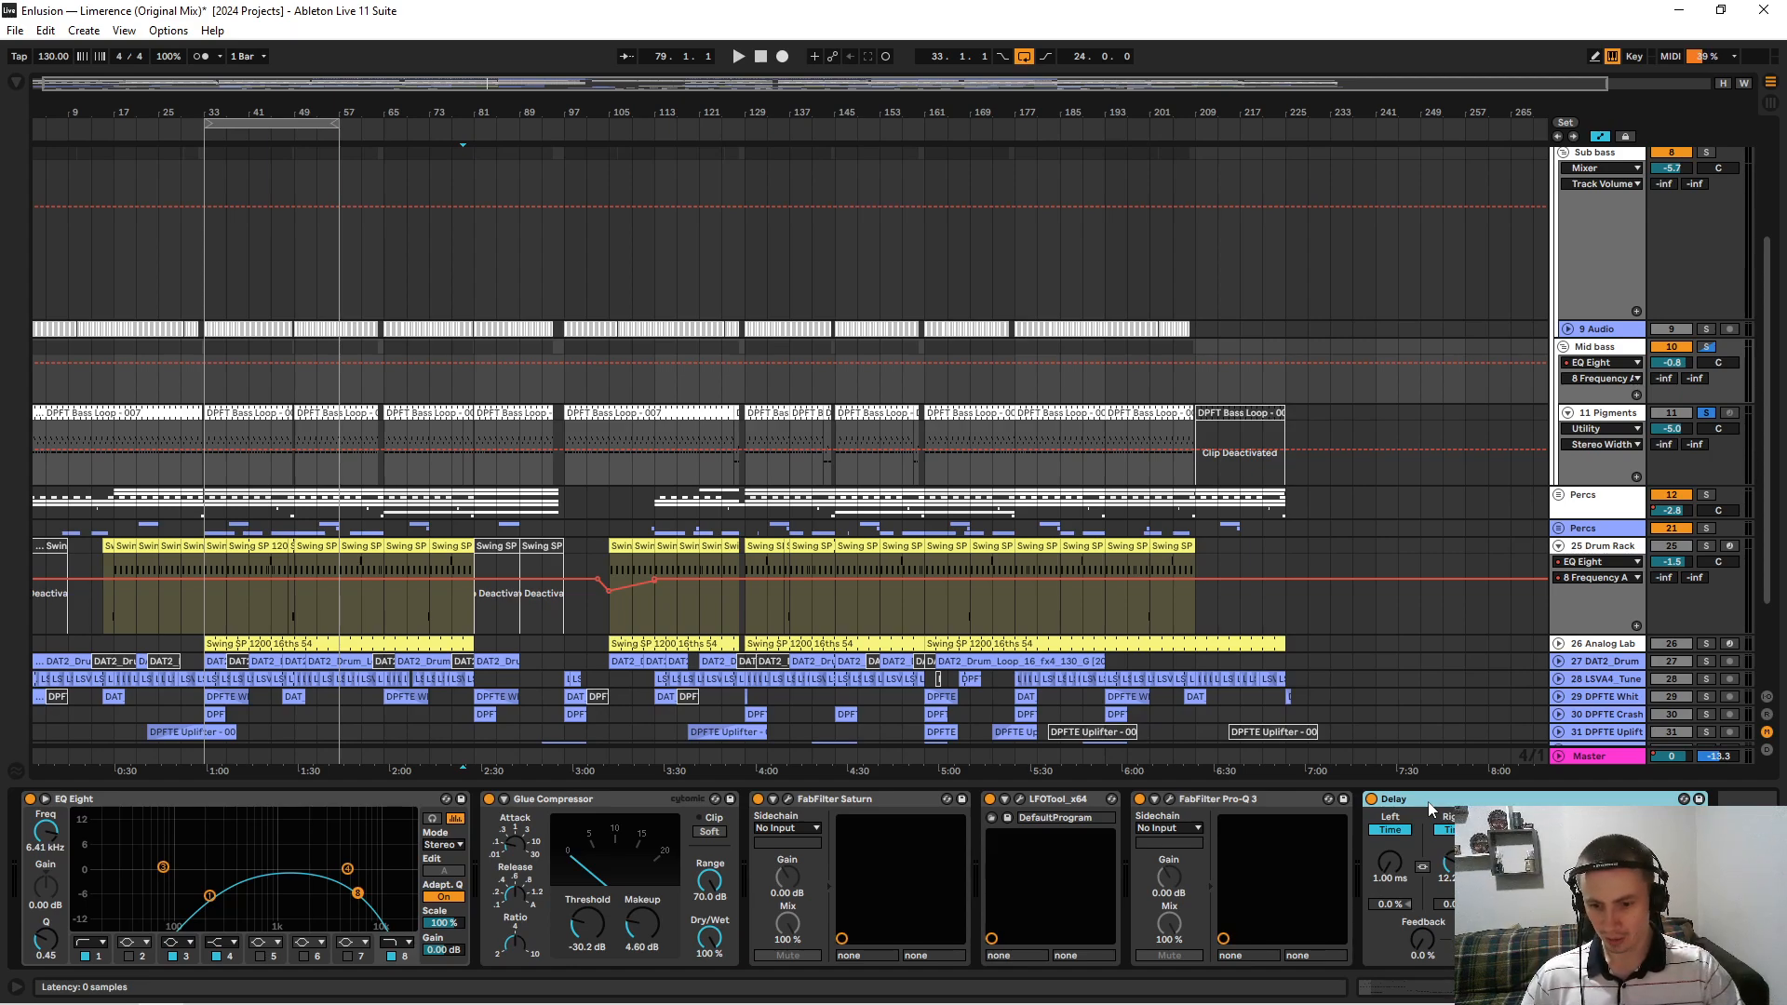
# Fold the Sub bass group and the enclosing Kick bass group, and select Kick bass.
pyautogui.scroll(2, 1621, 412)
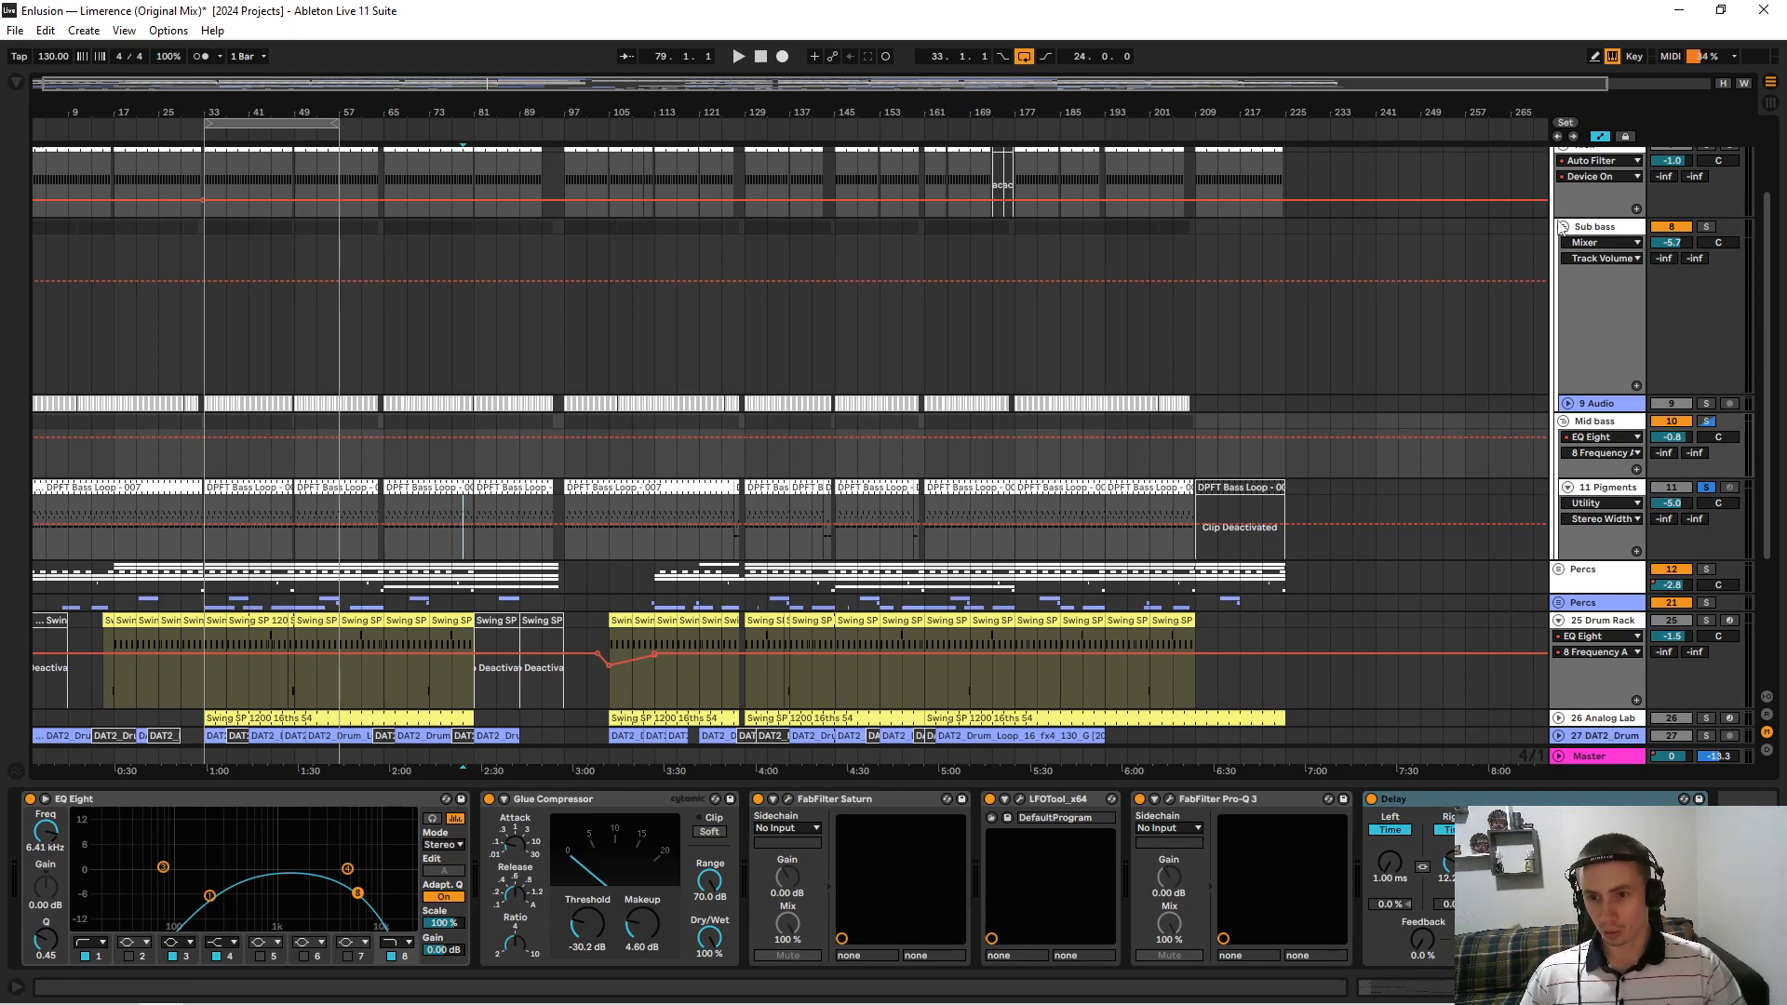
pyautogui.click(1564, 227)
pyautogui.scroll(3, 1558, 227)
pyautogui.click(1559, 190)
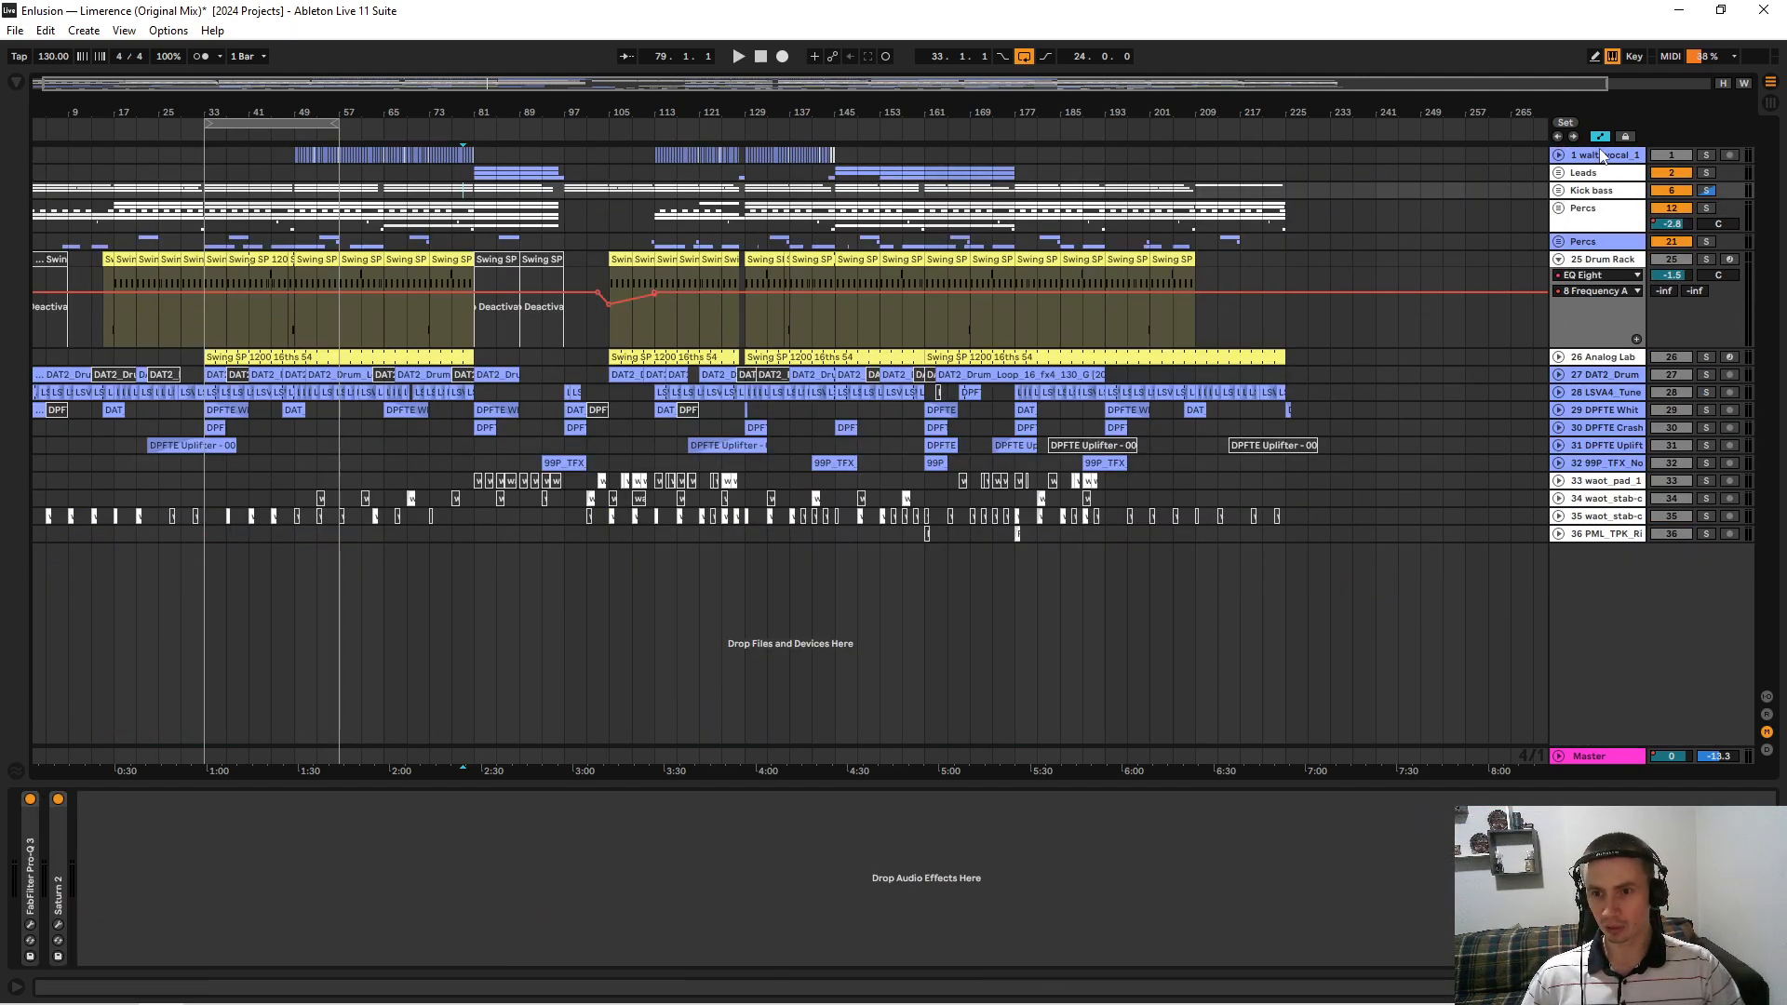
pyautogui.click(1594, 195)
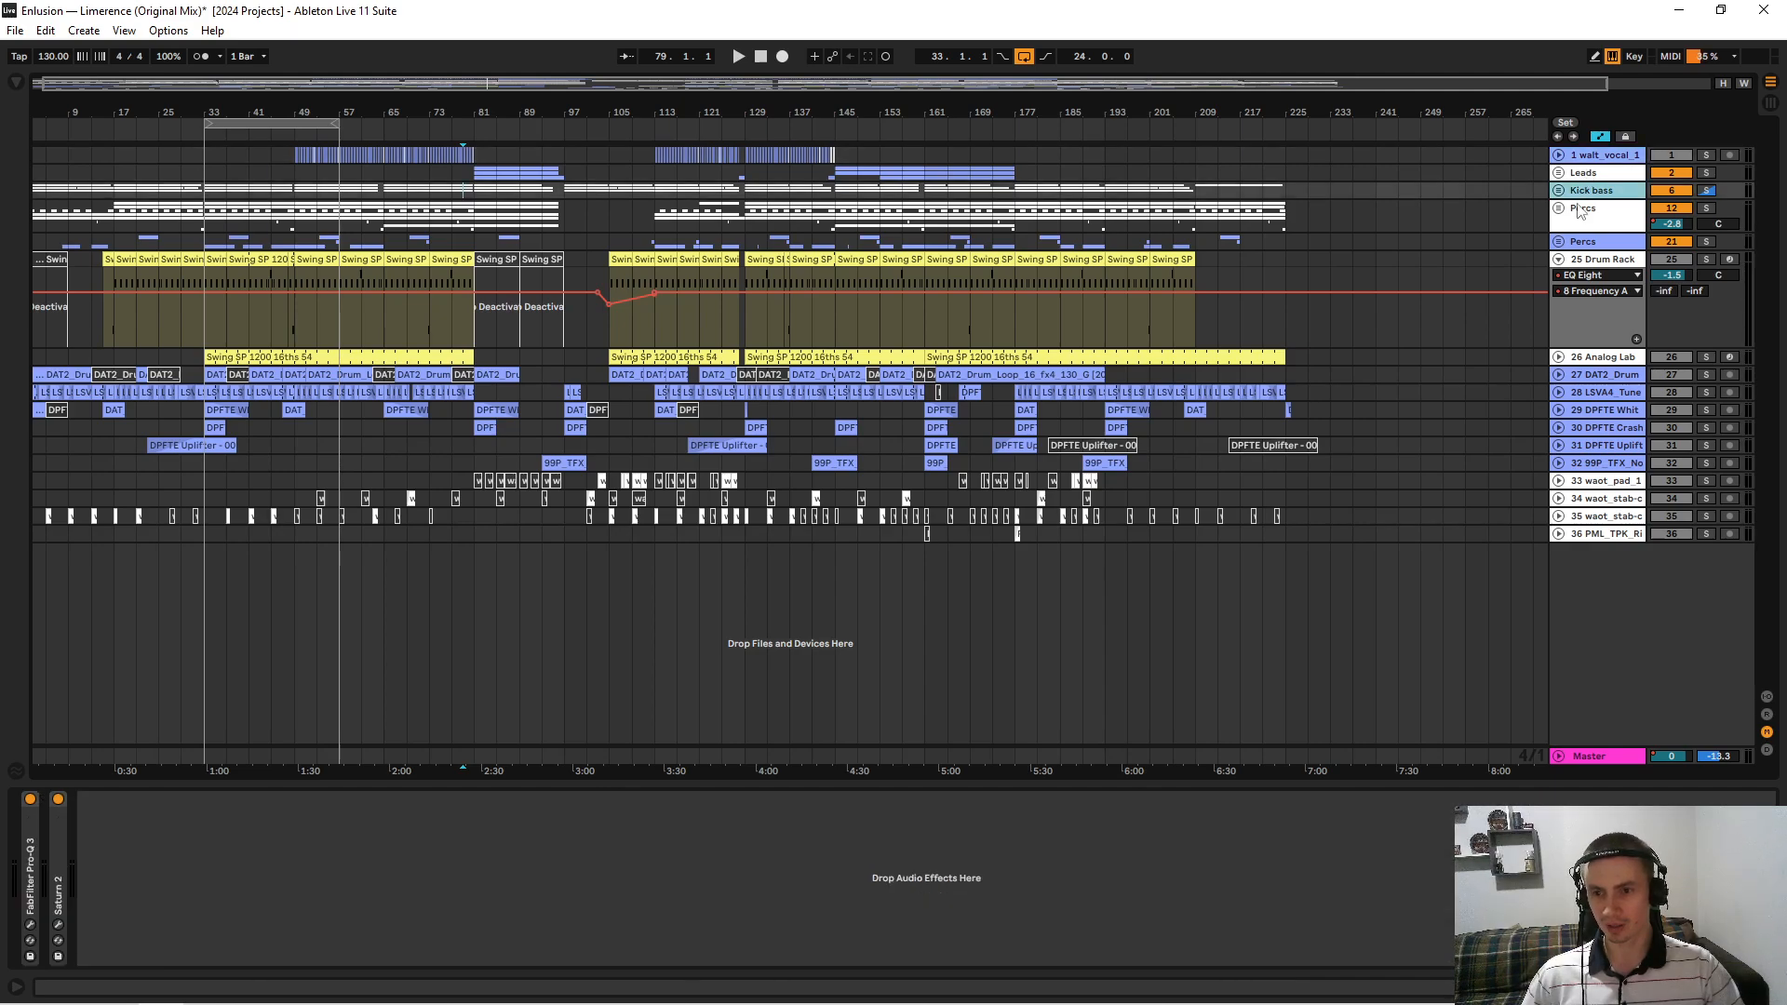
# Unfold the Percs group to reveal its percussion tracks and solo the group.
pyautogui.click(1559, 208)
pyautogui.click(1706, 208)
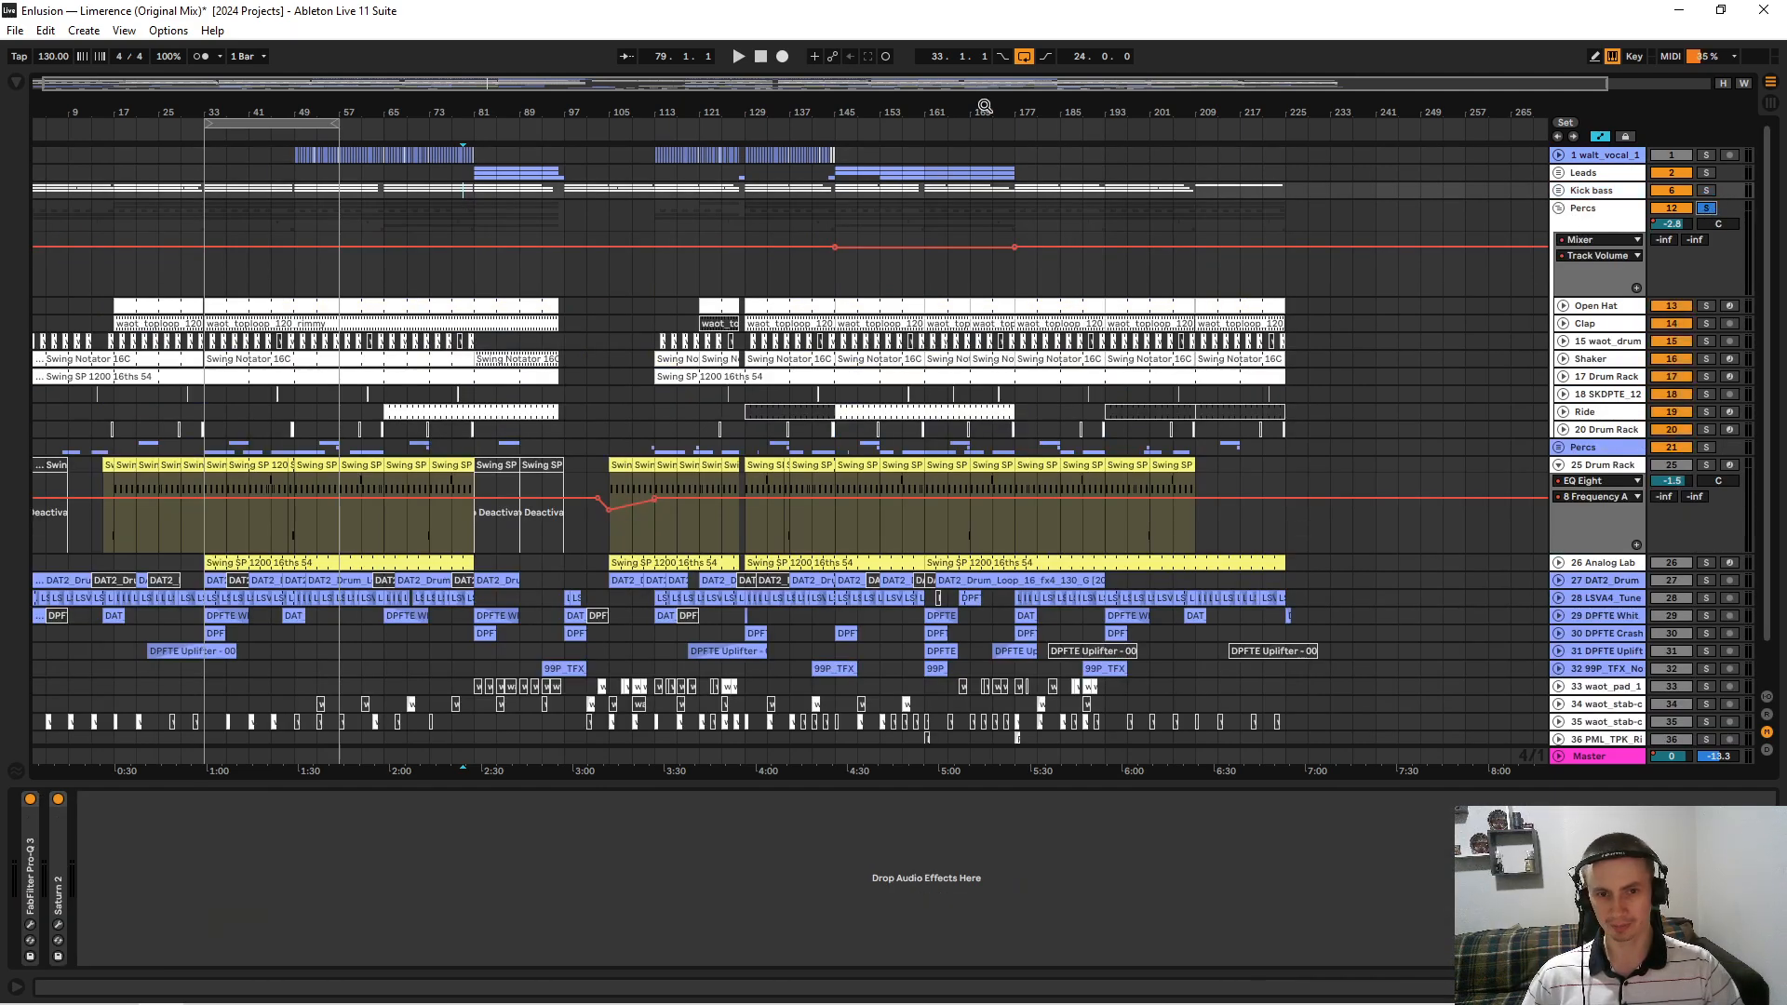
pyautogui.moveTo(983, 102); pyautogui.dragTo(934, 110)
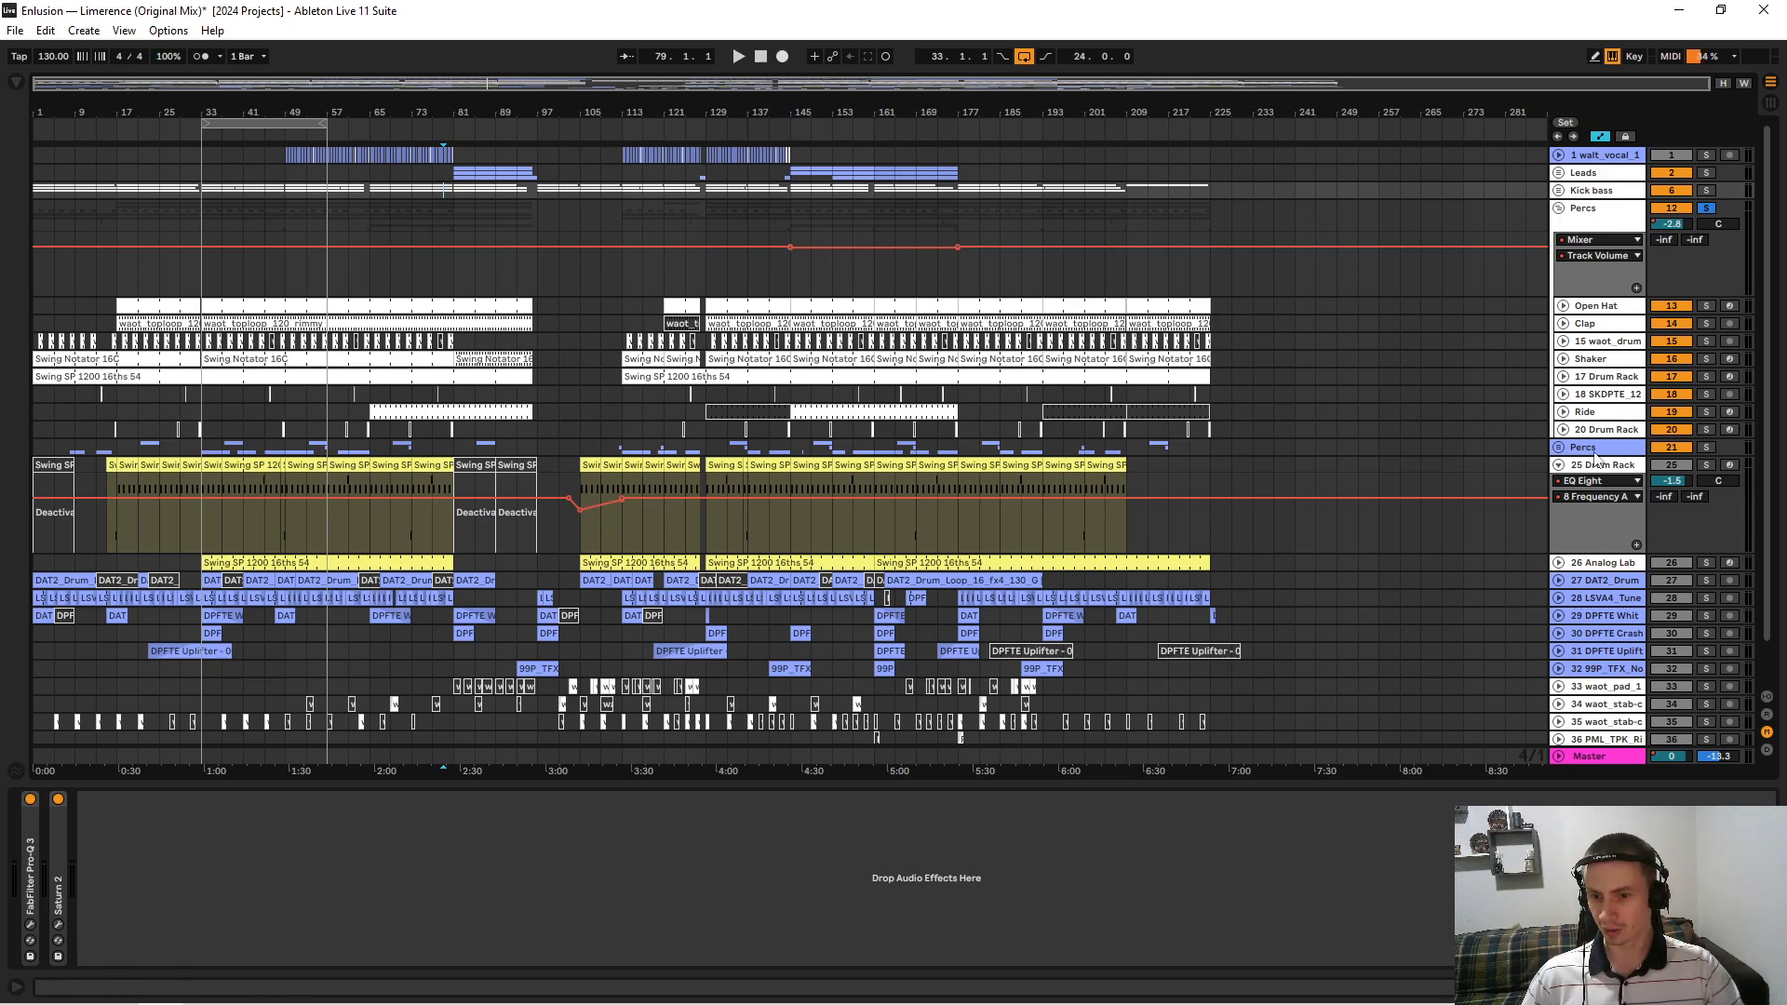
# Collapse the 25 Drum Rack track and briefly expand 20 Drum Rack in the Percs group to view its devices.
pyautogui.click(1560, 464)
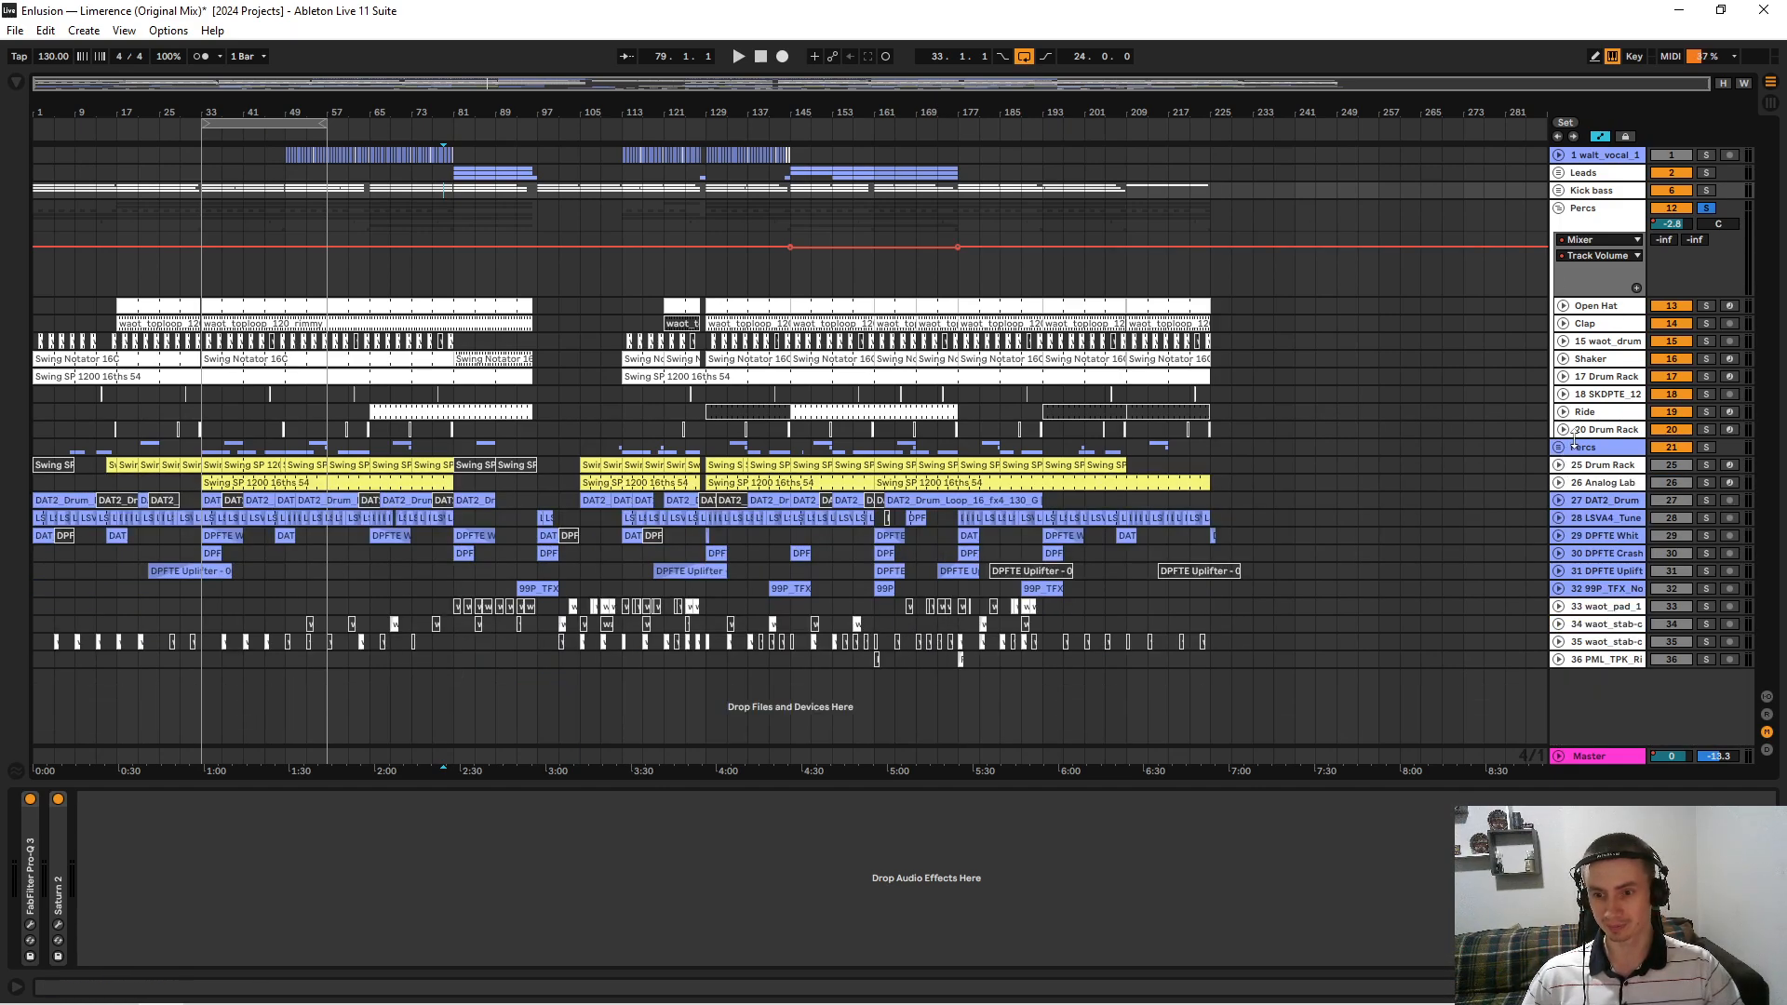
pyautogui.click(1564, 430)
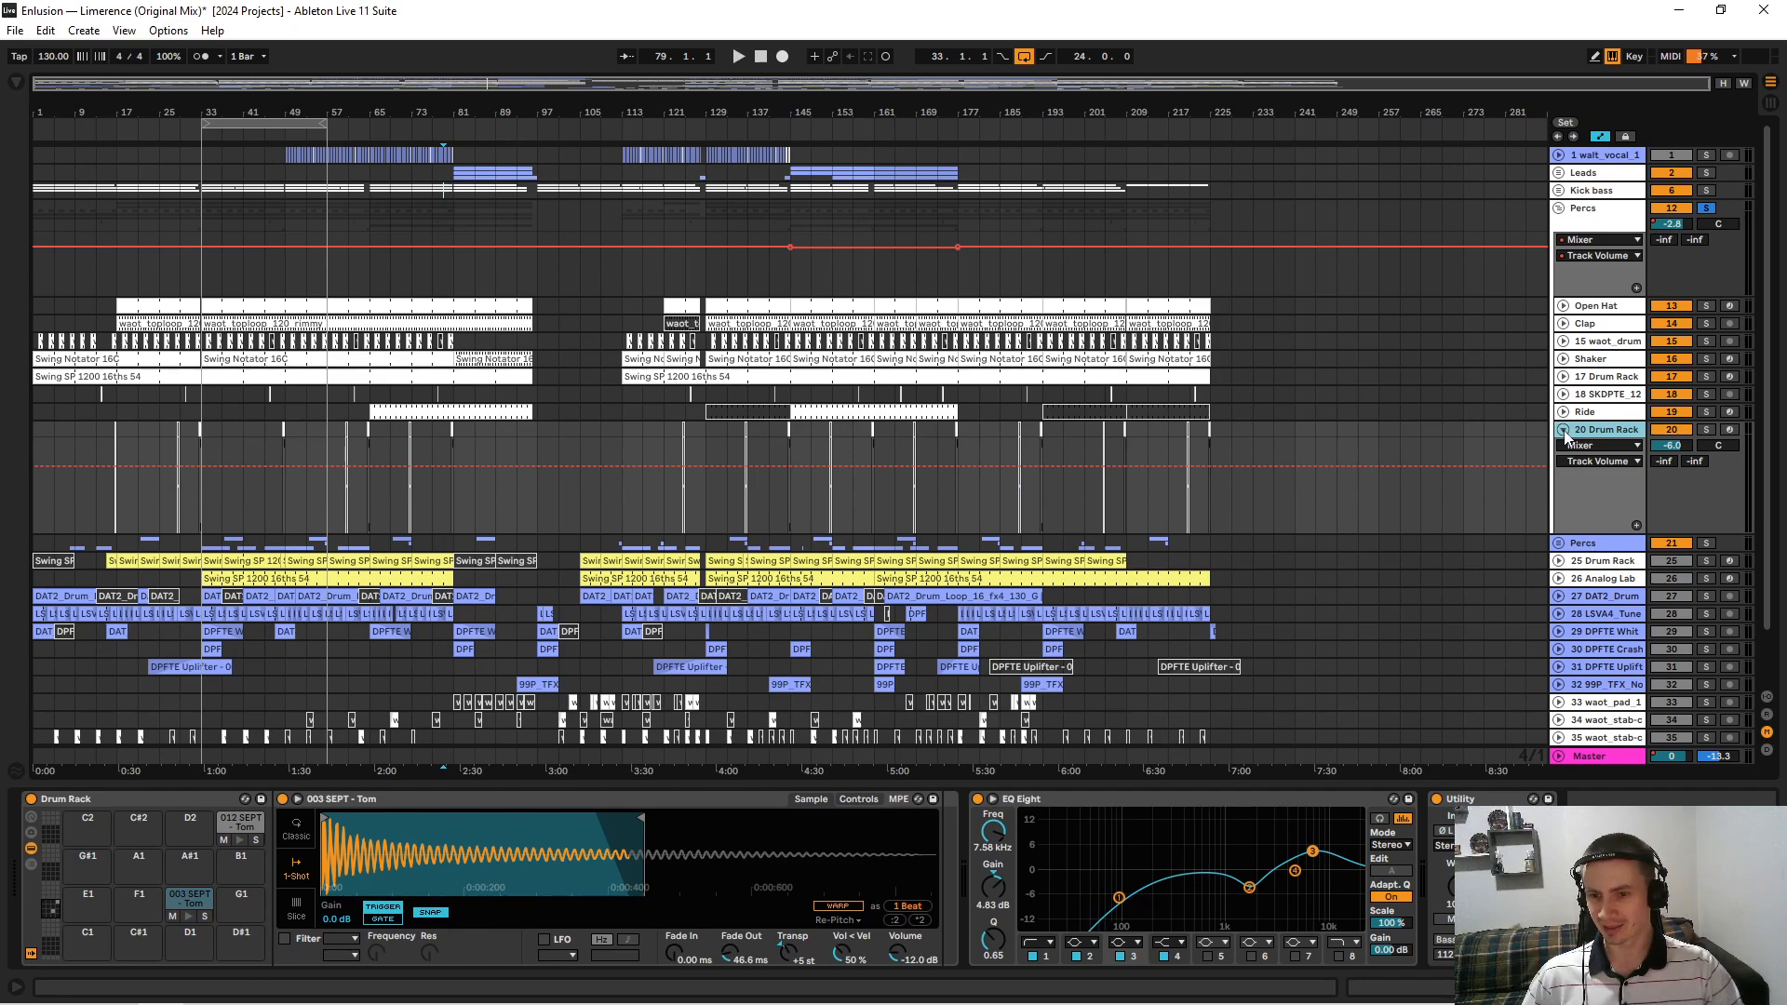
pyautogui.click(1564, 429)
# Expand and solo the Open Hat track in the Percs group, and audition it briefly from bar 33.
pyautogui.click(1563, 306)
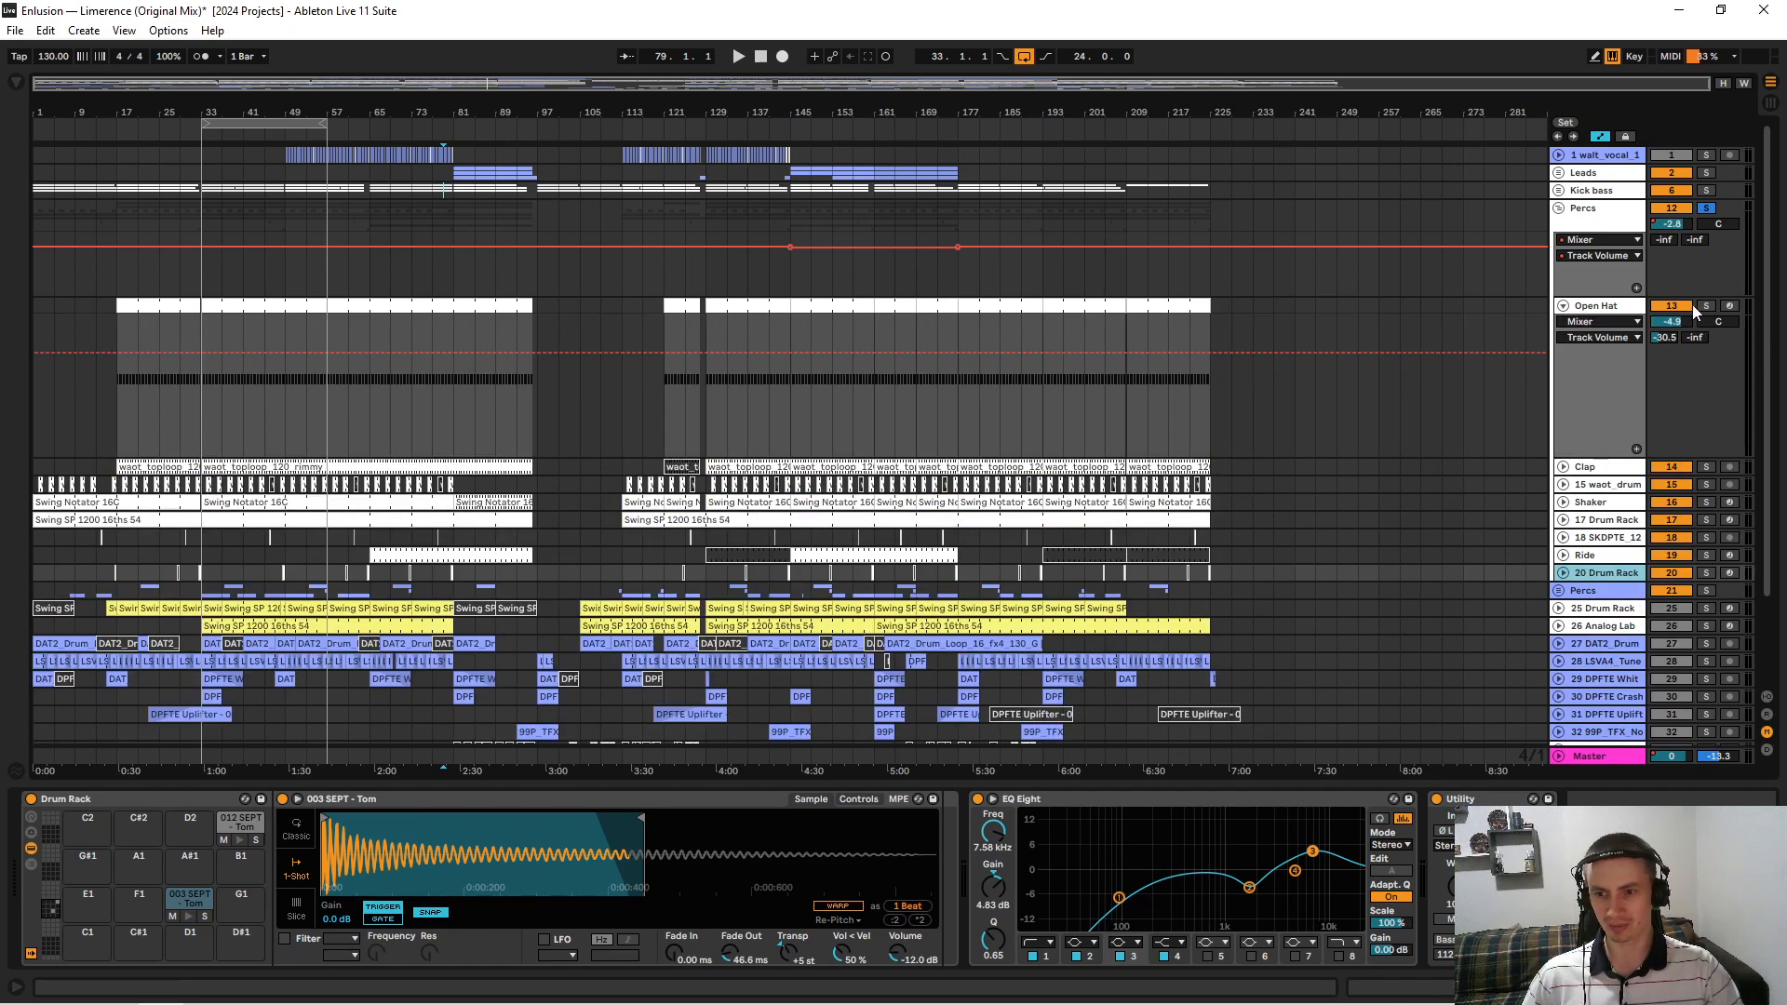
pyautogui.click(1706, 305)
pyautogui.moveTo(57, 107); pyautogui.dragTo(33, 200)
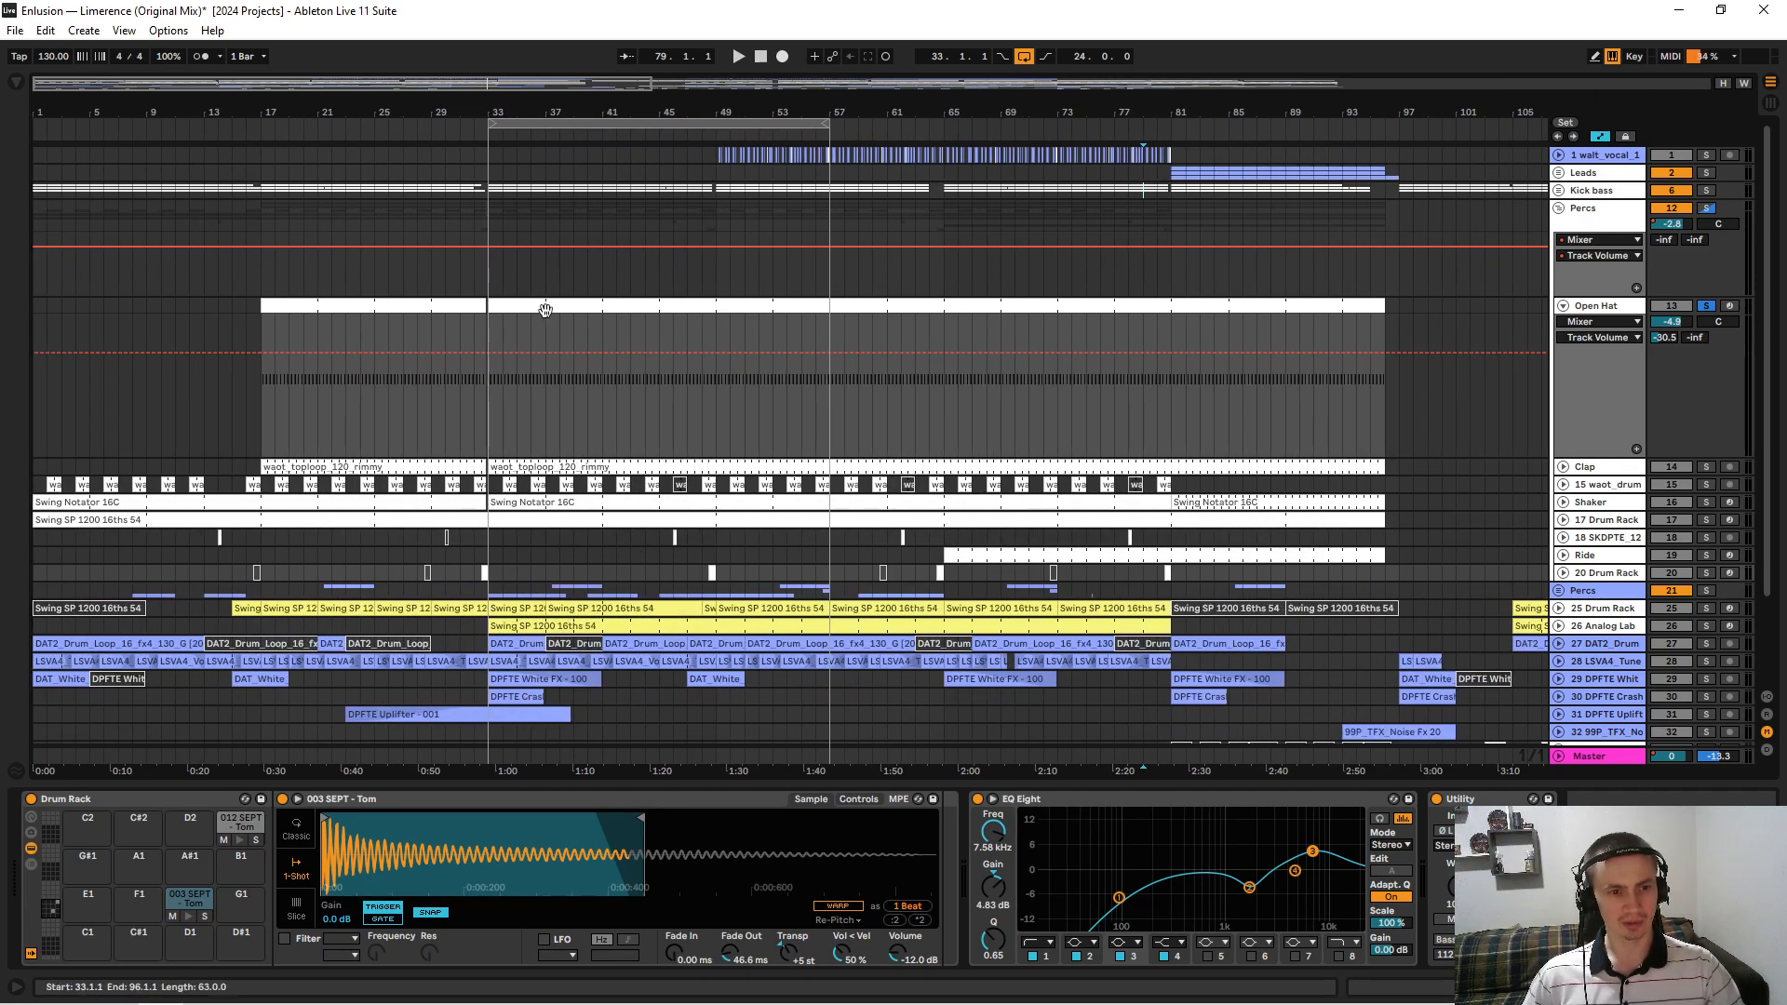
pyautogui.click(489, 401)
pyautogui.press('space')
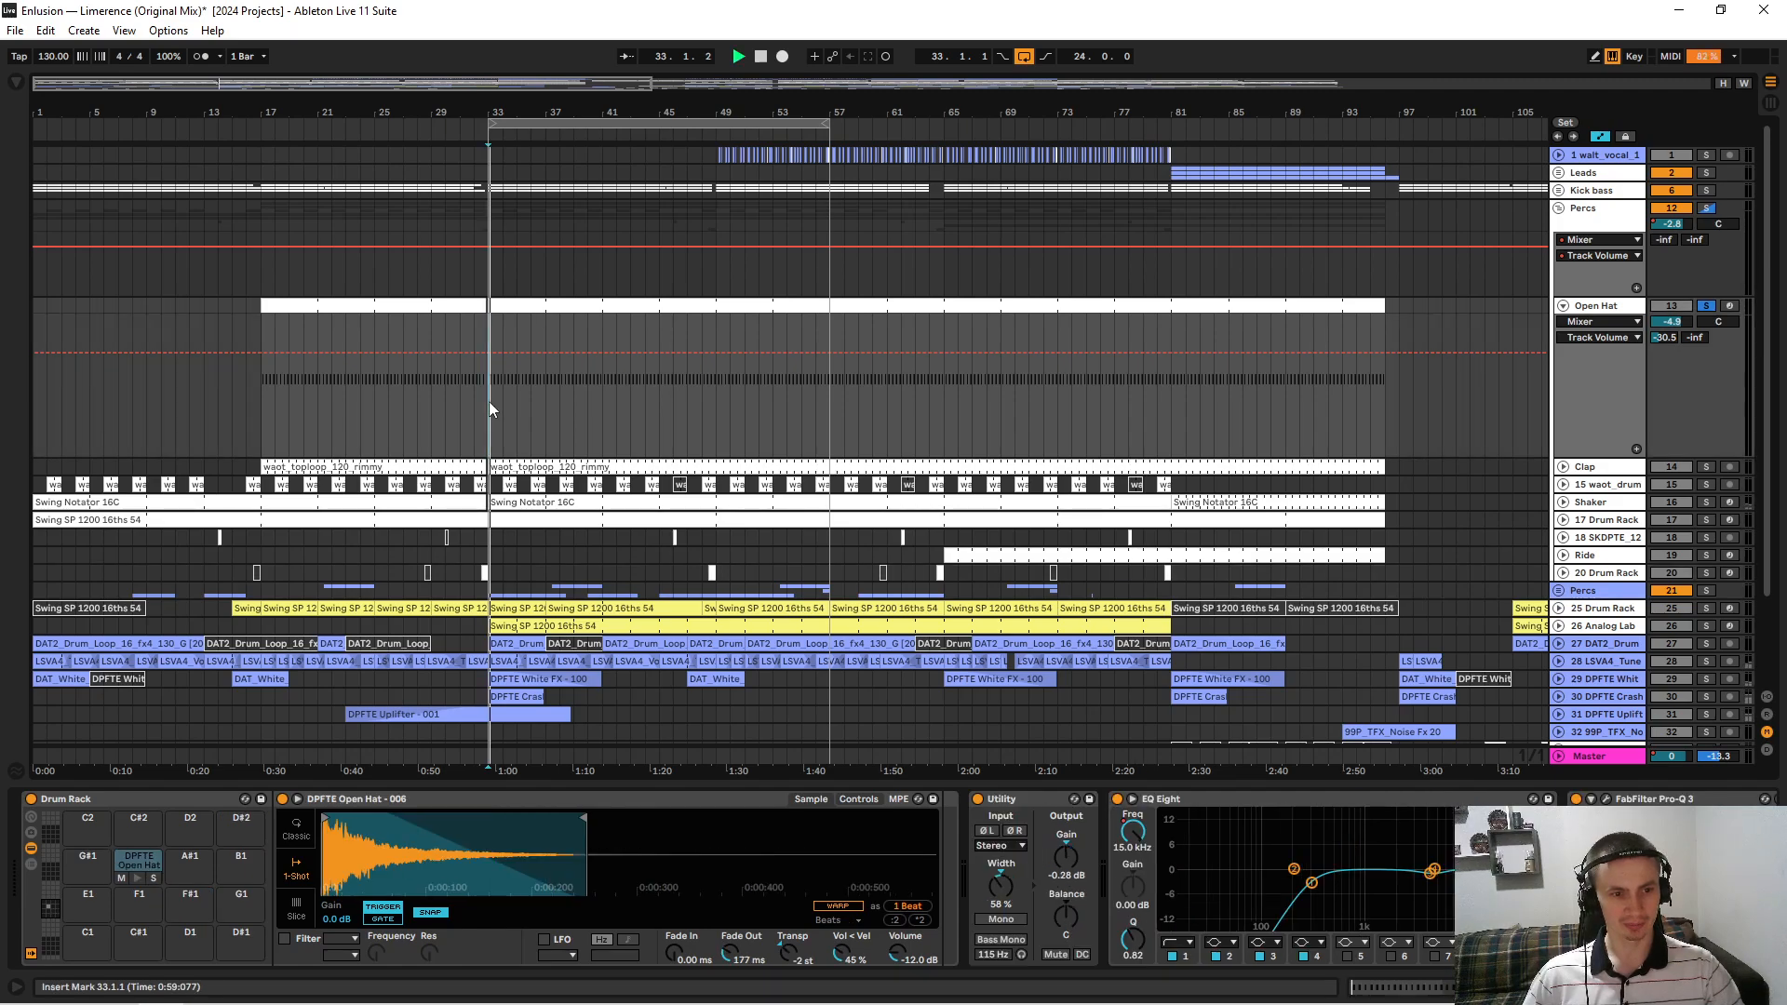
pyautogui.press('space')
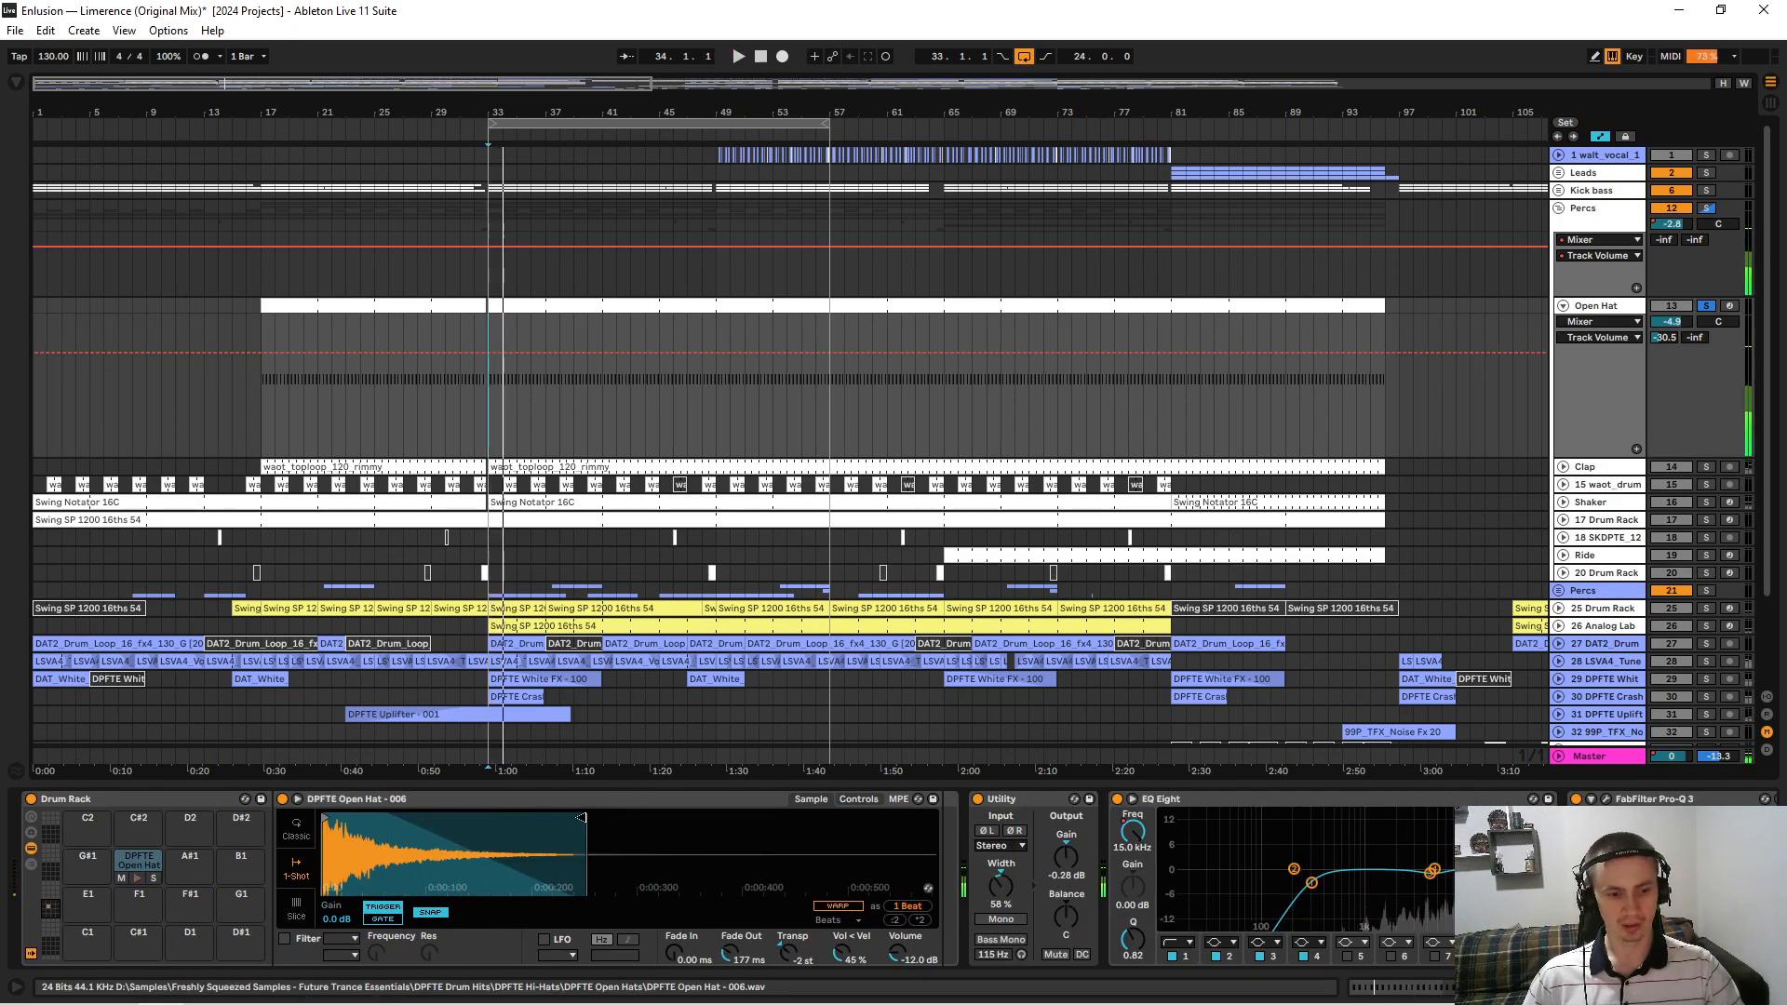
# Set the Utility stereo width on the Open Hat track to 60 % and inspect the bands of its EQ Eight.
pyautogui.click(780, 955)
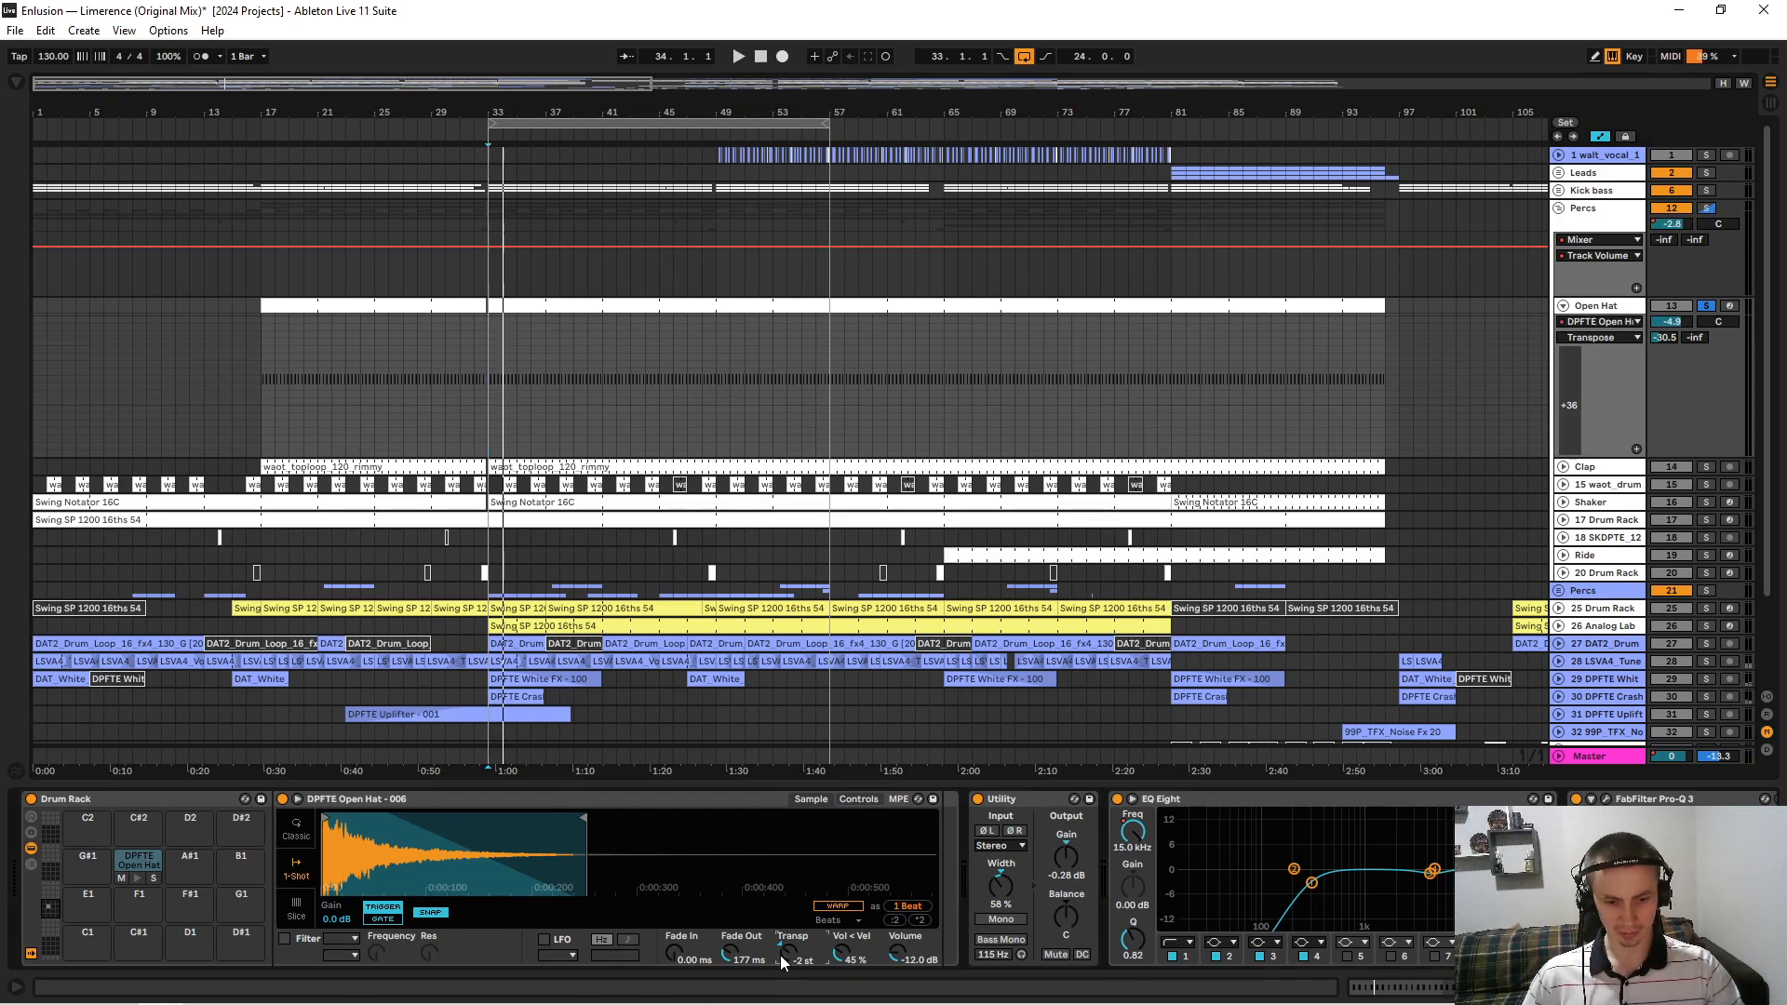
pyautogui.moveTo(1019, 906); pyautogui.dragTo(1018, 901)
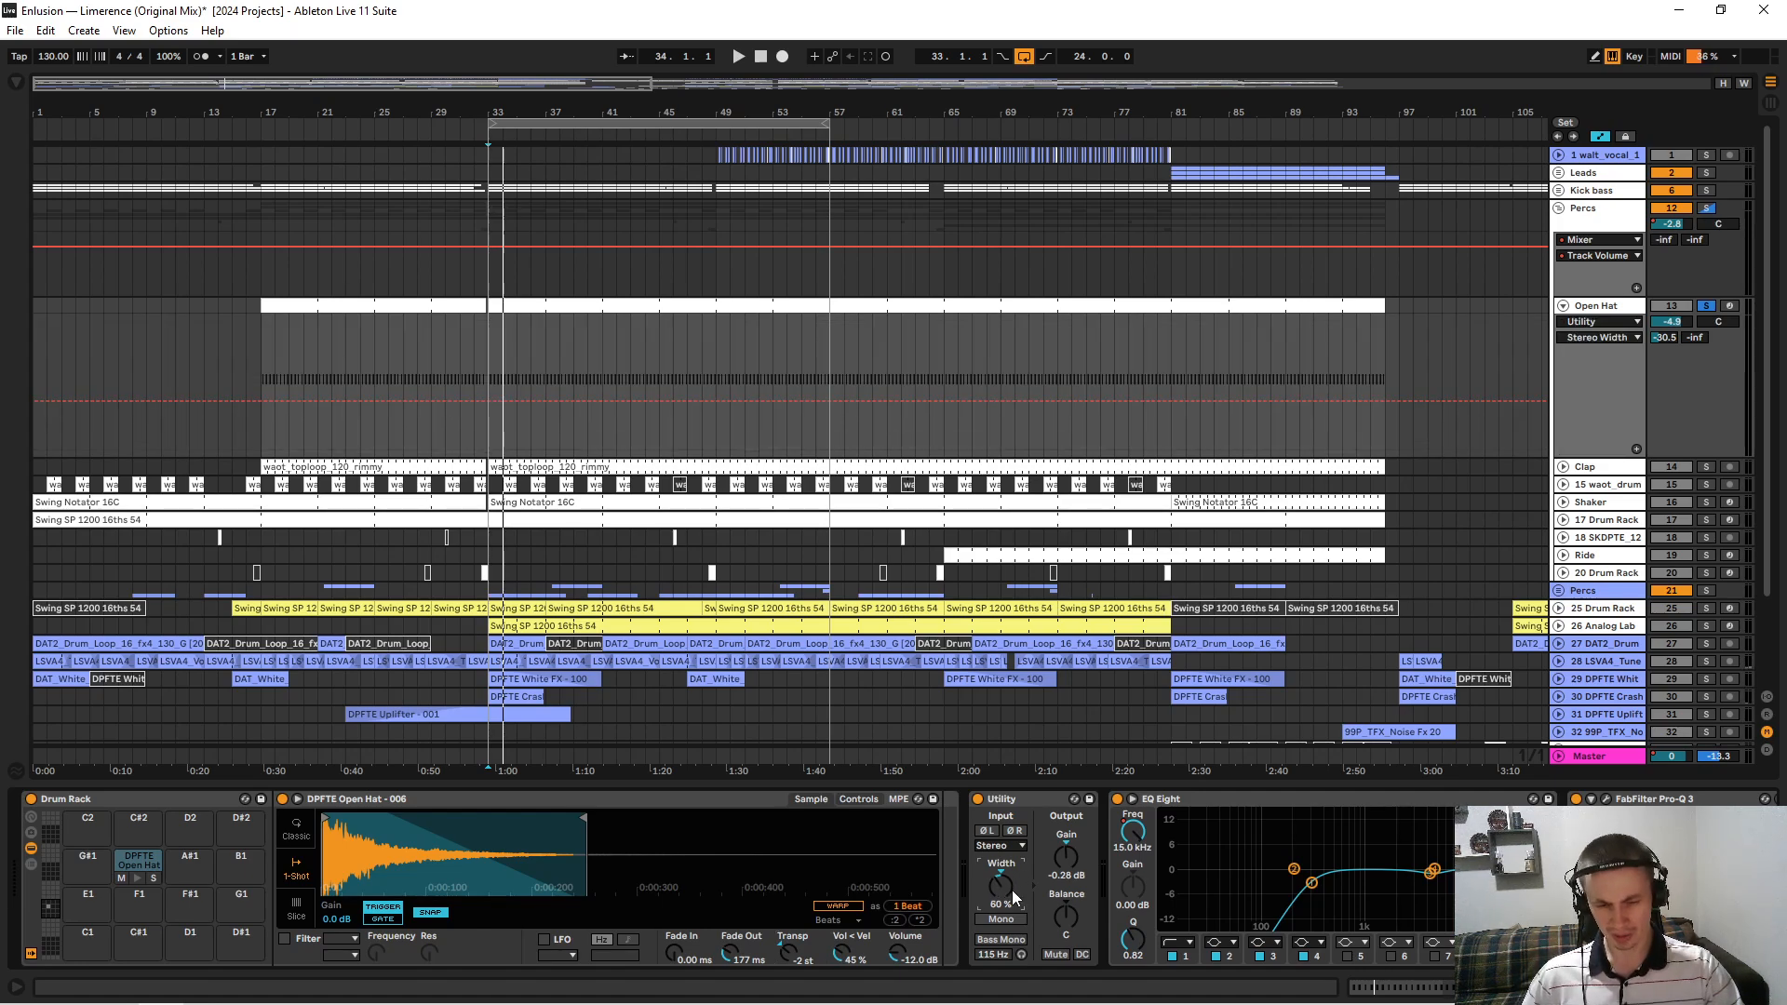
pyautogui.click(1310, 883)
pyautogui.click(1487, 877)
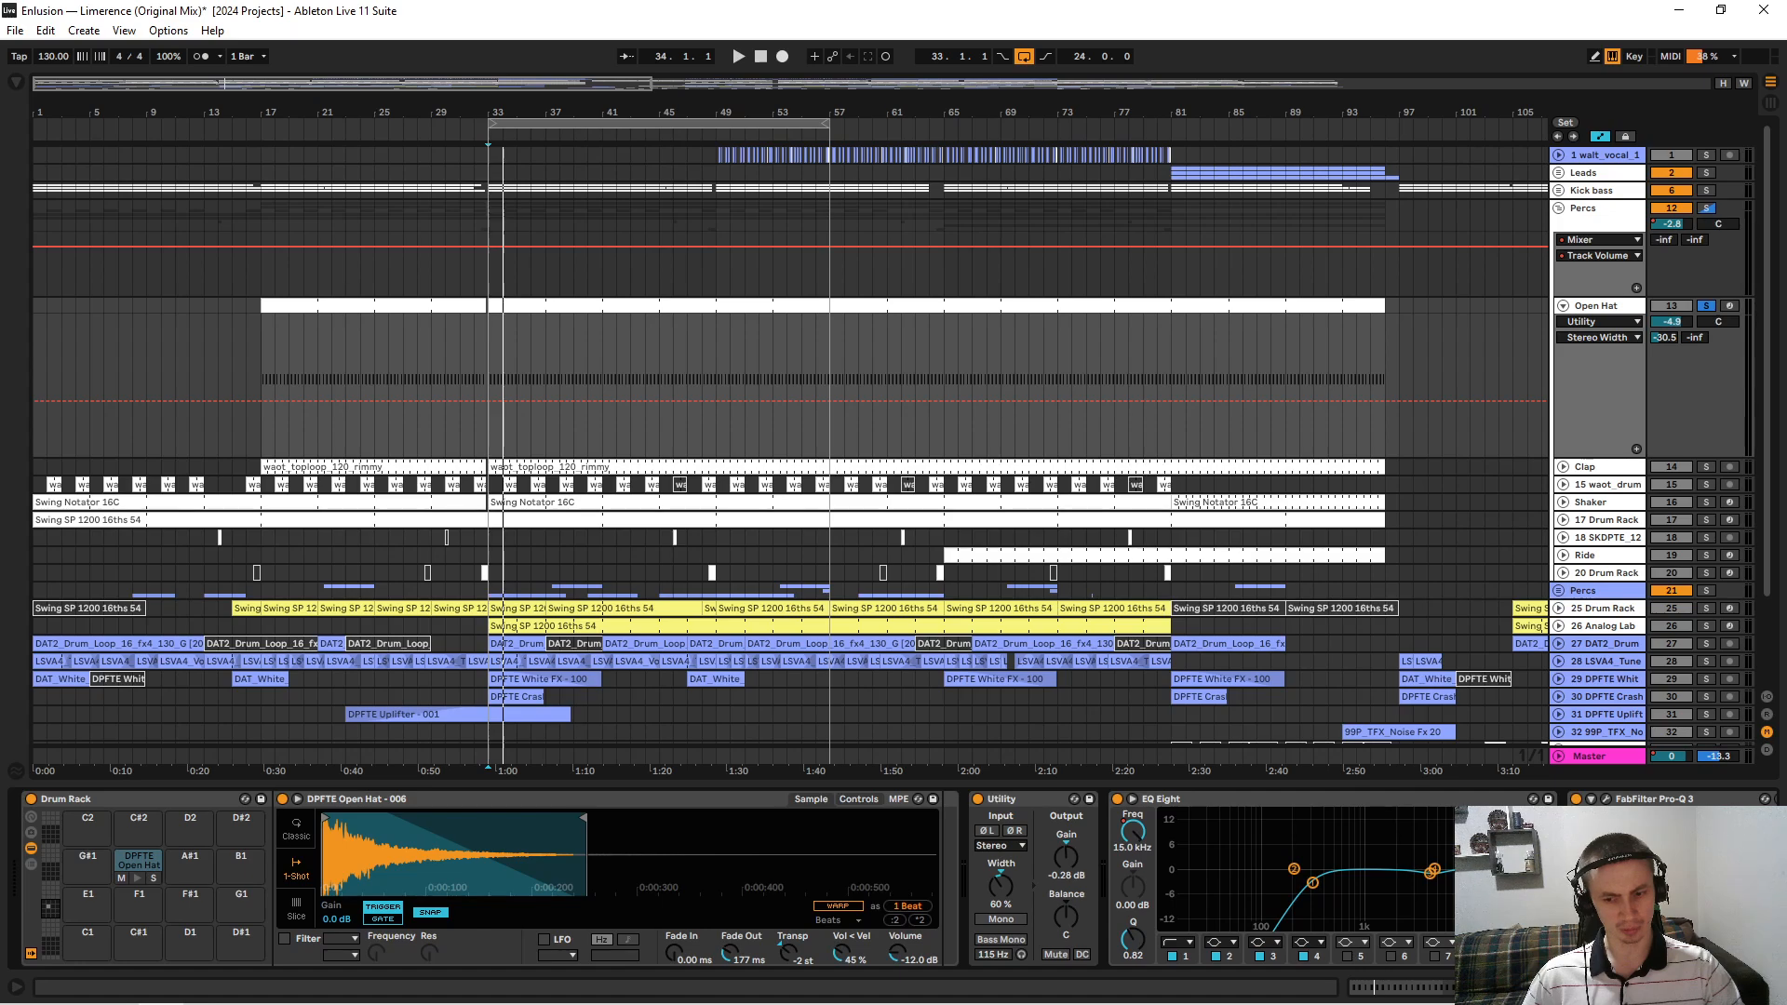
pyautogui.click(1432, 881)
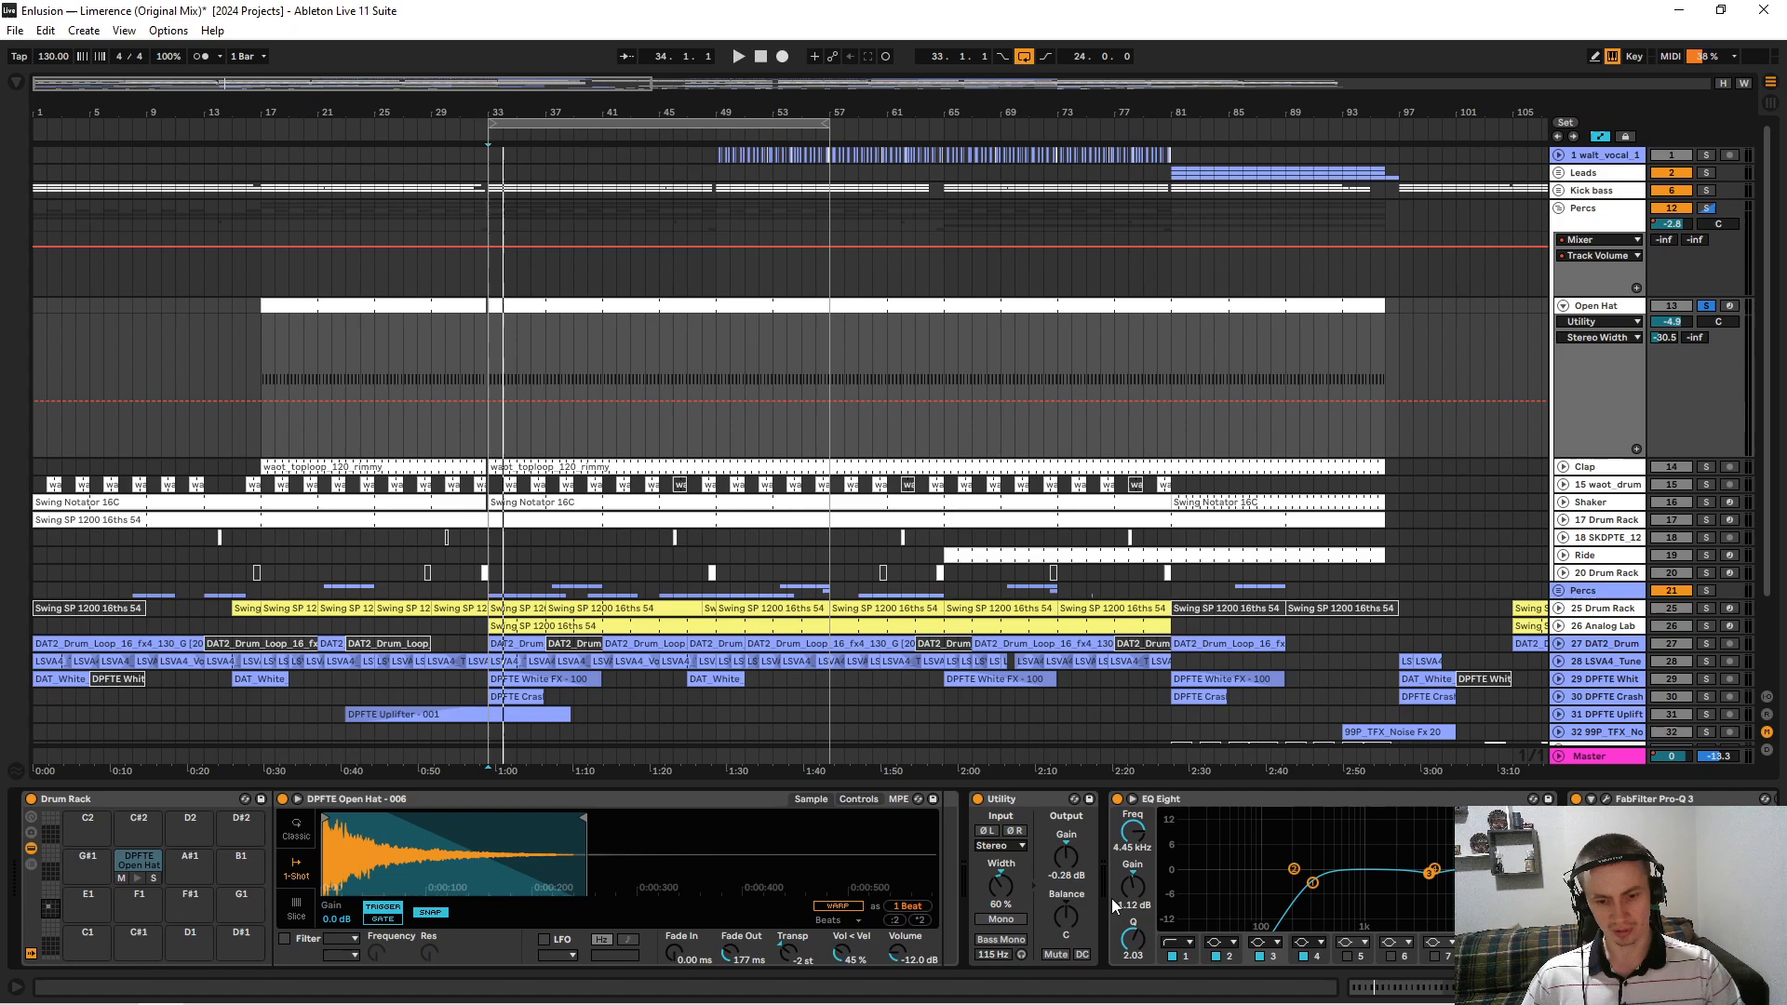
# Open the FabFilter Pro-Q 3 window on the Open Hat track to view its curve, and close it.
pyautogui.hscroll(2, 1498, 866)
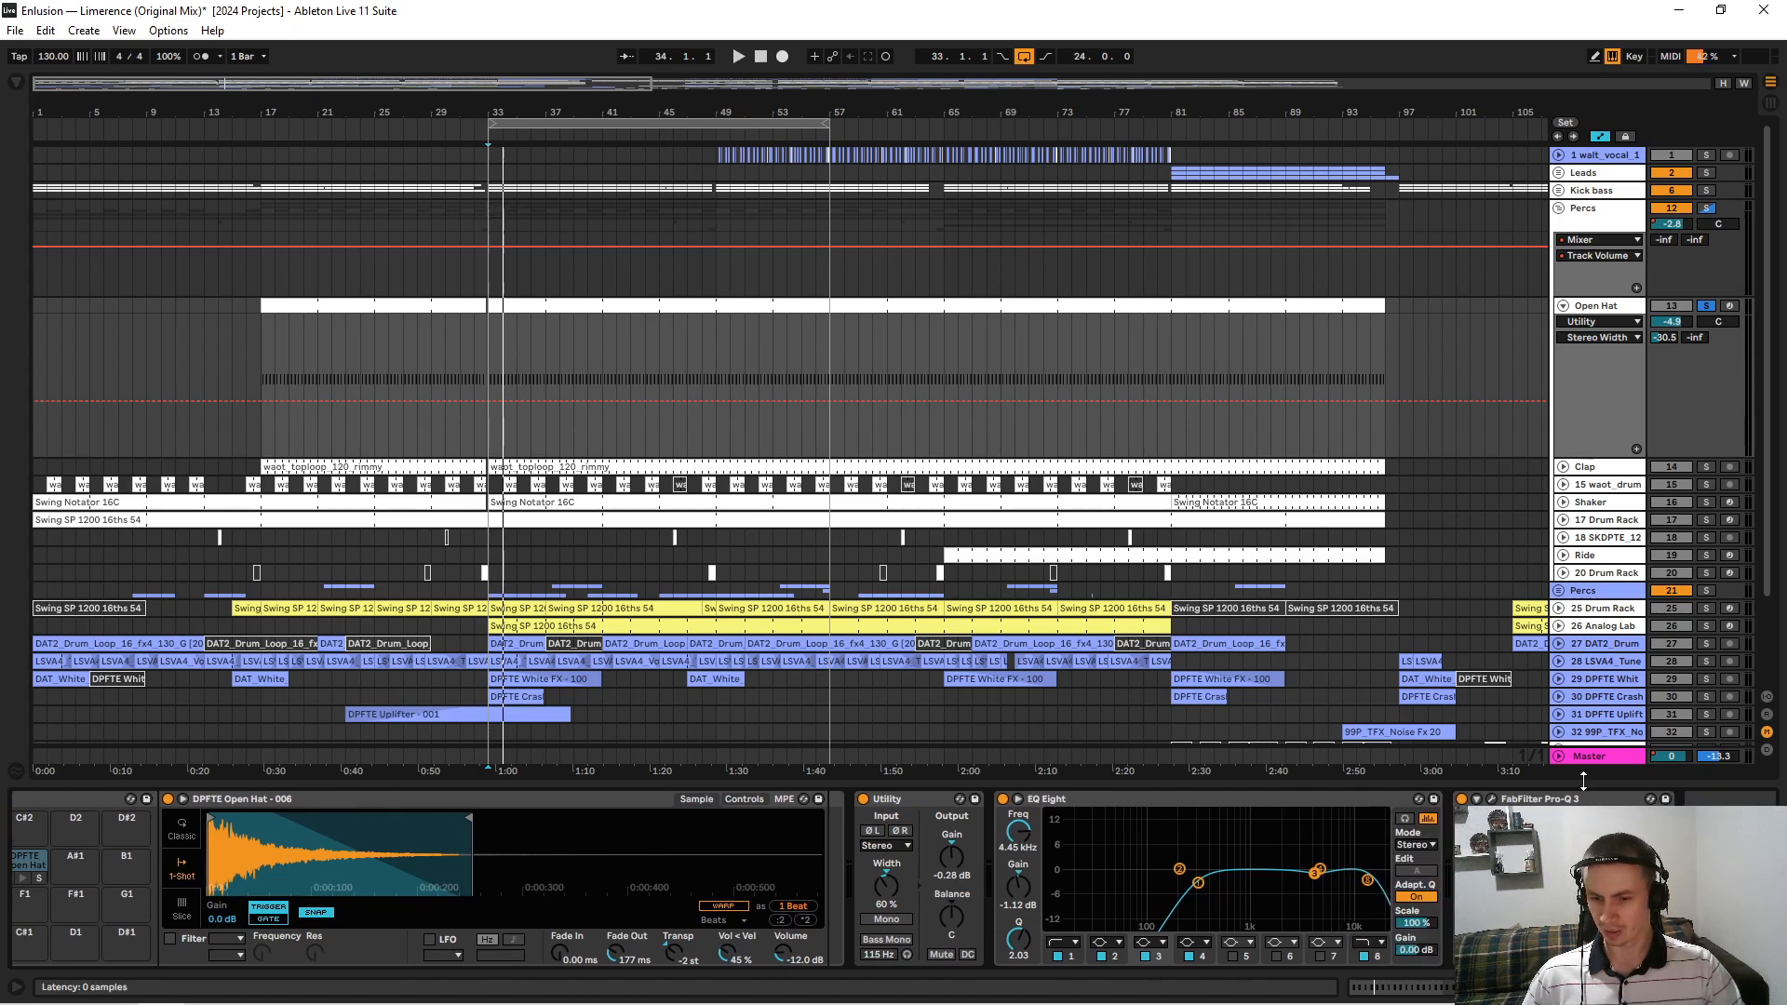
pyautogui.click(1491, 799)
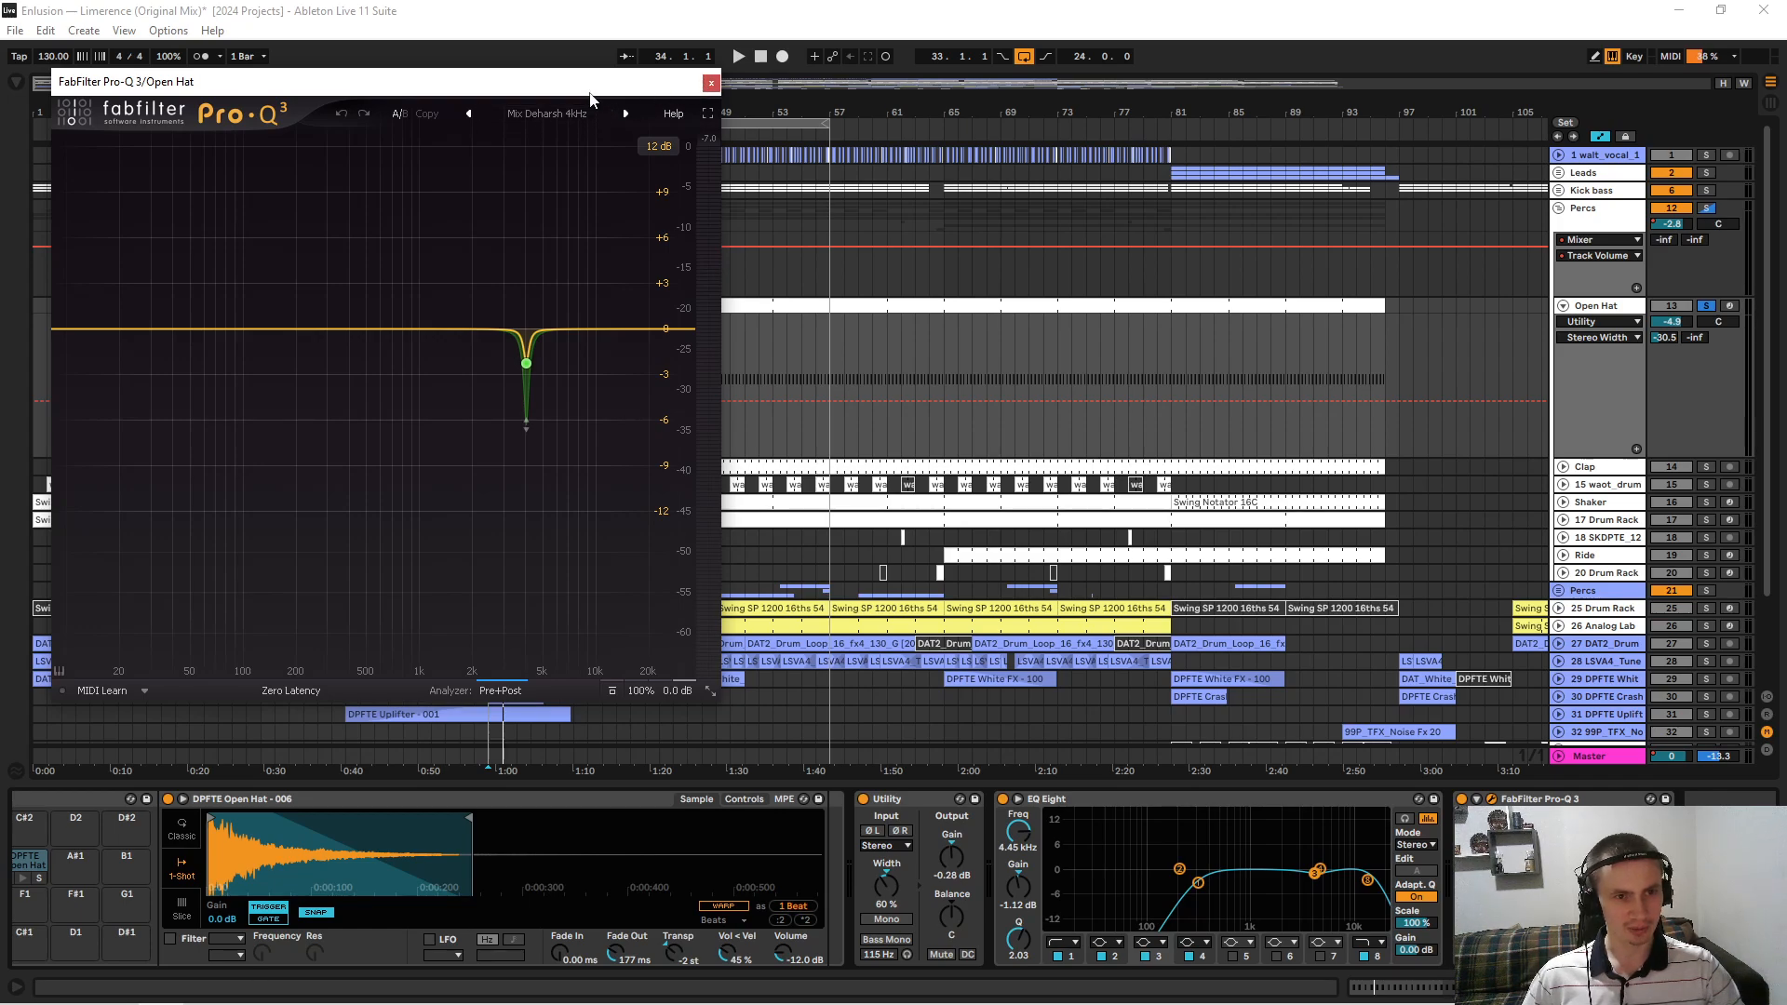
pyautogui.click(709, 85)
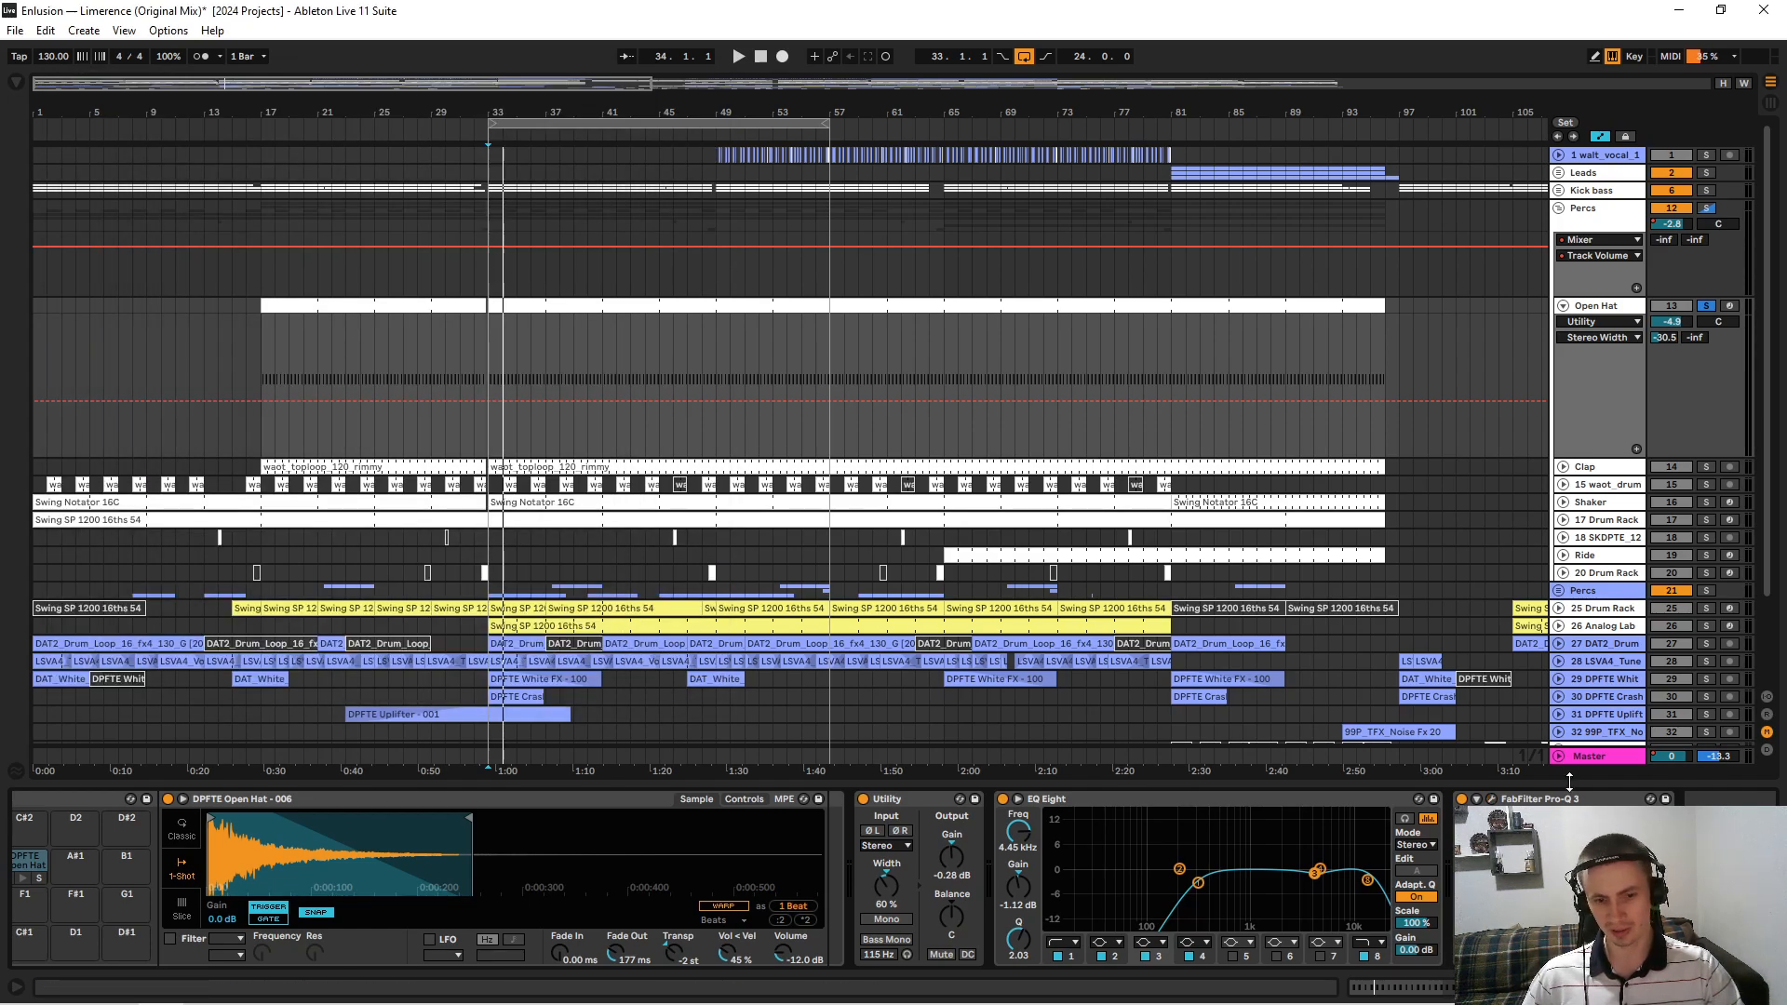
# Display the Detune automation of the DPFTE Open Hat - 006 sampler on the Open Hat track.
pyautogui.click(1603, 322)
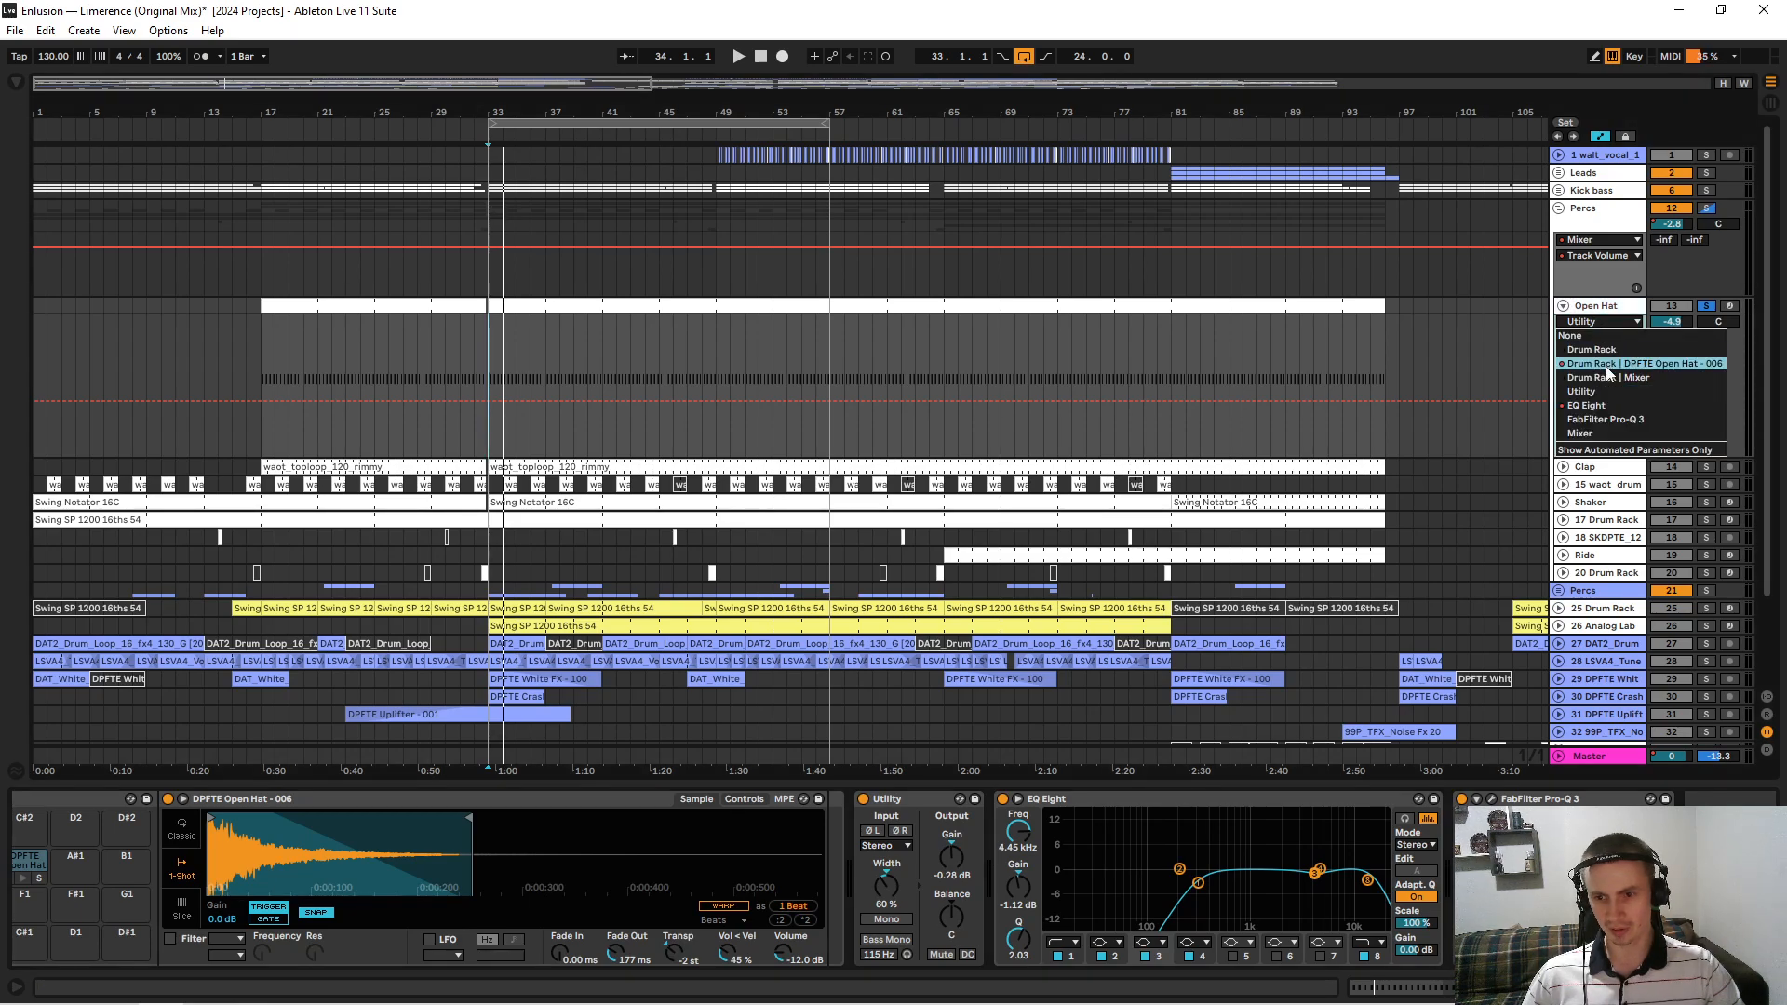
pyautogui.click(1607, 365)
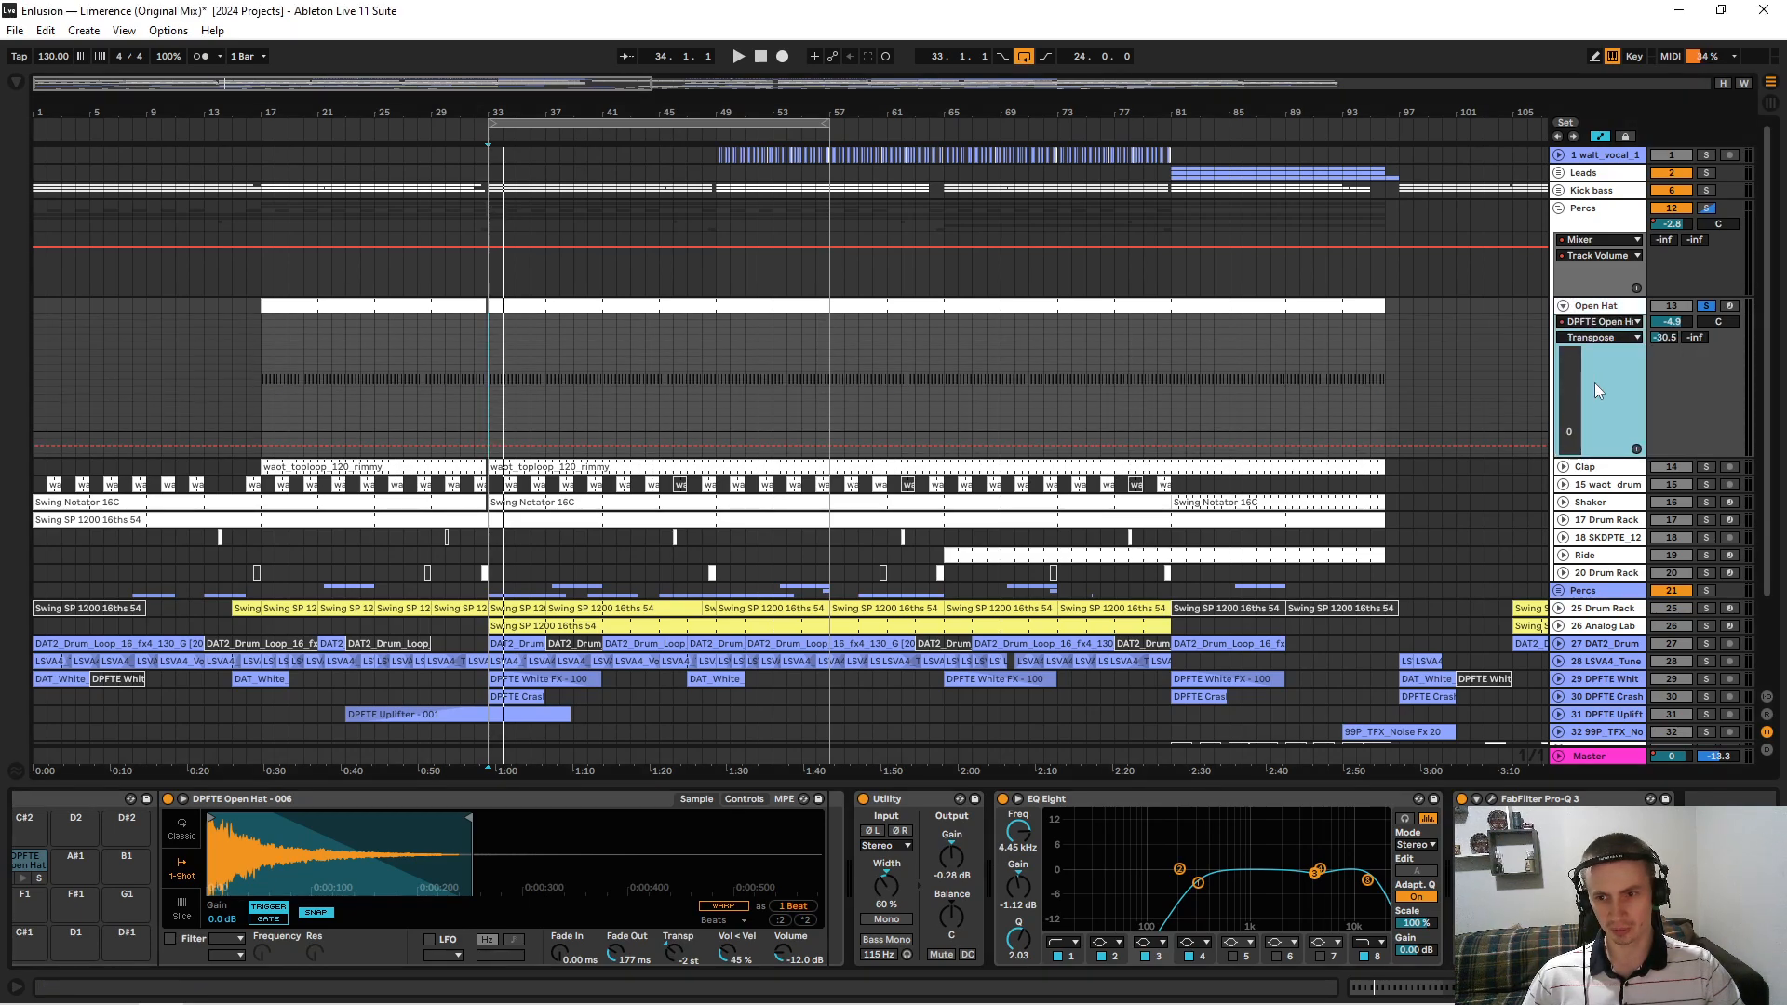
pyautogui.click(1610, 337)
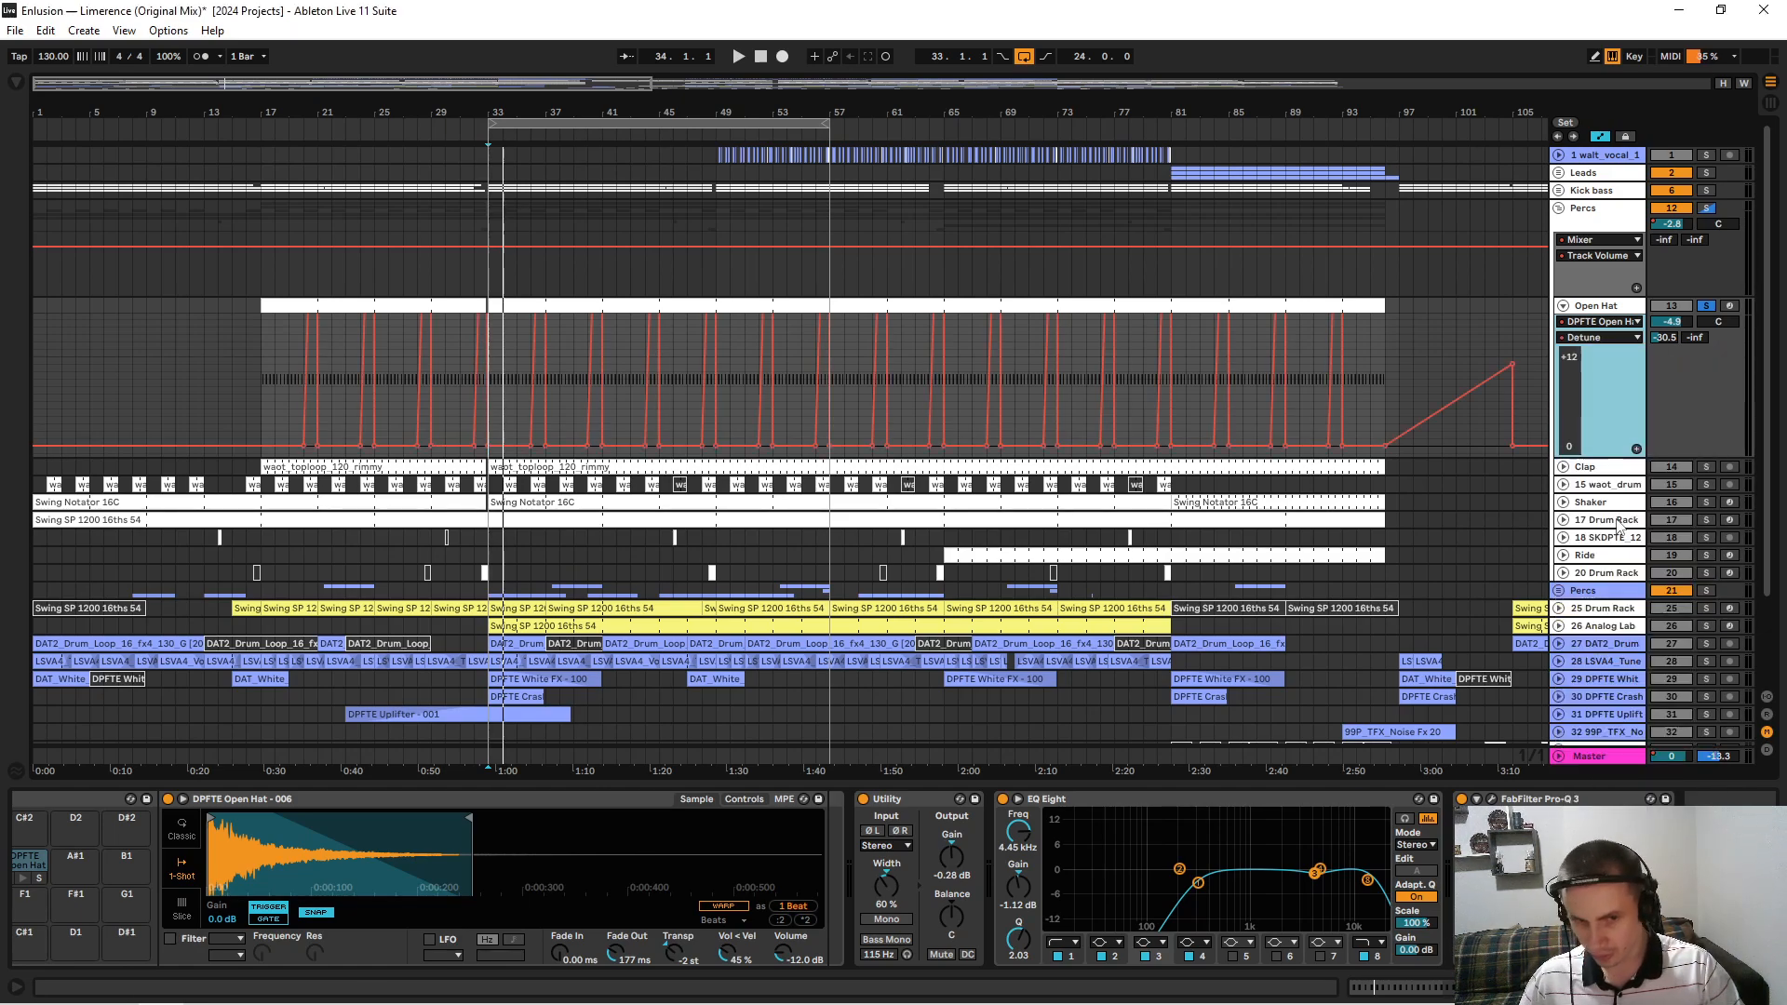
# Audition the Open Hat detune ramp from bar 48.
pyautogui.click(1597, 518)
pyautogui.moveTo(707, 130); pyautogui.dragTo(714, 152)
pyautogui.click(712, 348)
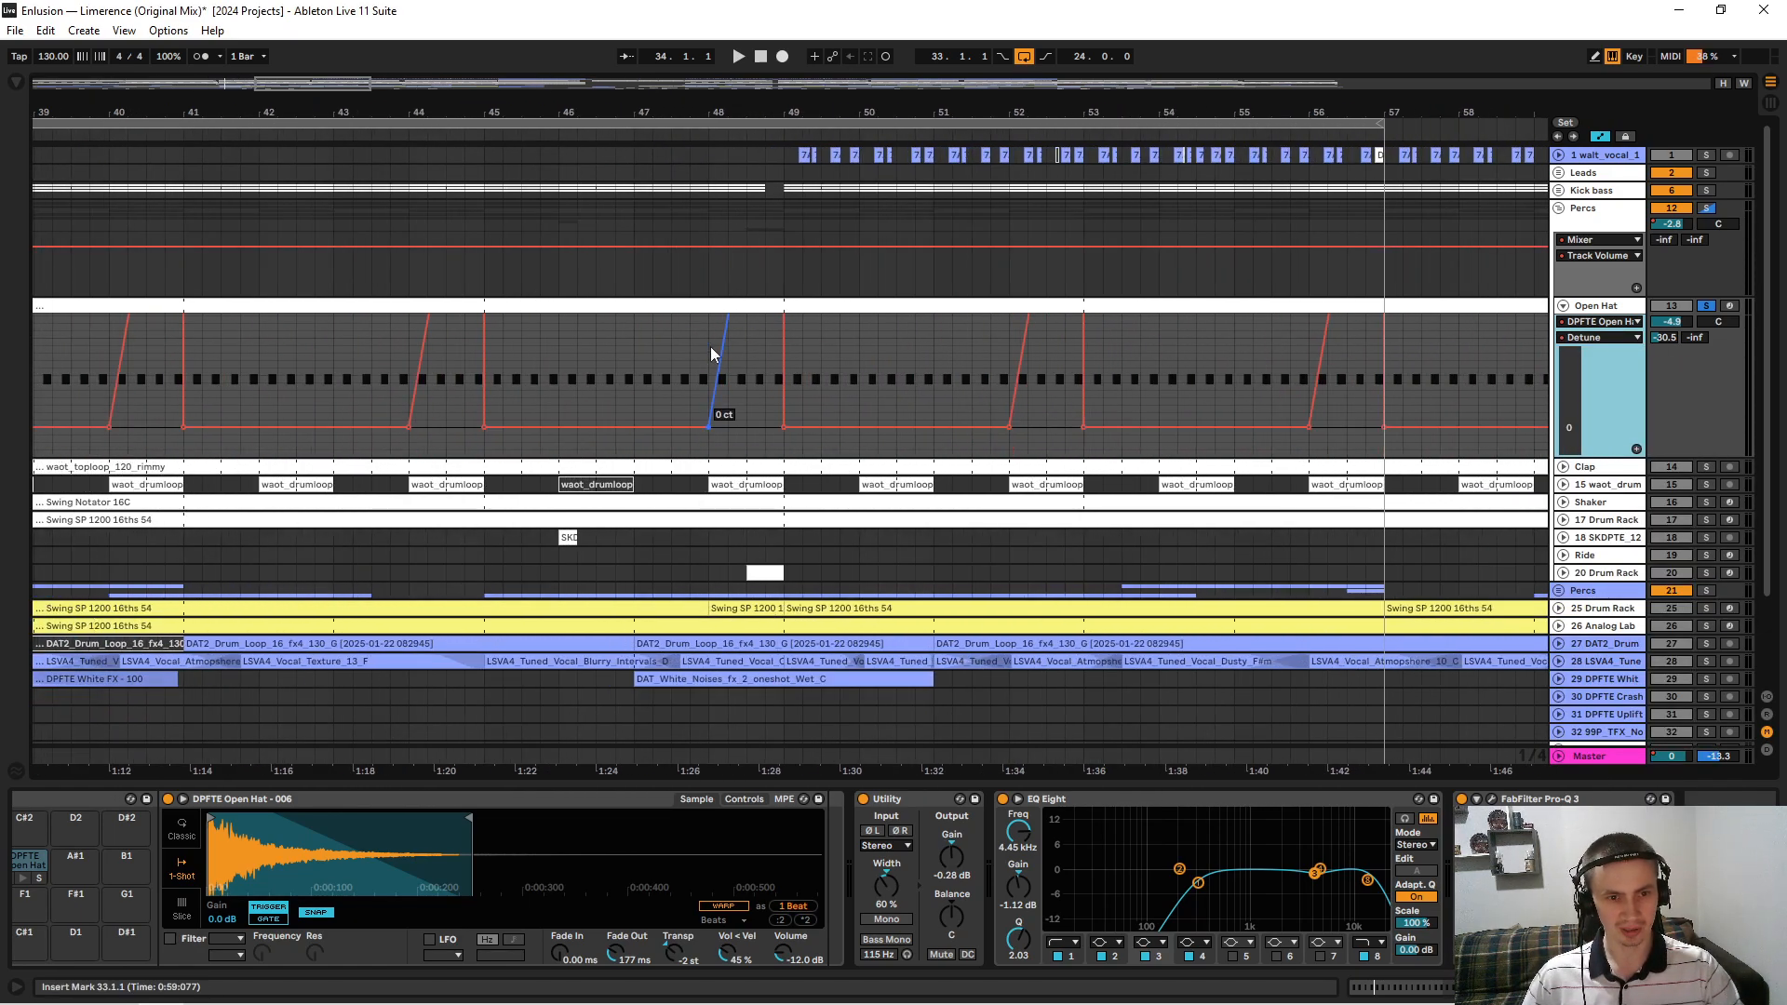
pyautogui.press('space')
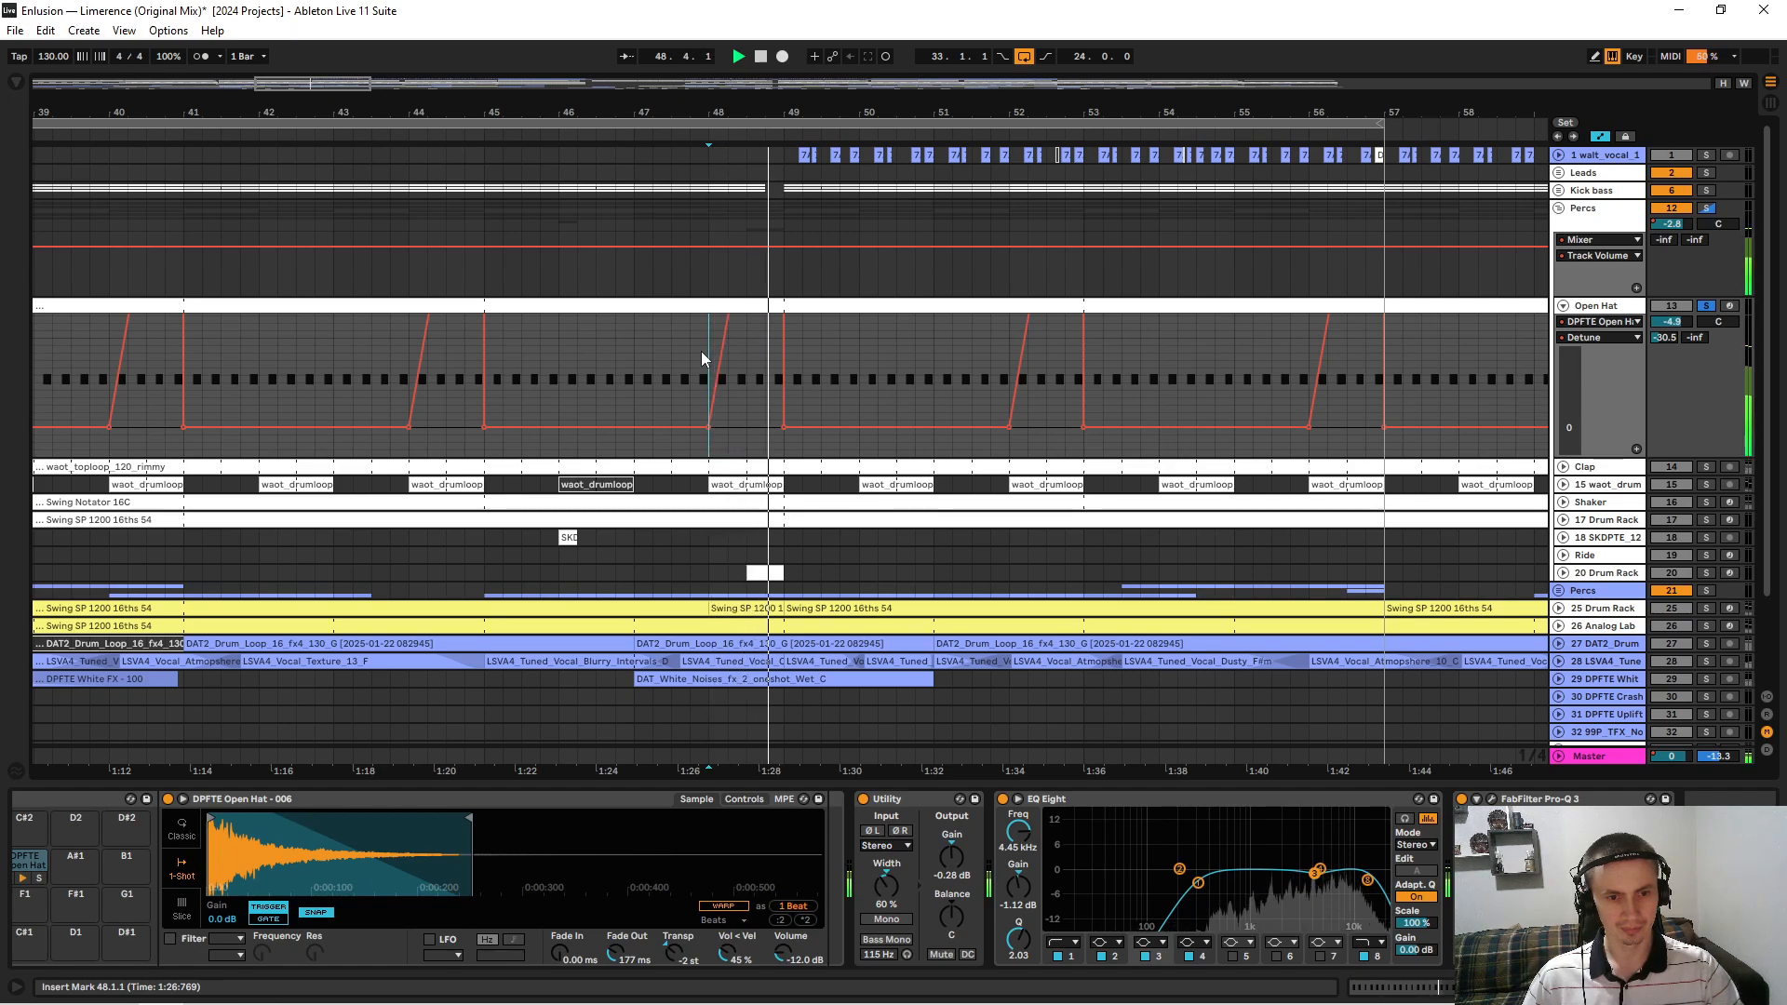
pyautogui.press('space')
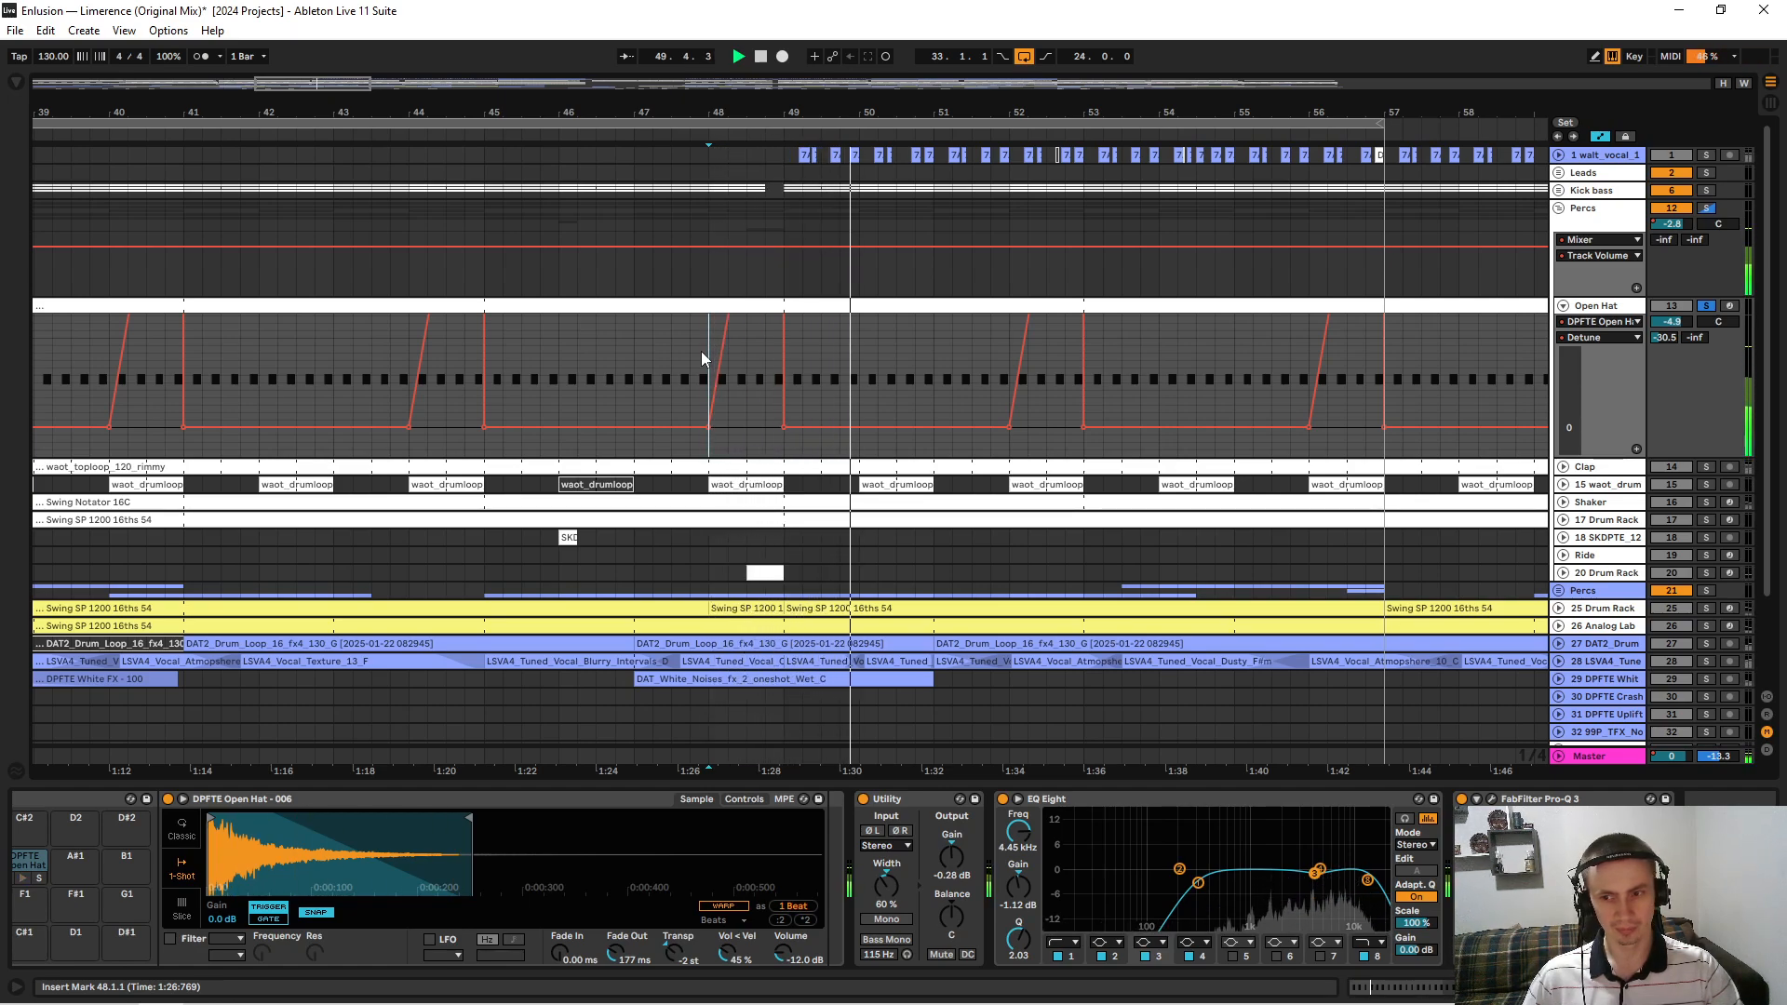
# Collapse the Open Hat track, expand and solo the Clap track, and play it from bar 33.
pyautogui.click(1563, 307)
pyautogui.click(1563, 323)
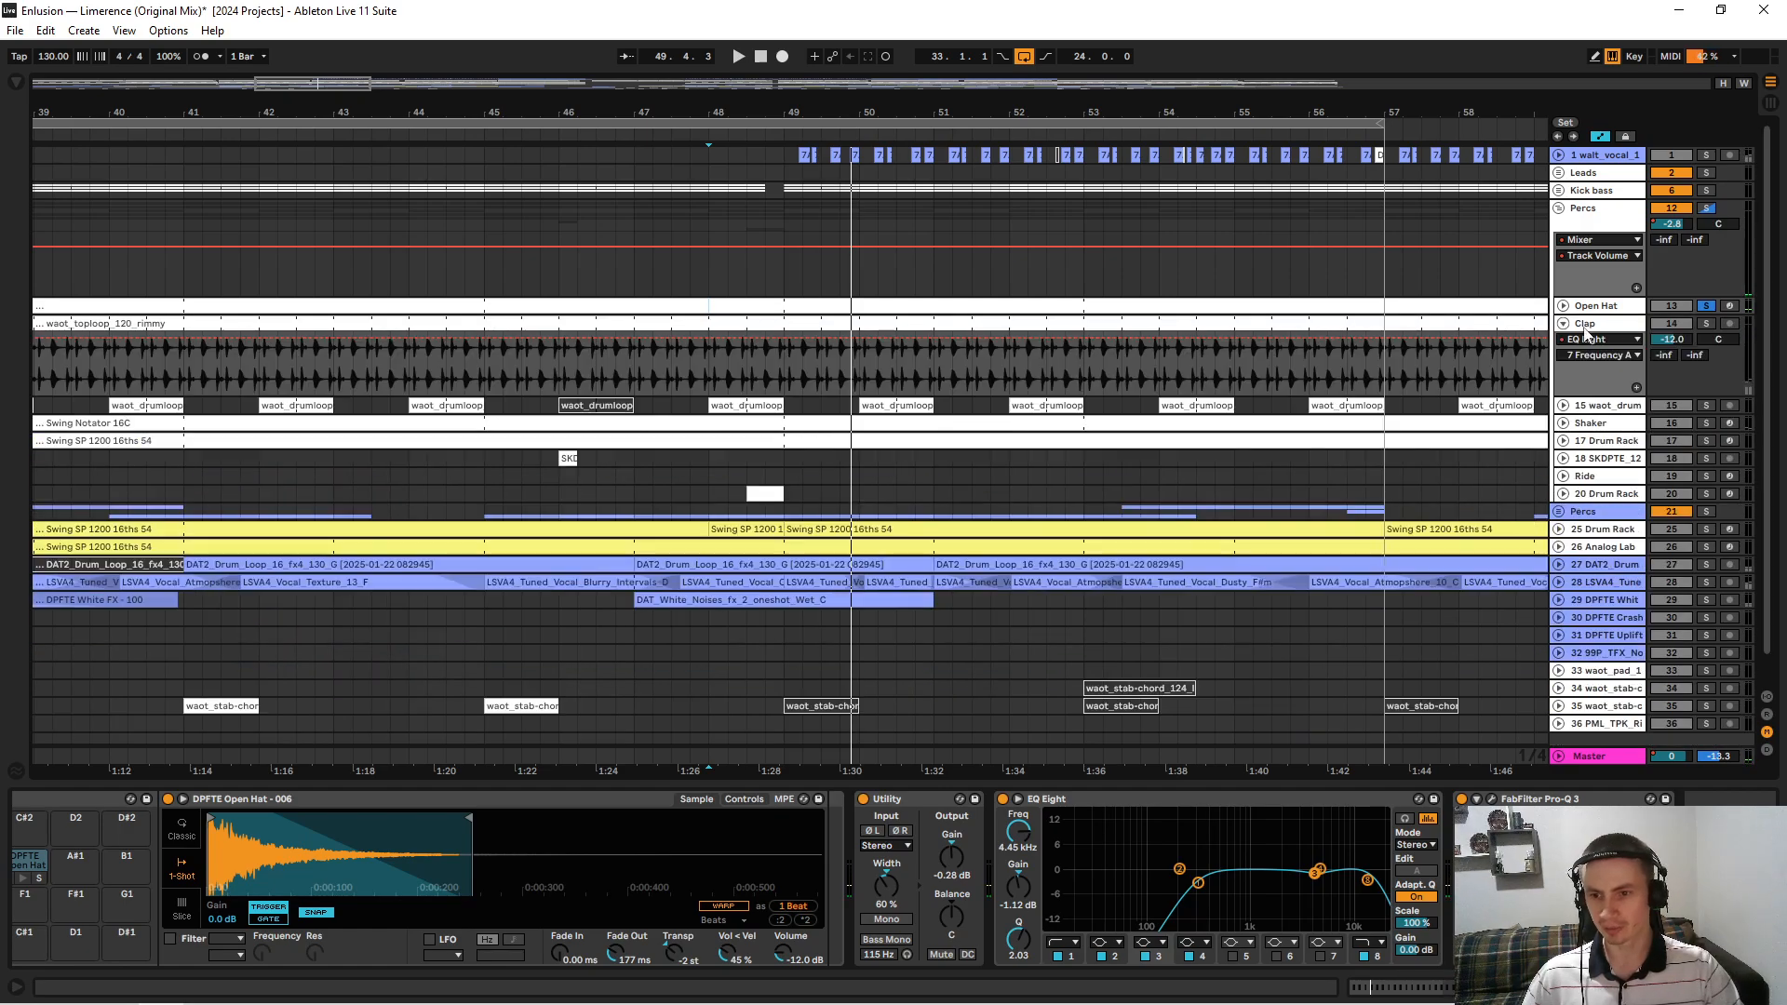
pyautogui.click(1706, 323)
pyautogui.moveTo(842, 118); pyautogui.dragTo(835, 28)
pyautogui.click(530, 363)
pyautogui.press('space')
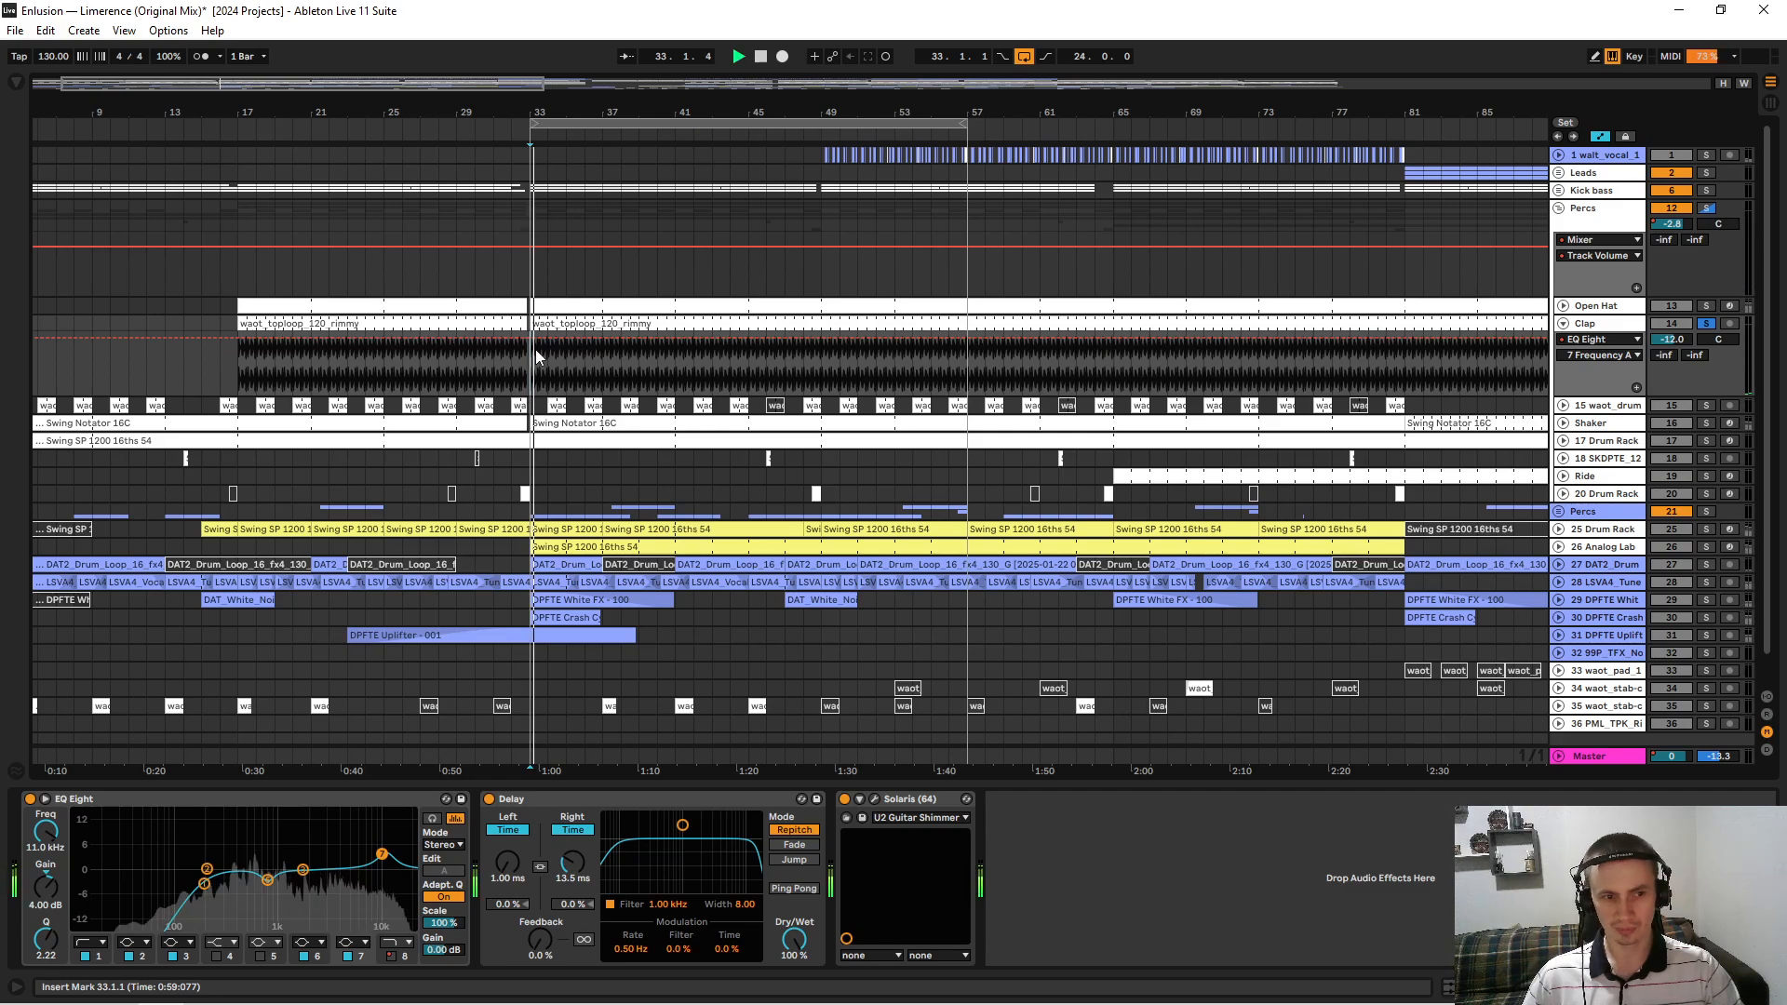
# Display the Track Volume envelope of the waot_toploop_120_rimmy clip at bar 33, and view the Clap track's Delay device.
pyautogui.click(553, 326)
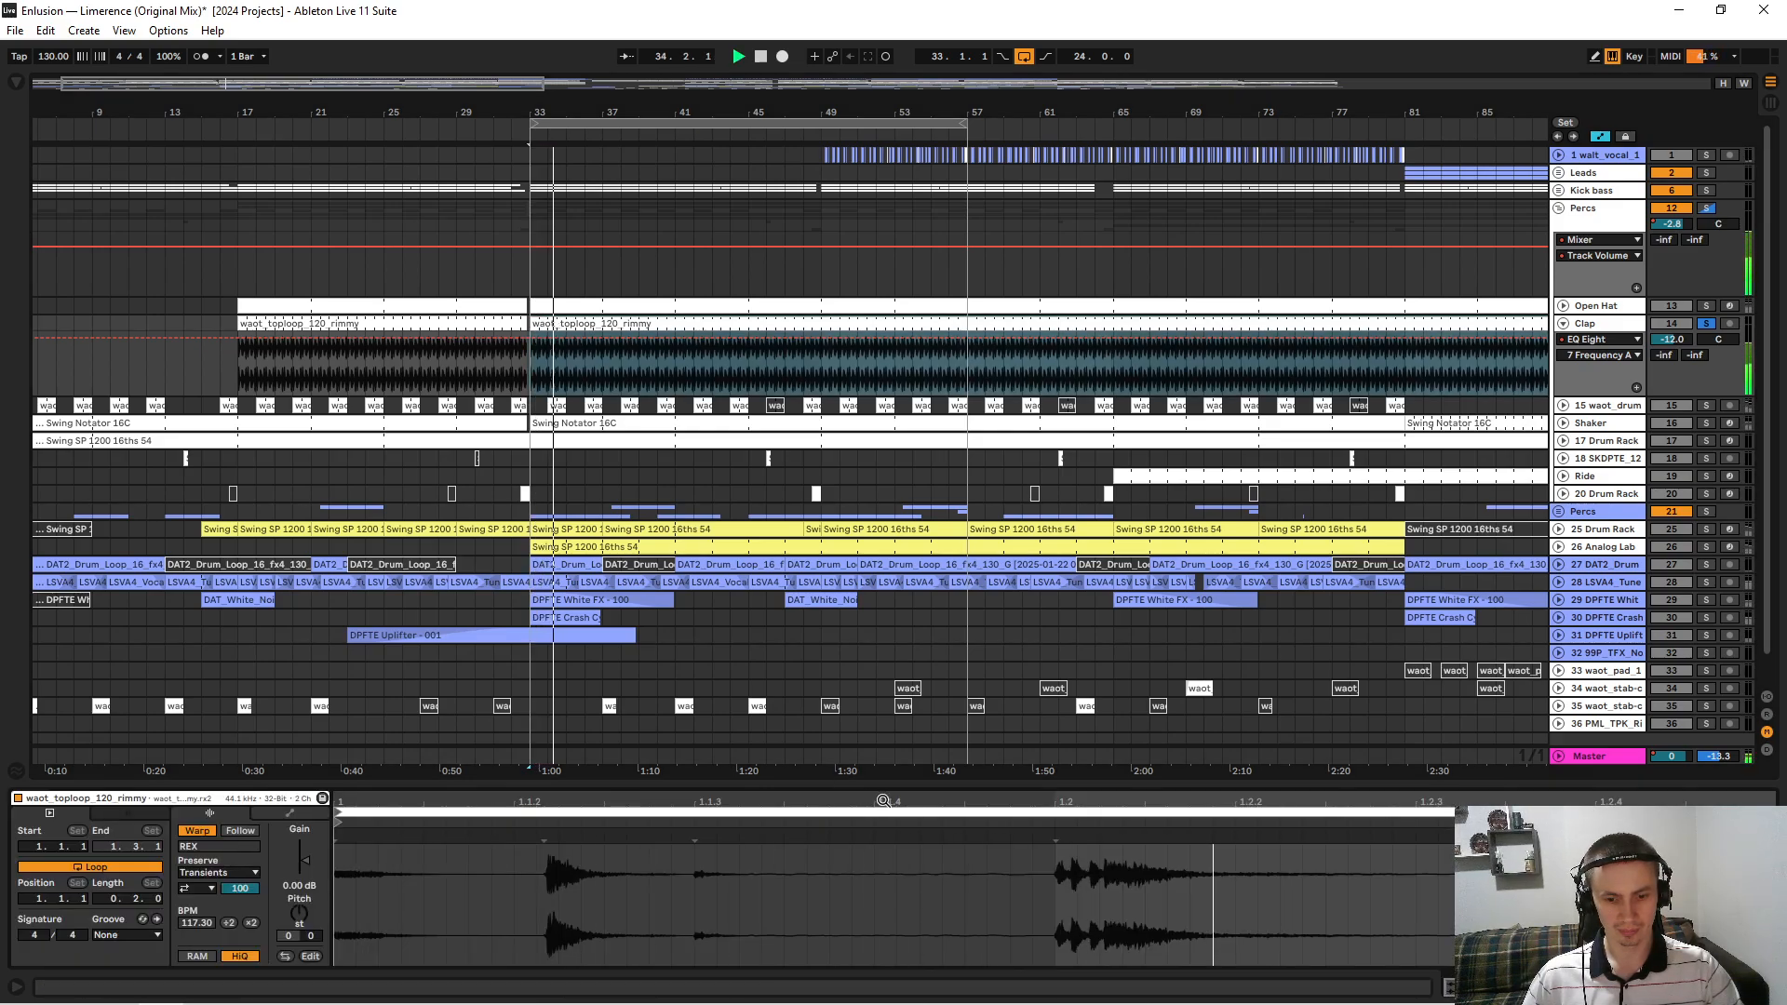
pyautogui.click(262, 811)
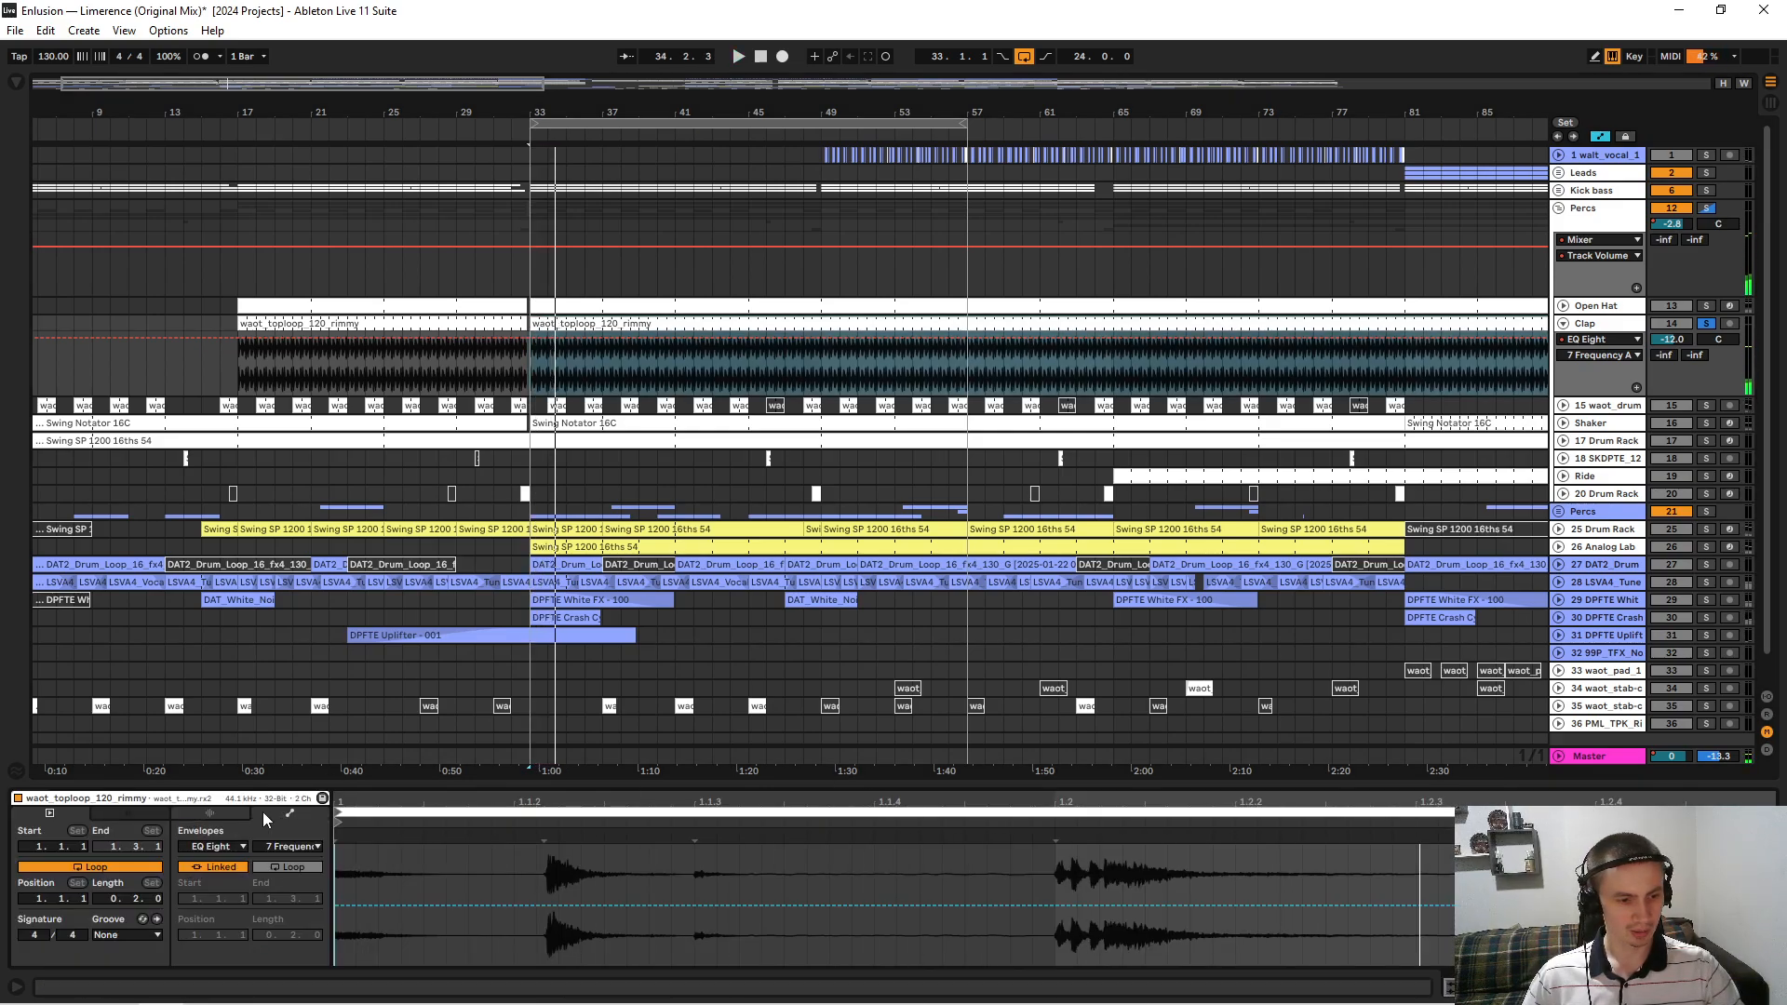
pyautogui.click(300, 846)
pyautogui.click(218, 848)
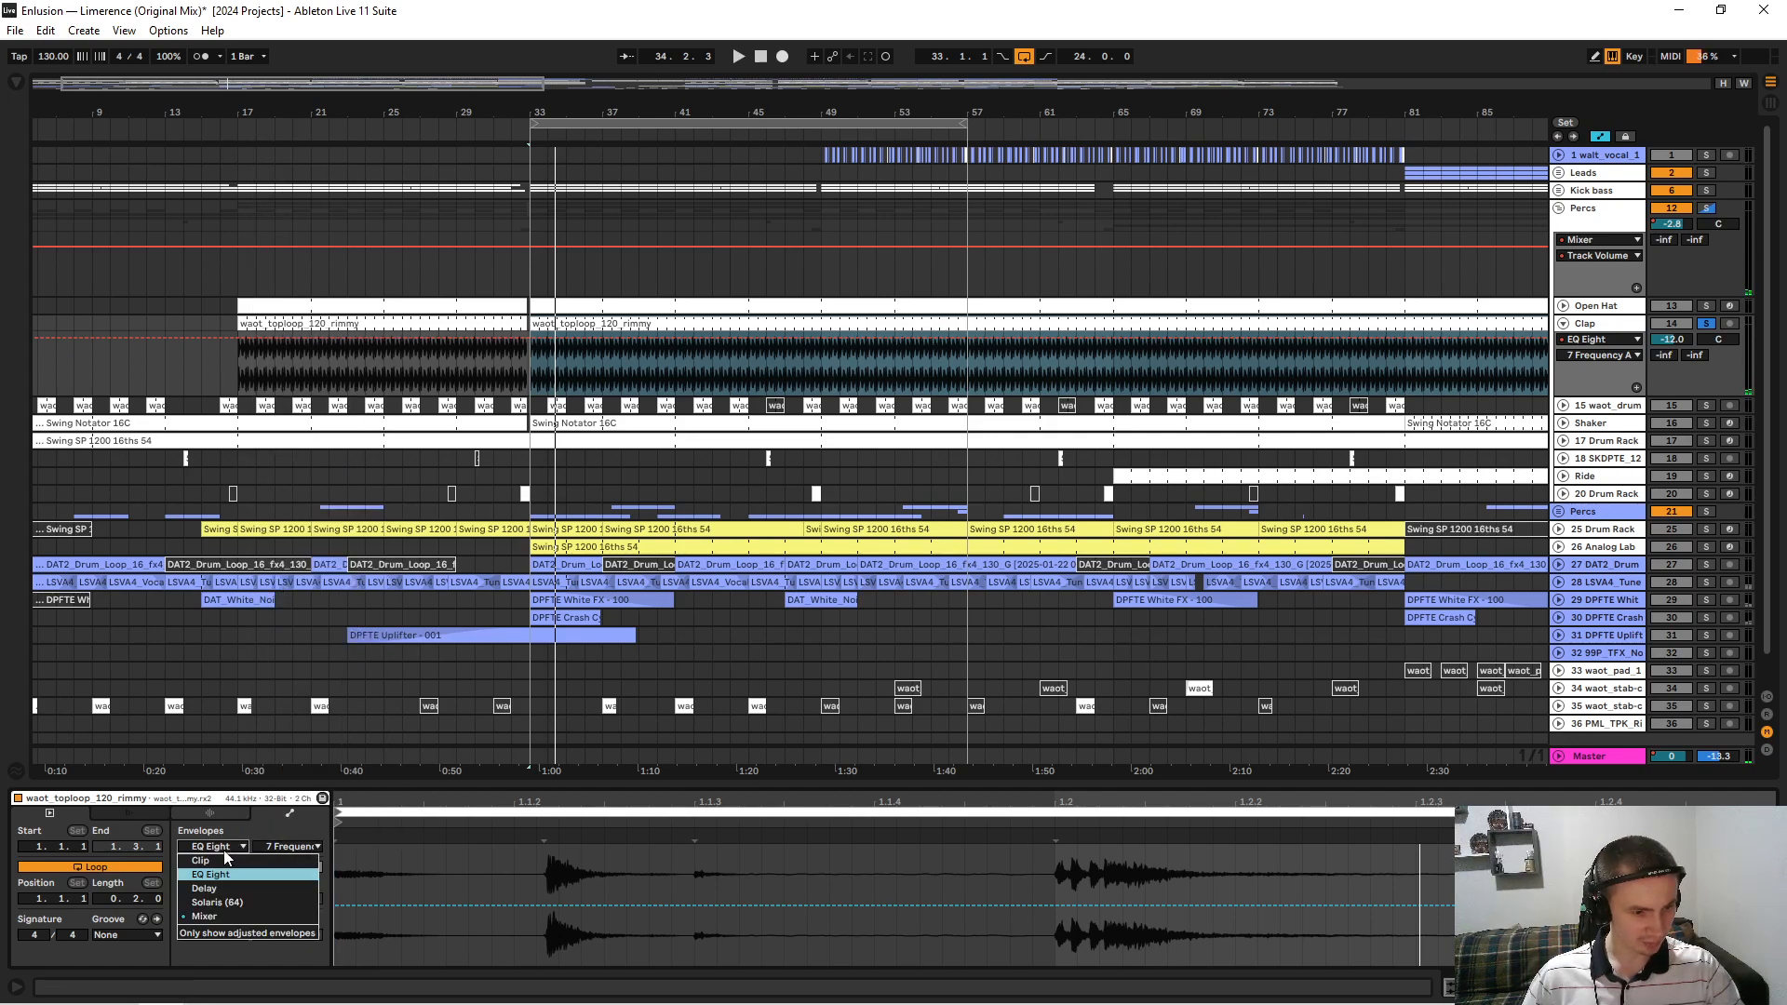
pyautogui.click(210, 917)
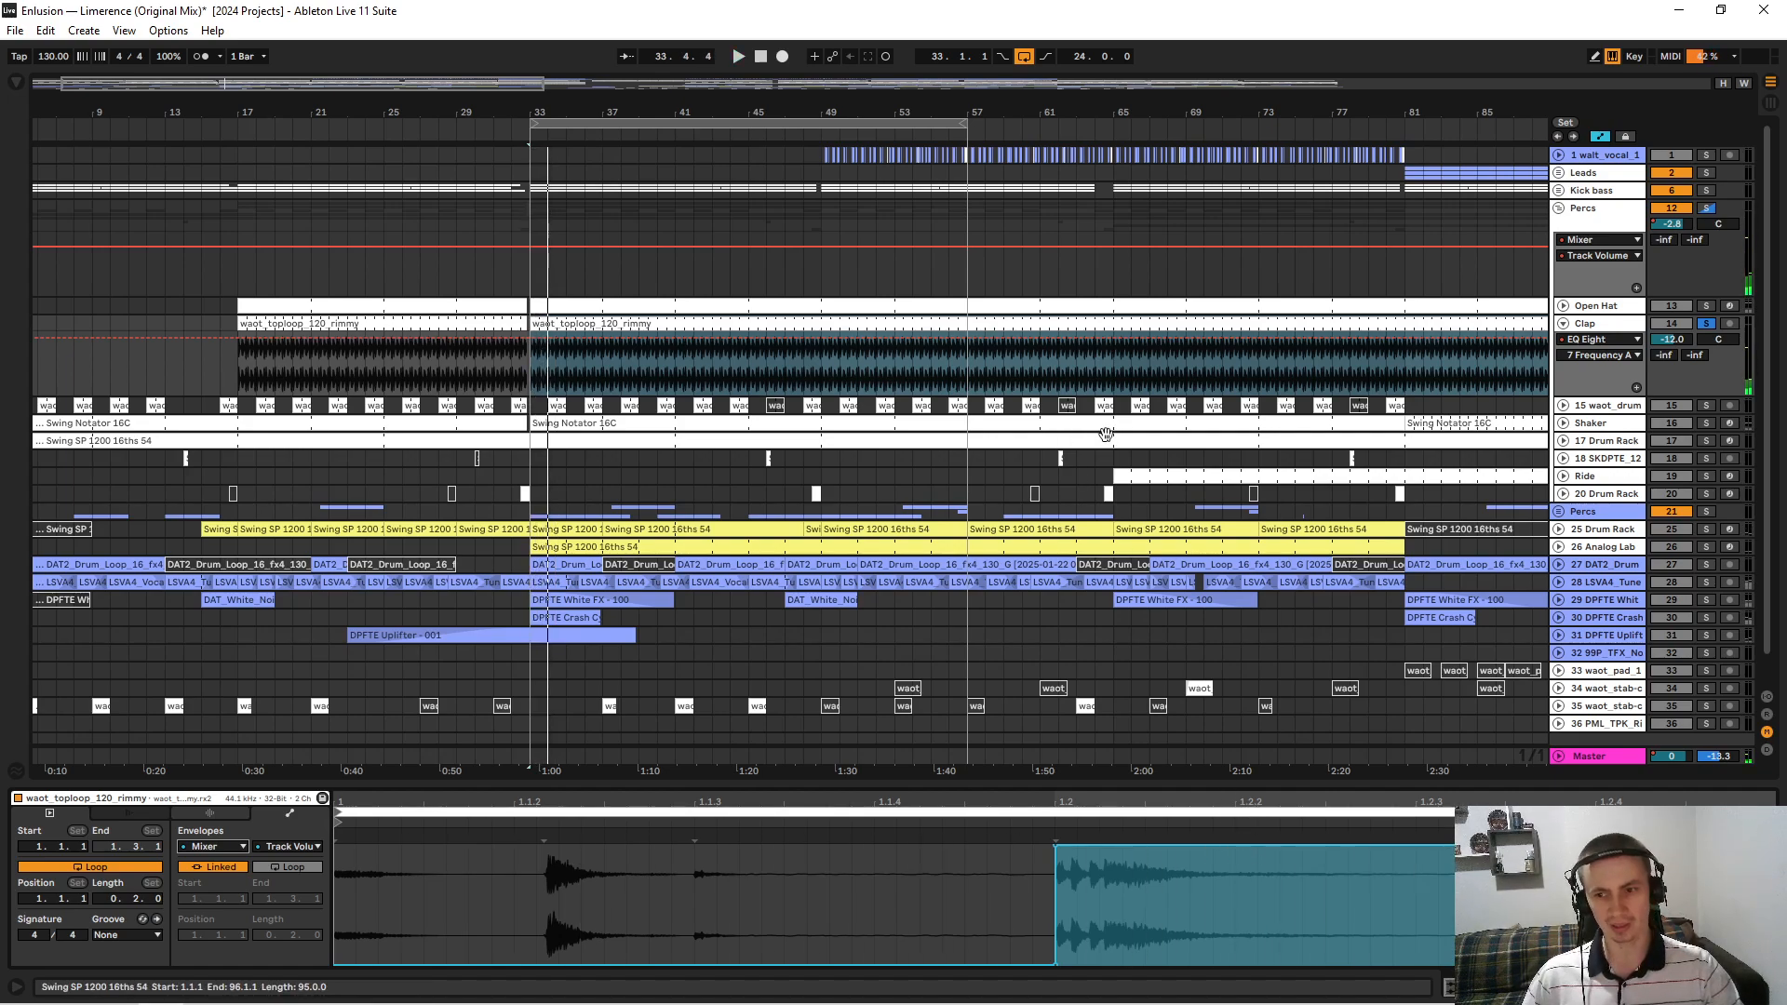
pyautogui.click(1590, 327)
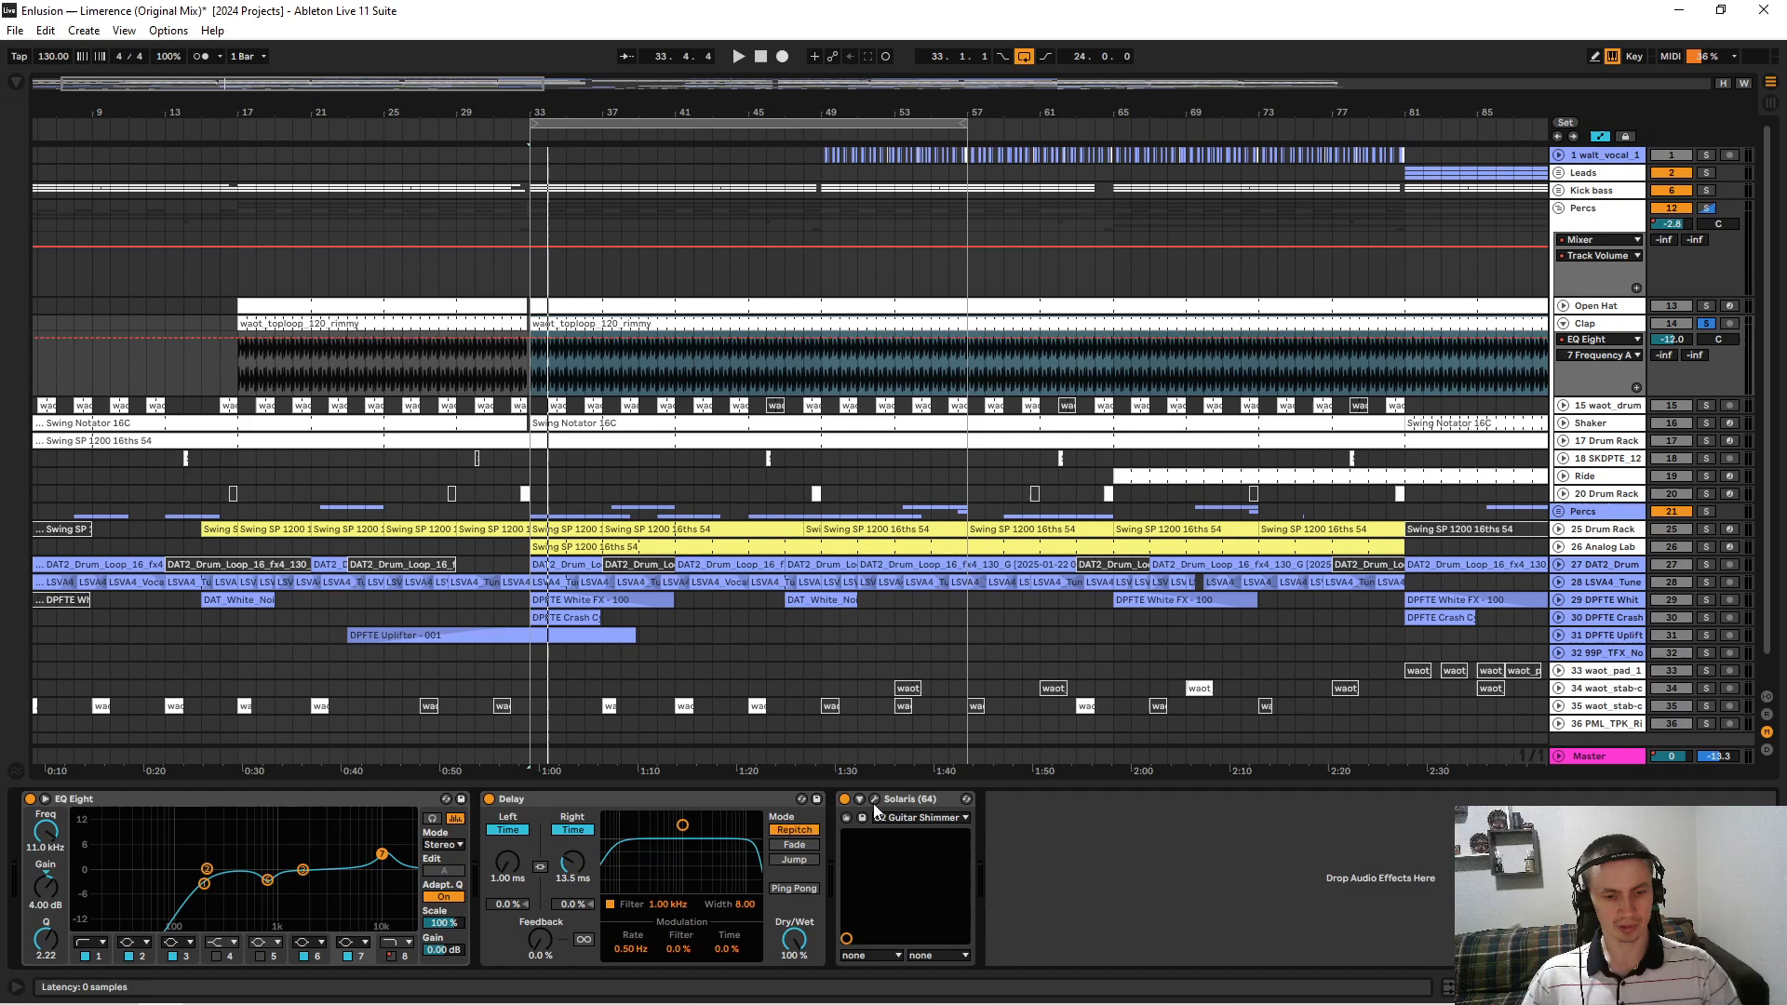
pyautogui.click(652, 802)
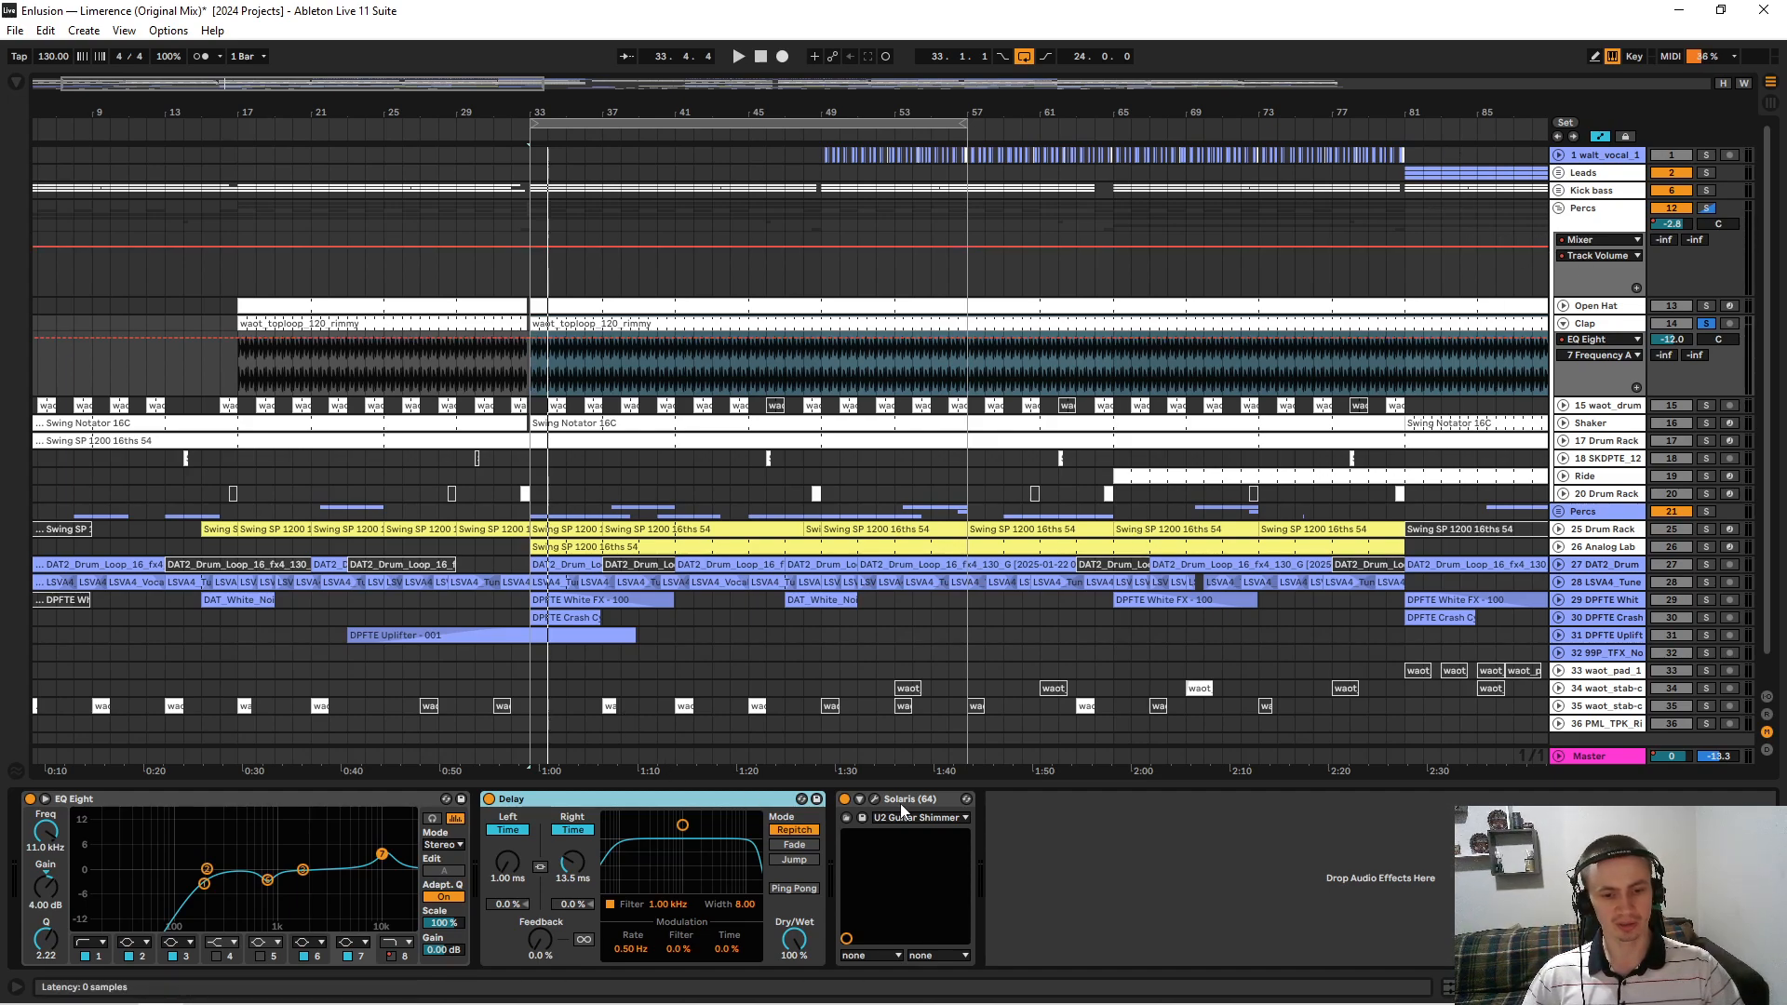
# Expand and solo track 15 with the waot drum loop, and audition its hits from bars 34, 36 and 38.
pyautogui.click(1562, 405)
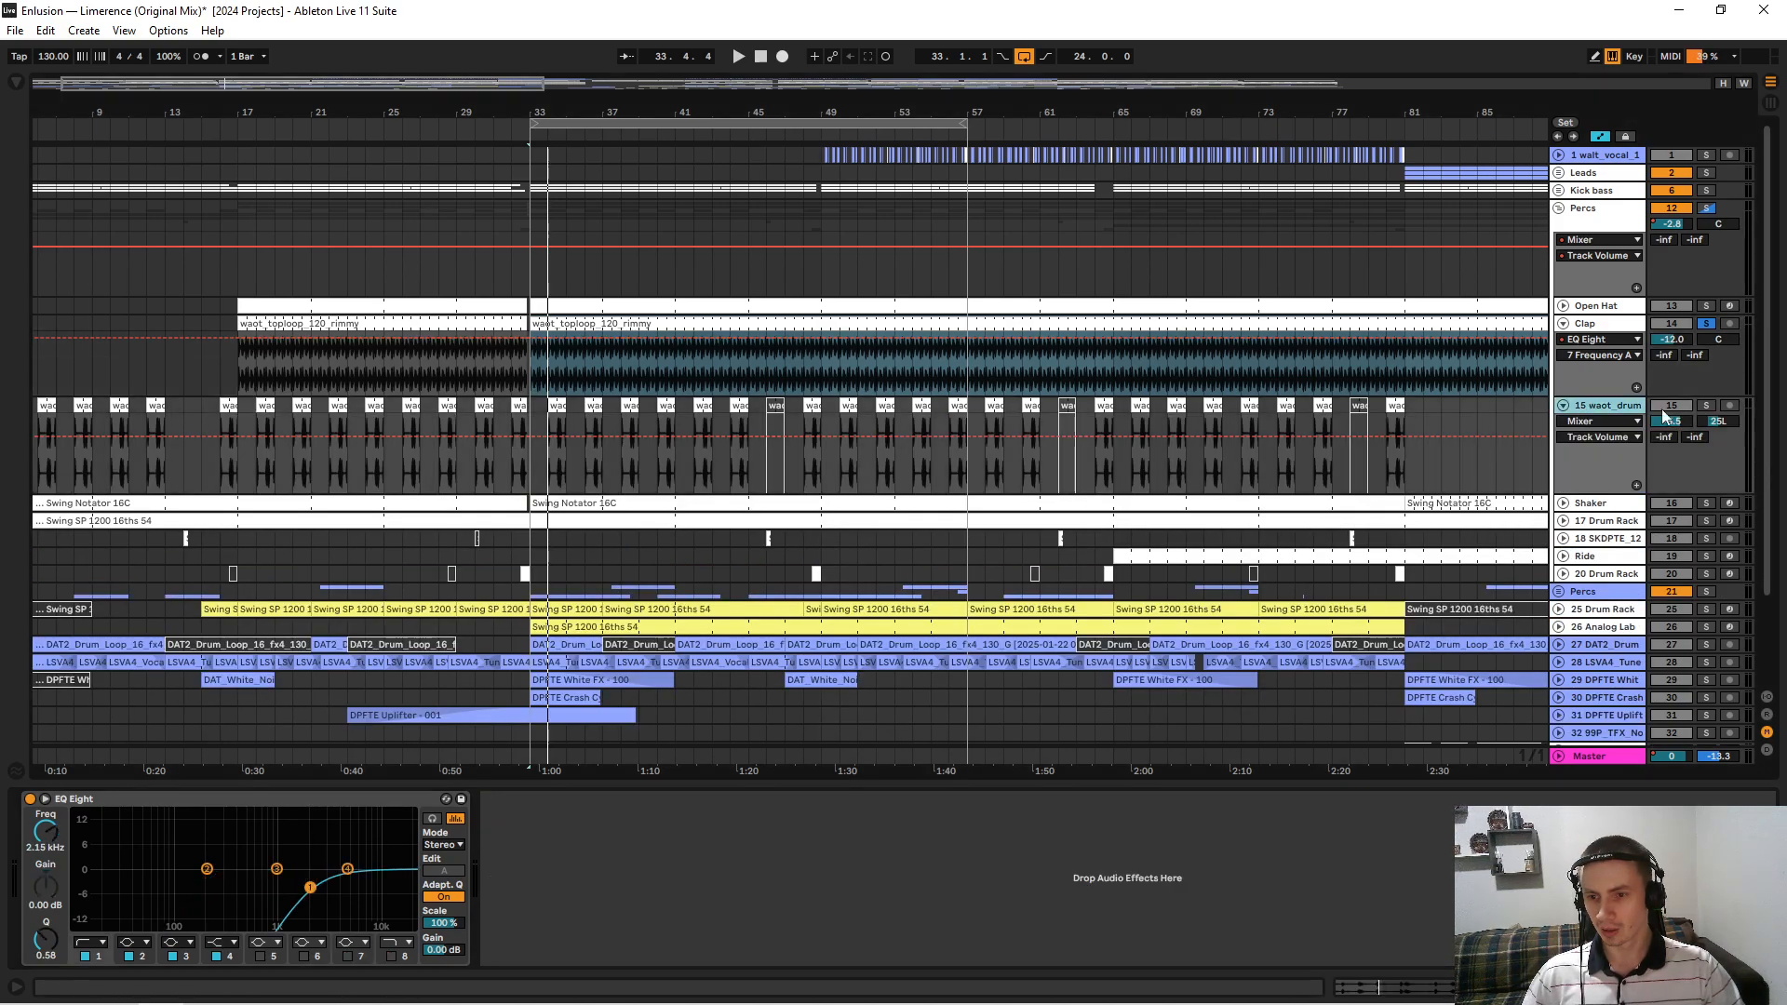
pyautogui.click(541, 468)
pyautogui.press('space')
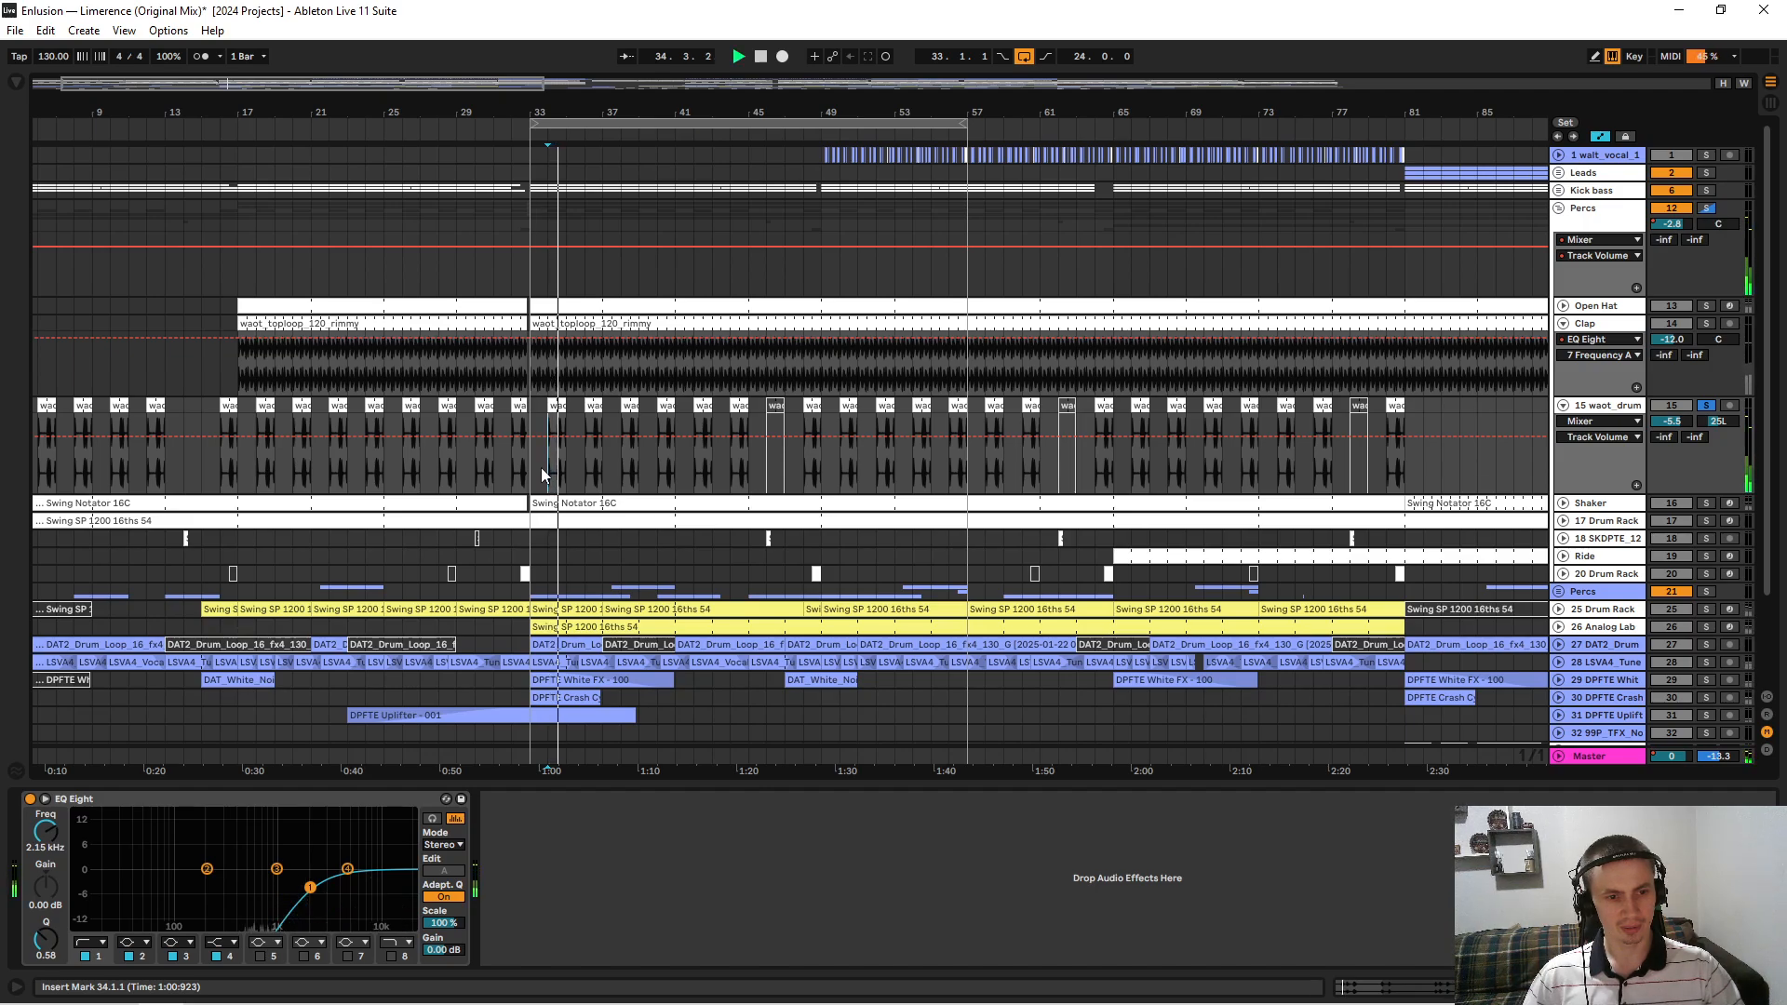
pyautogui.press('space')
pyautogui.click(586, 466)
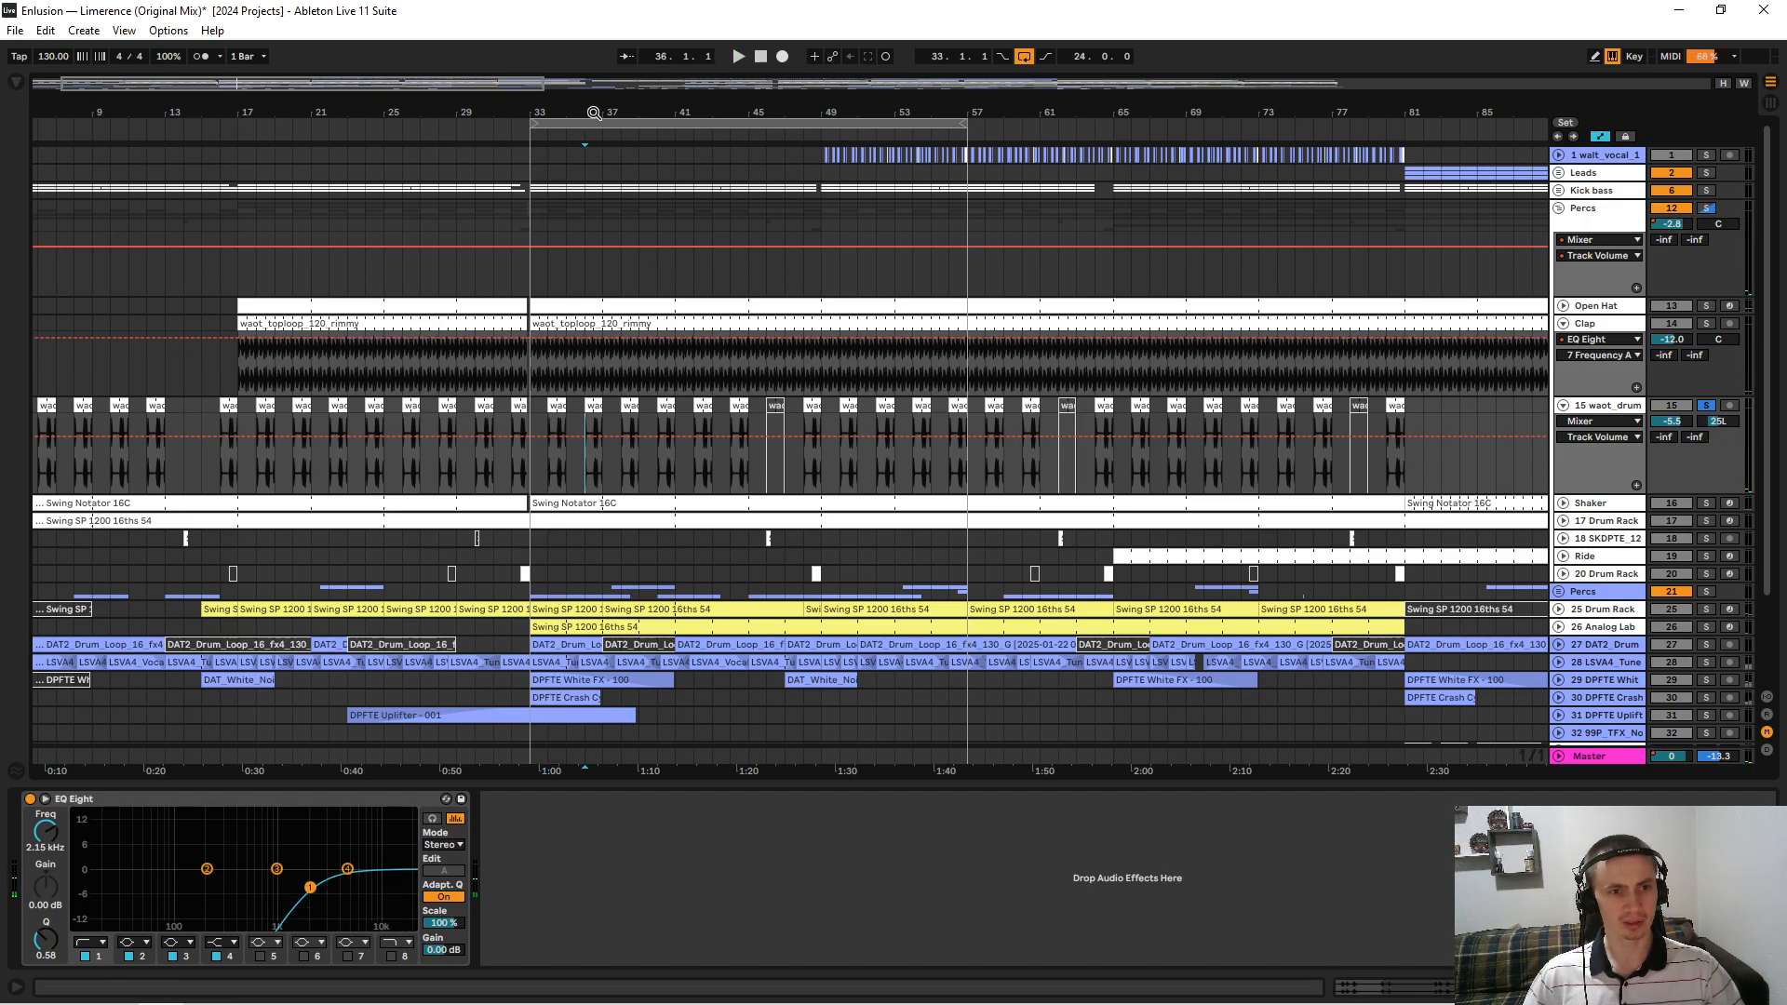
pyautogui.moveTo(594, 112); pyautogui.dragTo(595, 186)
pyautogui.press('space')
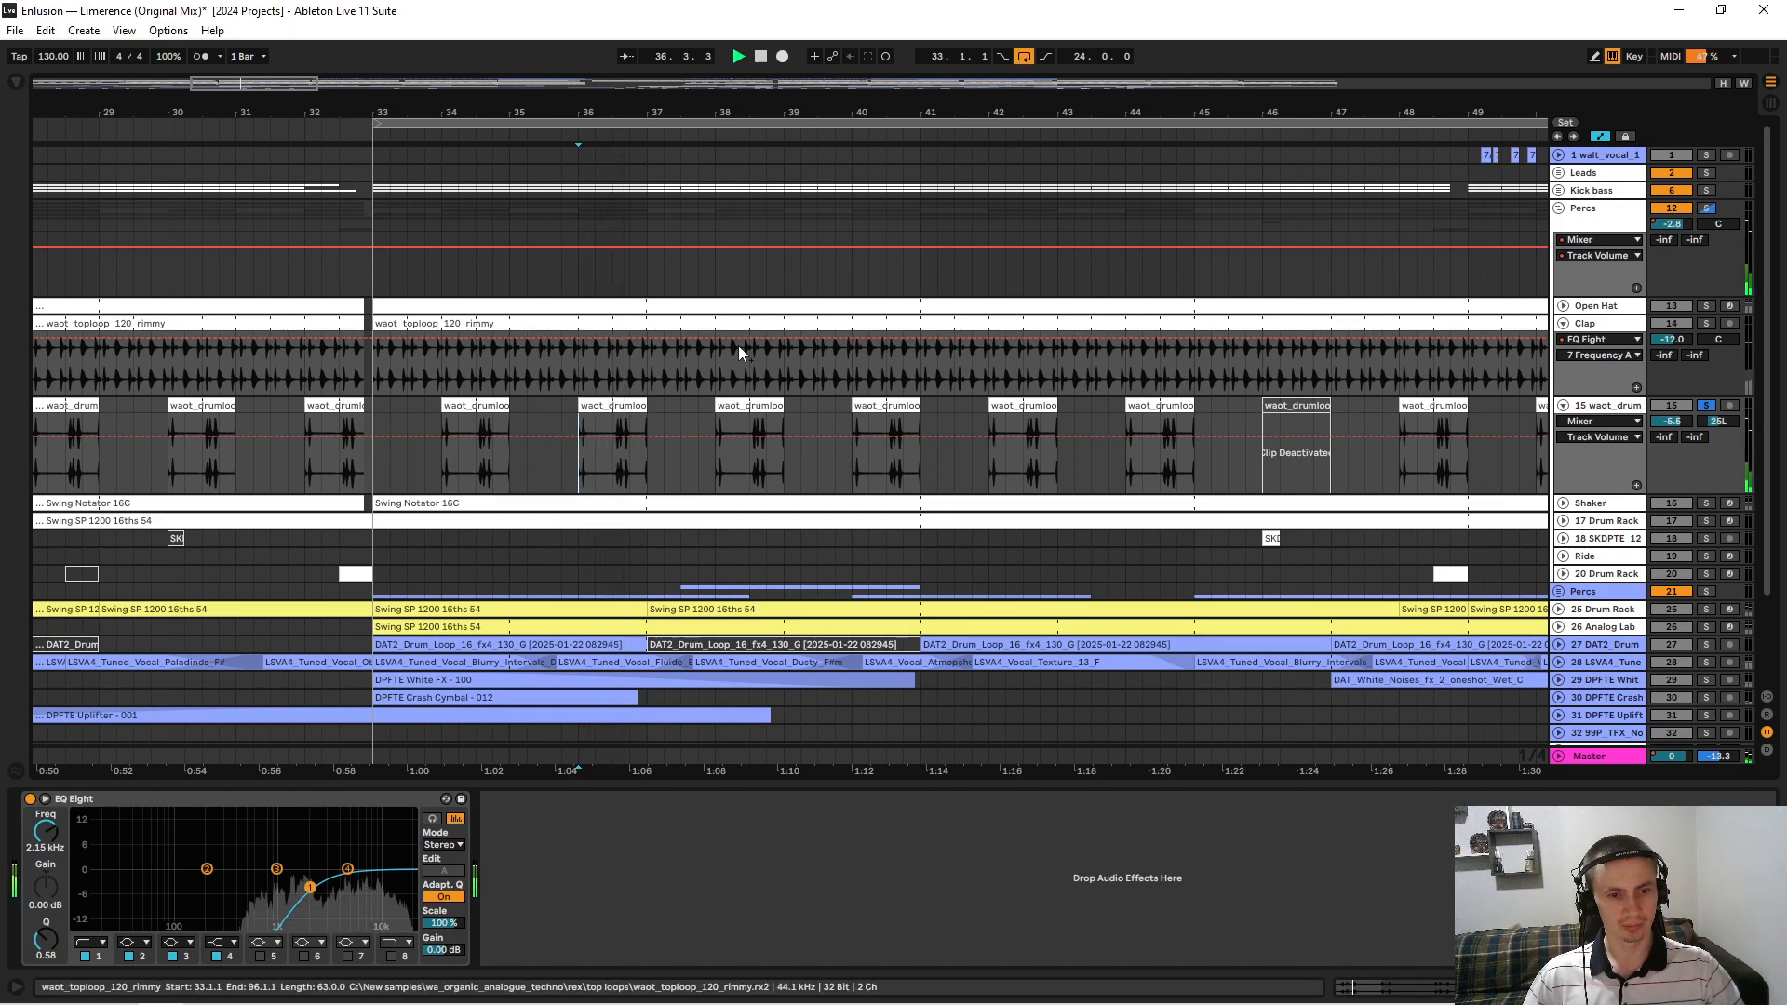
pyautogui.click(711, 476)
pyautogui.press('space')
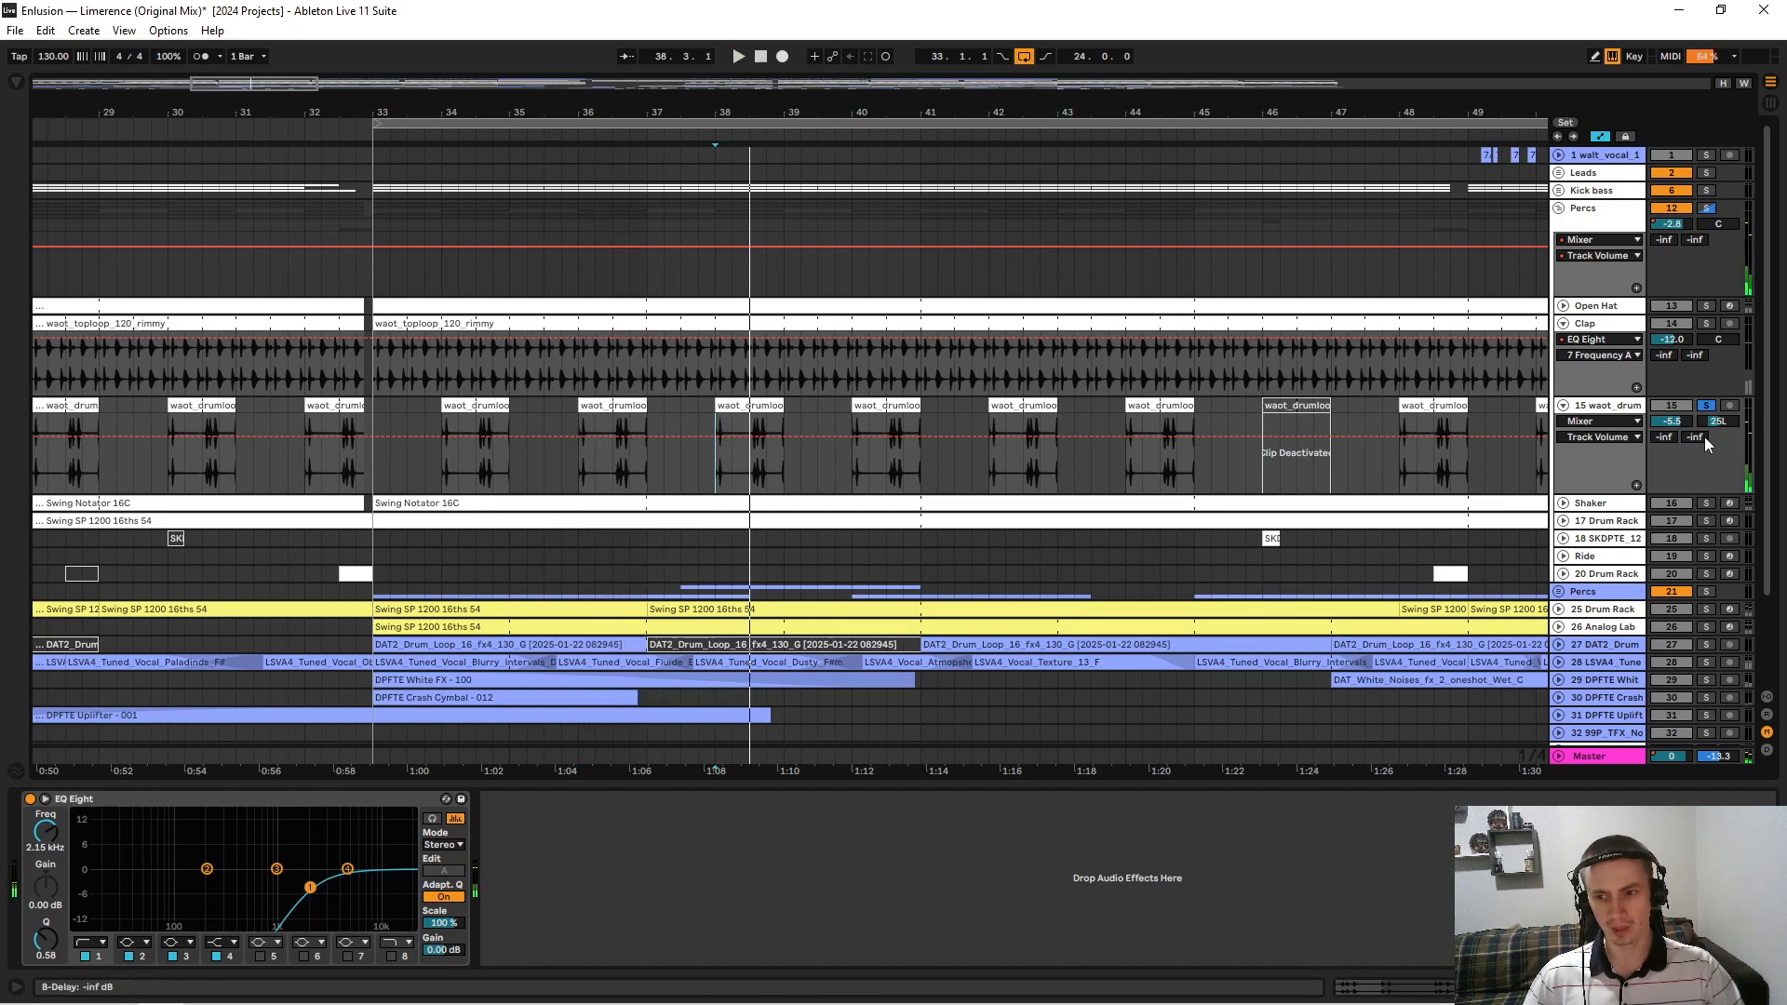
# Display the Track Panning automation of the waot drum loop track, and collapse it and the Clap track.
pyautogui.rightClick(1728, 421)
pyautogui.click(1734, 424)
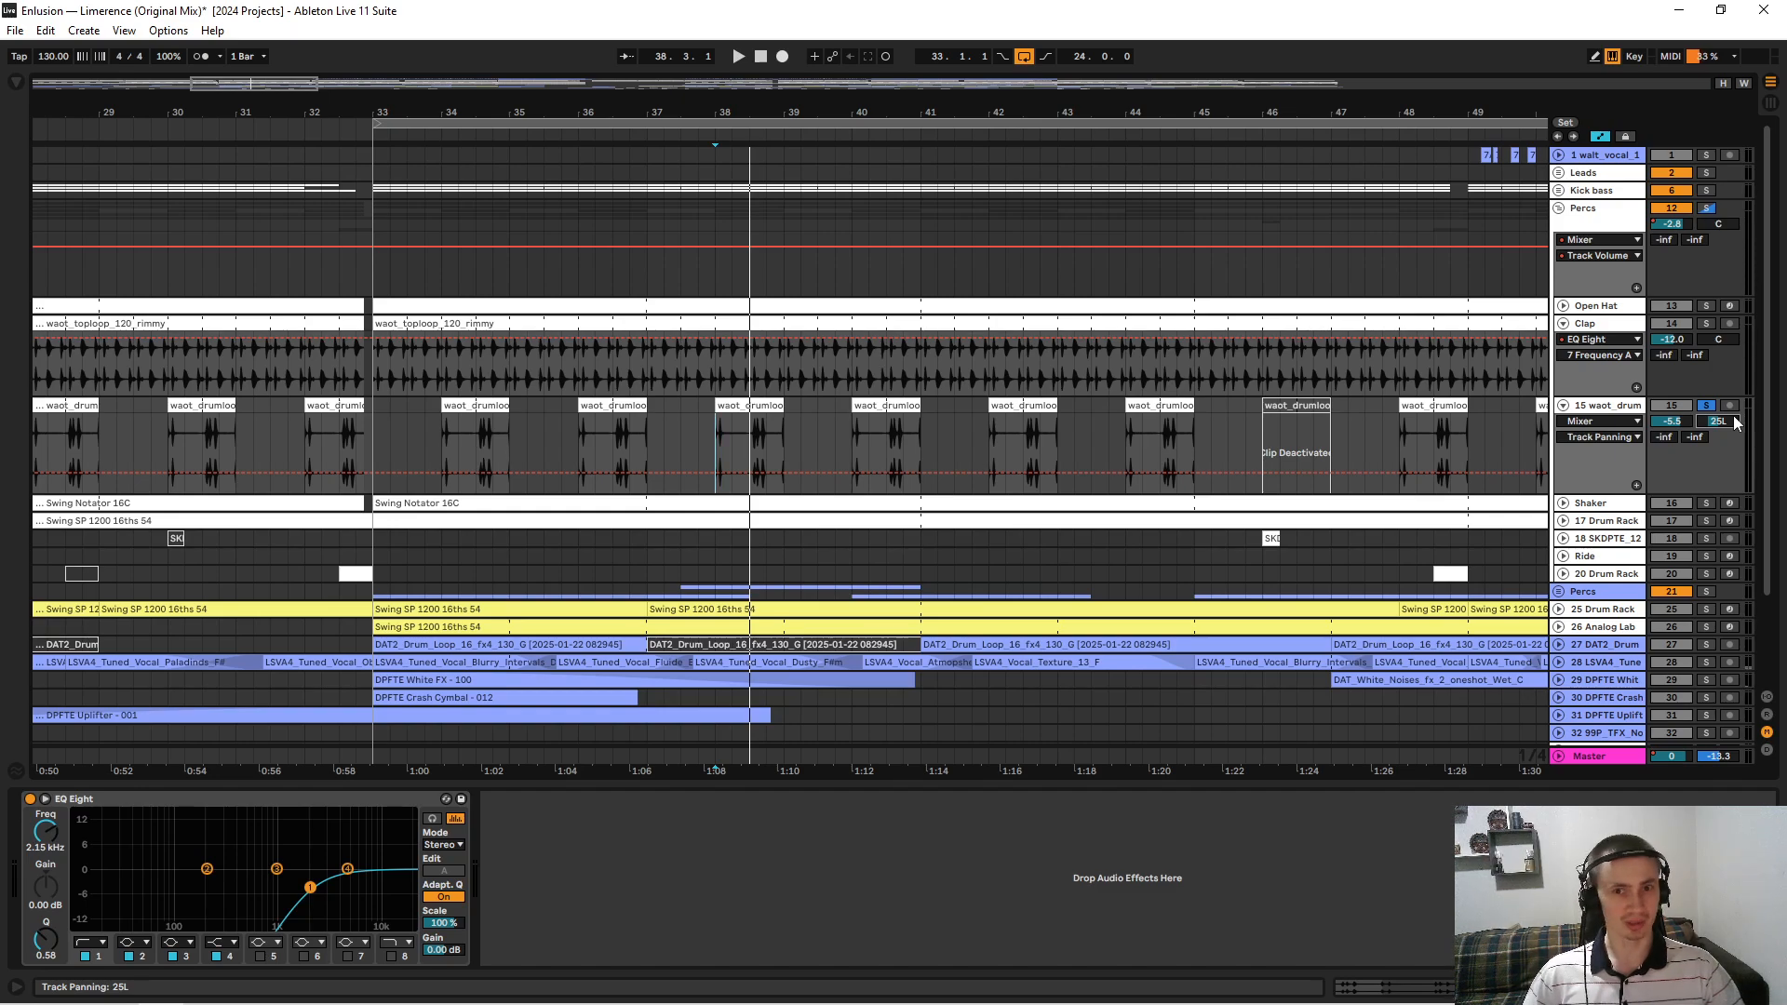
pyautogui.click(1563, 324)
pyautogui.click(1563, 341)
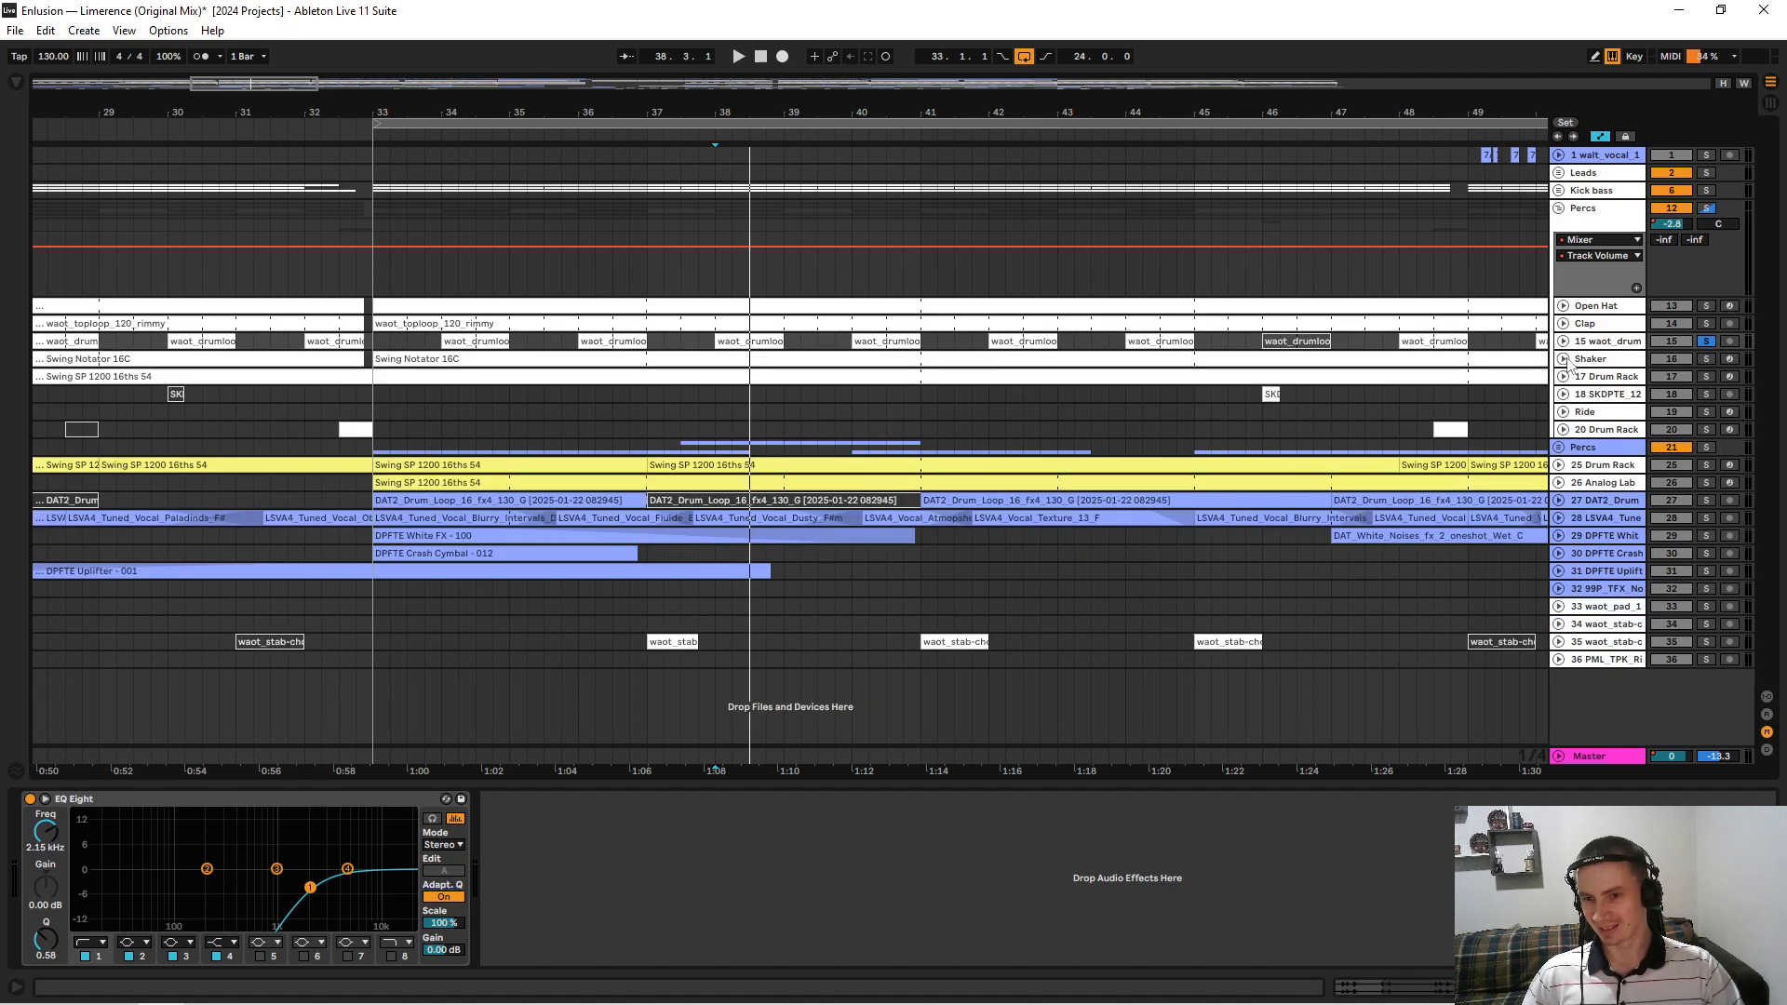
# Expand and solo the Shaker track, and open its MIDI clip starting at bar 33.
pyautogui.click(1564, 360)
pyautogui.click(1706, 360)
pyautogui.doubleClick(522, 401)
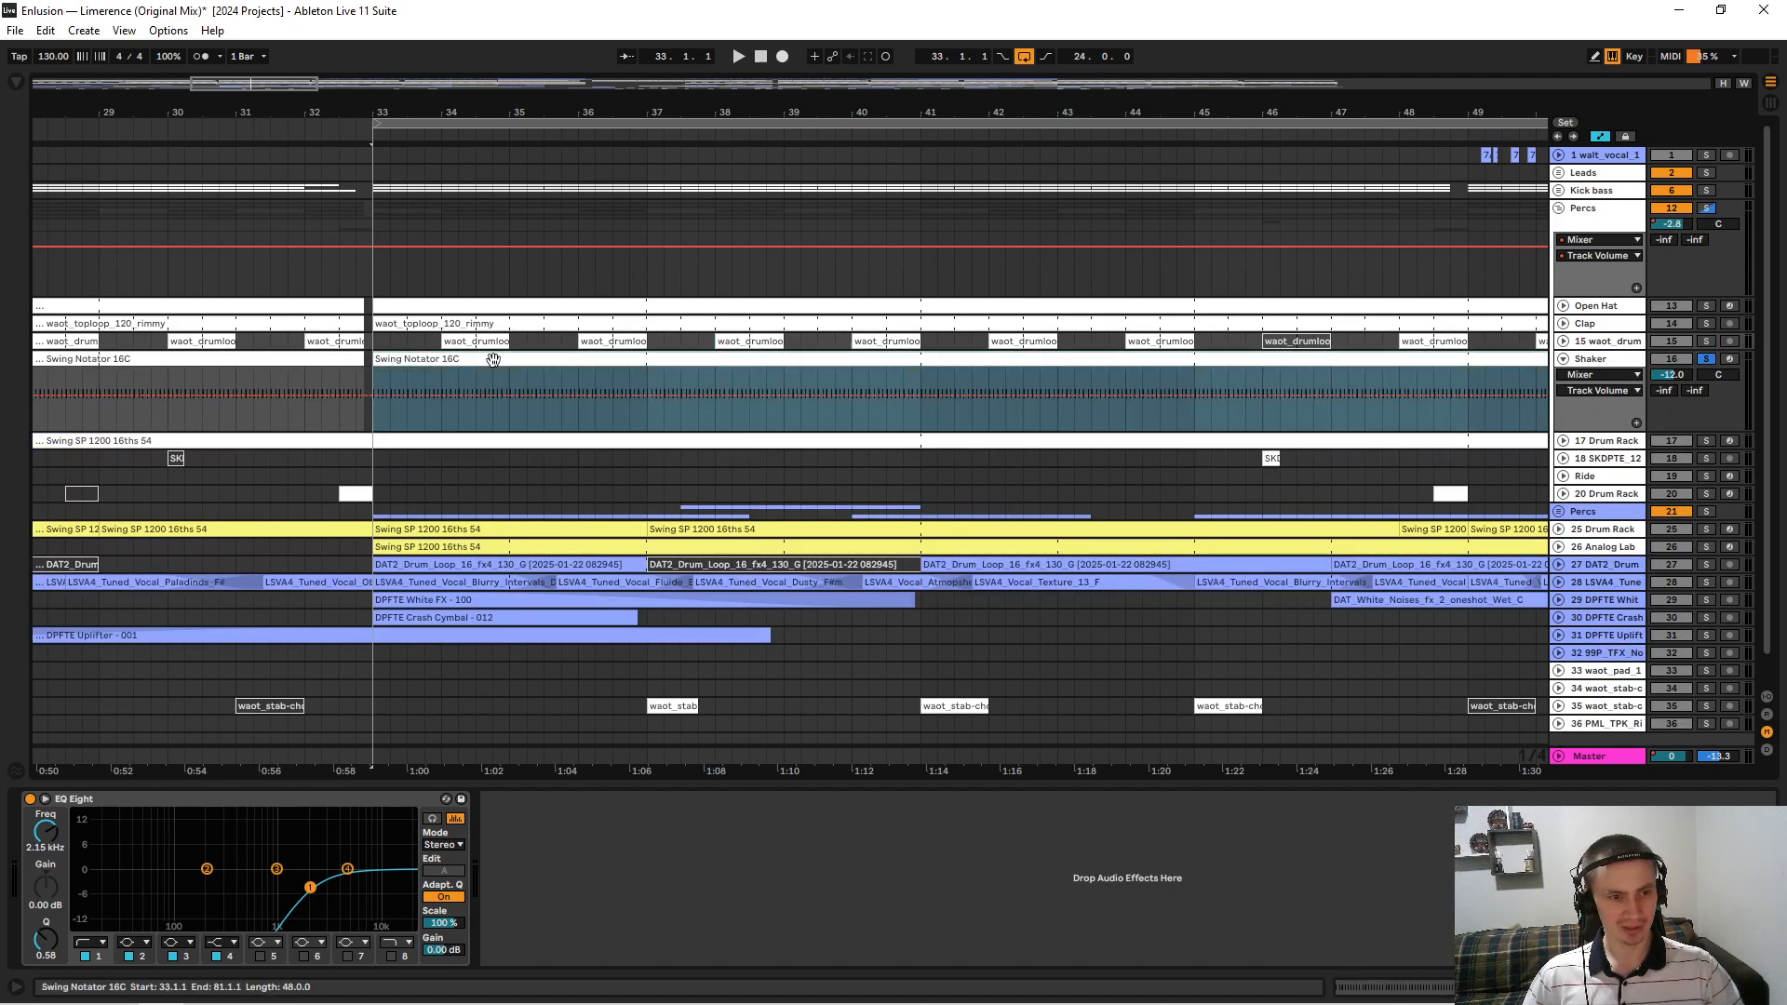
# Audition the Shaker clip in an enlarged note editor, show its velocity and chance lanes, and shrink the editor back.
pyautogui.moveTo(636, 787); pyautogui.dragTo(650, 508)
pyautogui.press('space')
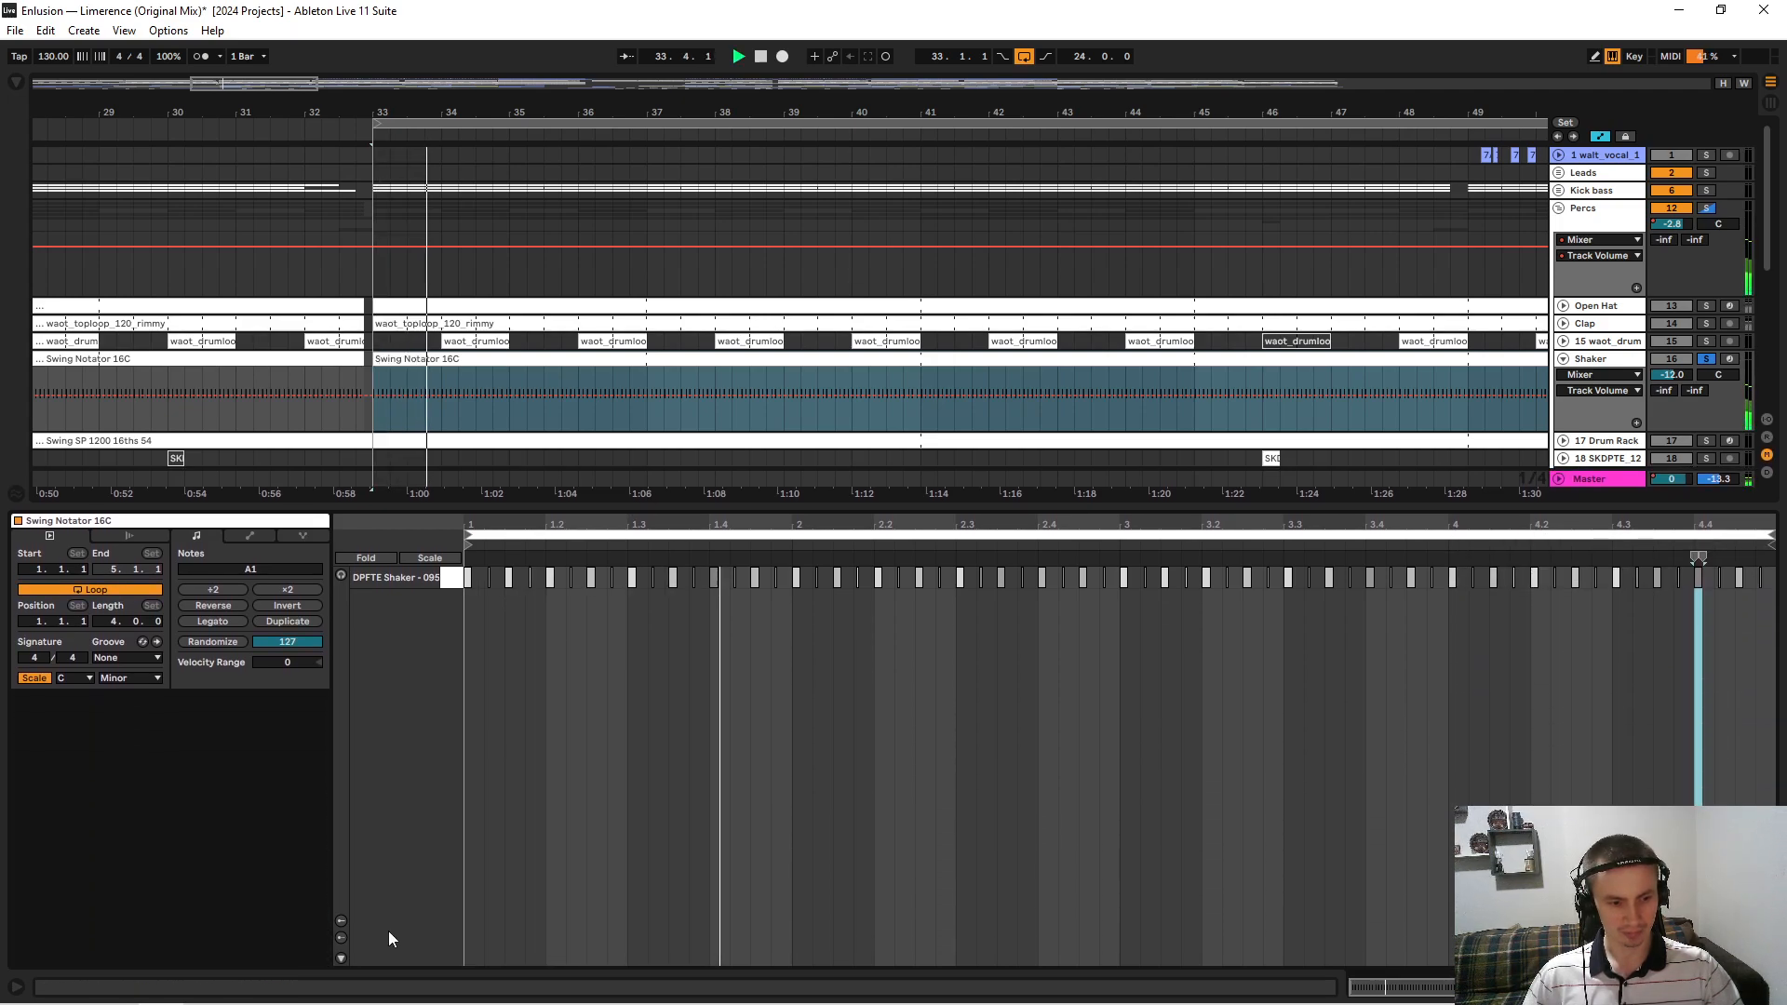
pyautogui.click(341, 959)
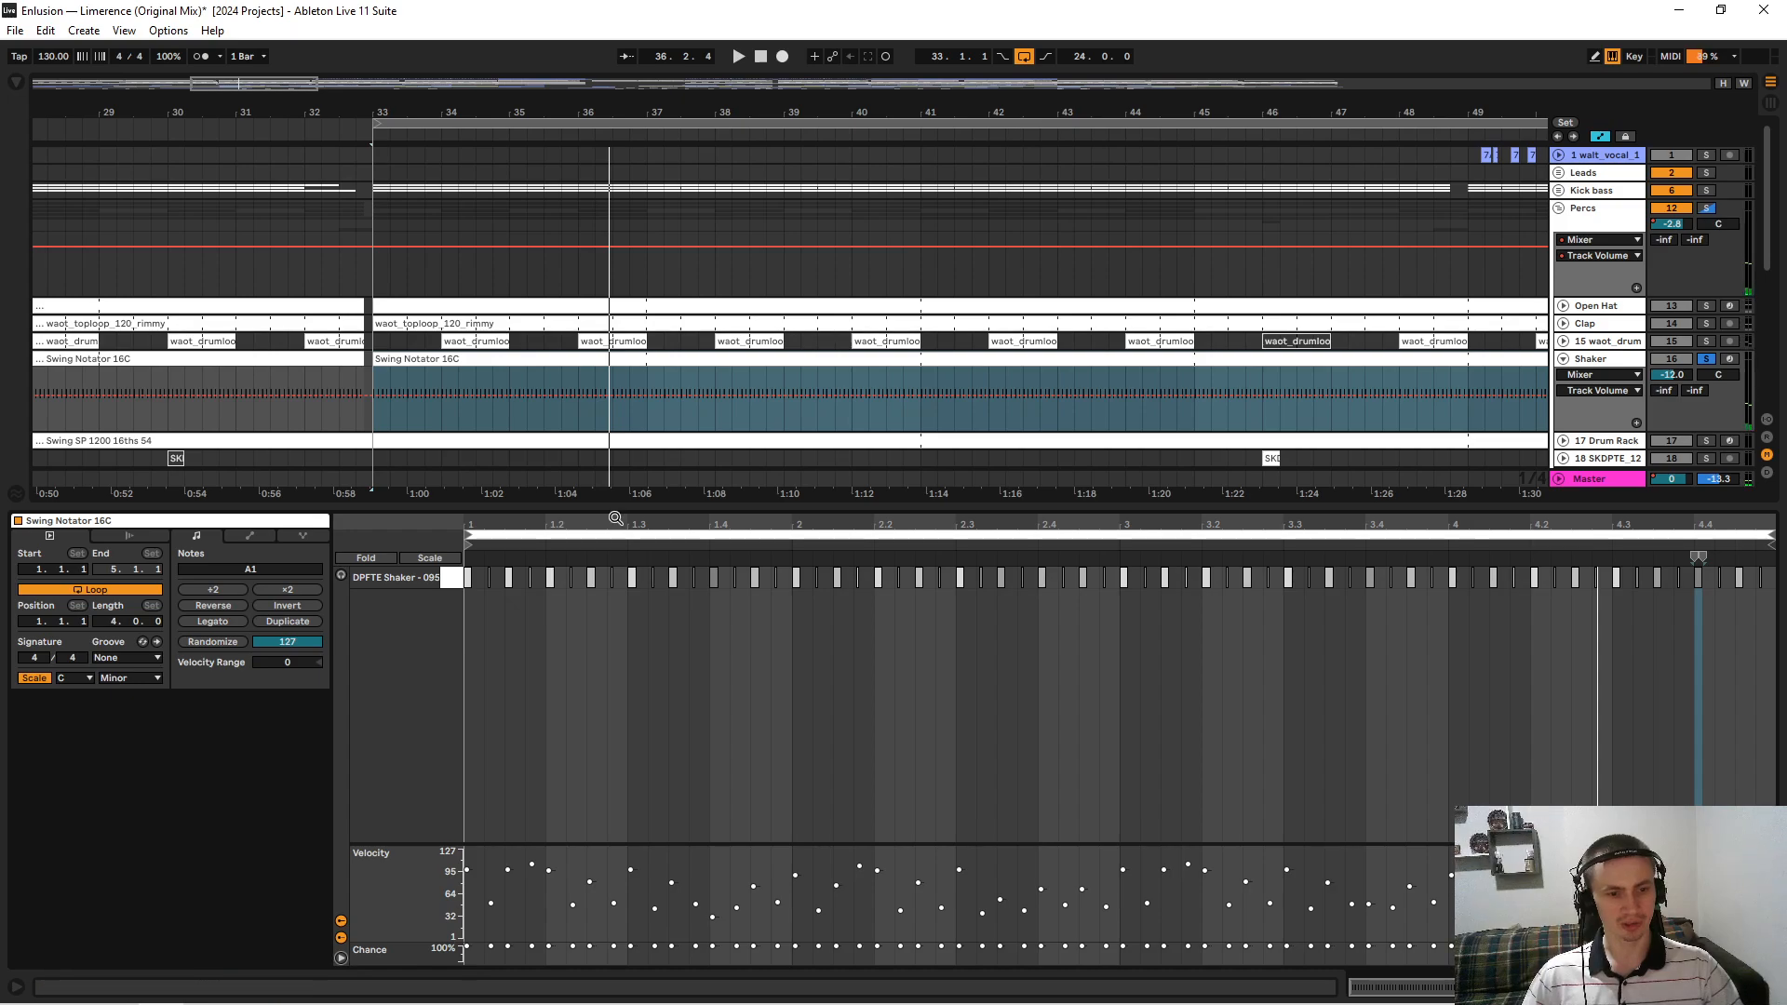
pyautogui.moveTo(615, 505); pyautogui.dragTo(559, 785)
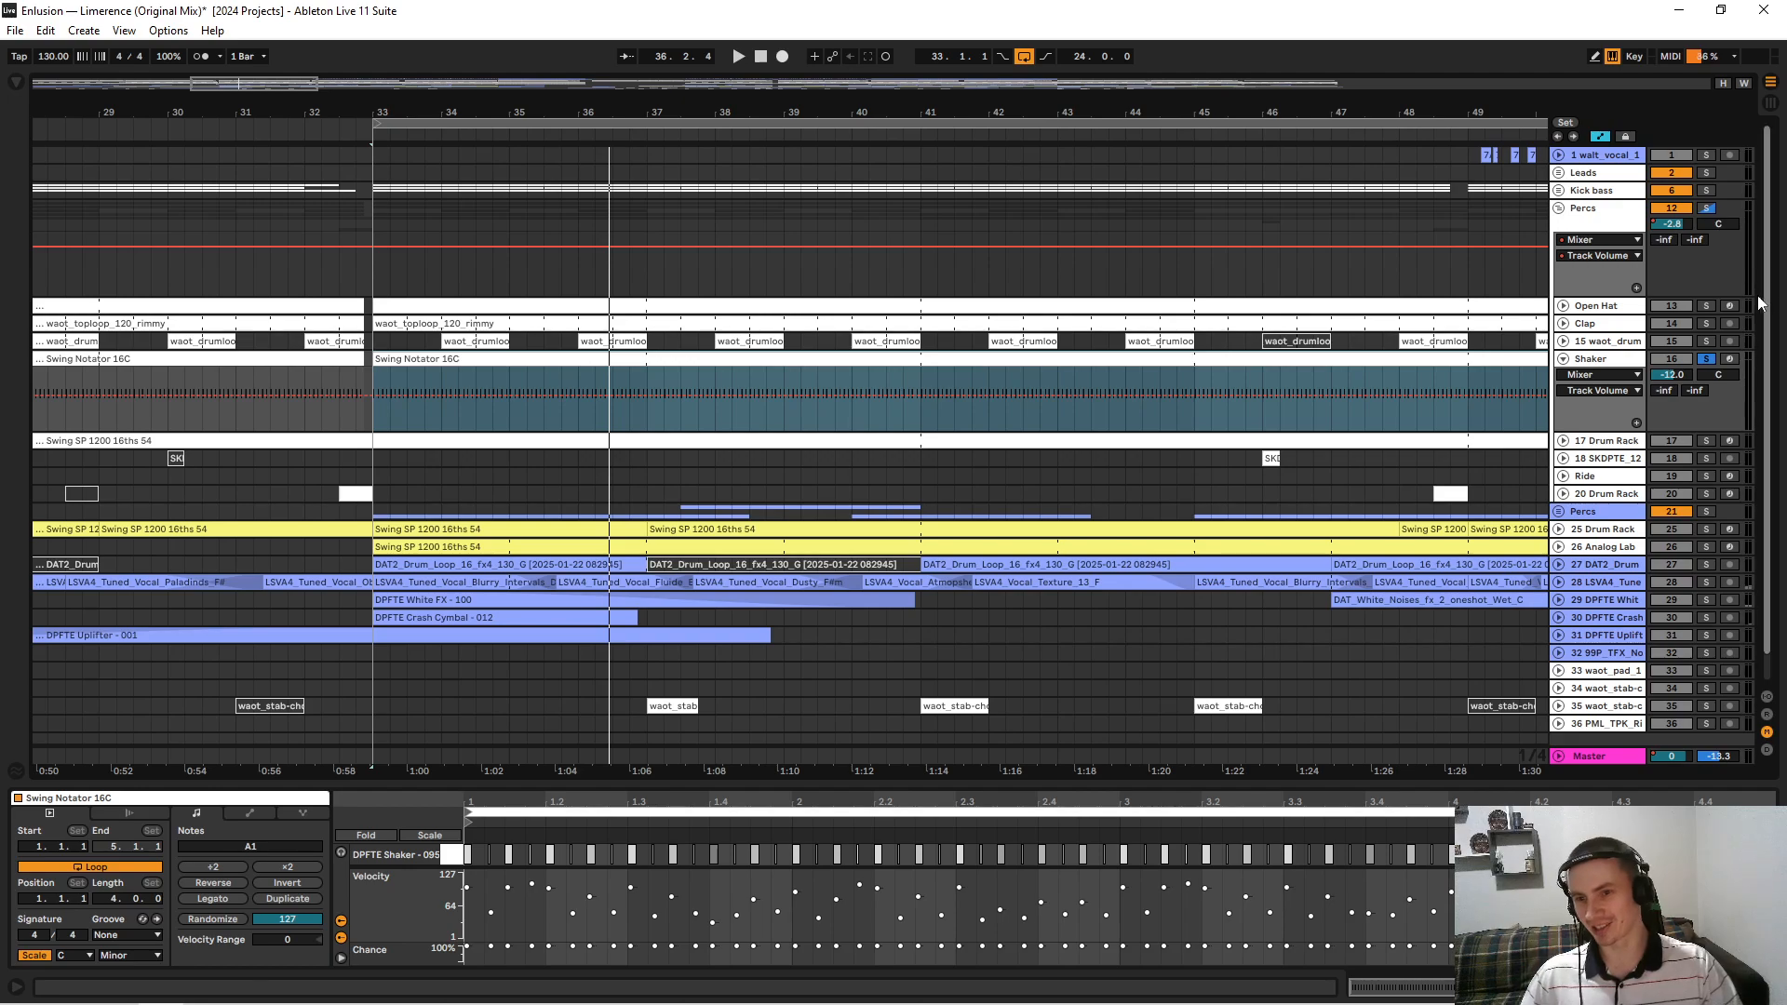
# Solo the Kick bass group together with the Shaker, audition both from bar 33, and collapse the Shaker track.
pyautogui.click(1709, 194)
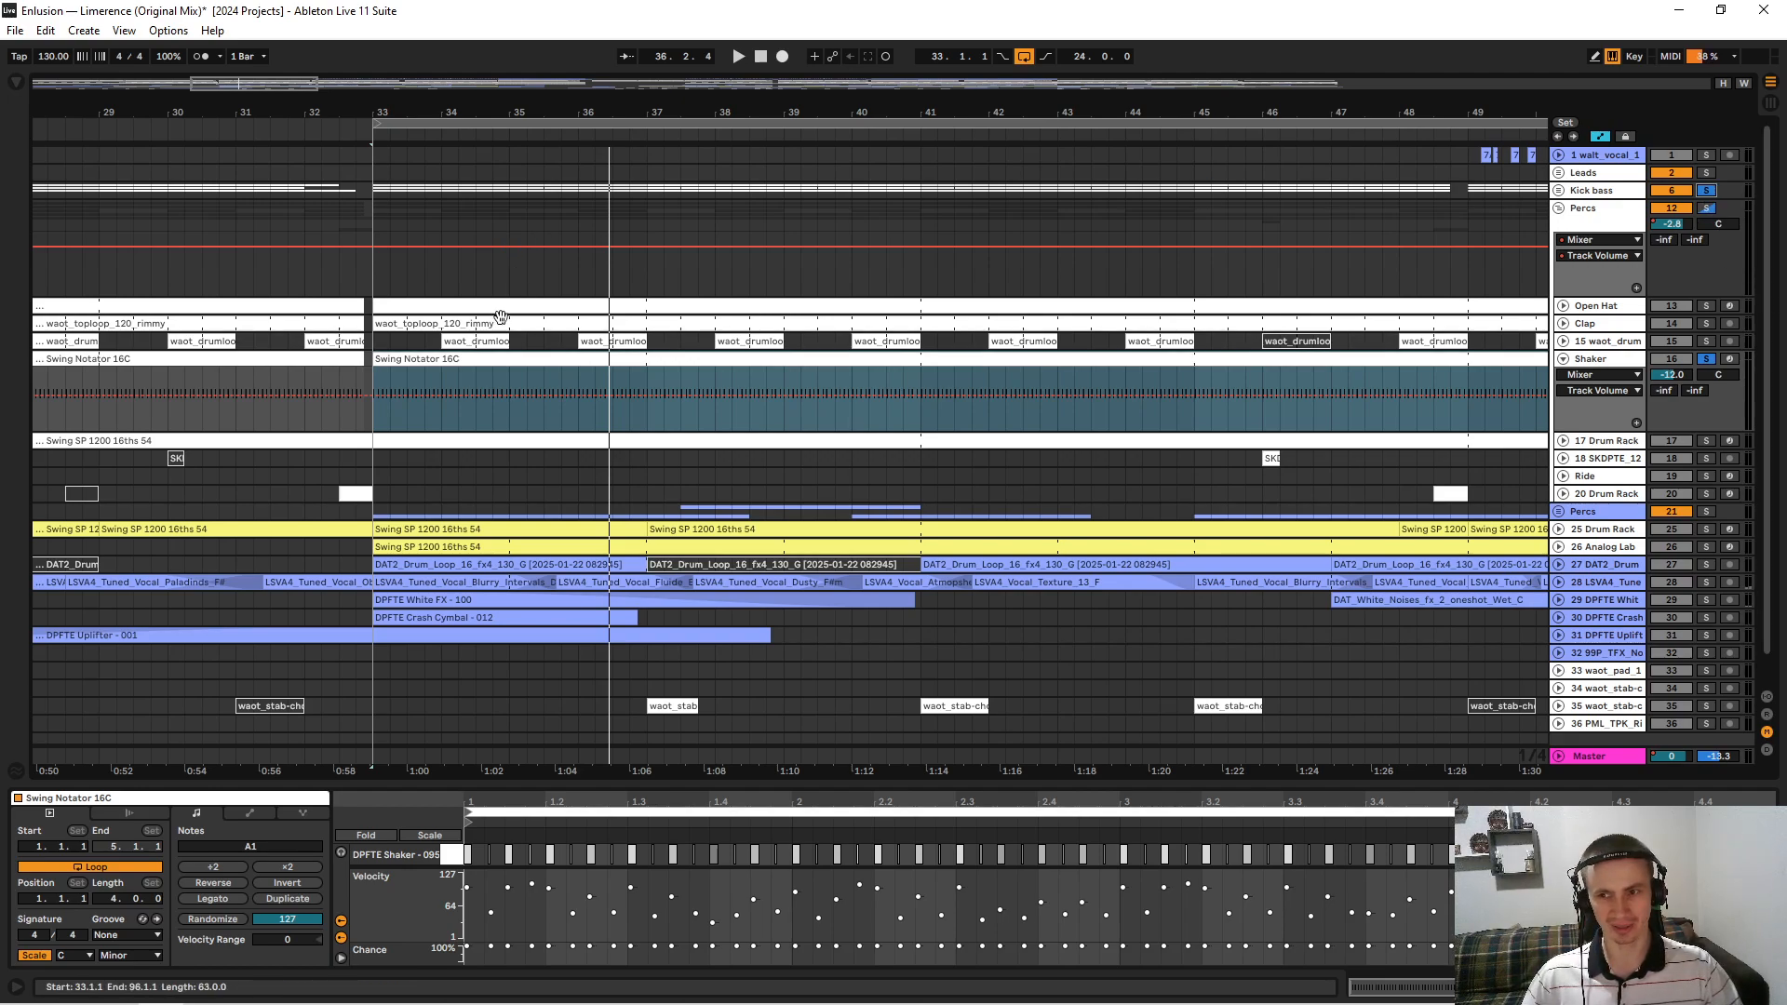
pyautogui.click(443, 387)
pyautogui.press('space')
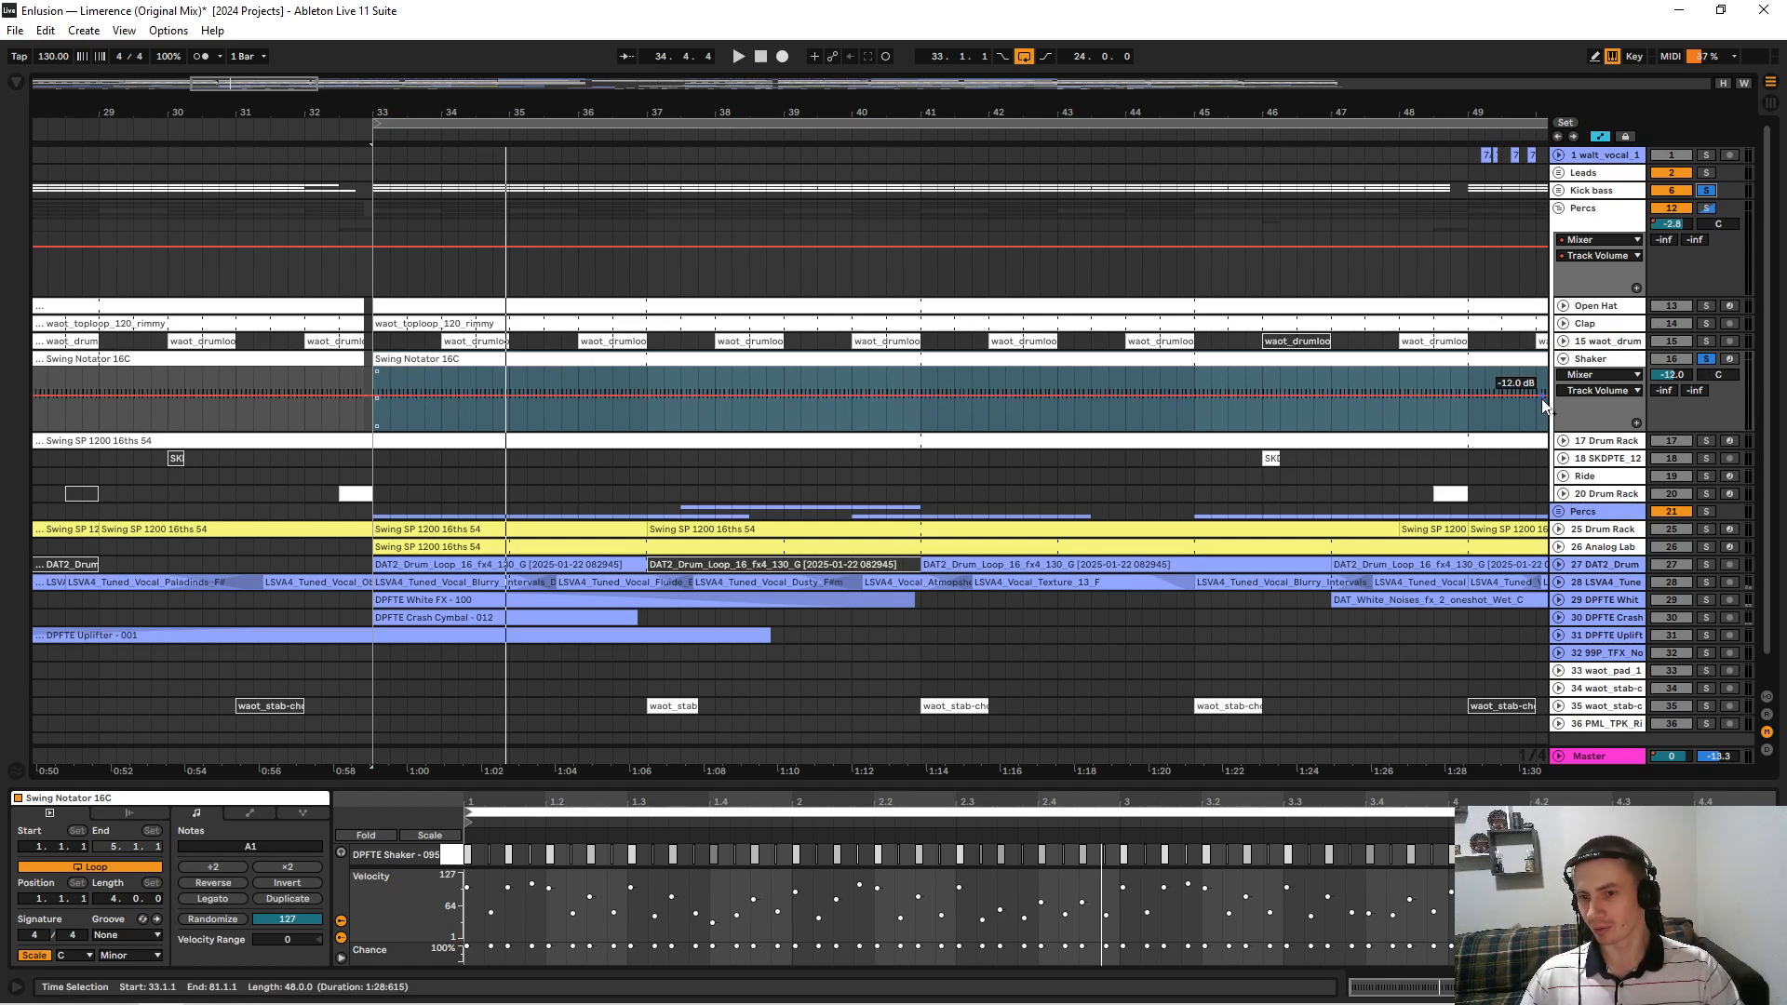
pyautogui.click(1564, 359)
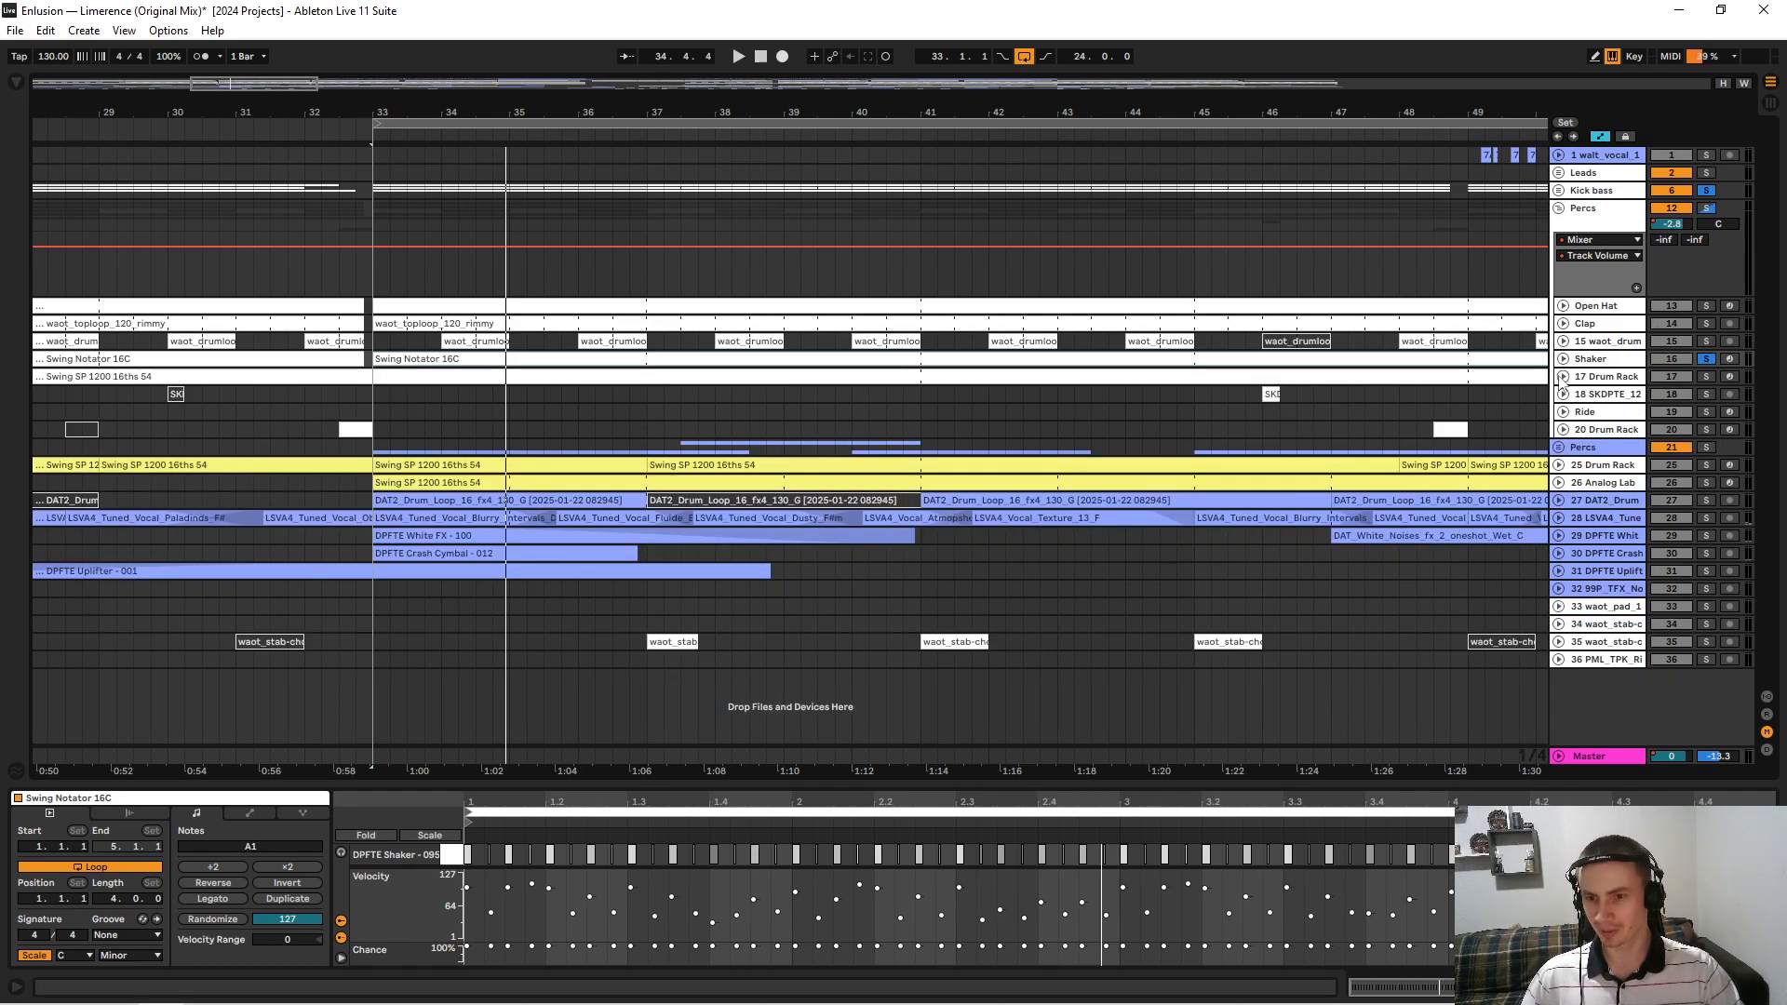
# Expand and solo the 17 Drum Rack track, and place the insert marker at 34.4.1.
pyautogui.click(1564, 376)
pyautogui.click(1709, 377)
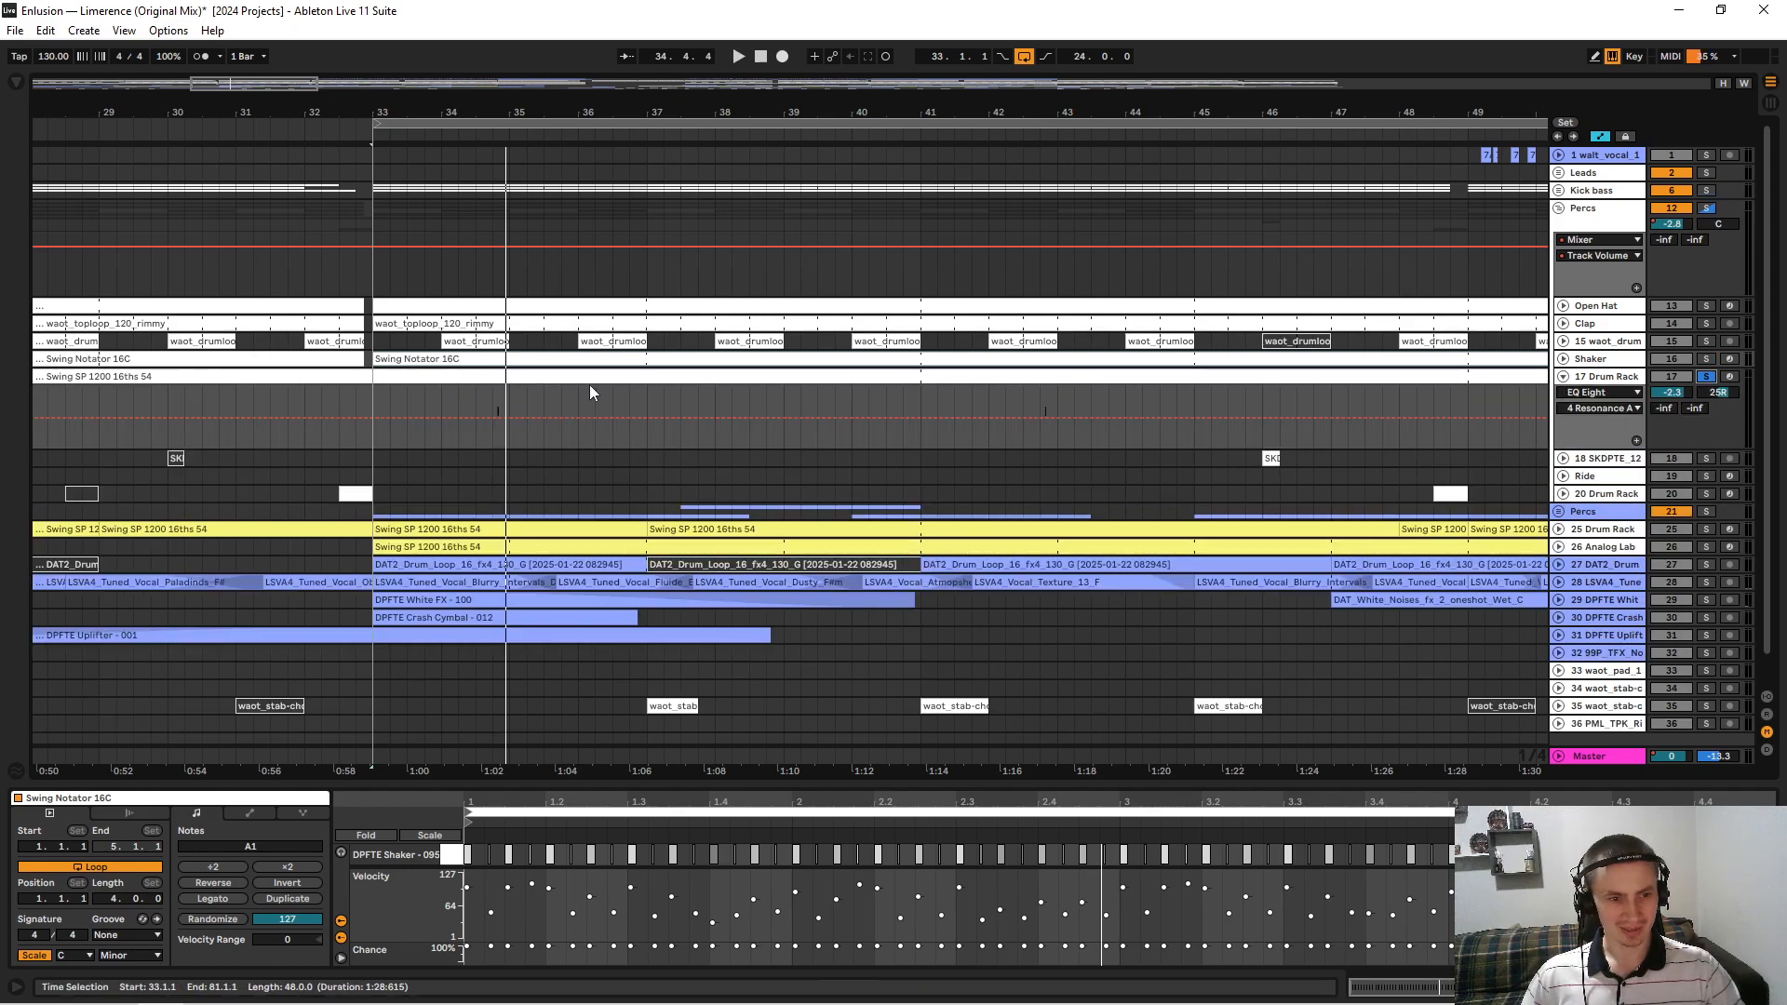
pyautogui.click(493, 401)
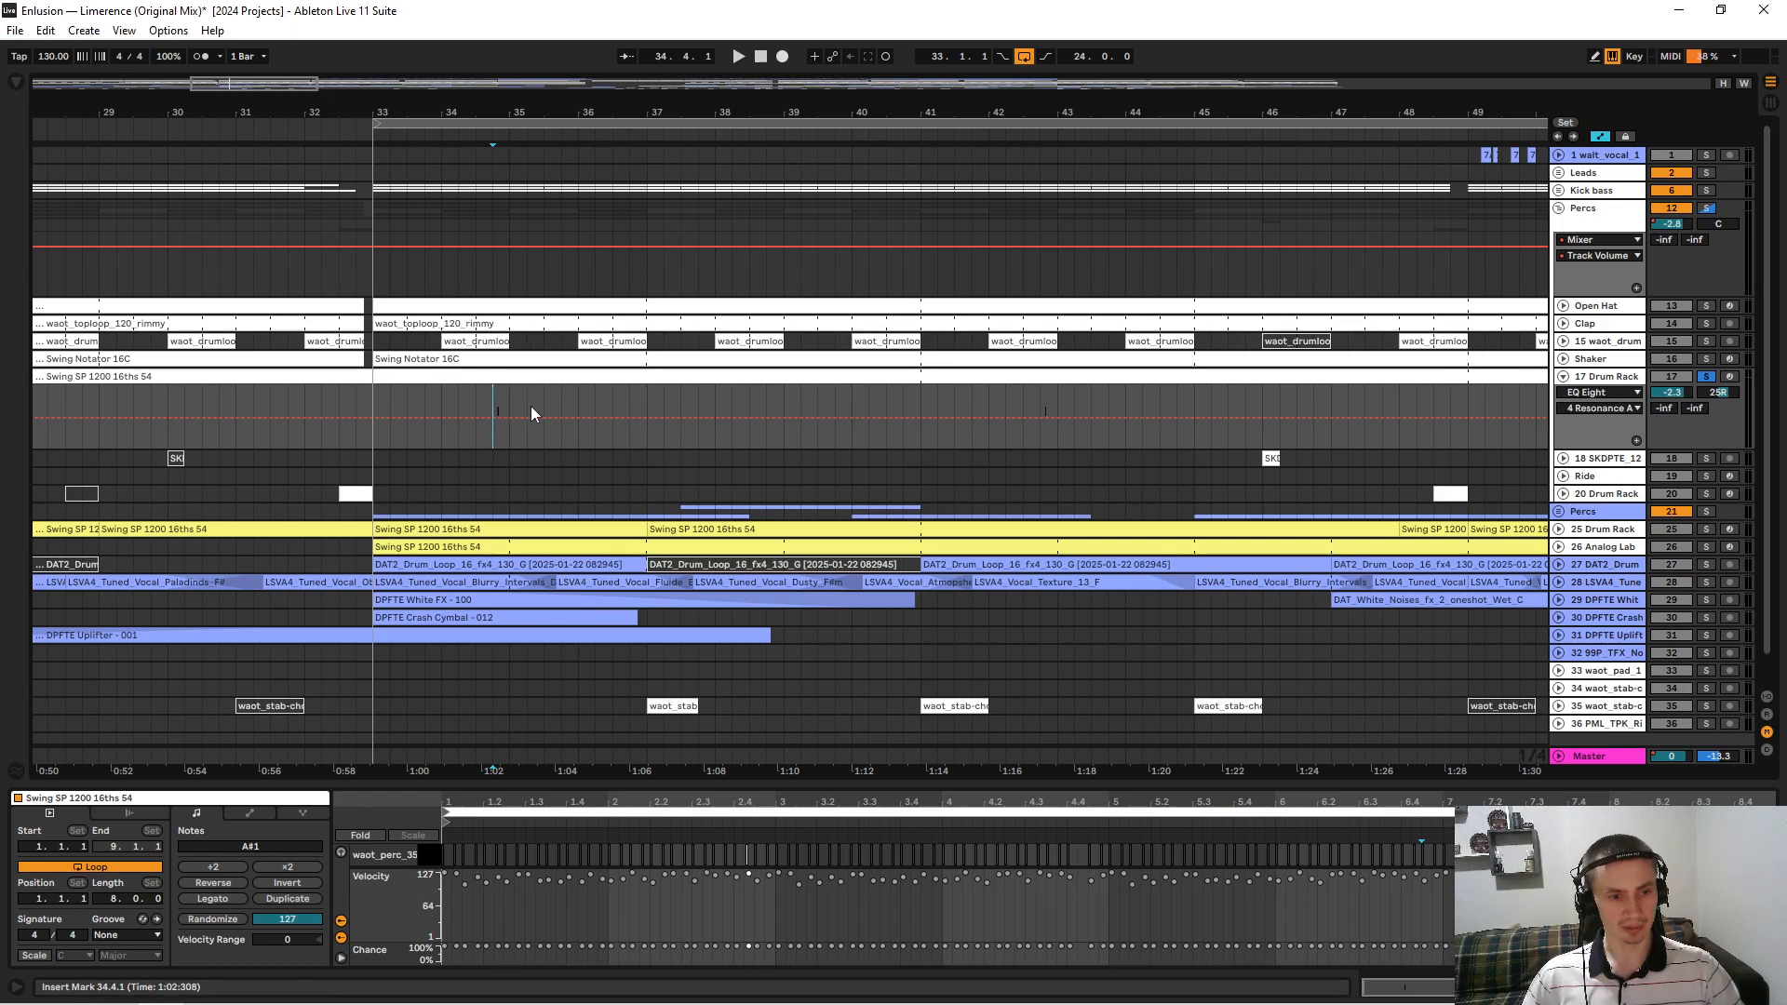
# Audition the soloed 17 Drum Rack part and display its Track Panning automation.
pyautogui.press('space')
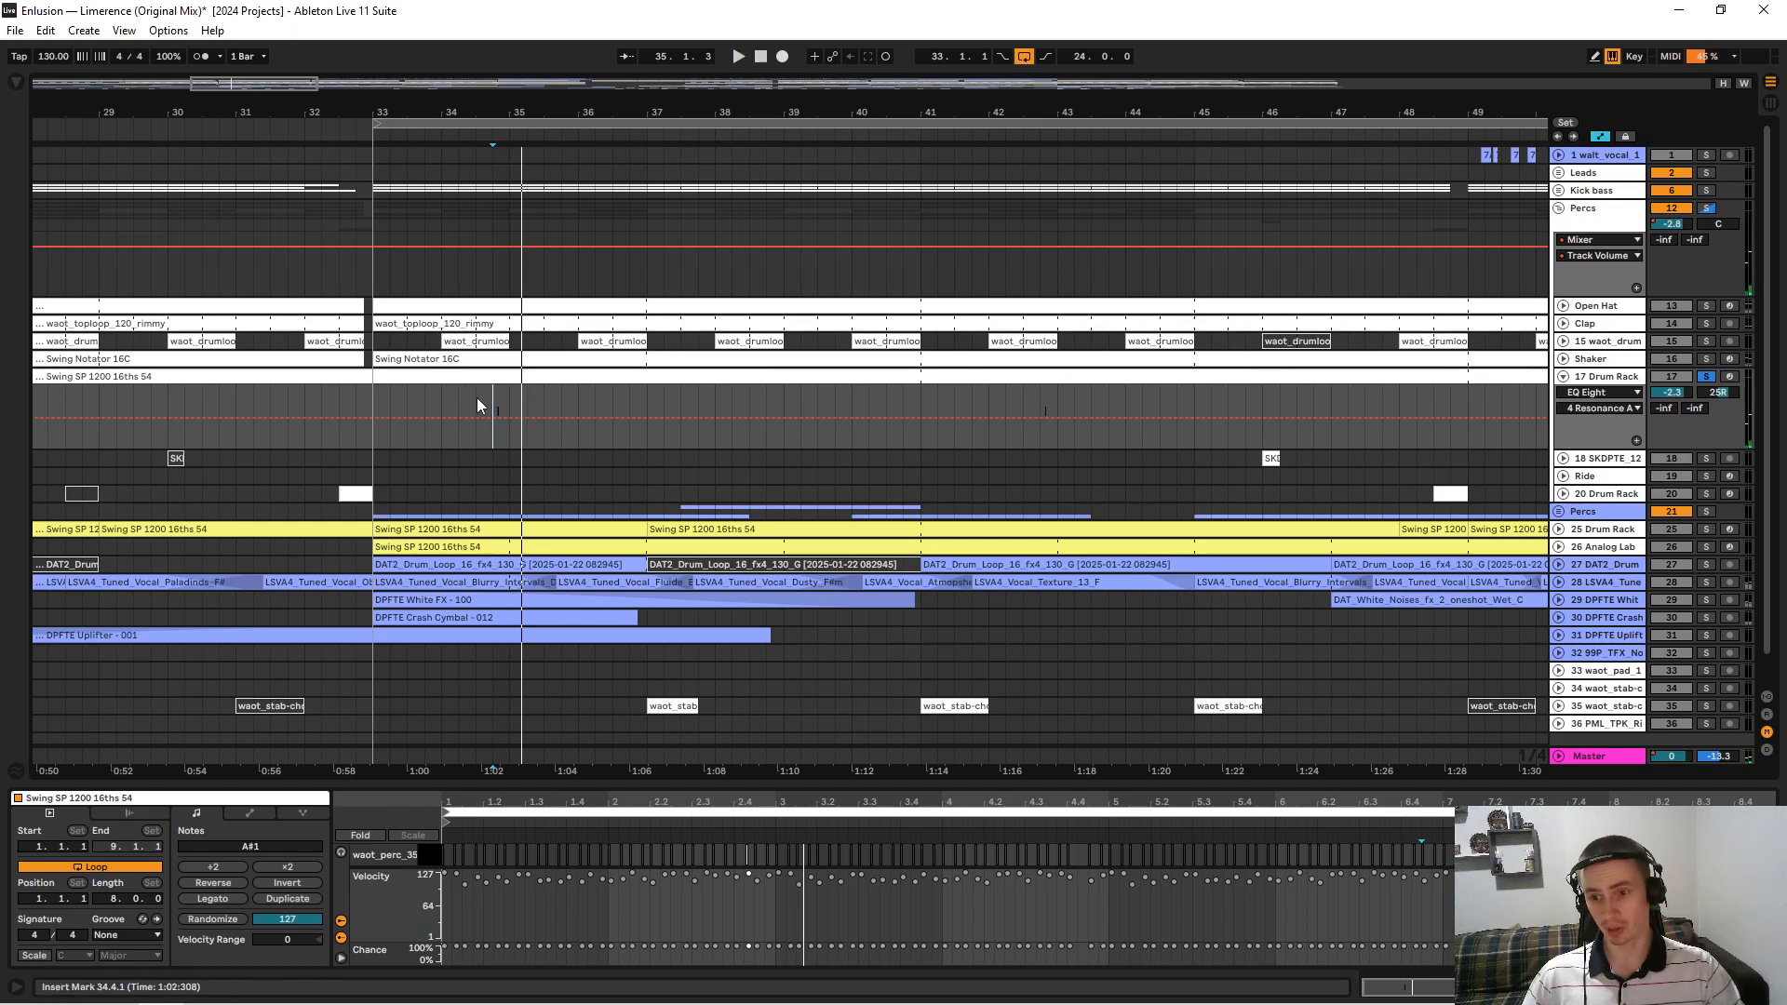
pyautogui.press('space')
pyautogui.press('space')
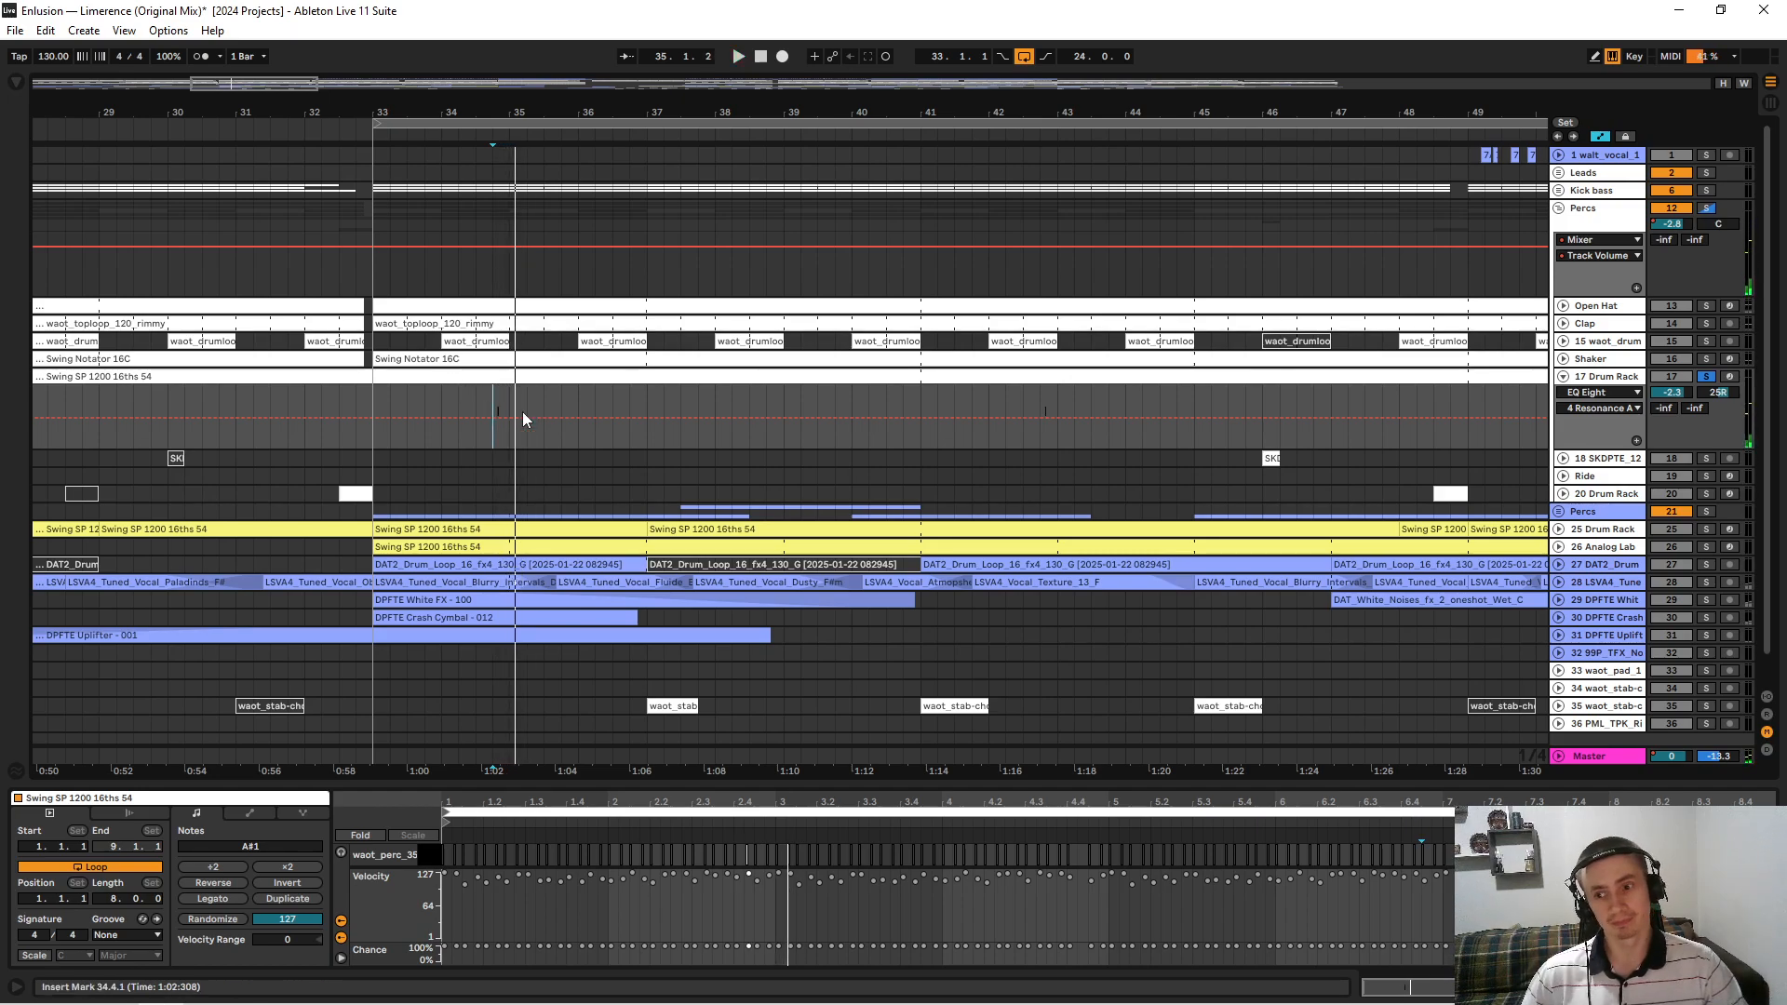
pyautogui.click(1718, 393)
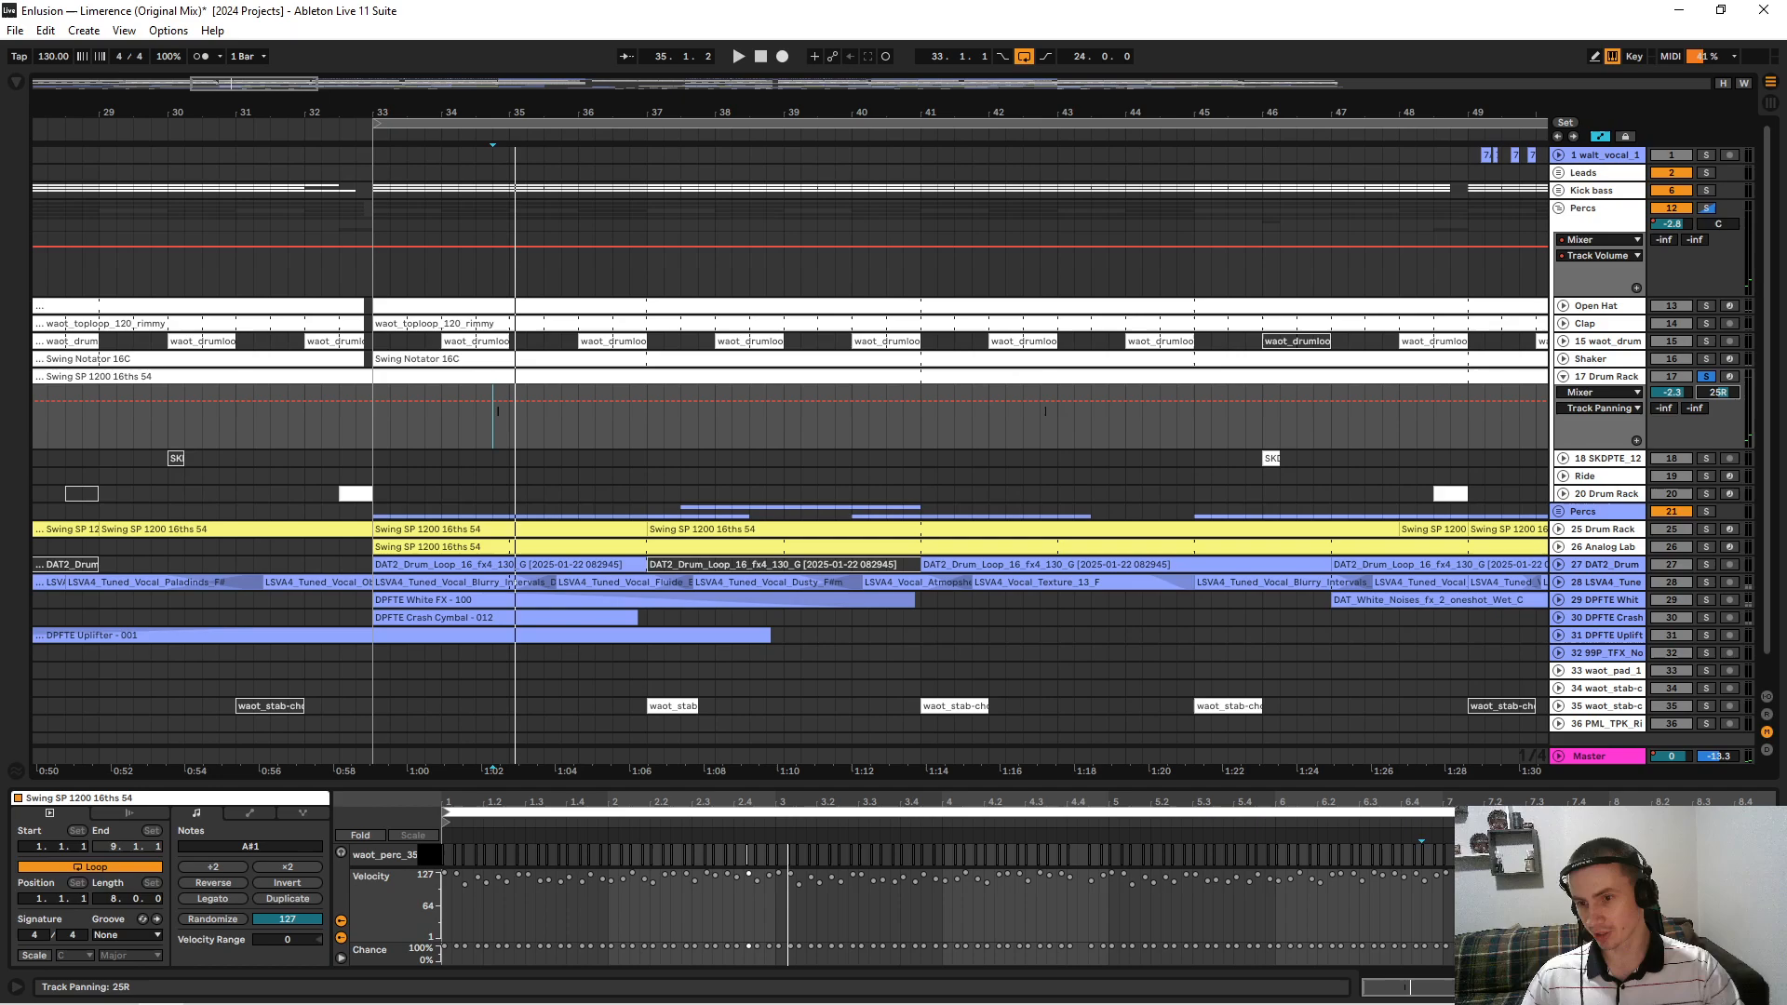
# Expand the 18 SKDPTE_12 track and audition it soloed from 45.3.1, just before its clip at bar 46.
pyautogui.click(1563, 459)
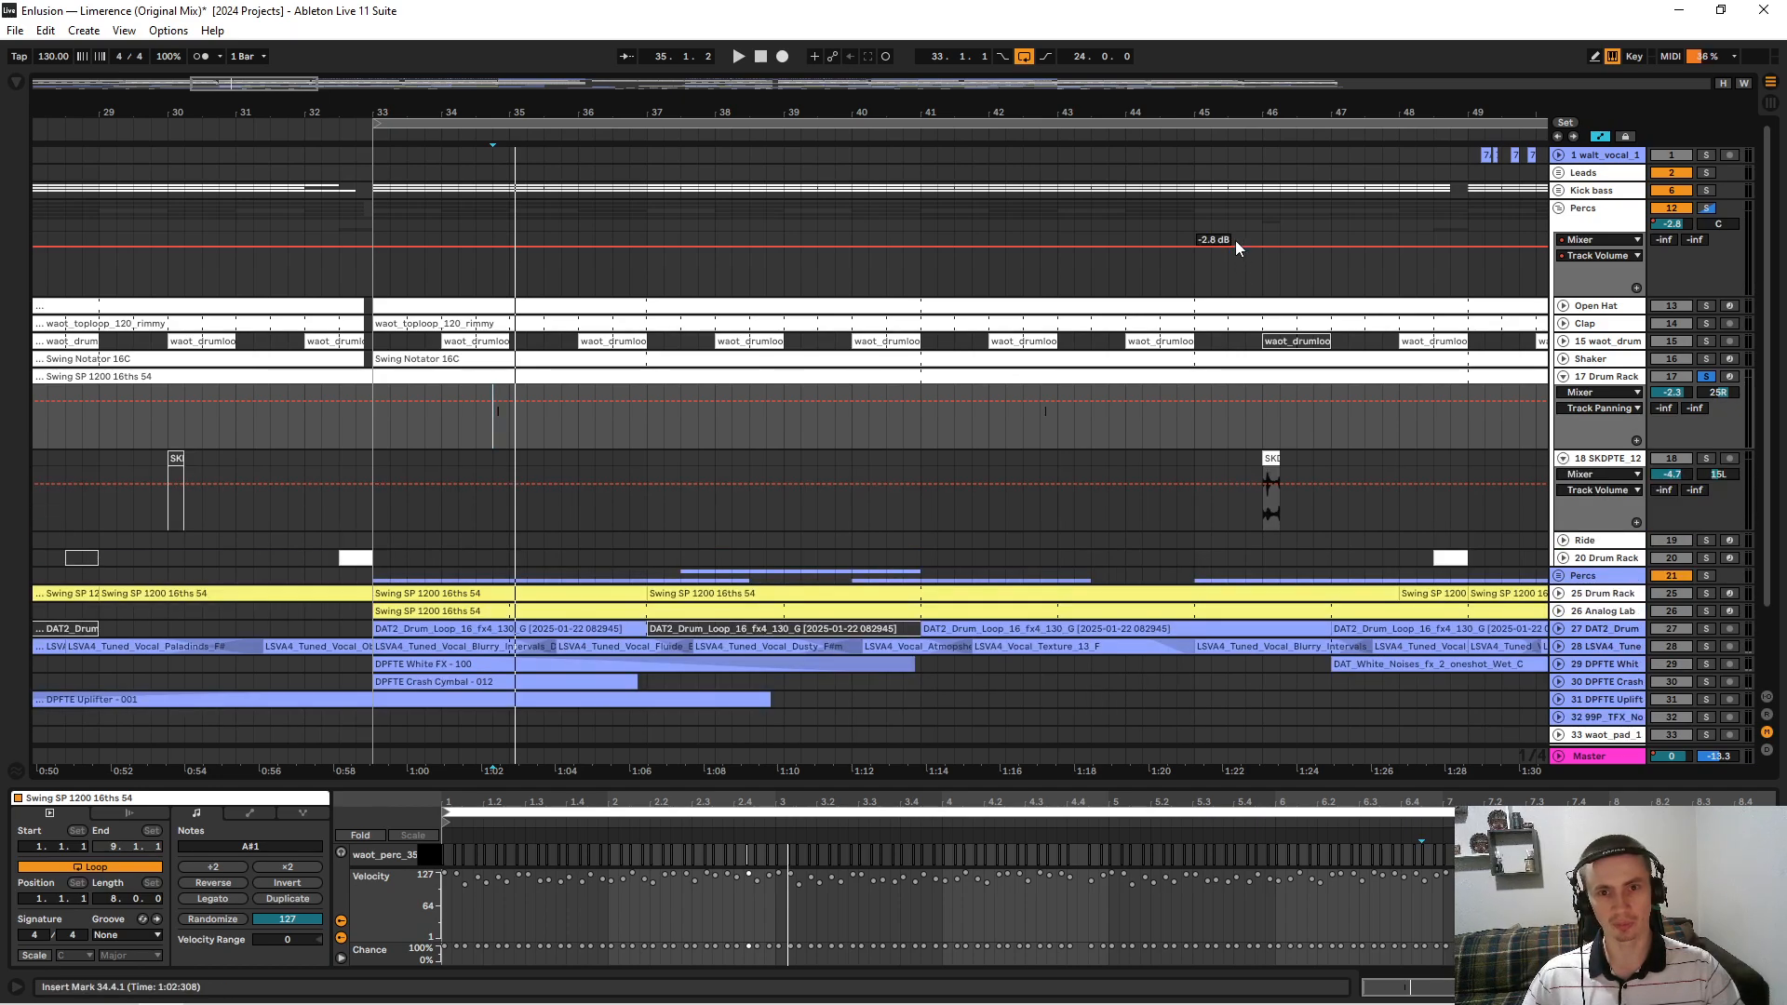
pyautogui.moveTo(1003, 113); pyautogui.dragTo(1002, 62)
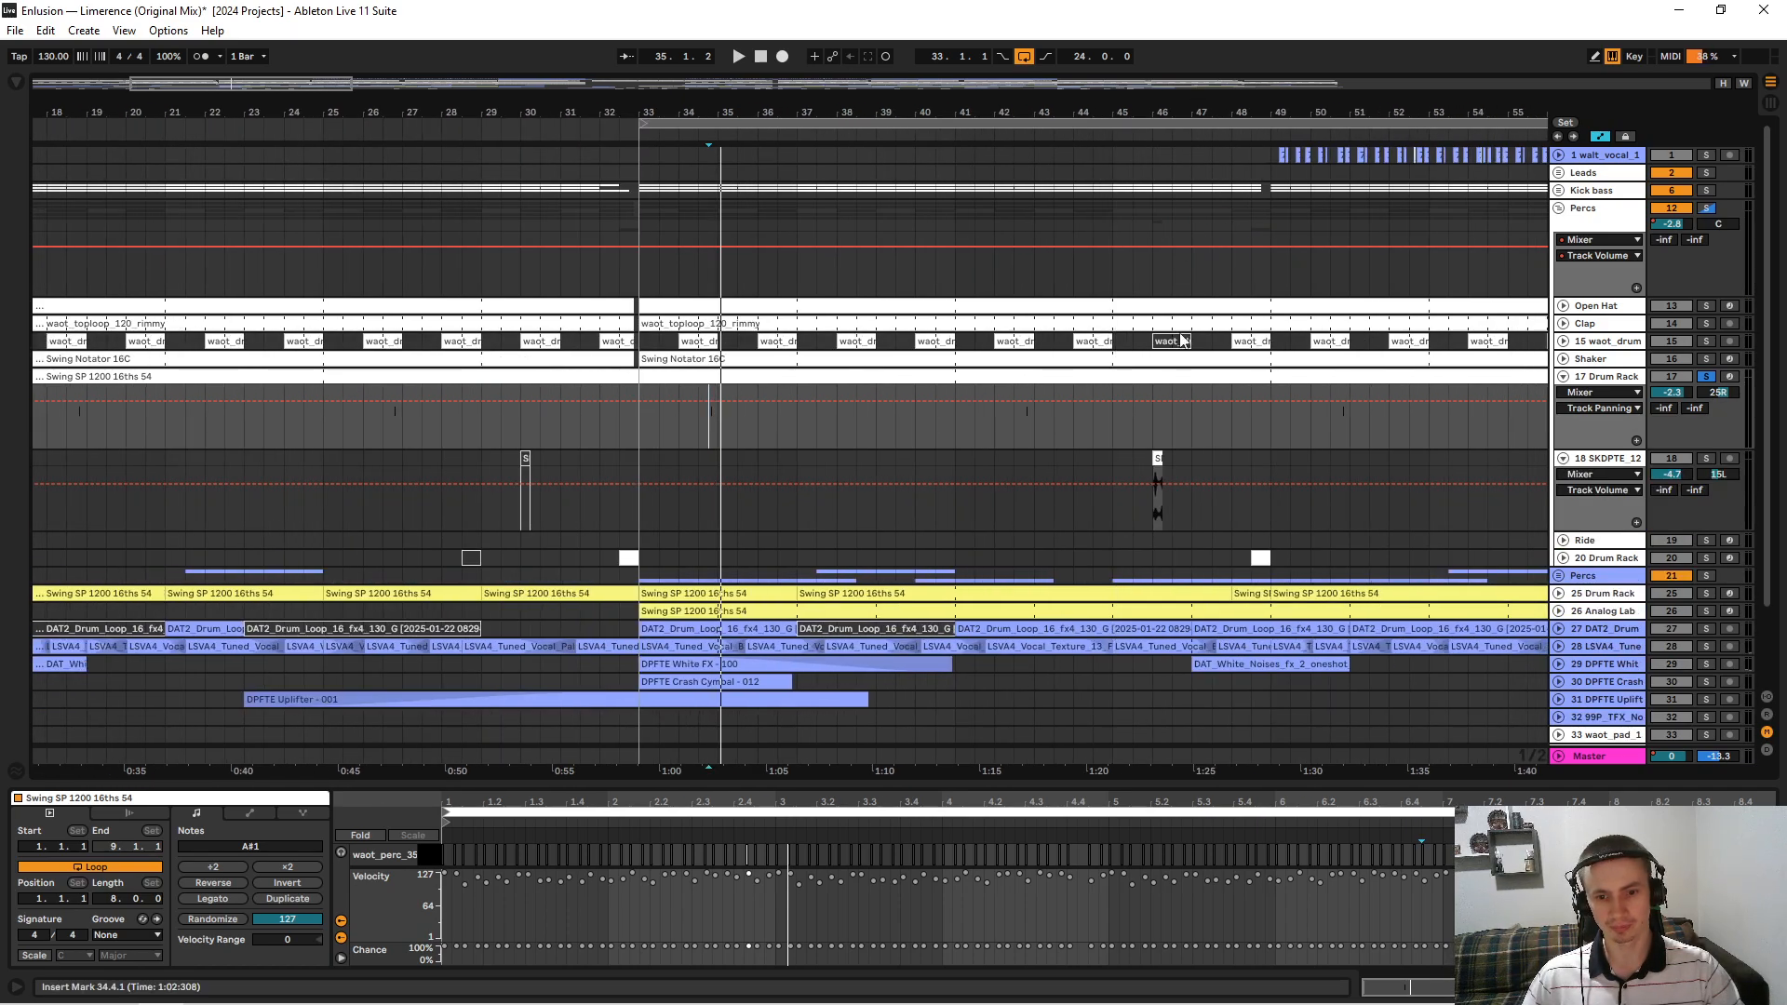
pyautogui.click(1139, 460)
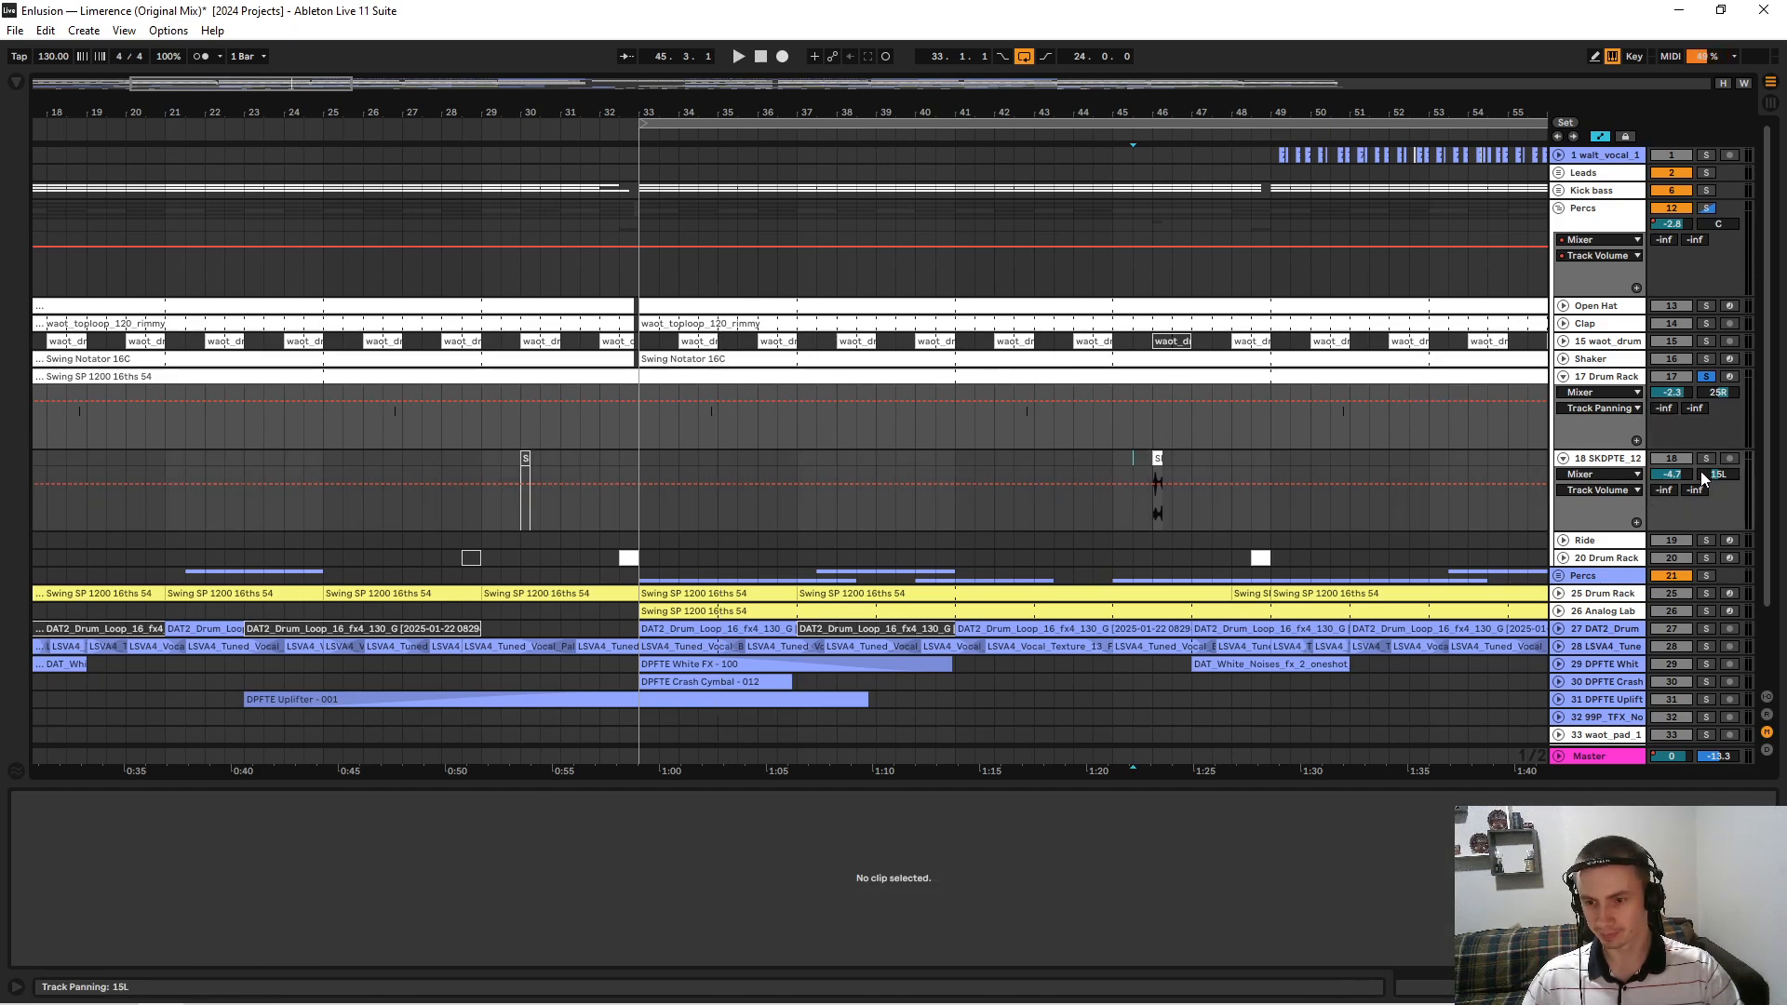
pyautogui.press('space')
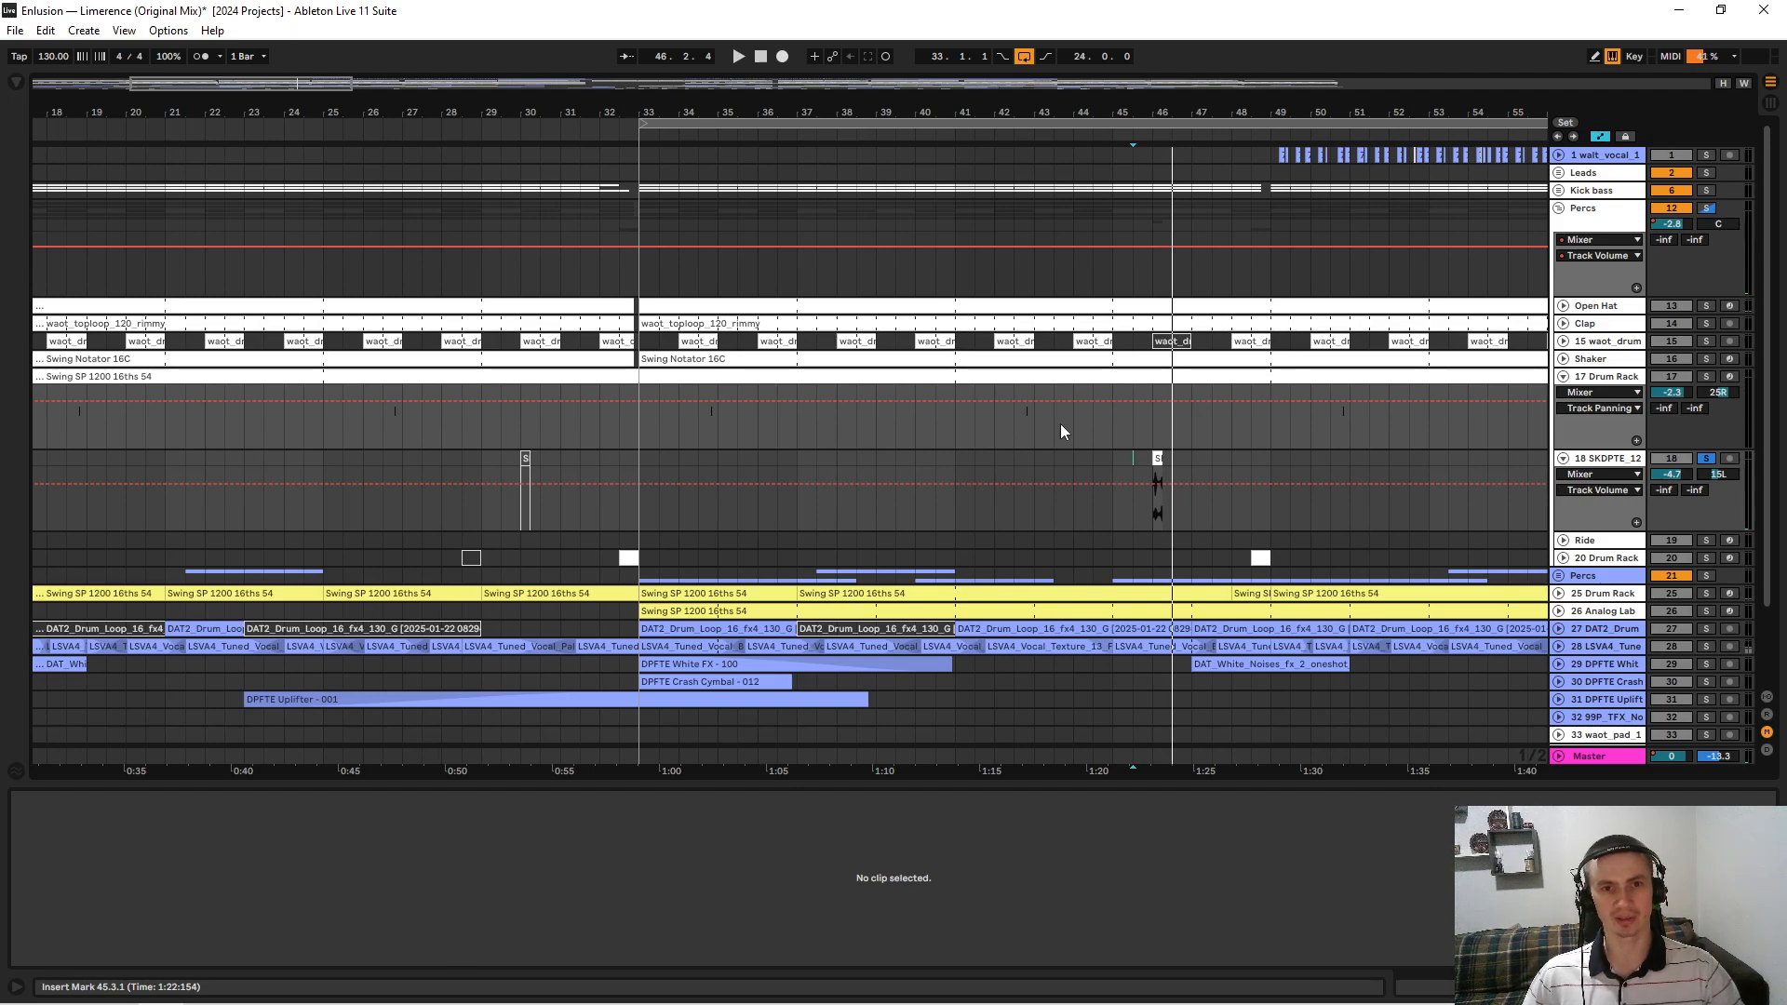
# Collapse the 17 Drum Rack and 18 SKDPTE_12 tracks, and expand the Ride track to show its clip starting at bar 65.
pyautogui.click(1564, 376)
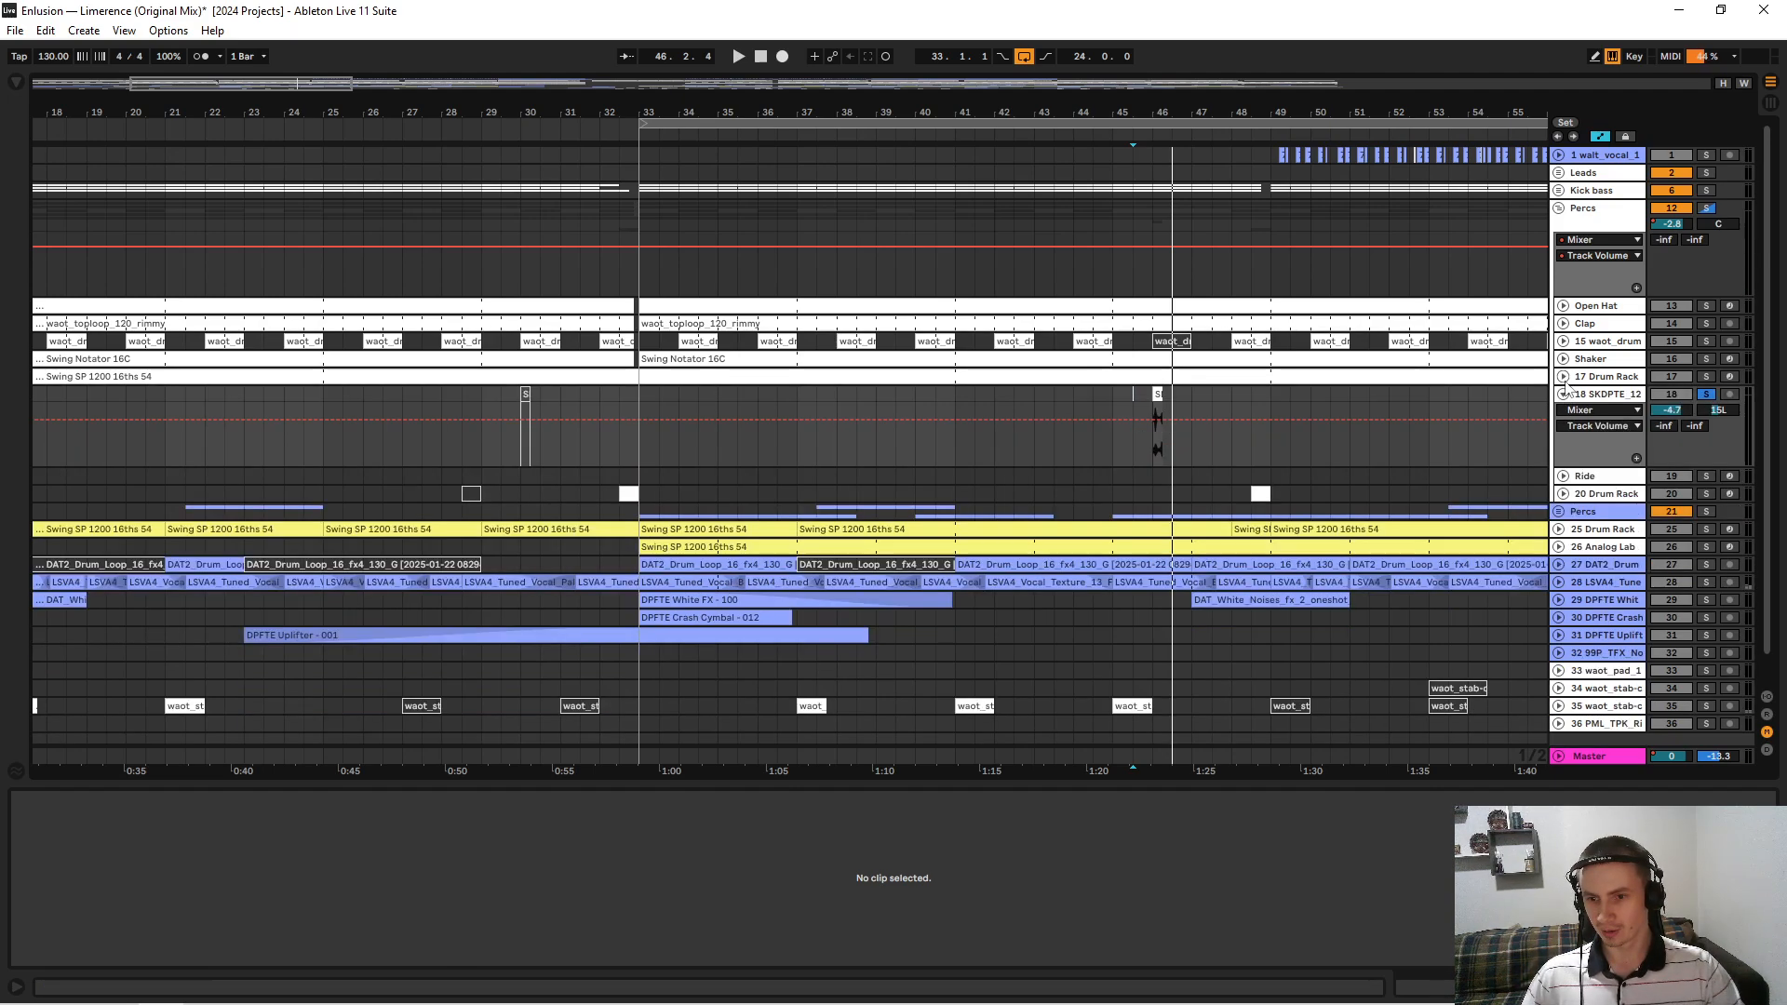
pyautogui.click(1564, 394)
pyautogui.click(1565, 412)
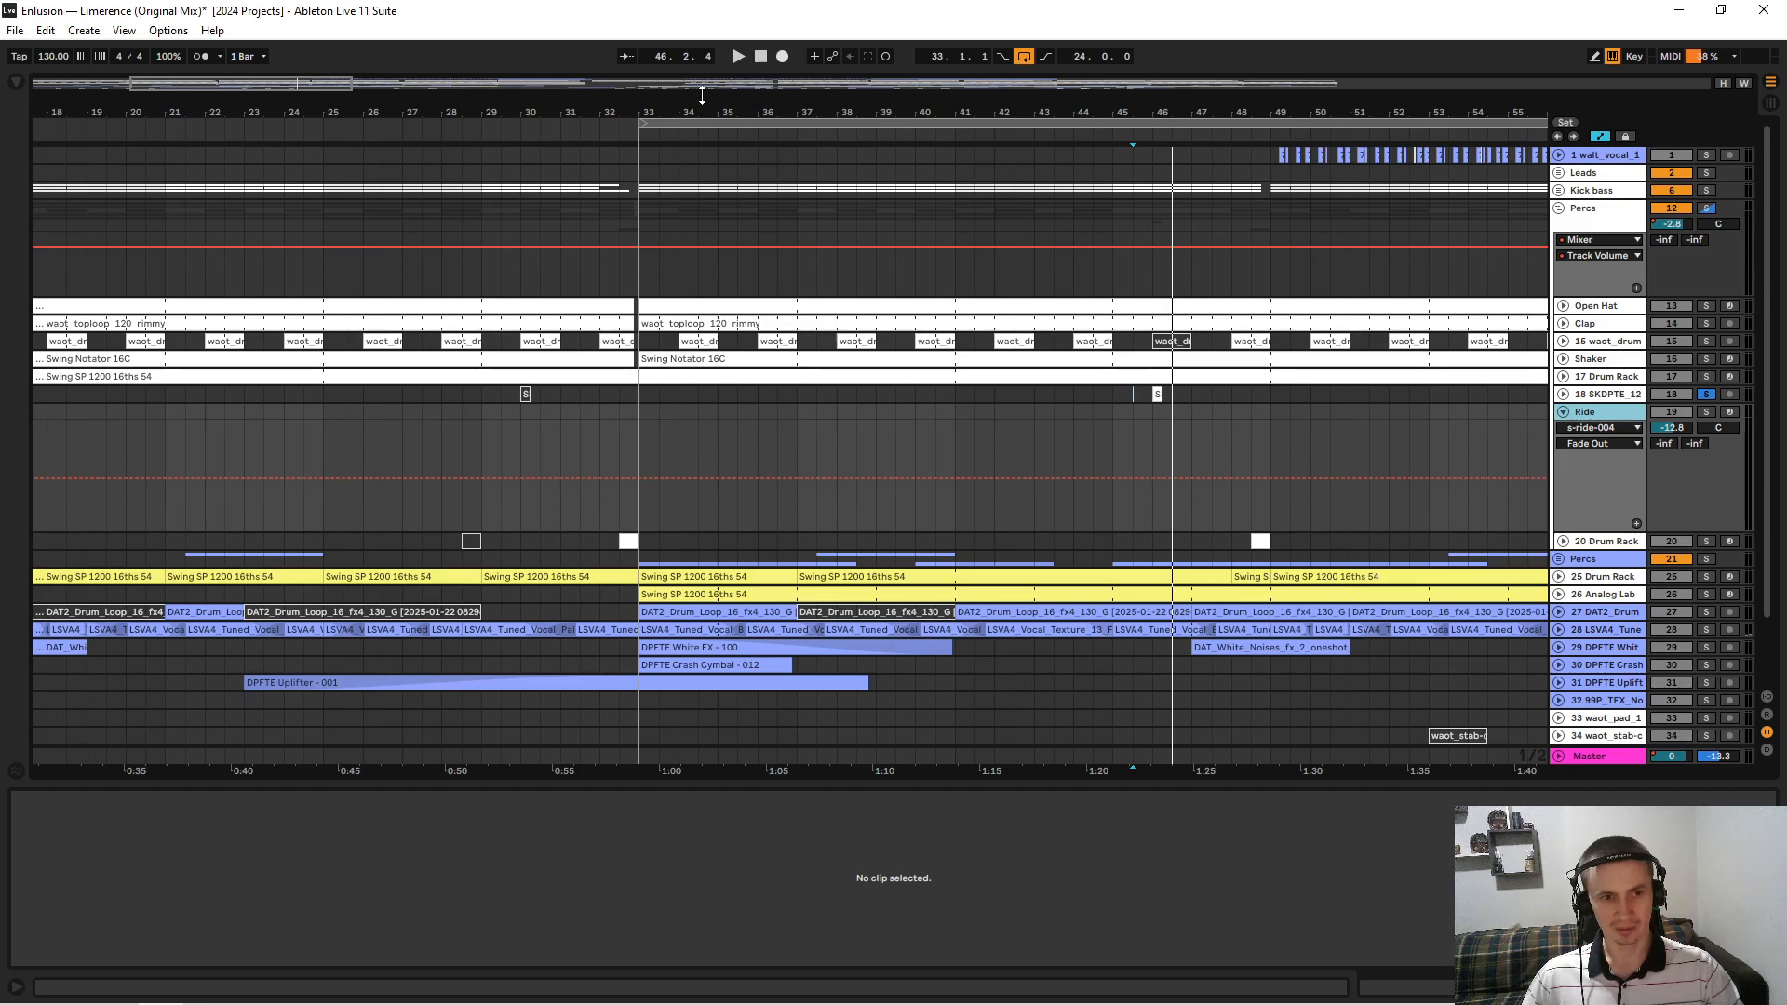
pyautogui.moveTo(708, 106); pyautogui.dragTo(393, 118)
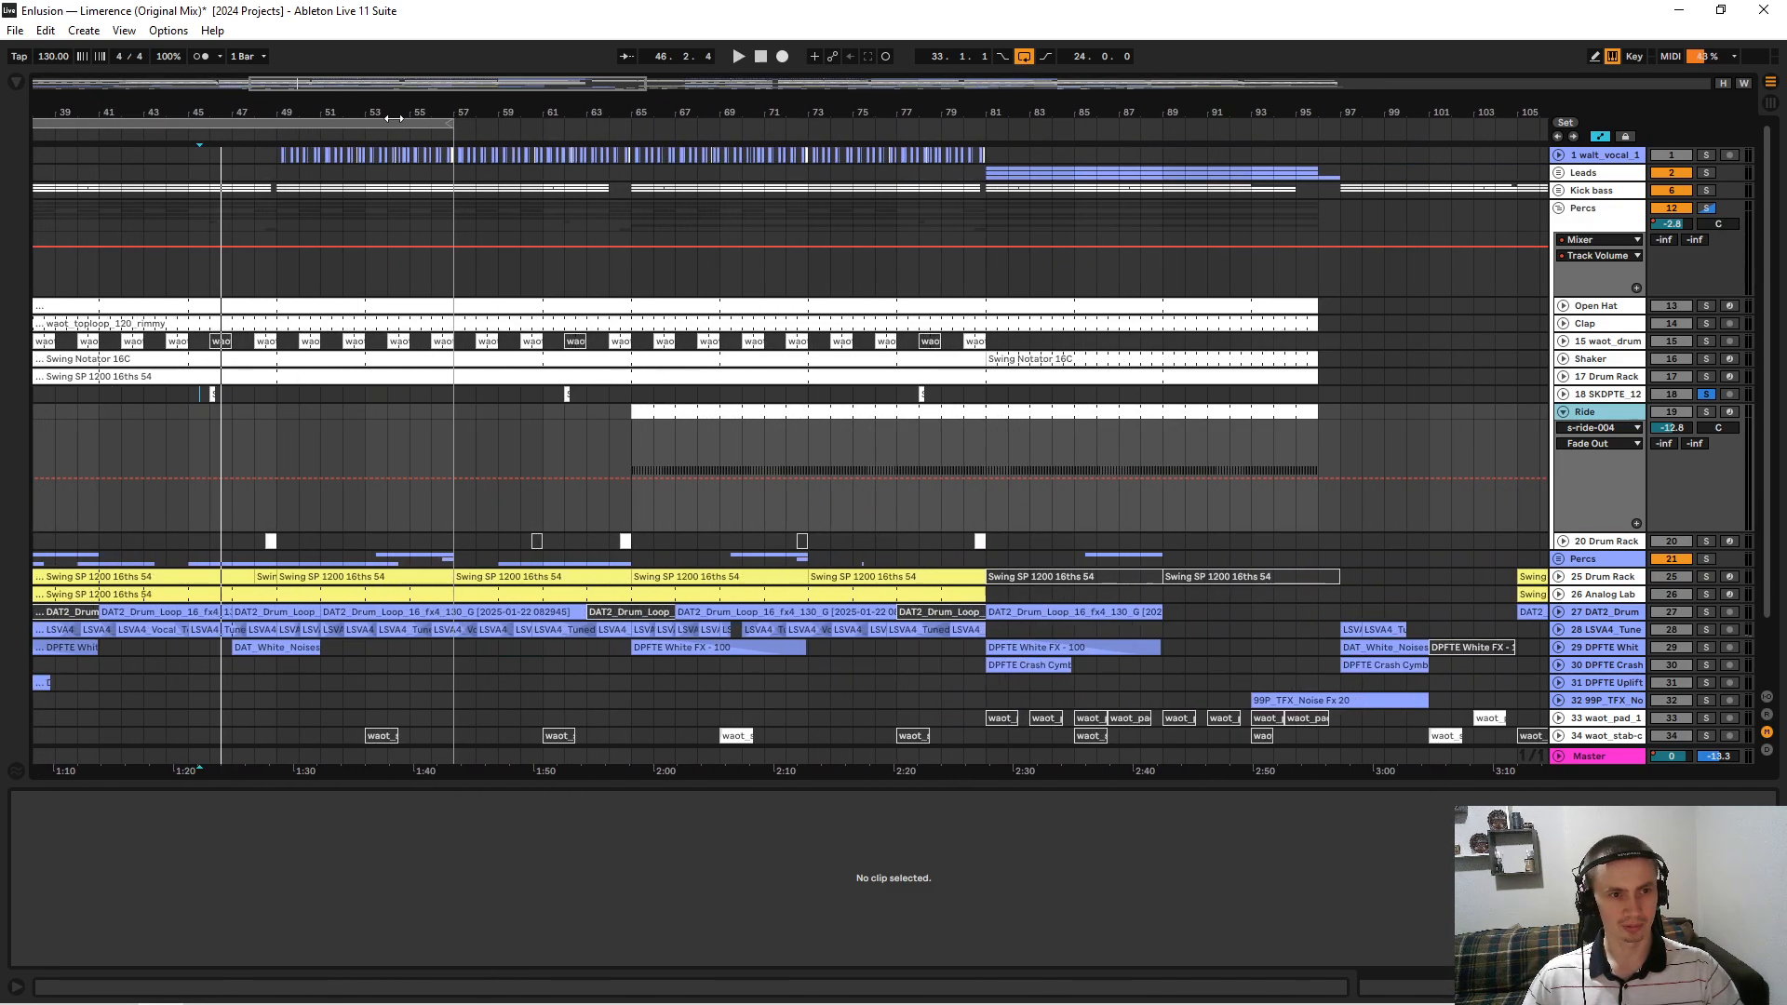
pyautogui.moveTo(605, 111); pyautogui.dragTo(614, 130)
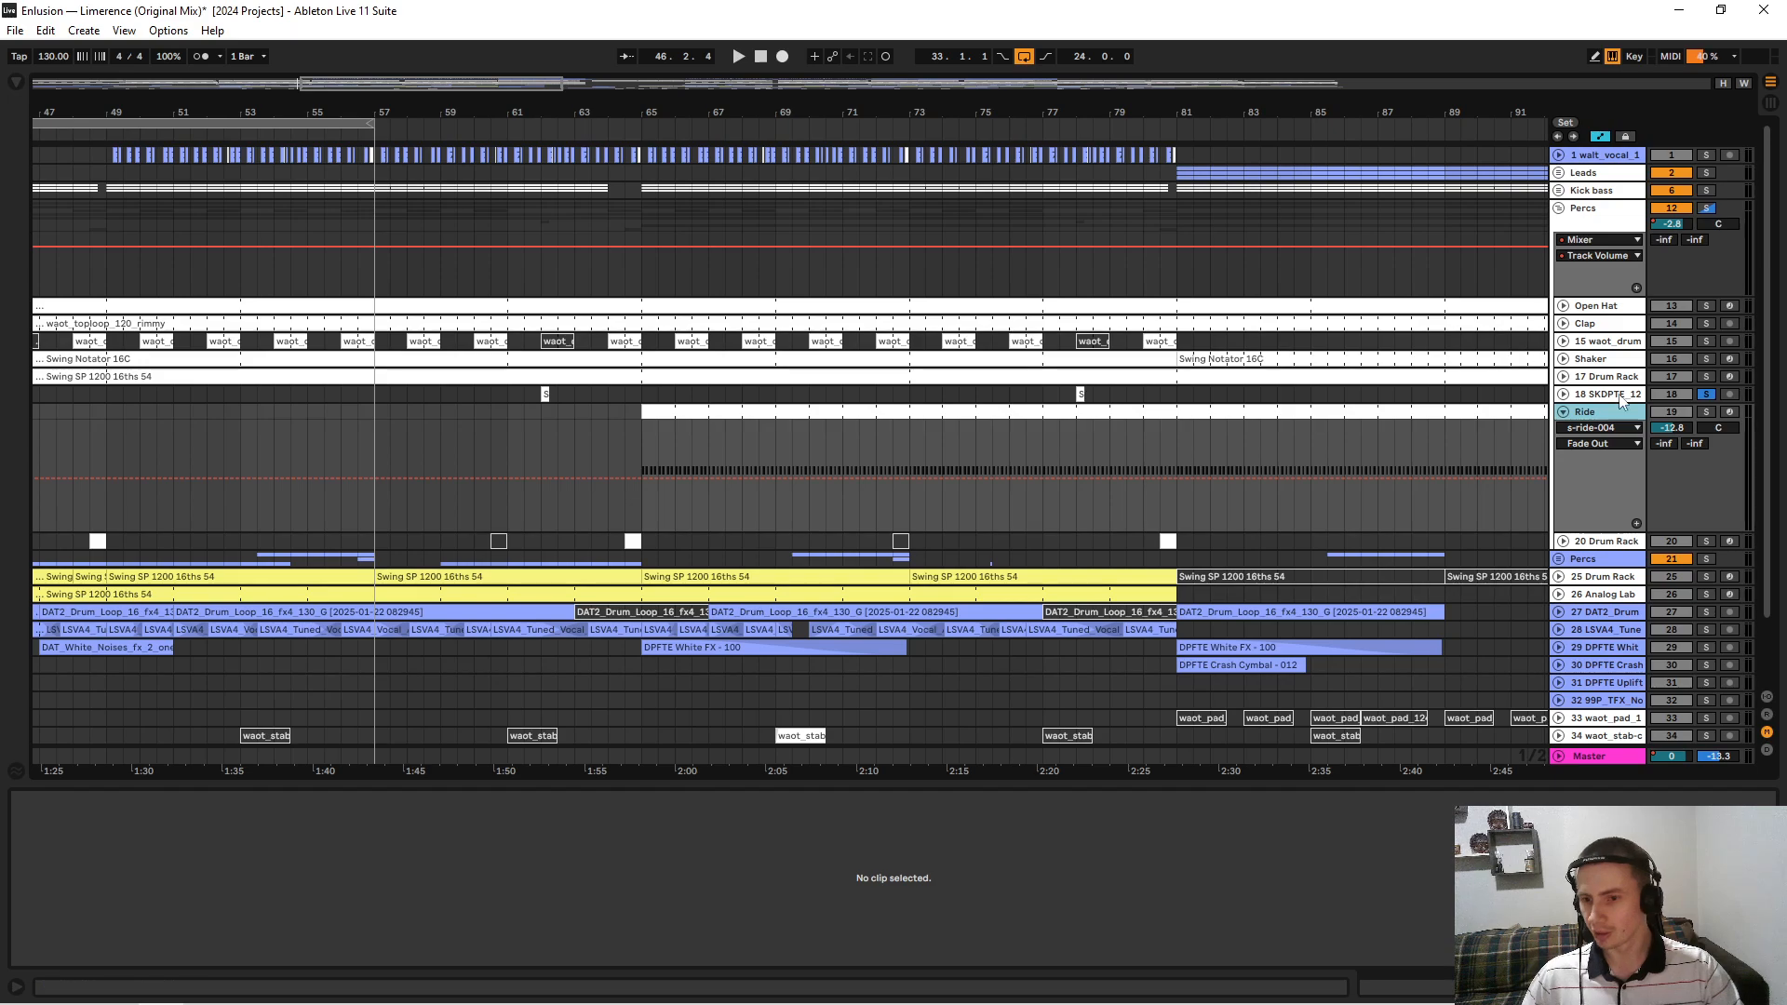
# Solo and audition the Ride clip from bar 65, and display the Ride track's device chain.
pyautogui.click(646, 413)
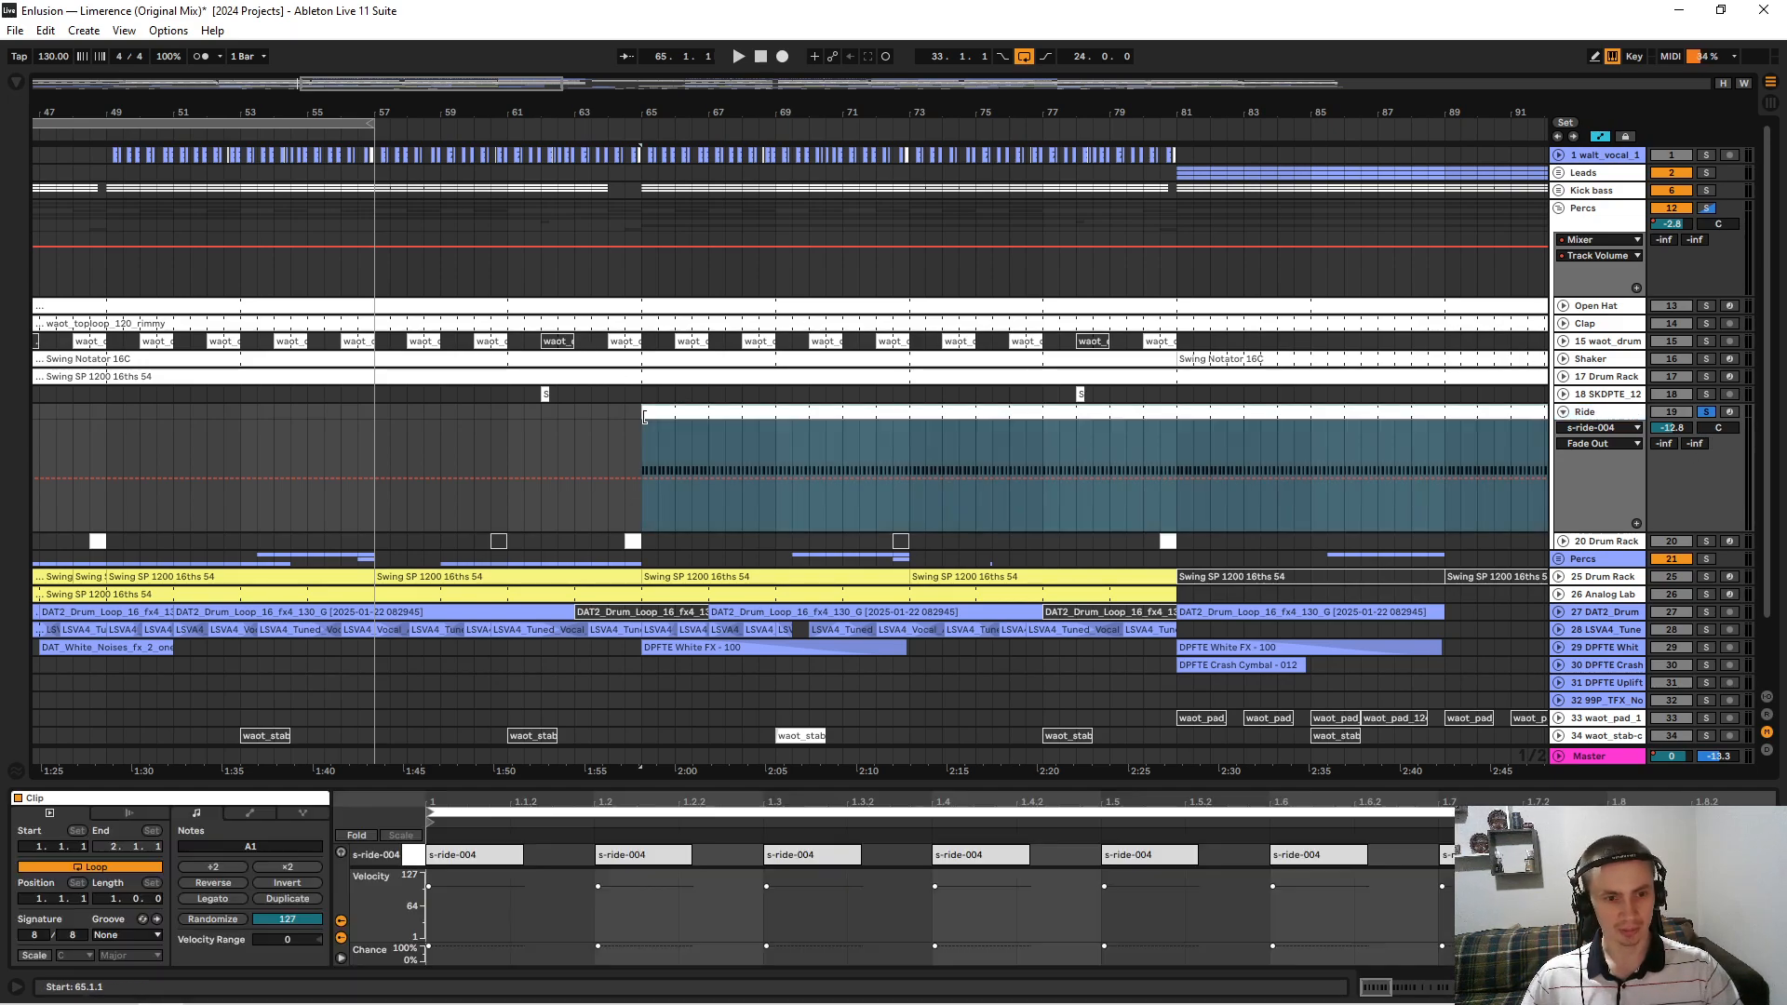
pyautogui.press('space')
pyautogui.click(1596, 411)
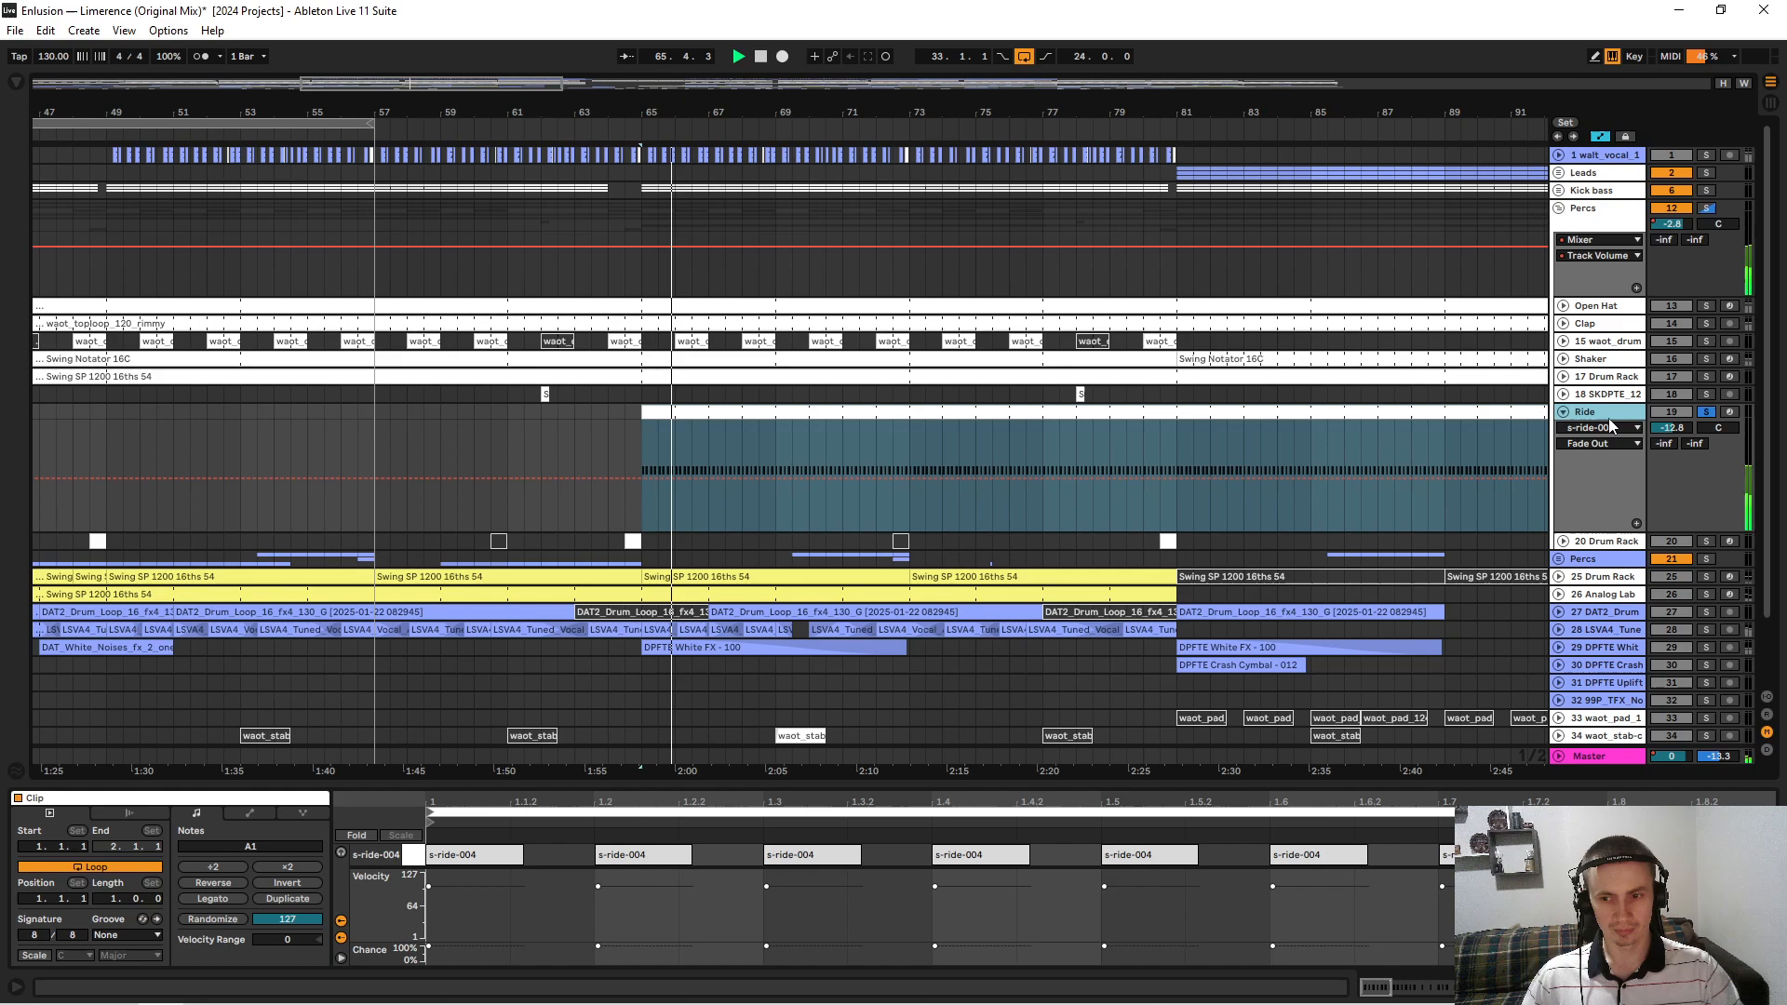
pyautogui.press('space')
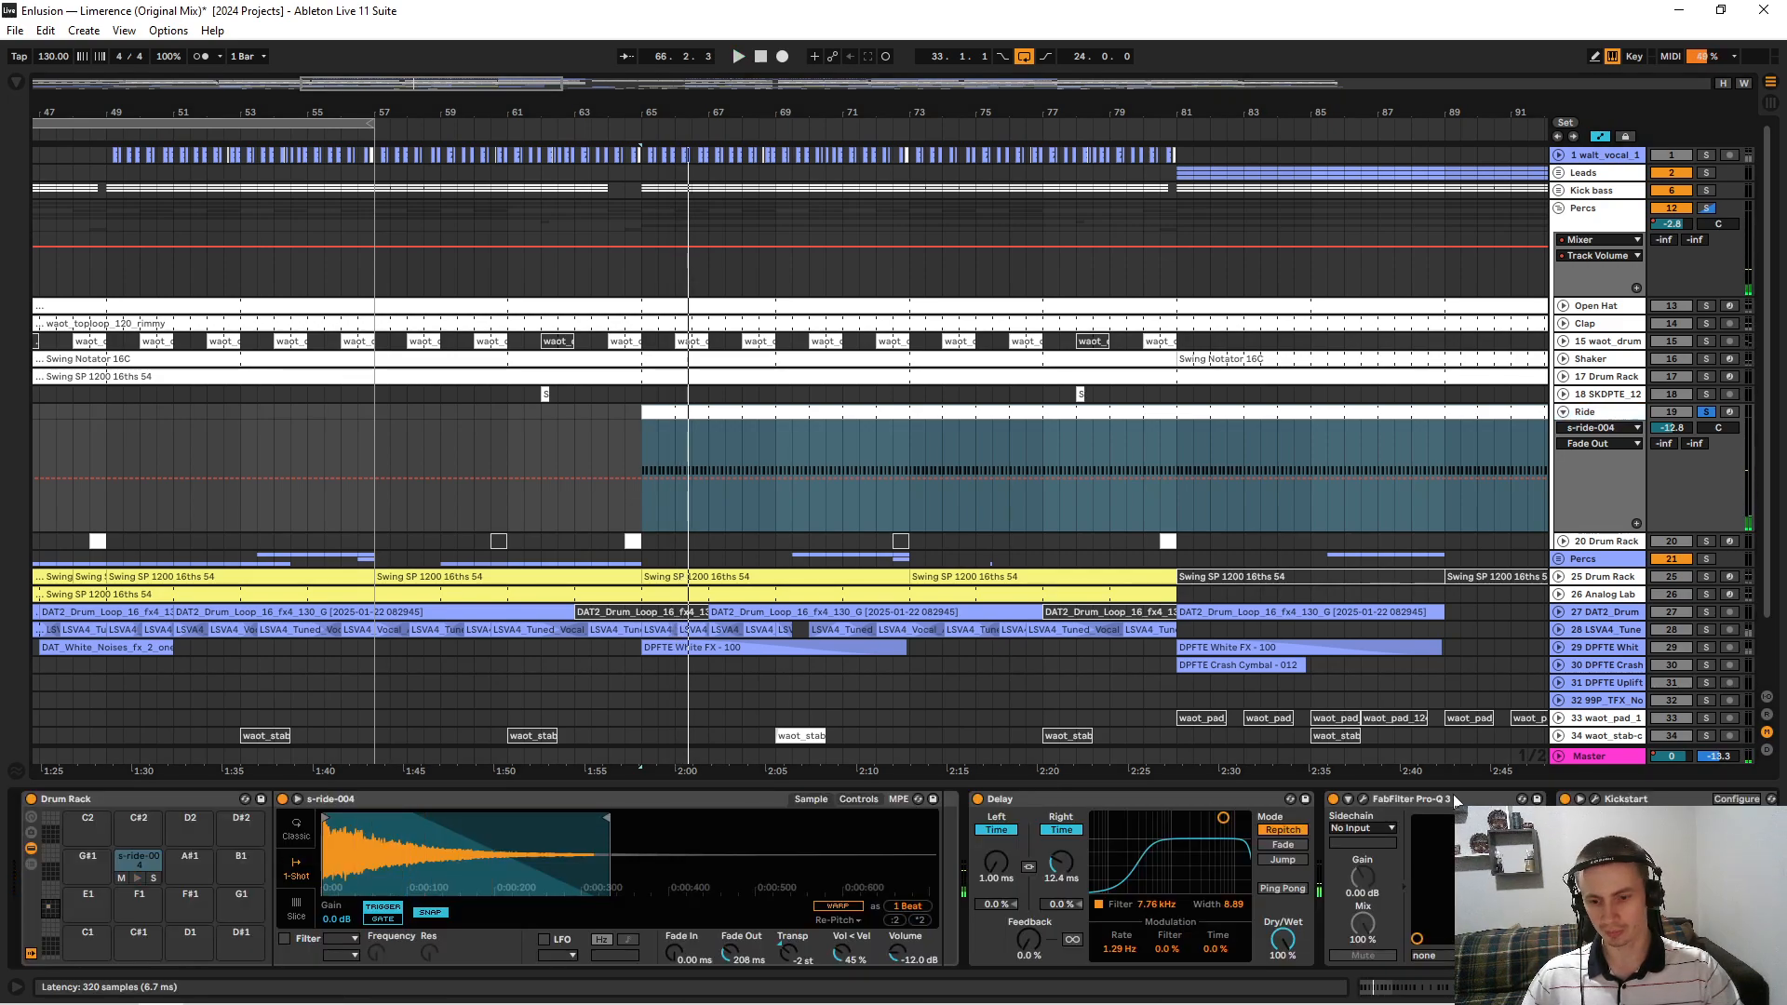
# Inspect the Kickstart plugin settings on the Ride track, close its window, and select the Delay device.
pyautogui.click(1594, 799)
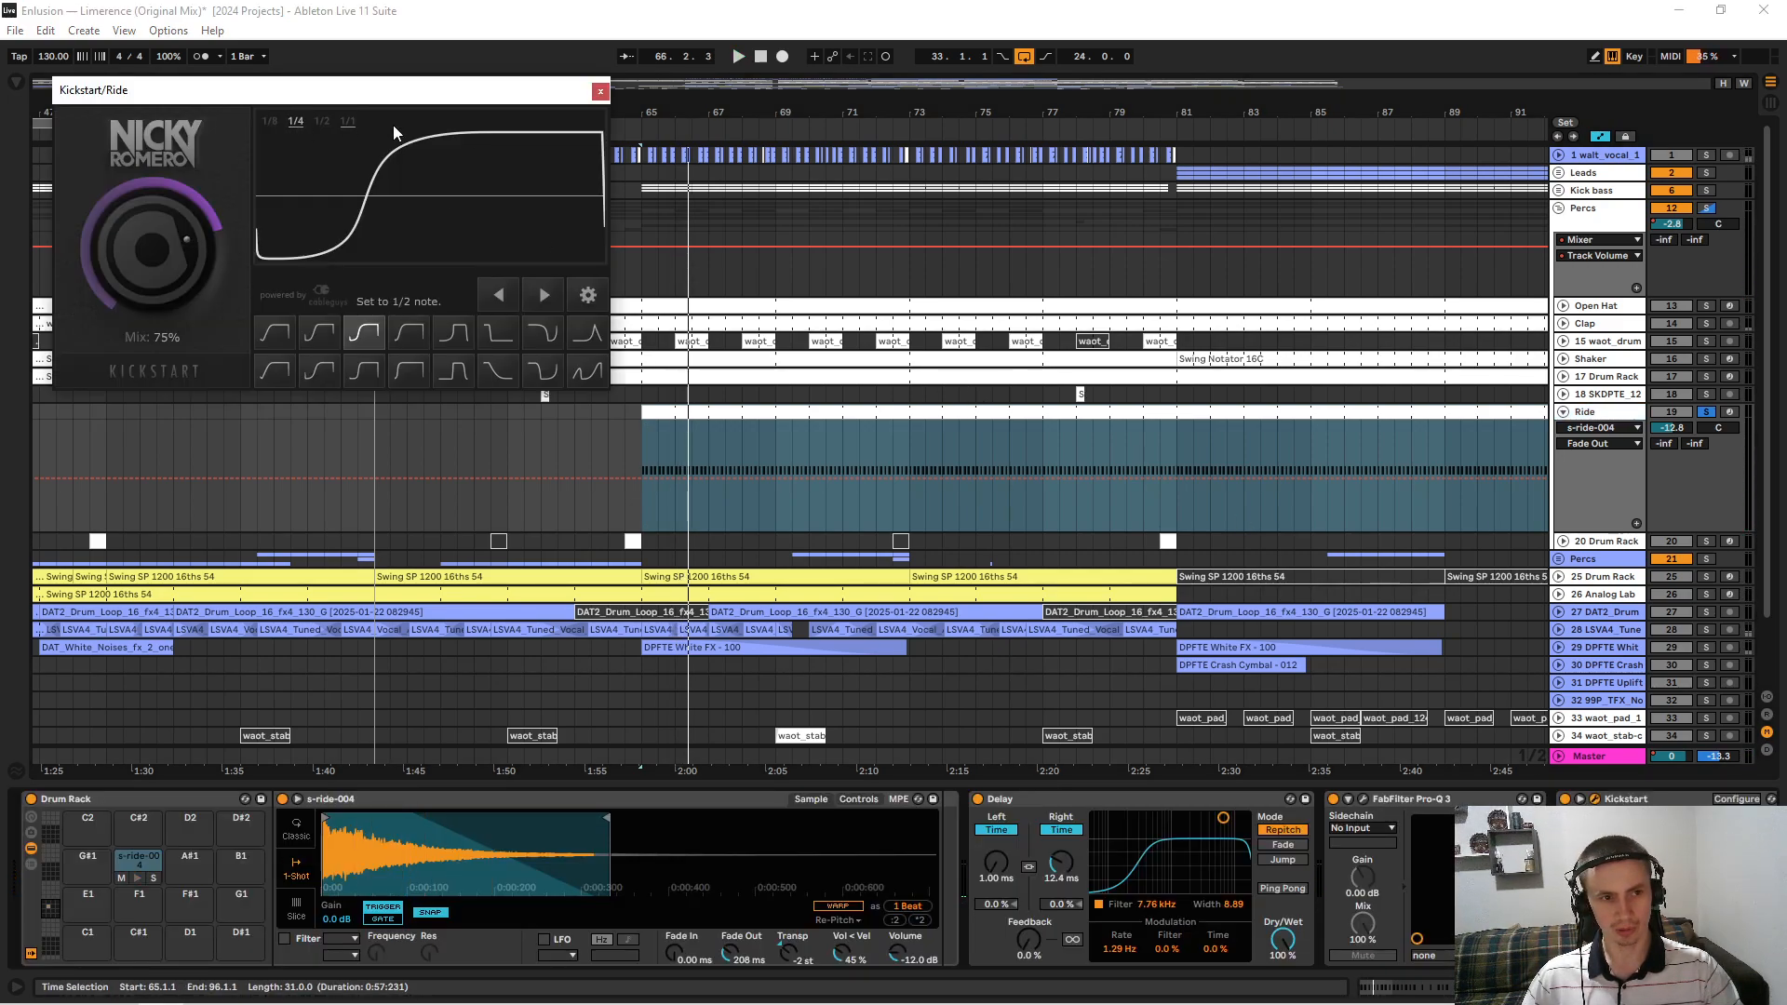
pyautogui.click(603, 84)
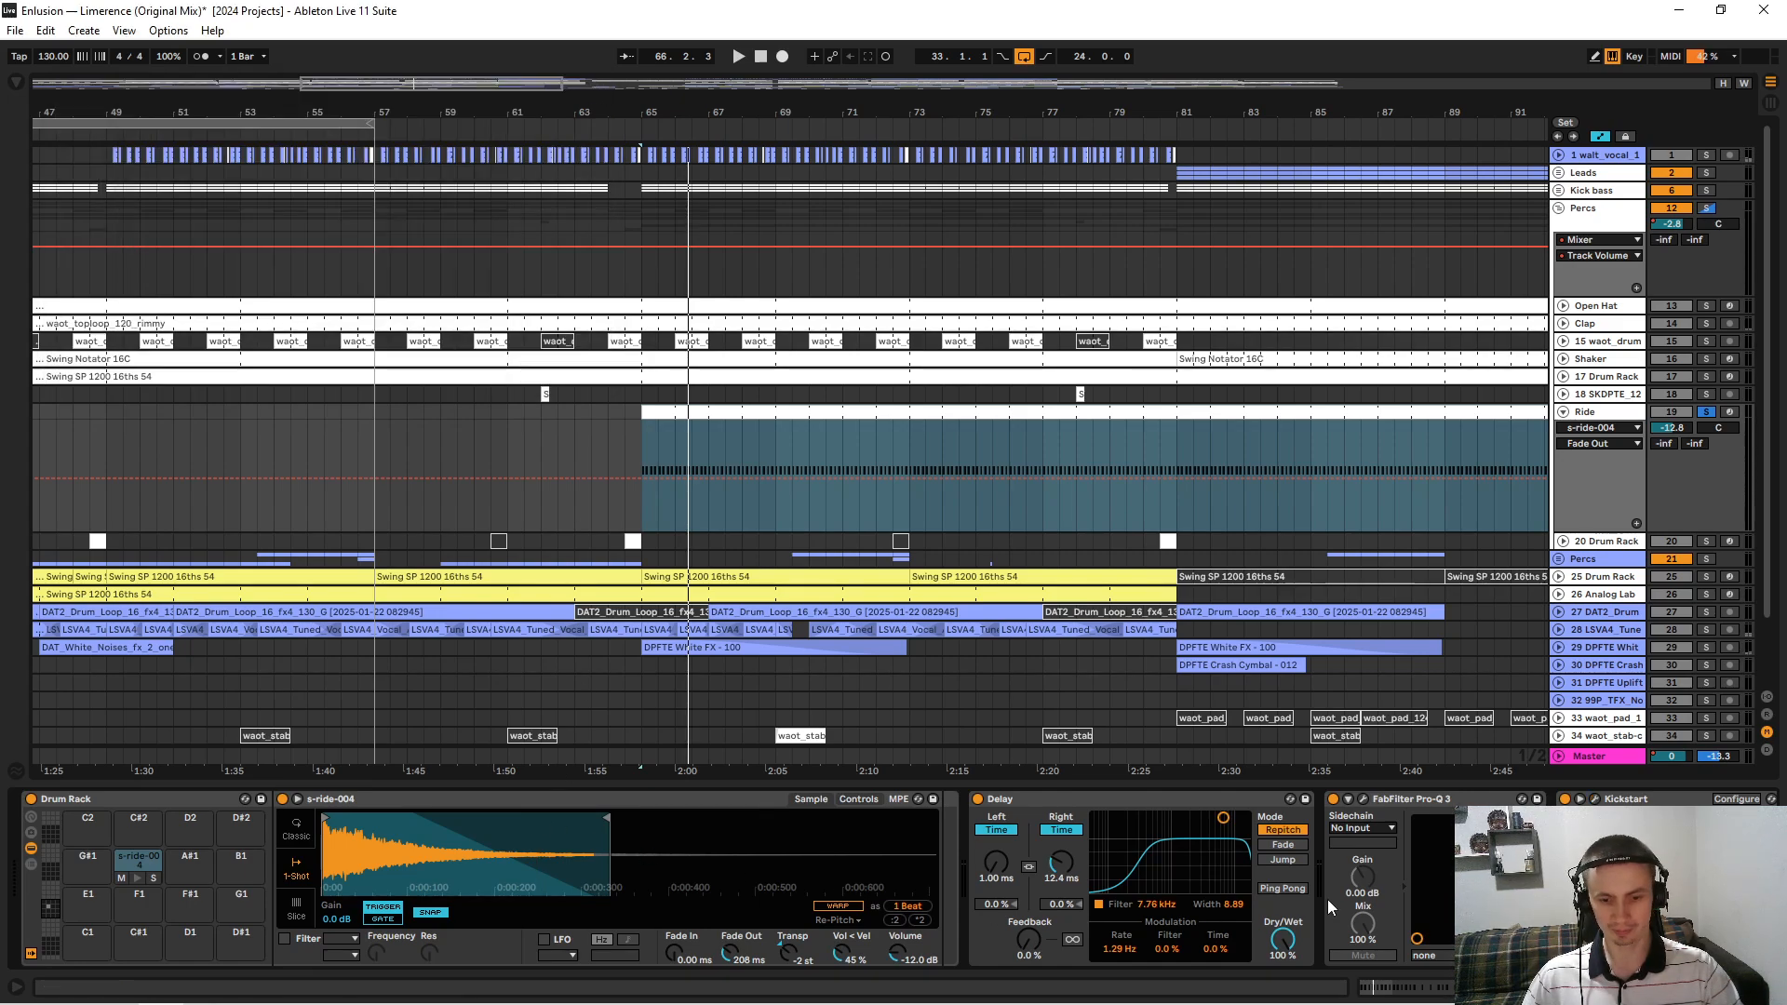
pyautogui.click(1099, 801)
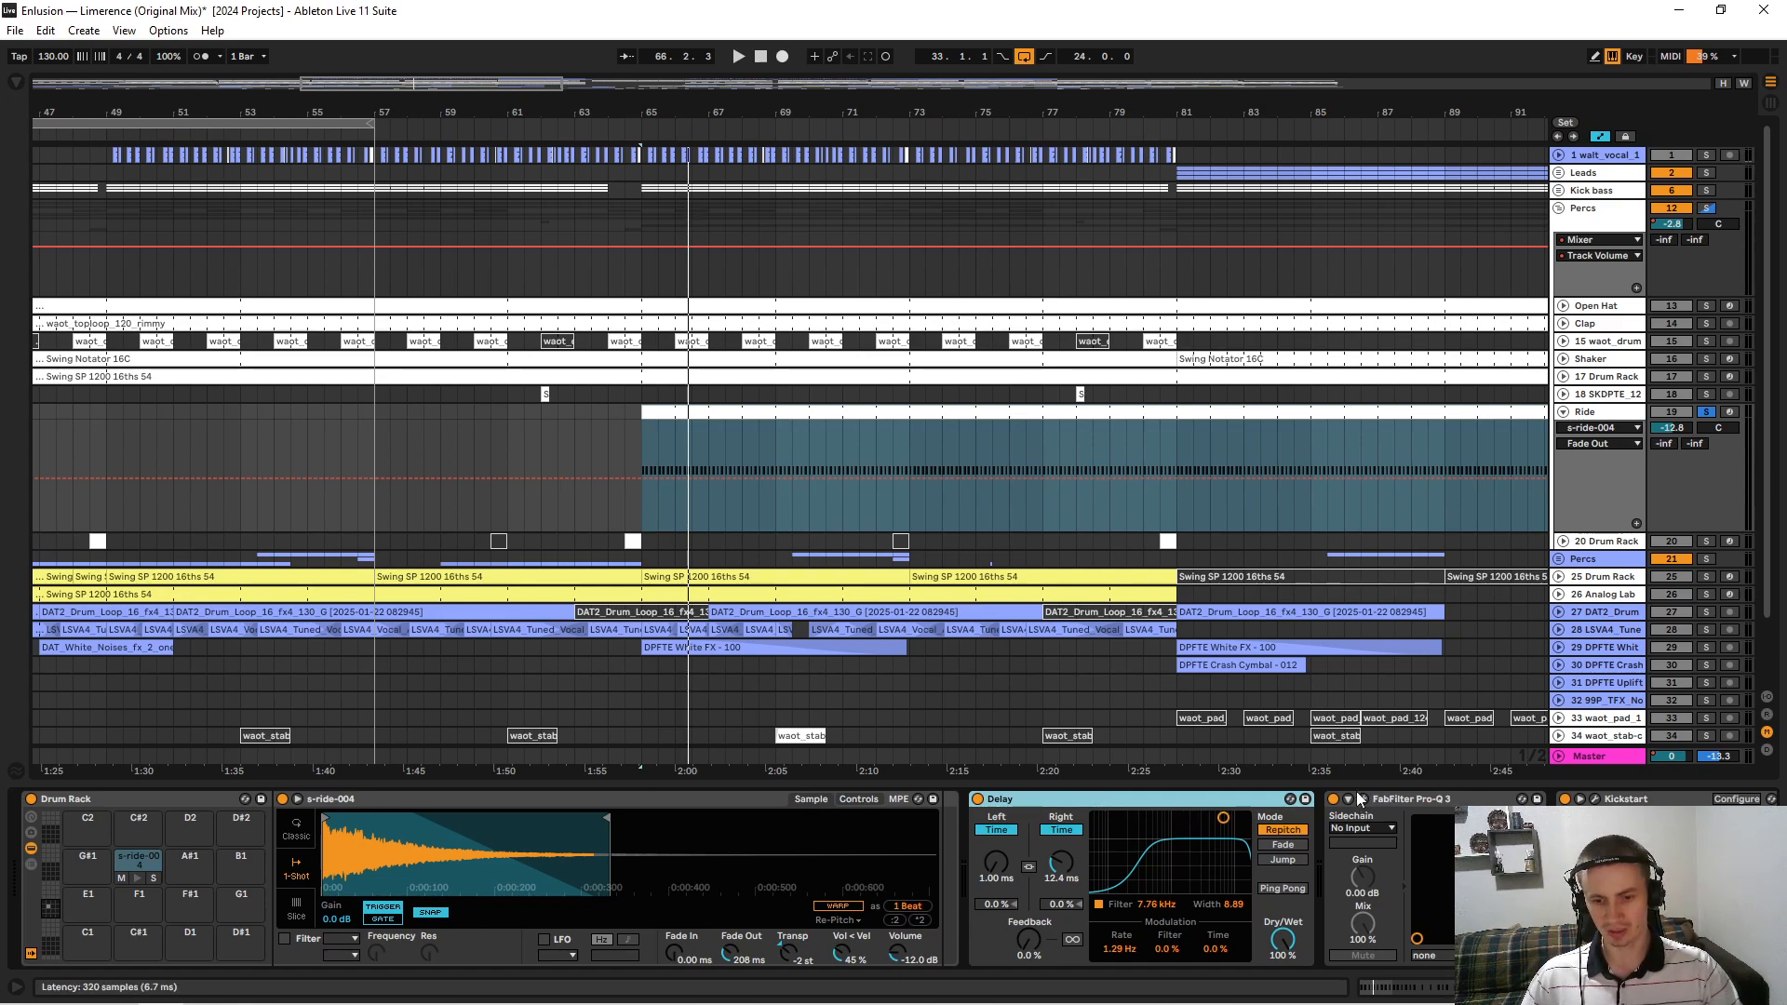
# Show the Kickstart Mix automation on the Ride track and review its curve across the arrangement.
pyautogui.click(1359, 798)
pyautogui.click(732, 84)
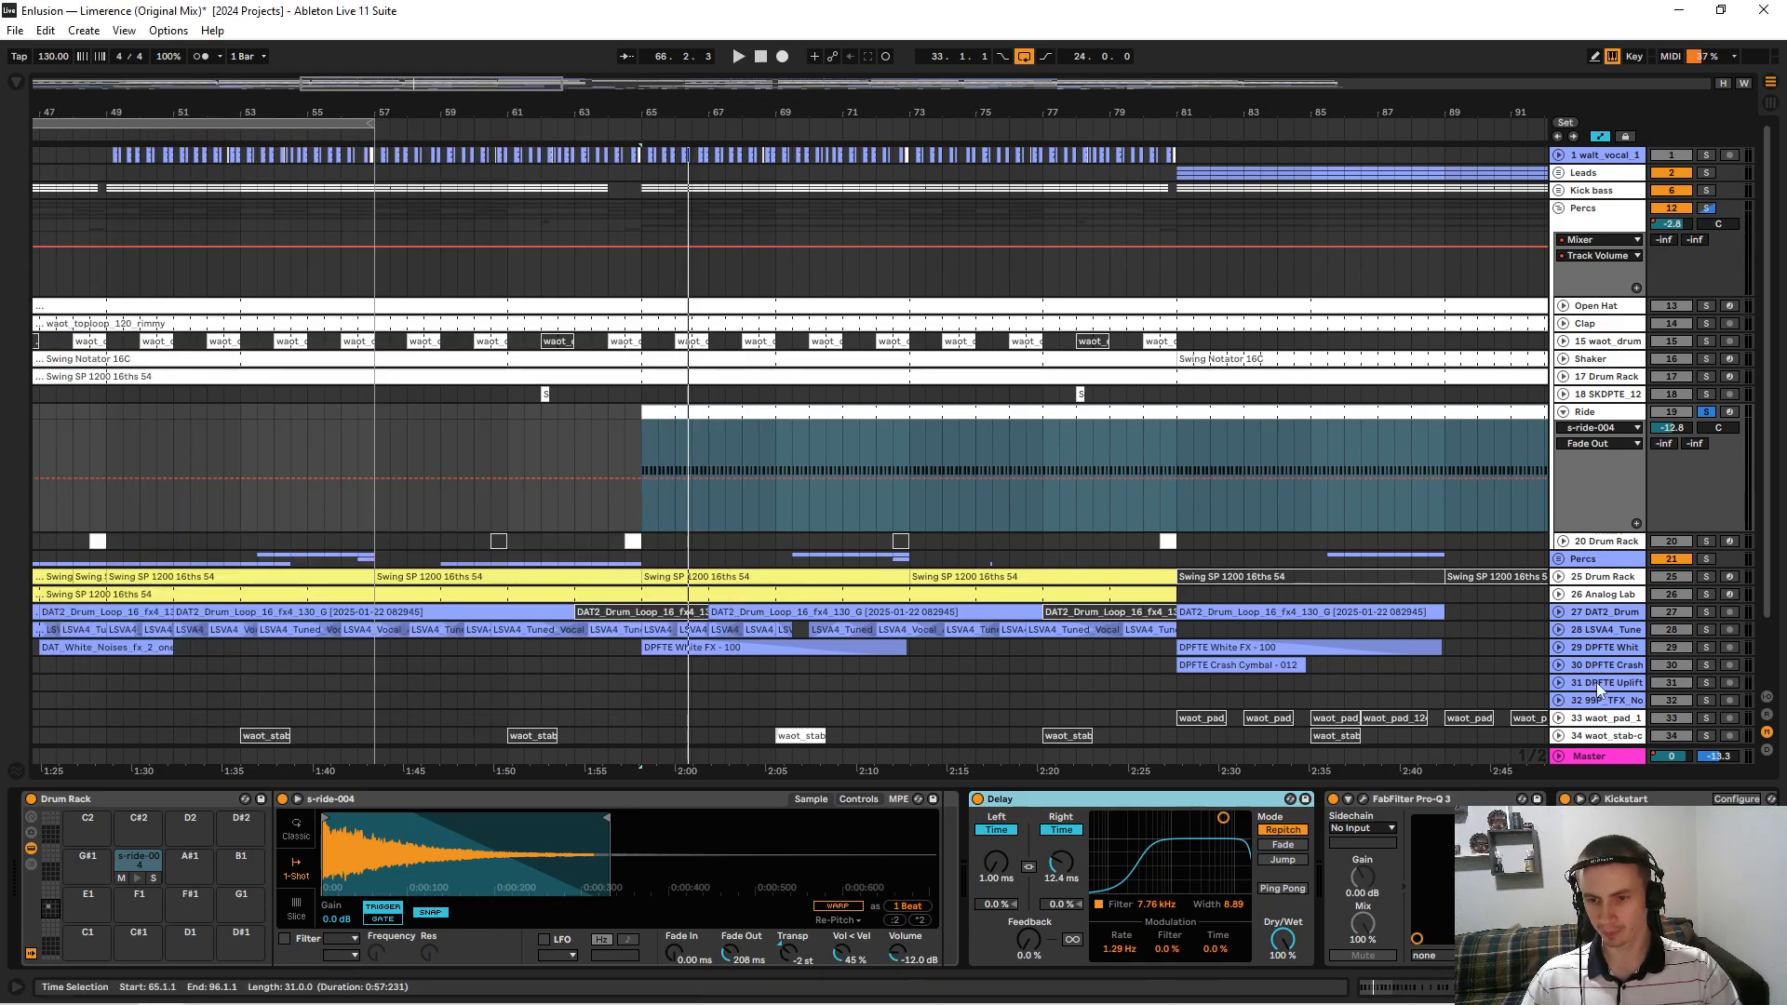
pyautogui.click(1597, 427)
pyautogui.click(1597, 444)
pyautogui.click(1594, 521)
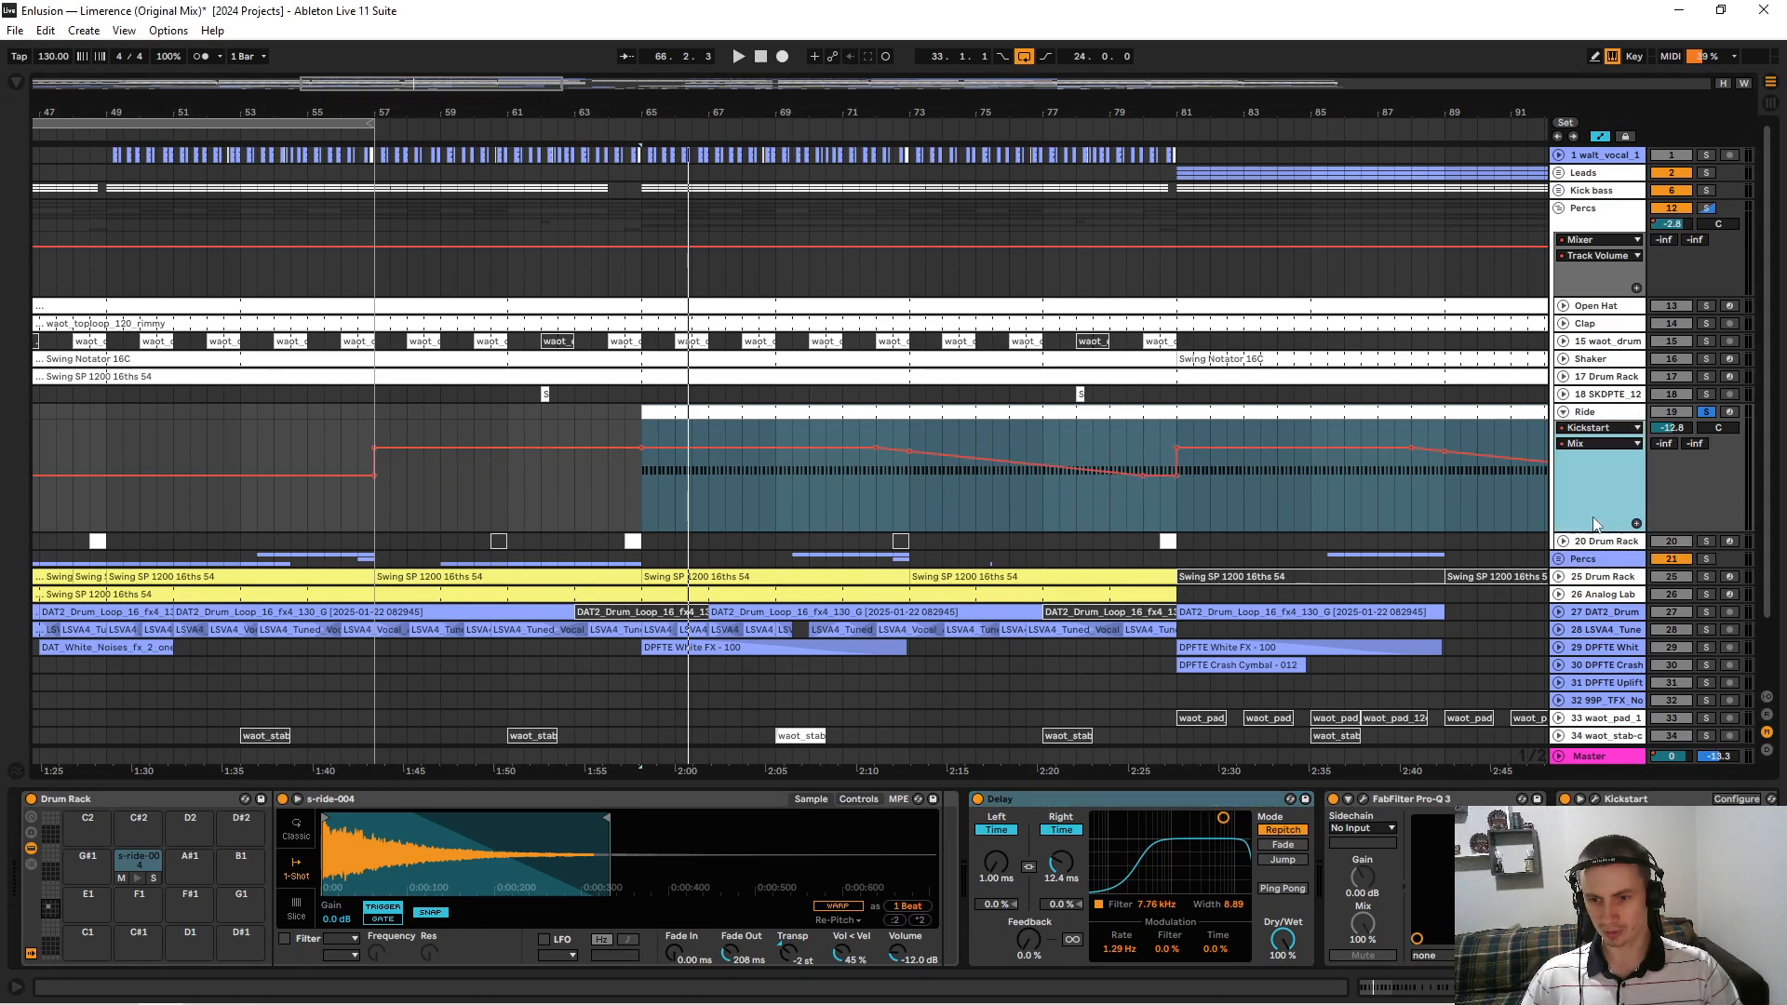
pyautogui.moveTo(900, 107); pyautogui.dragTo(608, 112)
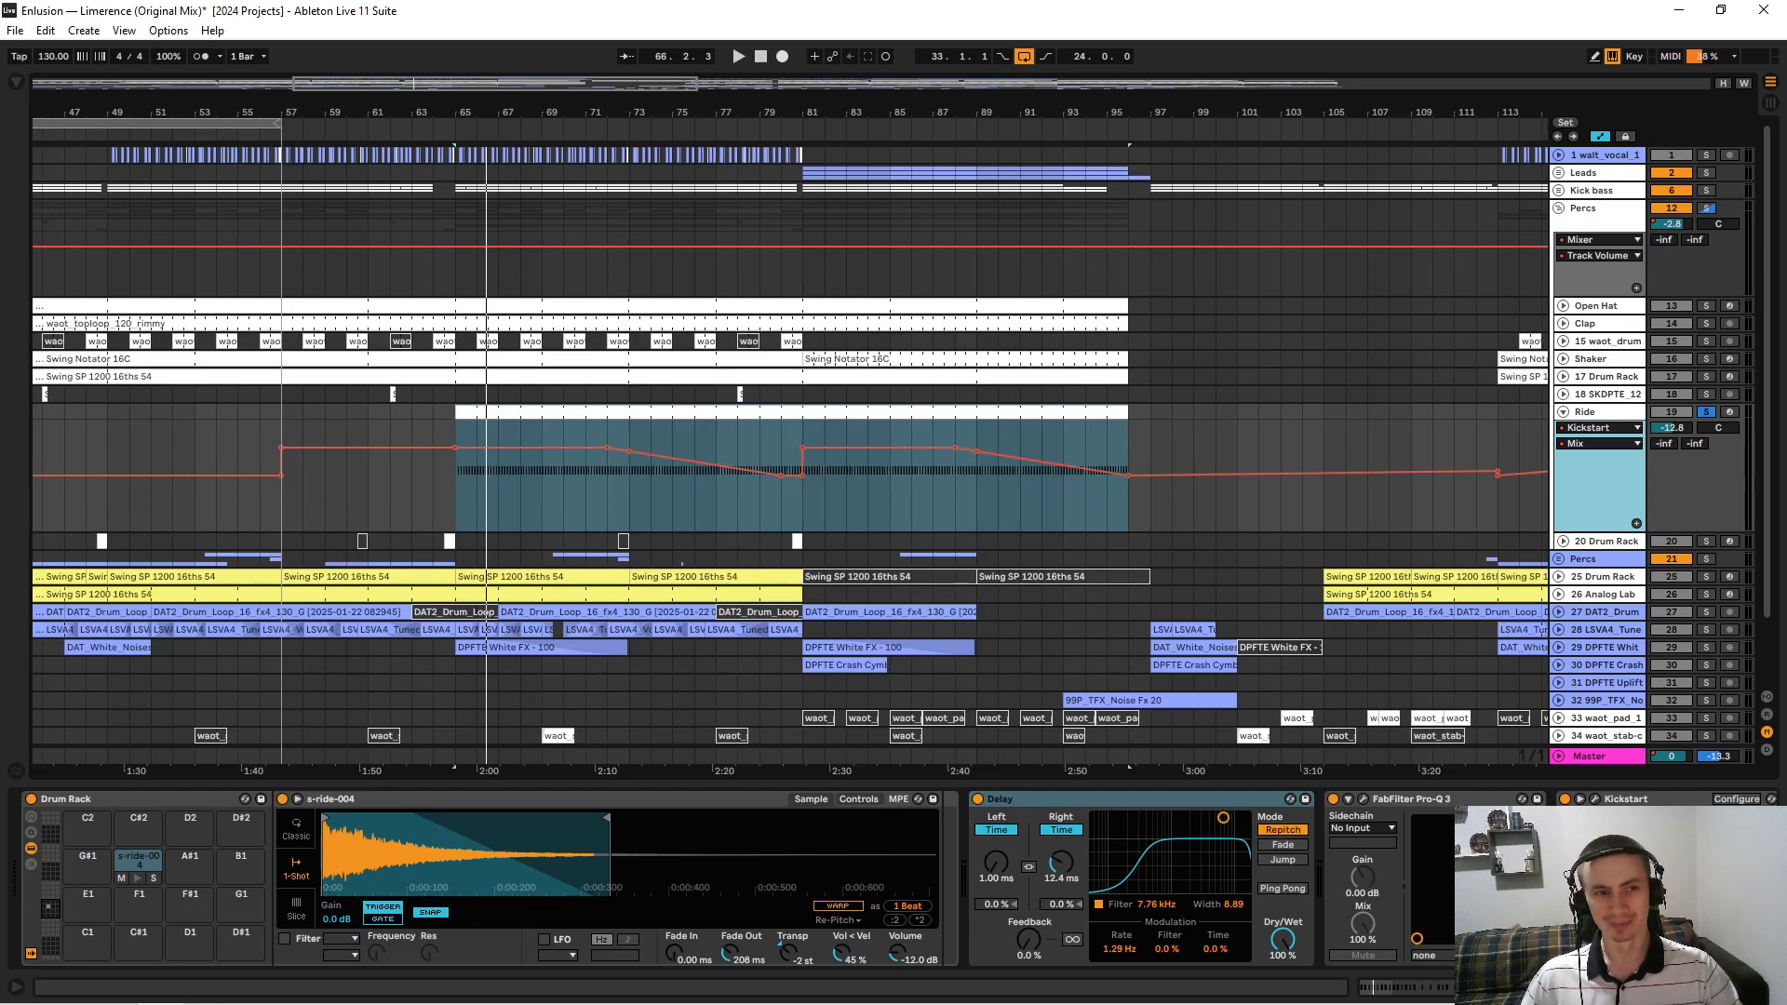
pyautogui.moveTo(608, 112); pyautogui.dragTo(603, 110)
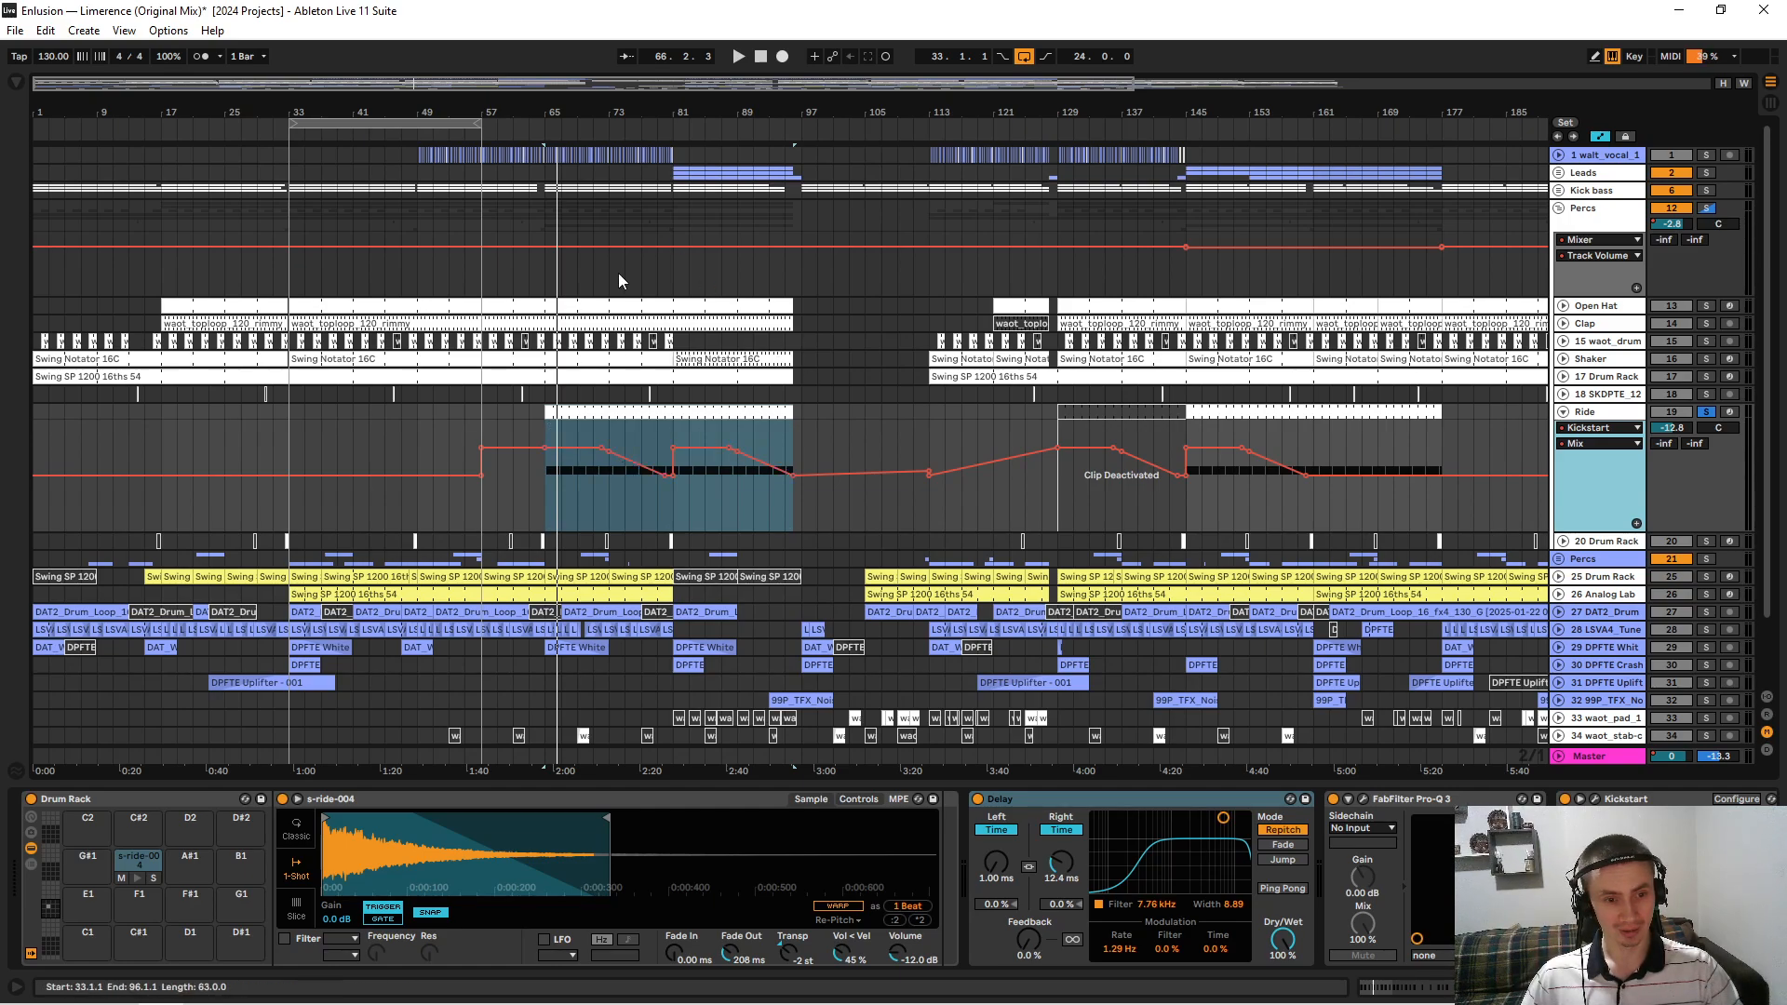
pyautogui.moveTo(556, 111); pyautogui.dragTo(557, 162)
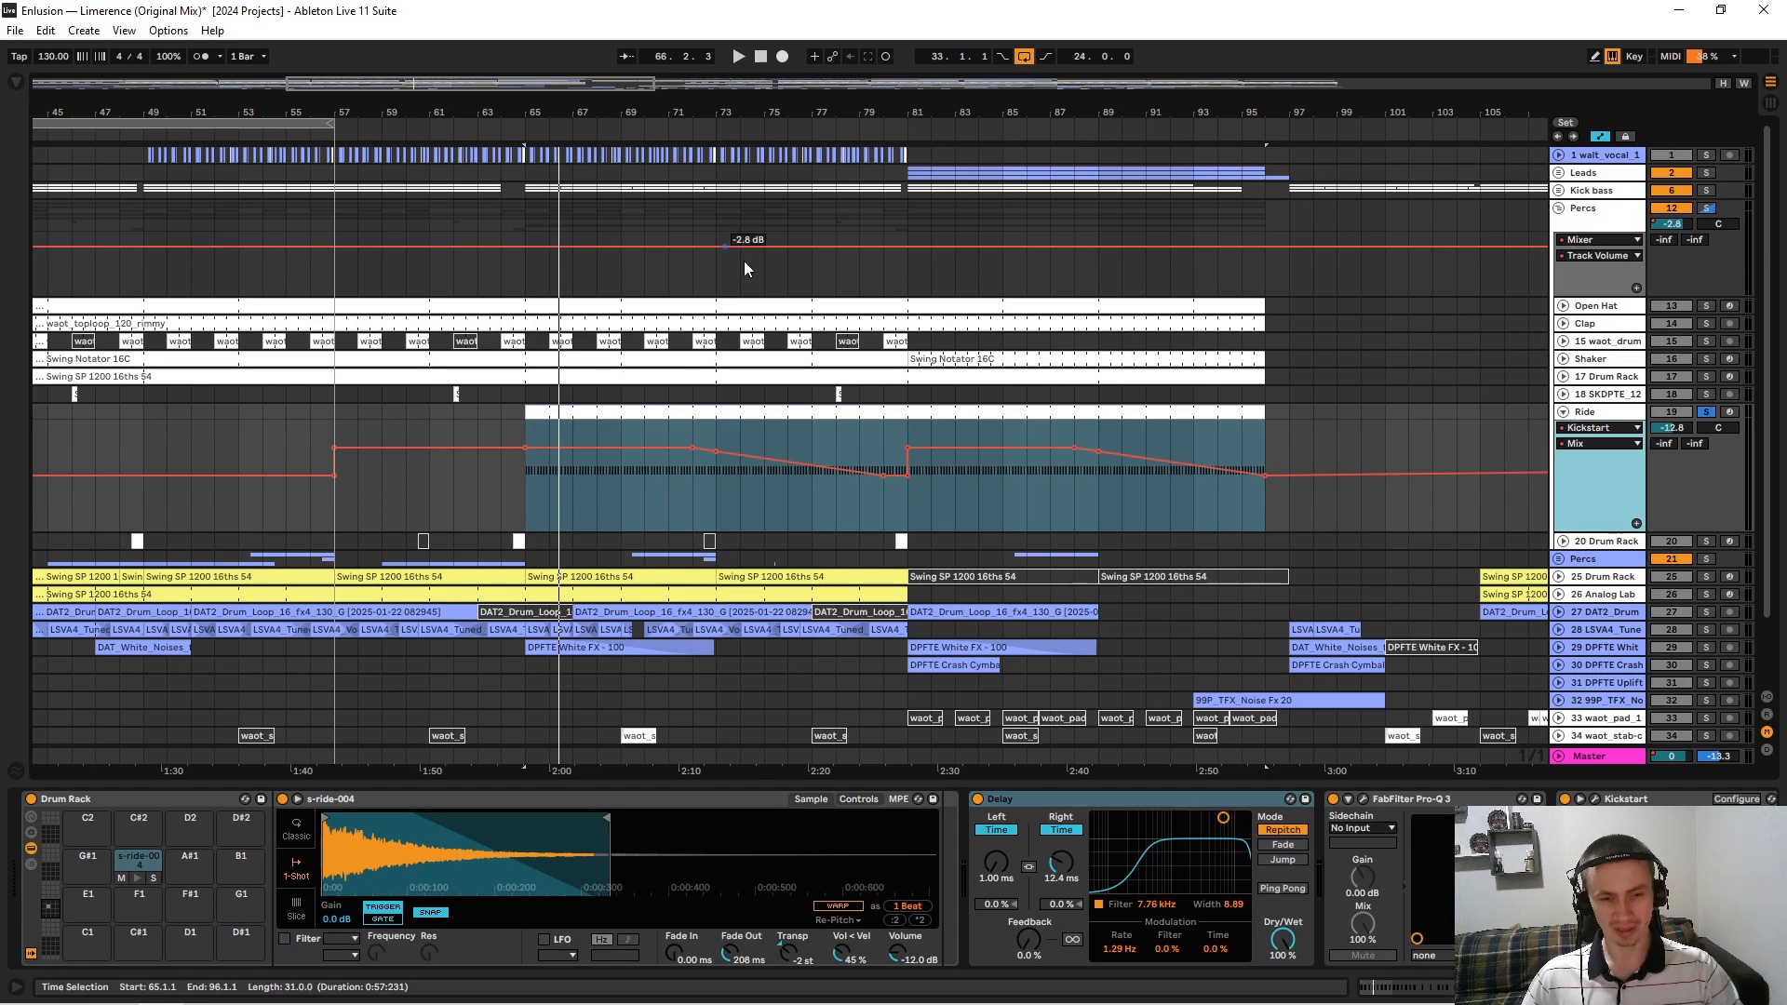
pyautogui.moveTo(711, 112); pyautogui.dragTo(711, 67)
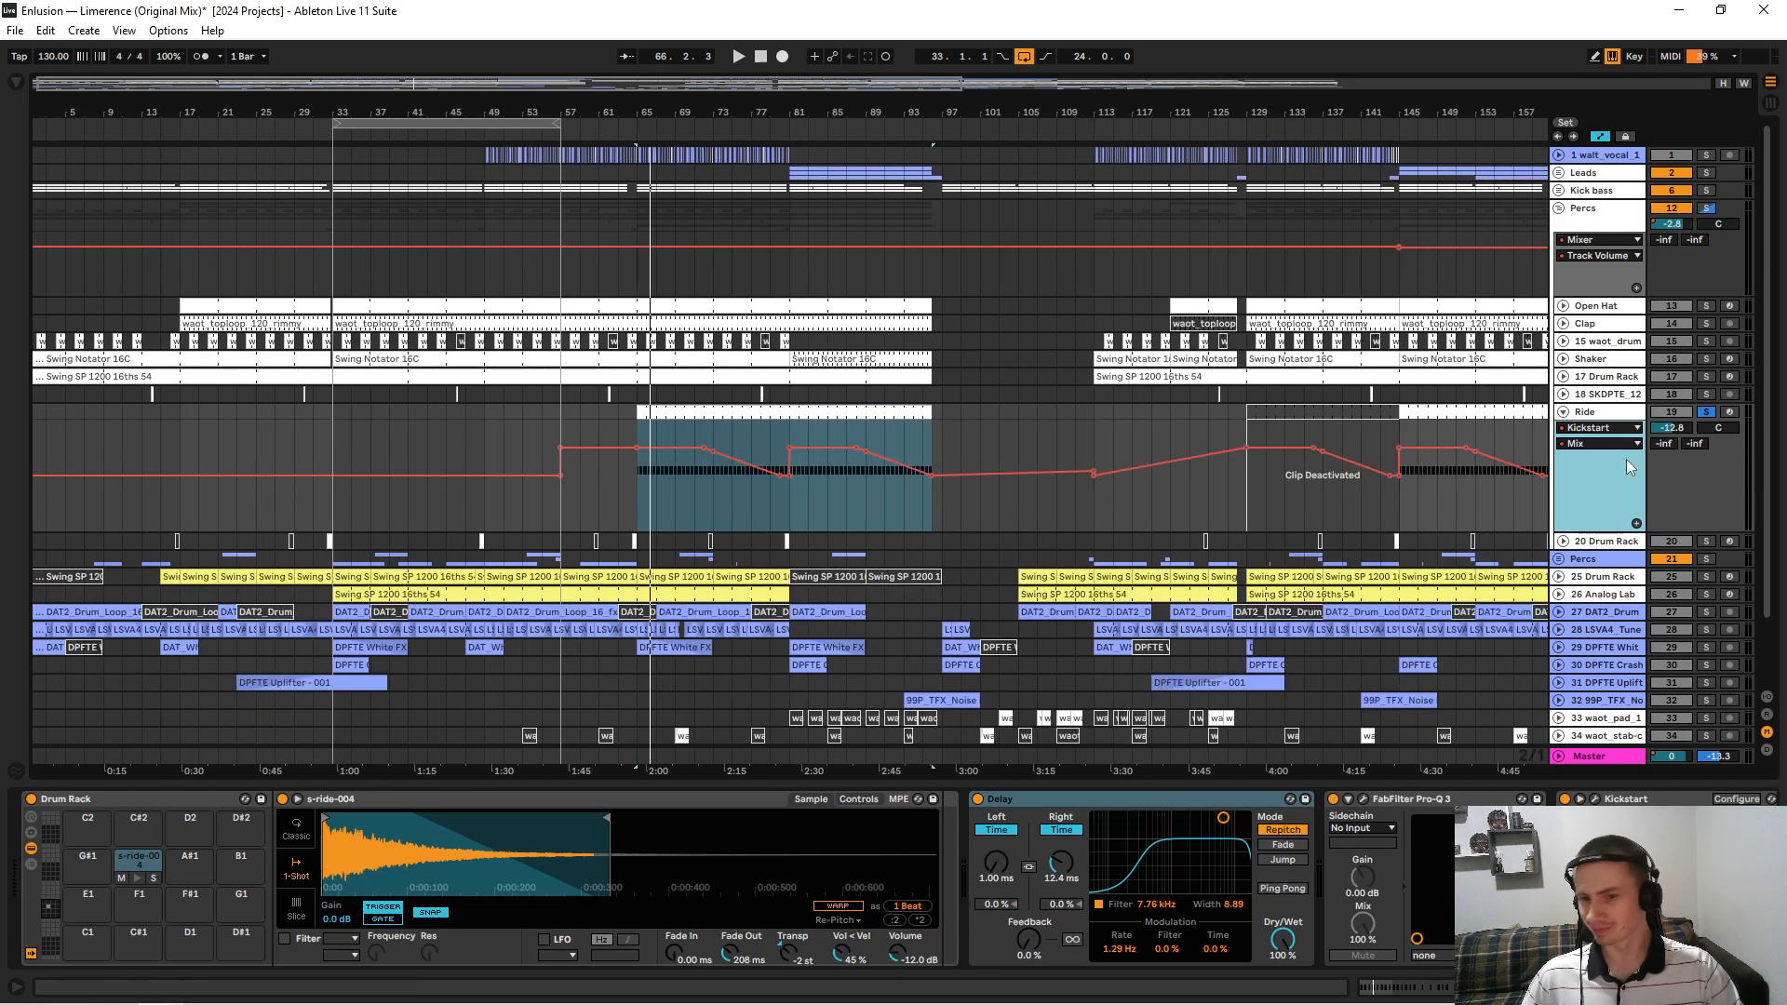
# Show the Ride track's Auto Filter Frequency automation and audition the ride from bar 91.
pyautogui.click(1575, 430)
pyautogui.click(1587, 550)
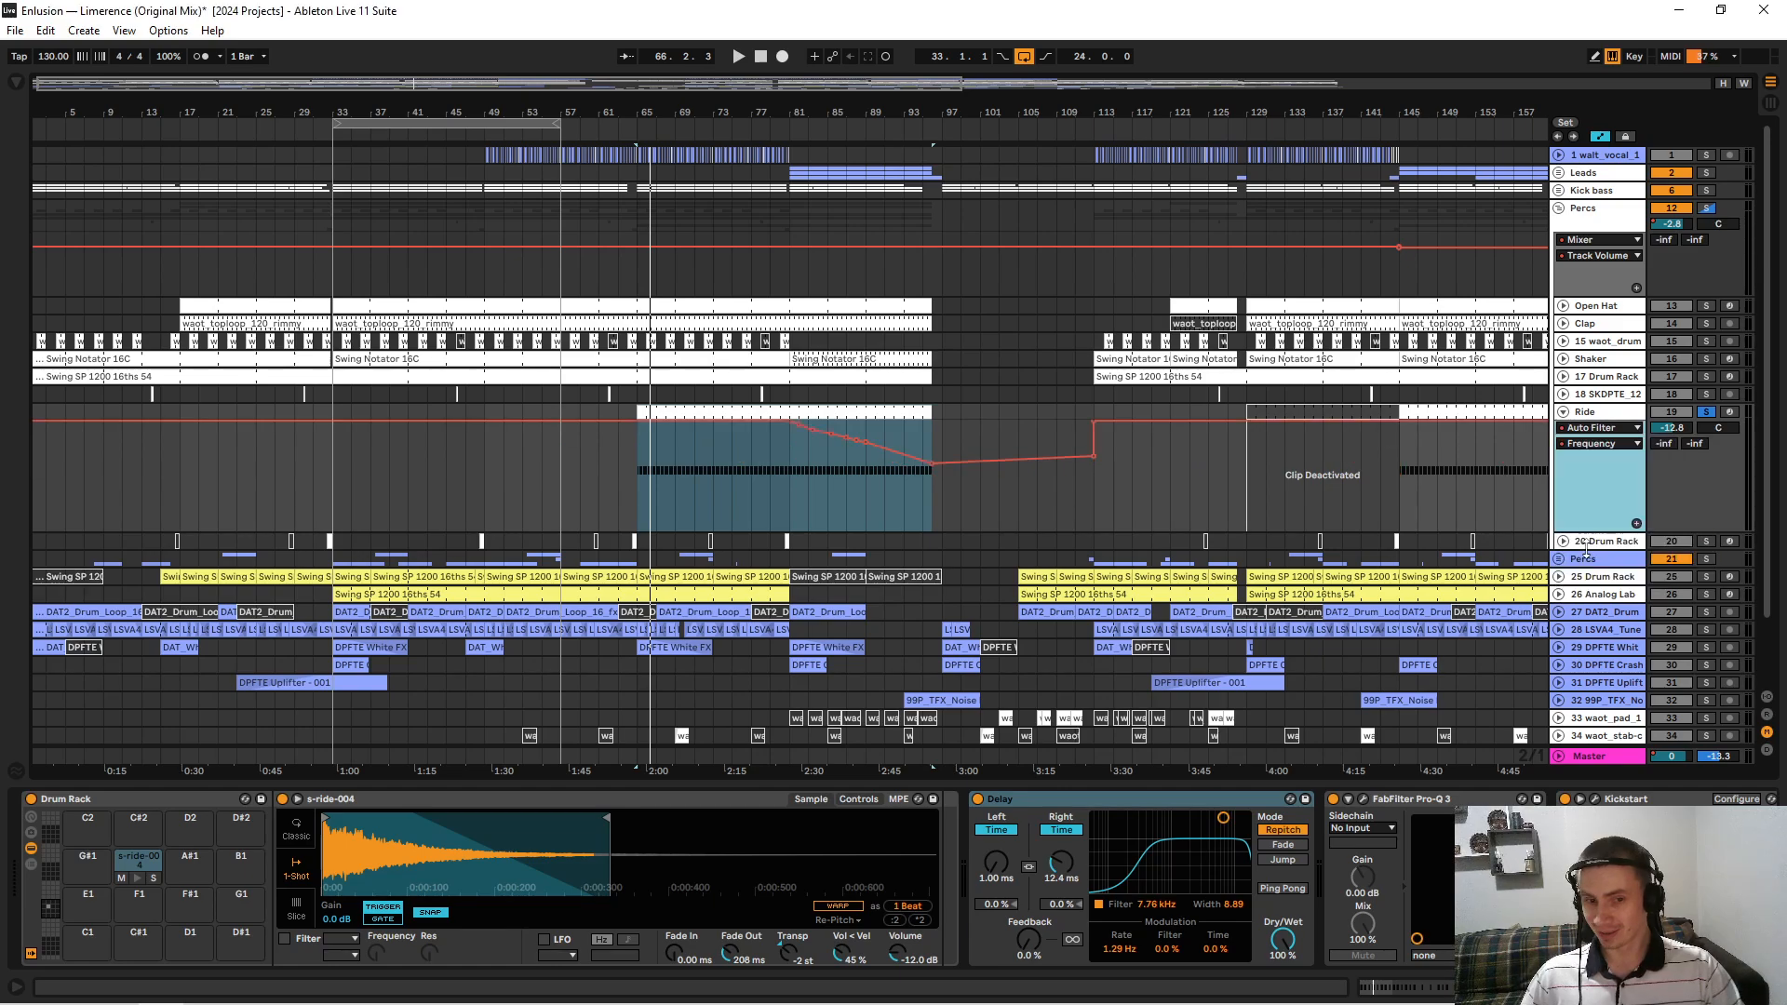
pyautogui.click(789, 488)
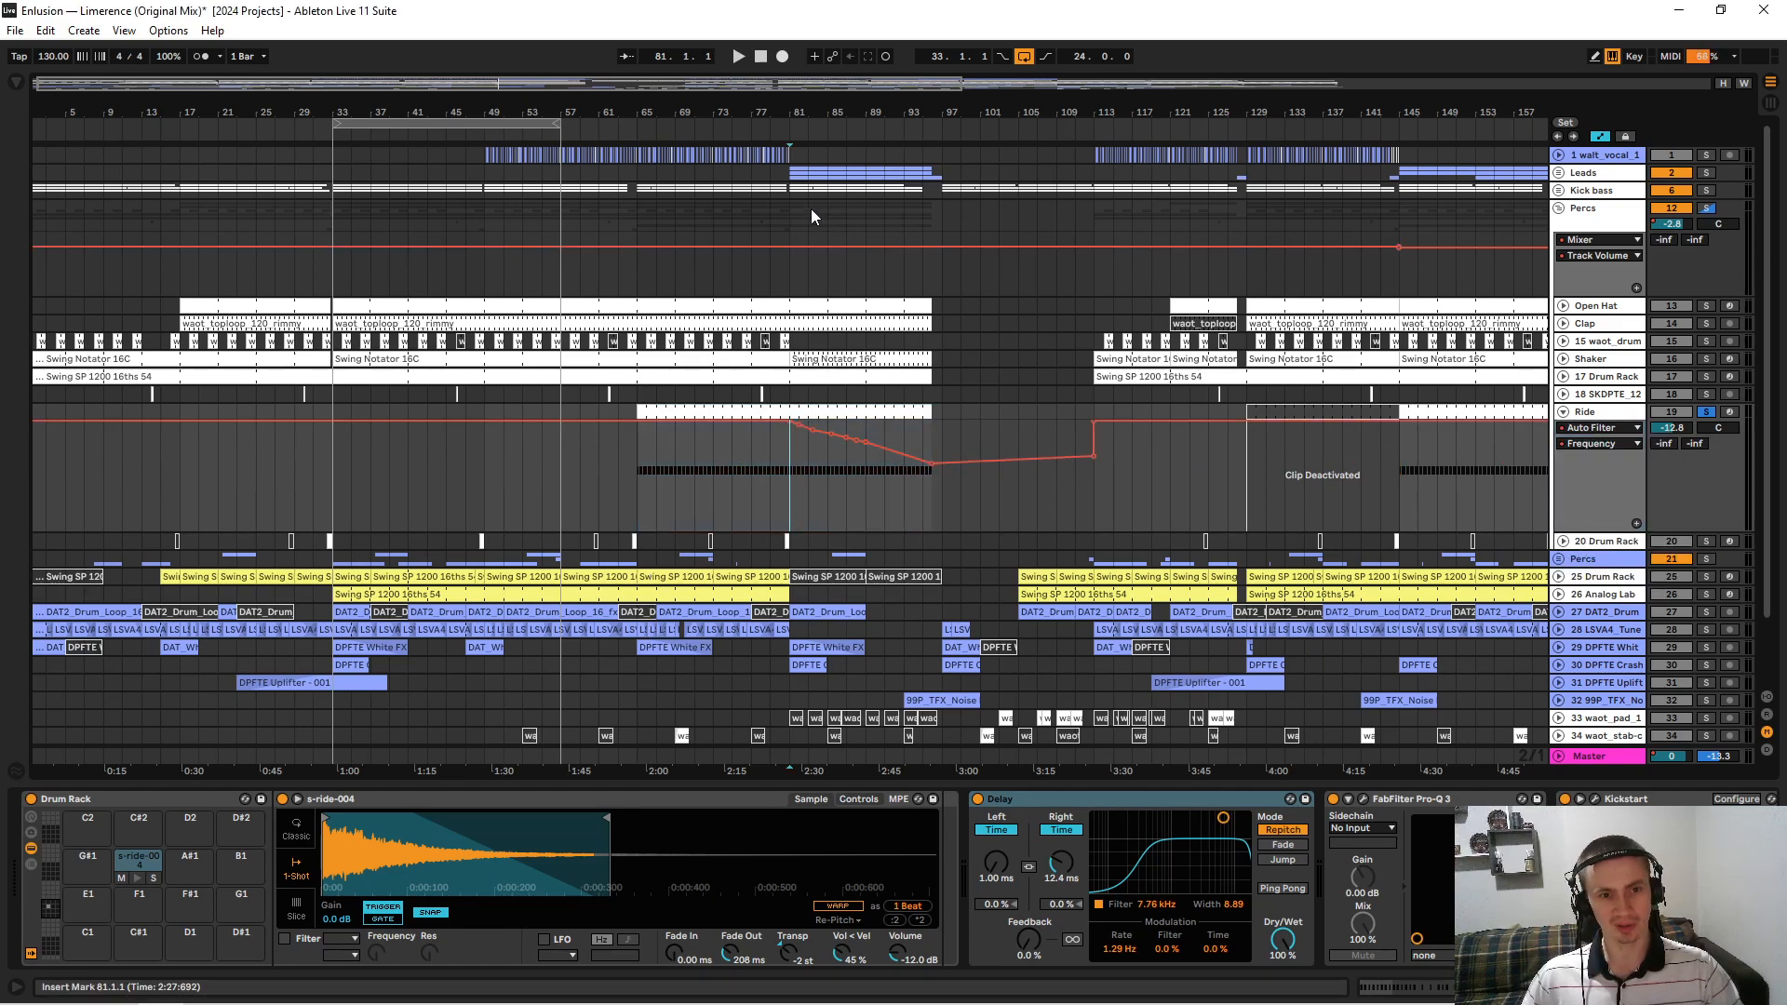
pyautogui.moveTo(791, 208); pyautogui.dragTo(942, 220)
pyautogui.press('space')
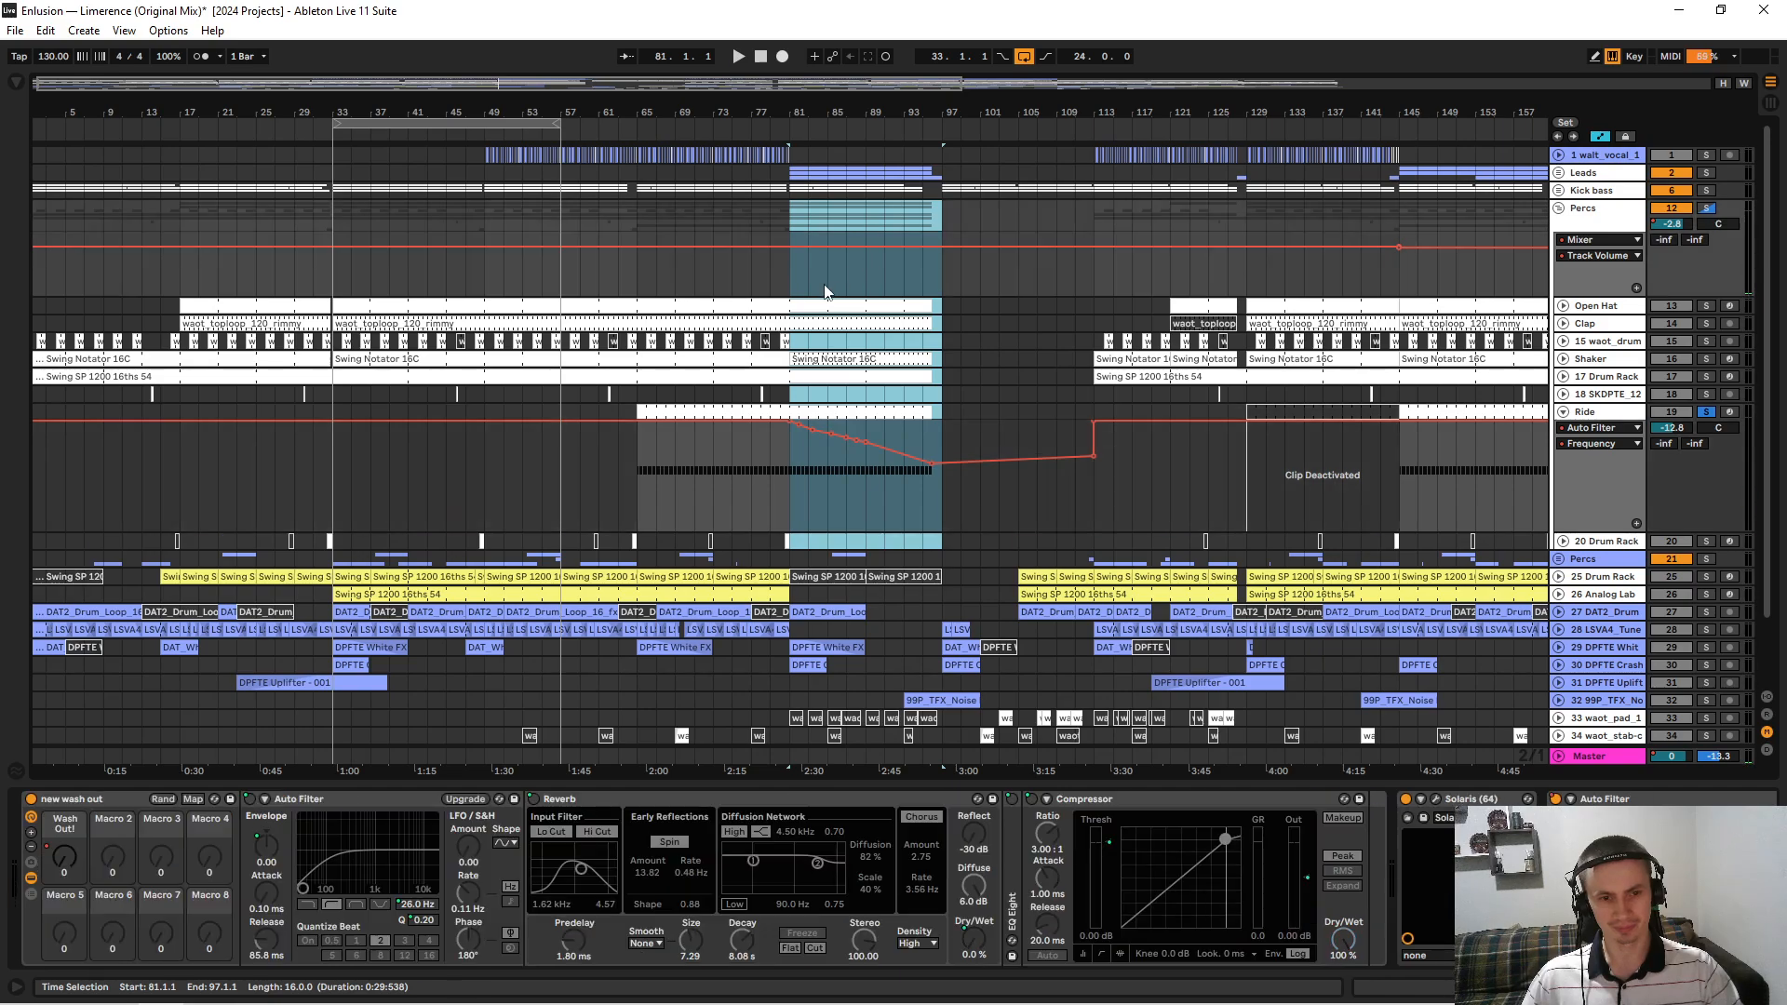
pyautogui.click(885, 479)
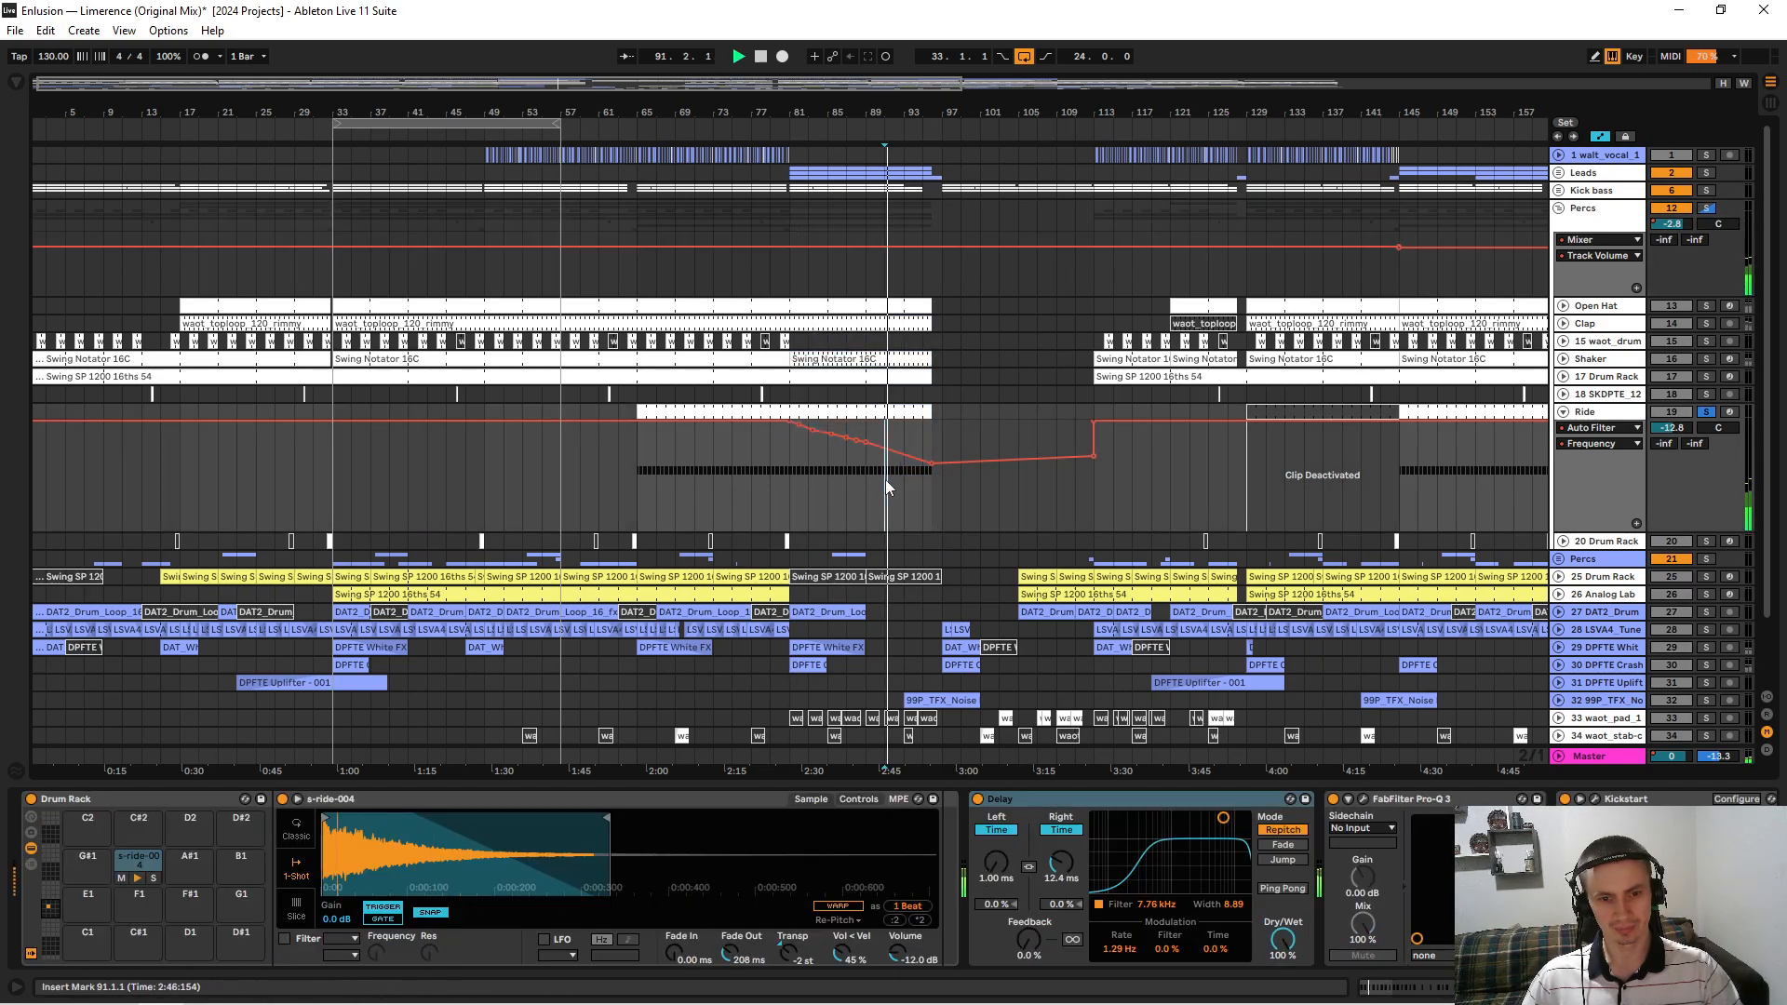
pyautogui.press('space')
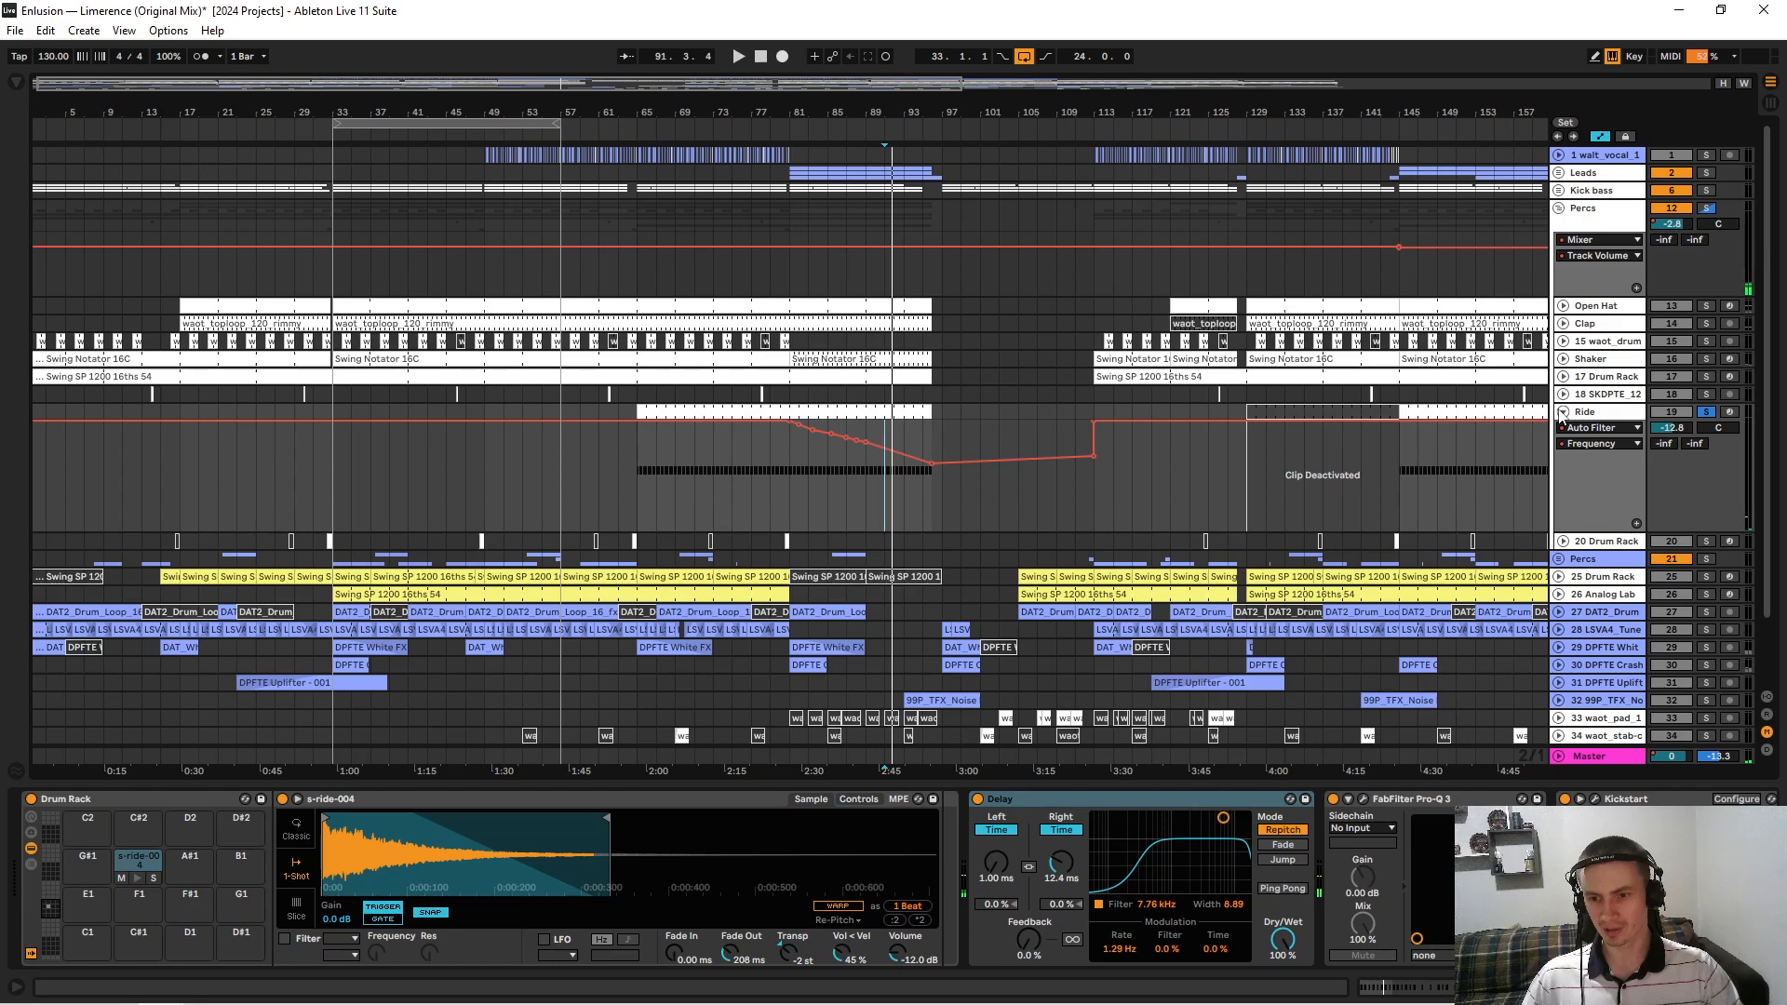
pyautogui.click(1564, 412)
pyautogui.click(1564, 412)
pyautogui.click(1591, 427)
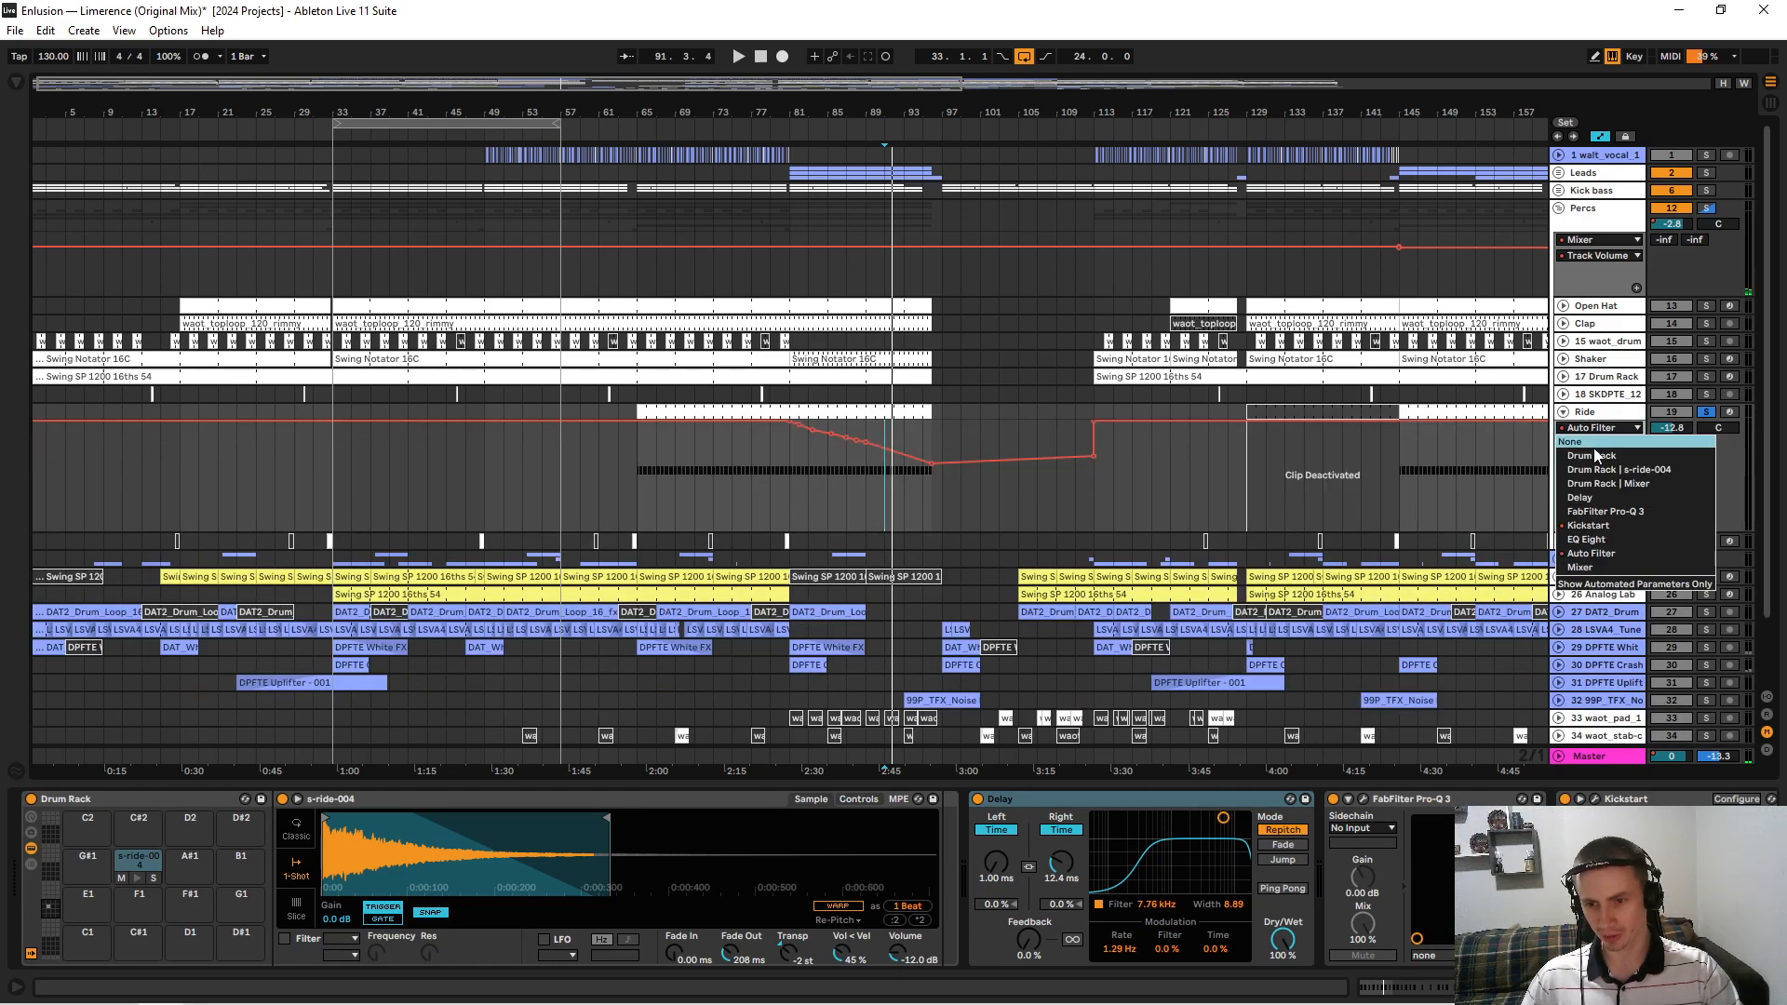
pyautogui.click(1592, 426)
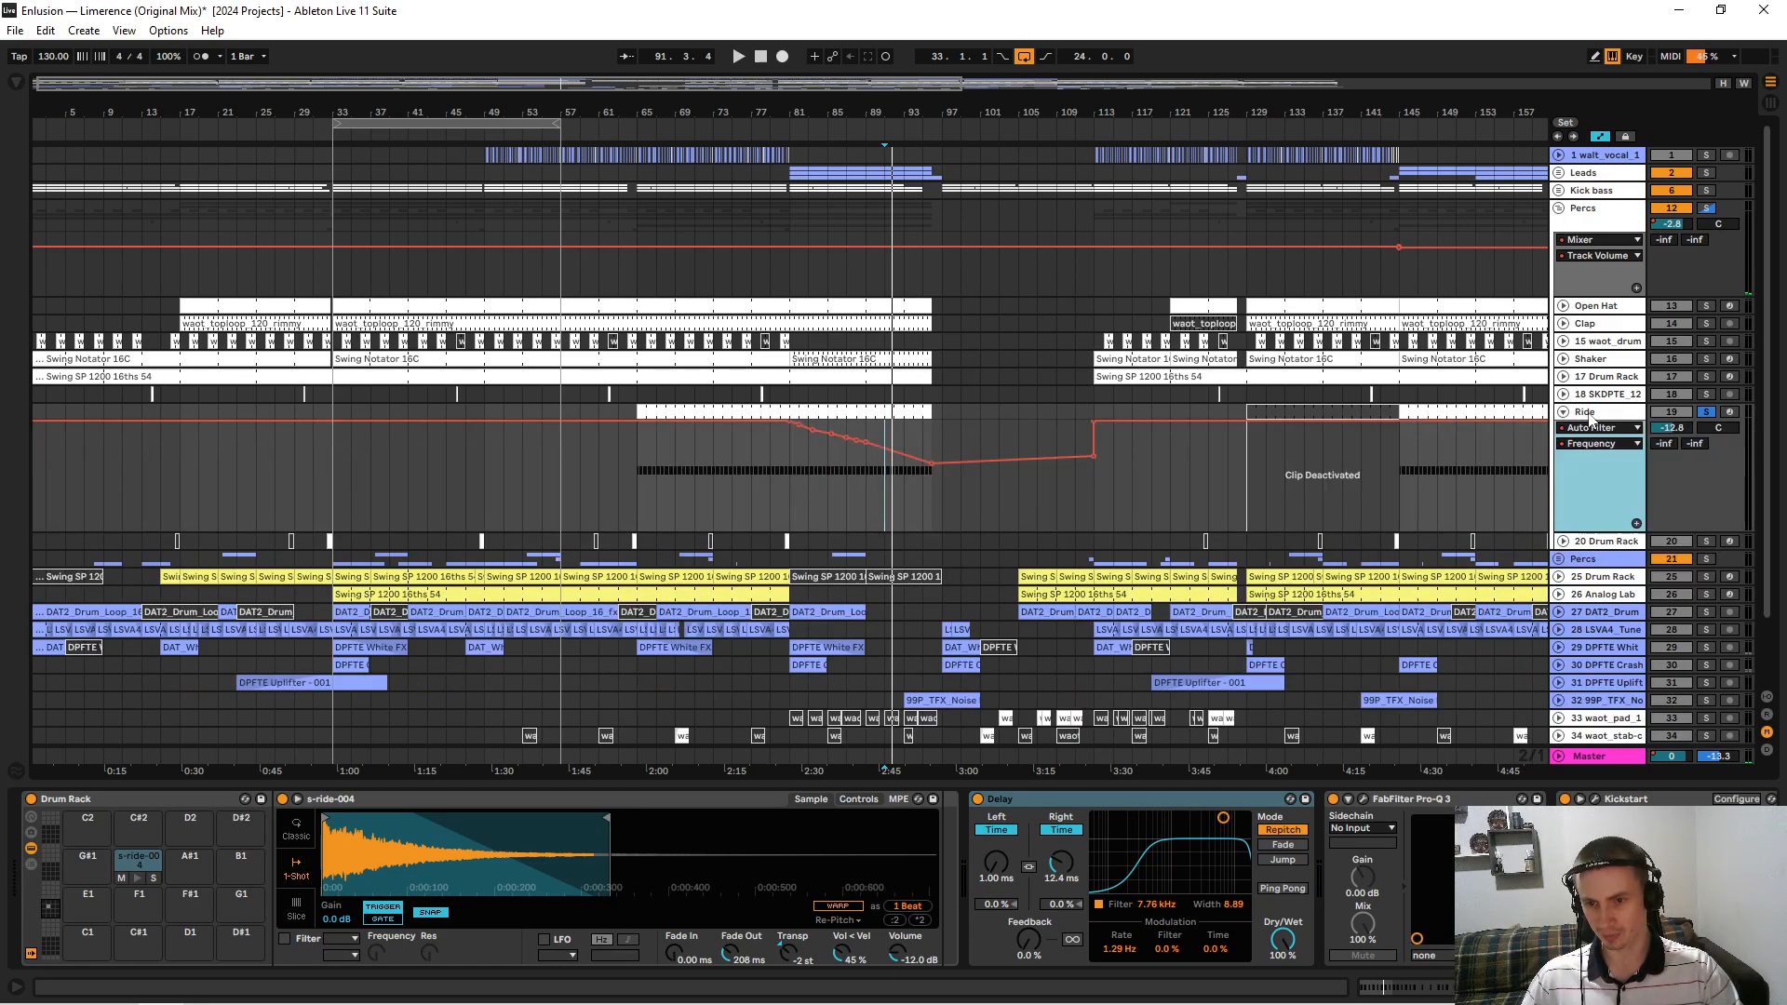
# Show the Percs group's Wash Out! macro automation from the new wash out rack and audition it from bar 93.
pyautogui.click(1603, 216)
pyautogui.click(1596, 240)
pyautogui.click(1599, 270)
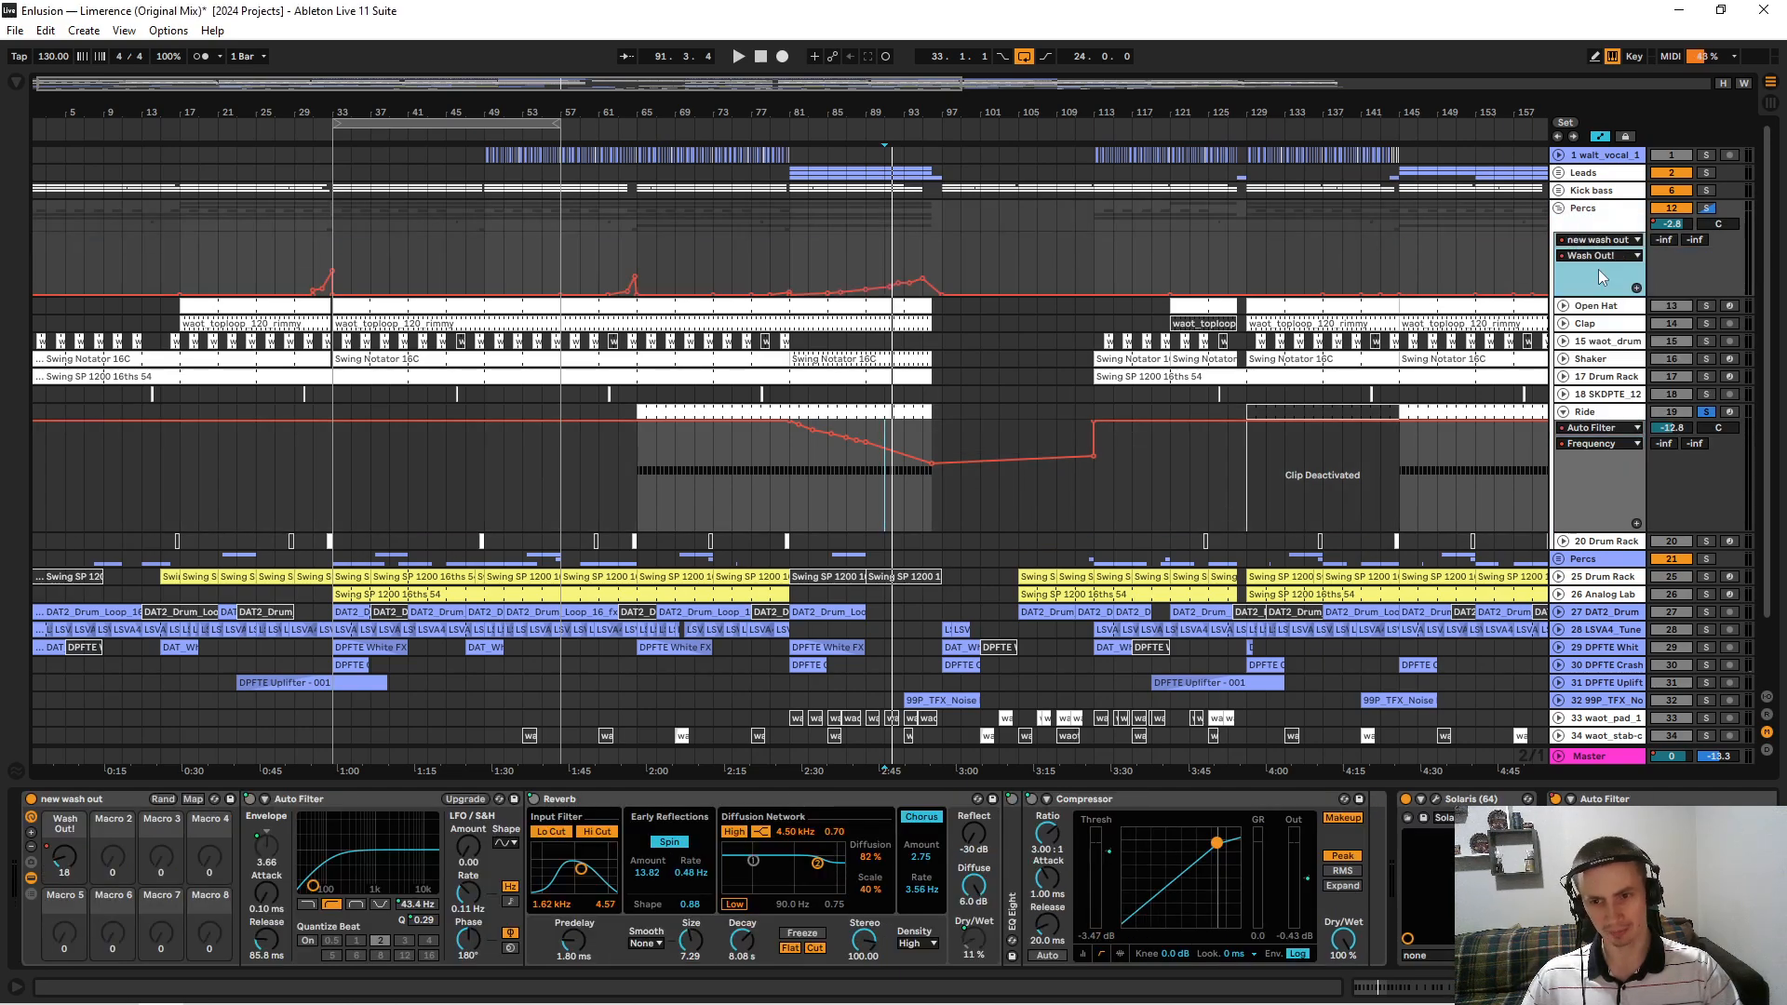
pyautogui.click(903, 242)
pyautogui.press('space')
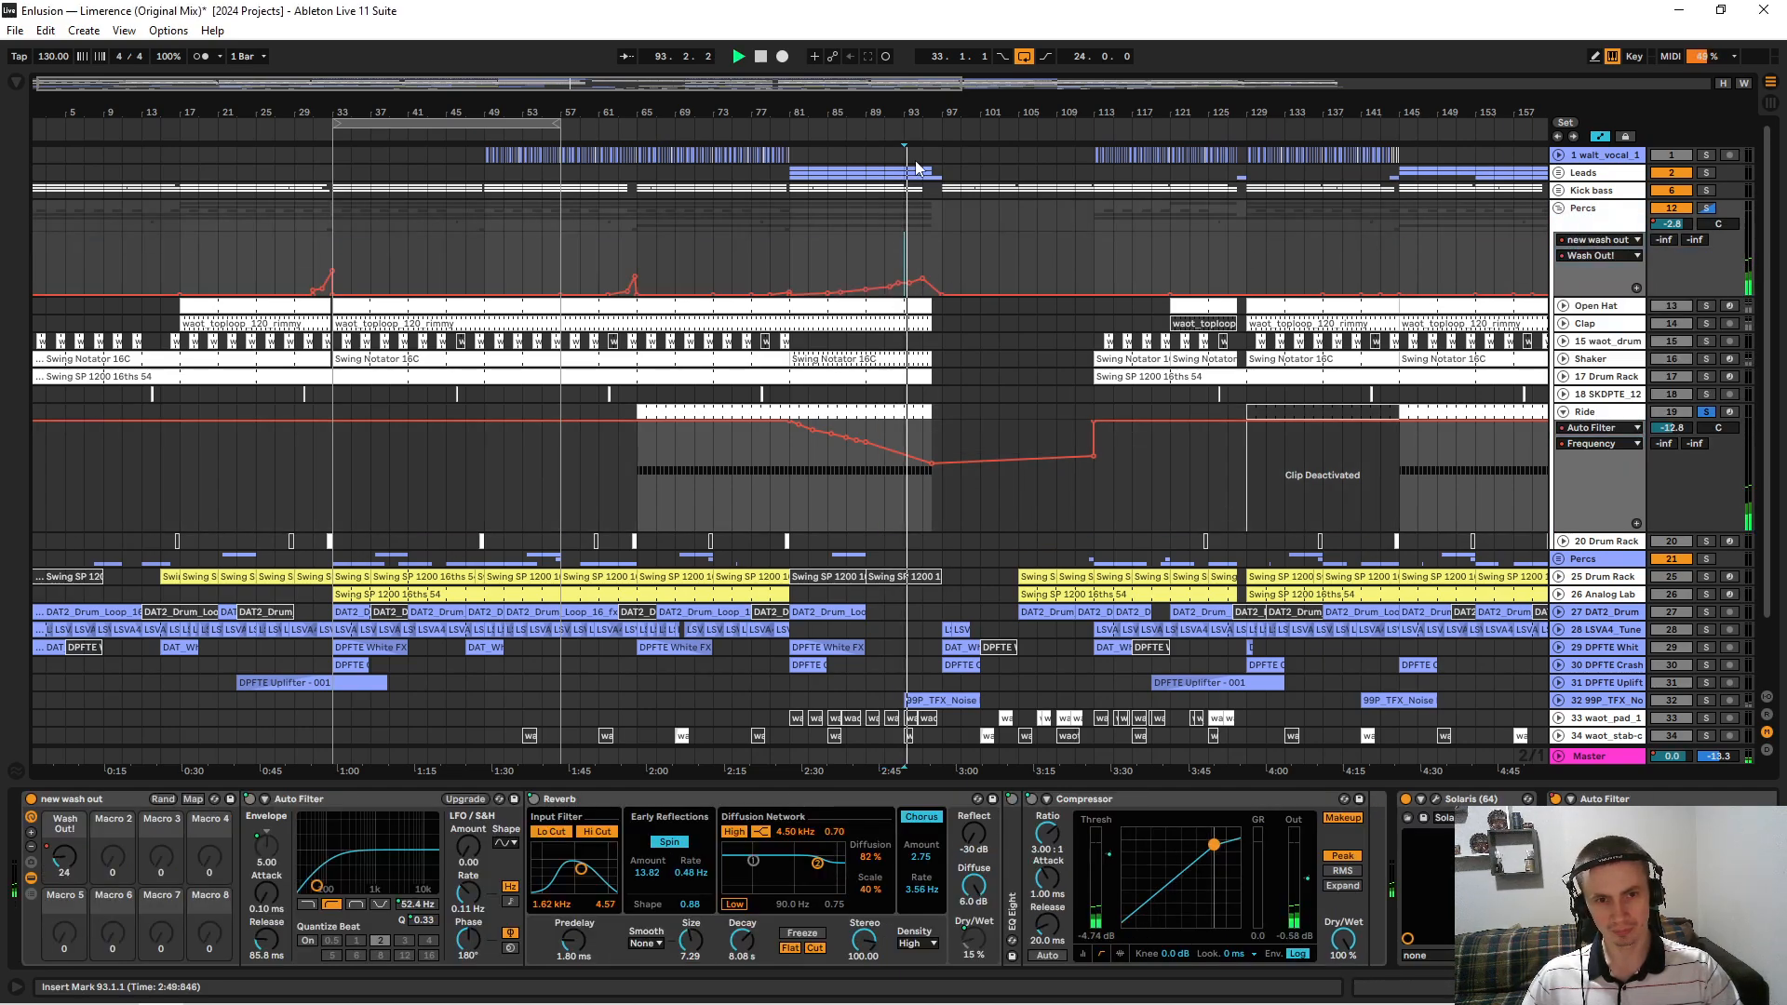
pyautogui.moveTo(915, 118); pyautogui.dragTo(915, 200)
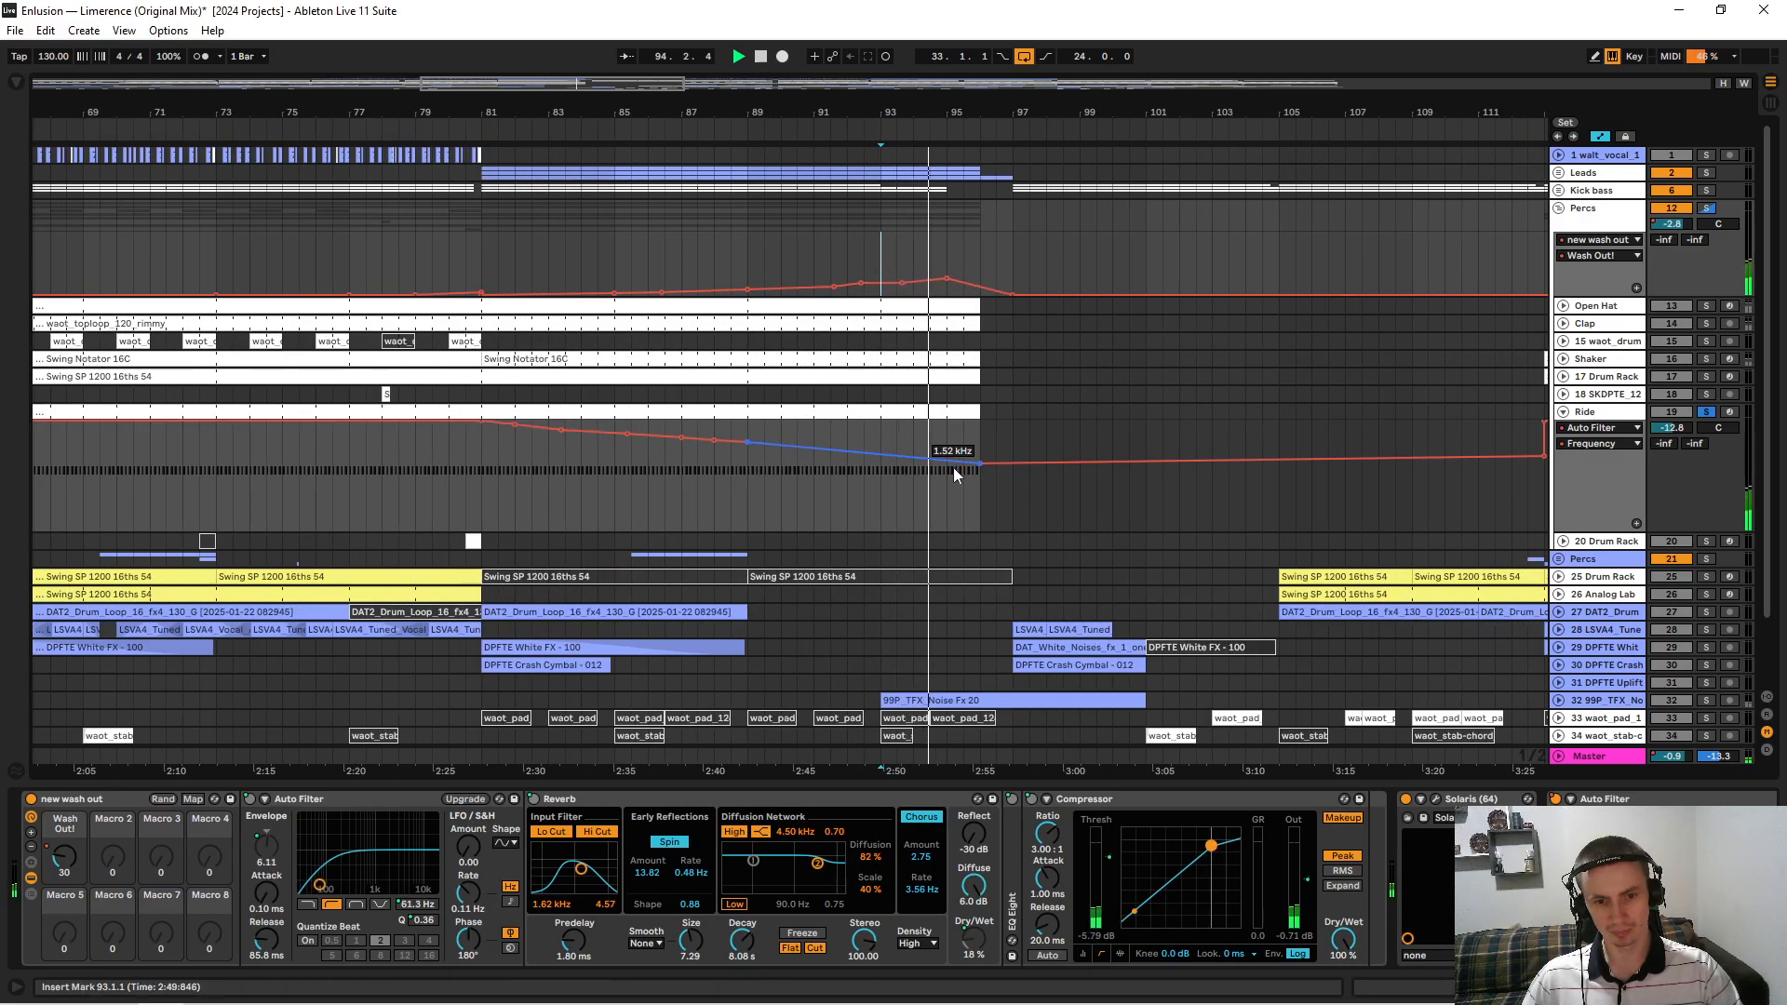
pyautogui.press('space')
pyautogui.moveTo(1022, 108); pyautogui.dragTo(1022, 28)
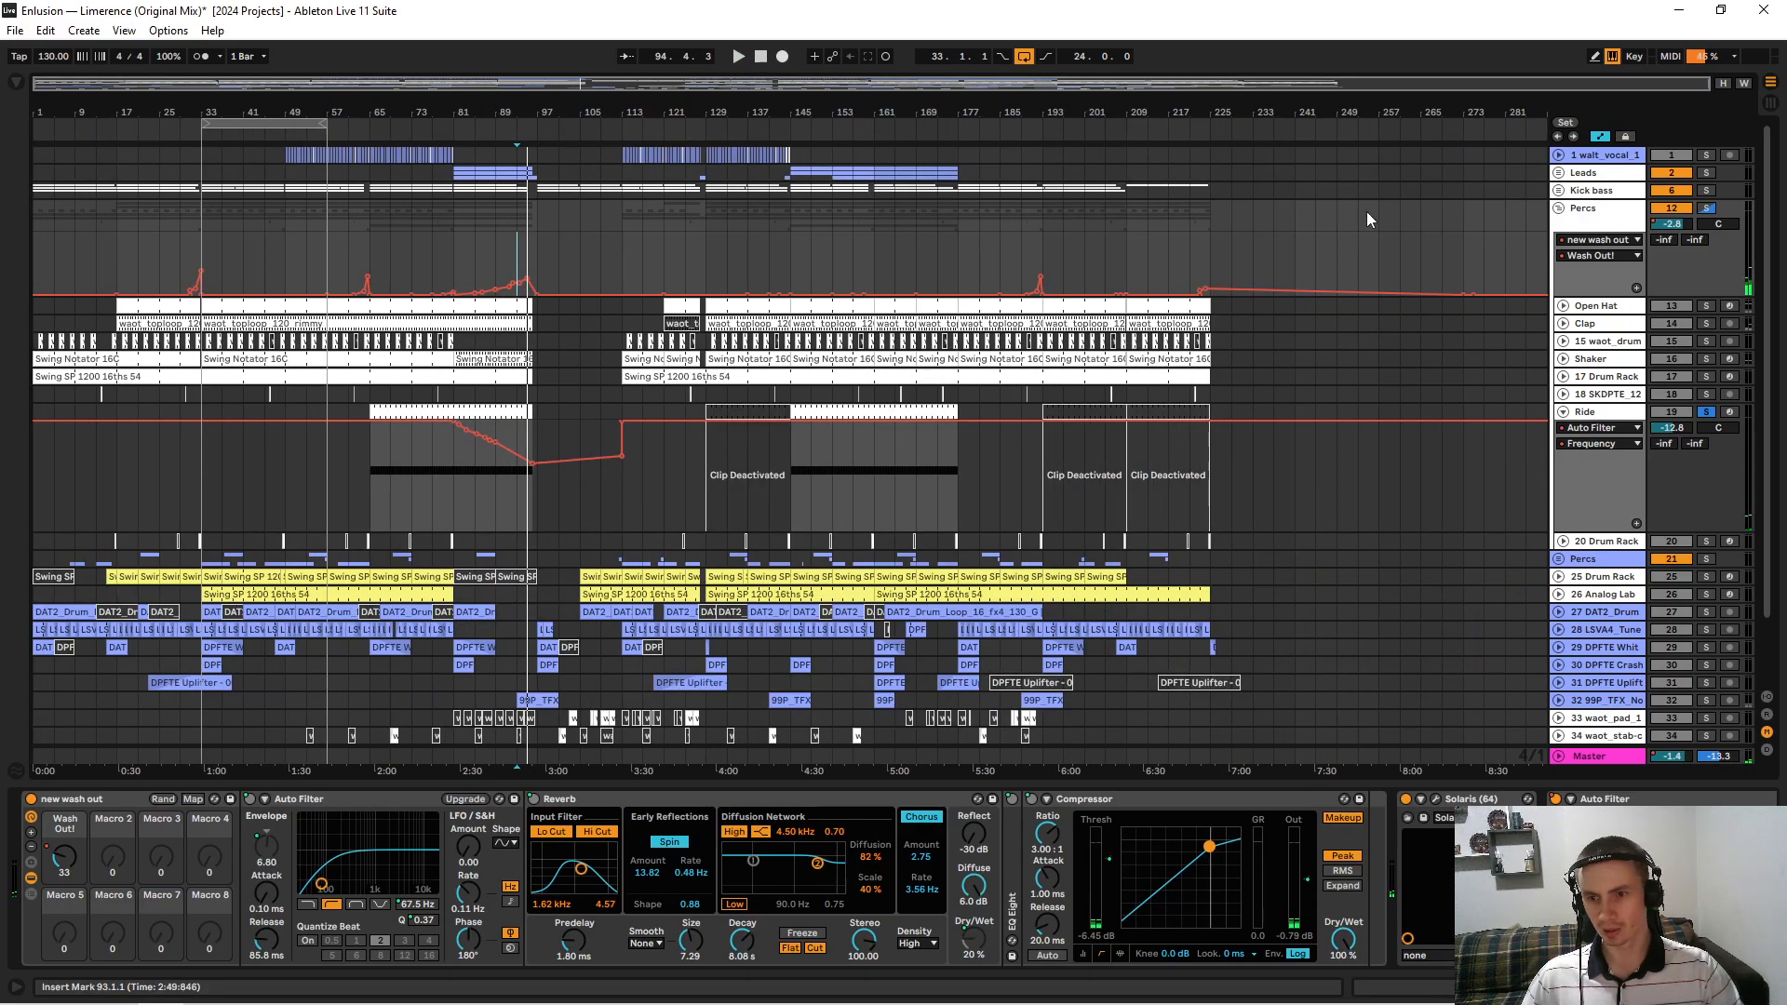
pyautogui.moveTo(439, 109); pyautogui.dragTo(440, 186)
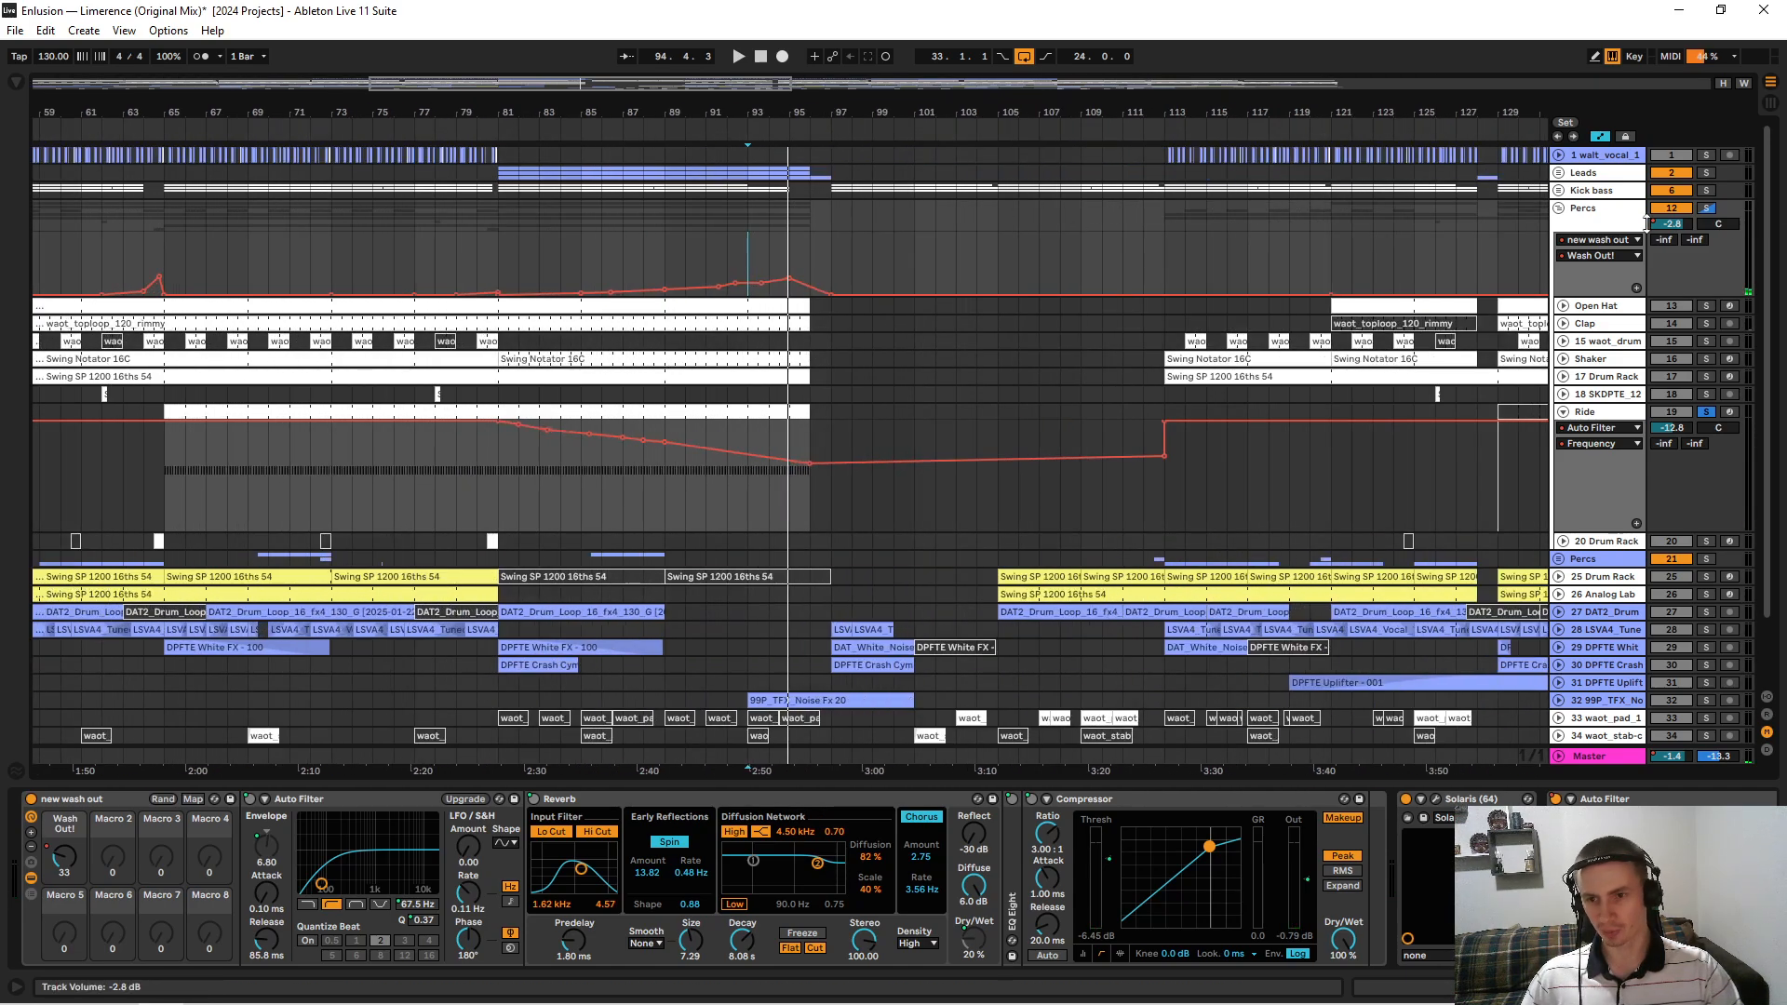
# Fold the Ride track, then unfold and solo the 20 Drum Rack track.
pyautogui.click(835, 169)
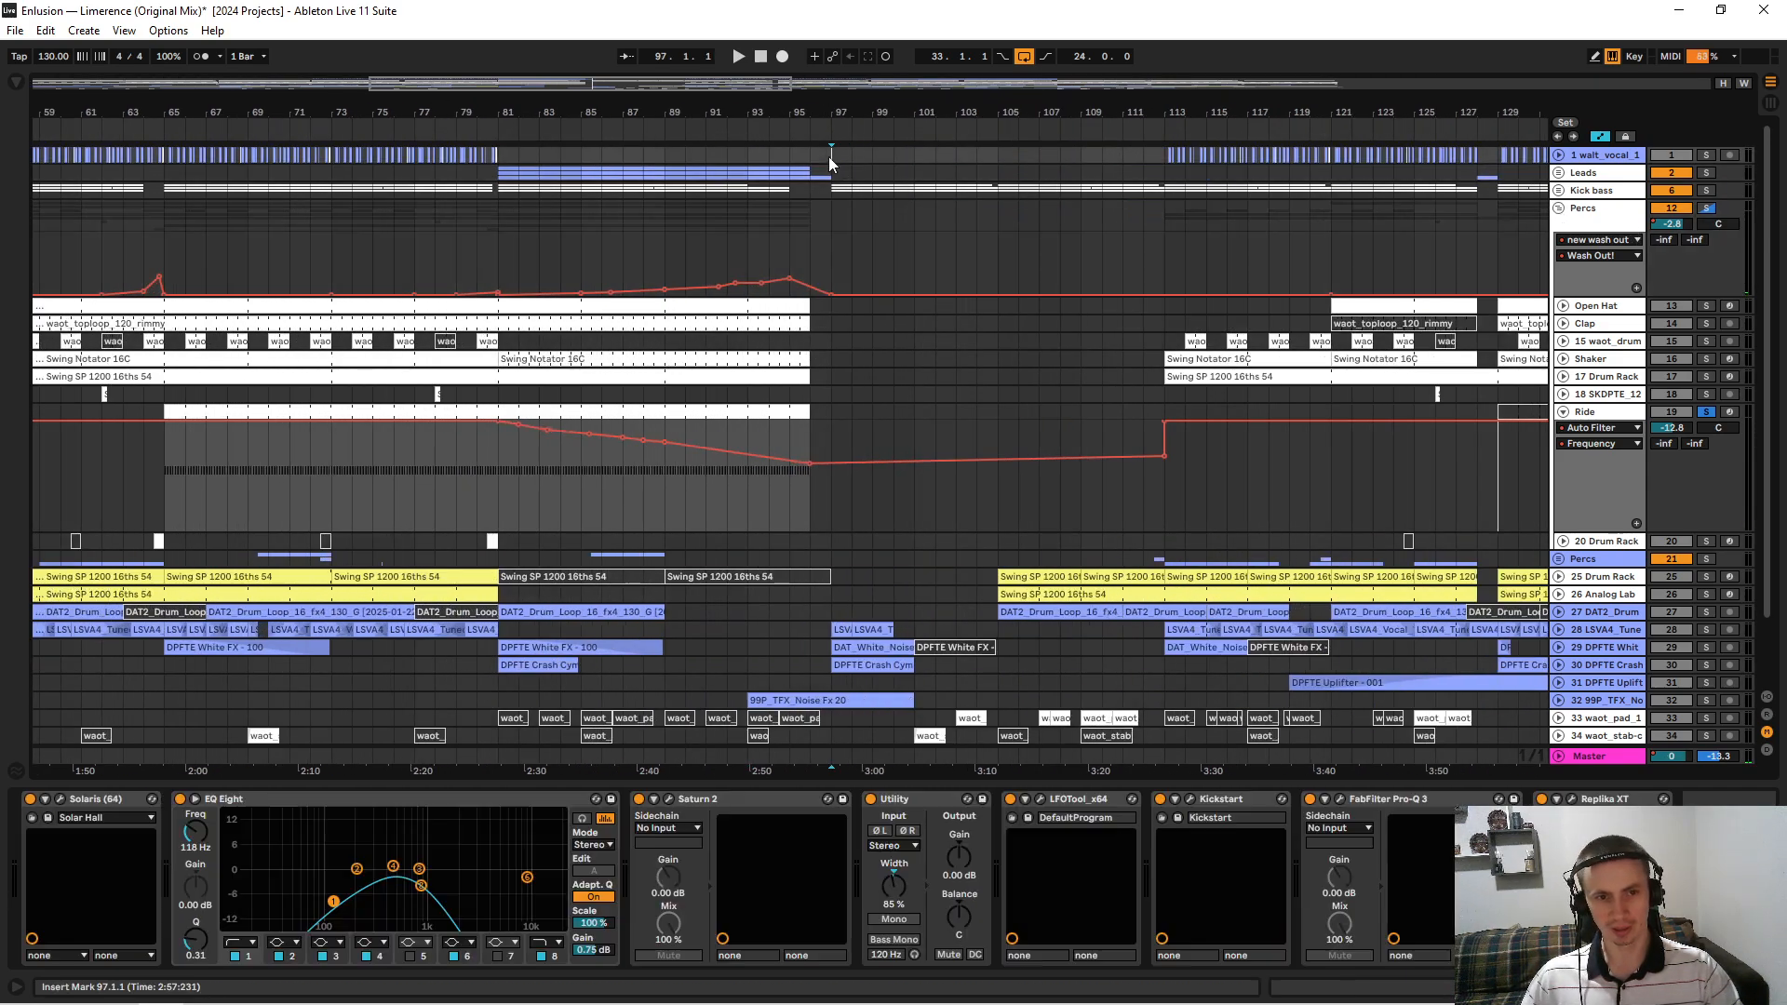
pyautogui.click(833, 190)
pyautogui.click(1574, 412)
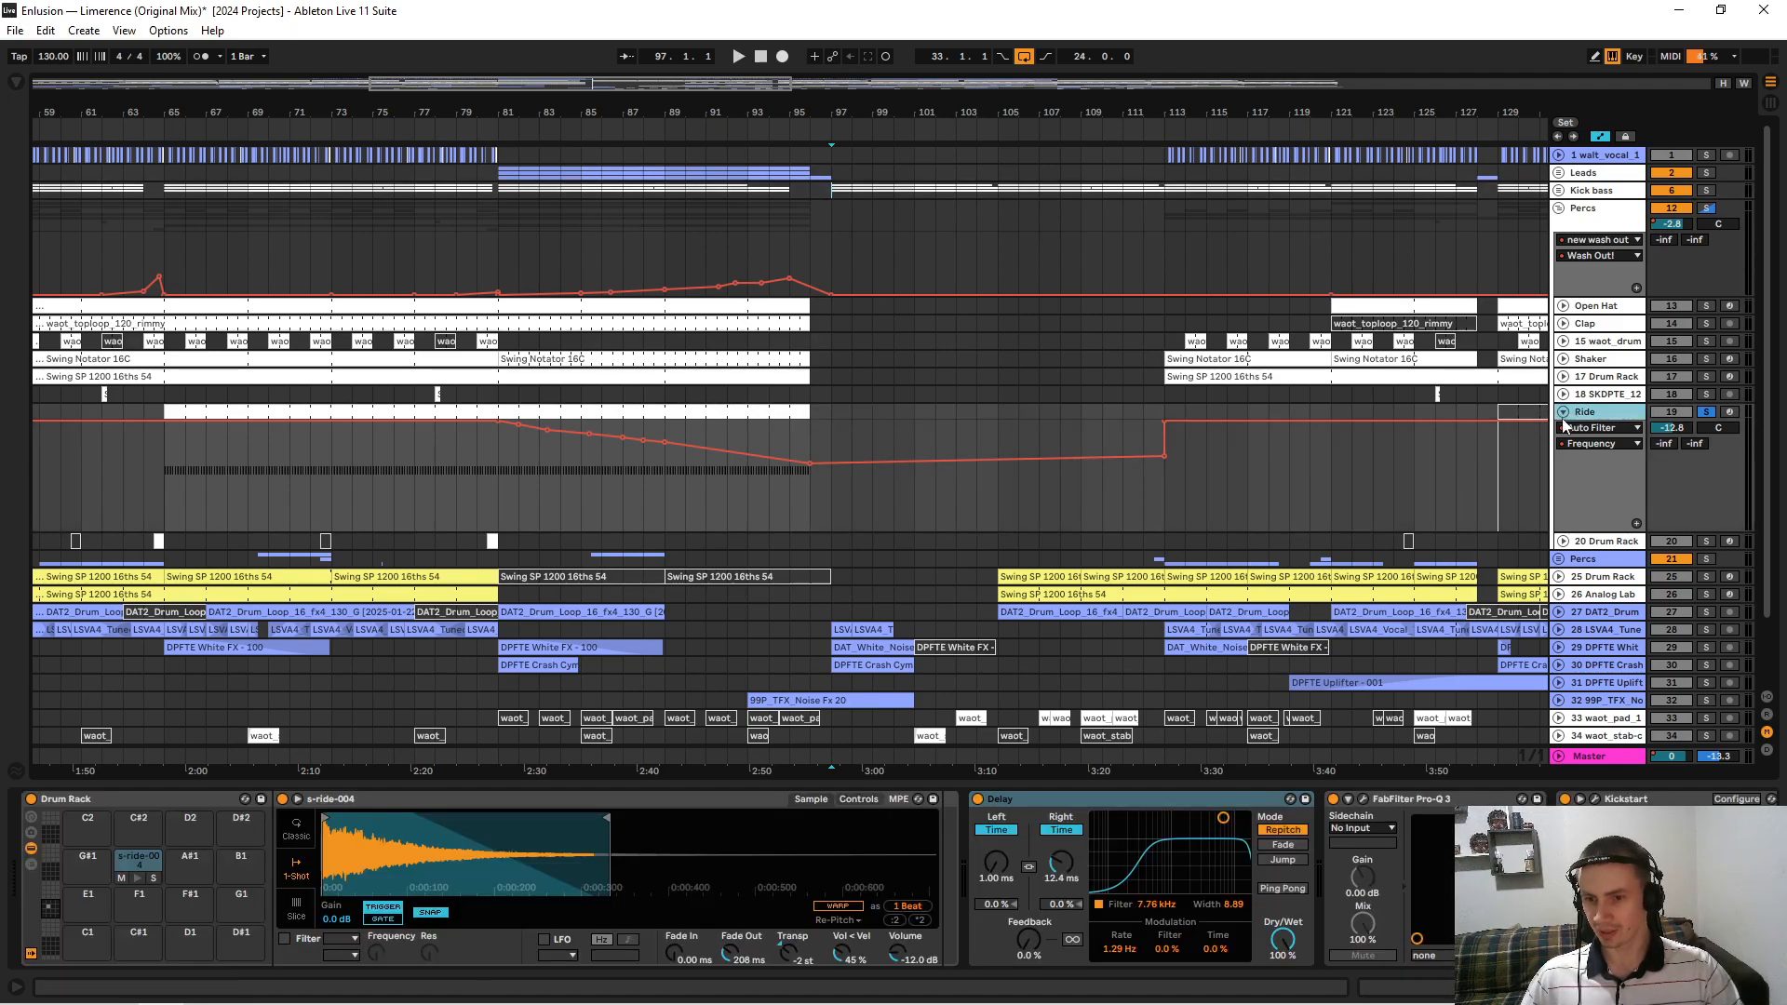
pyautogui.click(1563, 412)
pyautogui.click(1562, 430)
pyautogui.click(1607, 432)
pyautogui.click(1708, 430)
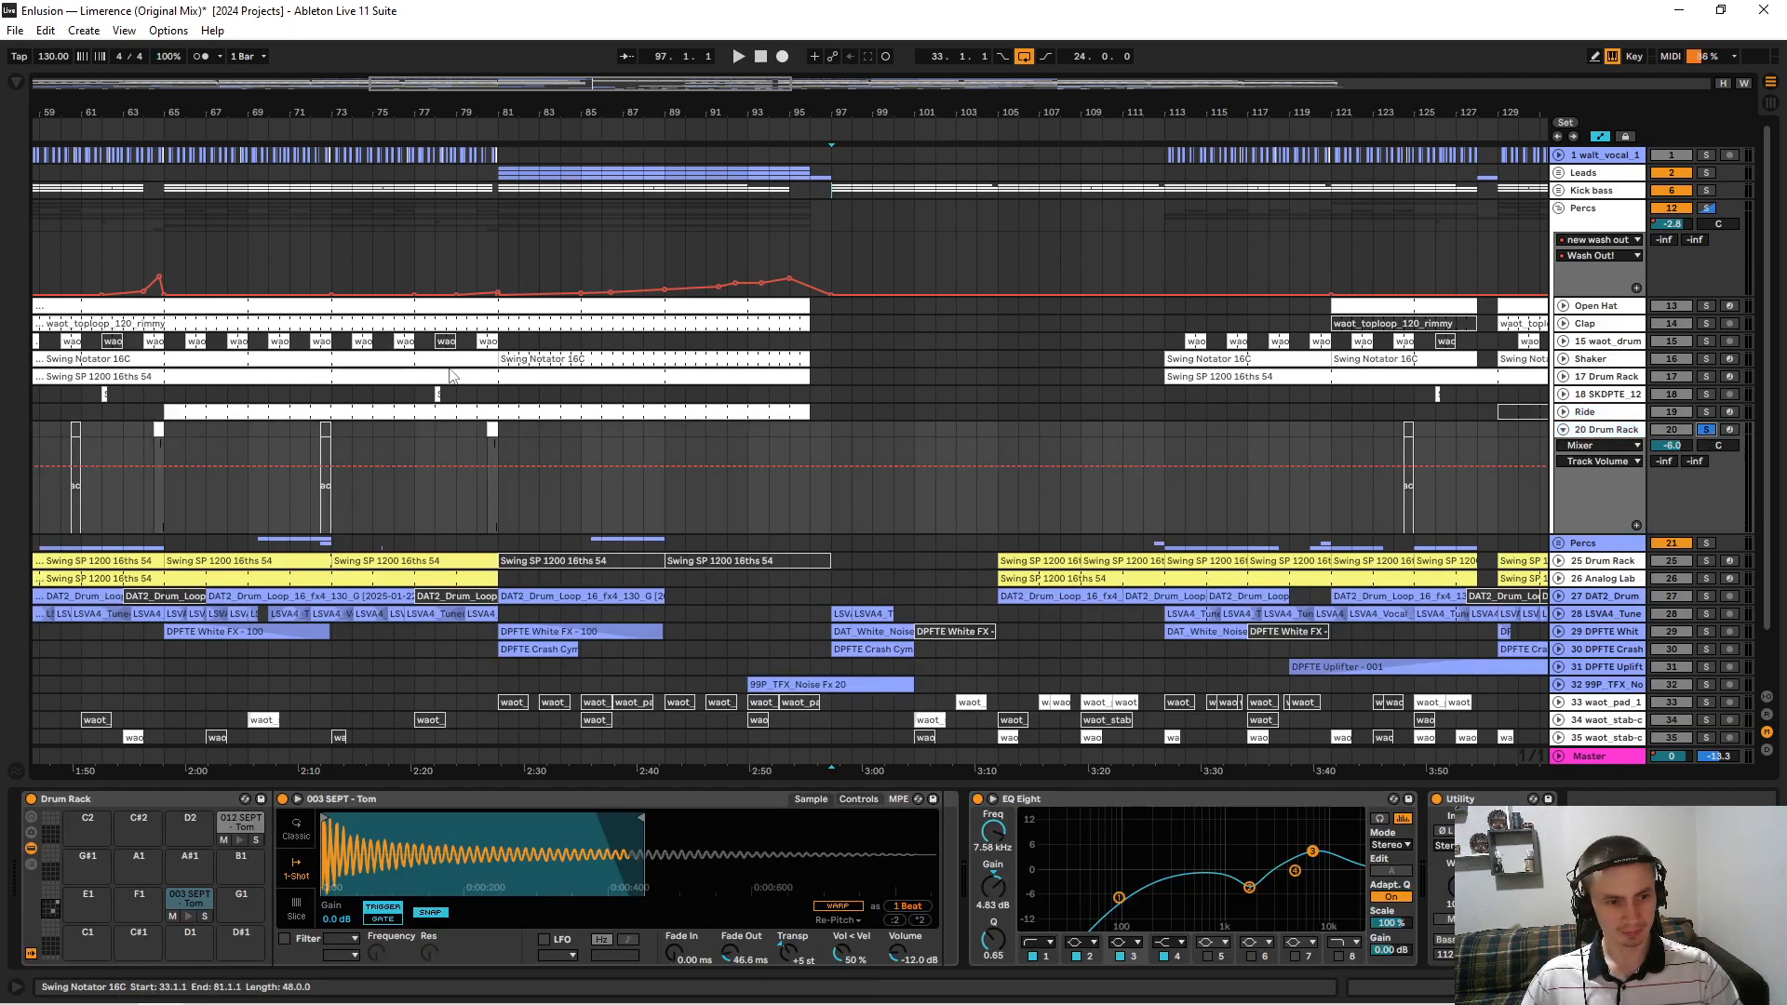
# Select the tom fill clip just before bar 81 on the 20 Drum Rack track and play it.
pyautogui.moveTo(466, 109); pyautogui.dragTo(468, 144)
pyautogui.click(518, 434)
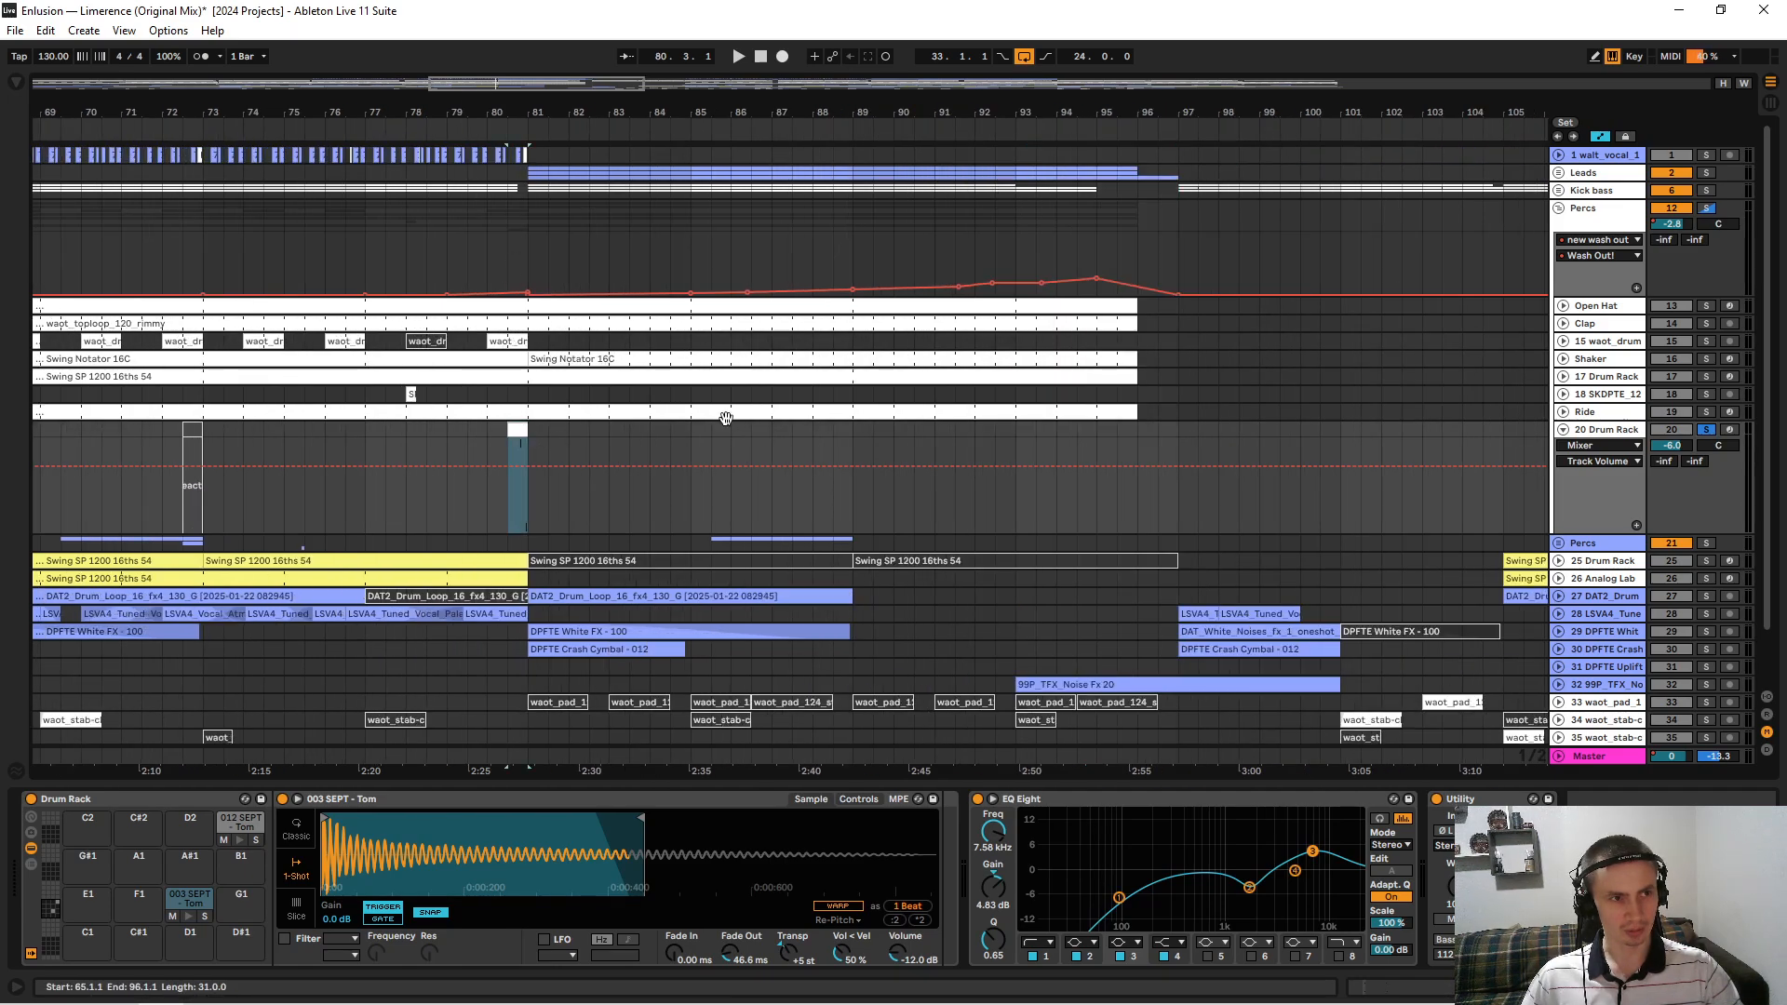
pyautogui.press('space')
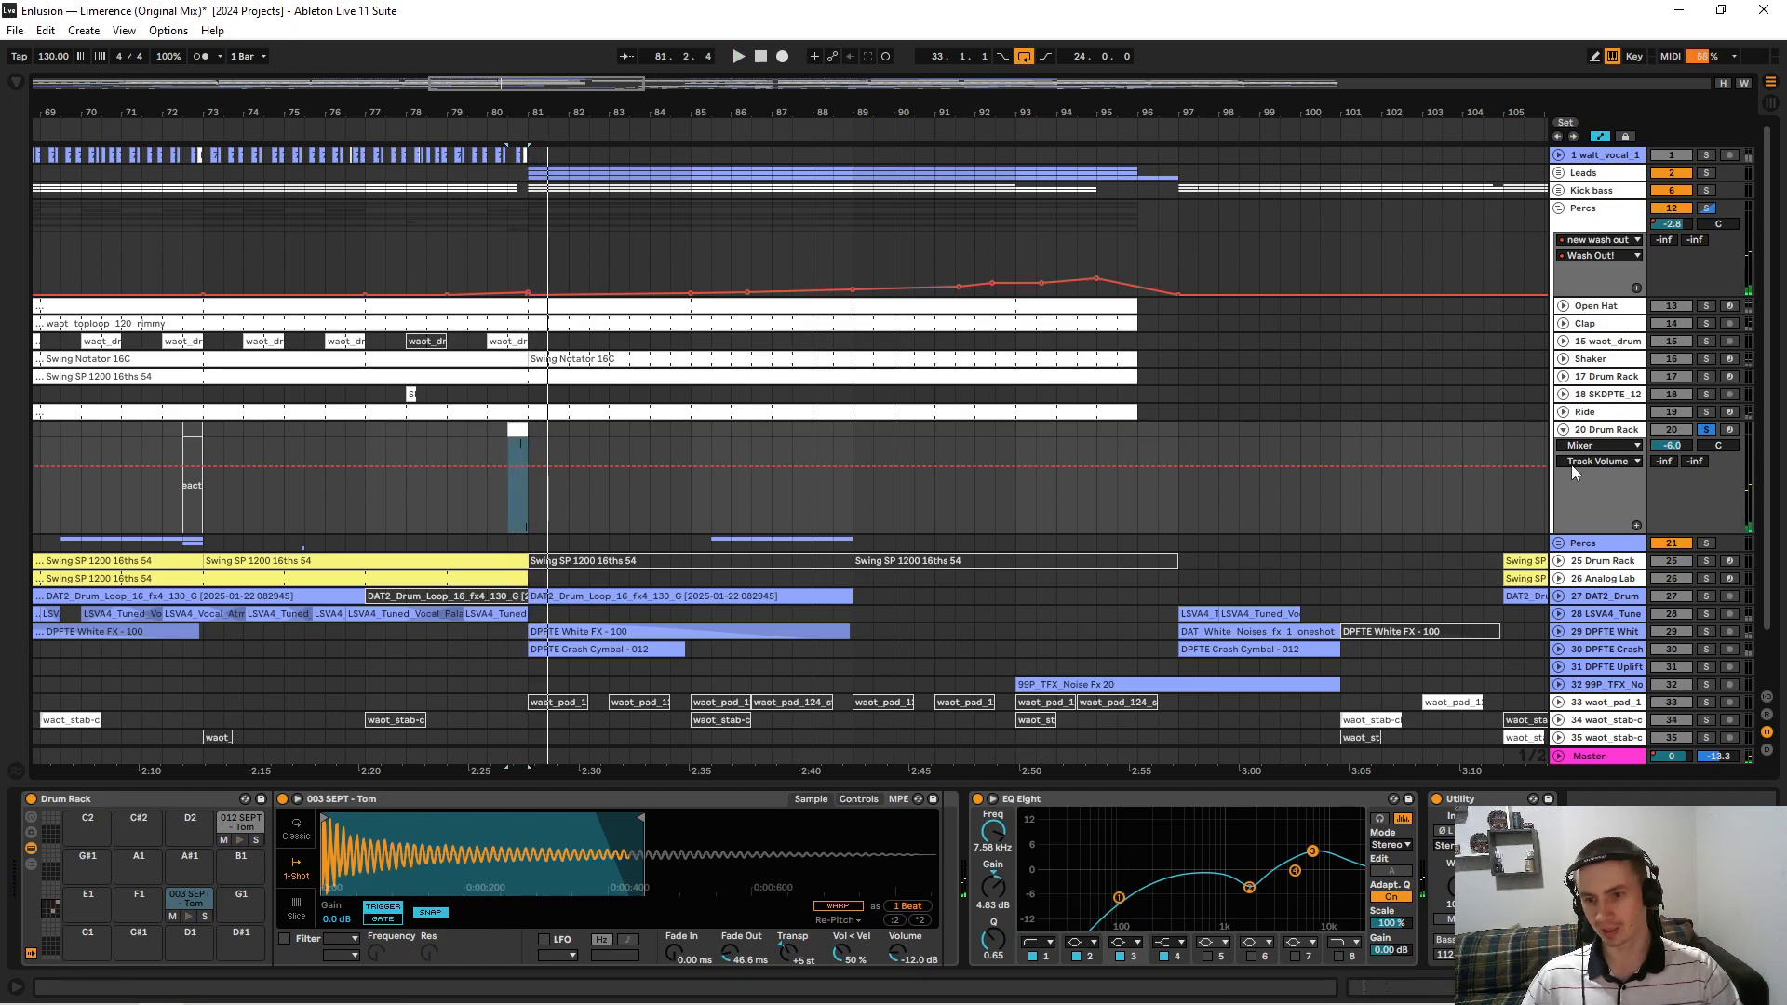
# Inspect the 003 SEPT - Tom sample in the drum rack and its Transpose automation lane.
pyautogui.click(1564, 430)
pyautogui.click(1598, 430)
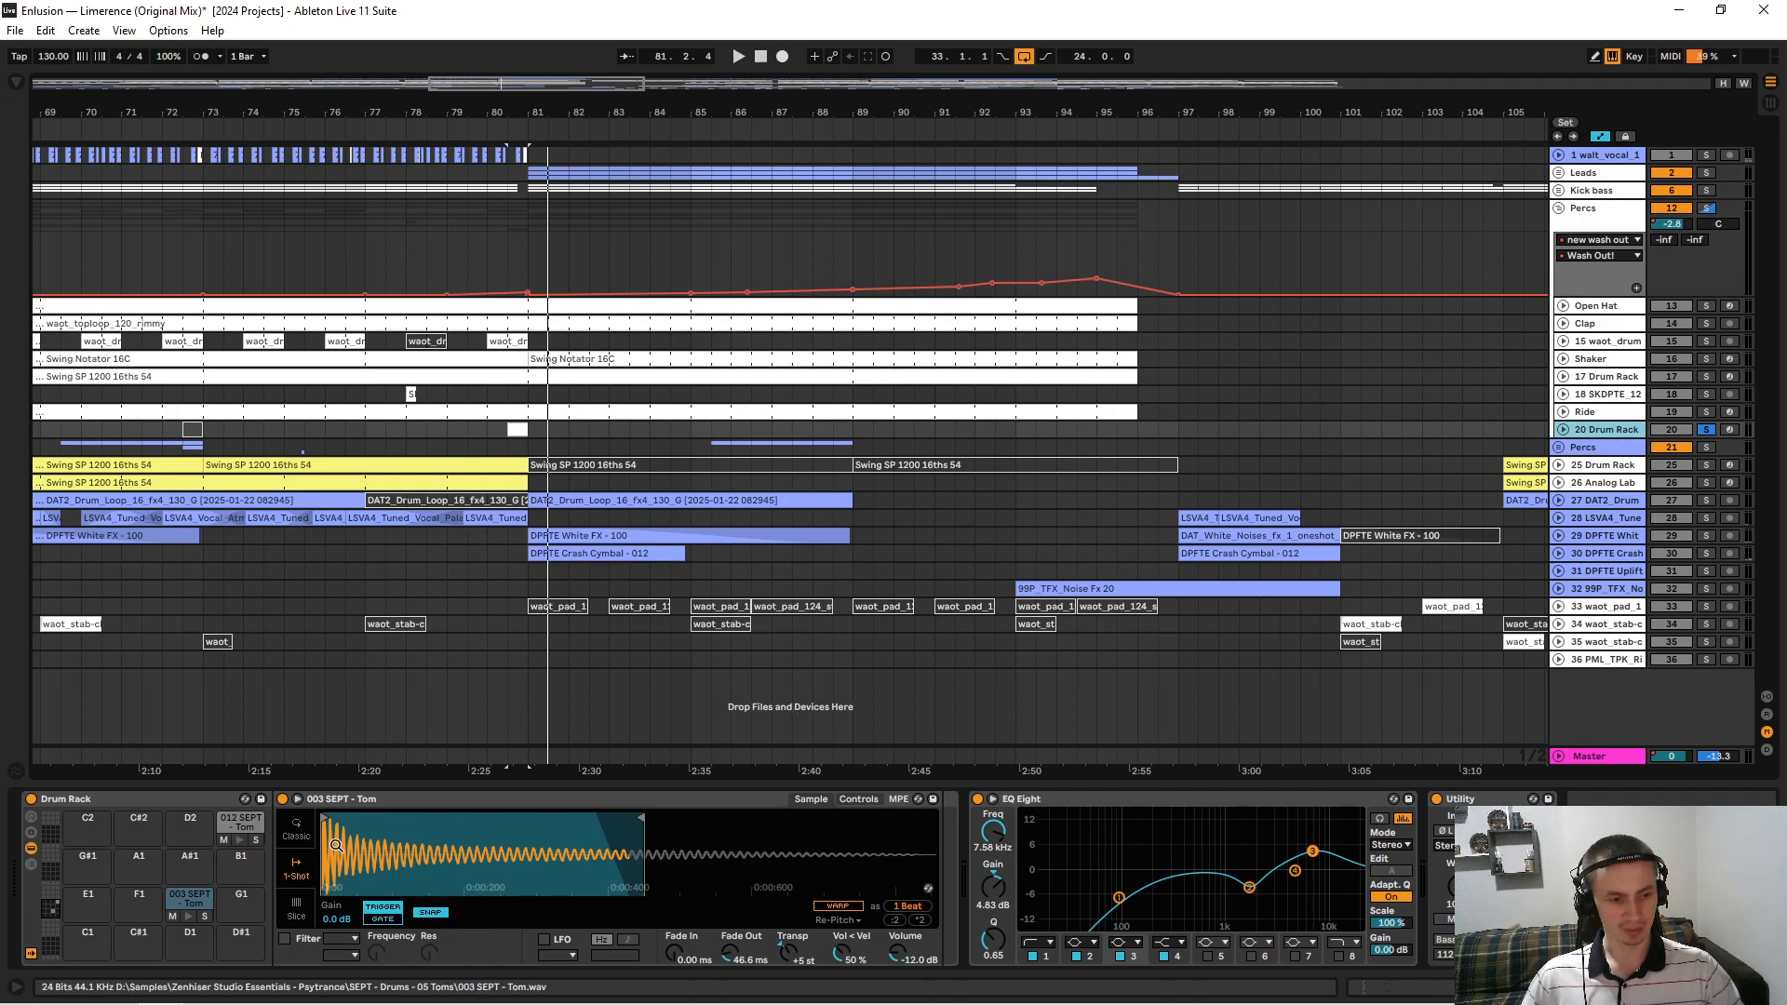
pyautogui.click(785, 948)
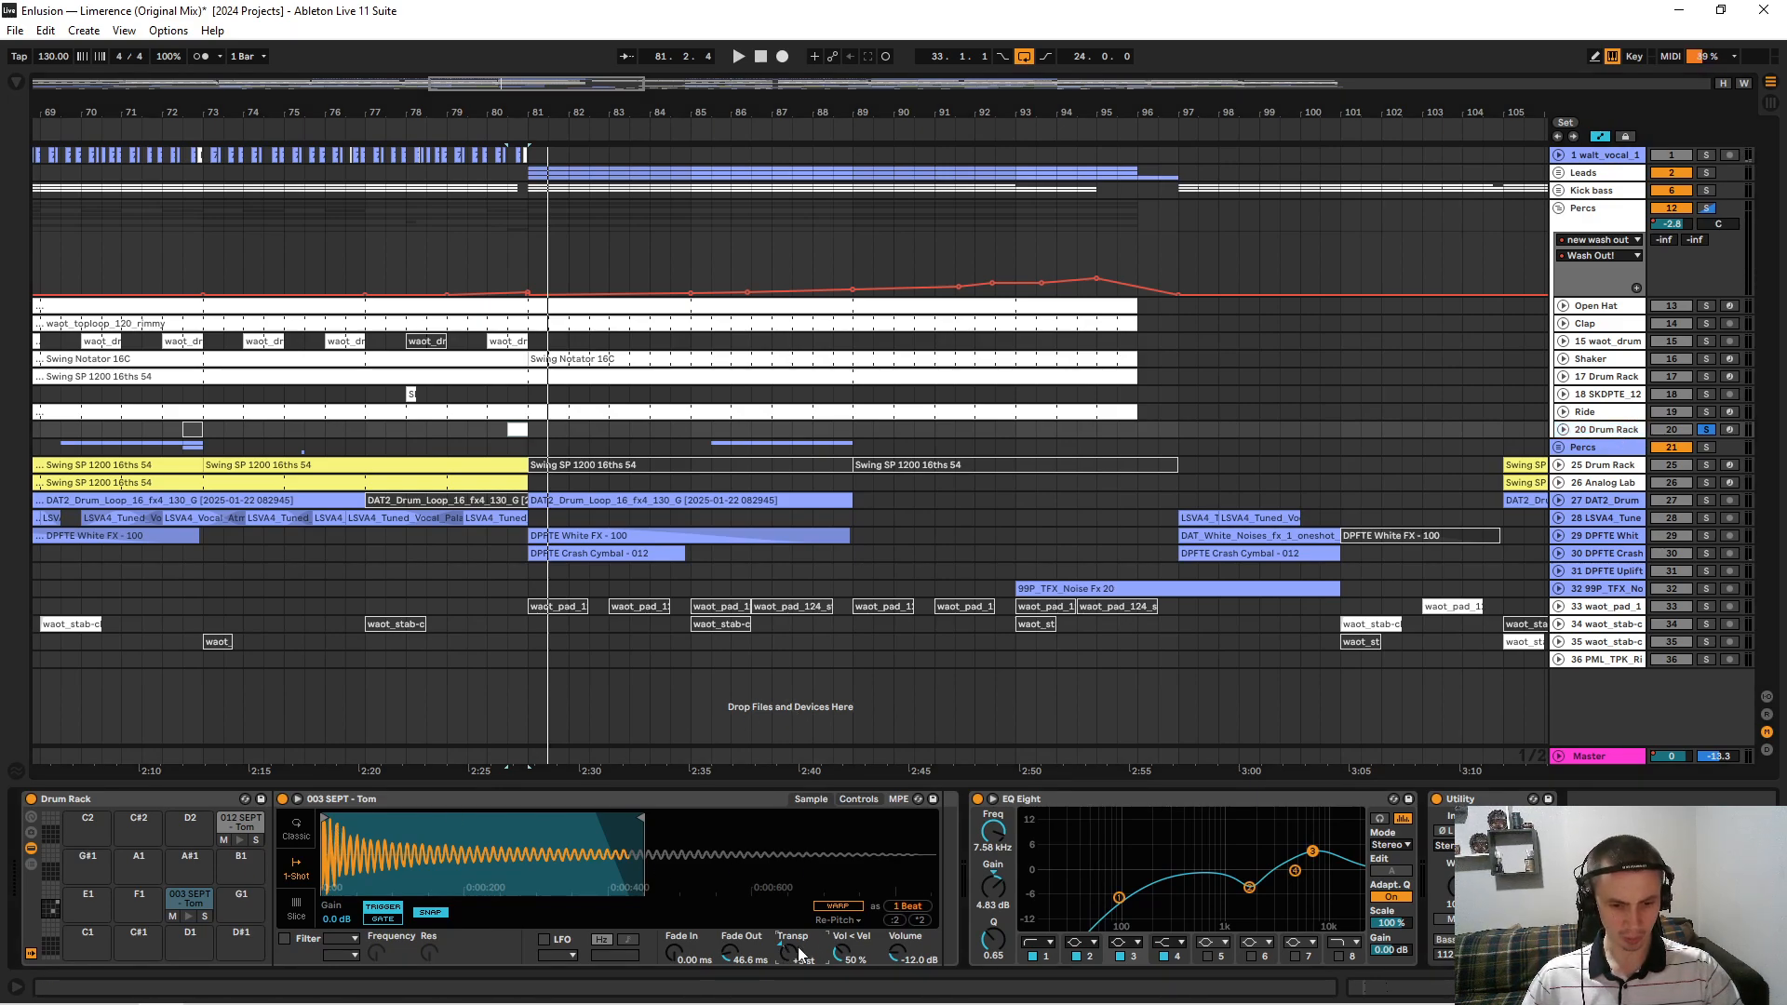
pyautogui.click(239, 824)
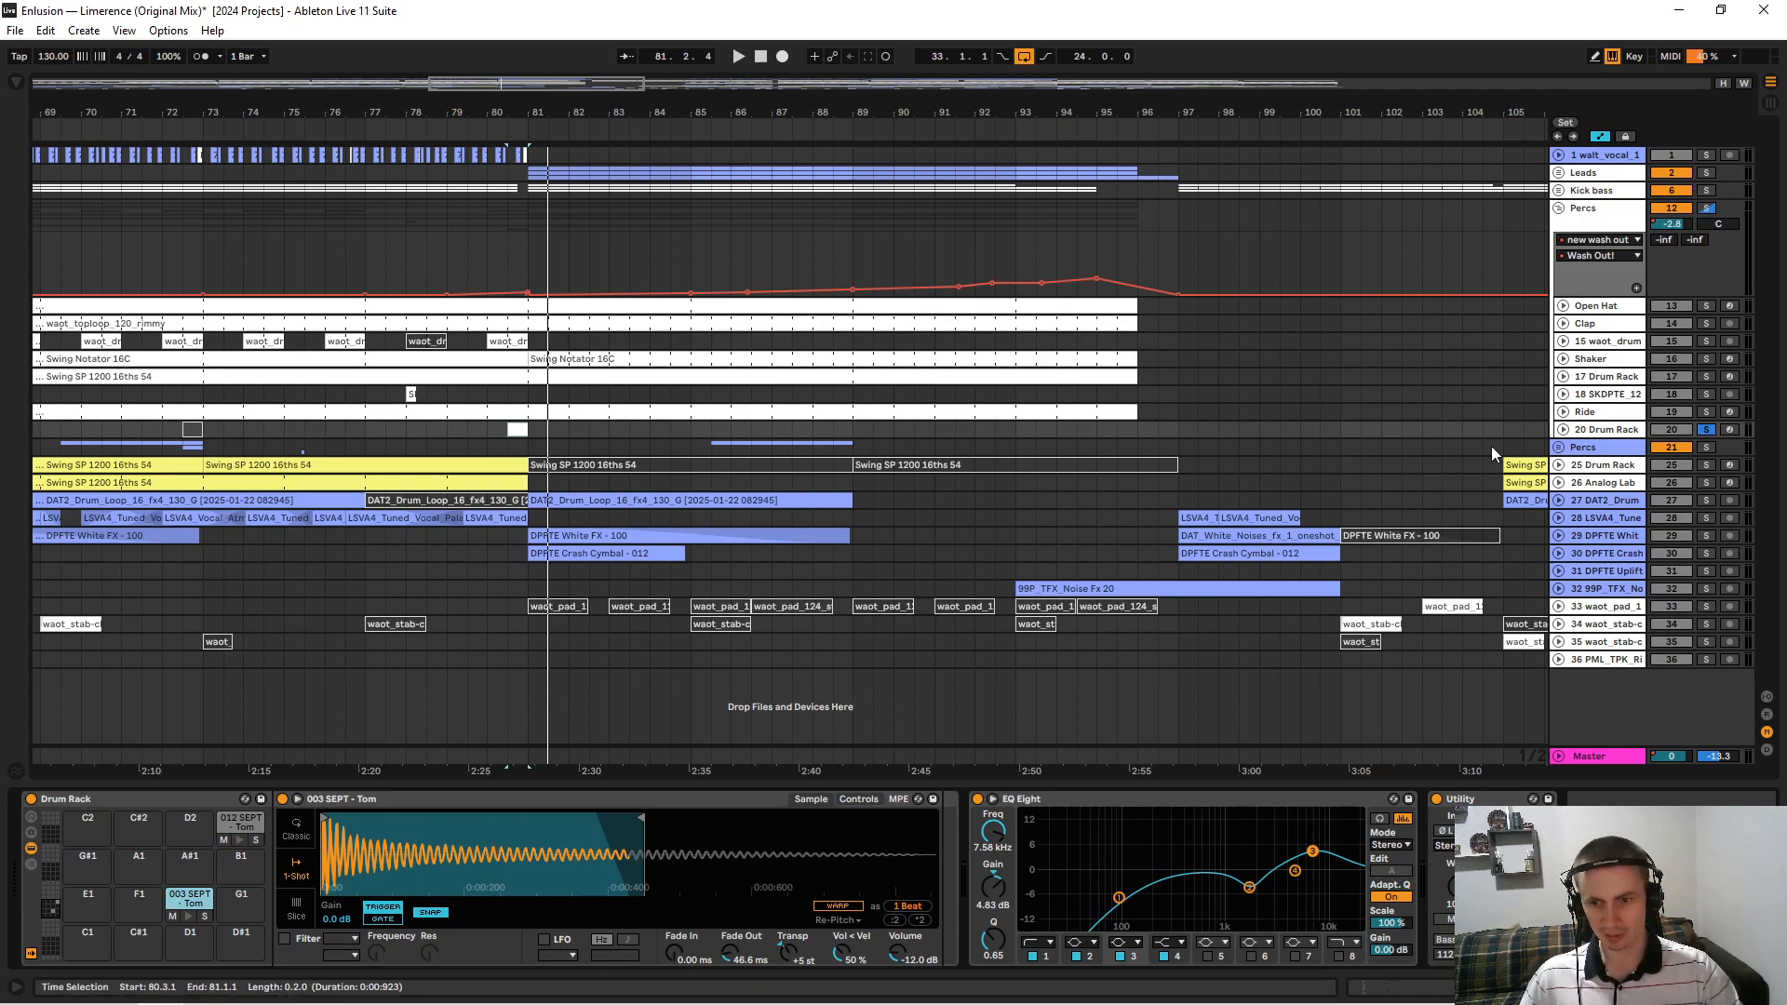
pyautogui.click(1564, 429)
pyautogui.click(1601, 445)
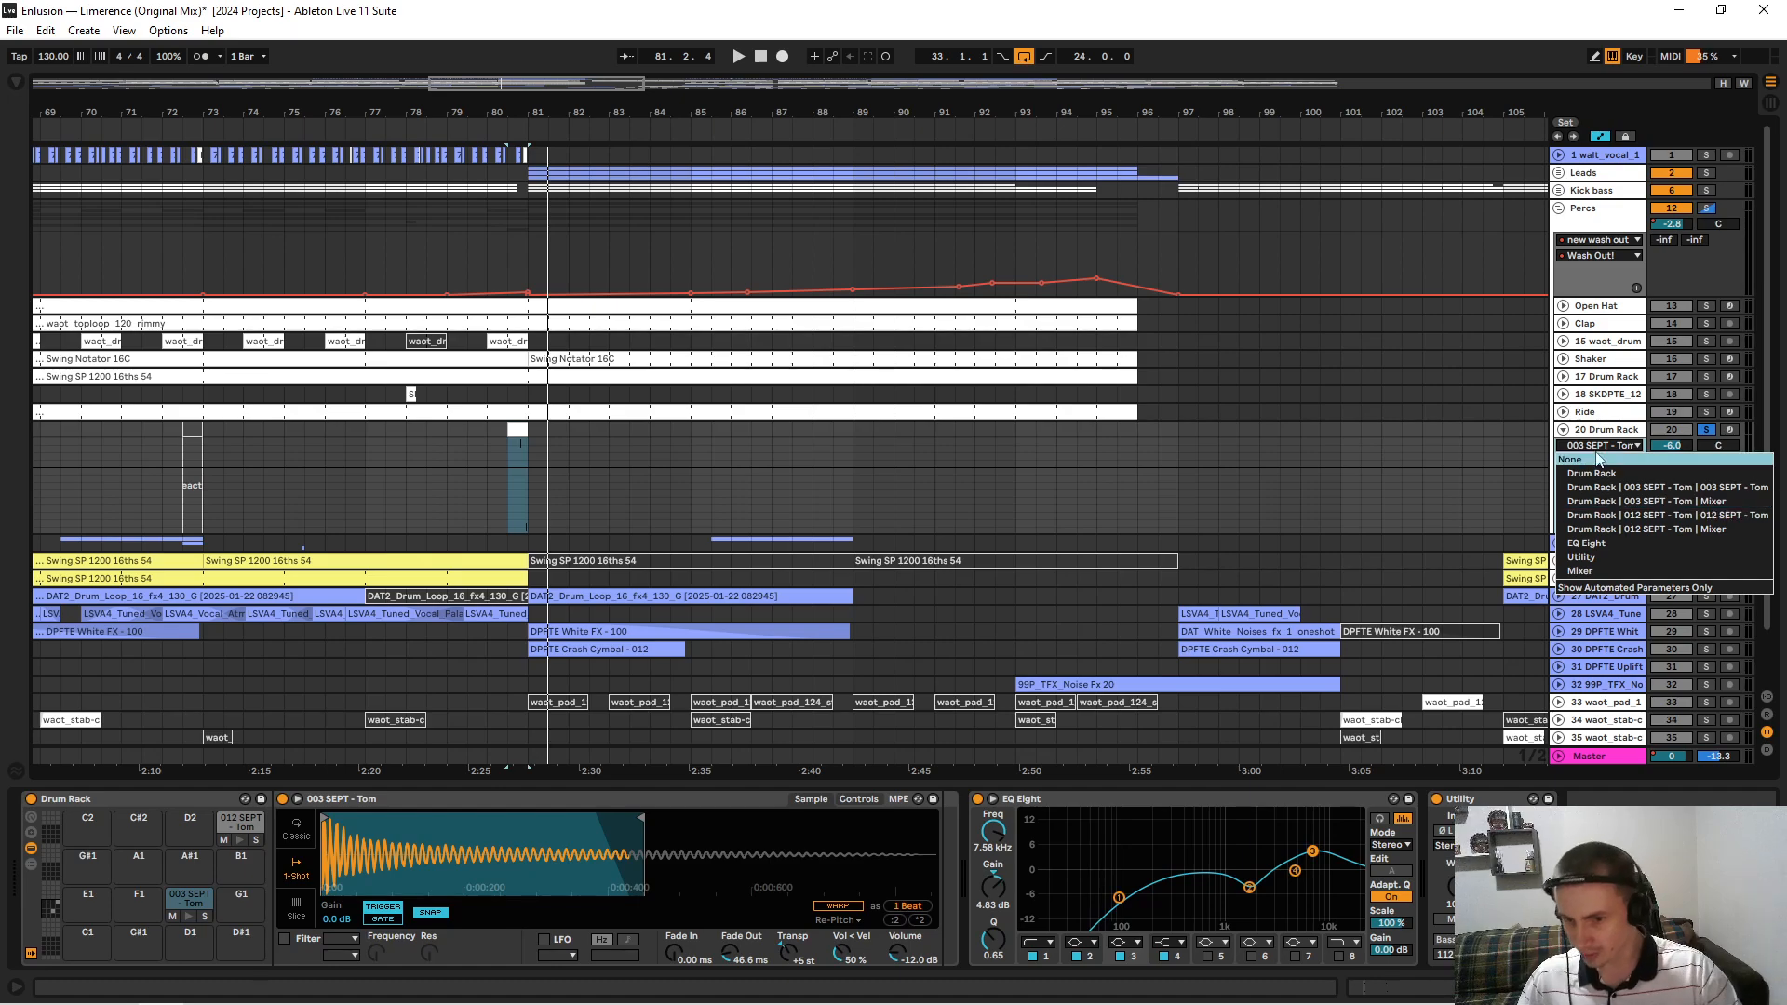
pyautogui.click(1595, 443)
pyautogui.click(1598, 463)
pyautogui.click(1597, 464)
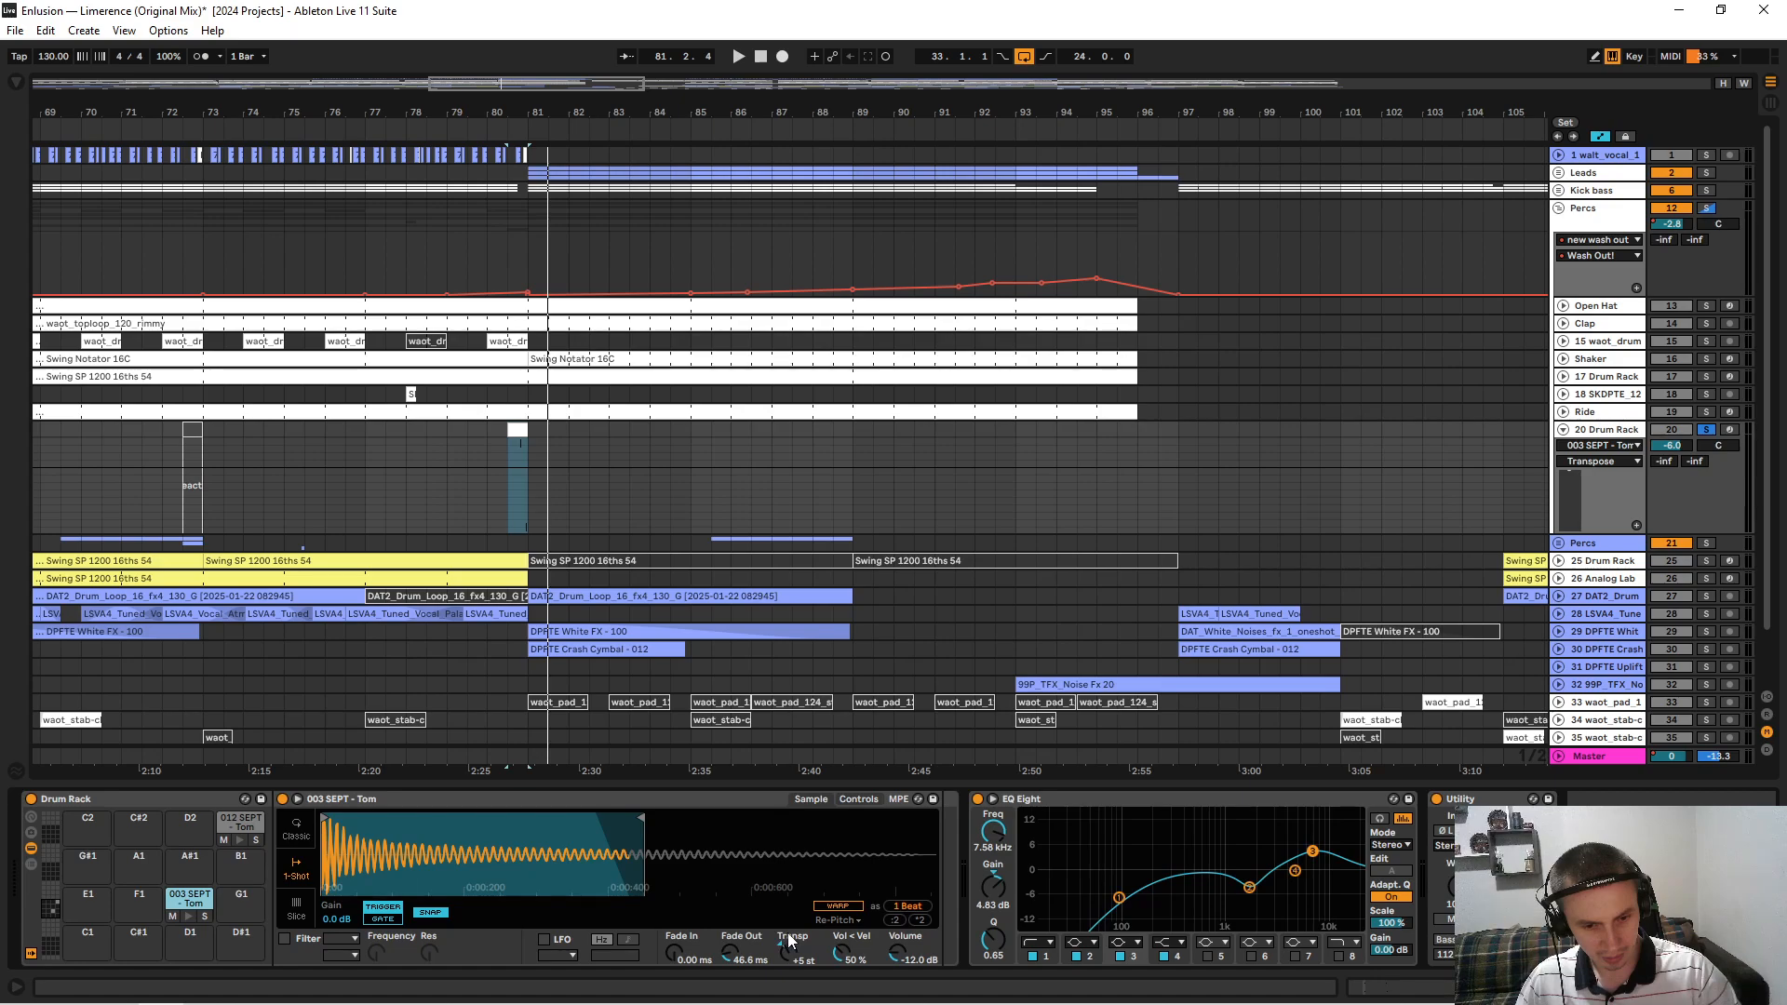
# Open the sampler controls and check the pan settings of the 003 SEPT and 012 SEPT toms.
pyautogui.click(858, 799)
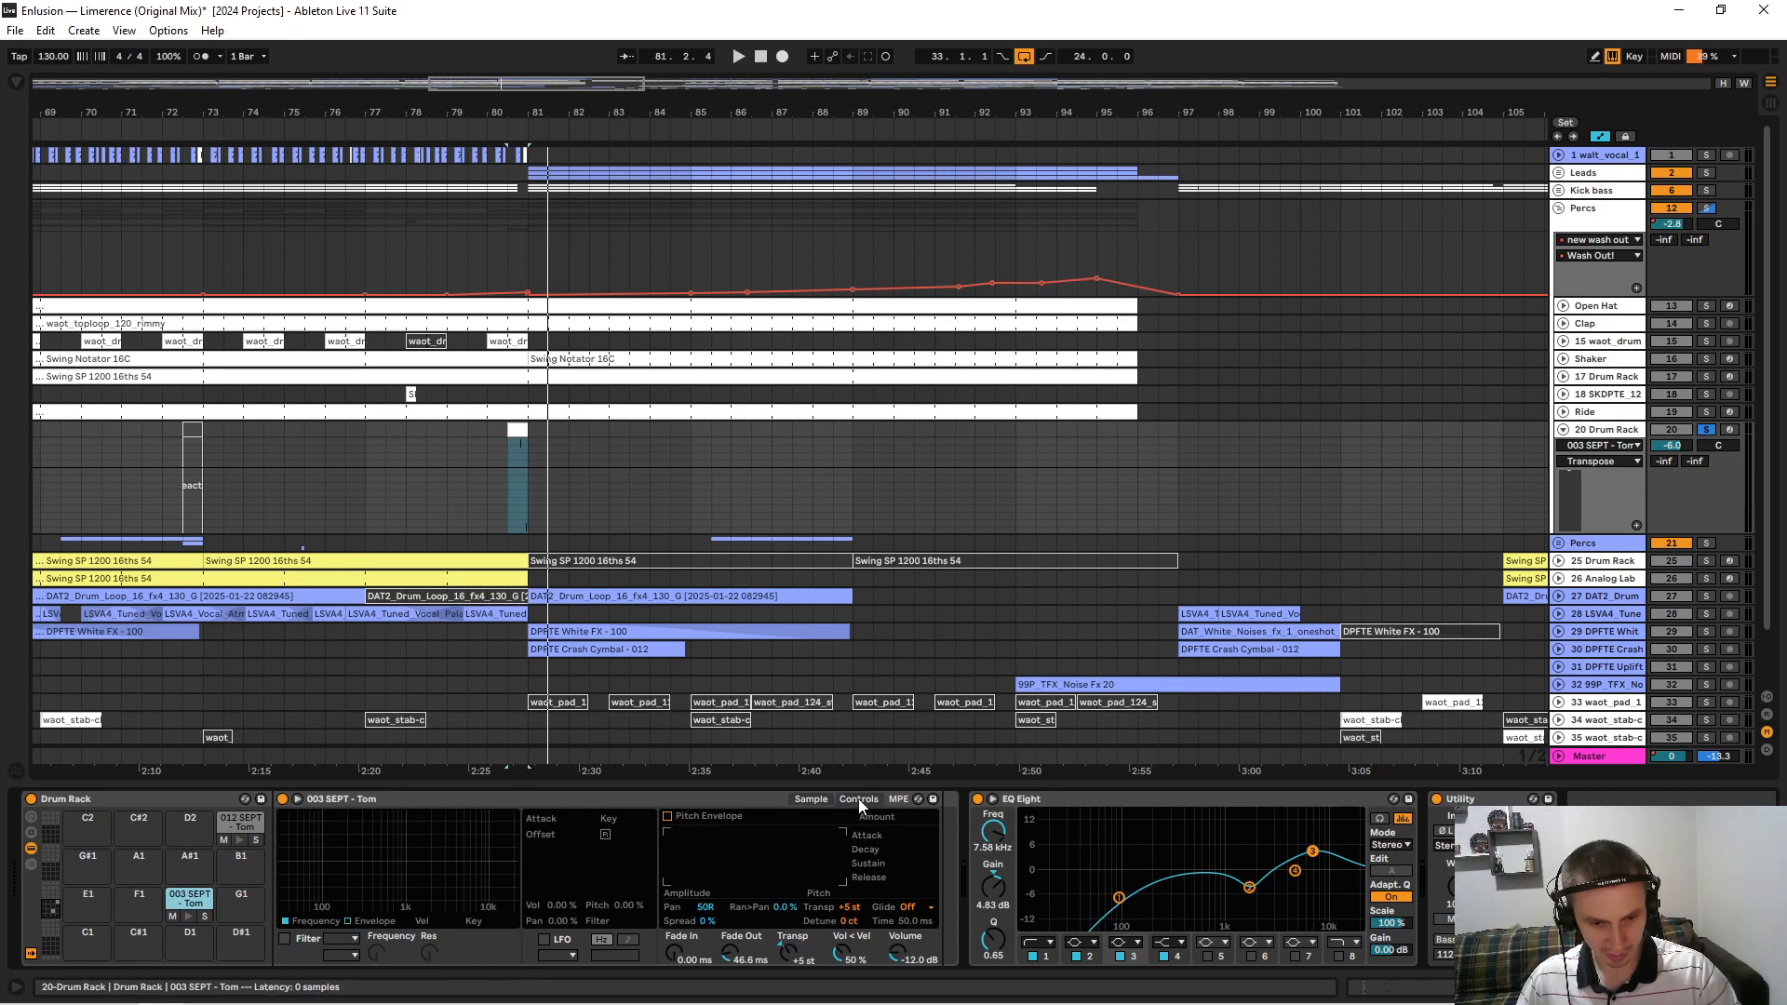
pyautogui.click(706, 908)
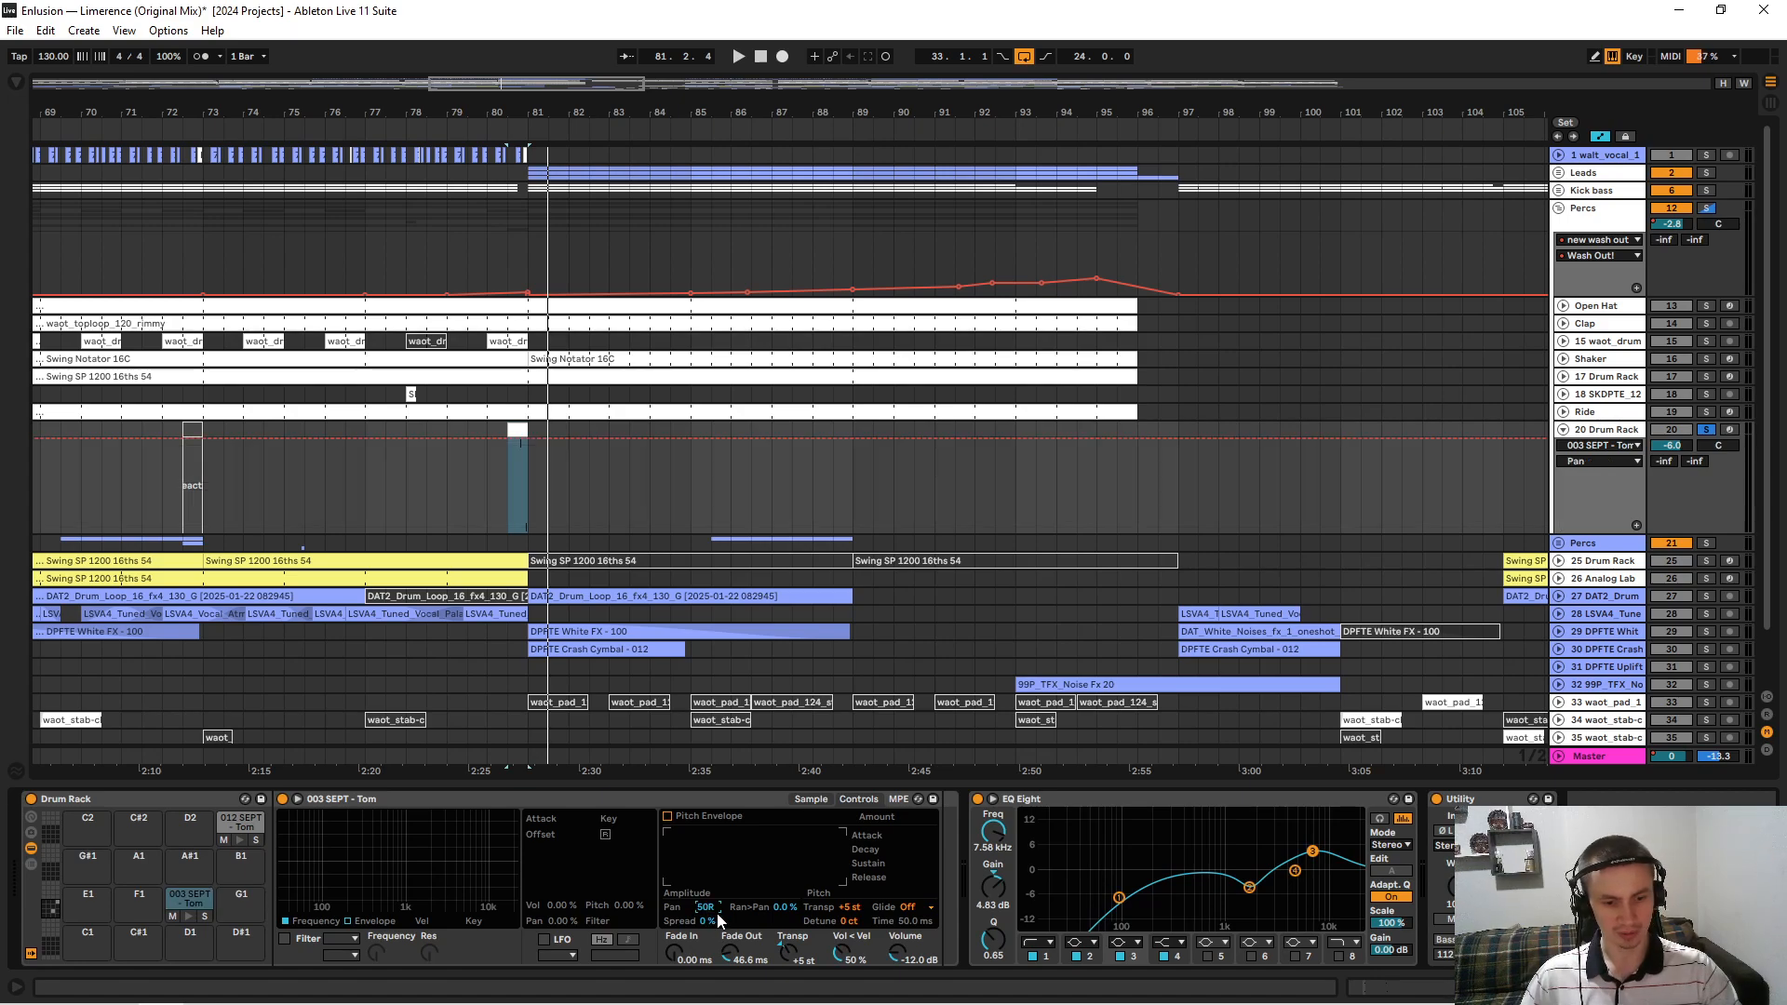
pyautogui.click(225, 826)
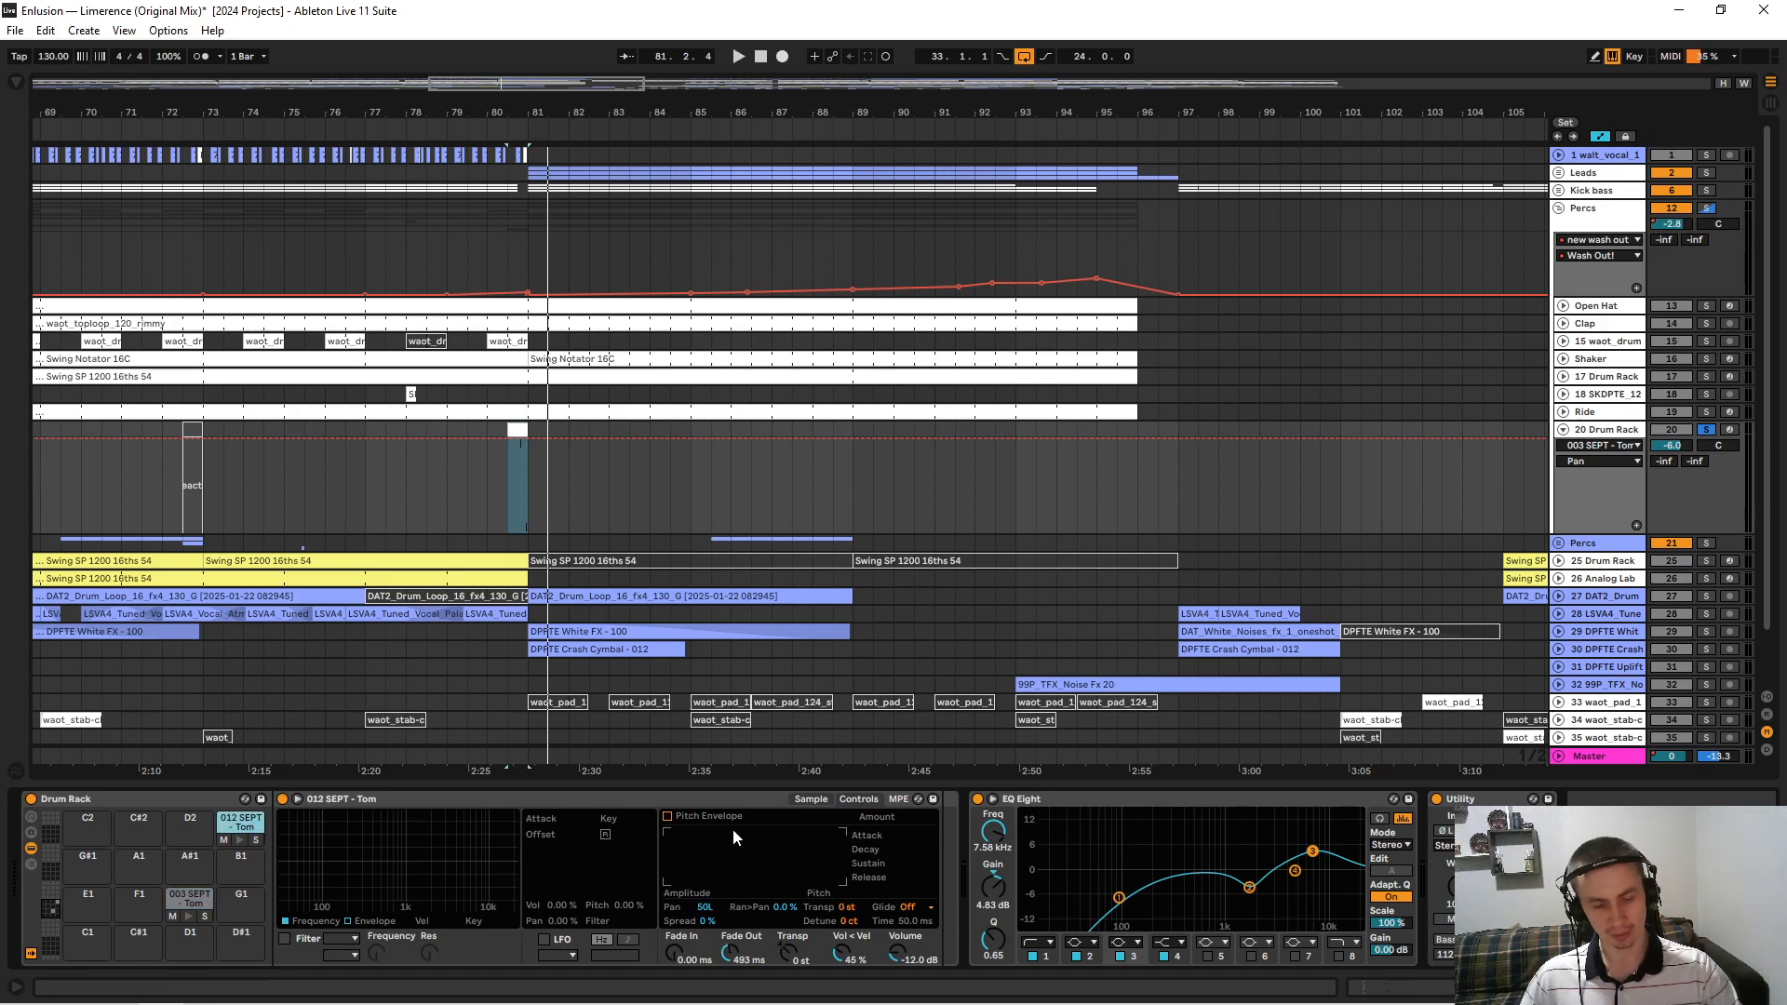
pyautogui.click(706, 910)
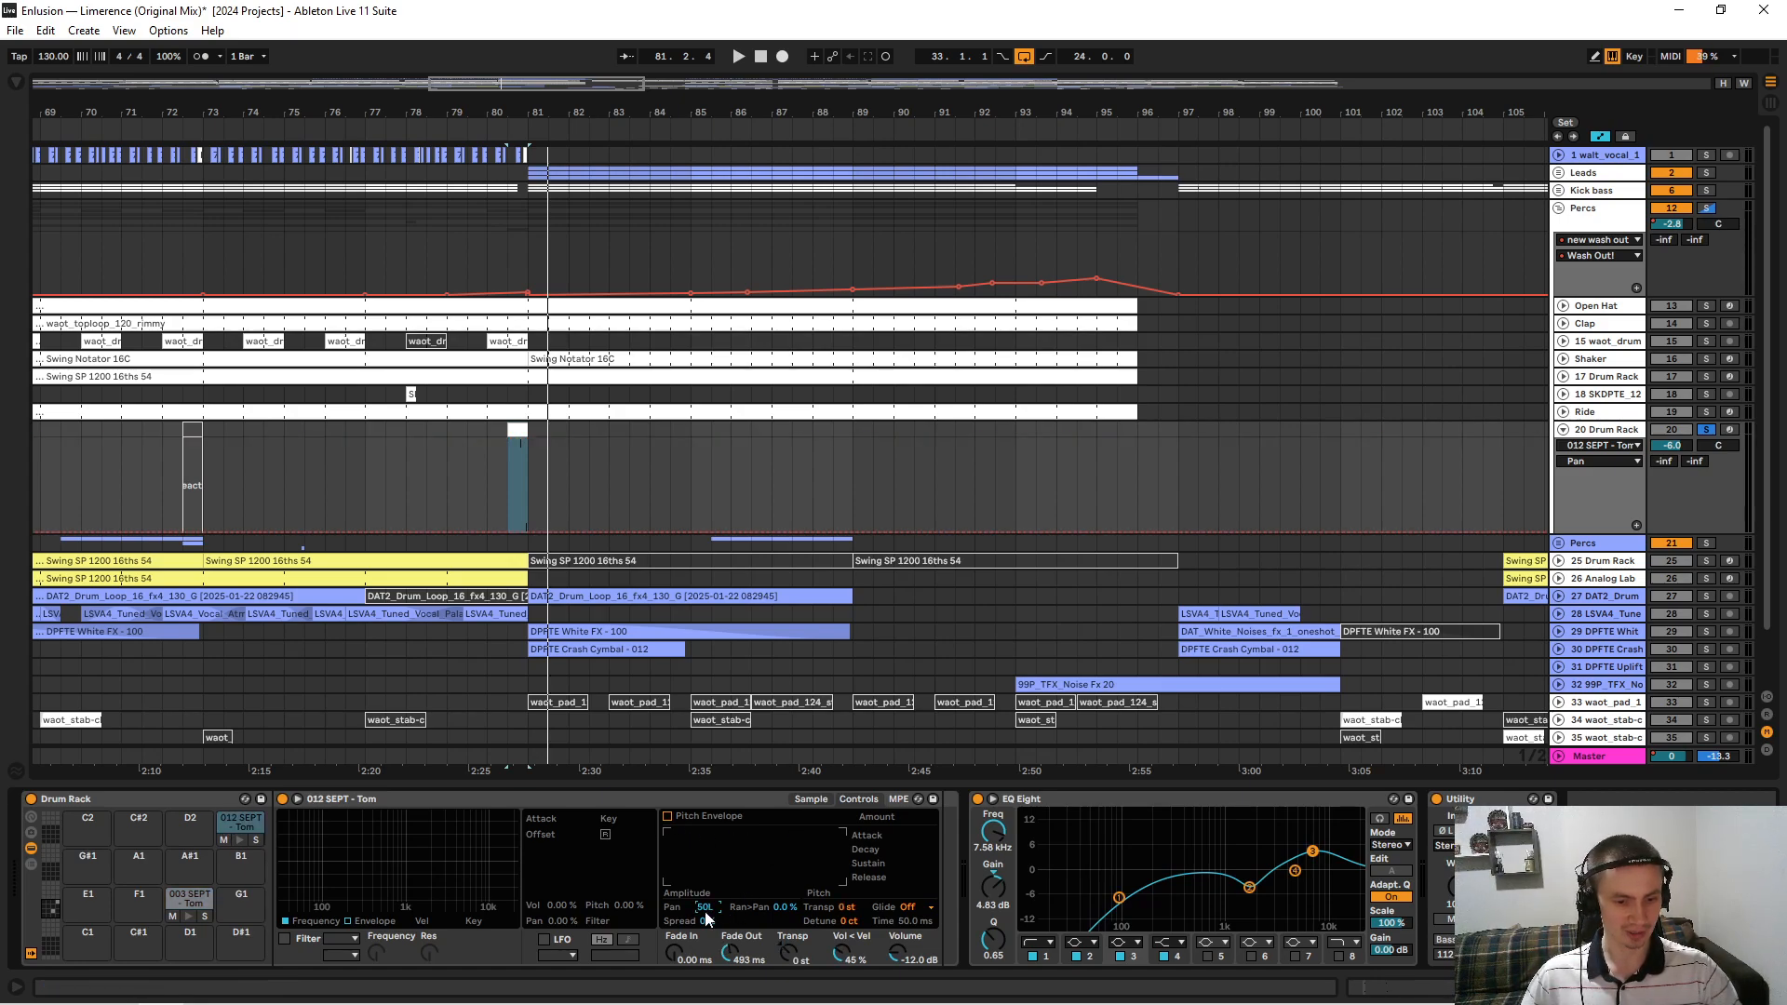
# Play back the panned tom fill before bar 81, stop it, and fold the 20 Drum Rack track.
pyautogui.press('space')
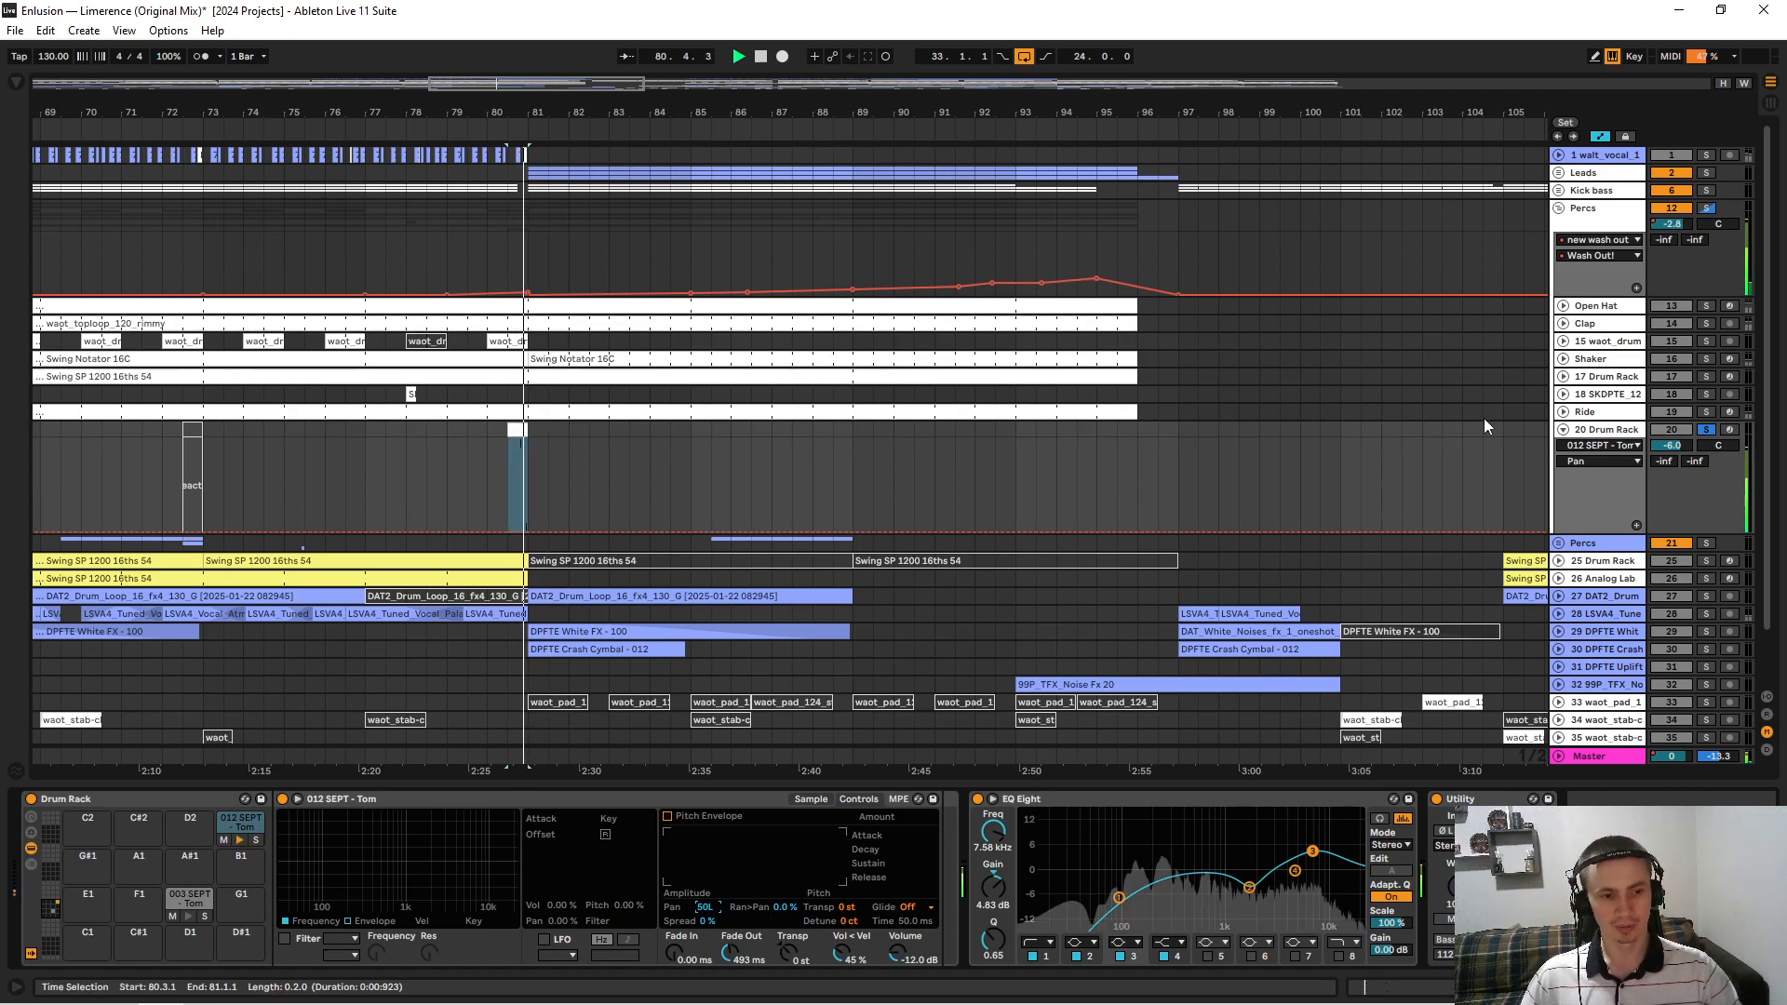
pyautogui.press('space')
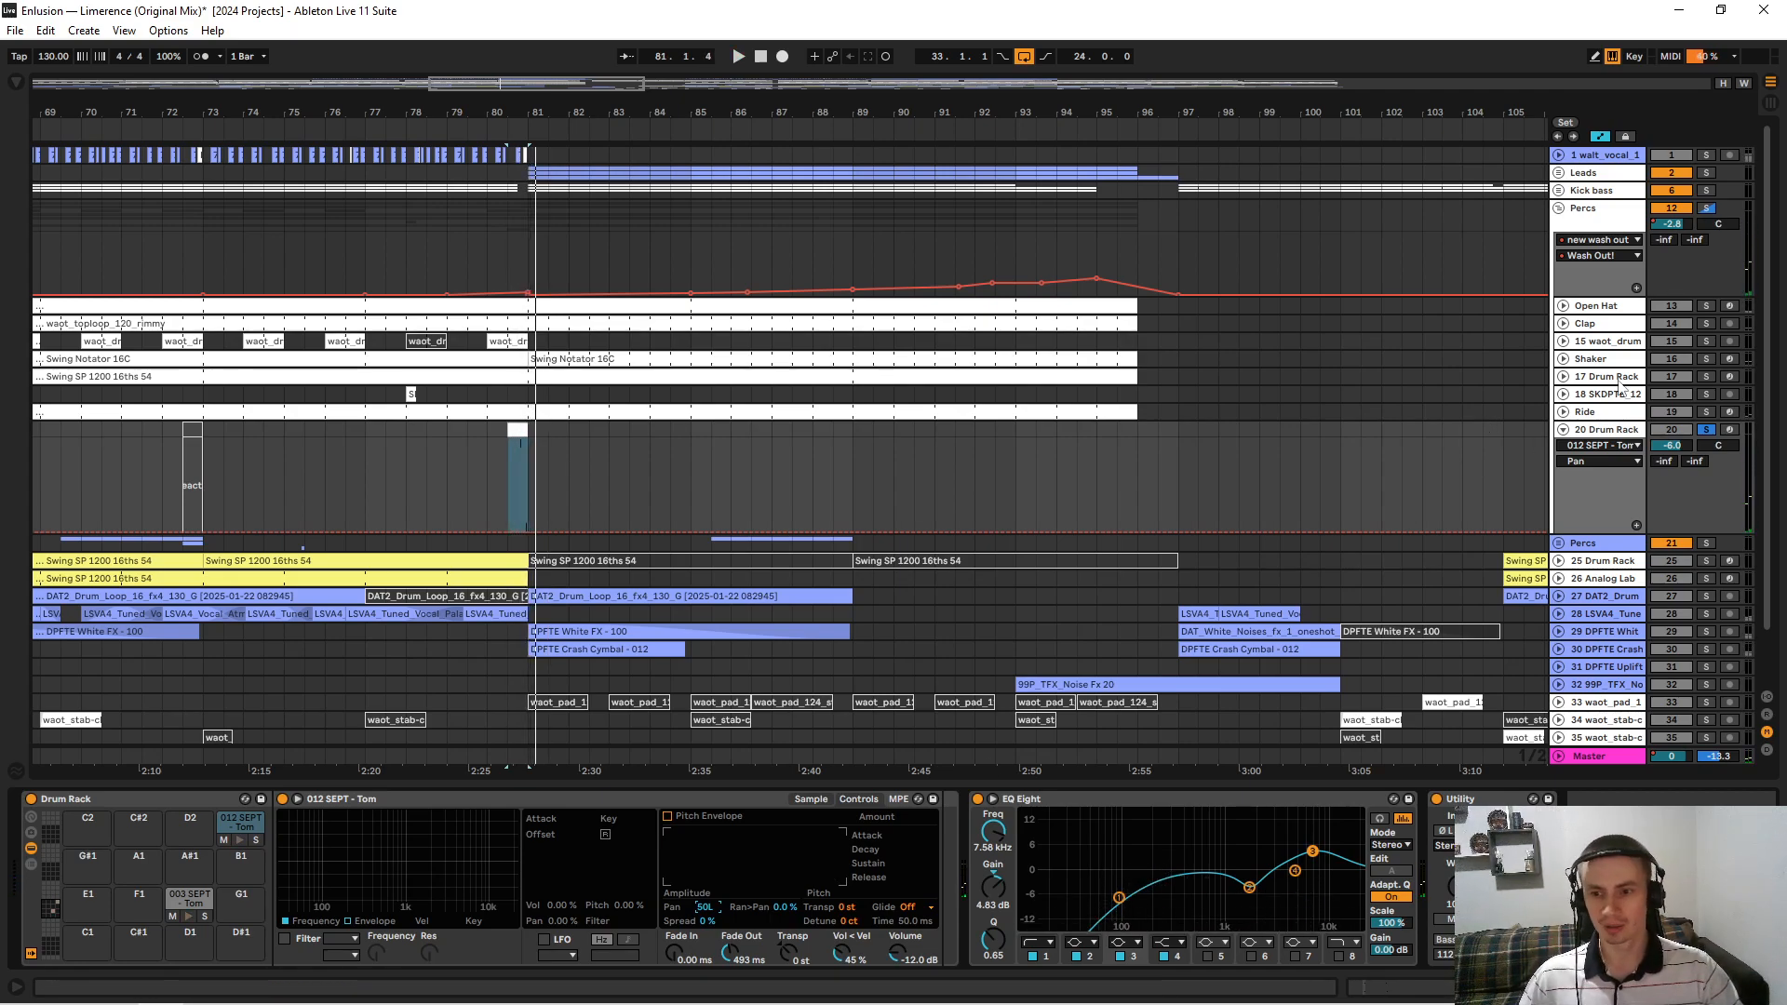
pyautogui.click(1563, 434)
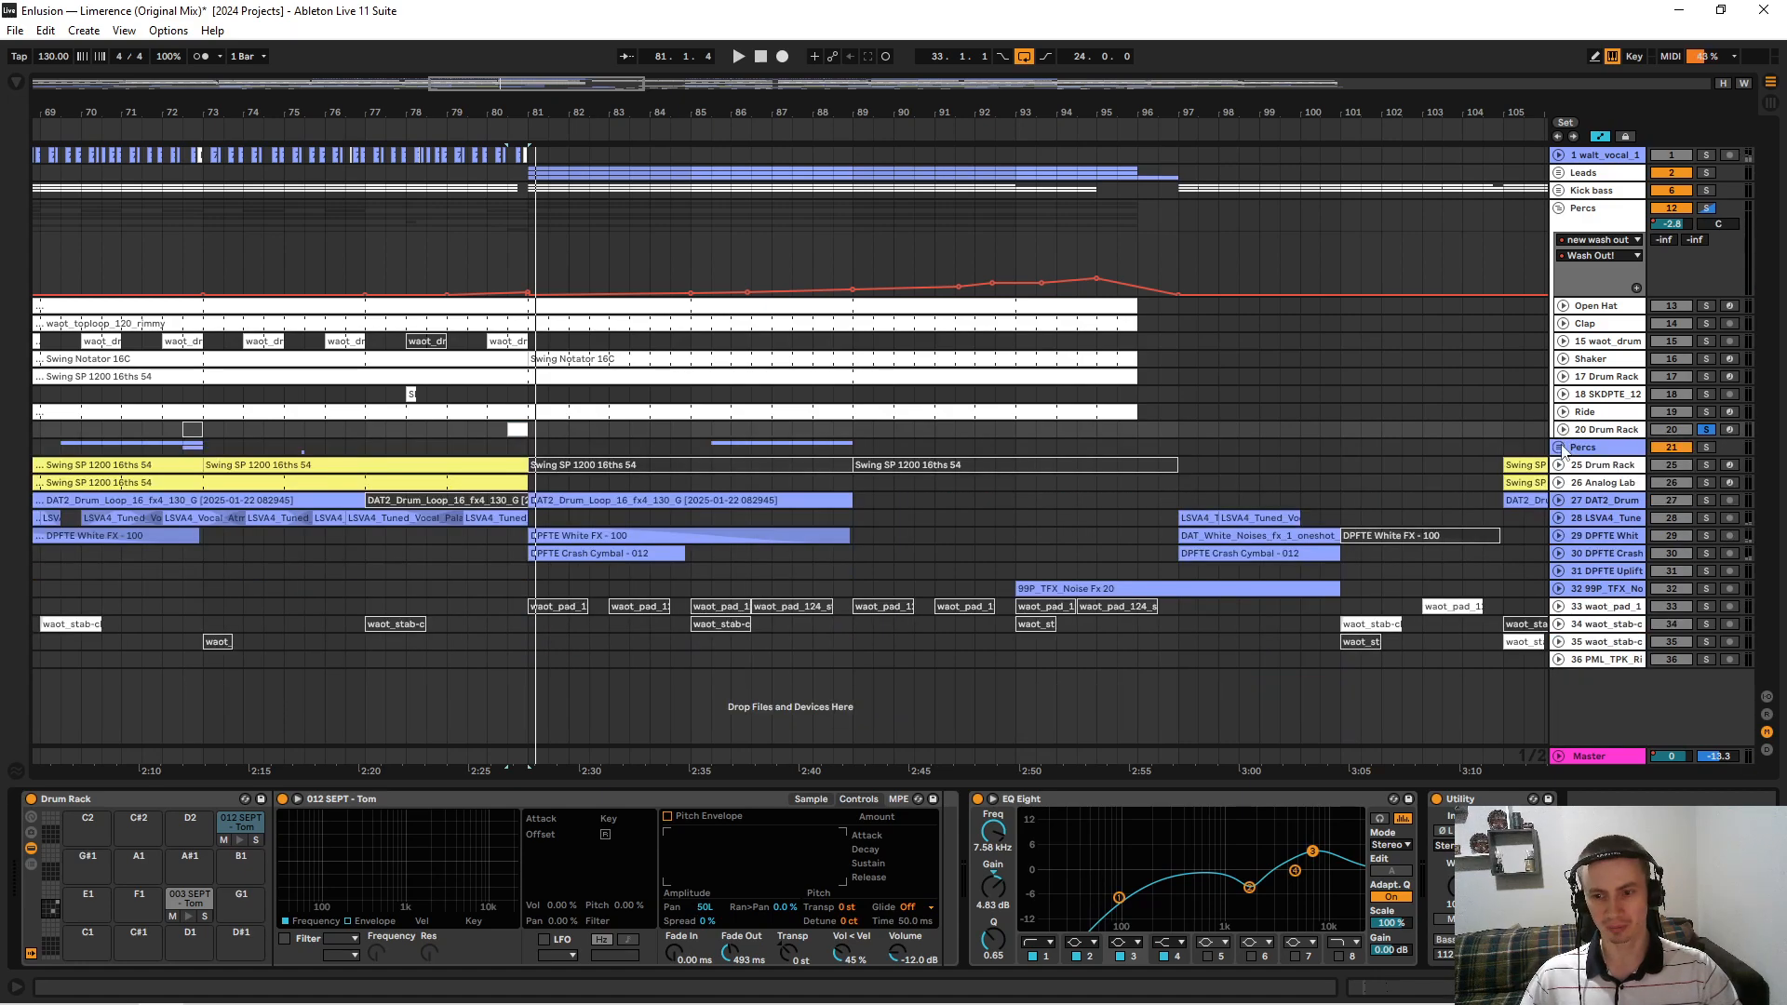
# Fold the Percs group on track 12, then unfold and select the Percs group on track 21.
pyautogui.click(1561, 210)
pyautogui.click(1559, 242)
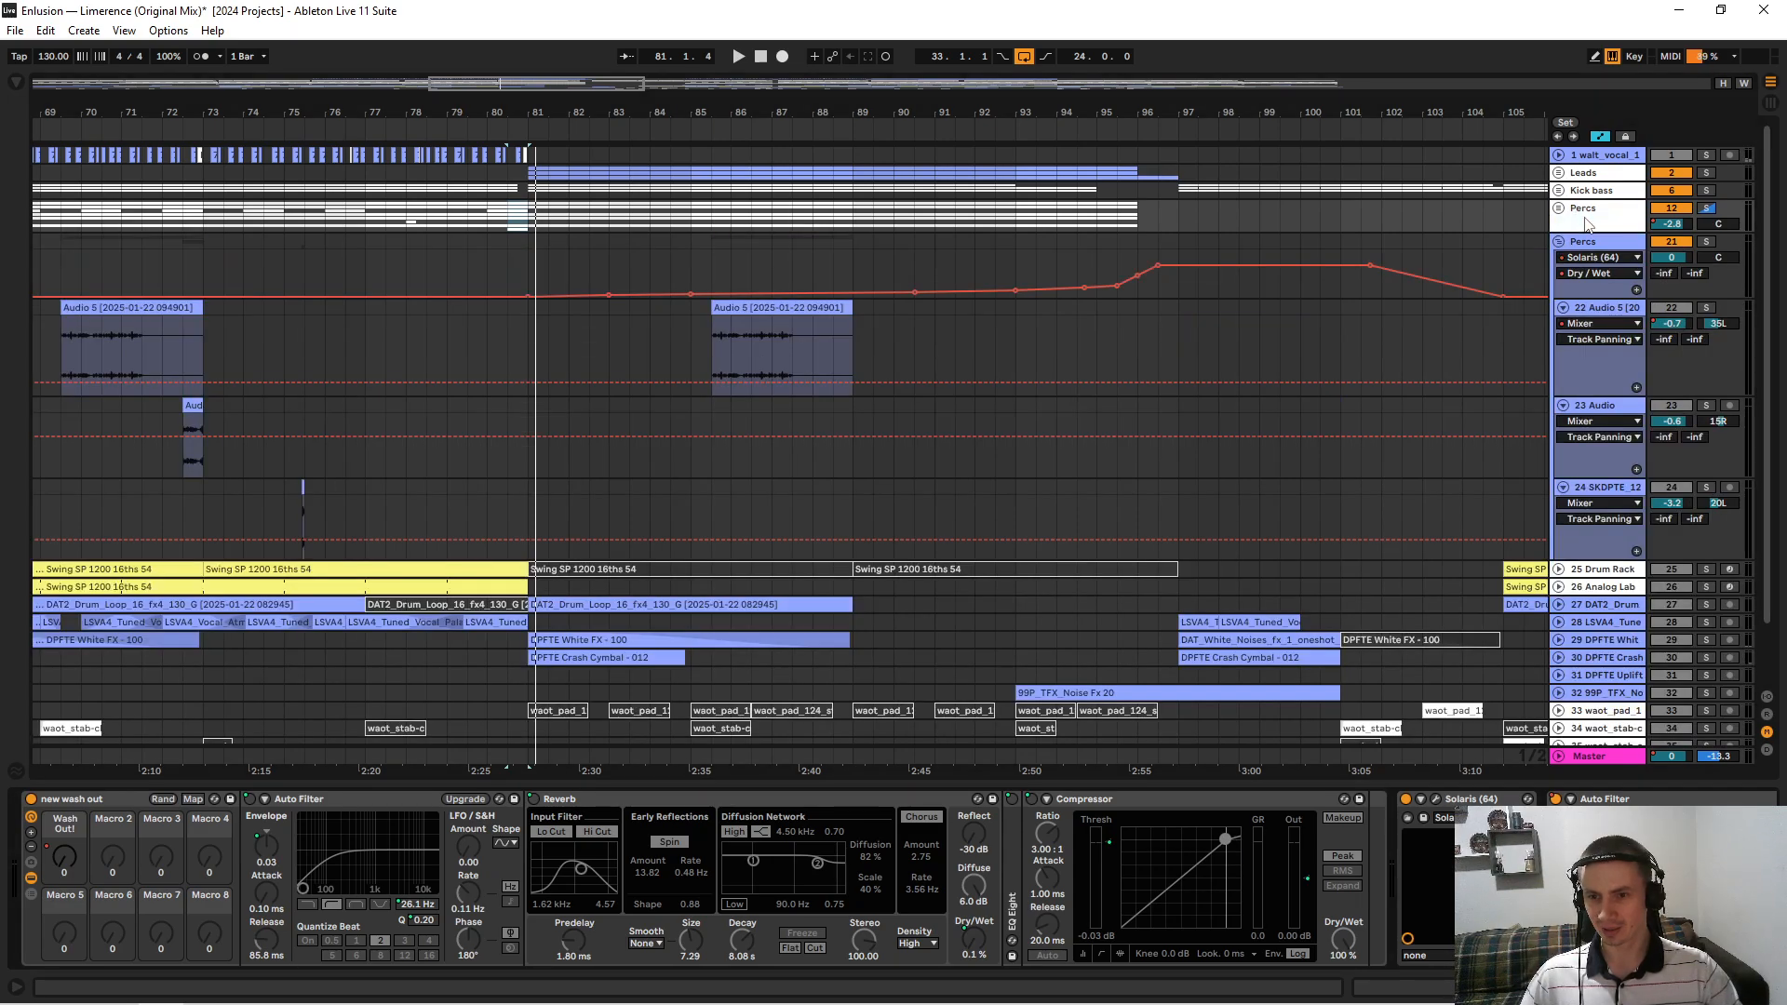
pyautogui.click(1581, 239)
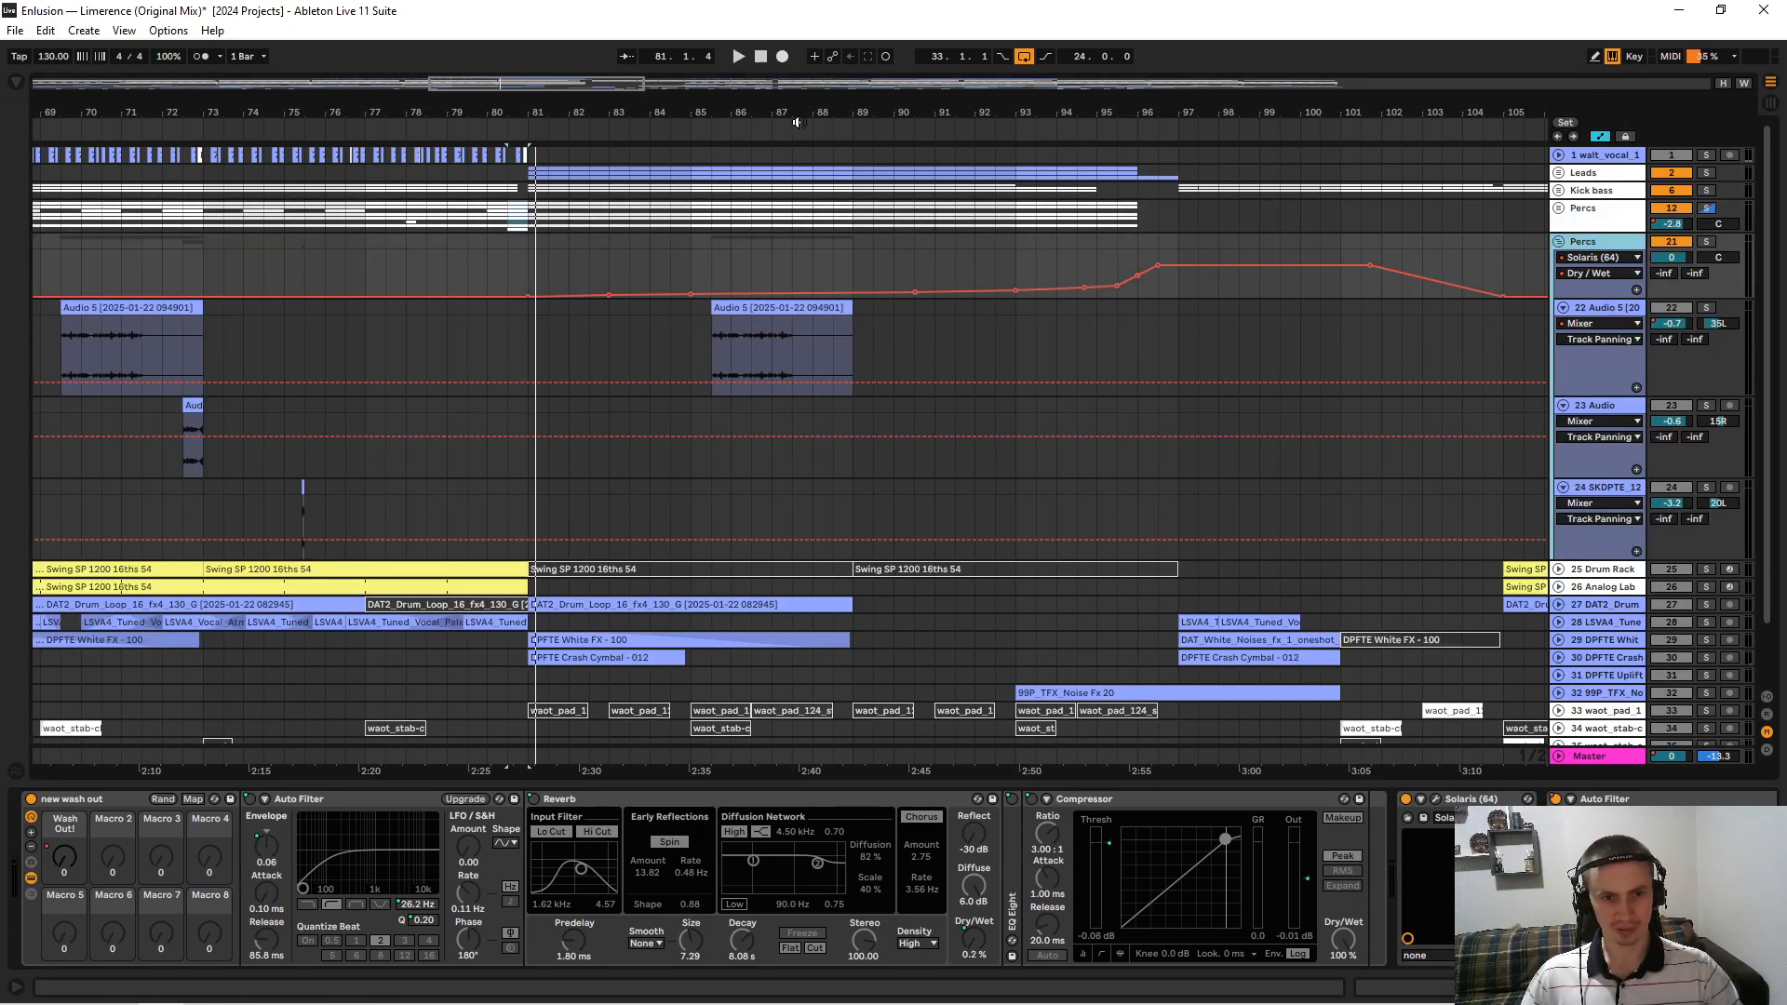
pyautogui.moveTo(805, 113); pyautogui.dragTo(945, 37)
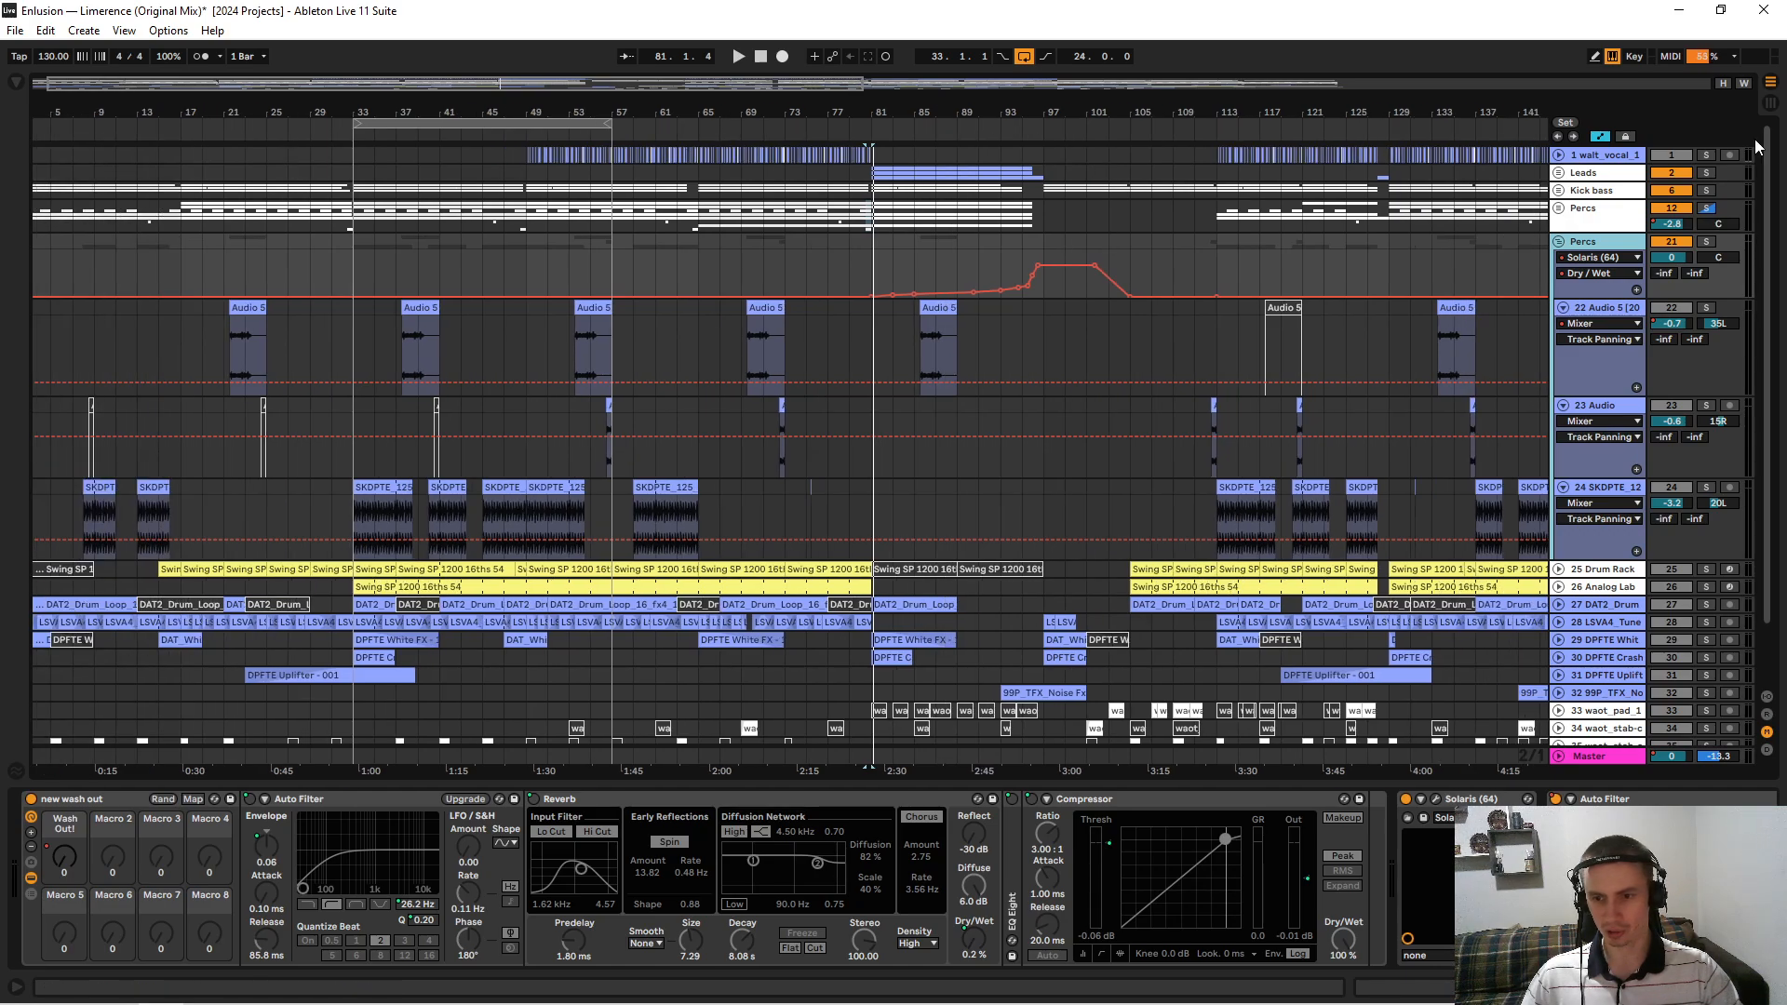
# Solo the 22 Audio 5 track and play its clip from bar 38.
pyautogui.click(1702, 307)
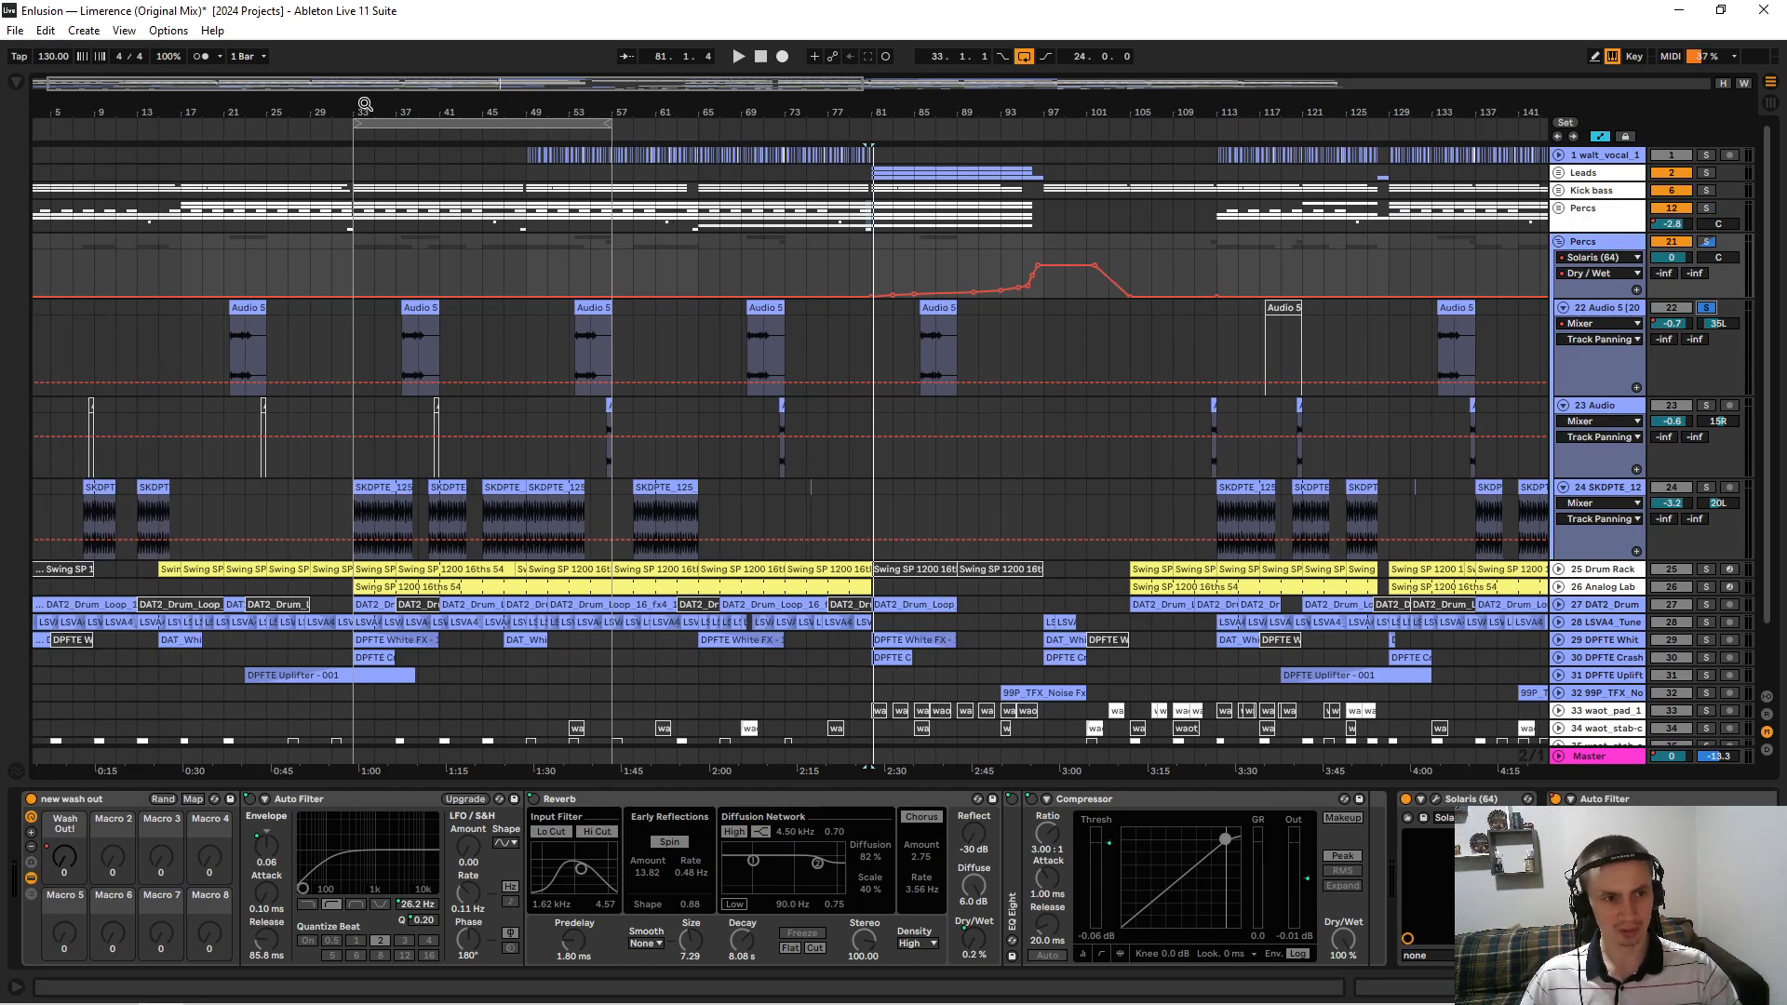
pyautogui.moveTo(366, 104); pyautogui.dragTo(402, 142)
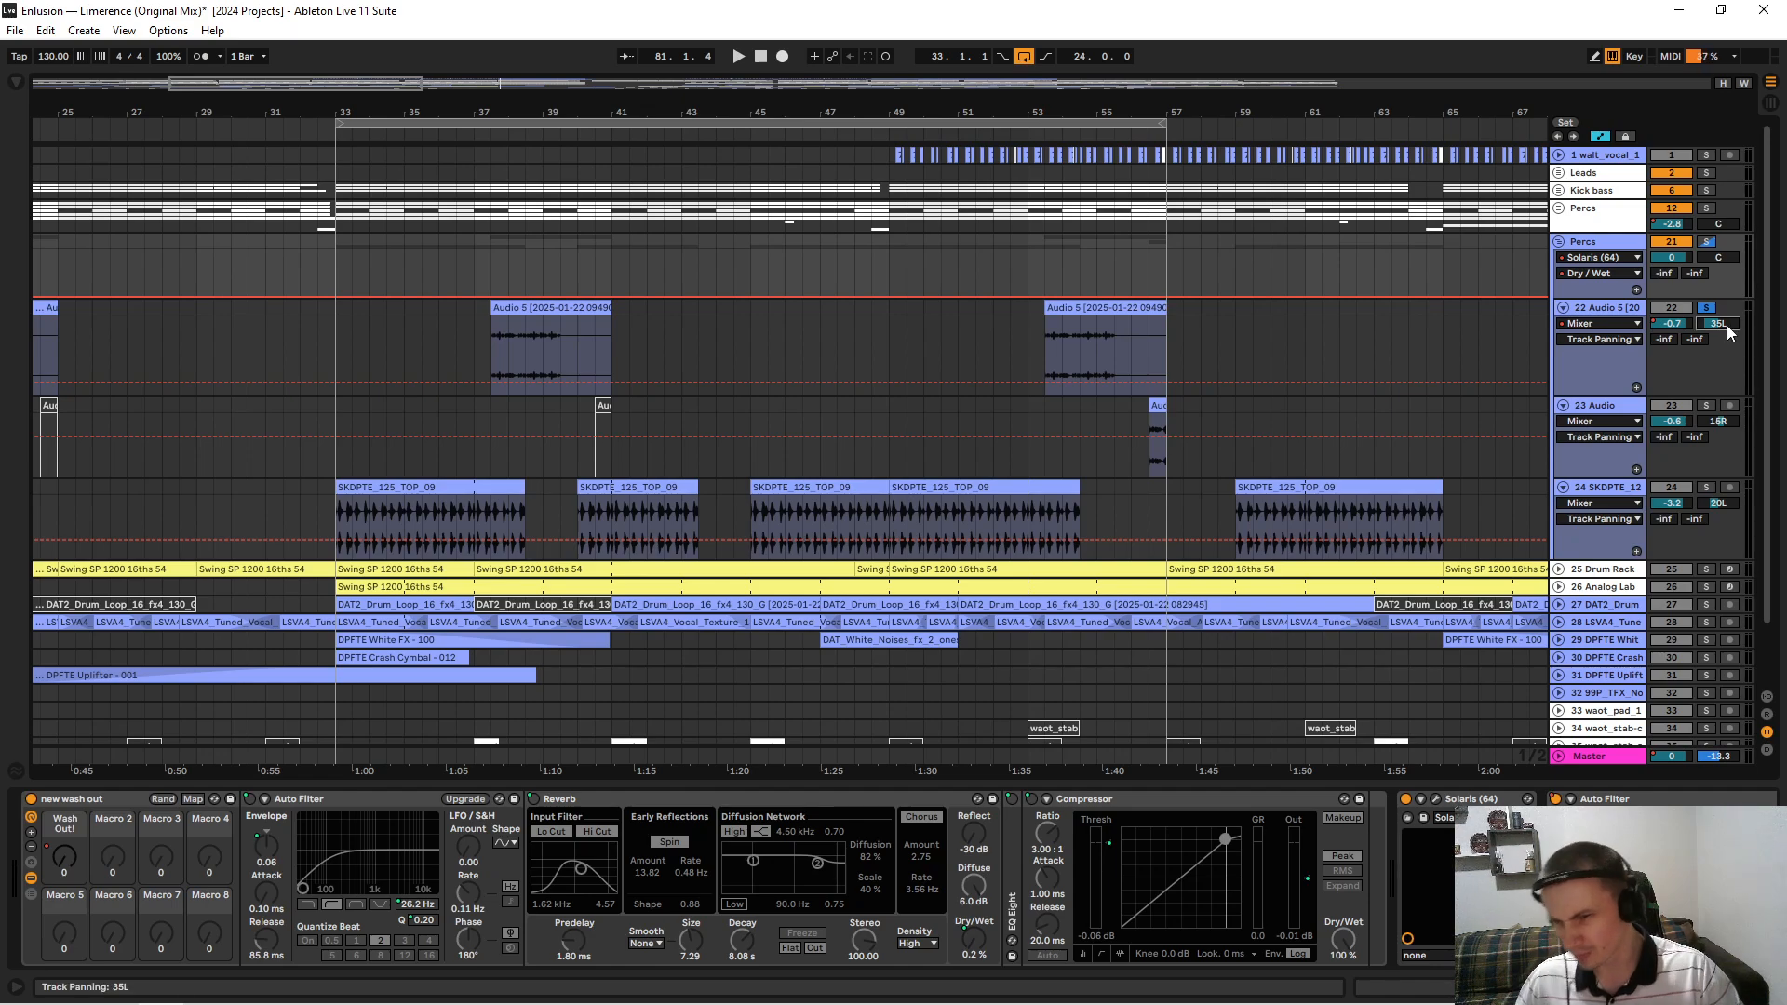
pyautogui.click(507, 354)
pyautogui.press('space')
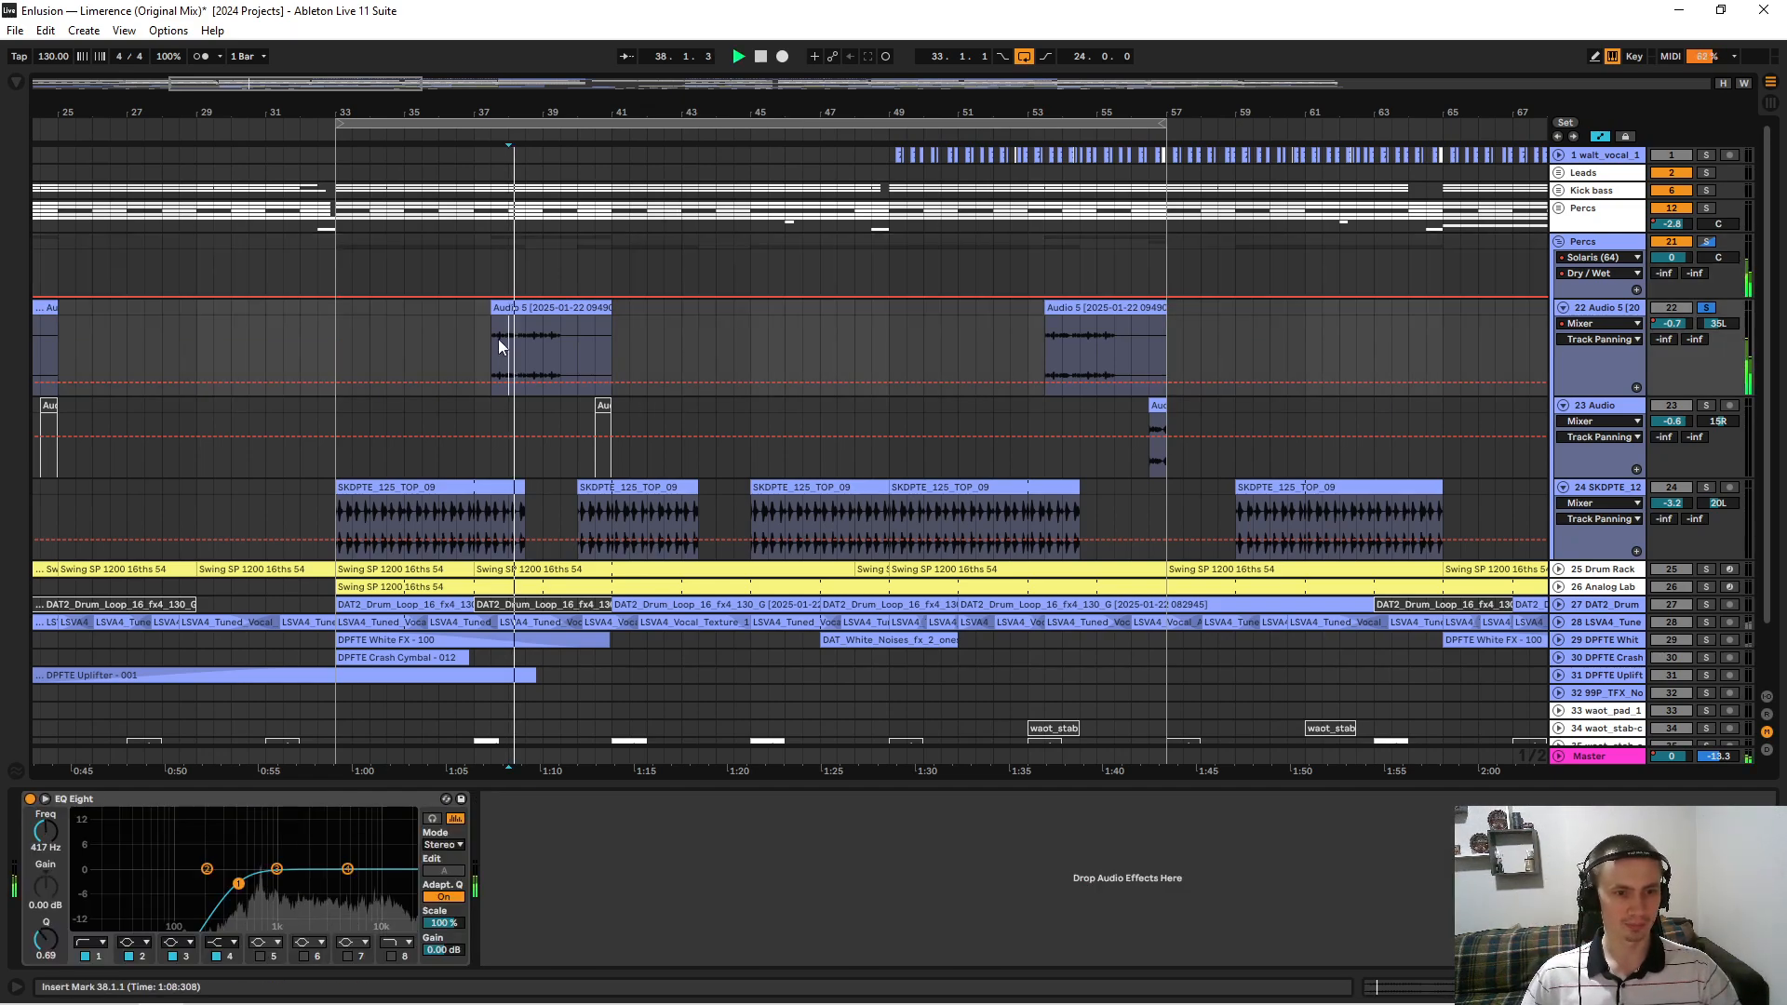
# Open the Audio 5 clip near bar 38, display its Track Volume envelope, and play the audible section.
pyautogui.doubleClick(511, 310)
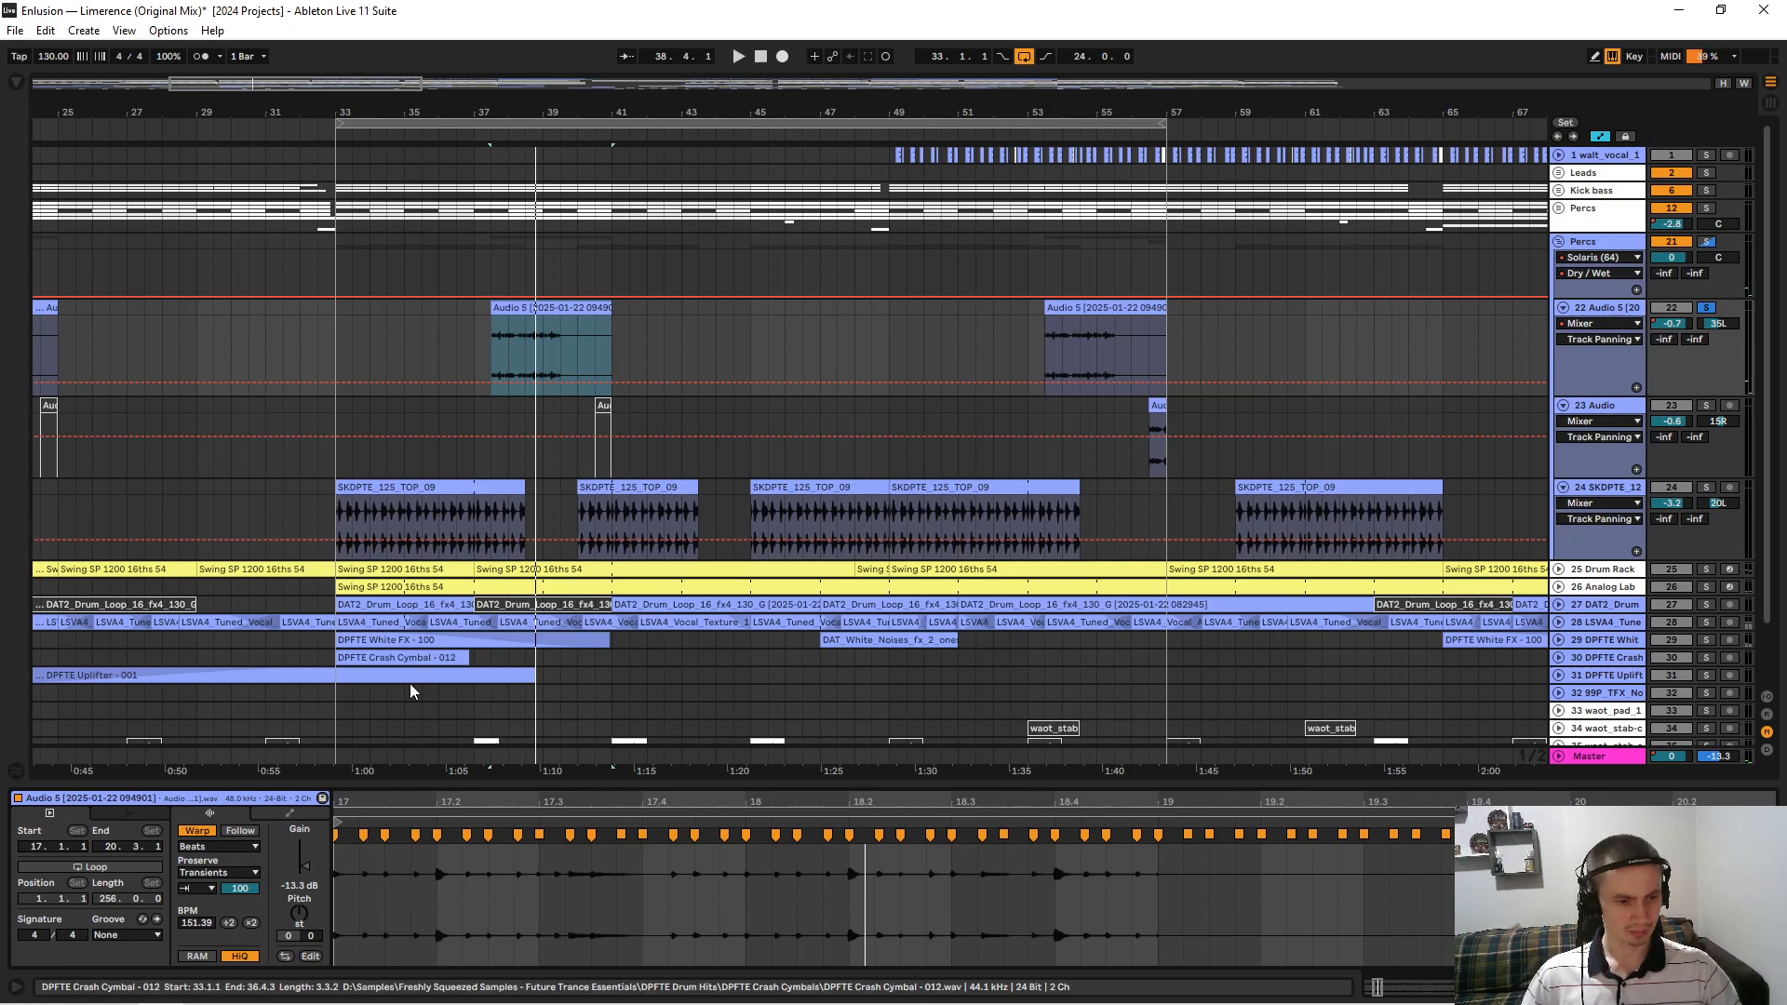
pyautogui.click(261, 814)
pyautogui.click(268, 840)
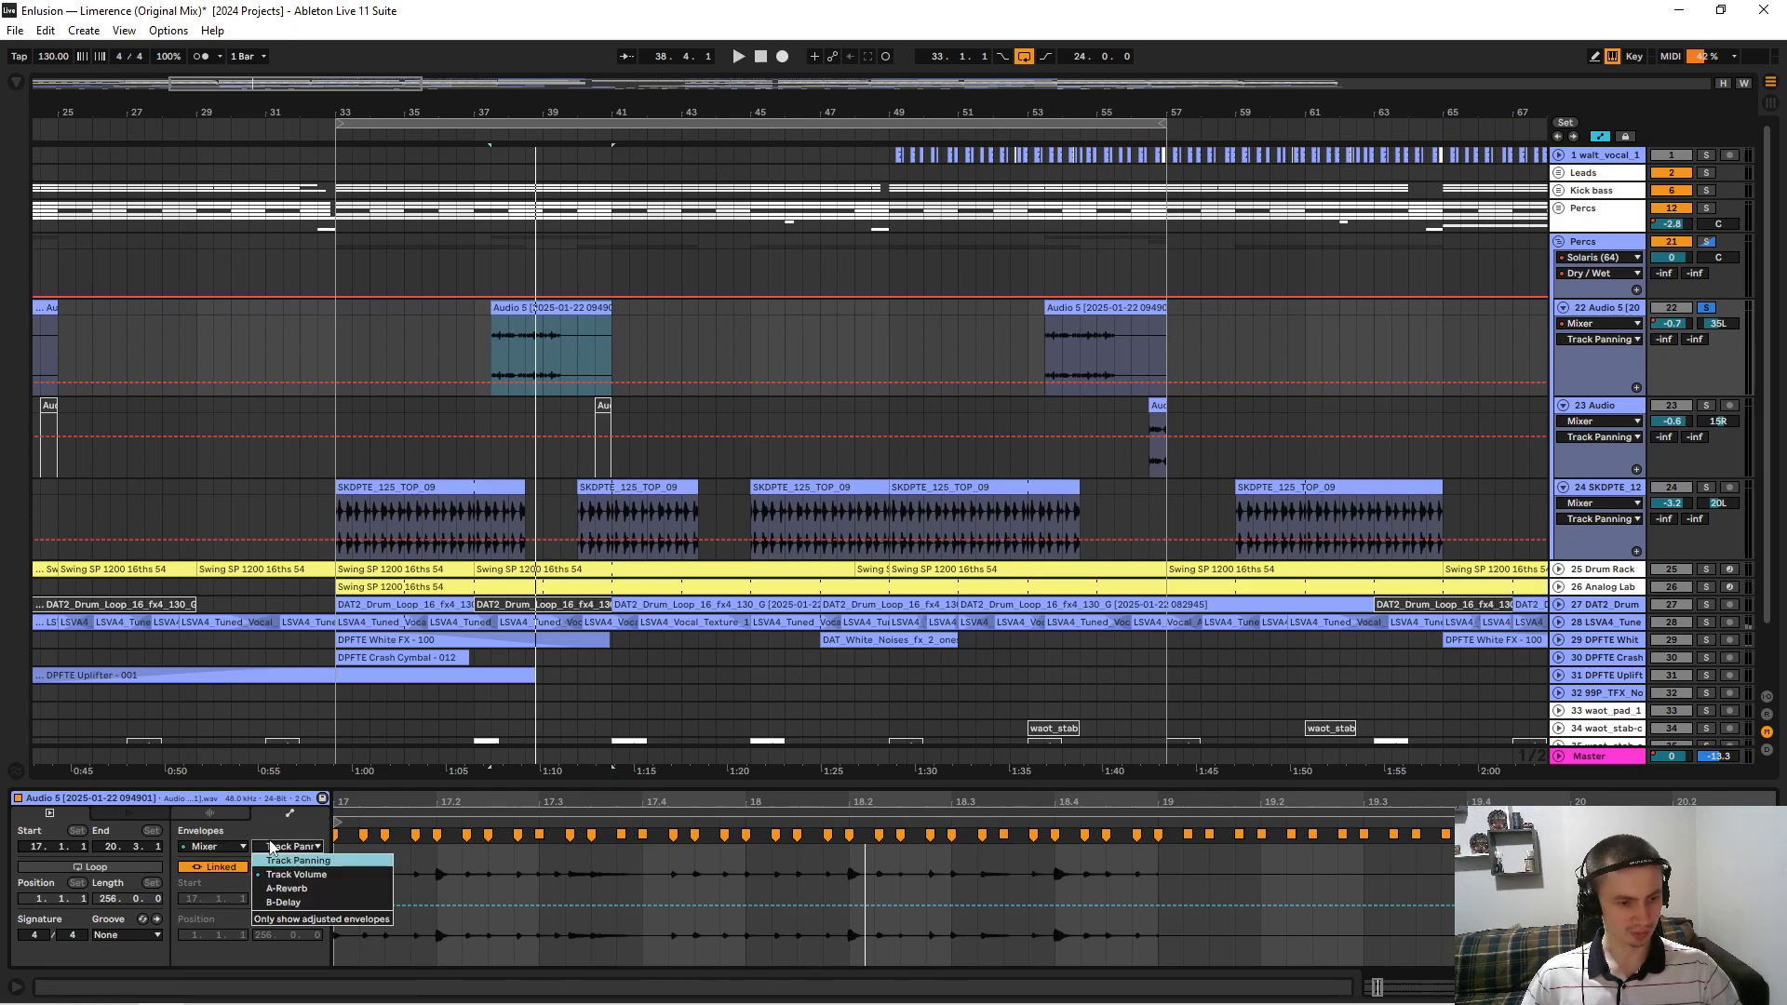
pyautogui.click(280, 875)
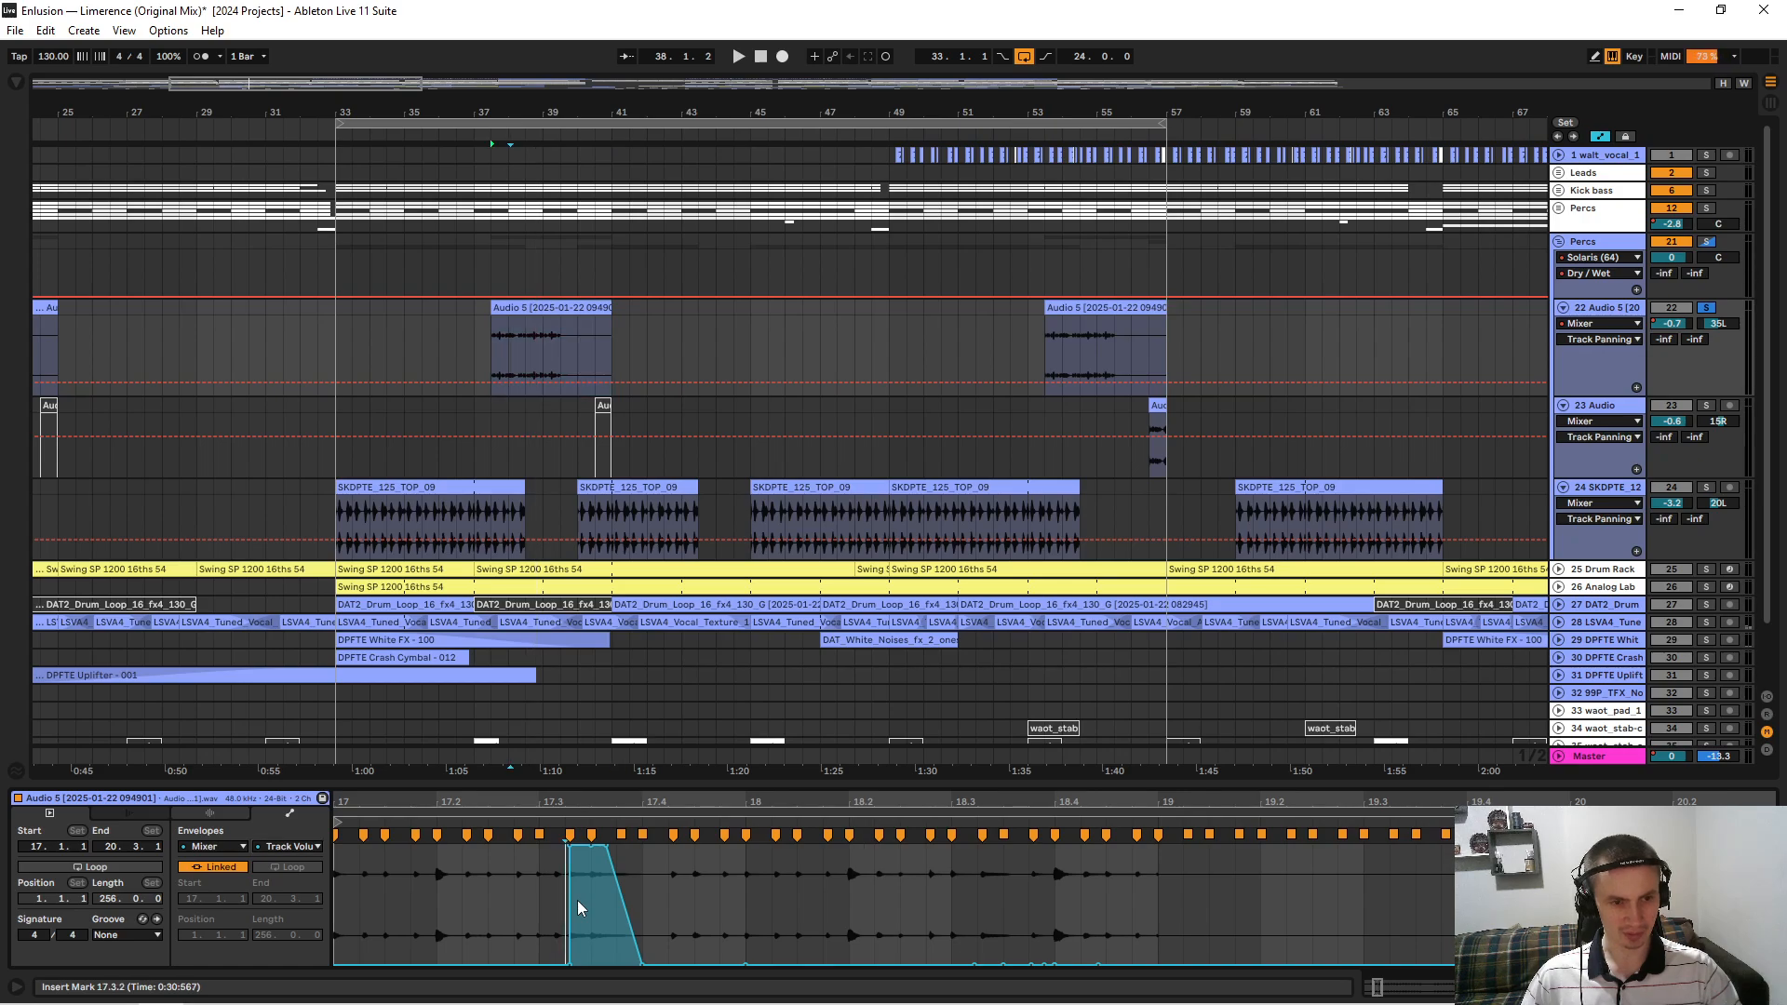
pyautogui.press('space')
pyautogui.press('space')
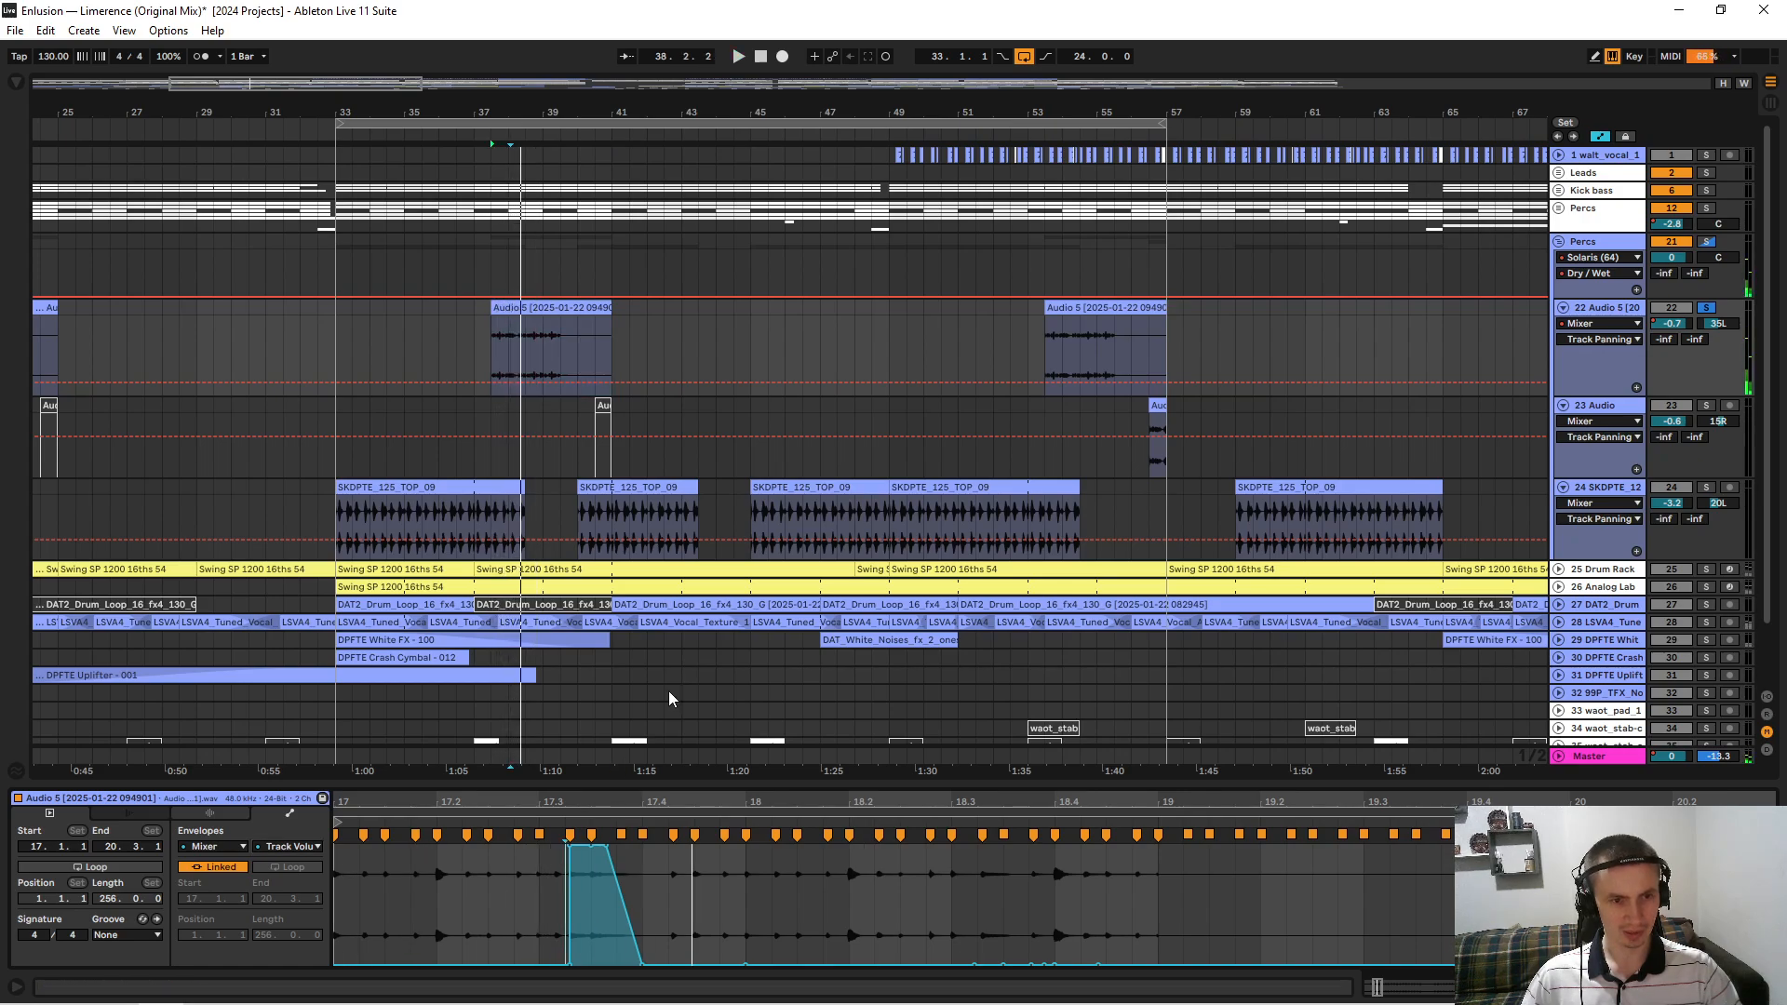
# Solo the 23 Audio track and play its clip just before bar 57.
pyautogui.moveTo(942, 109); pyautogui.dragTo(352, 107)
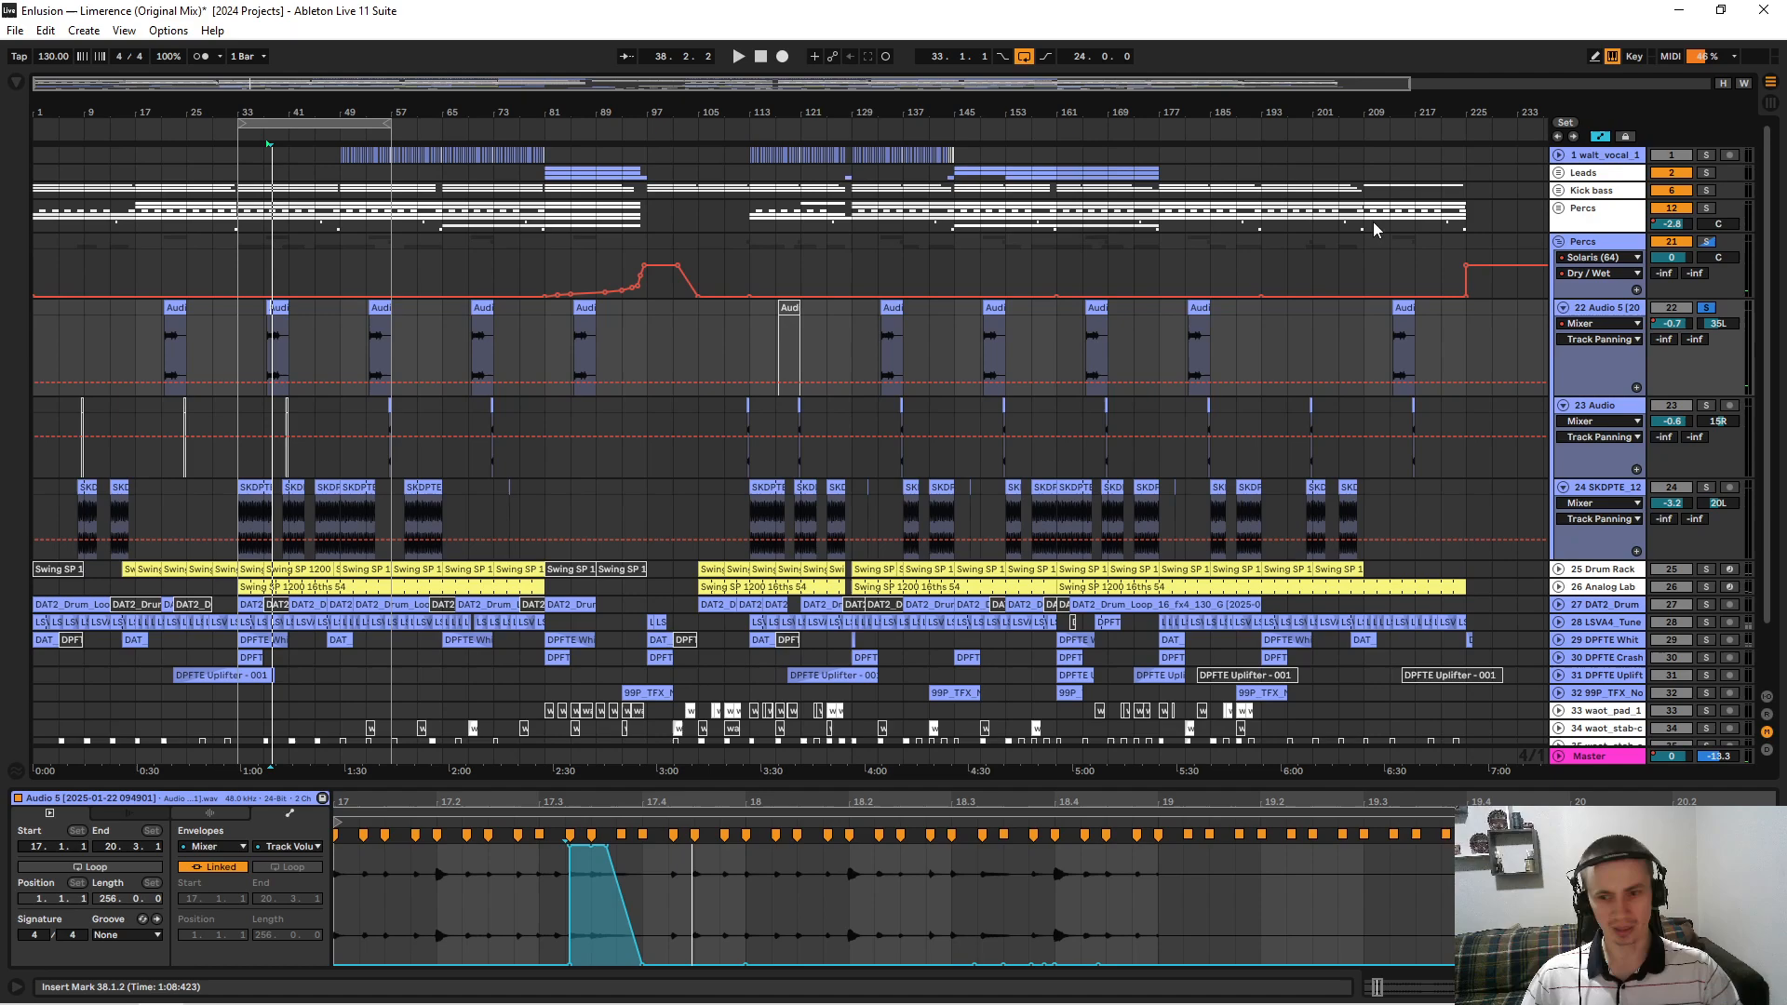
pyautogui.click(1706, 407)
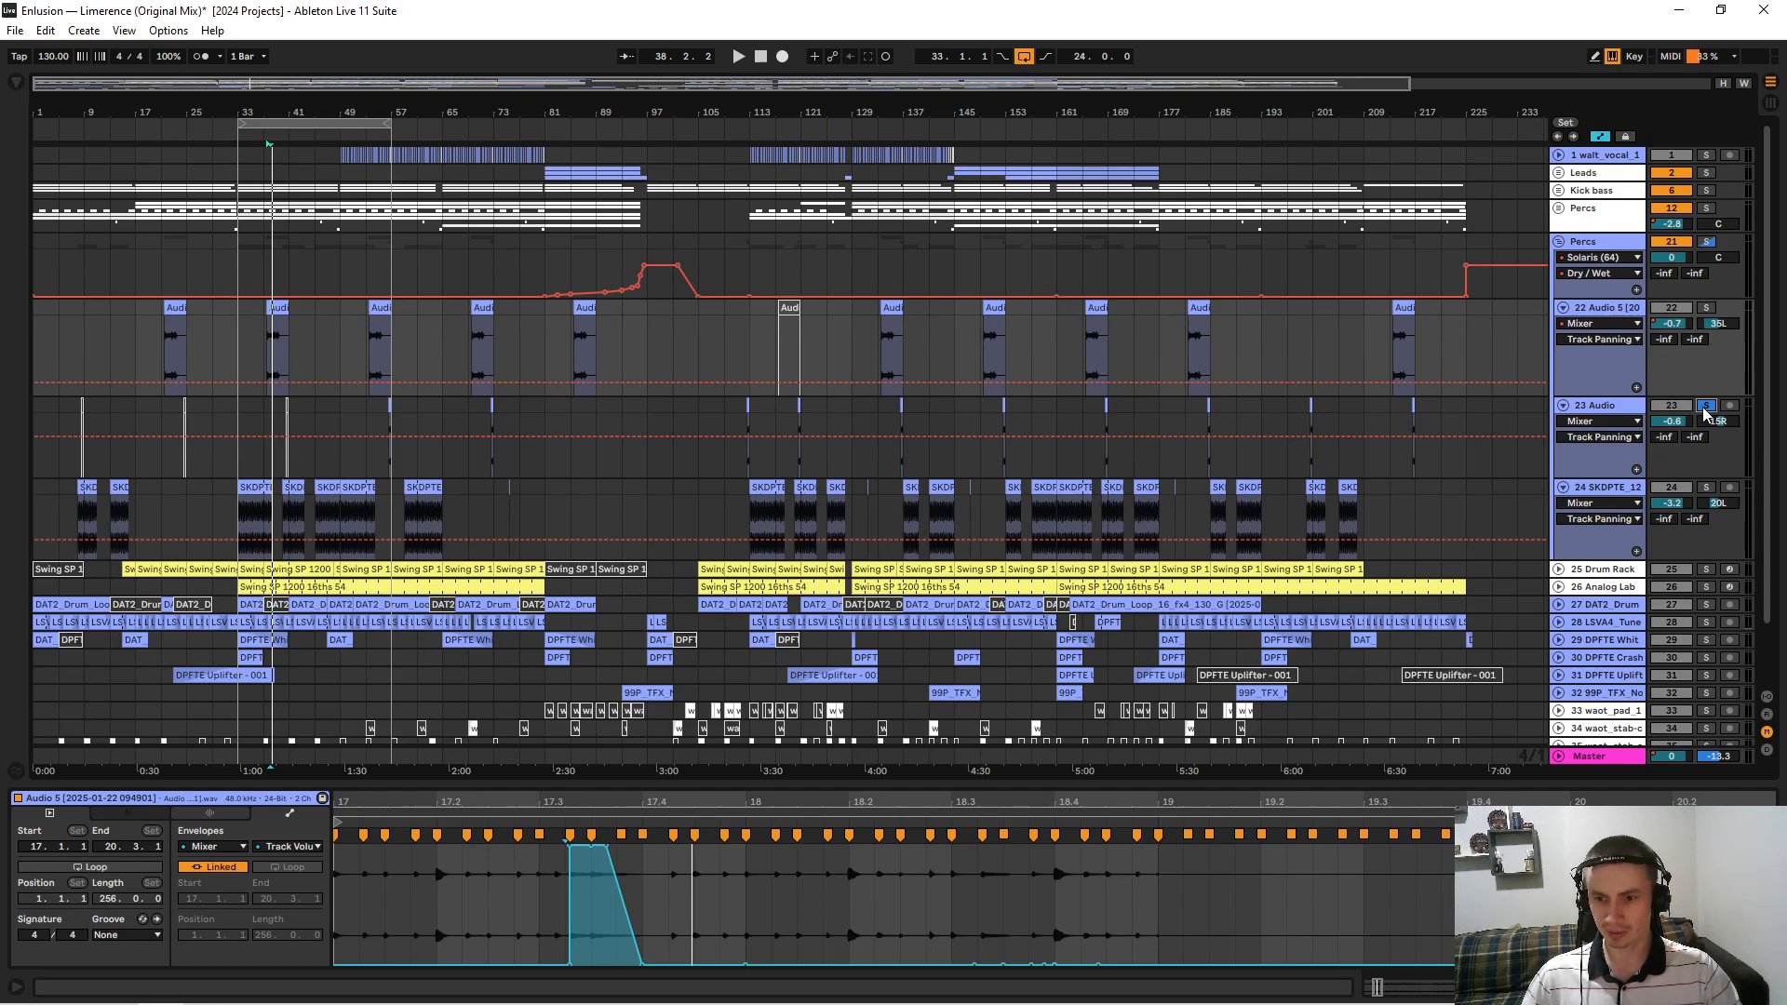
pyautogui.moveTo(241, 110); pyautogui.dragTo(389, 258)
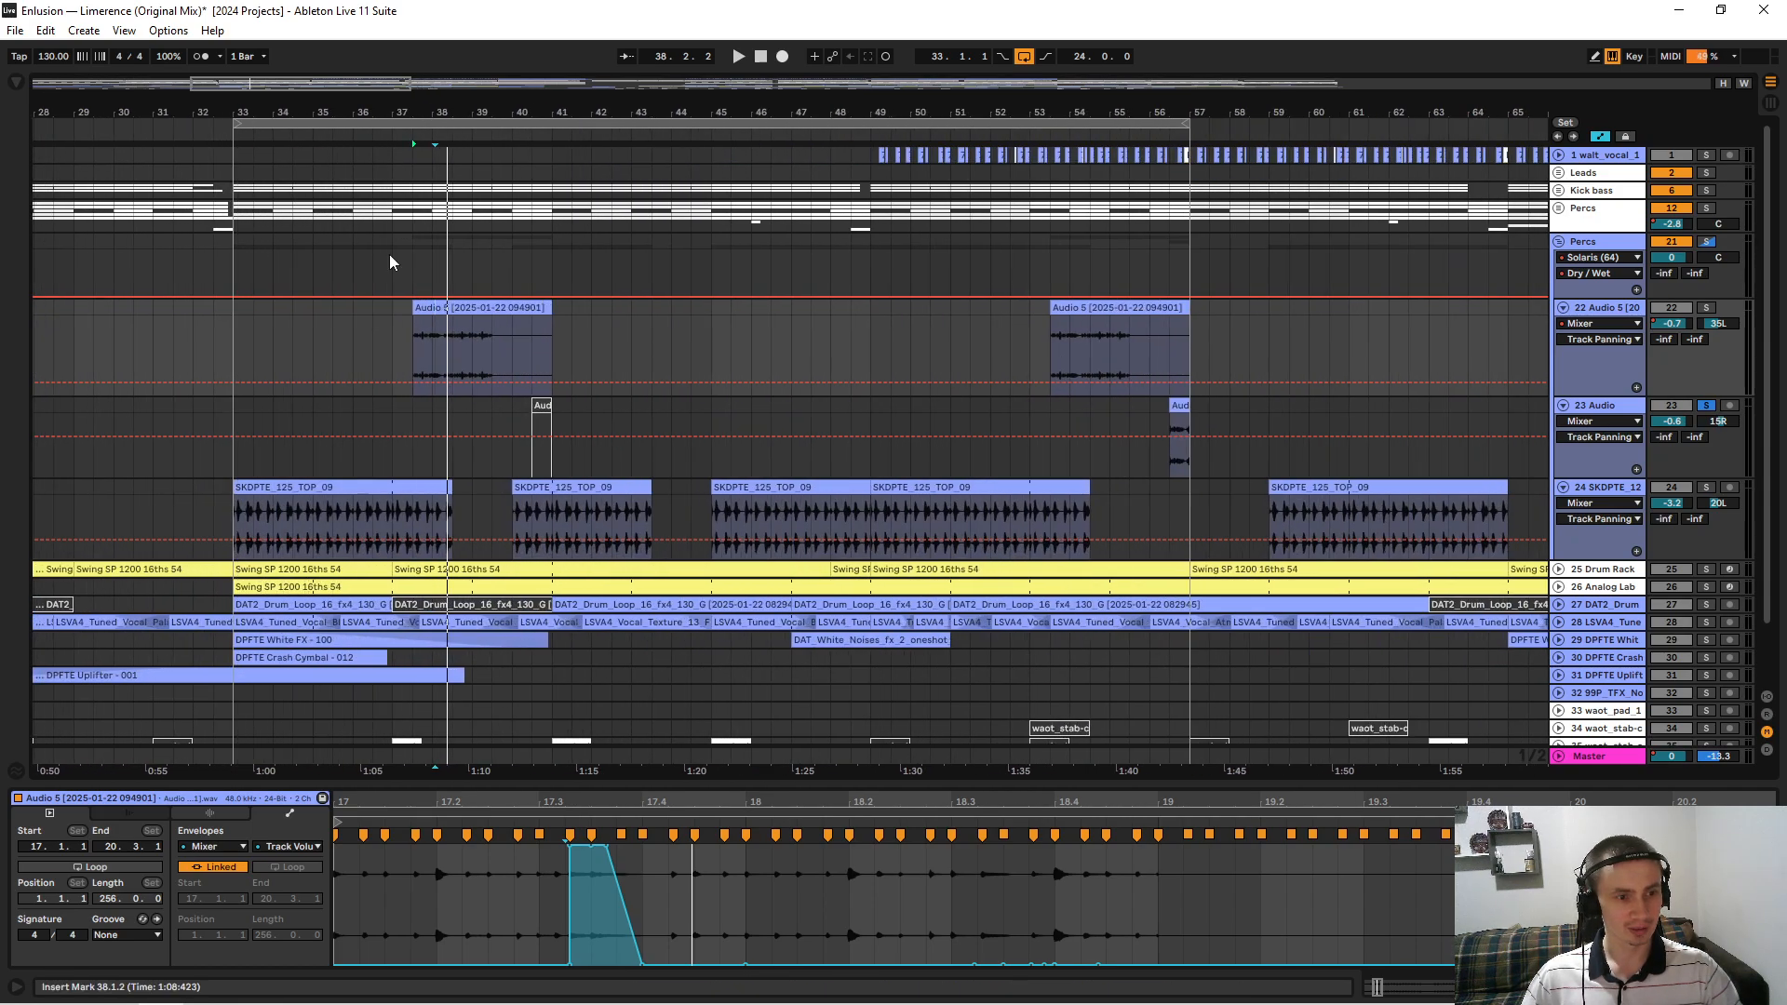
pyautogui.click(1179, 409)
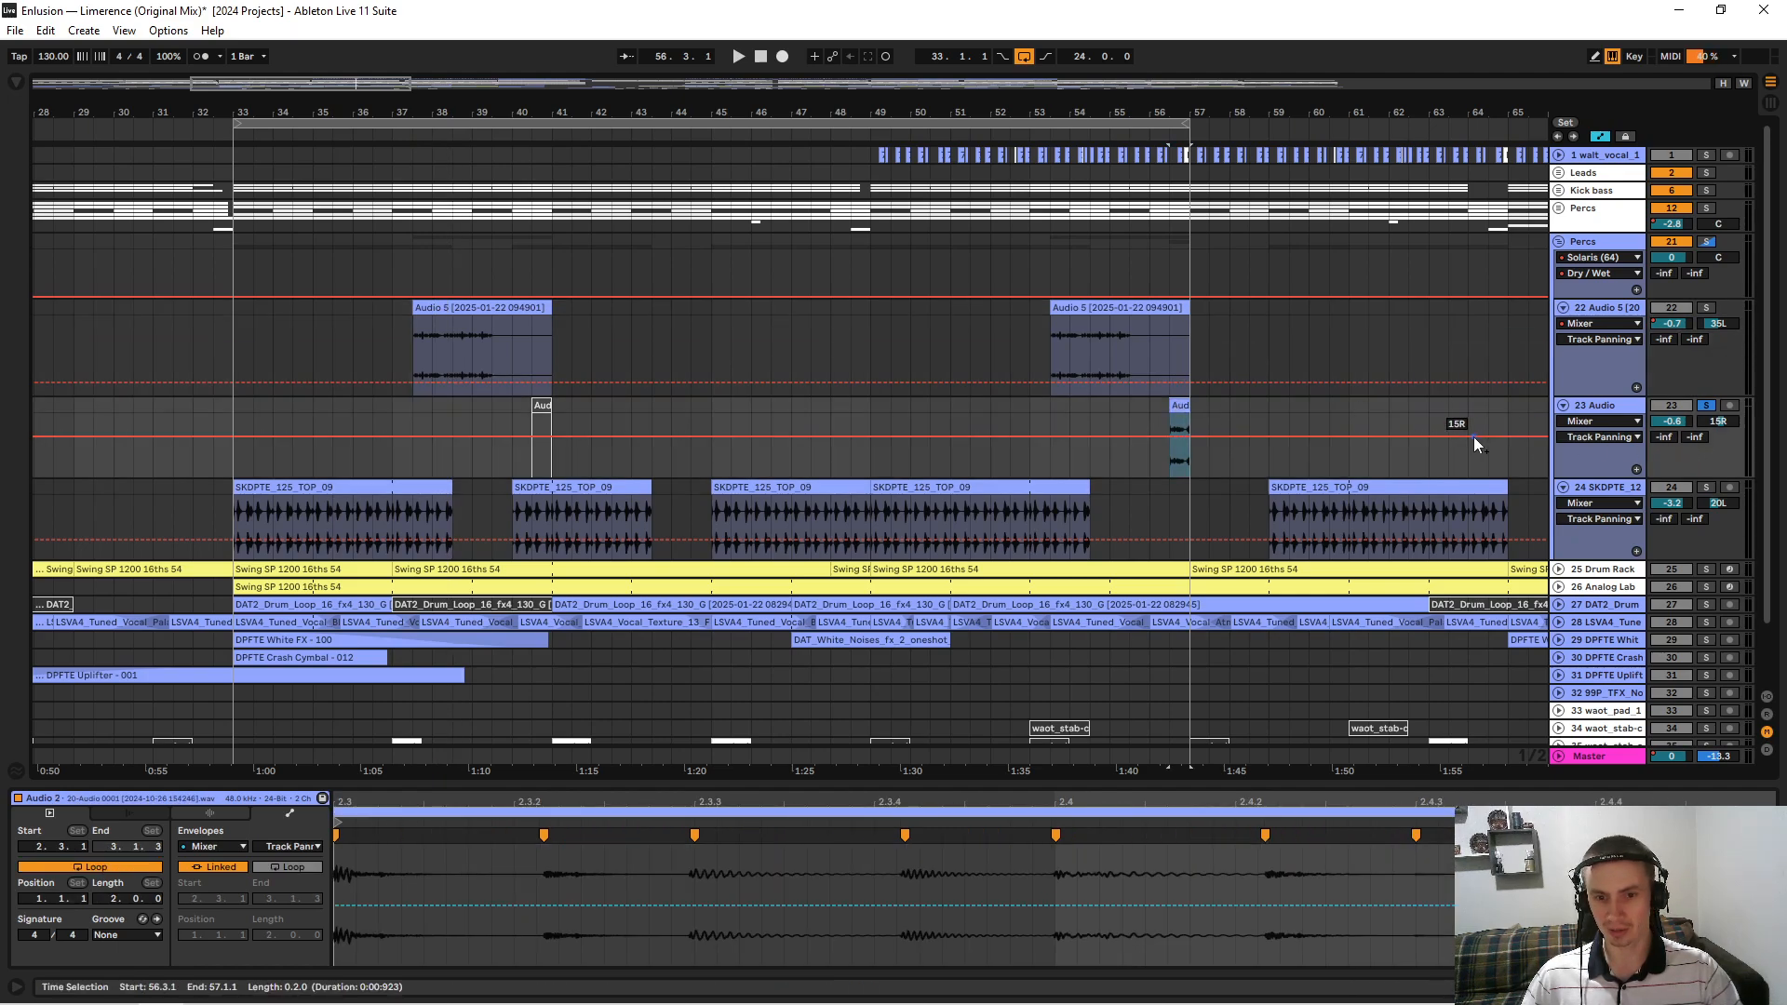
pyautogui.press('space')
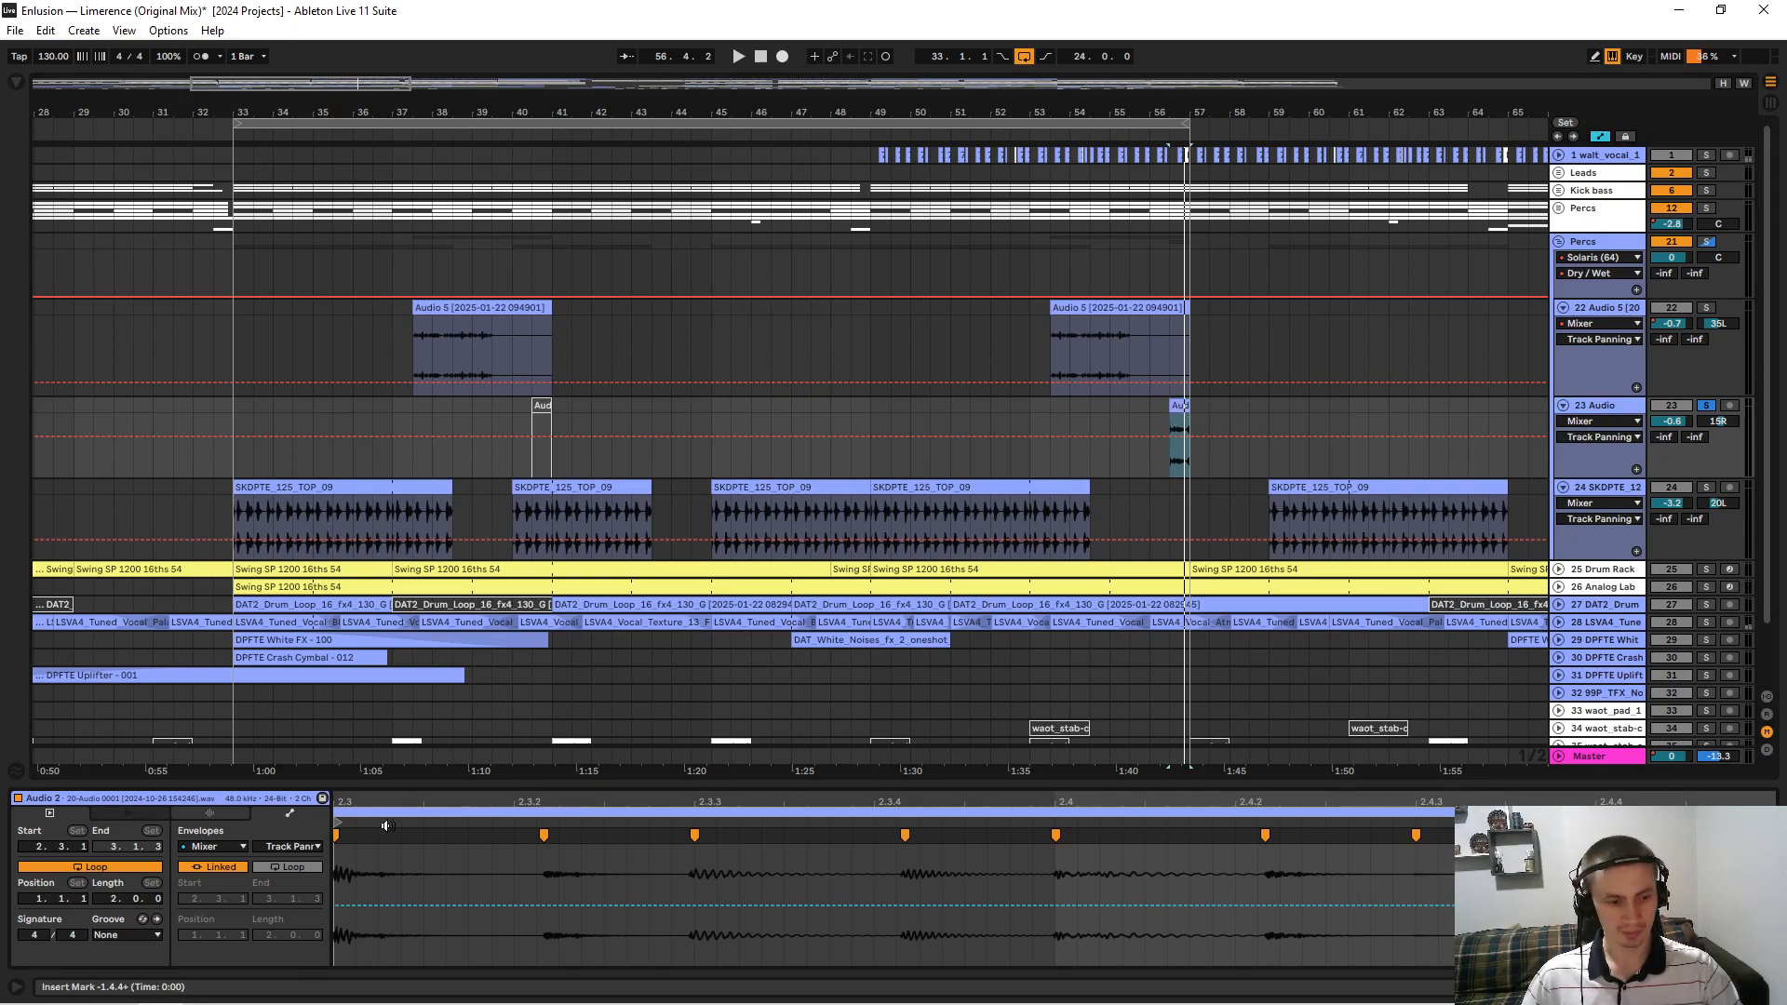
# Display the Track Volume envelope of the Audio 2 clip before bar 57 and examine which section it lets through.
pyautogui.click(266, 846)
pyautogui.click(282, 871)
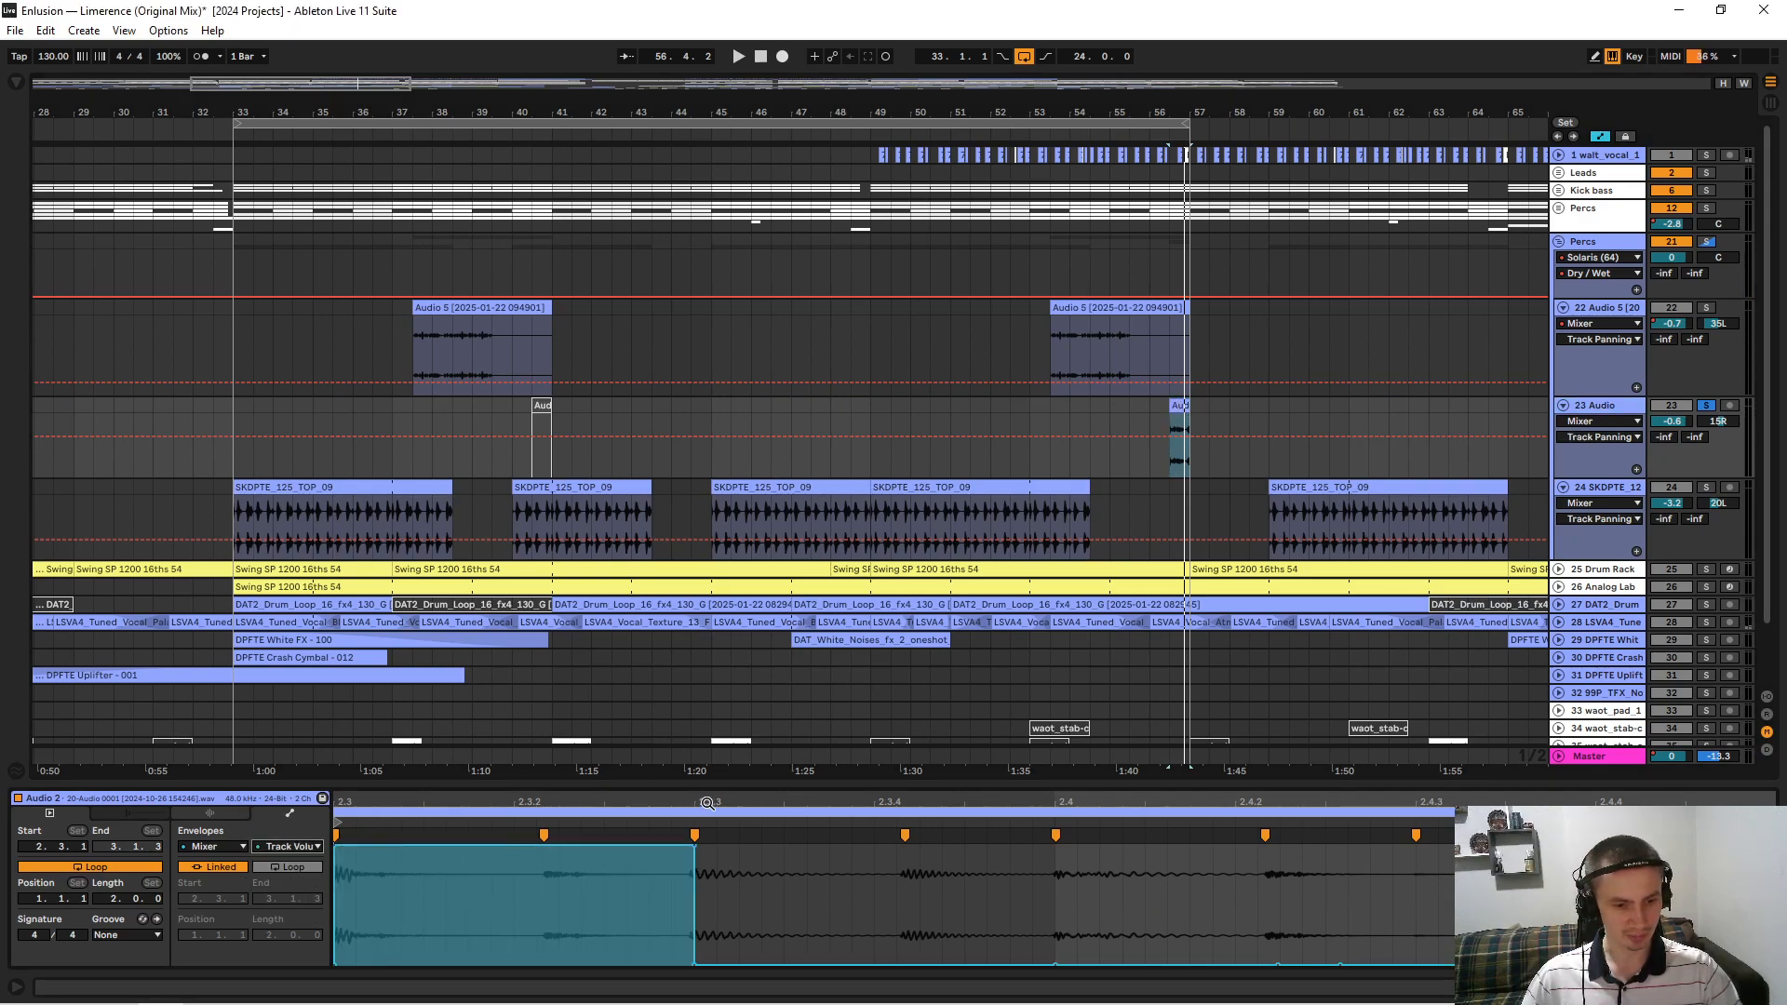
pyautogui.moveTo(707, 803); pyautogui.dragTo(1420, 716)
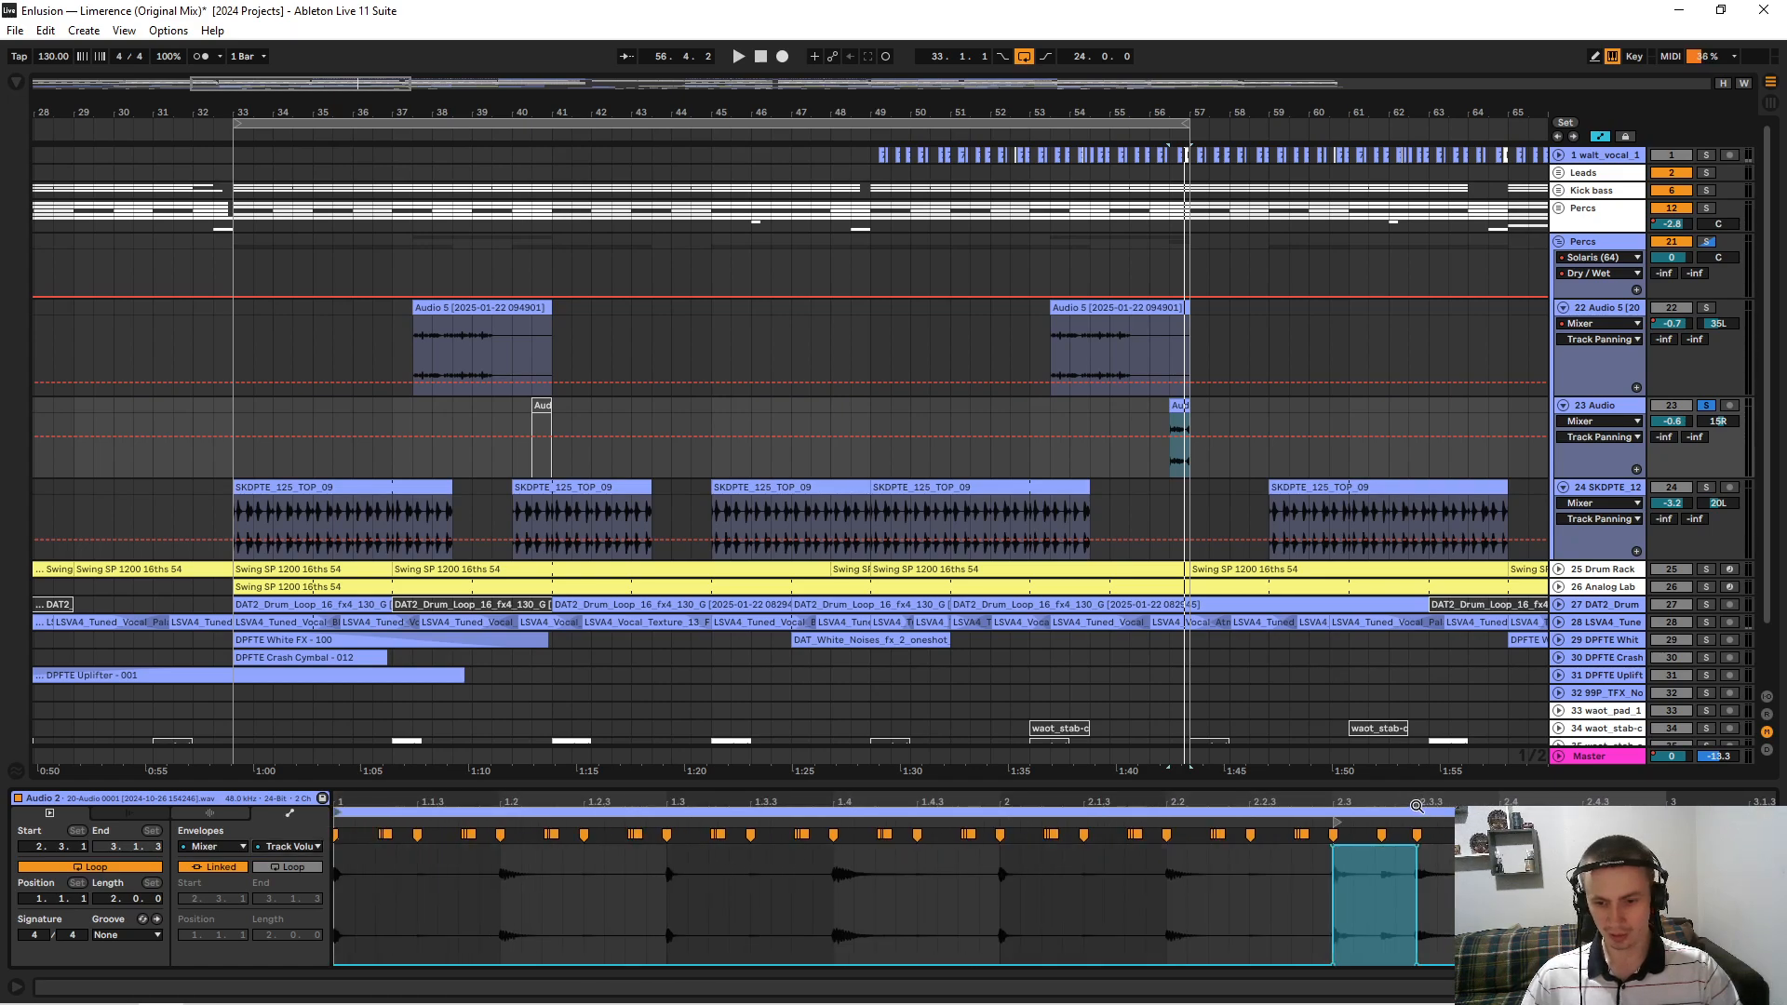
# Fold the 24 SKDPTE track, unfold and solo the 25 Drum Rack track, and play it from bar 33.
pyautogui.click(1563, 487)
pyautogui.click(1560, 504)
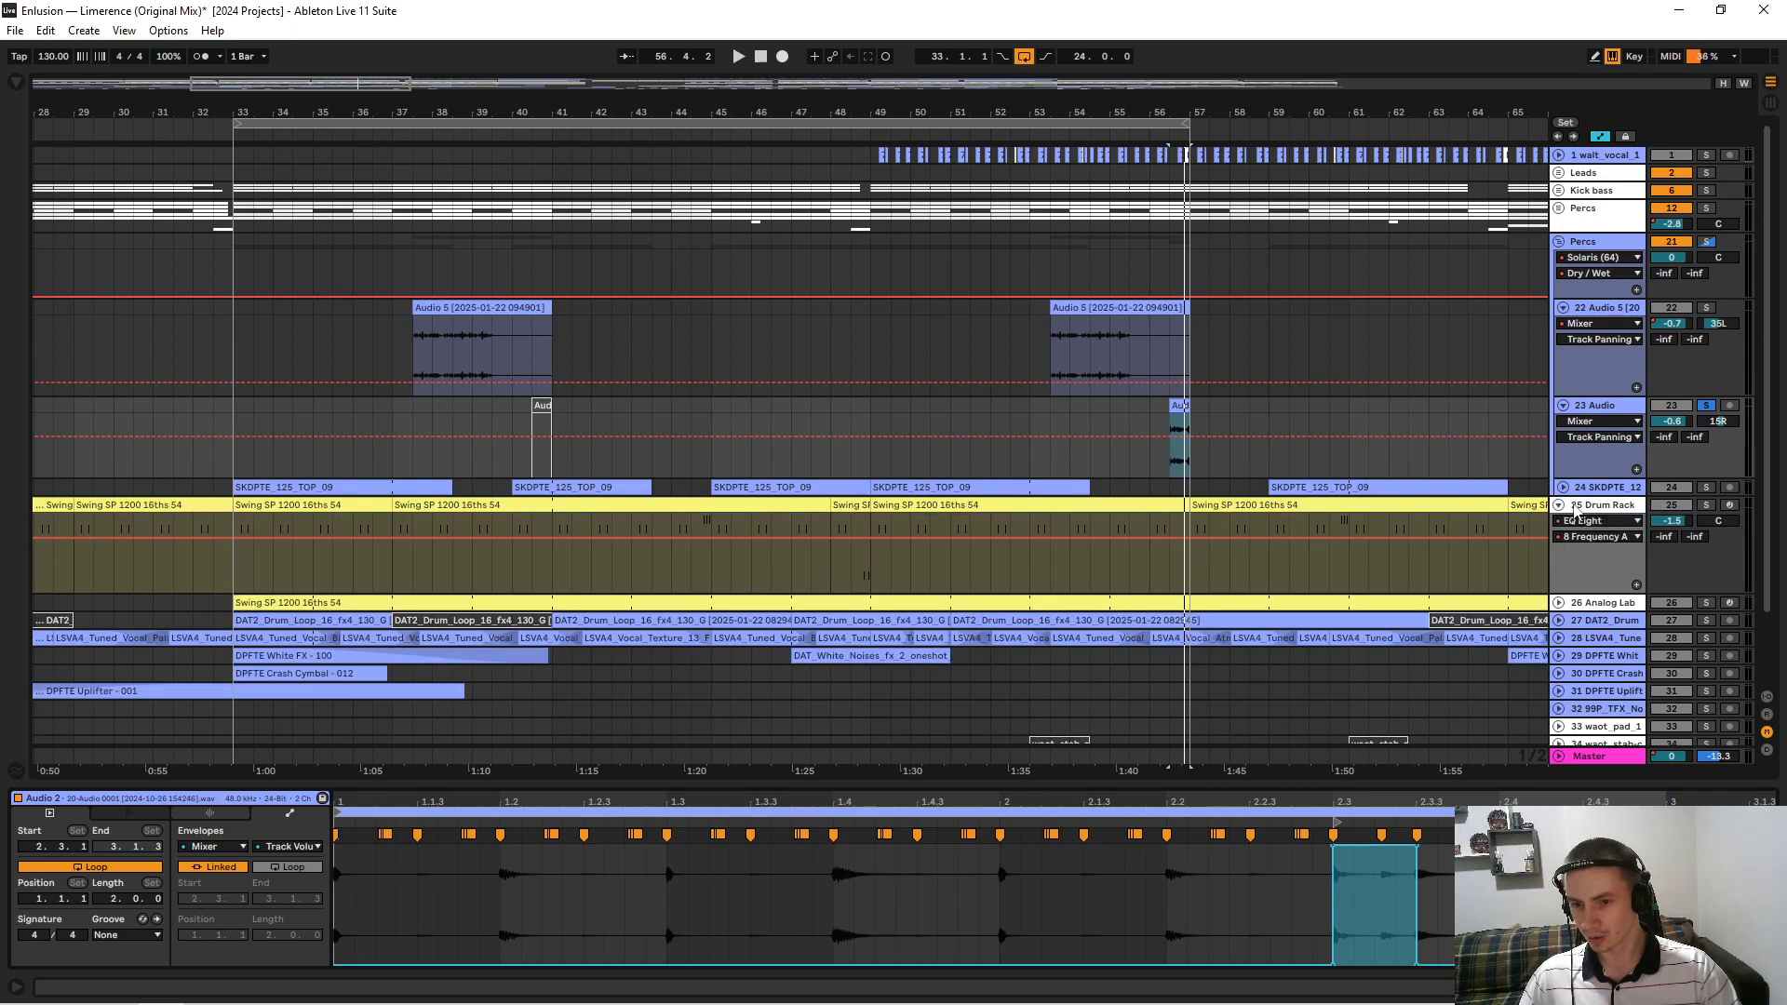
pyautogui.click(1706, 504)
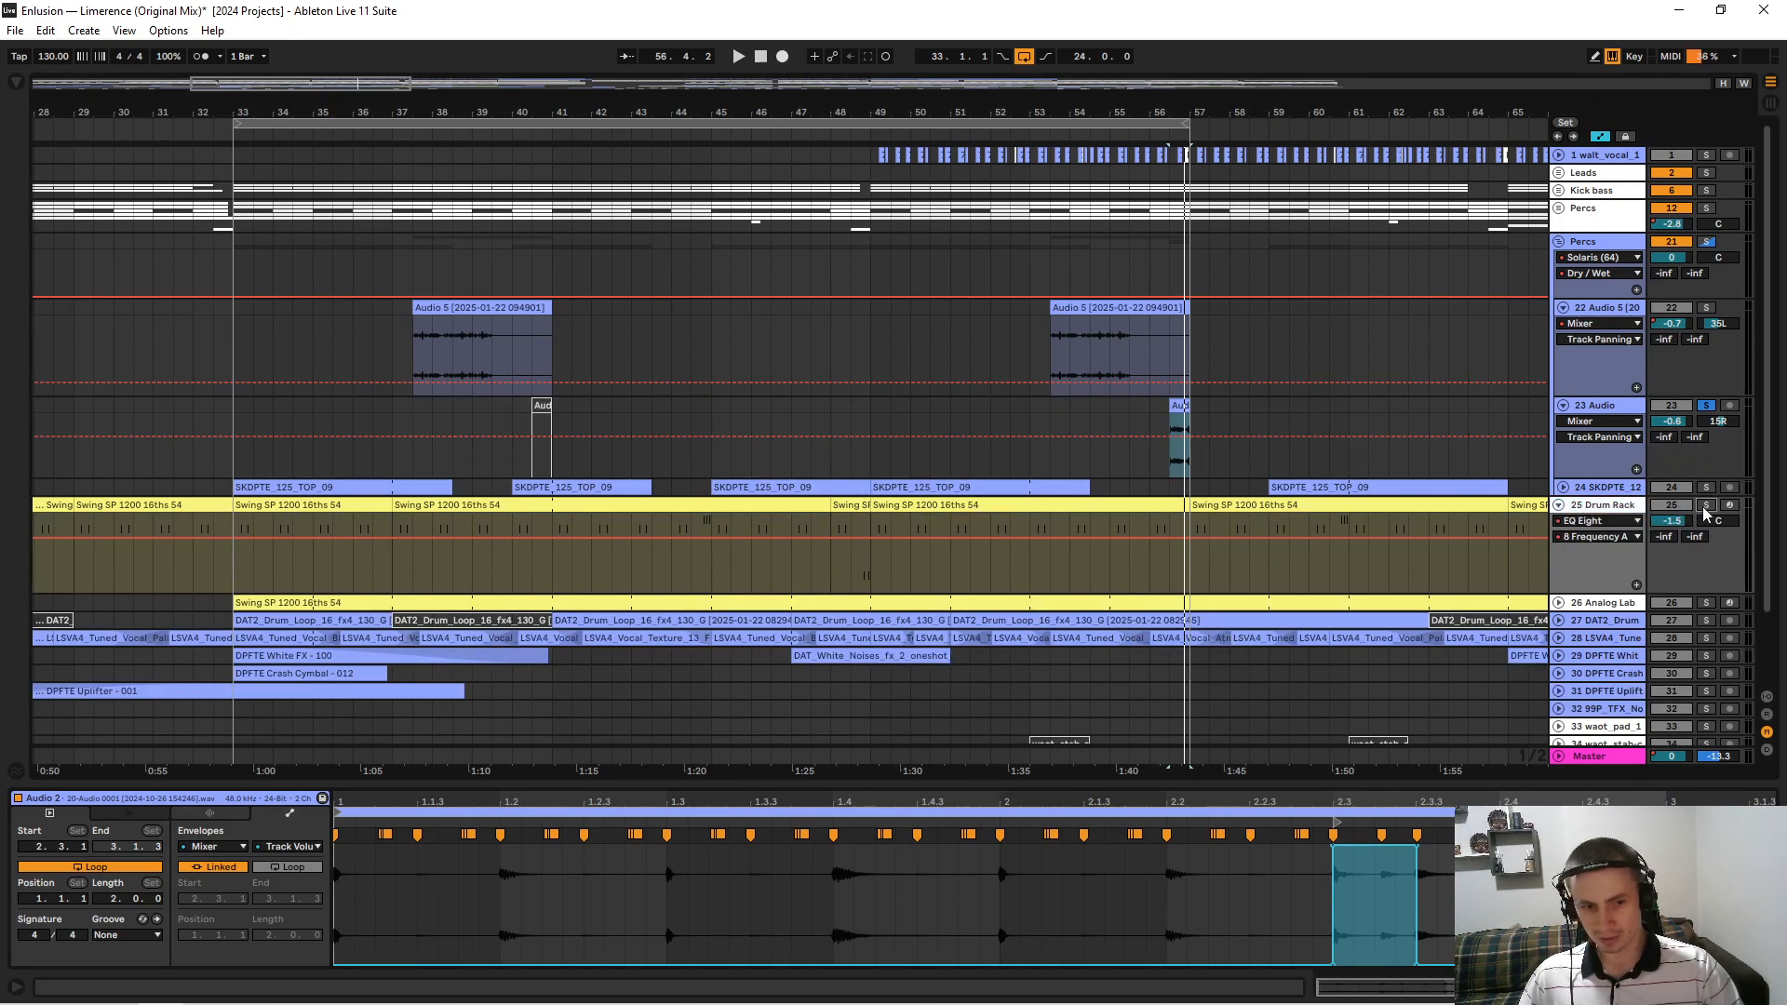
pyautogui.click(233, 568)
pyautogui.press('space')
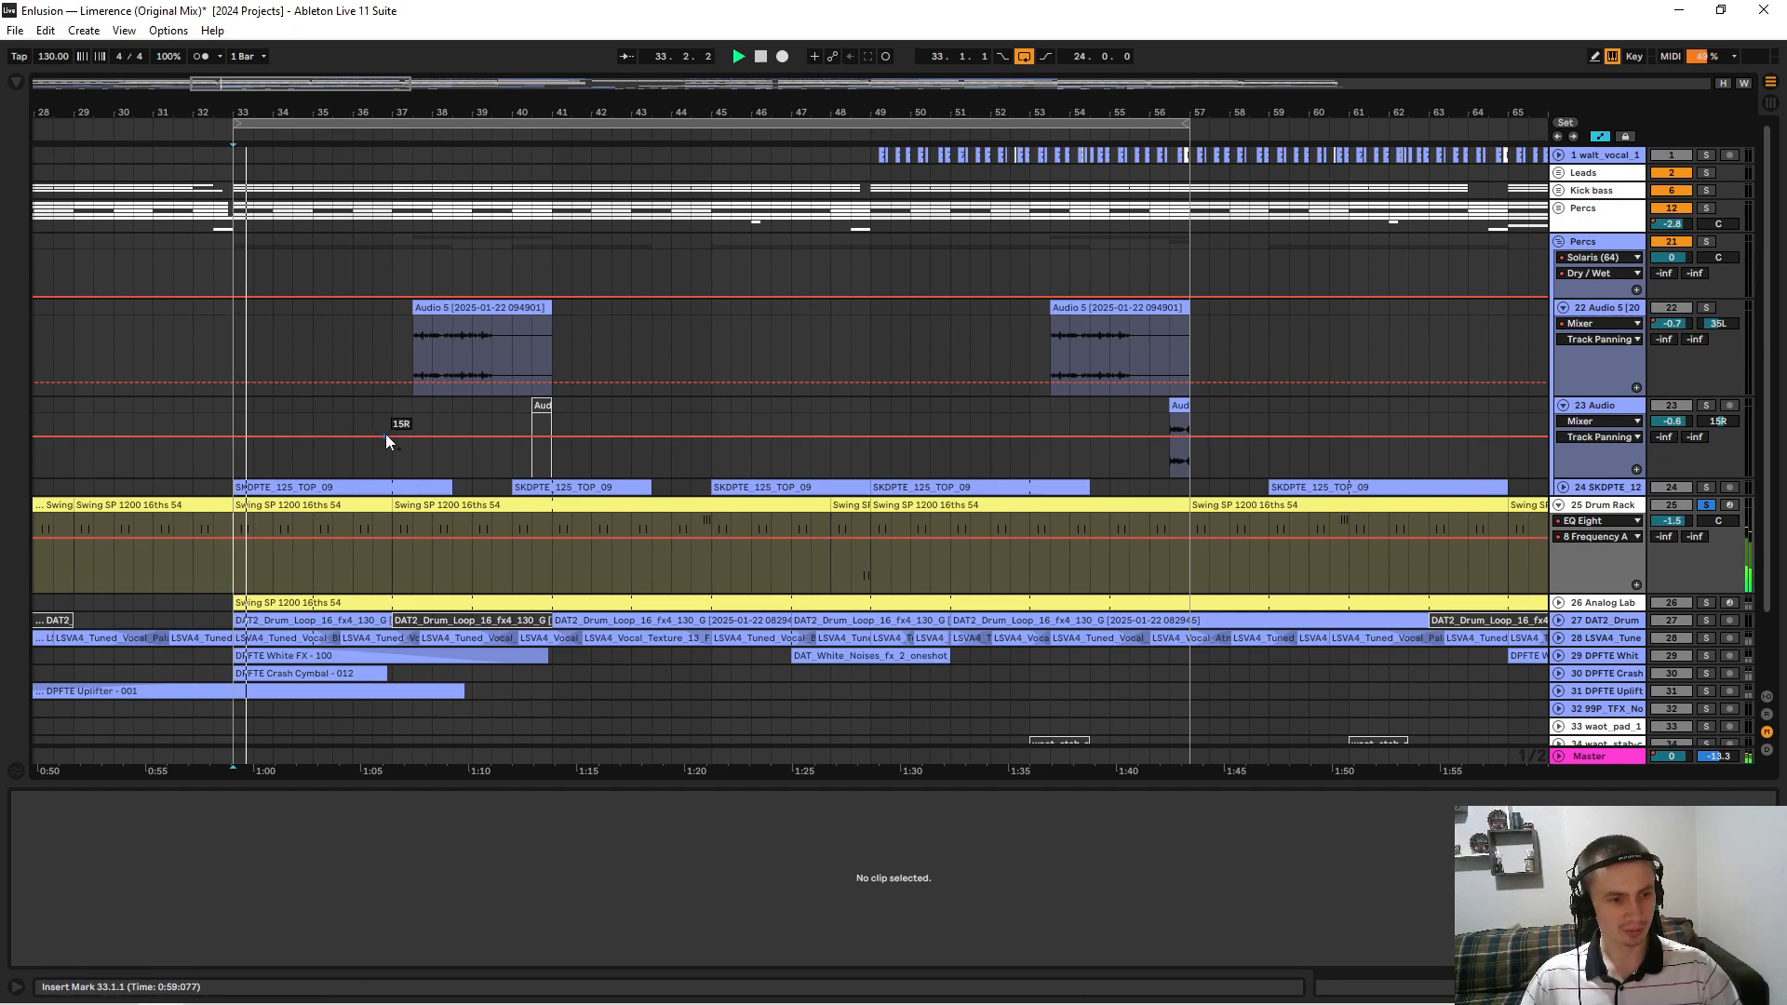
# Inspect the Drum Rack clip at bar 33 and the ATE Percussion - 028 EQ Eight bands, with Kick bass soloed too.
pyautogui.click(365, 505)
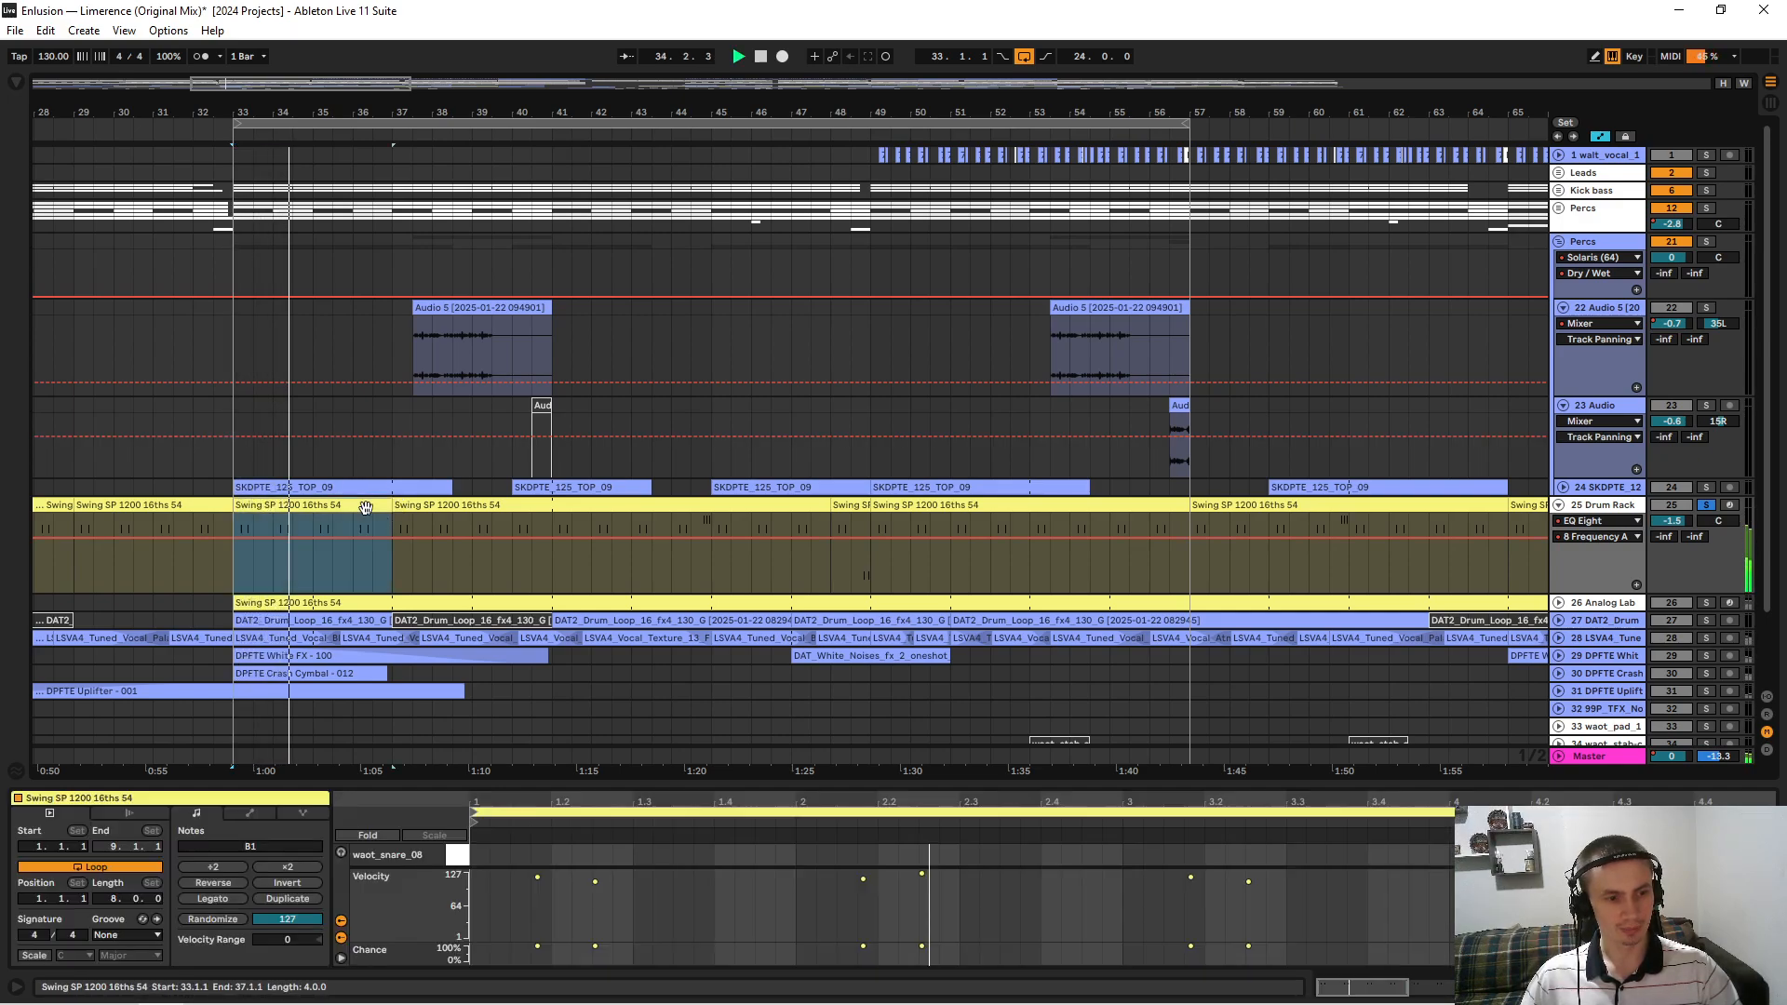
pyautogui.click(1615, 510)
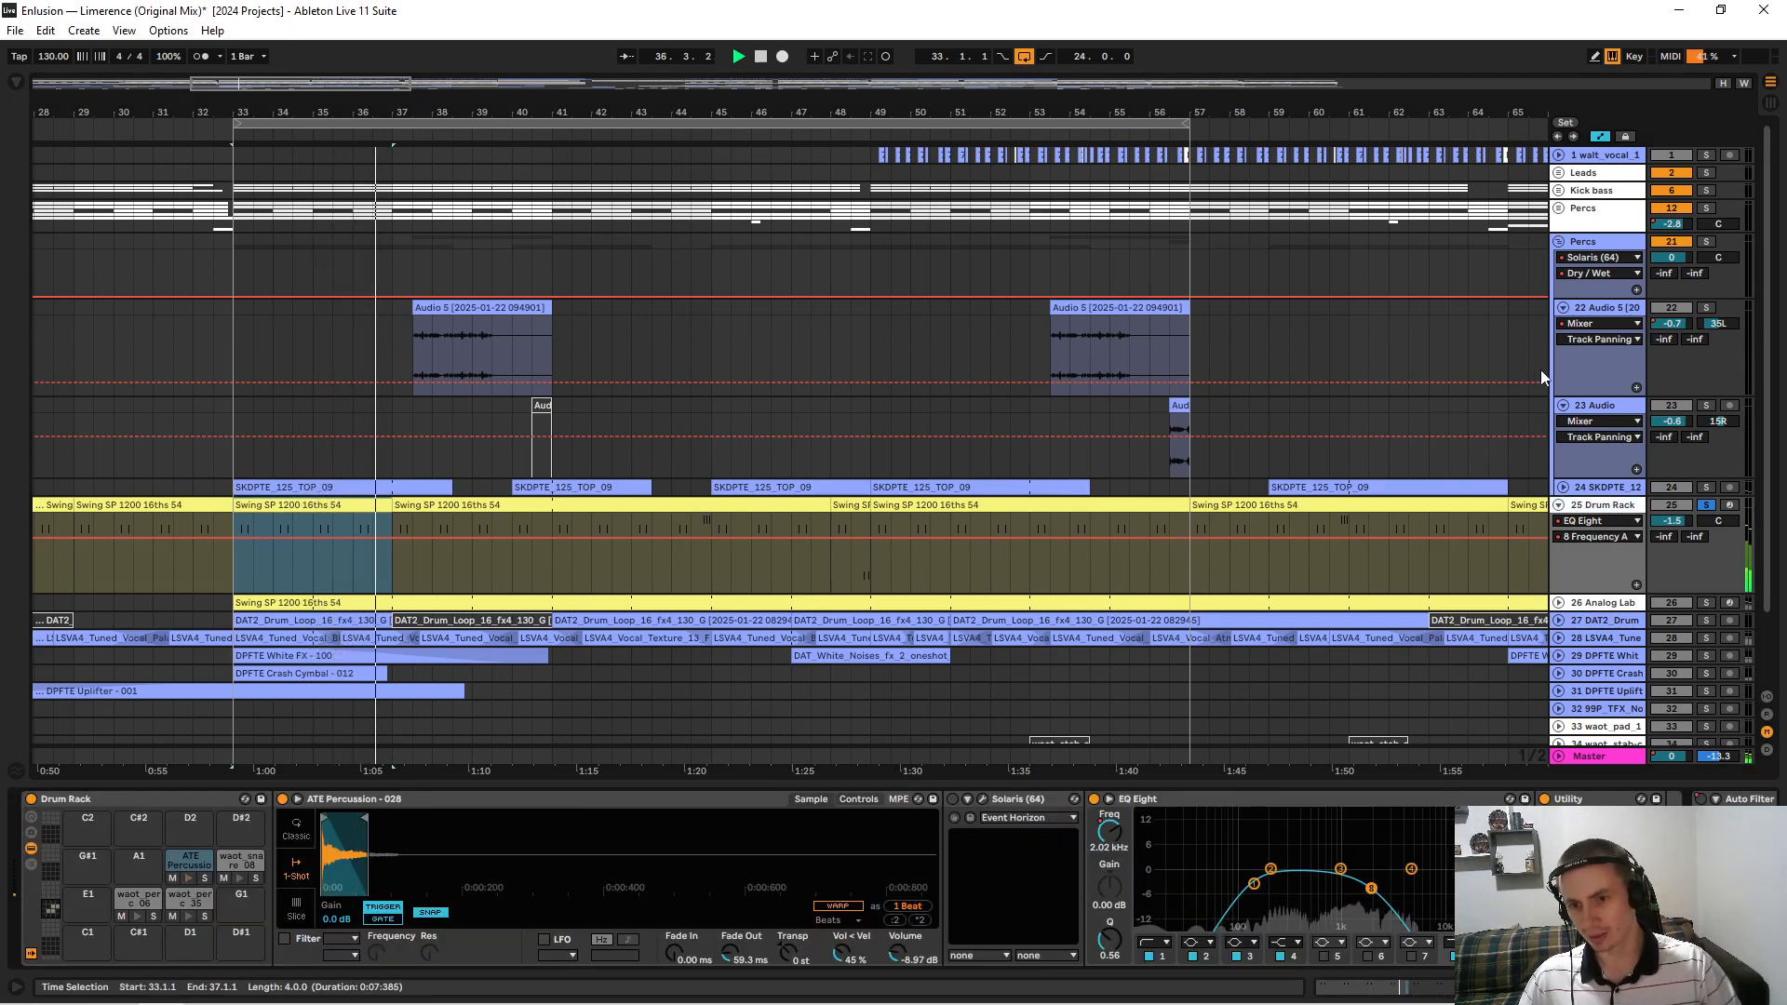
pyautogui.click(1707, 191)
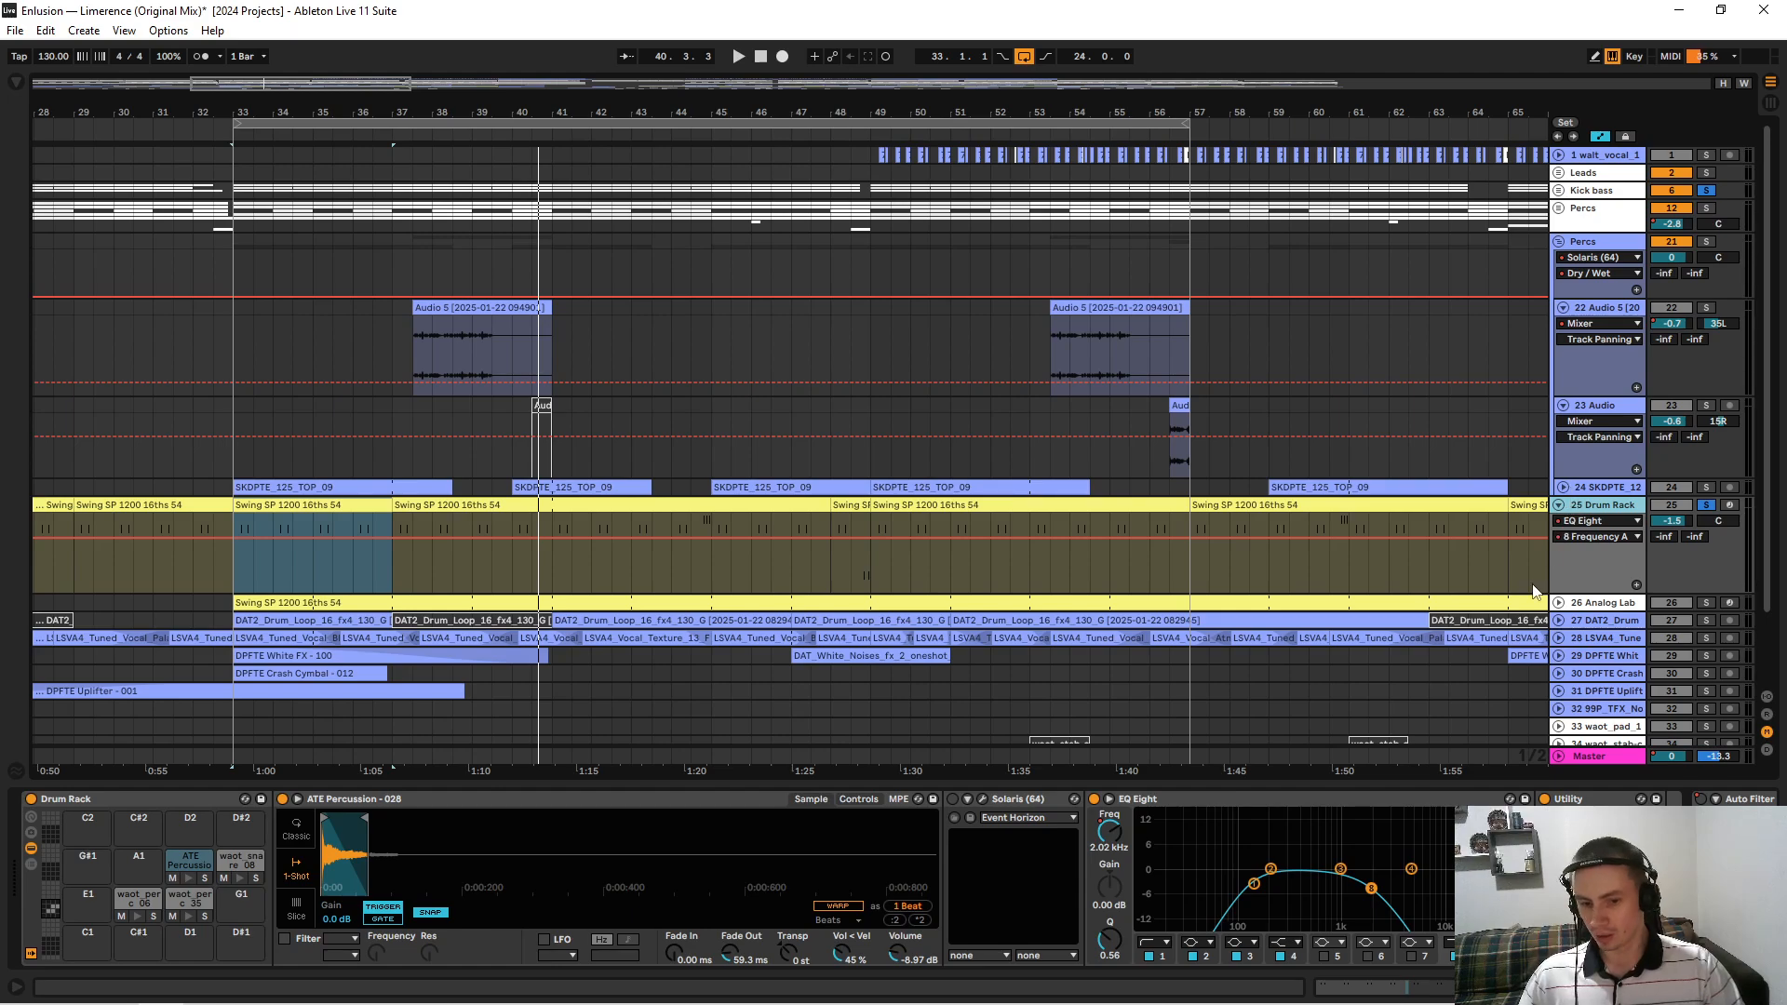
pyautogui.click(1254, 883)
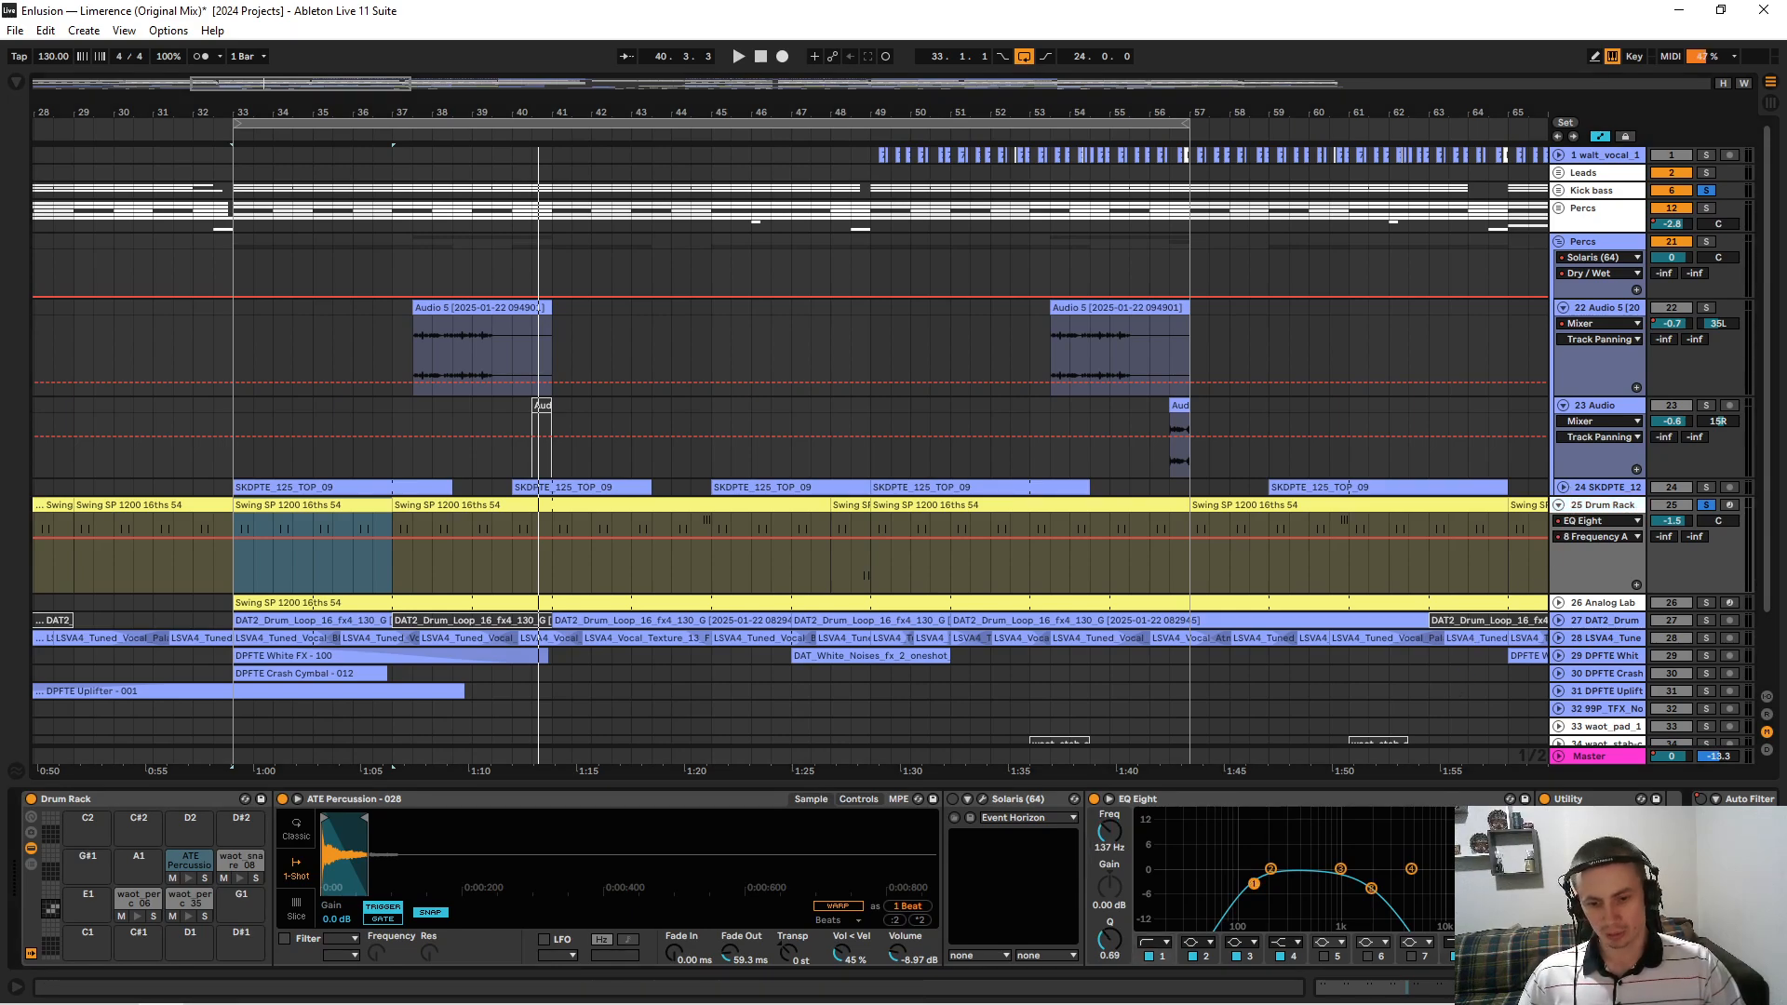
pyautogui.click(1341, 870)
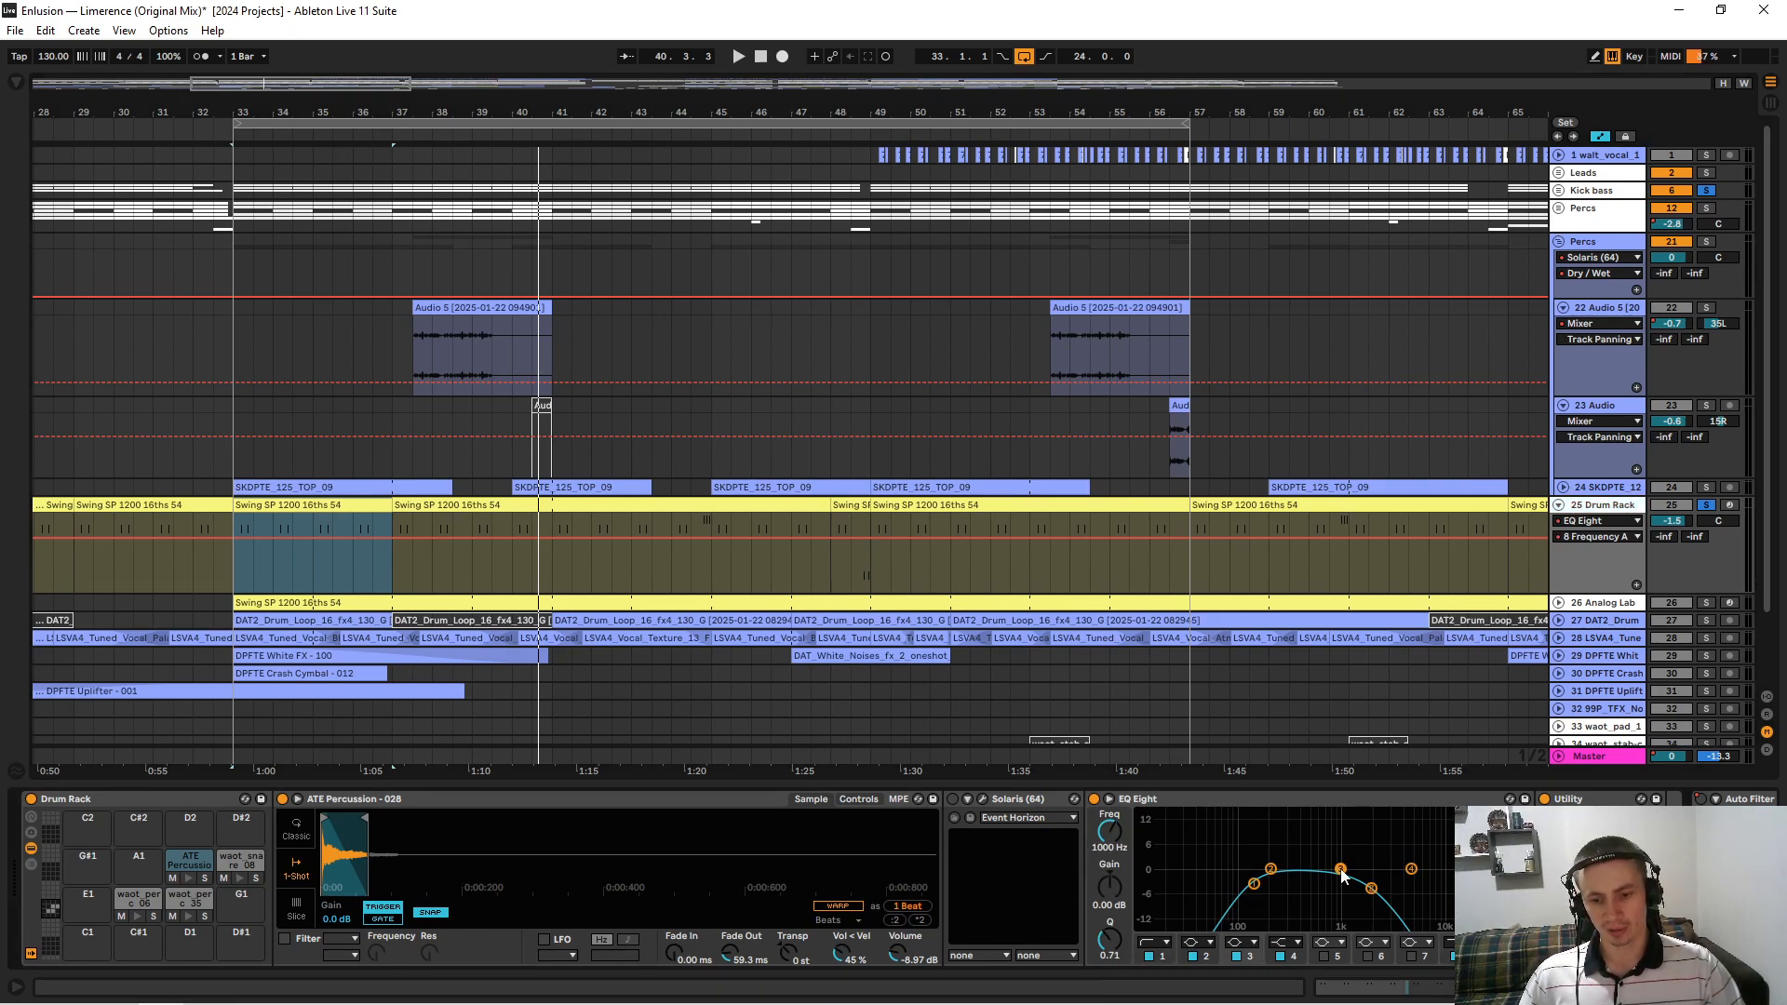
# Unfold the 26 Analog Lab track and keep the 25 Drum Rack track unfolded above it.
pyautogui.click(1559, 506)
pyautogui.click(1559, 523)
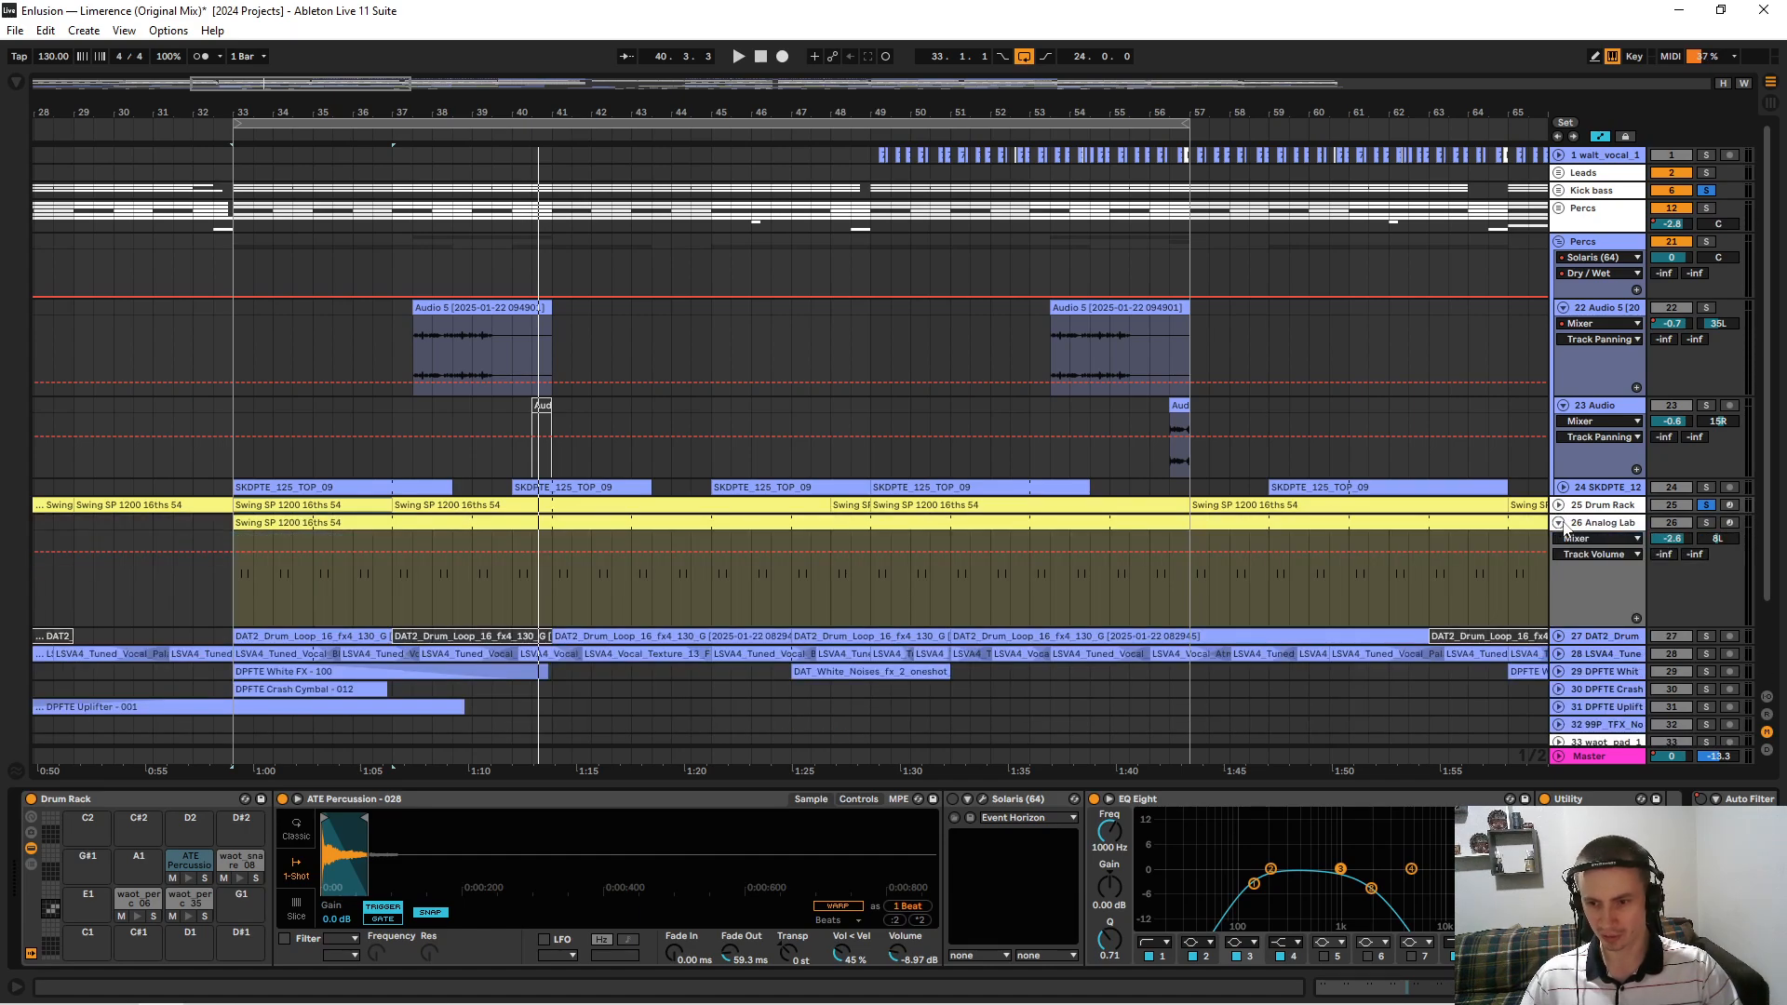
pyautogui.click(1580, 524)
pyautogui.click(1580, 510)
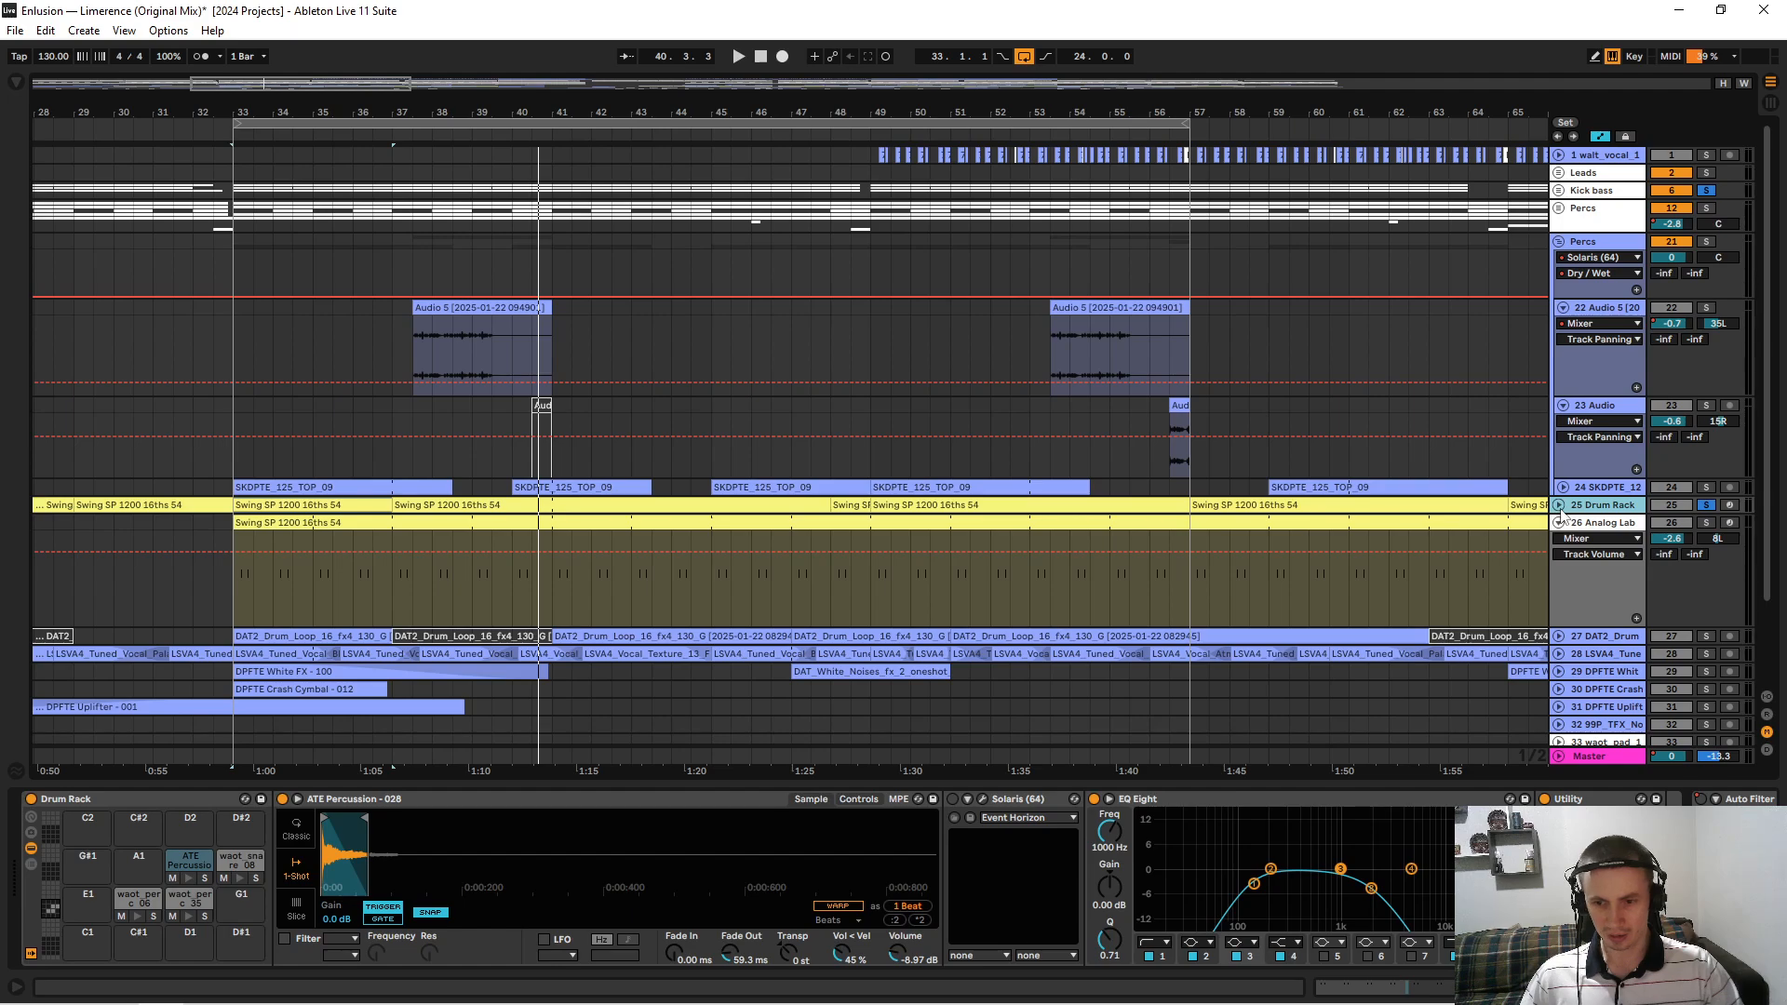
pyautogui.click(1560, 506)
# Play the snare fill from 44.3 before bar 45, leaving only the 25 Drum Rack track soloed.
pyautogui.click(696, 556)
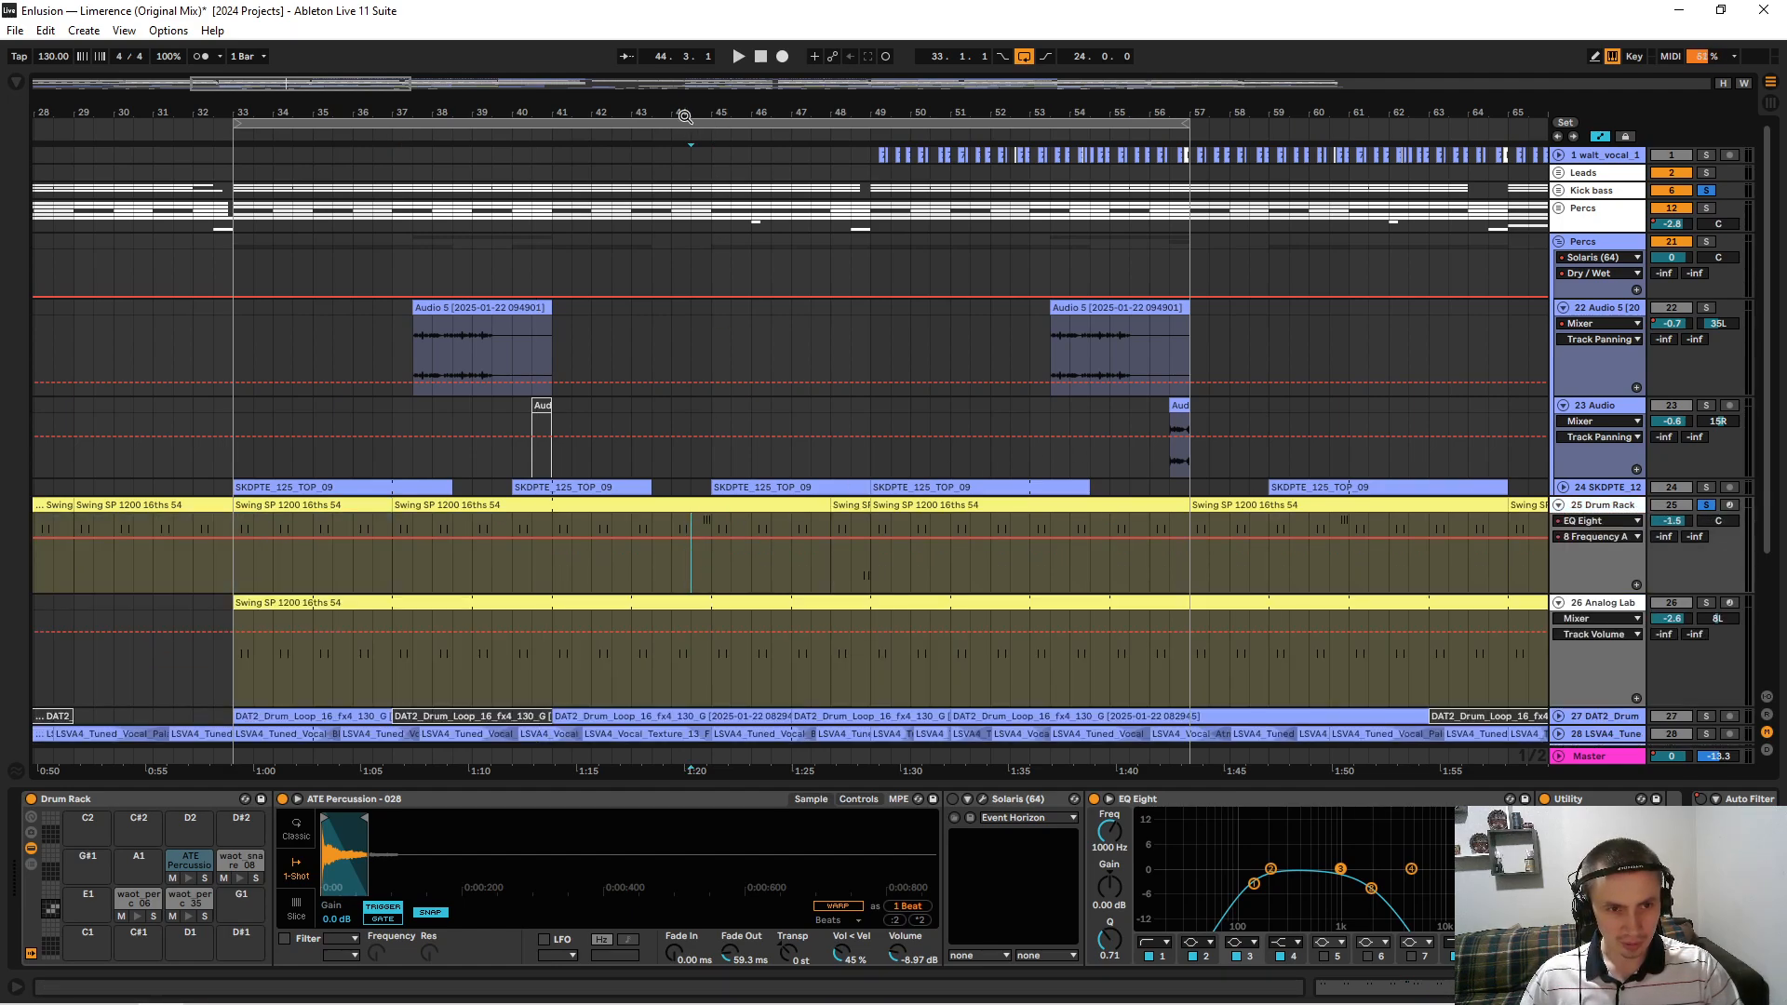
pyautogui.press('+')
pyautogui.press('+')
pyautogui.press('space')
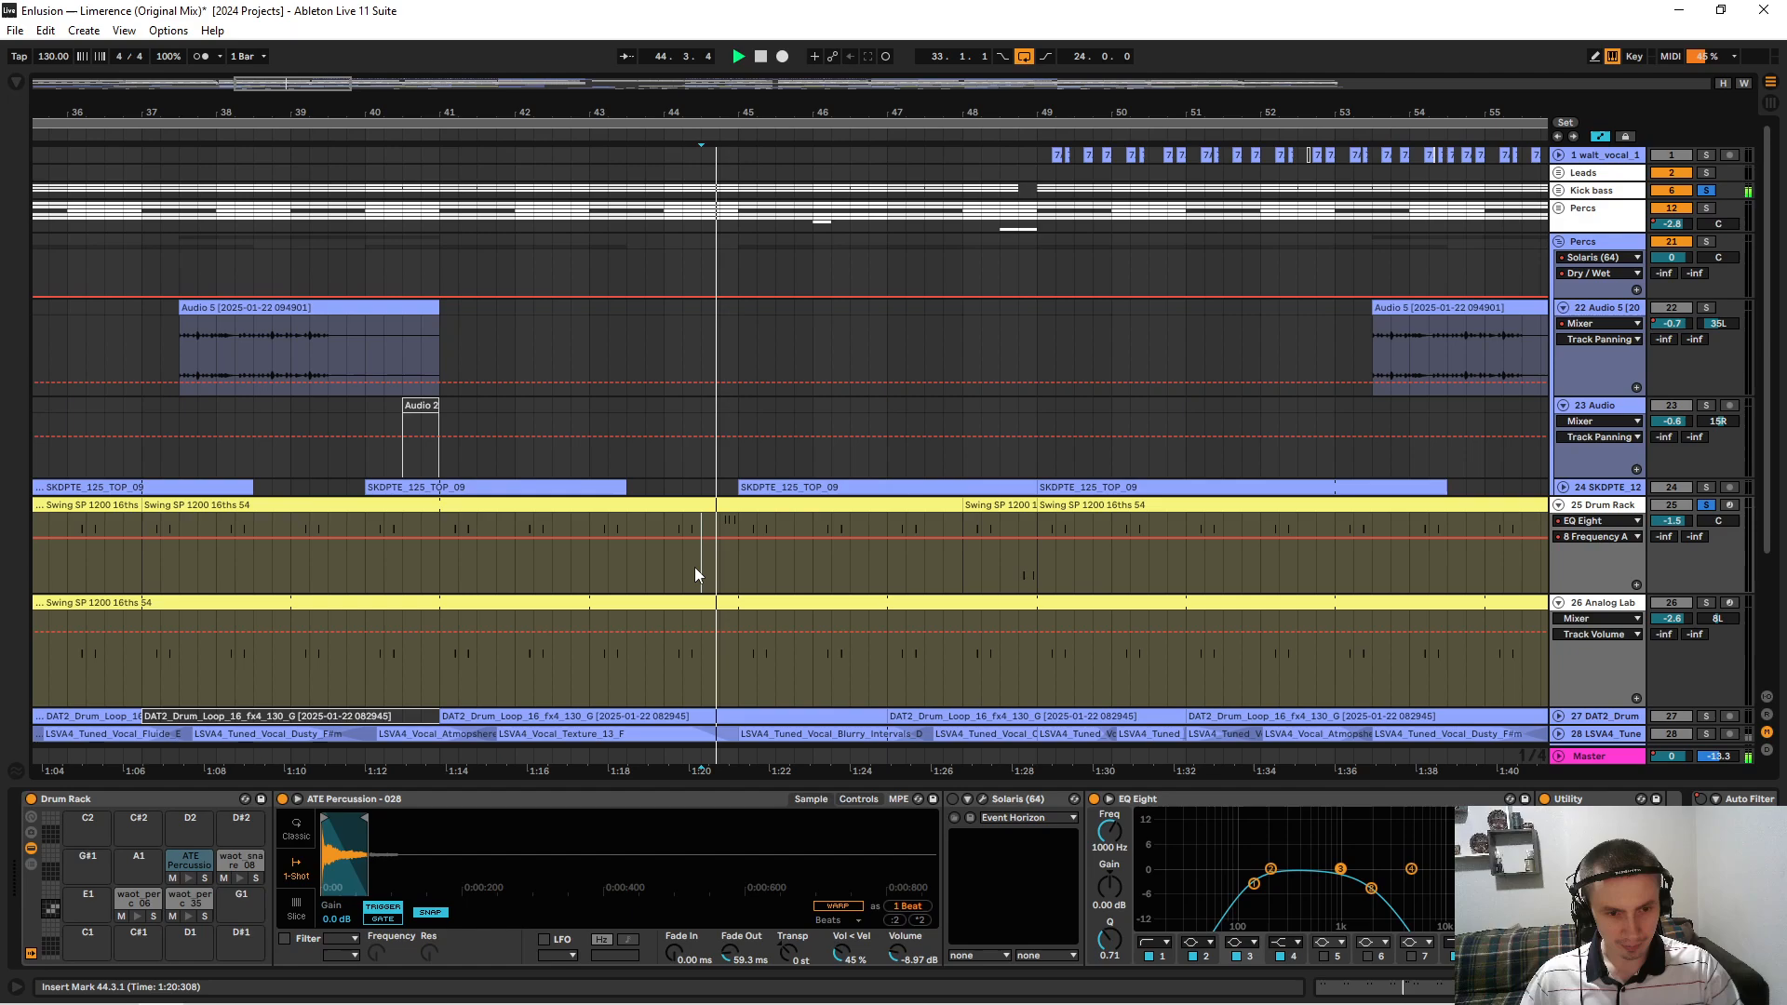
pyautogui.click(1707, 505)
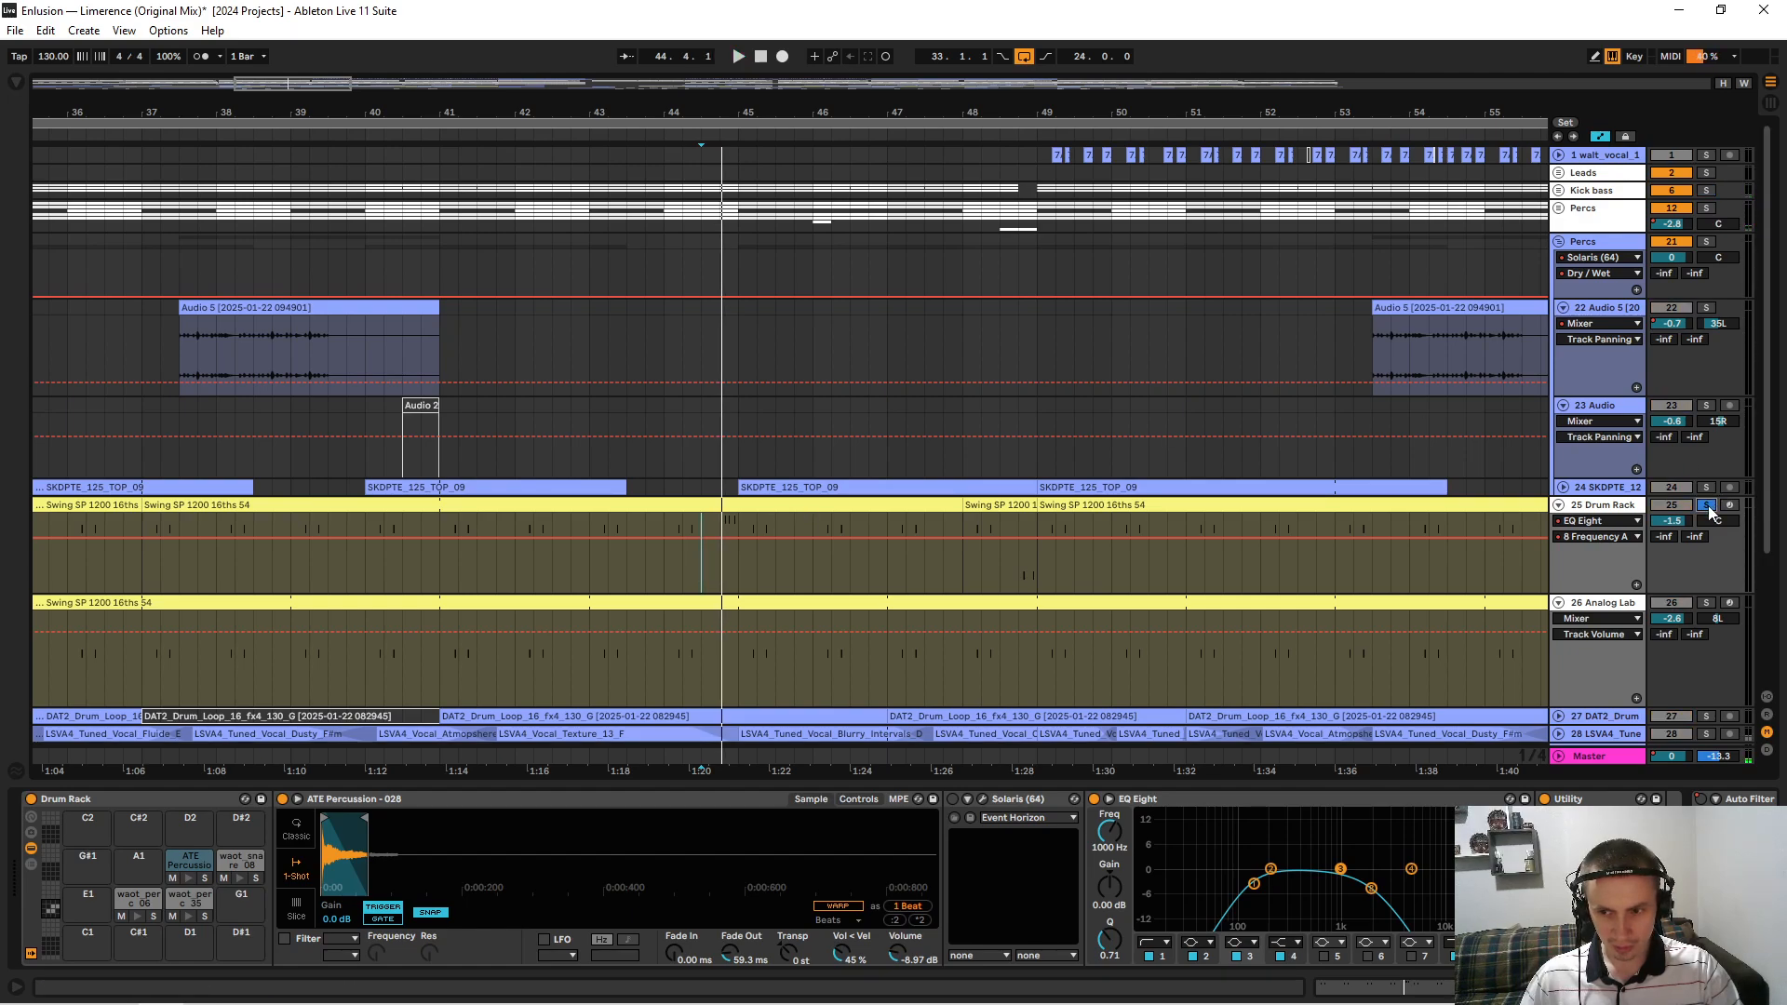
pyautogui.press('space')
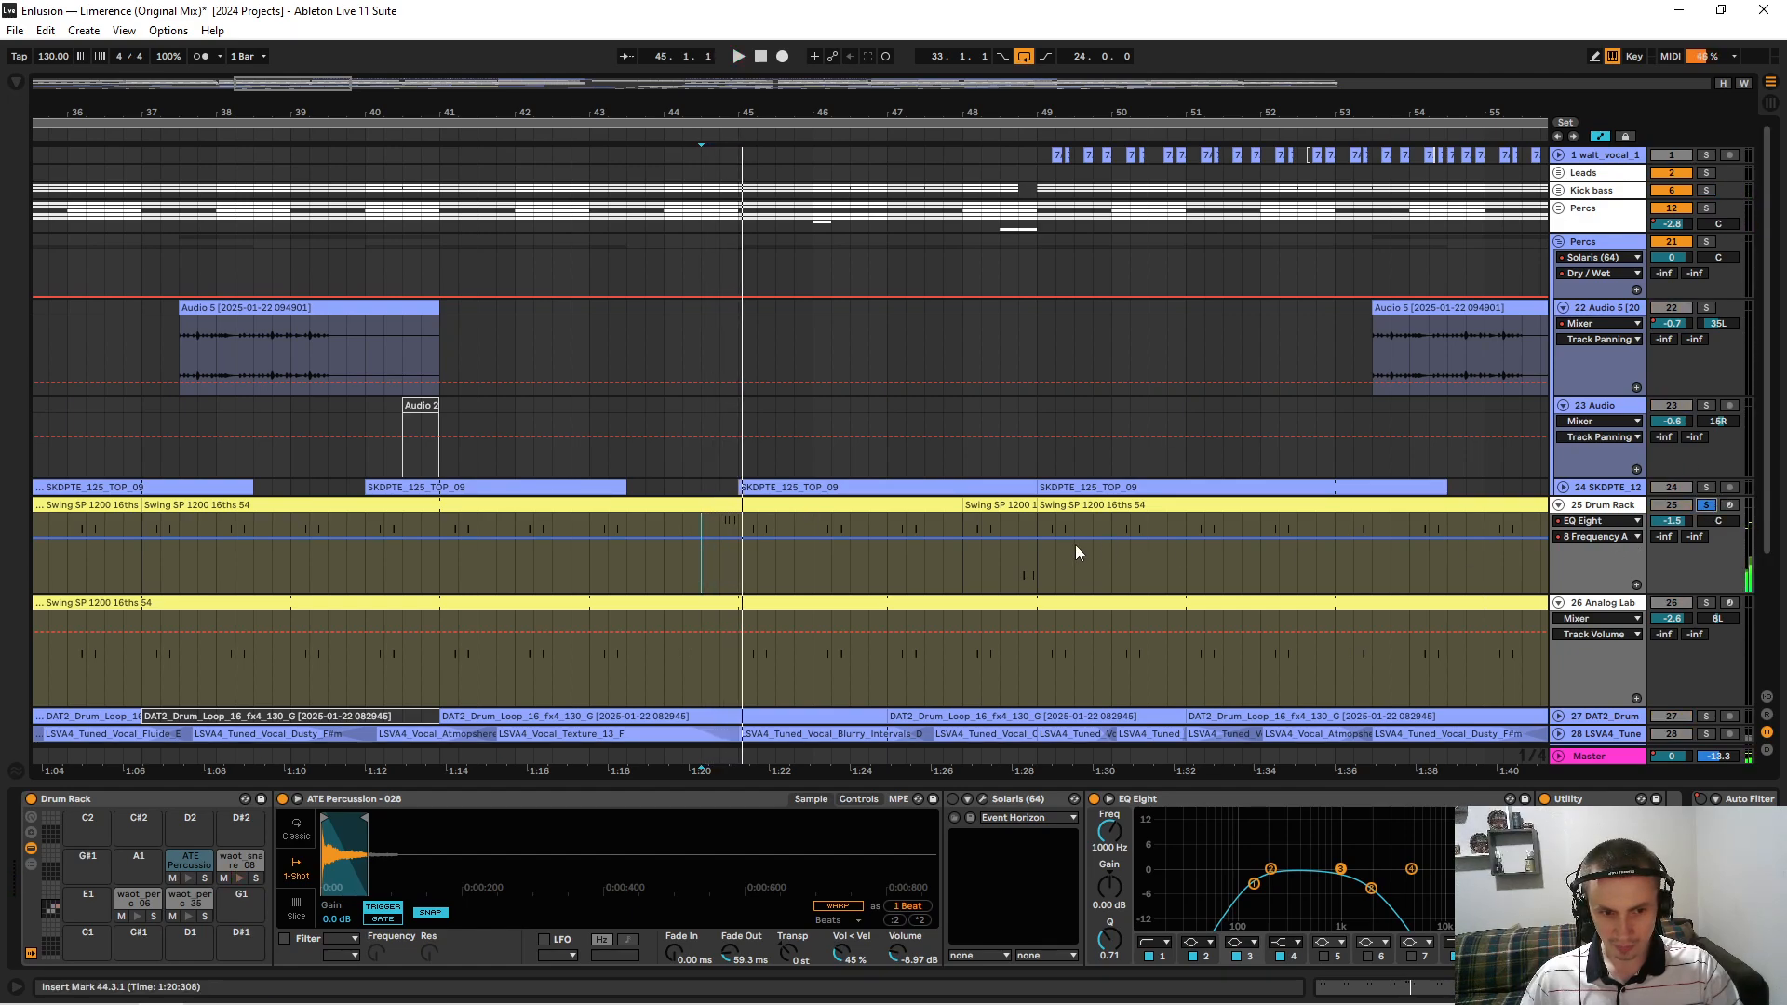
# Show the waot snare 08 panorama automation on the 25 Drum Rack track and examine it around the fill before bar 45.
pyautogui.click(1610, 525)
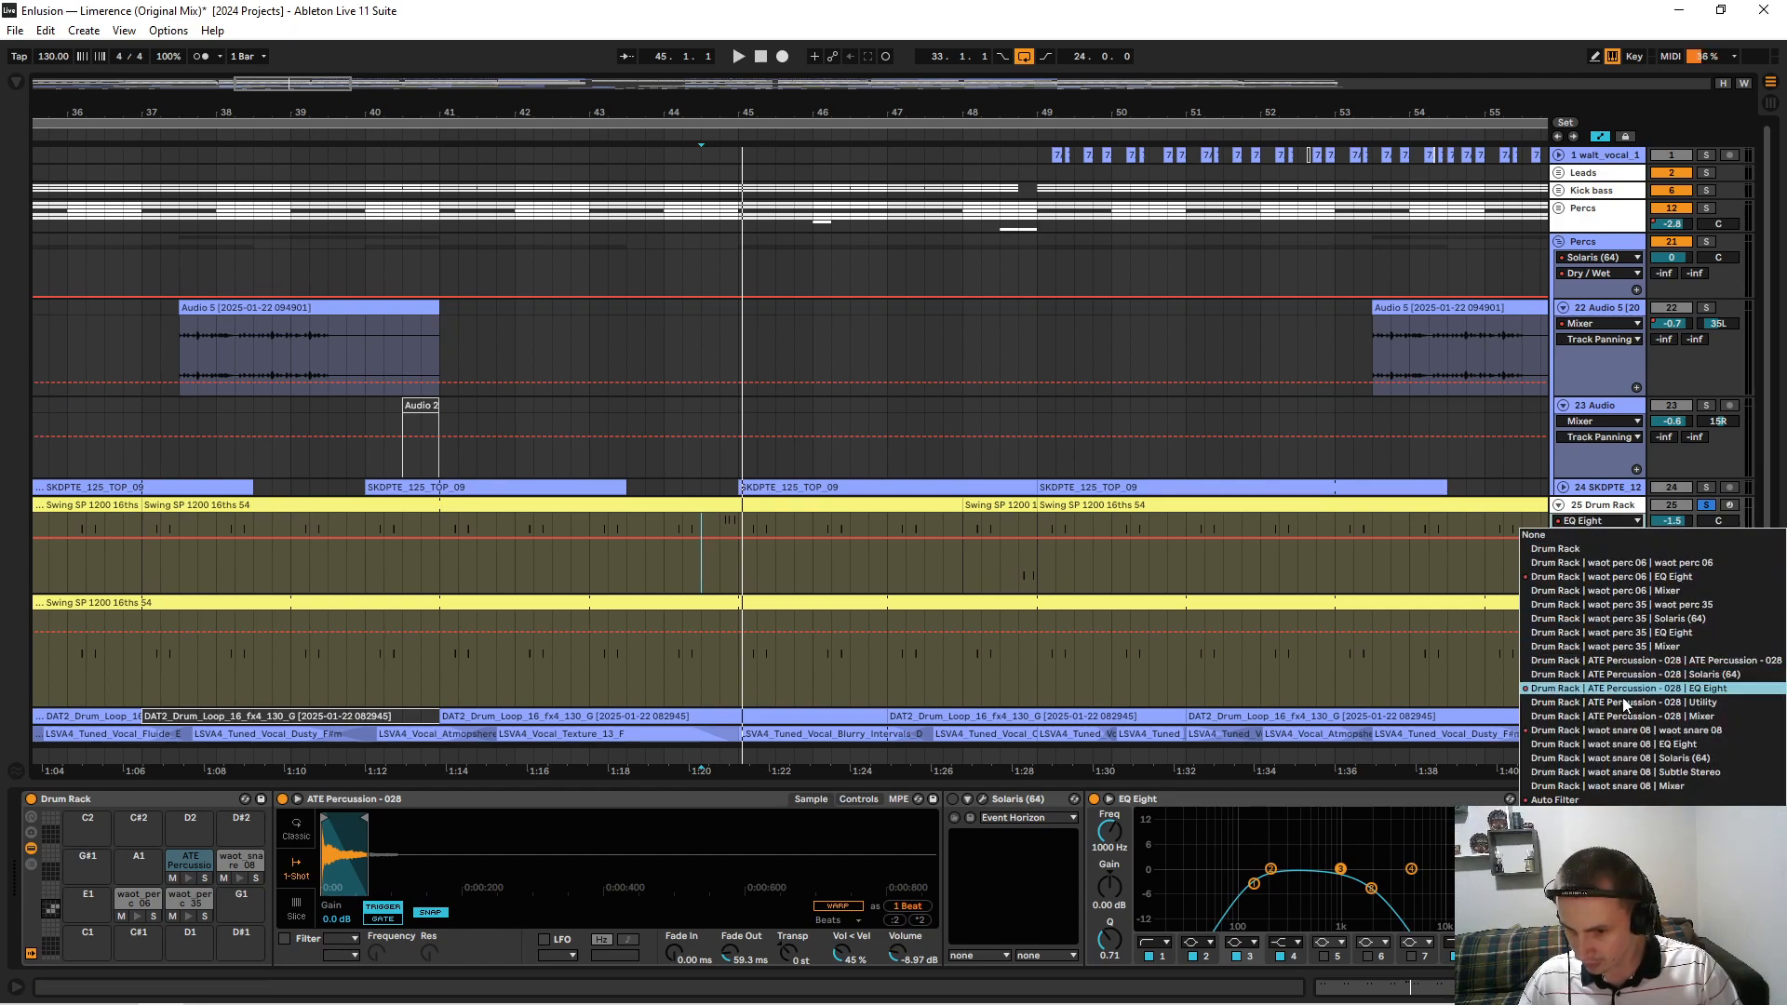
pyautogui.click(1631, 730)
pyautogui.click(1597, 537)
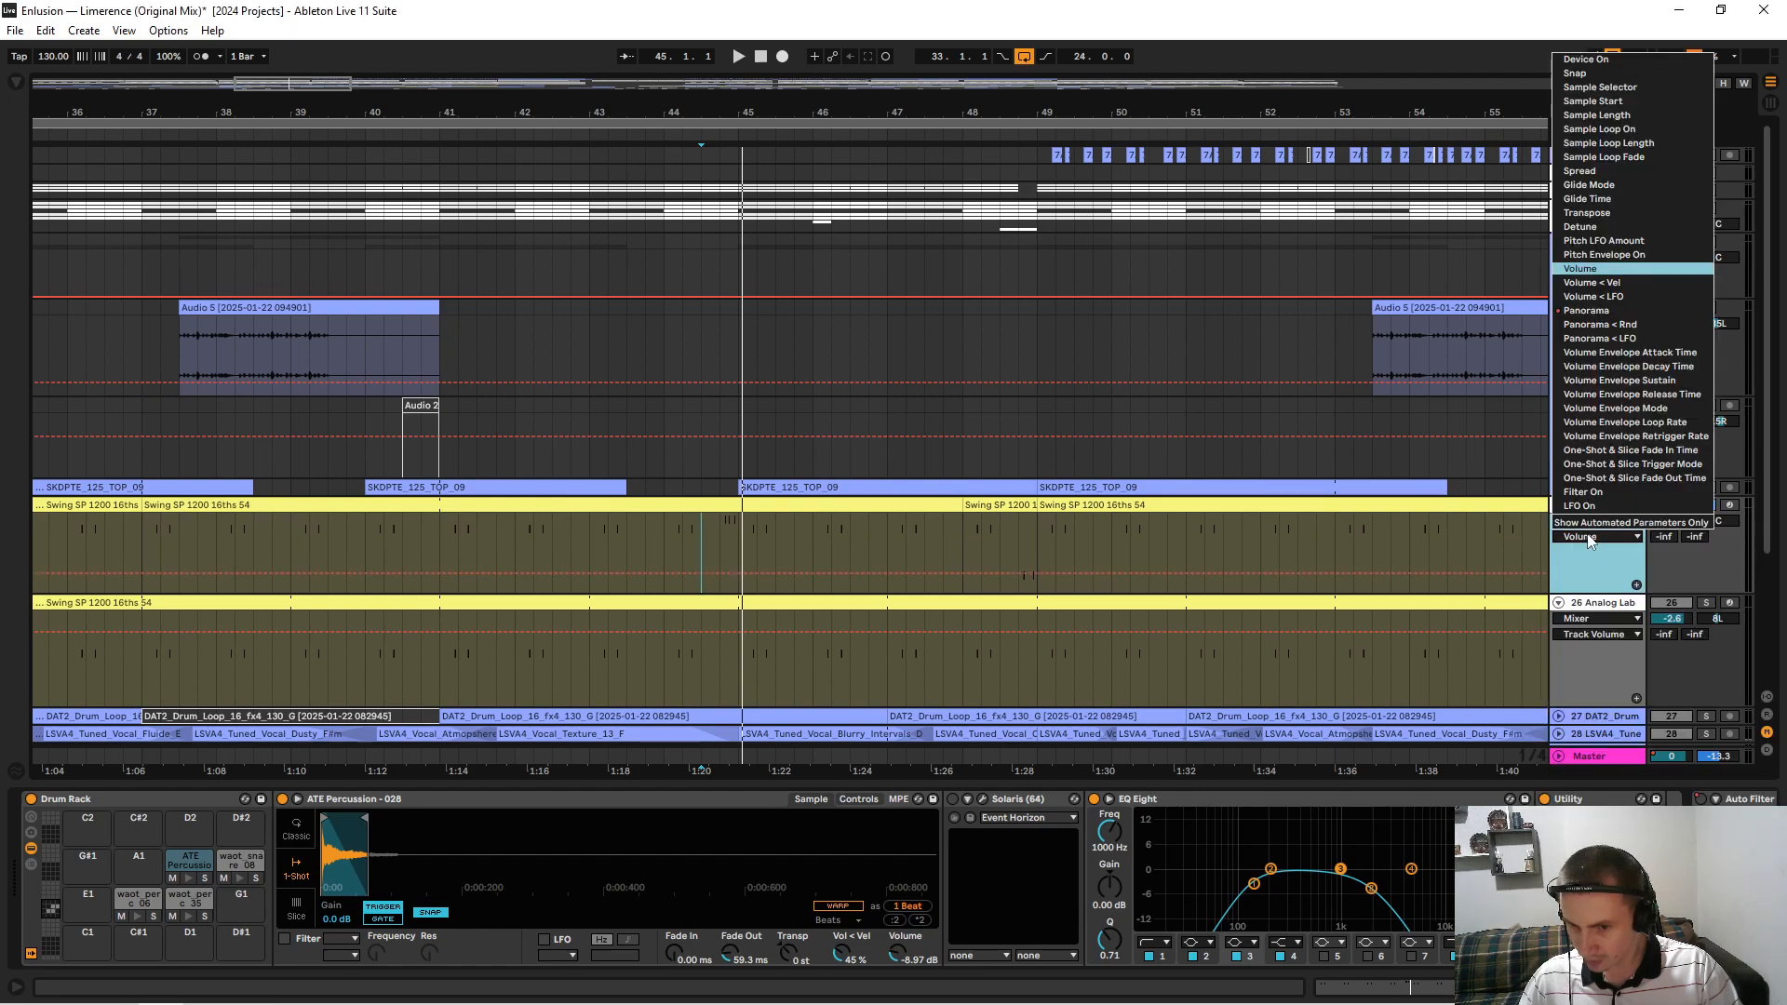
pyautogui.click(1629, 316)
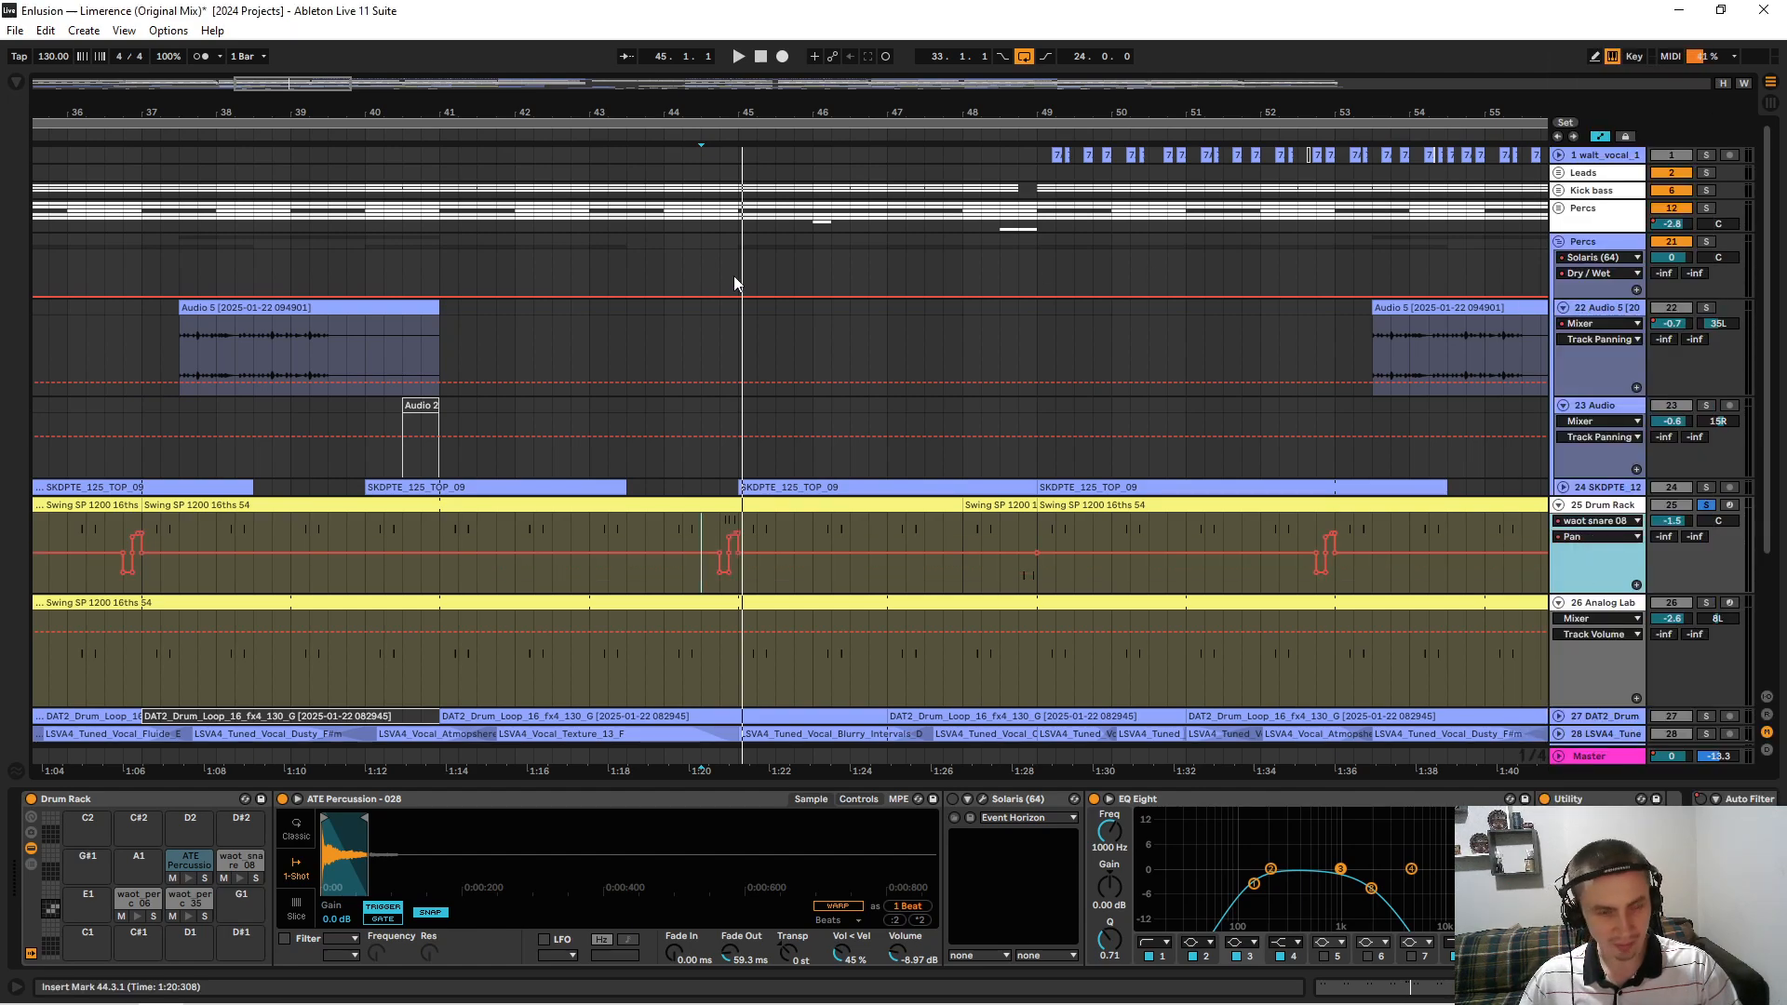
pyautogui.moveTo(723, 110); pyautogui.dragTo(758, 179)
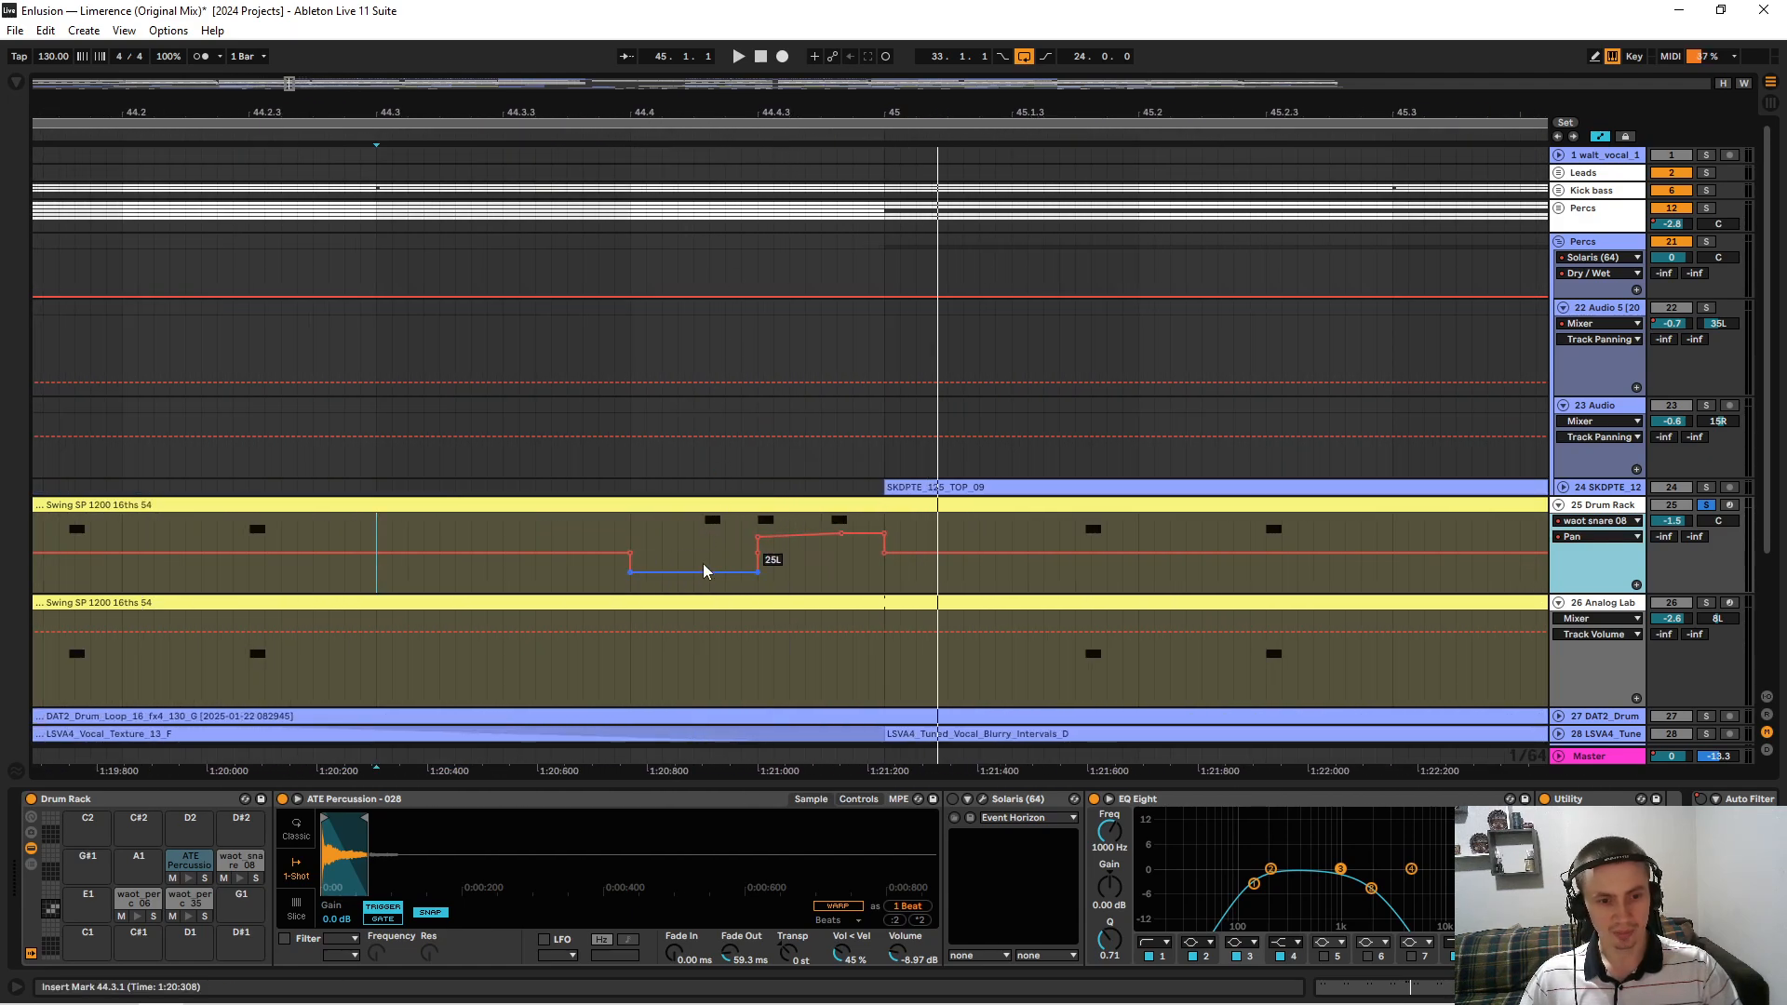
# Play the snare fill before bar 45 from 44.3.4 to hear its pan automation on the 25 Drum Rack track.
pyautogui.click(708, 533)
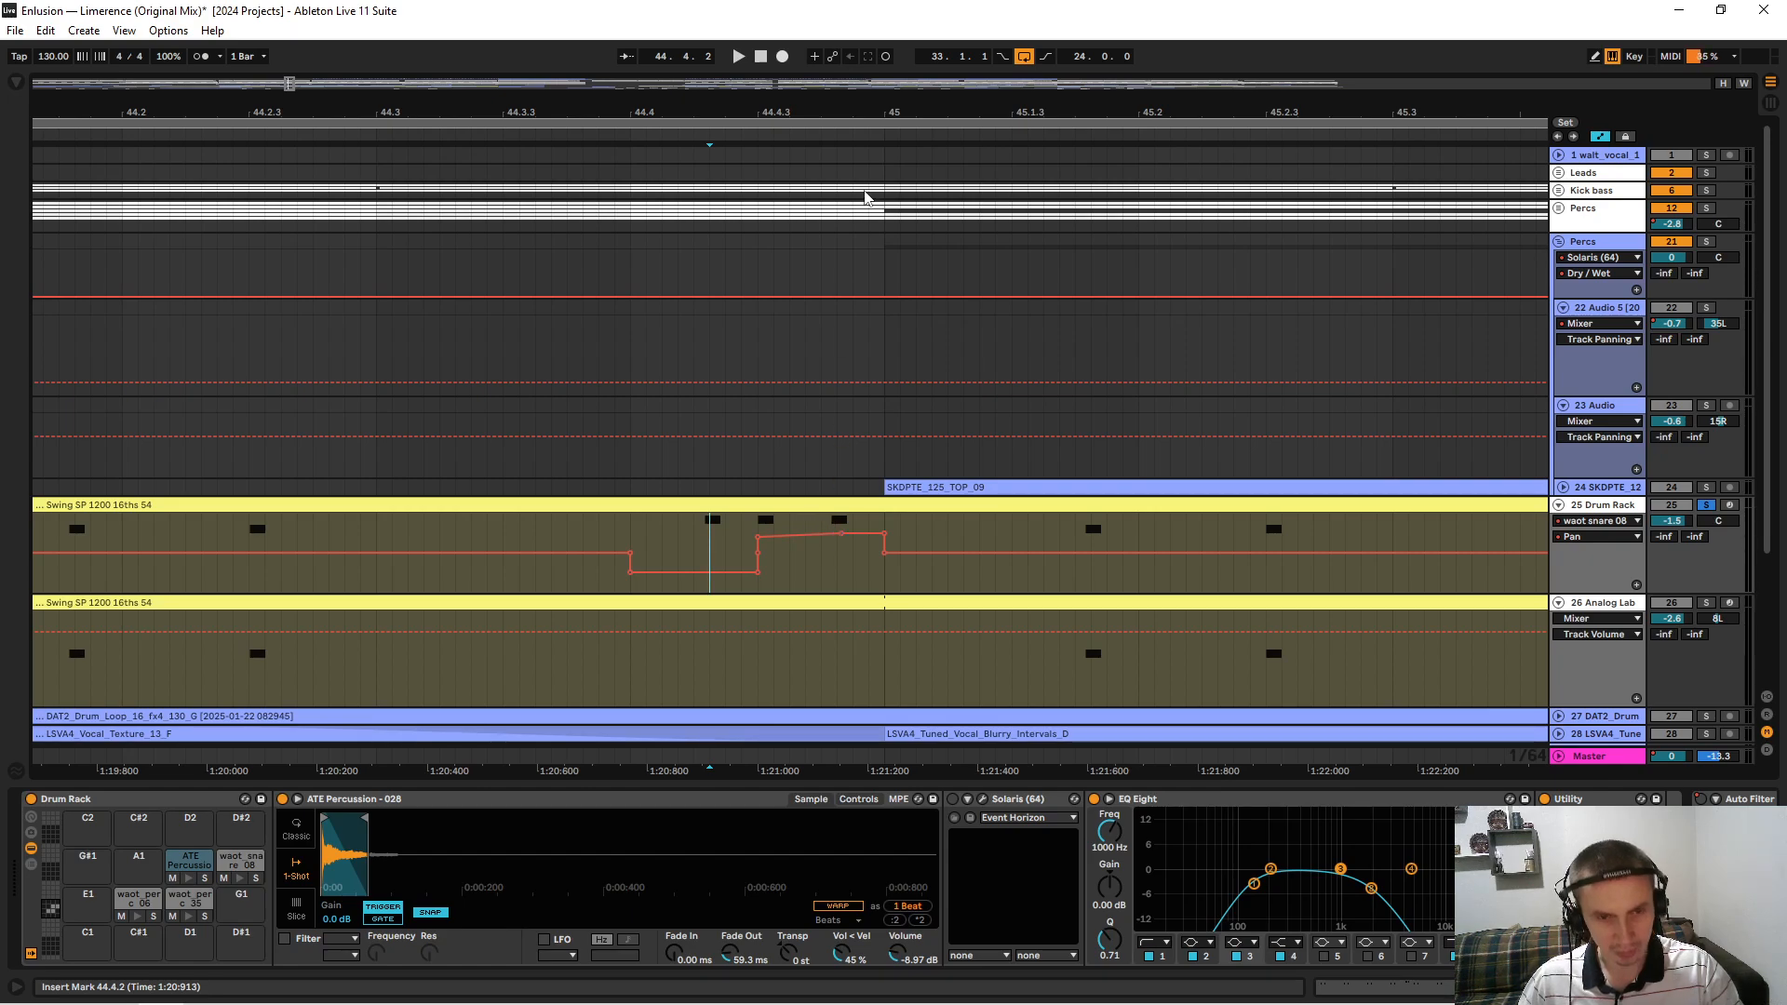
pyautogui.moveTo(862, 113); pyautogui.dragTo(862, 55)
pyautogui.click(769, 538)
pyautogui.press('space')
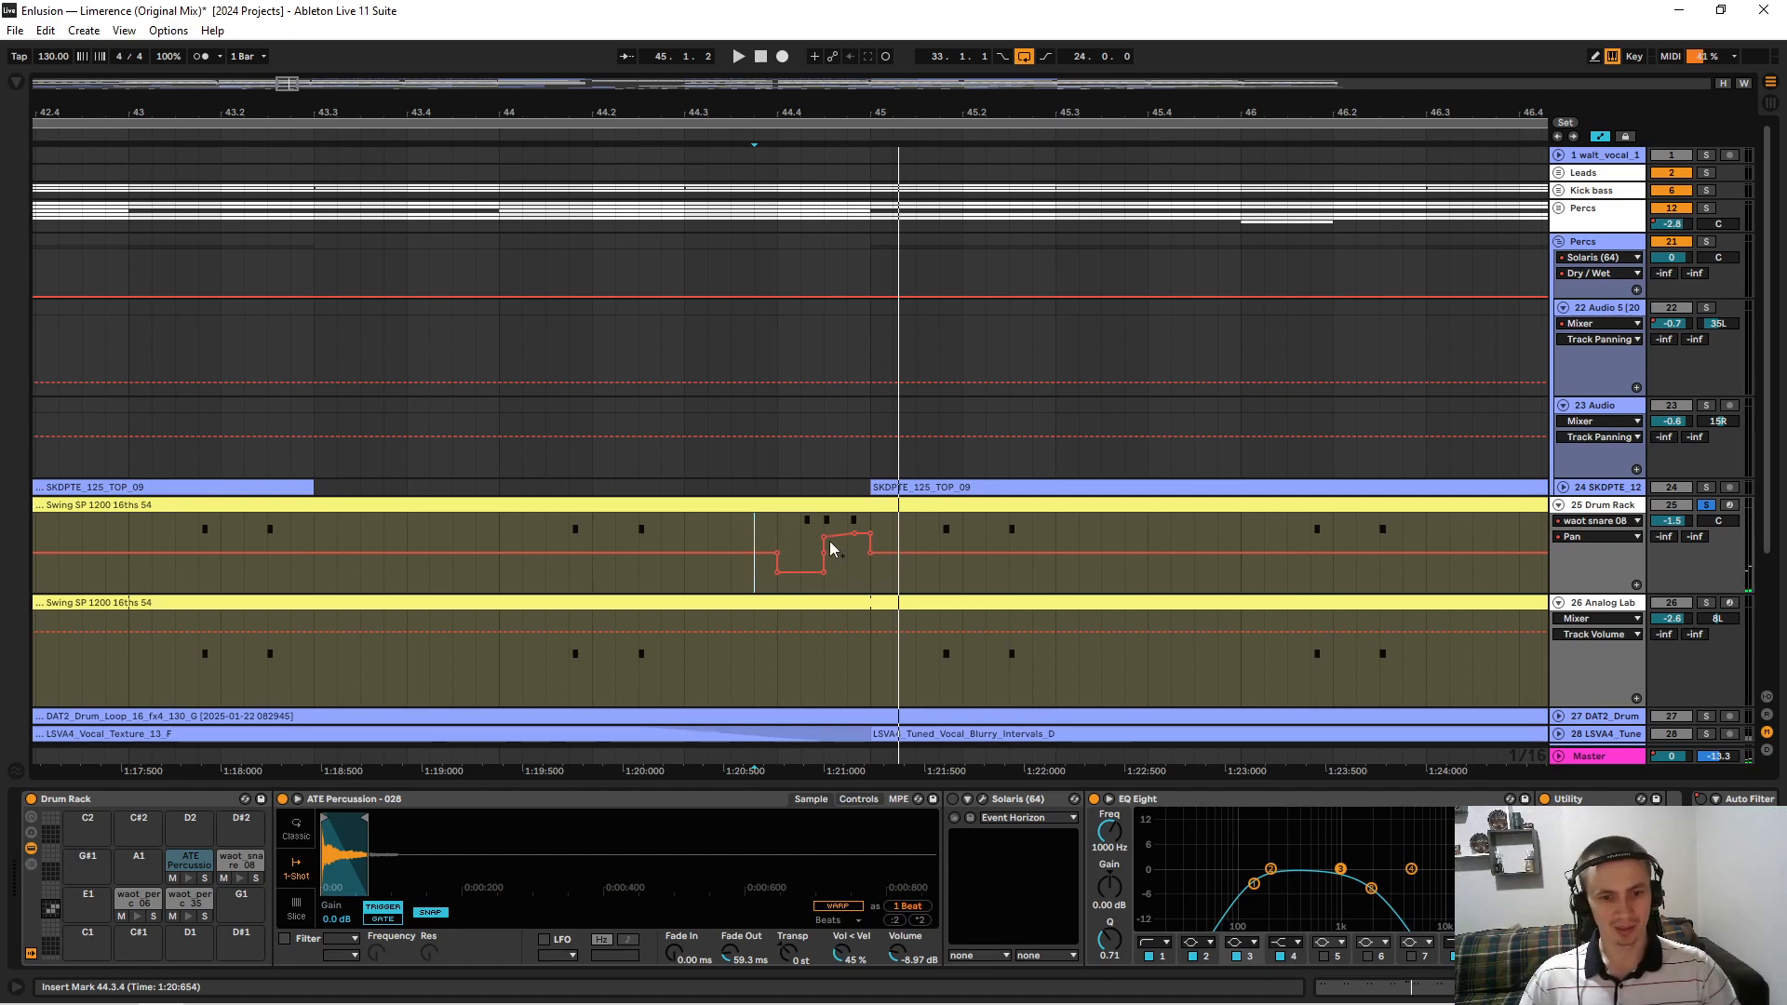
pyautogui.moveTo(952, 109); pyautogui.dragTo(920, 110)
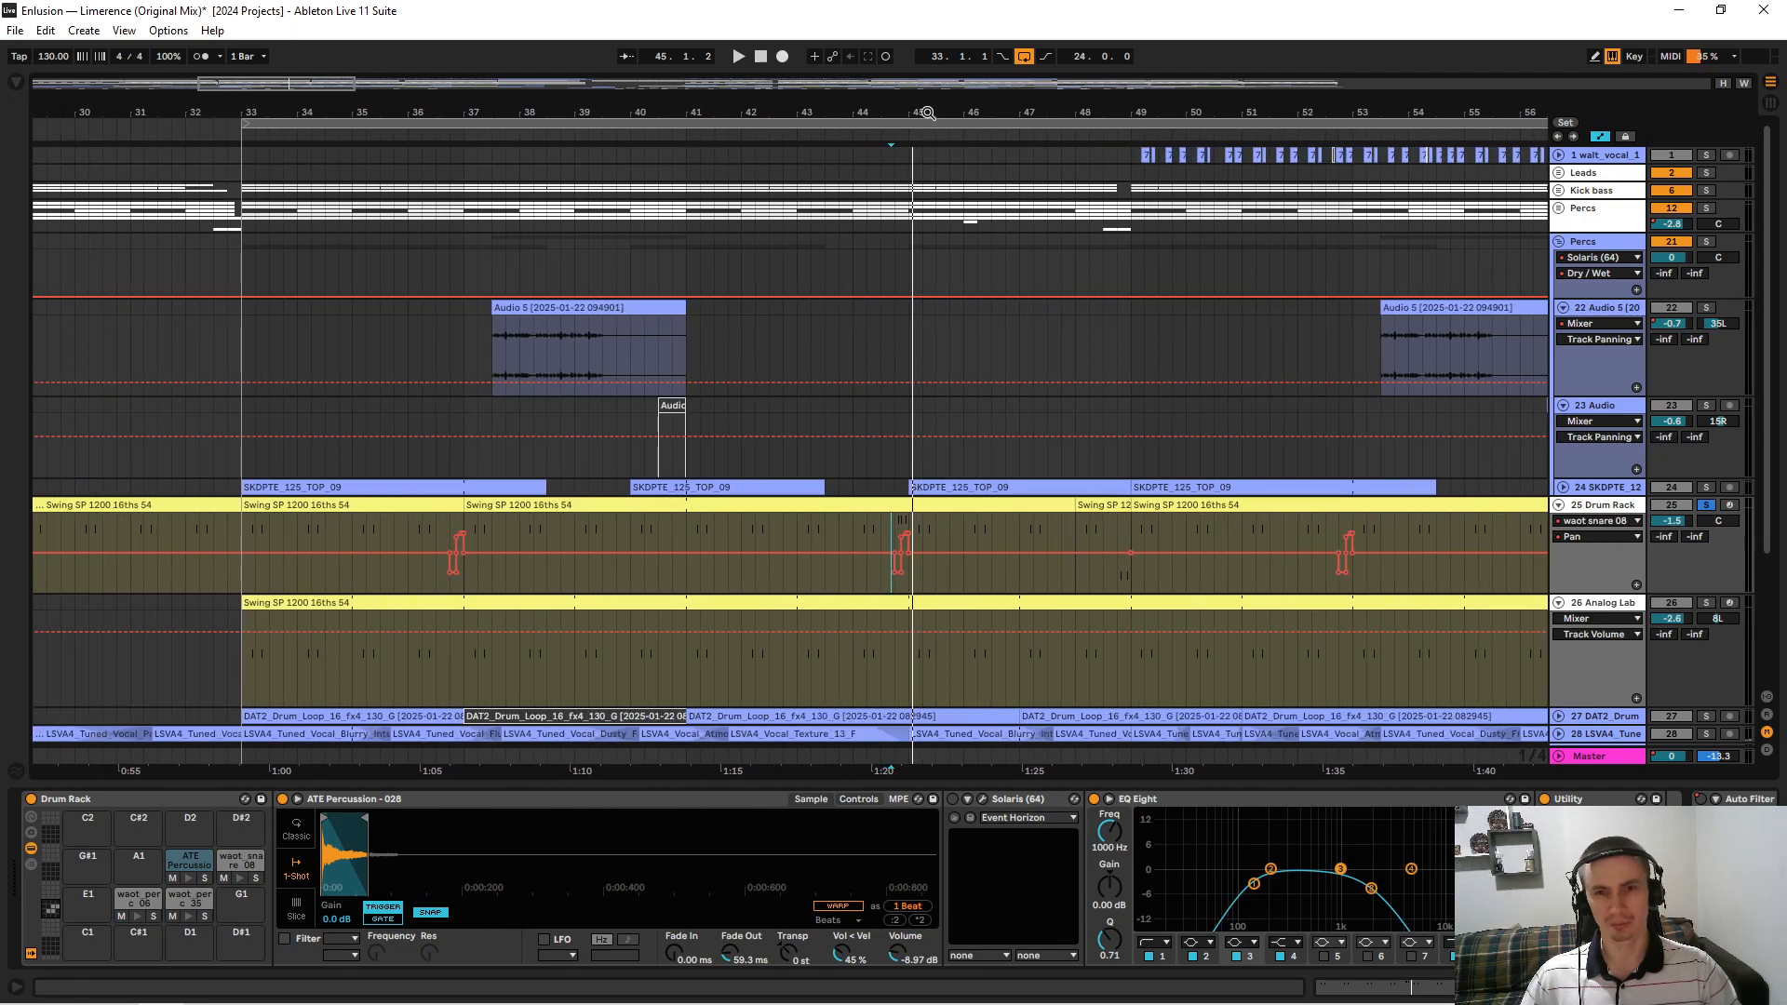
# Fold the 25 Drum Rack track and keep the 26 Analog Lab track unfolded.
pyautogui.scroll(-1, 1523, 522)
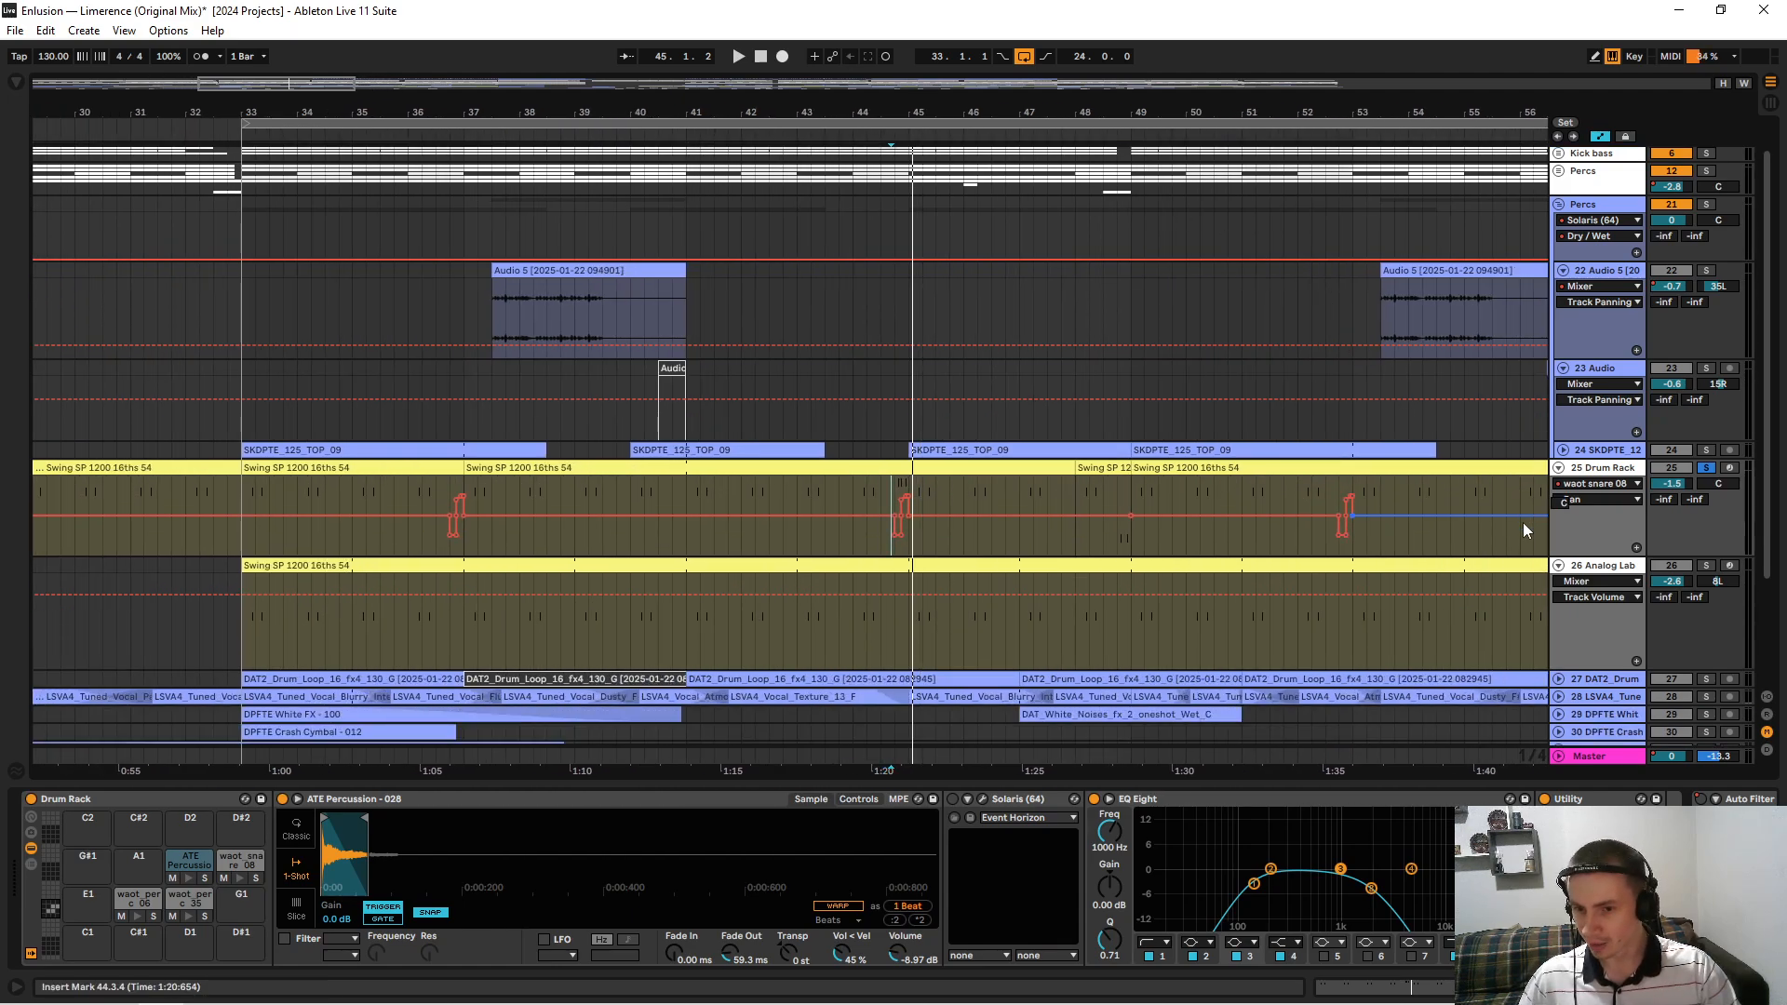
pyautogui.click(1559, 468)
pyautogui.click(1559, 486)
pyautogui.click(1559, 486)
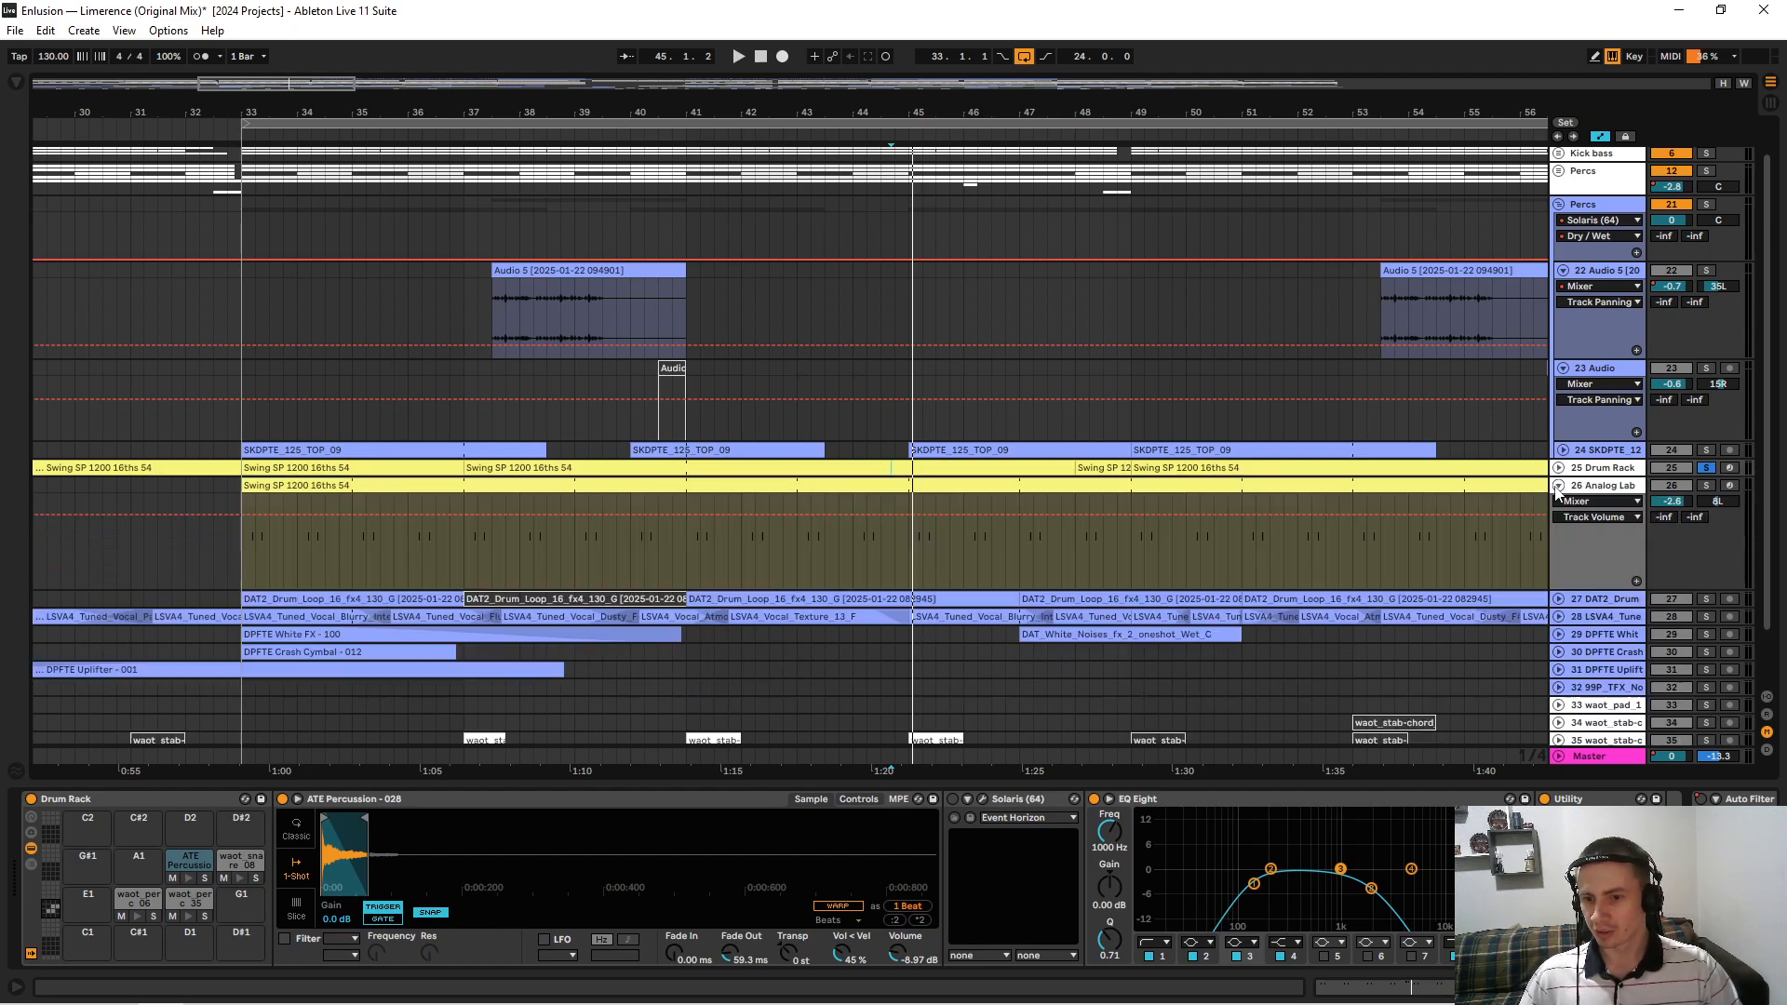
# Show the 26 Analog Lab track's devices, solo the track and play it from bar 40.
pyautogui.click(1588, 486)
pyautogui.click(1702, 484)
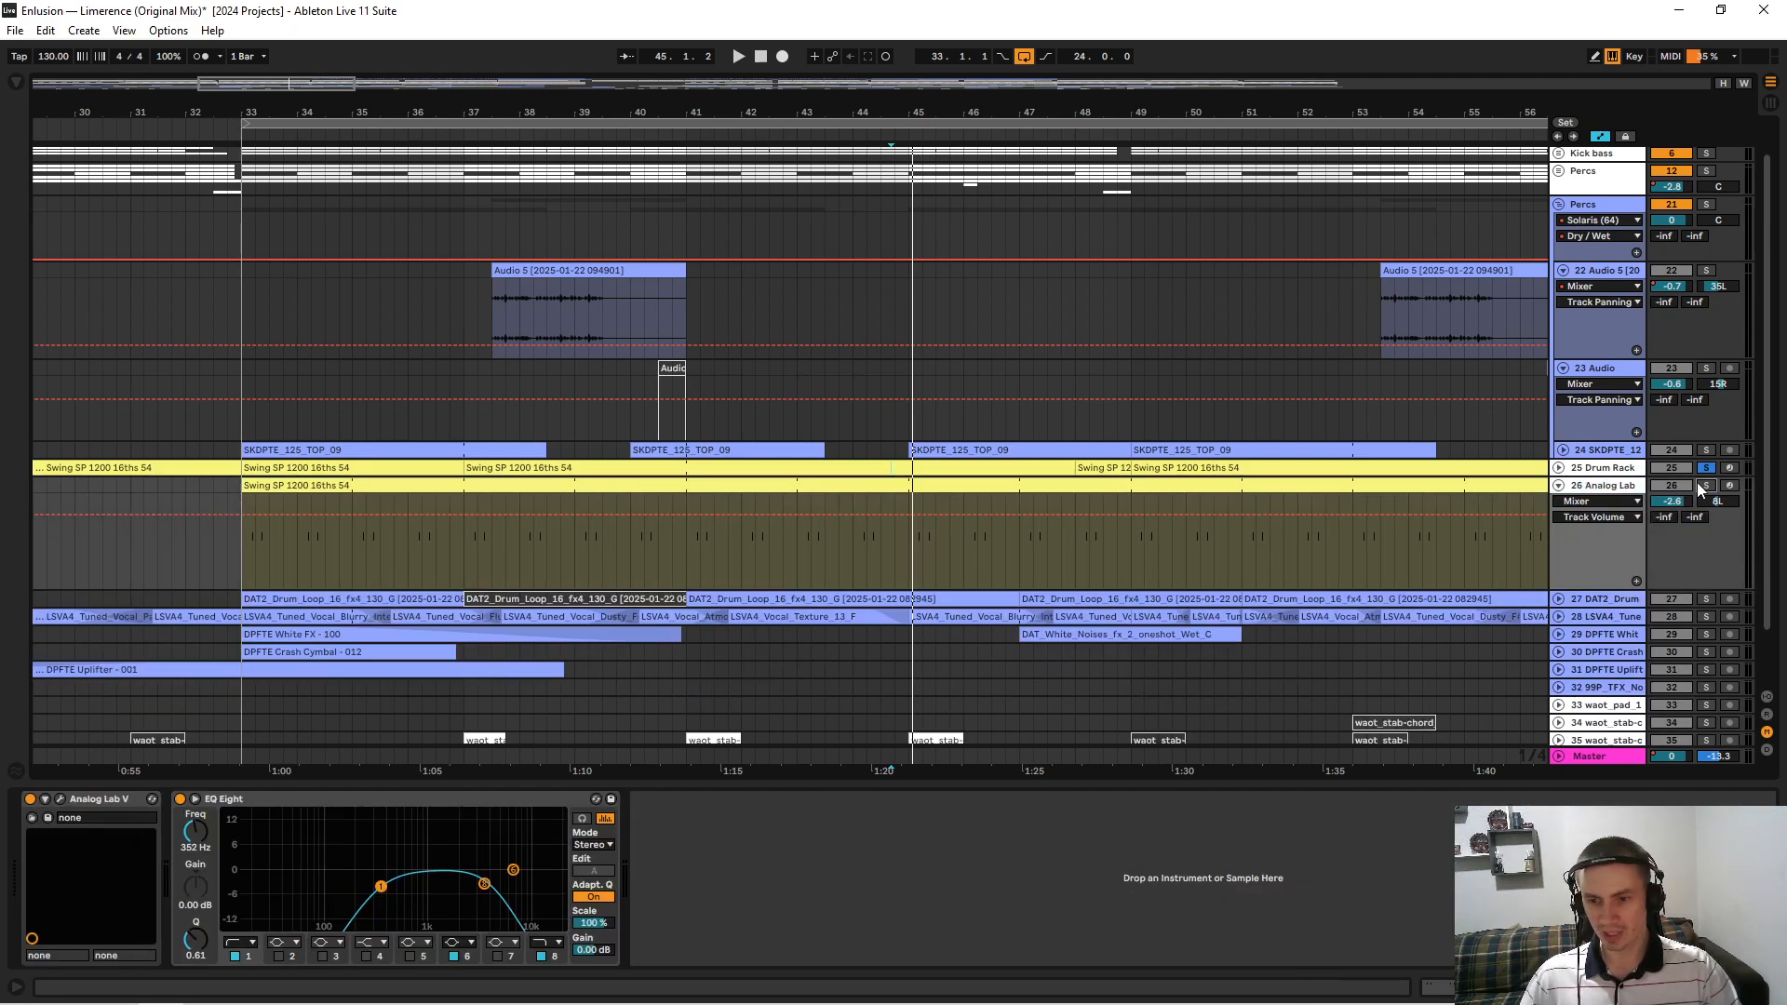
pyautogui.click(633, 559)
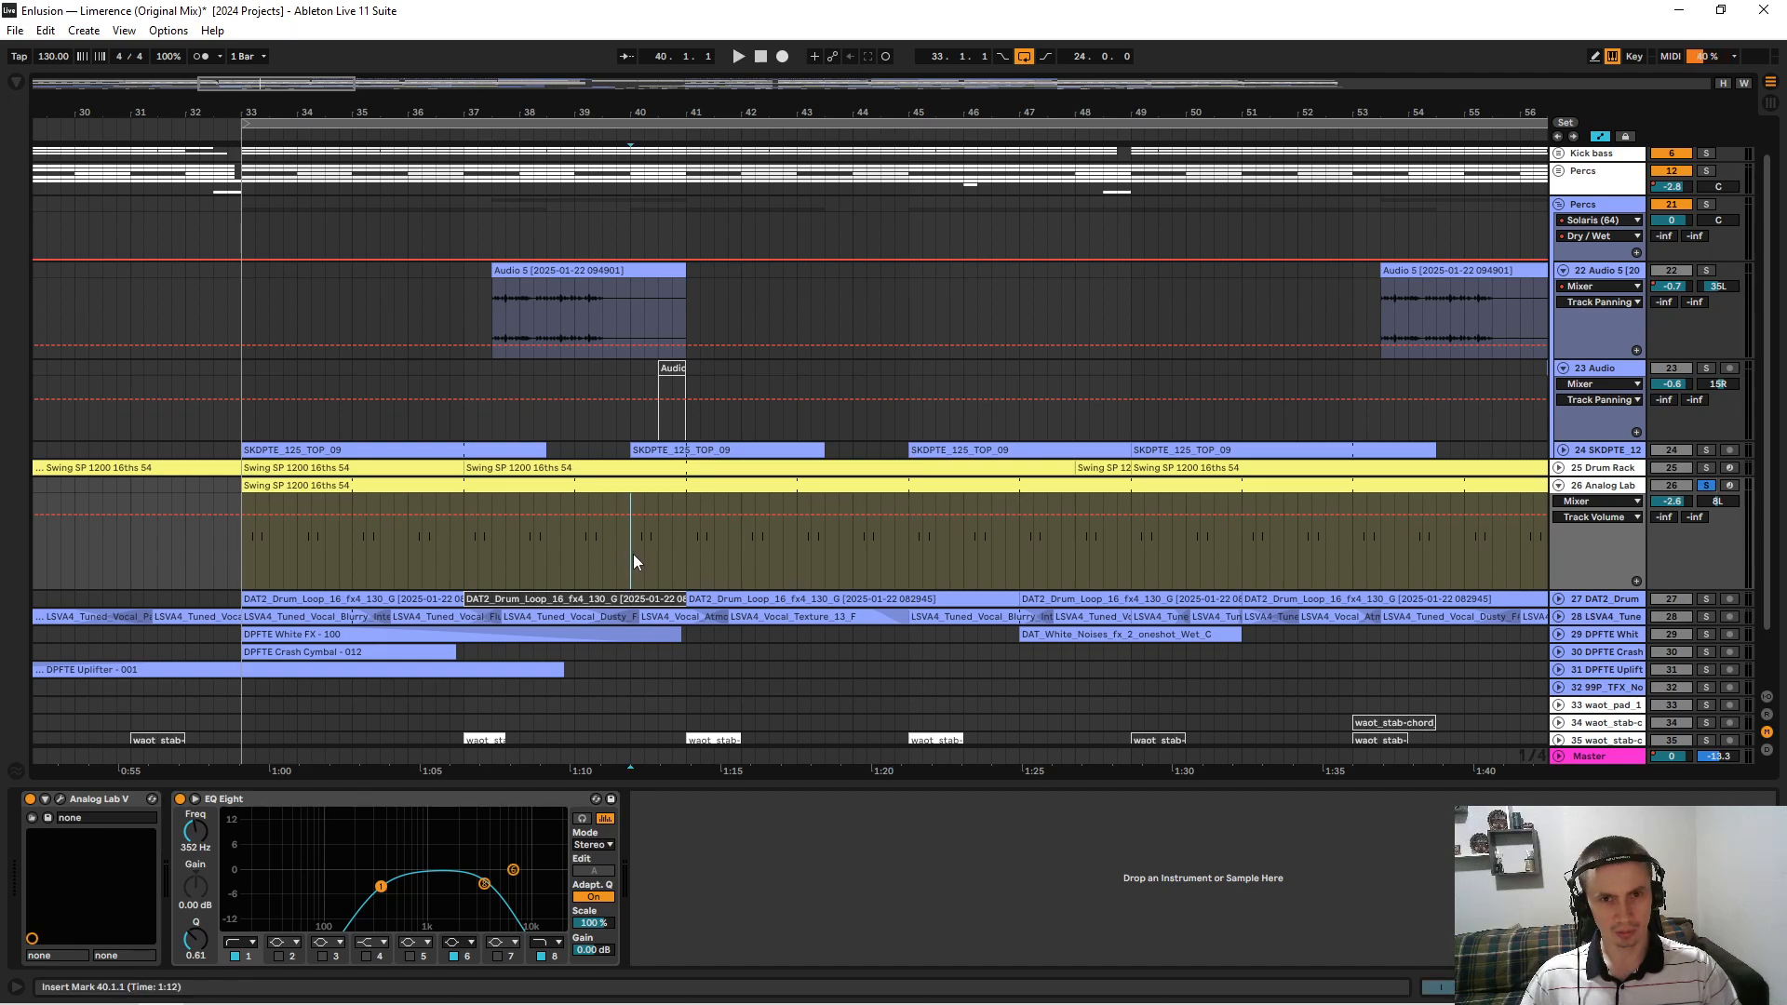
pyautogui.press('space')
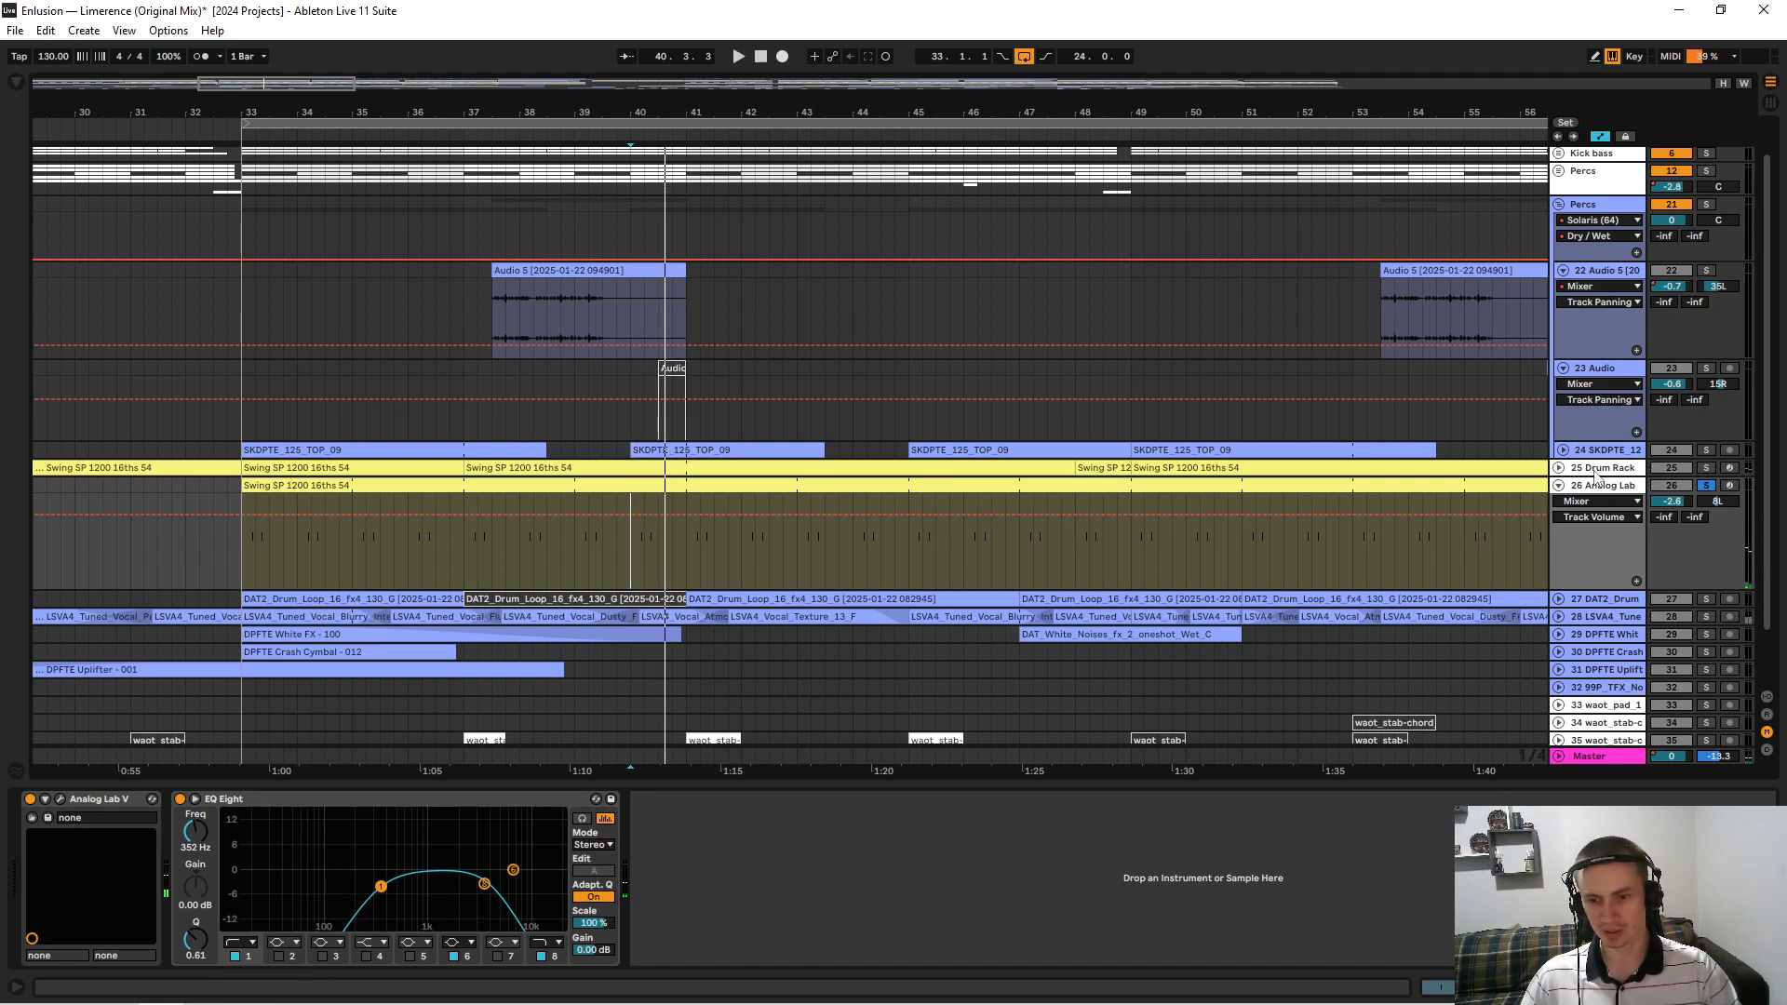
# Solo 25 Drum Rack together with 26 Analog Lab, play from bar 33, and add Kick bass to the solo.
pyautogui.keyDown('ctrl'); pyautogui.click(1706, 467); pyautogui.keyUp('ctrl')
pyautogui.click(242, 556)
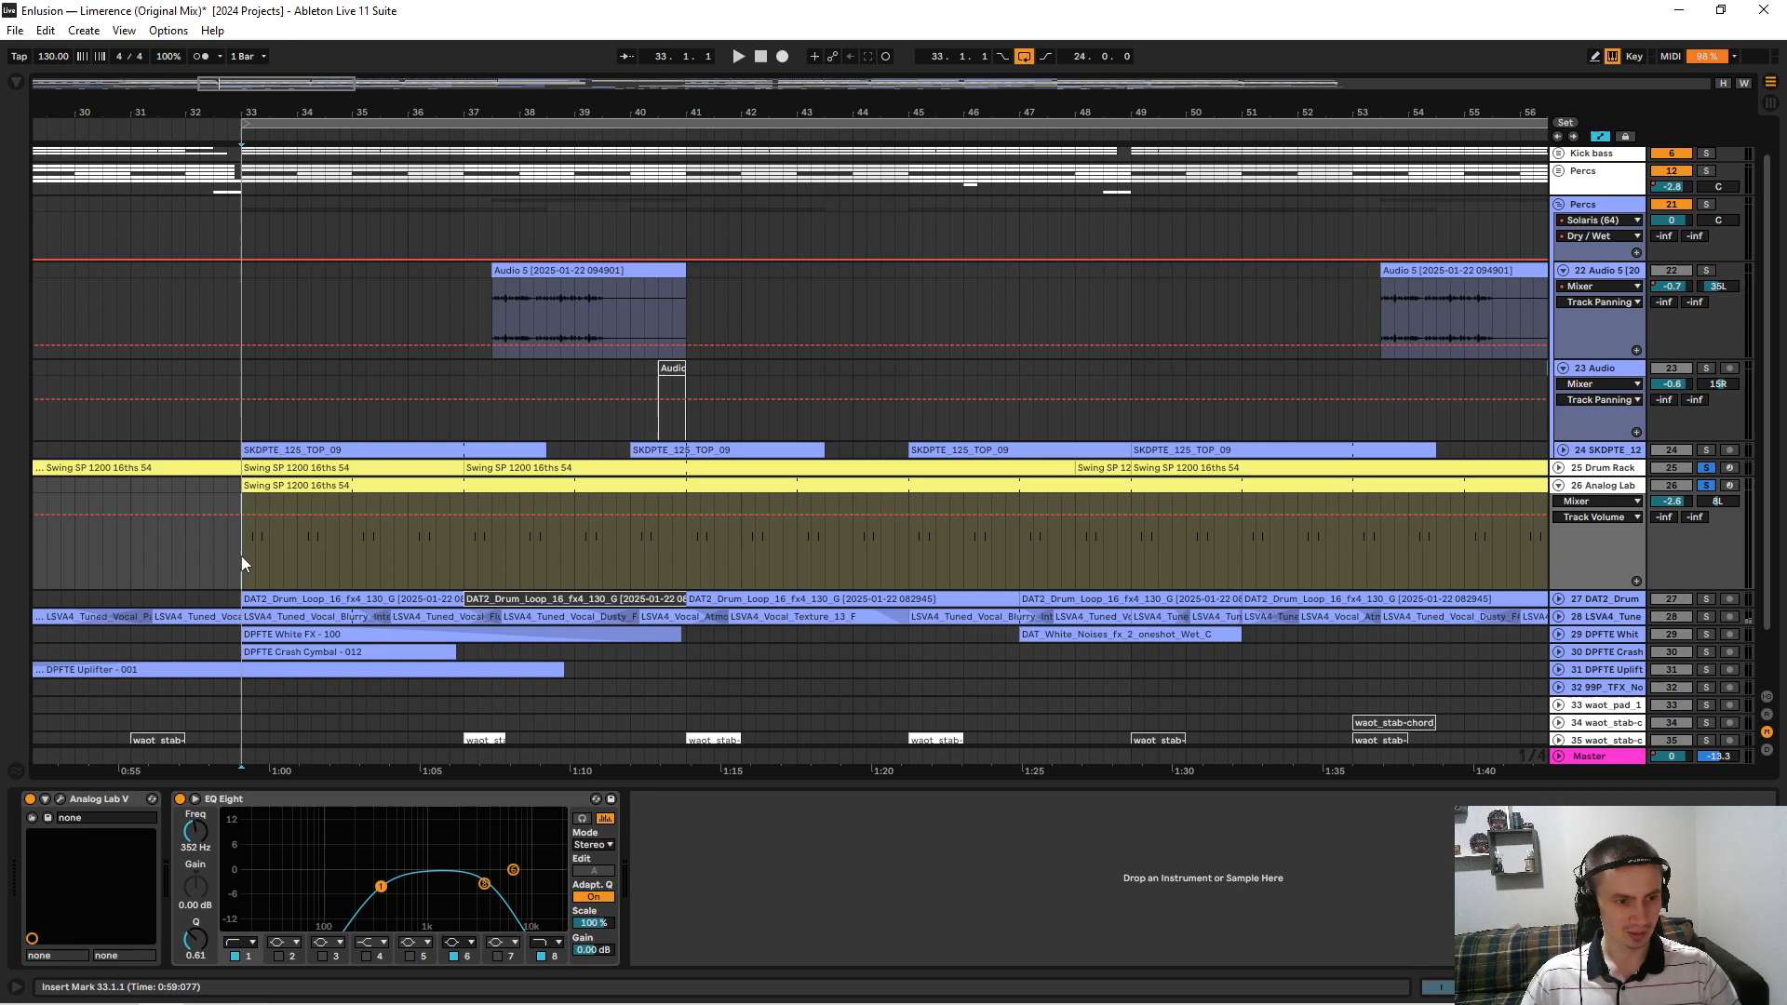
pyautogui.press('space')
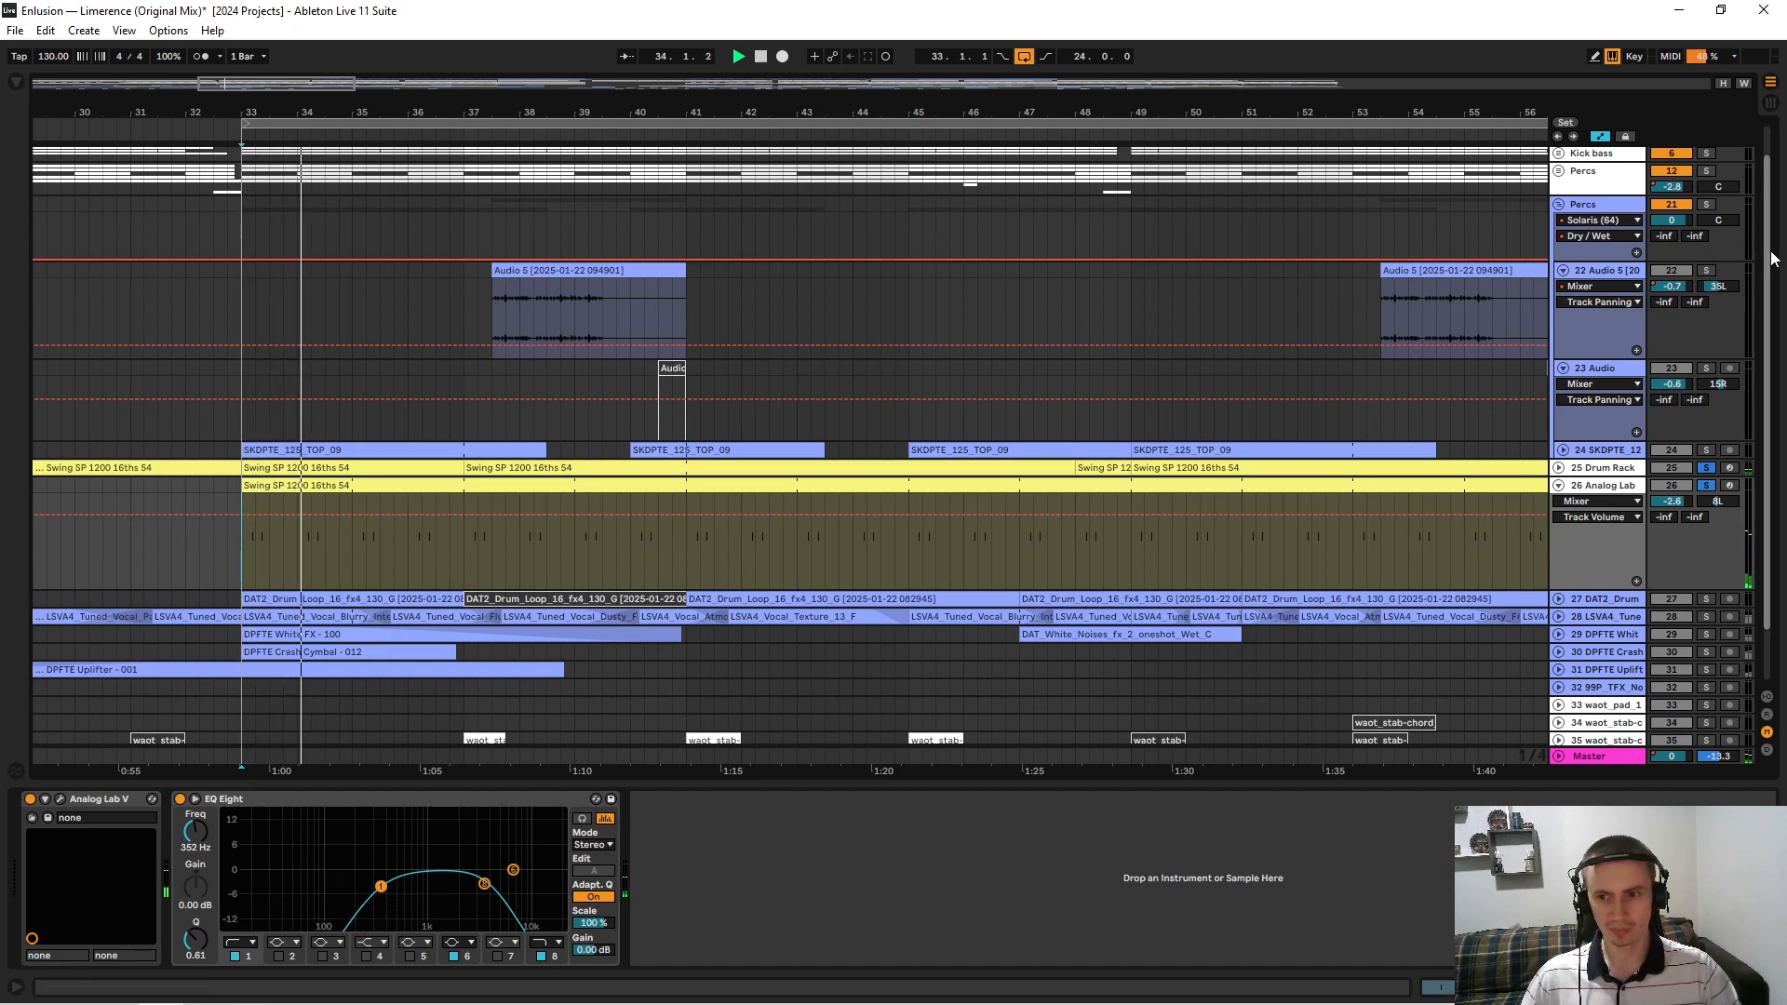
pyautogui.keyDown('ctrl'); pyautogui.click(1706, 155); pyautogui.keyUp('ctrl')
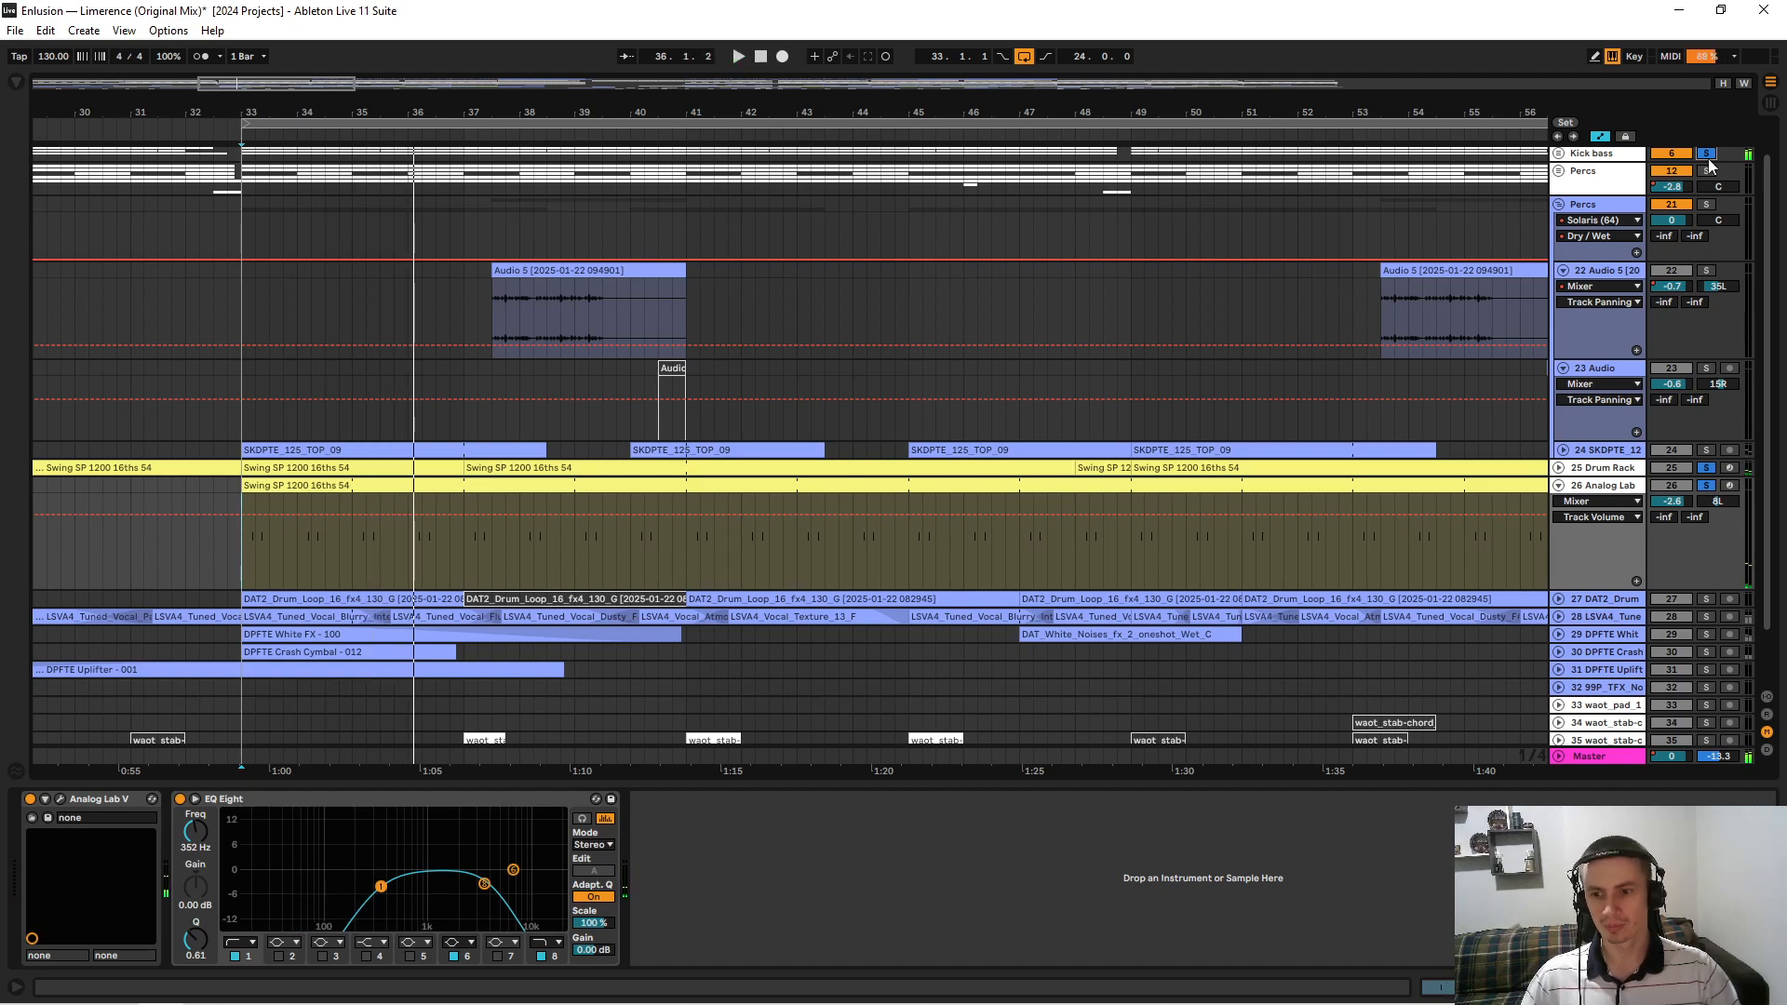
# Unsolo the 25 Drum Rack and 26 Analog Lab tracks, leaving Kick bass soloed, and fold 26 Analog Lab.
pyautogui.click(1605, 473)
pyautogui.click(1655, 454)
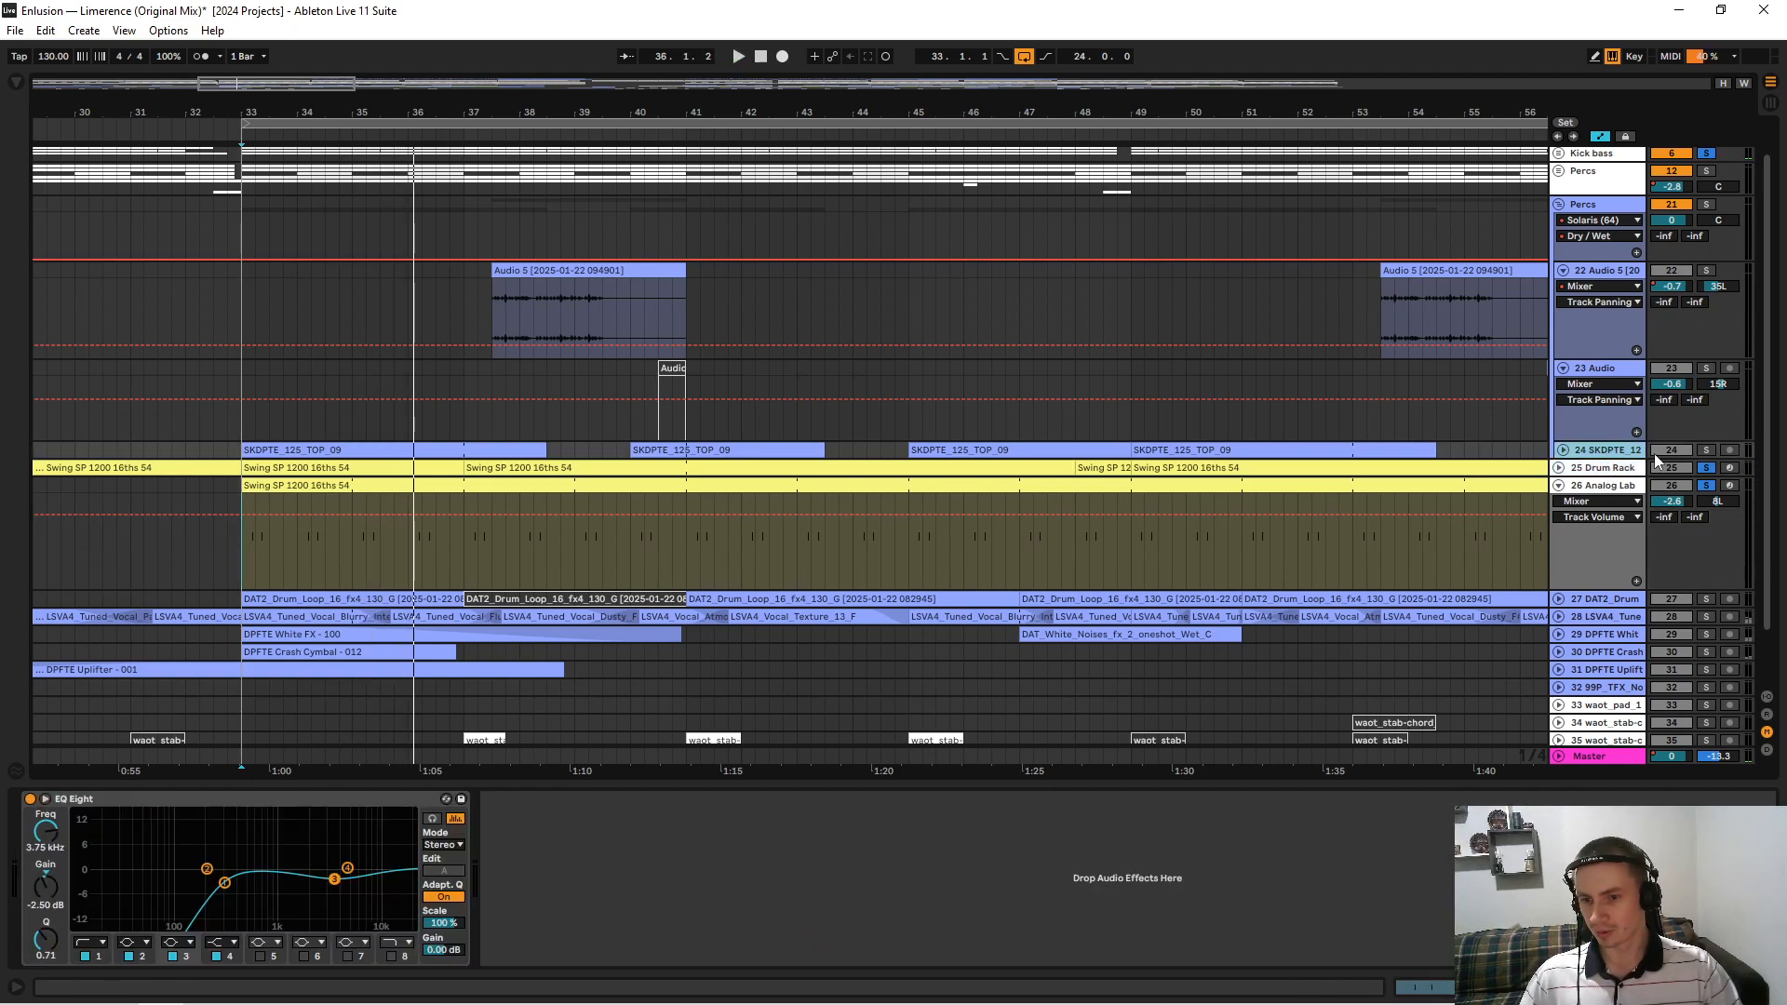
pyautogui.click(1706, 468)
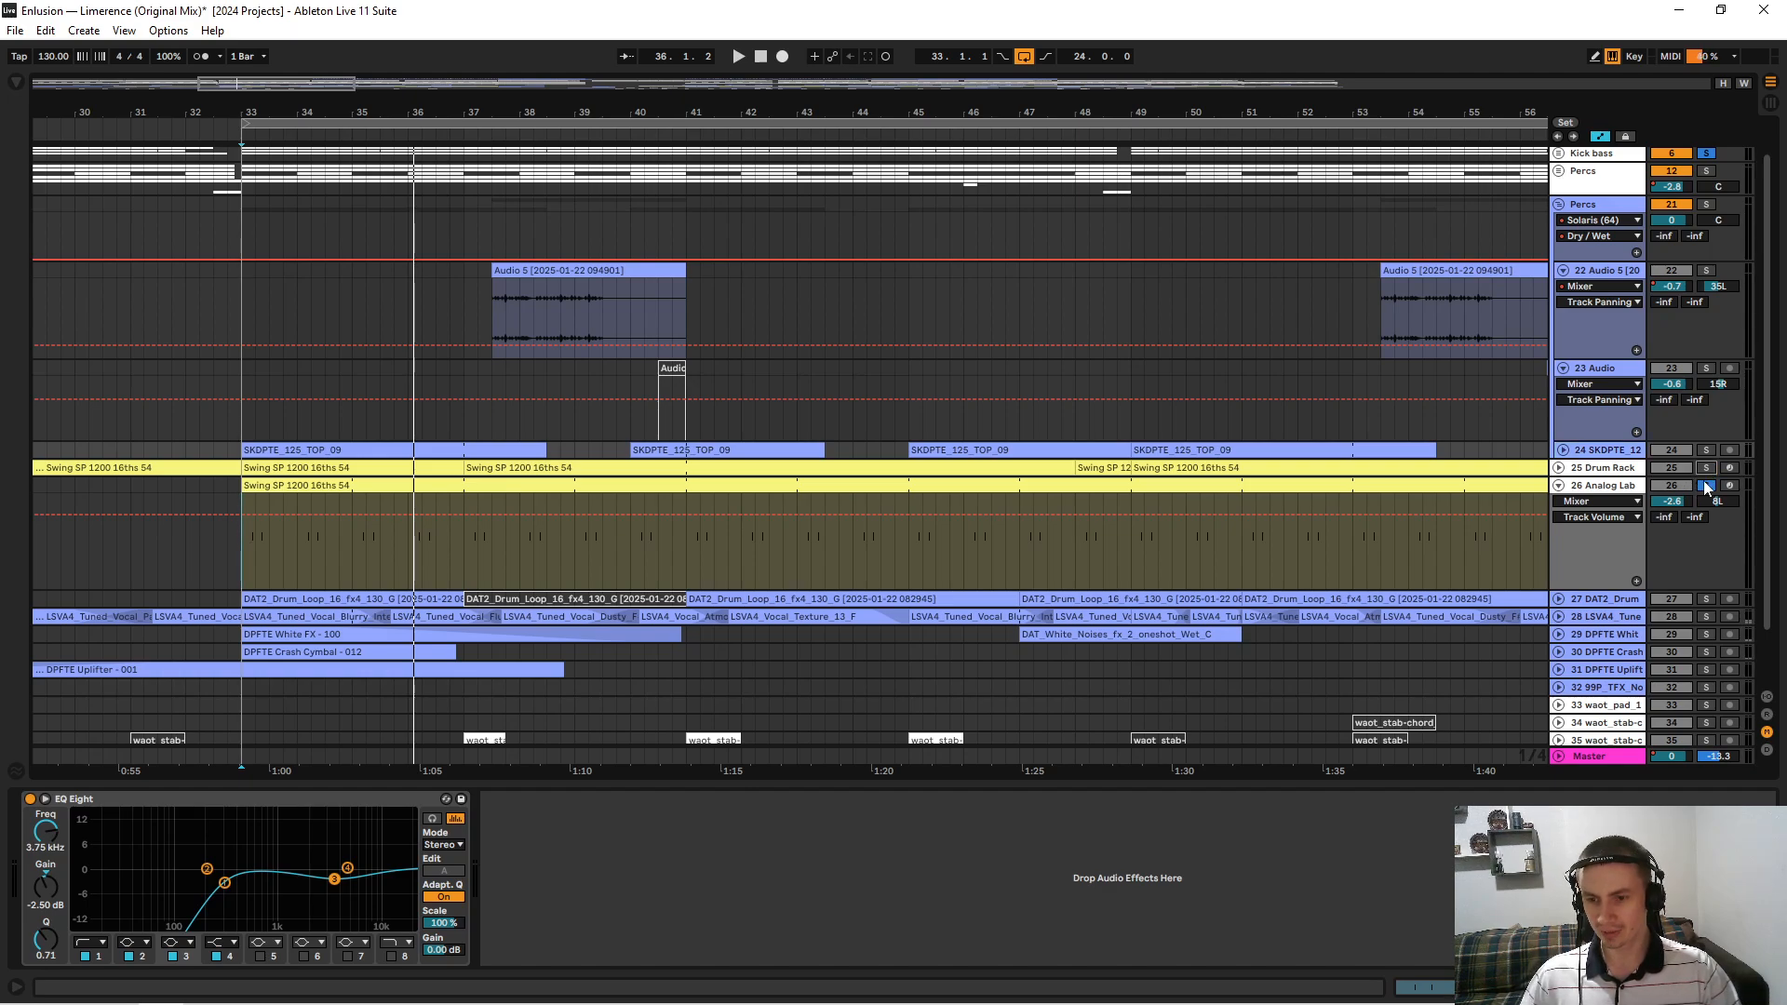
pyautogui.click(1559, 485)
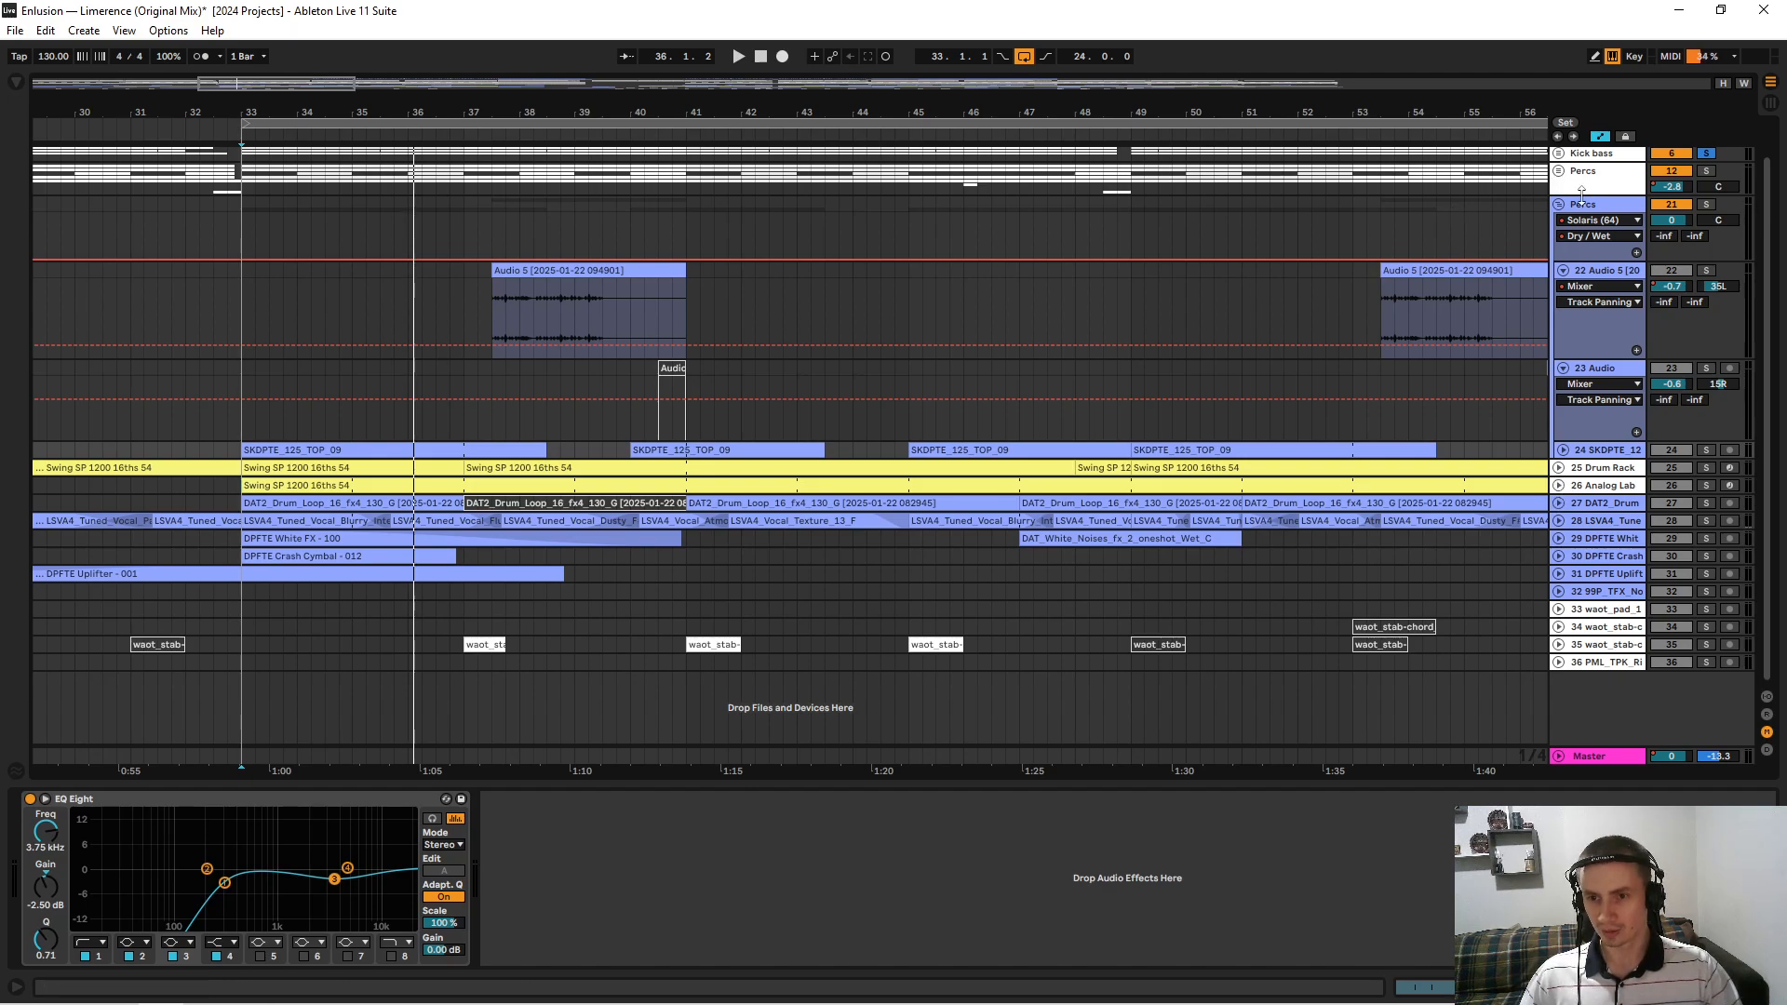
# Fold the Percs group and briefly view the 25 Drum Rack and 26 Analog Lab lanes, leaving both folded.
pyautogui.click(1561, 205)
pyautogui.click(1559, 260)
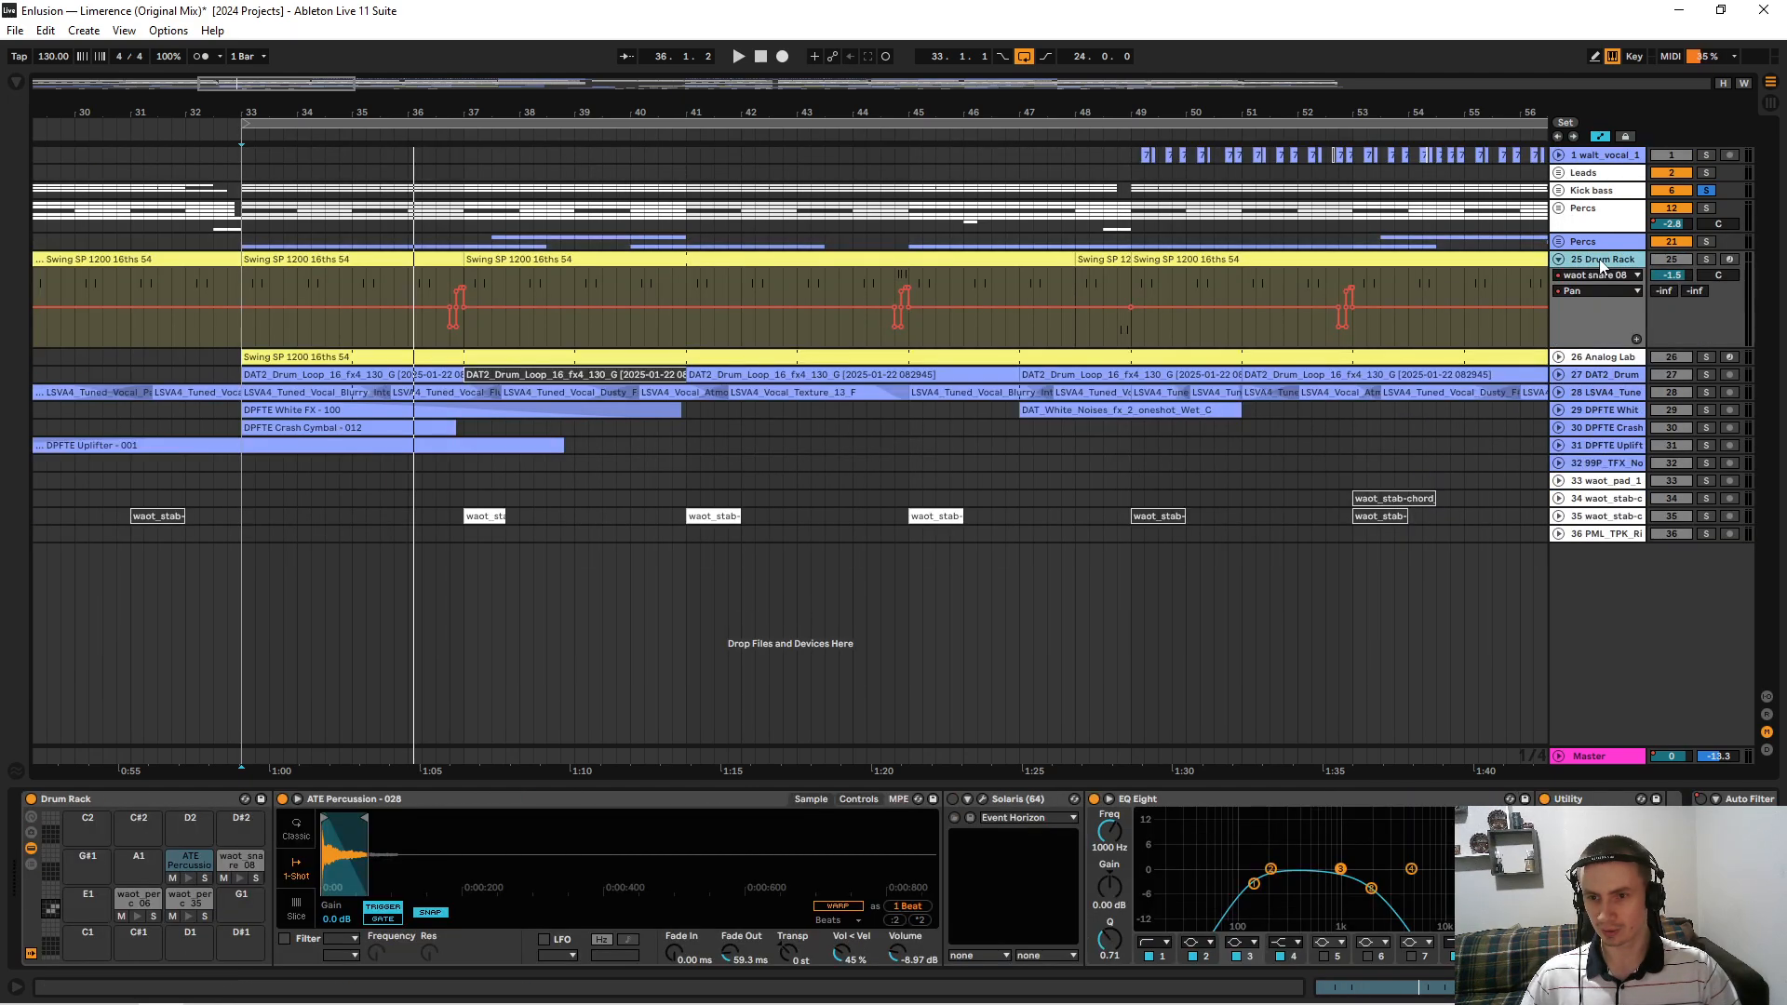
pyautogui.click(1560, 261)
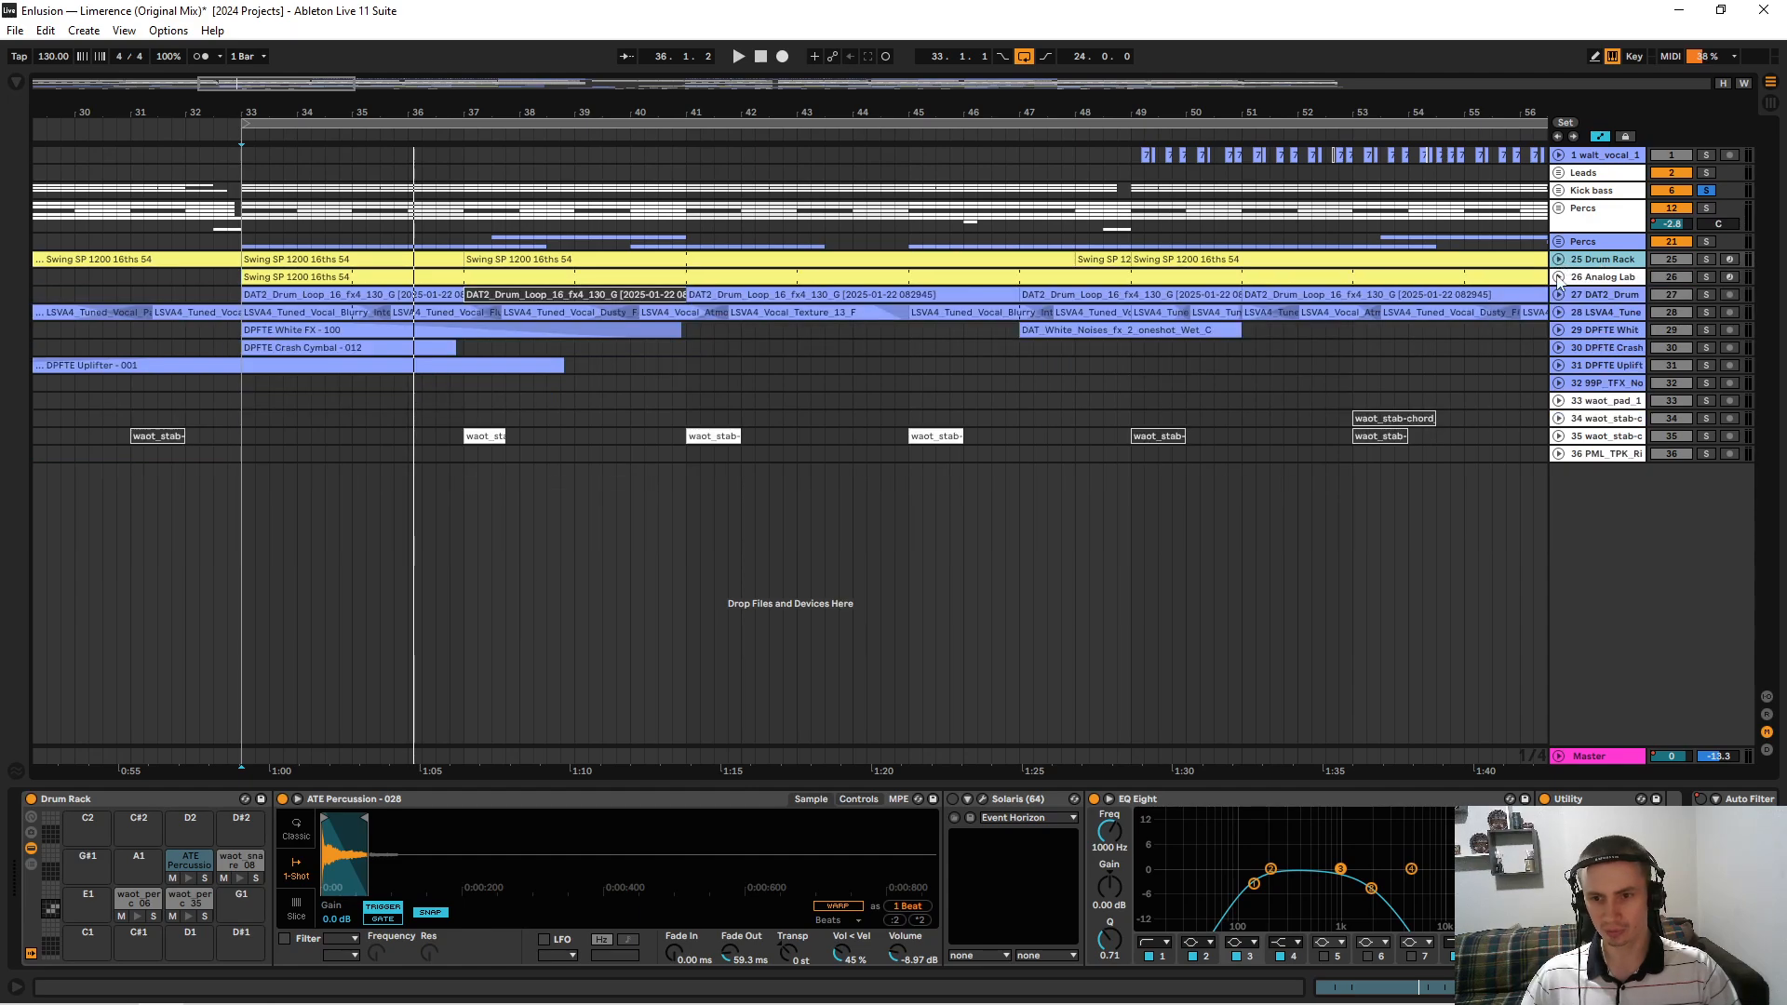
pyautogui.click(1559, 277)
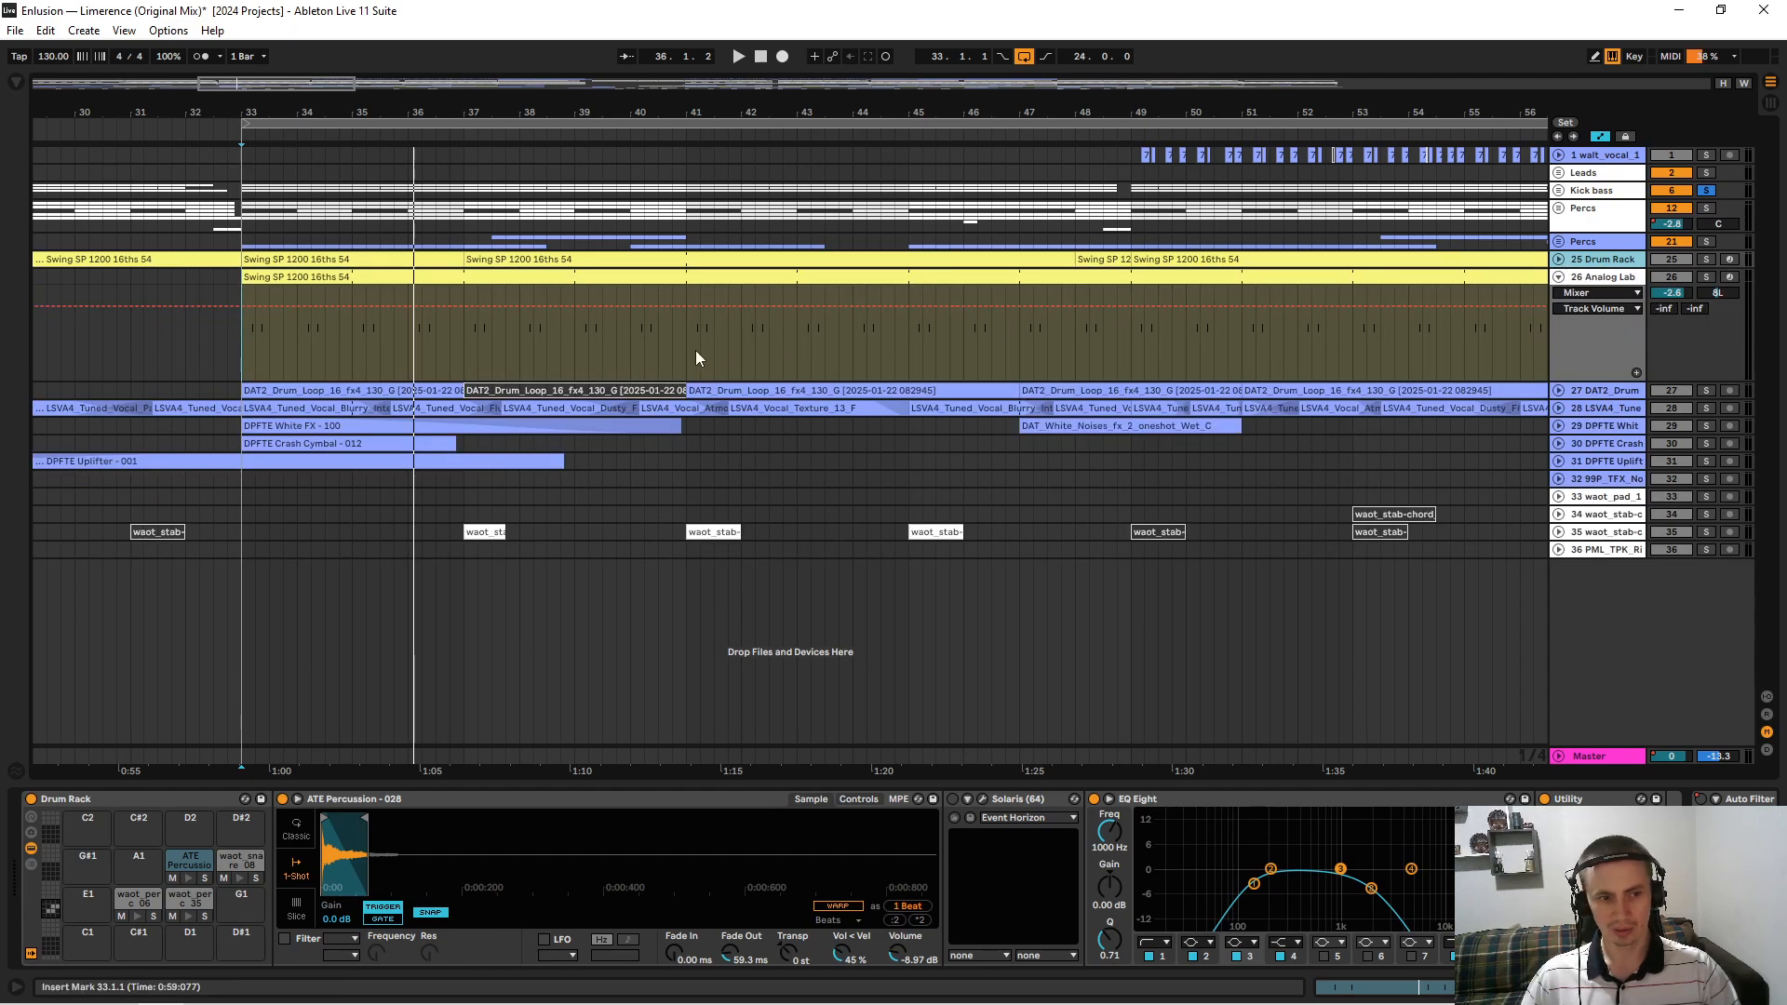
pyautogui.click(1558, 277)
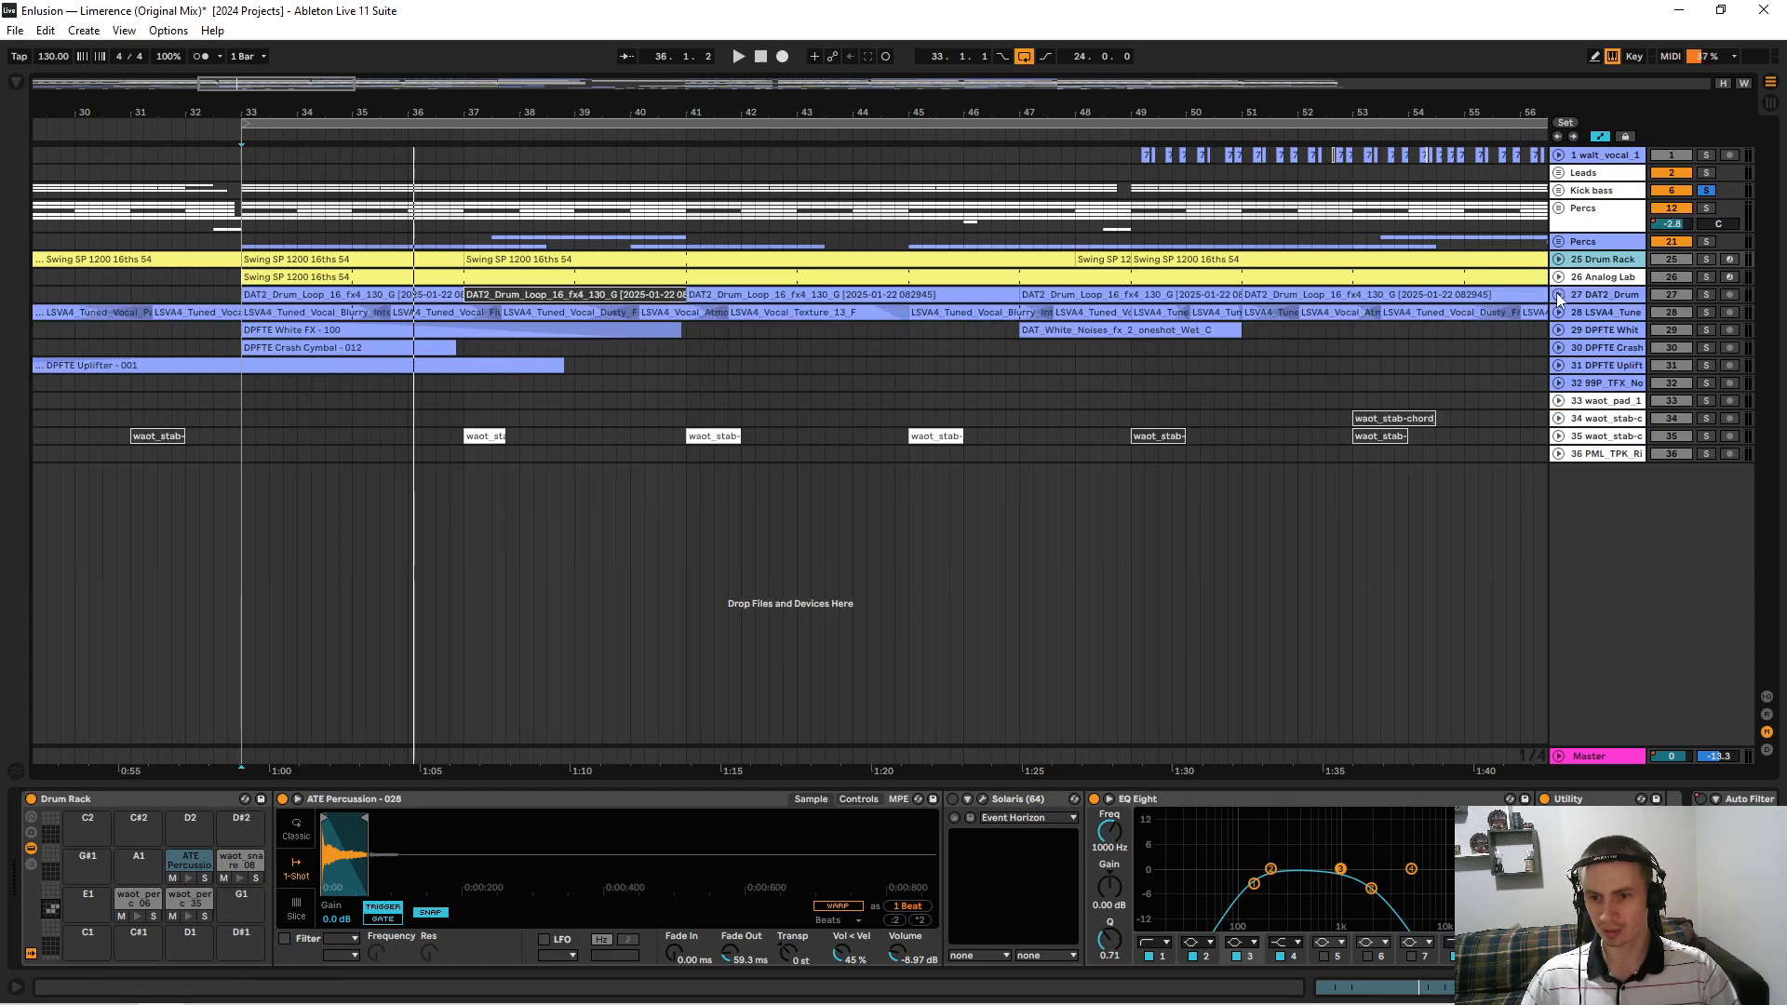
# Unfold and solo only the 27 DAT2_Drum track, and play it from bar 48.
pyautogui.click(1559, 294)
pyautogui.click(1705, 296)
pyautogui.moveTo(987, 113); pyautogui.dragTo(540, 56)
pyautogui.moveTo(430, 113); pyautogui.dragTo(430, 177)
pyautogui.click(825, 353)
pyautogui.press('space')
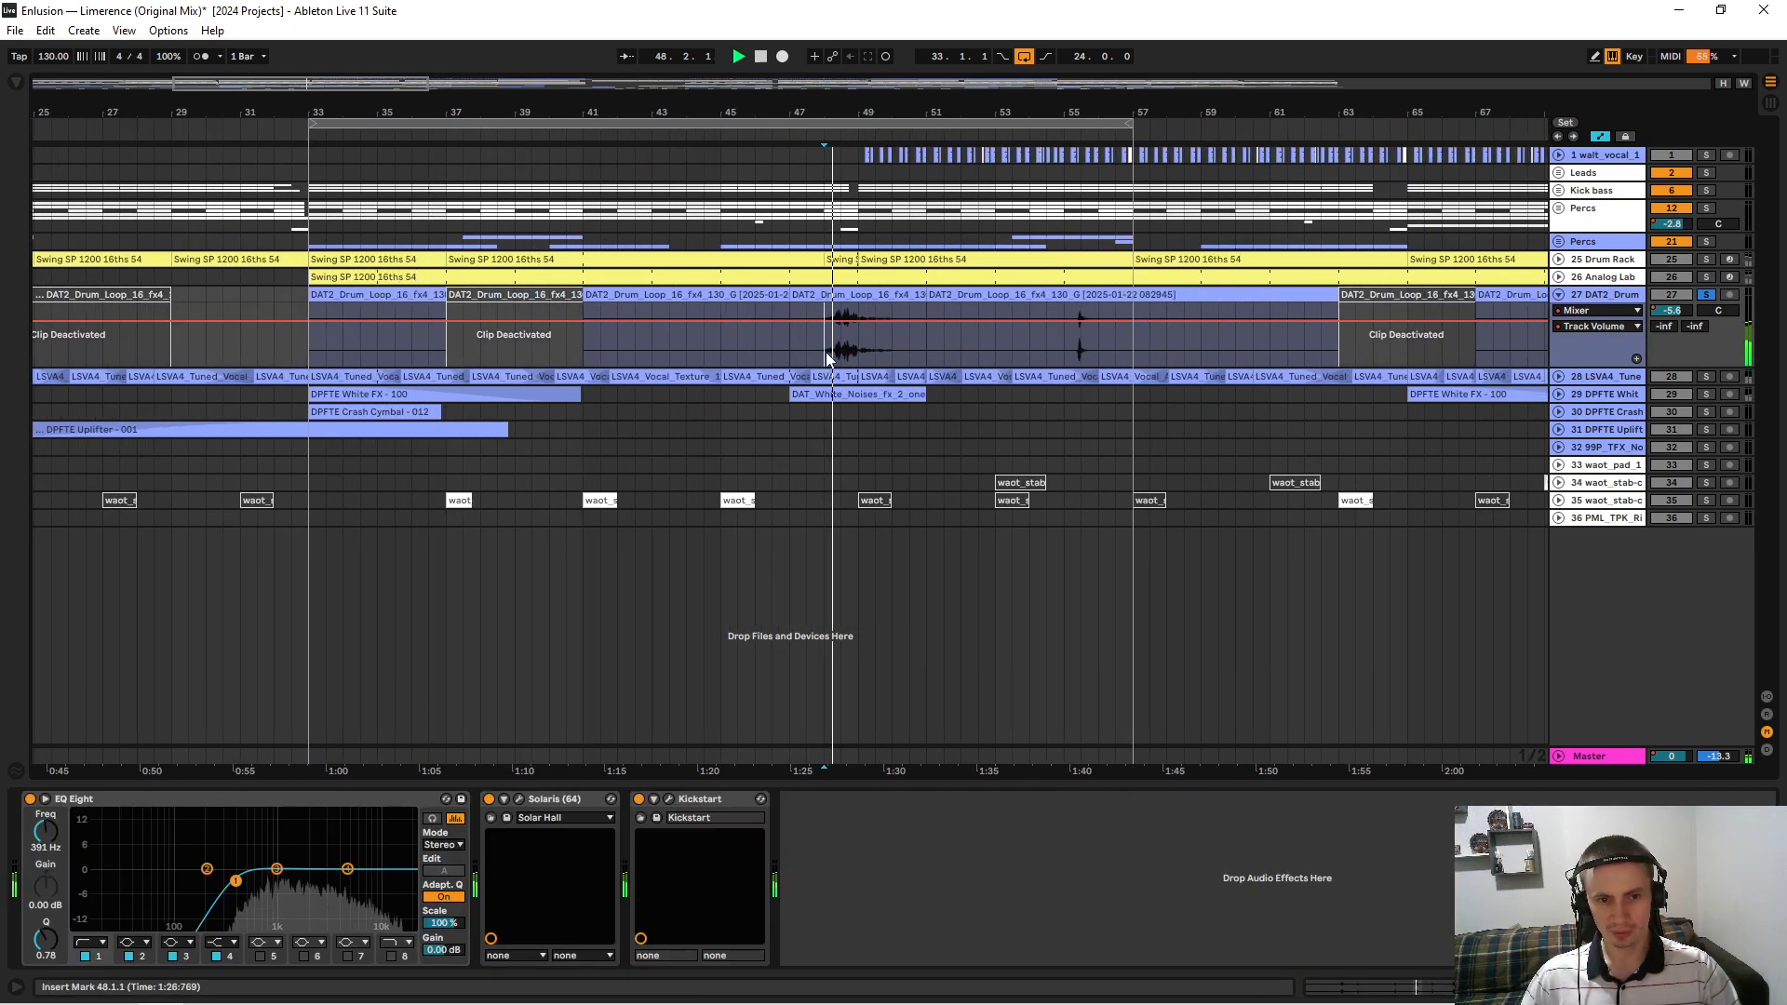
pyautogui.press('space')
# Open the DAT2_Drum_Loop_16 clip at bar 47 in an enlarged clip view and show its sample in the browser.
pyautogui.click(843, 293)
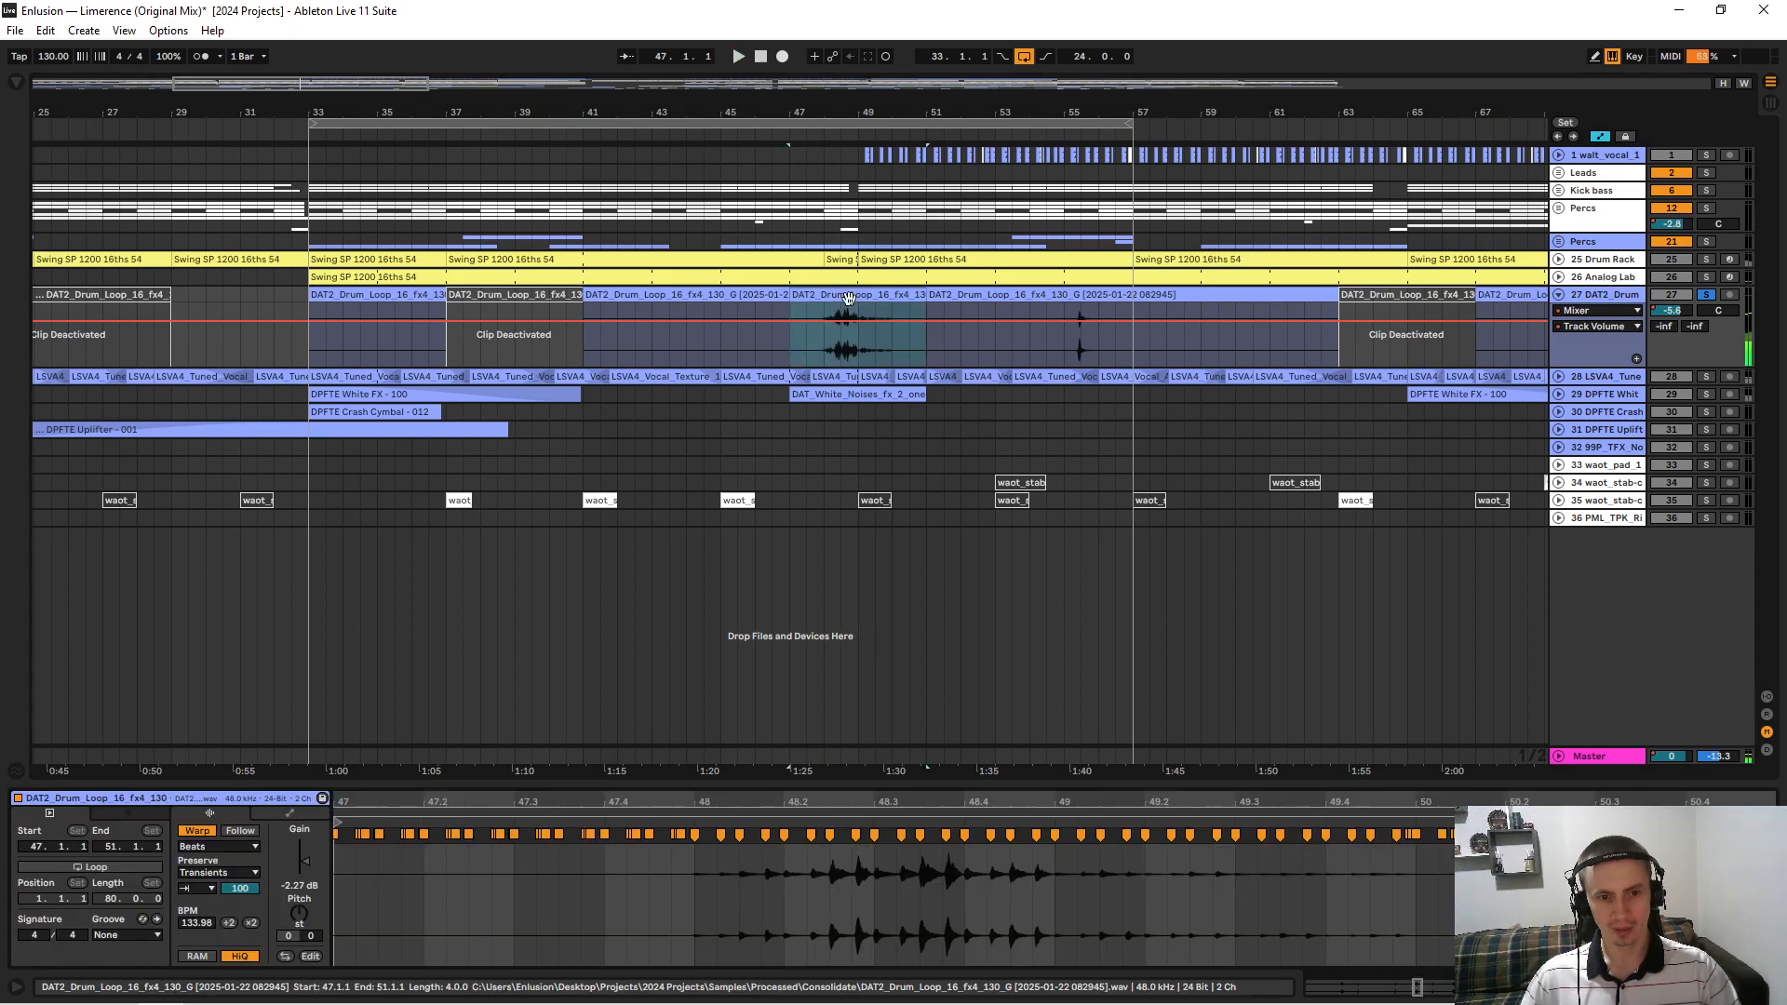
pyautogui.moveTo(449, 786); pyautogui.dragTo(407, 523)
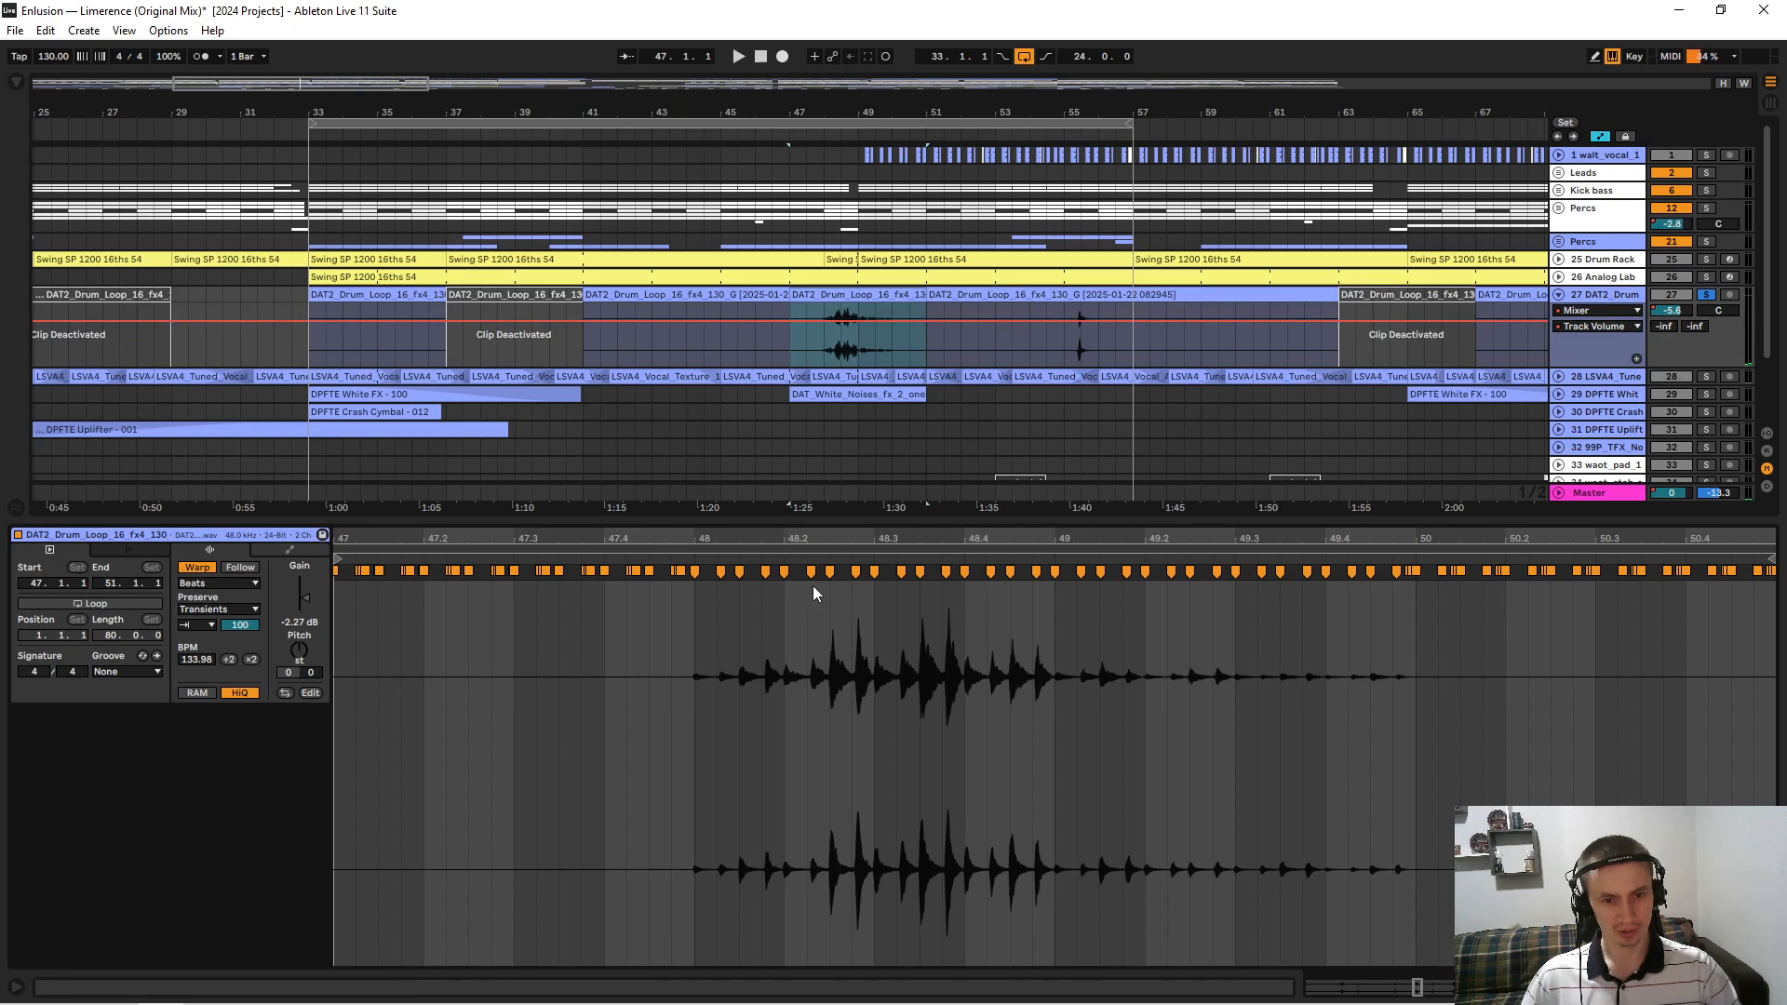
pyautogui.rightClick(858, 294)
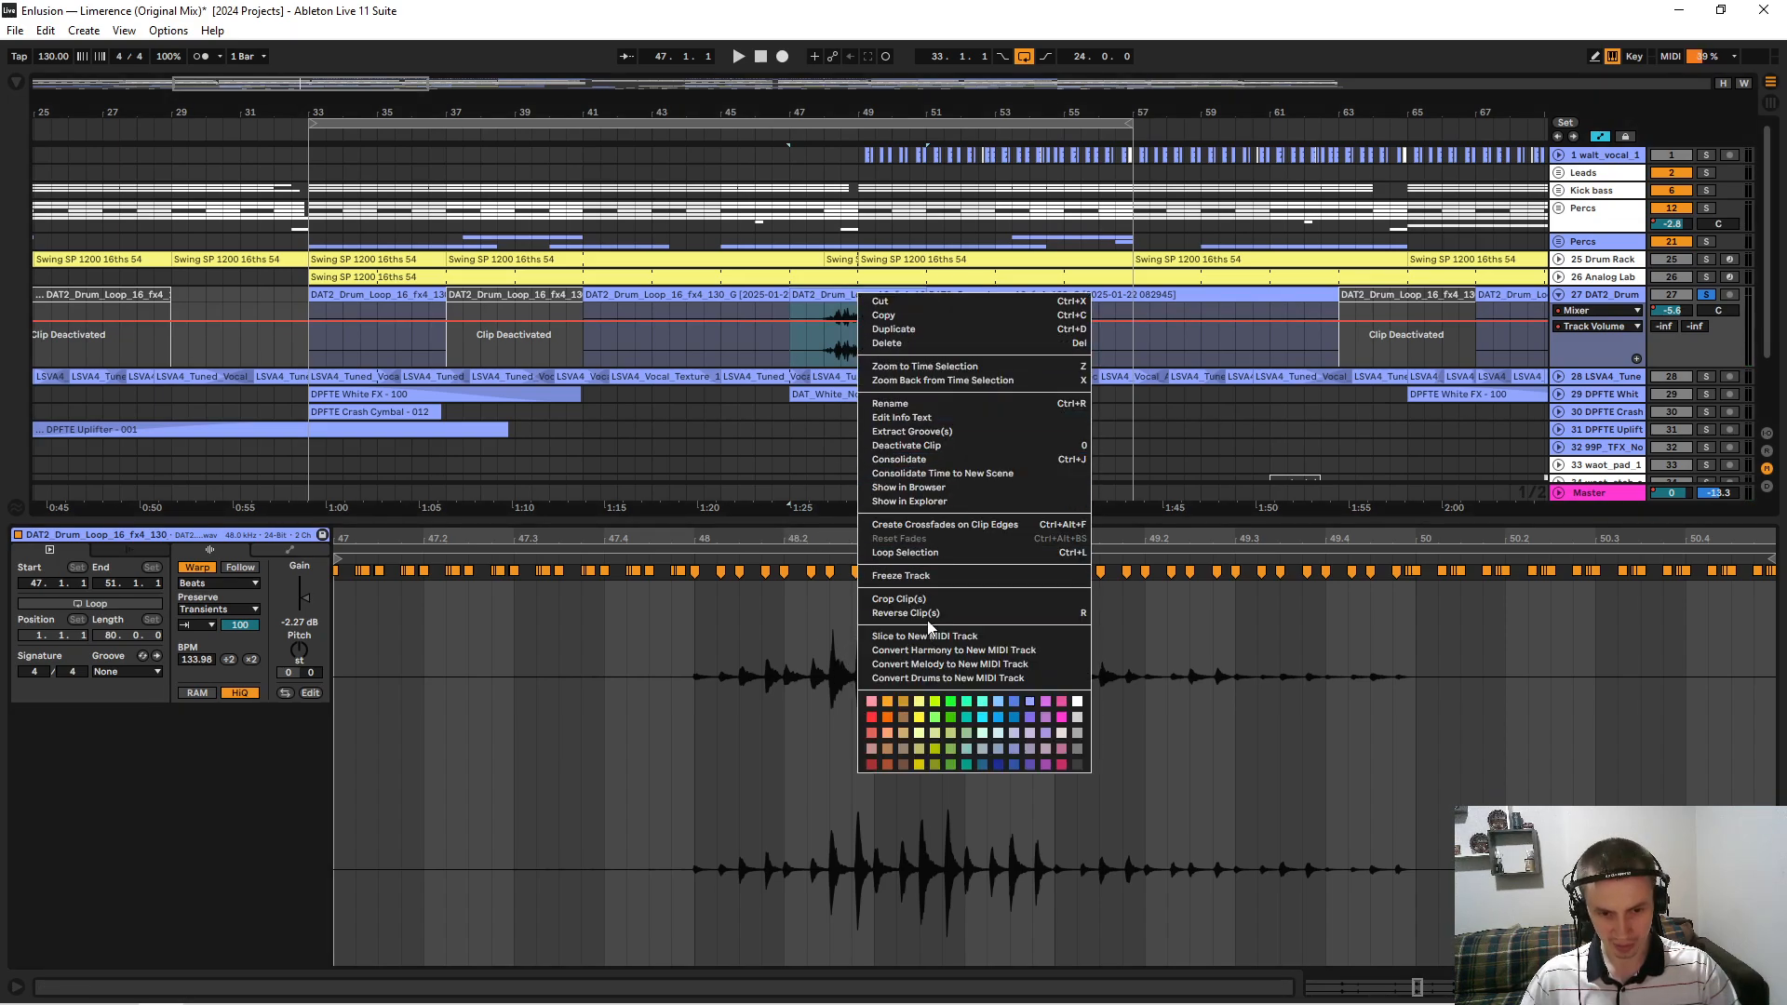
pyautogui.click(810, 486)
pyautogui.click(196, 535)
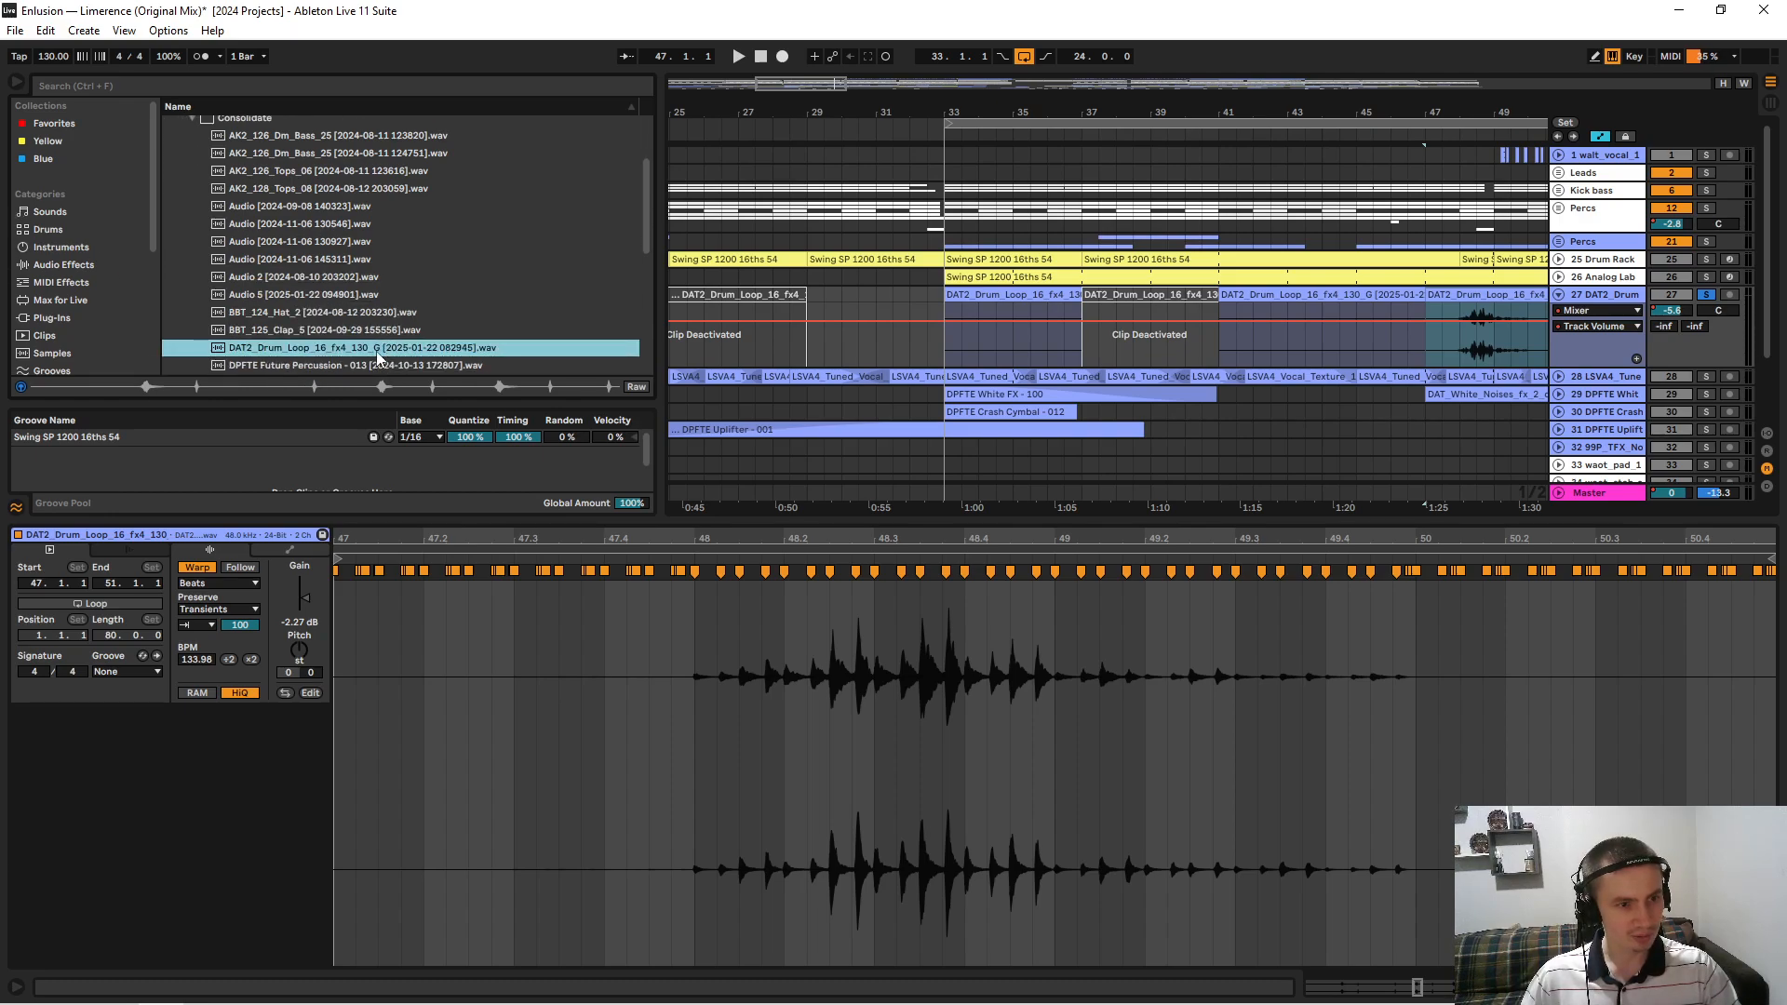
# Shrink the clip view and preview the DAT2_Drum_Loop_16 sample in the browser from just before its first hit.
pyautogui.moveTo(794, 509); pyautogui.dragTo(794, 752)
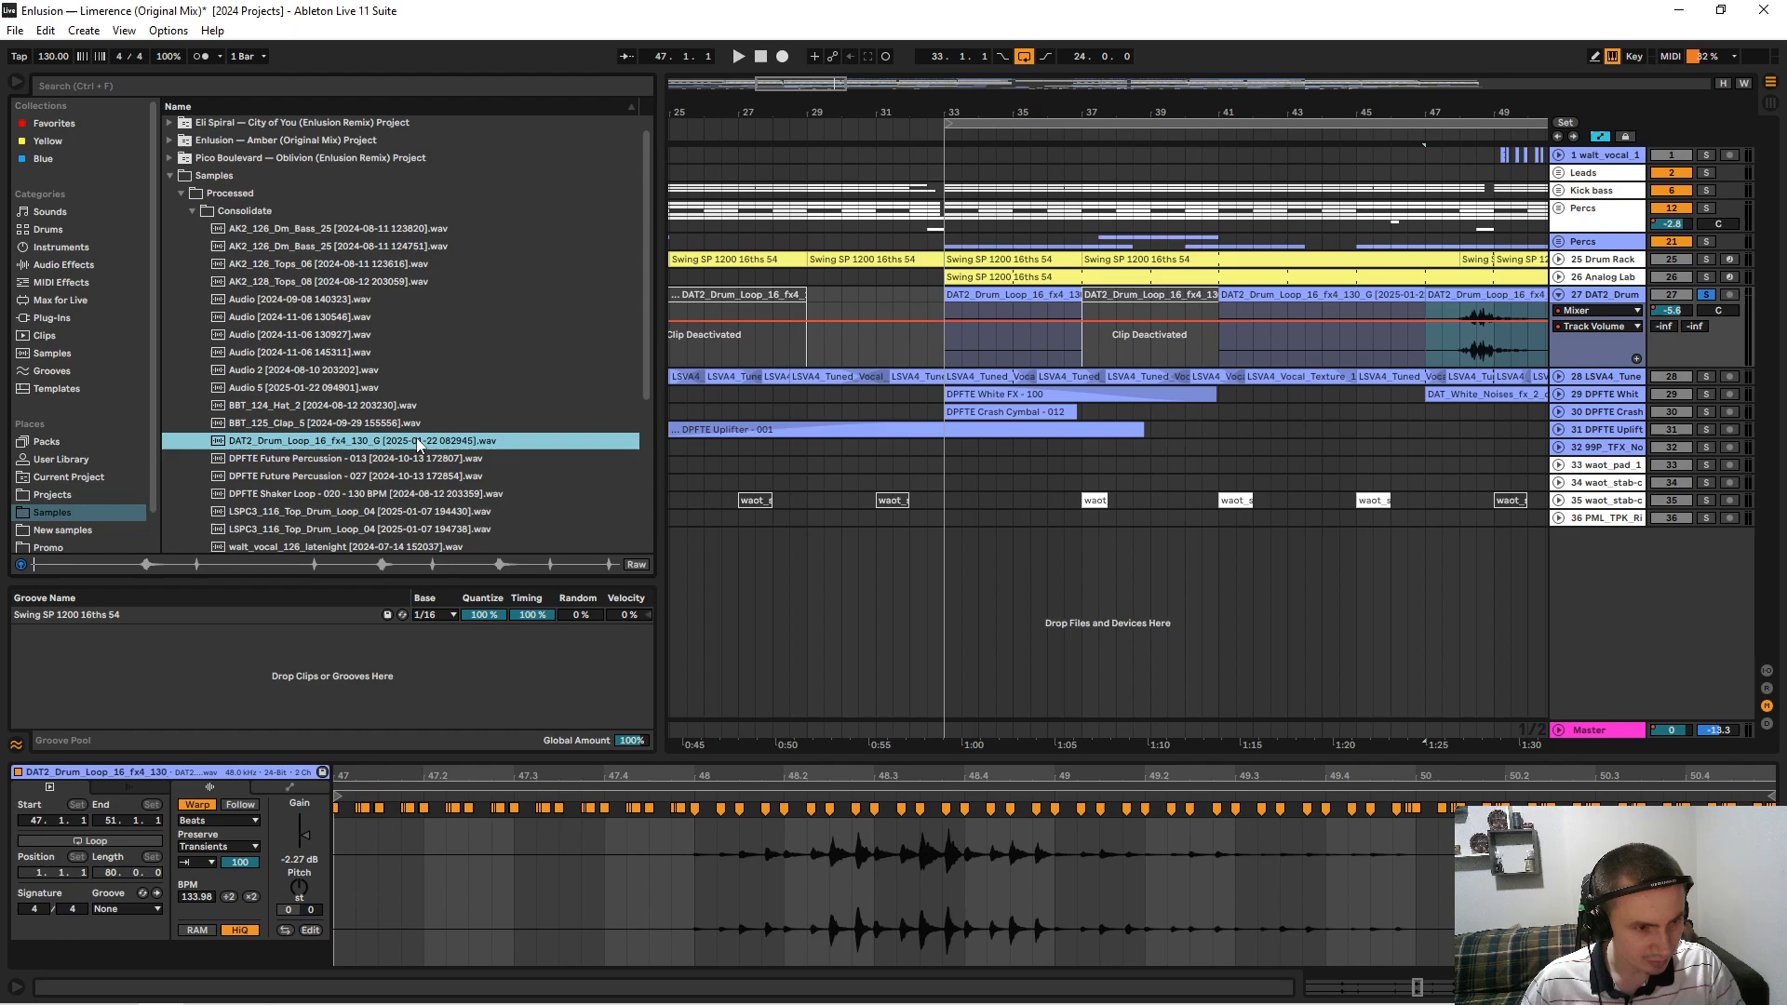
pyautogui.click(143, 564)
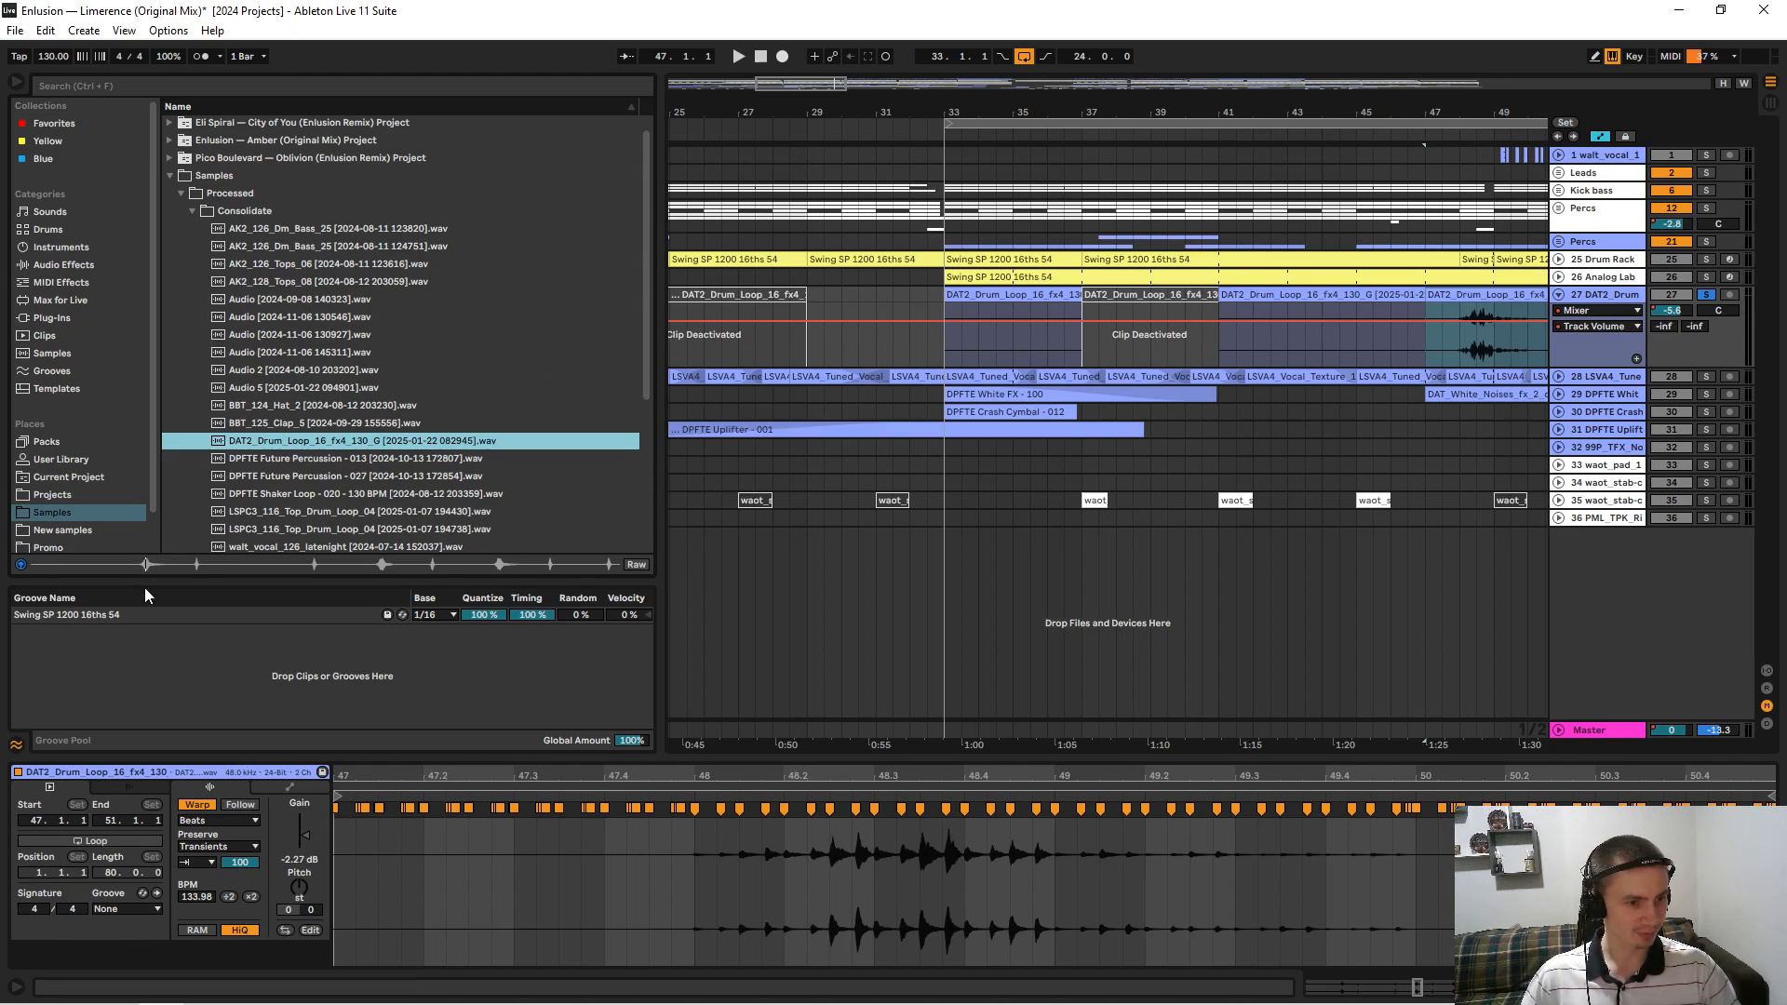
pyautogui.click(133, 565)
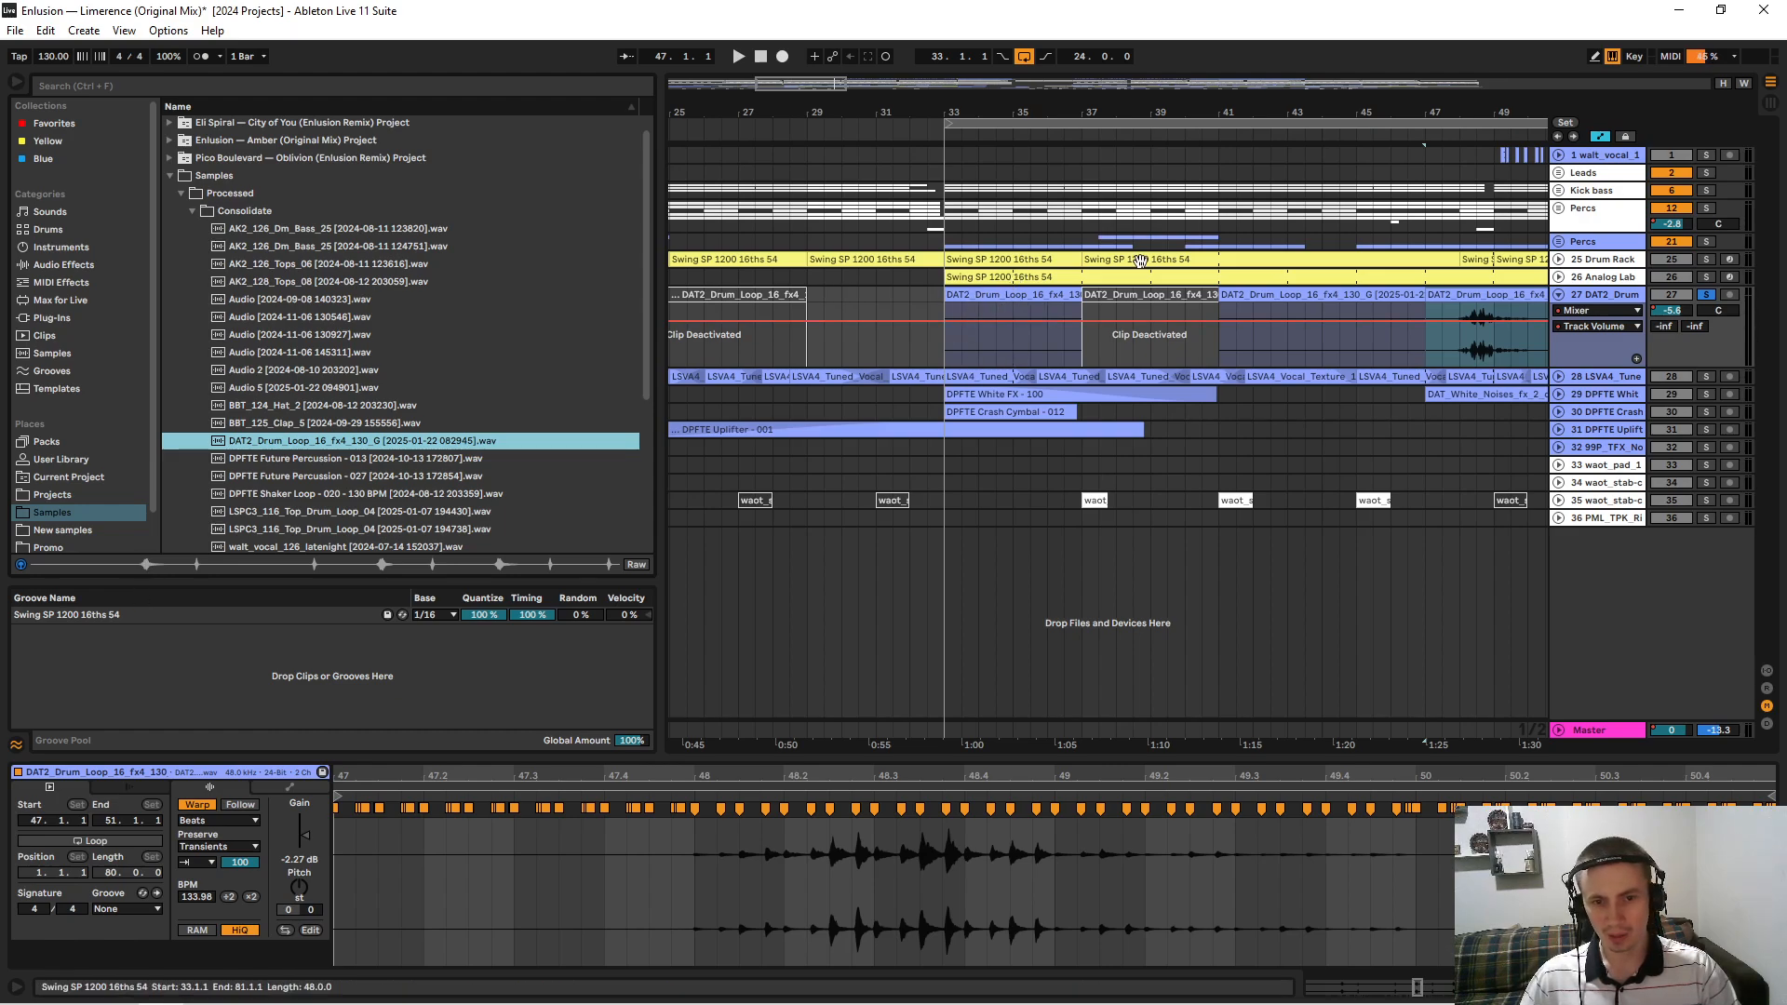
# Play the 27 DAT2_Drum track's fills from bar 48 and from 55.2, ending on an overview of the whole arrangement.
pyautogui.click(1454, 348)
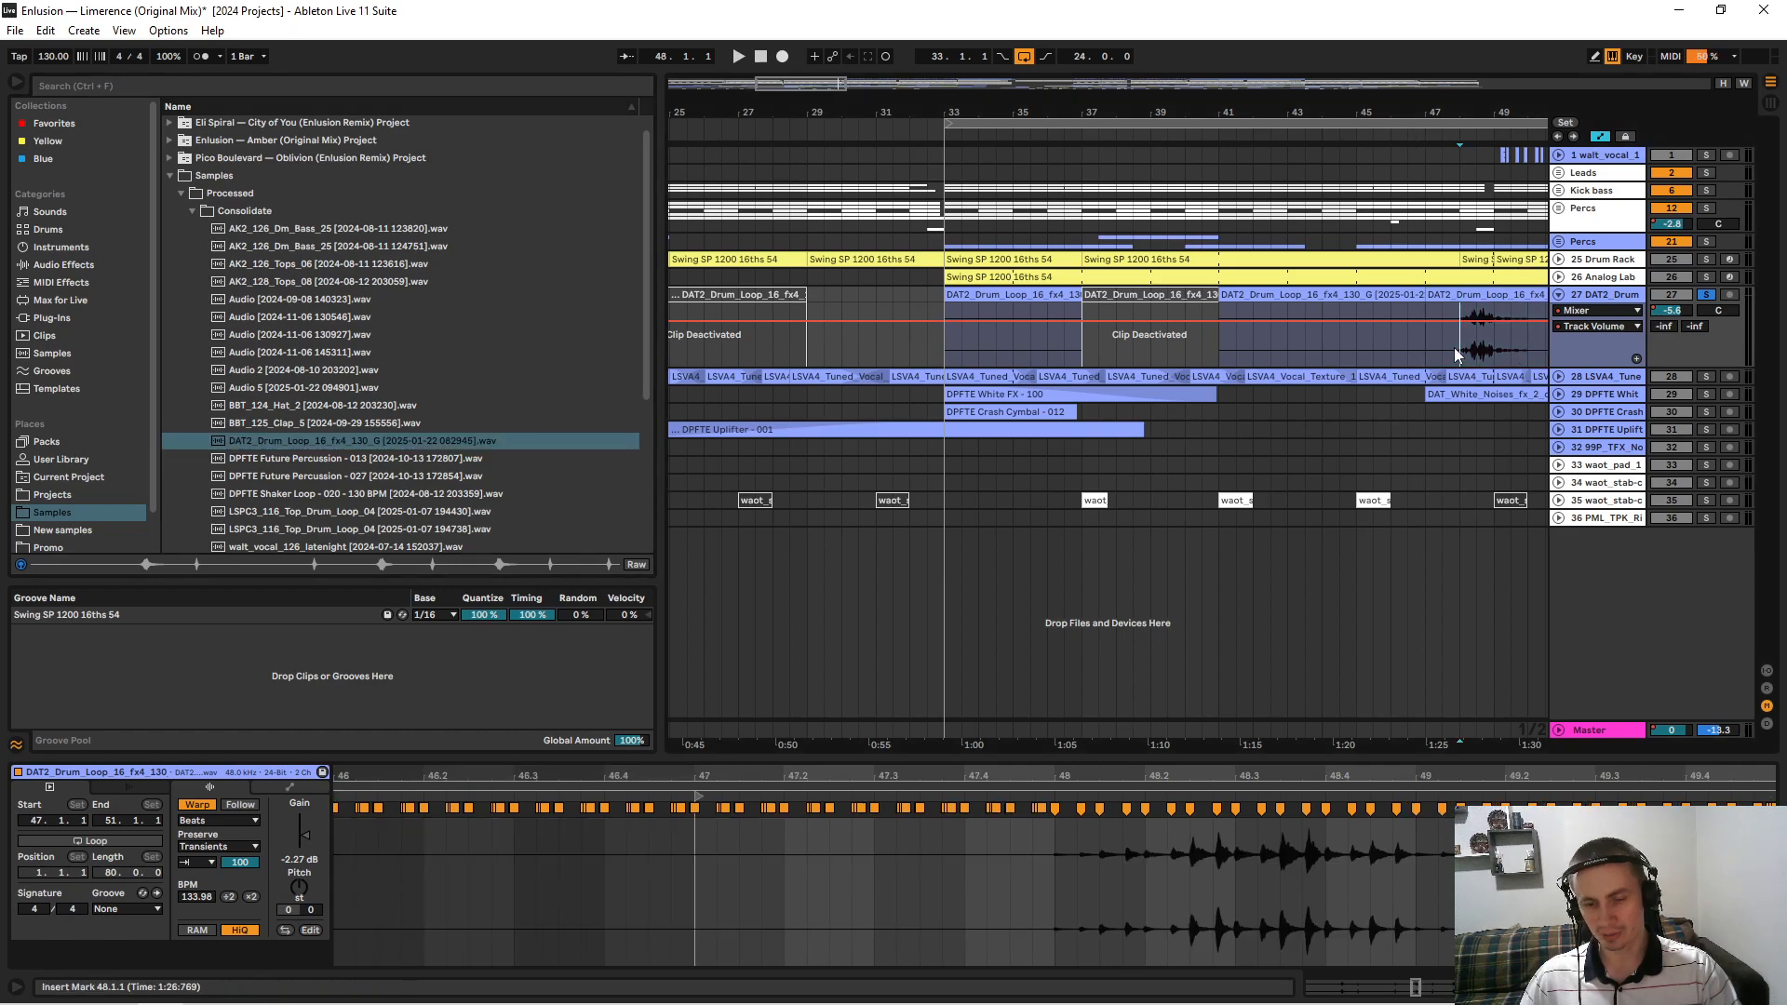
pyautogui.press('space')
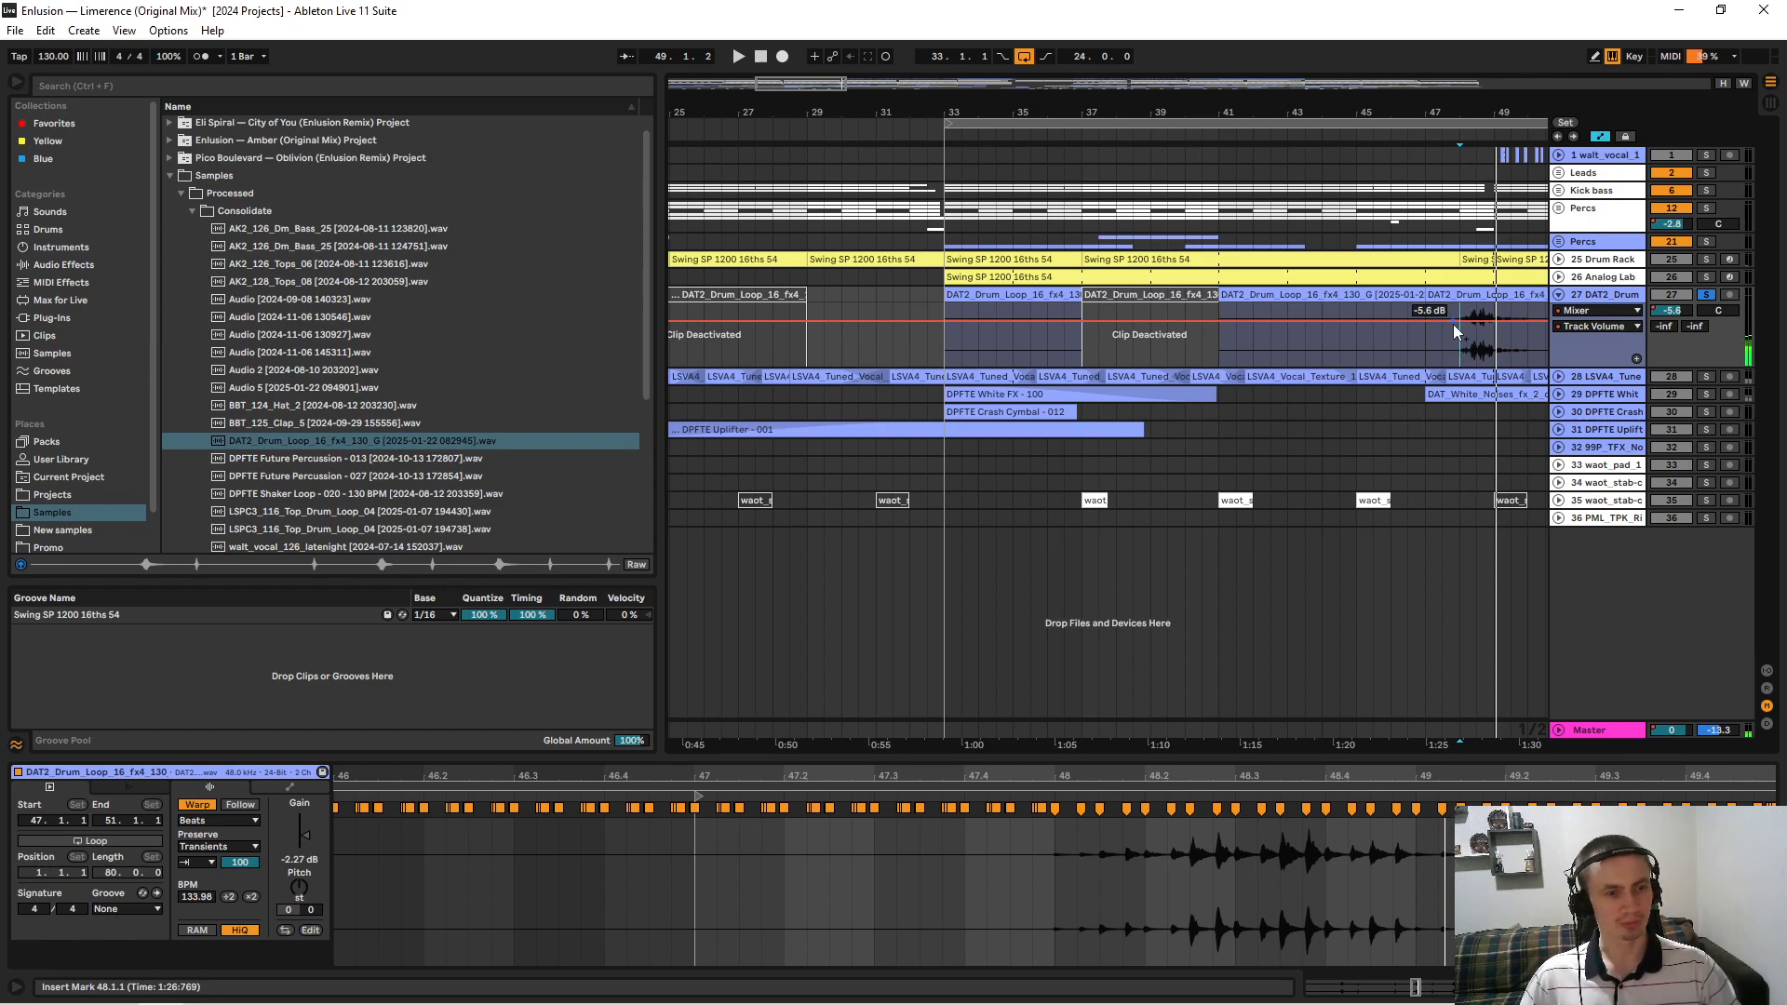
pyautogui.moveTo(1384, 97); pyautogui.dragTo(1163, 339)
pyautogui.click(1163, 342)
pyautogui.press('space')
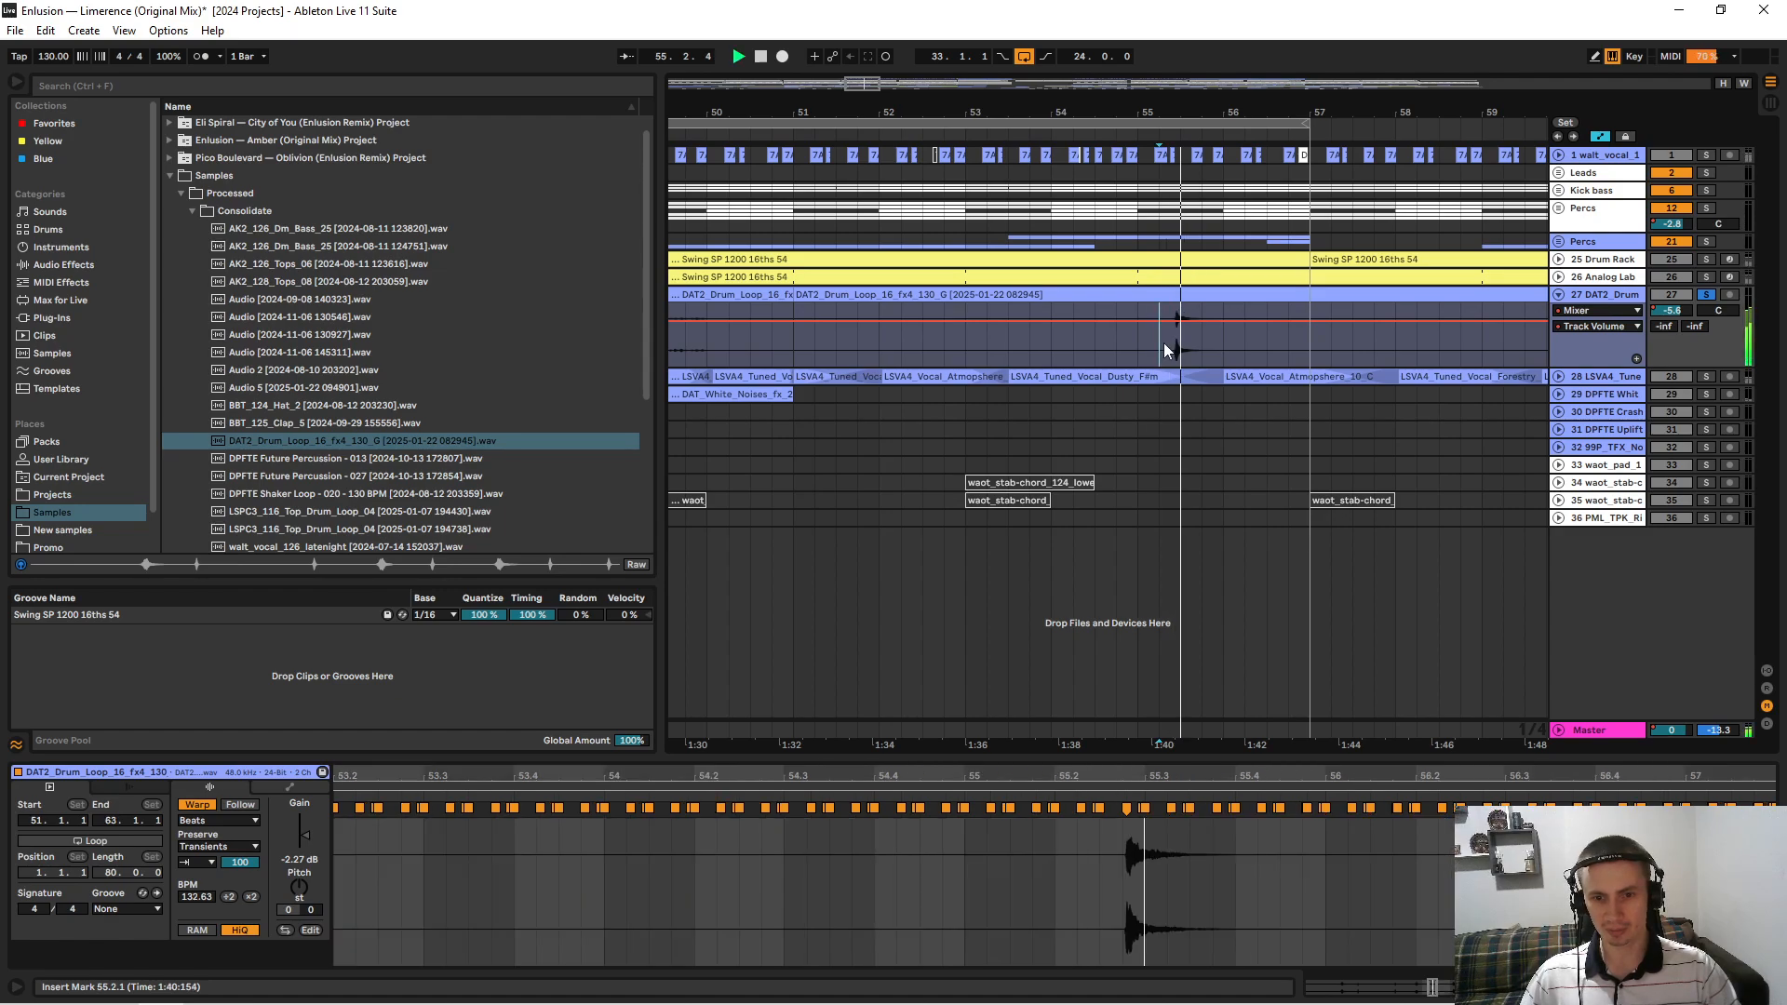
pyautogui.press('space')
pyautogui.moveTo(1184, 114); pyautogui.dragTo(1122, 97)
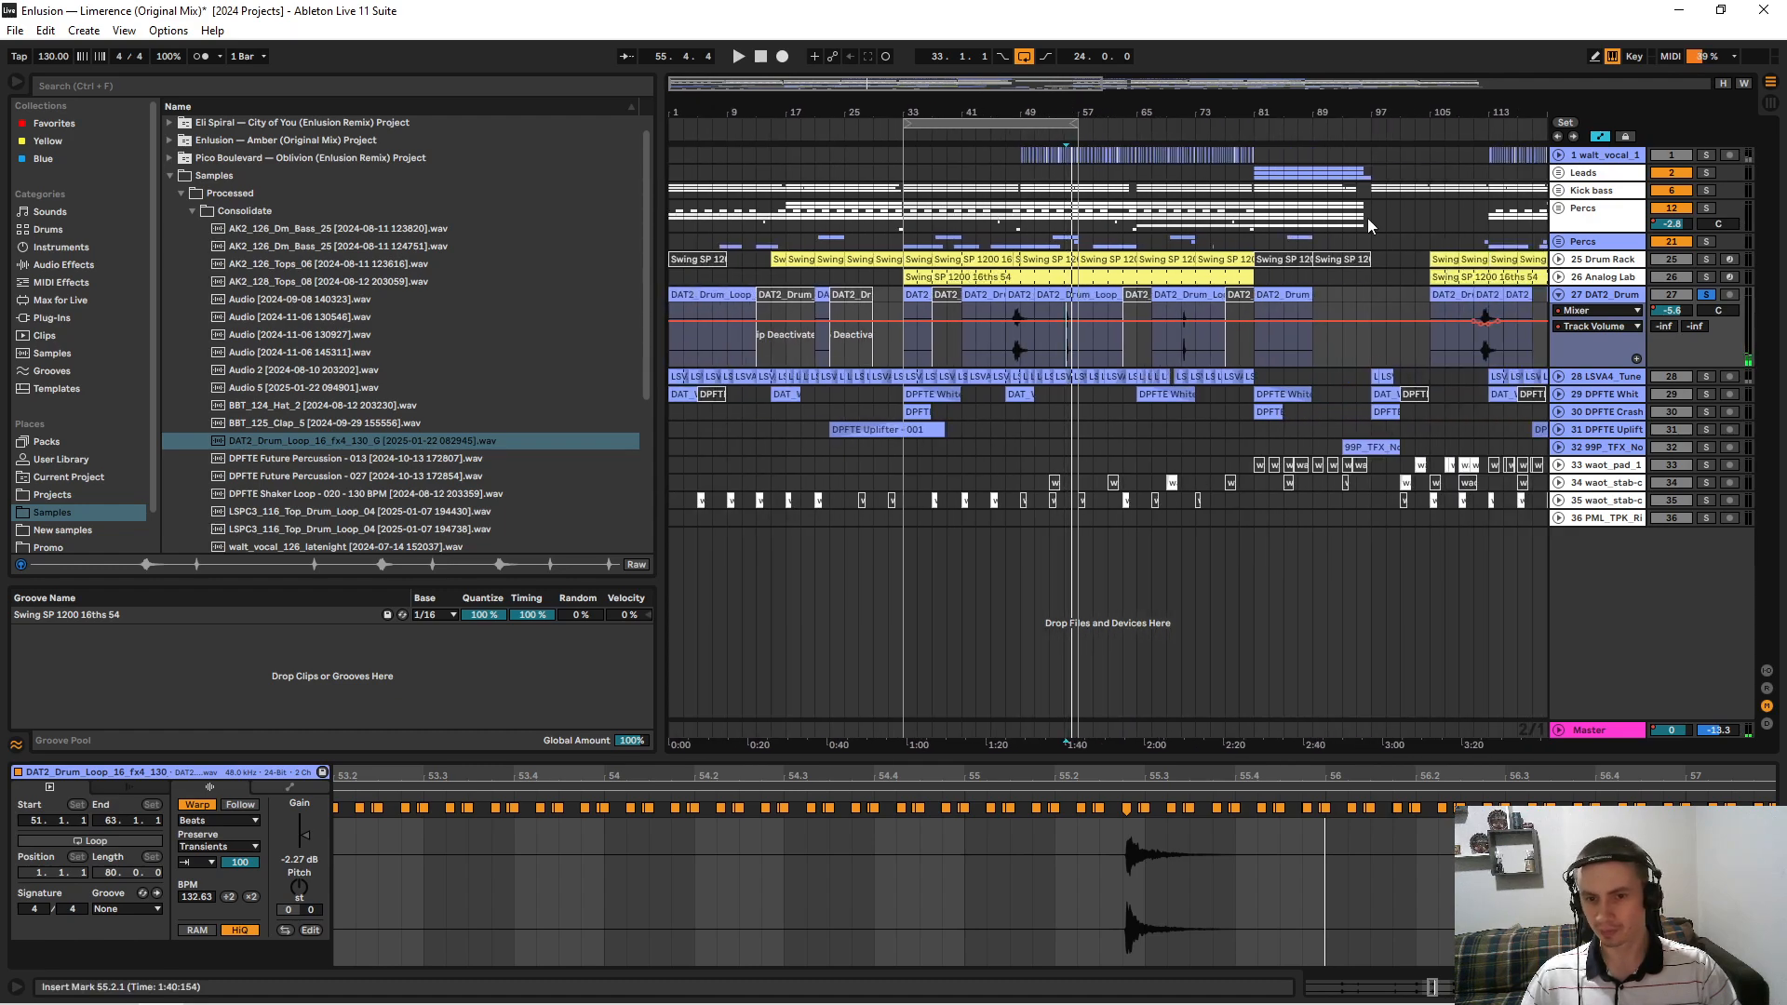
# Fold the 27 DAT2_Drum track, unfold and solo 28 LSVA4_Tune, and increase its track height.
pyautogui.click(1559, 295)
pyautogui.click(1559, 312)
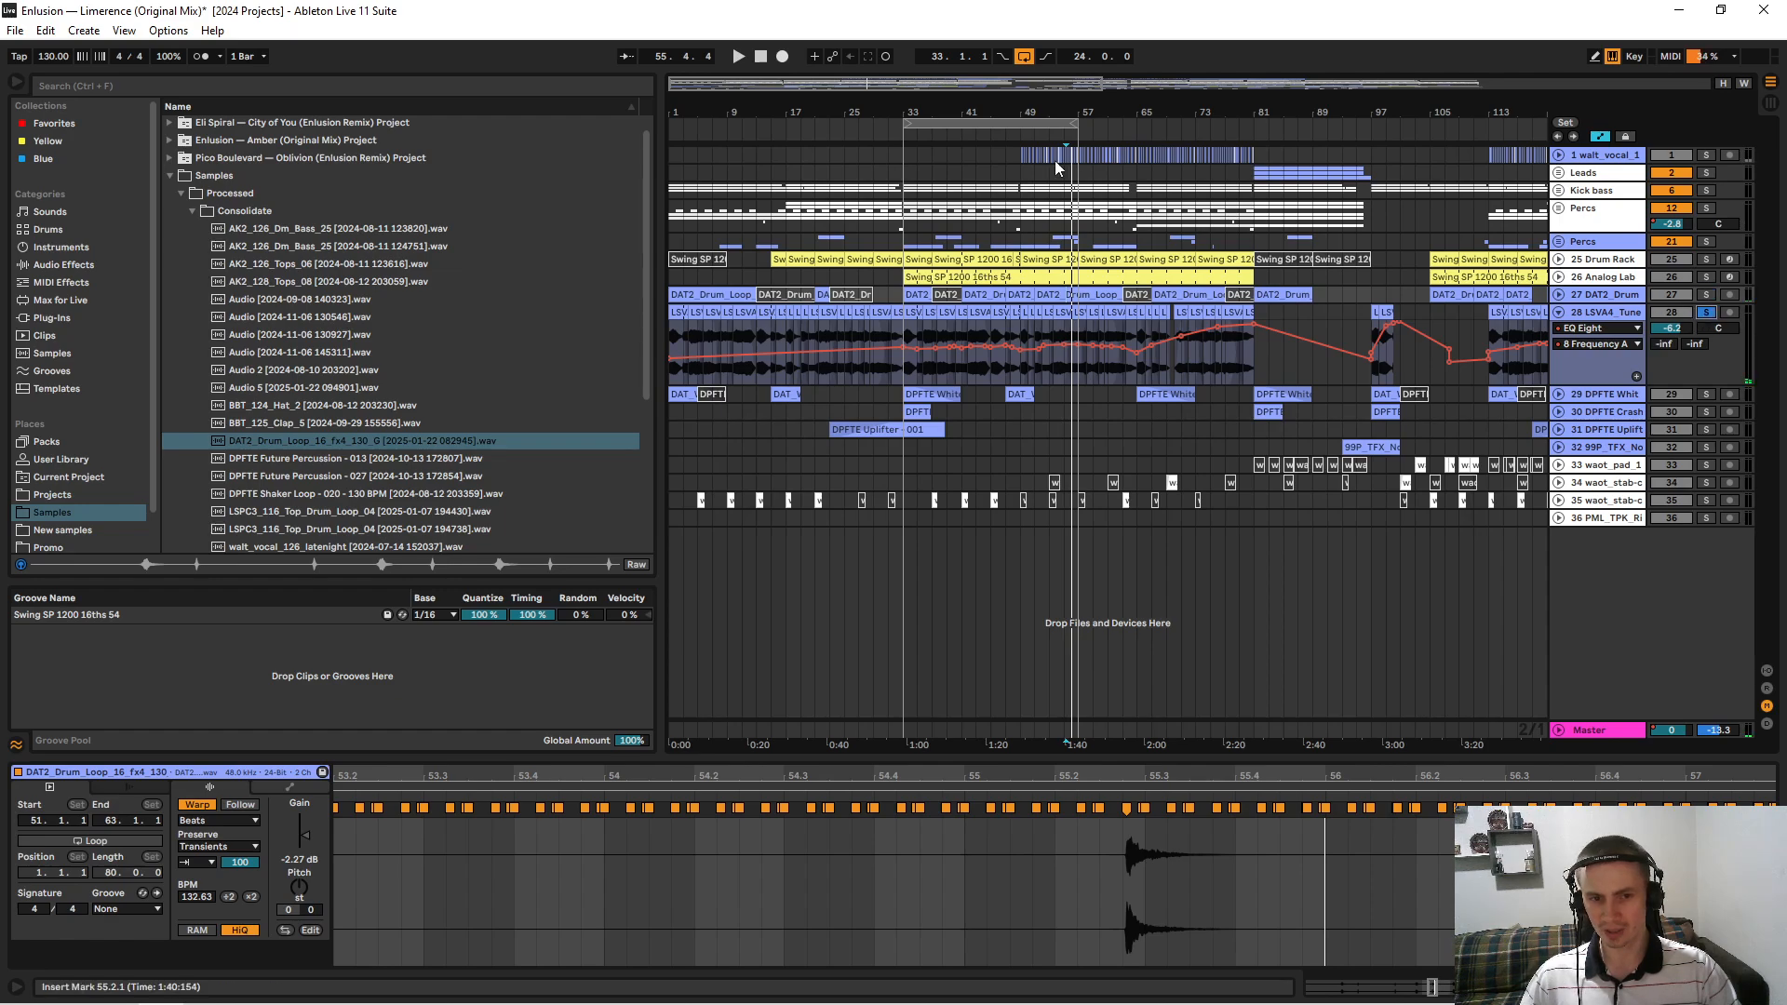
pyautogui.moveTo(865, 112); pyautogui.dragTo(1052, 142)
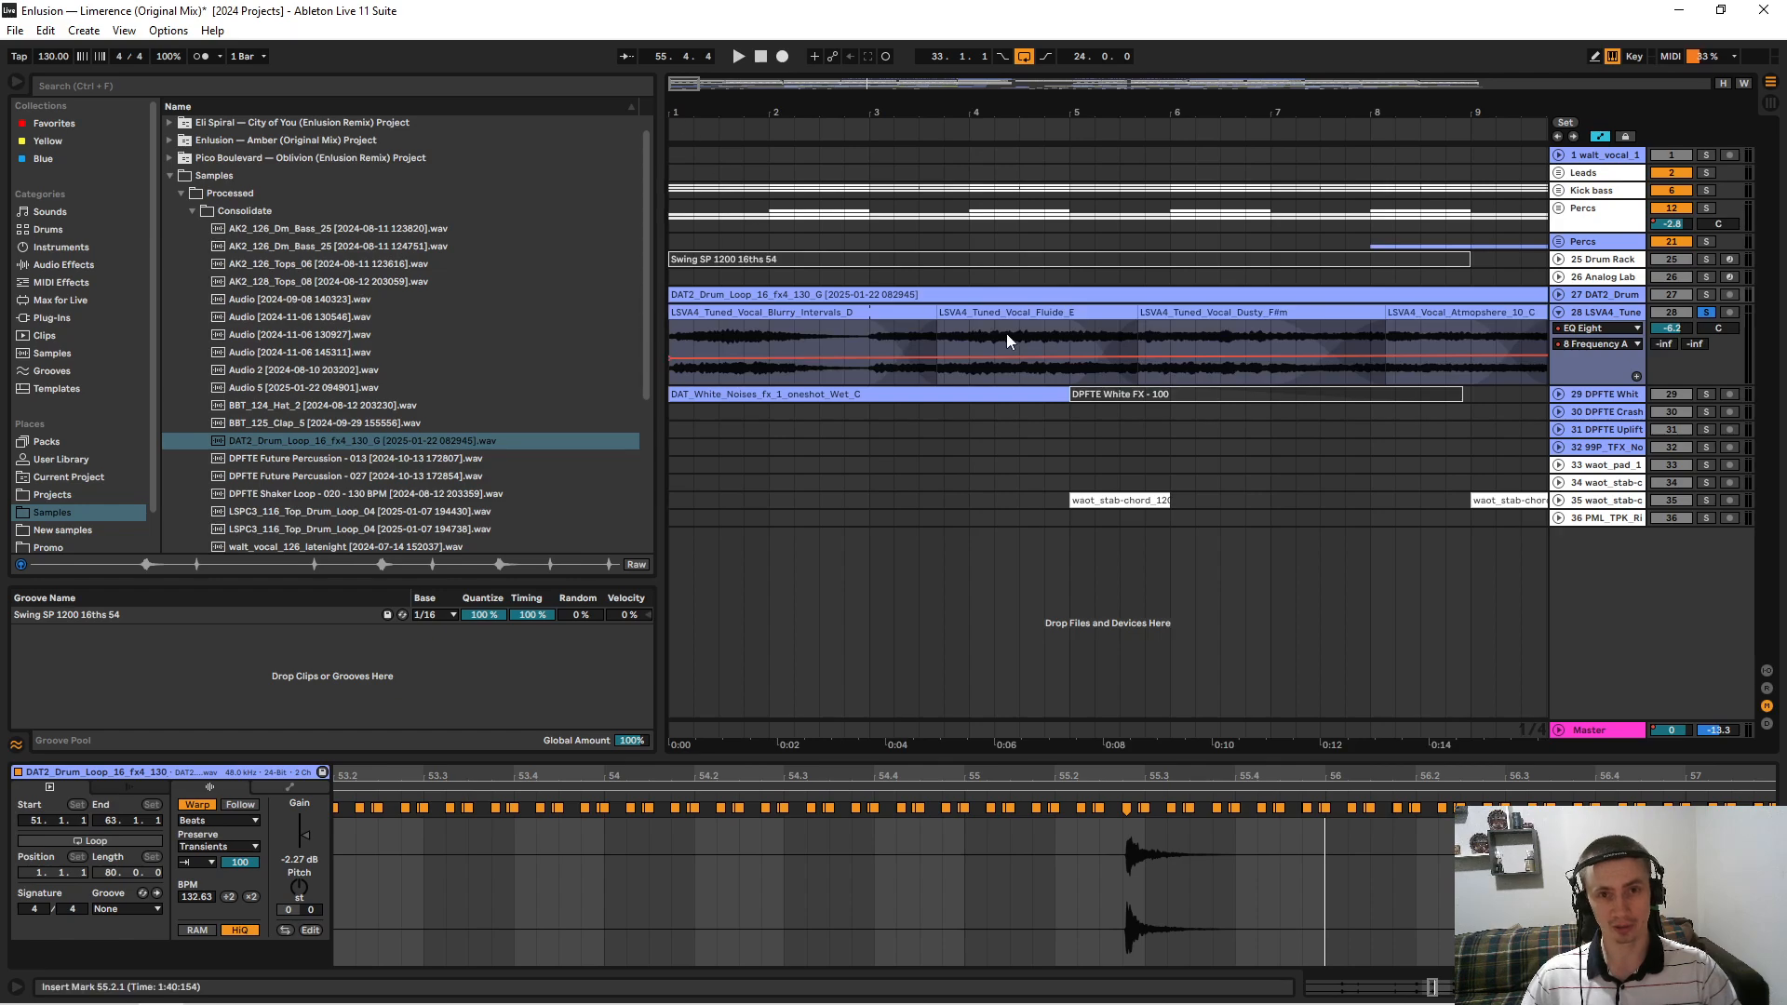
pyautogui.moveTo(1610, 382); pyautogui.dragTo(1610, 476)
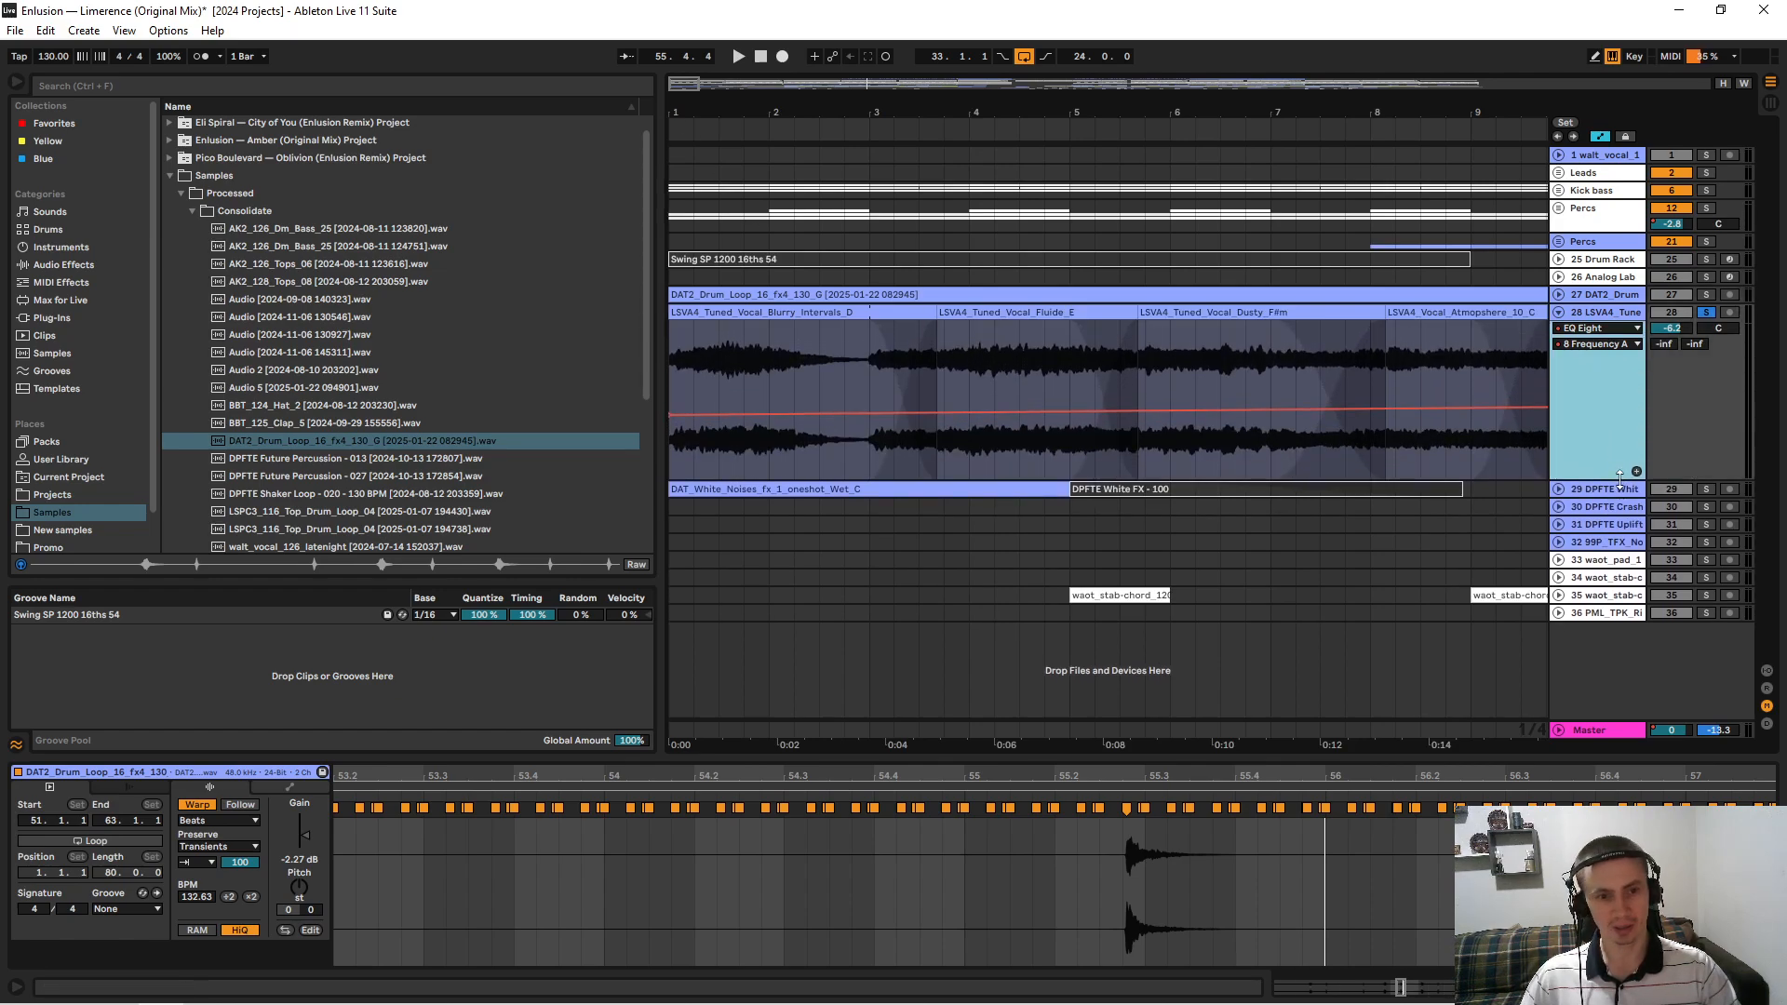
# Play the soloed 28 LSVA4_Tune track from about bar 3.
pyautogui.moveTo(919, 109); pyautogui.dragTo(762, 106)
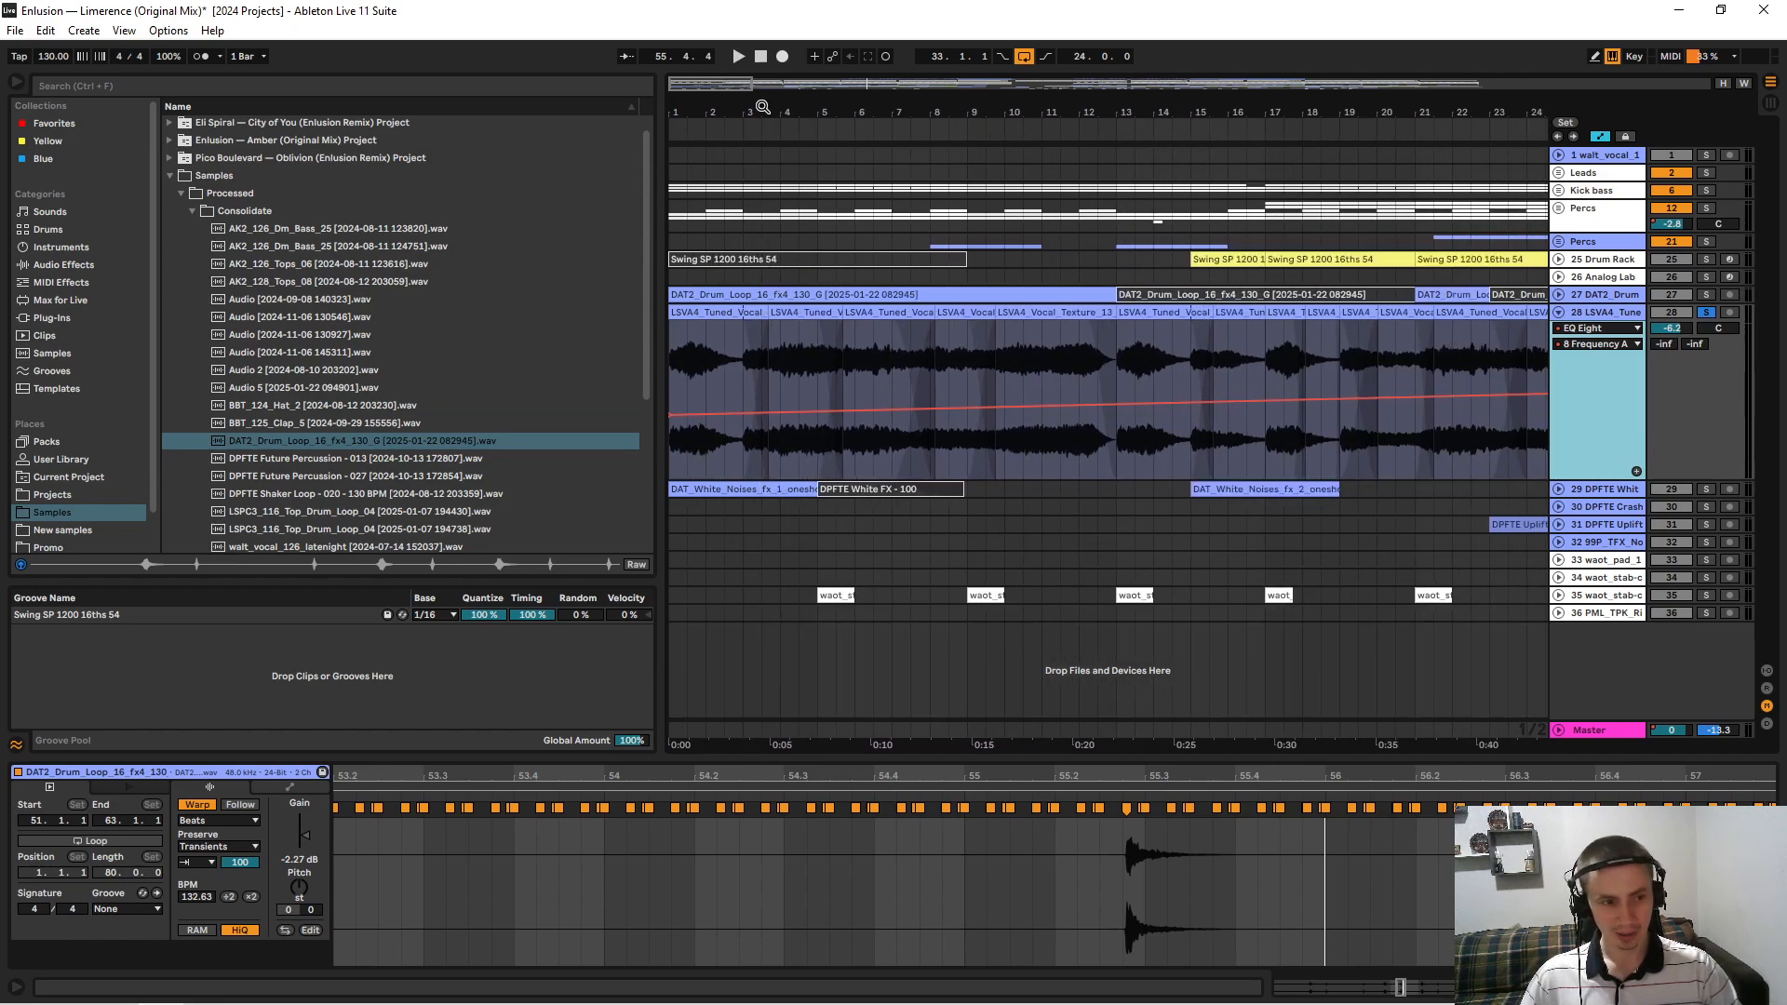
pyautogui.click(762, 349)
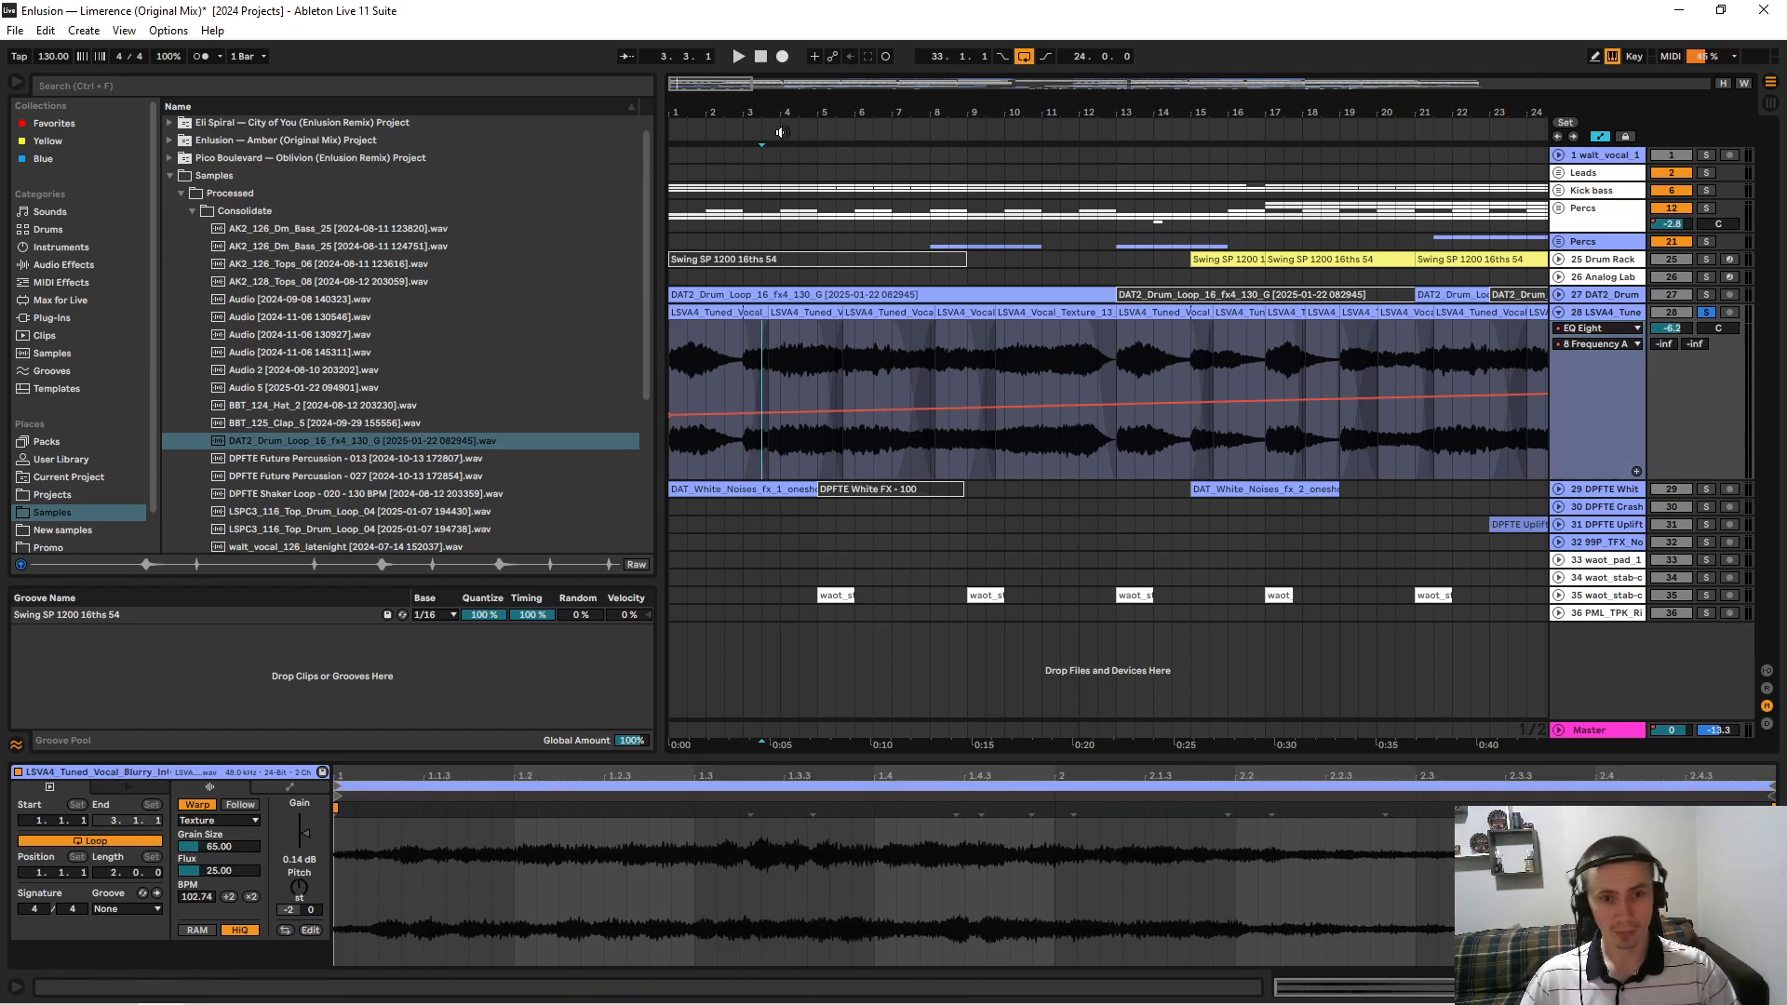
pyautogui.moveTo(787, 110); pyautogui.dragTo(708, 109)
pyautogui.press('space')
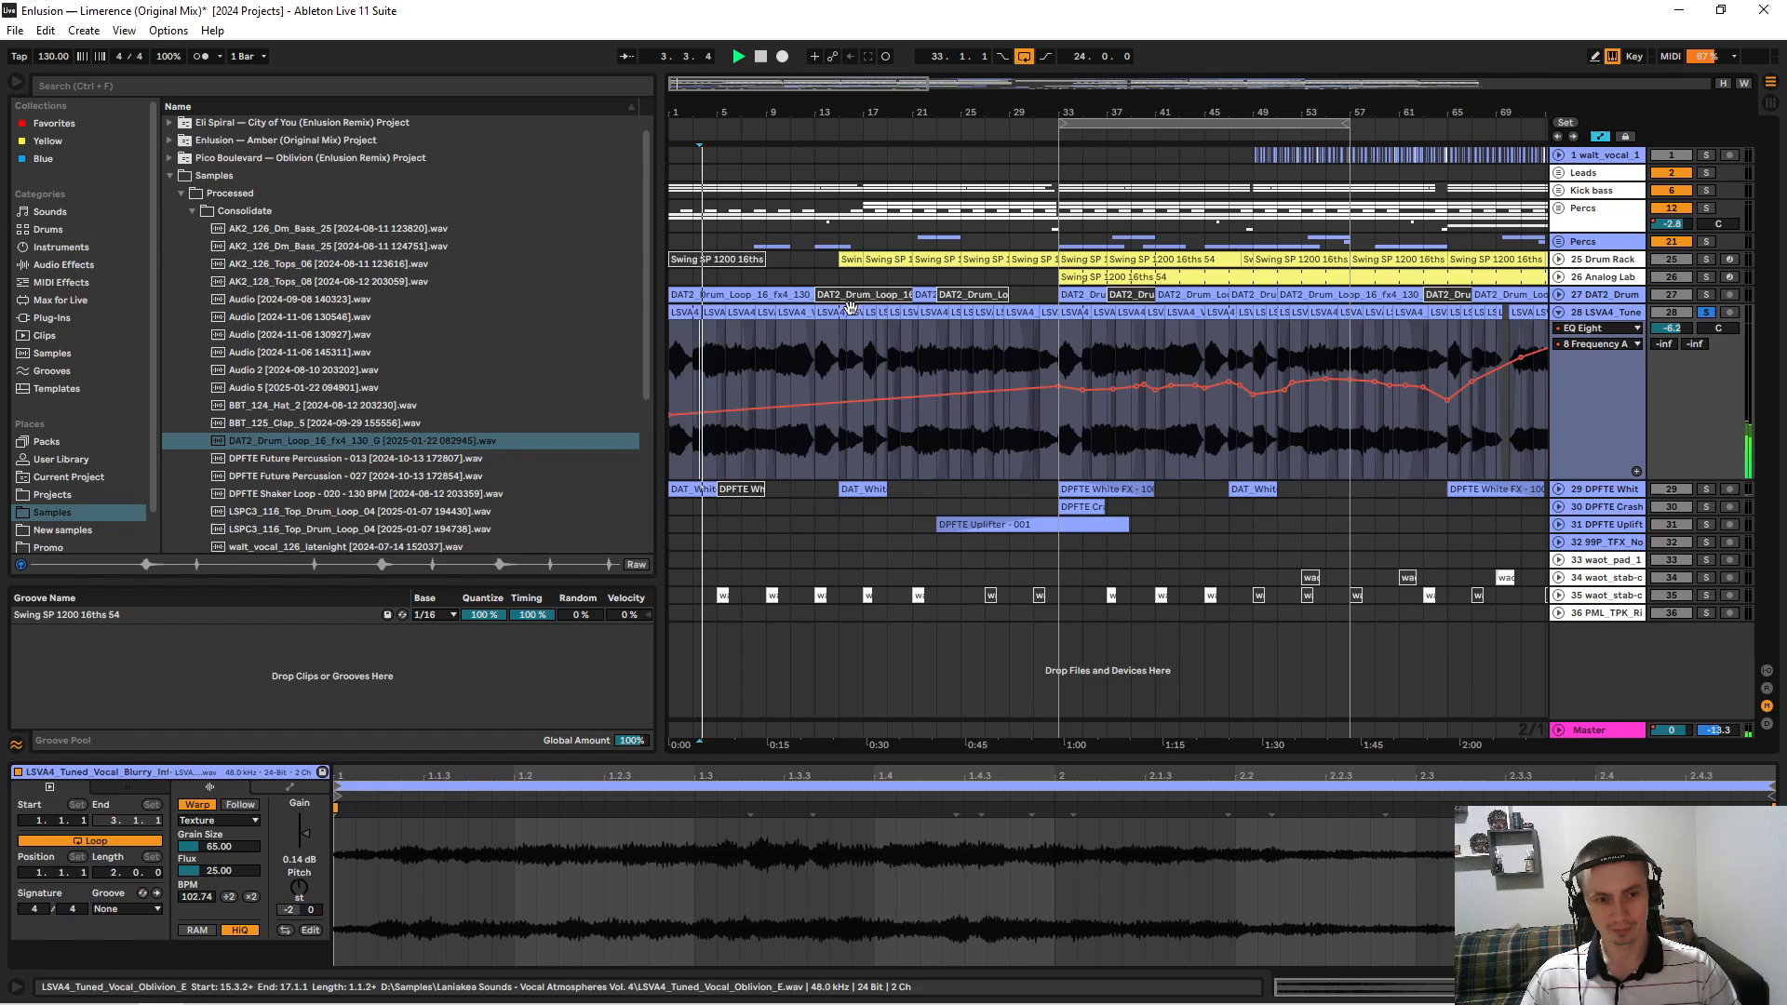
pyautogui.moveTo(876, 112); pyautogui.dragTo(1232, 159)
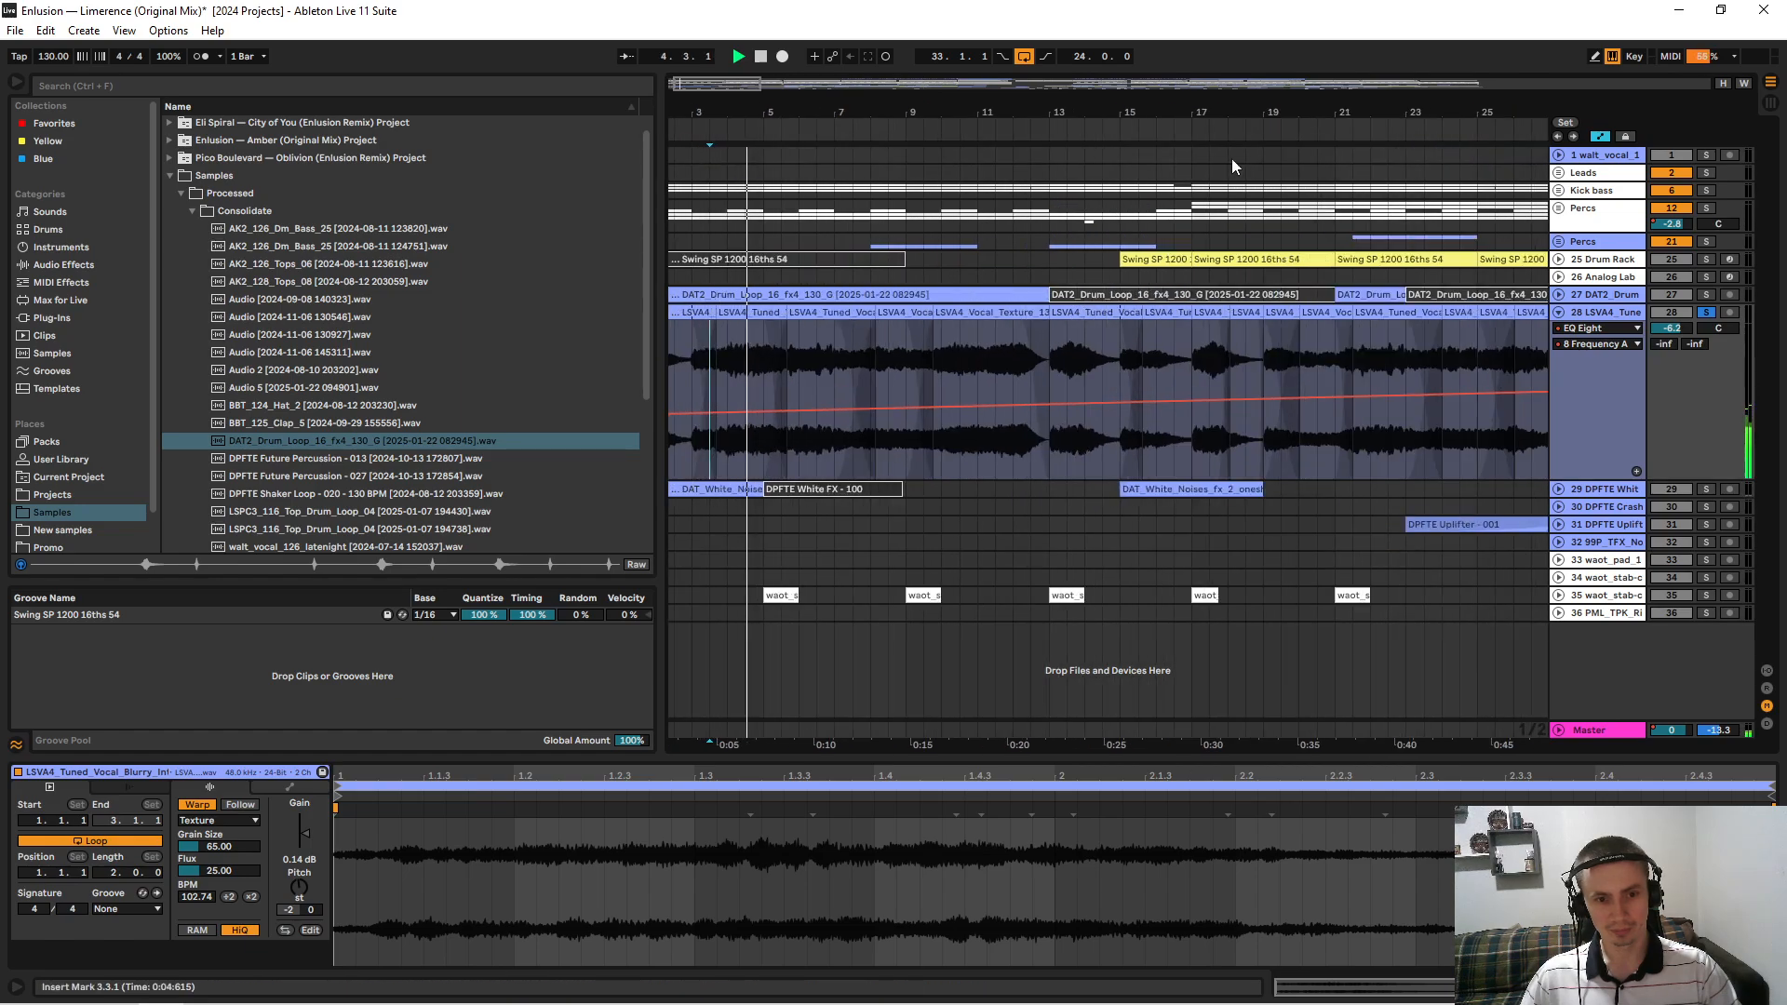
# Hide the automation and examine the crossfades between the LSVA4 vocal clips from bar 4 to bar 9.
pyautogui.click(1600, 137)
pyautogui.moveTo(783, 112); pyautogui.dragTo(983, 191)
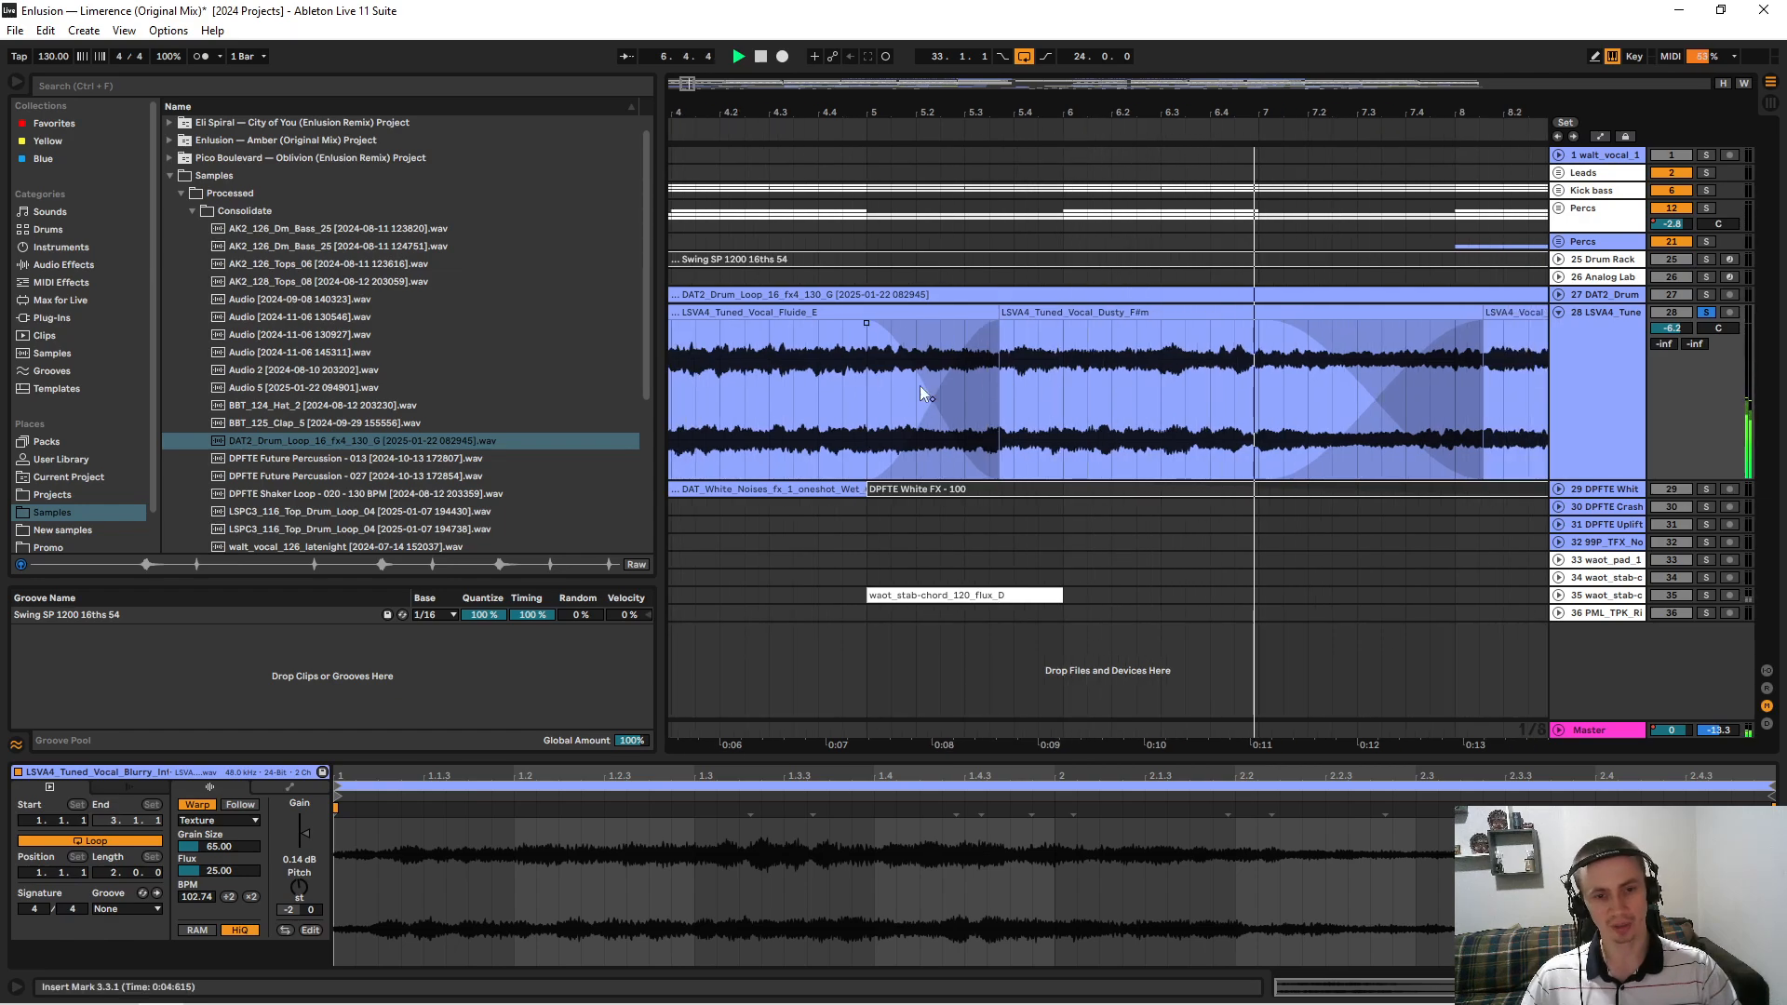
pyautogui.moveTo(1071, 112); pyautogui.dragTo(995, 98)
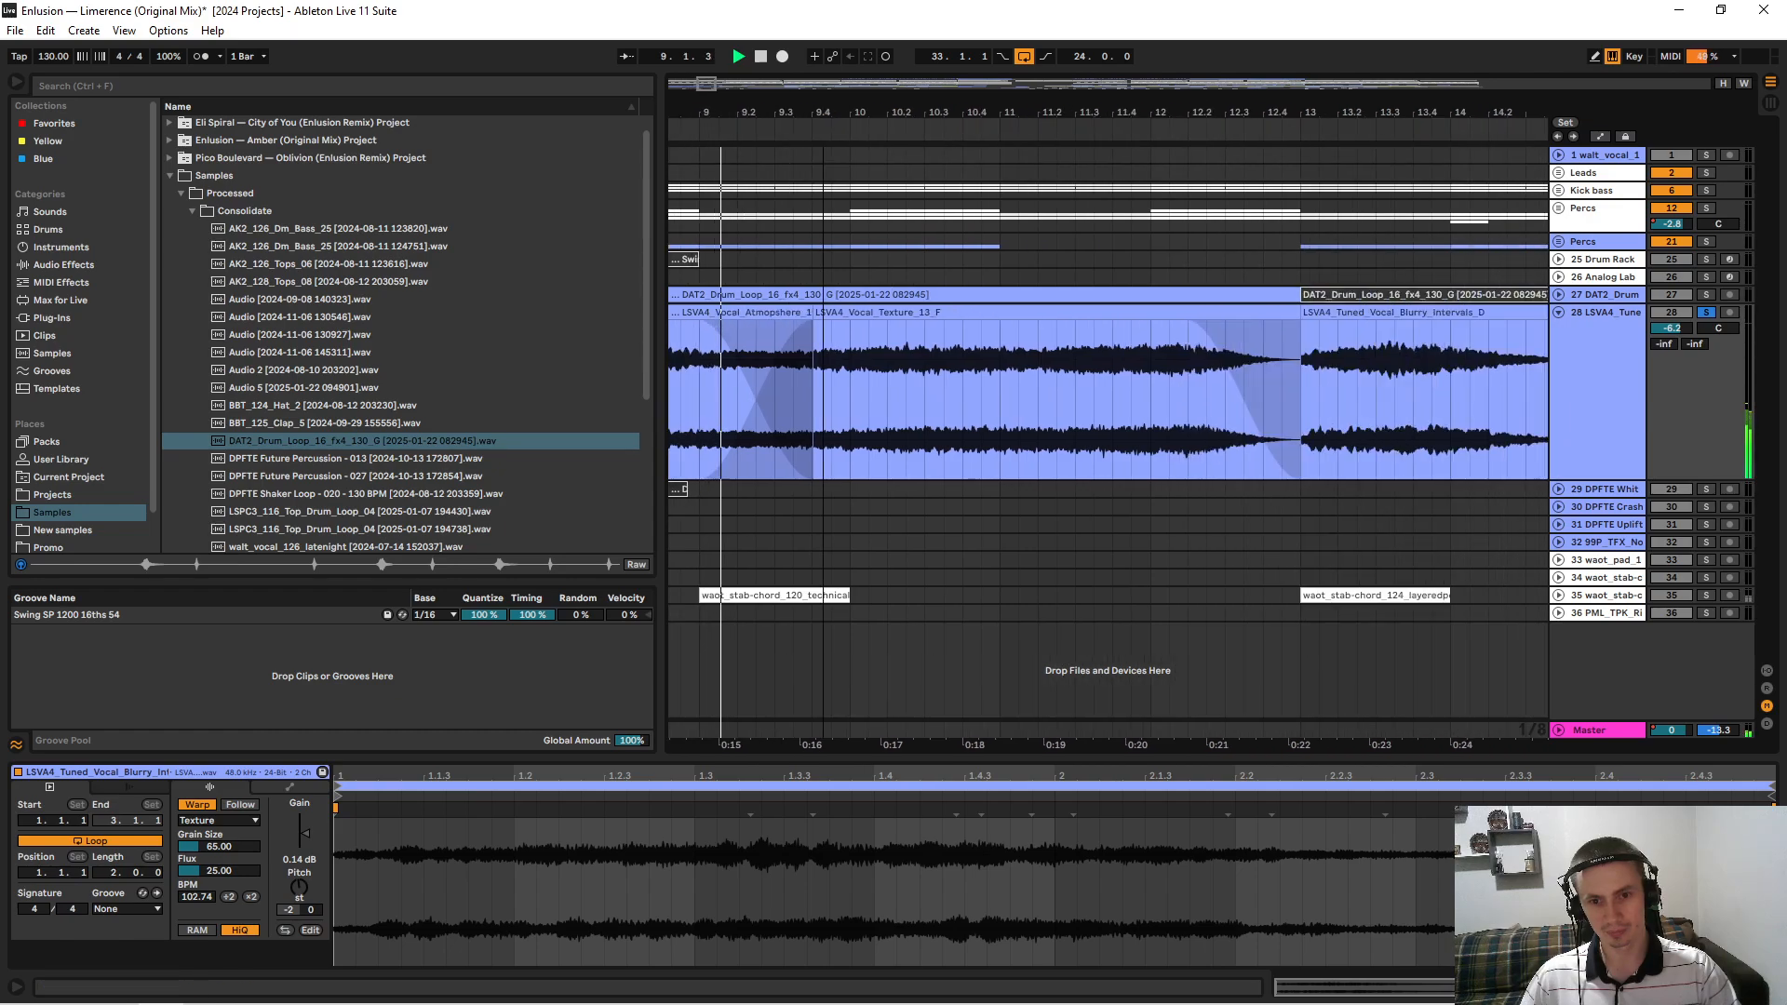
# Open the LSVA4_Vocal_Texture_13_F clip starting near bar 9.4 and inspect its pitch setting while it plays.
pyautogui.click(888, 314)
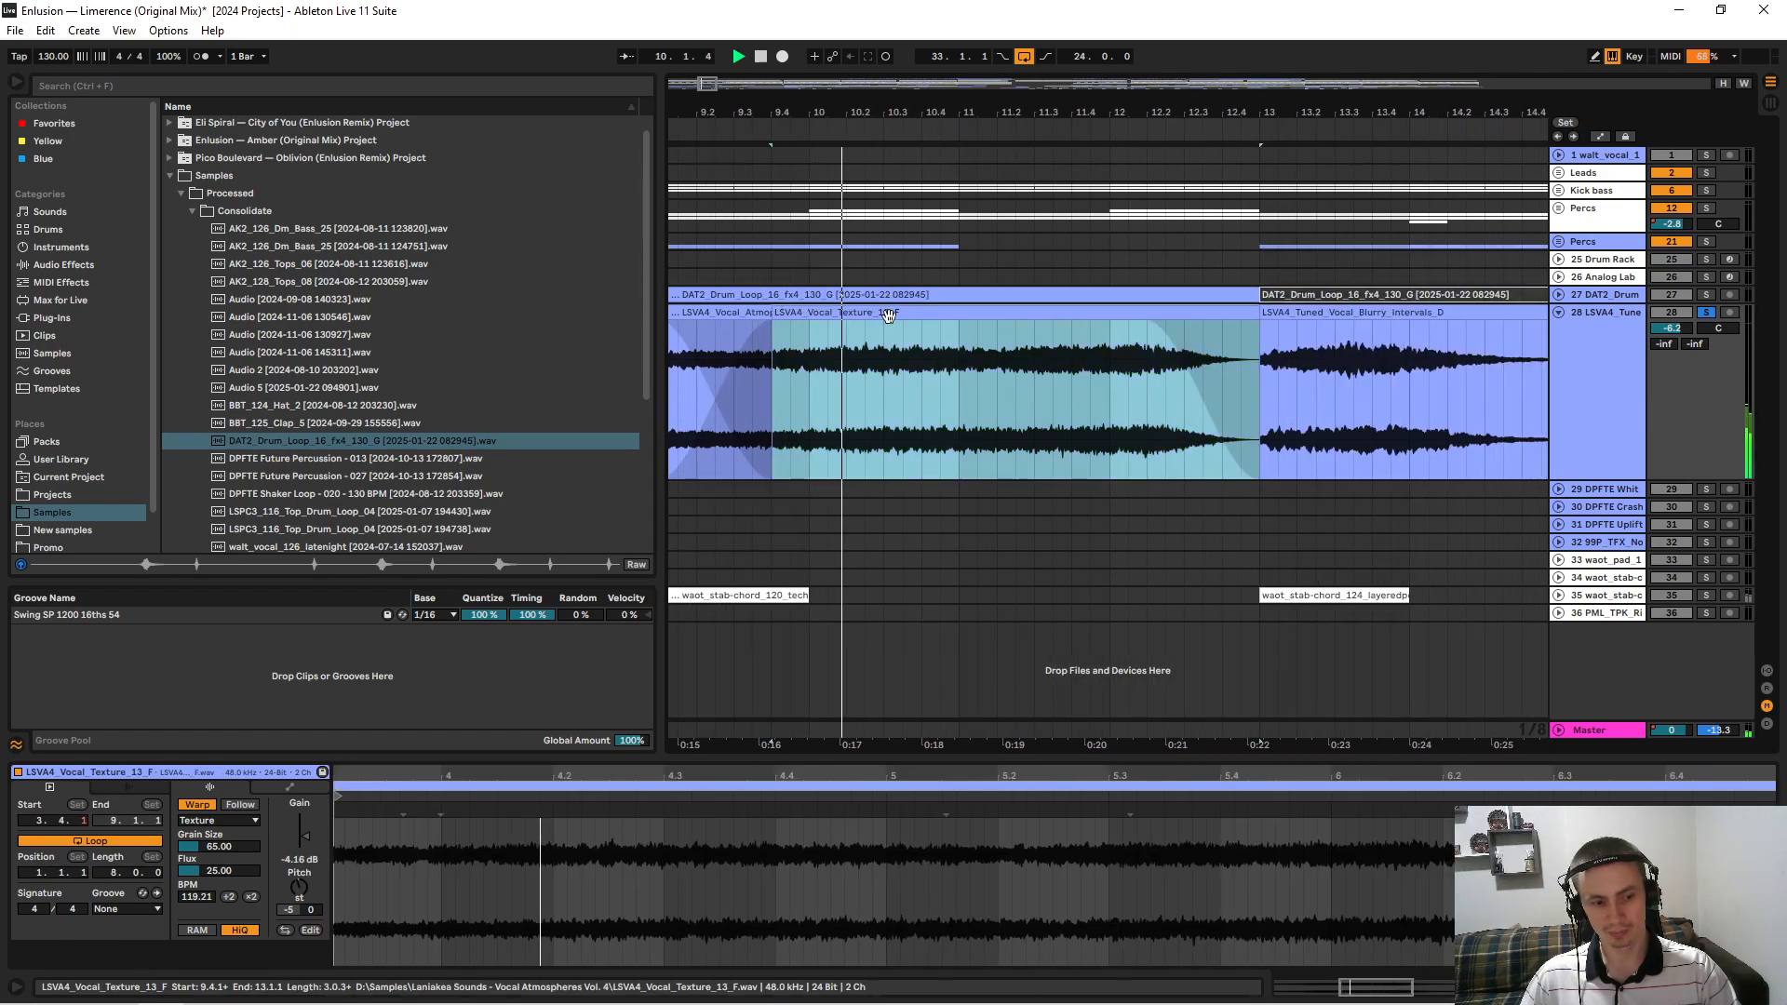
pyautogui.click(310, 909)
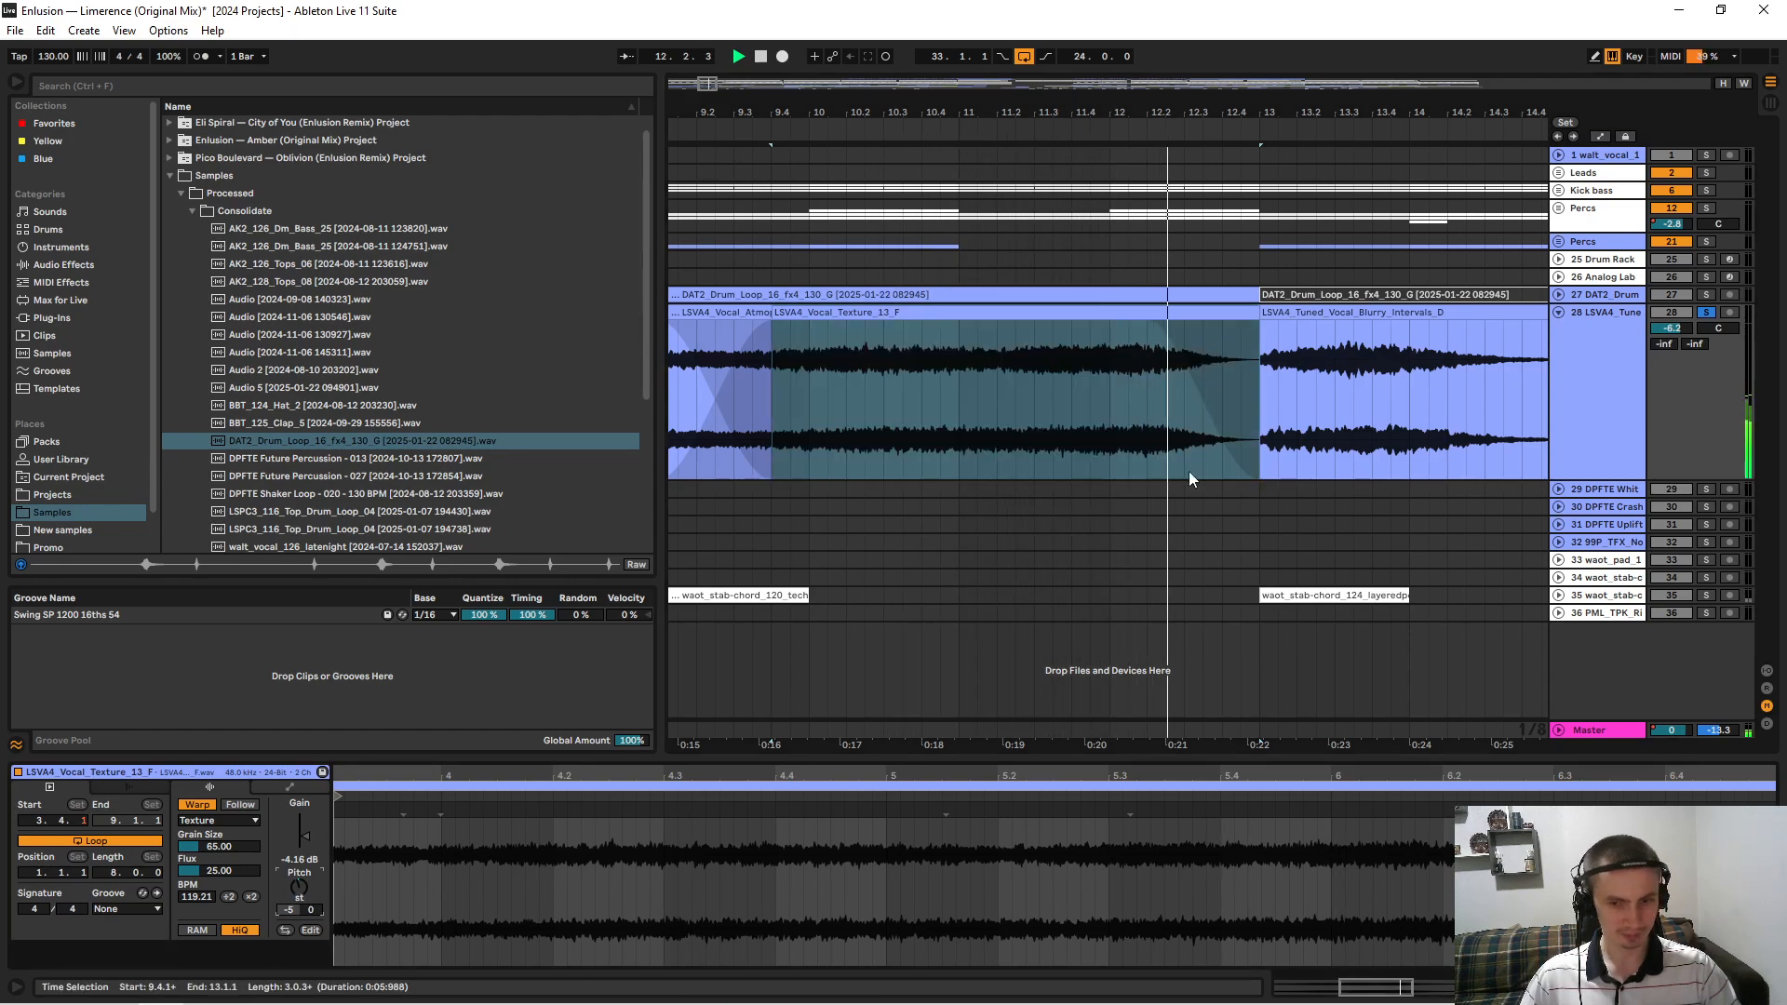
pyautogui.click(300, 891)
# Compare the pitch settings of the Oblivion clip before bar 17, the two following Blurry_Intervals_D clips, and the Dusty_F#m clip around bar 22.
pyautogui.moveTo(1340, 114); pyautogui.dragTo(912, 62)
pyautogui.click(1042, 310)
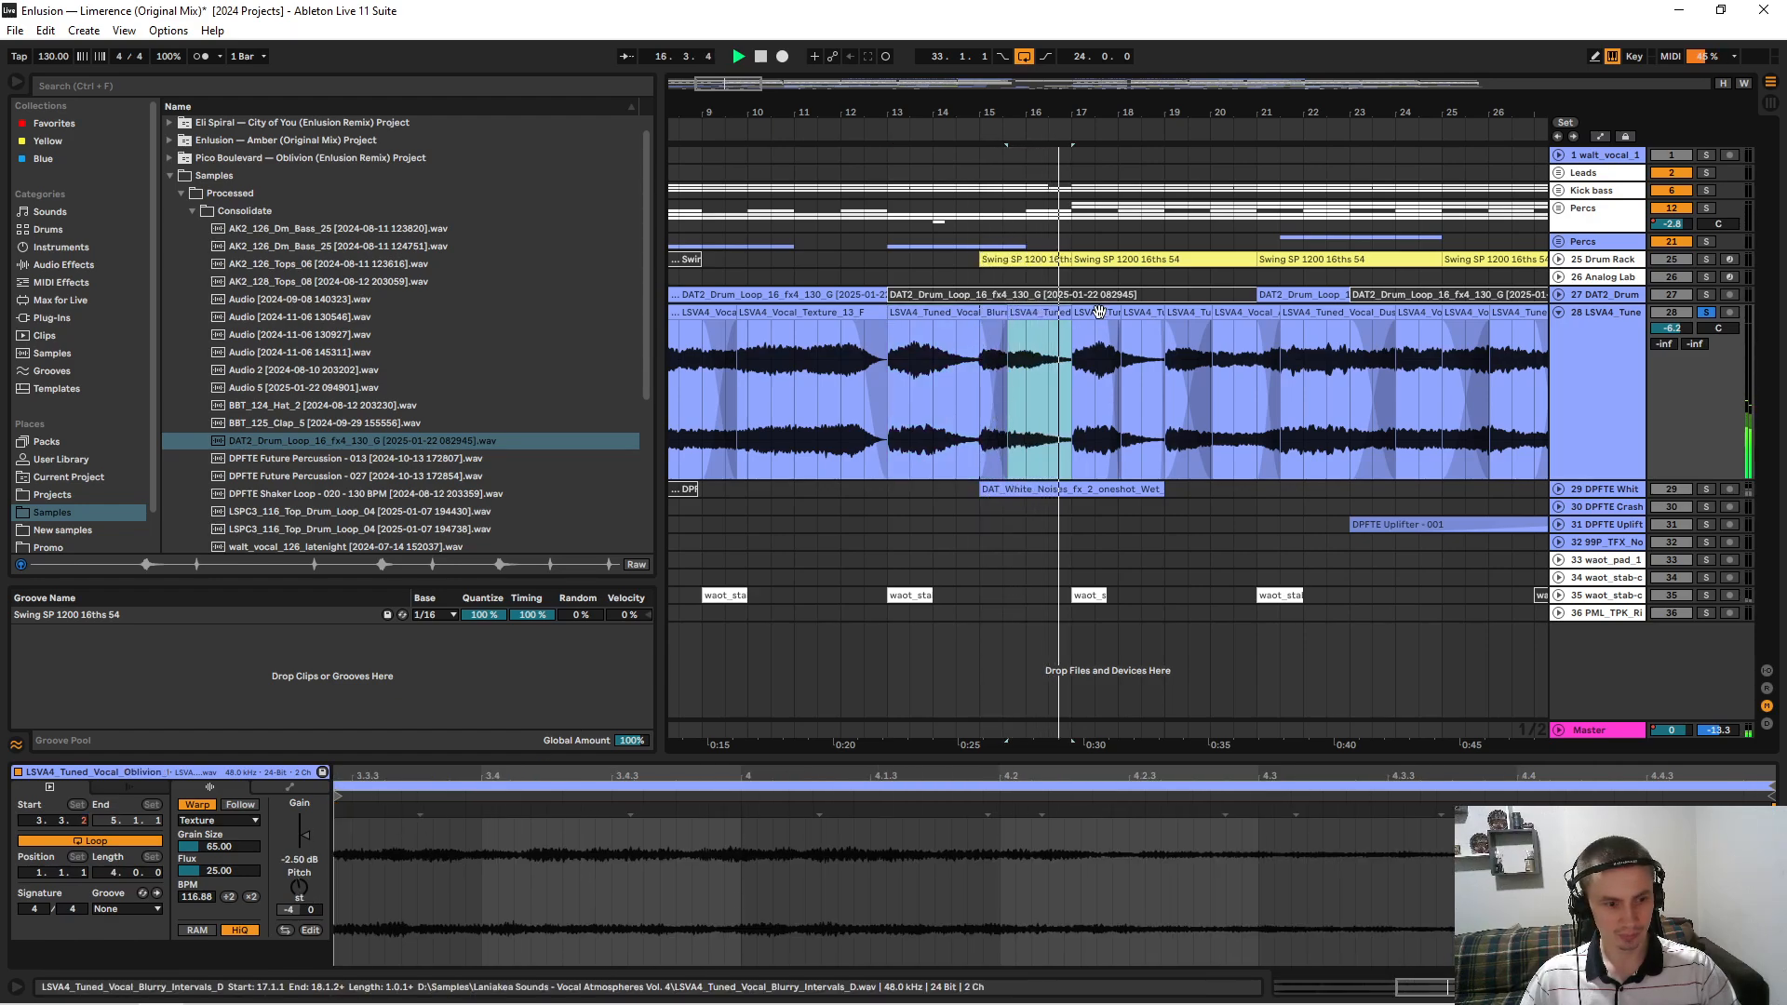
pyautogui.click(1099, 312)
pyautogui.click(1130, 313)
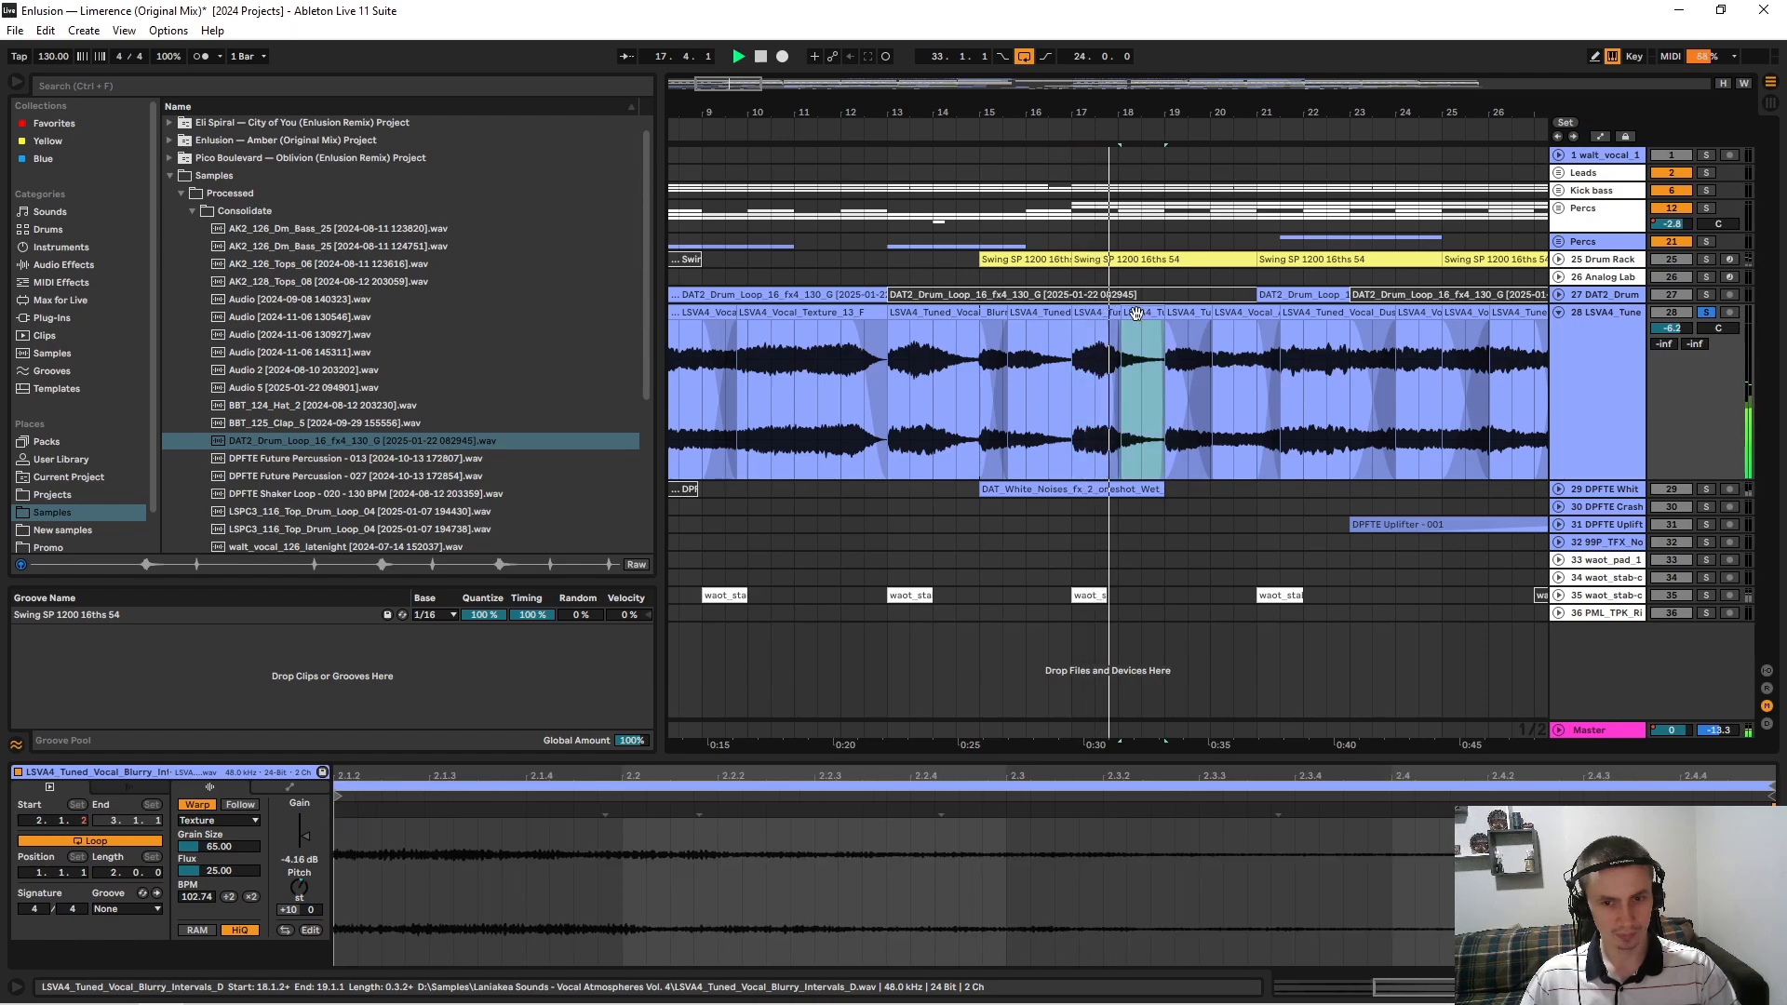
pyautogui.moveTo(1175, 113); pyautogui.dragTo(750, 132)
pyautogui.click(964, 314)
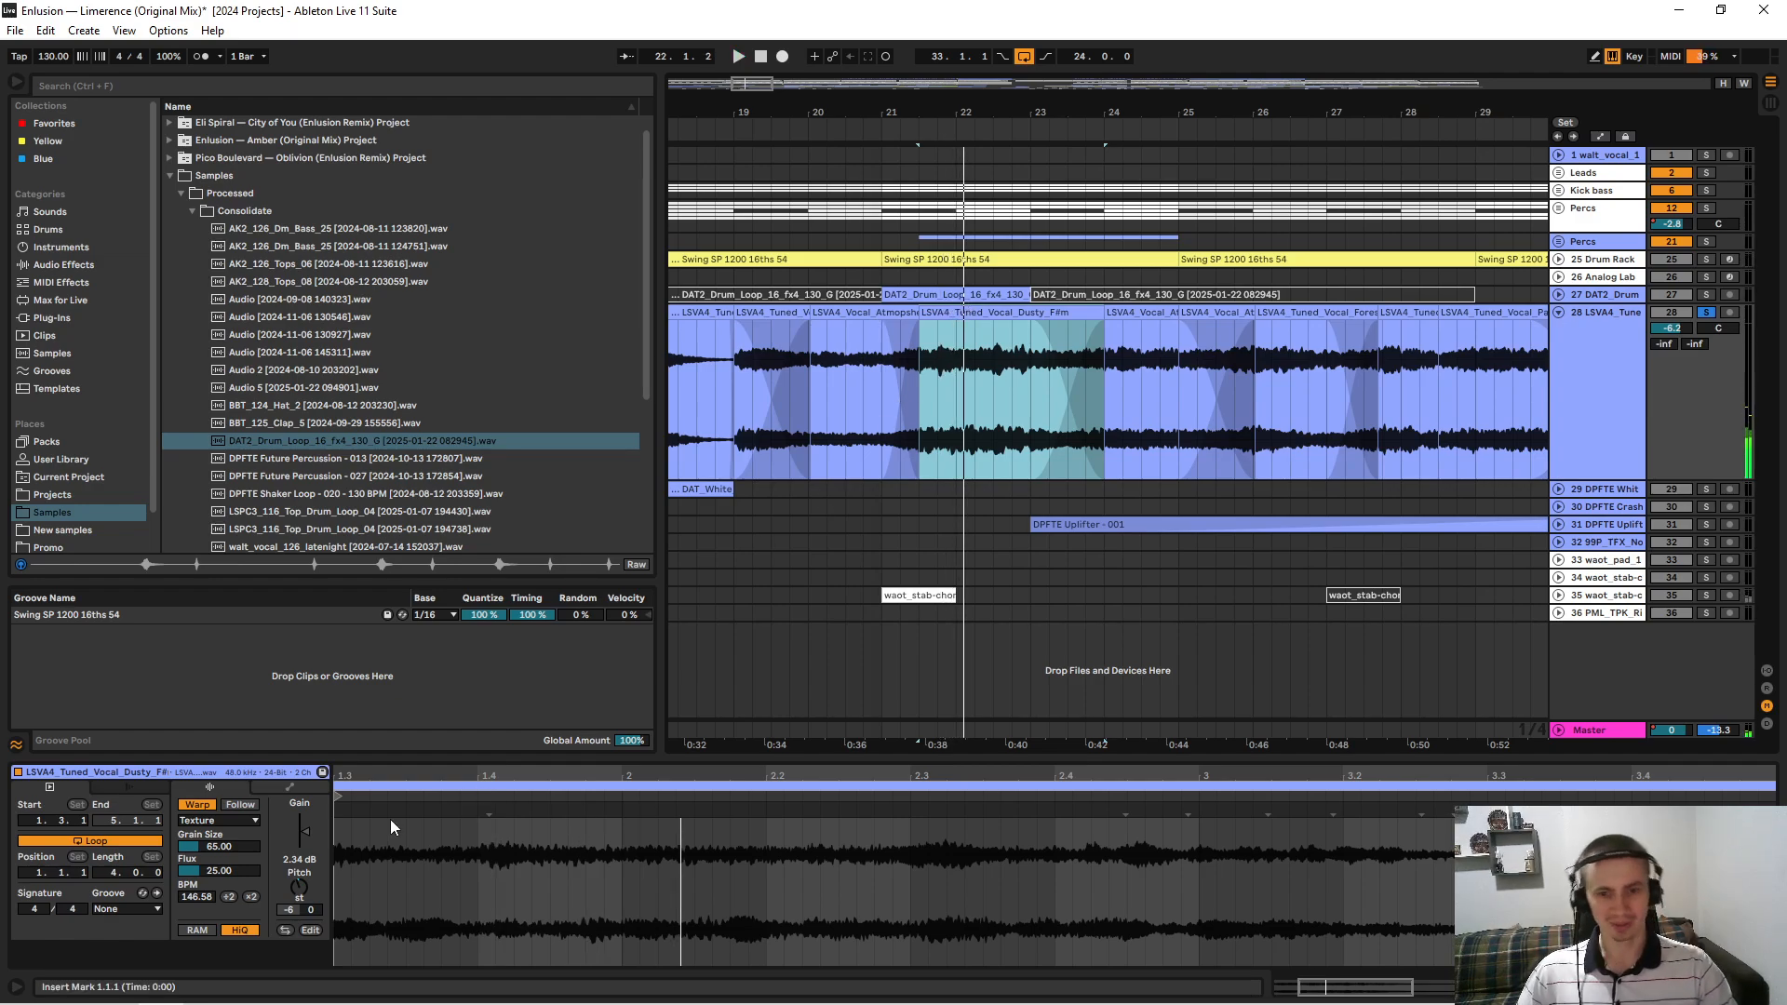
# Review the whole 28 LSVA4_Tune track and open its first clip, LSVA4_Tuned_Vocal_Blurry_Intervals_D, at bar 1.
pyautogui.moveTo(1026, 113); pyautogui.dragTo(1026, 28)
pyautogui.moveTo(792, 109); pyautogui.dragTo(792, 96)
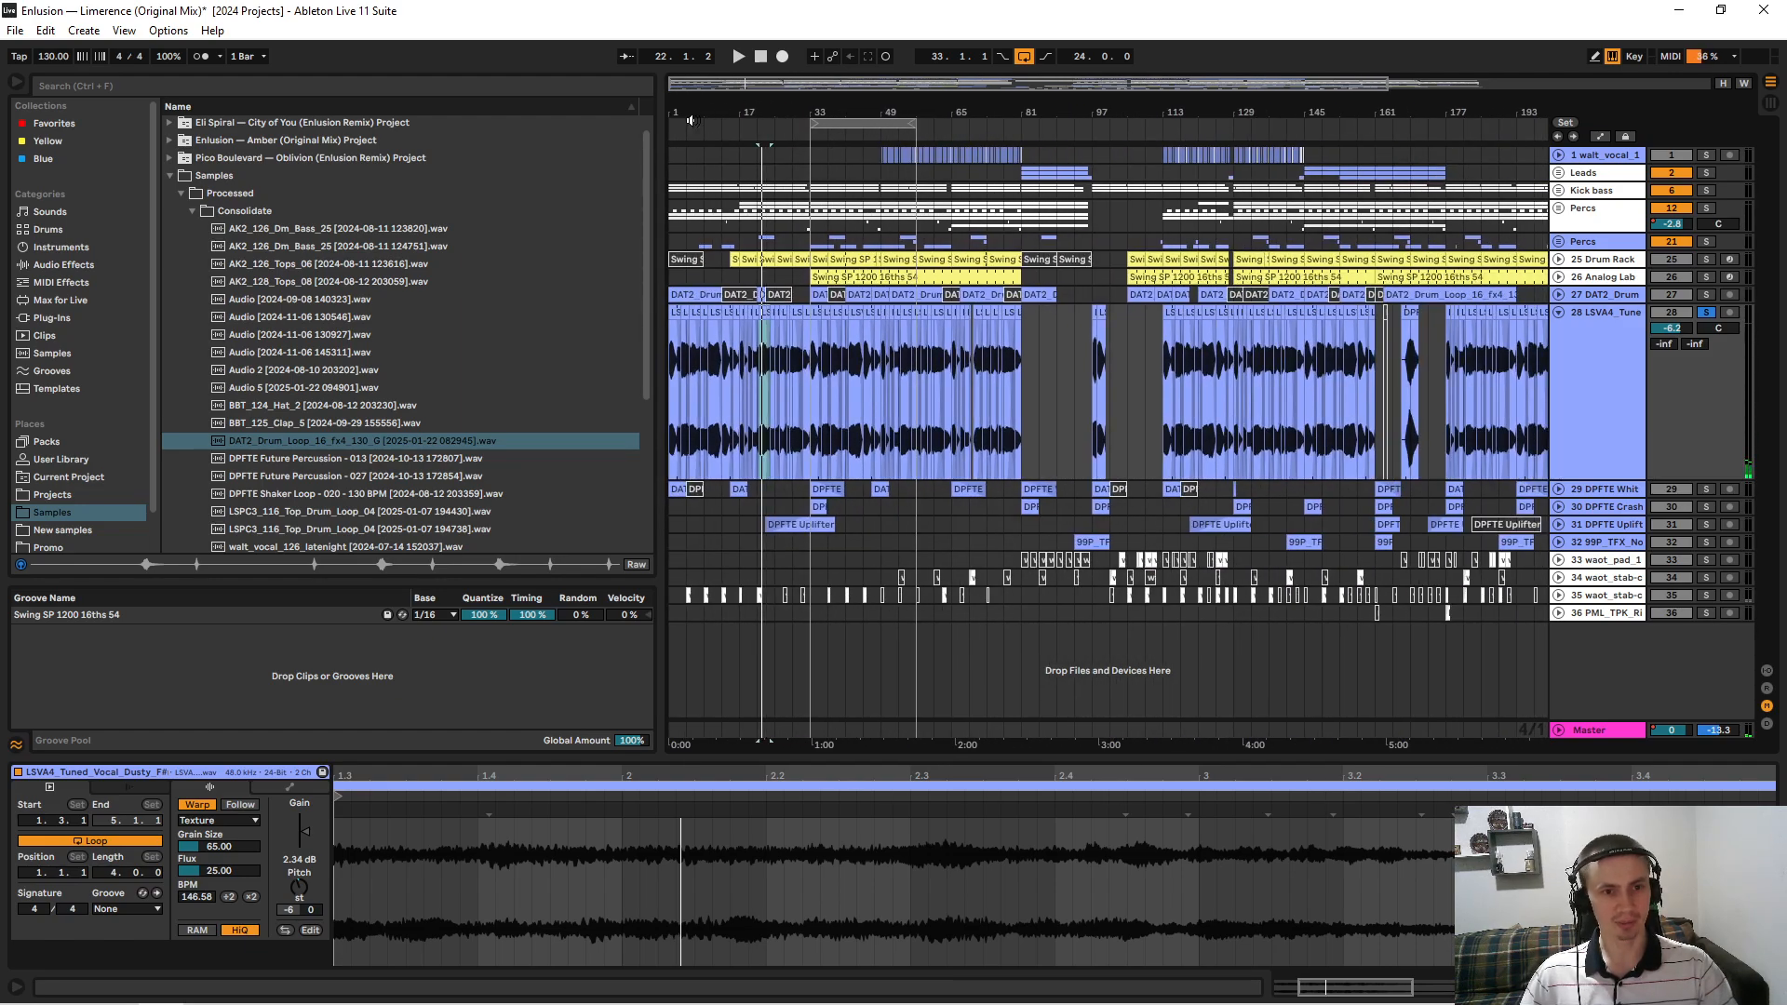
pyautogui.moveTo(678, 113); pyautogui.dragTo(679, 221)
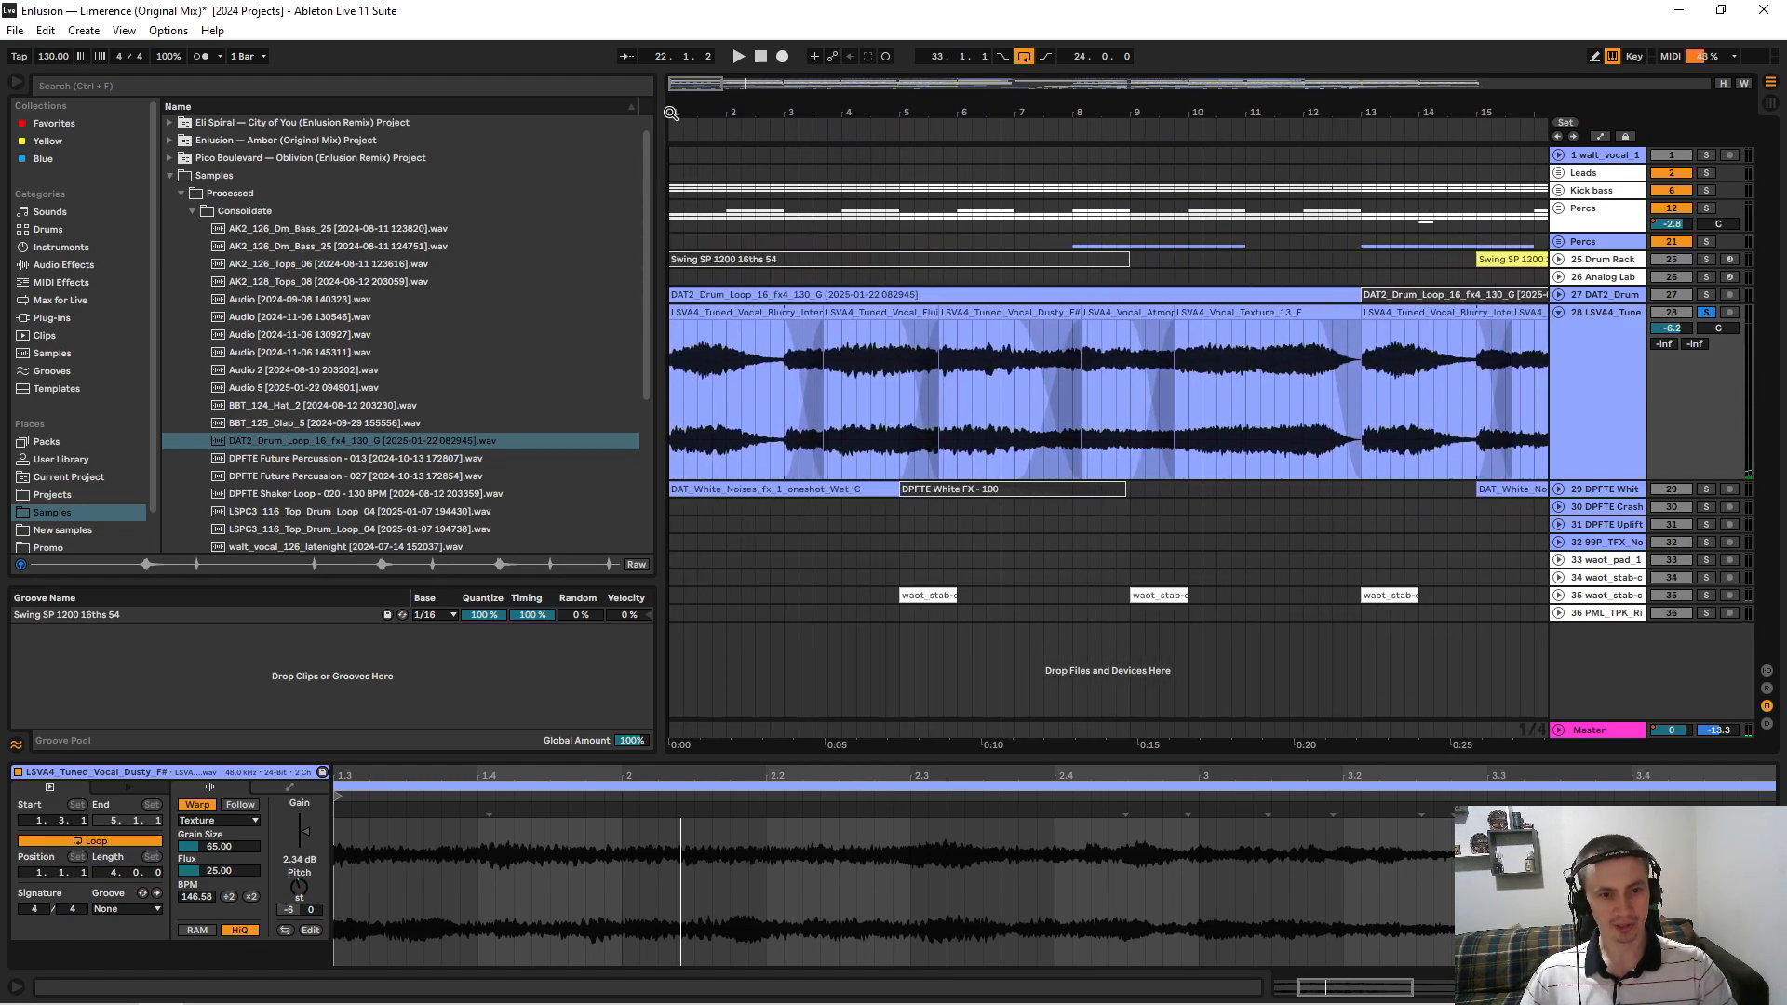
pyautogui.click(755, 315)
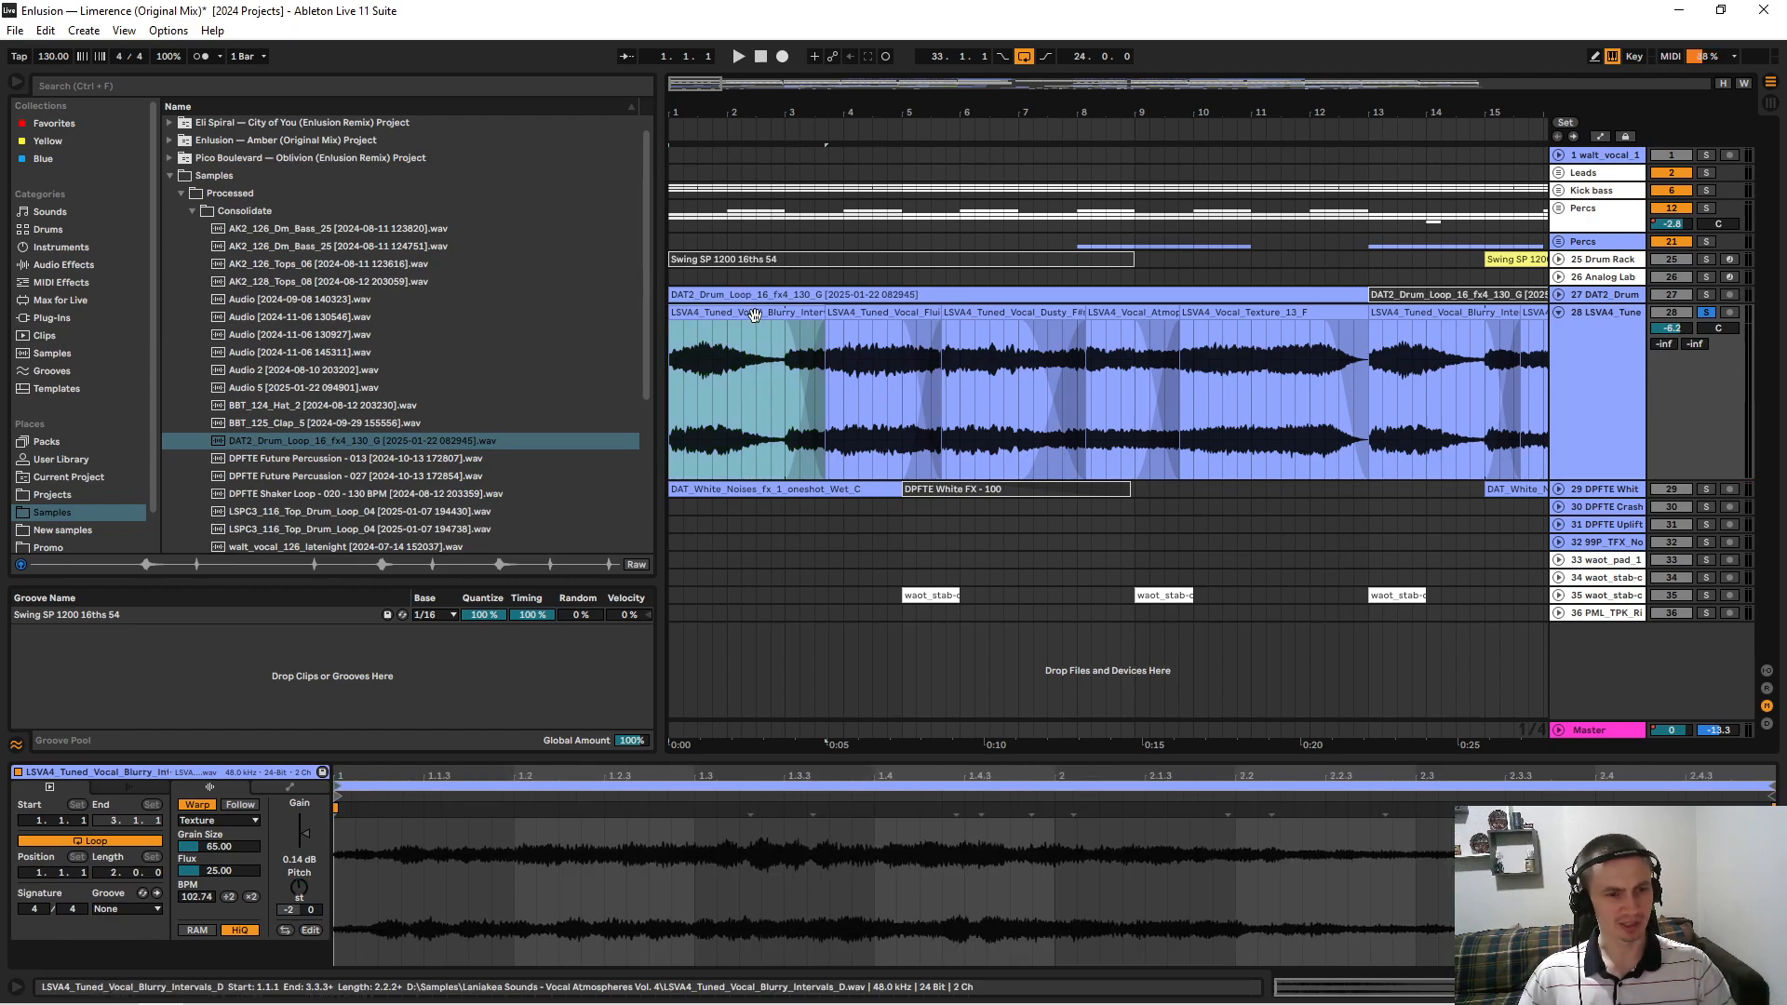
pyautogui.moveTo(1148, 105); pyautogui.dragTo(1148, 55)
# Show the 28 LSVA4_Tune device chain and view its EQ Eight 8 Frequency and Solaris Dry/Wet automation across the arrangement.
pyautogui.doubleClick(1624, 353)
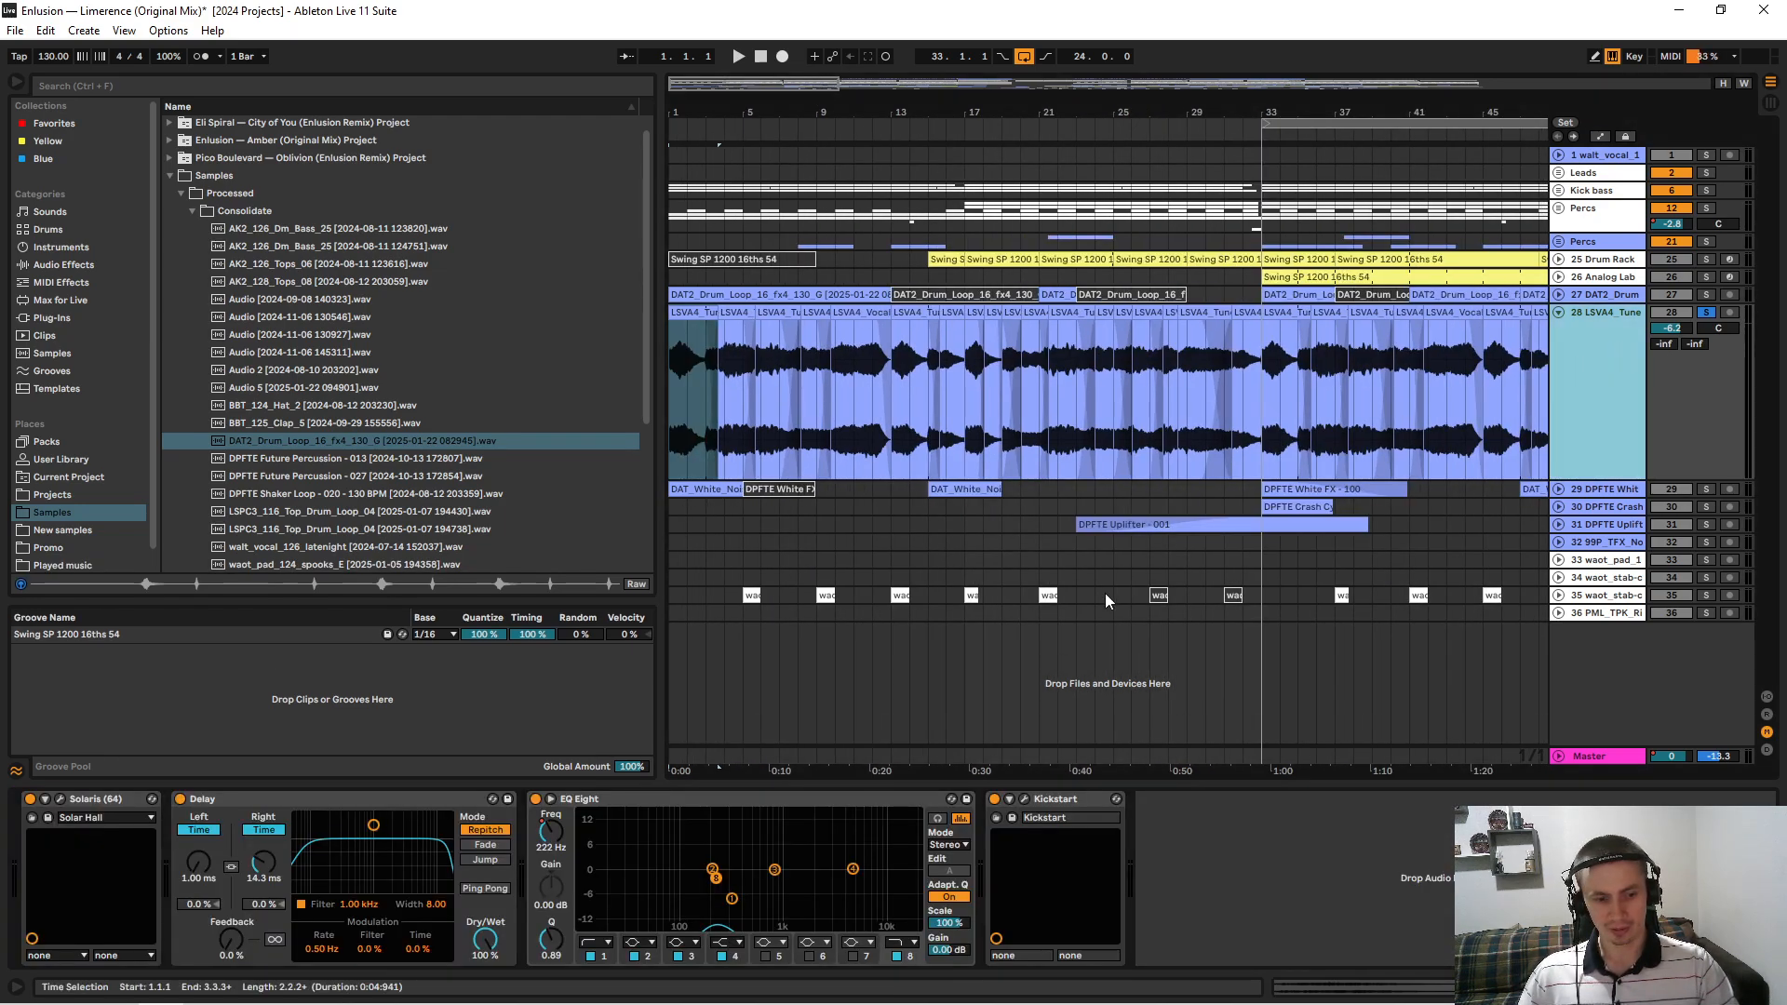
pyautogui.rightClick(554, 847)
pyautogui.click(586, 852)
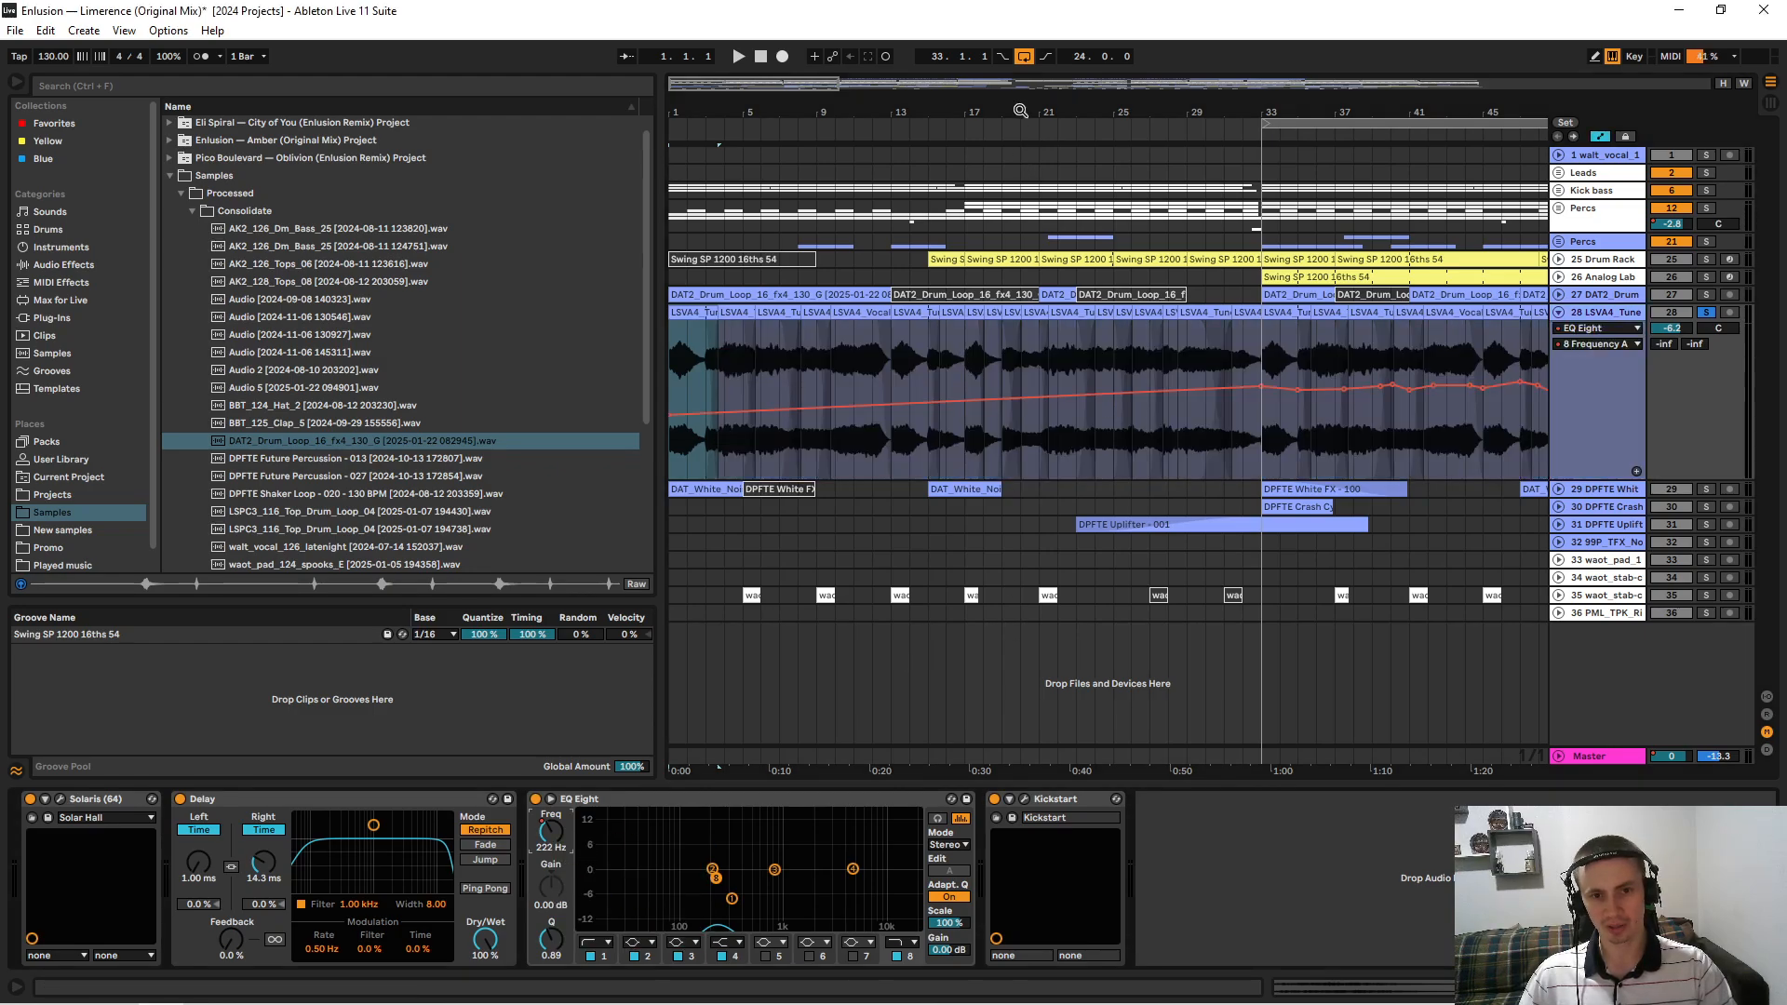
pyautogui.moveTo(1017, 109); pyautogui.dragTo(1017, 56)
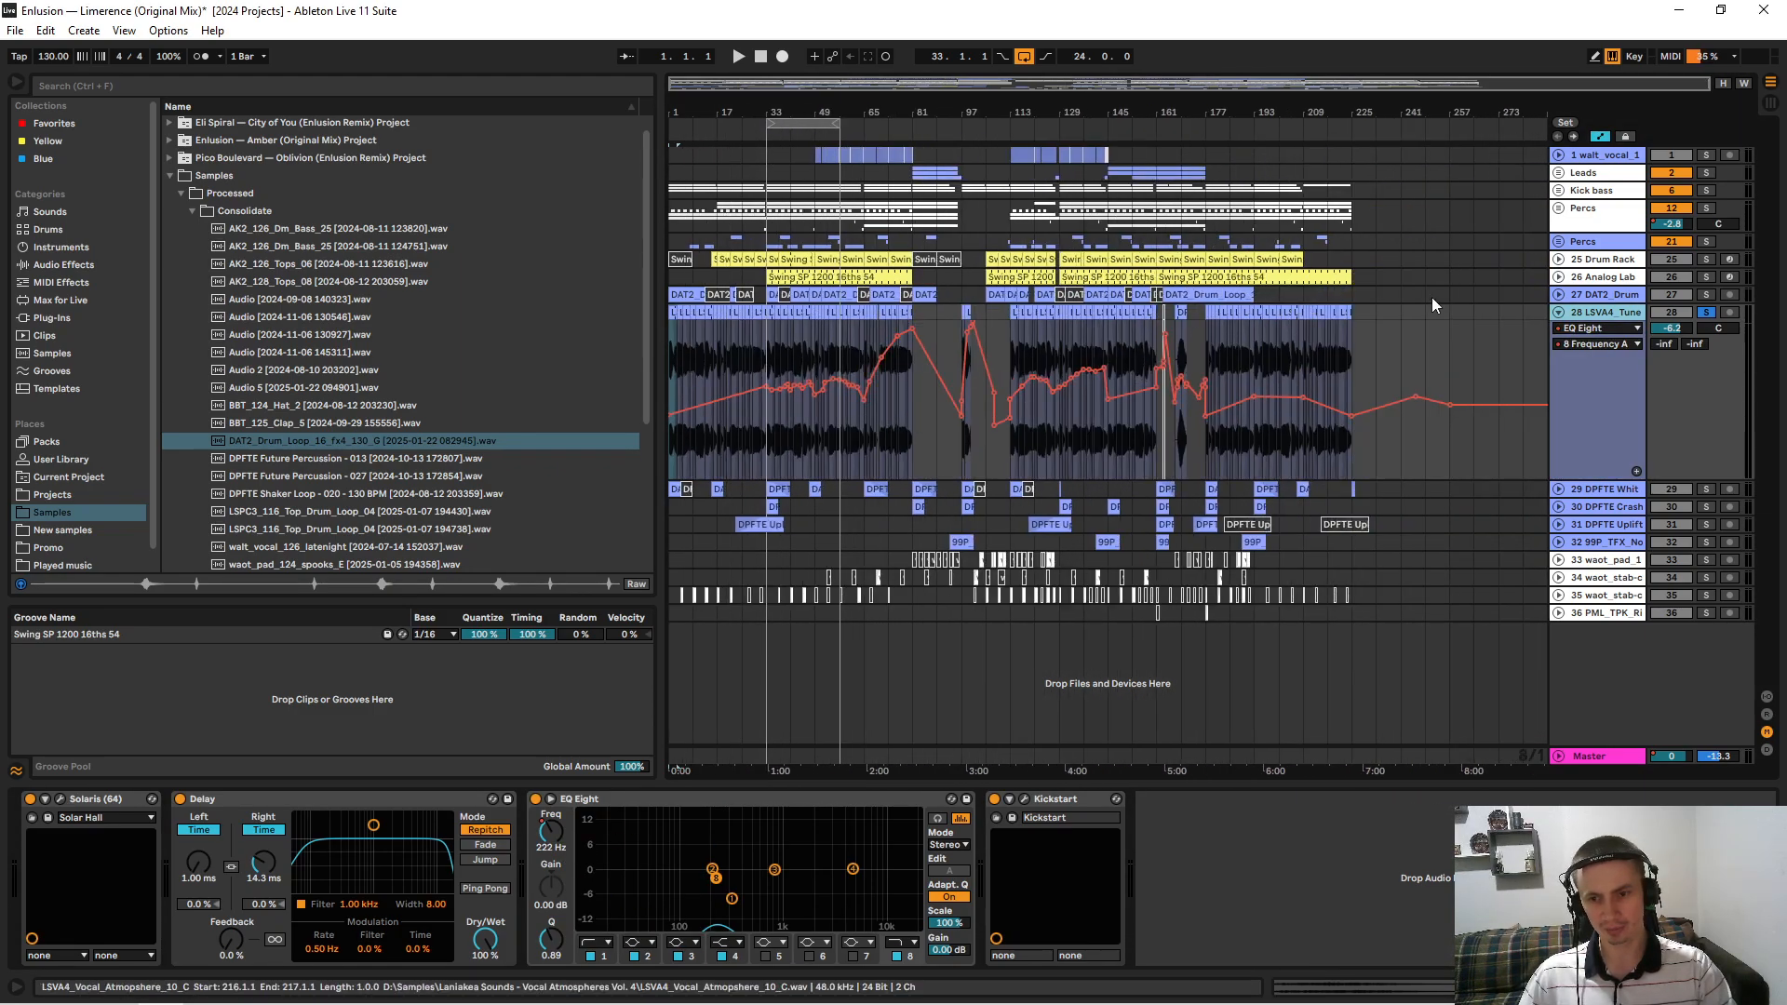
pyautogui.click(1592, 329)
pyautogui.click(1589, 364)
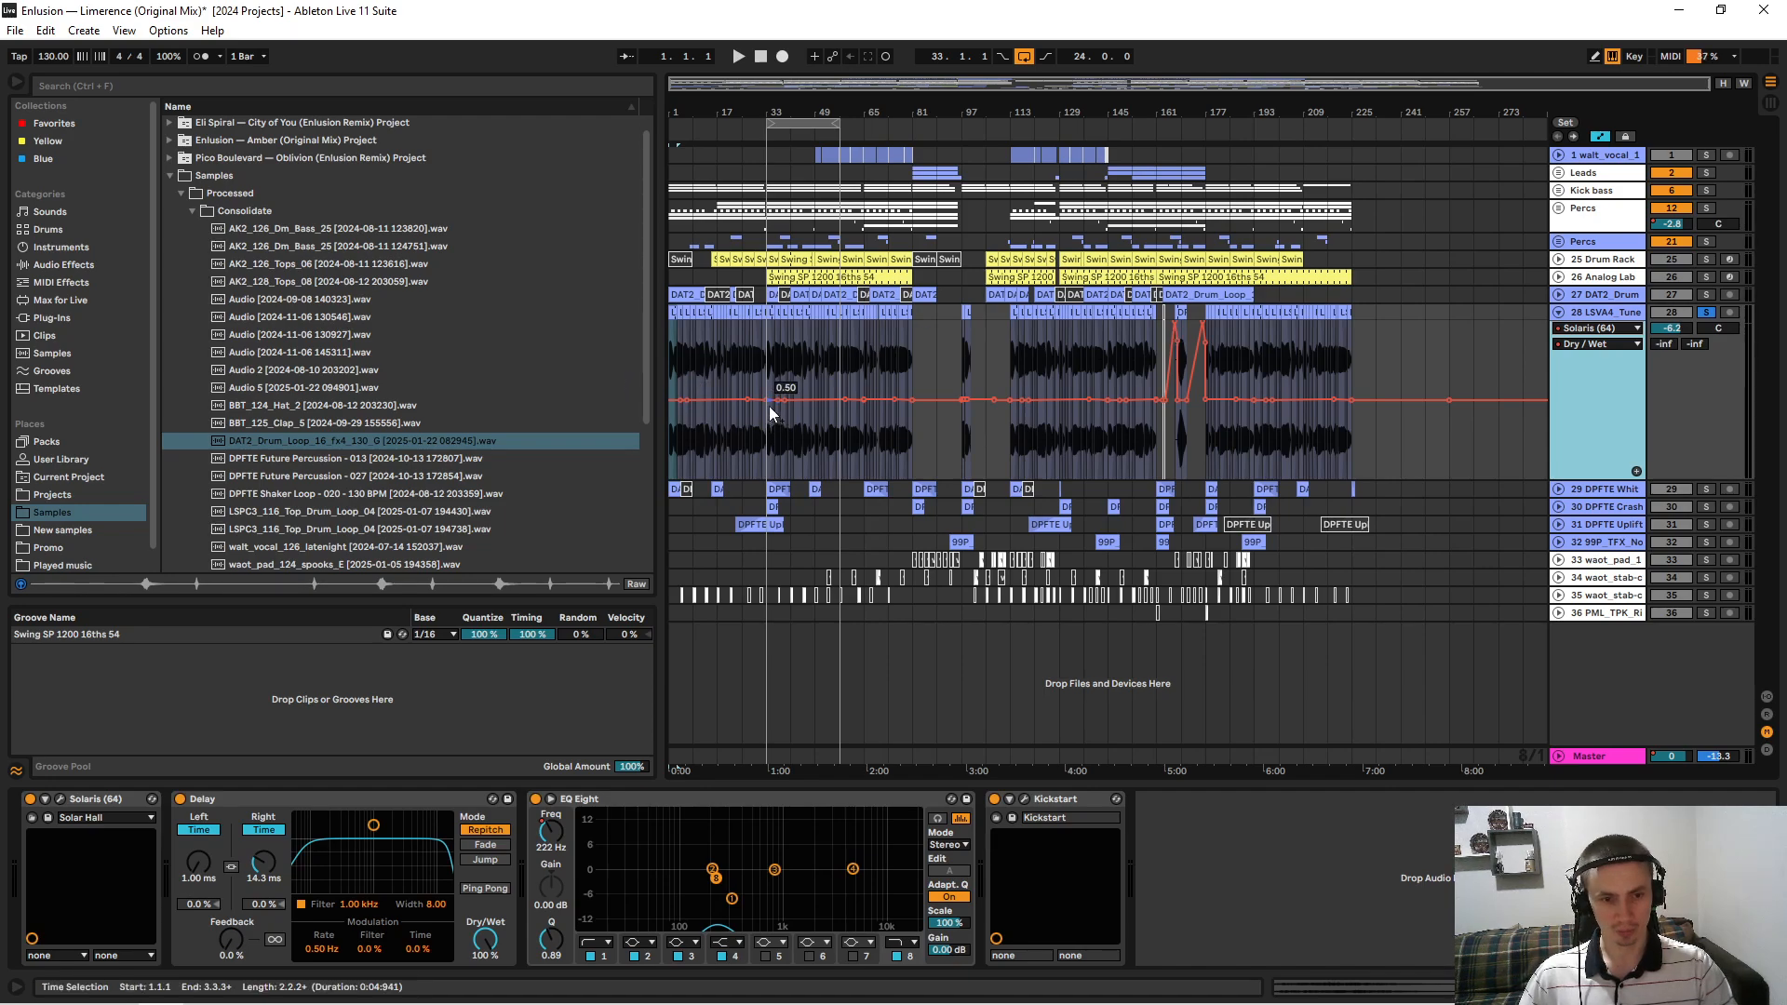
# Fold the 28 LSVA4_Tune track, and unfold and solo 29 DPFTE White FX.
pyautogui.click(1558, 311)
pyautogui.click(1594, 330)
pyautogui.click(1558, 330)
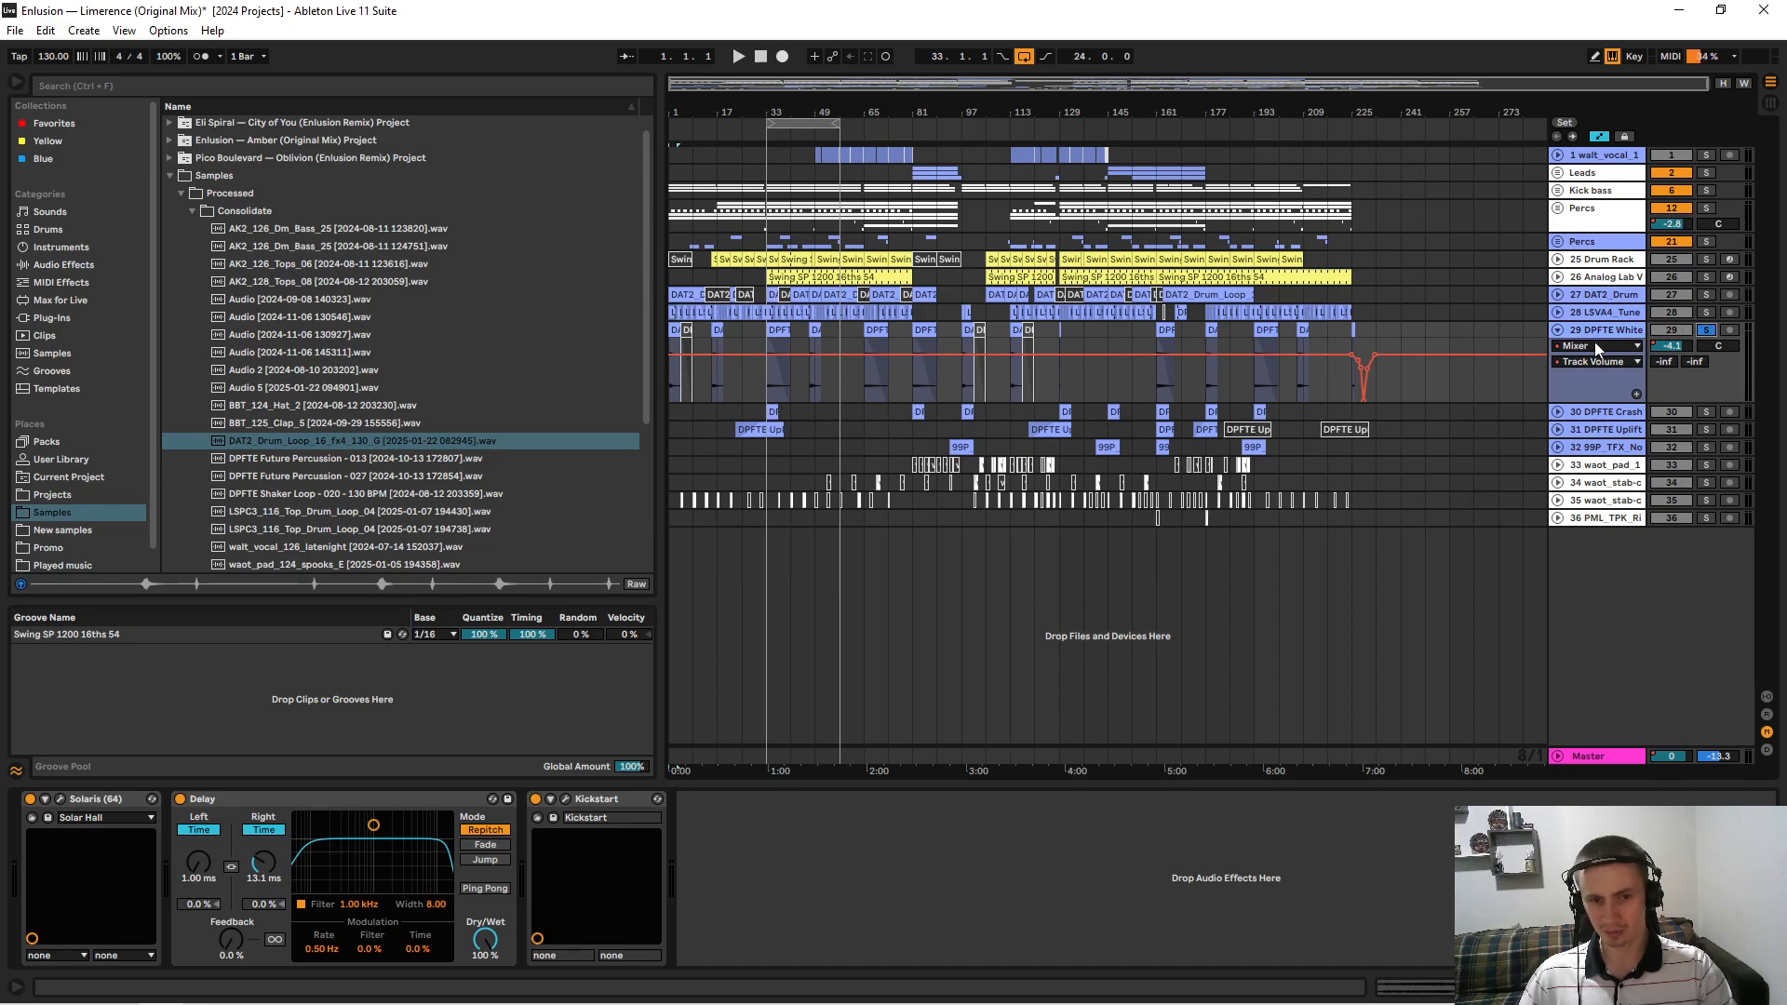
# Play the 29 DPFTE White FX track's noise effects from bar 33 and from bar 47.
pyautogui.click(764, 110)
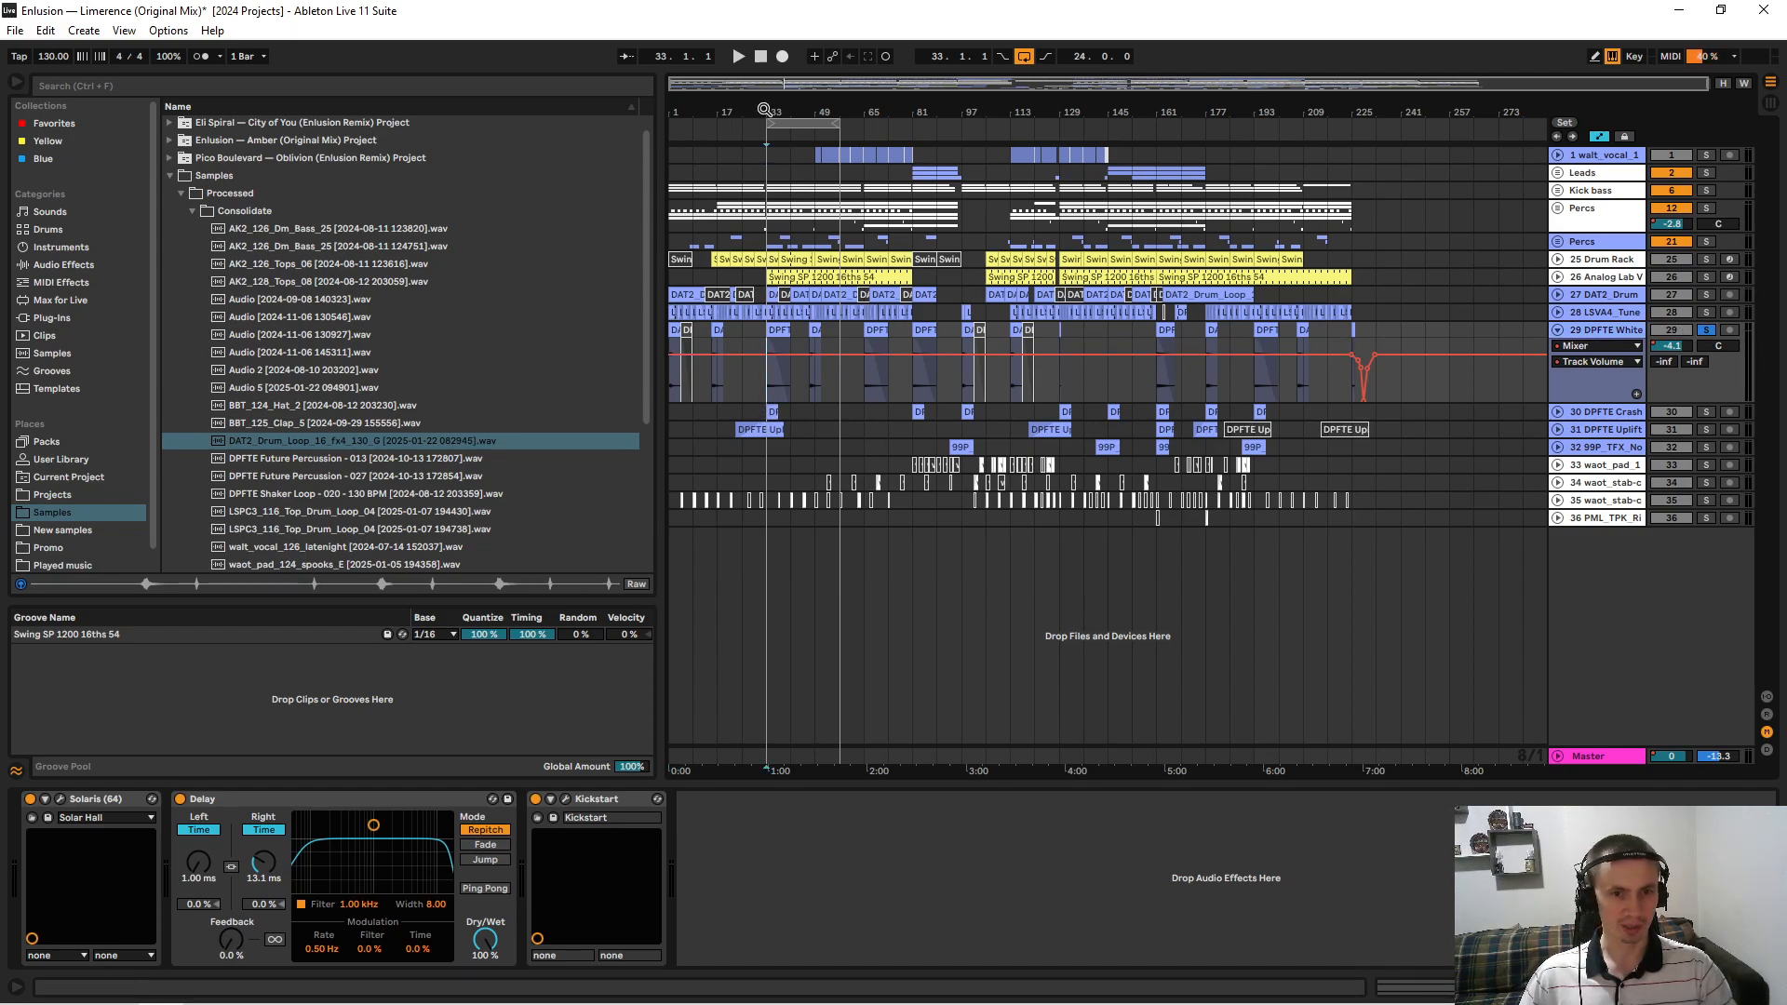
pyautogui.moveTo(764, 110); pyautogui.dragTo(765, 109)
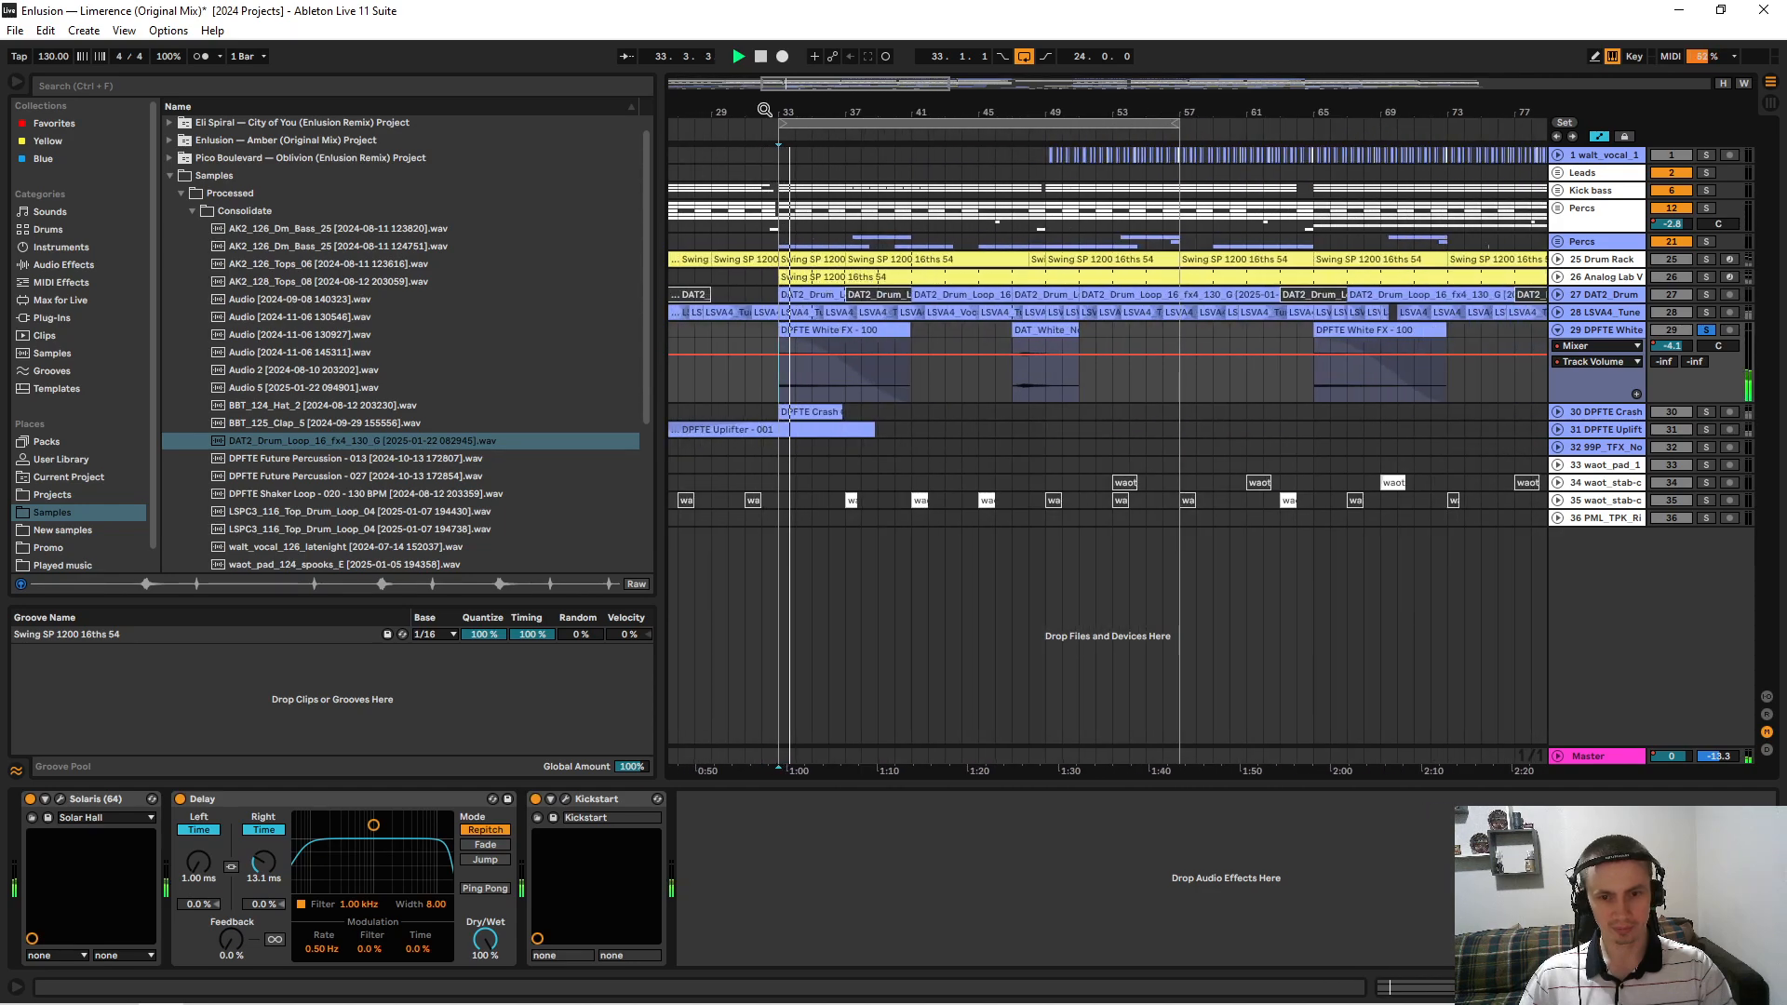
pyautogui.click(1010, 391)
pyautogui.press('space')
pyautogui.press('space')
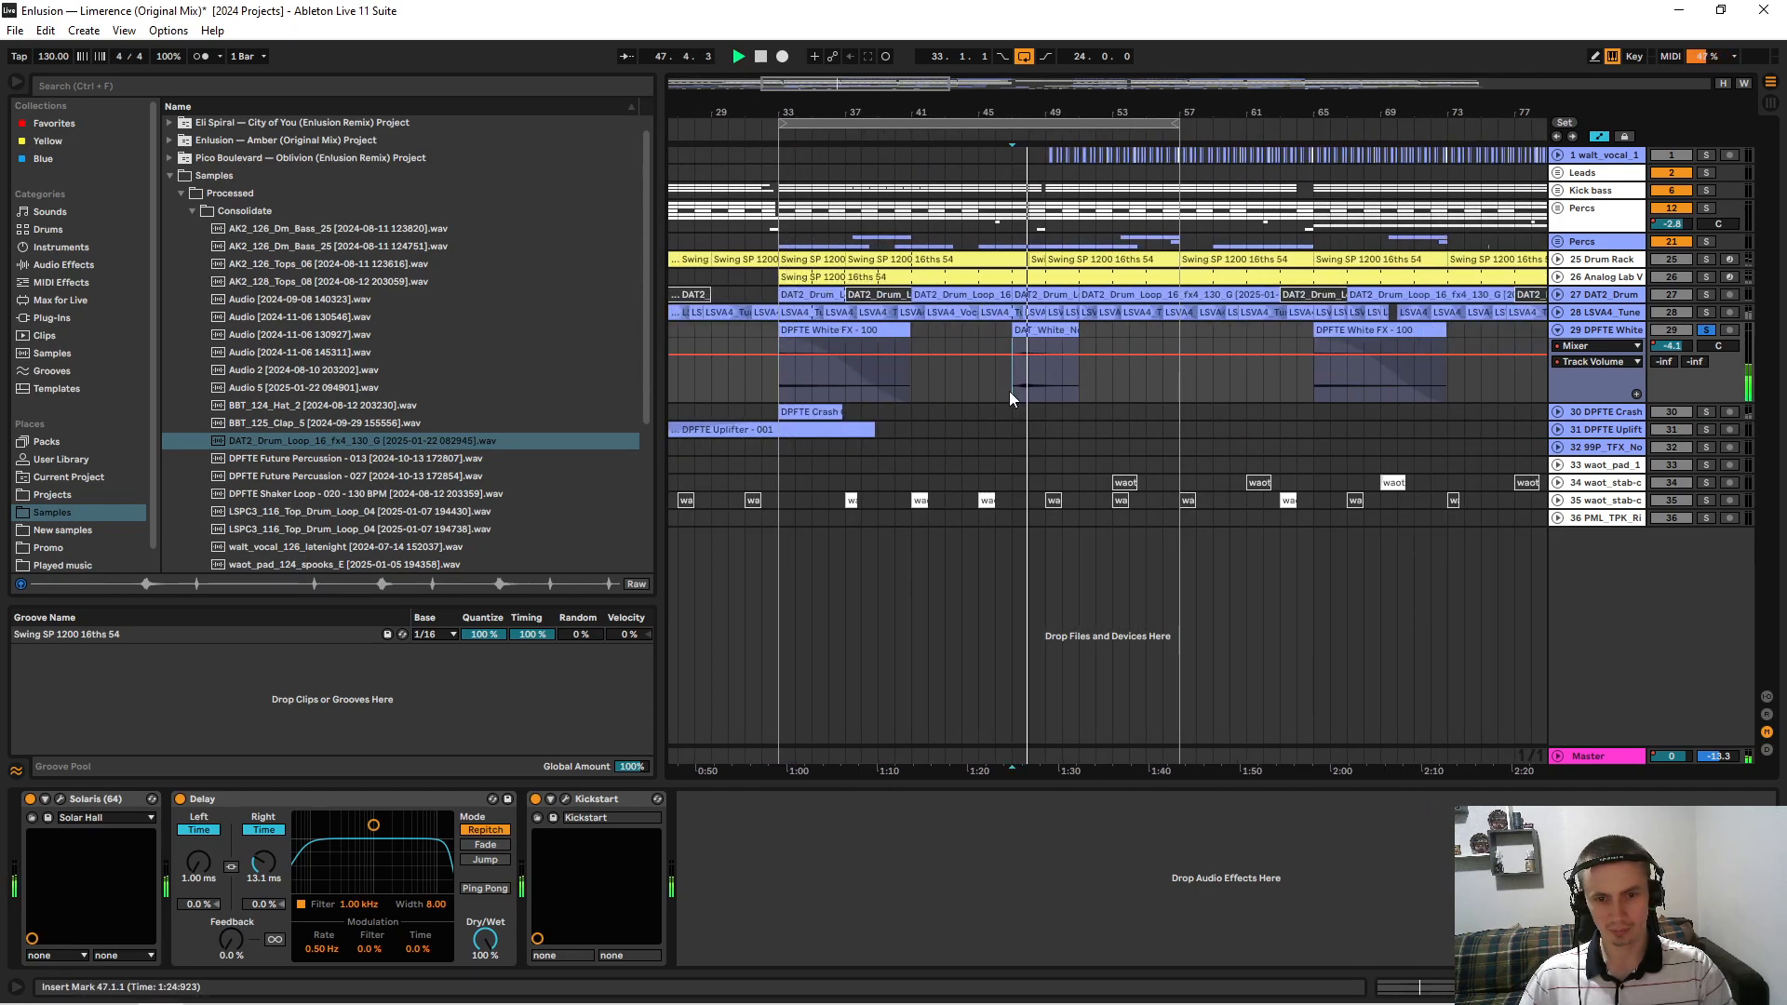
pyautogui.press('space')
pyautogui.moveTo(1147, 111); pyautogui.dragTo(1091, 84)
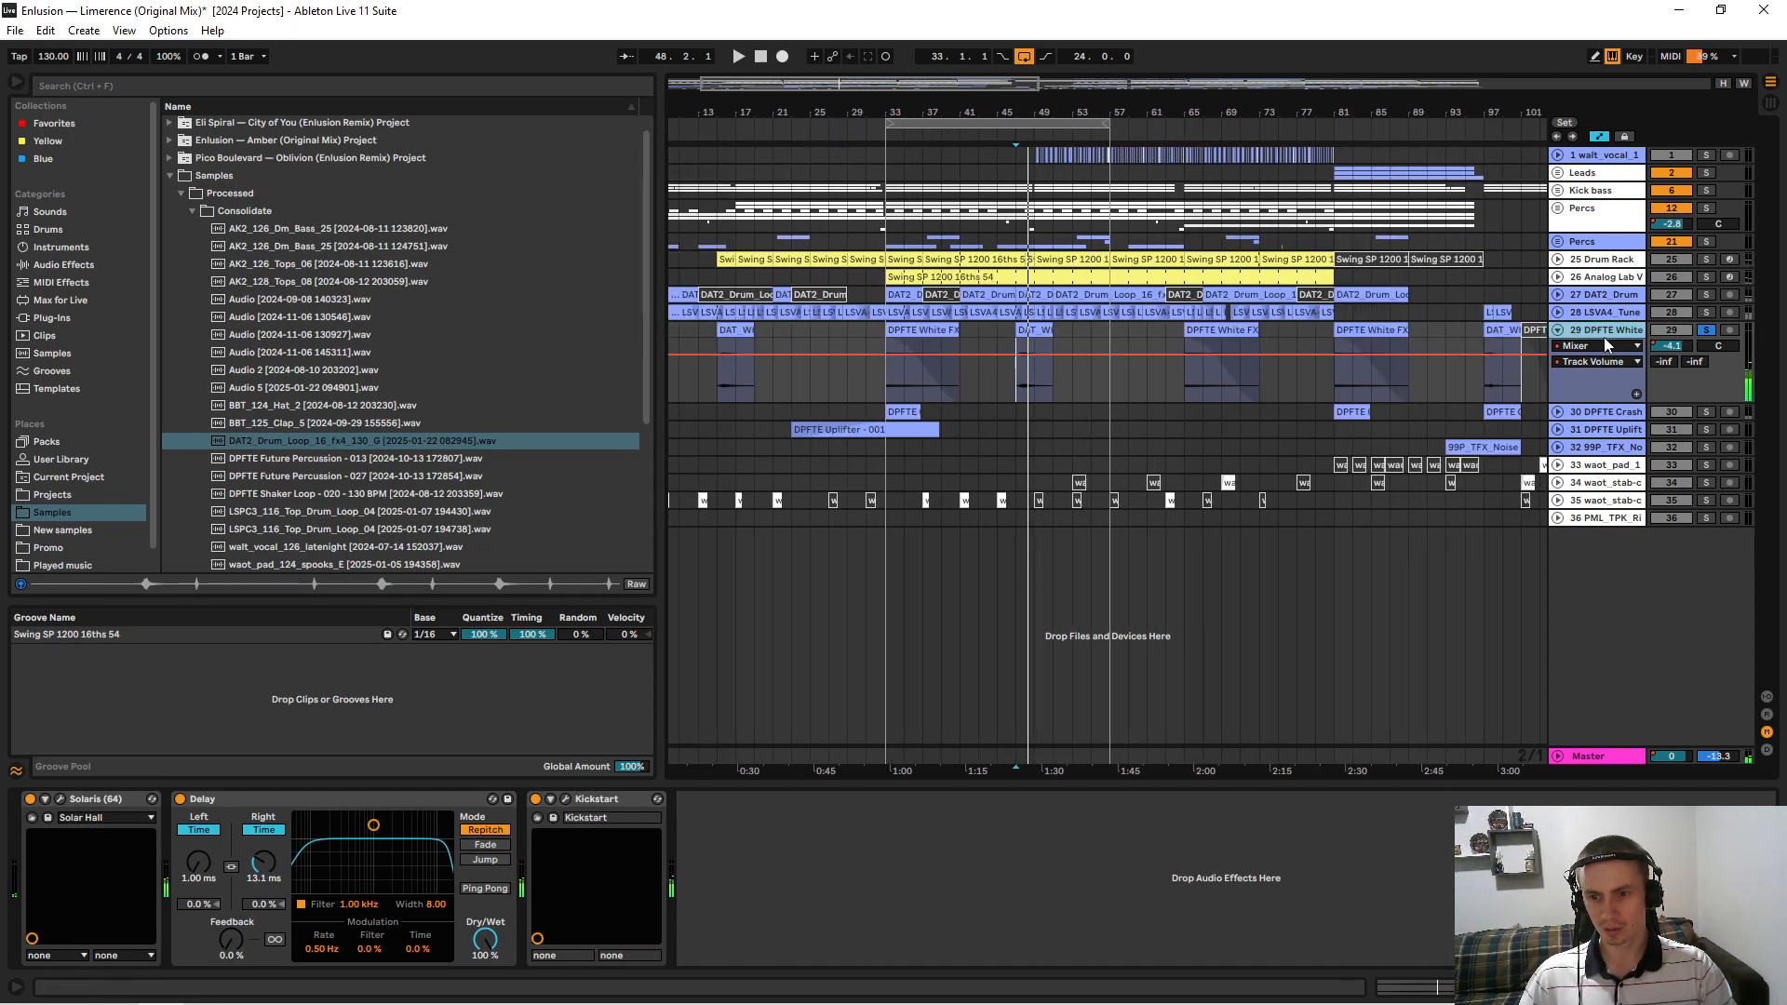
# Inspect the Delay, Solaris and Kickstart settings on the 29 DPFTE White FX track, closing each plug-in window.
pyautogui.click(286, 798)
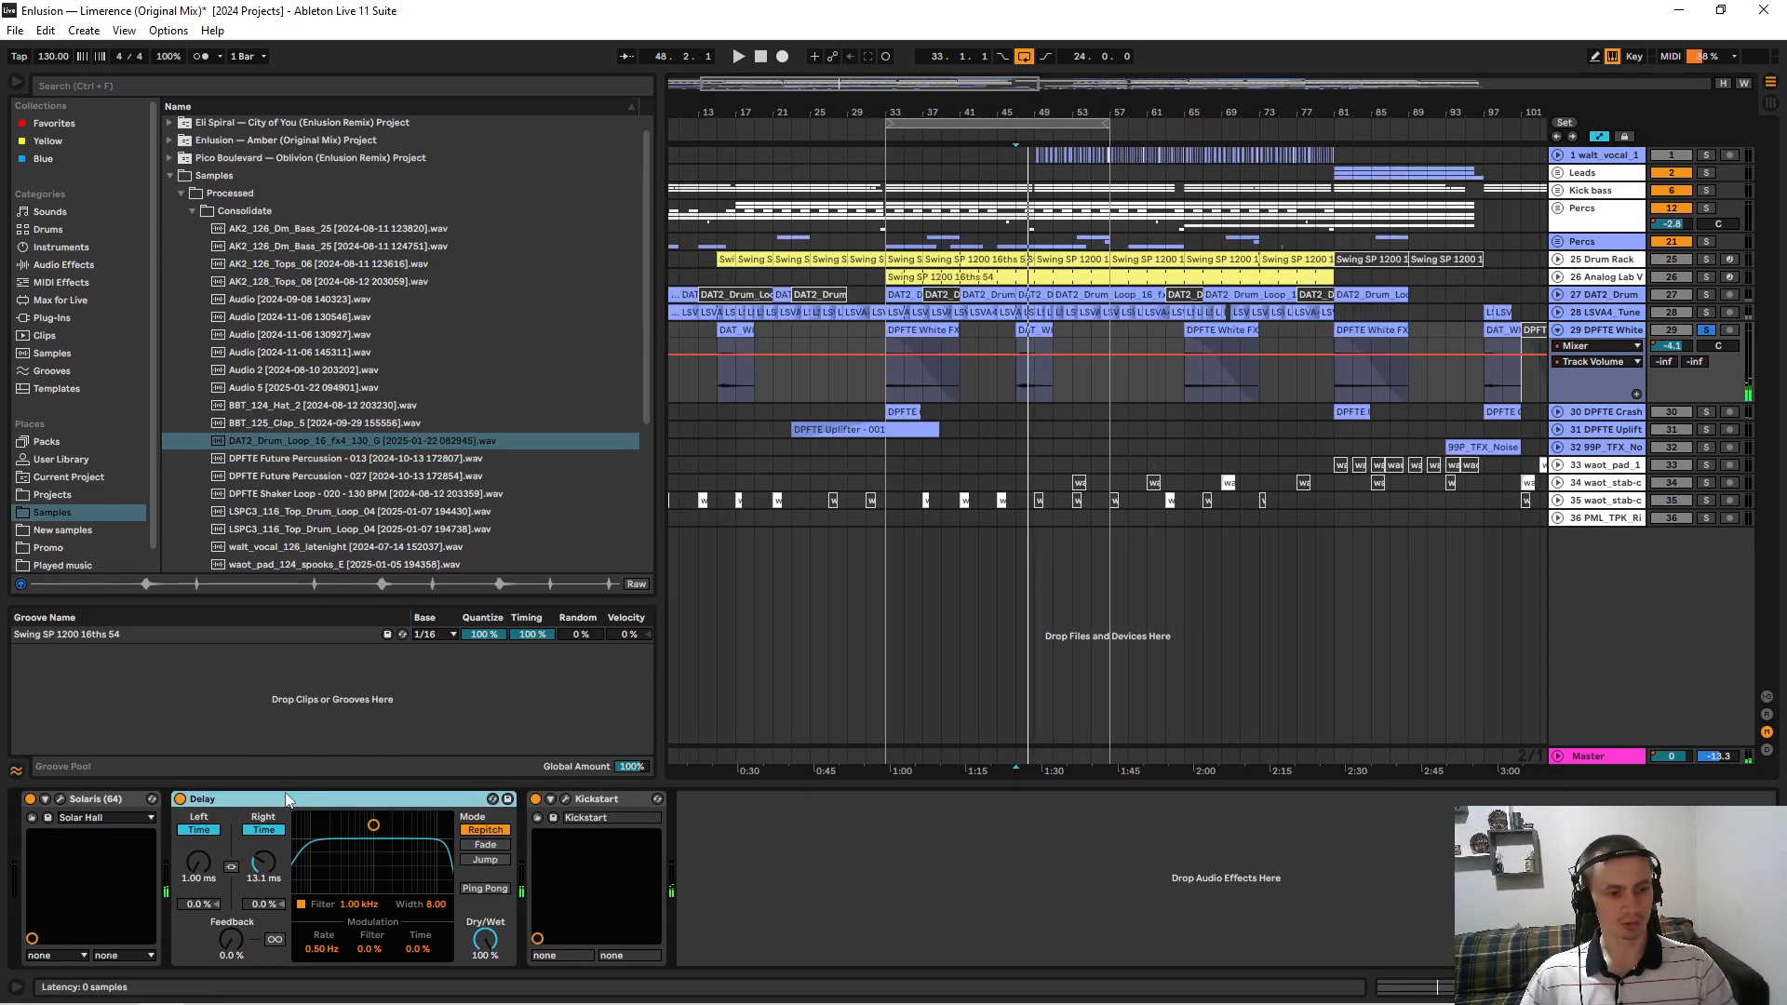
pyautogui.click(61, 800)
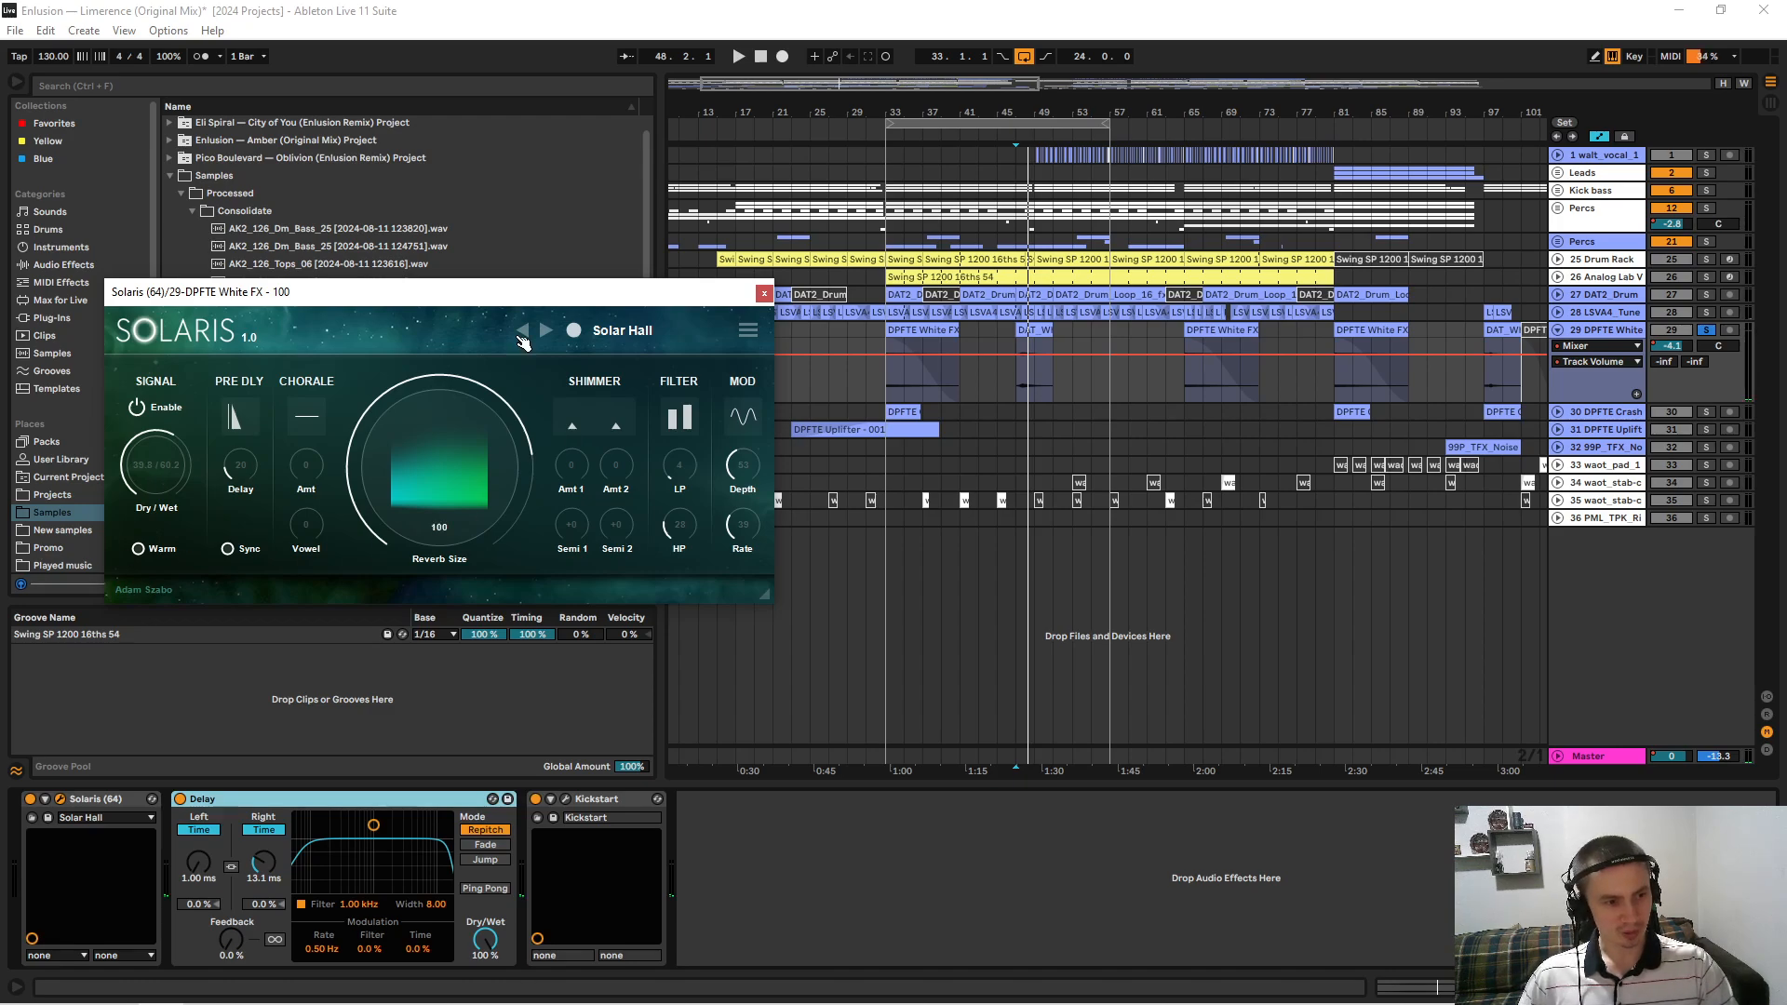
pyautogui.click(764, 295)
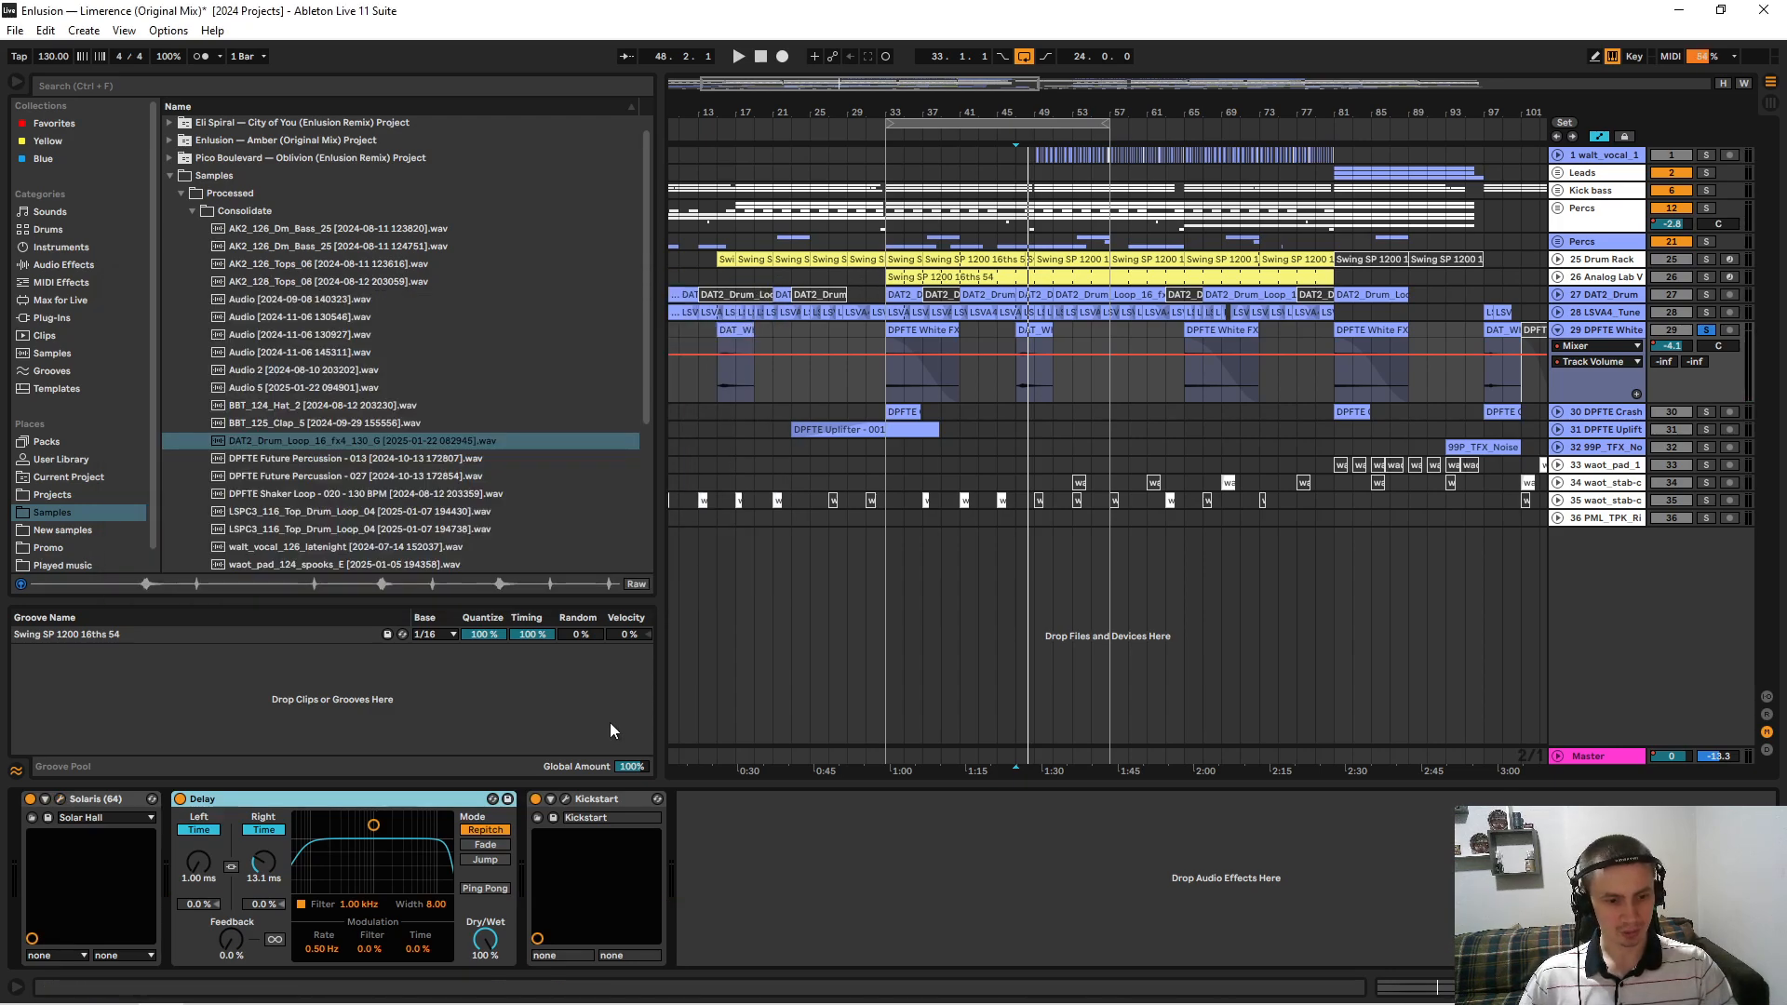
pyautogui.click(565, 800)
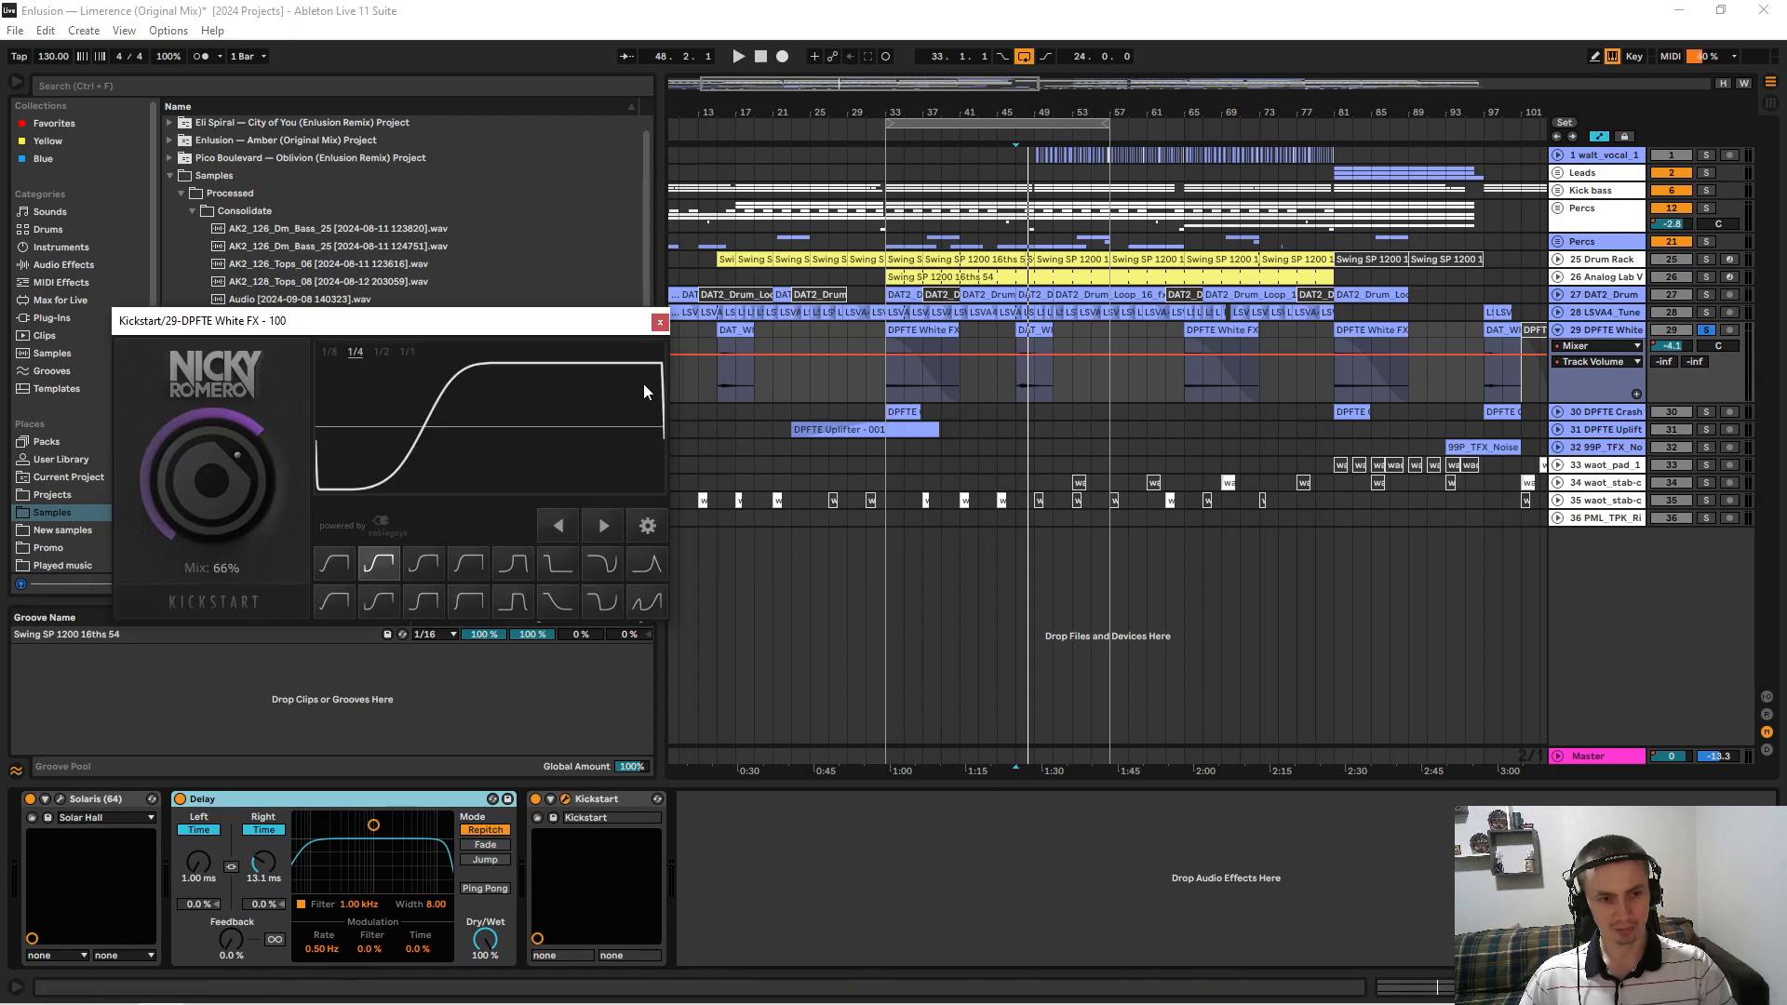
pyautogui.click(660, 323)
# Unfold and solo the 30 DPFTE Crash track and play its crash from bar 33.
pyautogui.click(1558, 415)
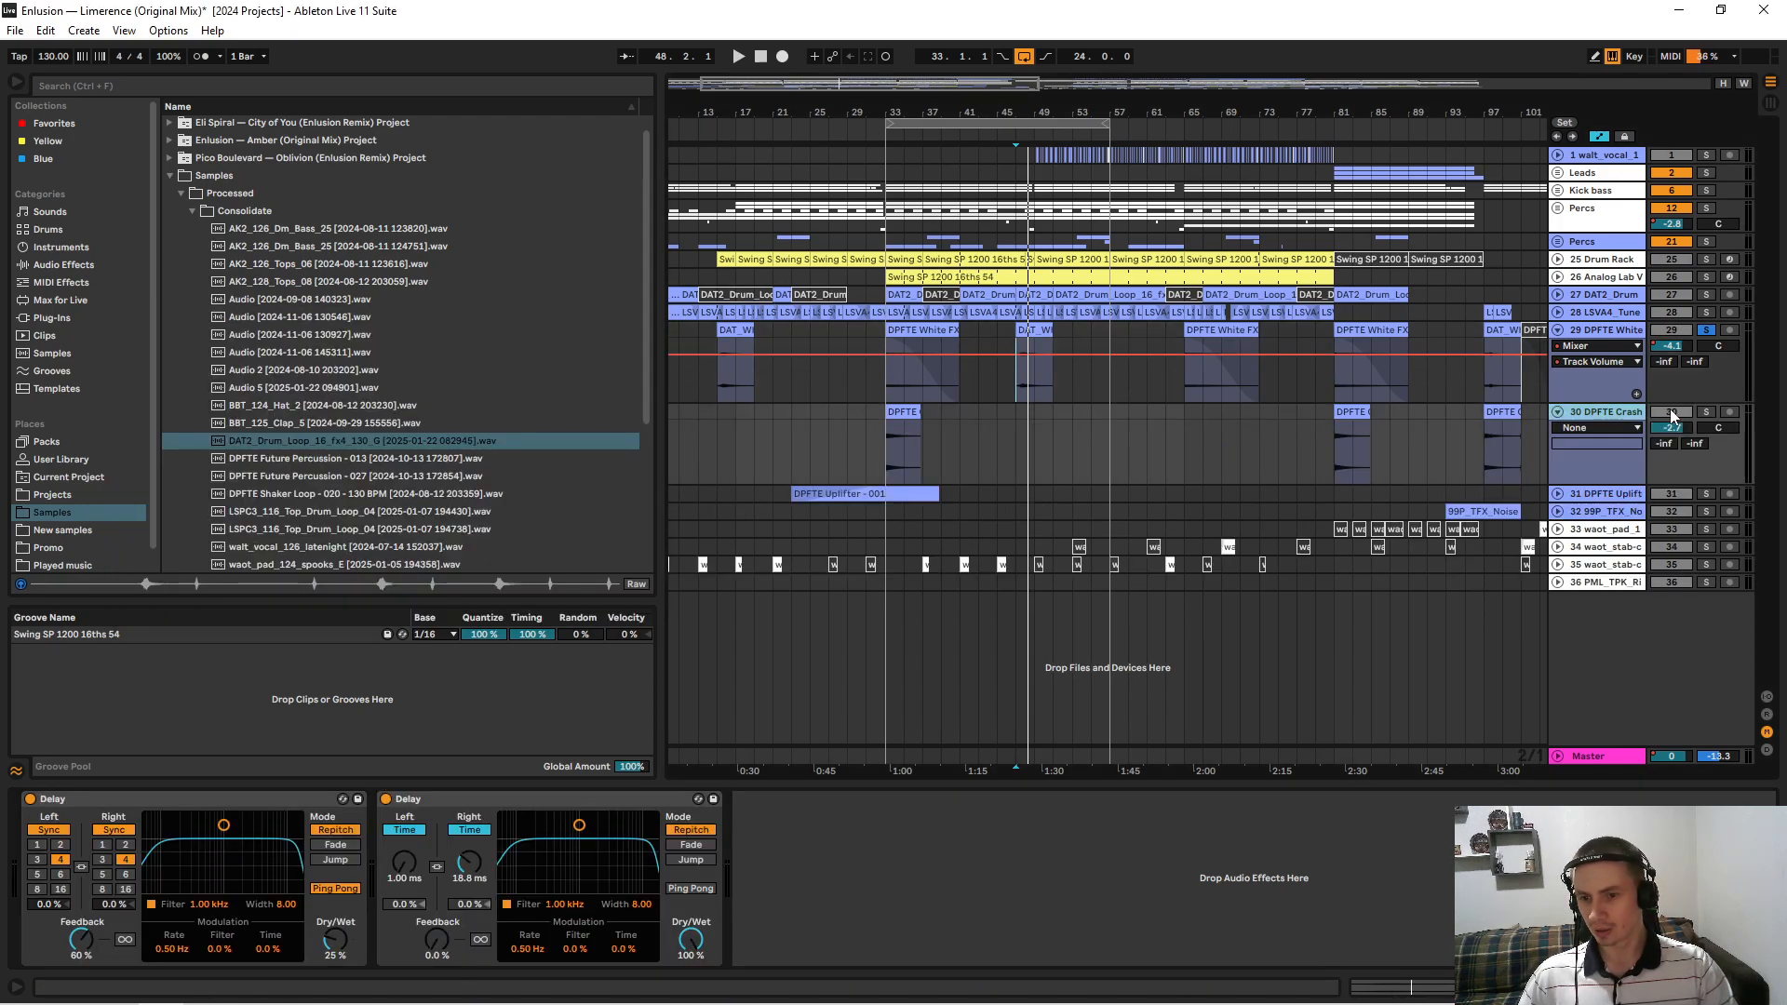
pyautogui.click(886, 456)
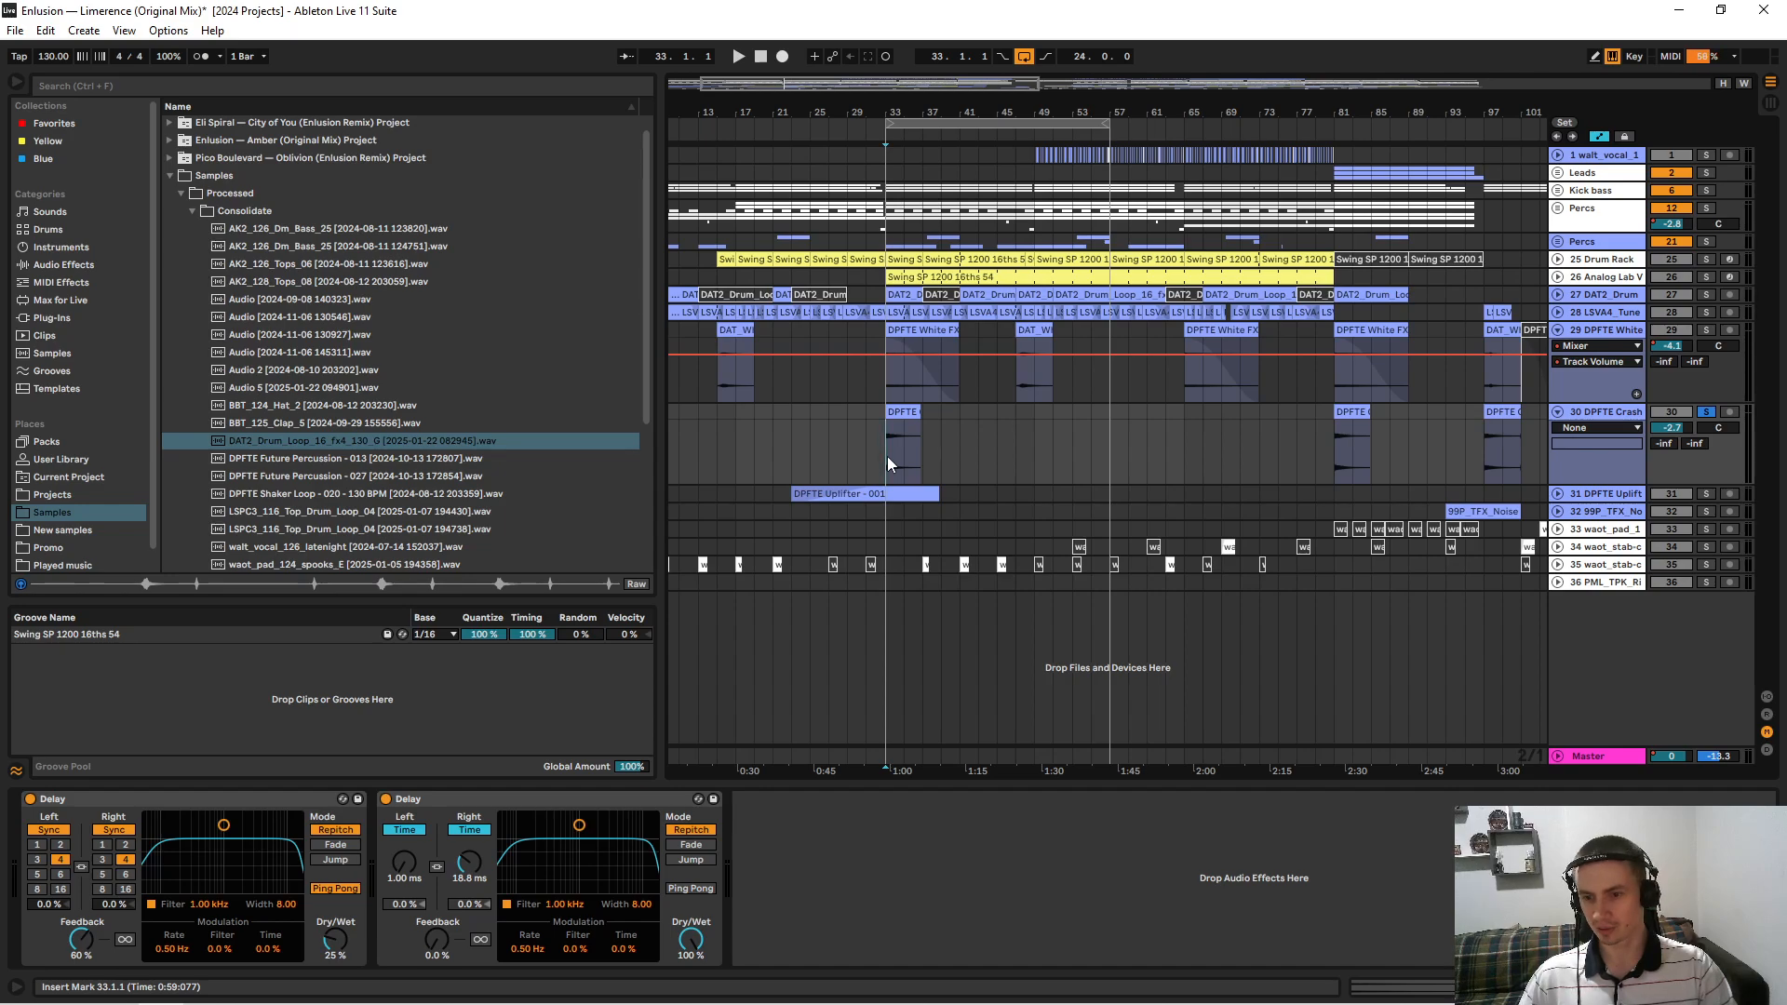
pyautogui.press('space')
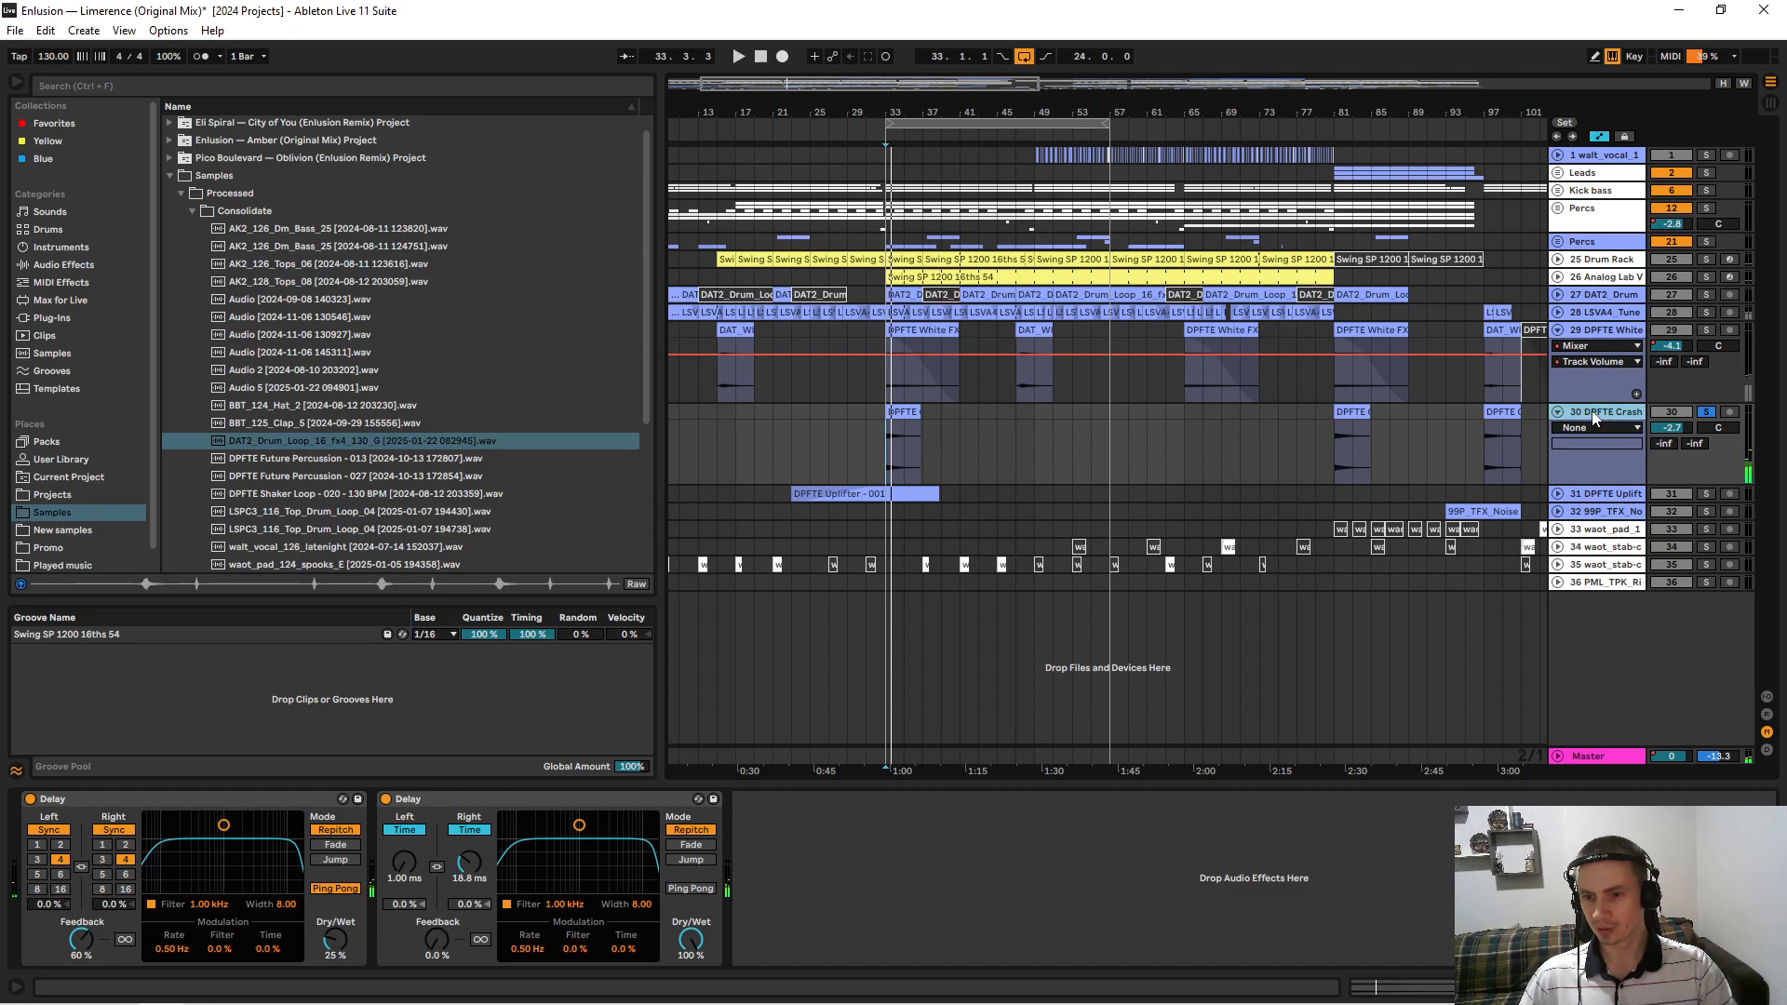
# Fold 30 DPFTE Crash, then unfold and solo 31 DPFTE Uplifter and play it from bar 29.
pyautogui.click(1558, 412)
pyautogui.click(1558, 429)
pyautogui.moveTo(1112, 112); pyautogui.dragTo(1111, 93)
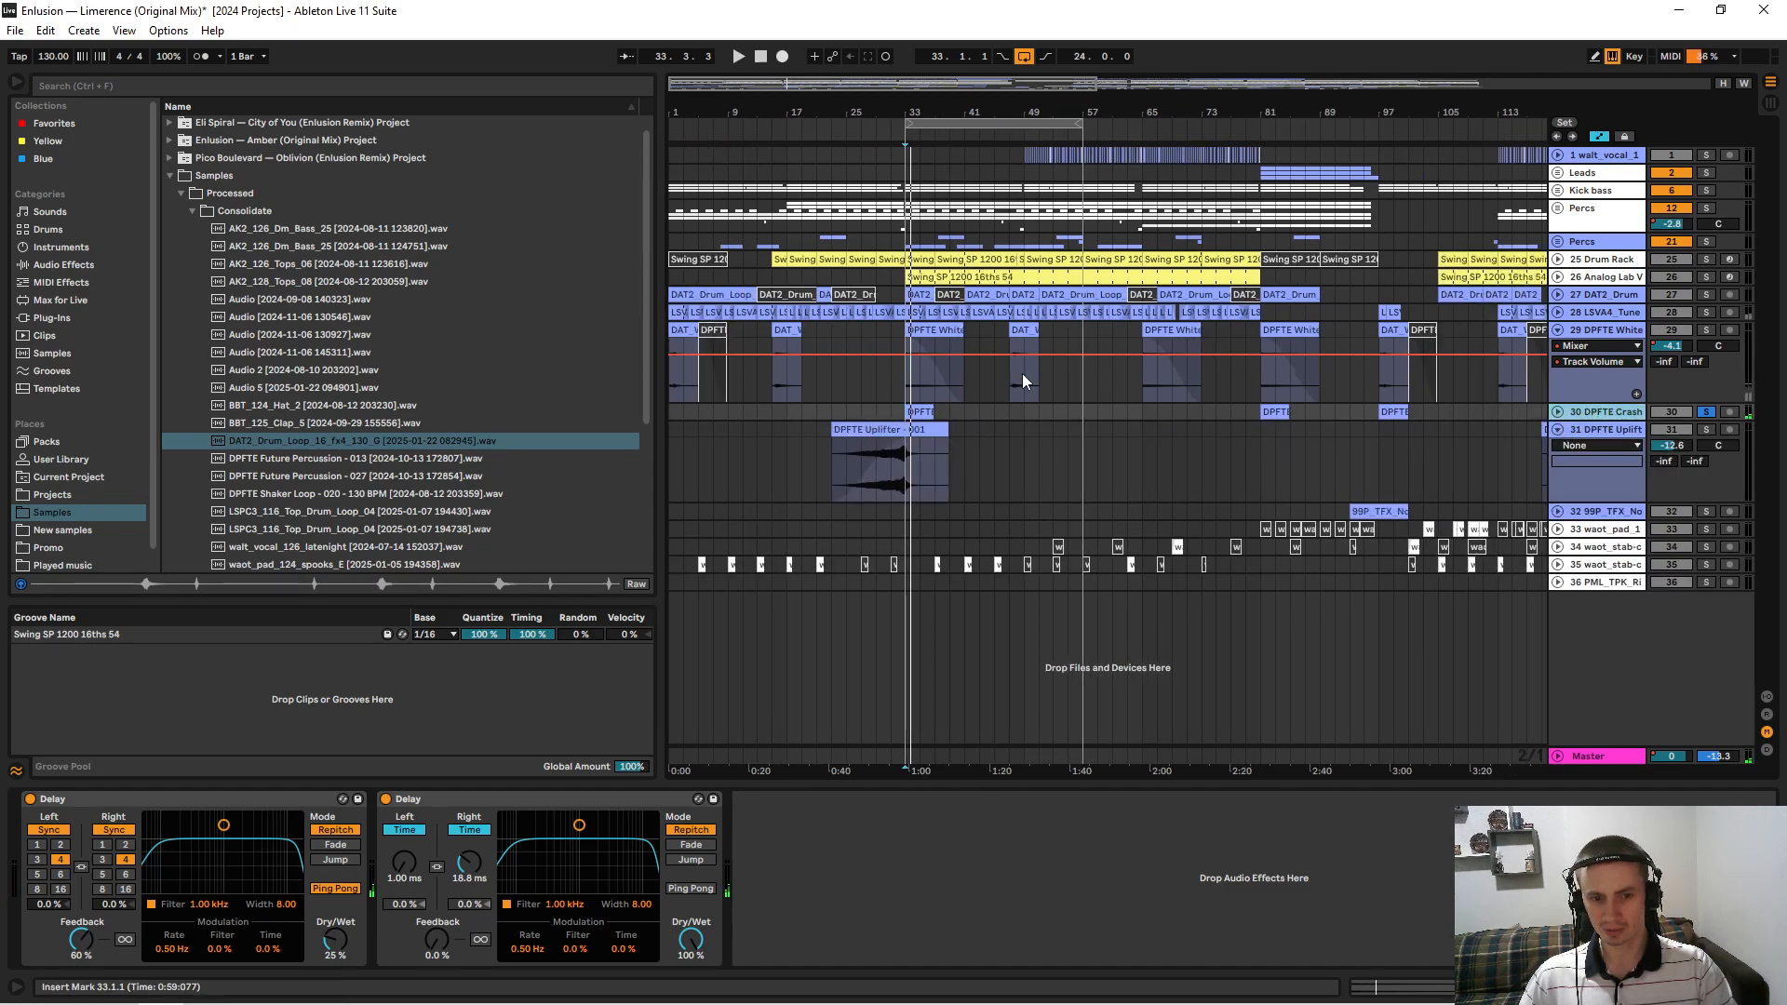
pyautogui.click(884, 458)
pyautogui.click(1708, 429)
pyautogui.press('space')
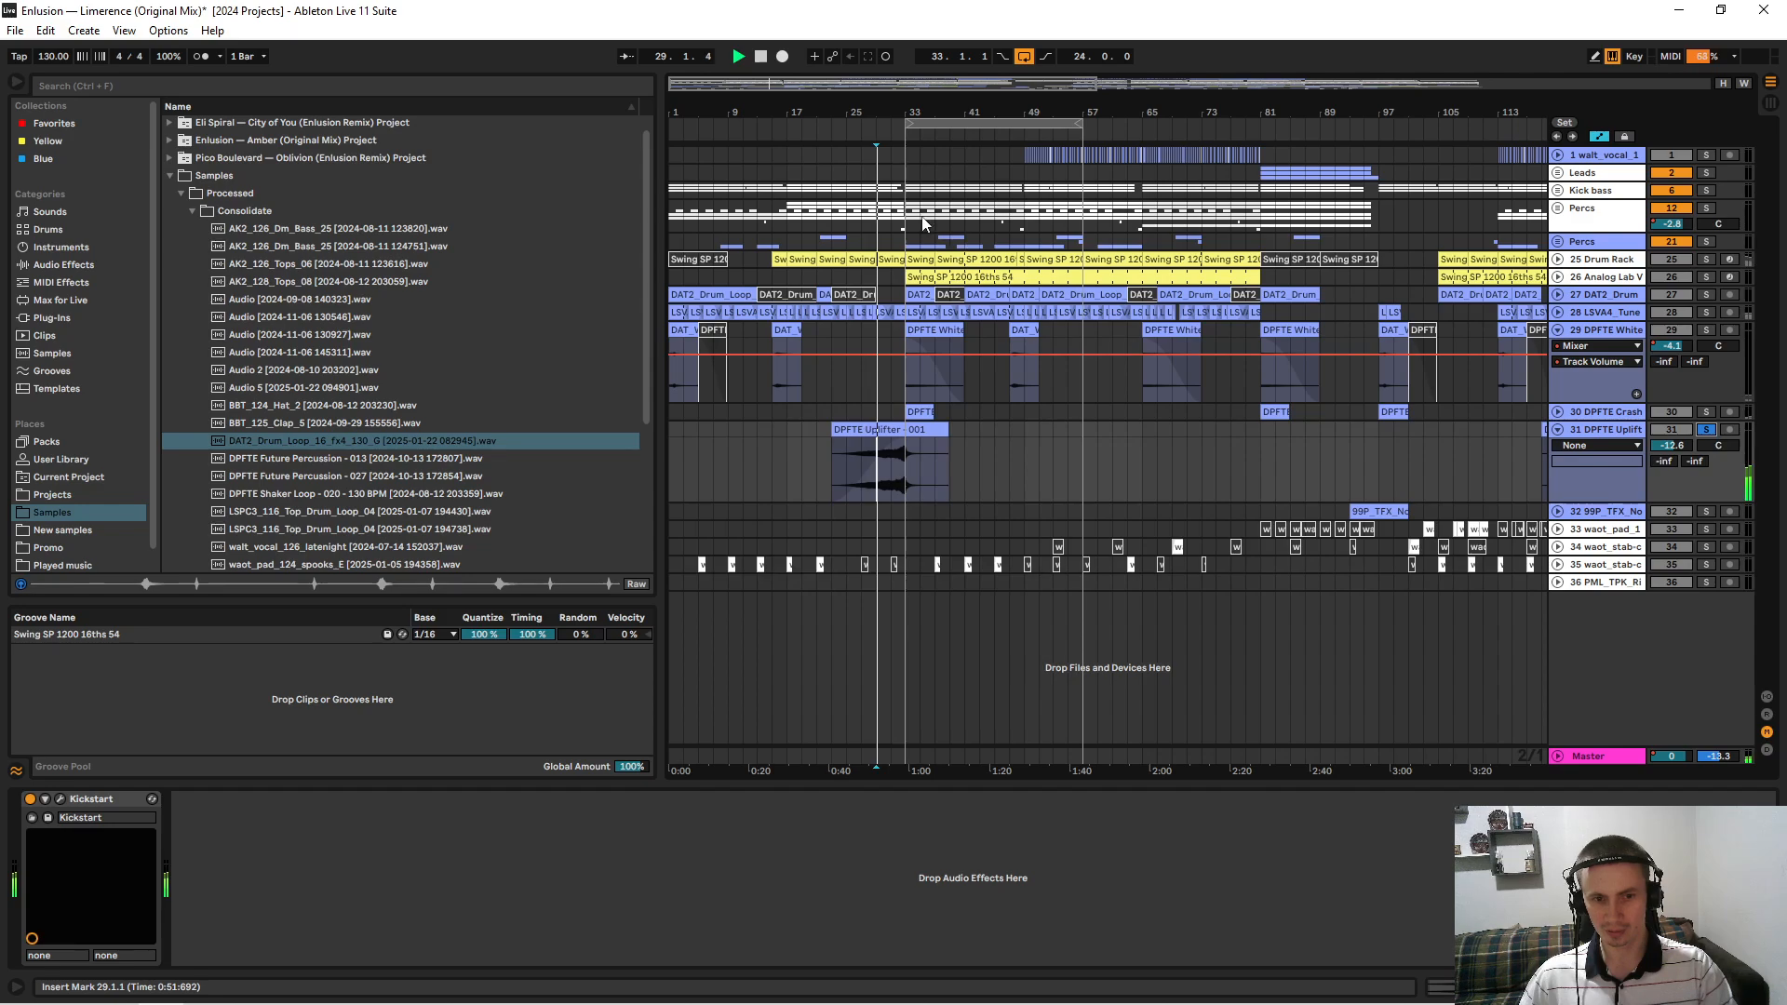
pyautogui.moveTo(891, 116); pyautogui.dragTo(890, 148)
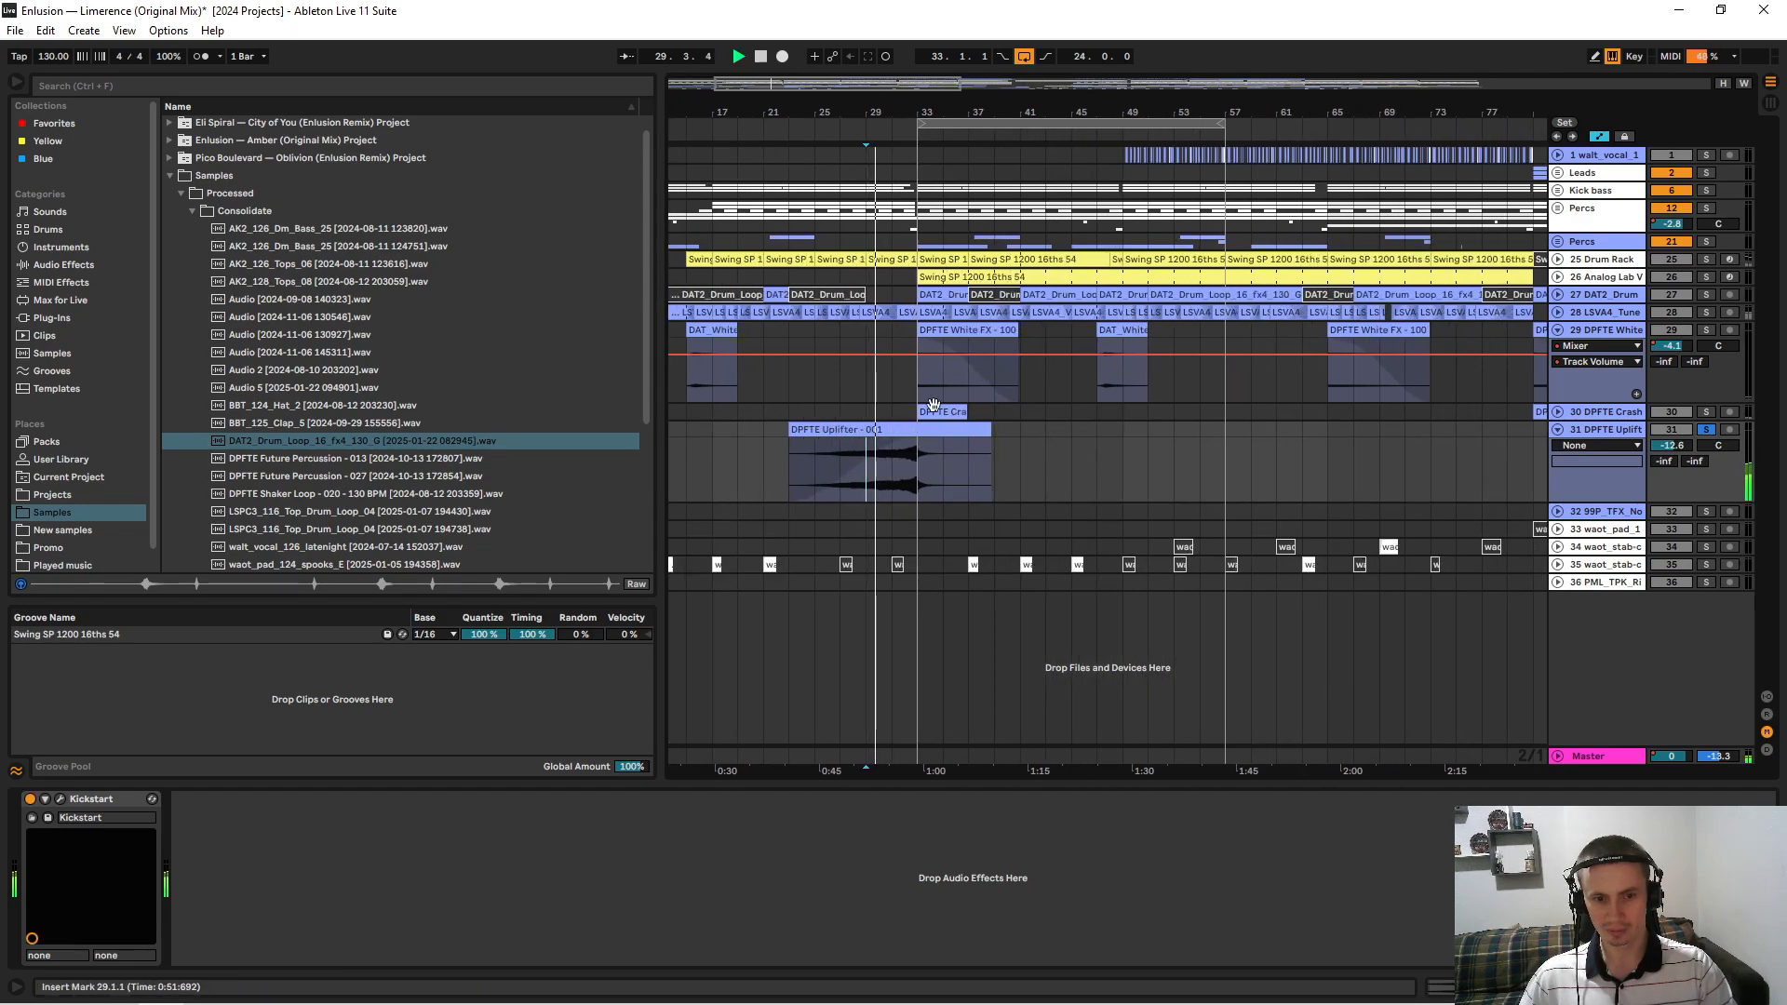
# Fold the 31 DPFTE Uplifter track and unfold the 32 99P_TFX_Noise track.
pyautogui.click(1558, 430)
pyautogui.click(1585, 448)
pyautogui.click(1558, 447)
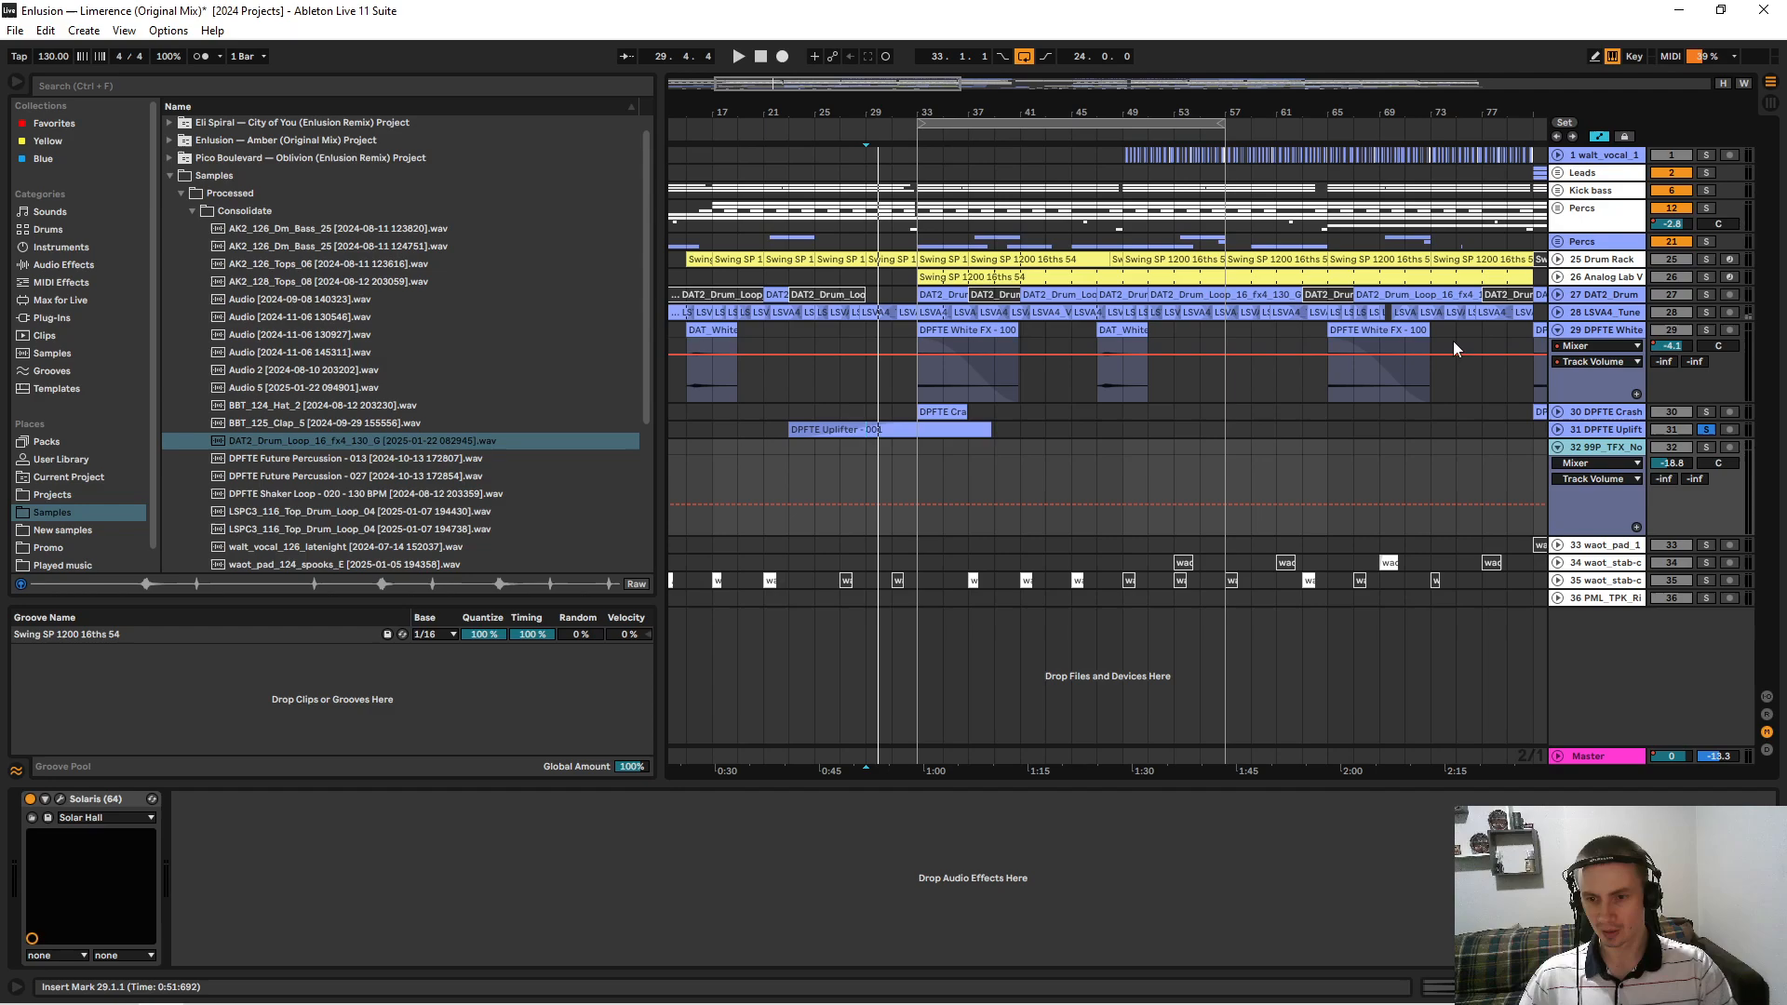
# Solo the 32 99P_TFX_Noise track and play its 99P_TFX_Noise Fx 20 clip from bar 96.
pyautogui.moveTo(1161, 118); pyautogui.dragTo(1145, 75)
pyautogui.moveTo(952, 117); pyautogui.dragTo(946, 177)
pyautogui.click(1009, 472)
pyautogui.press('space')
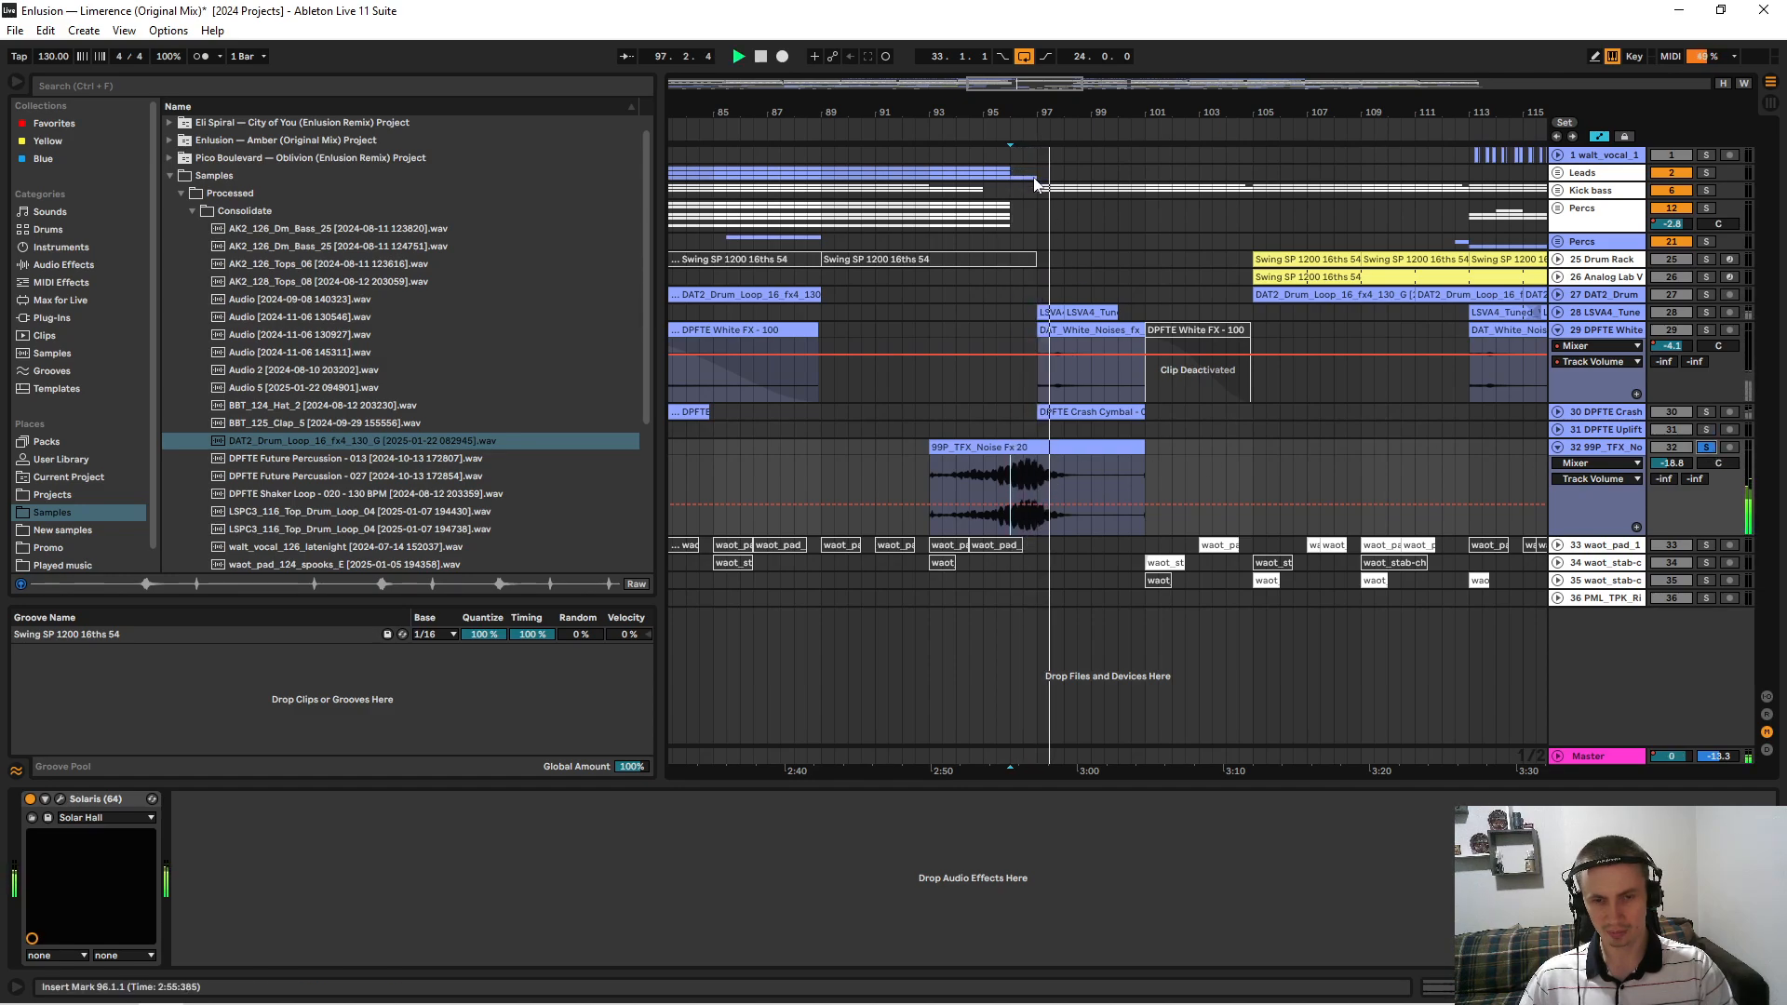
# Stop playback, fold the 32 99P_TFX_Noise track and unfold the 33 waot_pad track.
pyautogui.moveTo(1044, 117); pyautogui.dragTo(968, 111)
pyautogui.press('space')
pyautogui.click(1558, 450)
pyautogui.click(1557, 466)
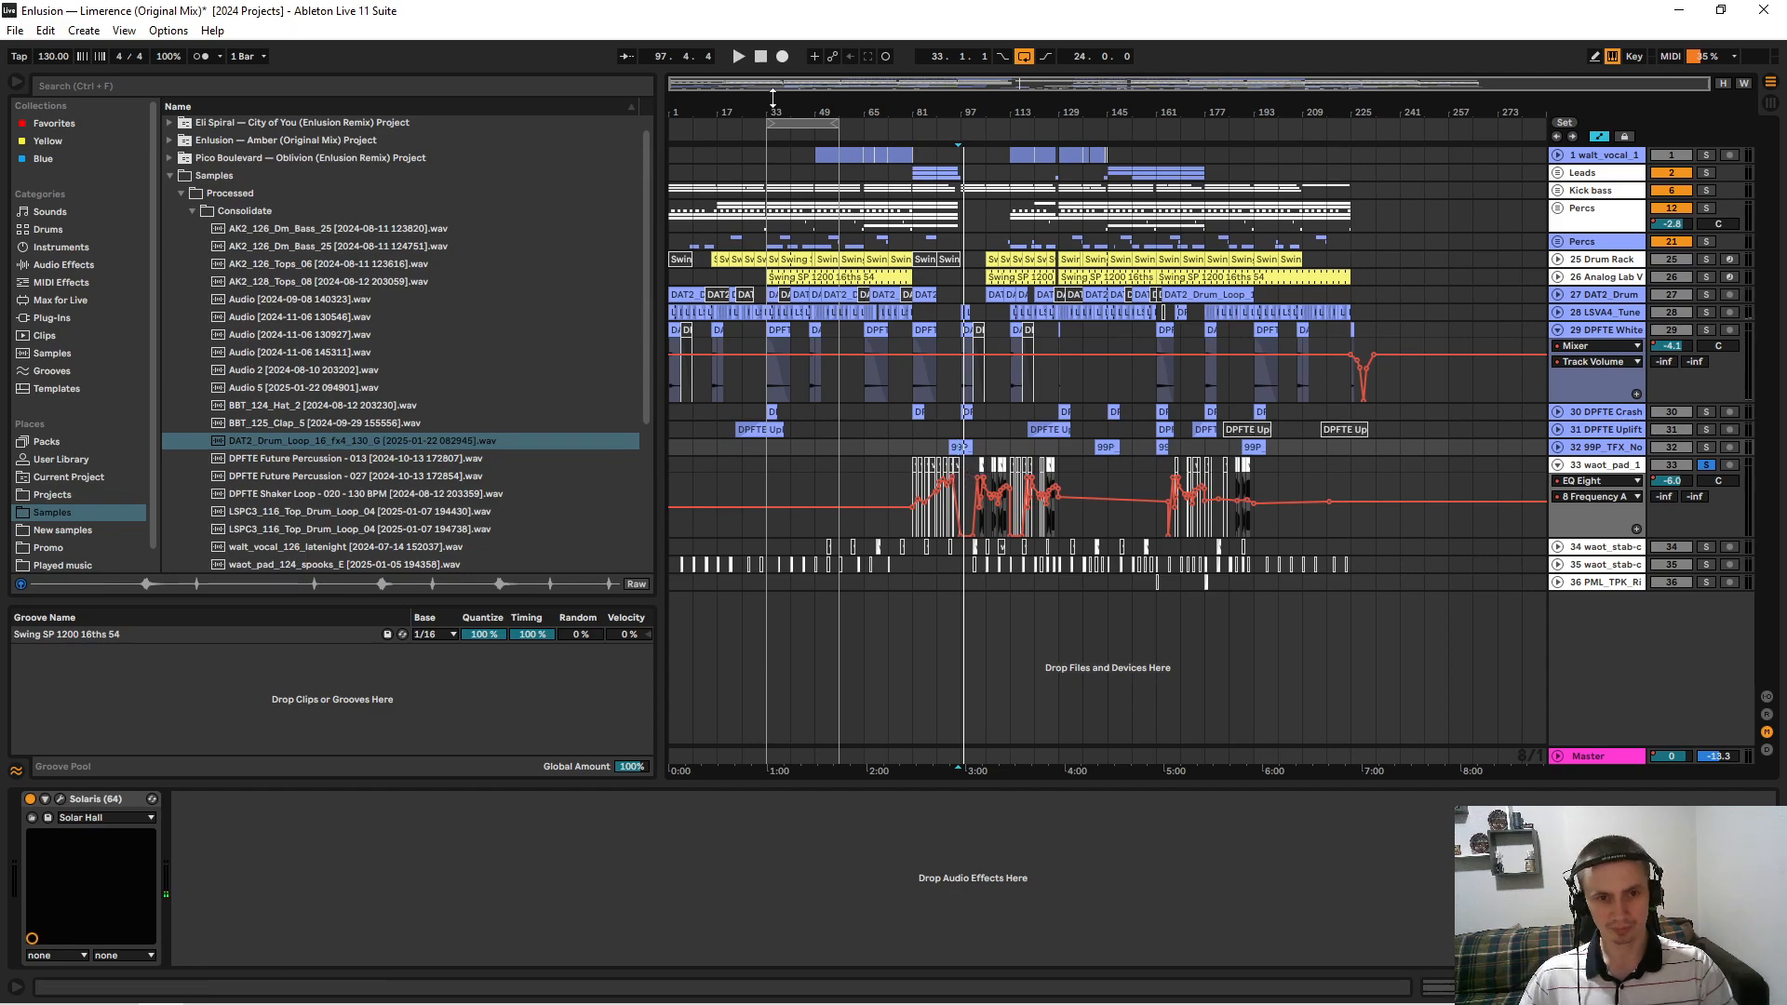
# Solo the 35 waot_stab track, play its stab-chord clip from bar 5 and show the clip's sample settings.
pyautogui.moveTo(679, 113); pyautogui.dragTo(679, 163)
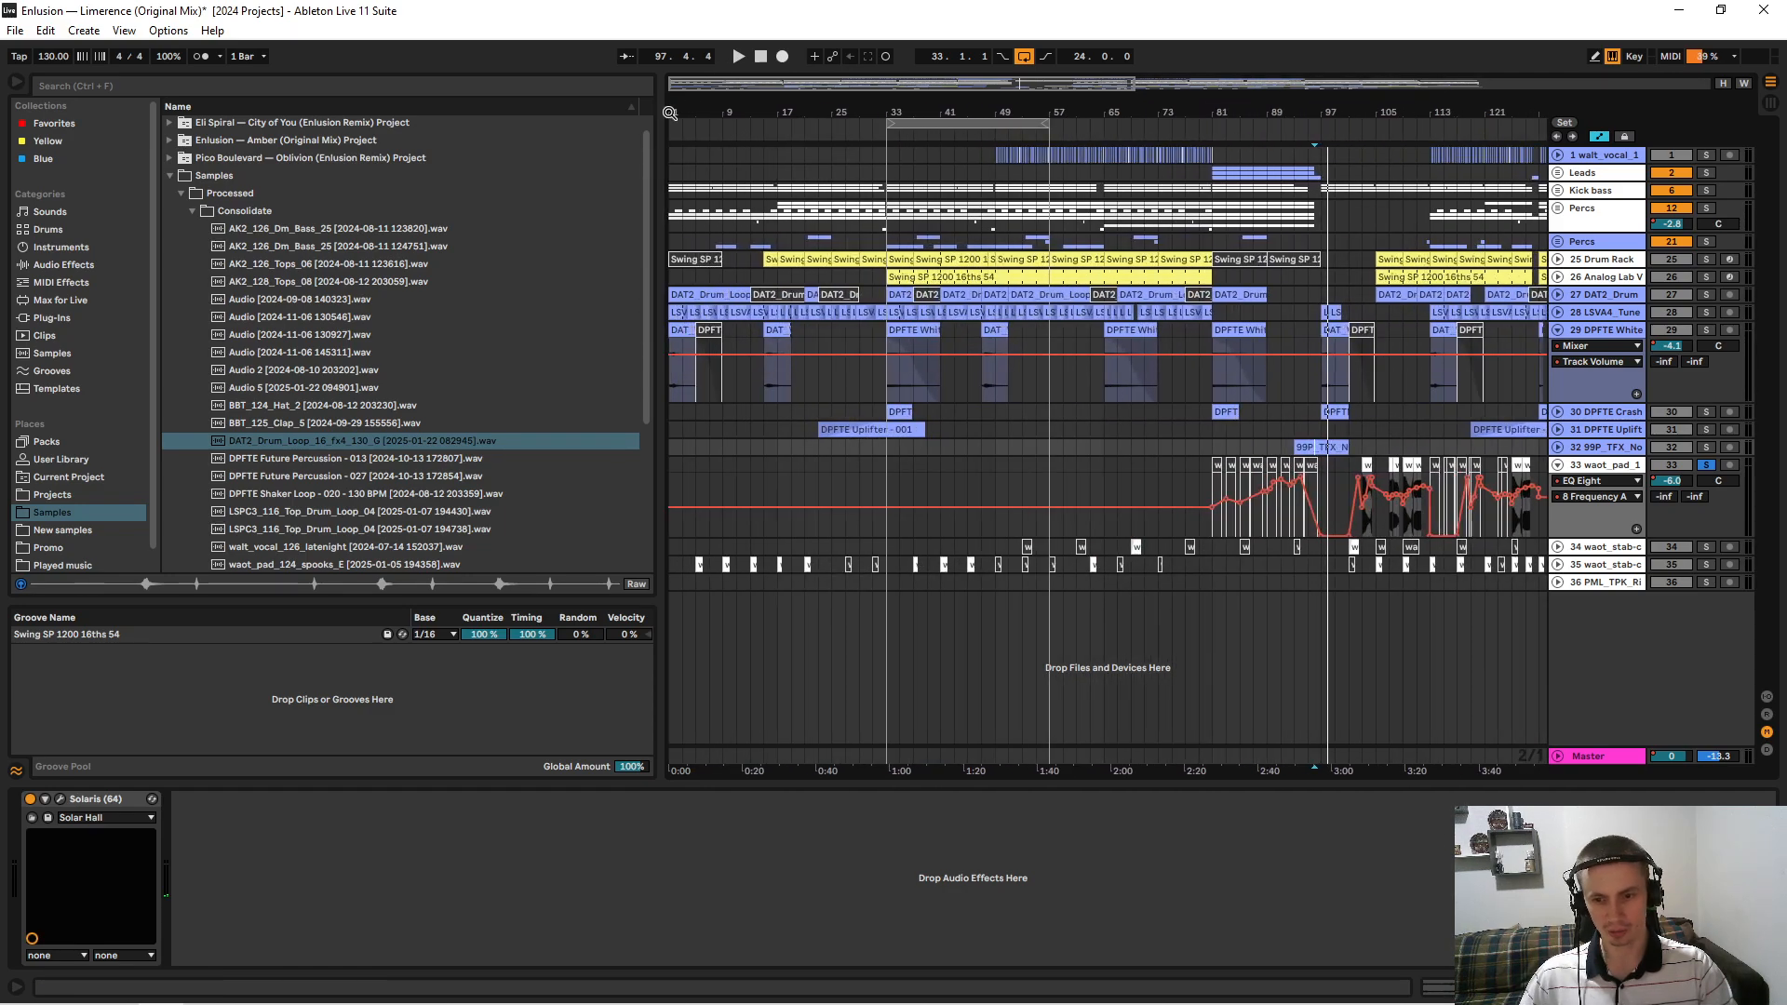
pyautogui.click(1709, 565)
pyautogui.click(699, 565)
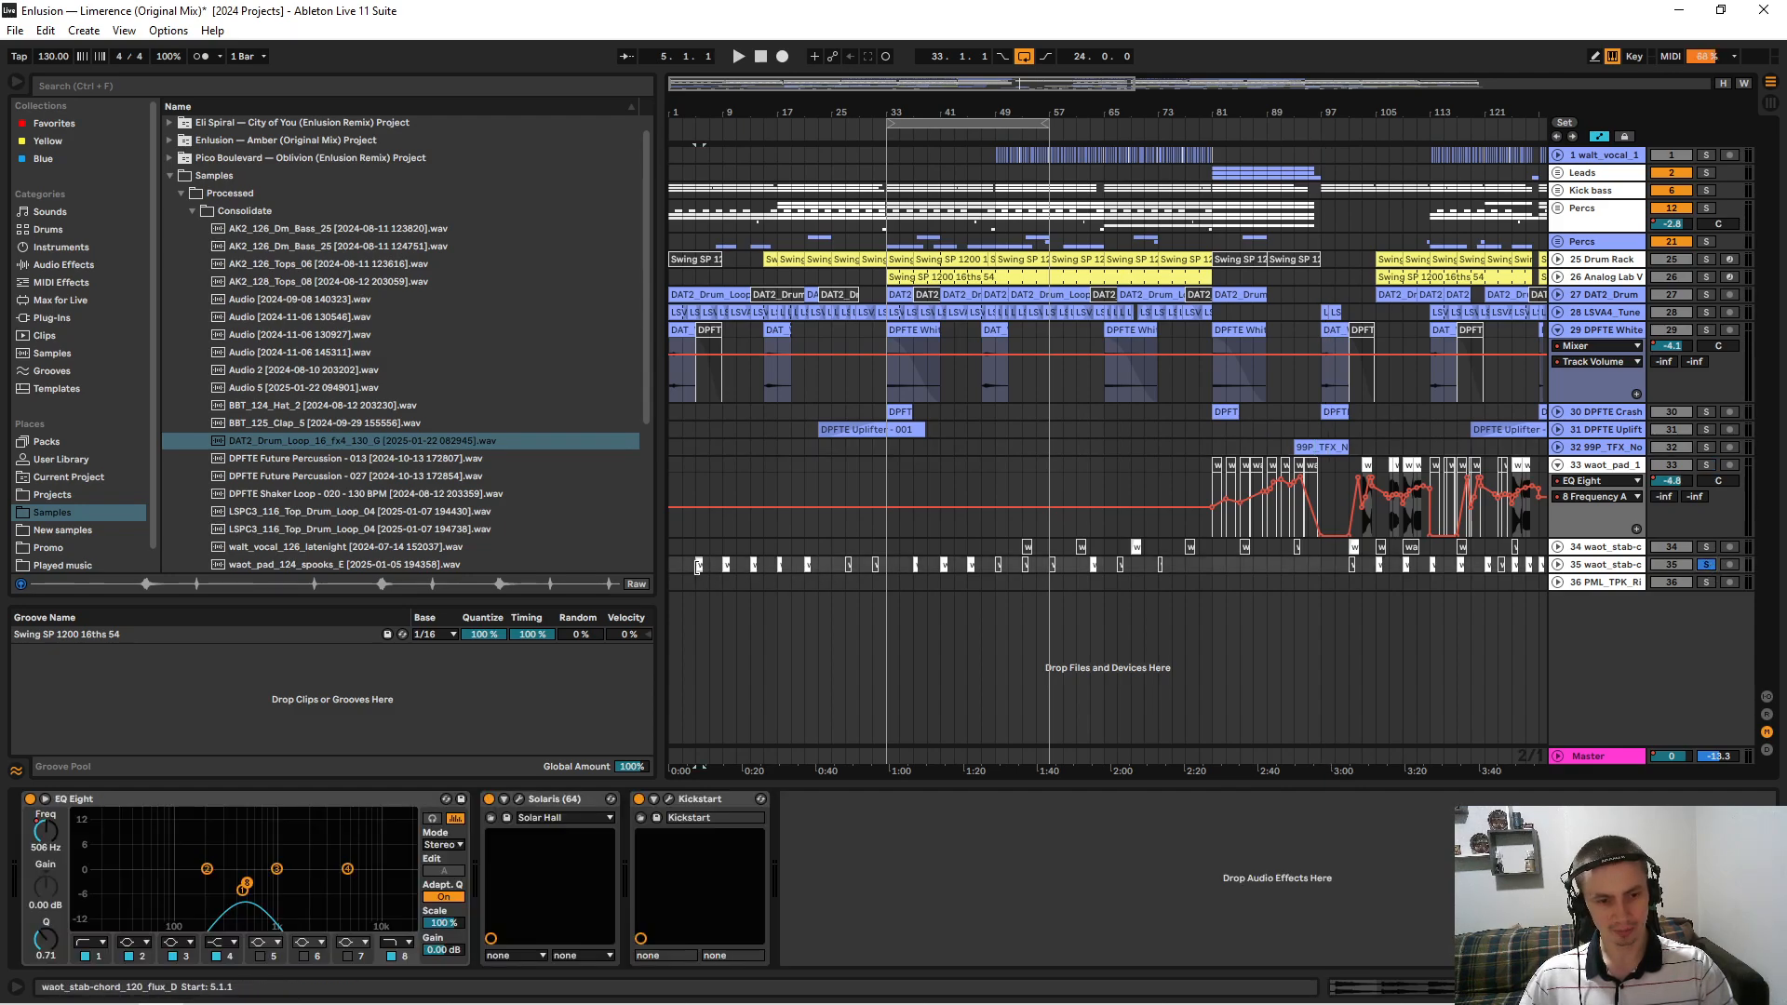
pyautogui.press('space')
pyautogui.doubleClick(699, 565)
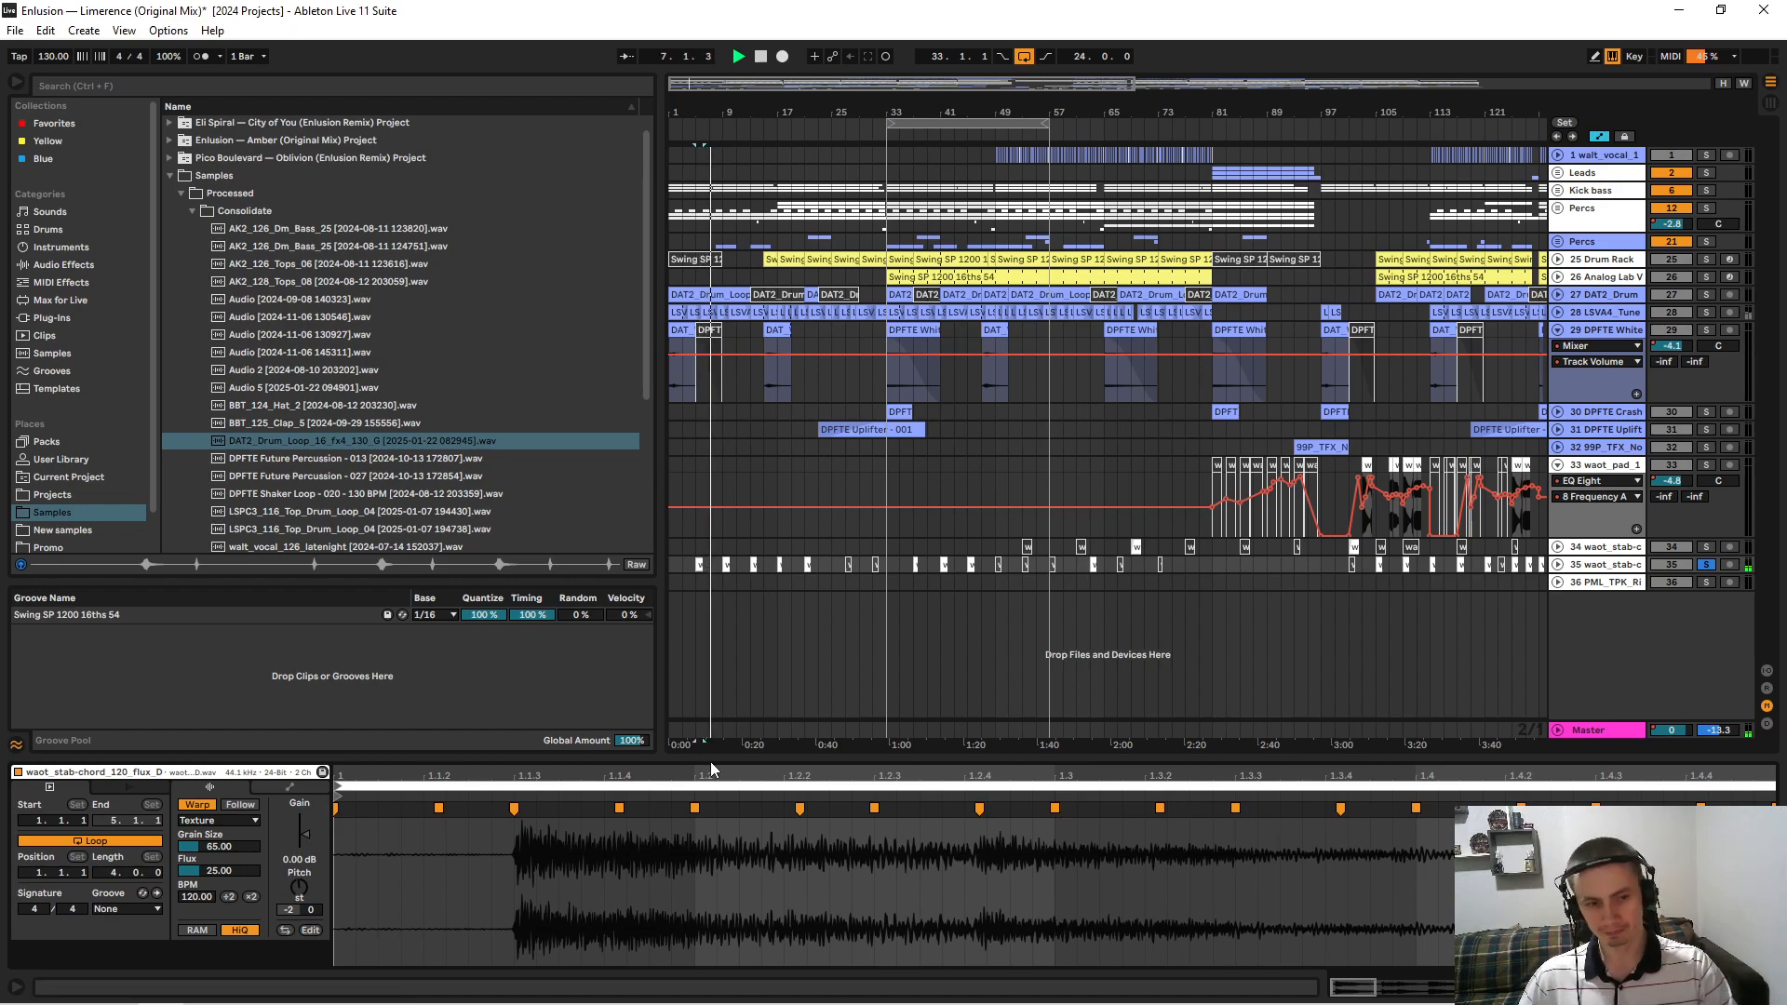
# Play the track 35 stab clips at bars 9 and 13 with their sample settings shown, and stop playback.
pyautogui.click(726, 563)
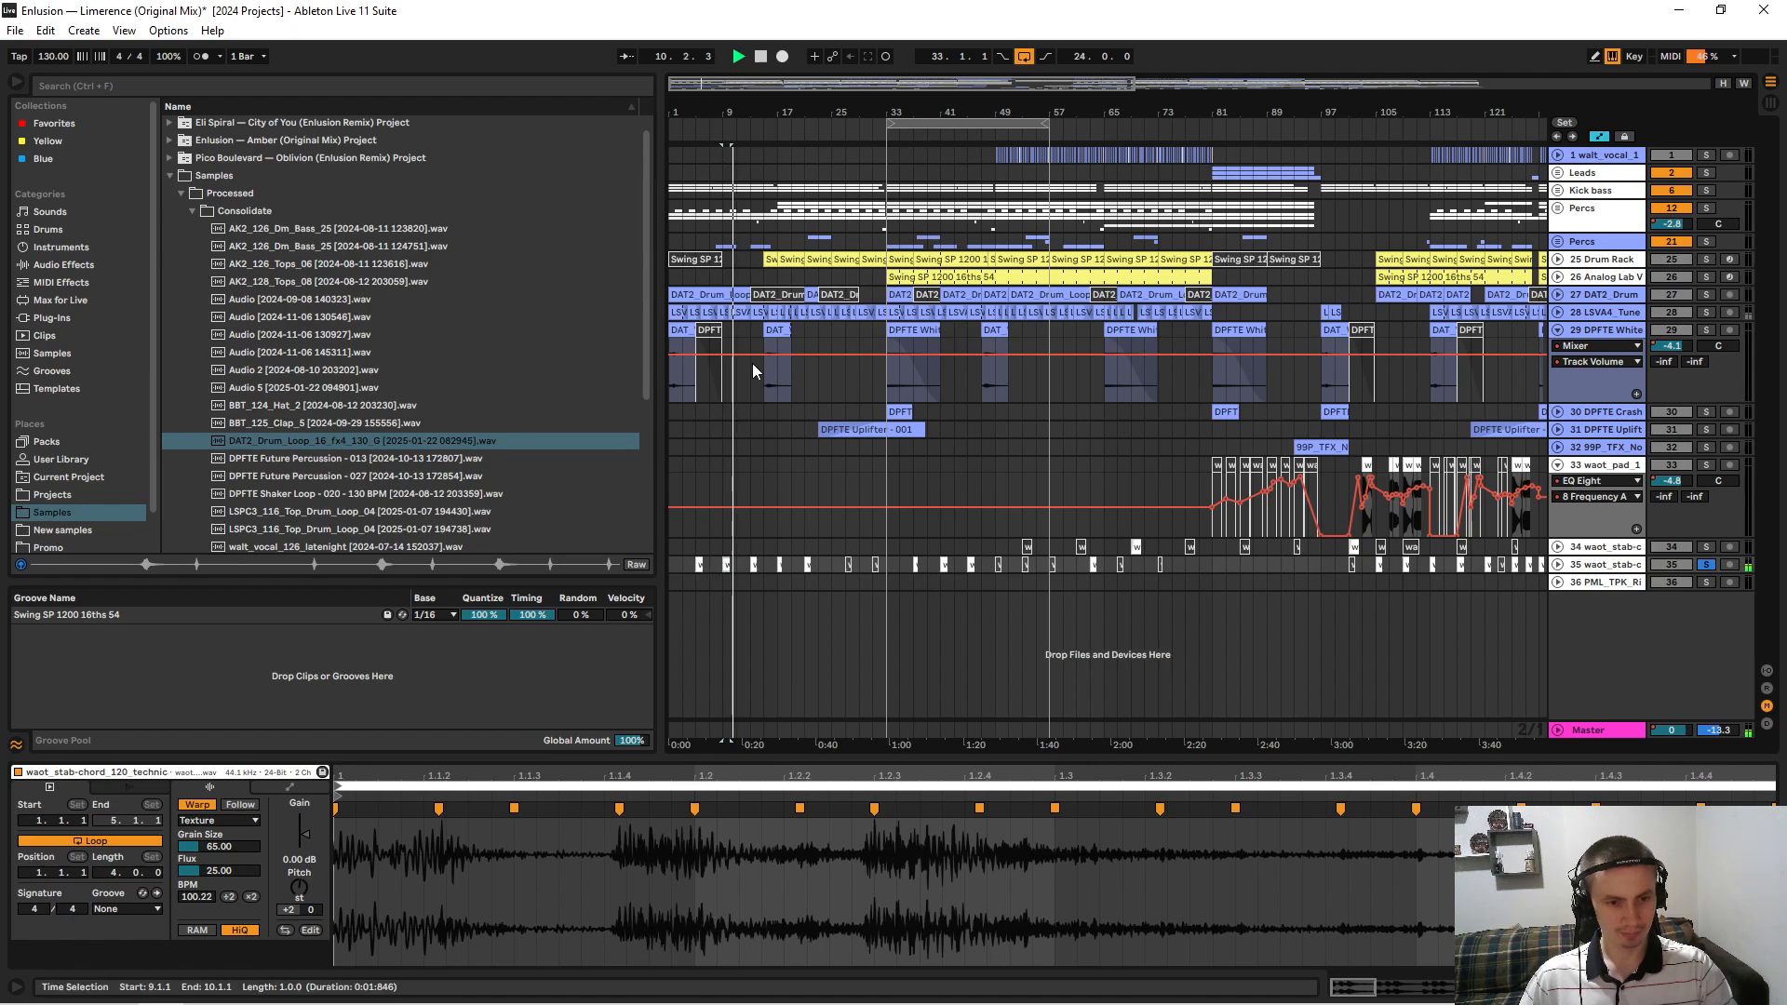
pyautogui.moveTo(684, 107); pyautogui.dragTo(670, 110)
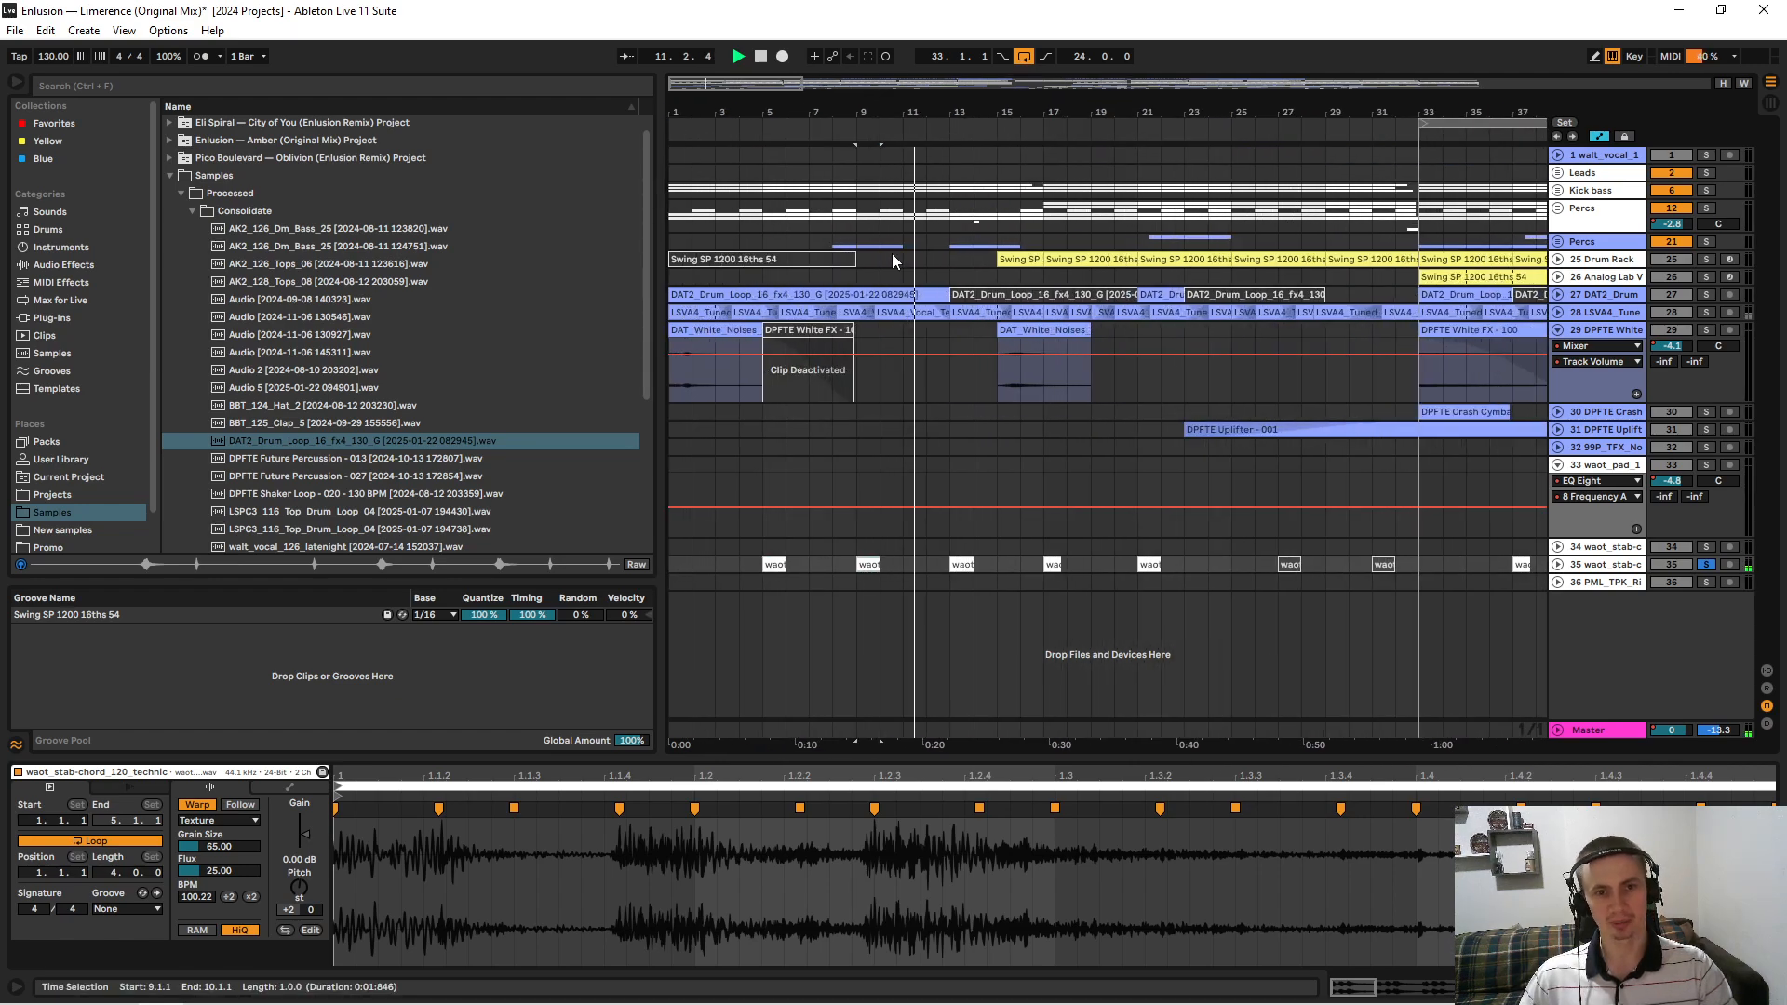
pyautogui.click(959, 565)
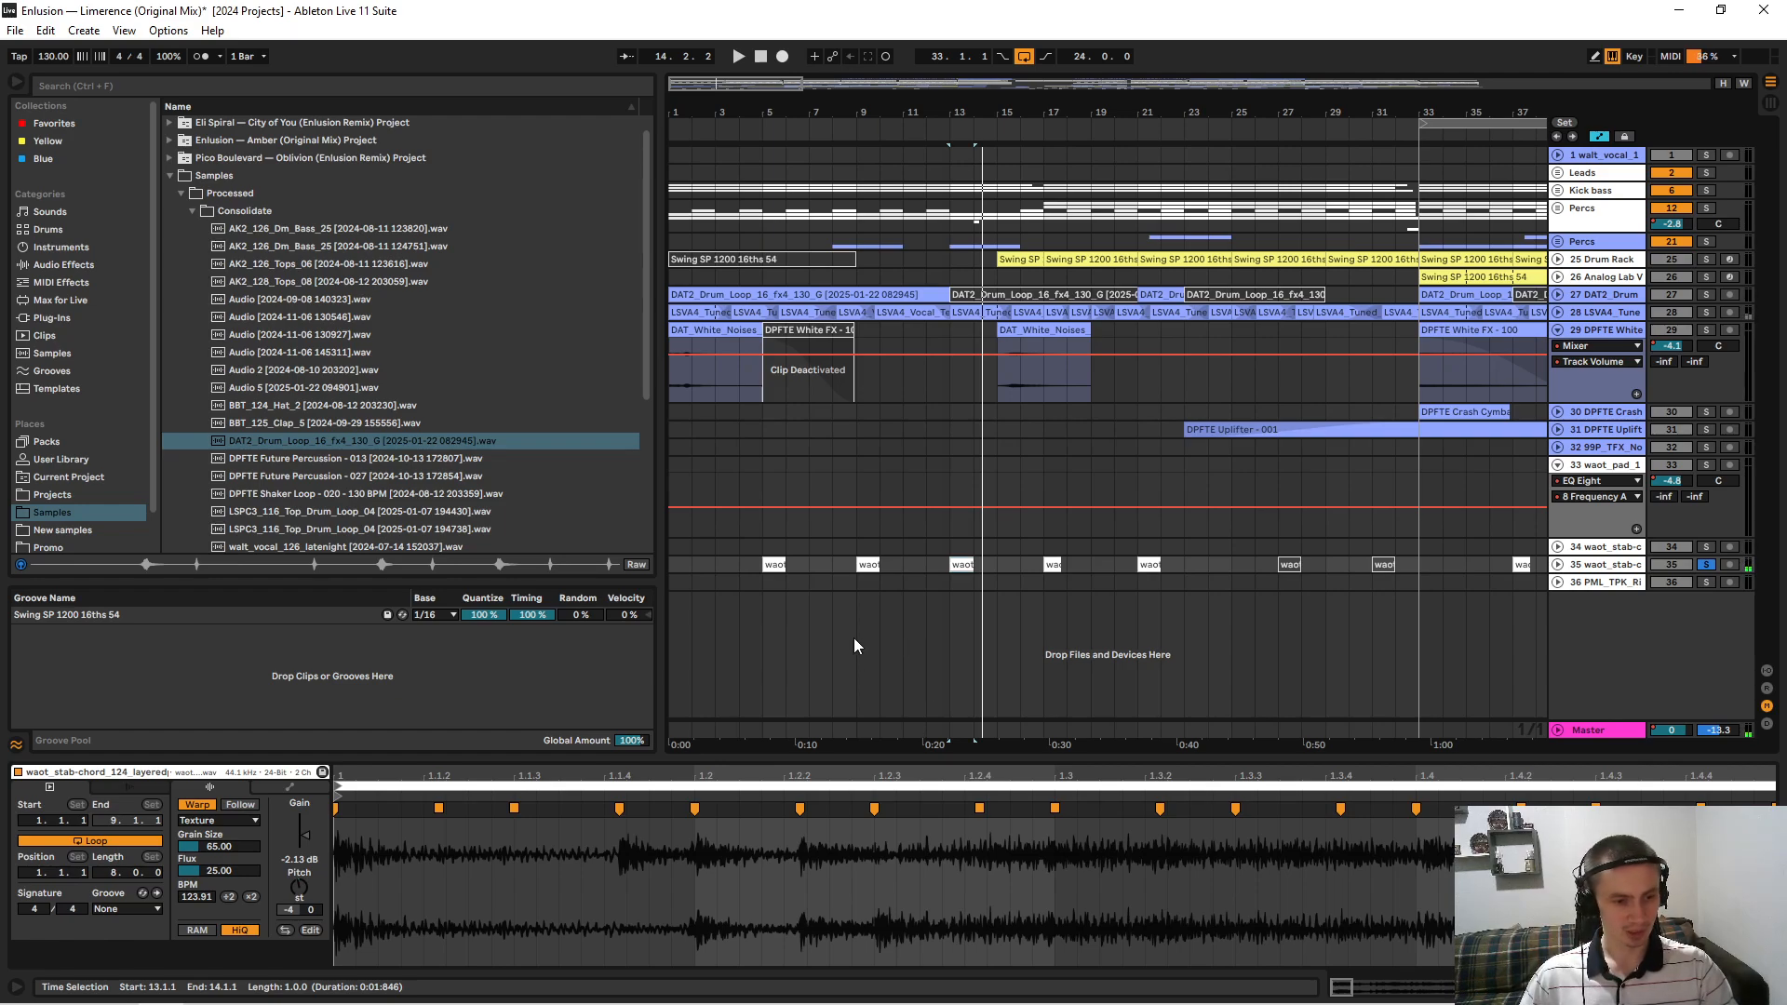
pyautogui.press('space')
# Examine the pitch settings of the track 35 stab clips at bars 5, 9 and 13, and play the clip at bar 17.
pyautogui.click(775, 565)
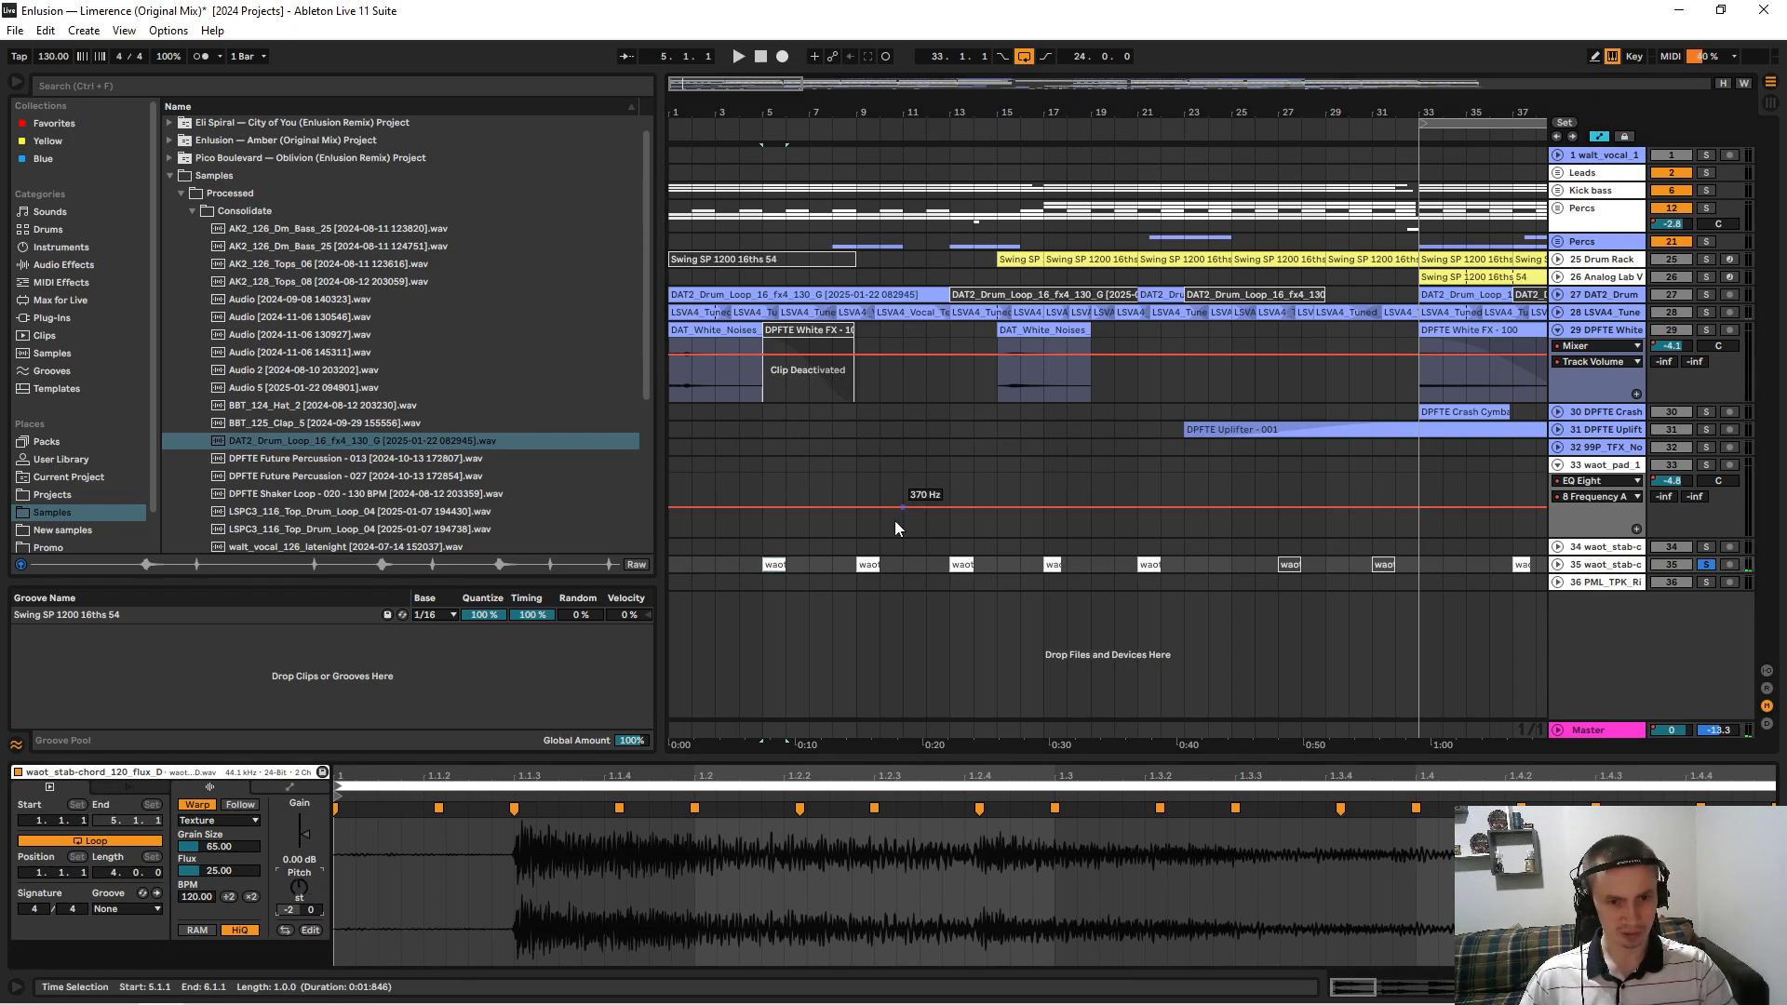
pyautogui.click(869, 565)
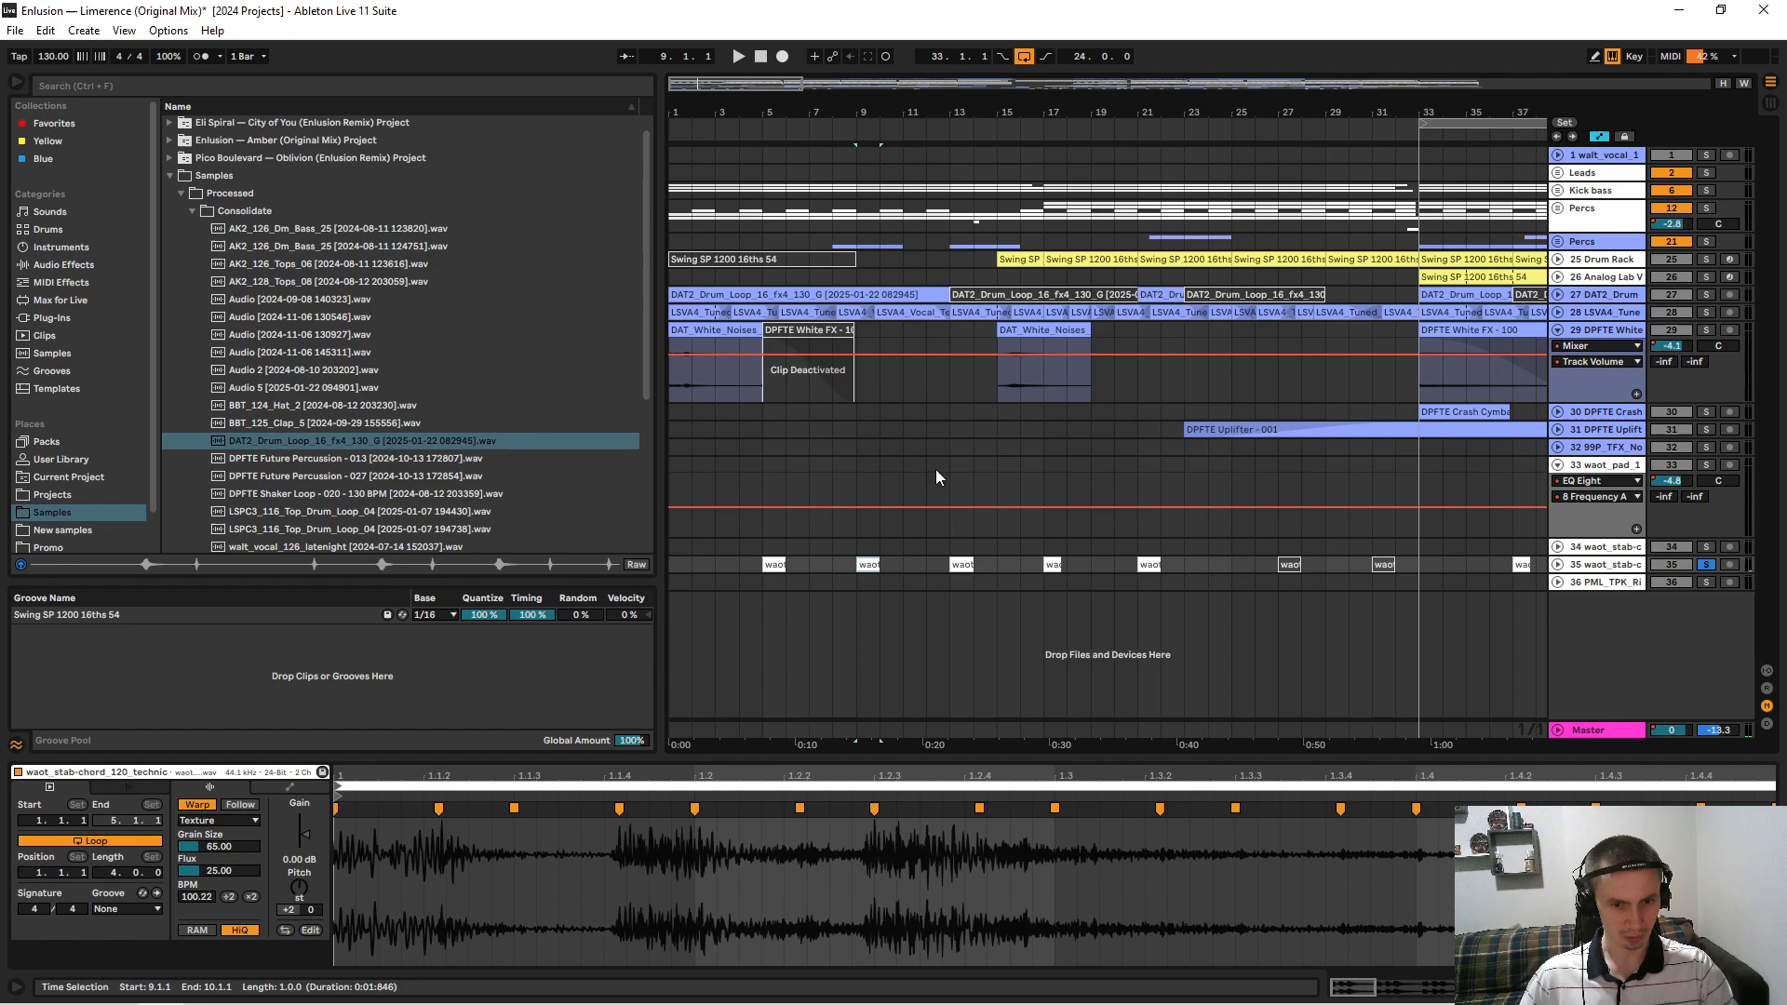
pyautogui.click(961, 564)
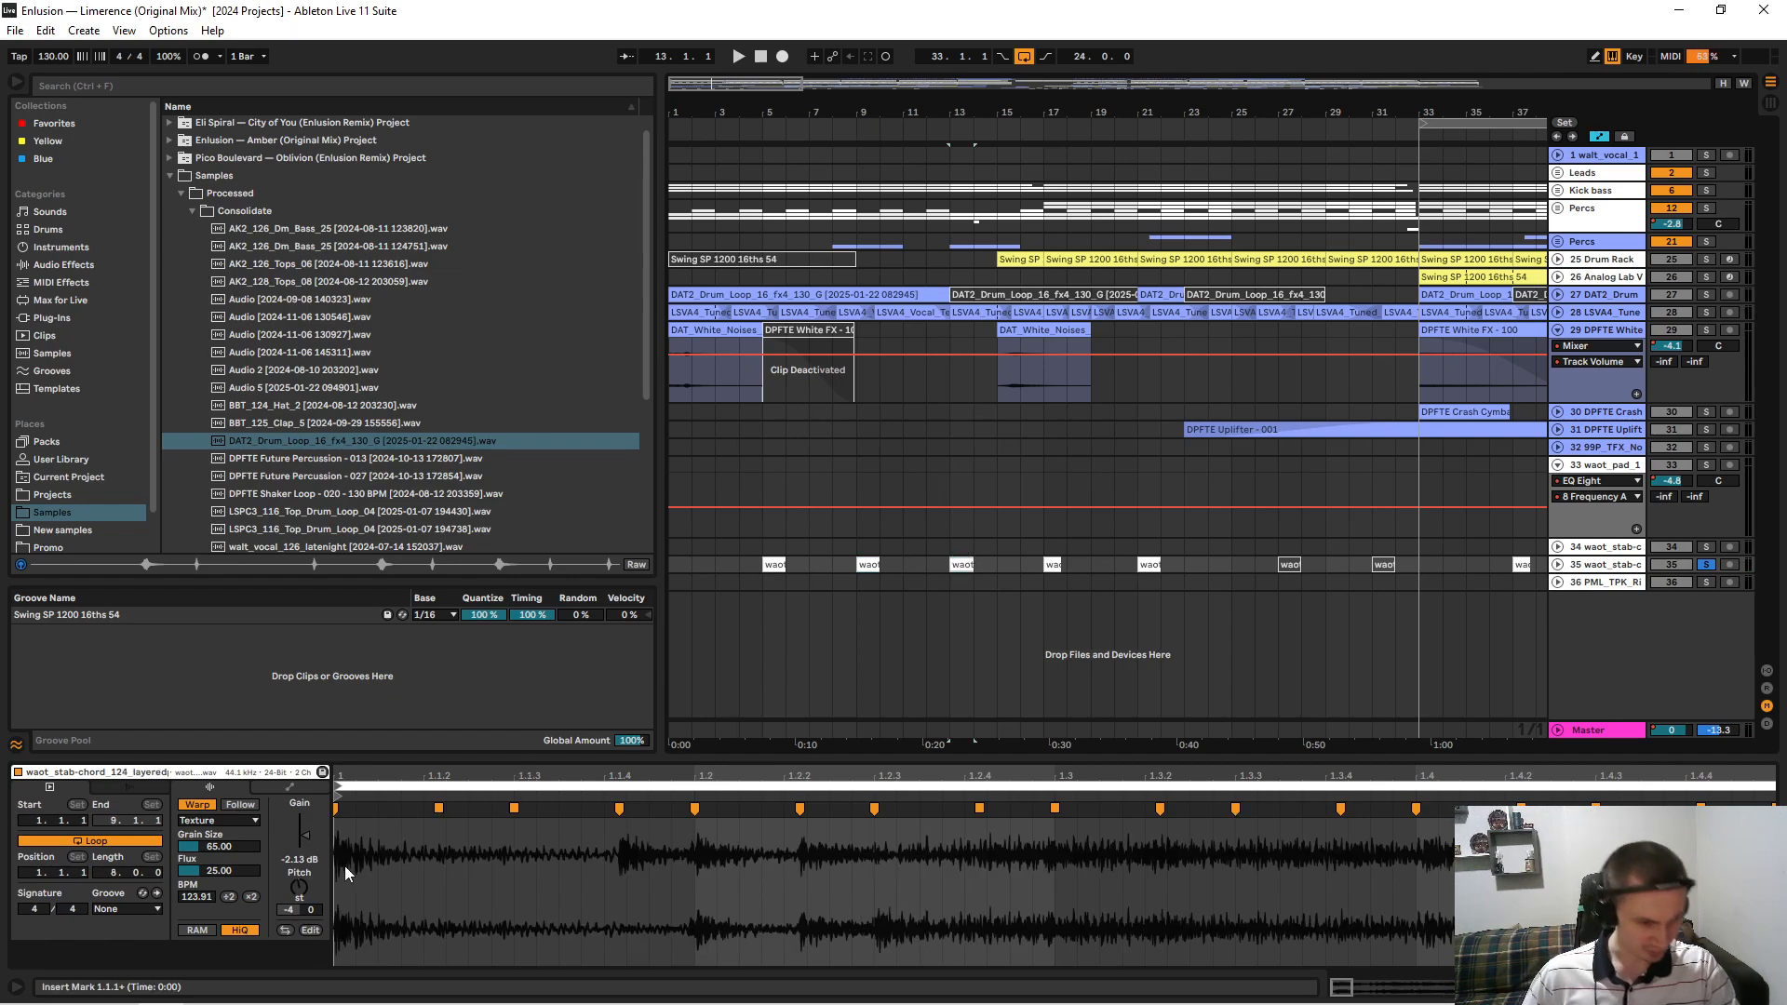
pyautogui.click(1052, 564)
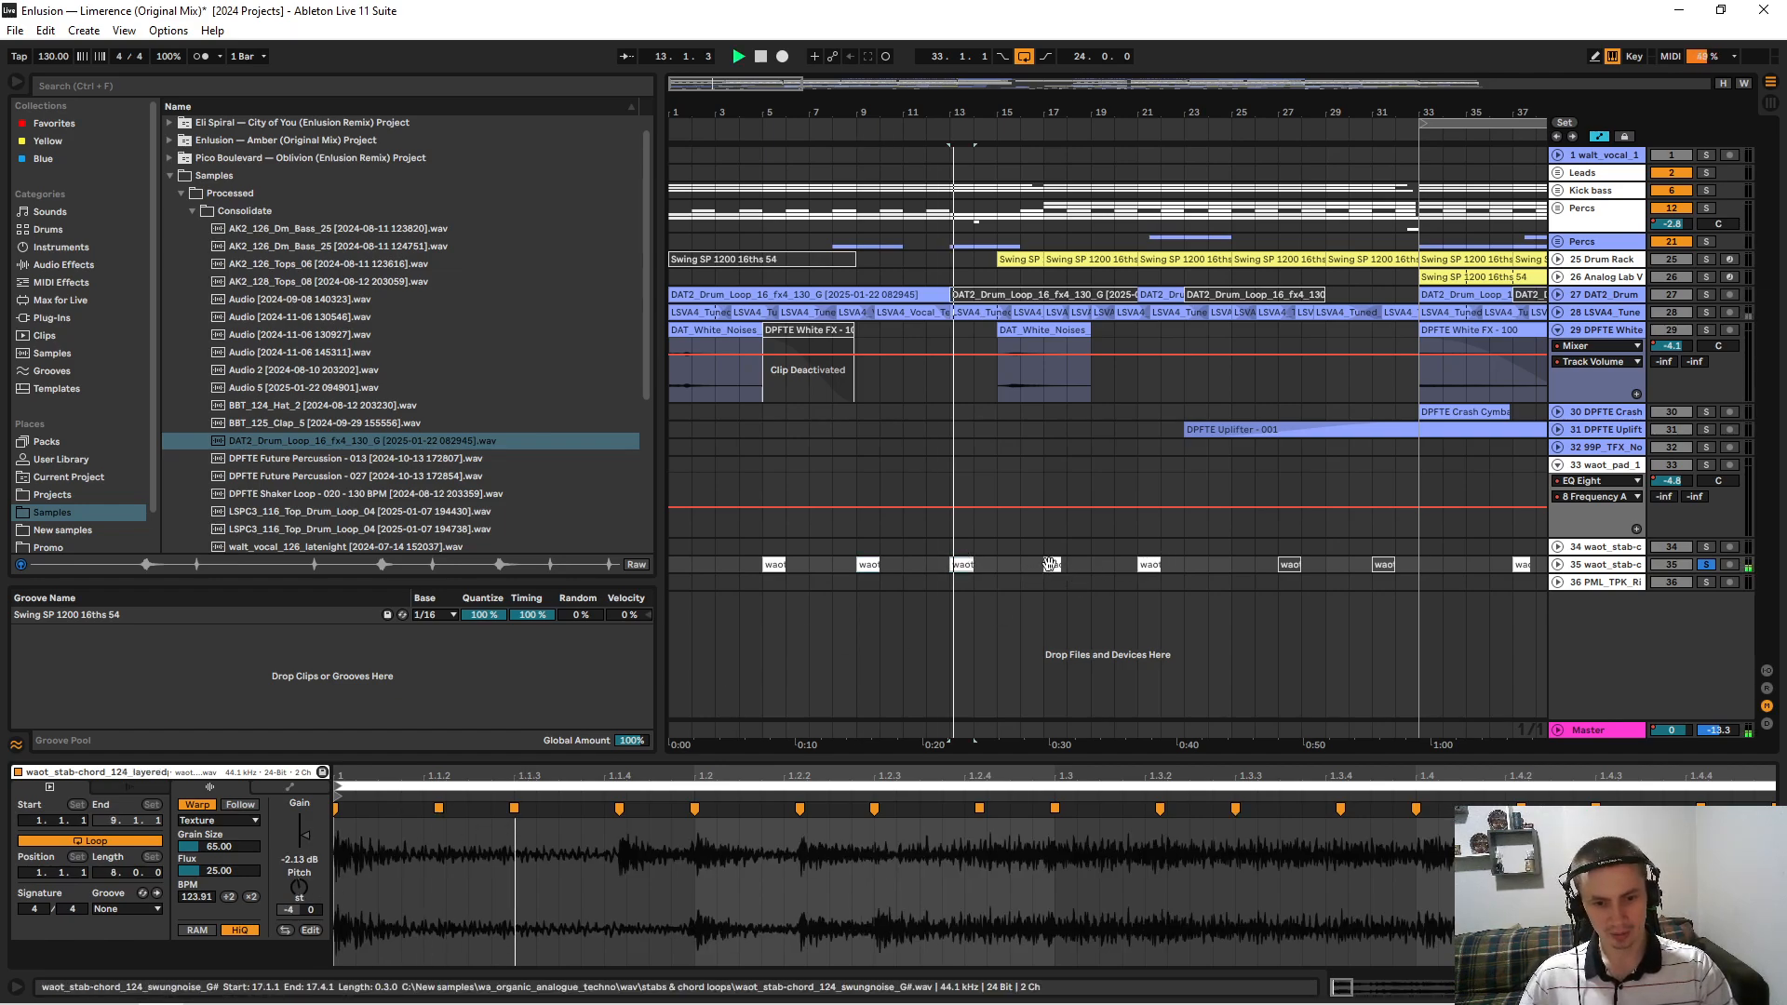
pyautogui.press('space')
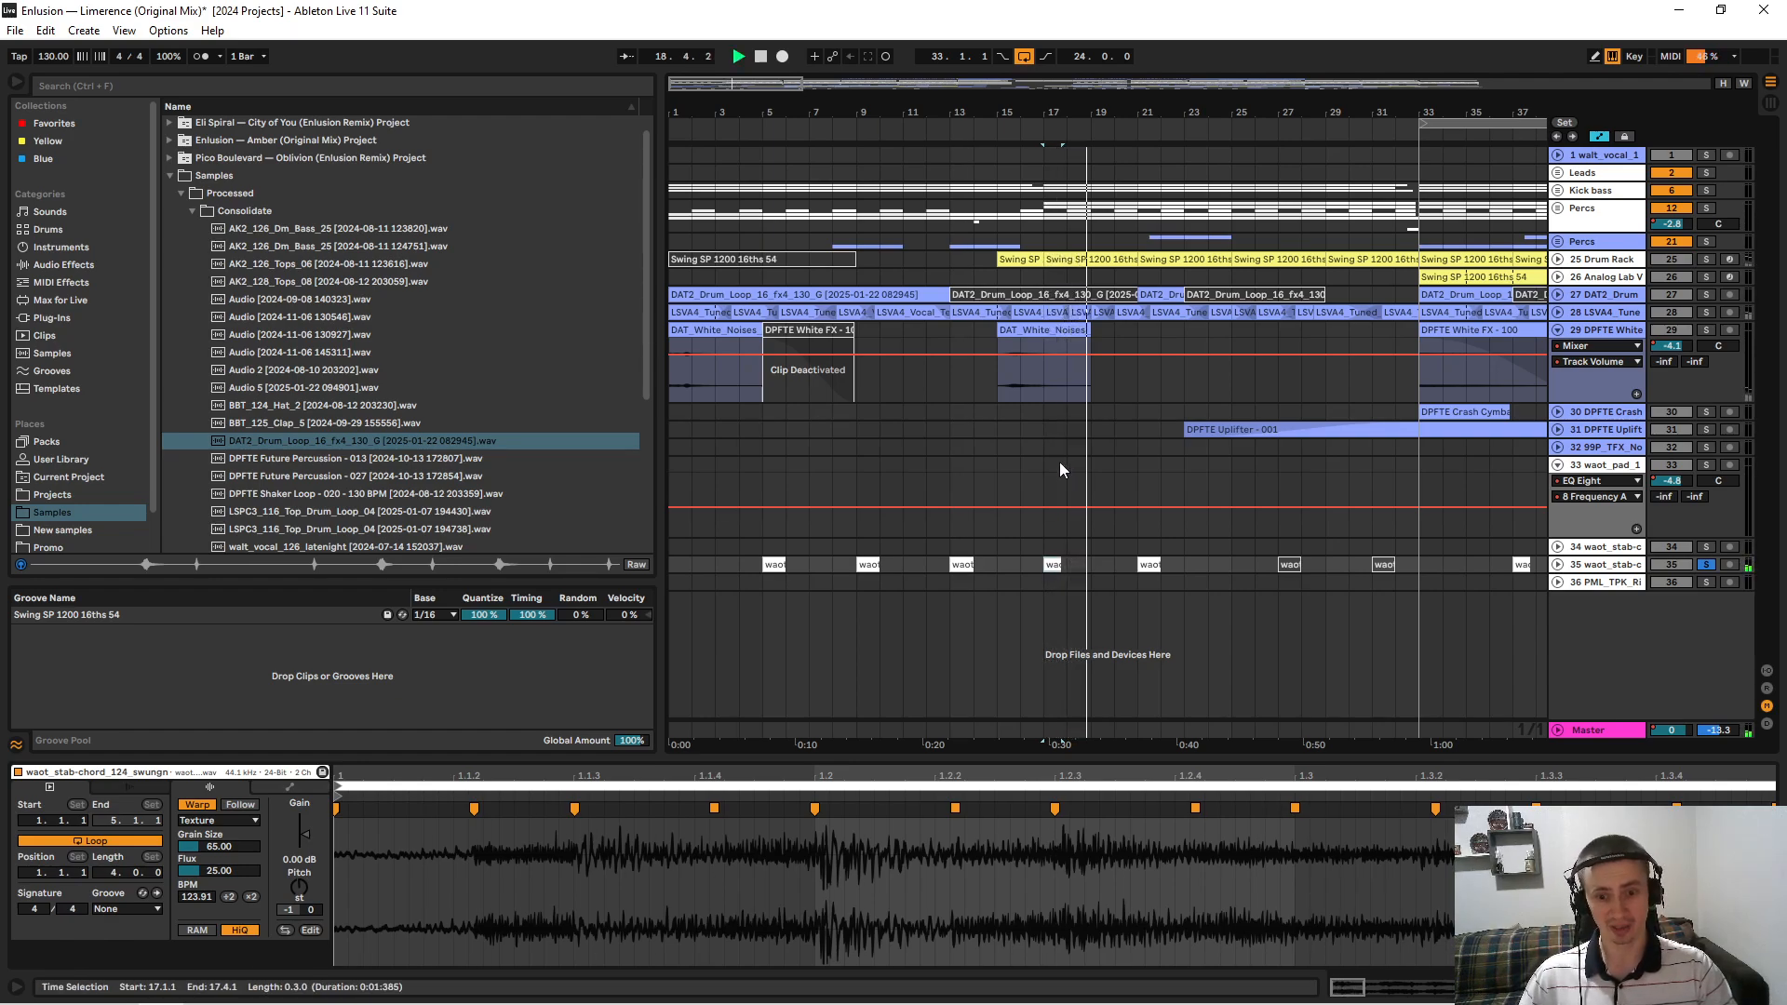
# Add the Mixed In Key SE VST plug-in to the 35 waot_stab track's device chain.
pyautogui.click(1594, 575)
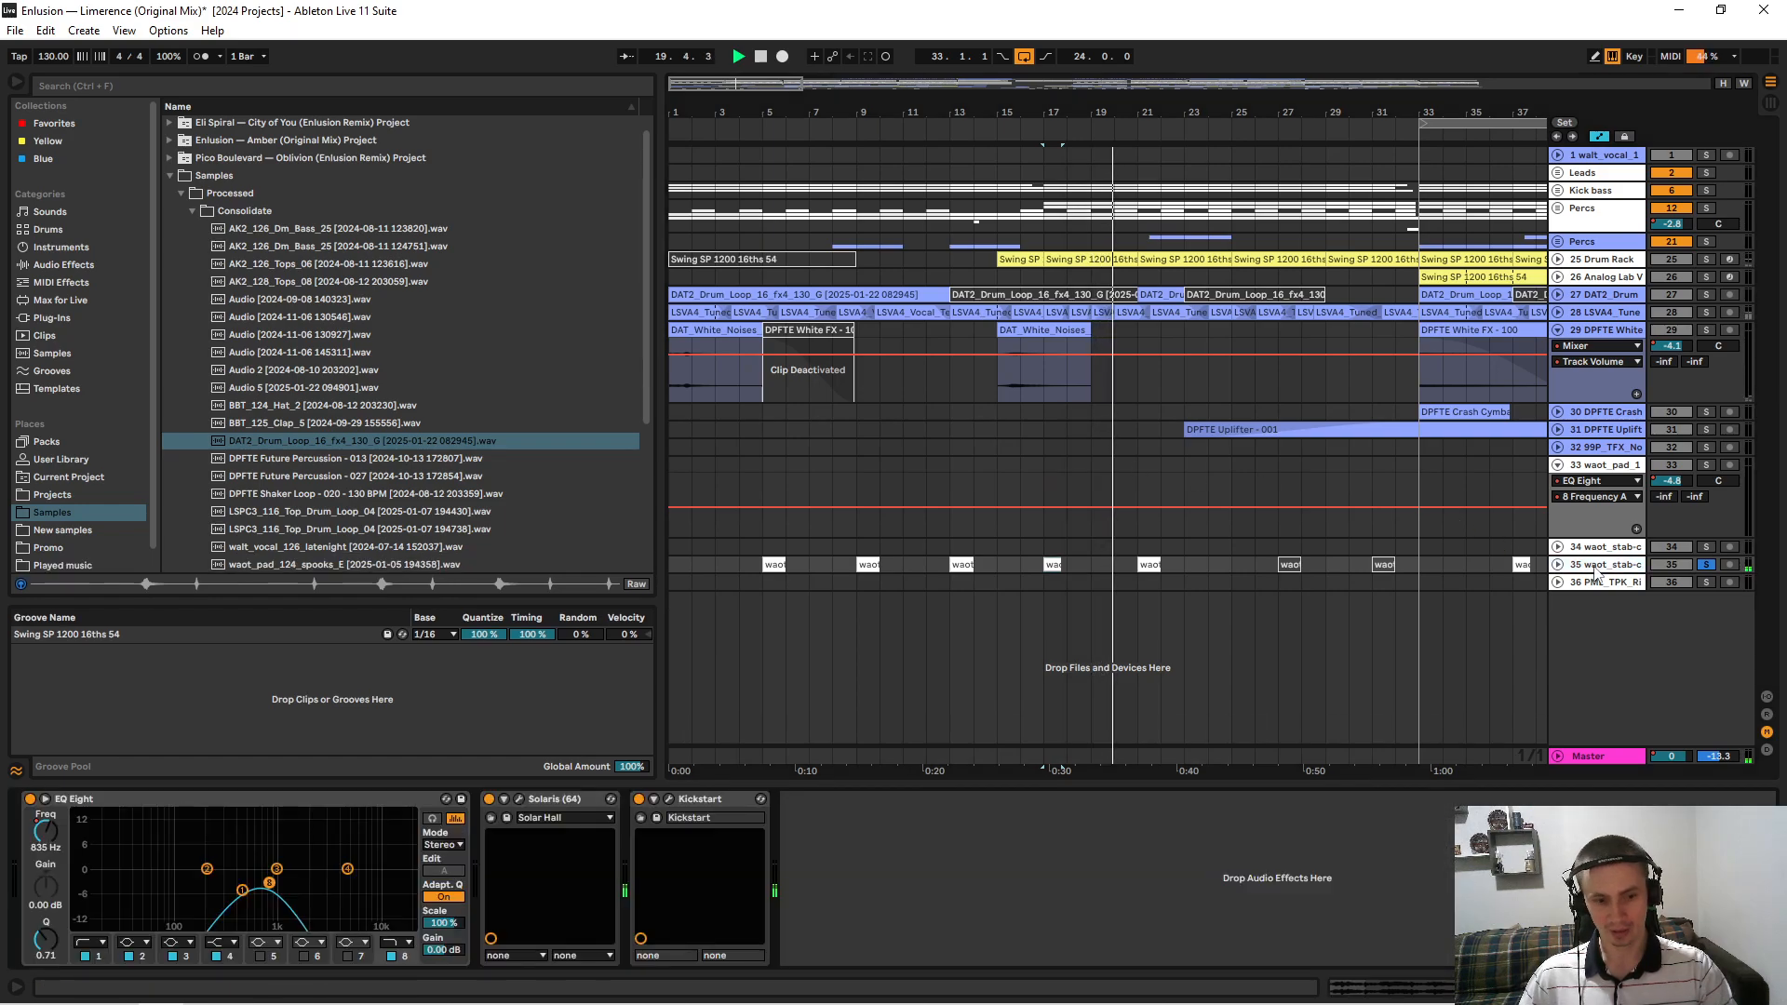
pyautogui.click(63, 319)
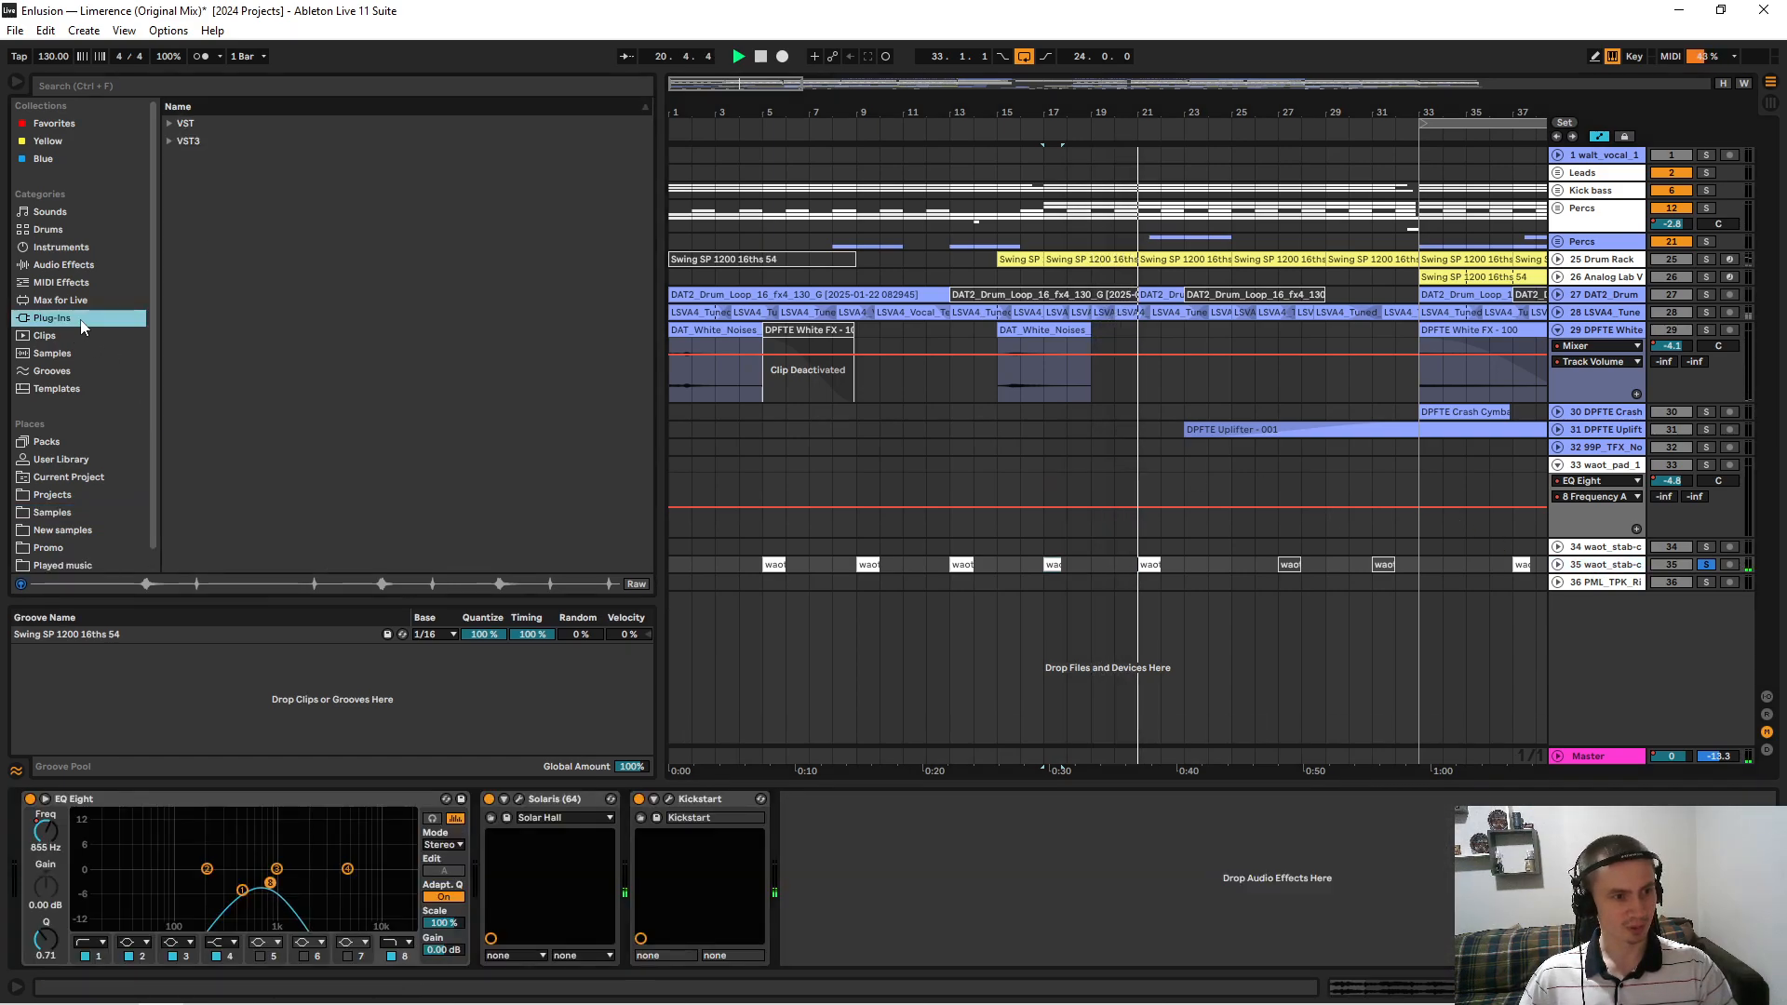
pyautogui.click(183, 126)
pyautogui.click(178, 125)
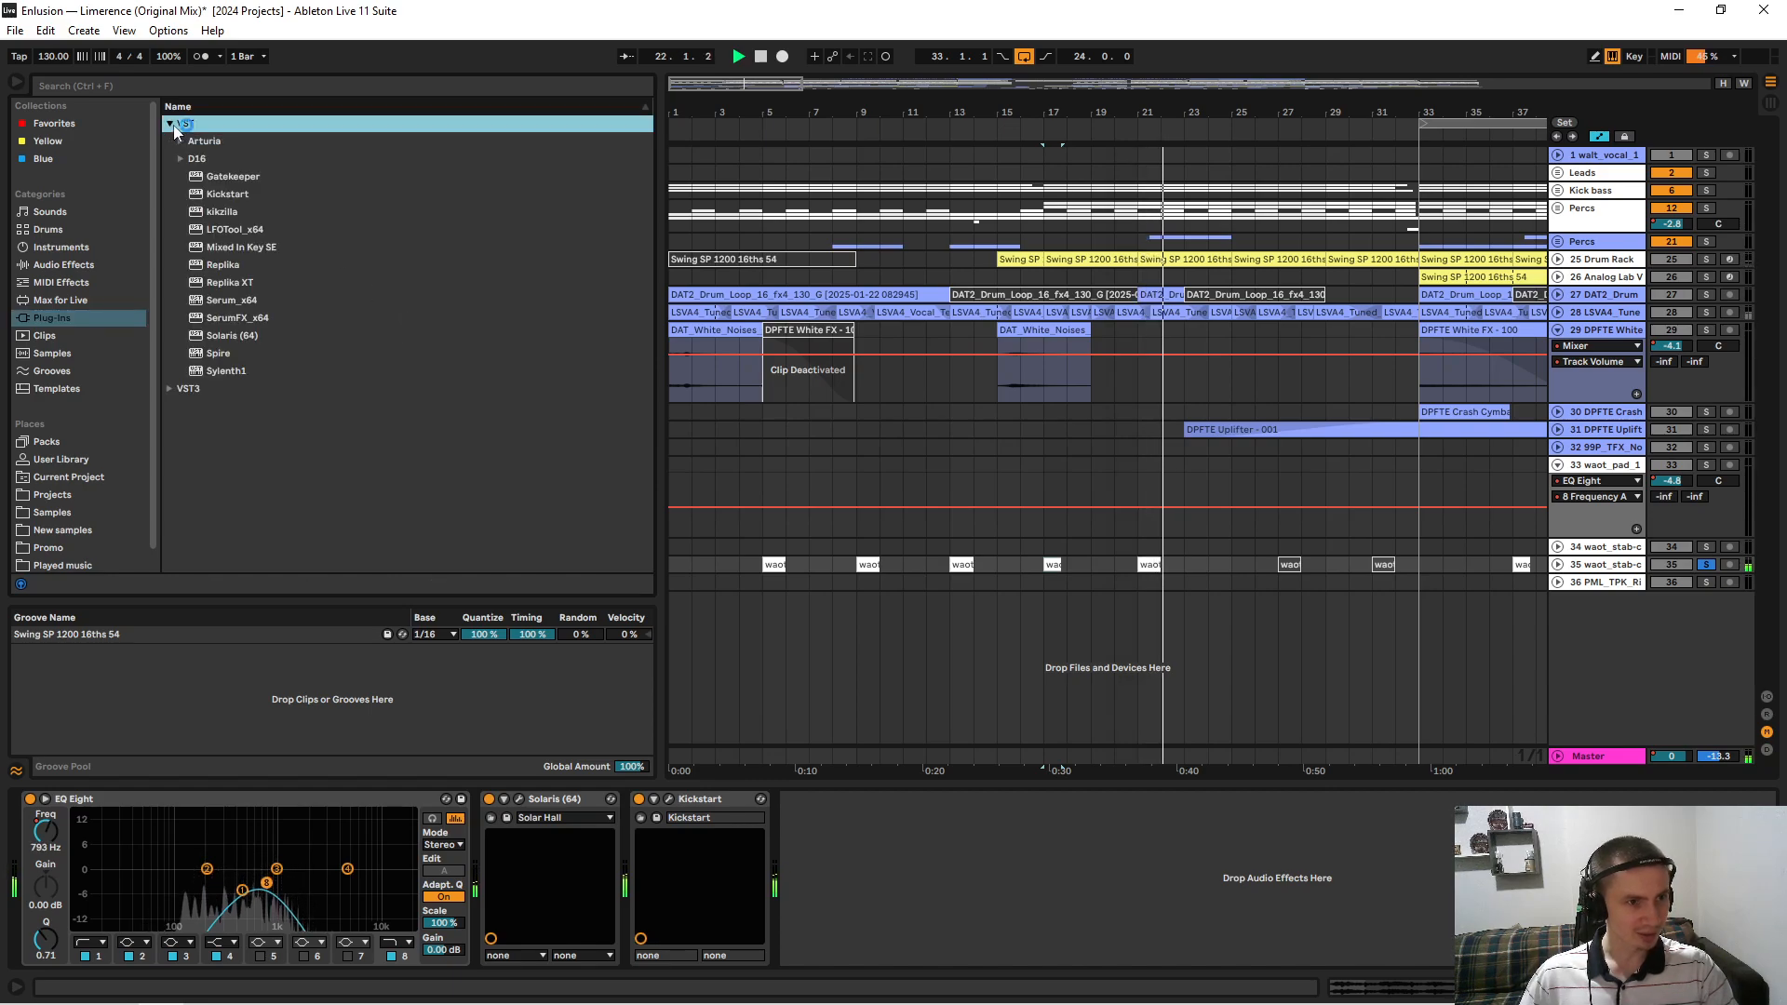
pyautogui.moveTo(239, 246); pyautogui.dragTo(1247, 567)
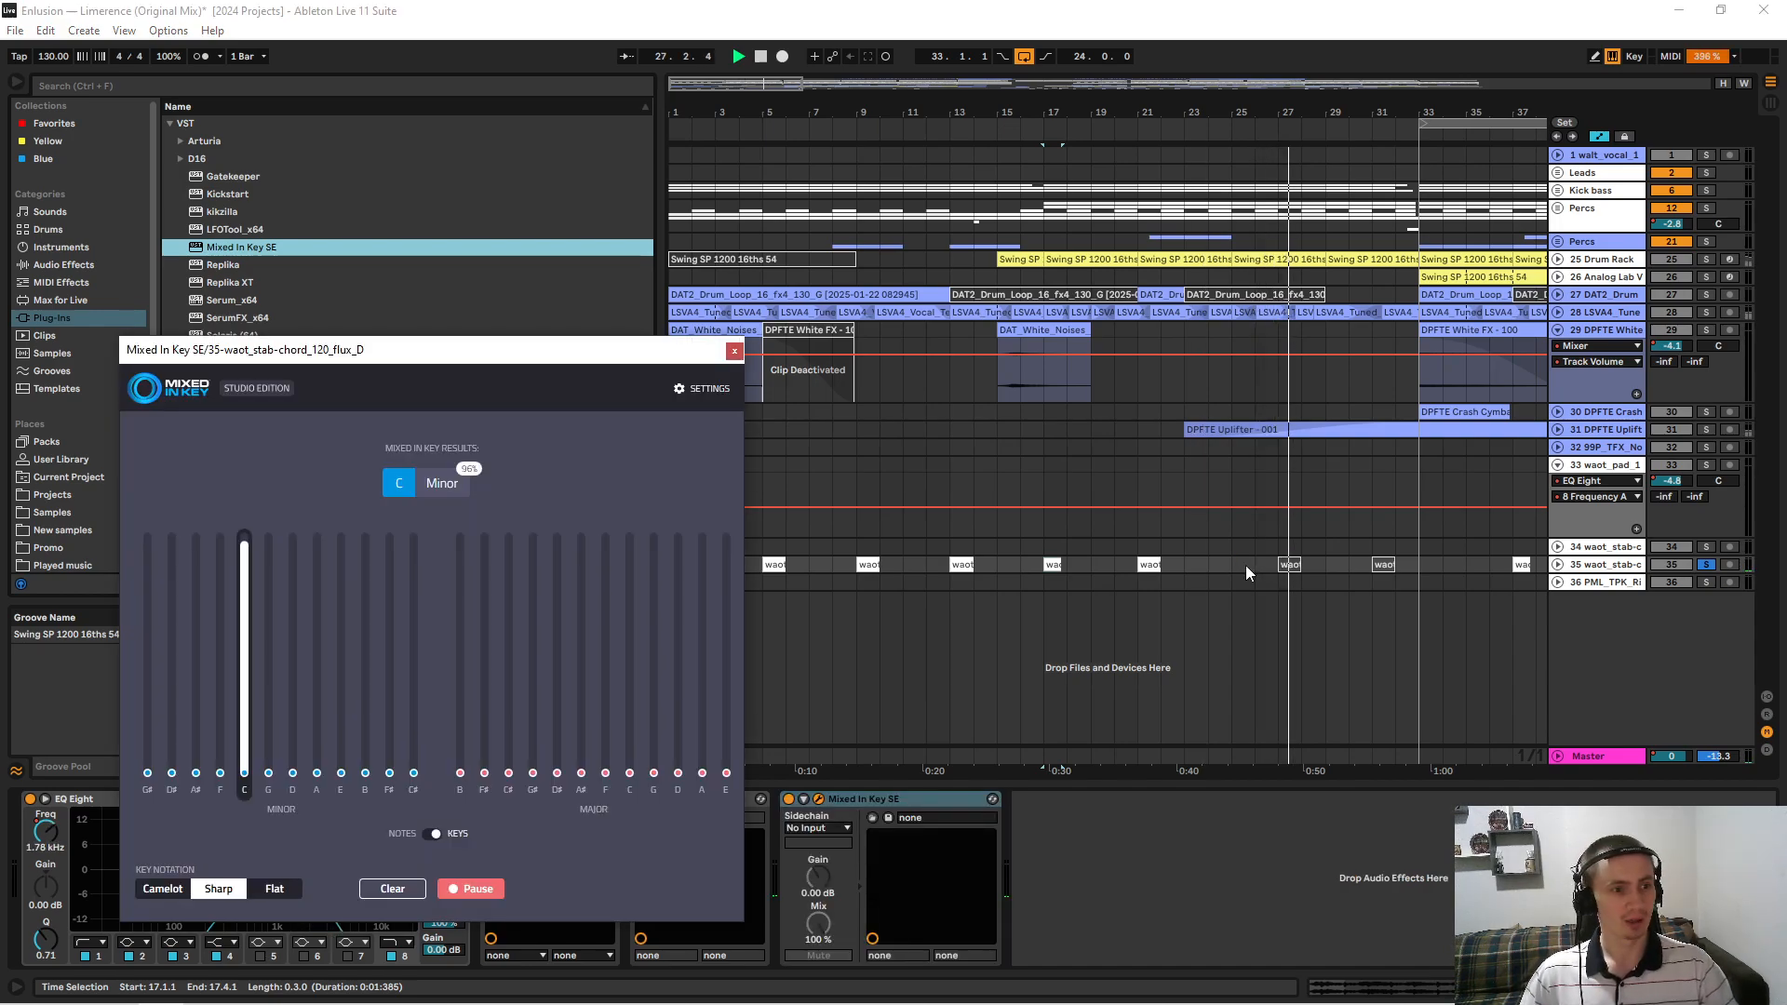
# Play the track 35 stab clips at bars 37, 41 and 45 and check their detected key in Mixed In Key SE.
pyautogui.moveTo(1412, 100); pyautogui.dragTo(1084, 138)
pyautogui.click(1154, 561)
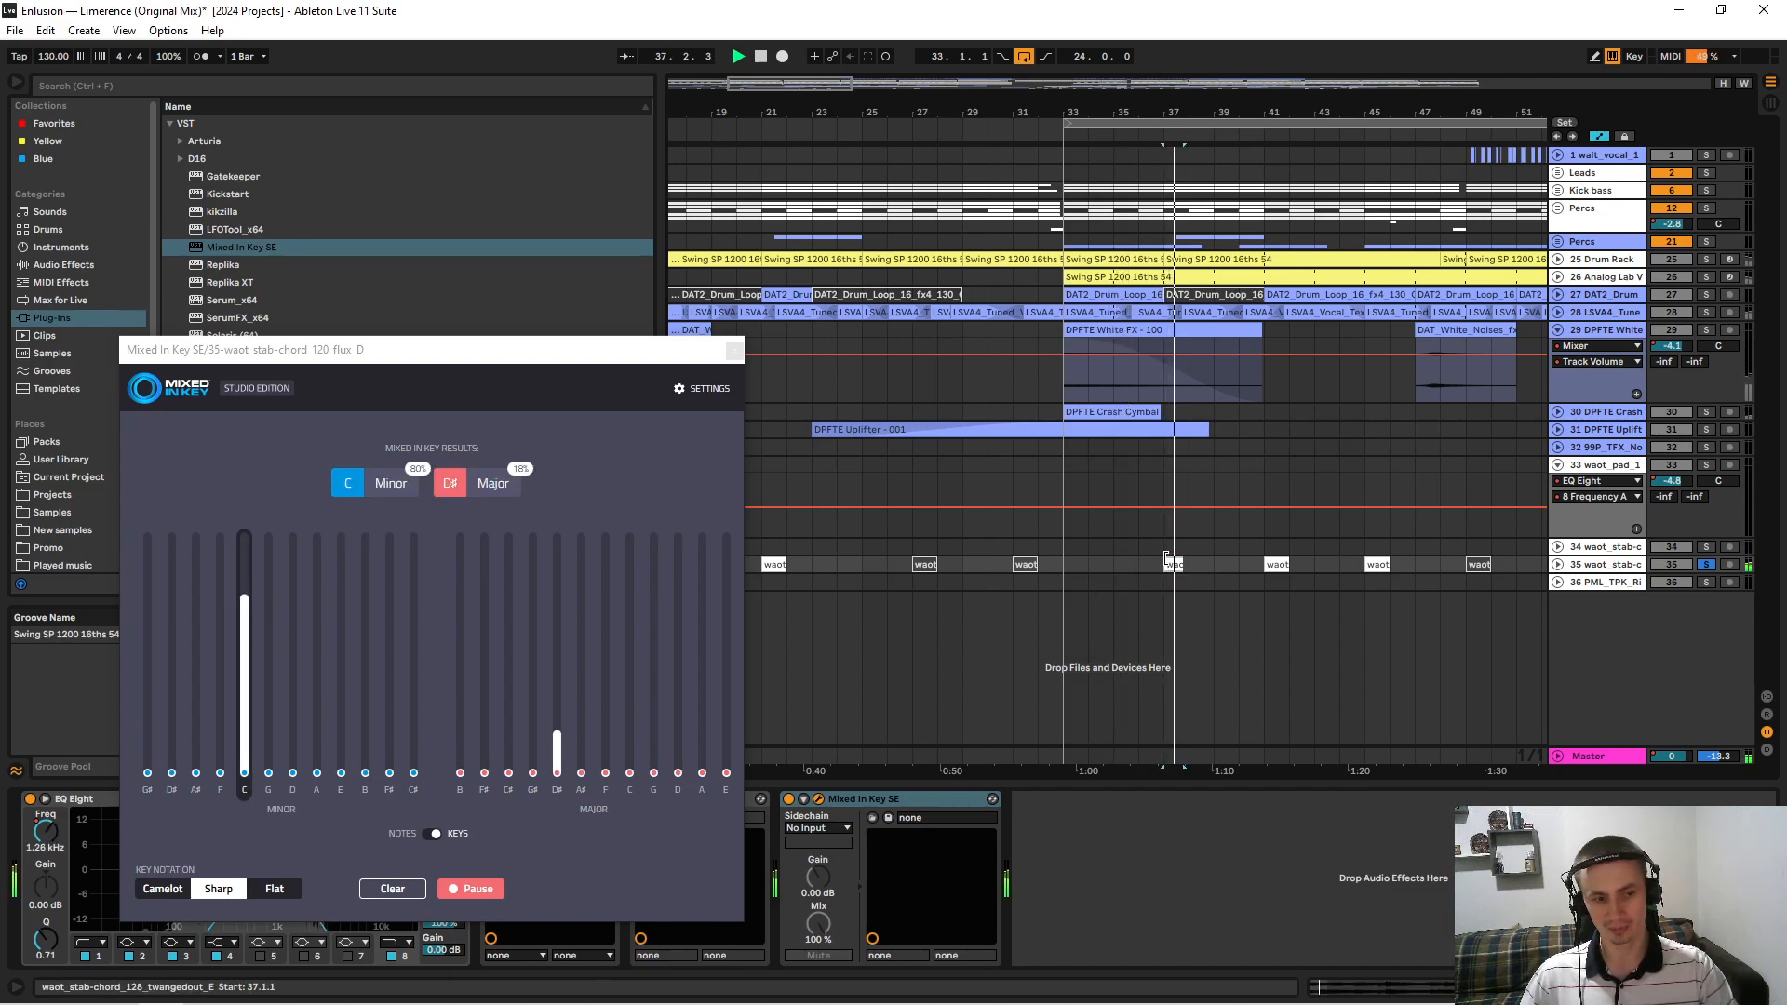
pyautogui.click(1166, 560)
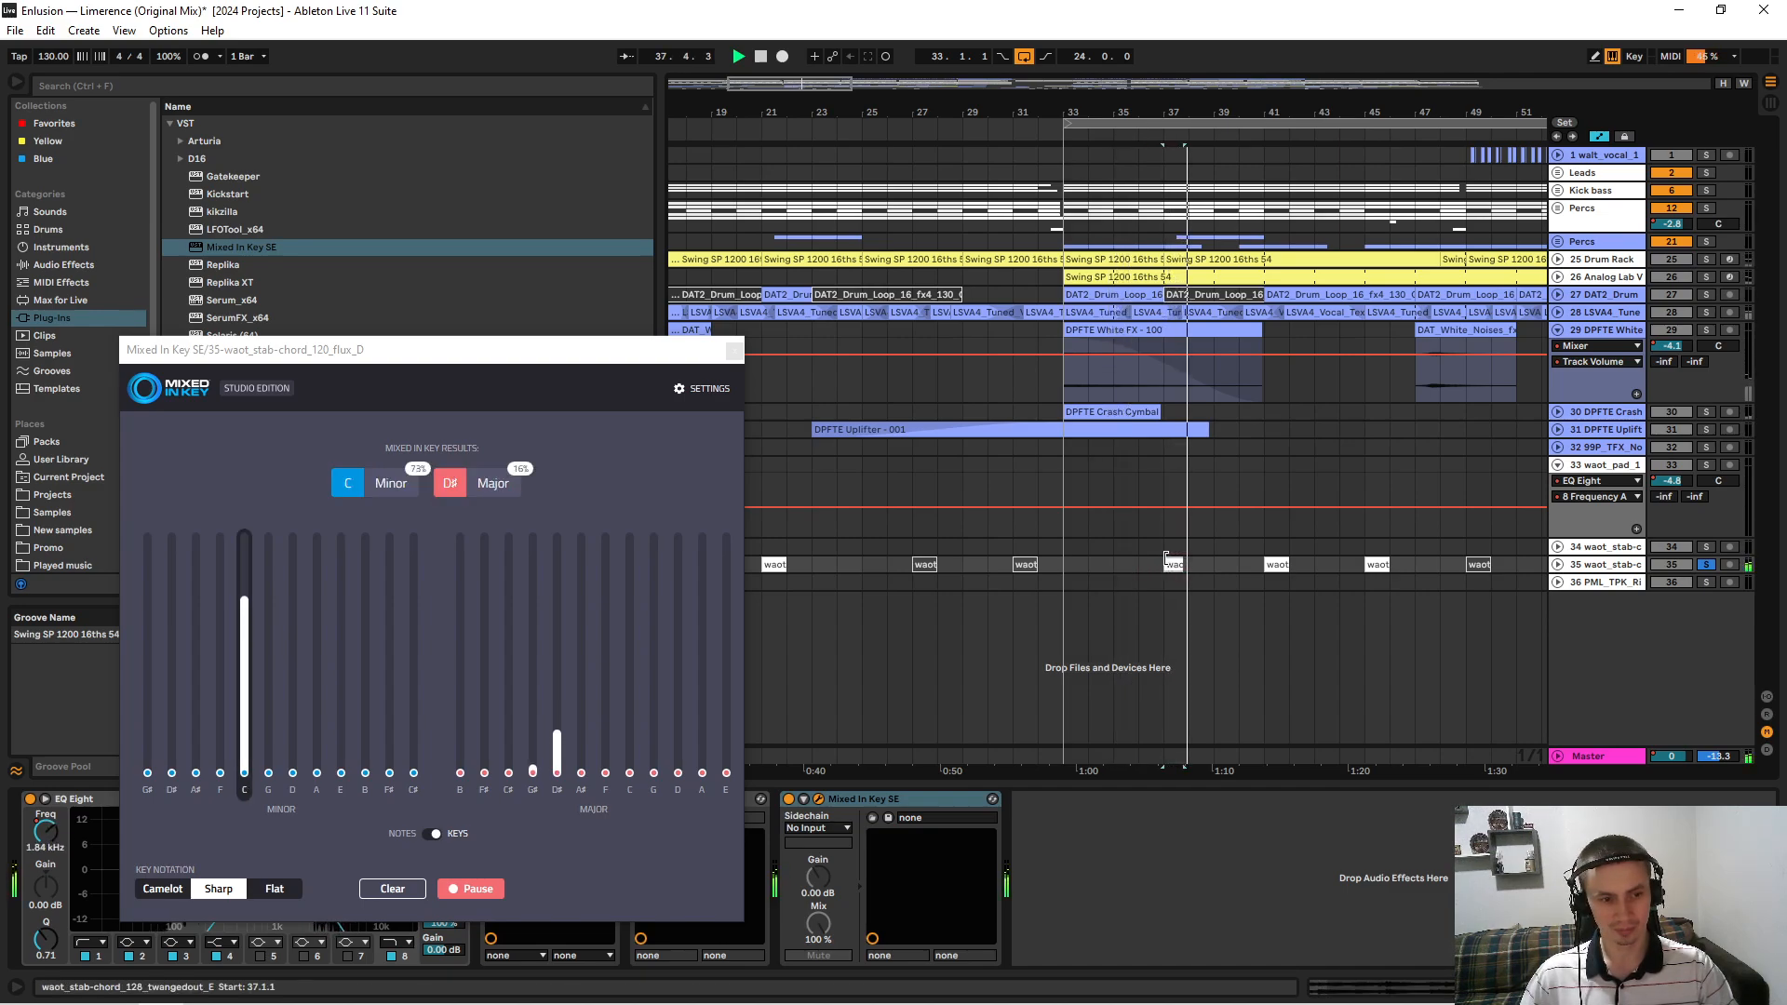
pyautogui.click(1259, 568)
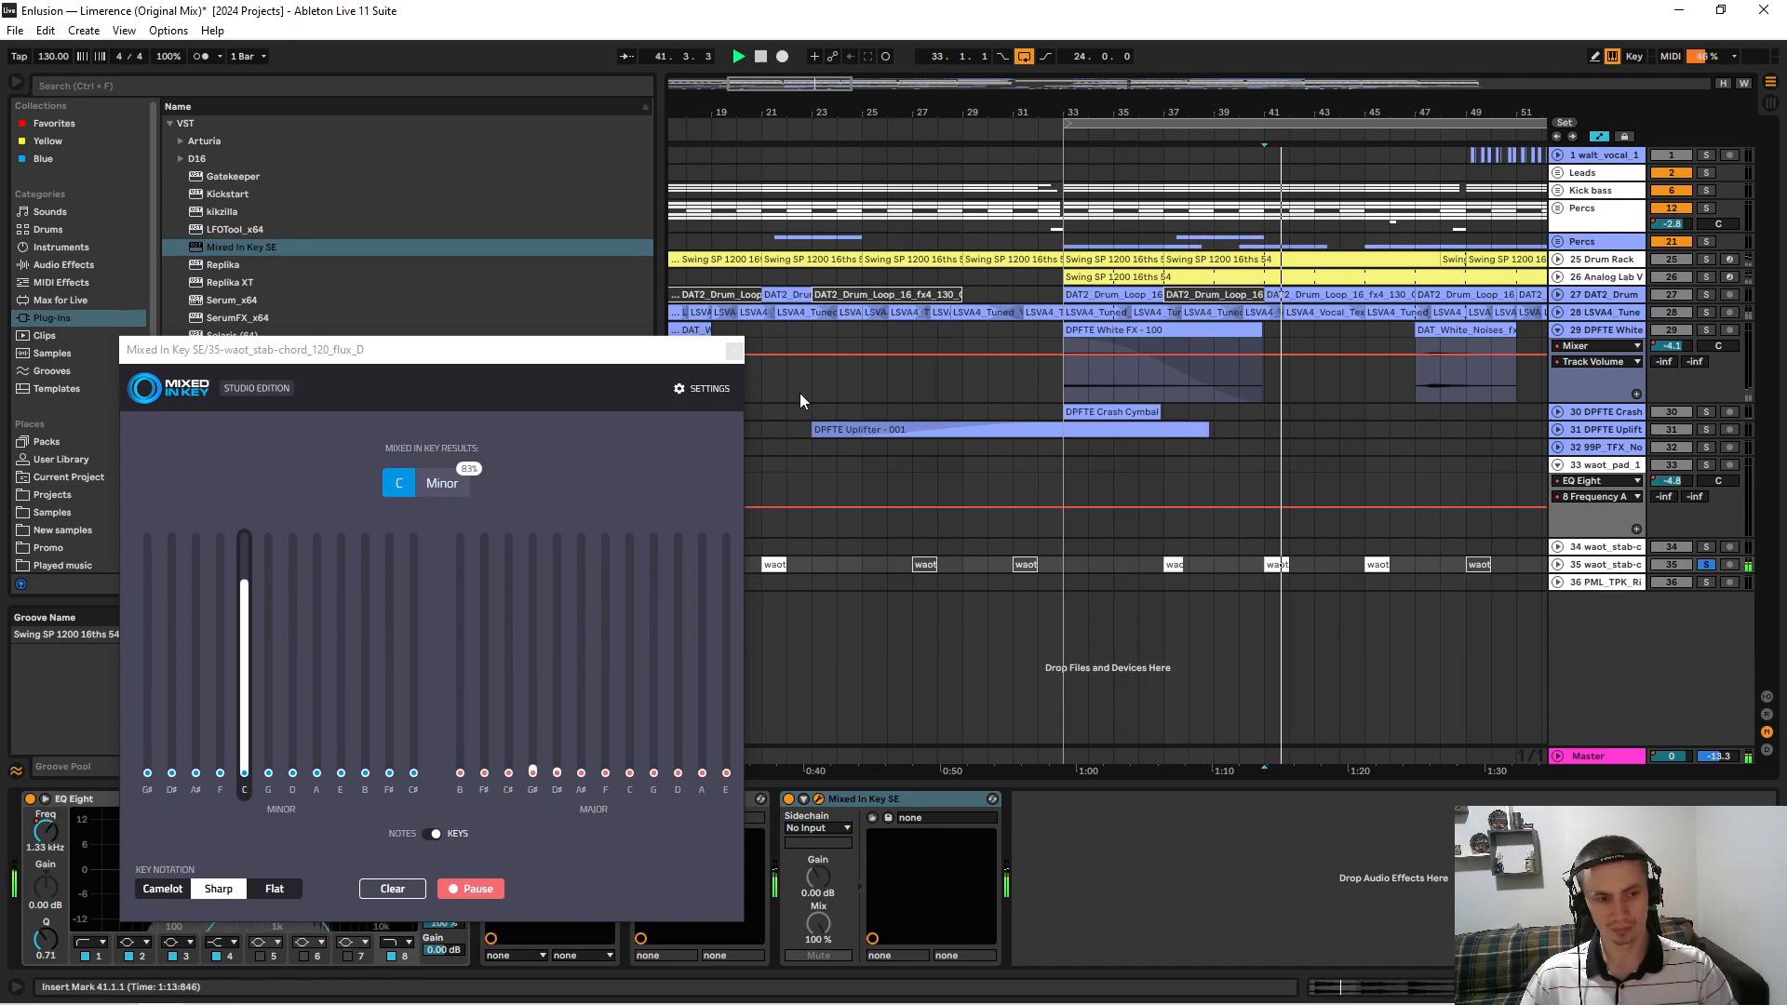
pyautogui.click(1379, 558)
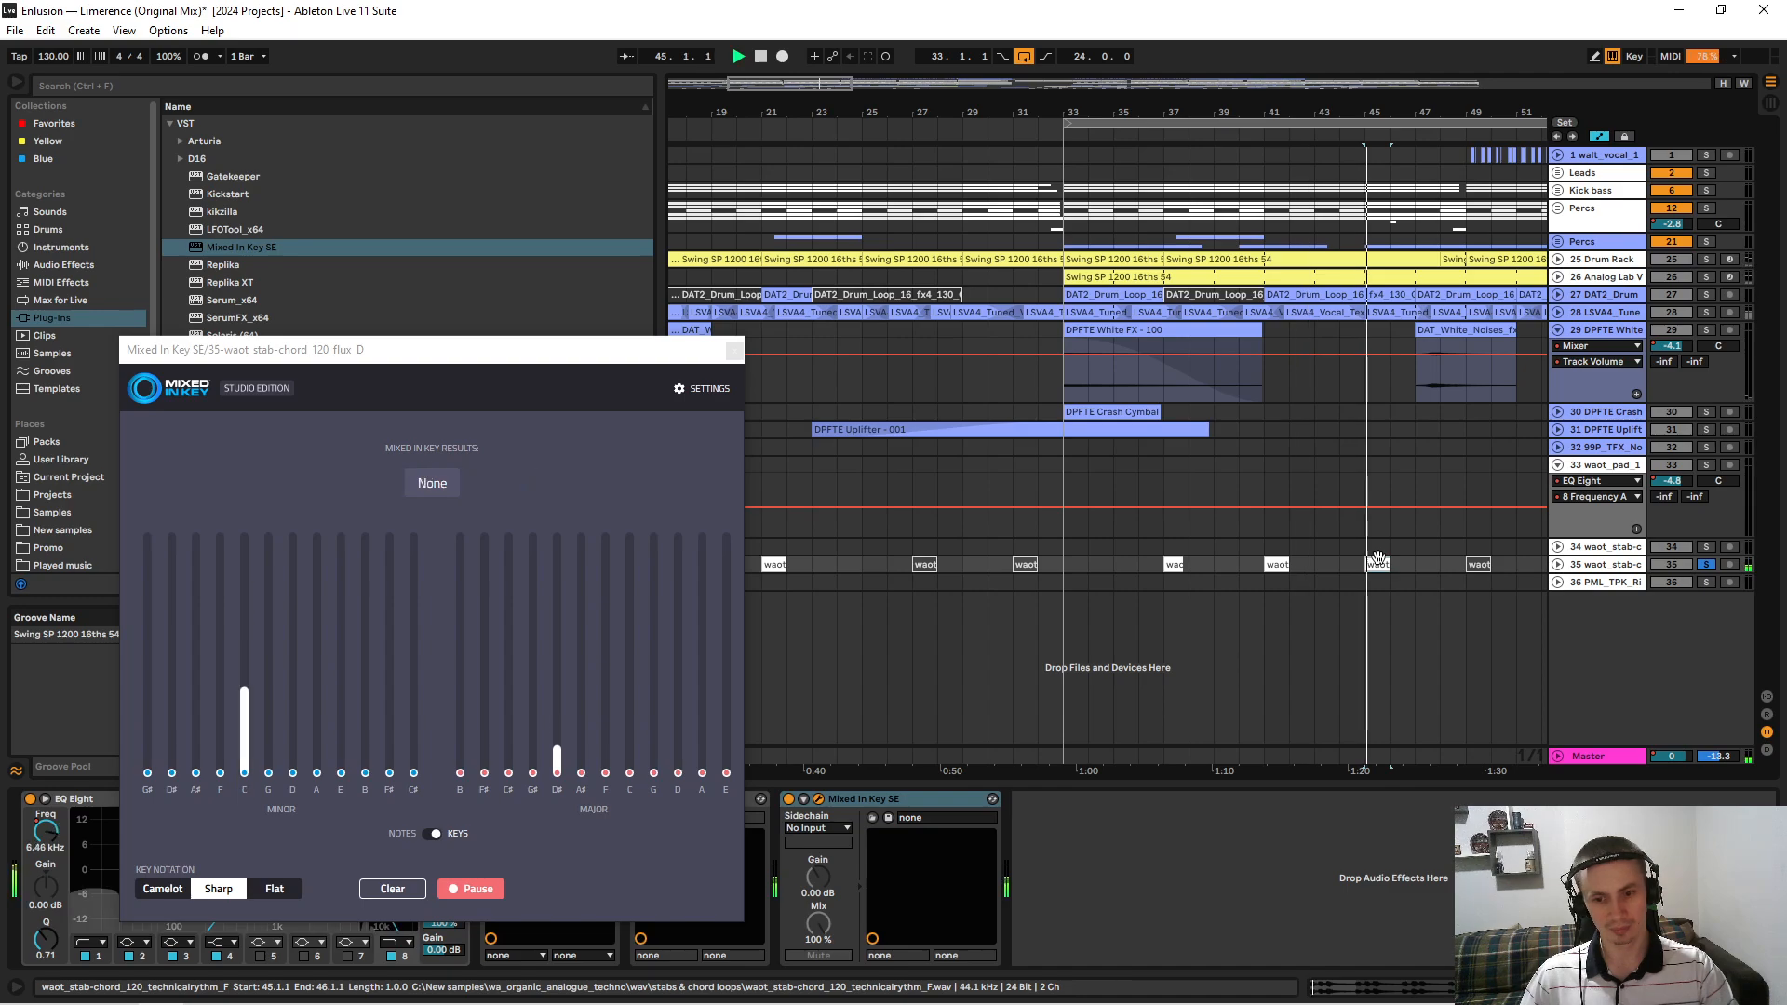
# Remove Mixed In Key SE from the 35 waot_stab track and stop playback.
pyautogui.click(924, 798)
pyautogui.press('Delete')
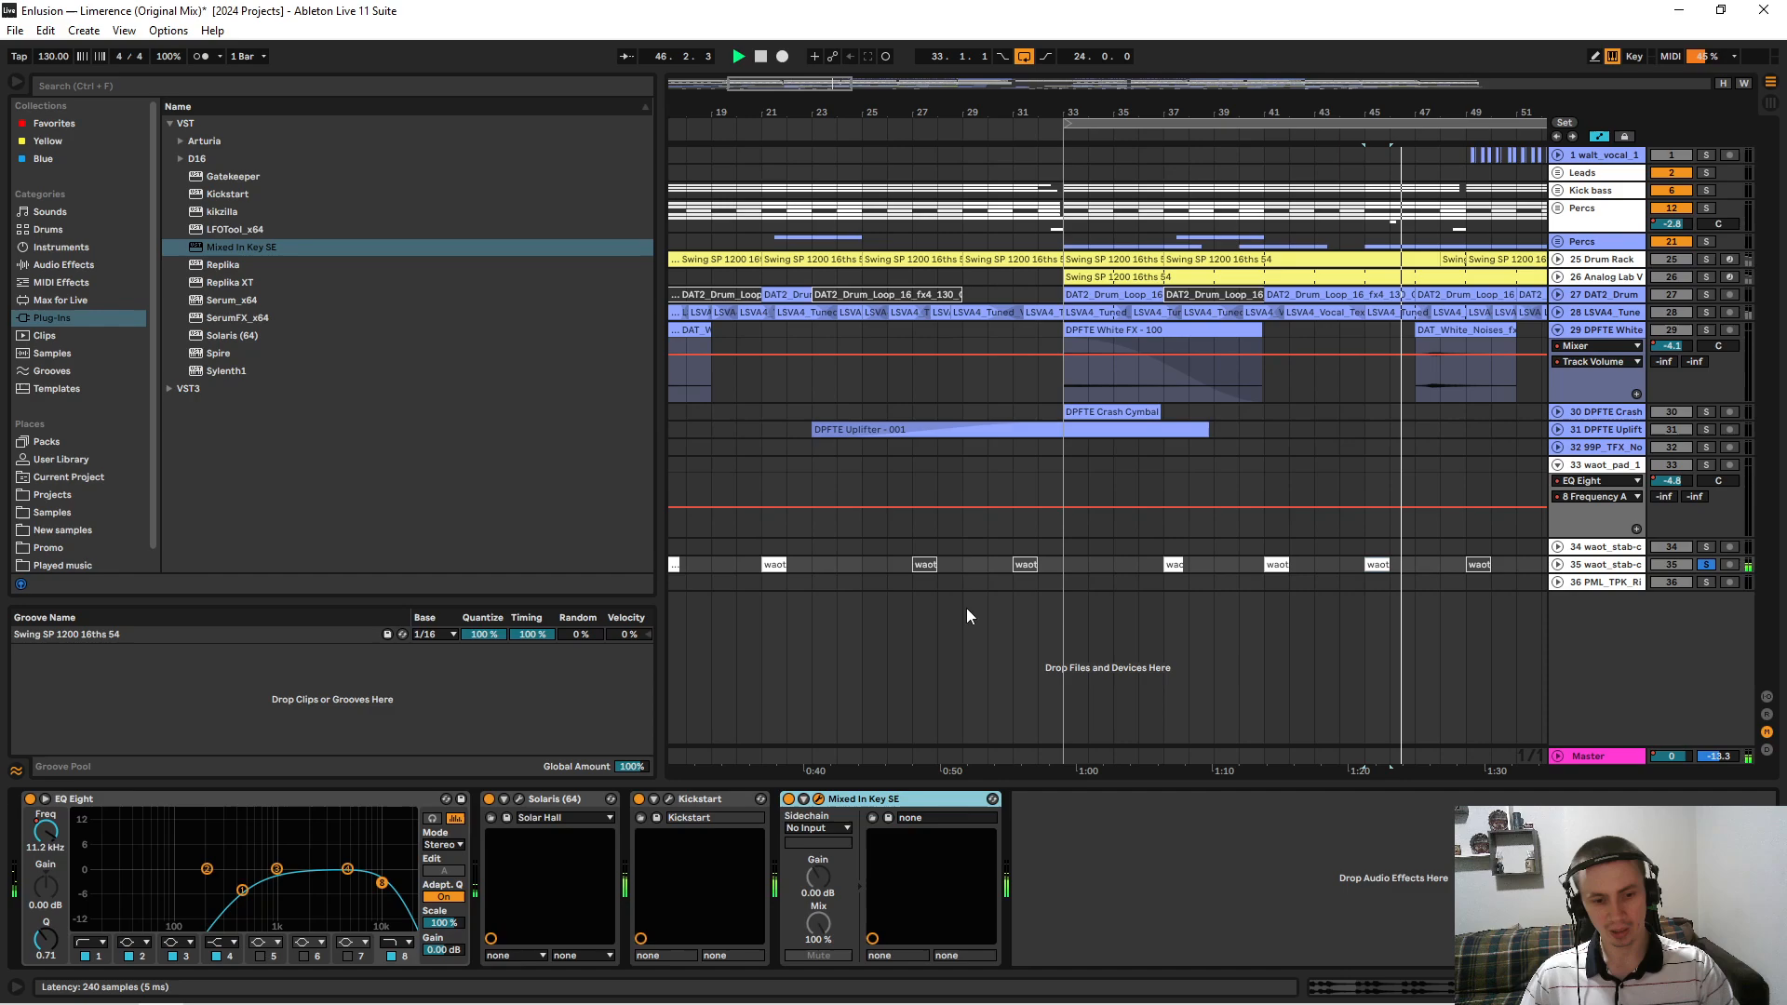
pyautogui.moveTo(1179, 91); pyautogui.dragTo(859, 101)
pyautogui.moveTo(666, 109); pyautogui.dragTo(667, 138)
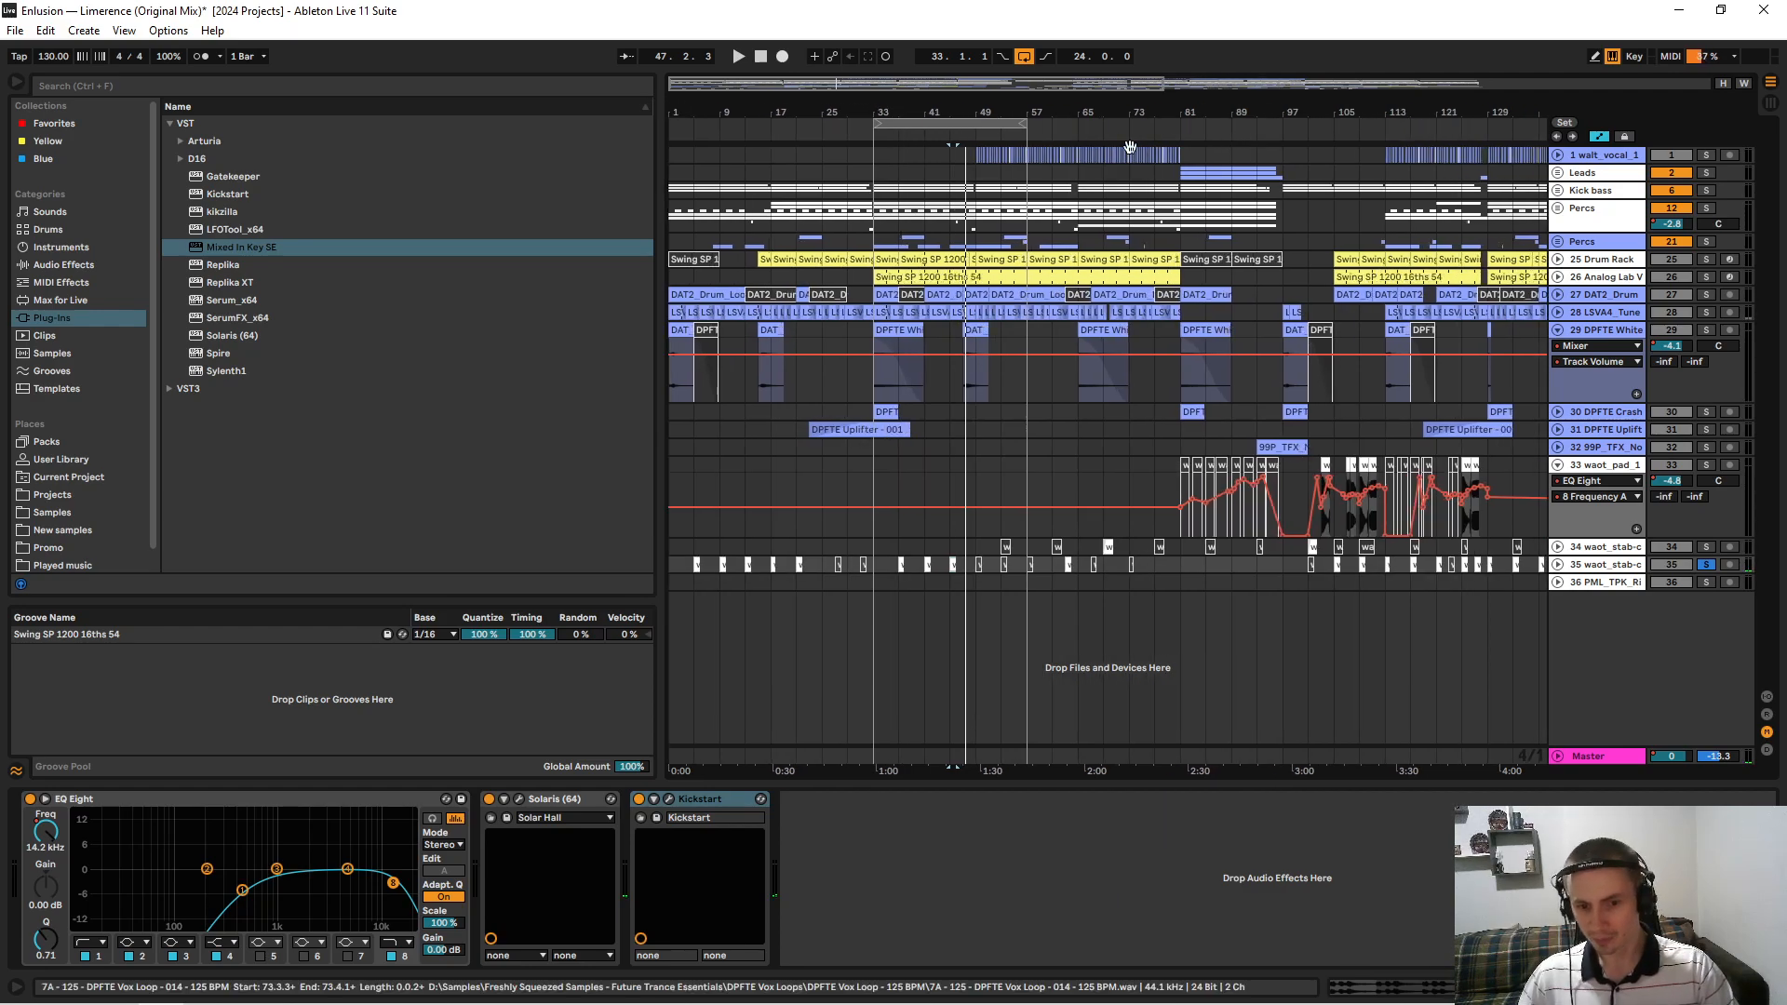
# Solo the 34 waot_stab track, play its stab-chord clip from bar 69 and stop playback.
pyautogui.moveTo(1096, 111); pyautogui.dragTo(1096, 103)
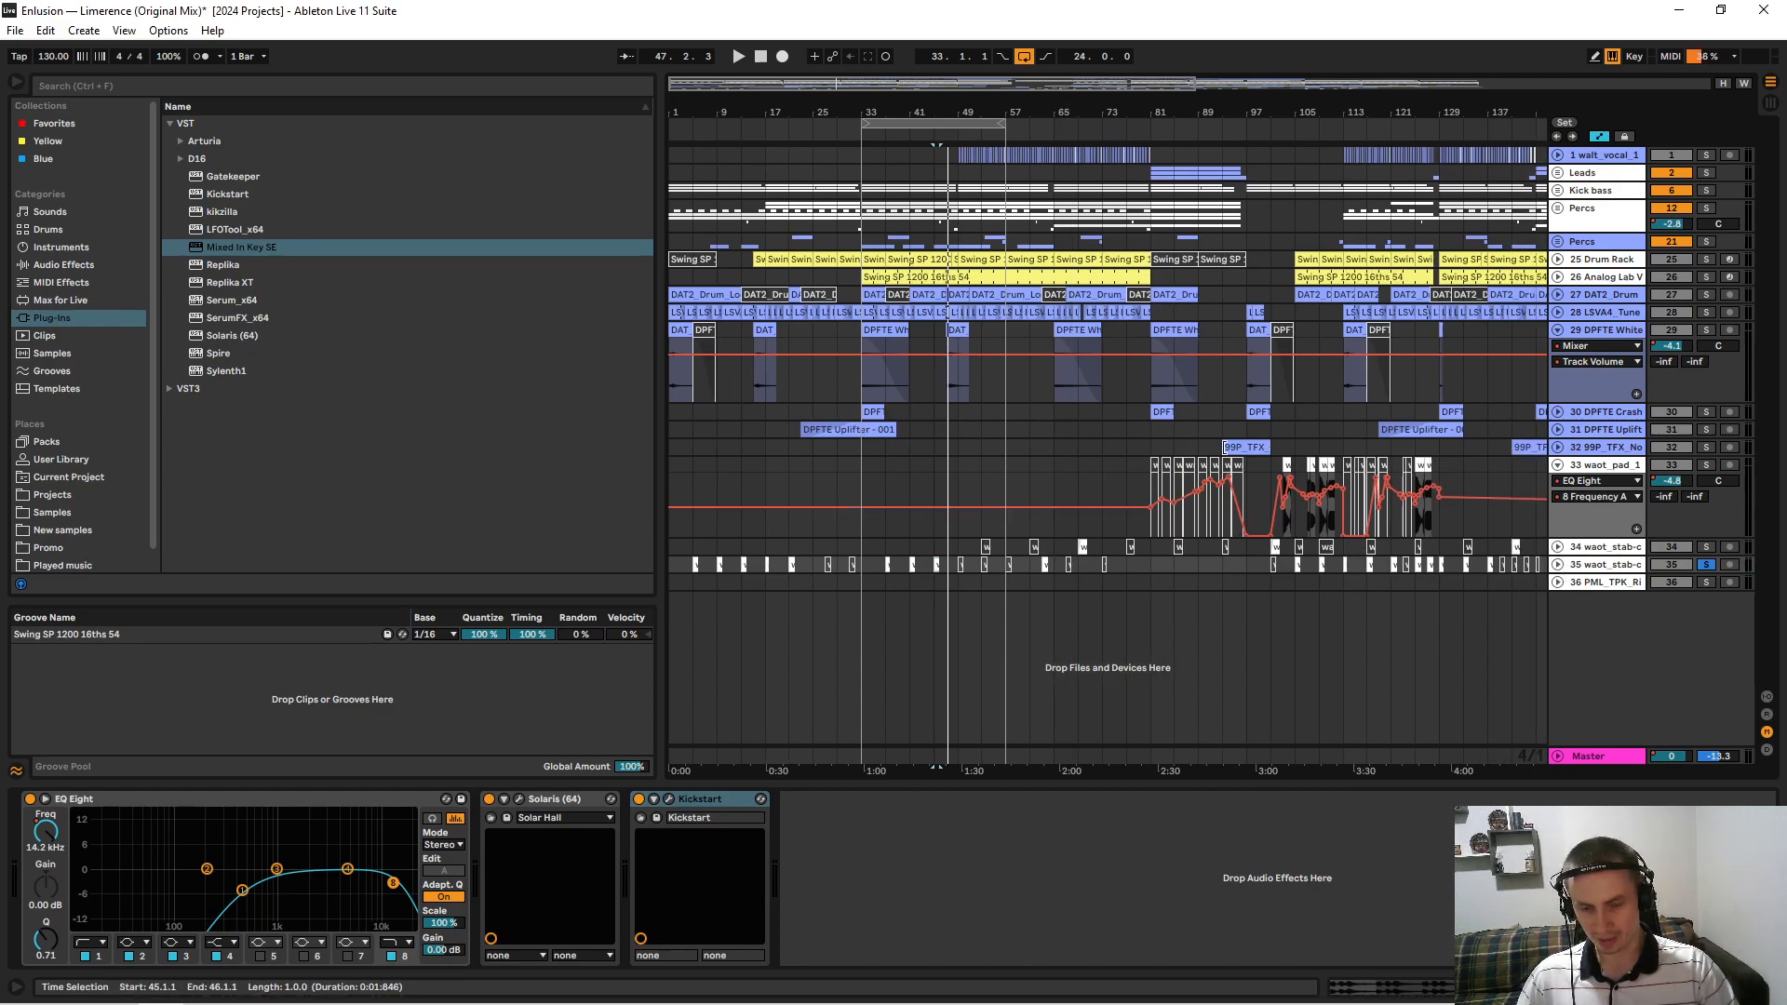
pyautogui.moveTo(1209, 123); pyautogui.dragTo(1034, 140)
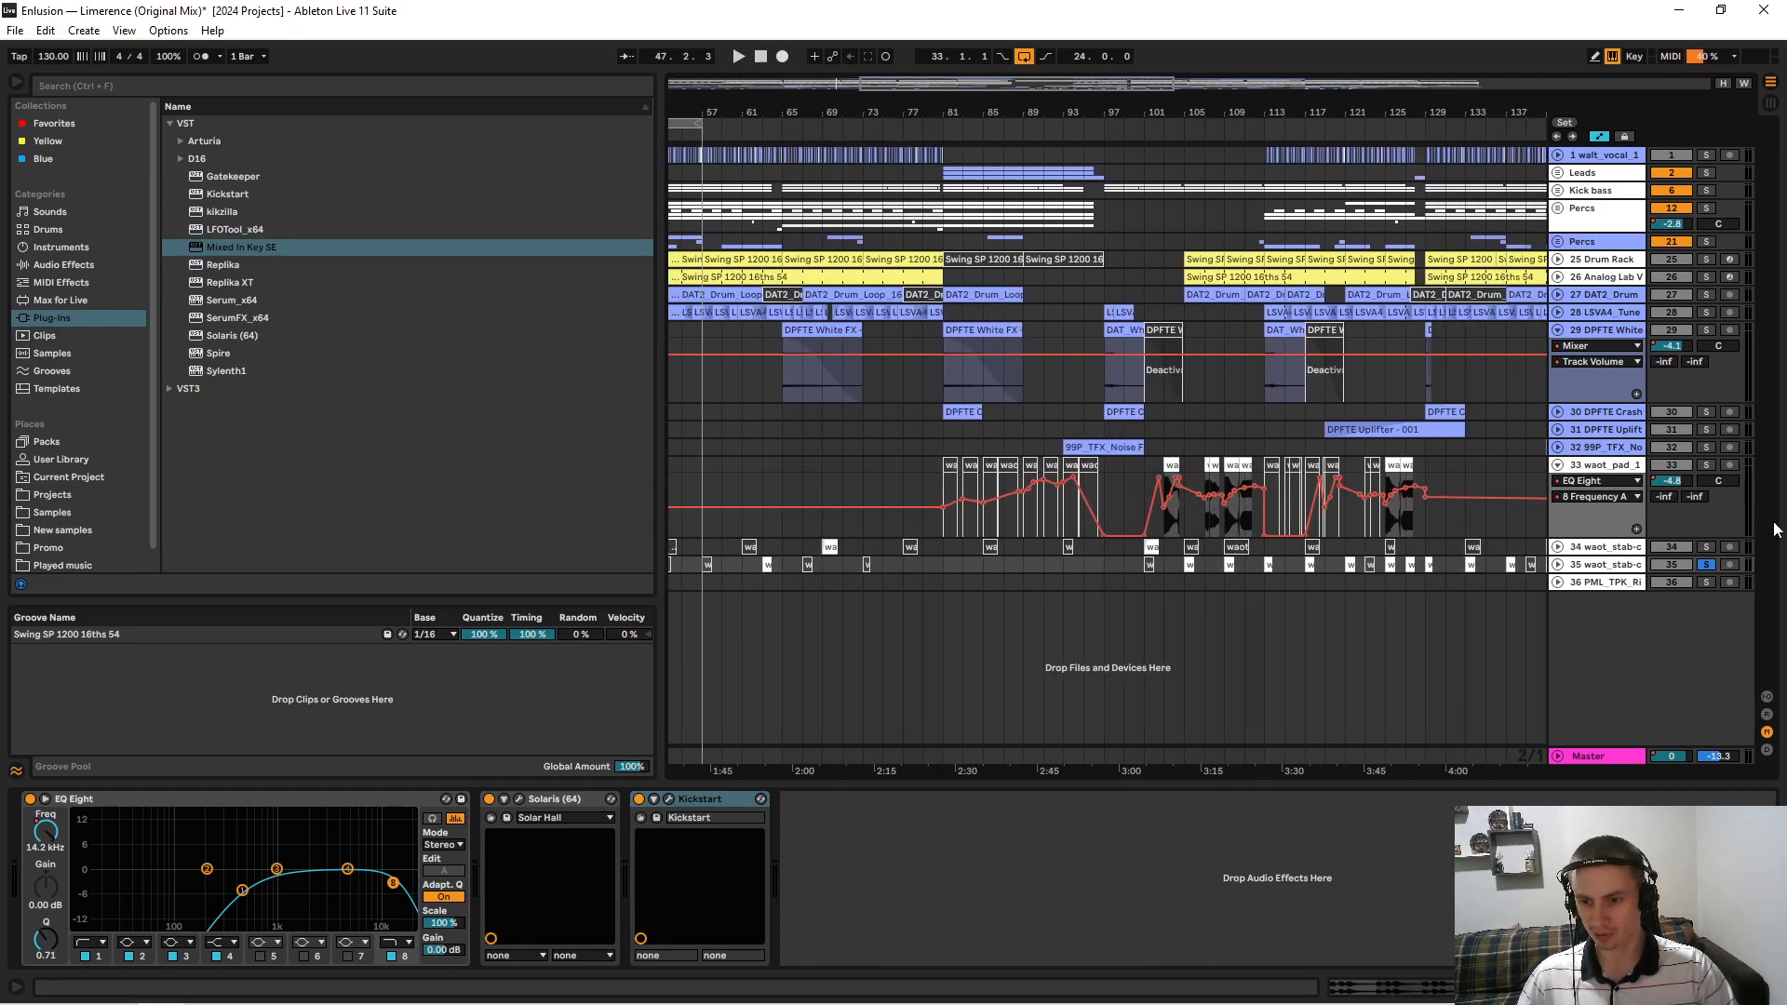
pyautogui.click(1706, 550)
pyautogui.click(831, 546)
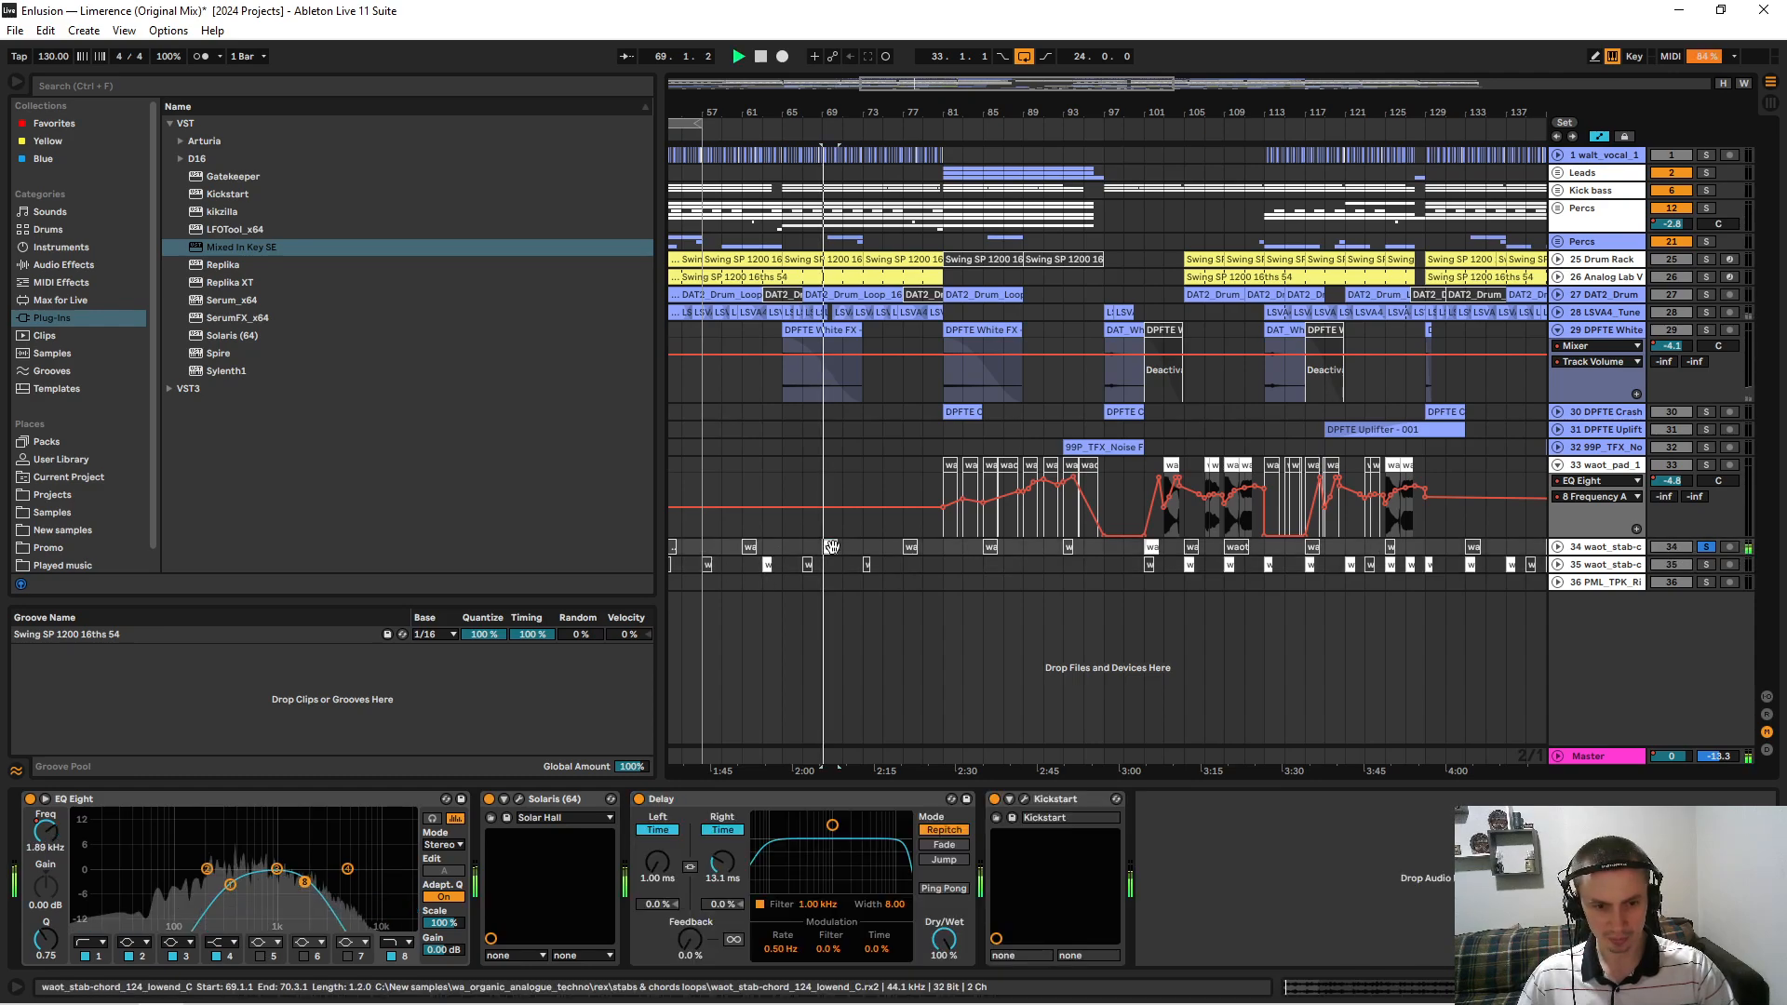
pyautogui.press('space')
pyautogui.moveTo(823, 116); pyautogui.dragTo(774, 108)
pyautogui.press('space')
# Show the 33 waot_pad track's devices, unsolo track 34 and play the full arrangement from bar 97.
pyautogui.moveTo(1089, 108); pyautogui.dragTo(1089, 178)
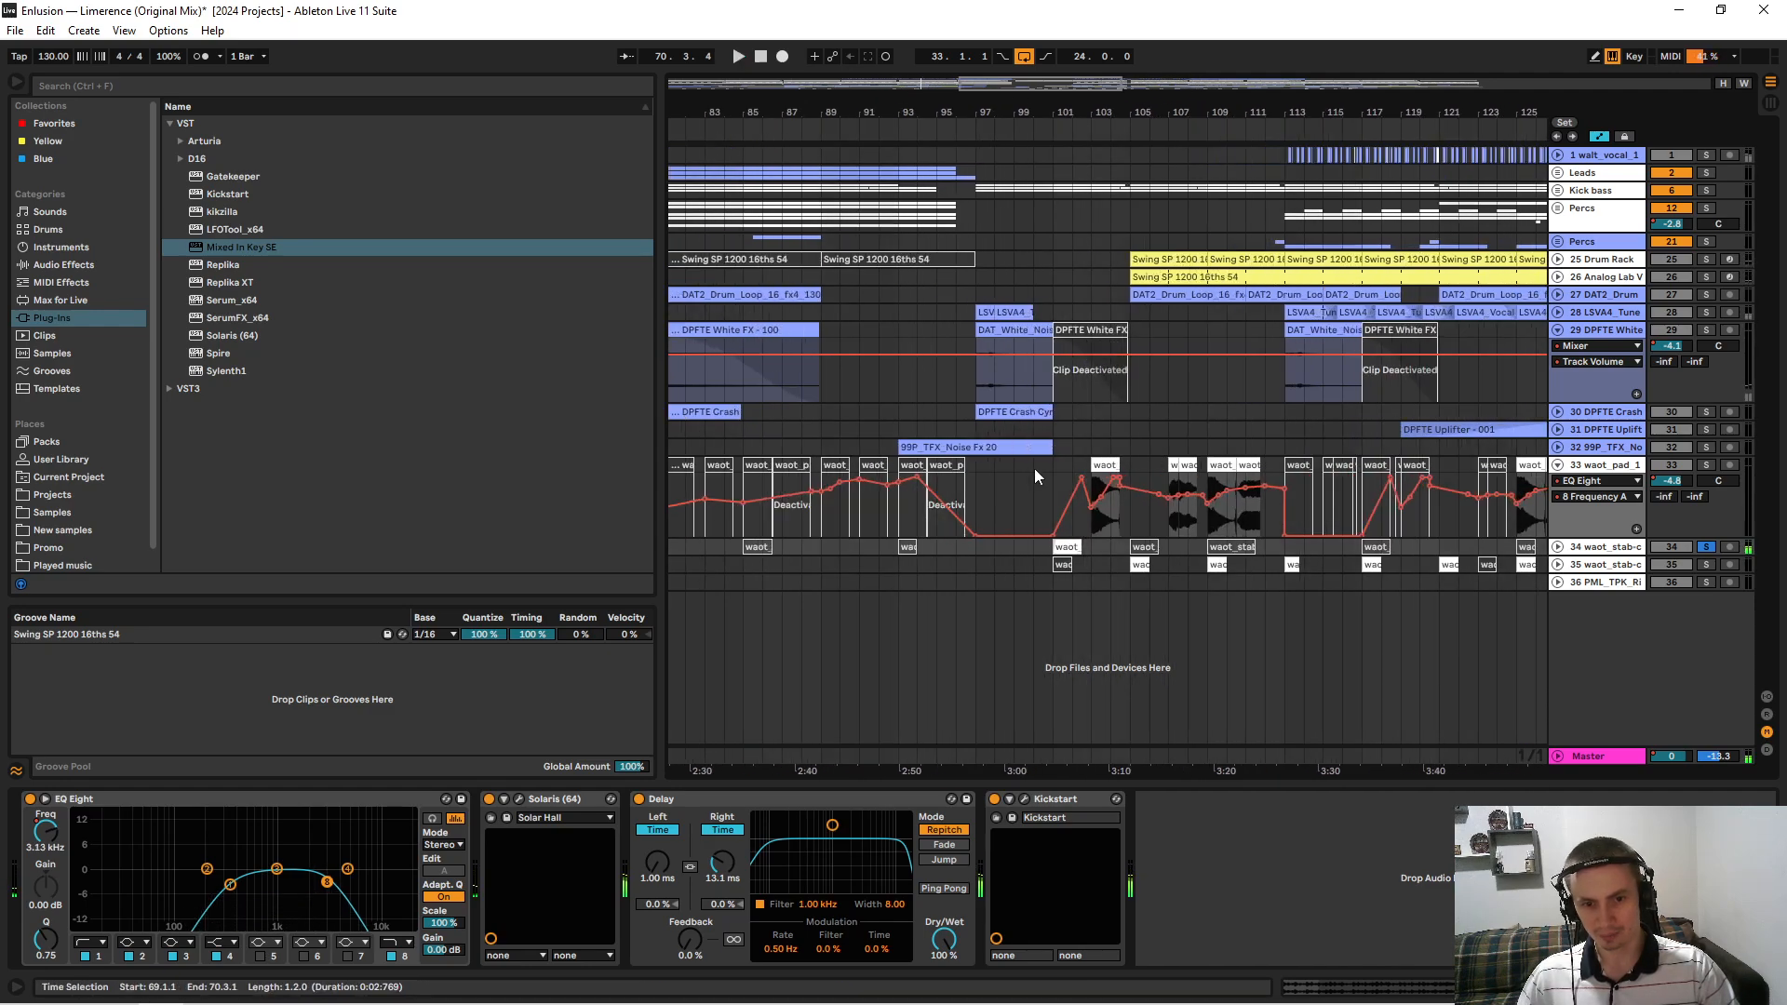
pyautogui.click(987, 467)
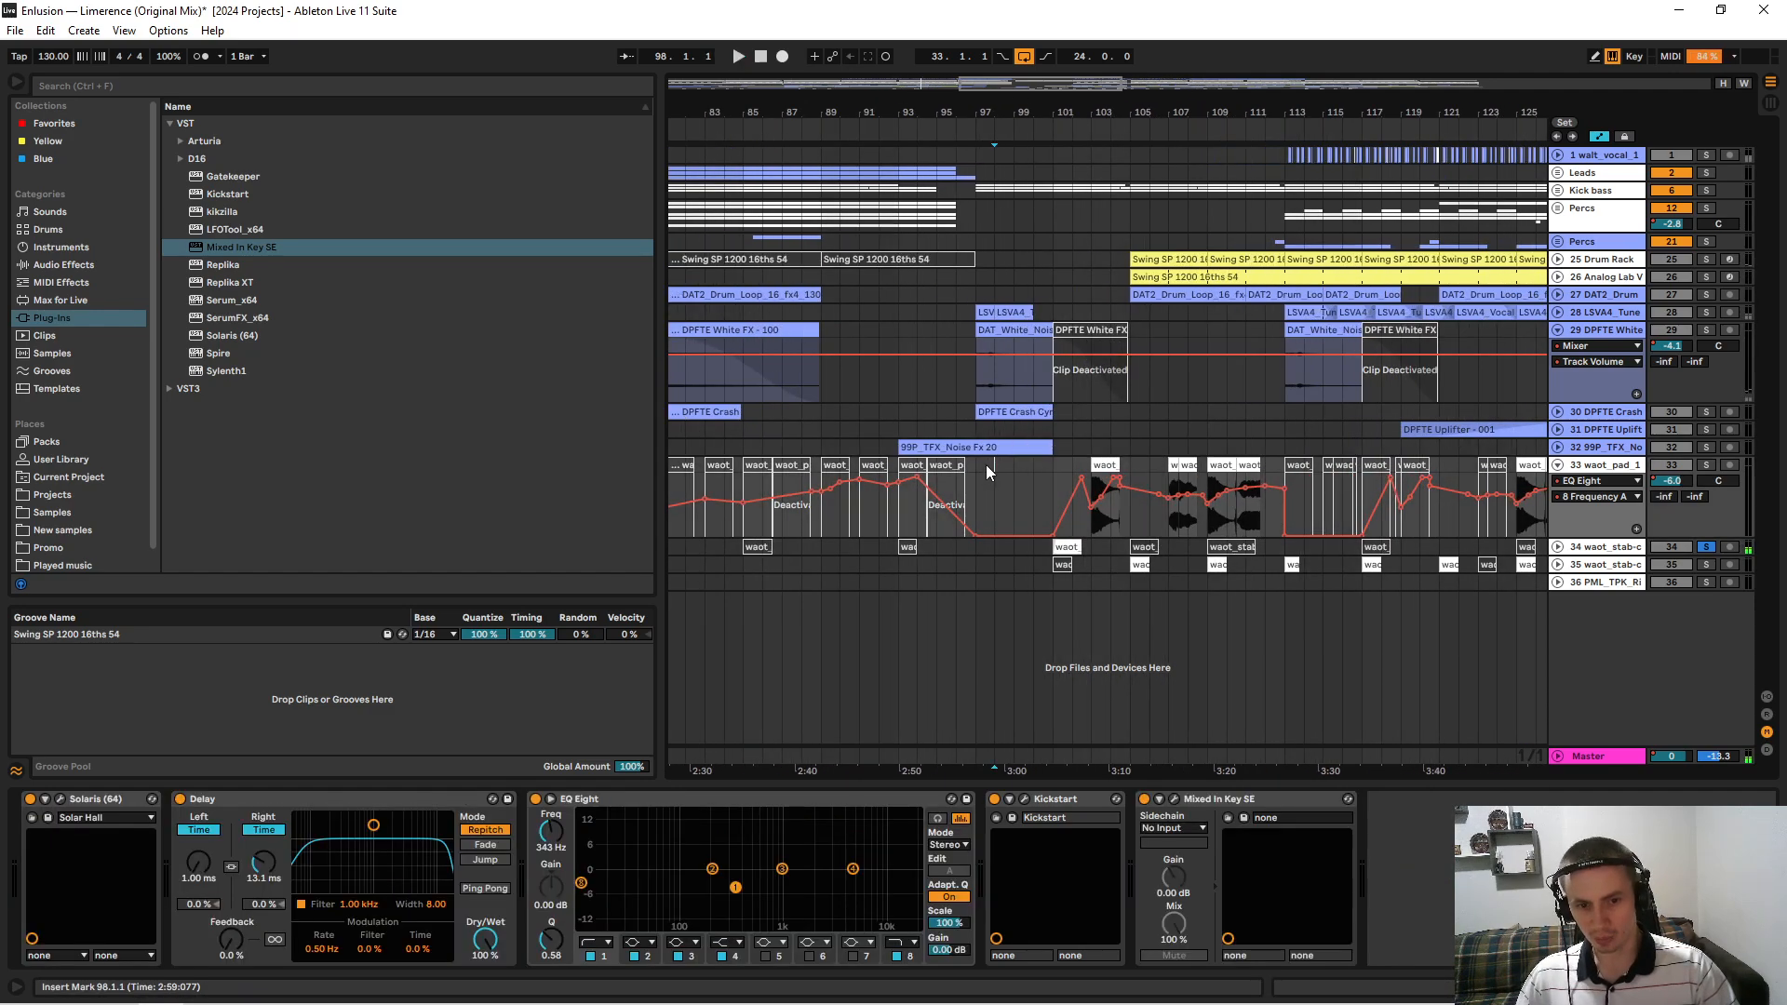
pyautogui.click(1711, 551)
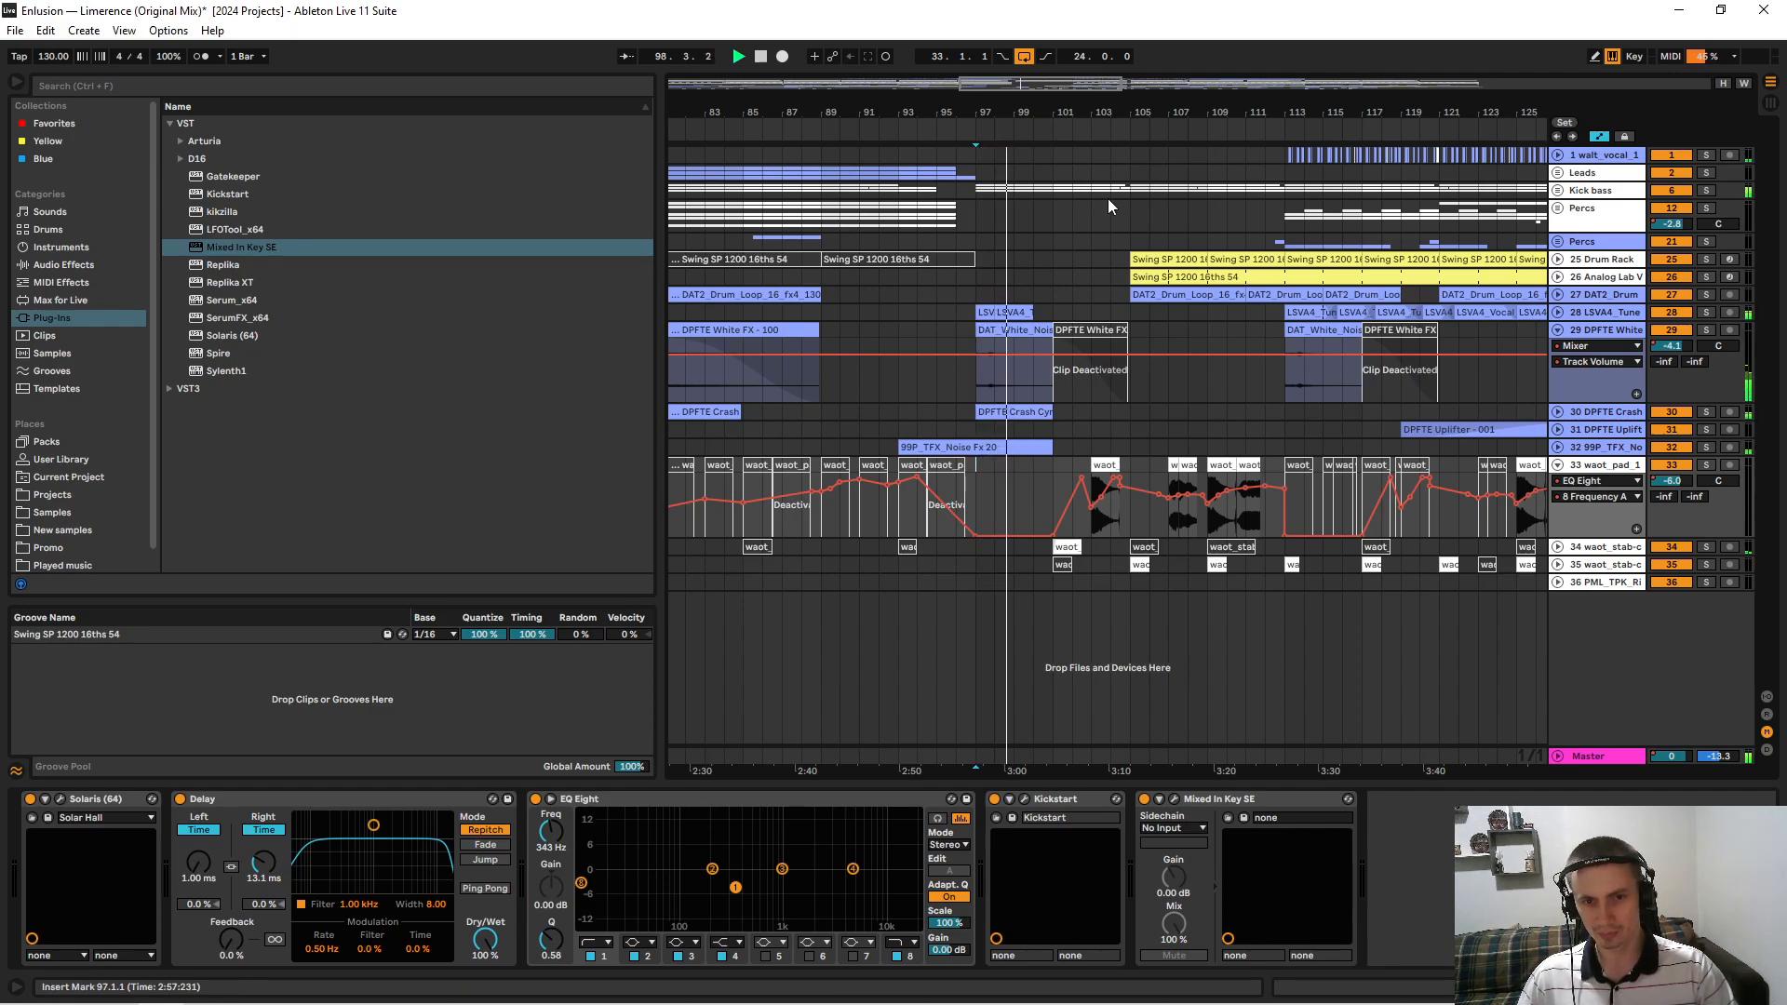
pyautogui.scroll(4, 1207, 463)
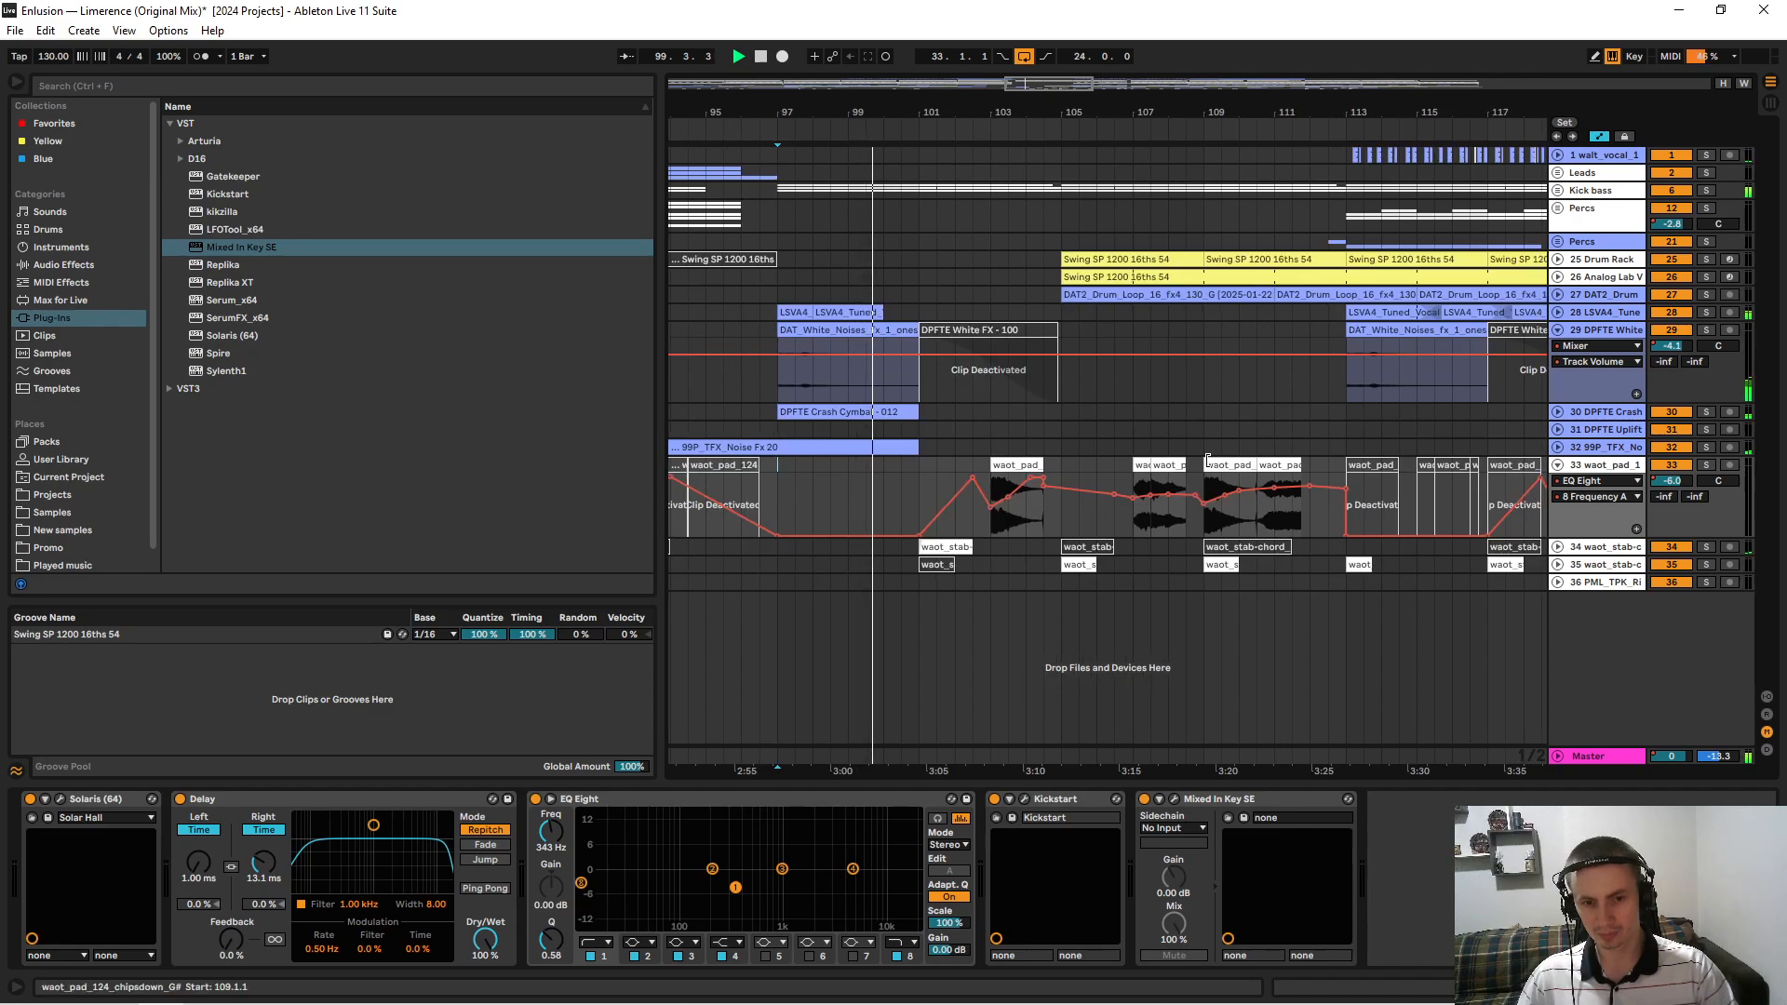
pyautogui.scroll(2, 1199, 422)
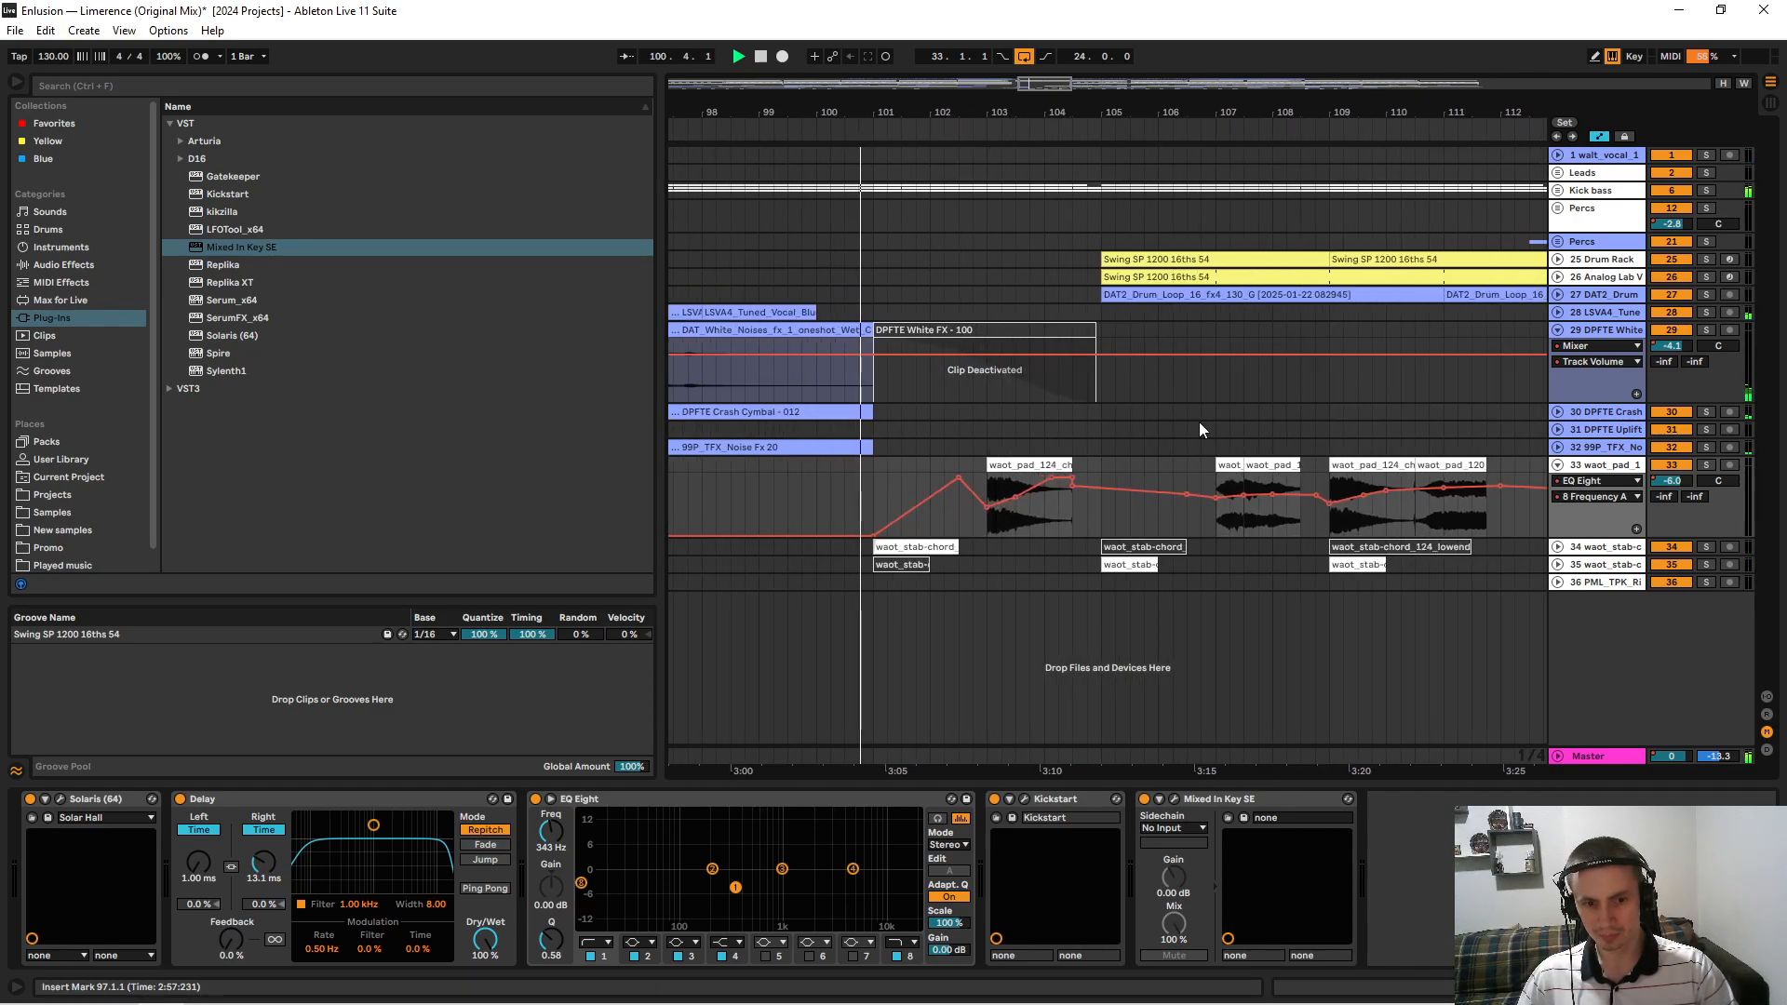
# Solo the 33 waot_pad track around bar 110 during playback and return to the full mix.
pyautogui.click(1707, 547)
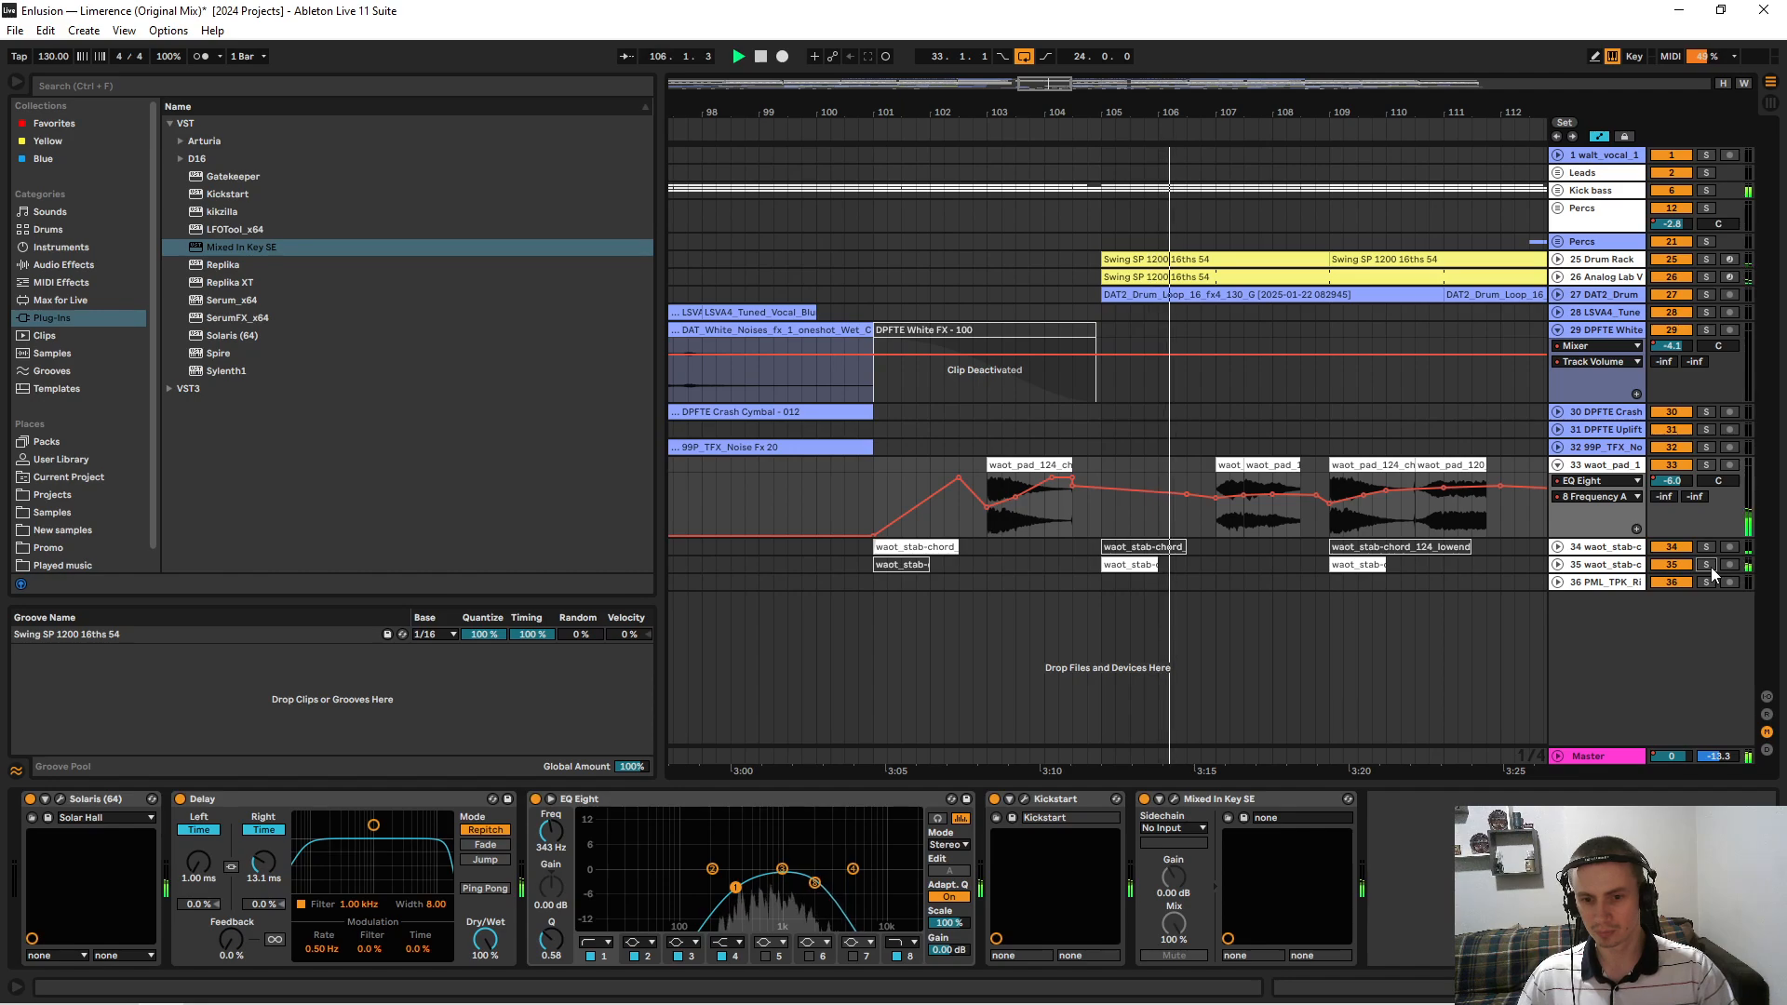
pyautogui.moveTo(1257, 104); pyautogui.dragTo(1256, 307)
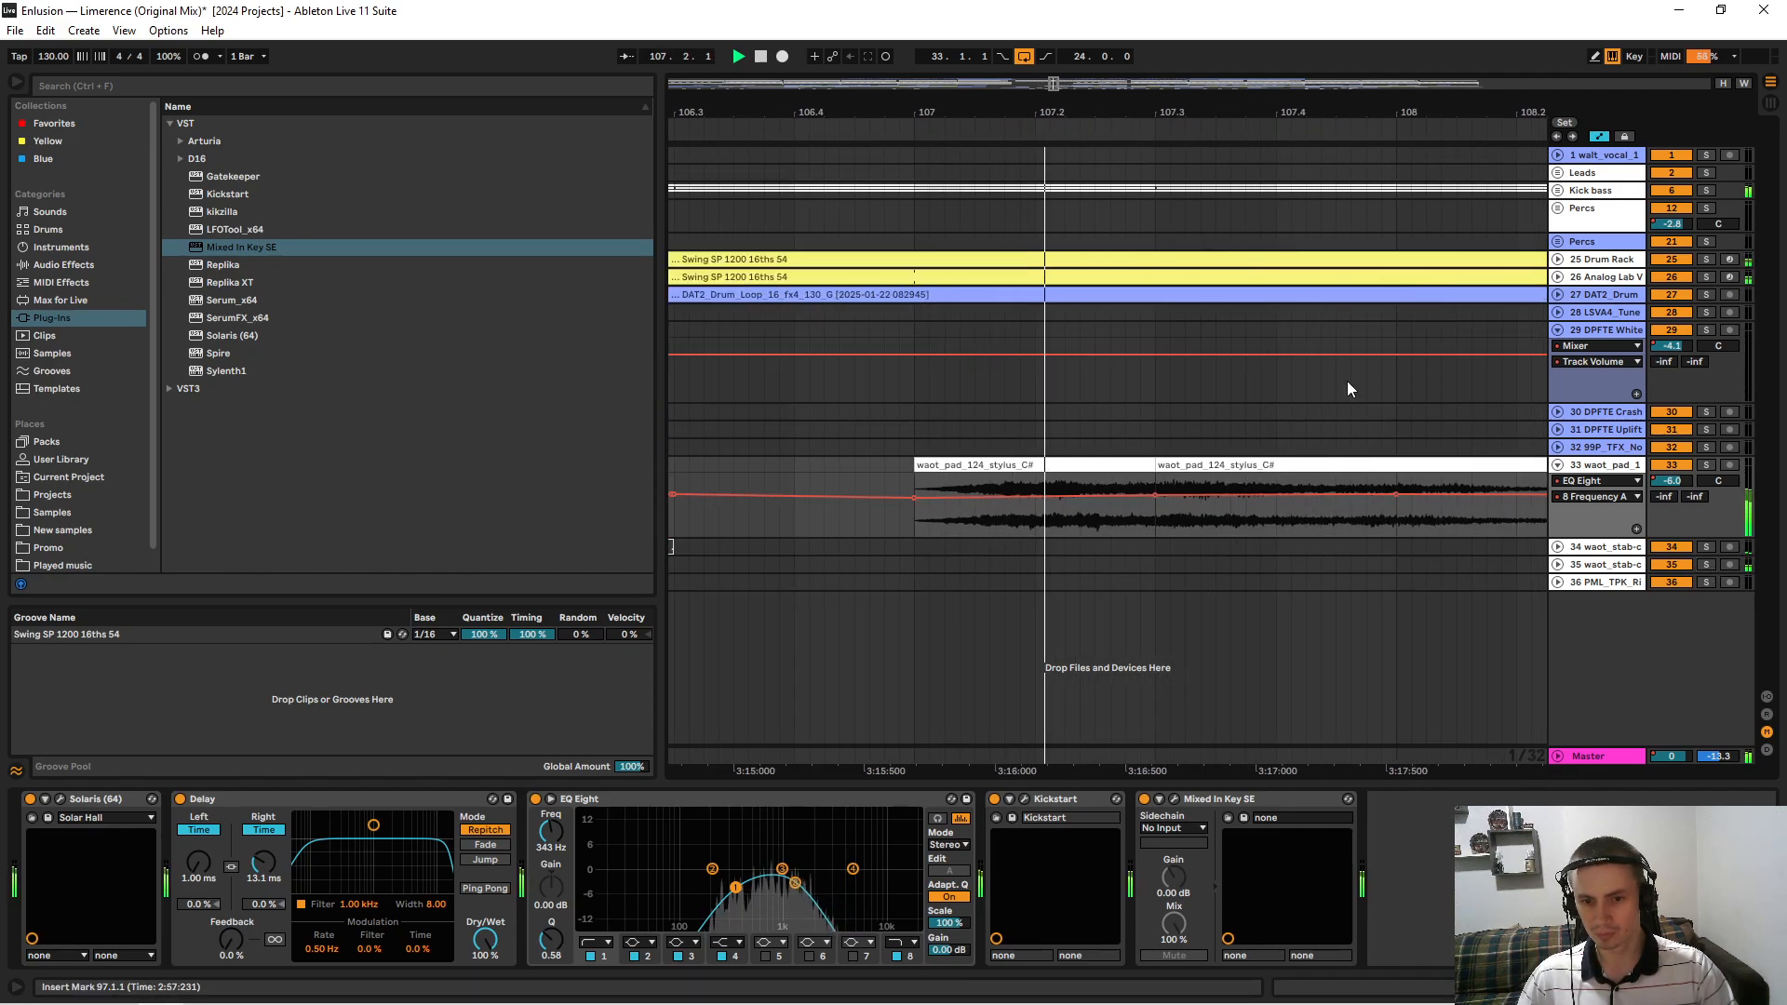
pyautogui.moveTo(1184, 103); pyautogui.dragTo(889, 1)
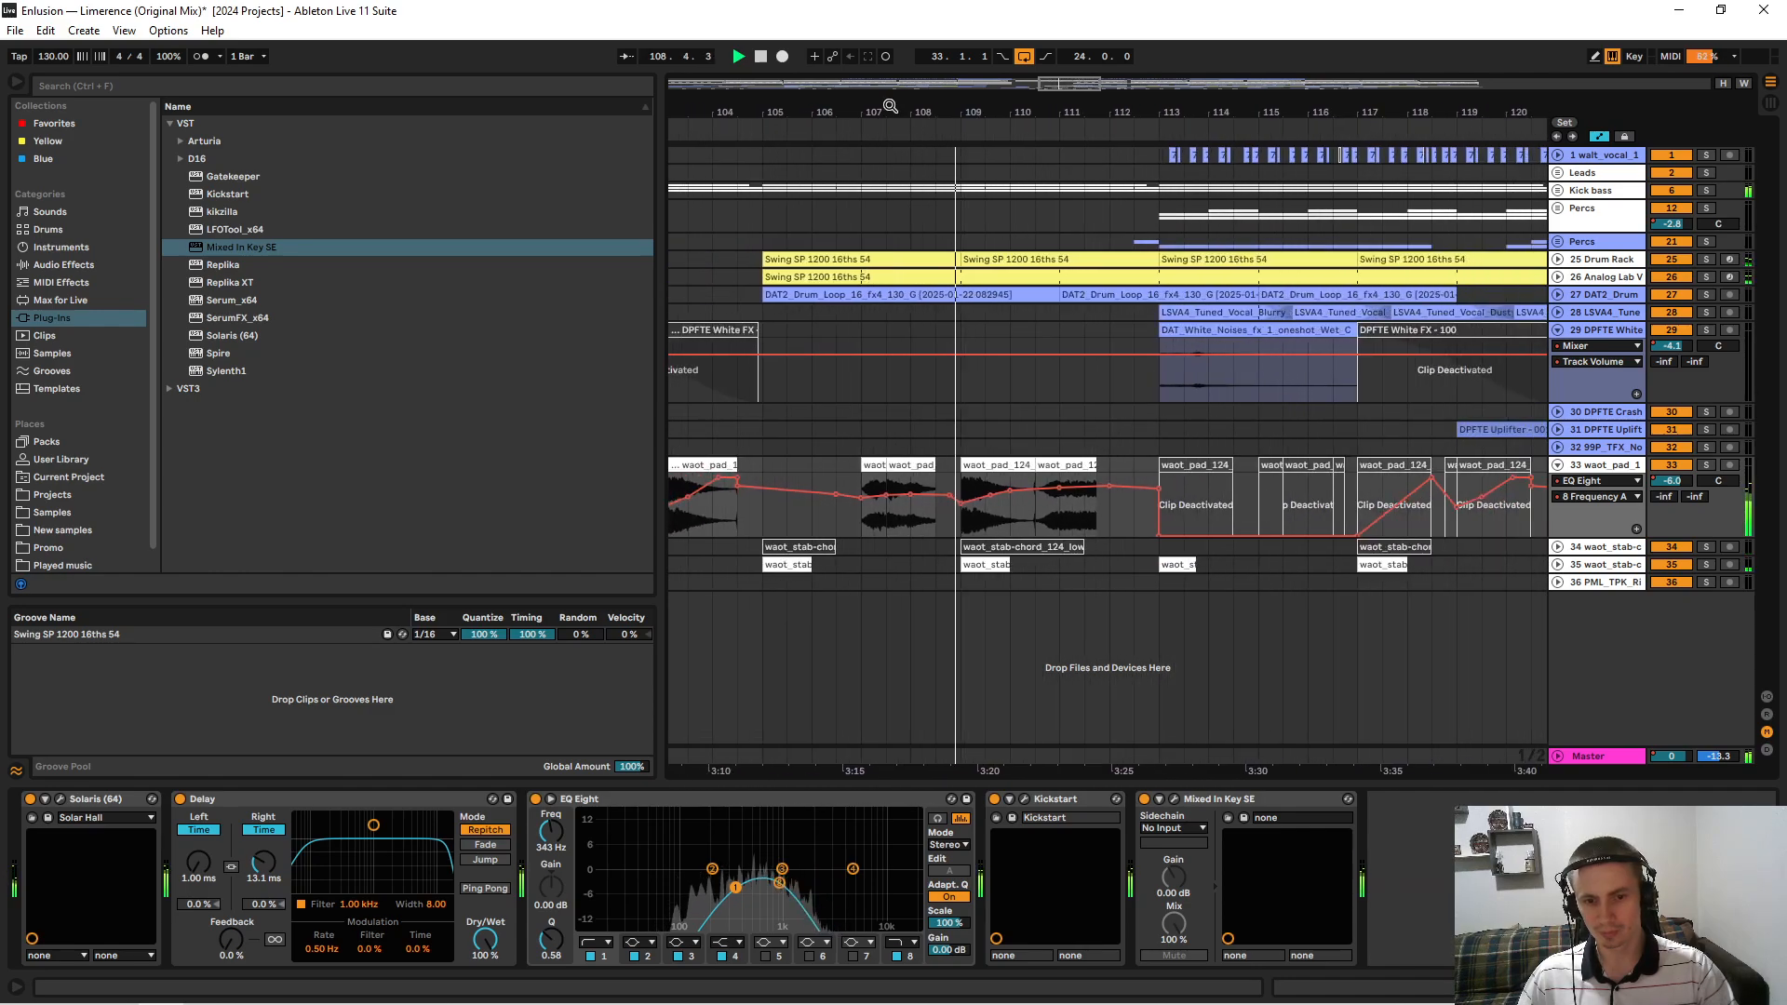
pyautogui.click(1705, 466)
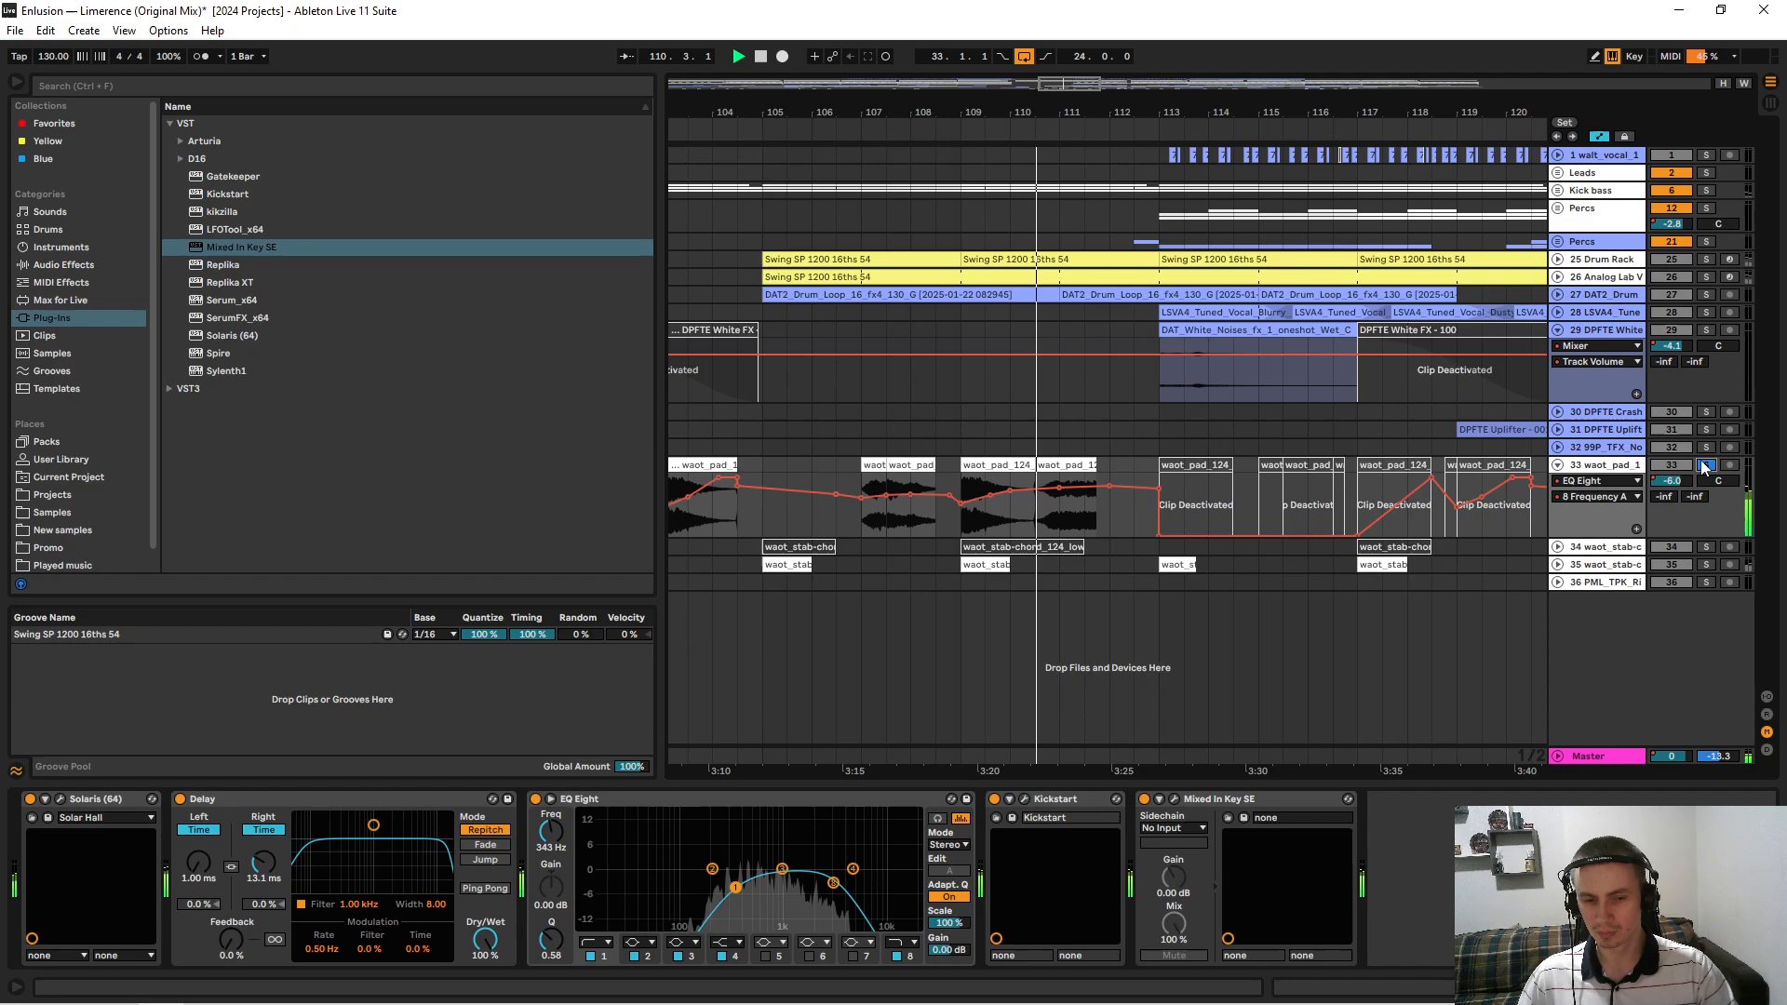
pyautogui.click(1705, 466)
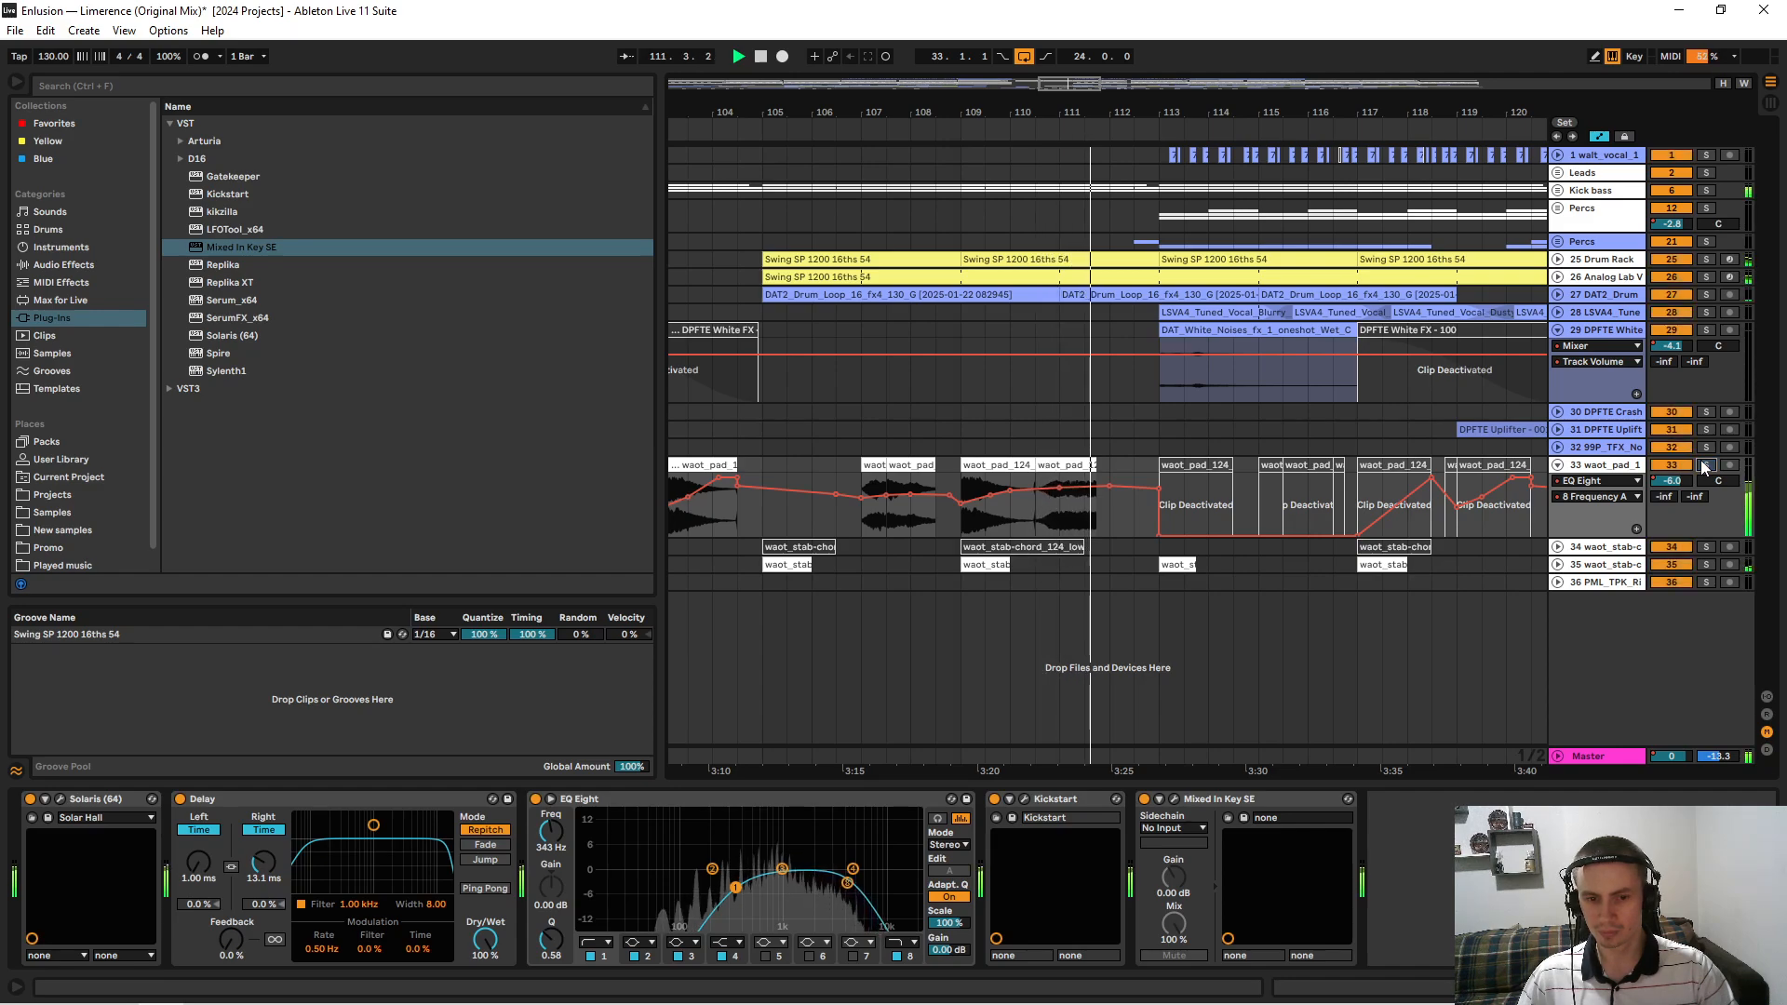
# Unfold the 35 waot_stab track, solo it during playback around bar 113 and return to the full mix.
pyautogui.click(1557, 564)
pyautogui.click(1707, 564)
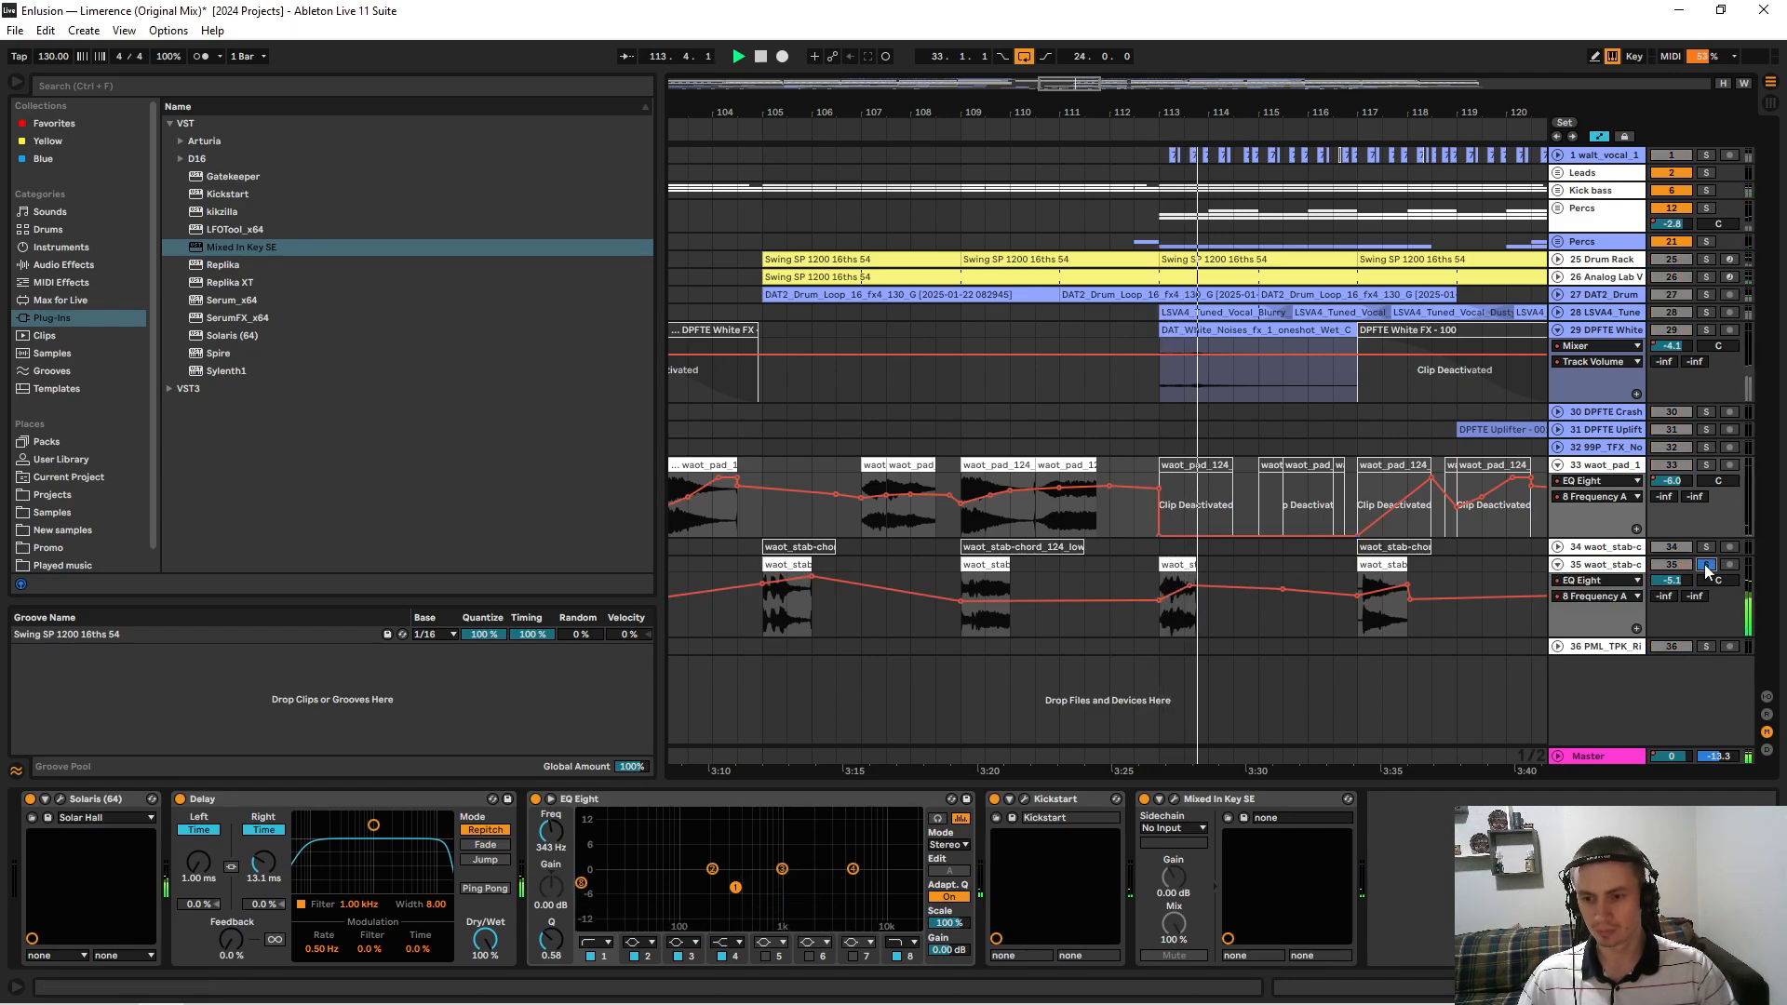
pyautogui.click(1706, 565)
pyautogui.moveTo(1241, 117); pyautogui.dragTo(976, 93)
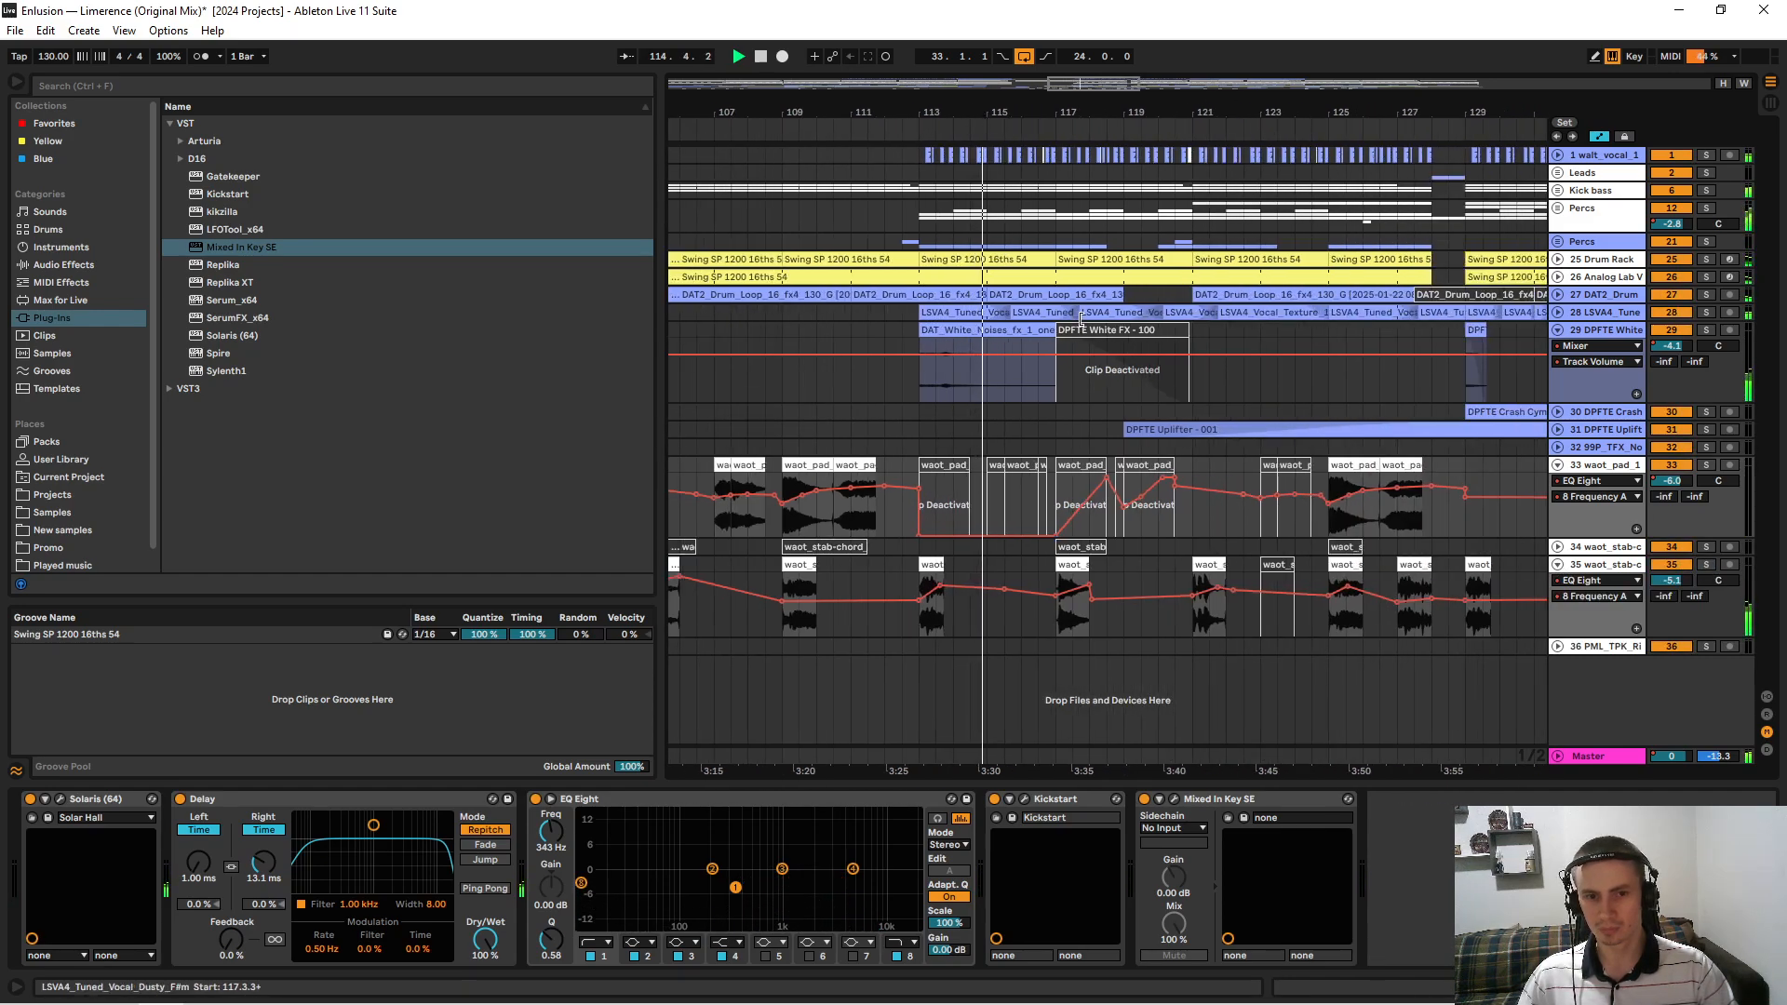
# Solo the 1 walt_vocal track around bar 115, return to the full mix and keep following playback.
pyautogui.click(1707, 156)
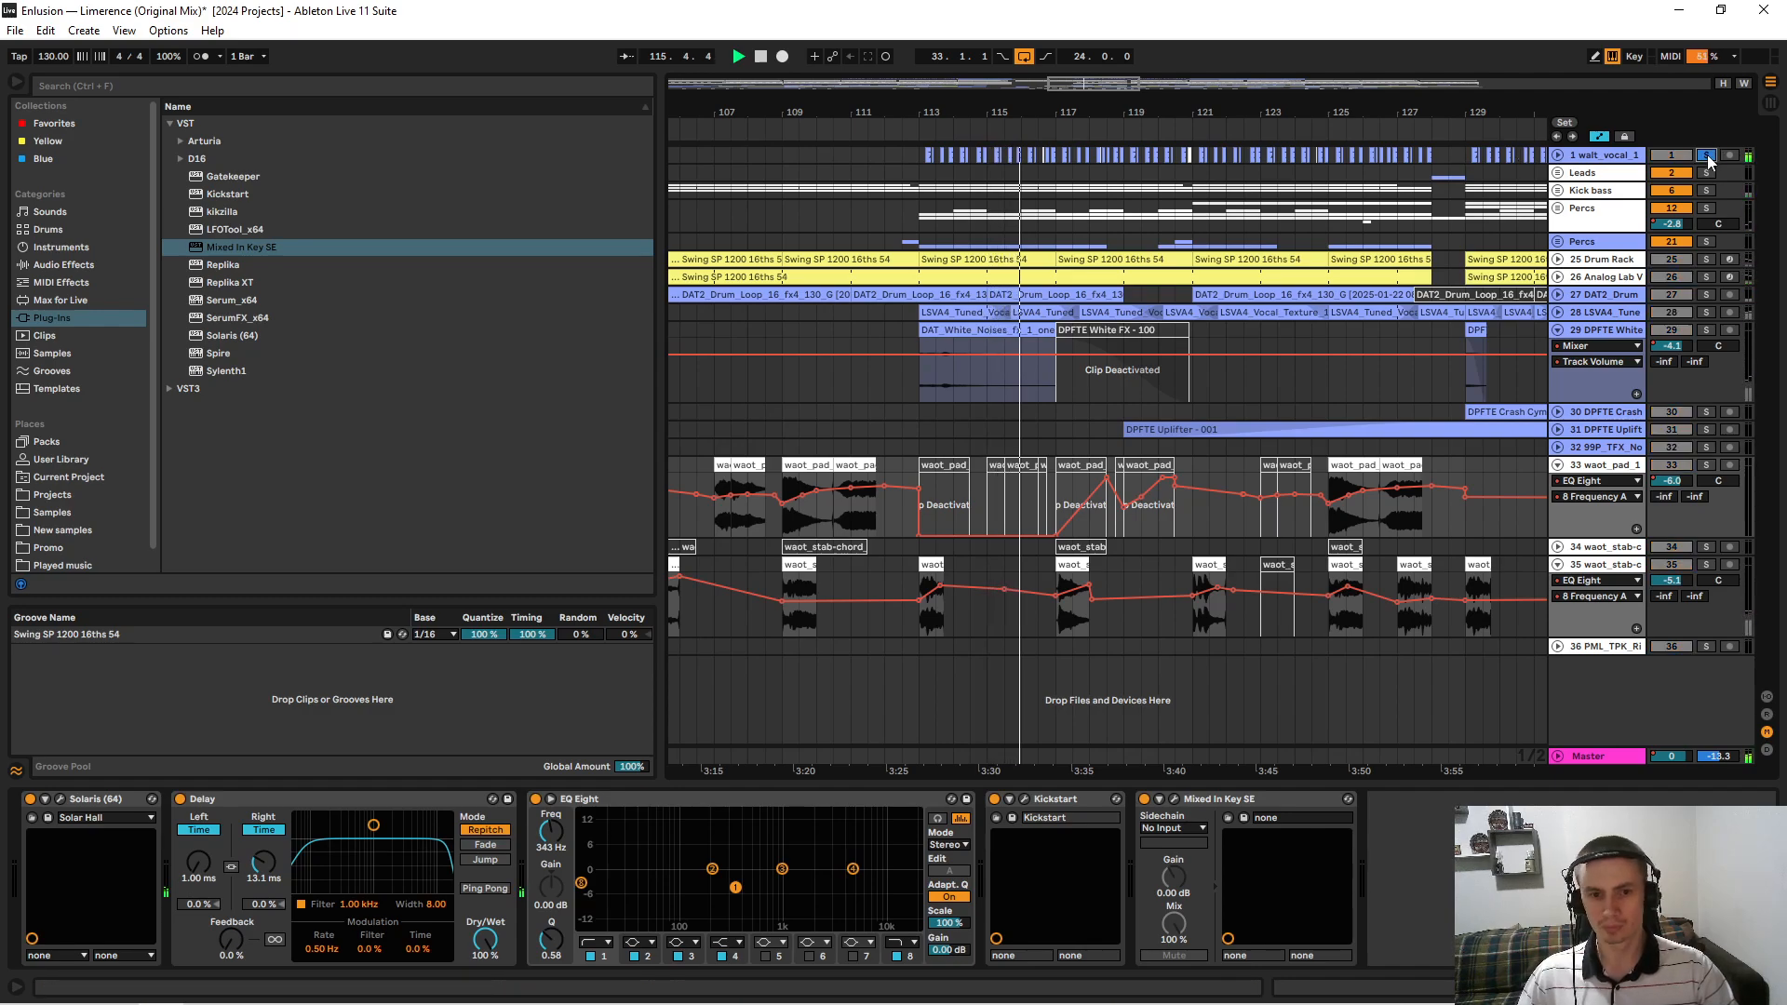
pyautogui.click(1707, 155)
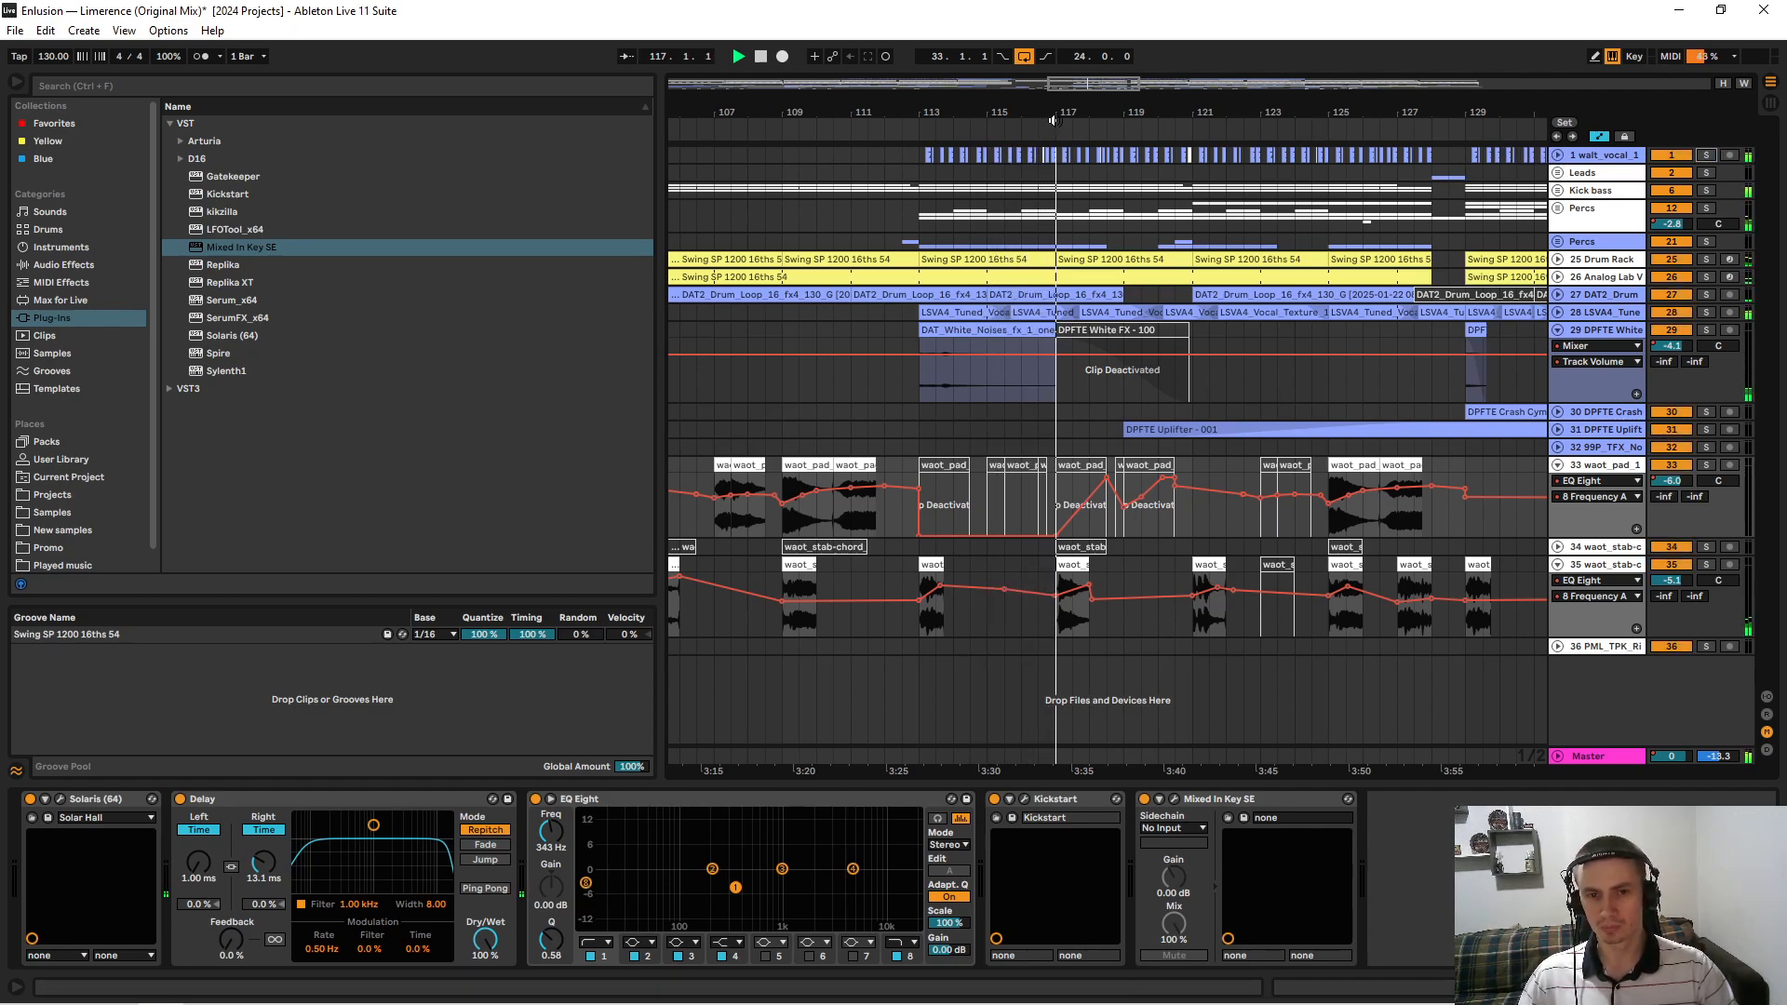
pyautogui.moveTo(1053, 120); pyautogui.dragTo(936, 93)
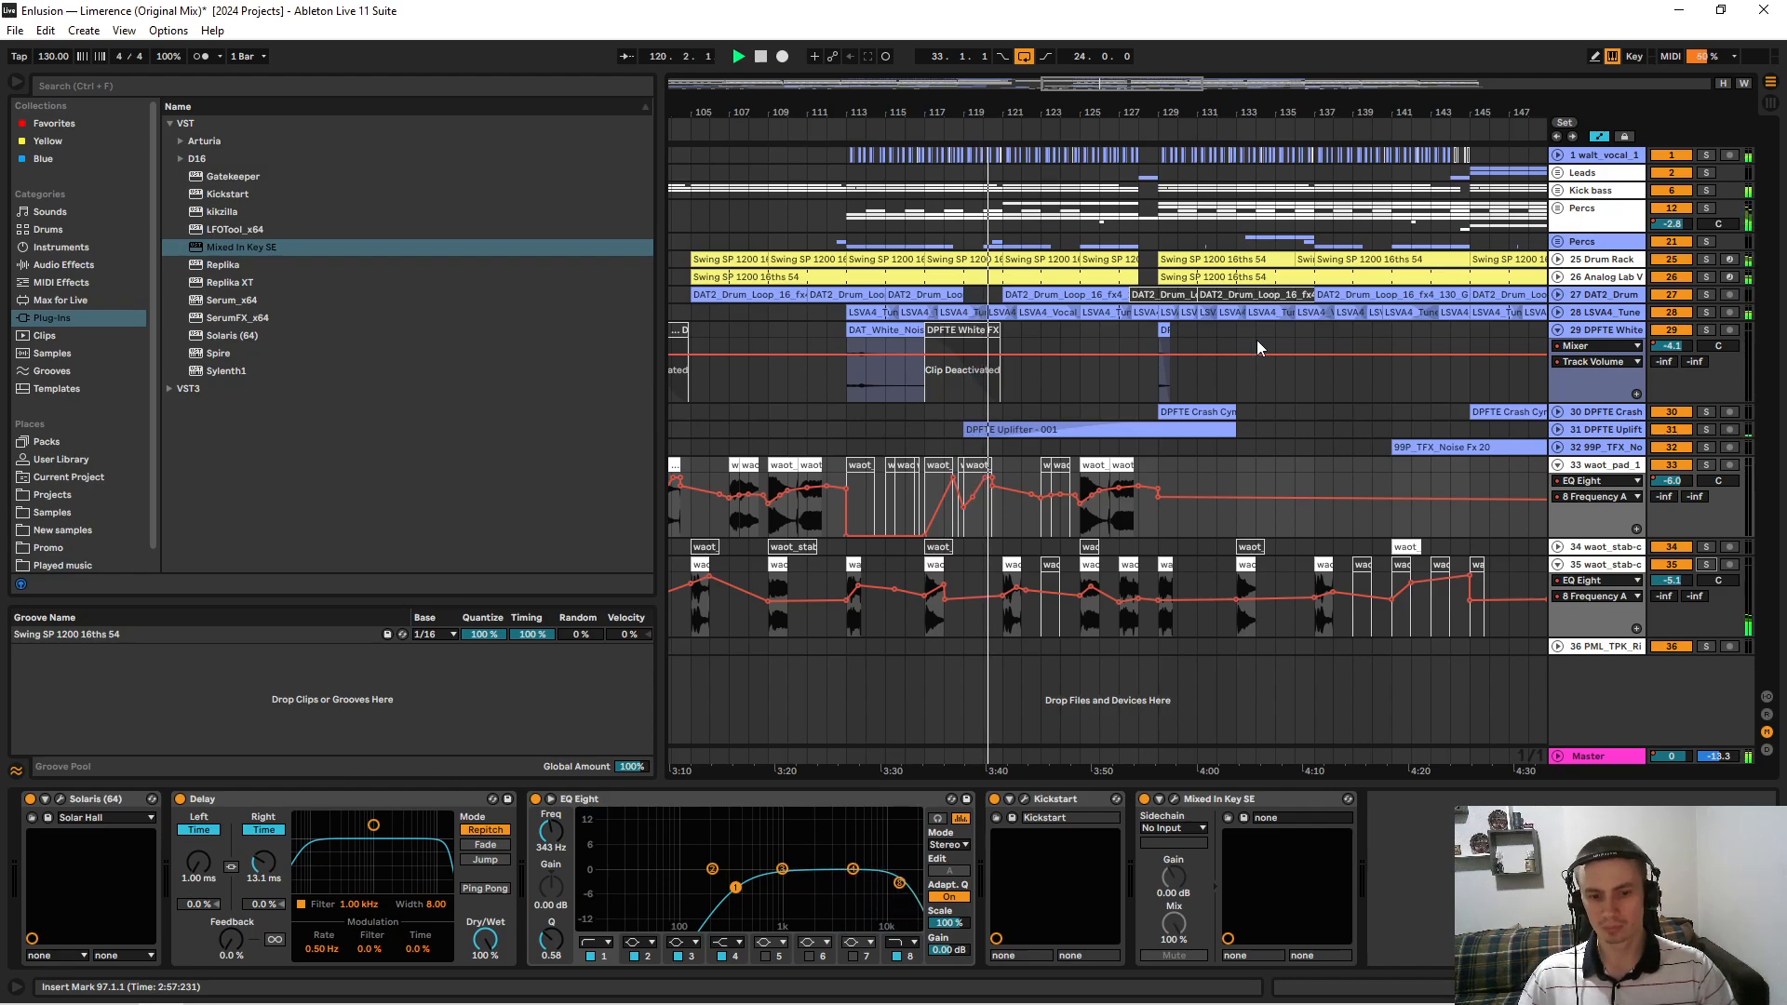
pyautogui.moveTo(1022, 105)
pyautogui.mouseDown()
pyautogui.moveTo(1022, 197)
pyautogui.moveTo(1000, 97)
pyautogui.moveTo(1001, 115)
pyautogui.mouseUp()
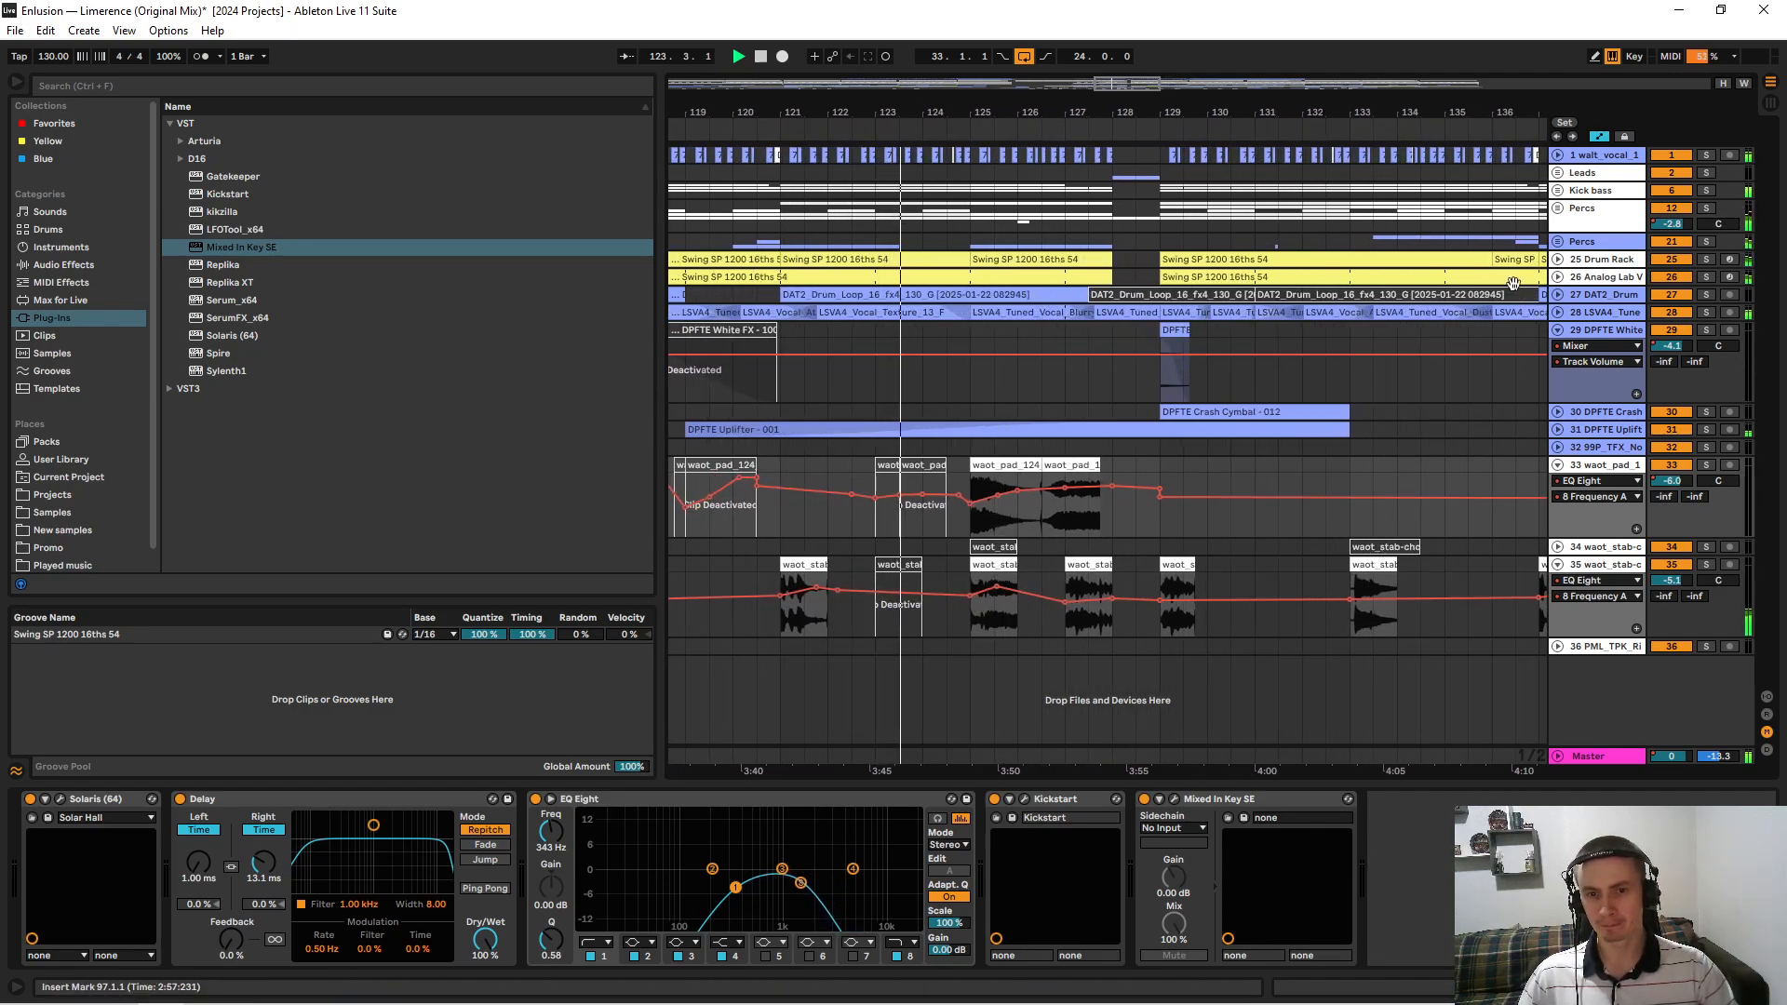
# Unfold the Percs group and show its Auto Filter Device On automation in the group's lane.
pyautogui.click(1594, 190)
pyautogui.click(1559, 208)
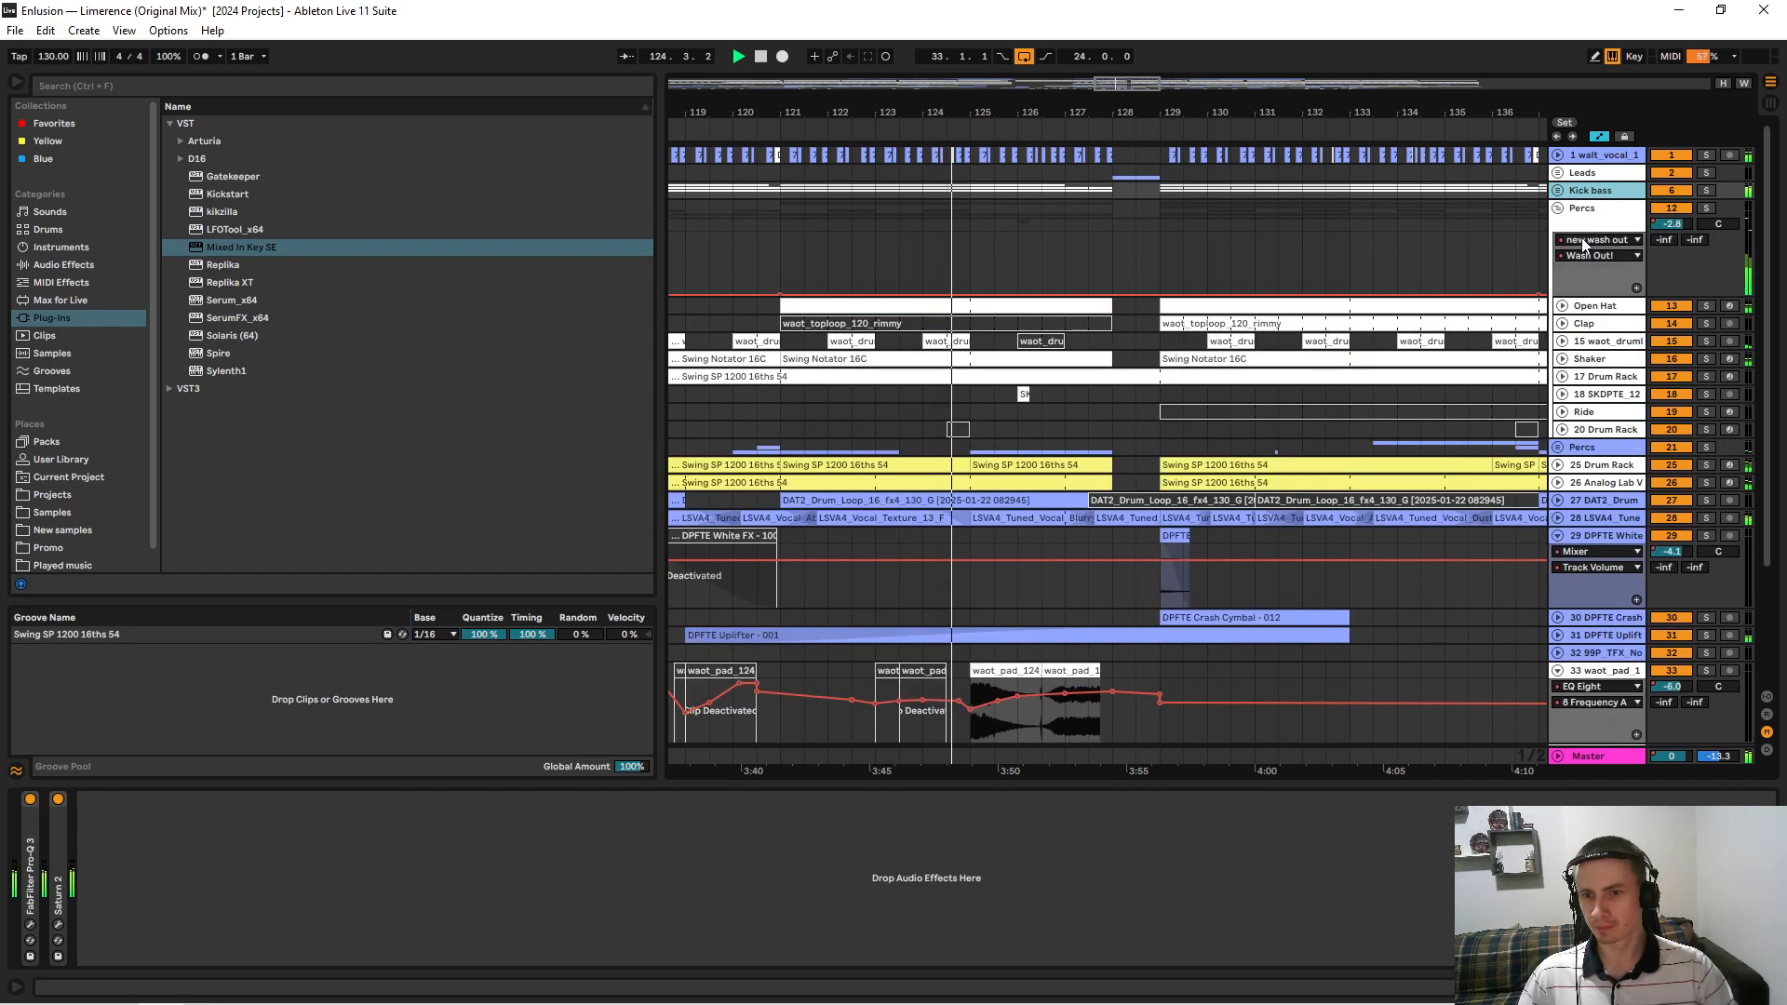
pyautogui.click(1585, 244)
pyautogui.click(1608, 259)
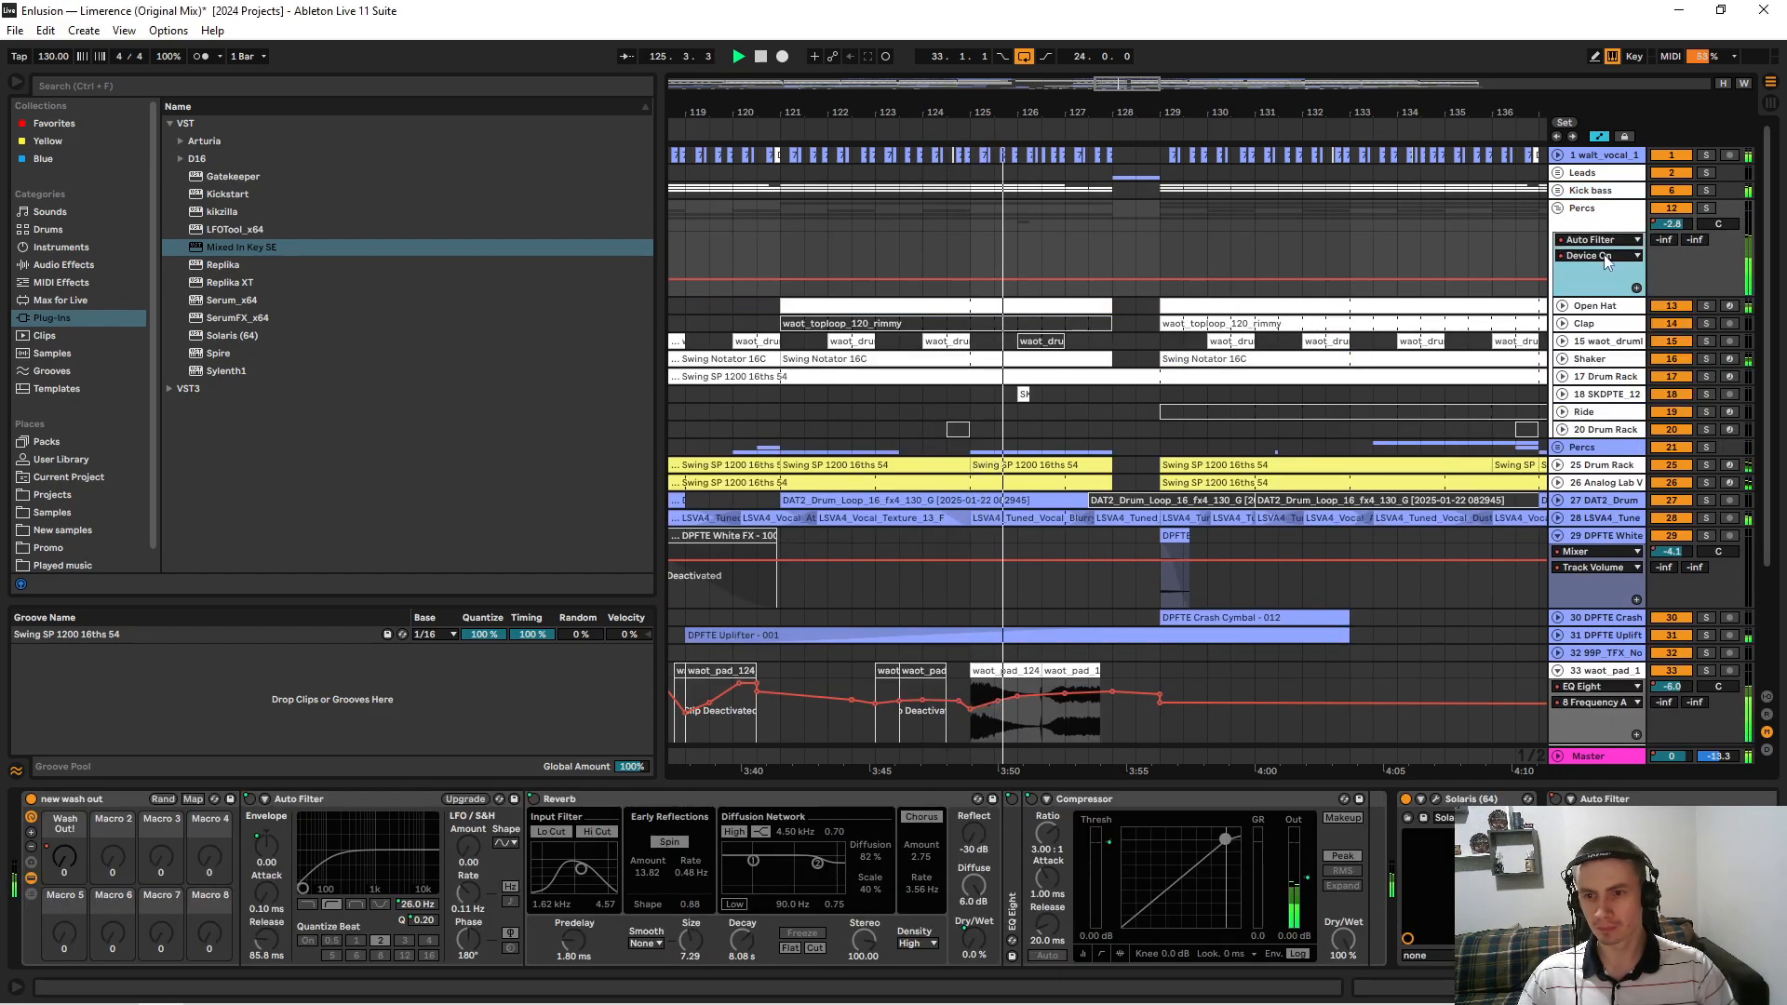
pyautogui.click(1608, 259)
pyautogui.click(1590, 343)
# Show the Percs group's Wash Out! automation from the new wash out rack and remove the breakpoint near bar 128.
pyautogui.click(1588, 241)
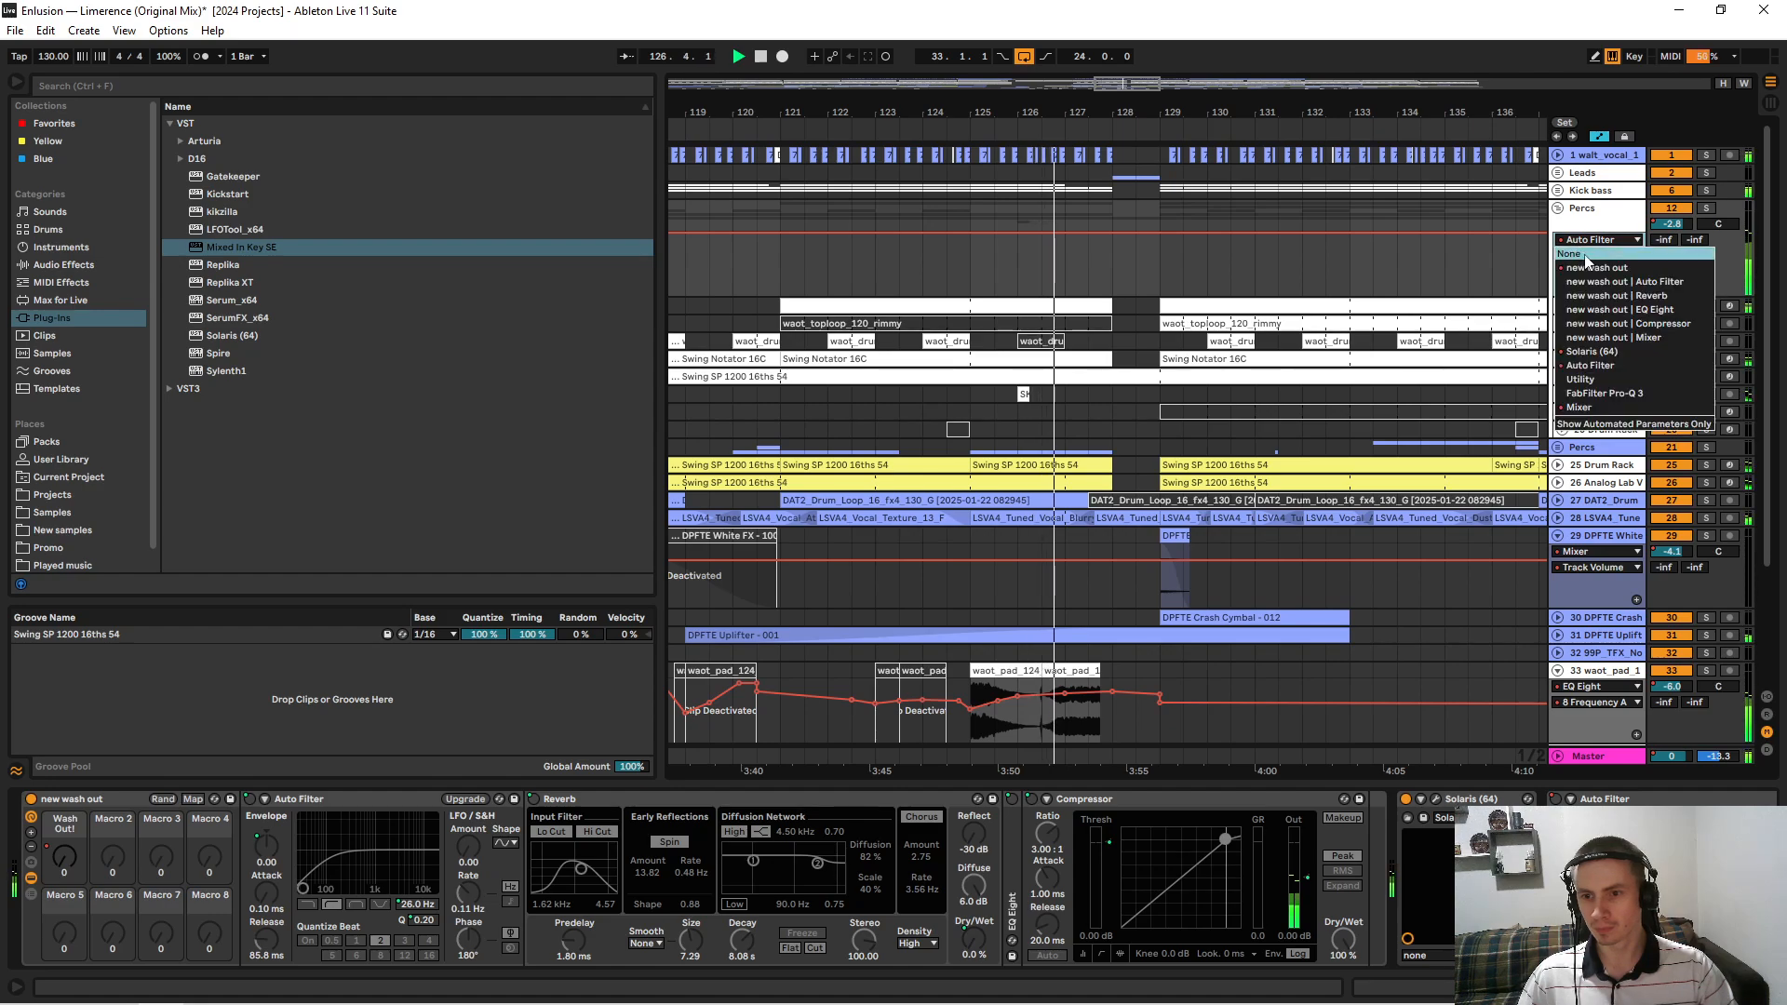
pyautogui.click(1597, 267)
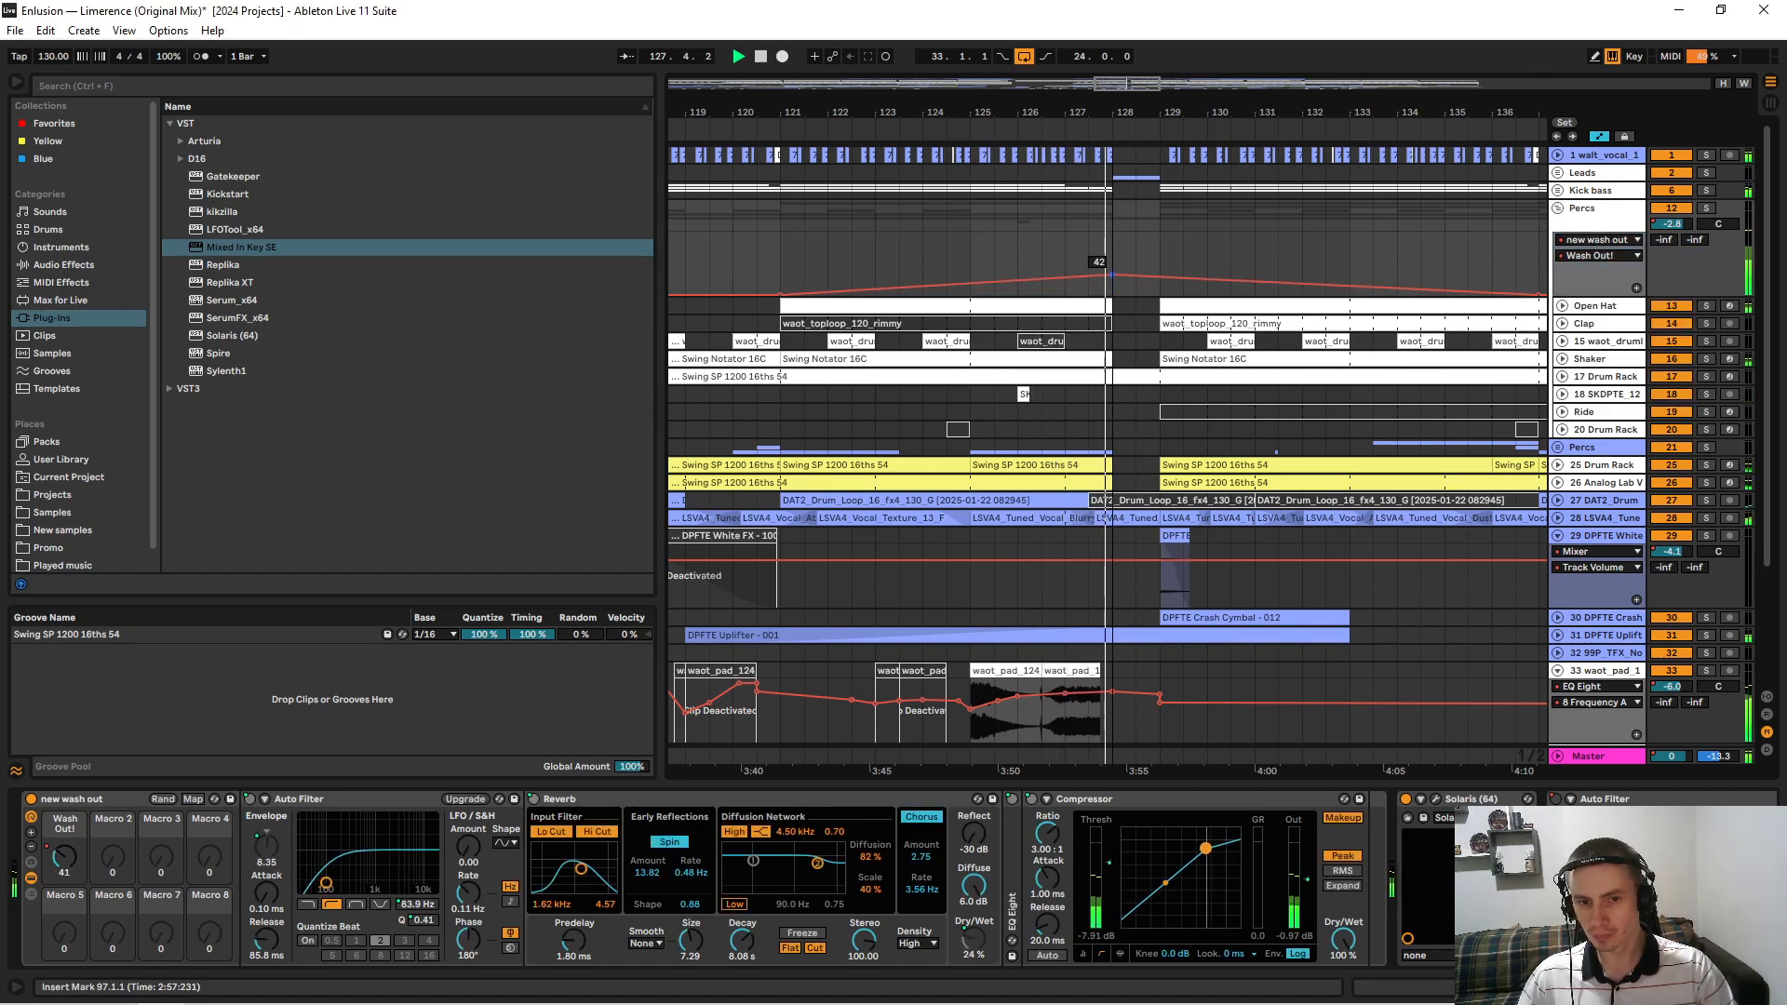
pyautogui.click(1112, 276)
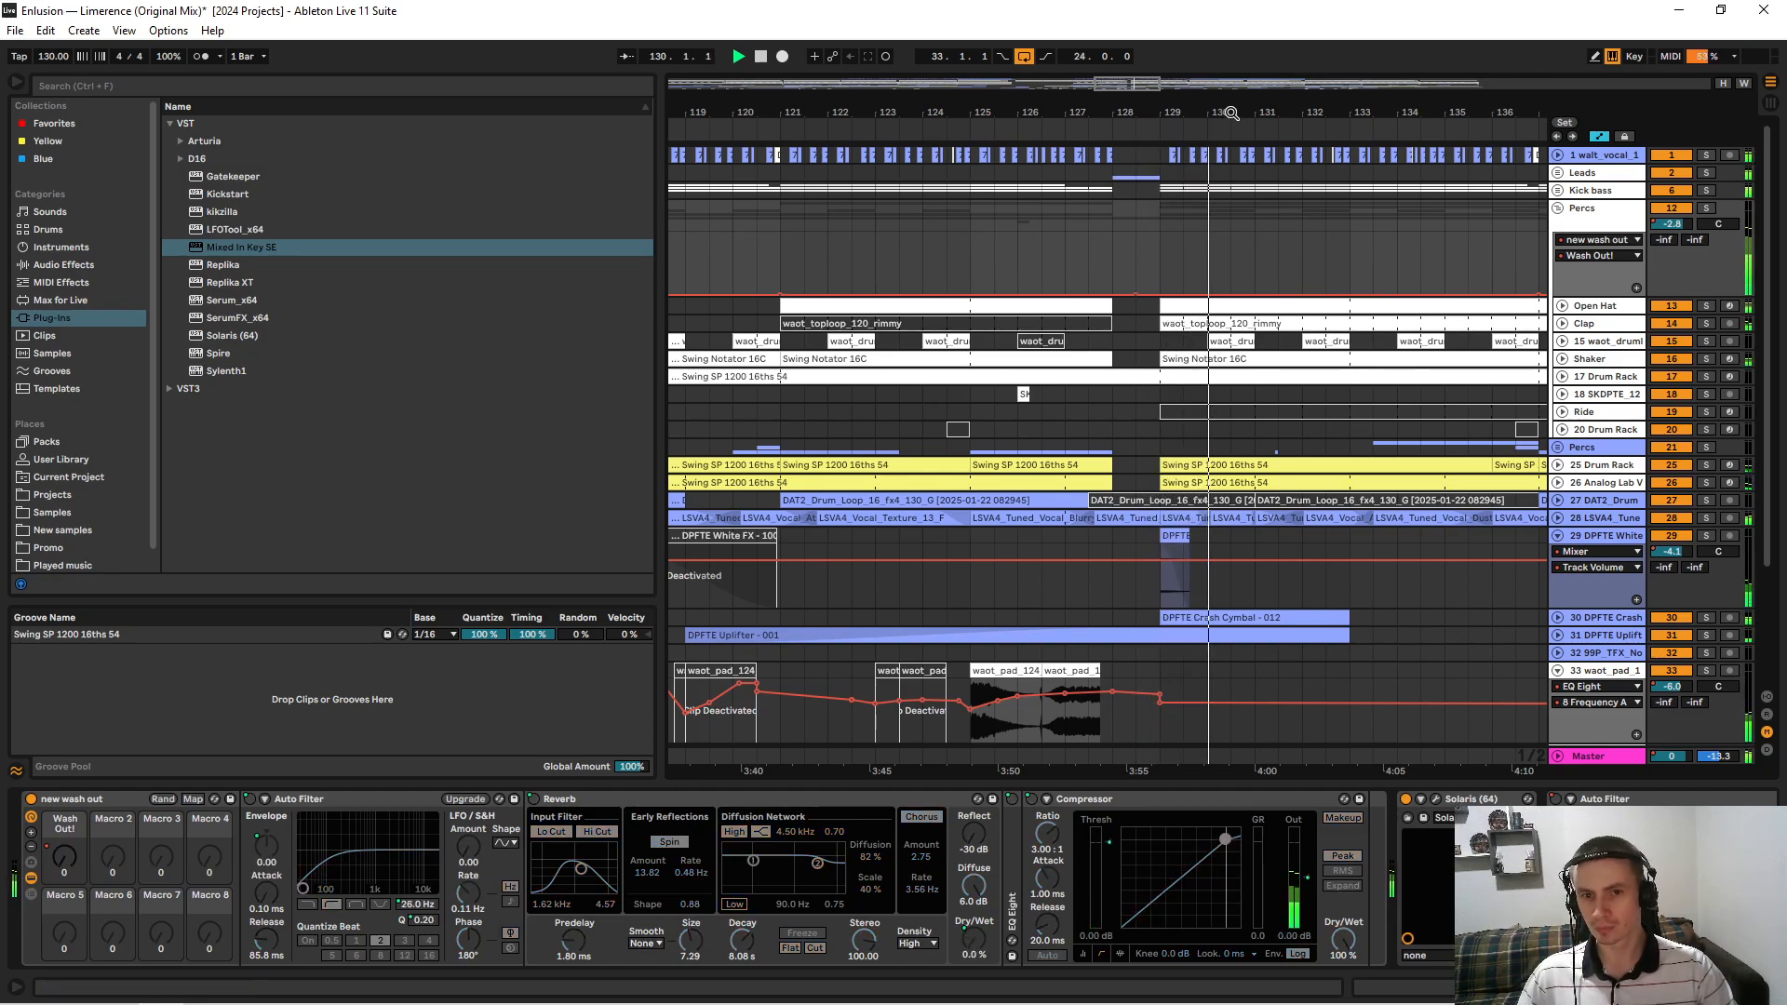
# Stop playback and restart the arrangement from bar 129.
pyautogui.moveTo(1231, 113); pyautogui.dragTo(1143, 56)
pyautogui.press('space')
pyautogui.scroll(-3, 1103, 569)
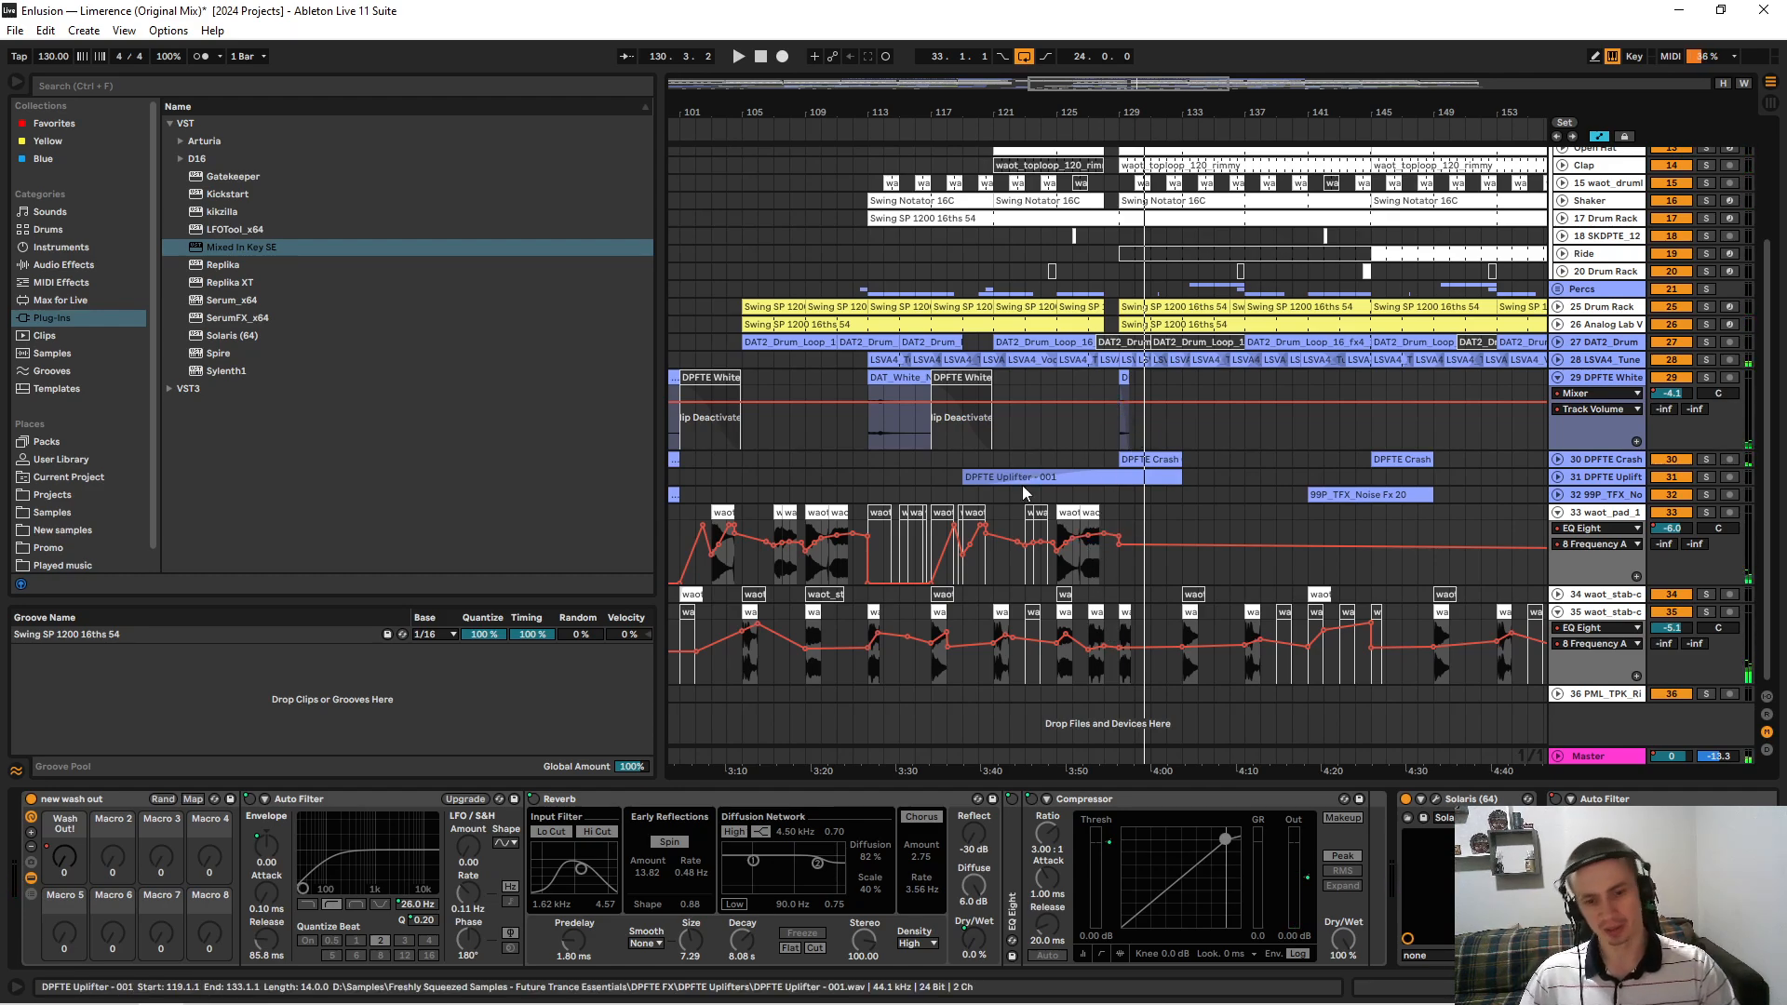
pyautogui.click(991, 564)
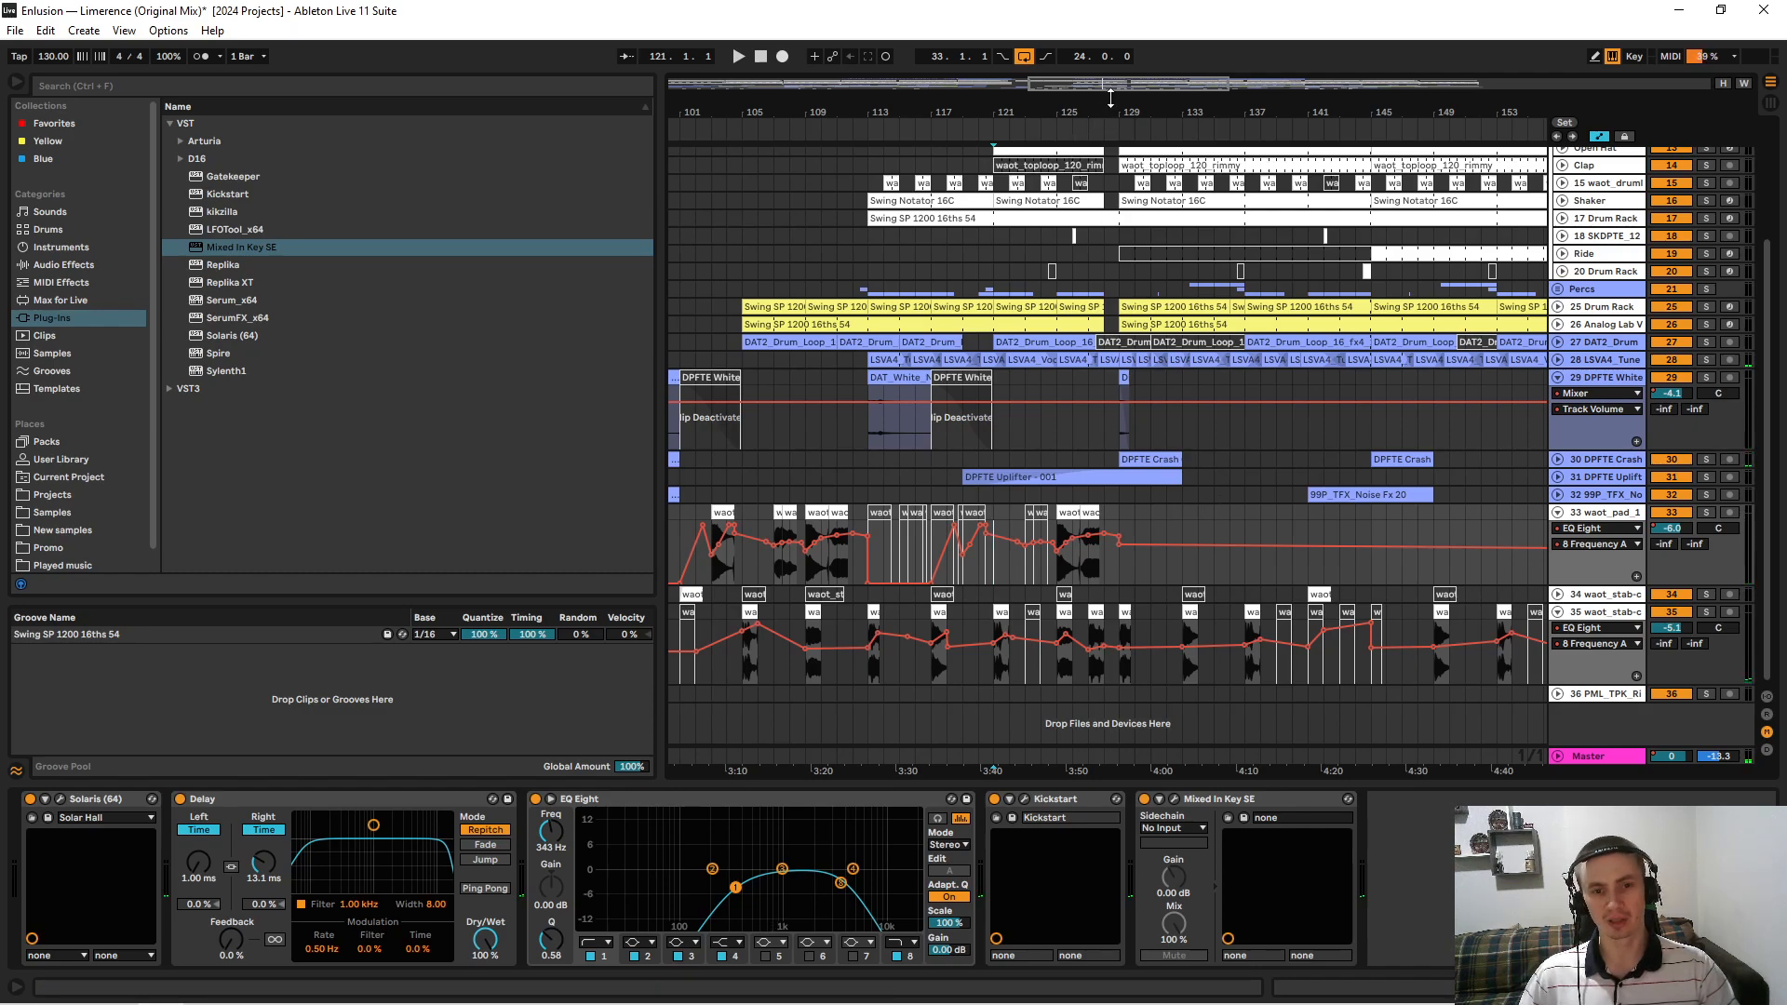
pyautogui.moveTo(1108, 107); pyautogui.dragTo(957, 130)
pyautogui.click(965, 180)
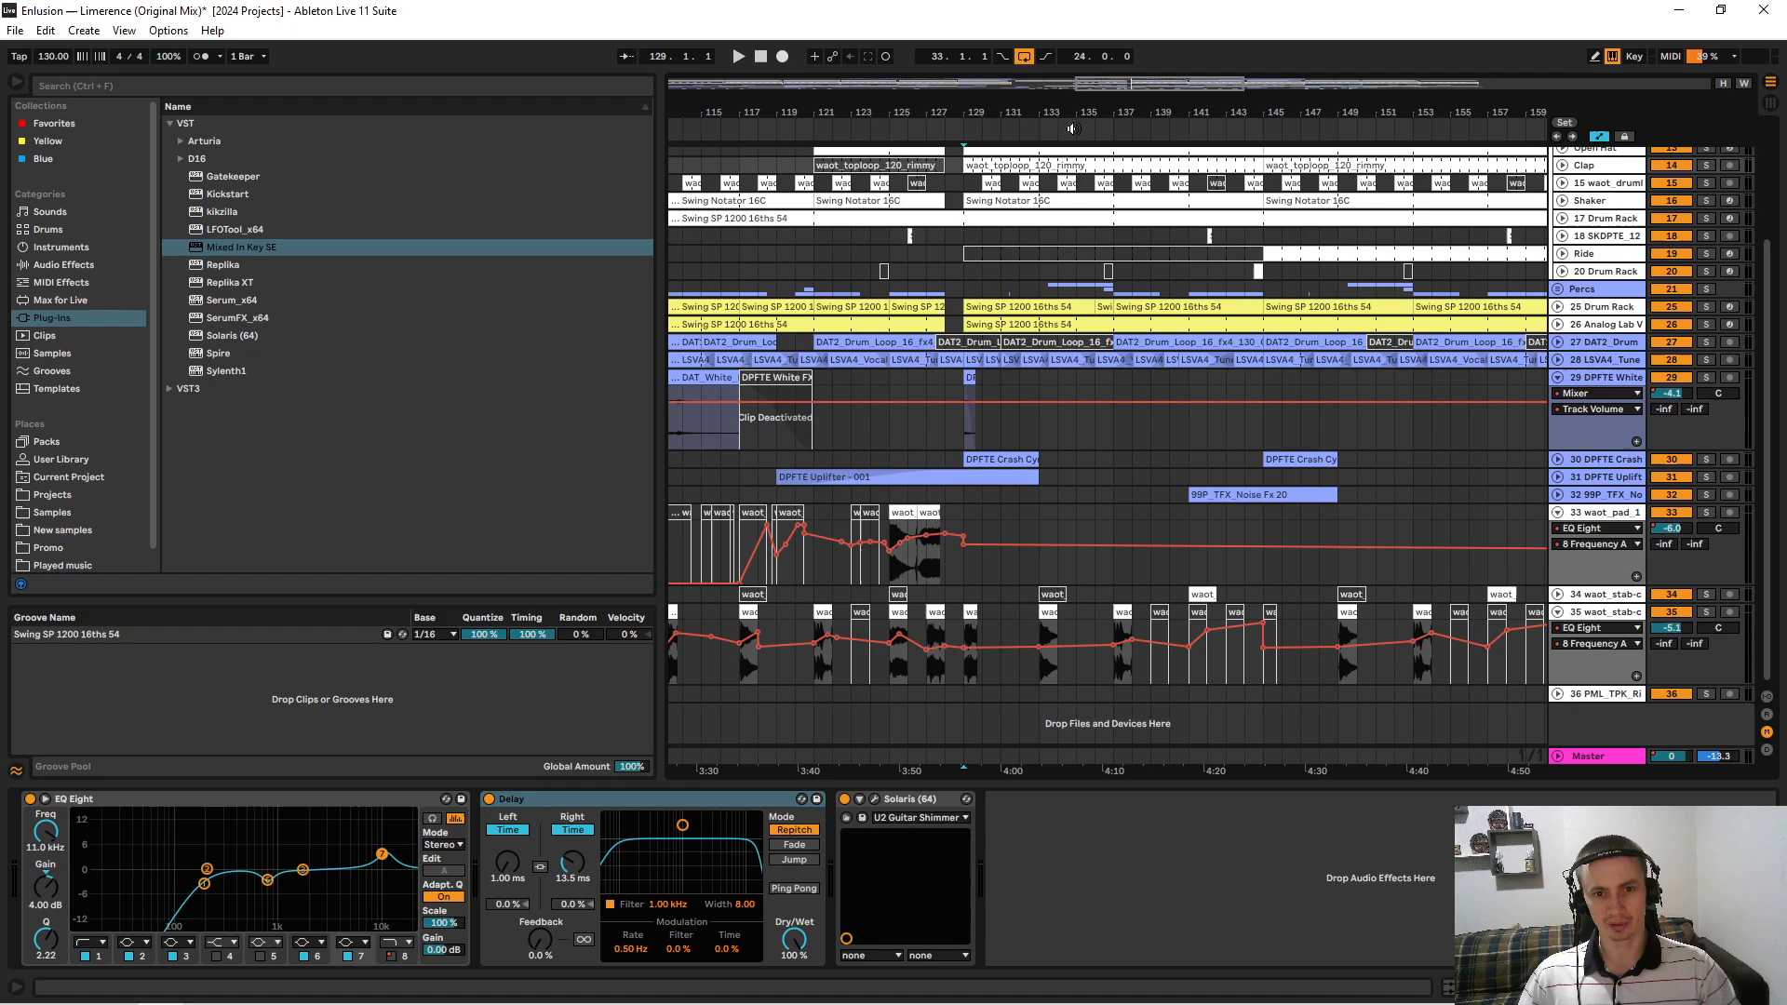
pyautogui.press('space')
# Restart playback from bar 145 and fold the Percs group.
pyautogui.click(1188, 181)
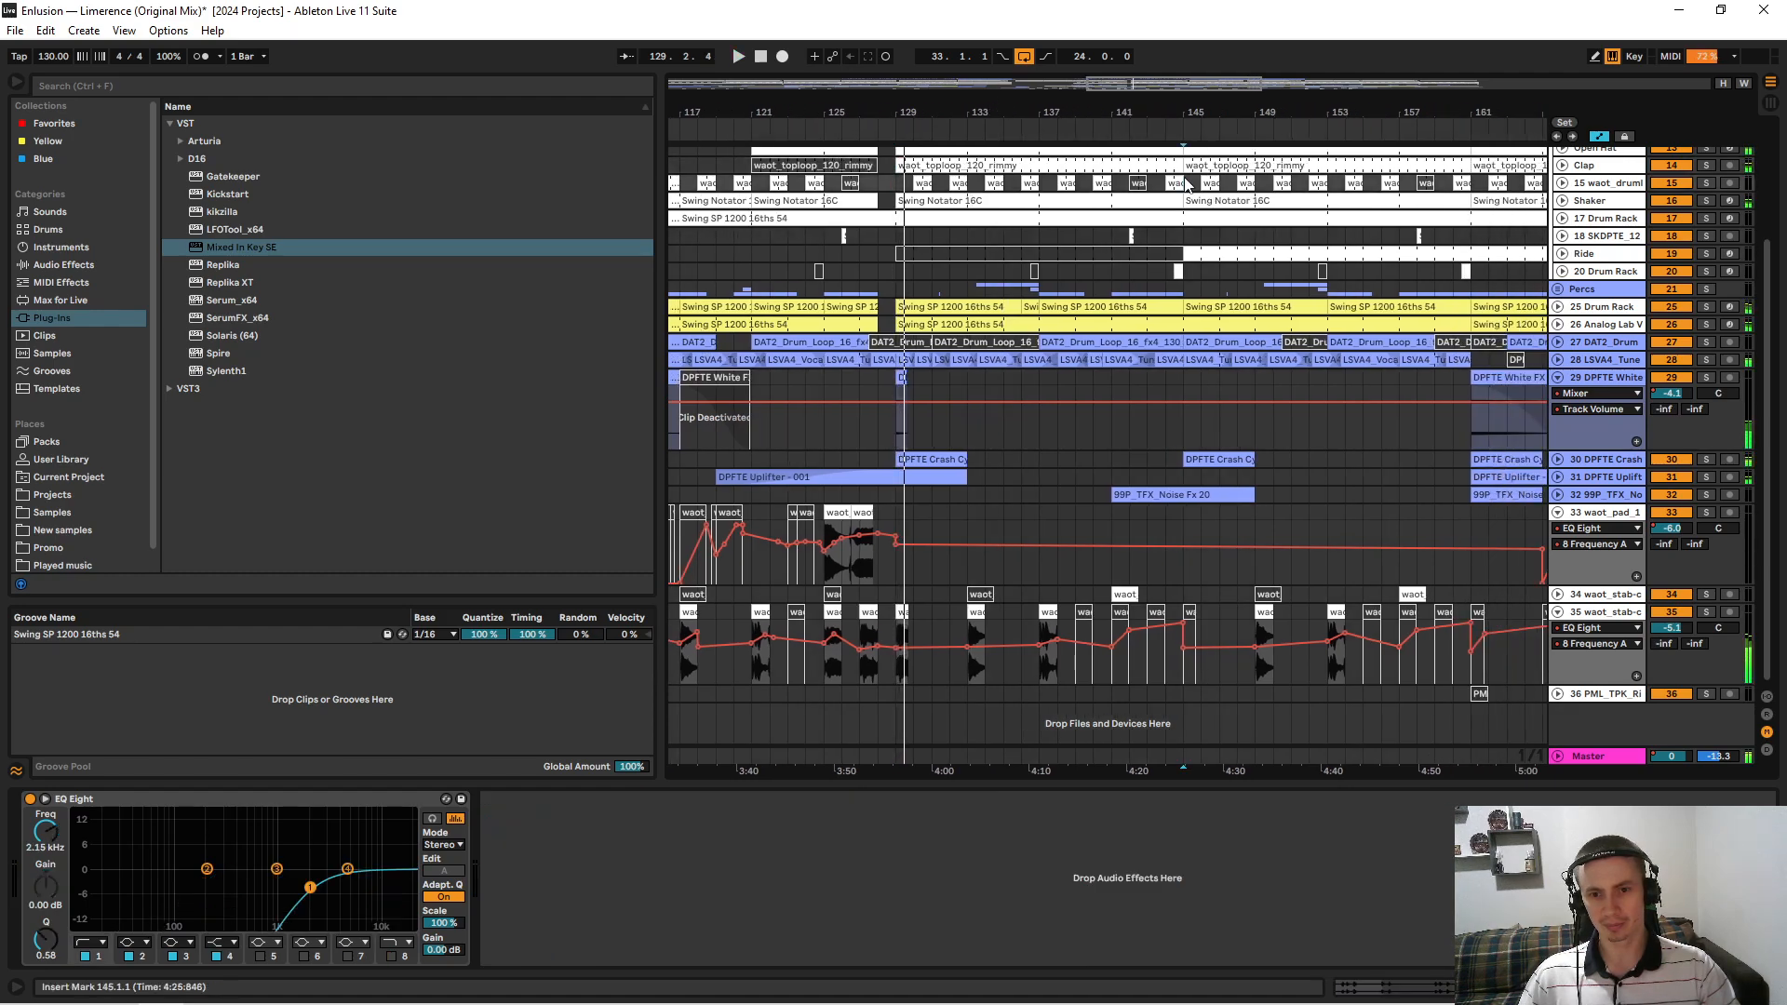
pyautogui.press('space')
pyautogui.press('space')
pyautogui.scroll(3, 1433, 279)
pyautogui.click(1552, 208)
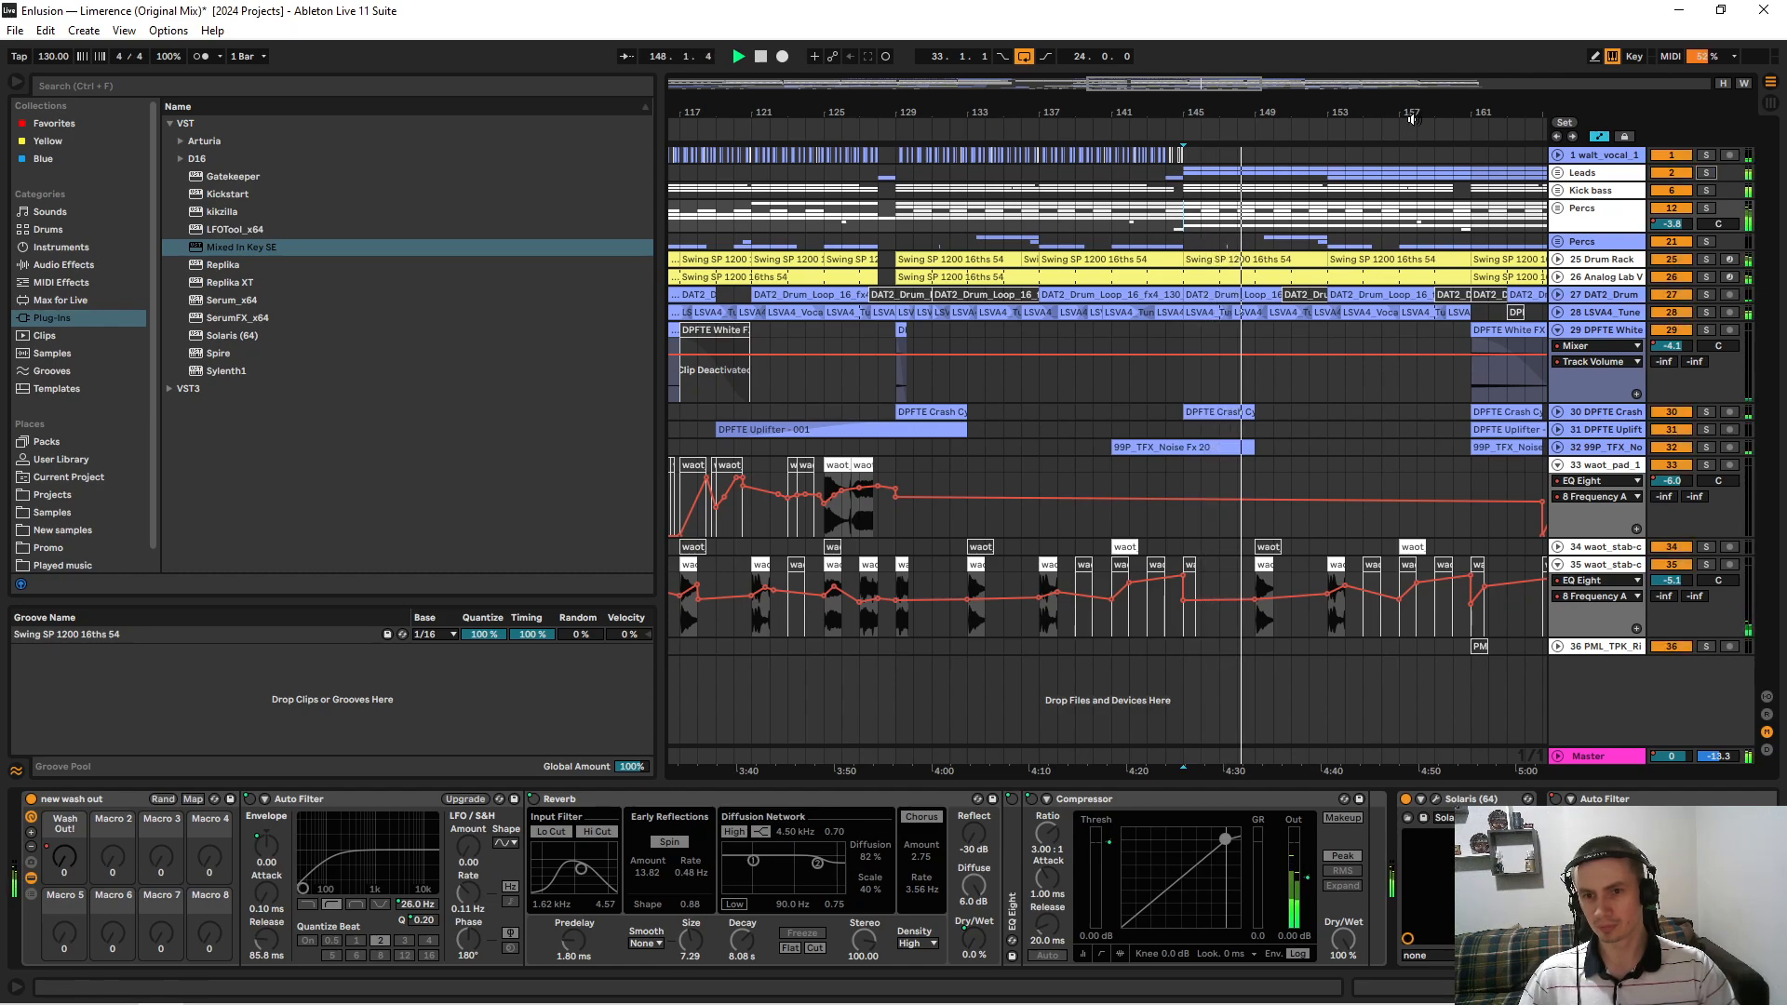
# Unfold the Leads group, open the Serum 1 clip on the 4 Spire track and examine its notes in an enlarged editor.
pyautogui.moveTo(1409, 120); pyautogui.dragTo(1241, 115)
pyautogui.click(1594, 173)
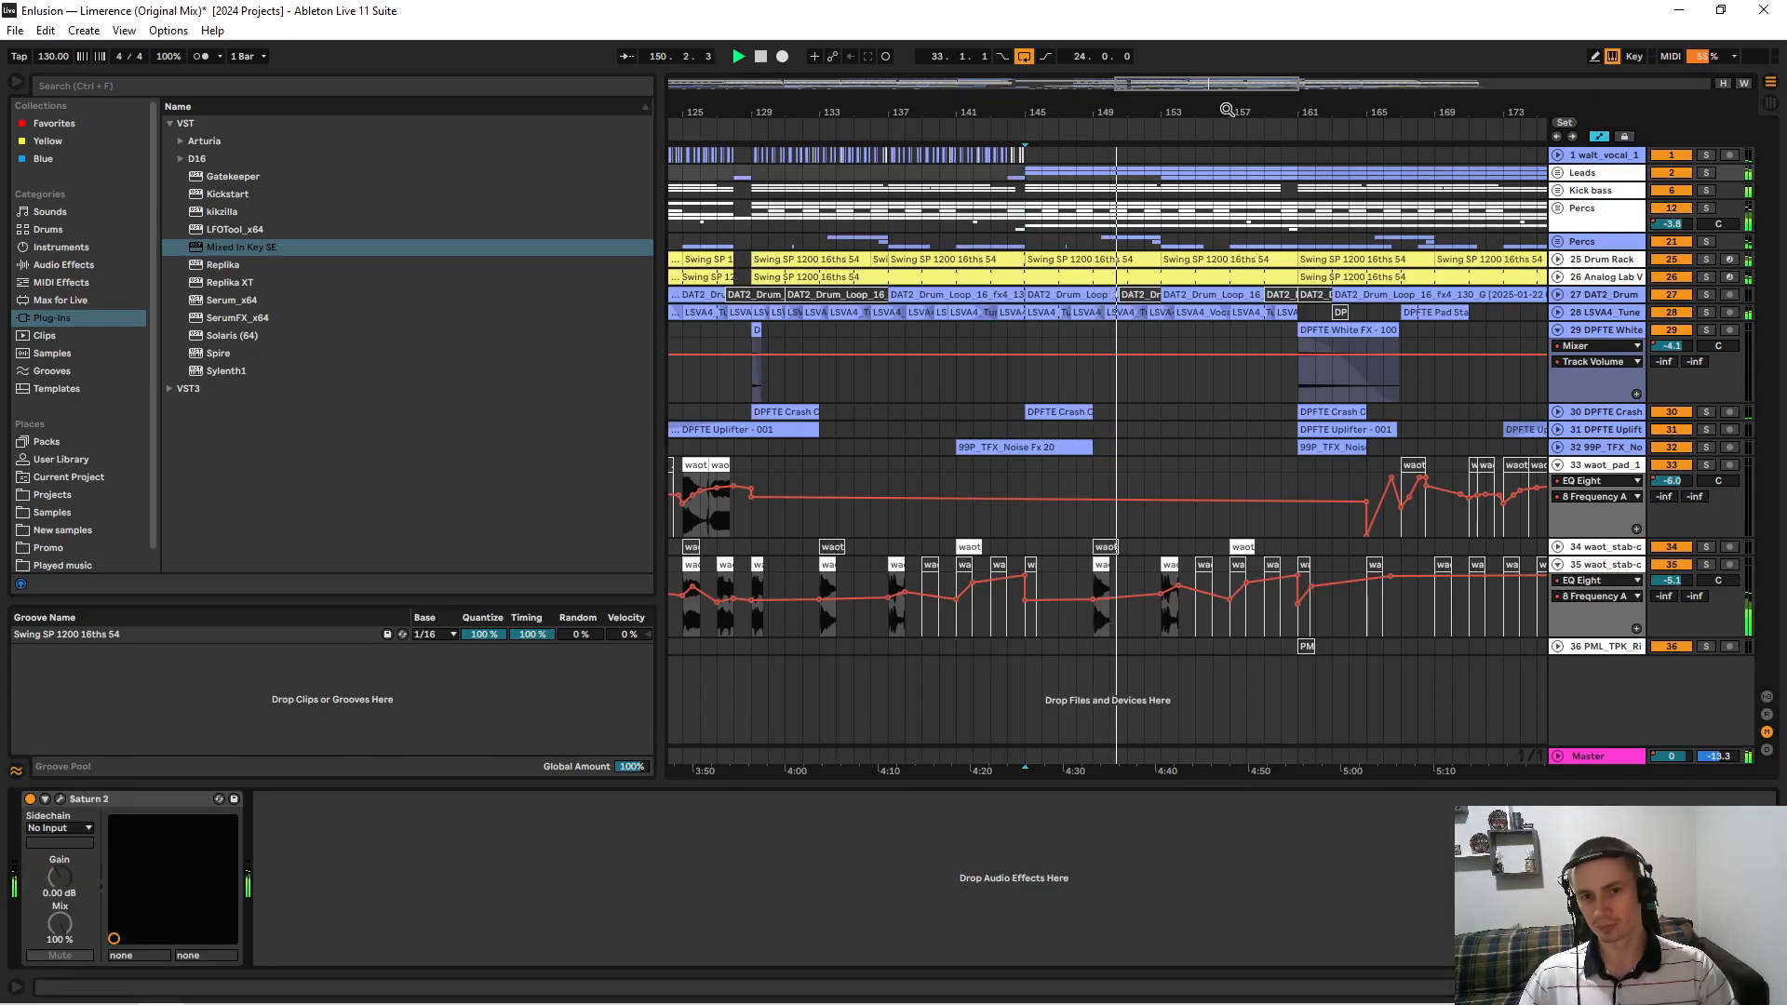
pyautogui.click(1558, 173)
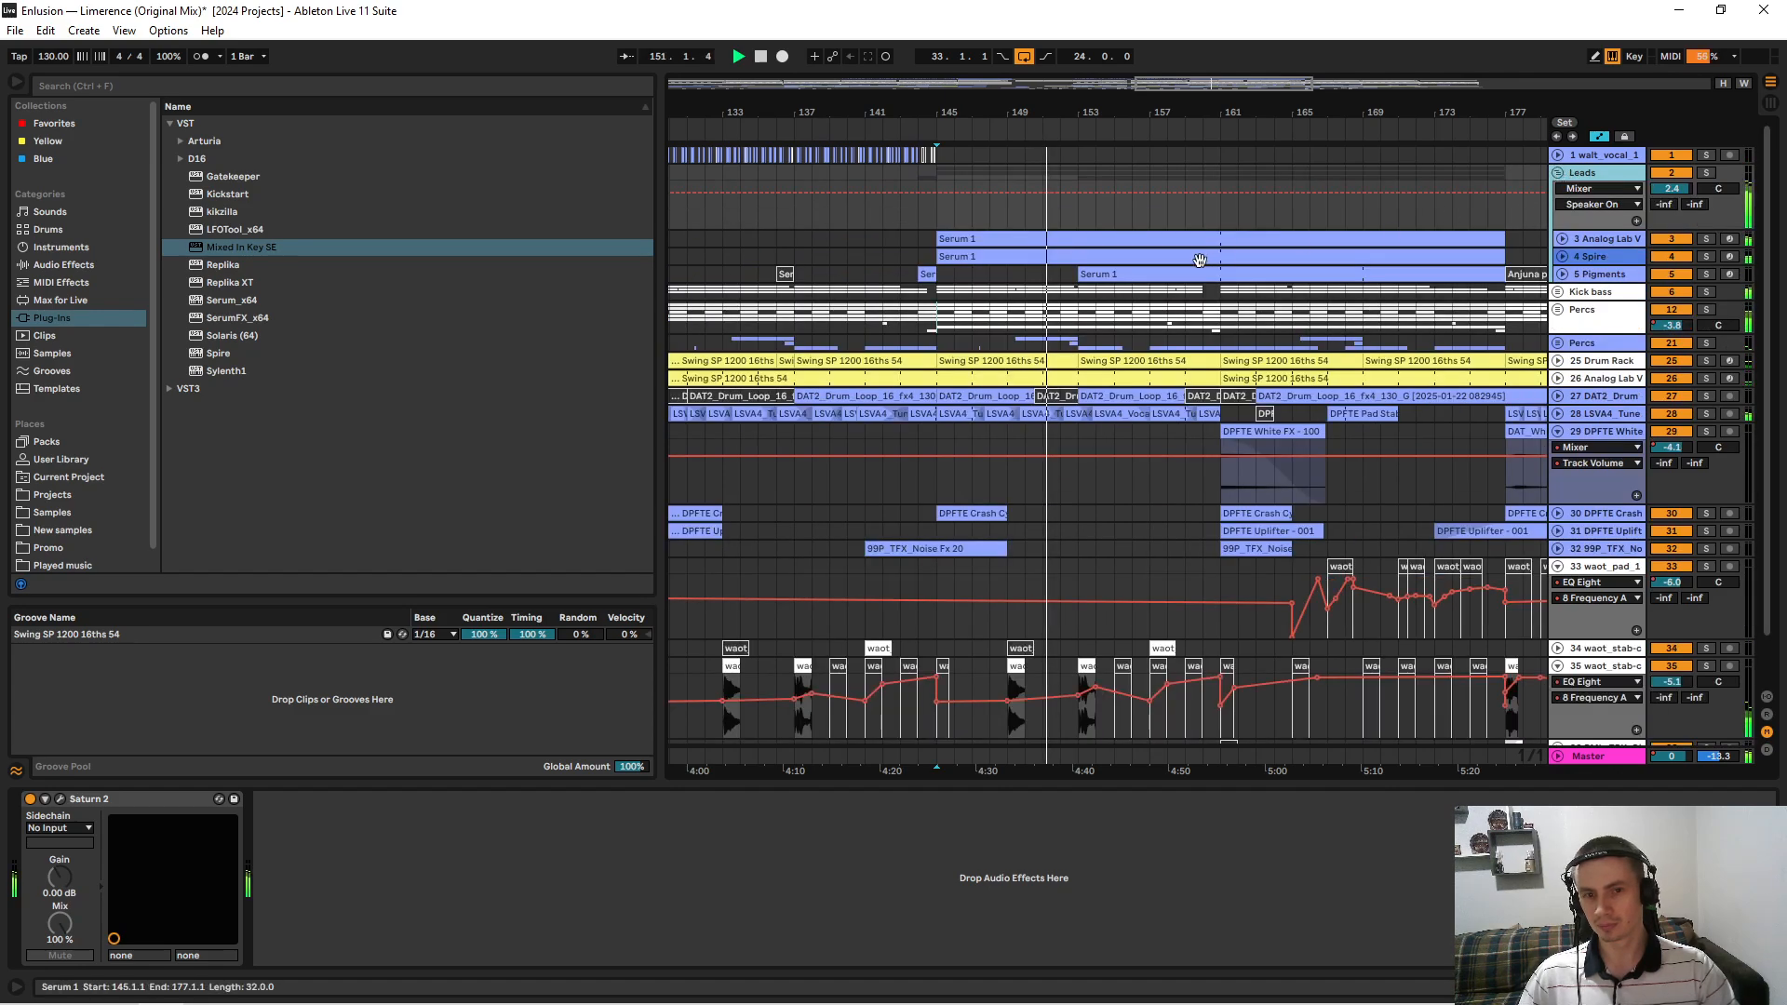
pyautogui.doubleClick(1109, 258)
pyautogui.moveTo(1064, 758); pyautogui.dragTo(1114, 226)
pyautogui.click(1110, 260)
pyautogui.scroll(2, 1550, 458)
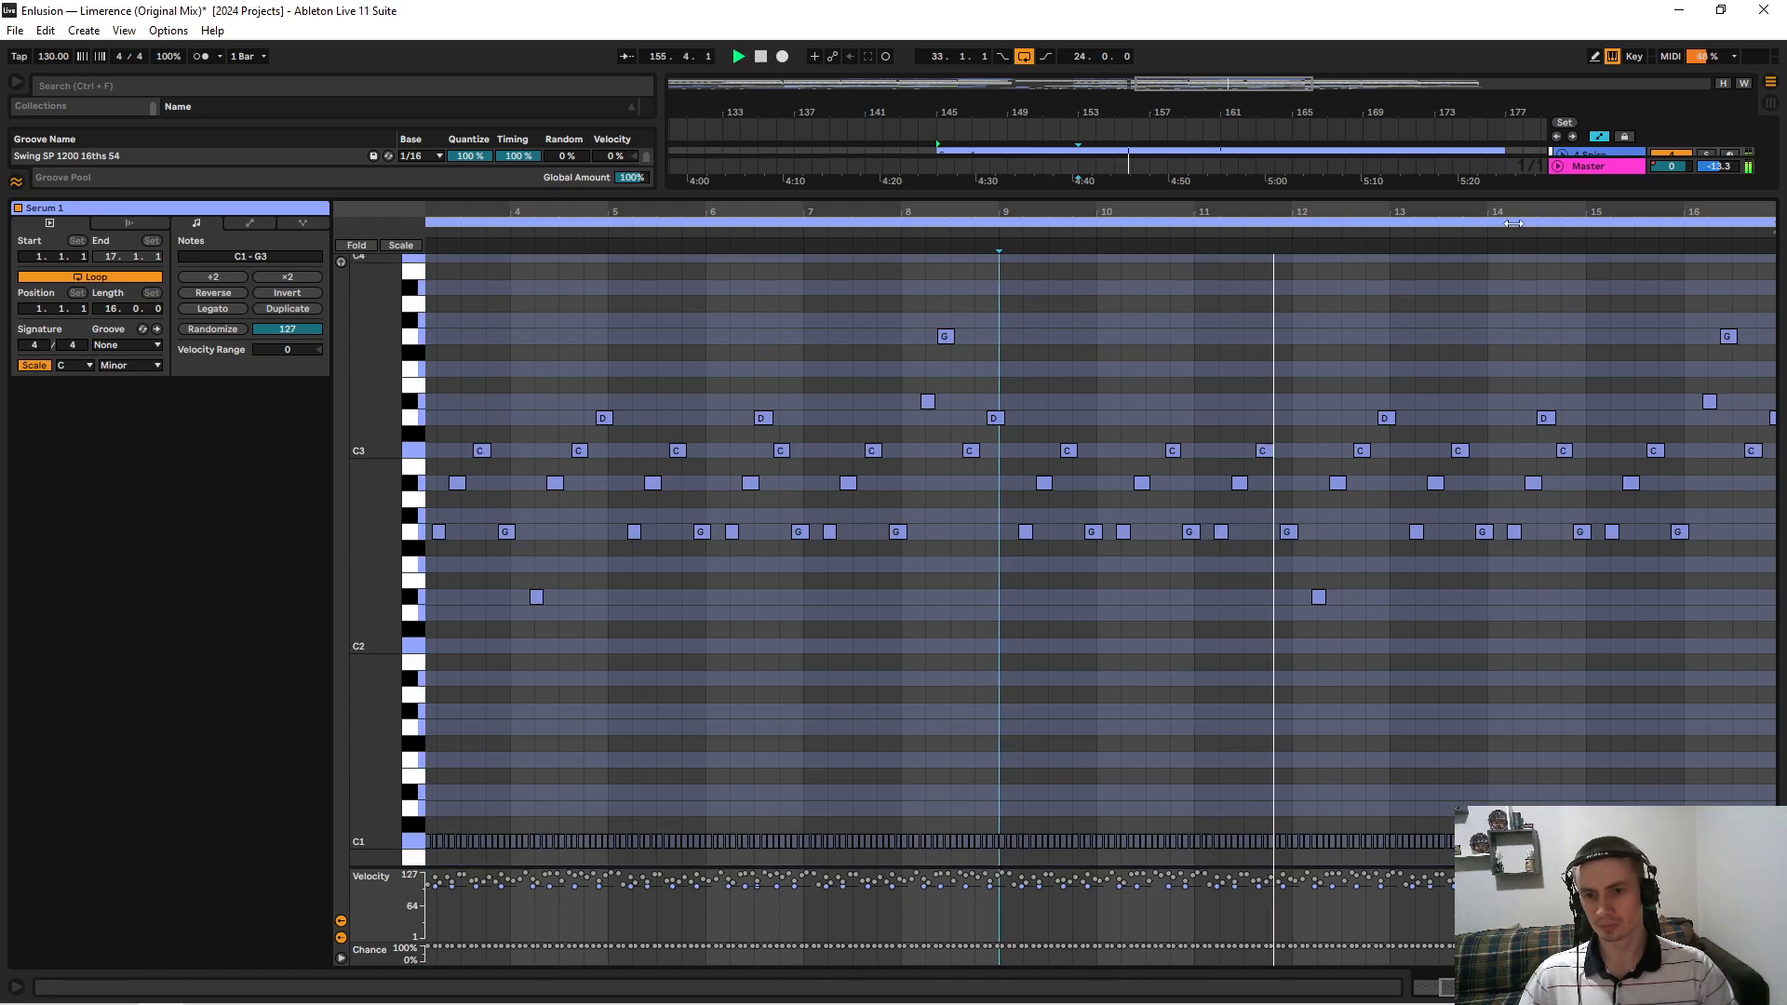
pyautogui.moveTo(1515, 195); pyautogui.dragTo(1535, 448)
pyautogui.scroll(3, 1620, 314)
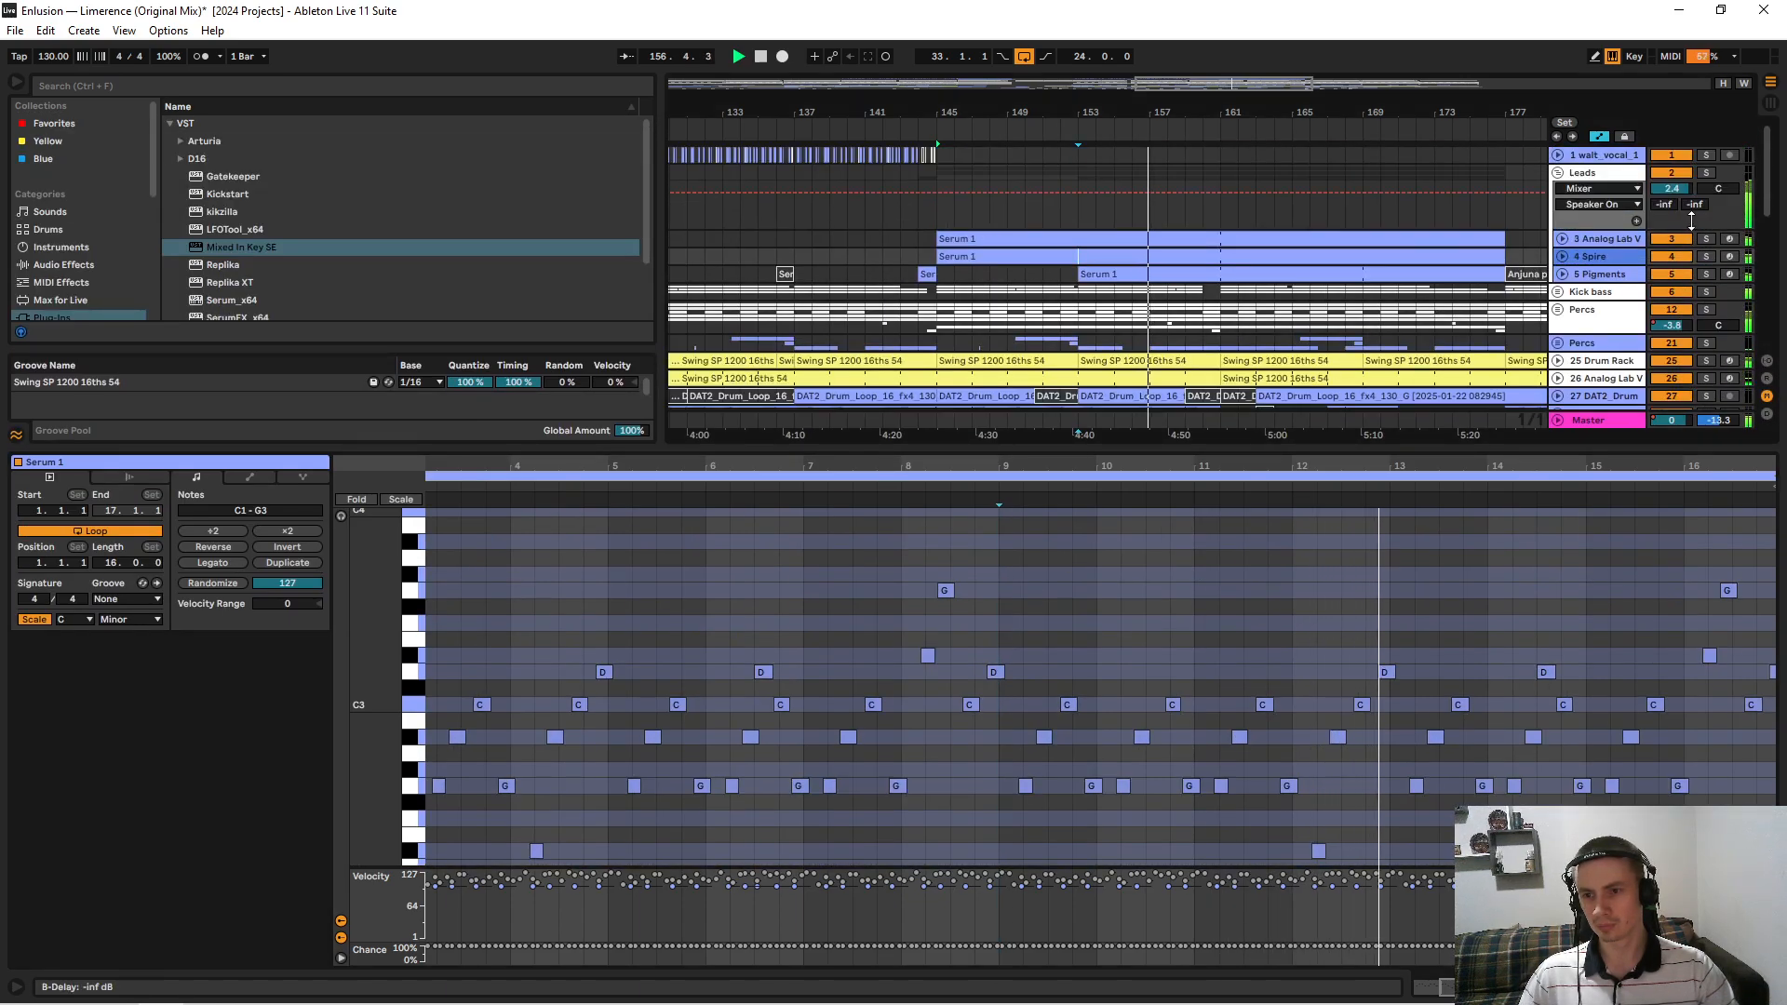
# Solo the 3 Analog Lab V track and enlarge the note editor for the Serum 1 clip.
pyautogui.click(1614, 256)
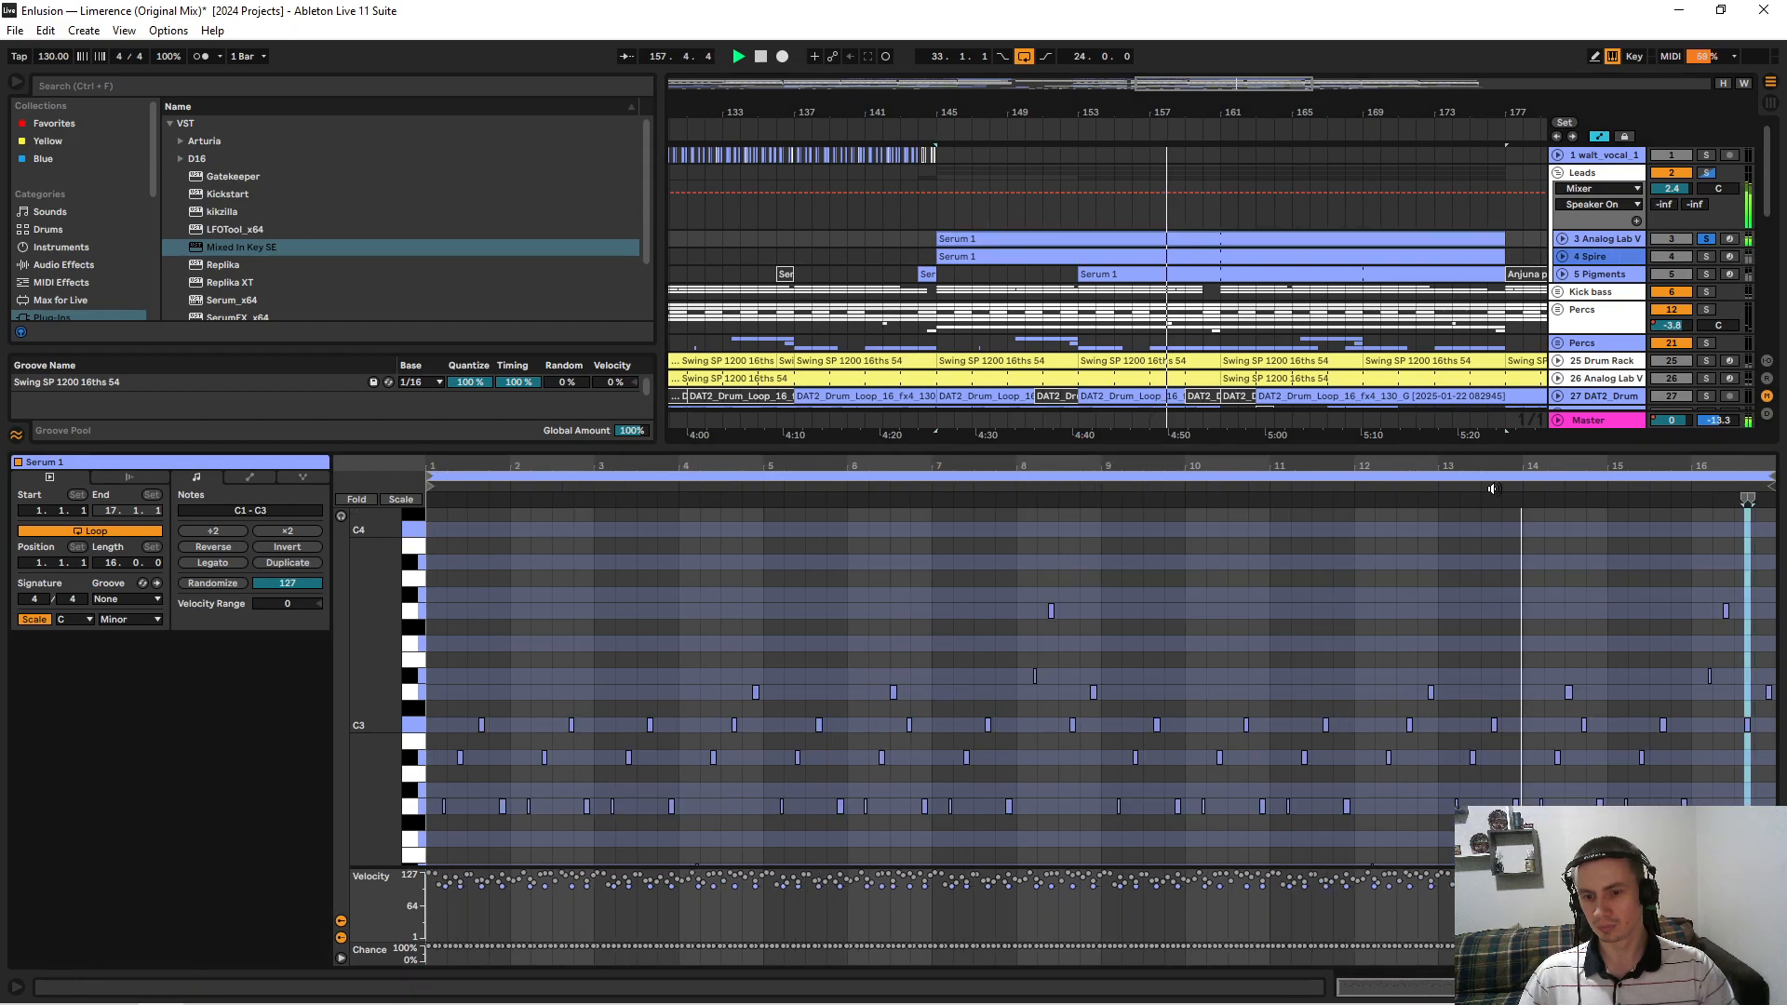
pyautogui.moveTo(1558, 445); pyautogui.dragTo(1524, 268)
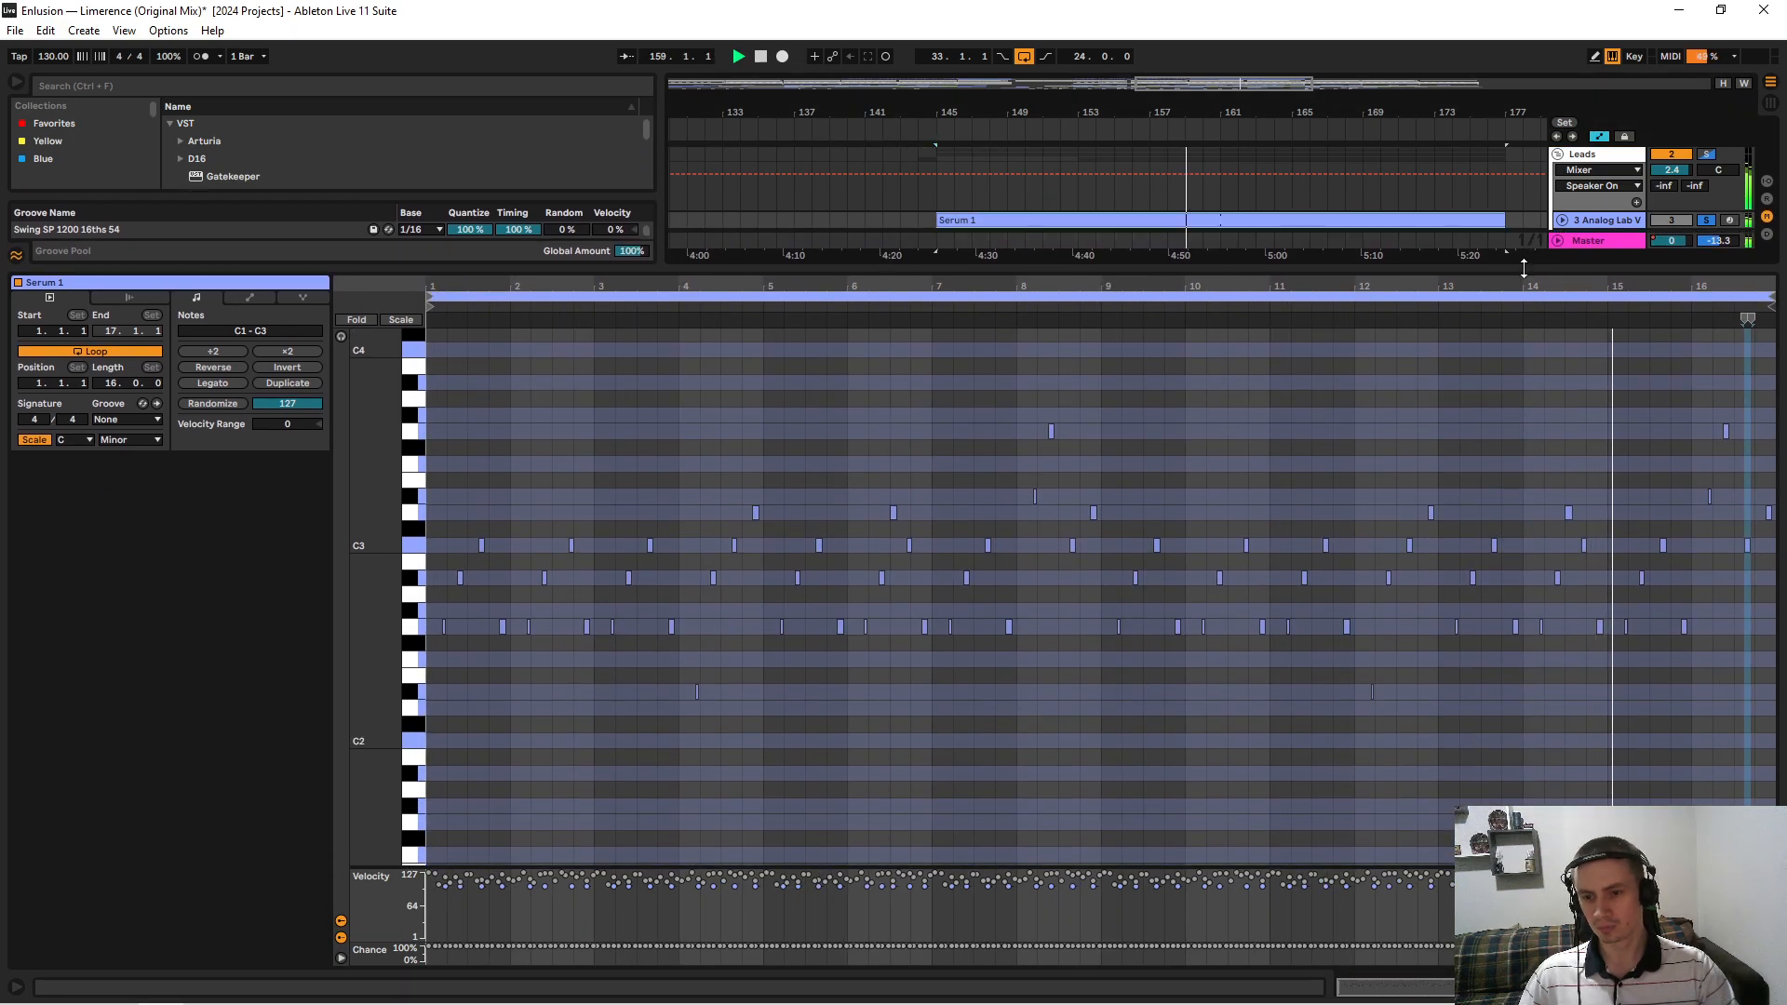
pyautogui.moveTo(1691, 284)
pyautogui.mouseDown()
pyautogui.moveTo(1691, 363)
pyautogui.moveTo(1691, 279)
pyautogui.mouseUp()
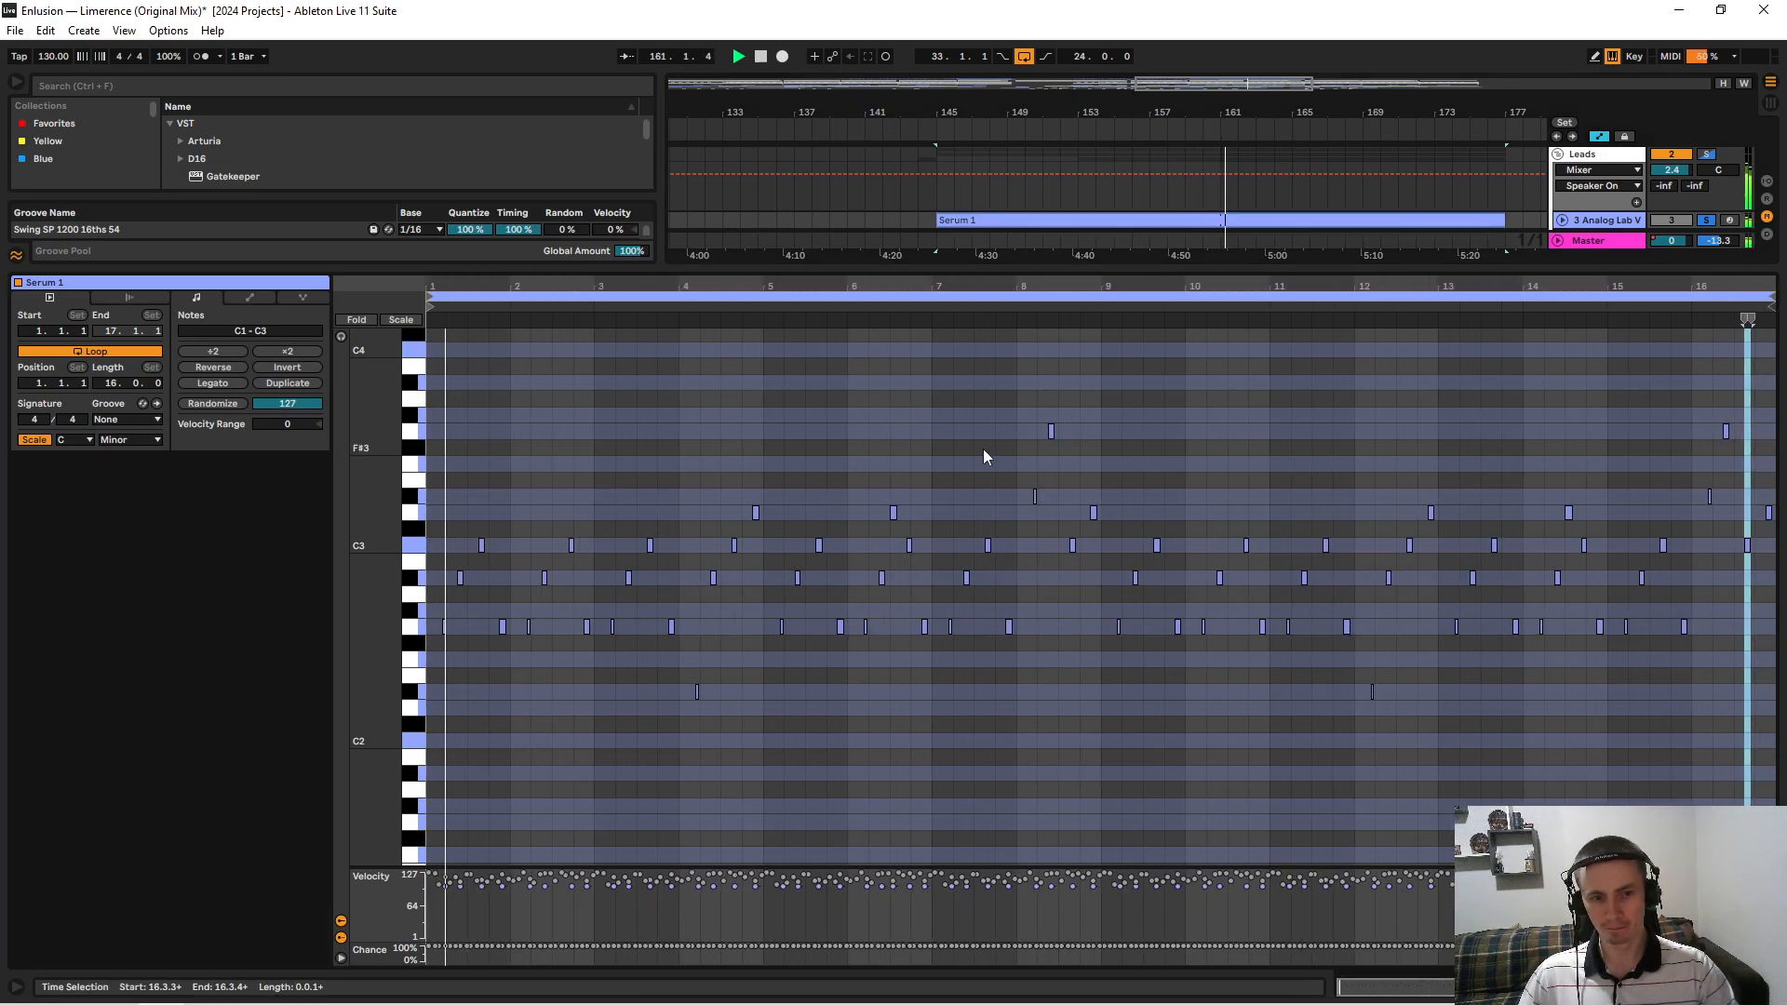
# Examine individual notes of the Serum 1 clip, including the G2 at the end of bar 2 and the C3 in bar 6.
pyautogui.click(566, 605)
pyautogui.moveTo(567, 605); pyautogui.dragTo(603, 647)
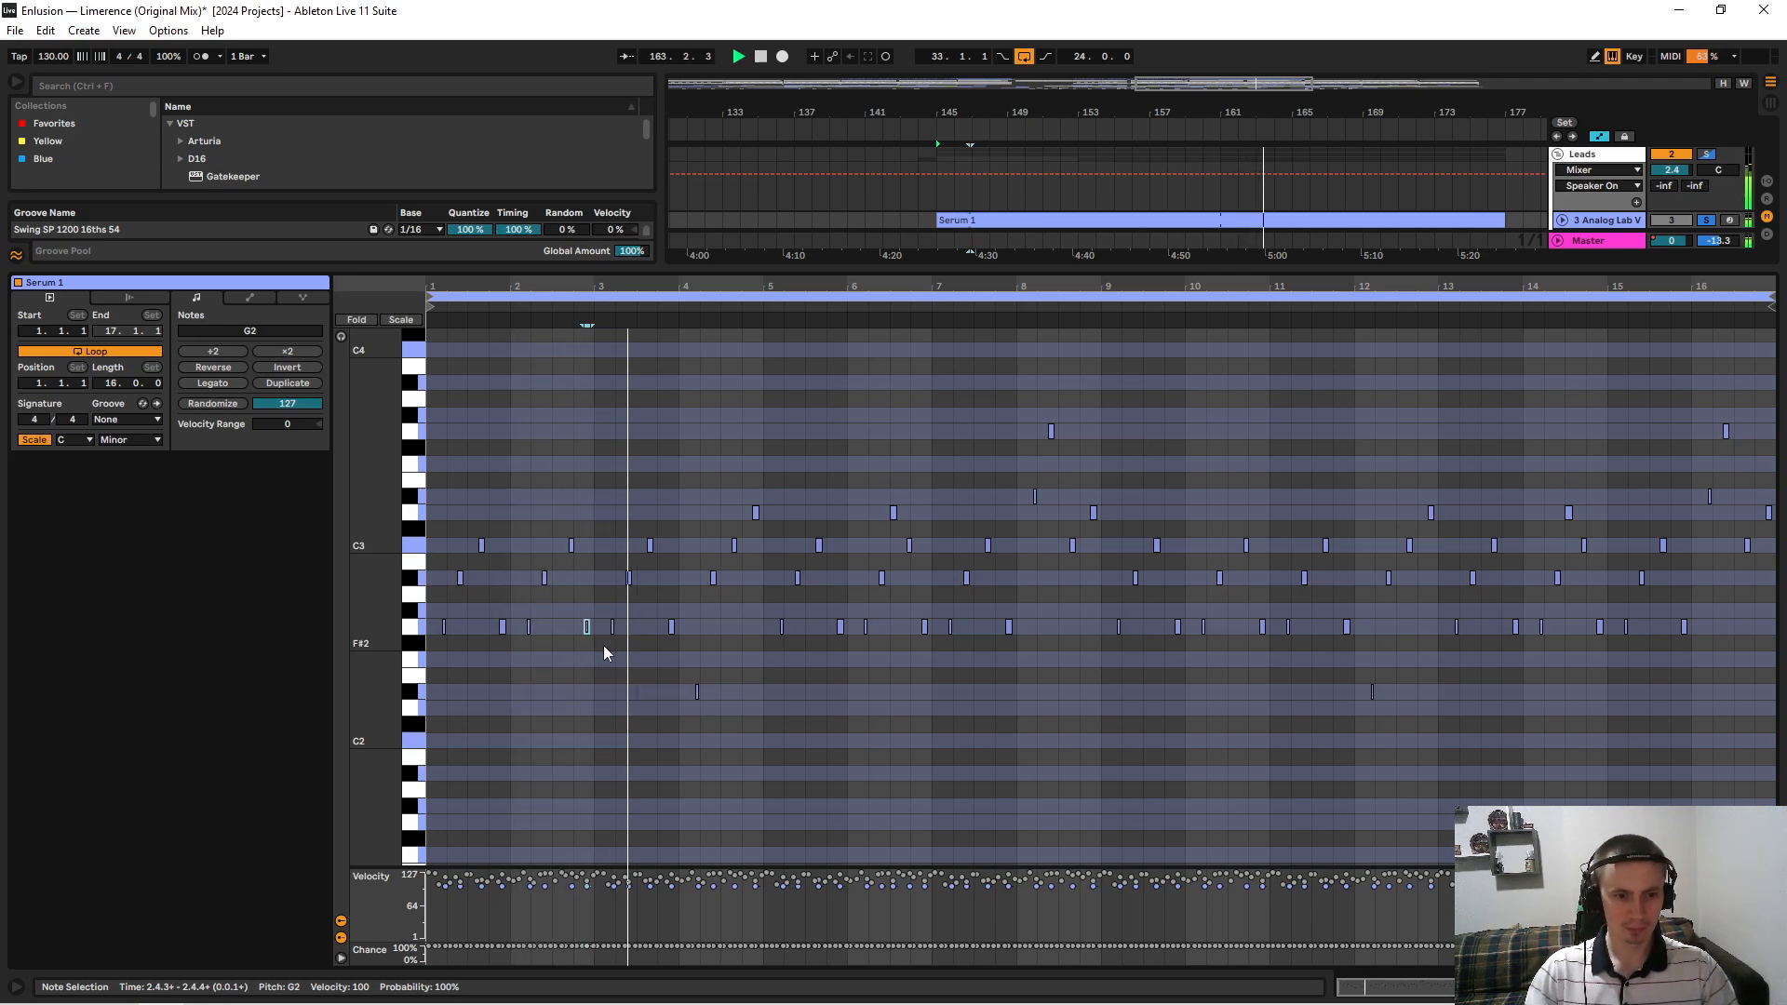
pyautogui.click(856, 556)
pyautogui.click(909, 547)
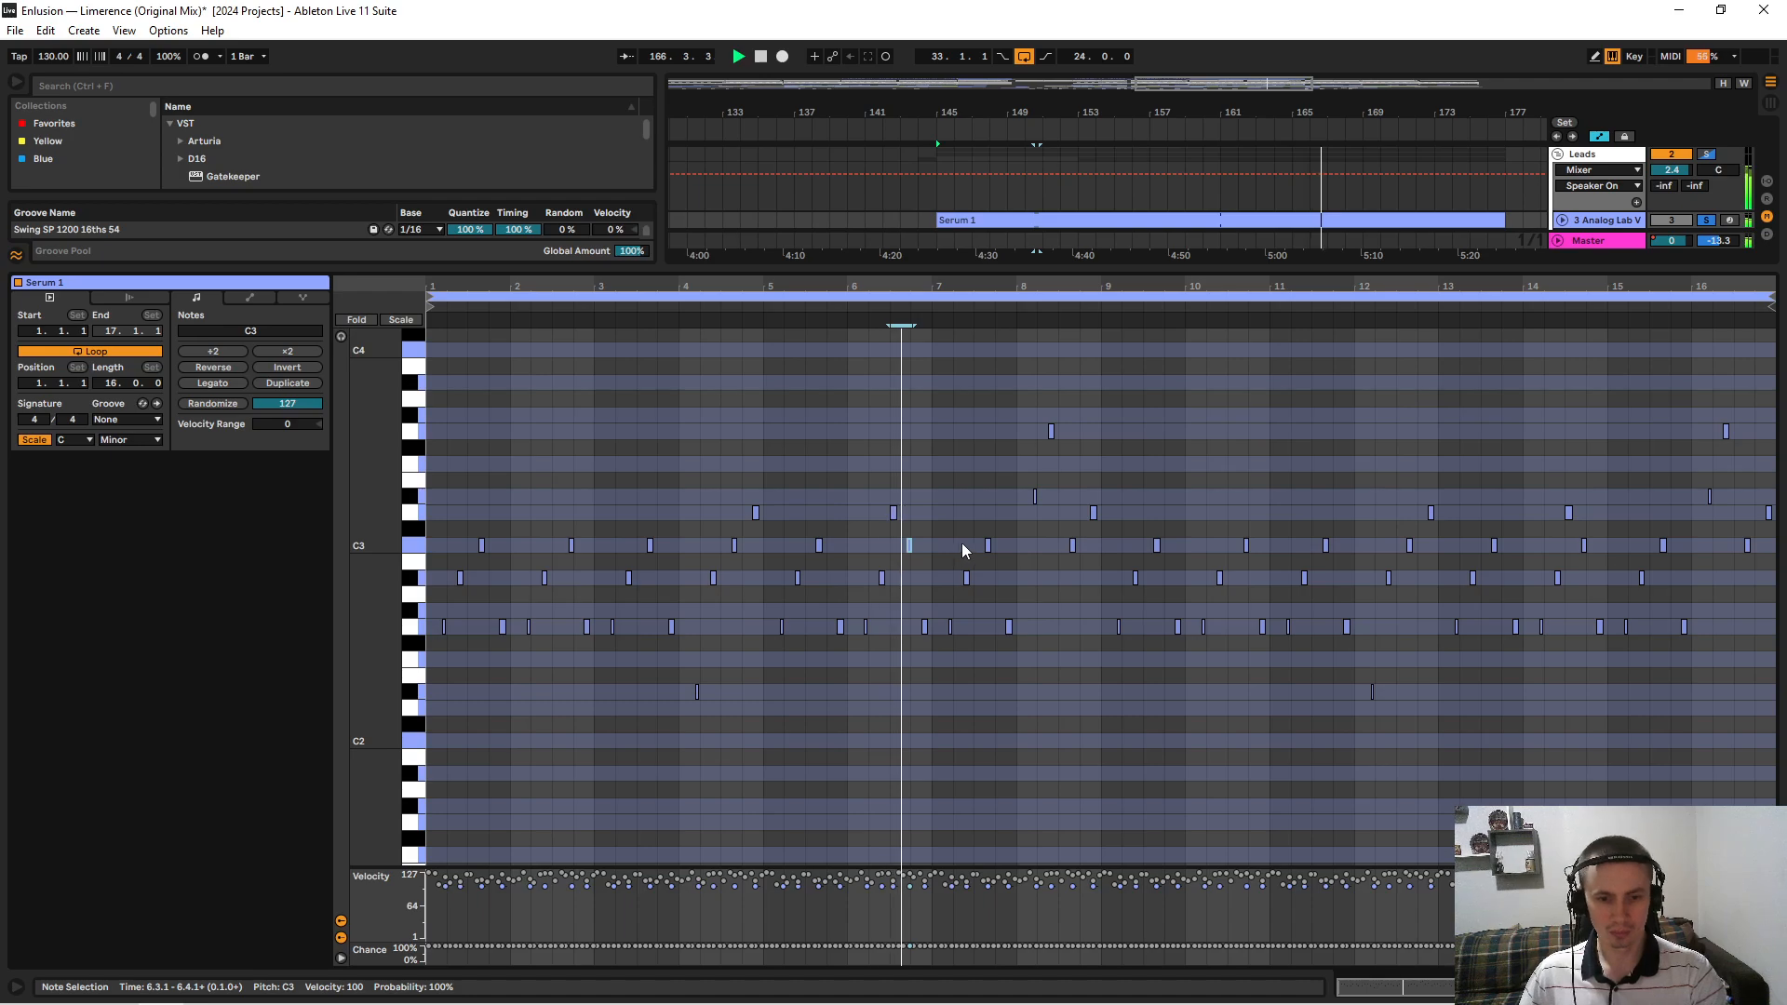
# Try transposing the C3 note in bar 7 up to F3, and return it to C3.
pyautogui.click(989, 545)
pyautogui.press('Up')
pyautogui.press('Up')
pyautogui.press('Up')
pyautogui.press('Up')
pyautogui.press('Up')
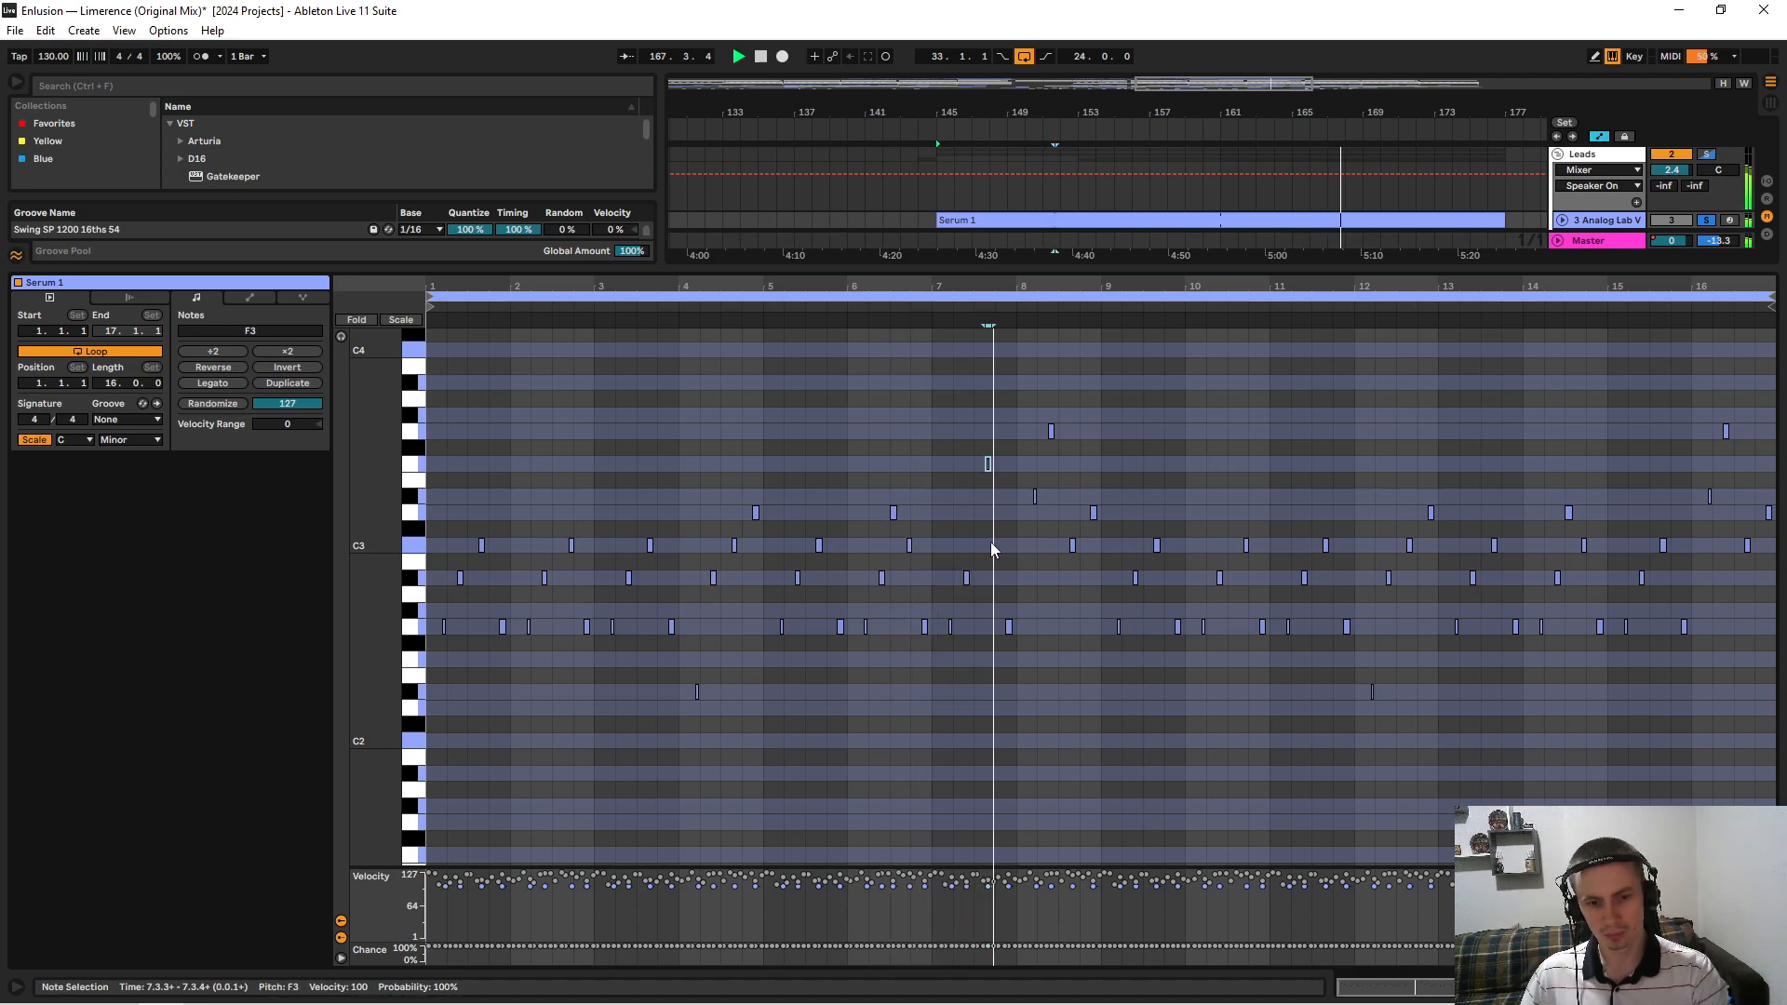
pyautogui.press('Down')
pyautogui.press('Down')
pyautogui.press('Down')
pyautogui.press('Down')
pyautogui.press('Down')
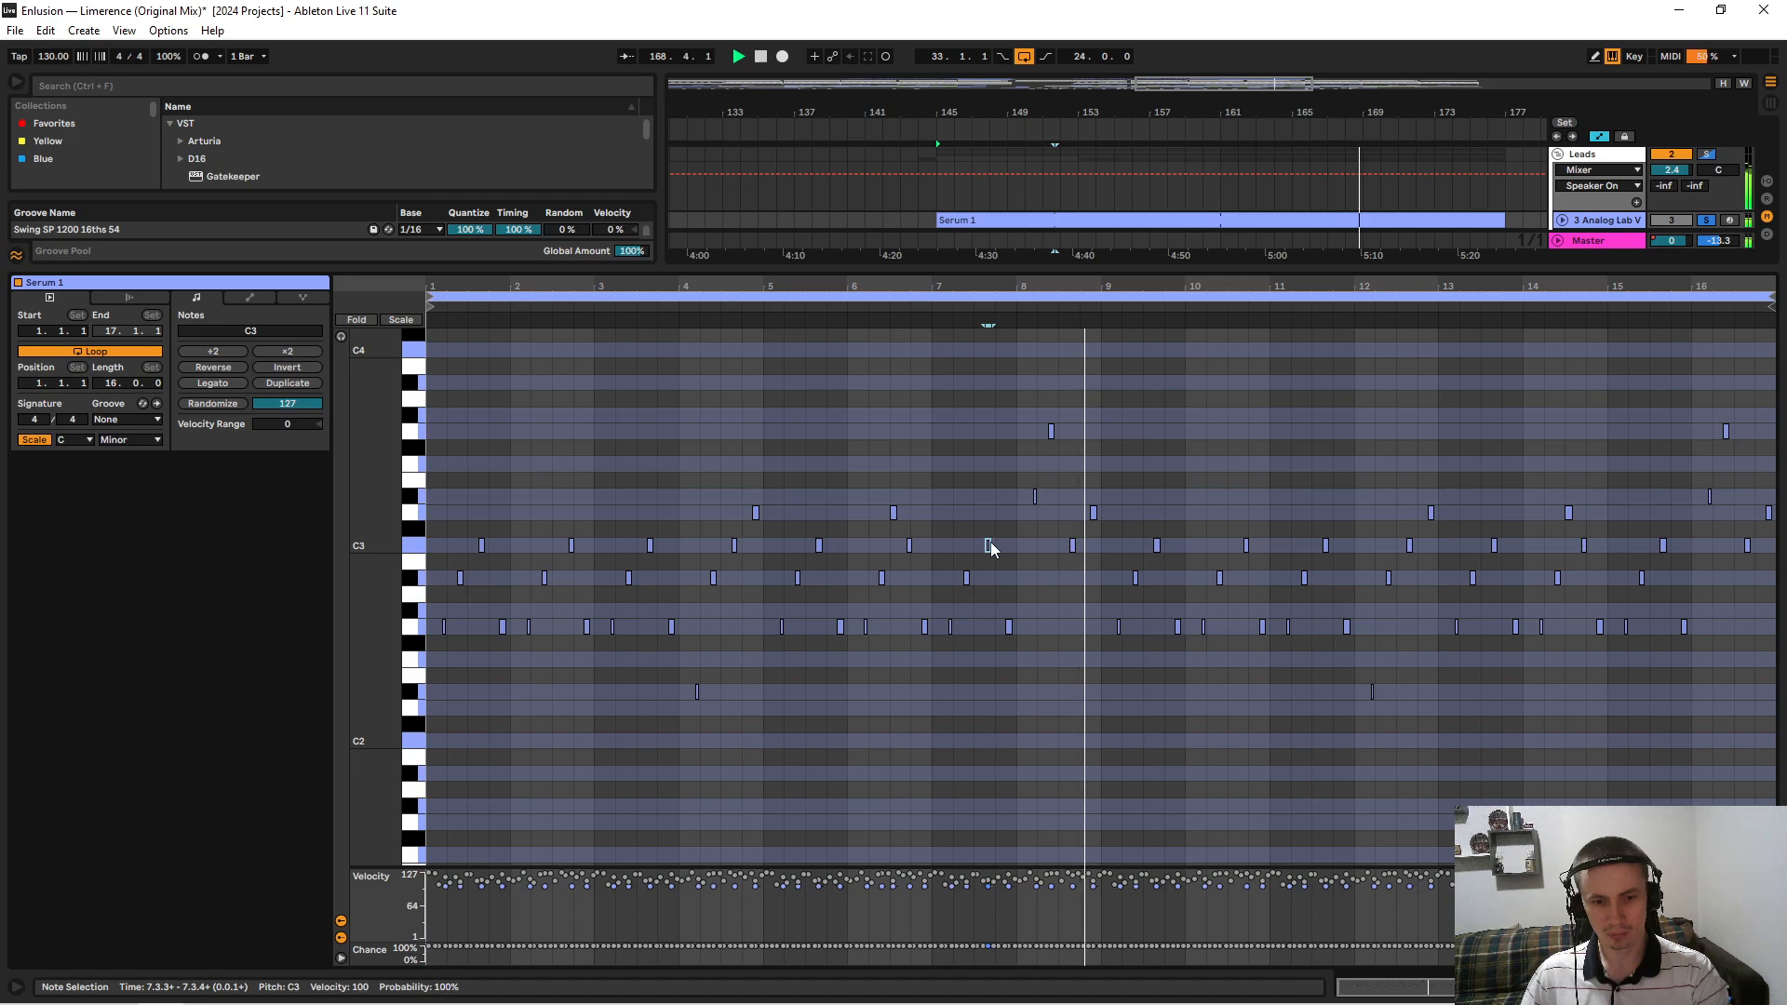
# Deselect the note, replay the soloed Serum 1 clip from around bar 150 and stop playback.
pyautogui.click(986, 657)
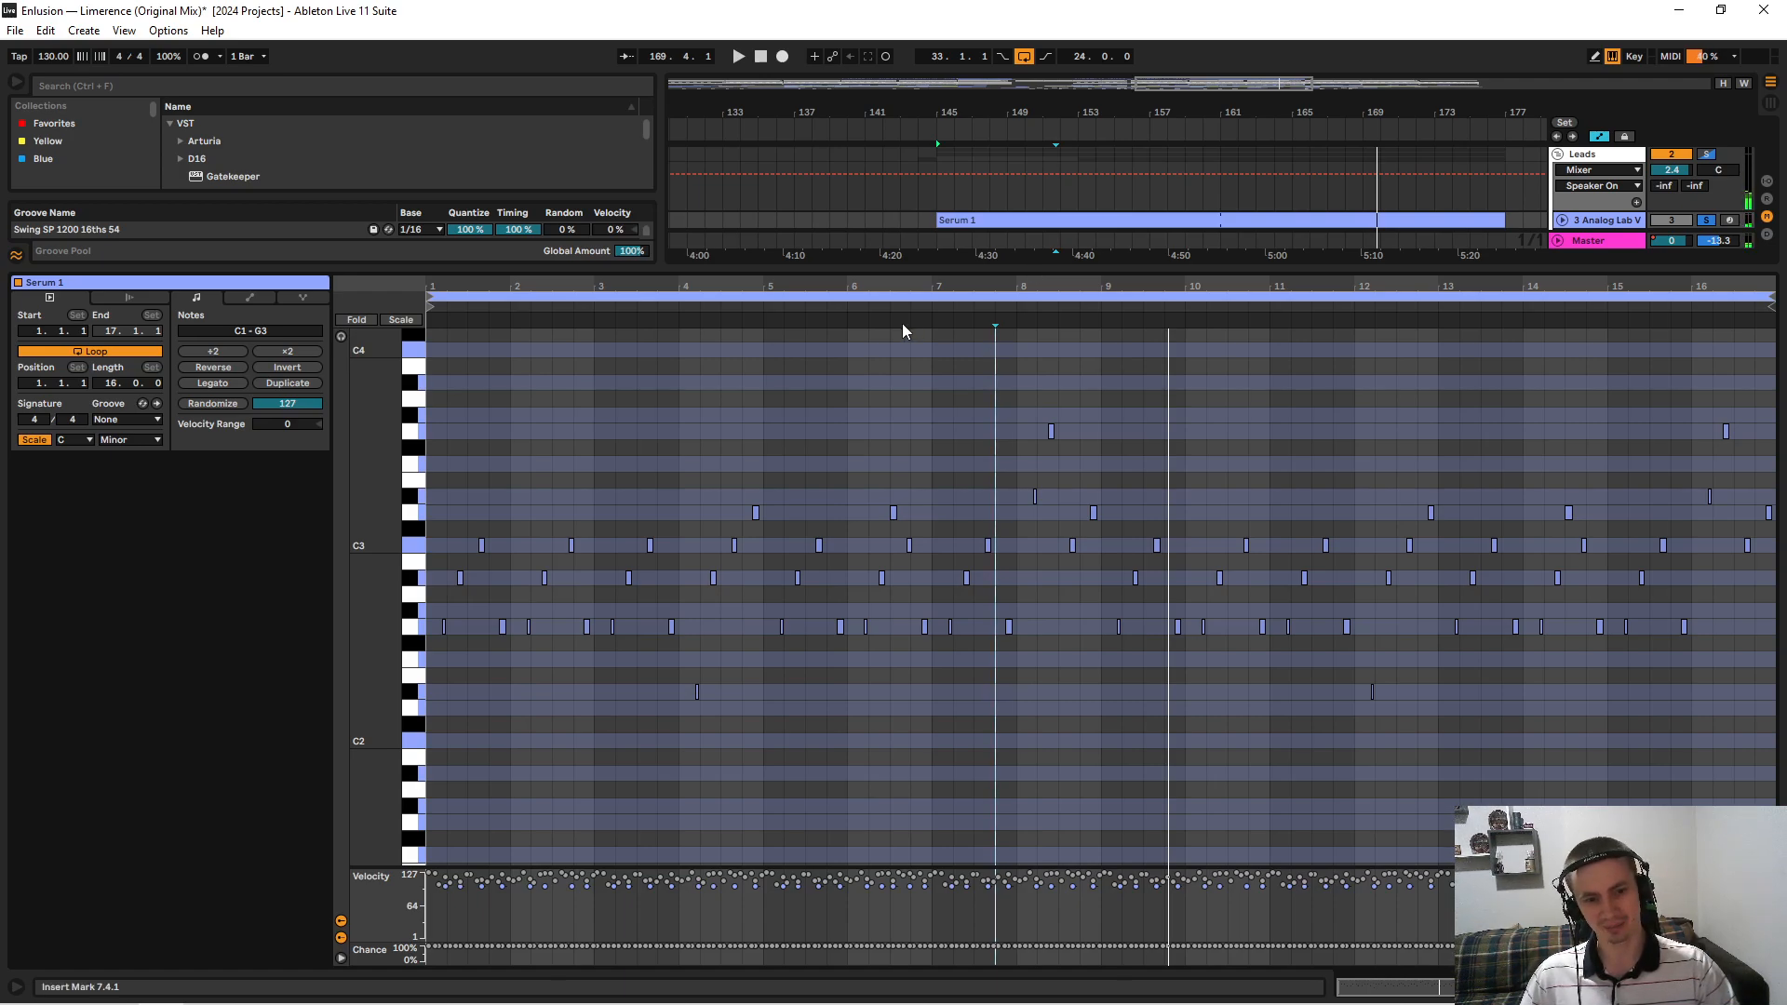
pyautogui.click(837, 308)
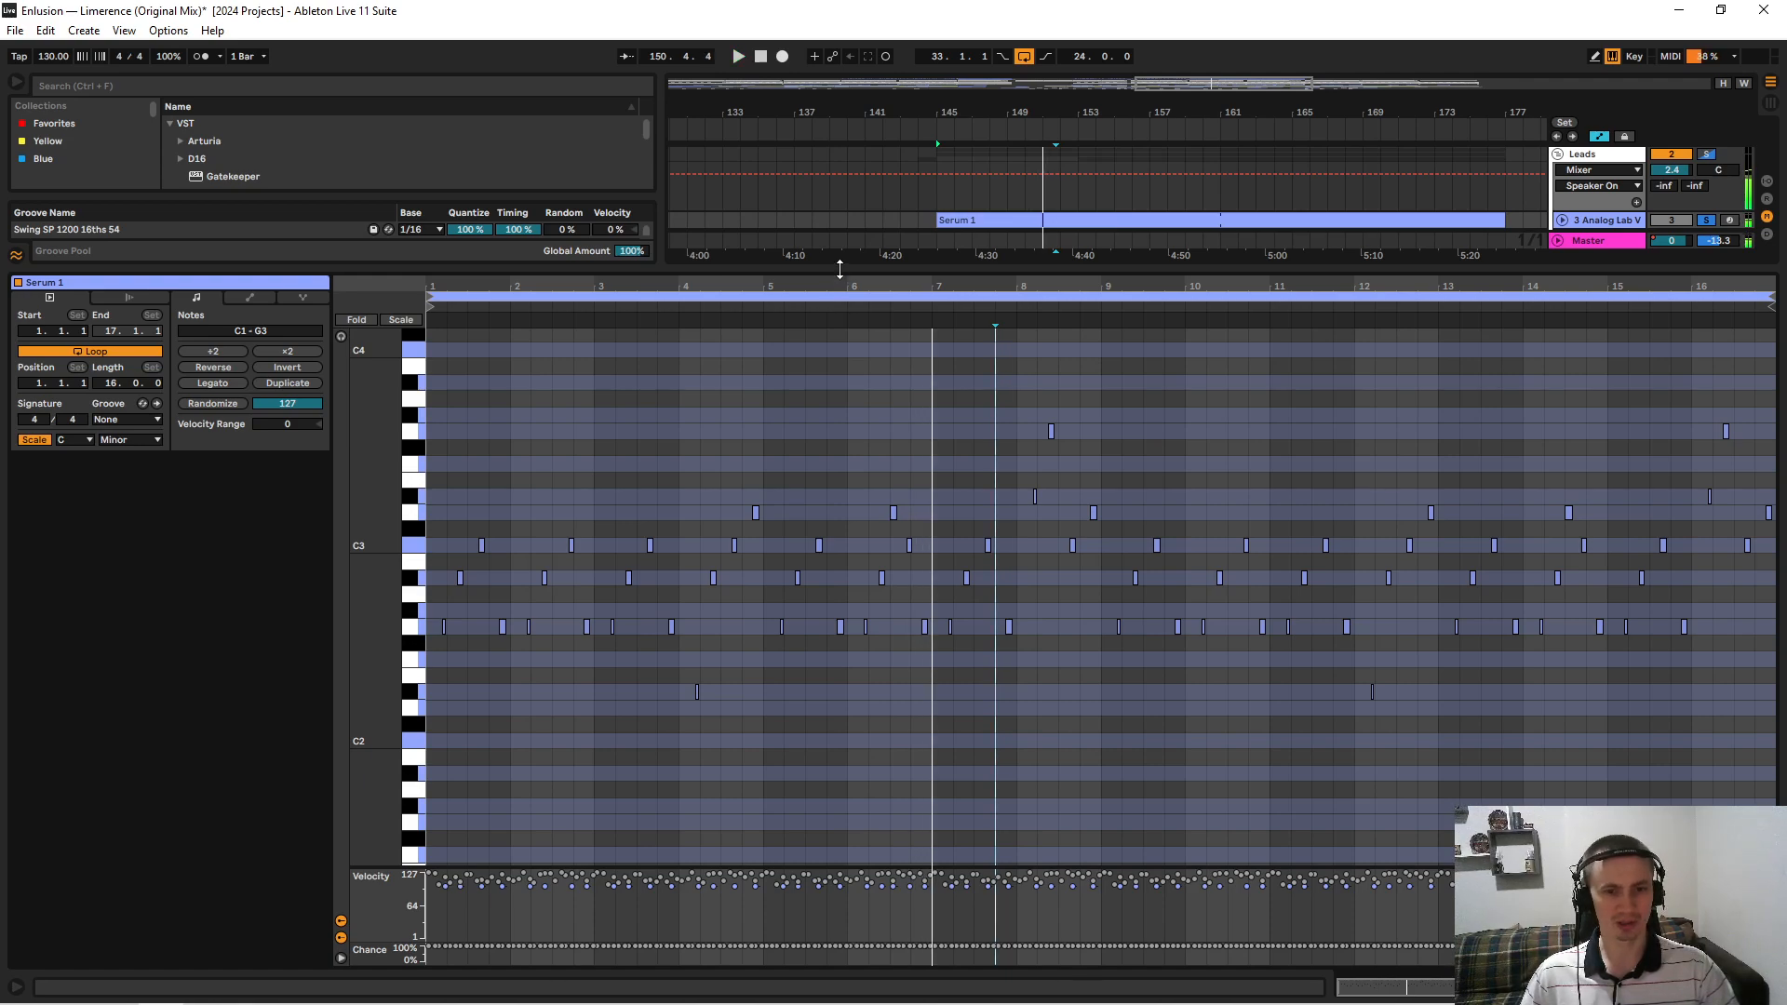
pyautogui.press('space')
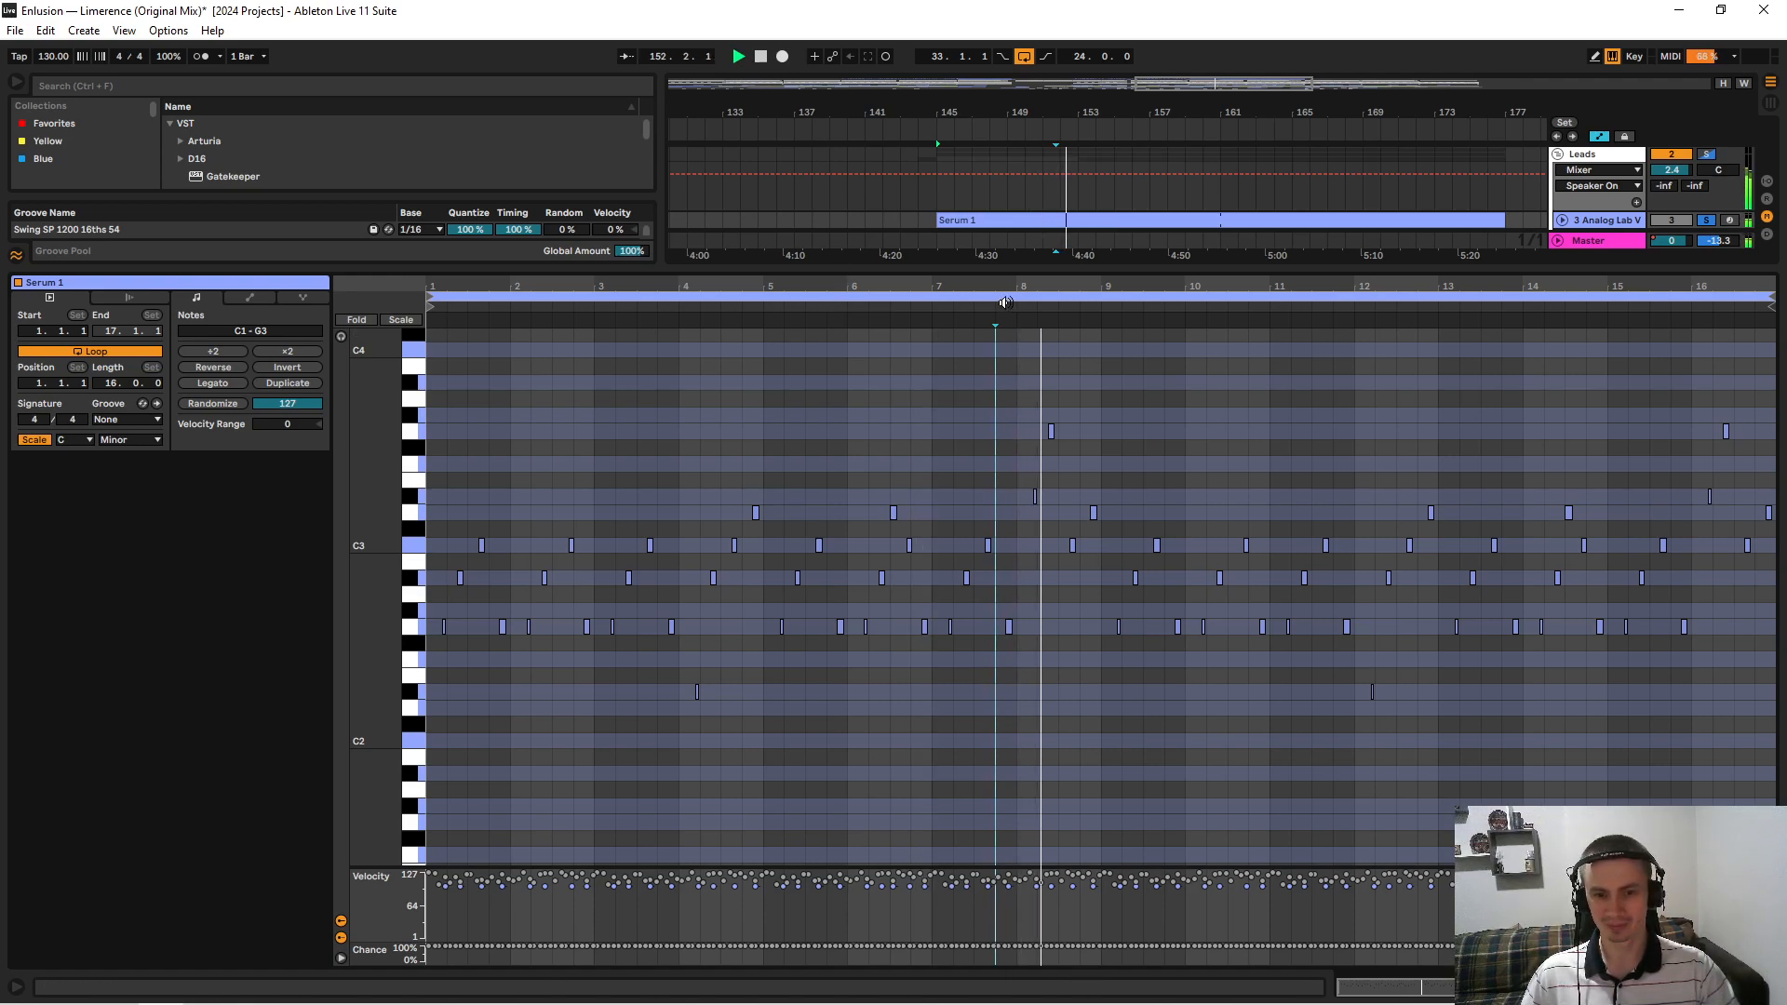
pyautogui.press('space')
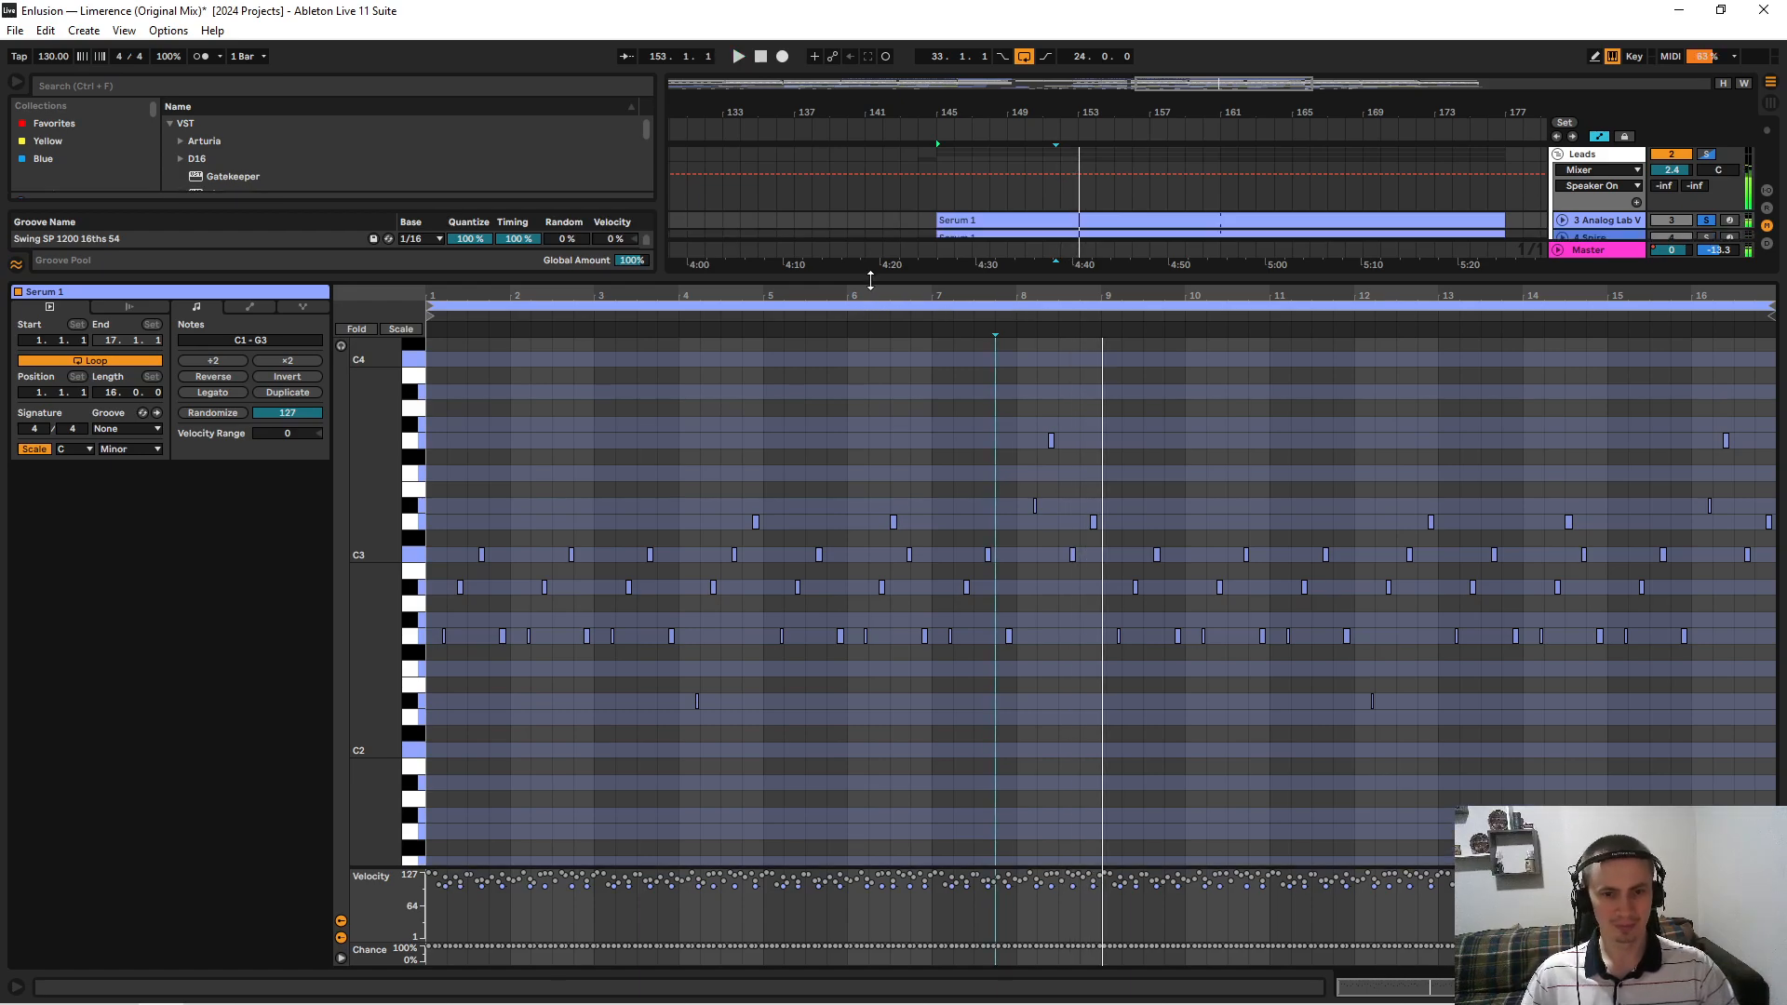
# Shrink the clip editor to reveal the arrangement and hide the Chance and Velocity lanes.
pyautogui.moveTo(870, 272); pyautogui.dragTo(834, 753)
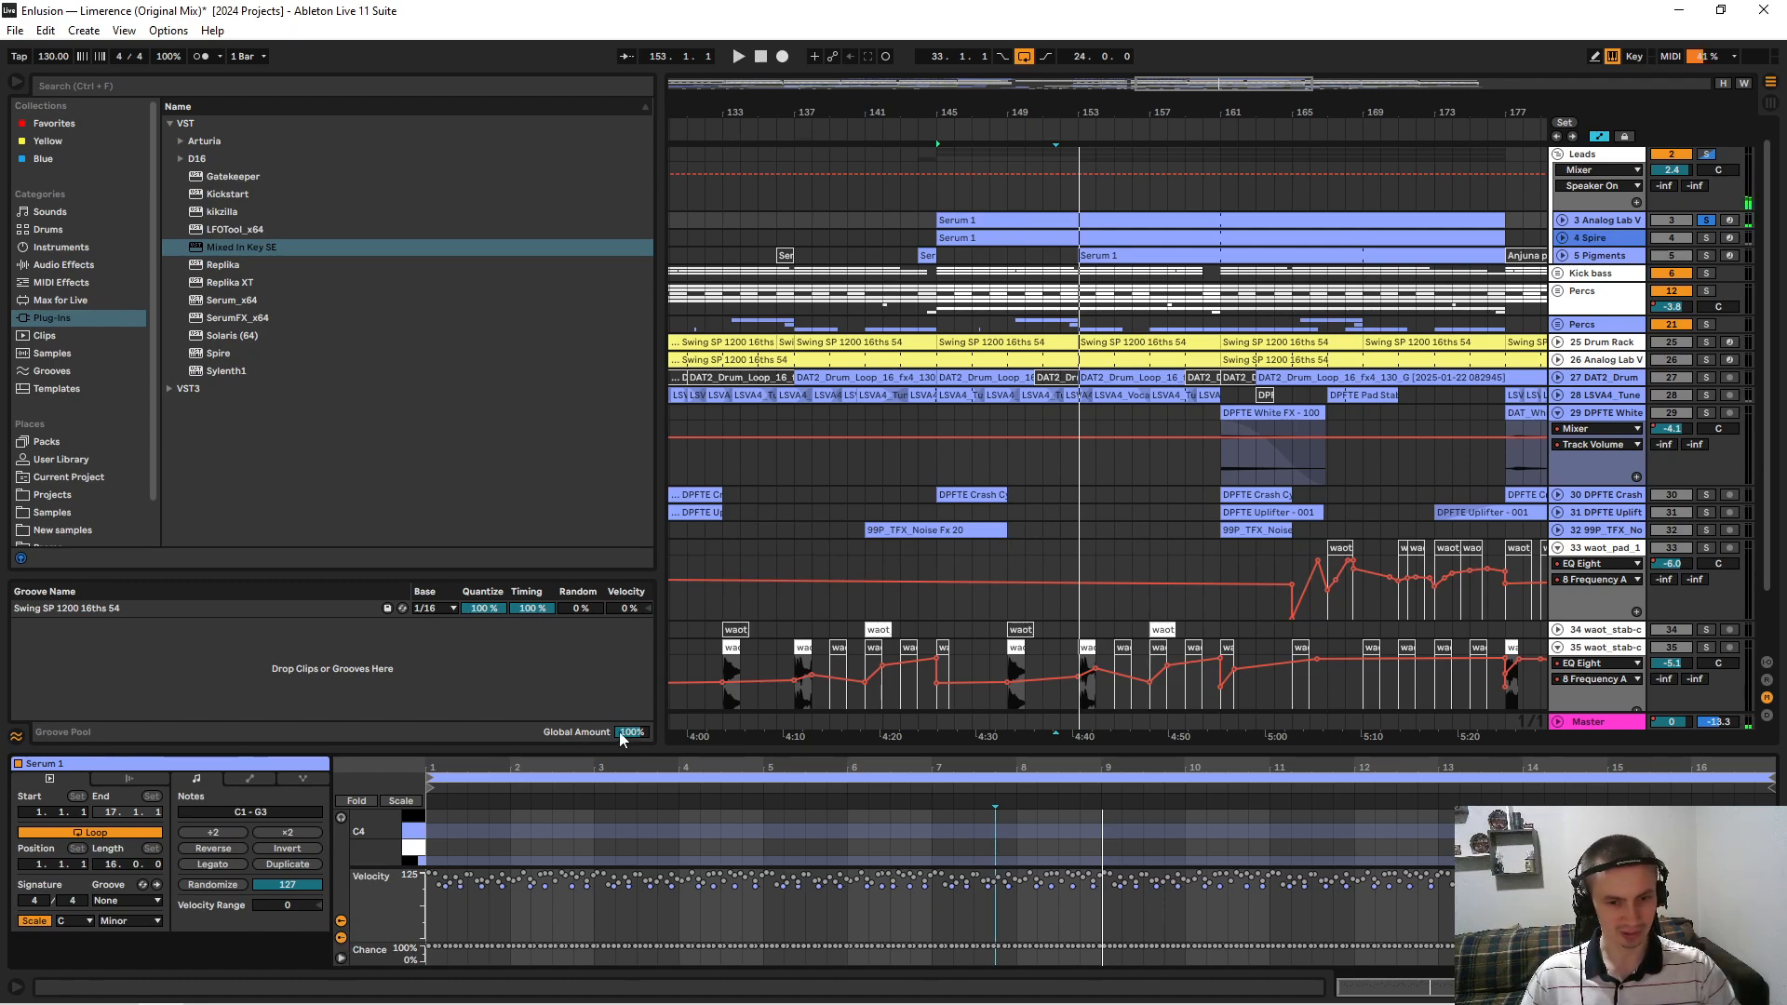
pyautogui.click(340, 938)
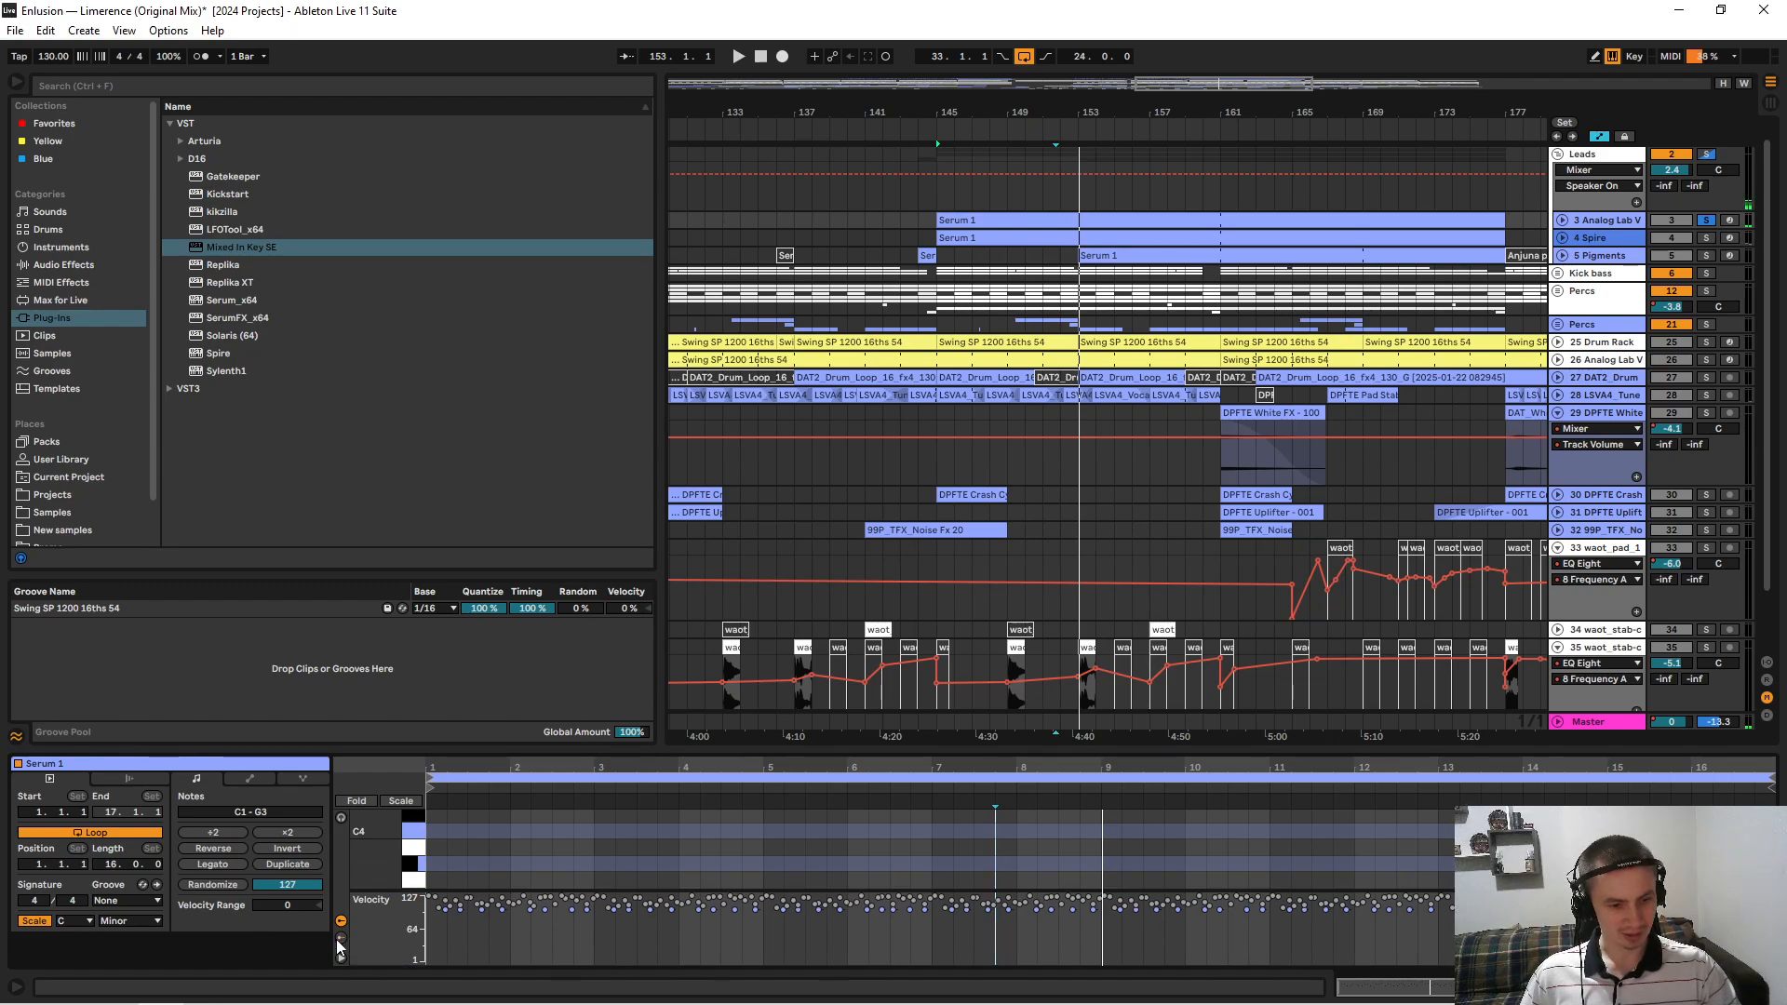
pyautogui.click(341, 936)
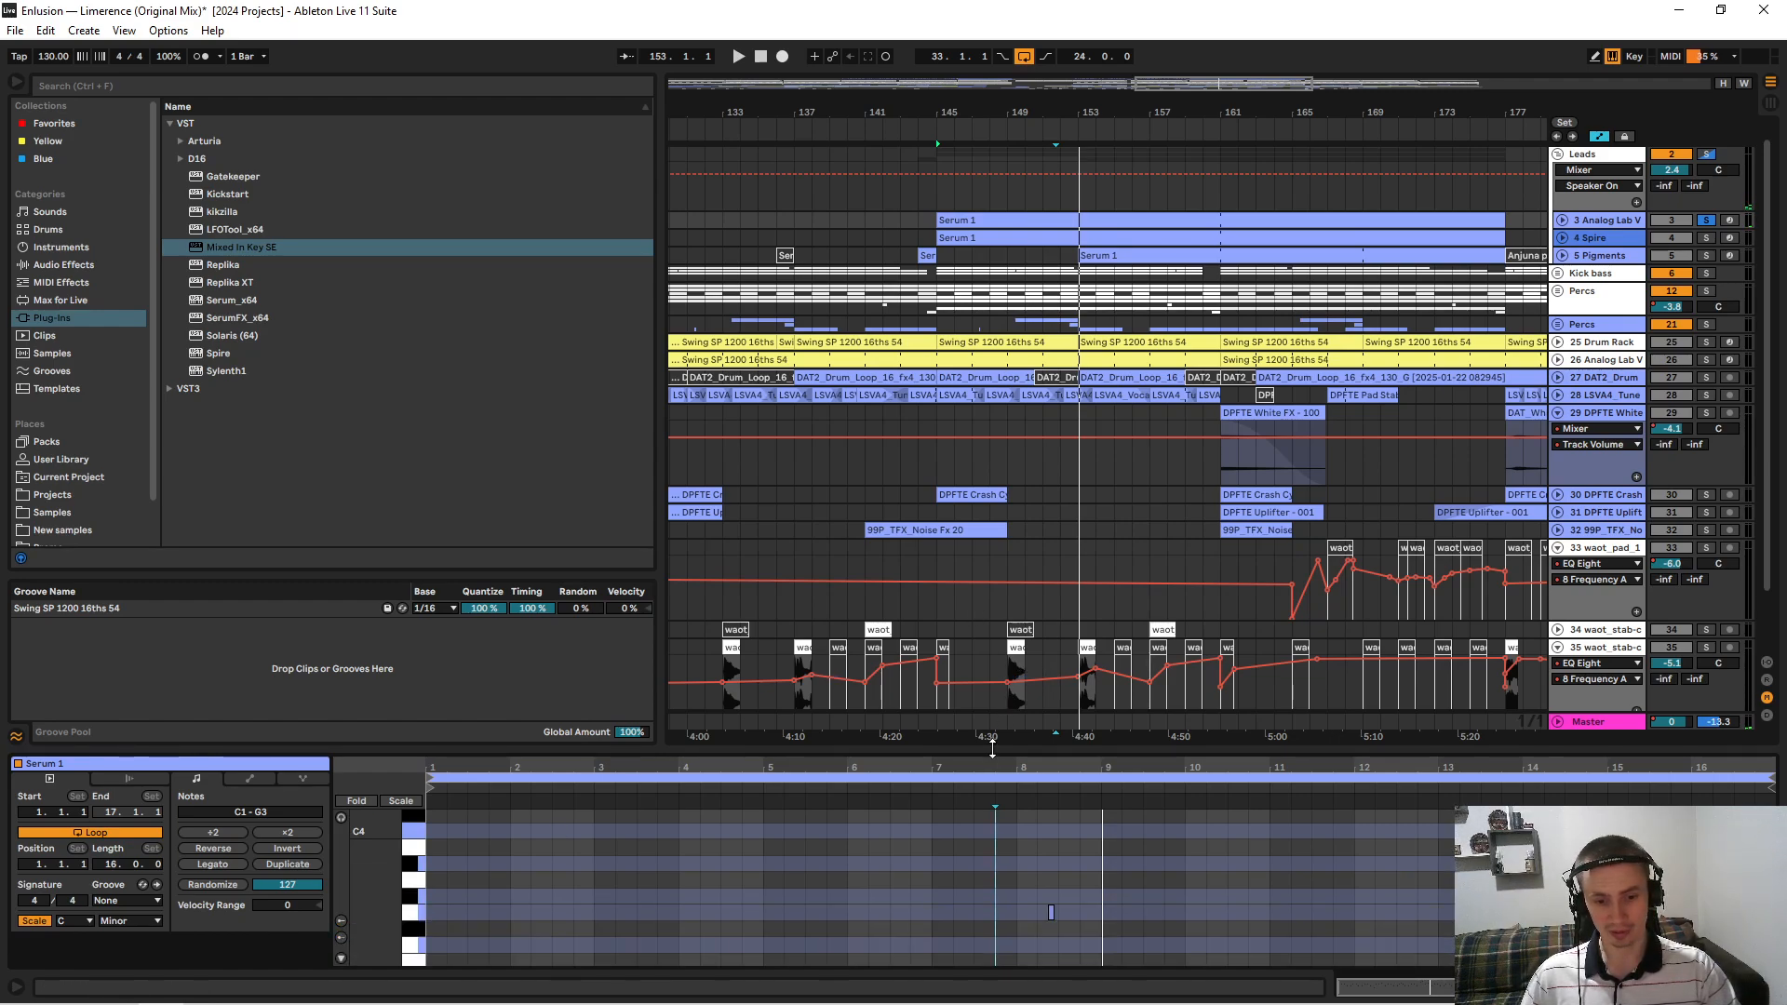
# Restore the arrangement's full height and fold all the unfolded tracks and groups.
pyautogui.moveTo(992, 748); pyautogui.dragTo(992, 782)
pyautogui.keyDown('alt'); pyautogui.click(1558, 415); pyautogui.keyUp('alt')
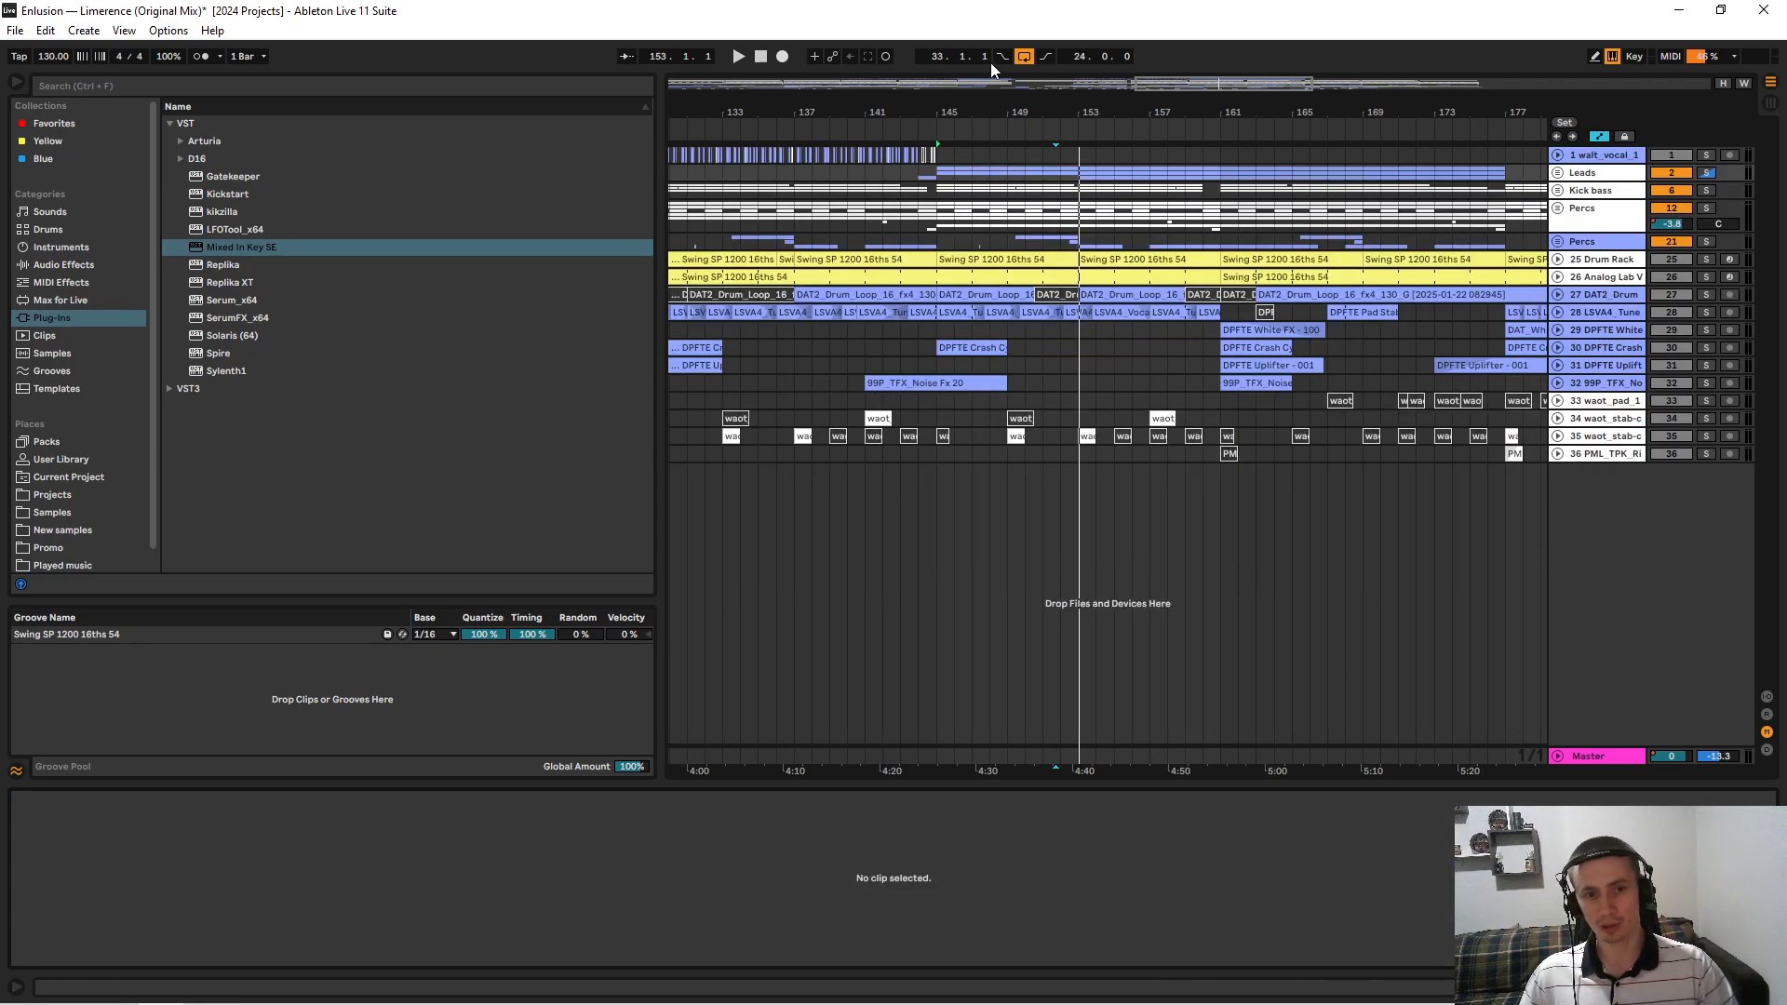
# Extend the loop to run 232 bars from bar 1 and unsolo the Leads group, playing the full mix from around bar 33.
pyautogui.moveTo(996, 105); pyautogui.dragTo(996, 46)
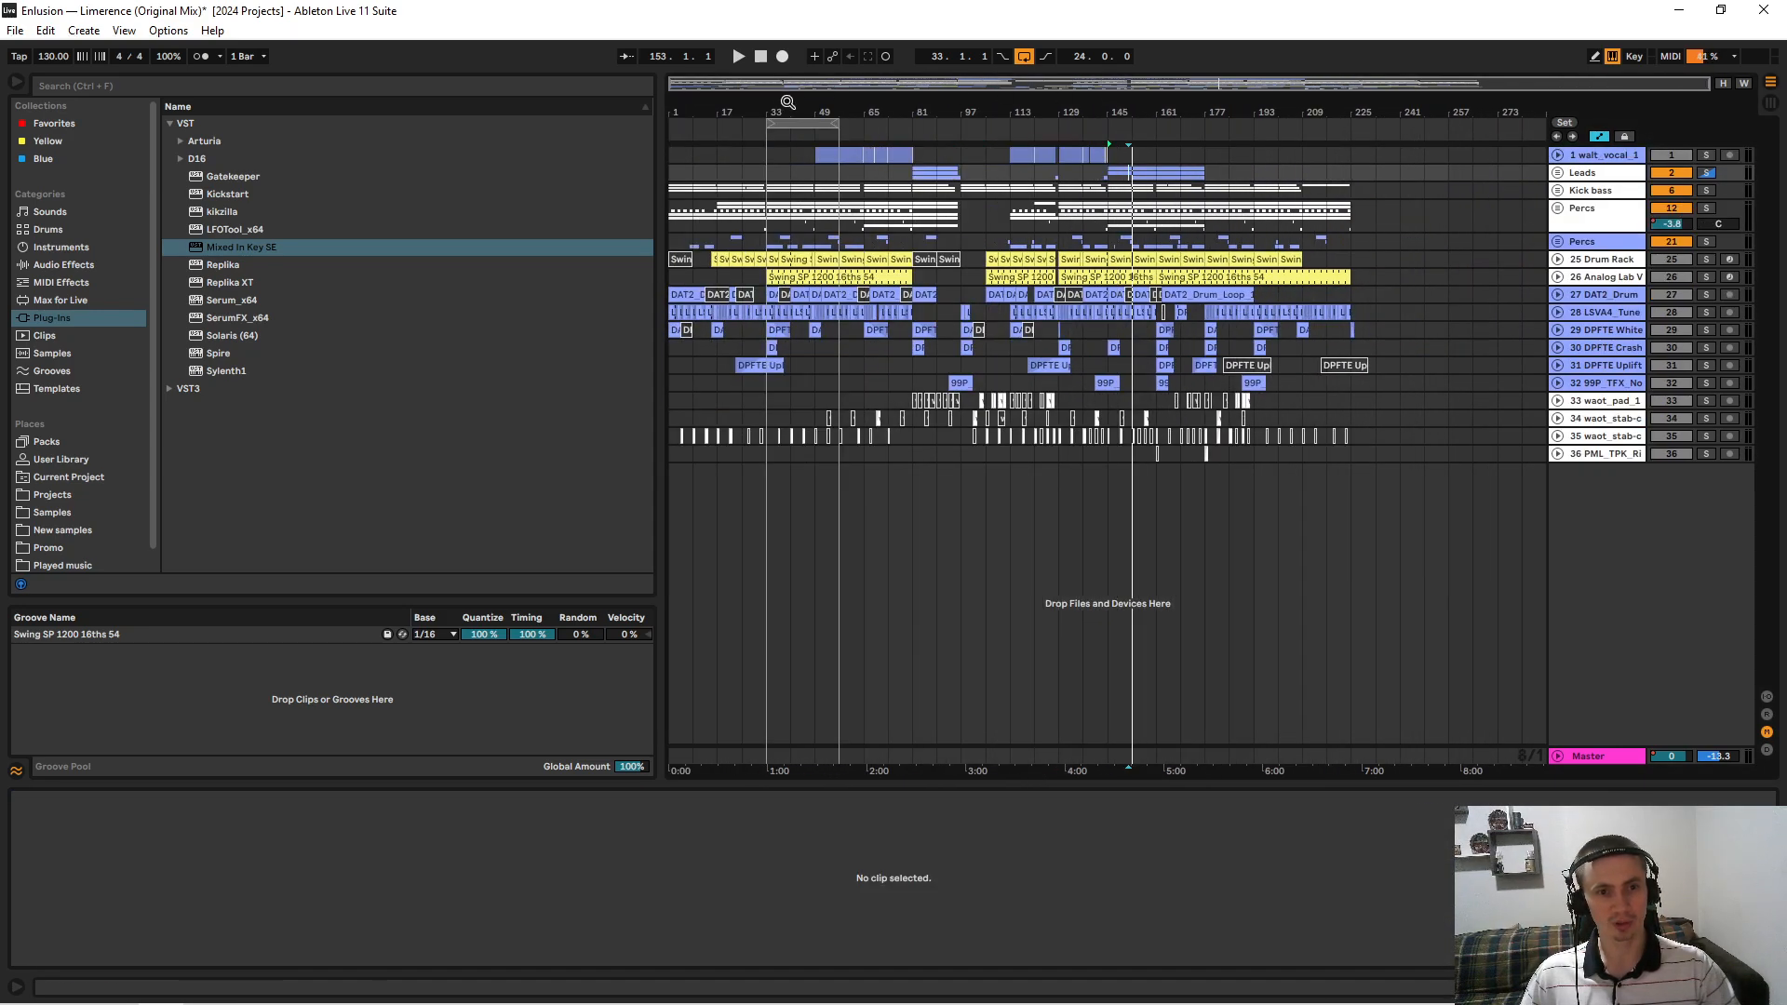
pyautogui.moveTo(668, 111); pyautogui.dragTo(662, 141)
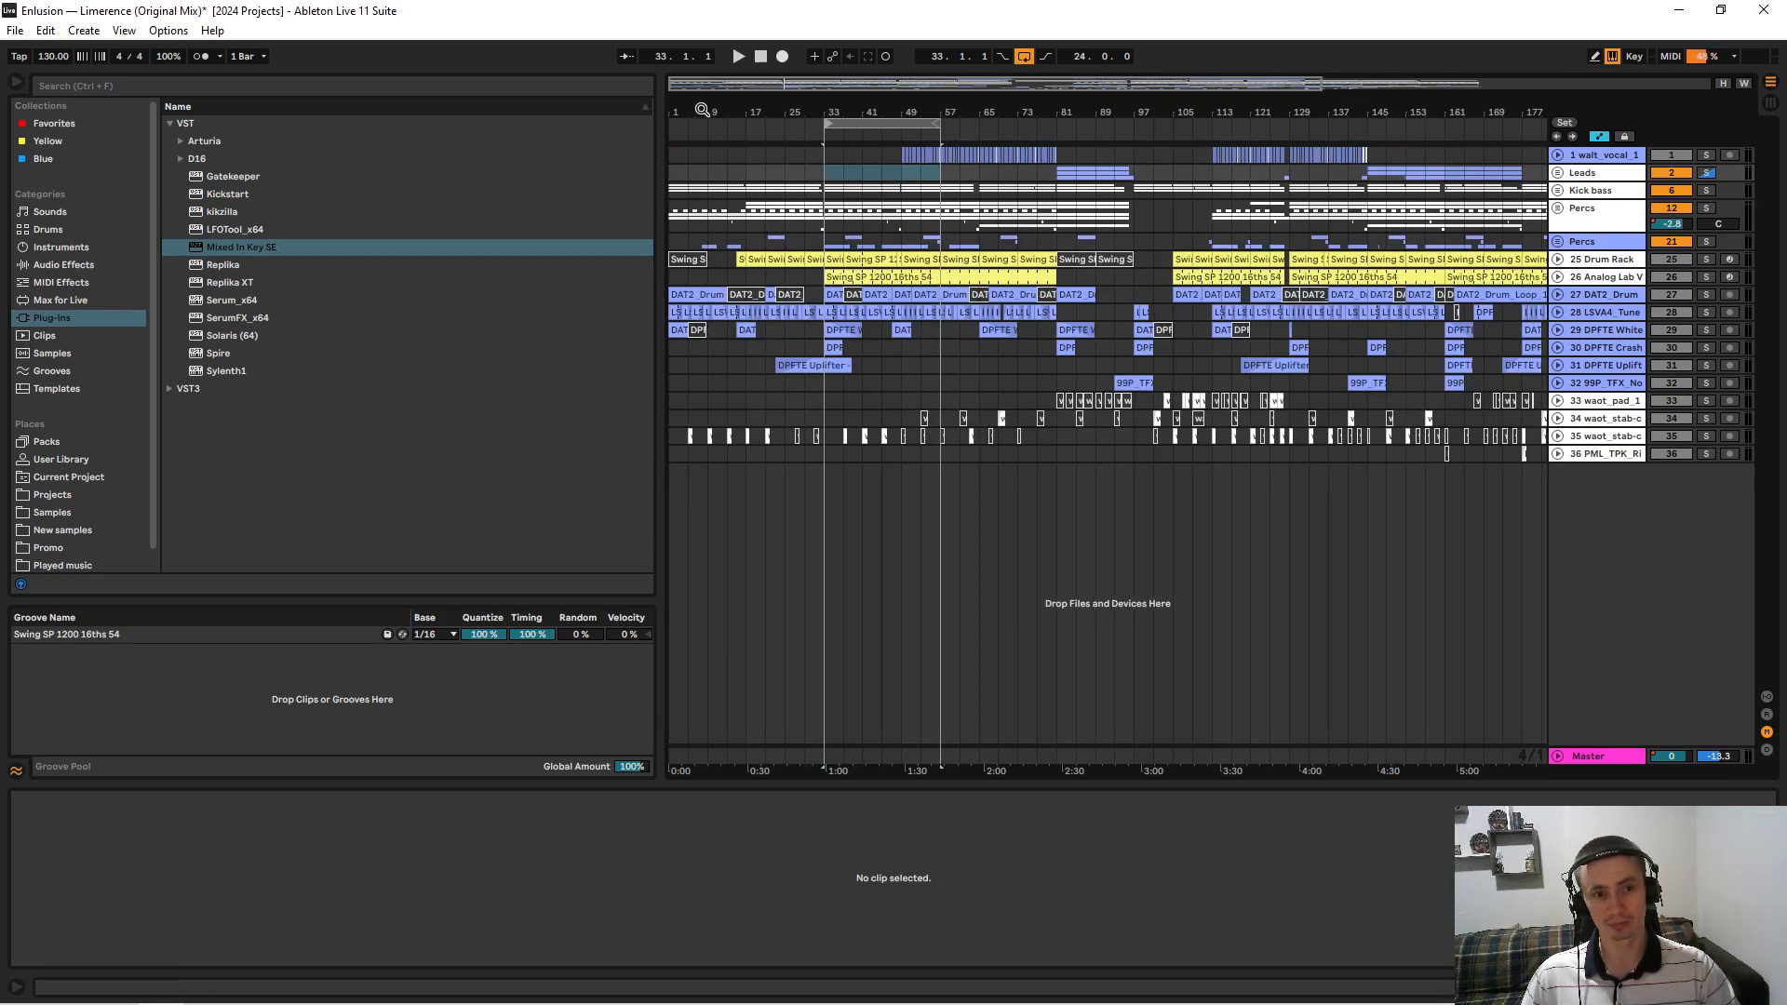
pyautogui.moveTo(827, 129); pyautogui.dragTo(670, 130)
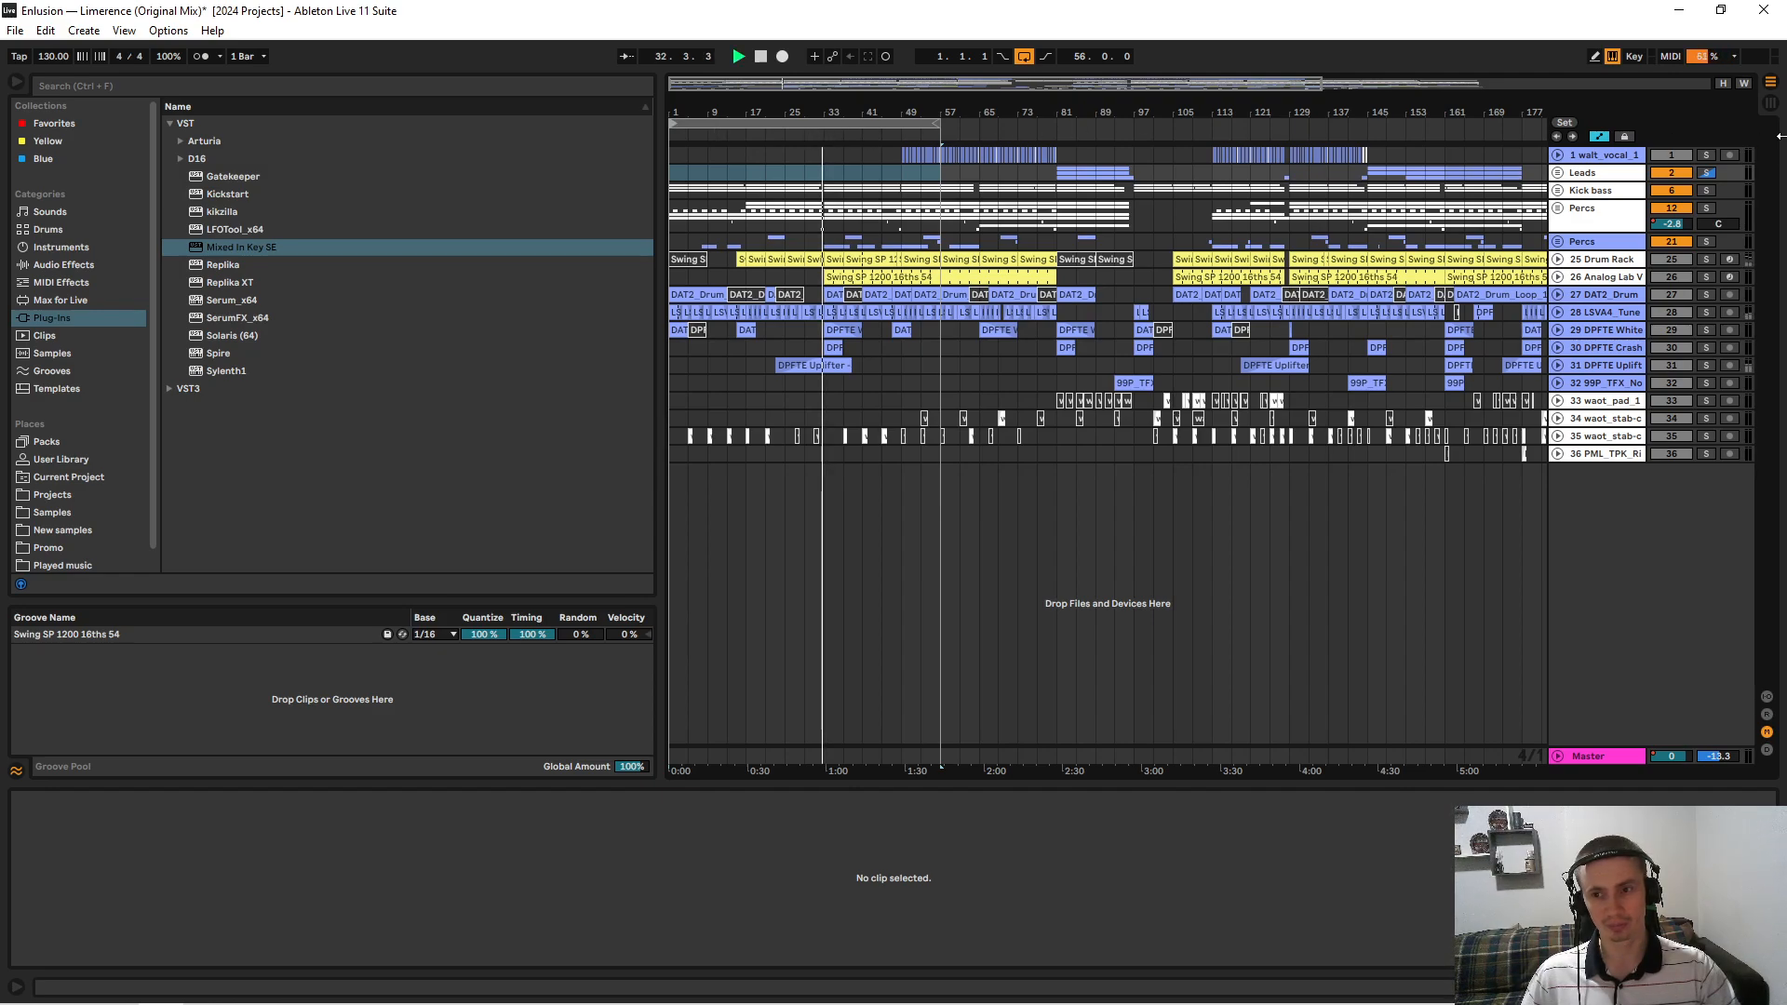
pyautogui.click(1706, 176)
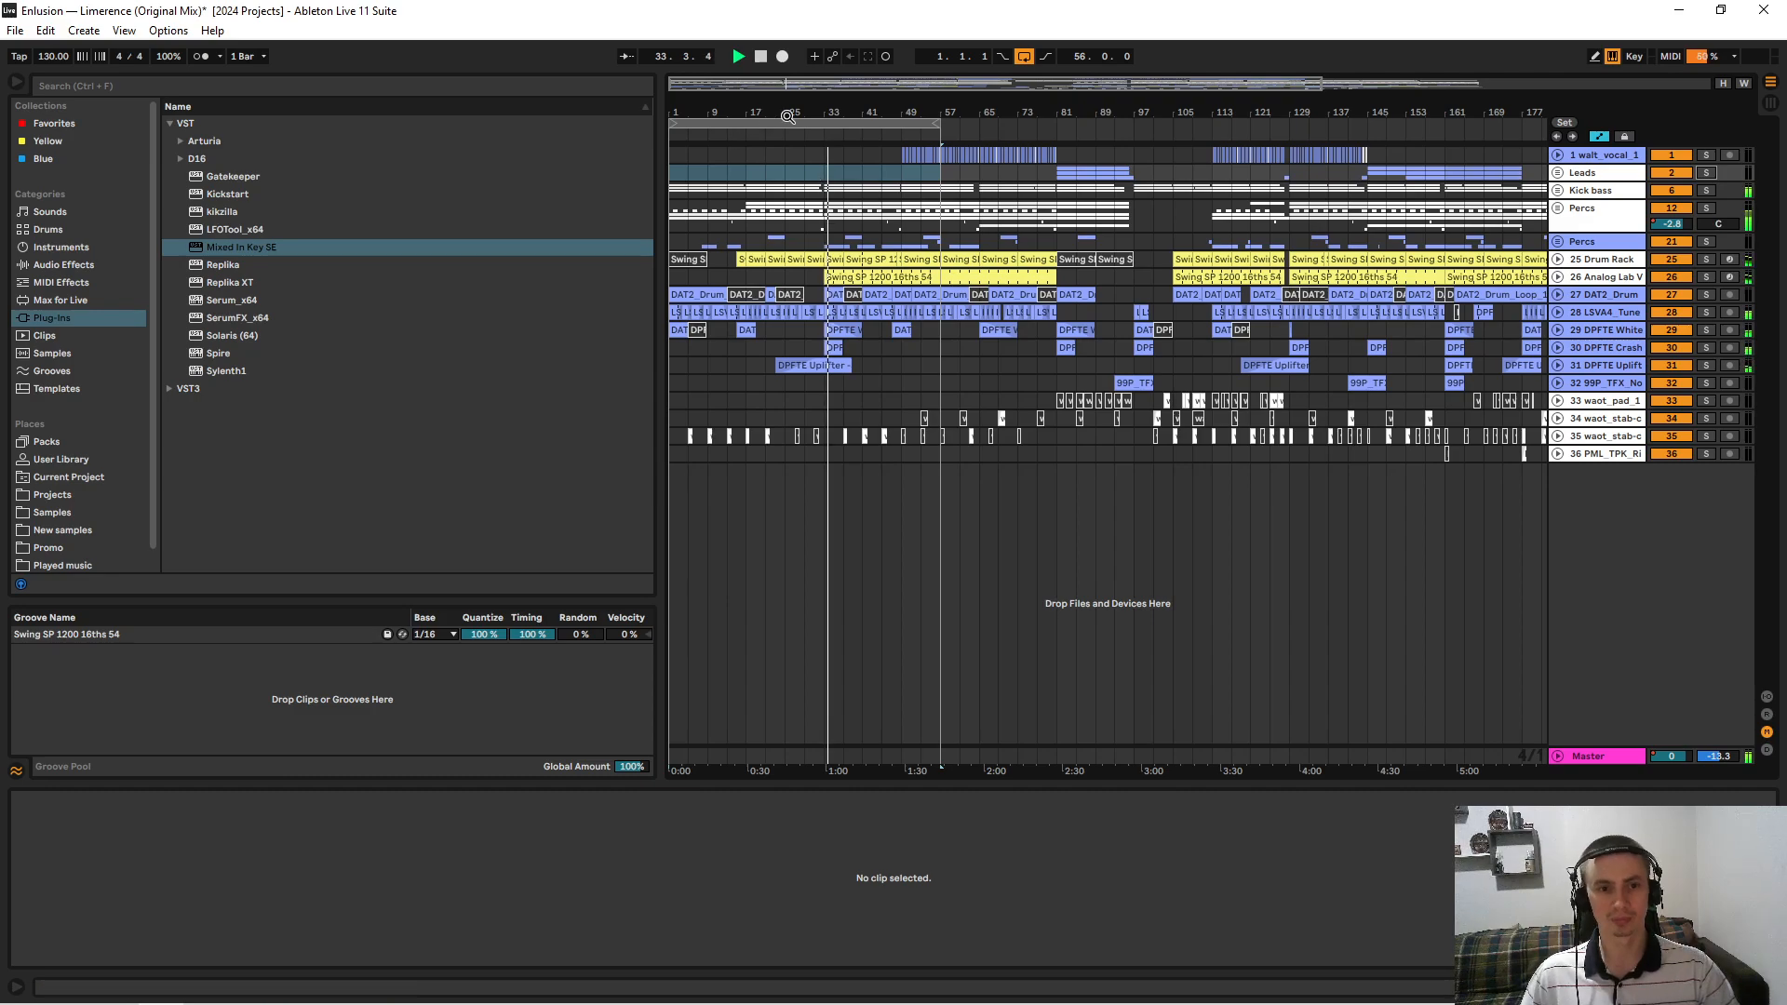
pyautogui.moveTo(787, 117); pyautogui.dragTo(1364, 122)
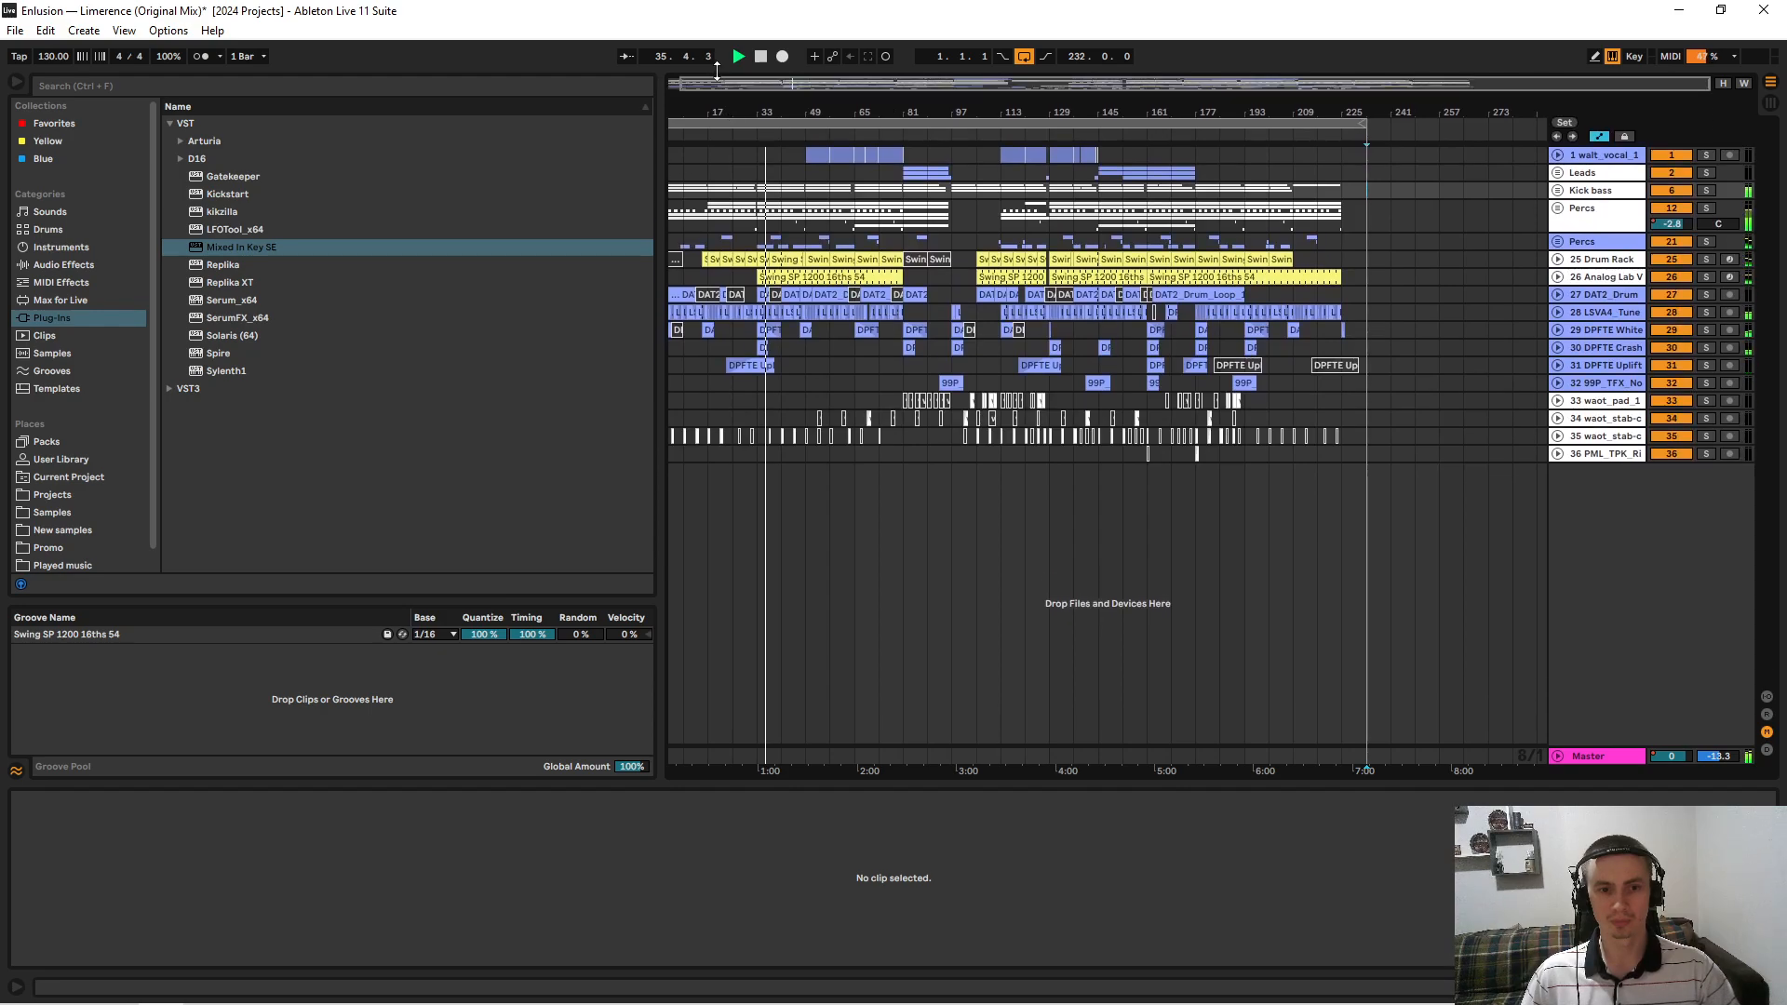
pyautogui.moveTo(747, 103); pyautogui.dragTo(747, 121)
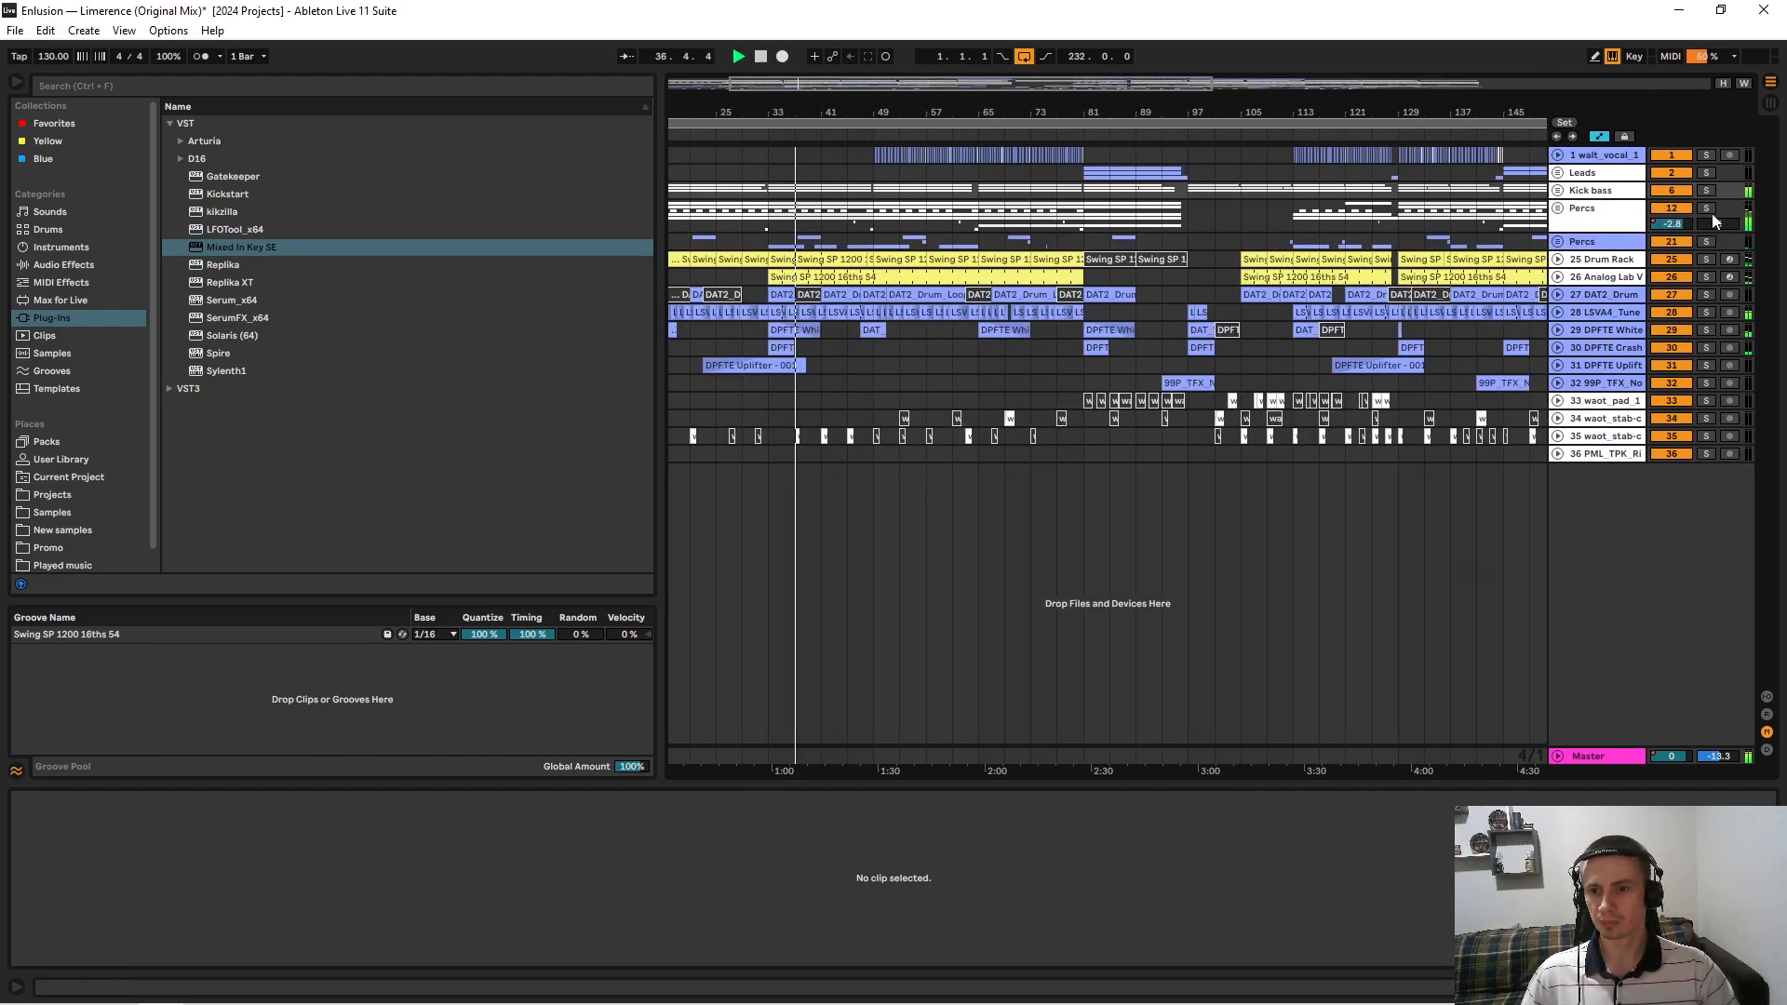
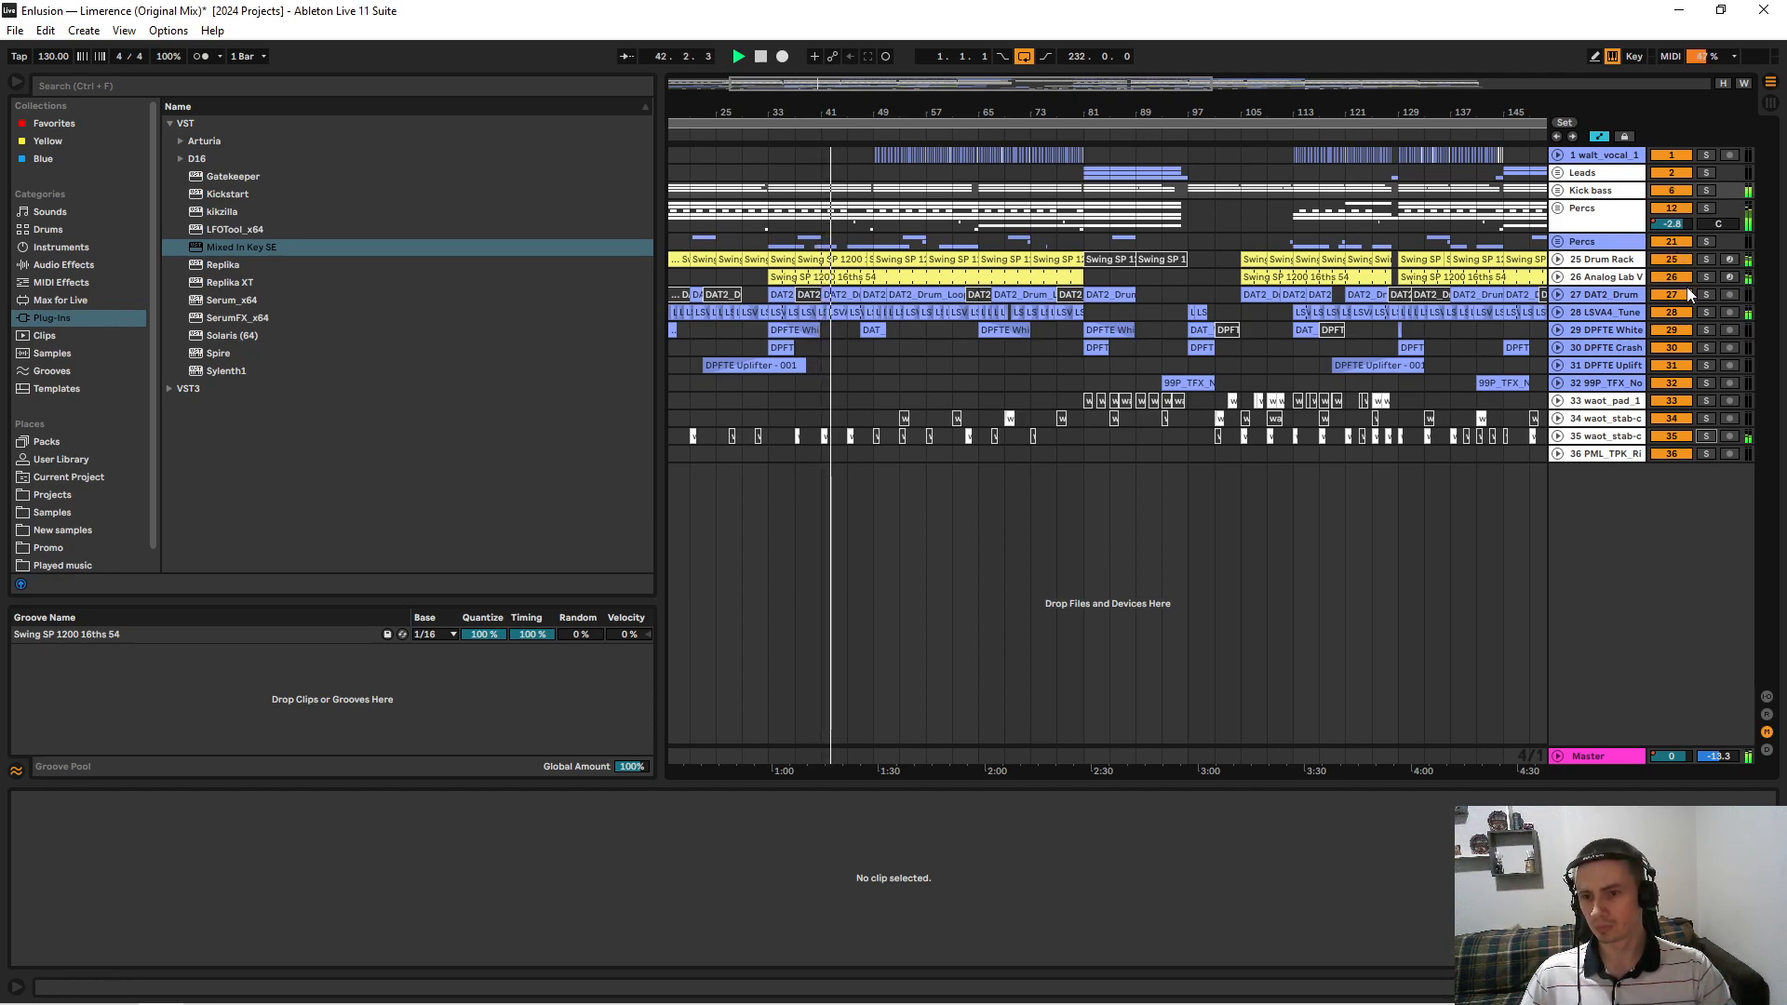
# Audition tracks 28 LSVA4 Tune, 35 waot_stab and 1 walt_vocal in solo, returning to the full mix after each.
pyautogui.click(1700, 310)
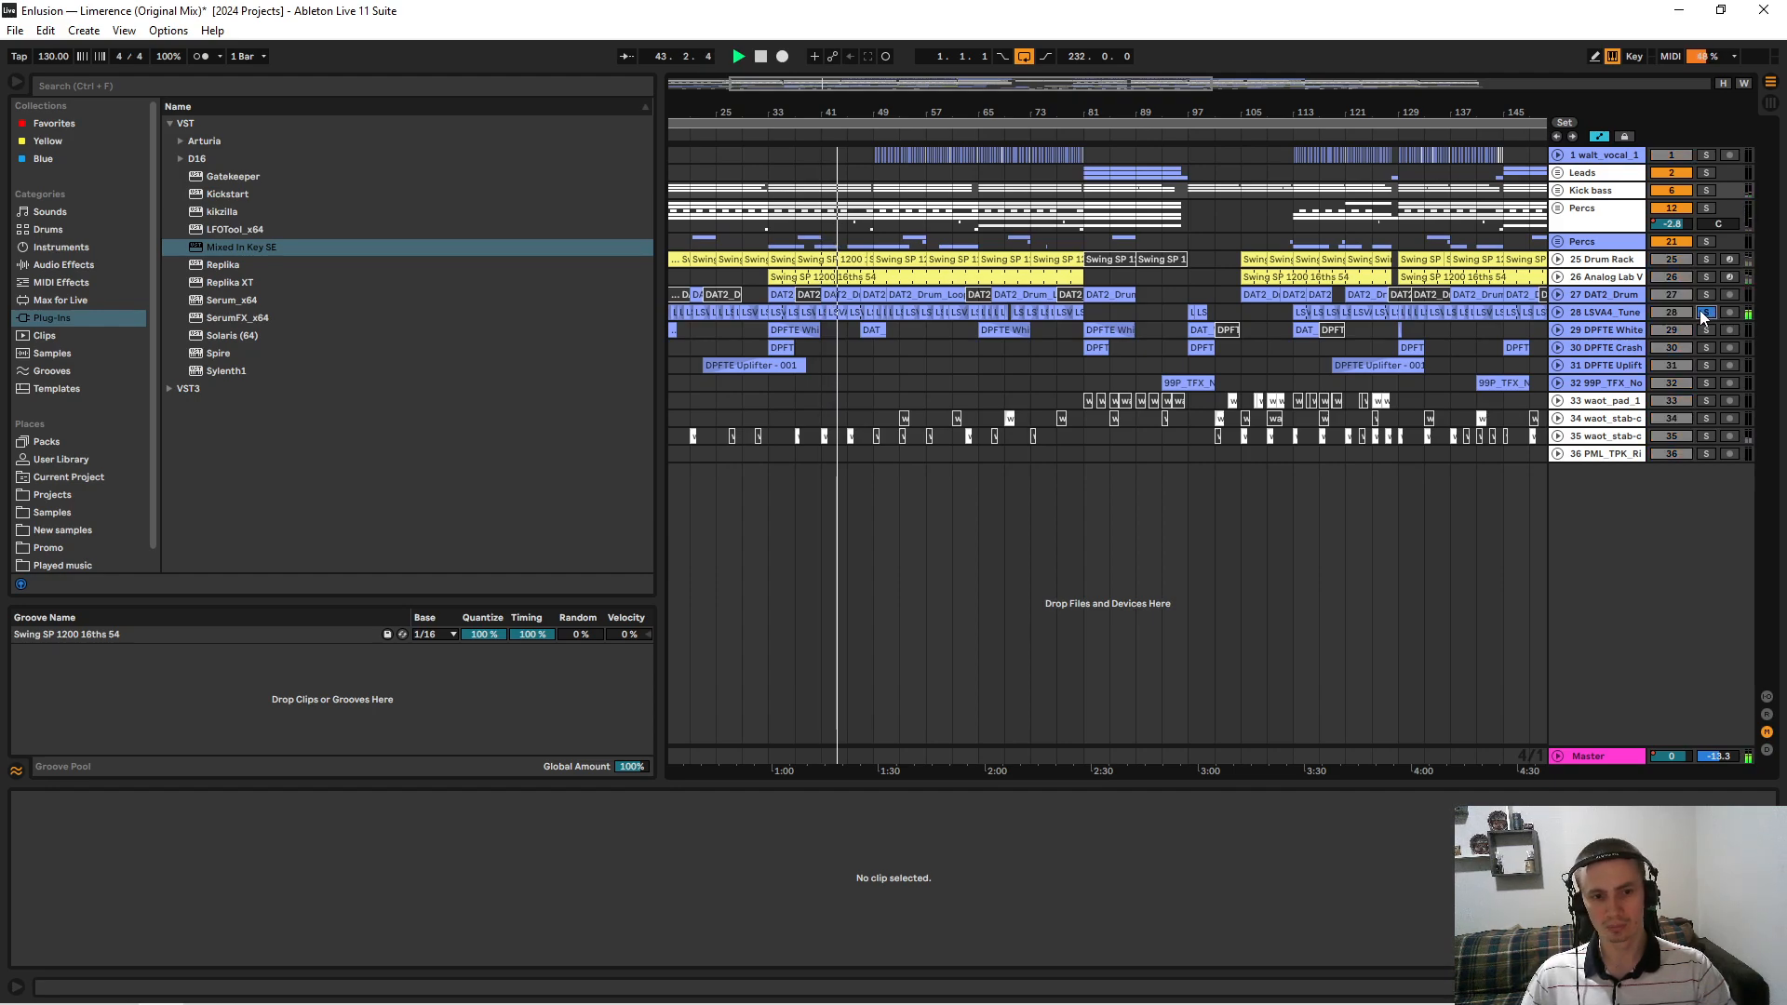
pyautogui.click(1700, 312)
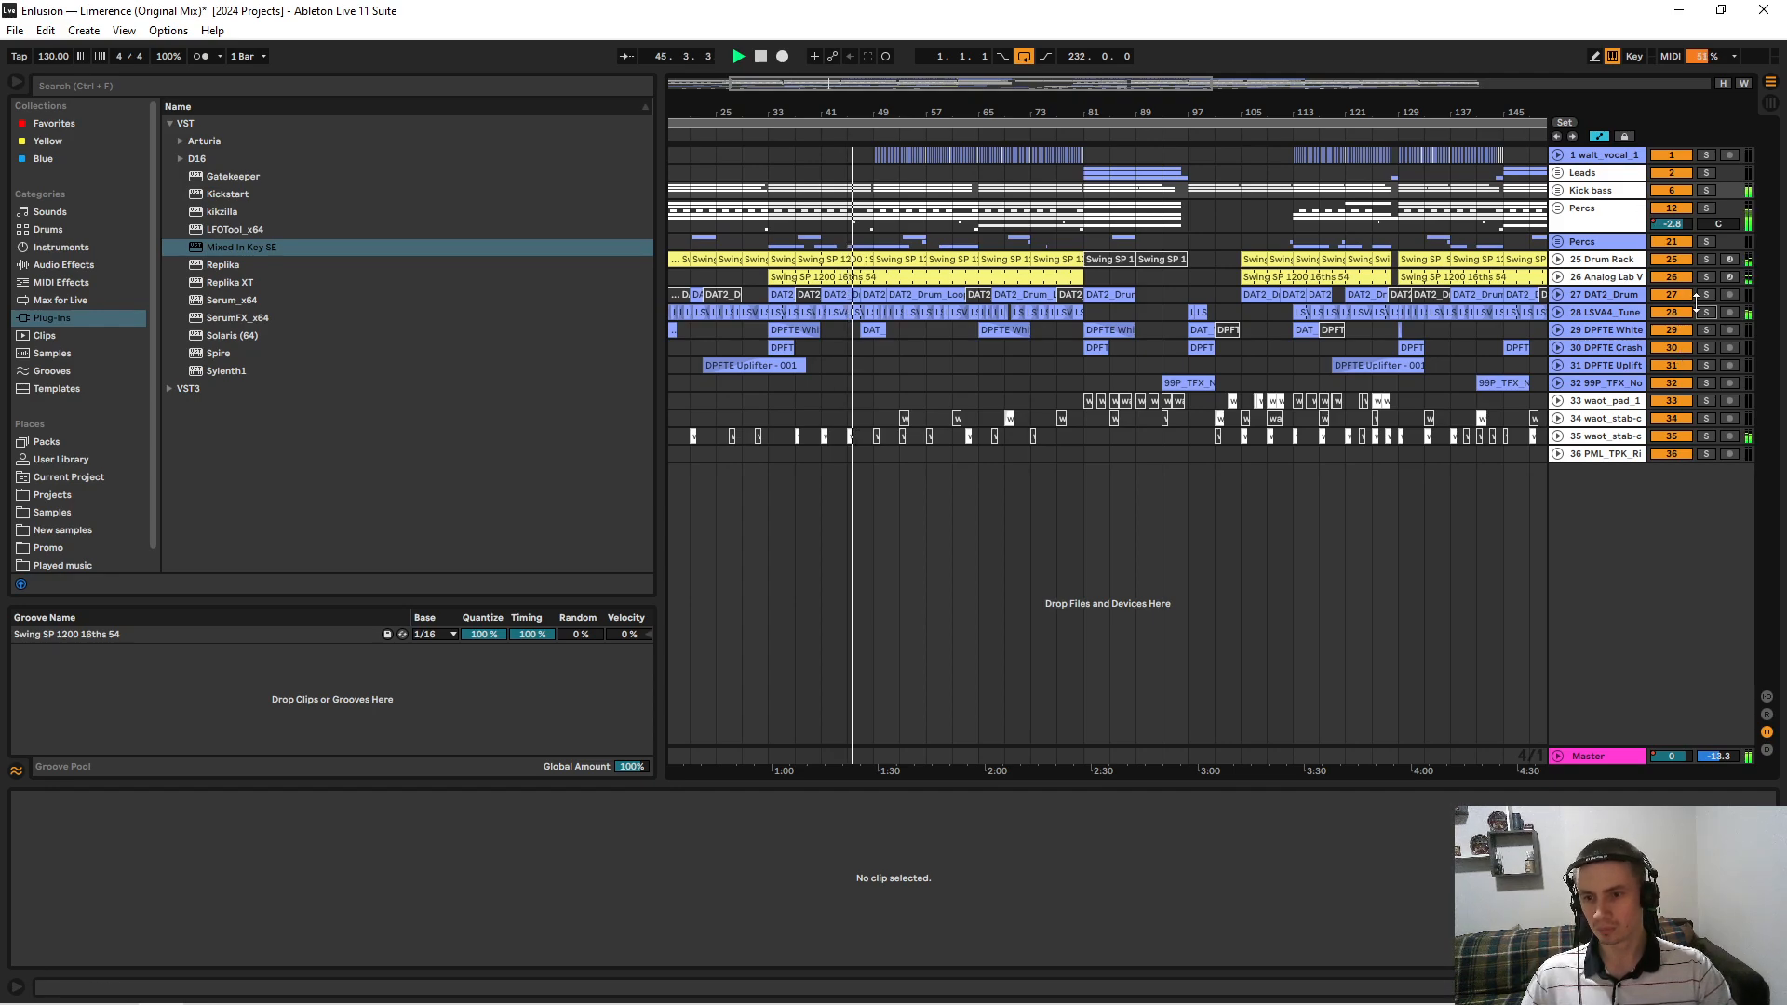
pyautogui.click(1702, 313)
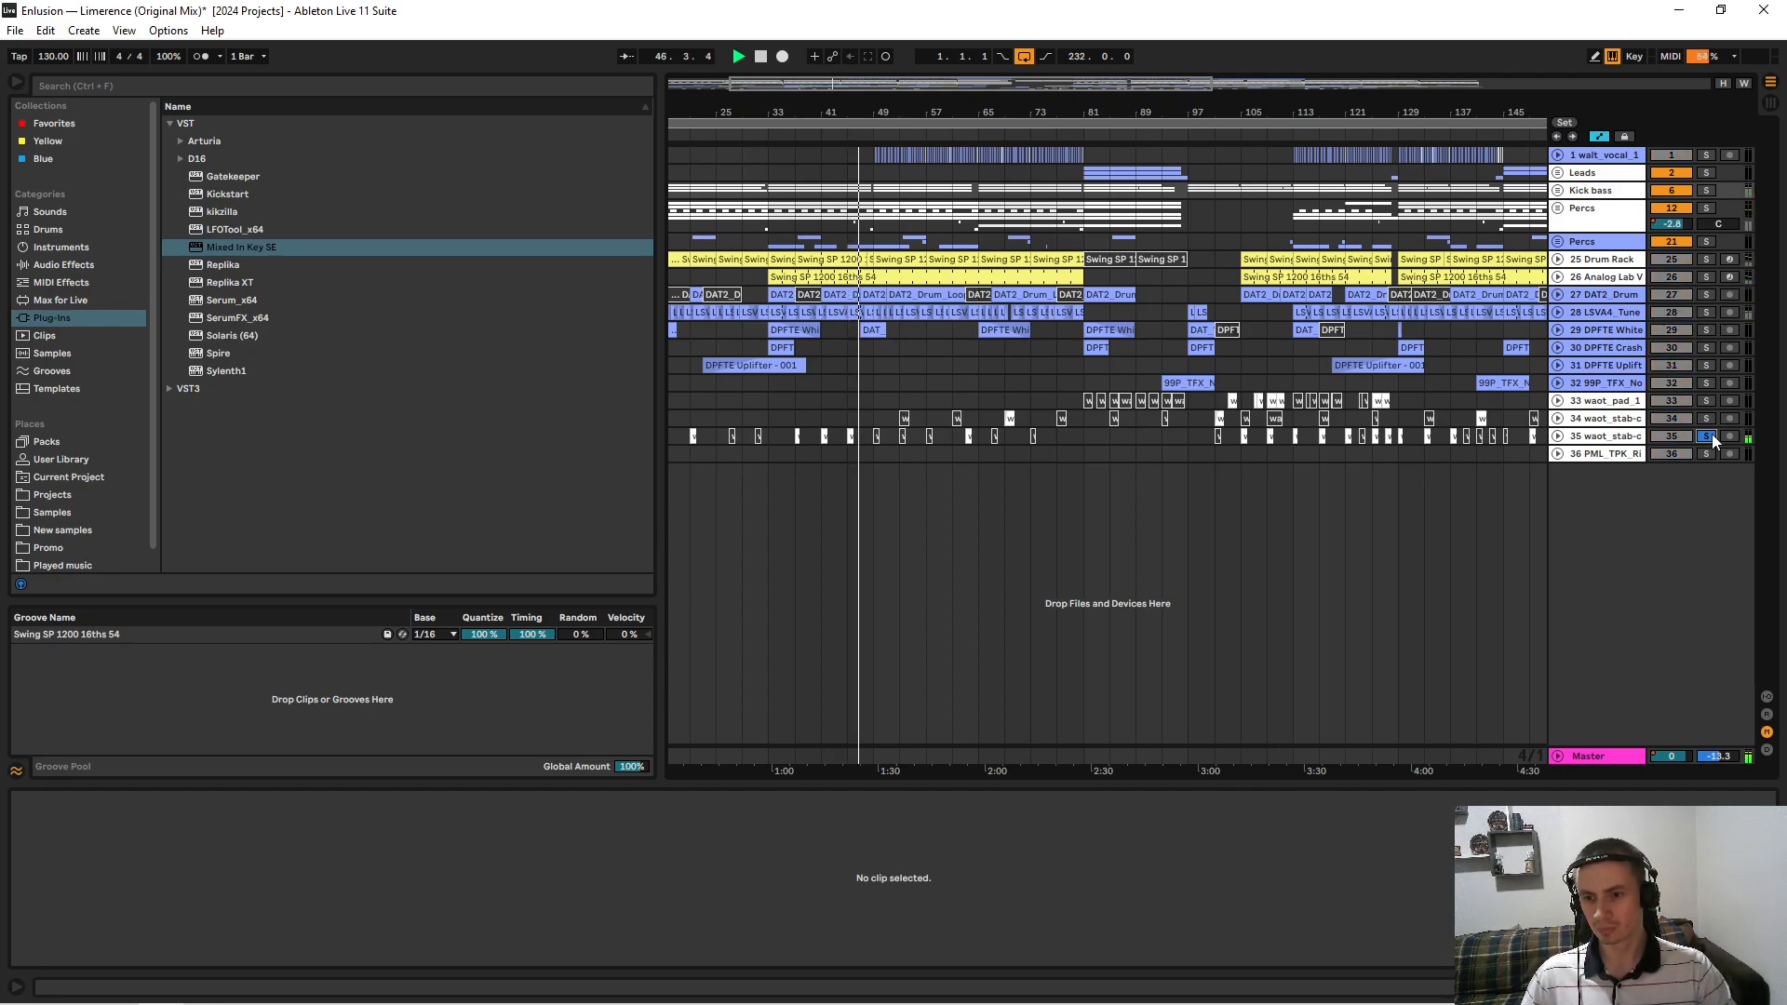
pyautogui.moveTo(892, 122); pyautogui.dragTo(894, 307)
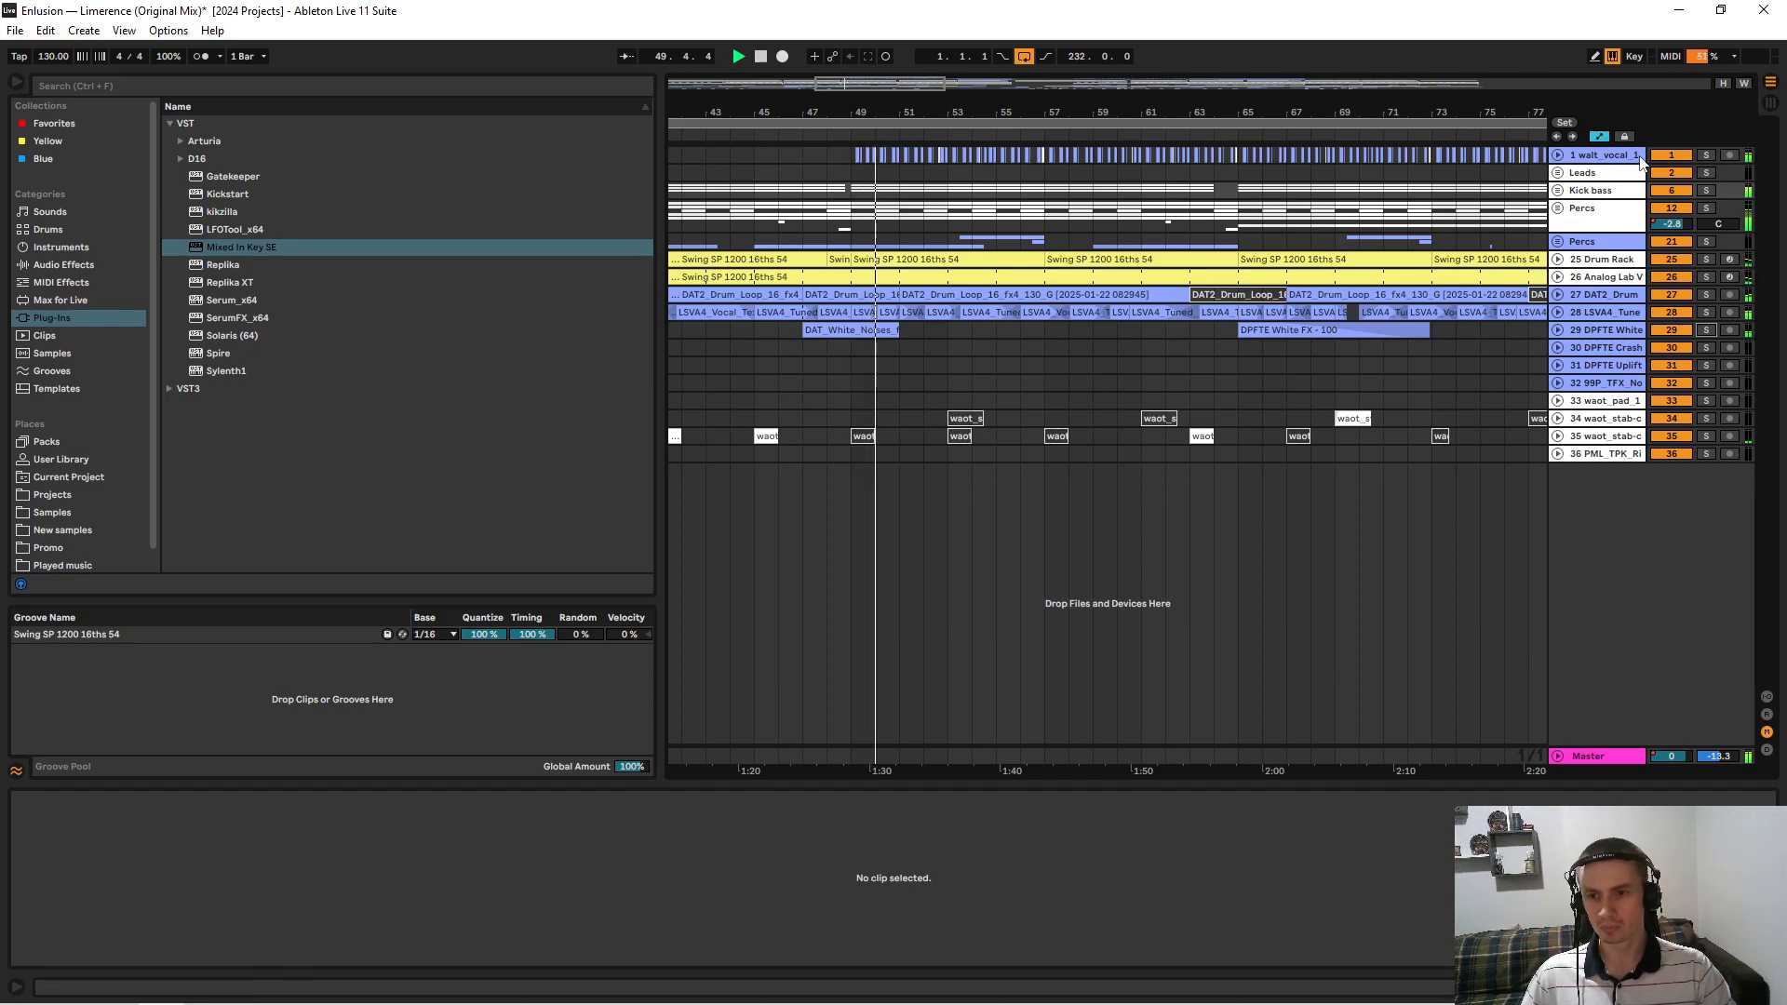
pyautogui.click(1707, 156)
pyautogui.click(1707, 156)
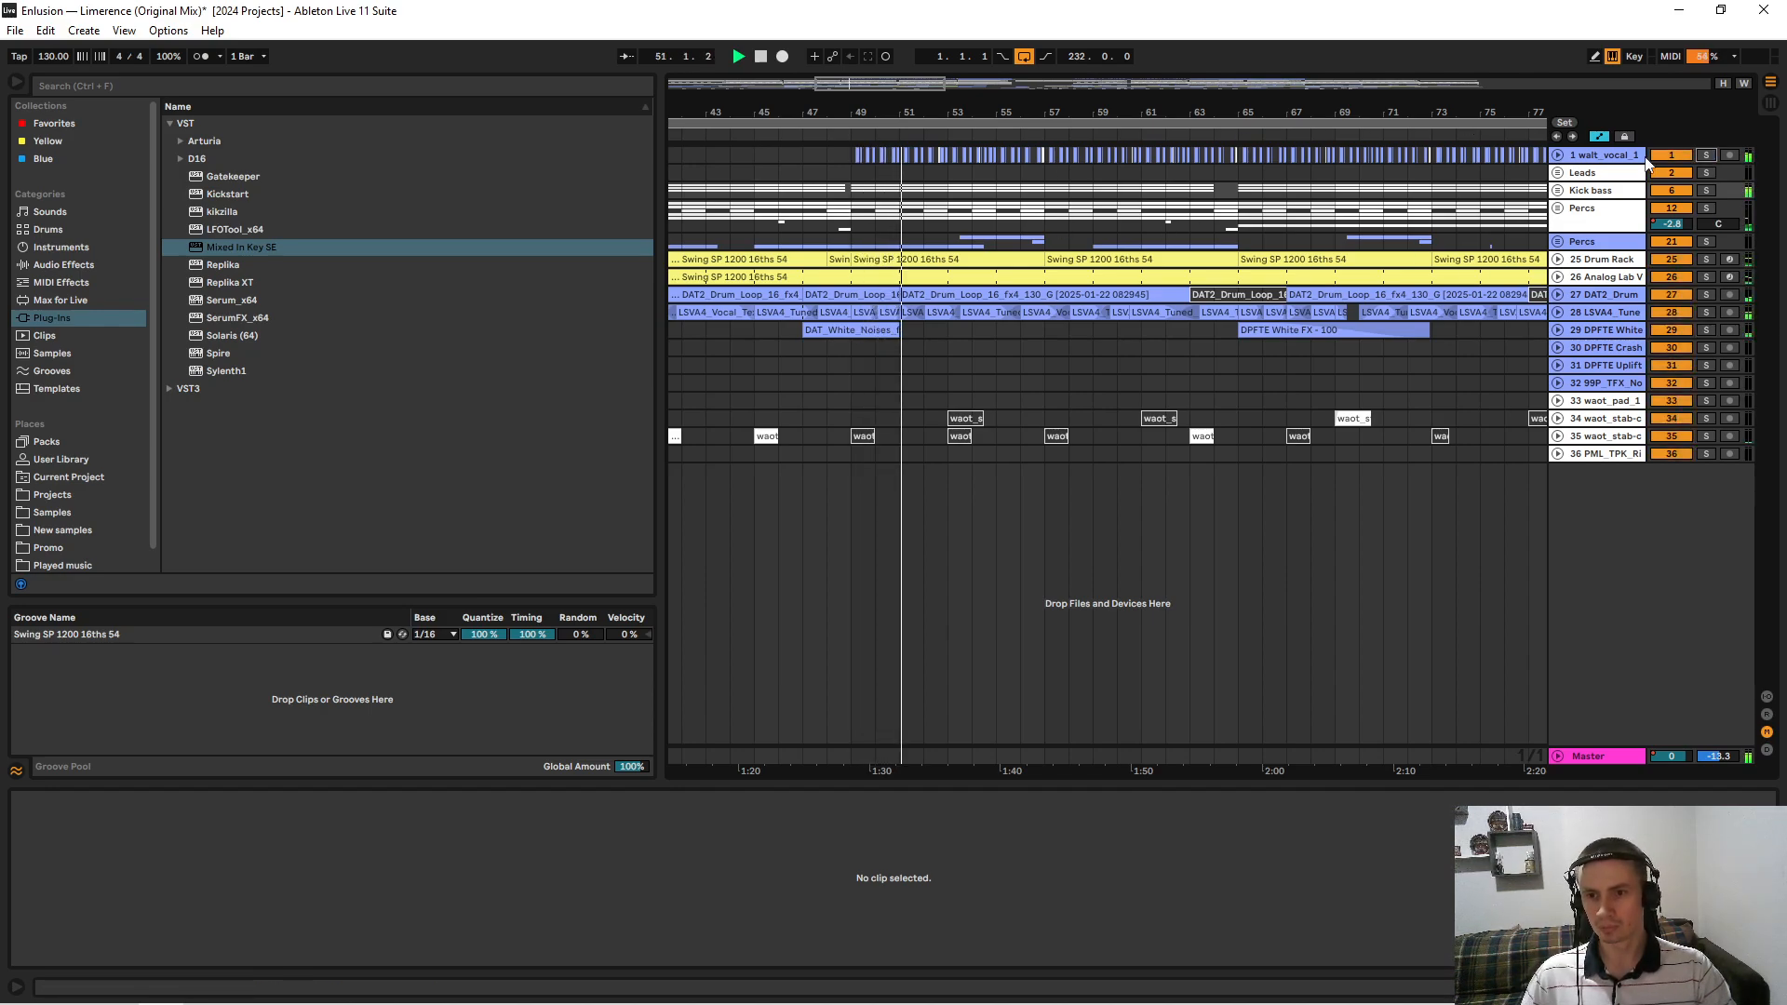
# Unfold the walt_vocal track to inspect its chopped clips, open the DPFTE Female Vox Hit clip near bar 57 and select all clips.
pyautogui.click(1558, 156)
pyautogui.moveTo(939, 113); pyautogui.dragTo(530, 235)
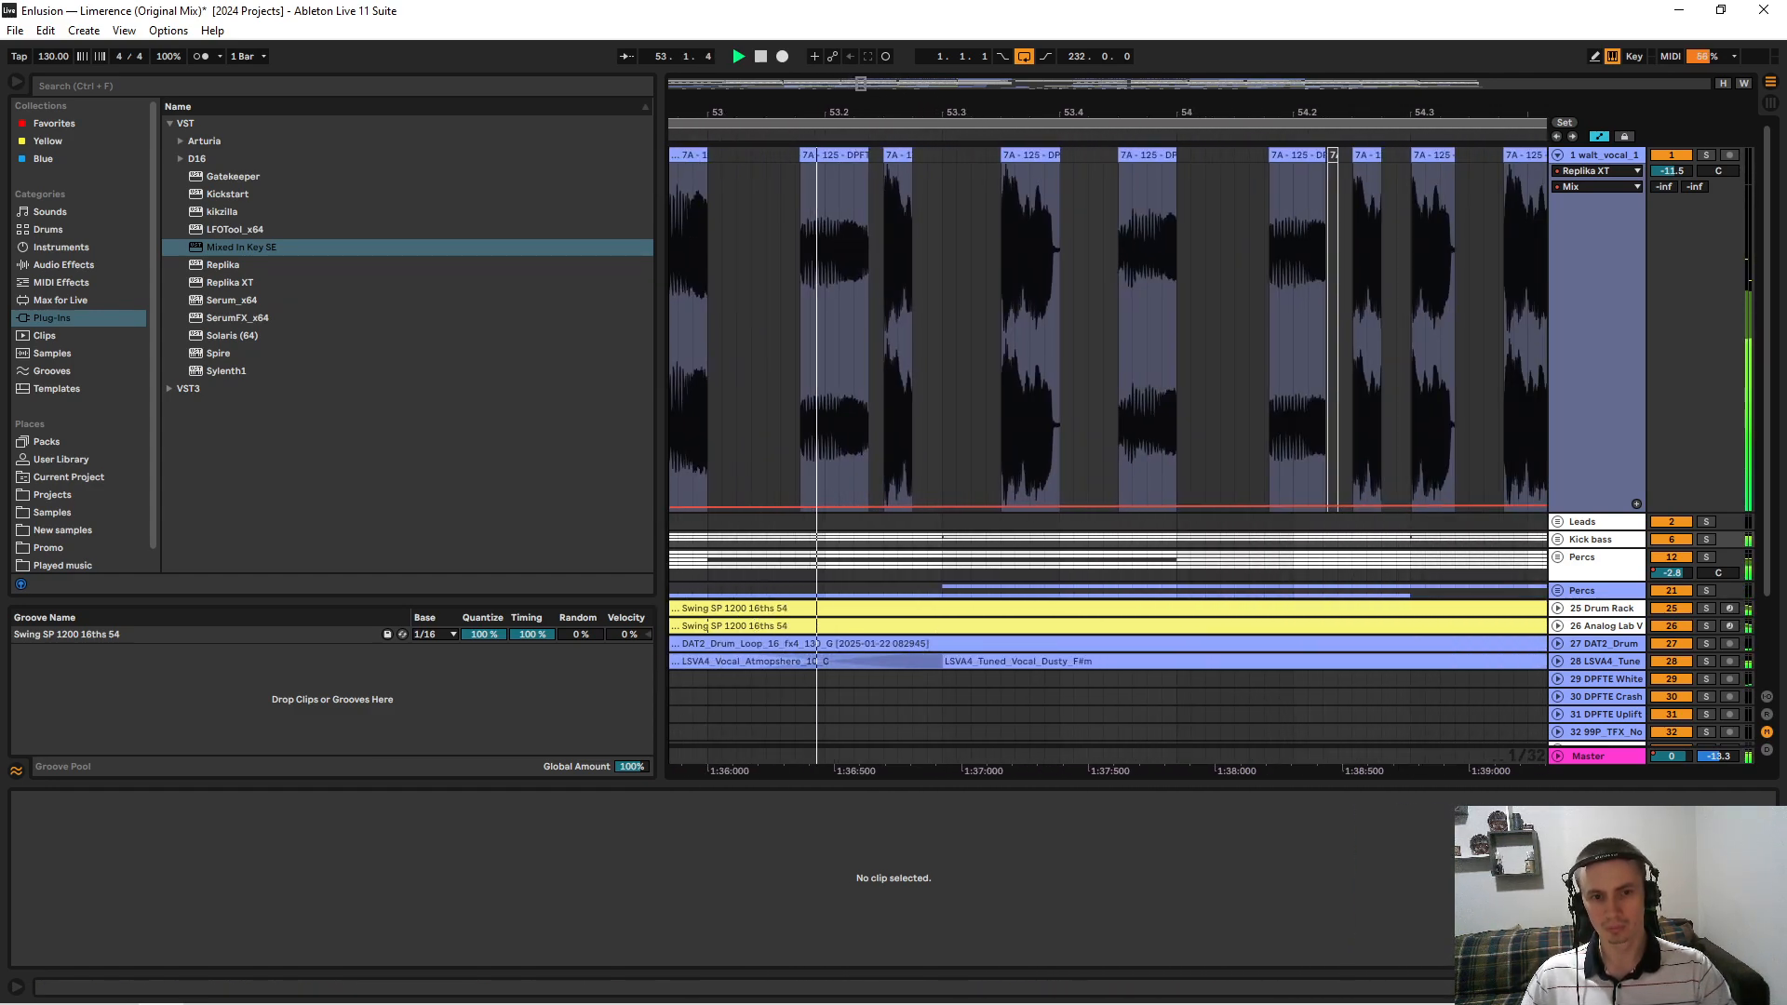
pyautogui.moveTo(831, 111); pyautogui.dragTo(810, 58)
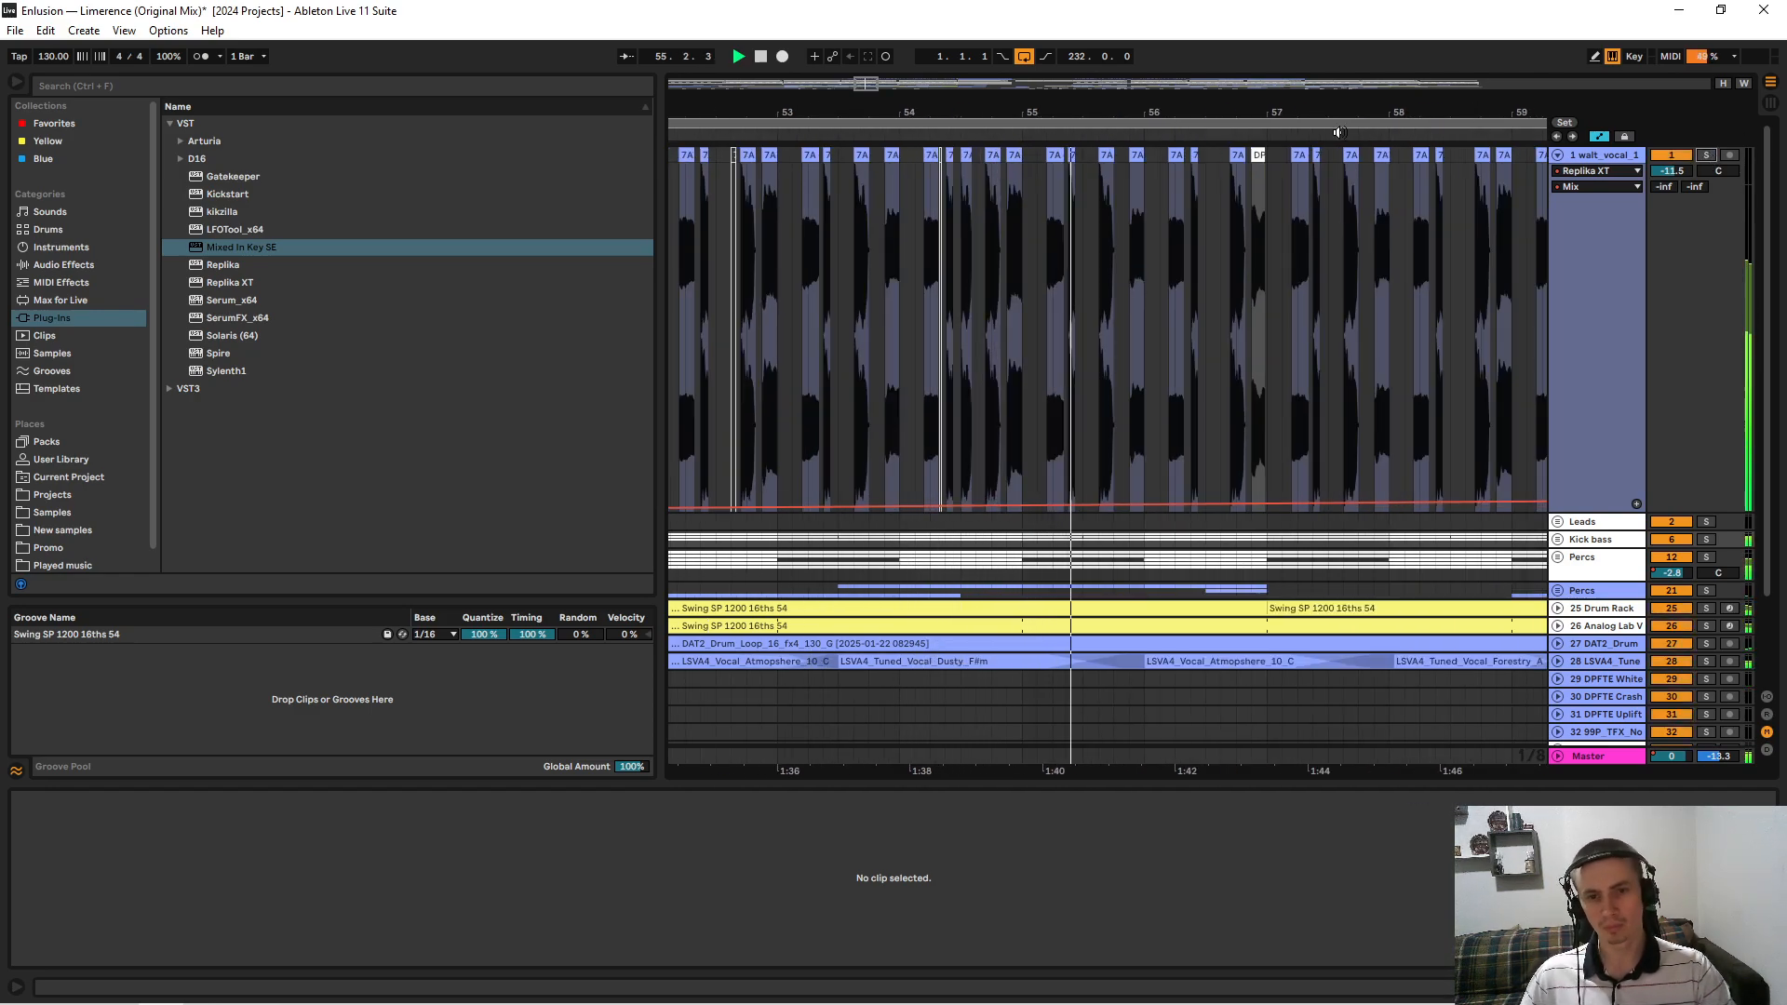
pyautogui.moveTo(1255, 113); pyautogui.dragTo(1108, 185)
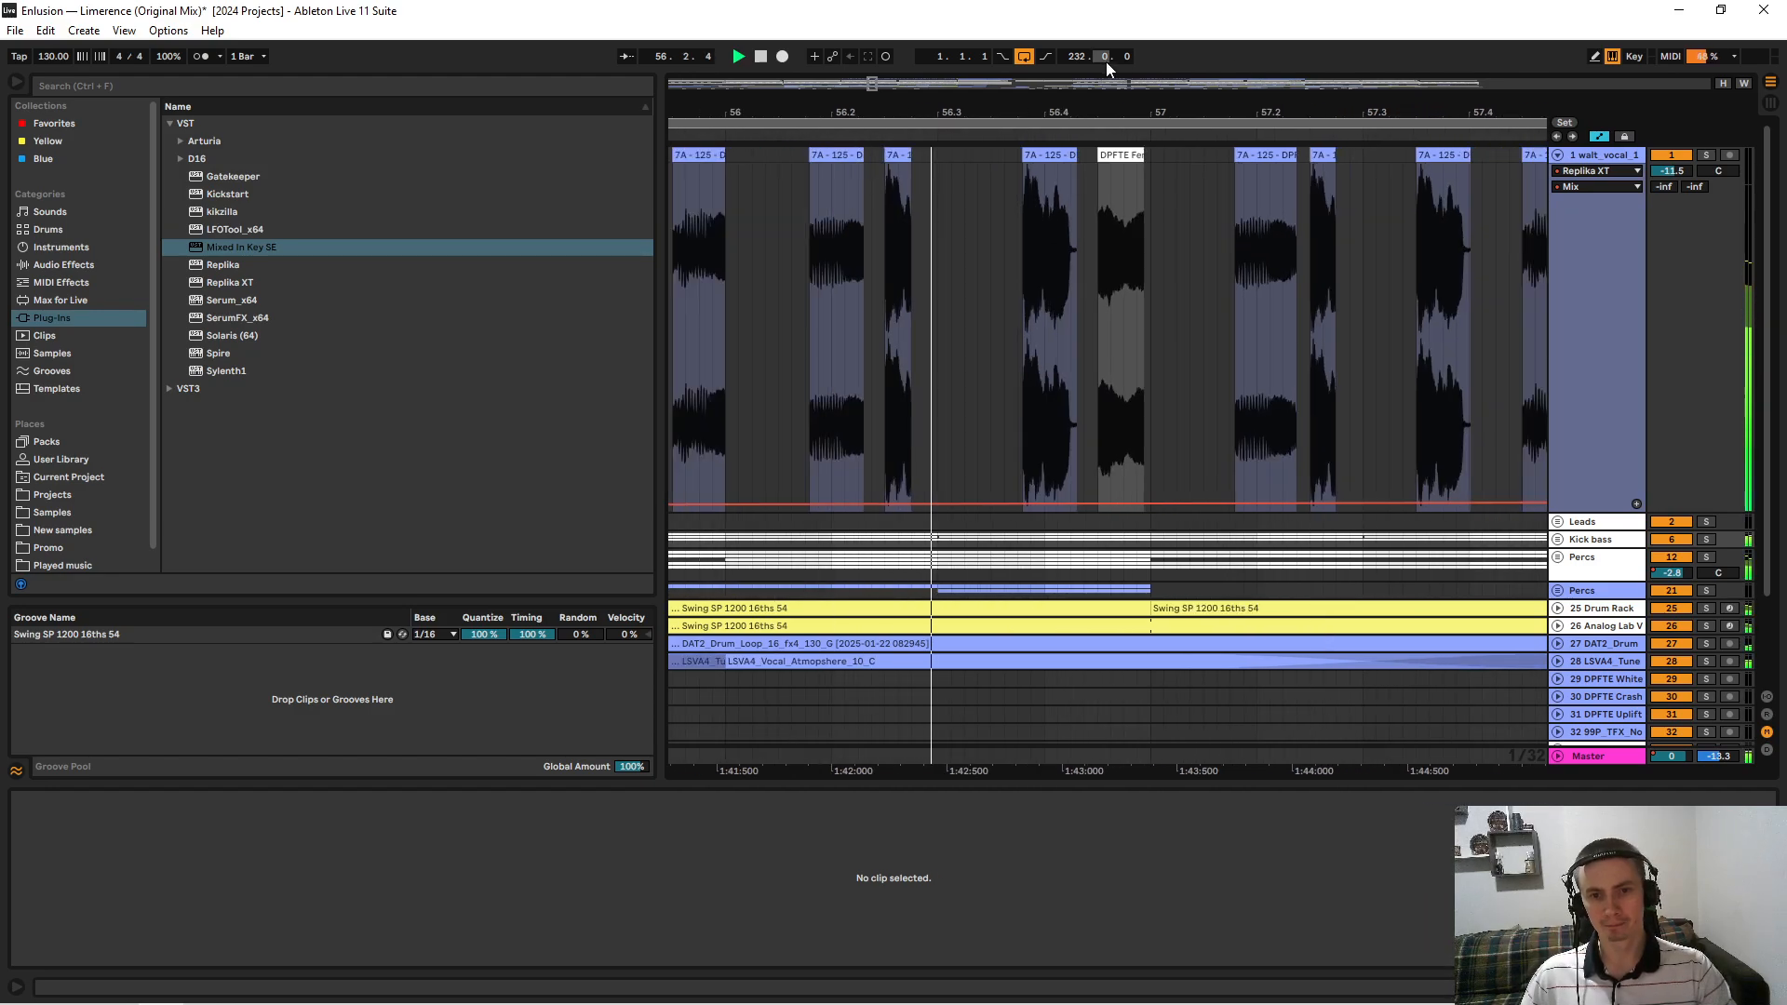
pyautogui.moveTo(1123, 112); pyautogui.dragTo(935, 58)
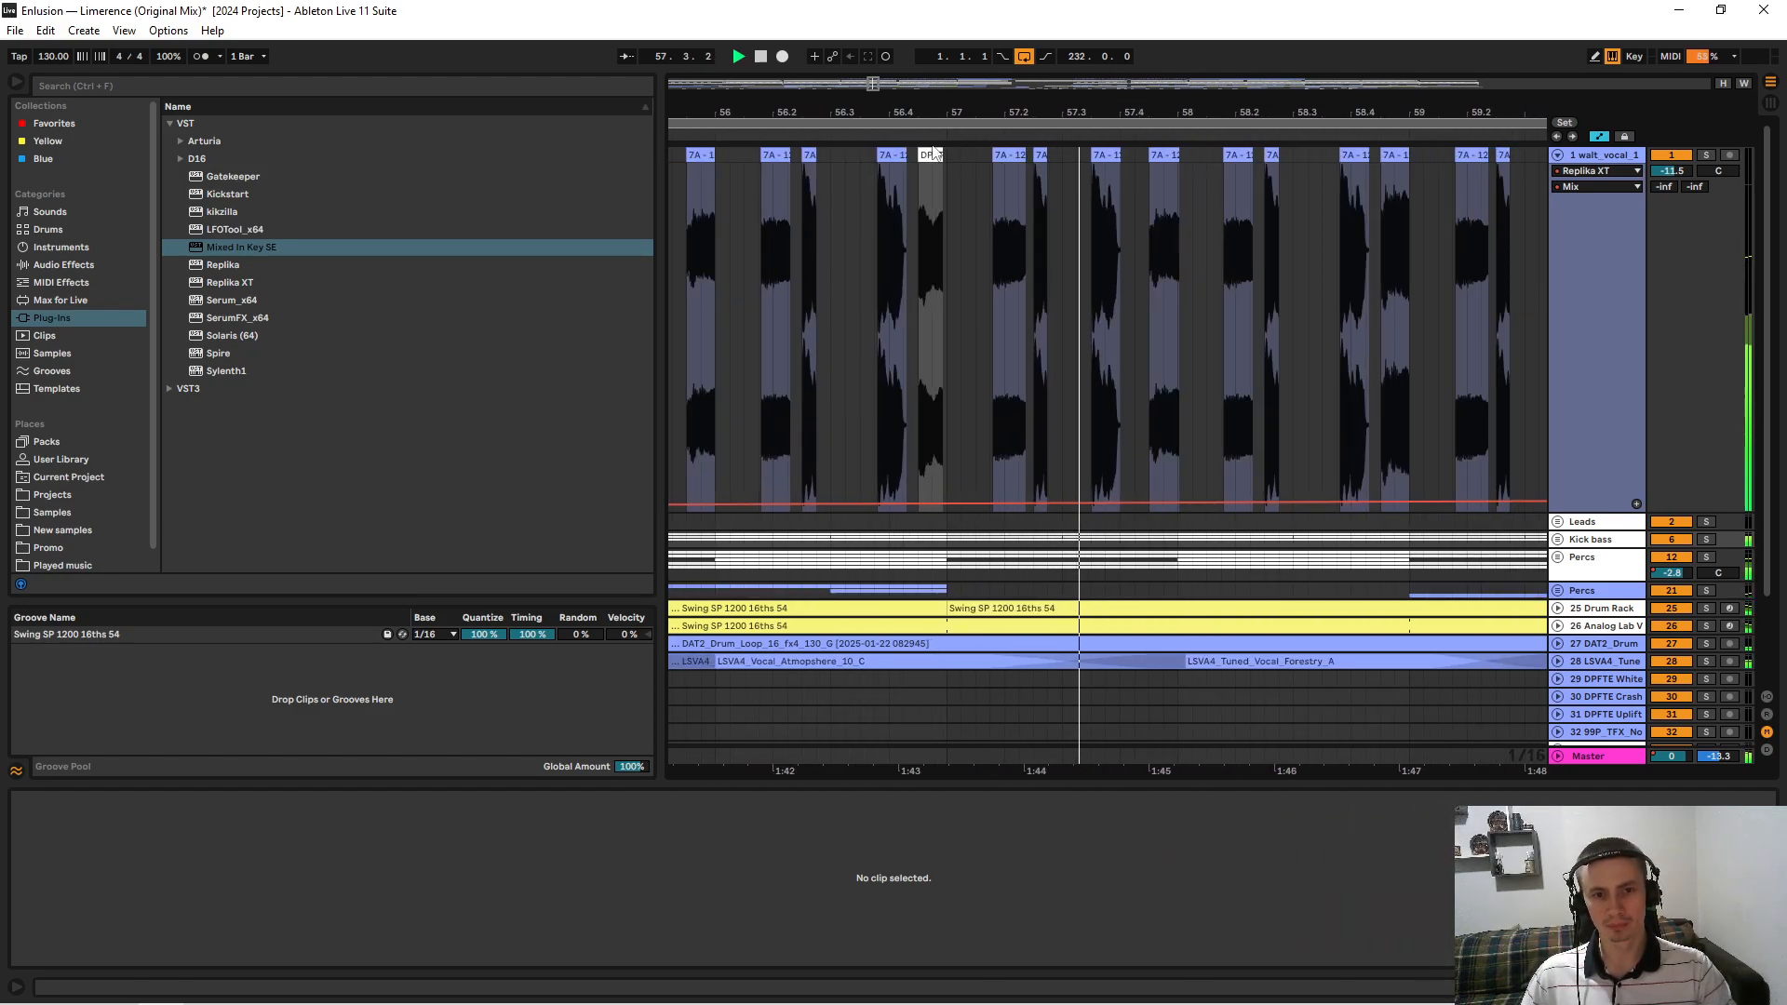
pyautogui.click(933, 155)
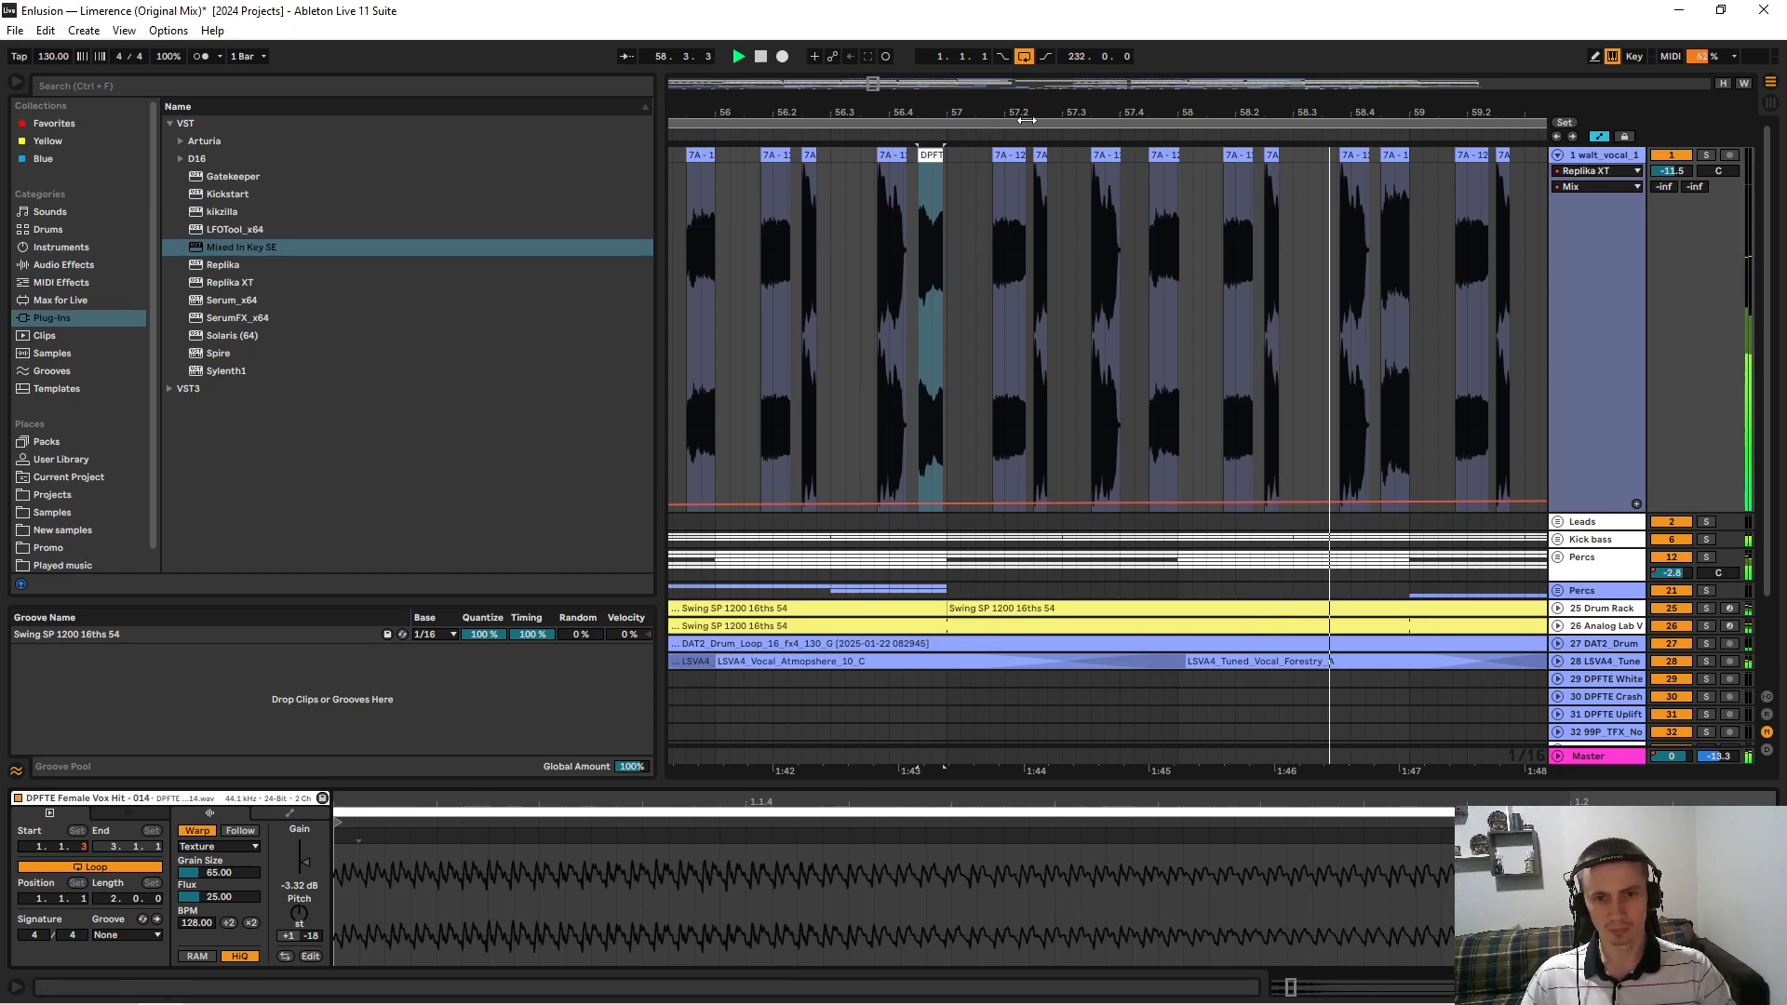
pyautogui.hotkey('ctrl', 'a')
# Deselect the clips, examine the walt_vocal track's Replika XT Mix automation from about bar 51 to 89, and fold the track.
pyautogui.moveTo(1017, 115); pyautogui.dragTo(890, 58)
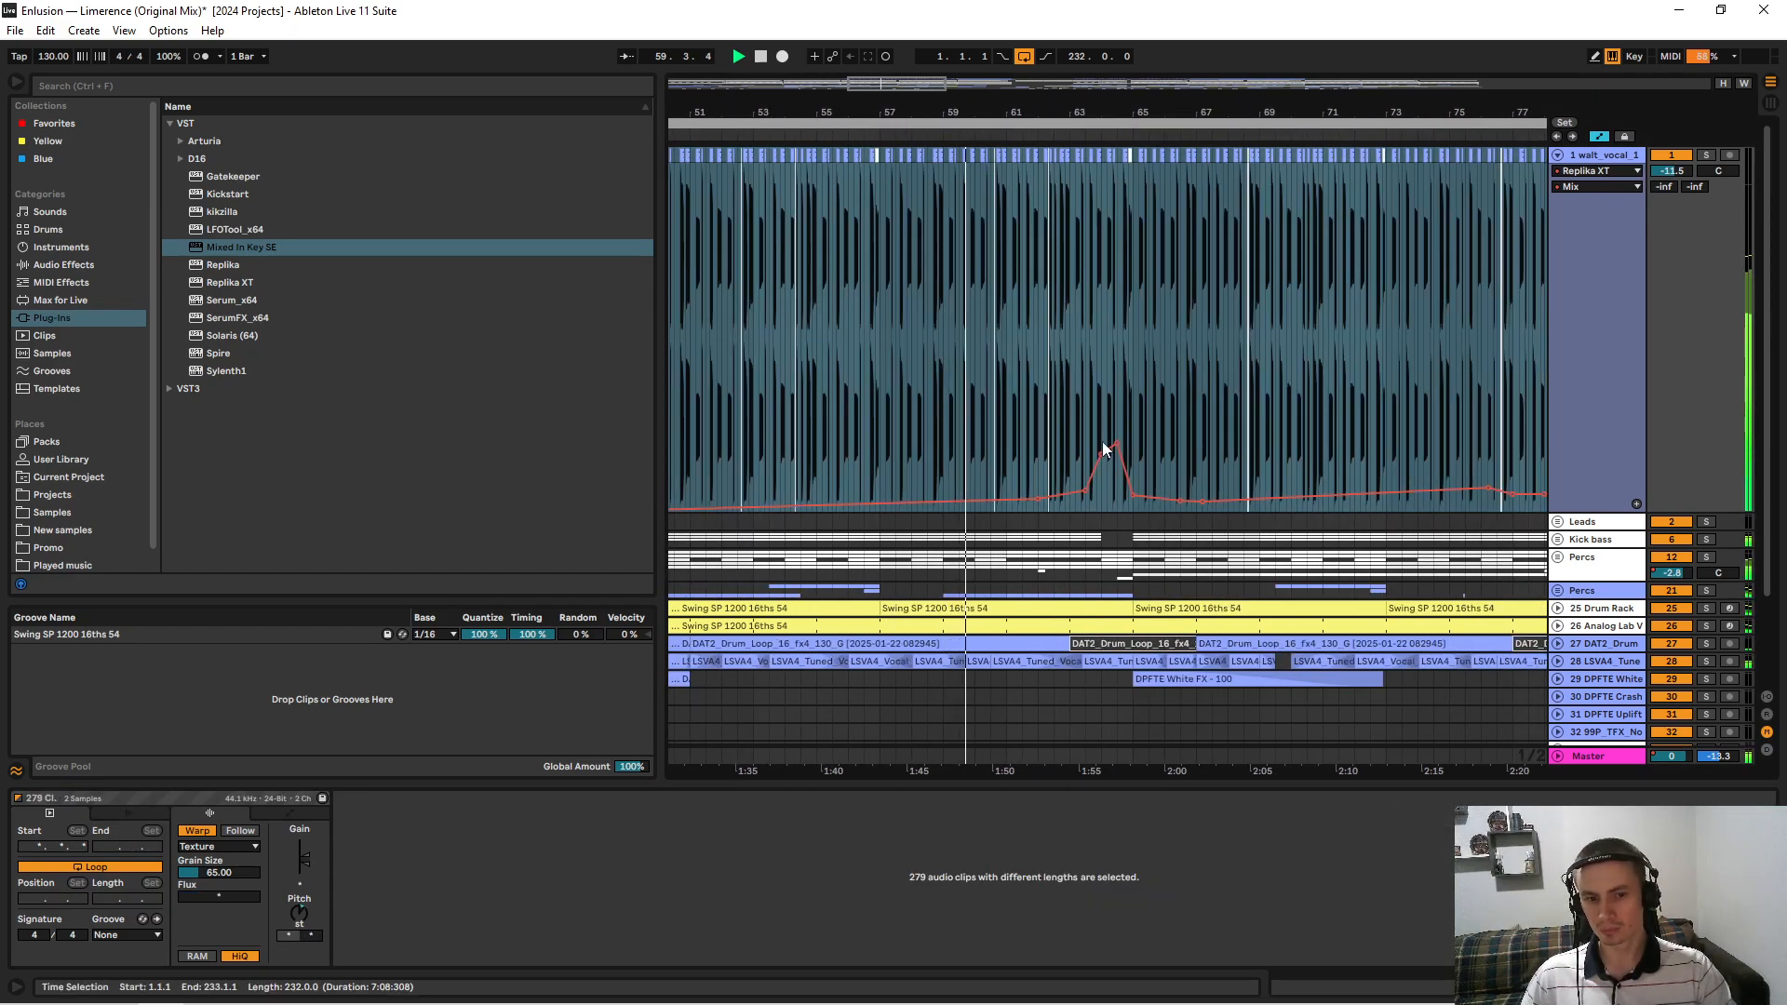
pyautogui.click(1023, 472)
pyautogui.moveTo(1009, 498); pyautogui.dragTo(1117, 439)
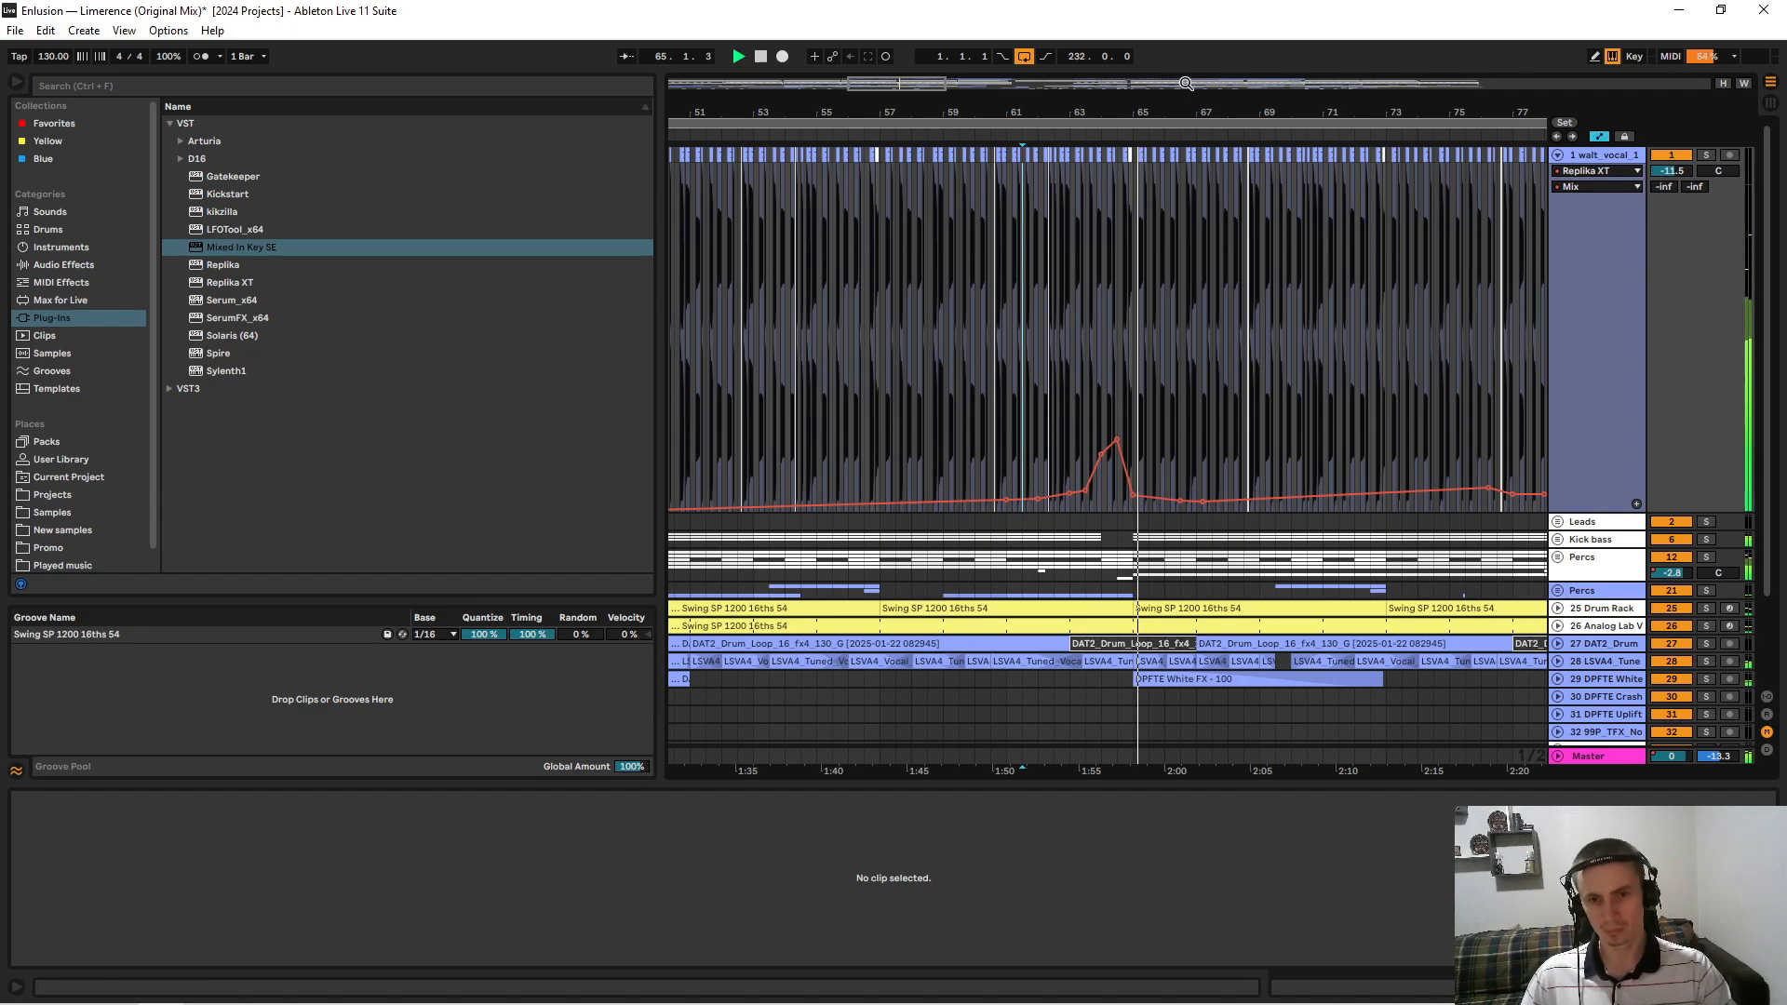
pyautogui.moveTo(1180, 103); pyautogui.dragTo(996, 111)
pyautogui.scroll(-2, 1048, 439)
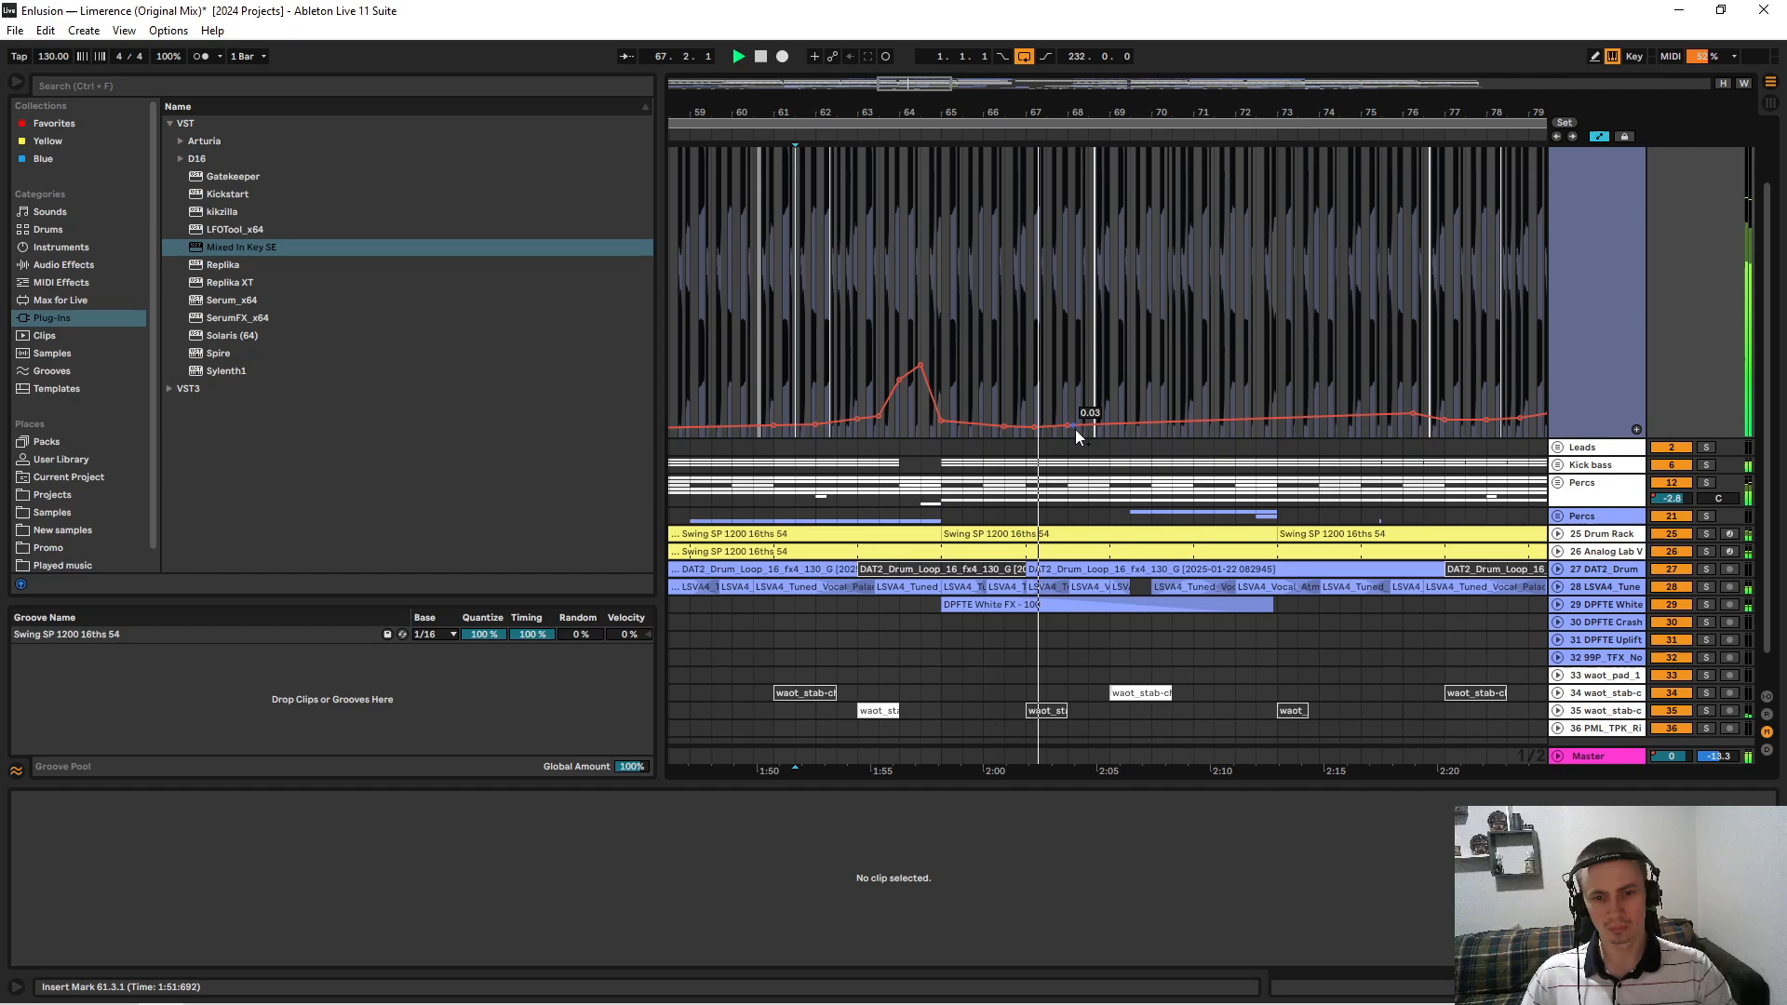
pyautogui.moveTo(1093, 424)
pyautogui.mouseDown()
pyautogui.moveTo(1095, 401)
pyautogui.moveTo(1091, 426)
pyautogui.mouseUp()
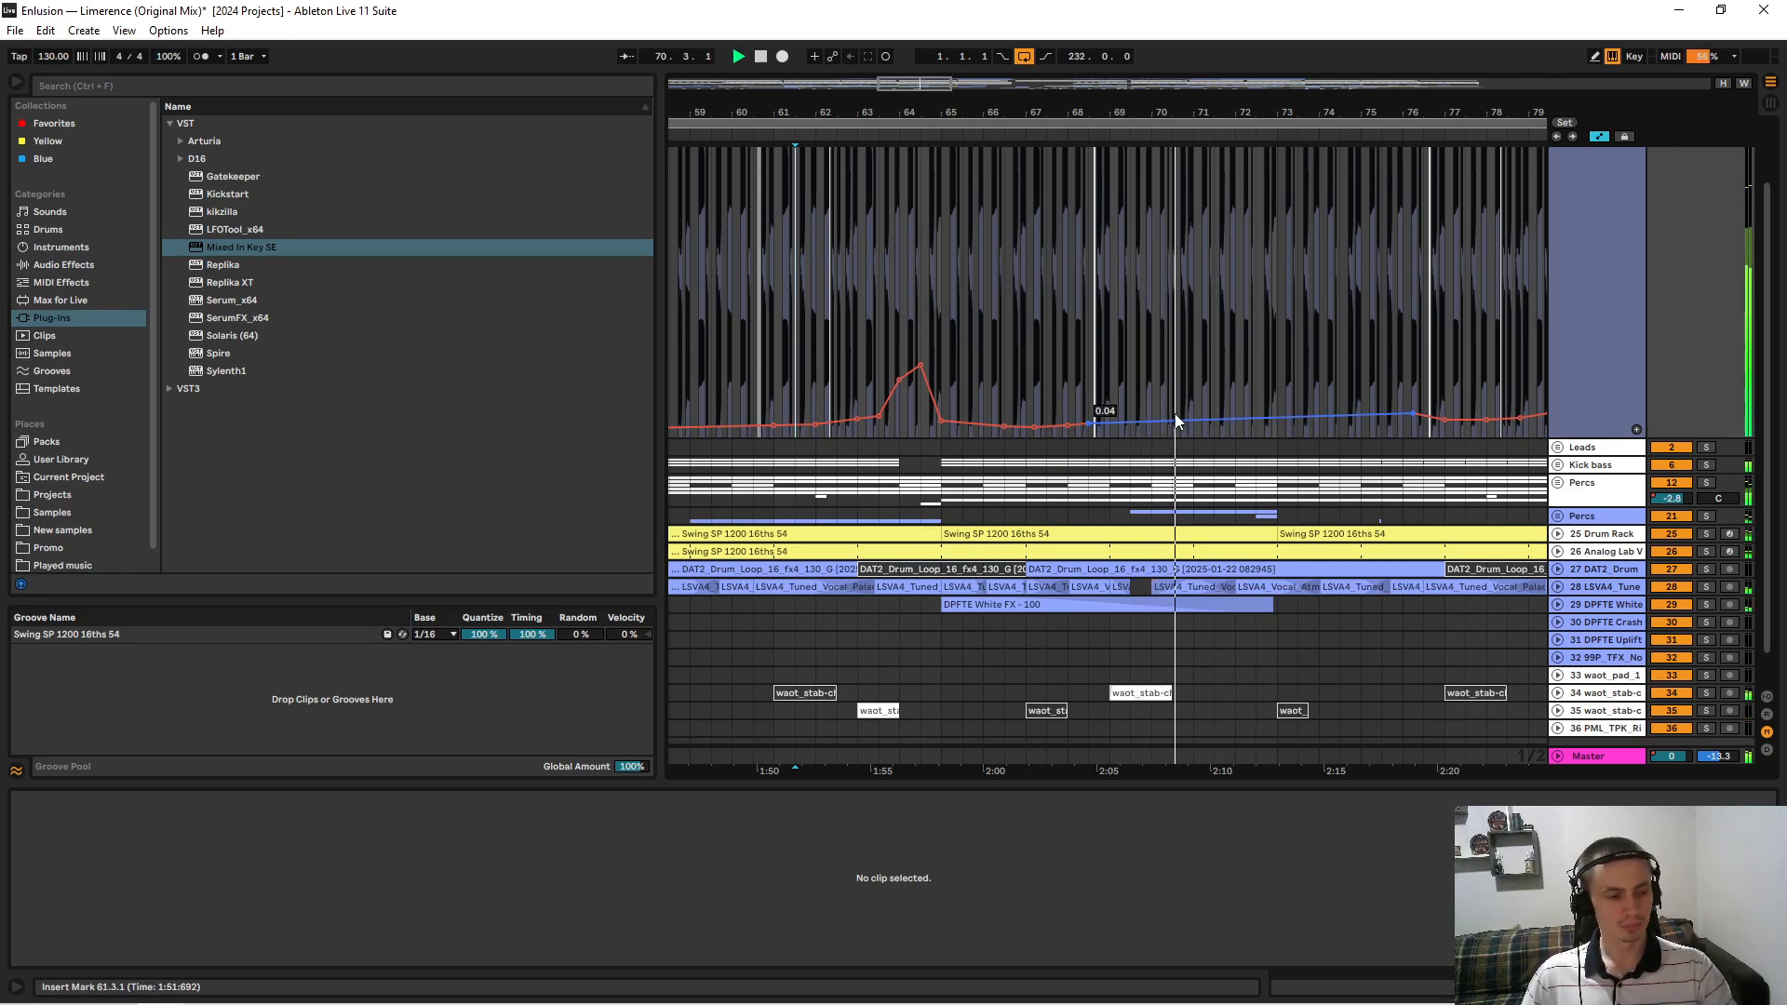
pyautogui.moveTo(1235, 114); pyautogui.dragTo(1097, 113)
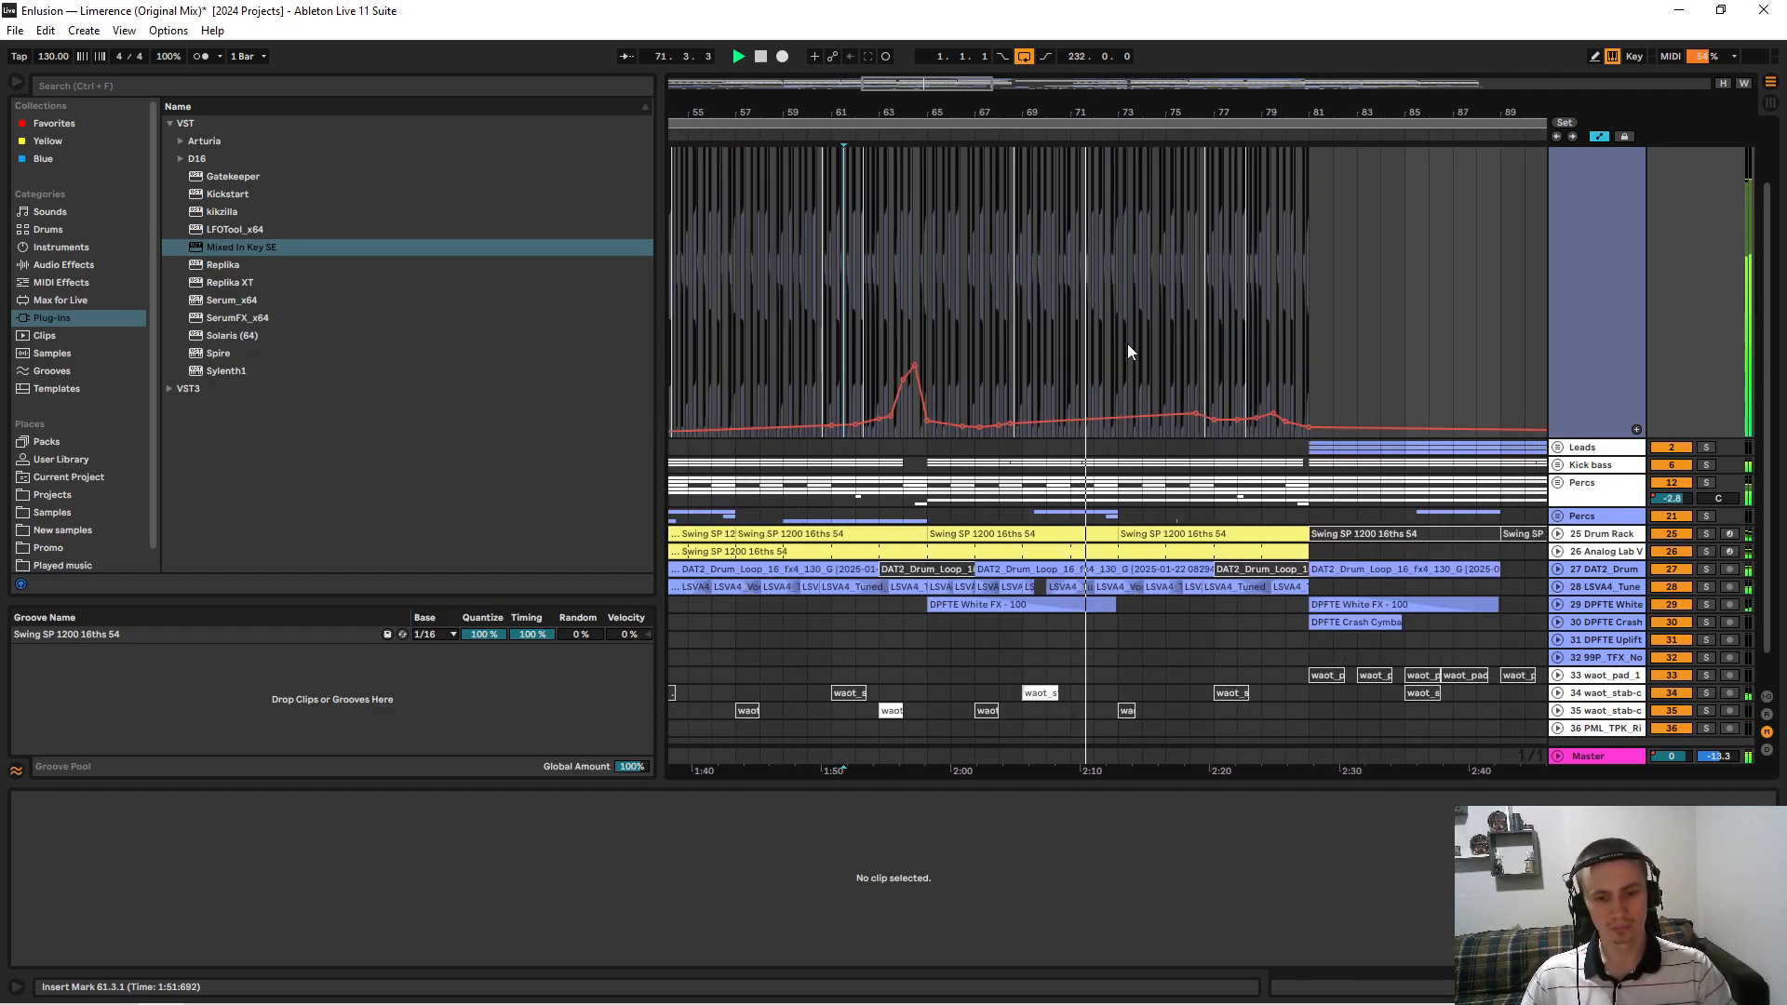
pyautogui.scroll(-2, 1126, 343)
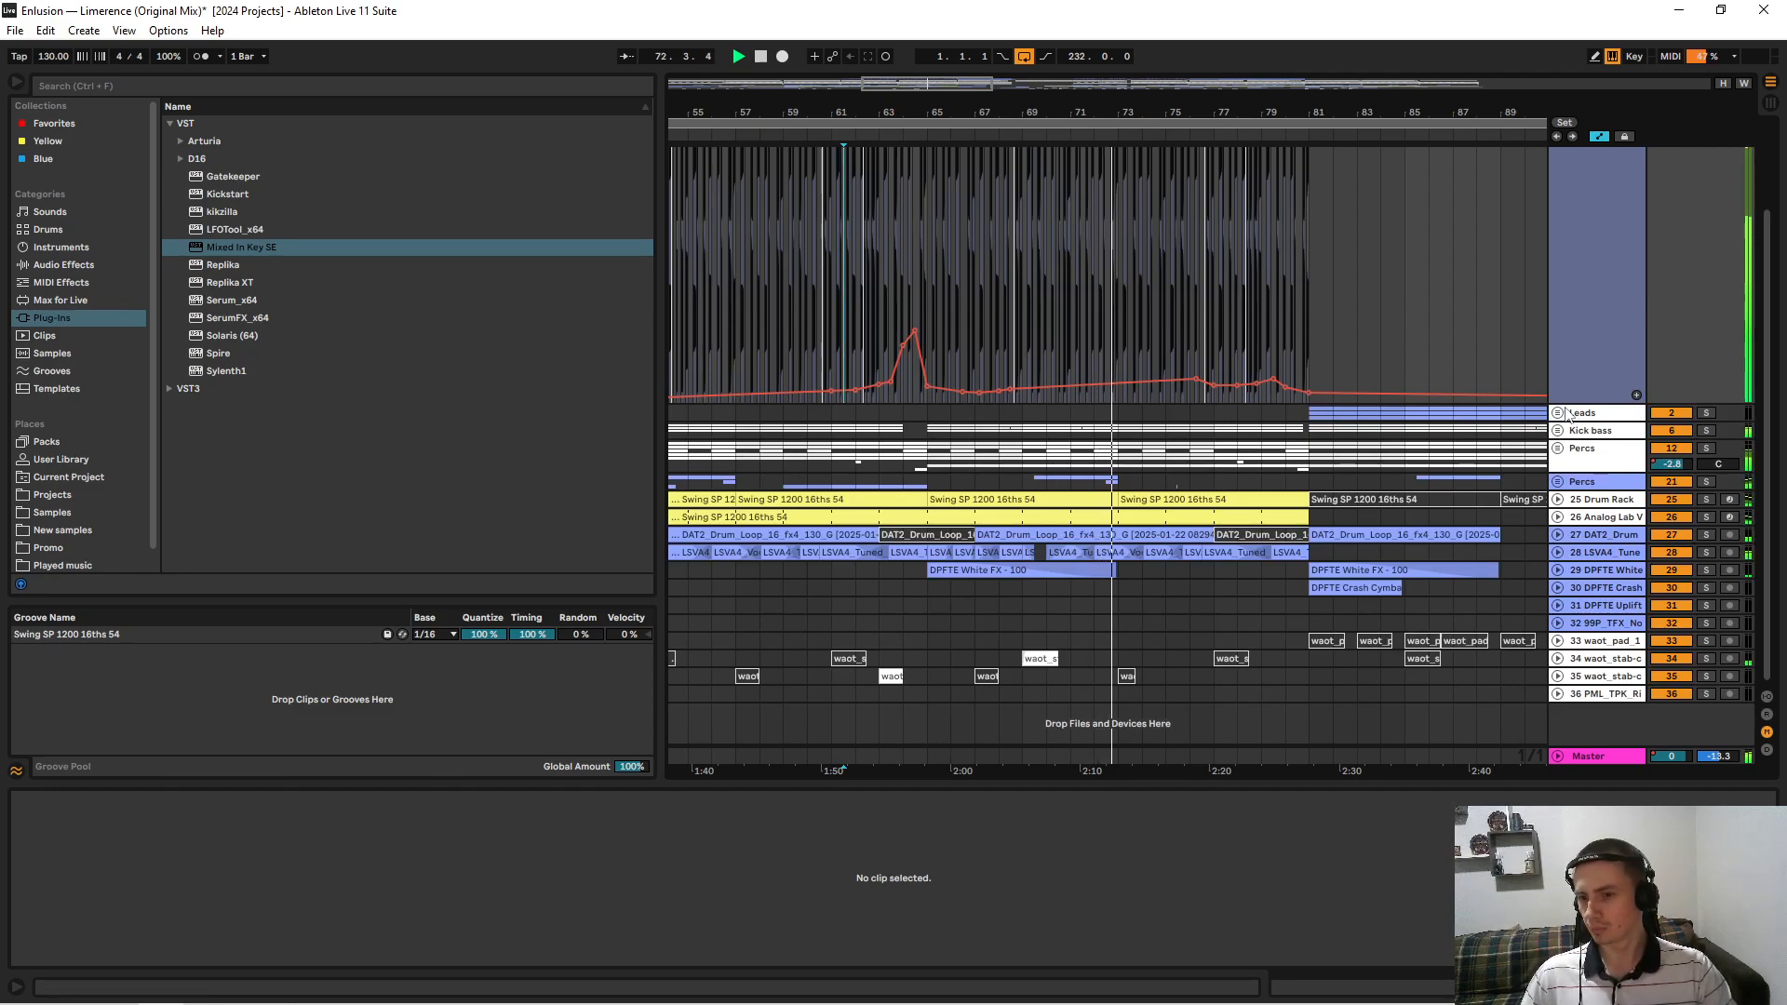
pyautogui.scroll(3, 1276, 315)
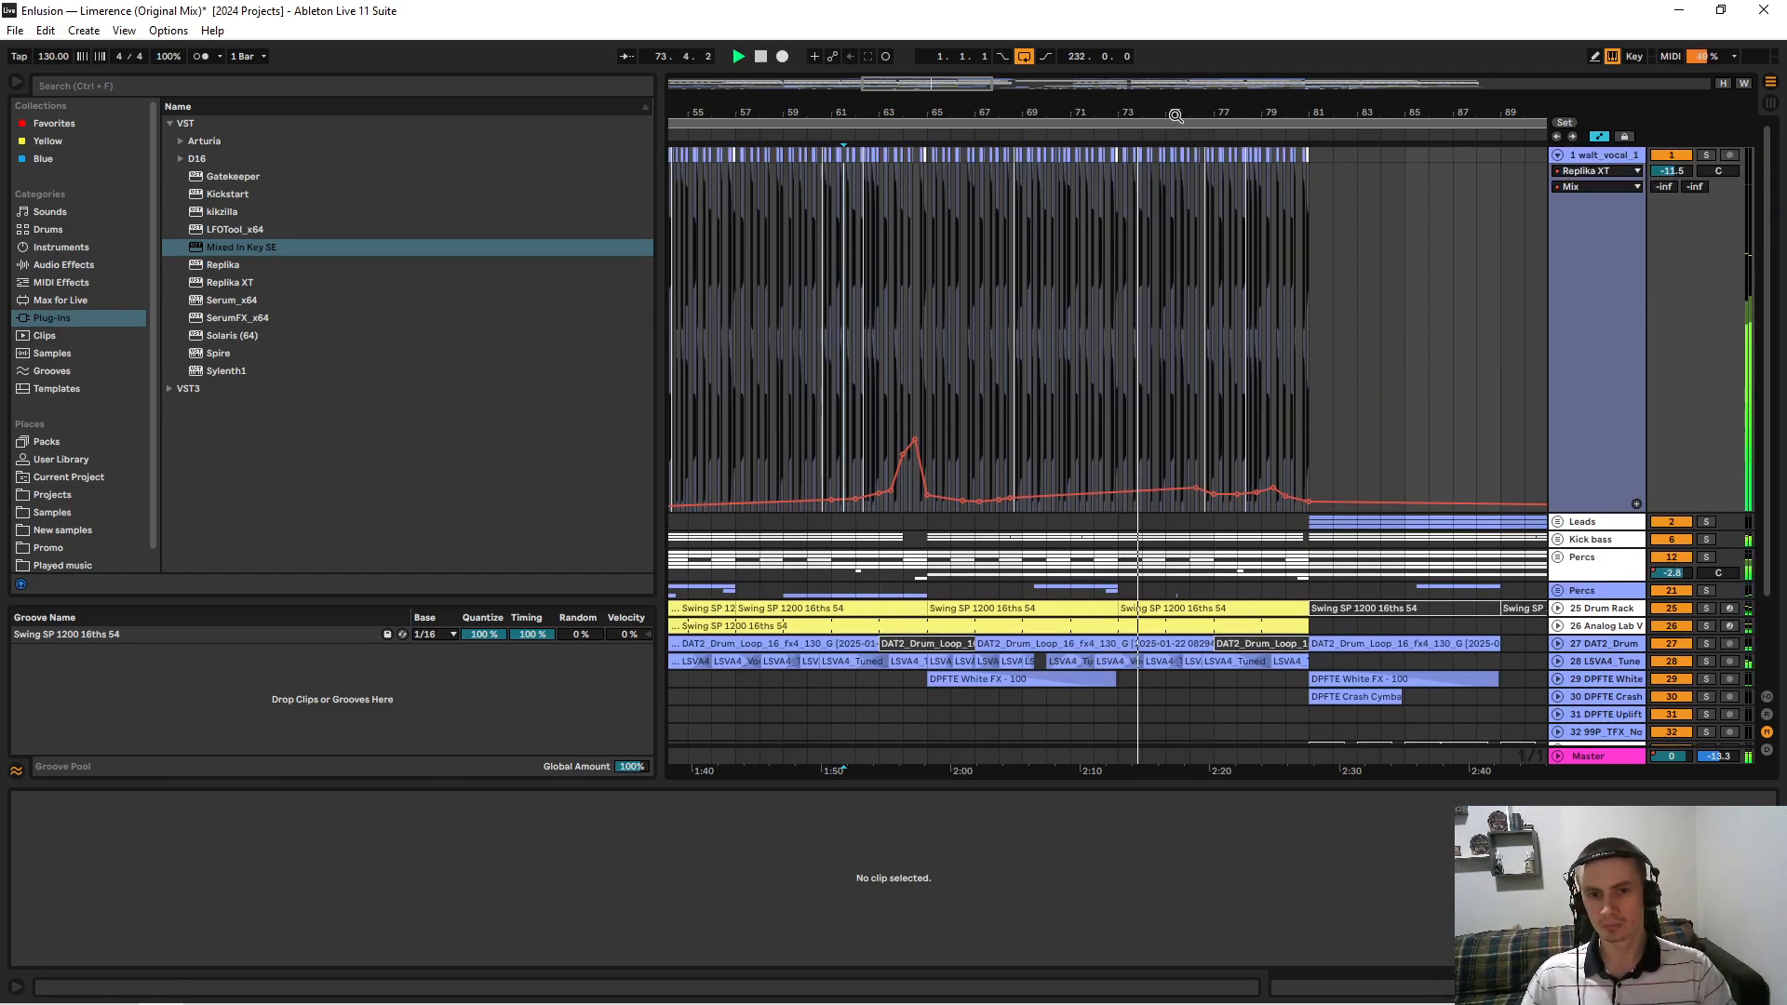
pyautogui.click(1558, 154)
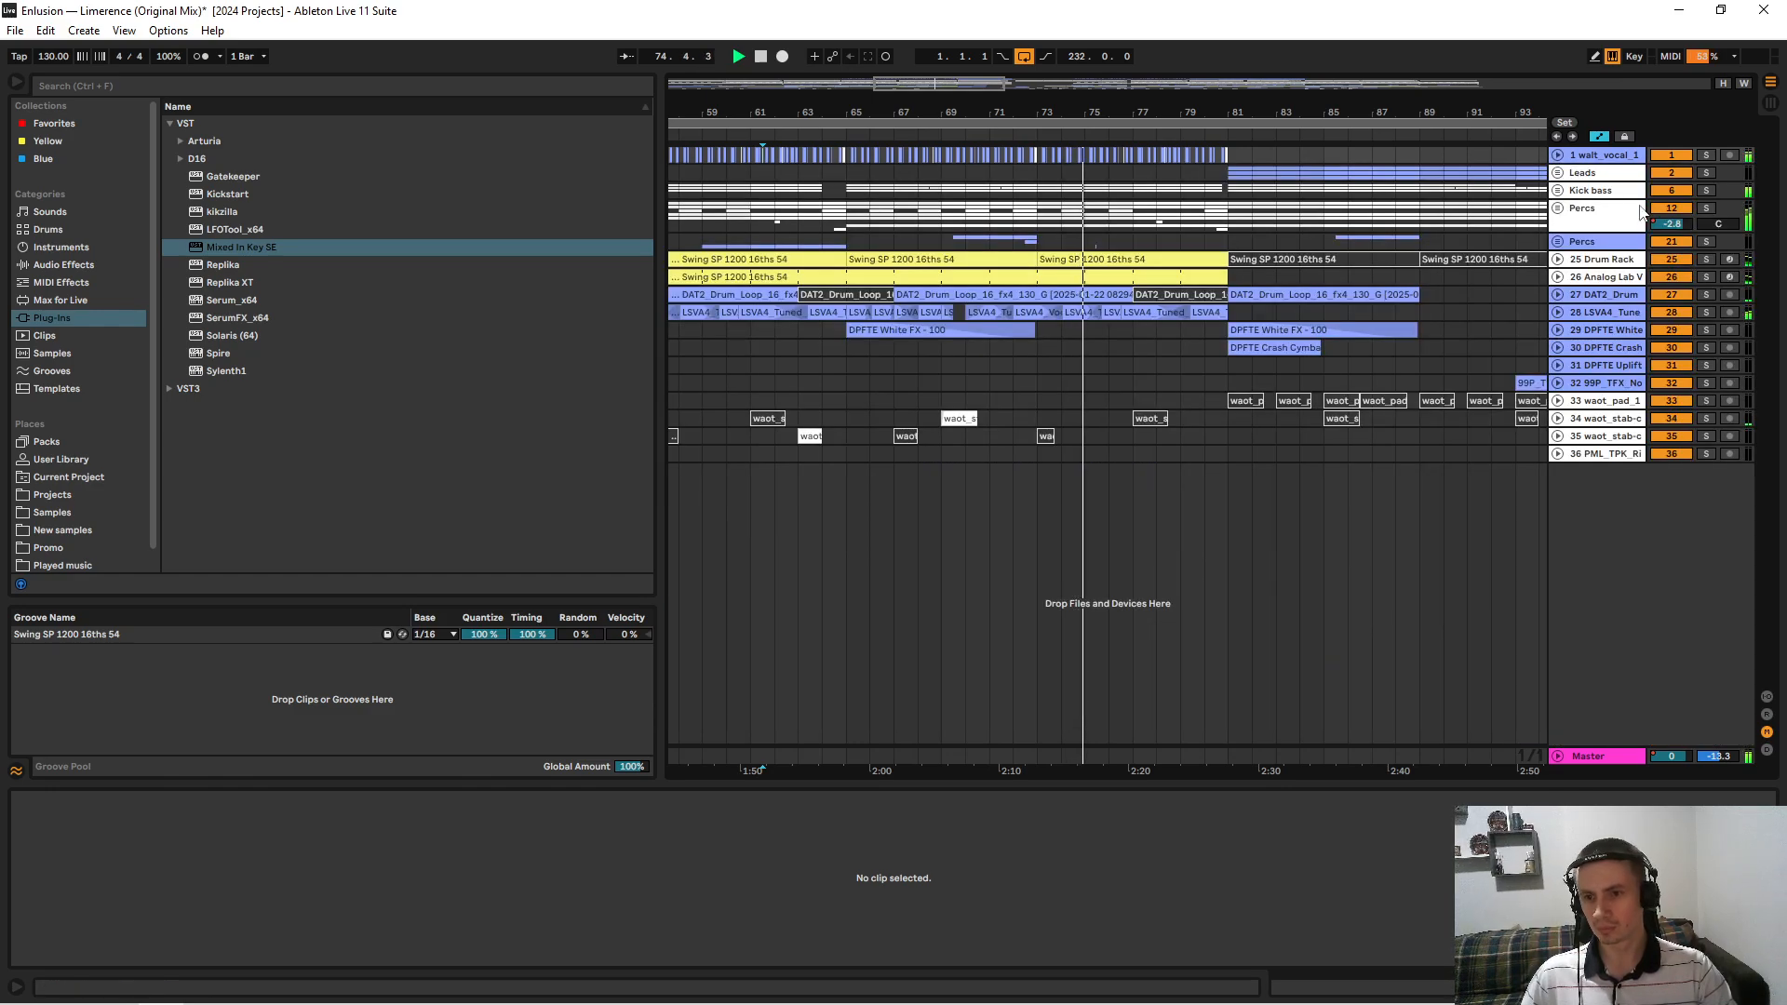
# Unfold the Kick bass group, listen with the Kick and walt_vocal tracks muted, then unmute both and fold the group.
pyautogui.click(1557, 190)
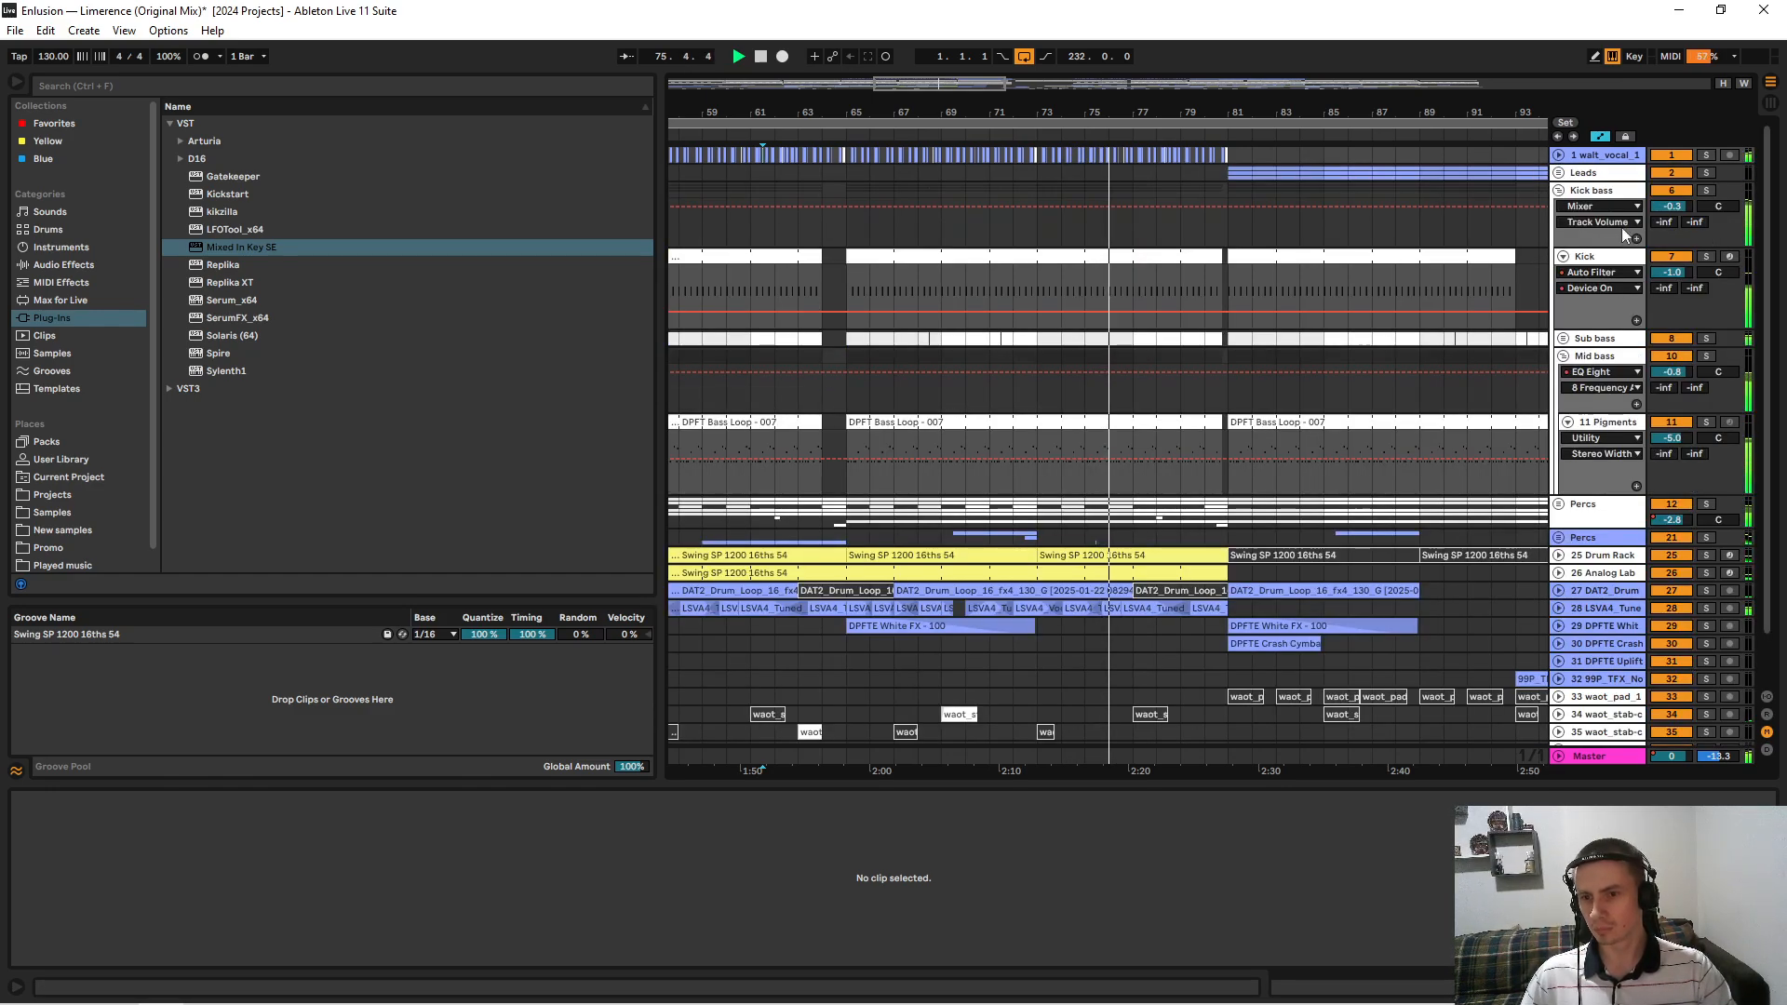
pyautogui.click(1683, 256)
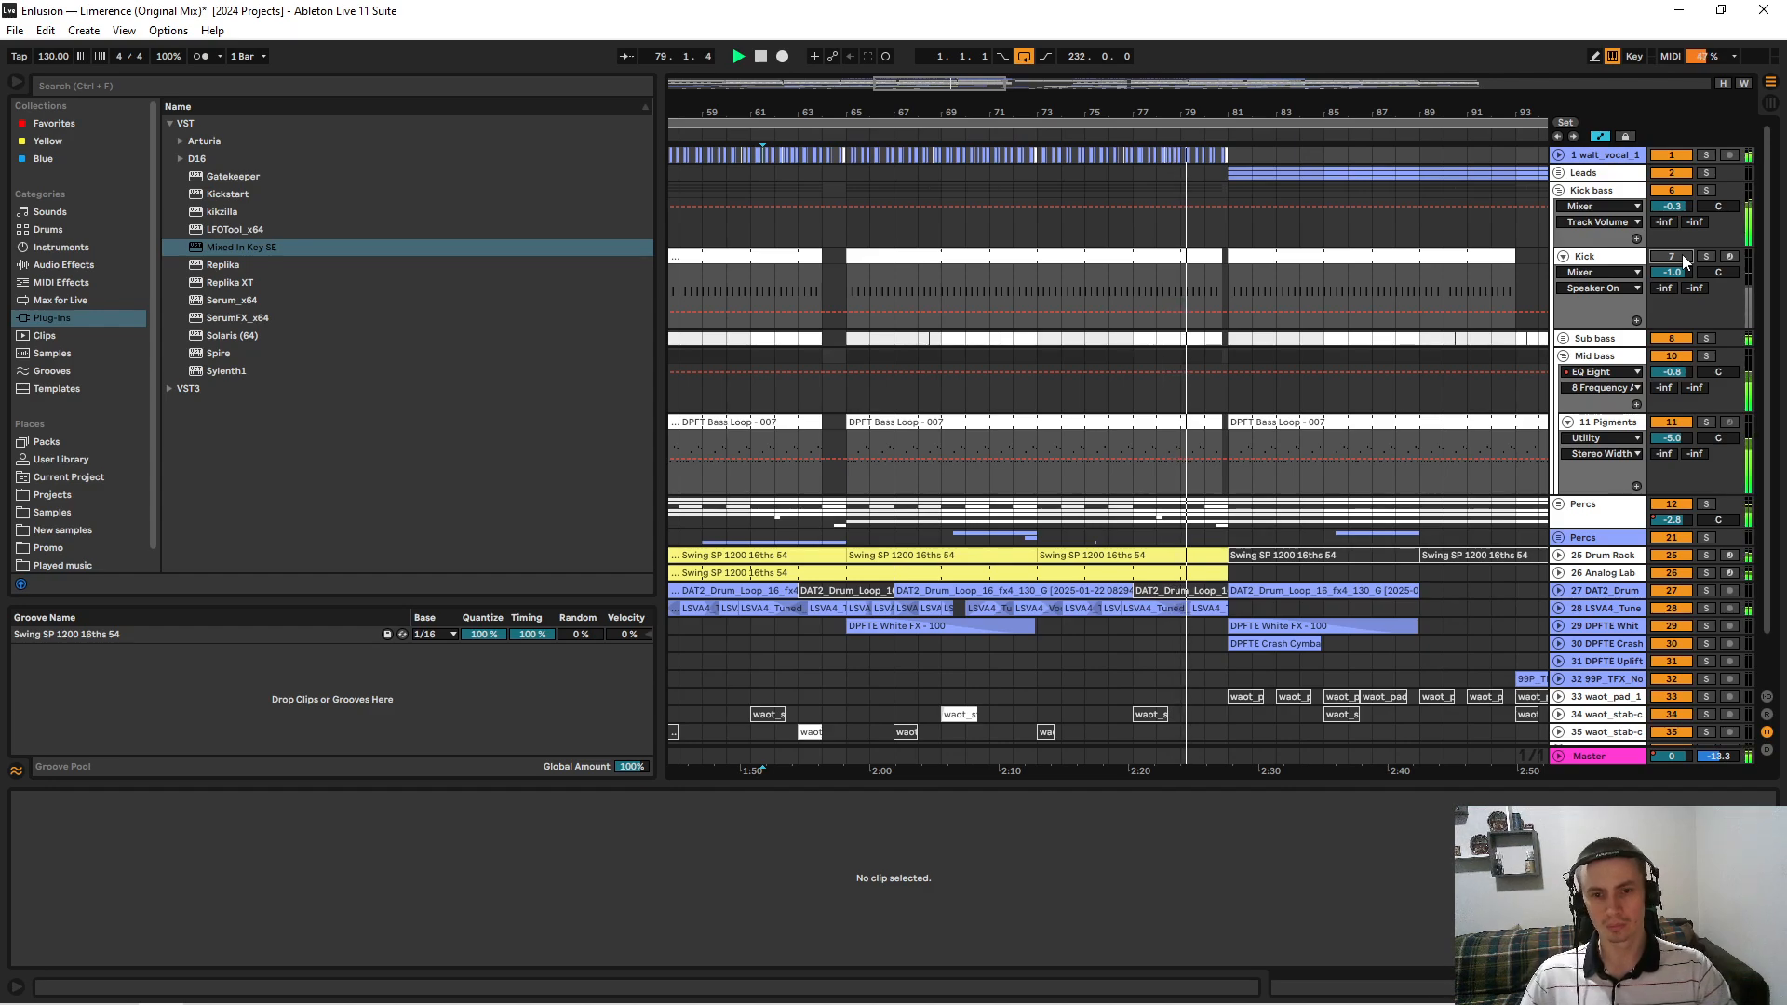
pyautogui.click(1671, 154)
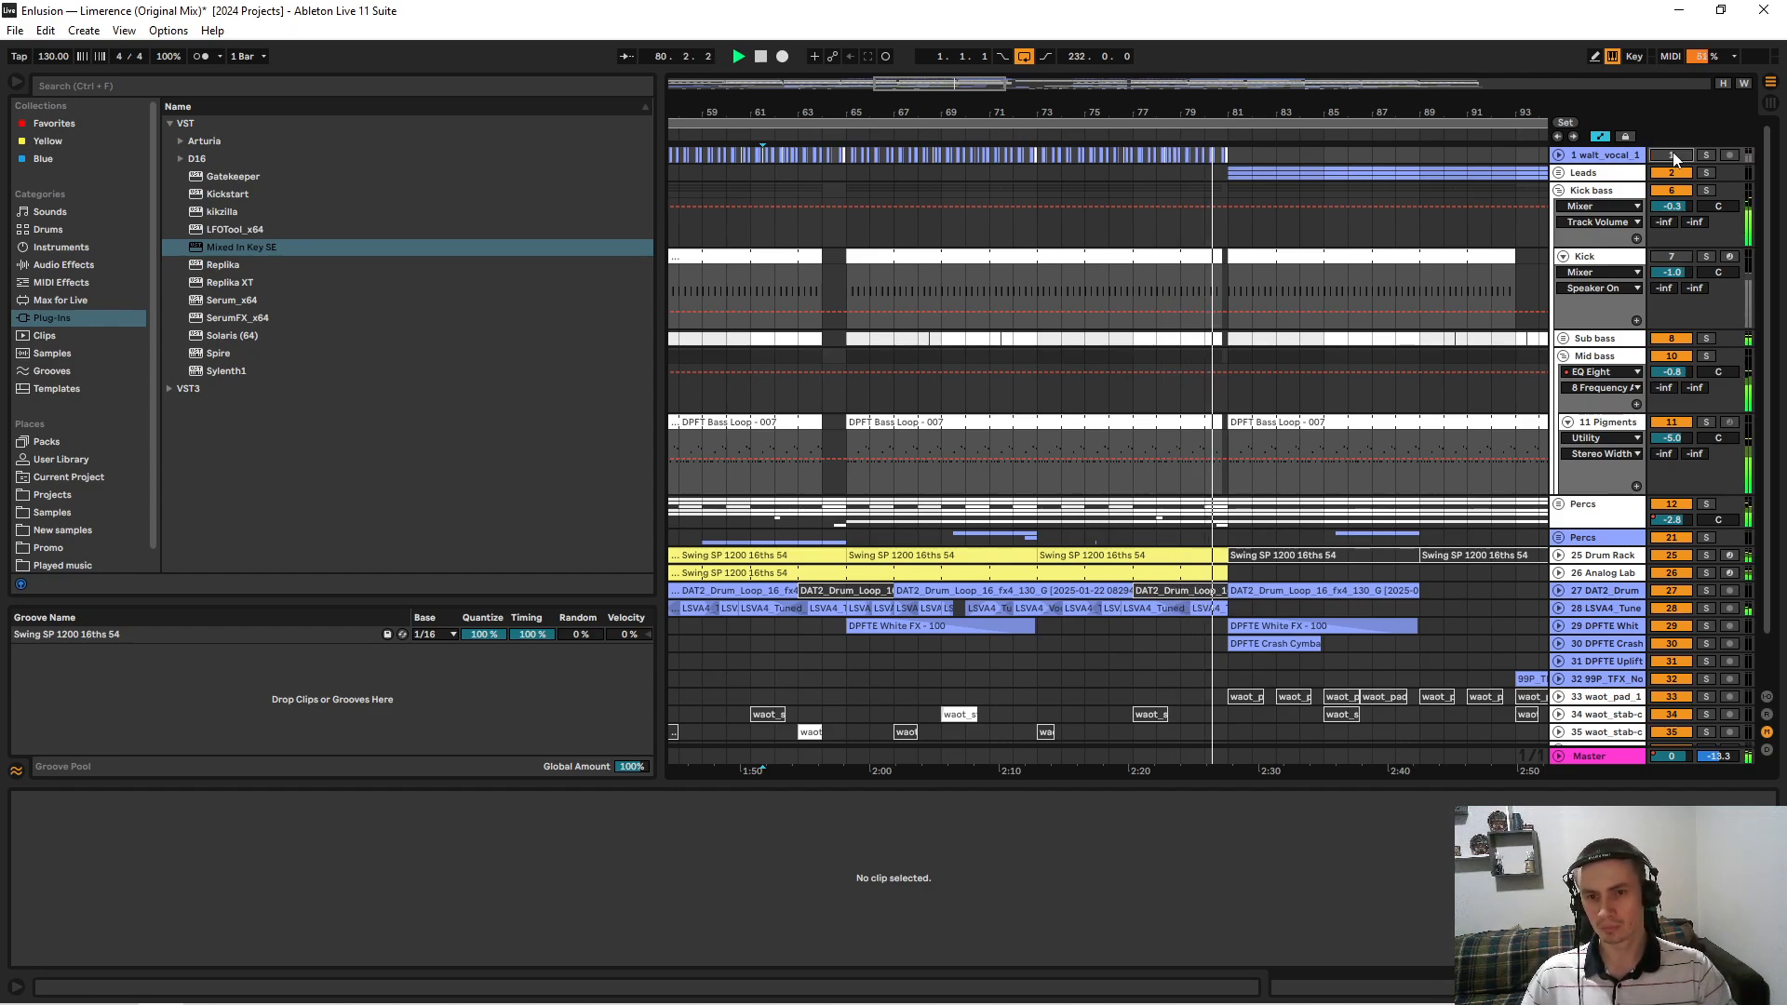
pyautogui.click(1674, 158)
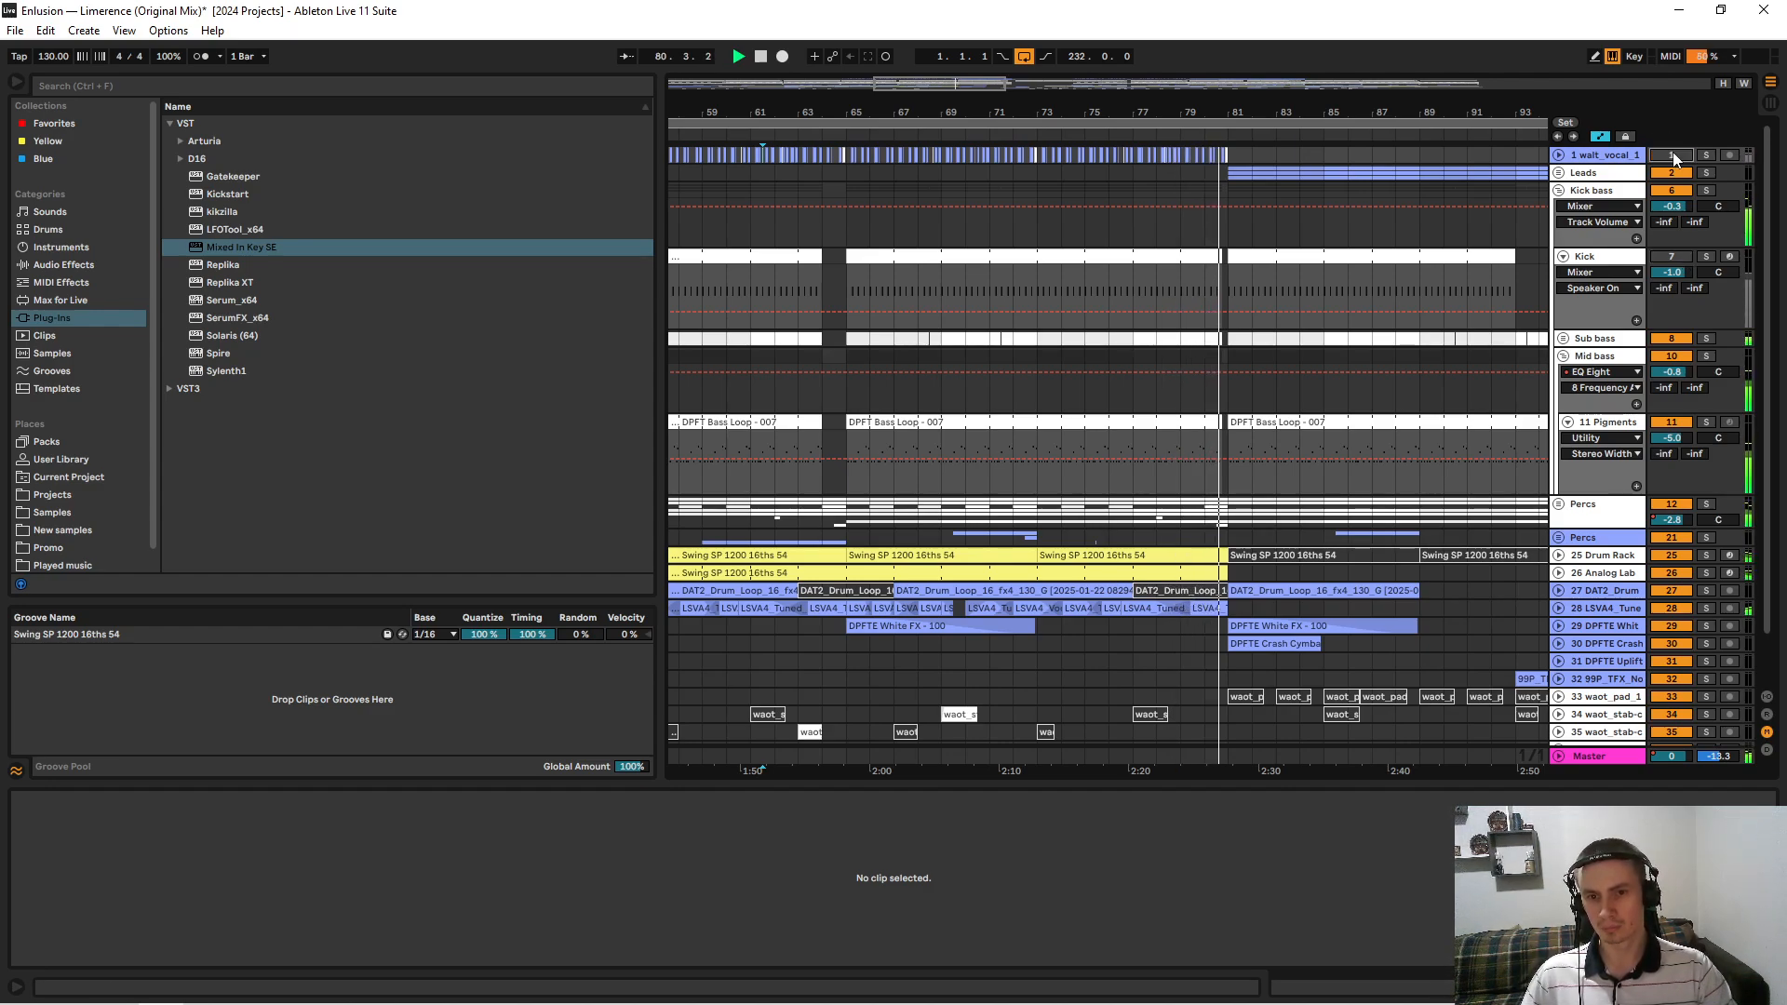
pyautogui.click(1673, 257)
pyautogui.click(1560, 191)
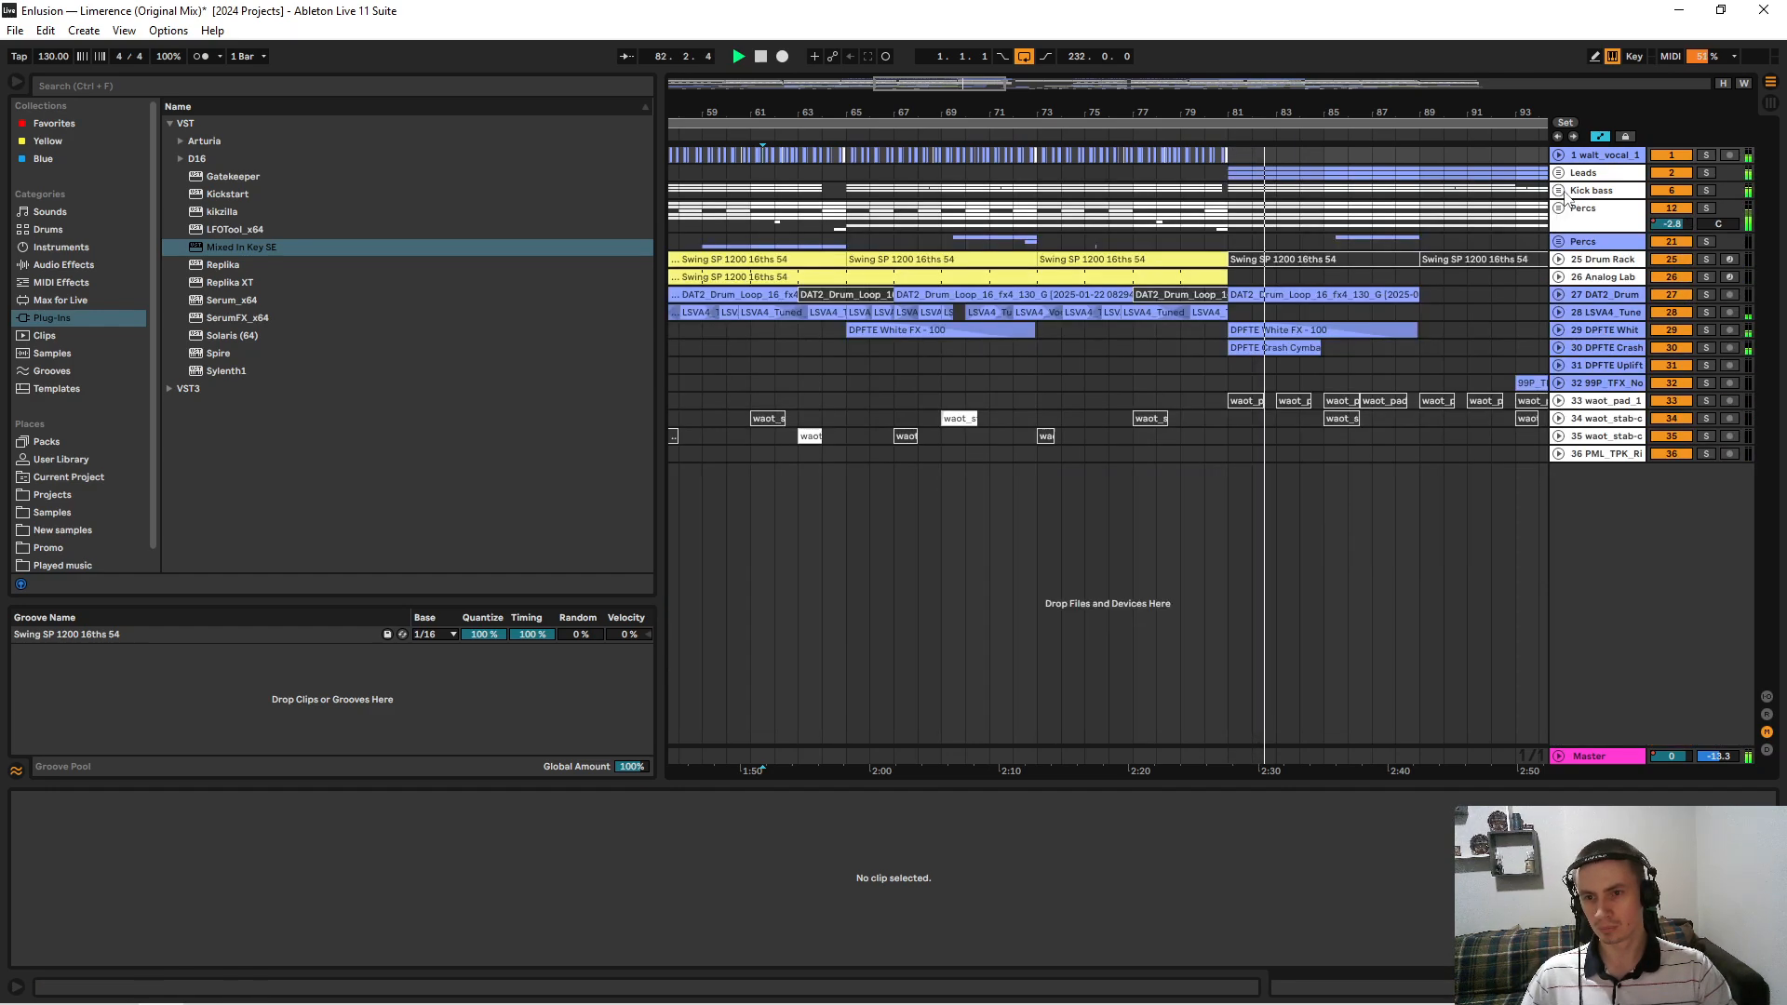
# Solo and unfold the Leads group, and examine the Analog Lab V track's EQ Eight 8 Frequency A automation.
pyautogui.click(1701, 174)
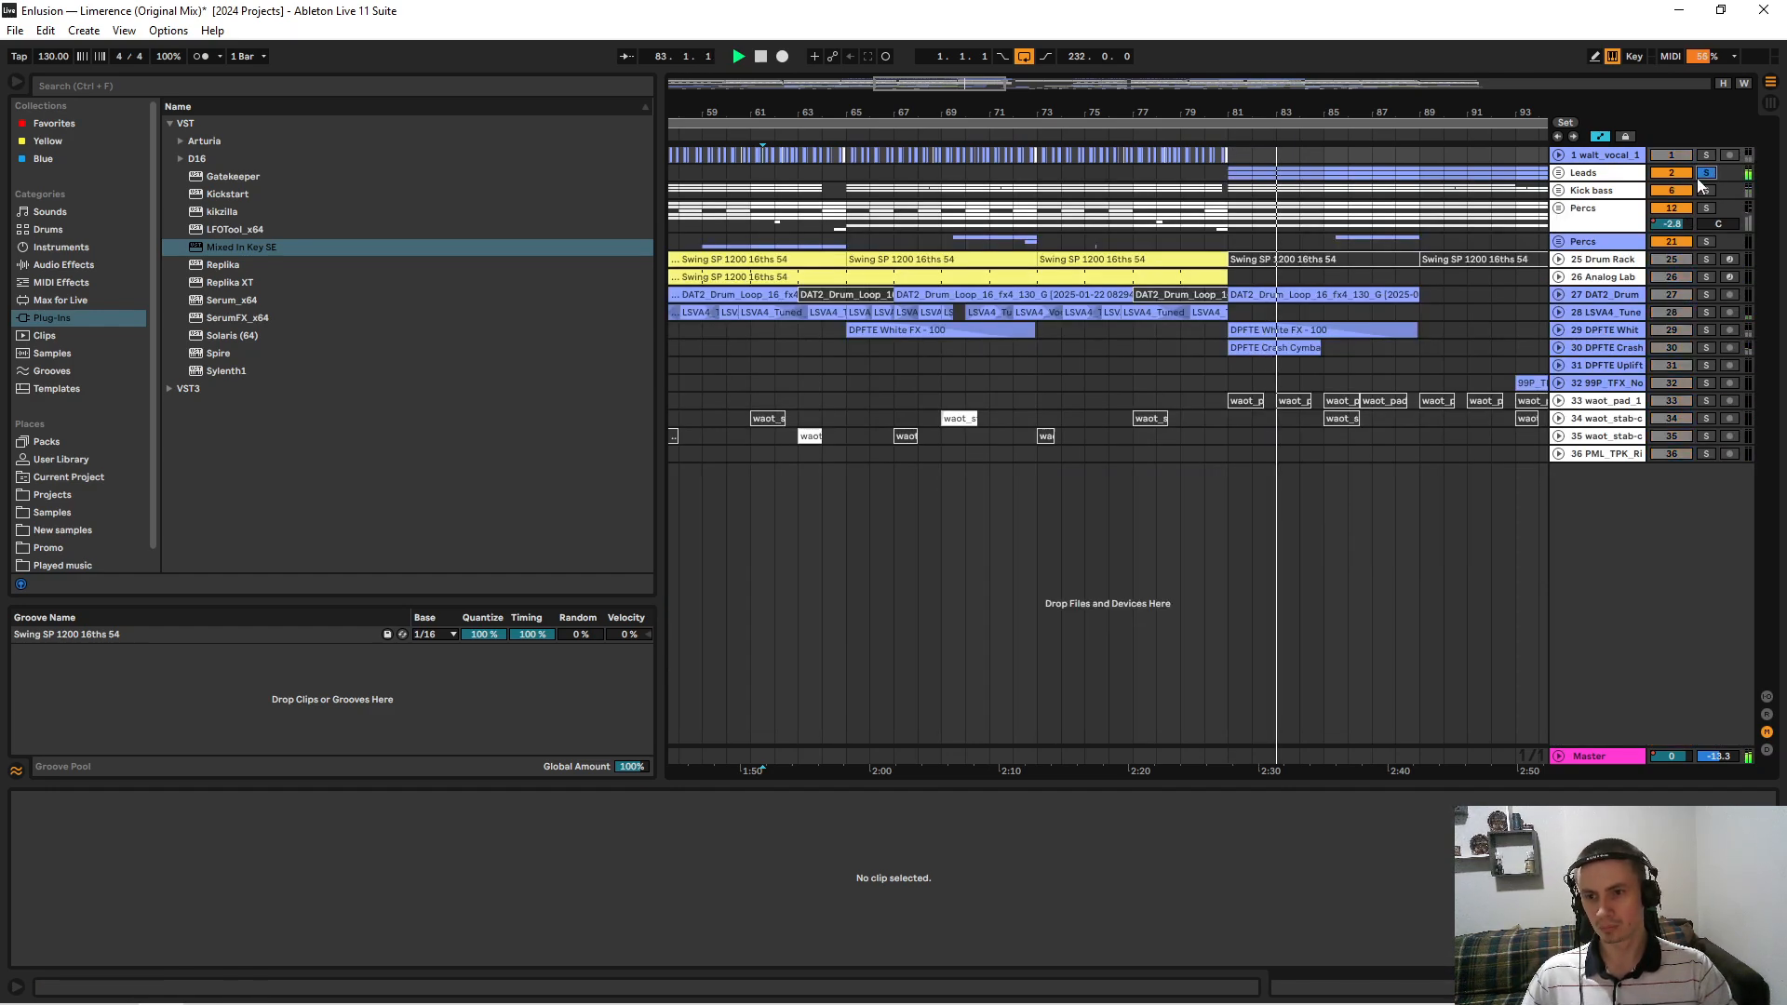
pyautogui.click(1560, 174)
pyautogui.click(1564, 239)
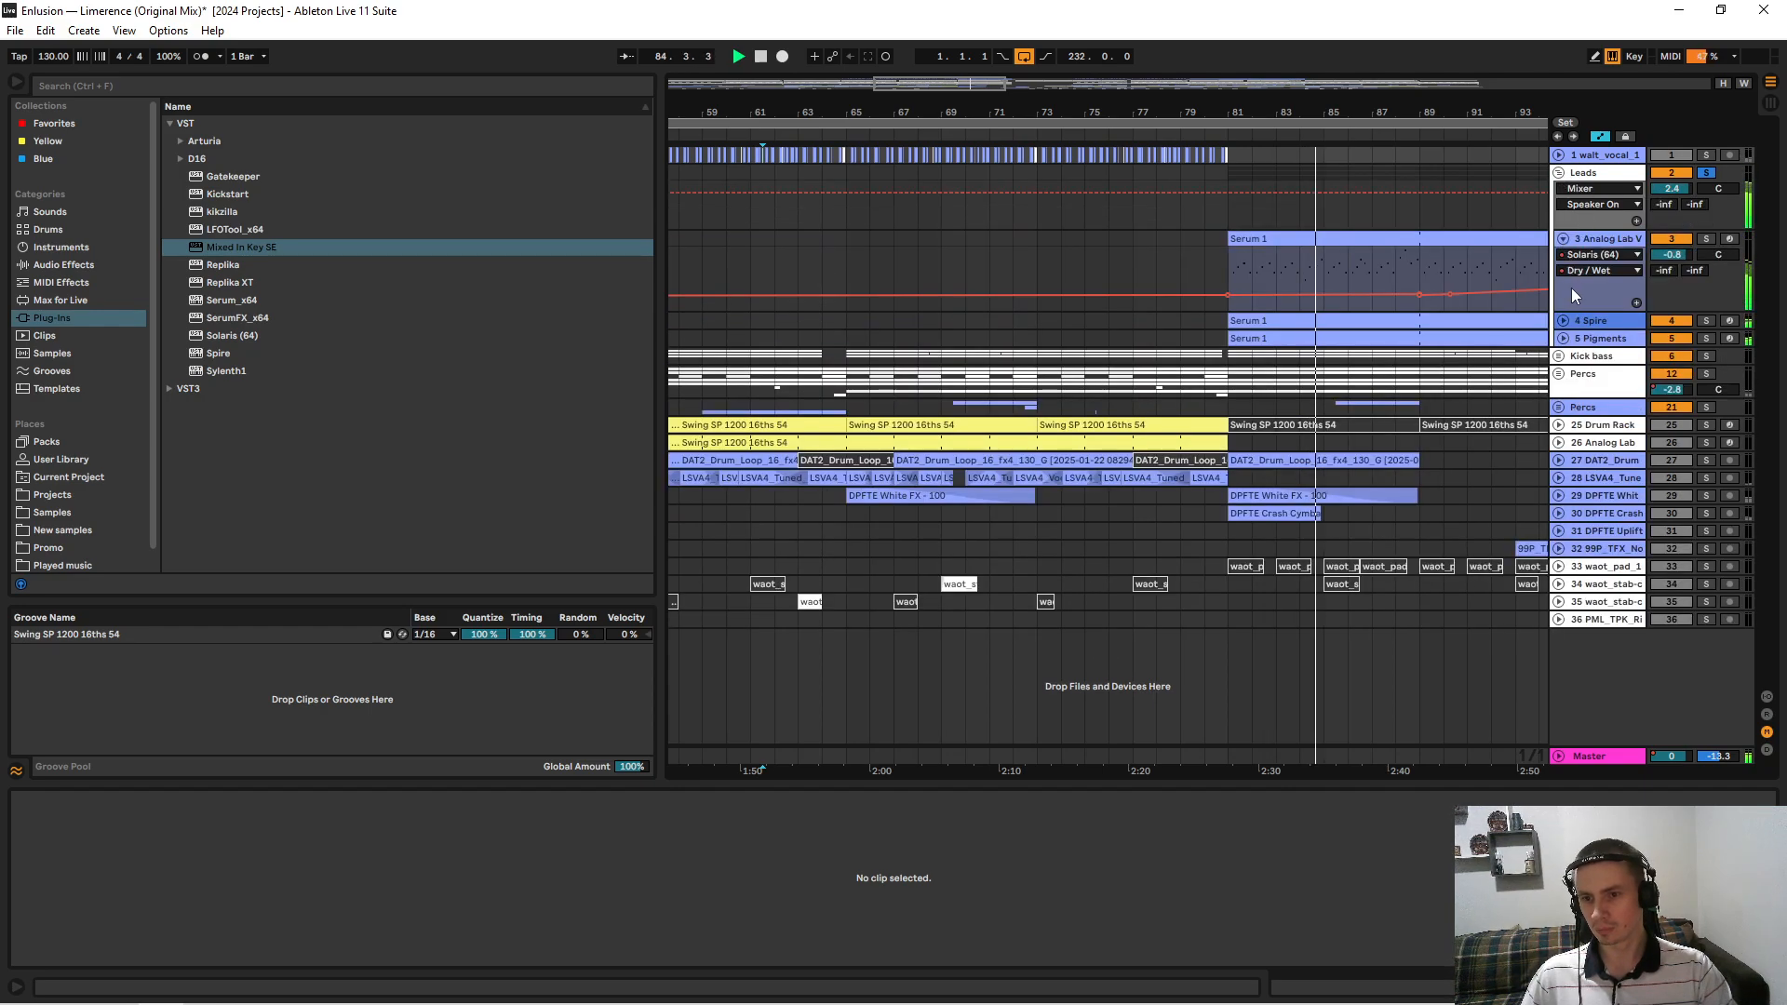
pyautogui.click(1600, 255)
pyautogui.click(1594, 305)
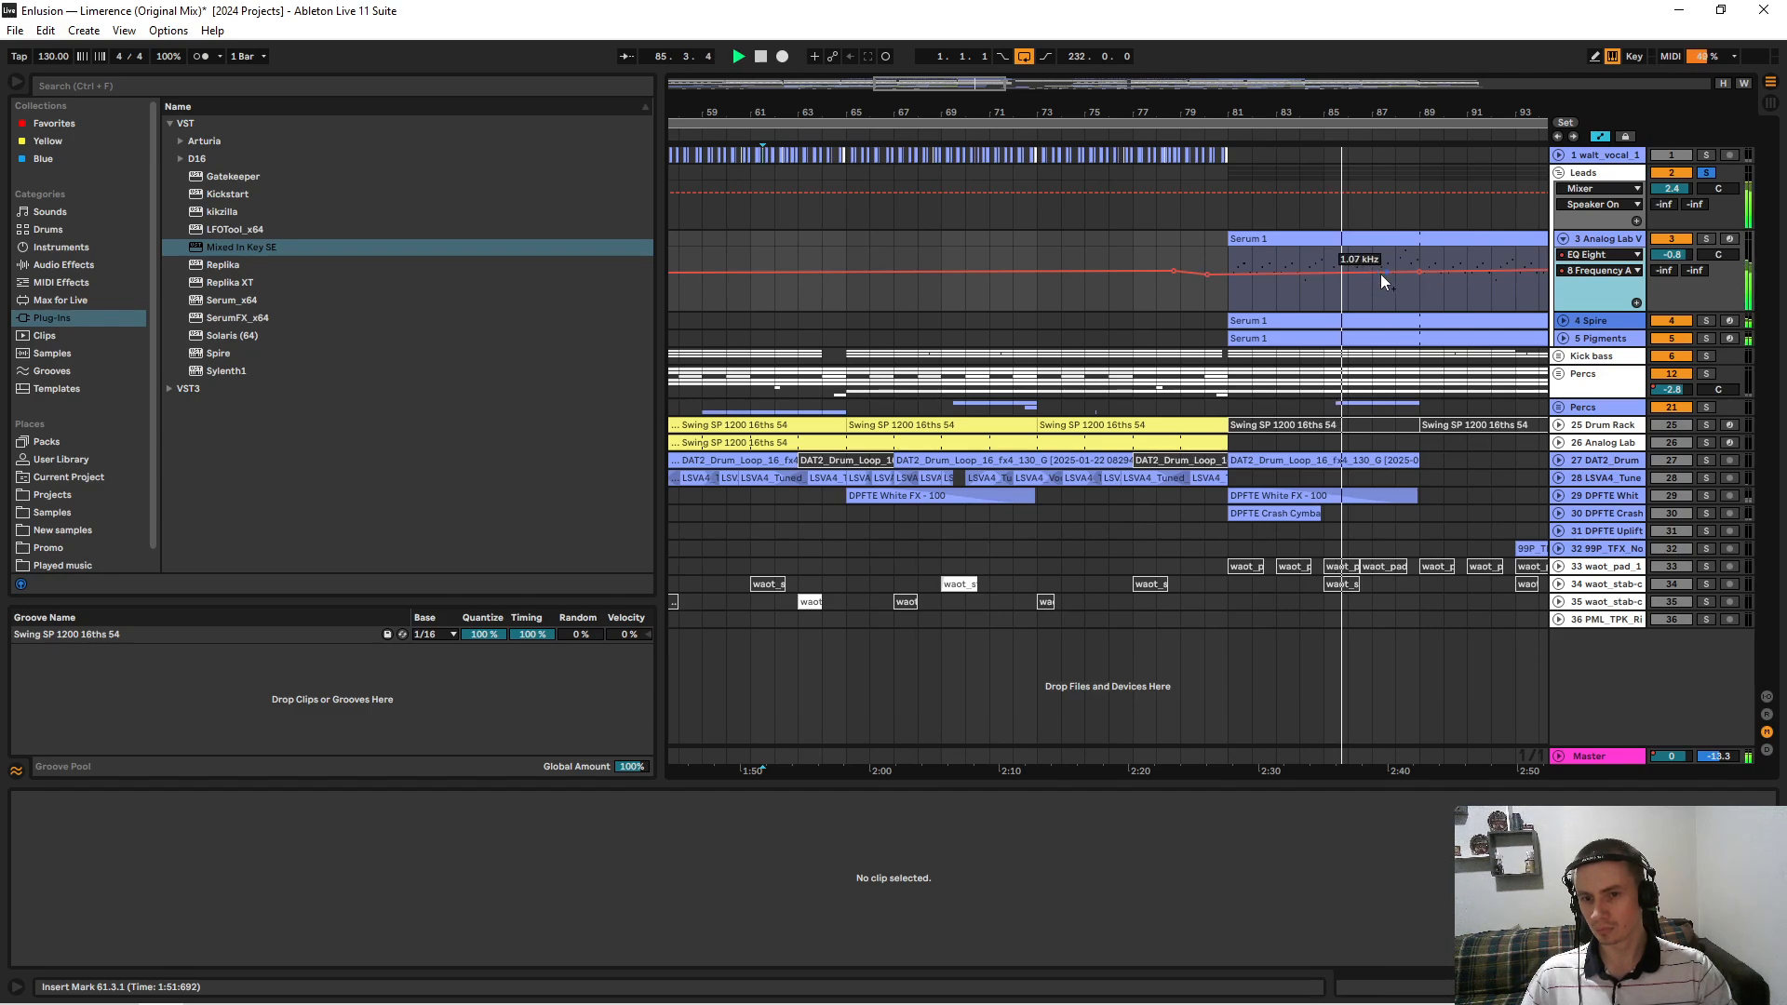
pyautogui.moveTo(1381, 276)
pyautogui.mouseDown()
pyautogui.moveTo(1372, 256)
pyautogui.moveTo(1372, 275)
pyautogui.moveTo(1406, 259)
pyautogui.moveTo(1405, 274)
pyautogui.mouseUp()
# Unfold the Spire track and show its Spire flt1 cut automation.
pyautogui.click(1564, 321)
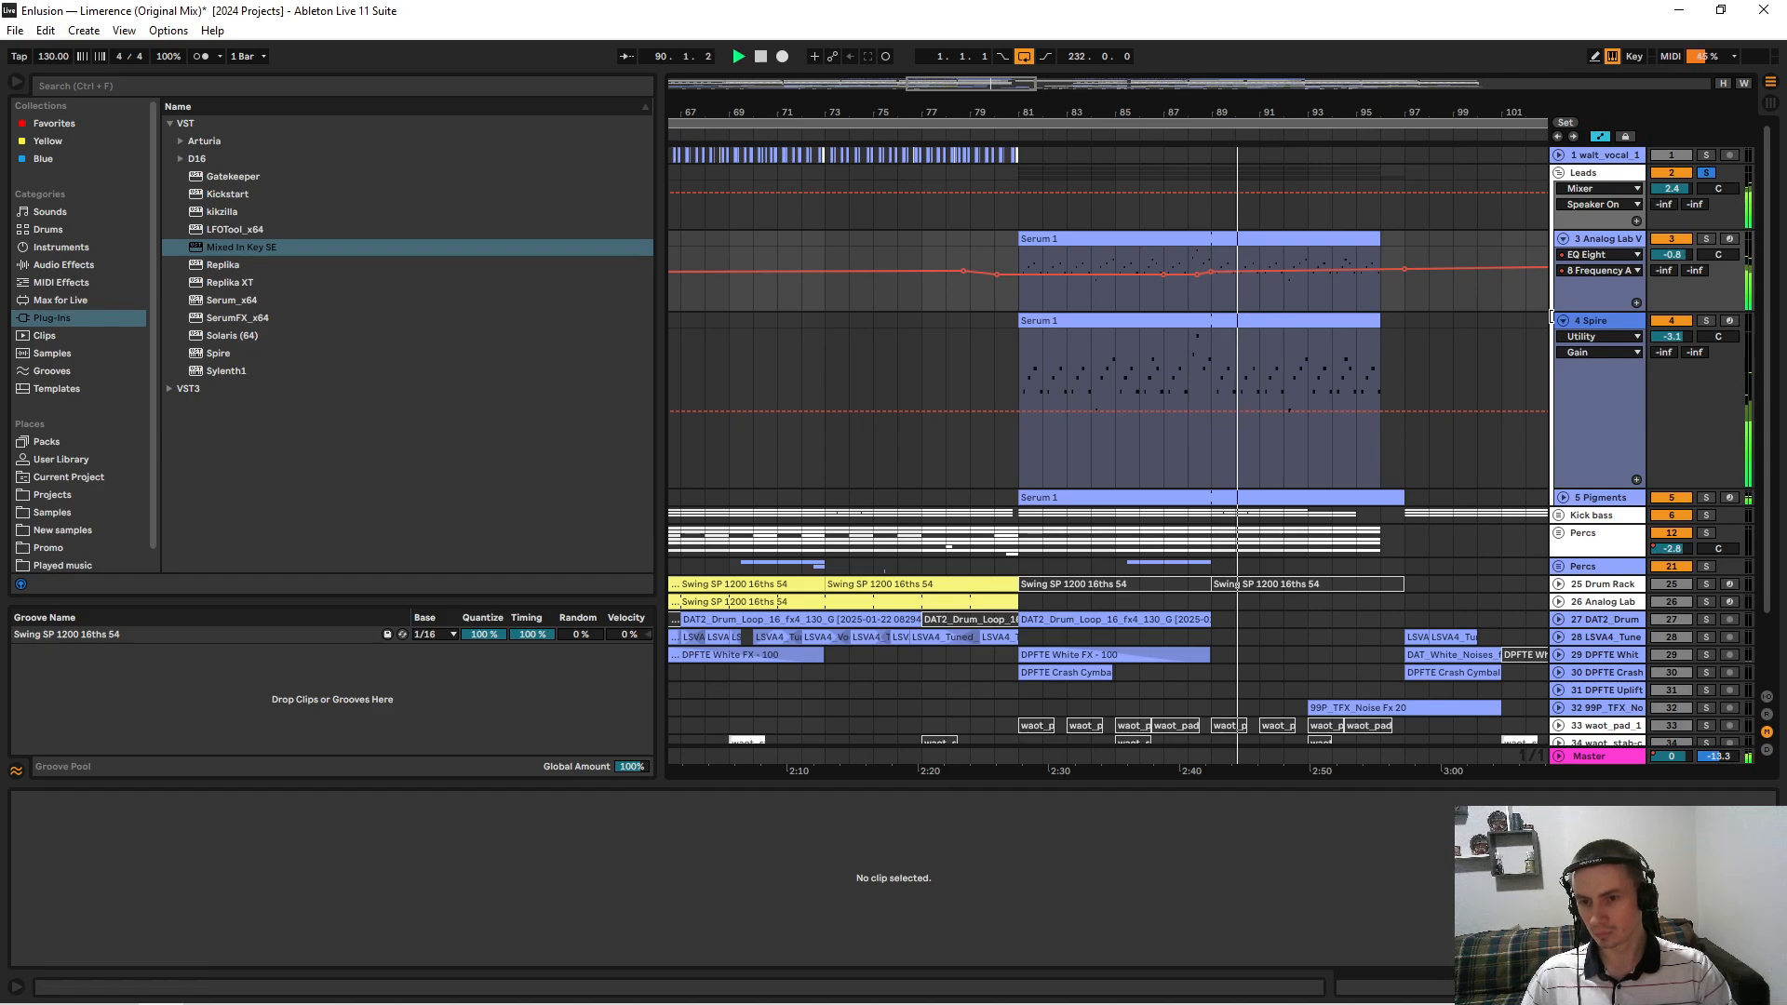
pyautogui.click(1599, 336)
pyautogui.click(1579, 364)
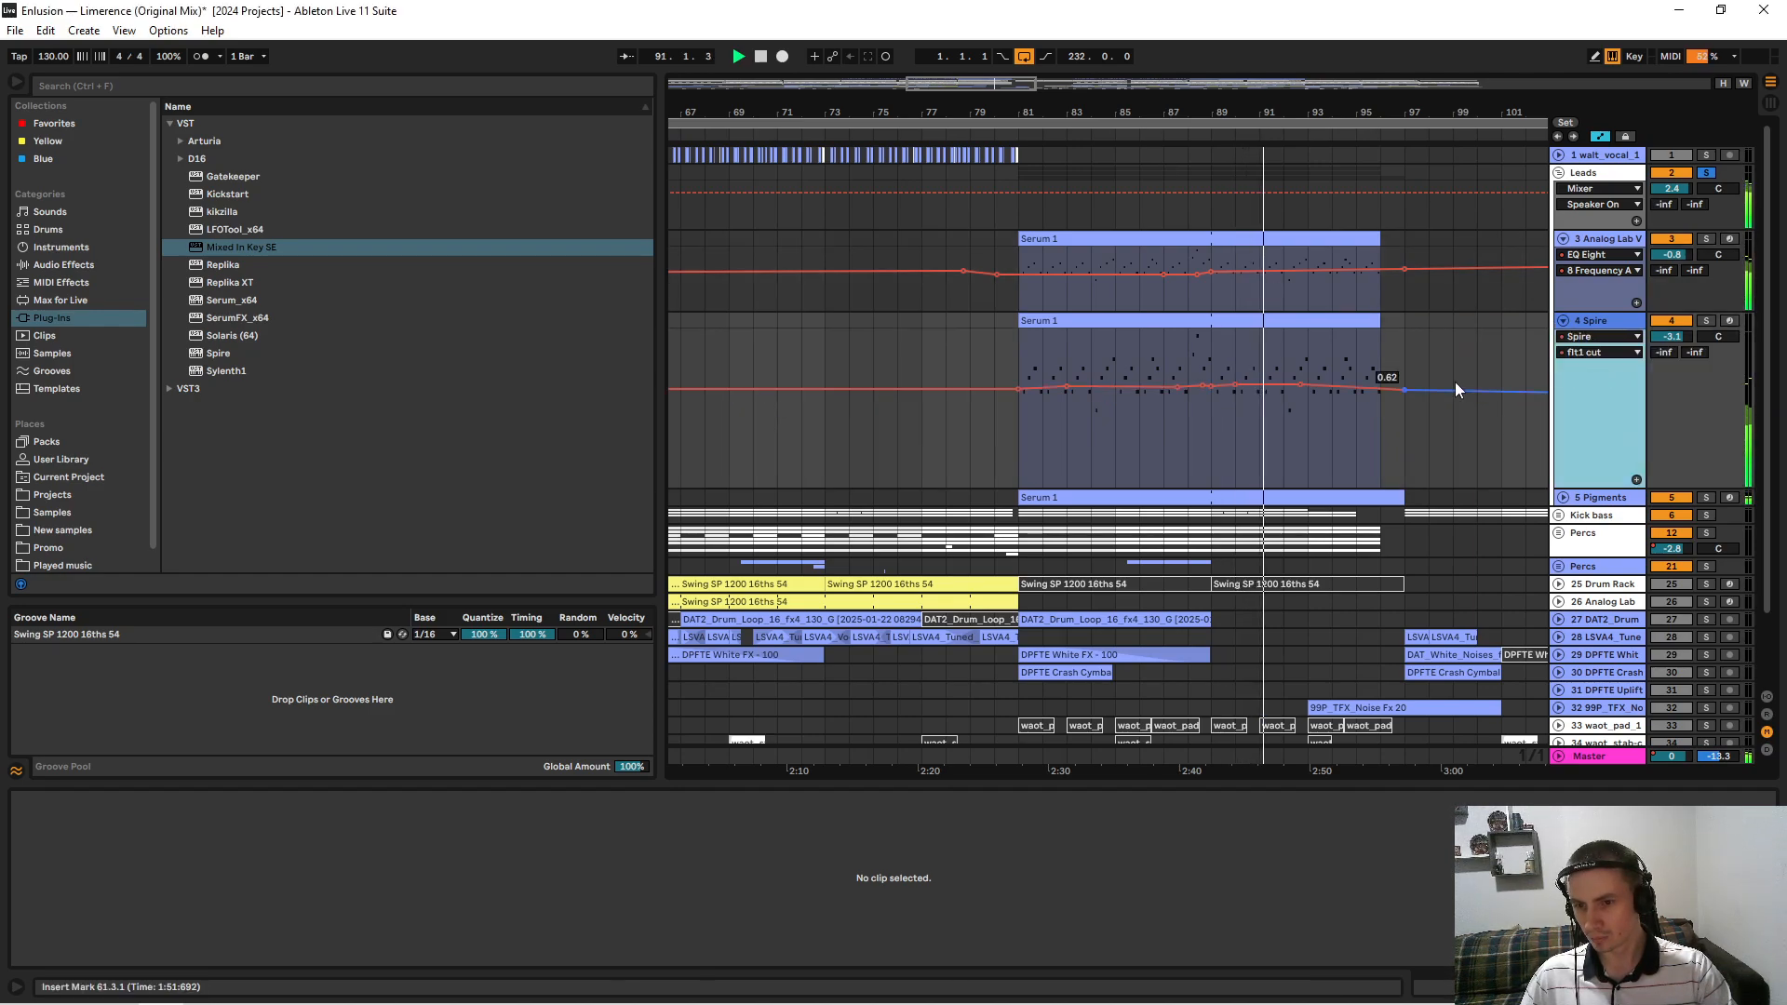
# Follow the Spire flt1 cut automation to about bar 97, fold the Leads group and turn off its solo.
pyautogui.moveTo(1283, 384); pyautogui.dragTo(1356, 385)
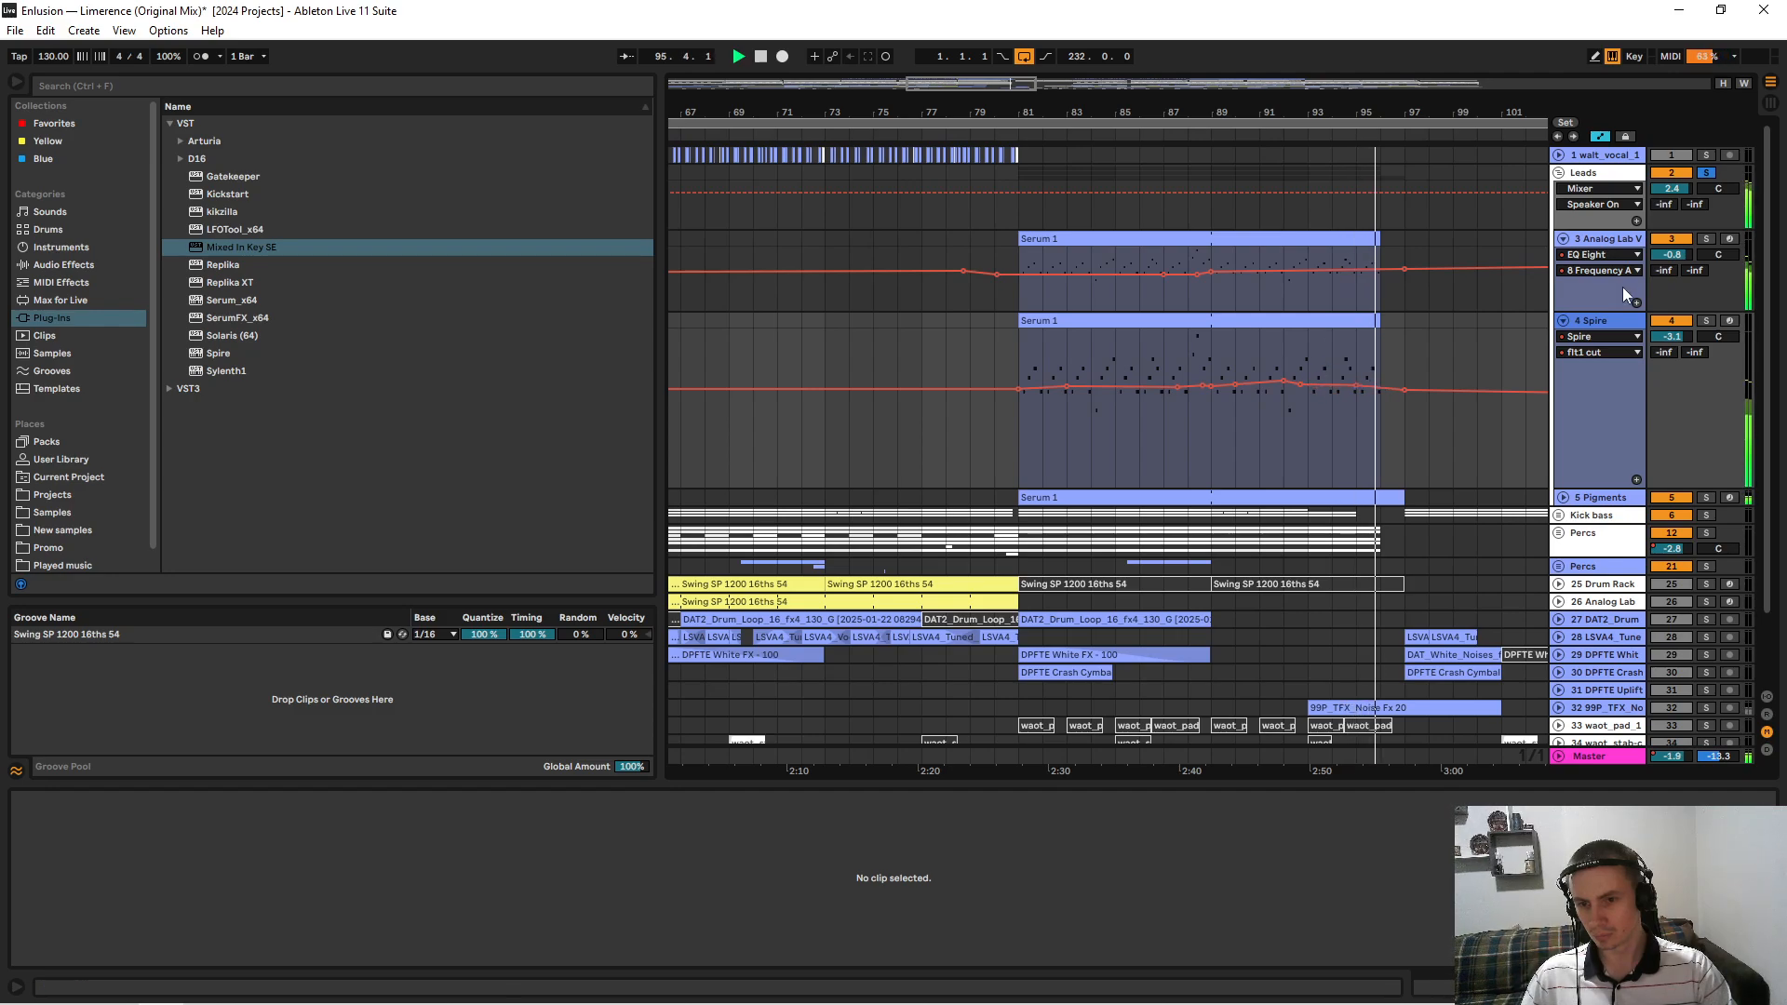
pyautogui.click(1558, 173)
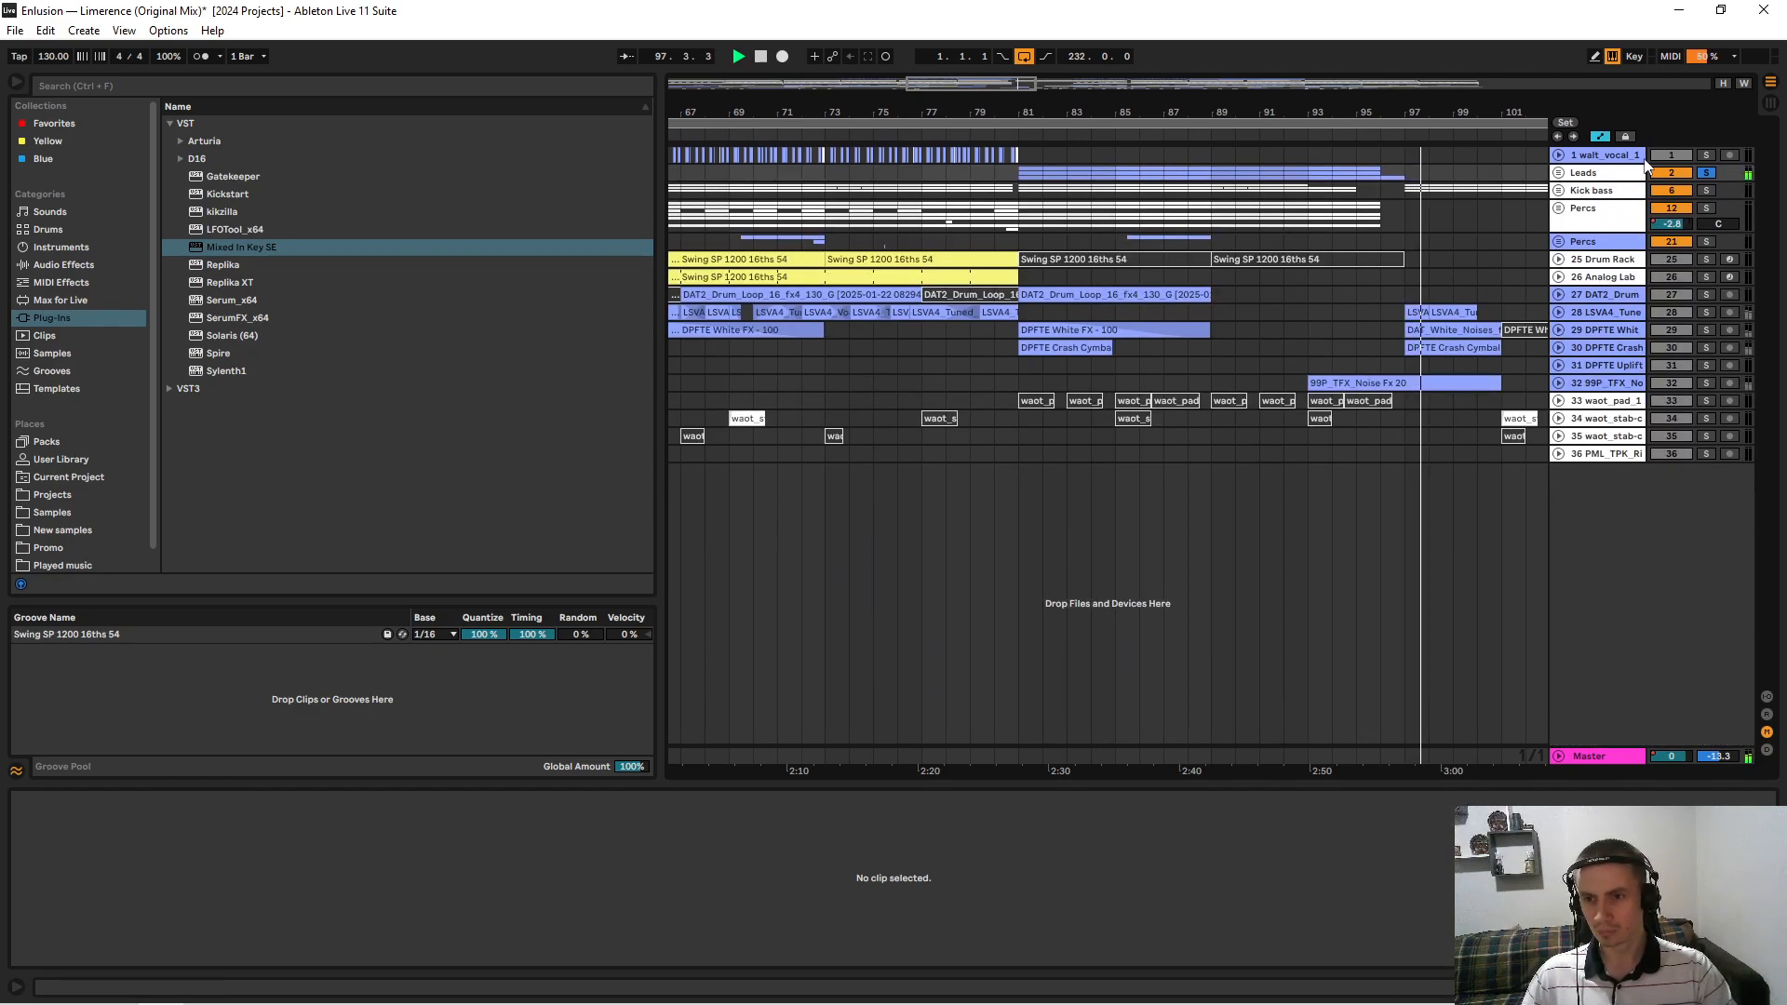
pyautogui.click(1707, 173)
# Solo and unfold the Kick bass group, show its group devices, and return it to folded and unsoloed.
pyautogui.moveTo(1468, 112); pyautogui.dragTo(968, 110)
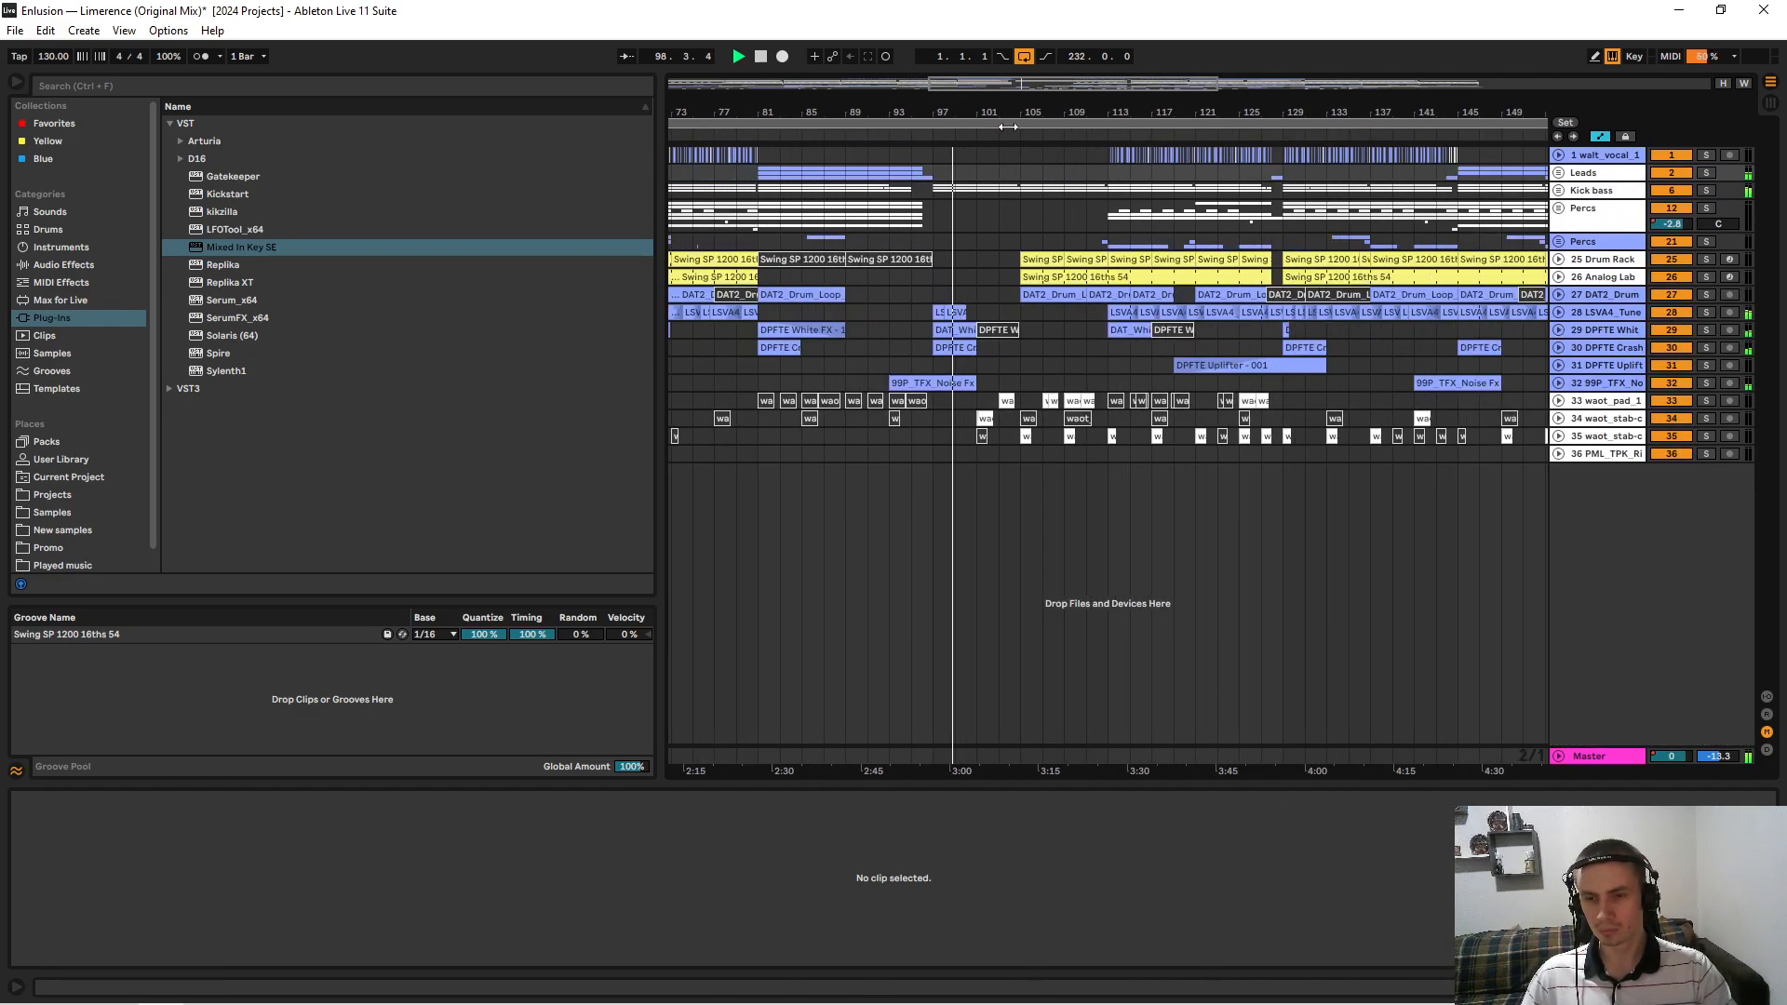
pyautogui.click(1707, 192)
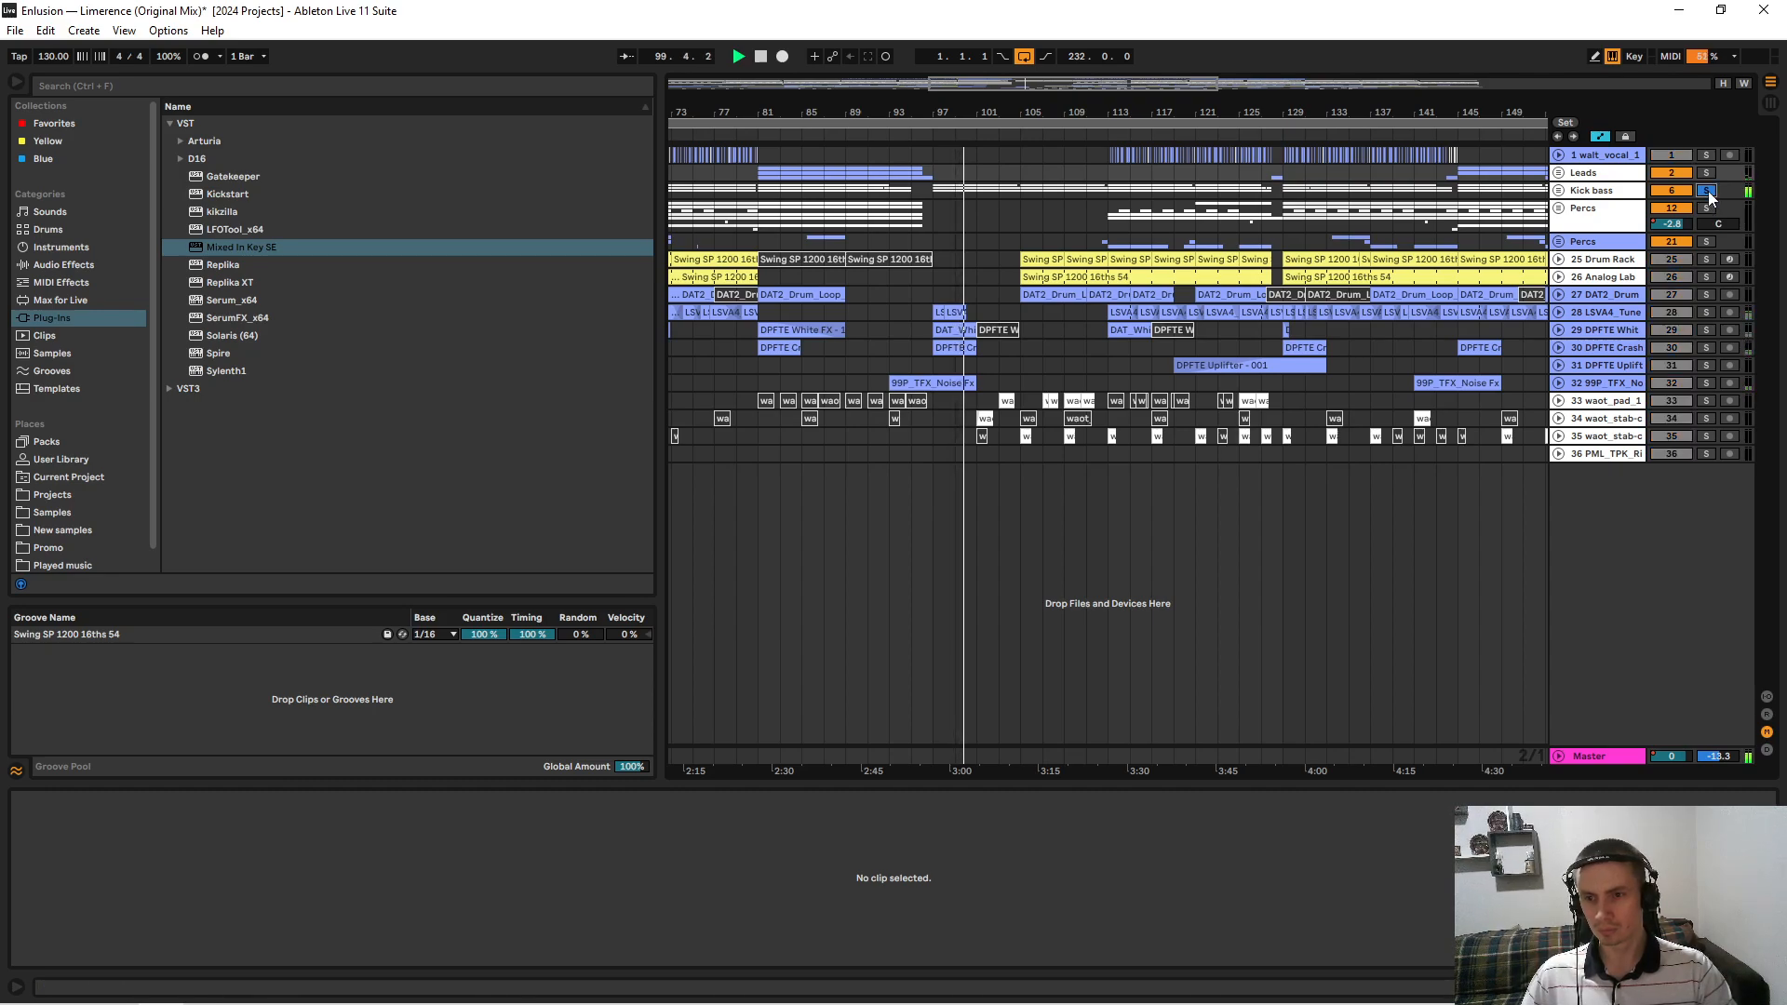
pyautogui.click(1559, 191)
pyautogui.click(1593, 195)
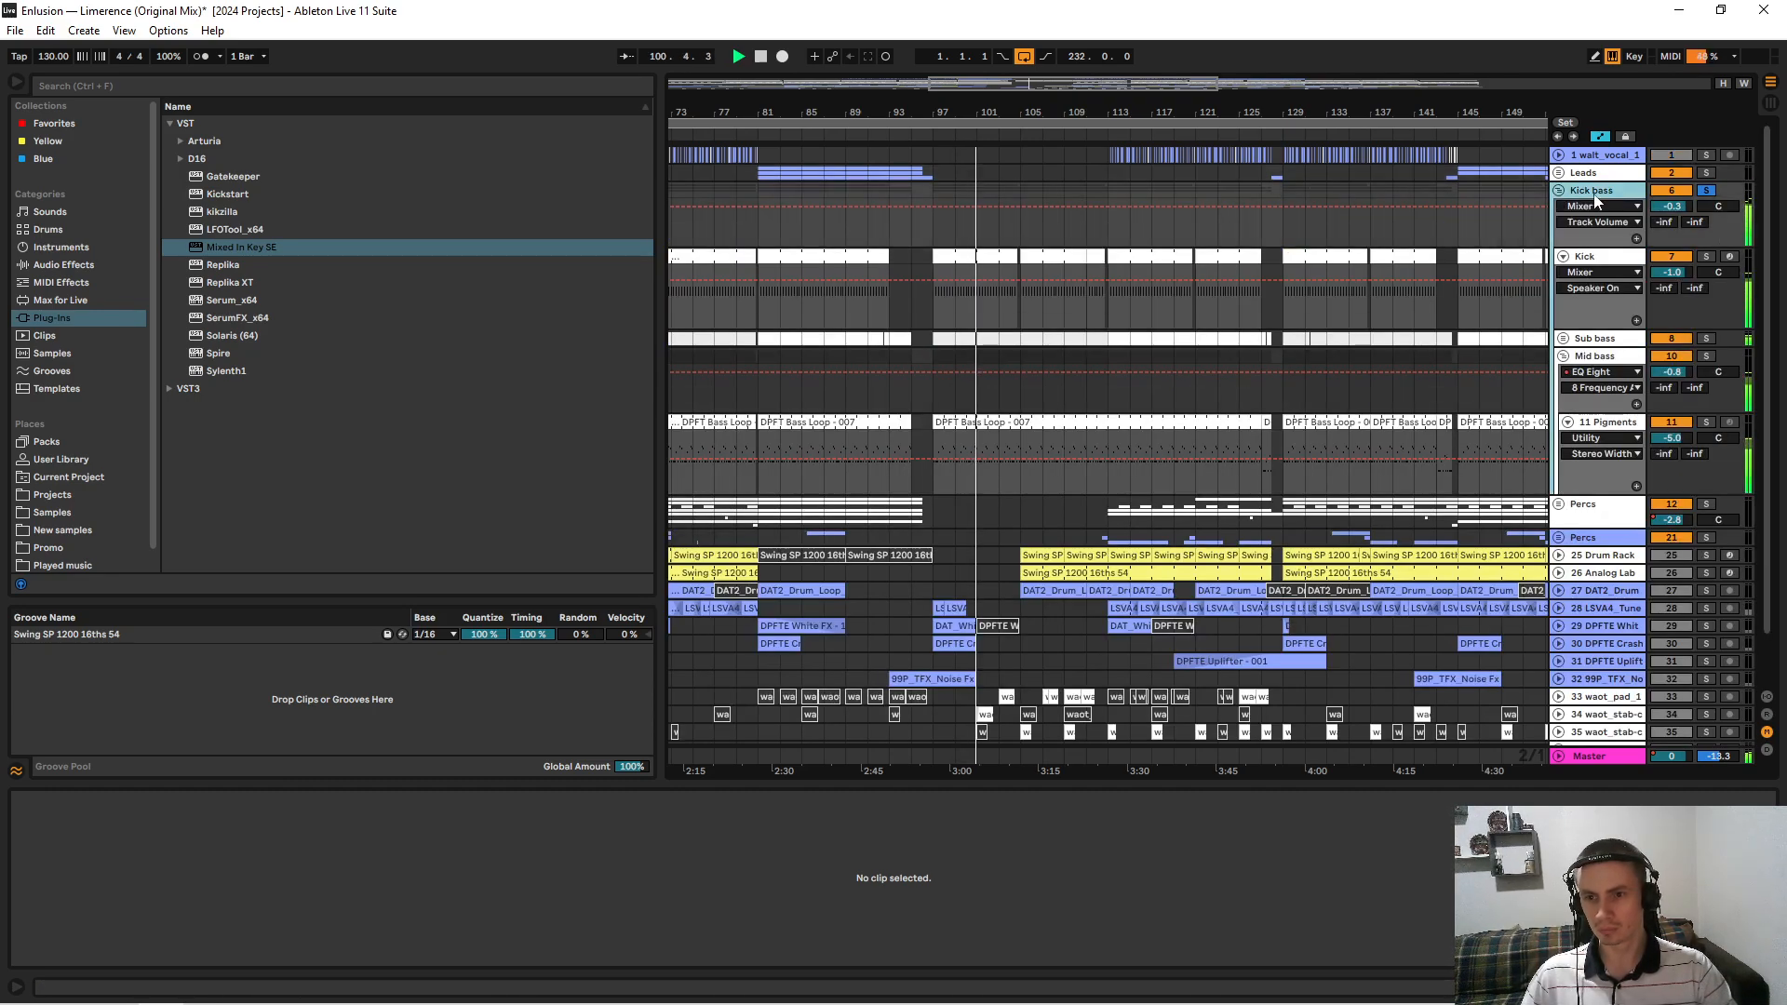
pyautogui.doubleClick(1595, 195)
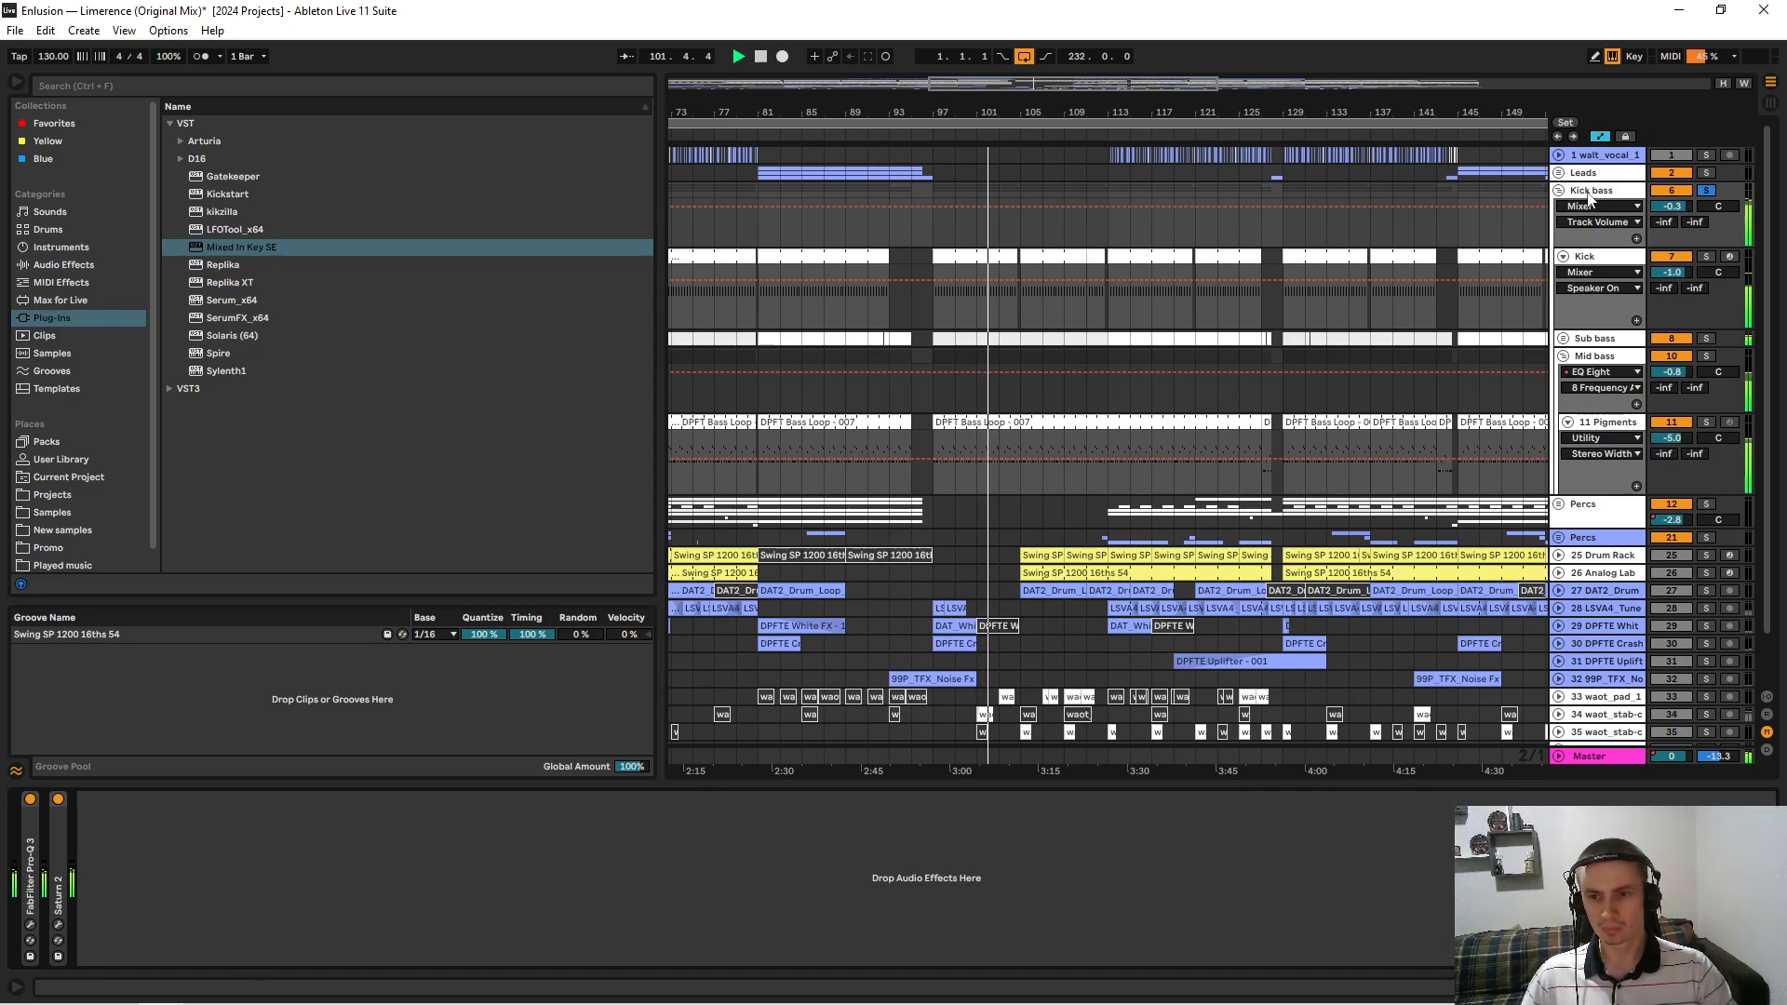
pyautogui.click(1559, 191)
pyautogui.click(1702, 193)
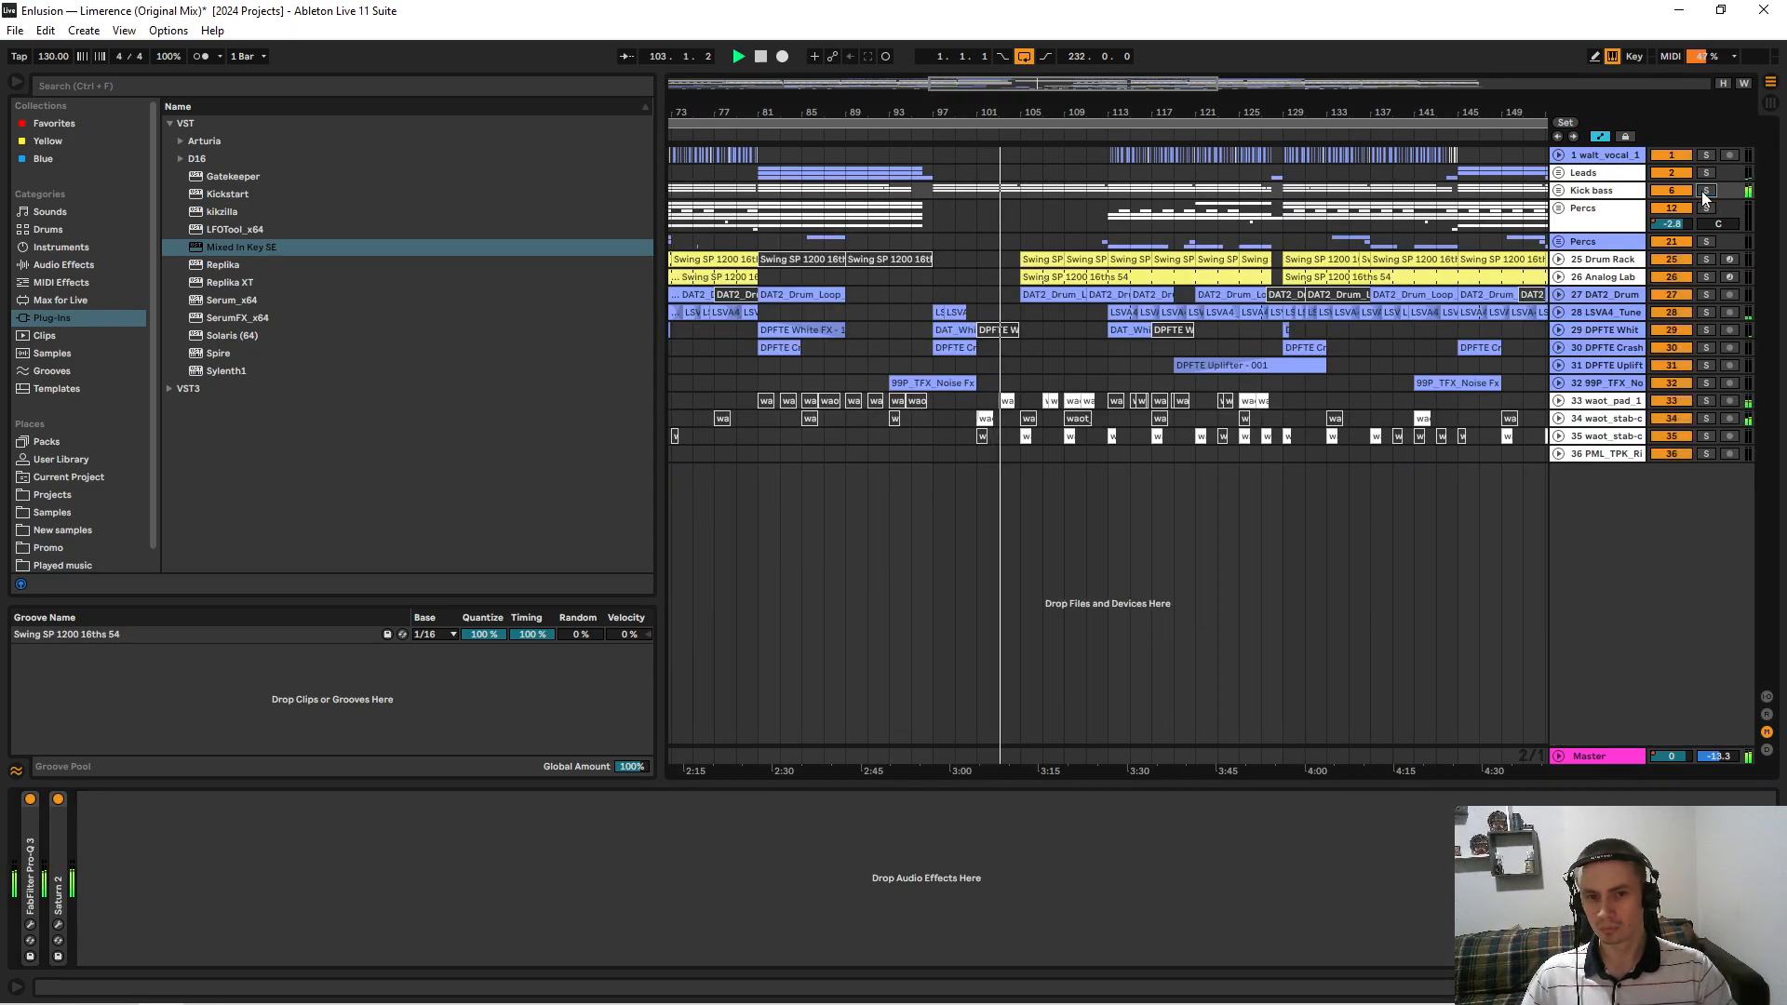
# Listen to the waot_pad track solo and unfold it to examine its EQ Eight 8 Frequency A automation around bars 109 to 112.
pyautogui.moveTo(1028, 113); pyautogui.dragTo(1048, 190)
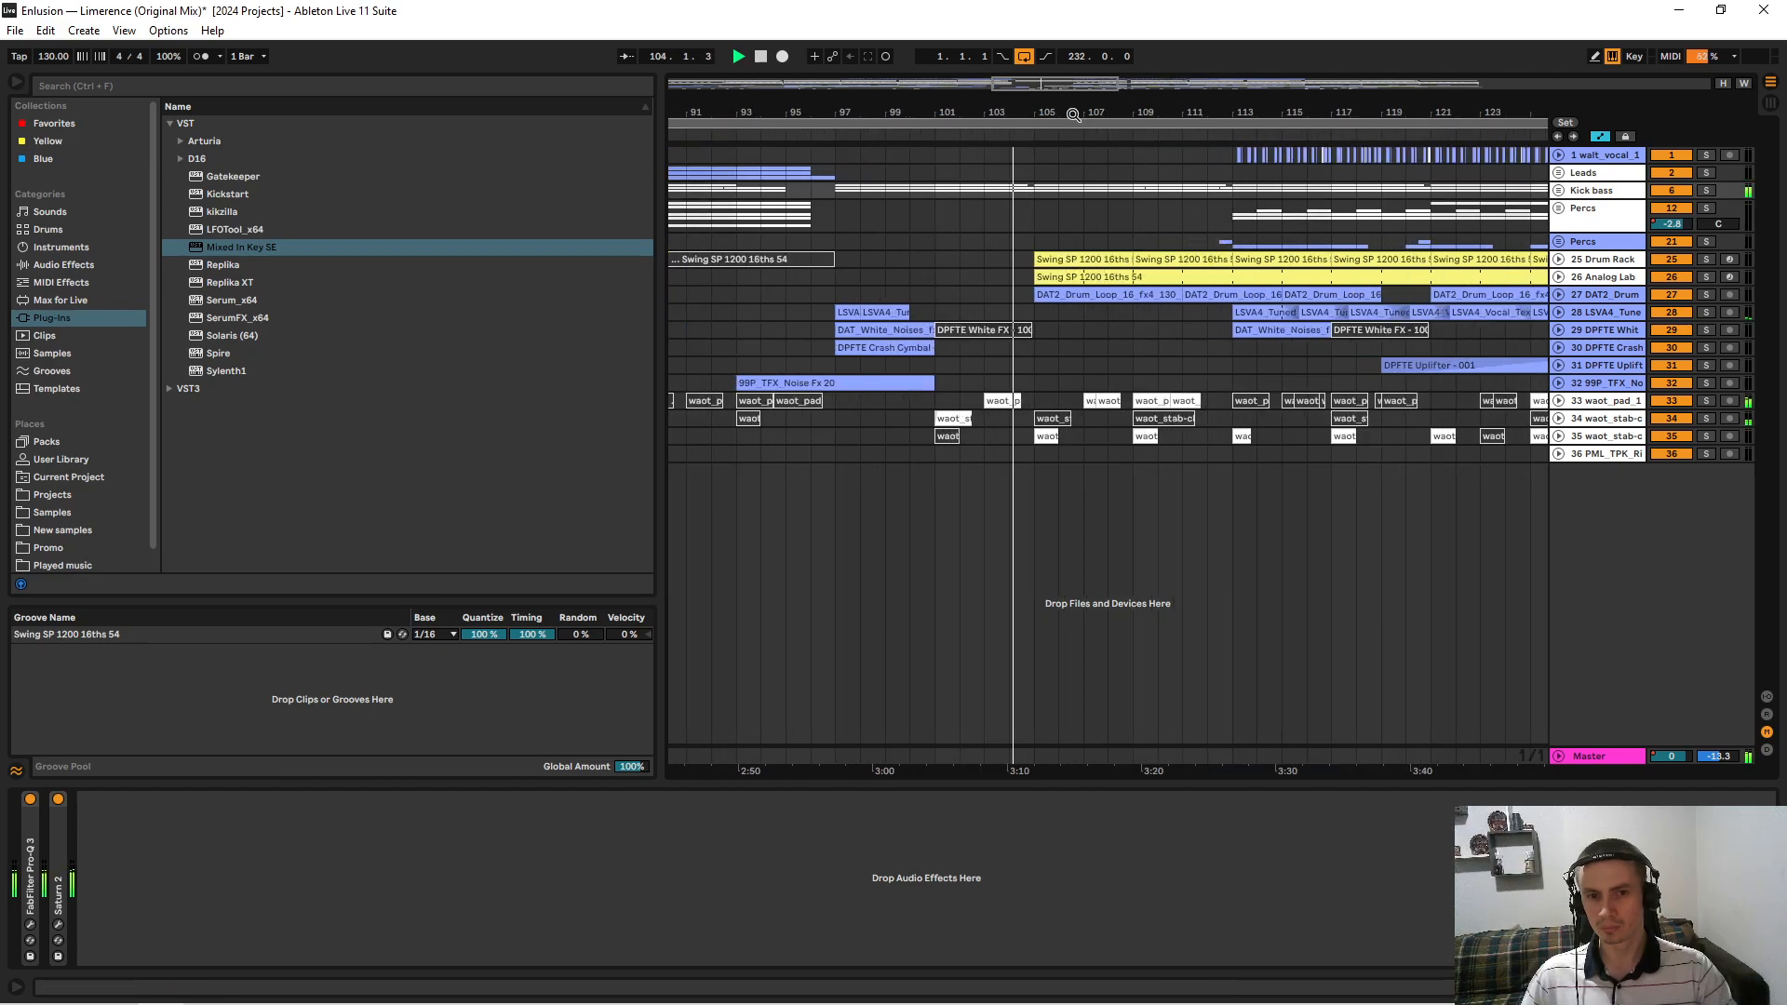
pyautogui.moveTo(1074, 114); pyautogui.dragTo(922, 114)
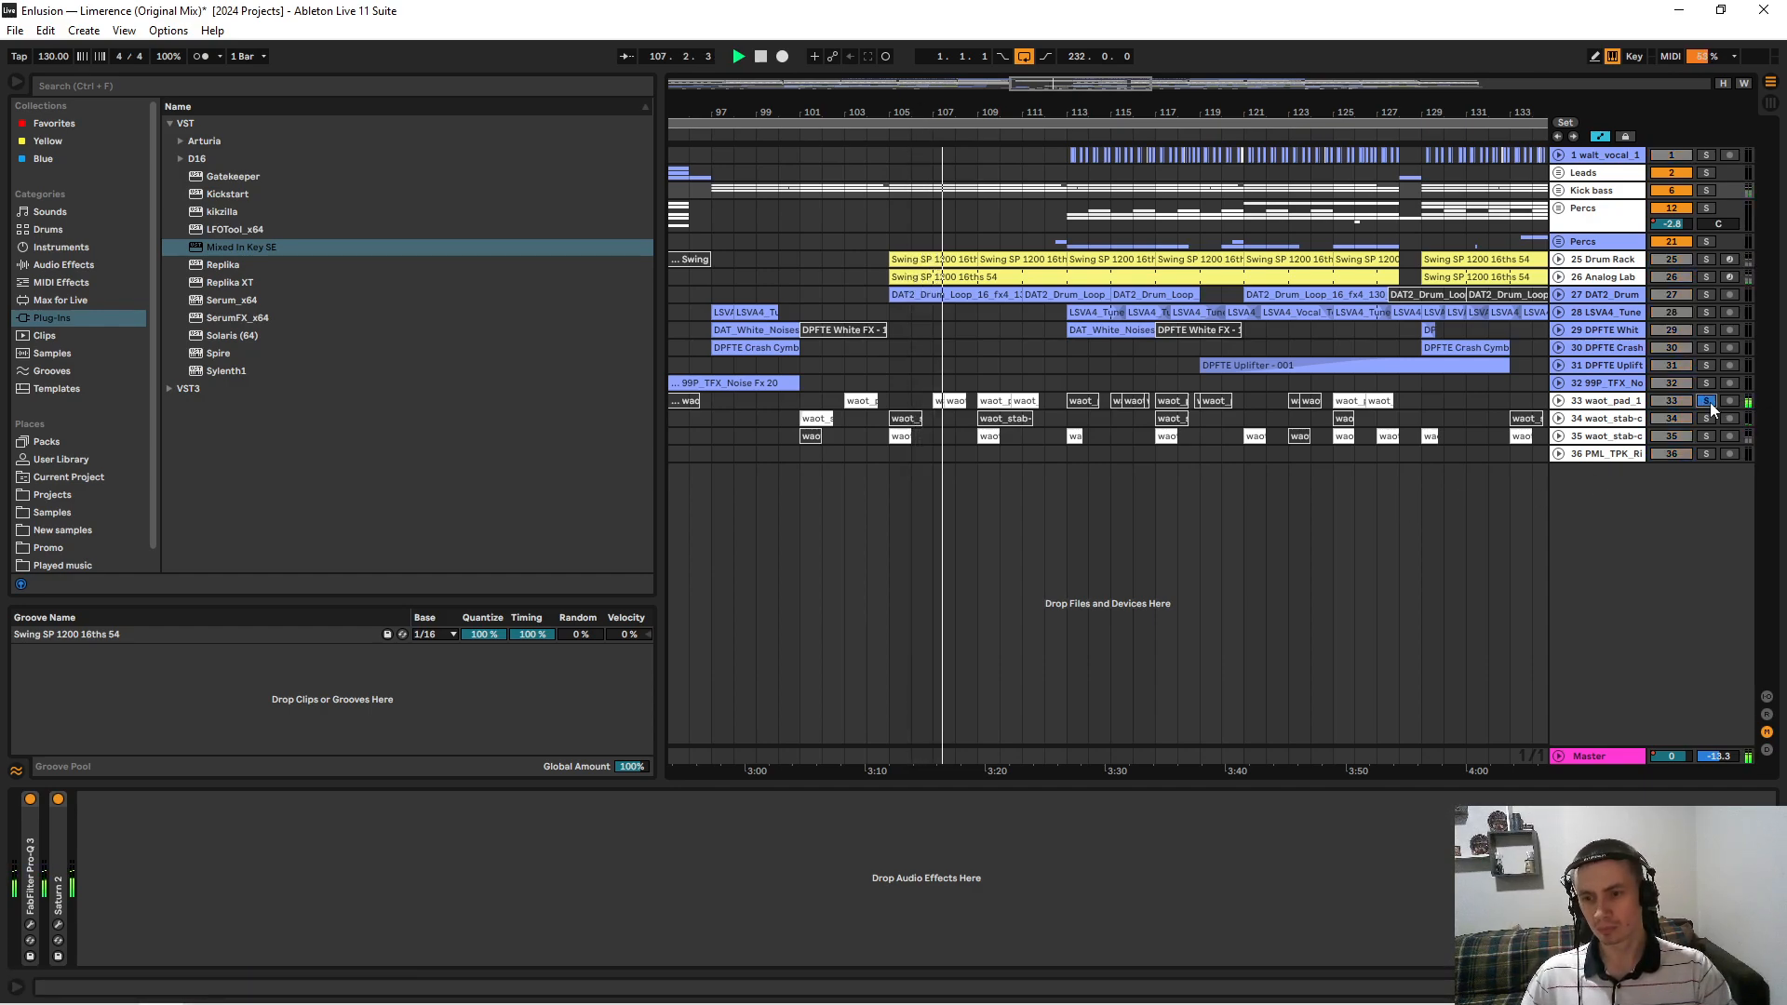
pyautogui.click(1559, 403)
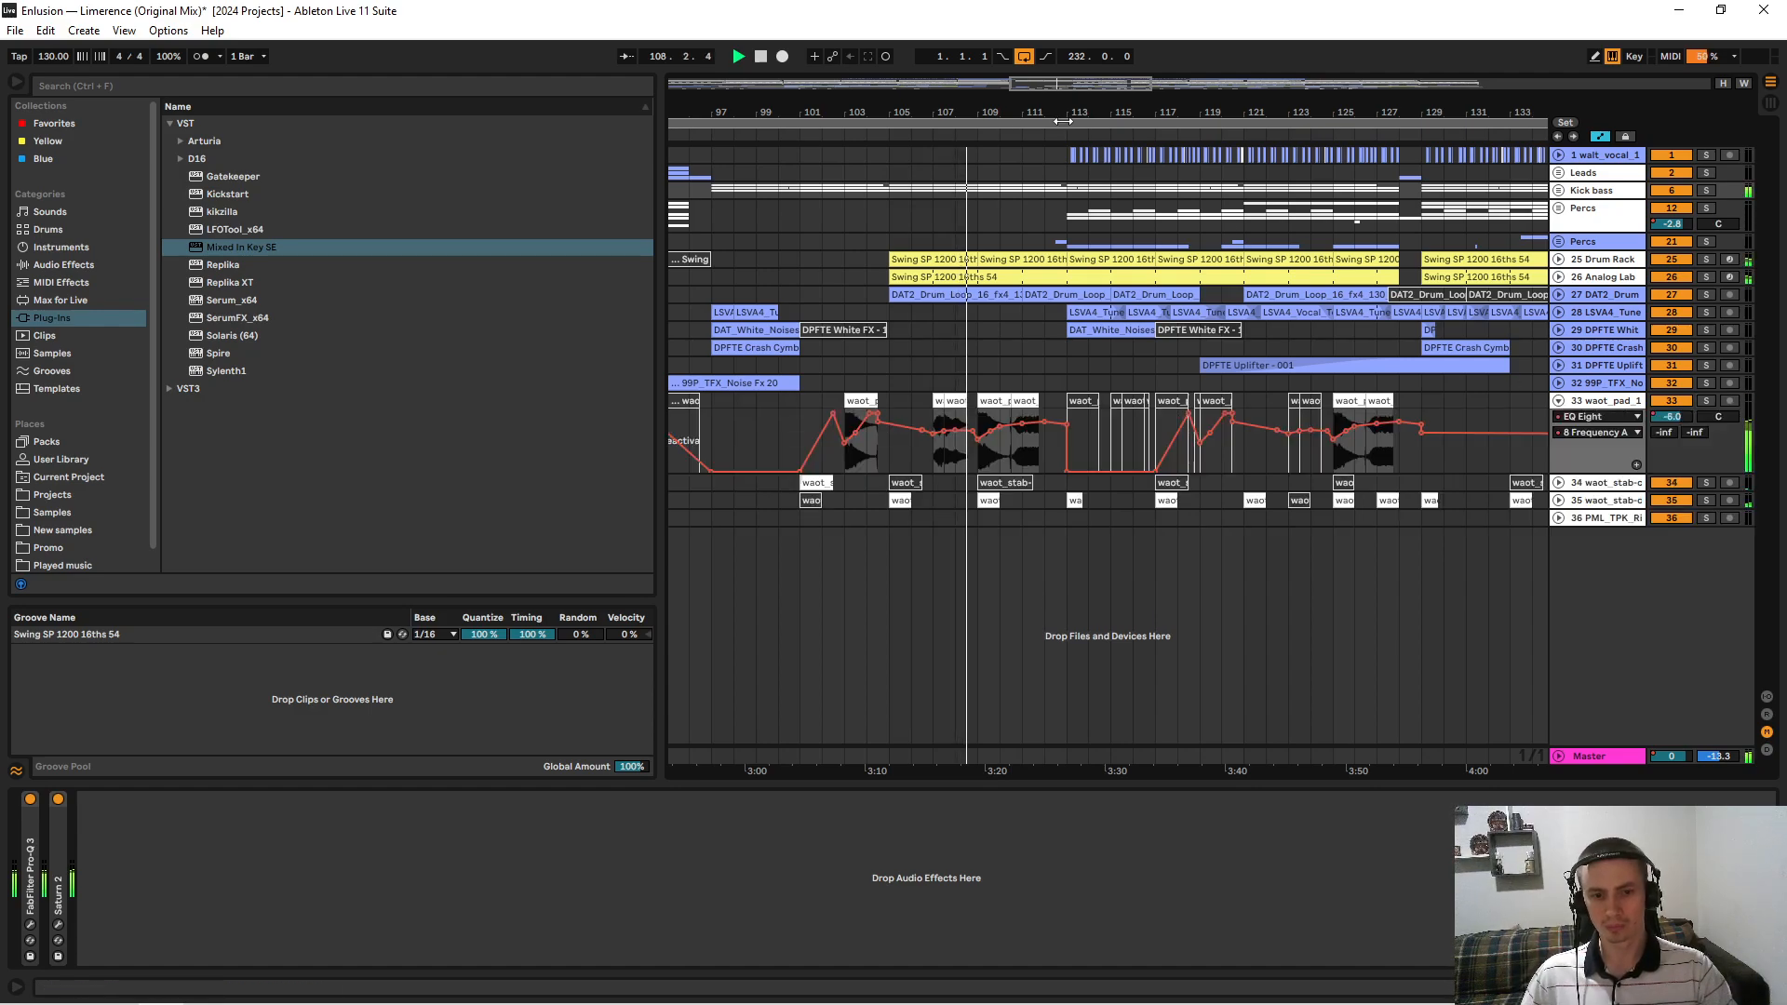
pyautogui.moveTo(1003, 117)
pyautogui.mouseDown()
pyautogui.moveTo(1004, 172)
pyautogui.moveTo(1002, 140)
pyautogui.mouseUp()
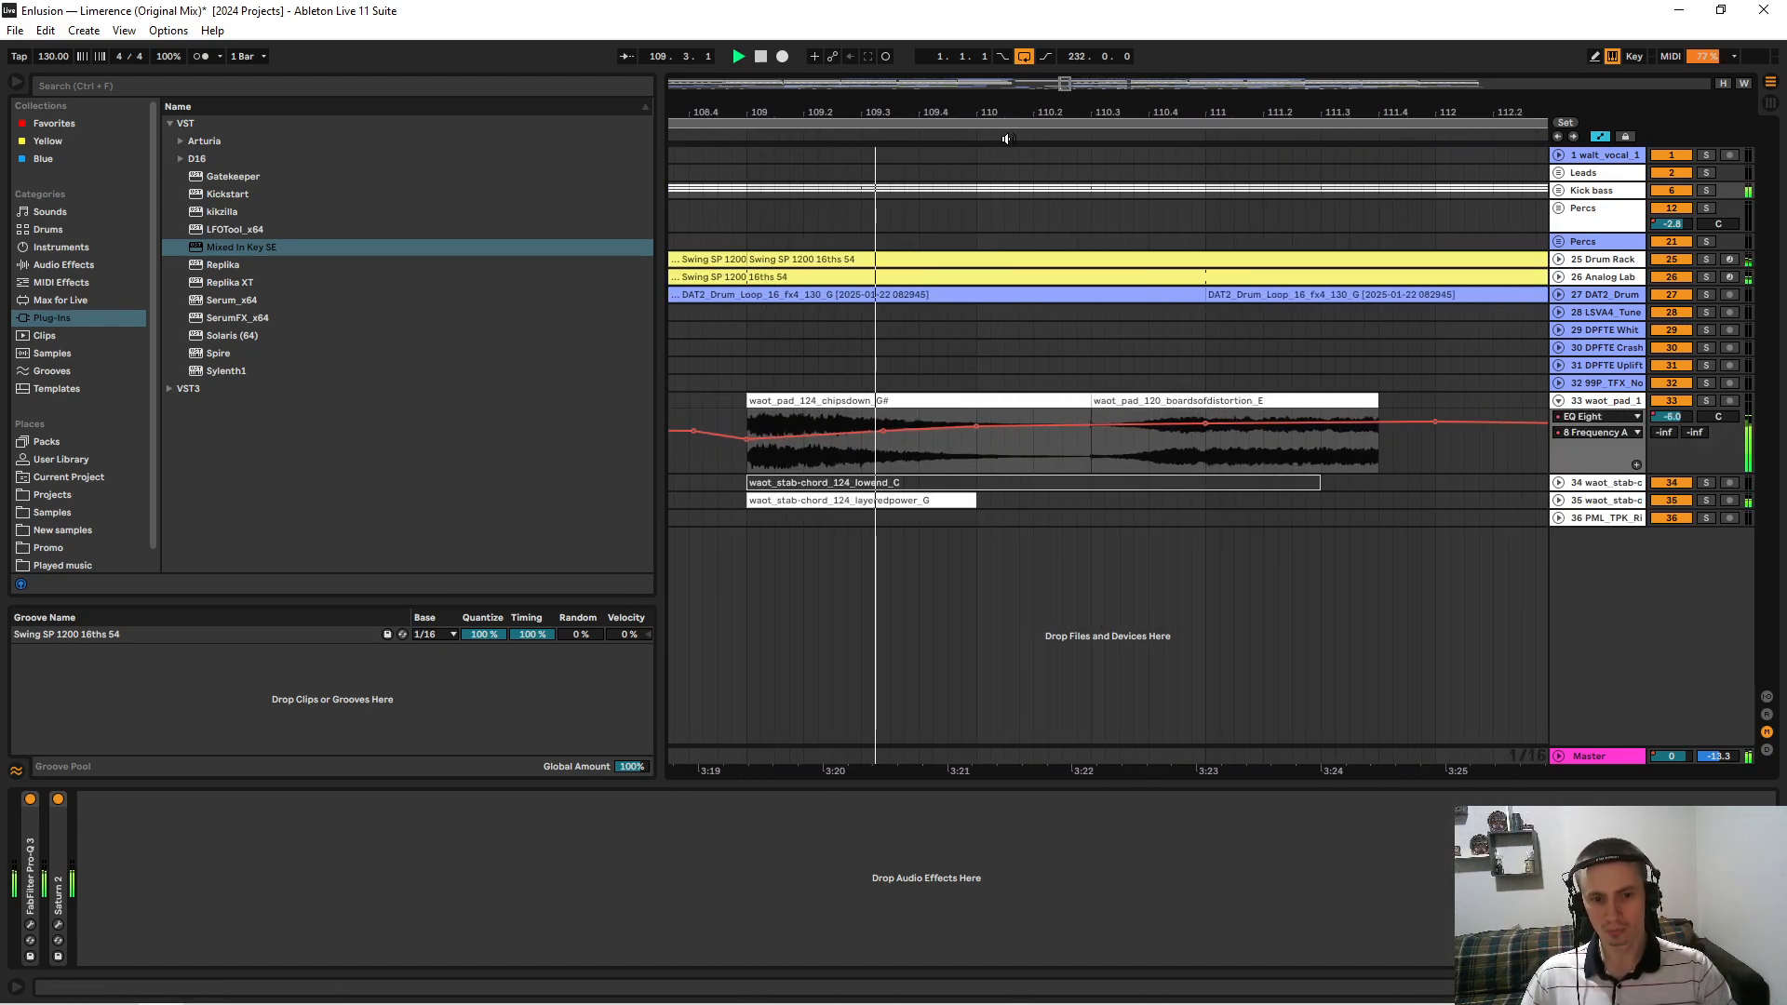
pyautogui.click(1702, 401)
pyautogui.click(1701, 401)
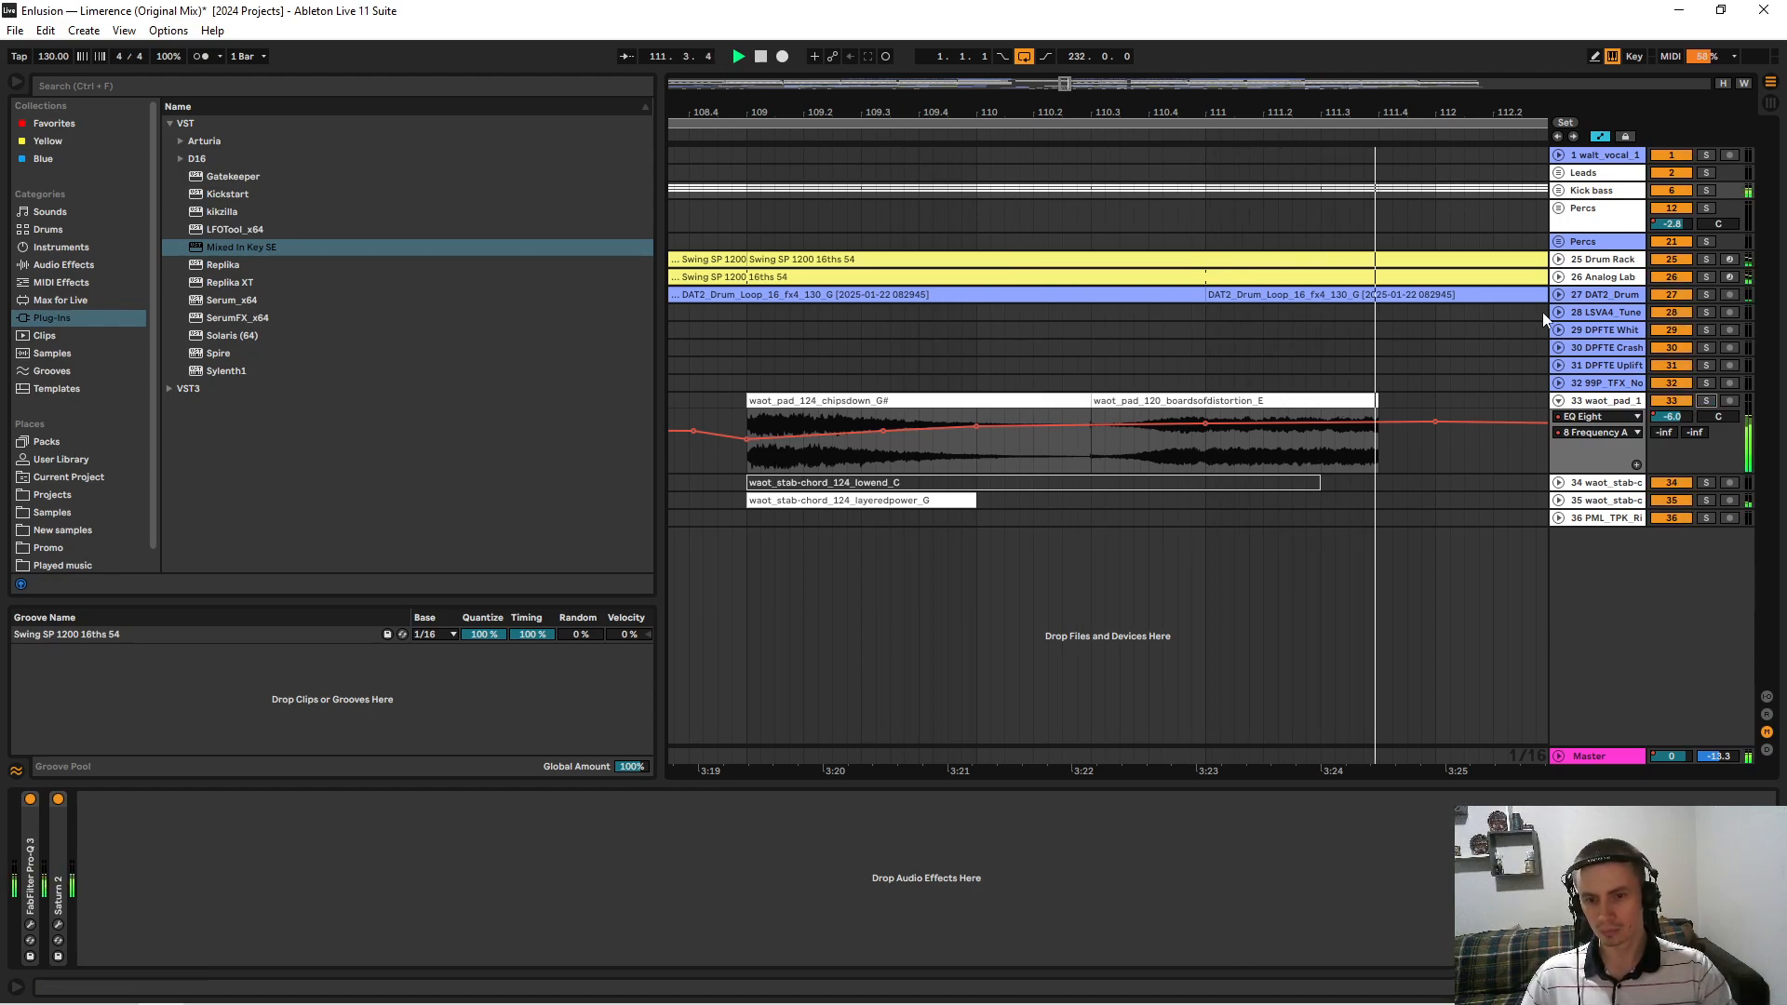
# Play on past bar 113, unfold the blue Percs group (track 21) to view its audio clips, and fold it.
pyautogui.moveTo(1389, 117); pyautogui.dragTo(1005, 67)
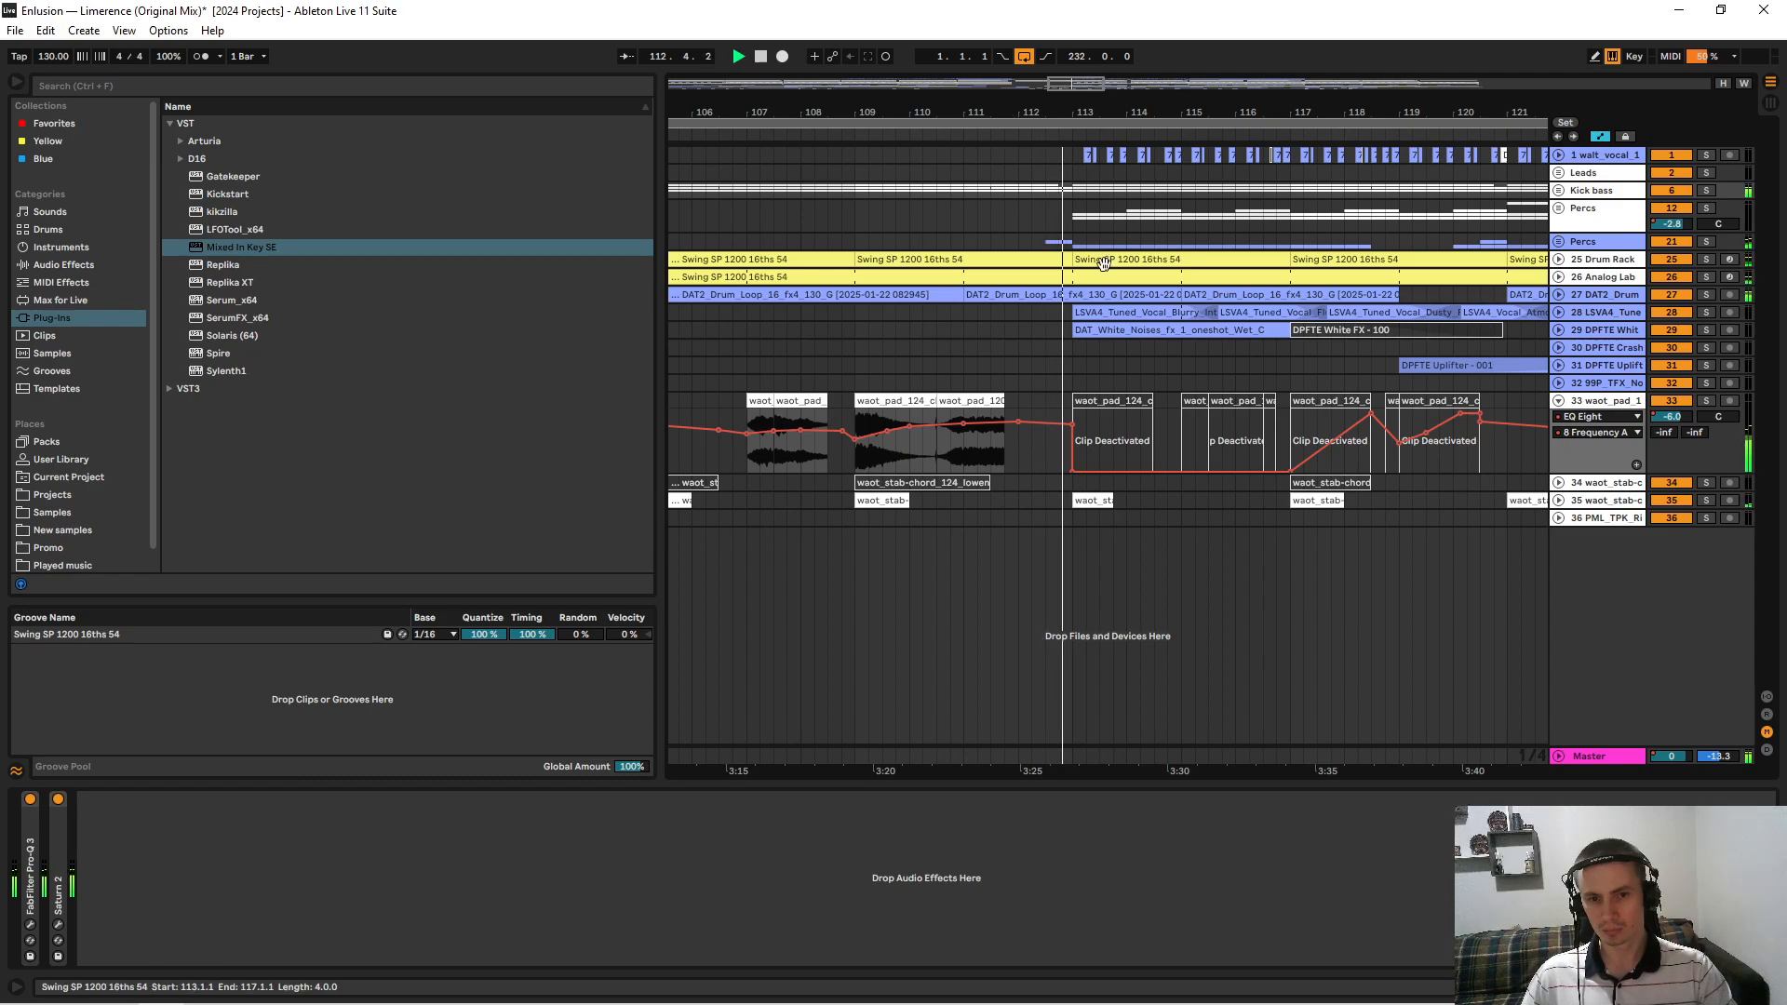
pyautogui.moveTo(1127, 110); pyautogui.dragTo(901, 71)
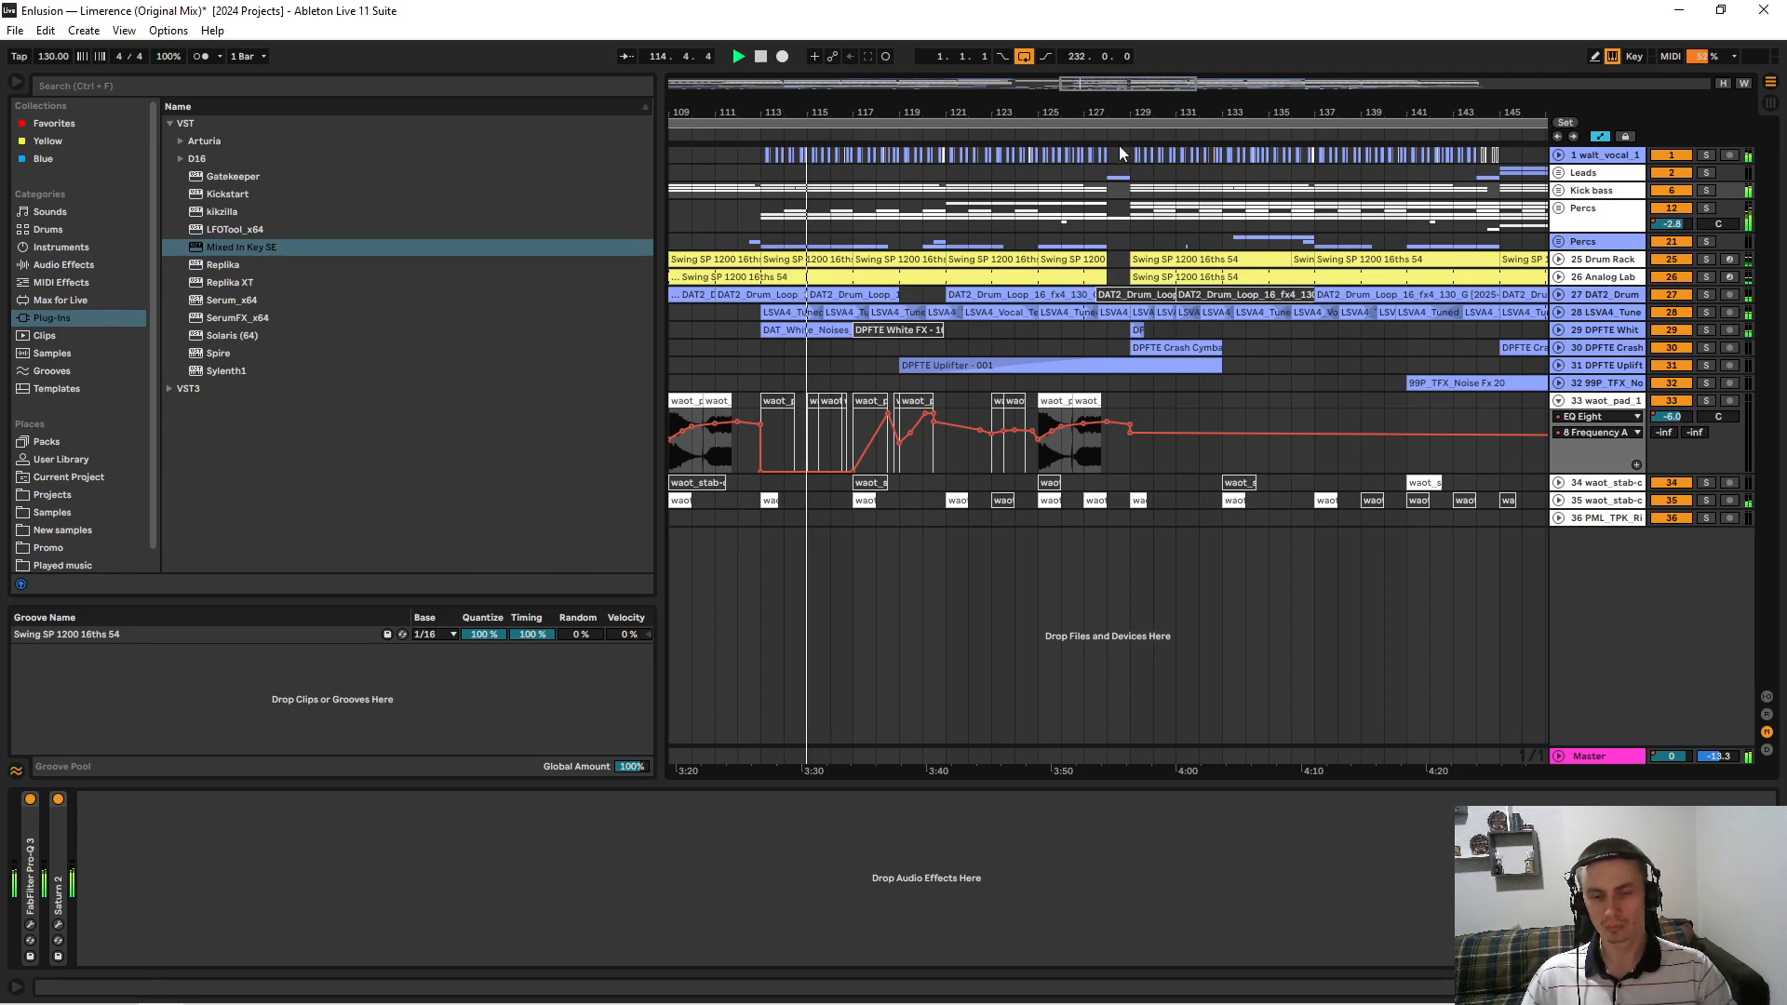
pyautogui.click(1559, 241)
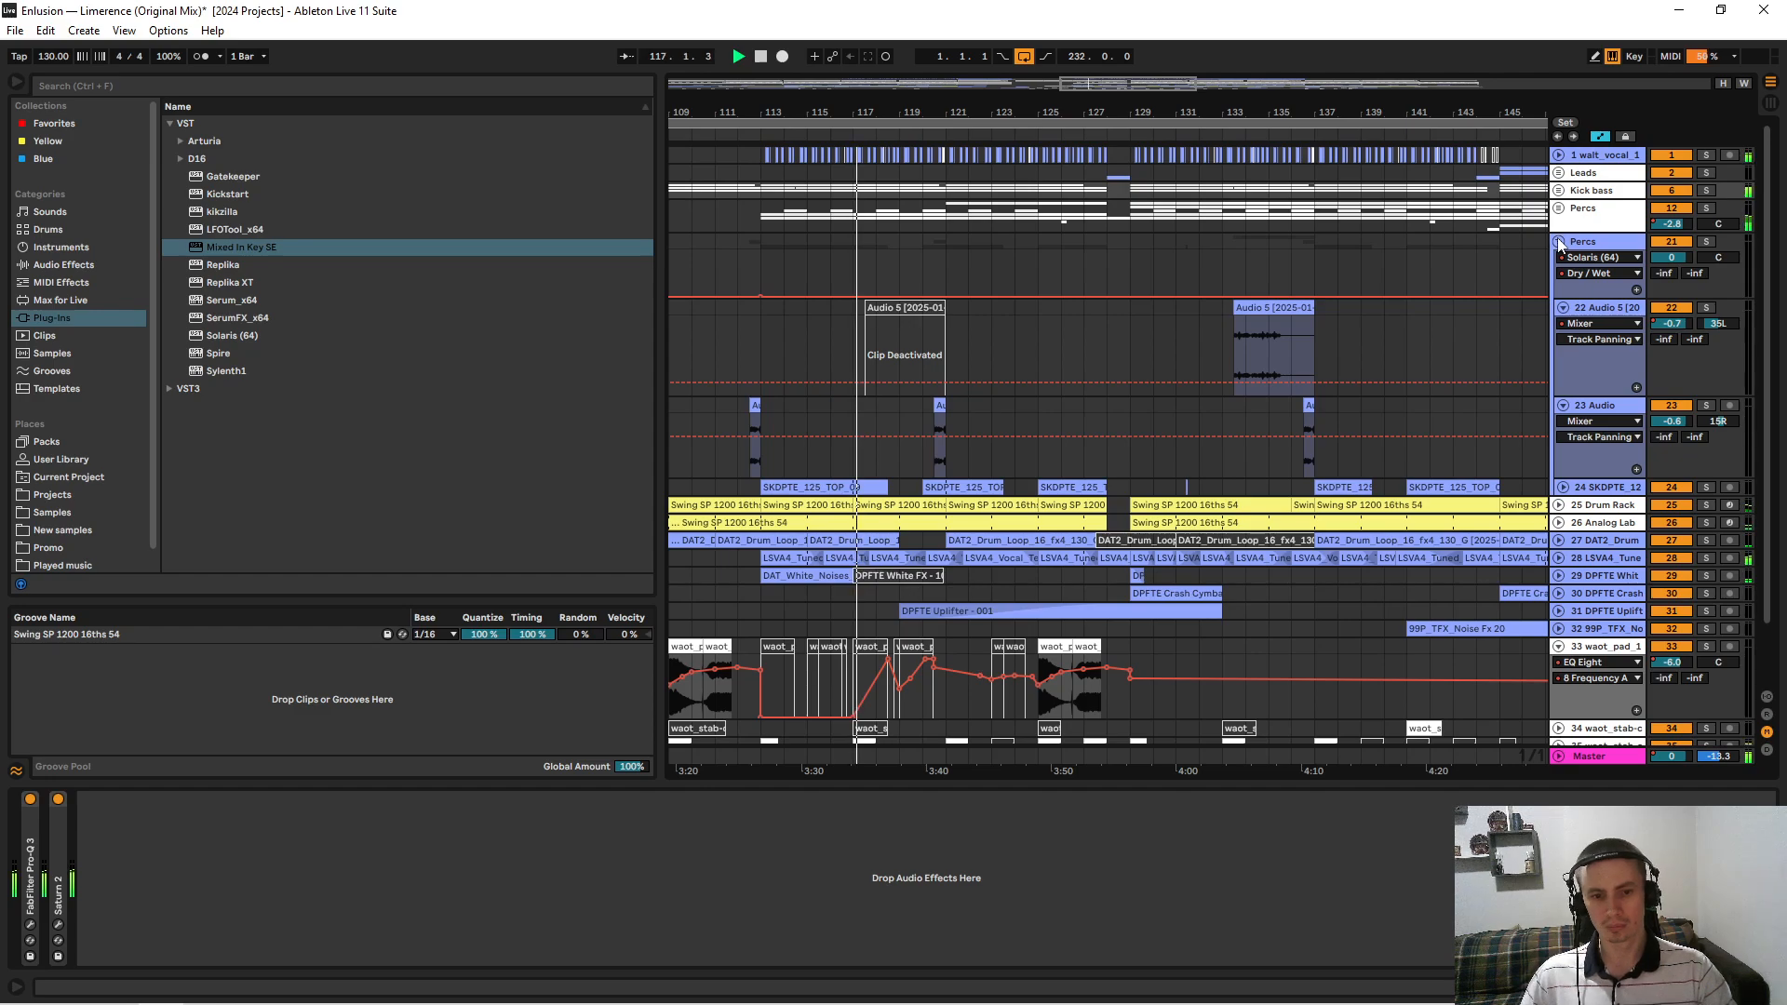
pyautogui.click(1560, 242)
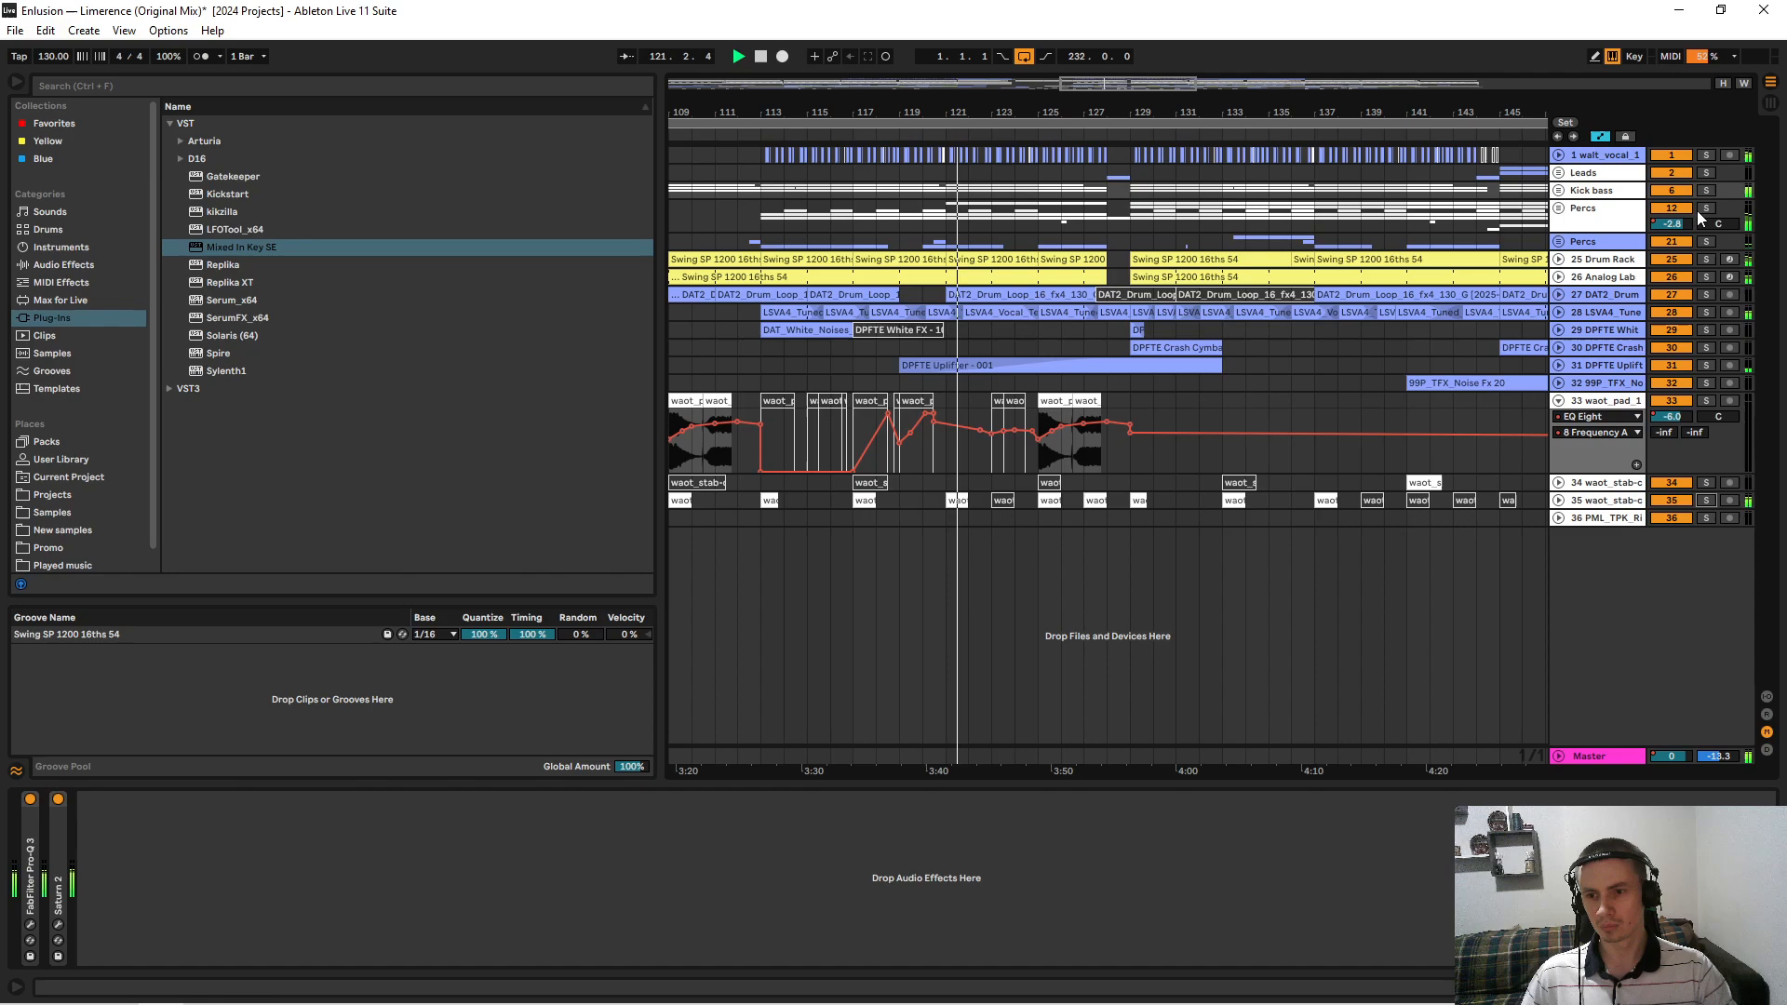
# Unfold the white Percs group (track 12) and examine its device chain from new wash out to Utility.
pyautogui.click(1558, 208)
pyautogui.click(1590, 214)
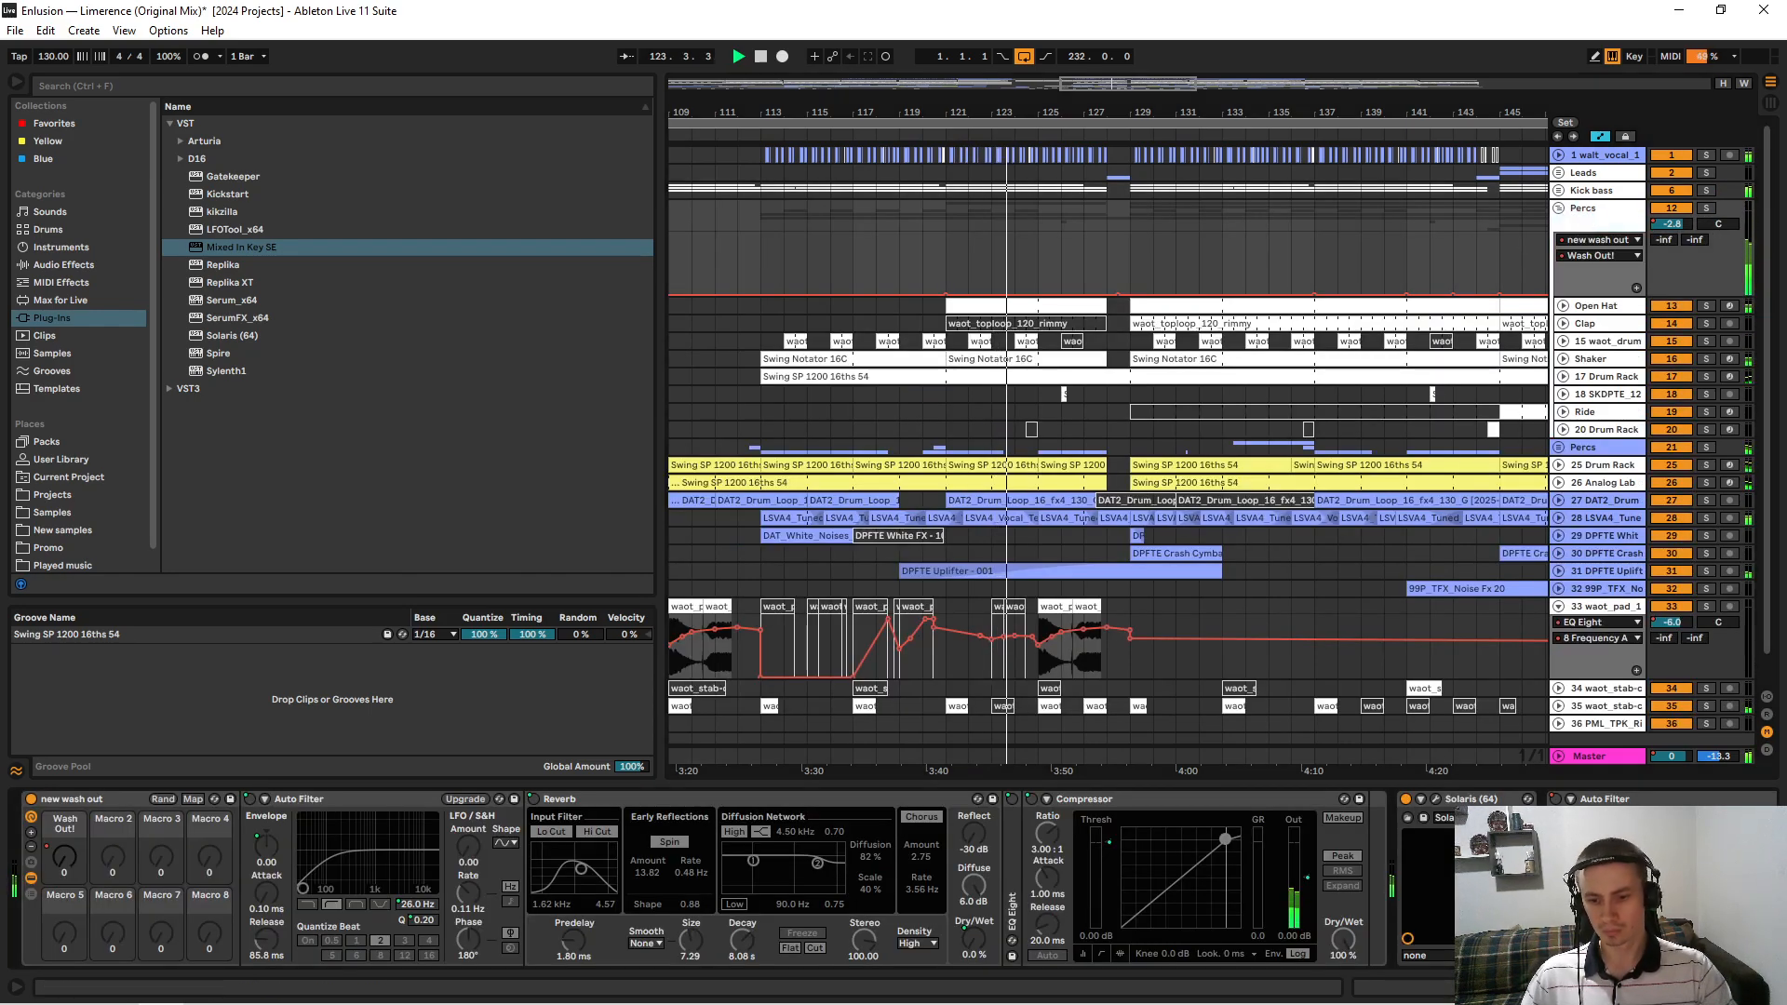
pyautogui.hscroll(3, 1294, 894)
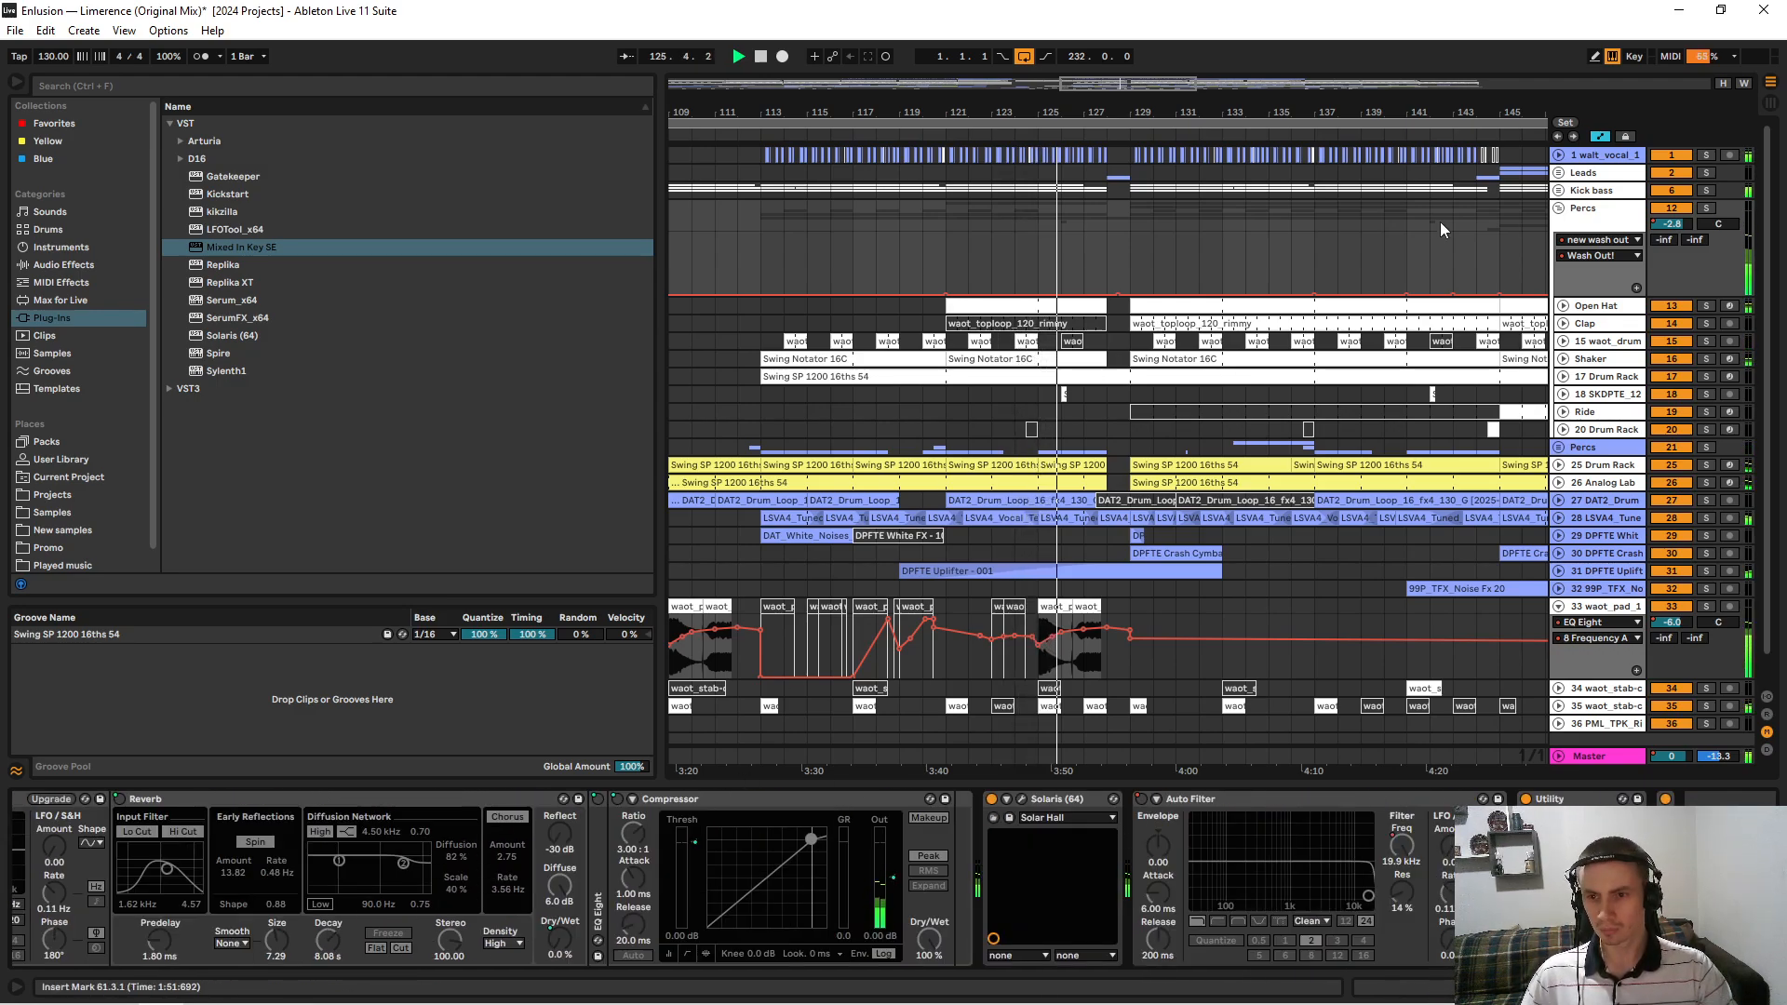
# Unfold the Open Hat track and show its devices and EQ Eight 8 Frequency A automation.
pyautogui.click(1564, 307)
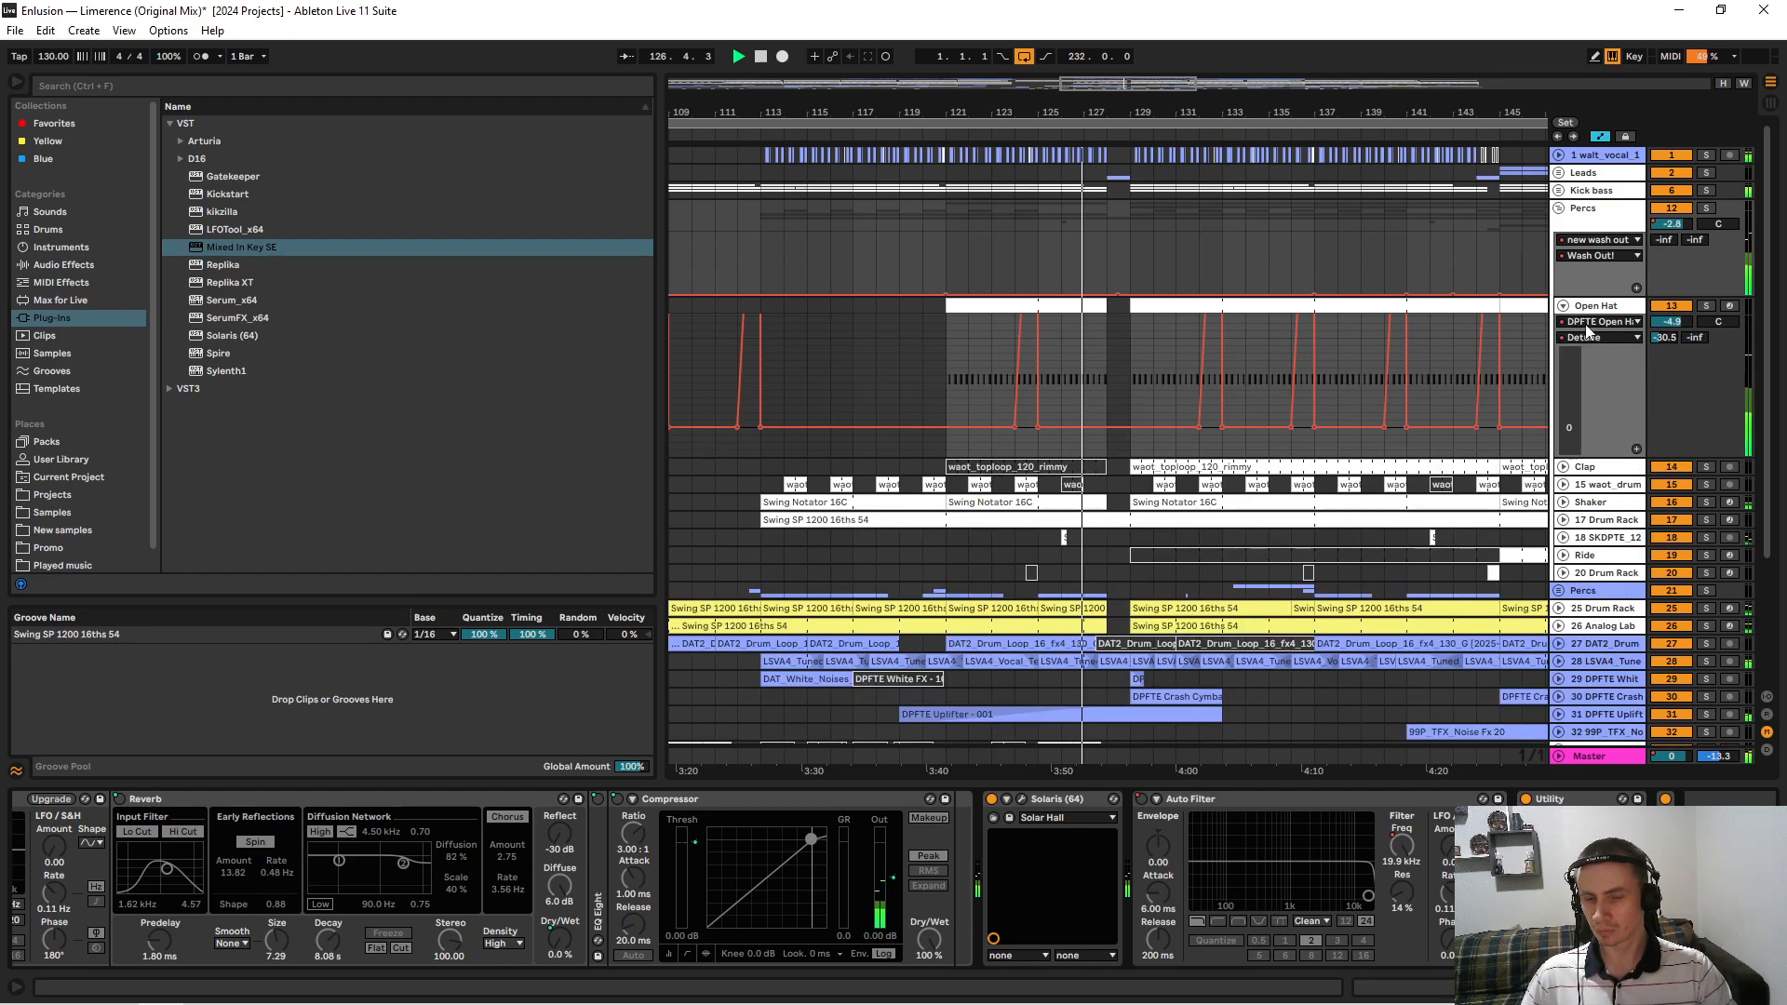
pyautogui.click(1580, 323)
pyautogui.click(1594, 405)
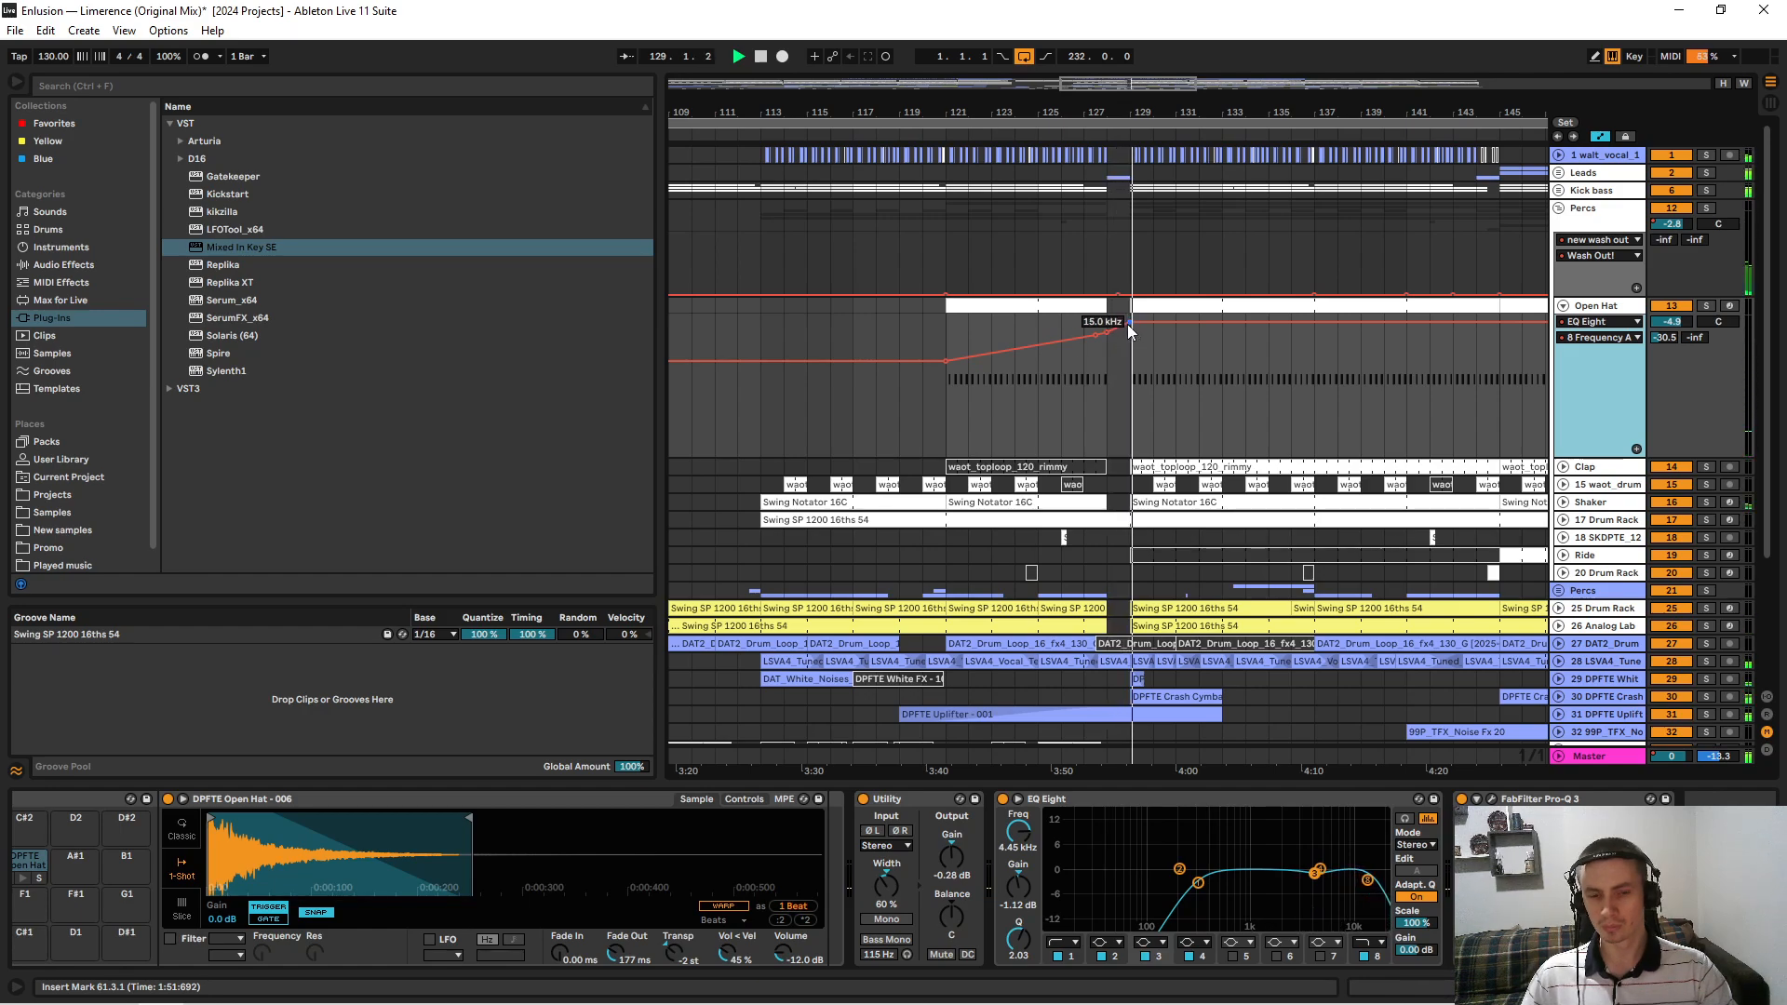
# Drop the Open Hat's 8 Frequency A automation from bar 129 to about 18.6 Hz and restore it to its previous level.
pyautogui.moveTo(1137, 320); pyautogui.dragTo(1138, 454)
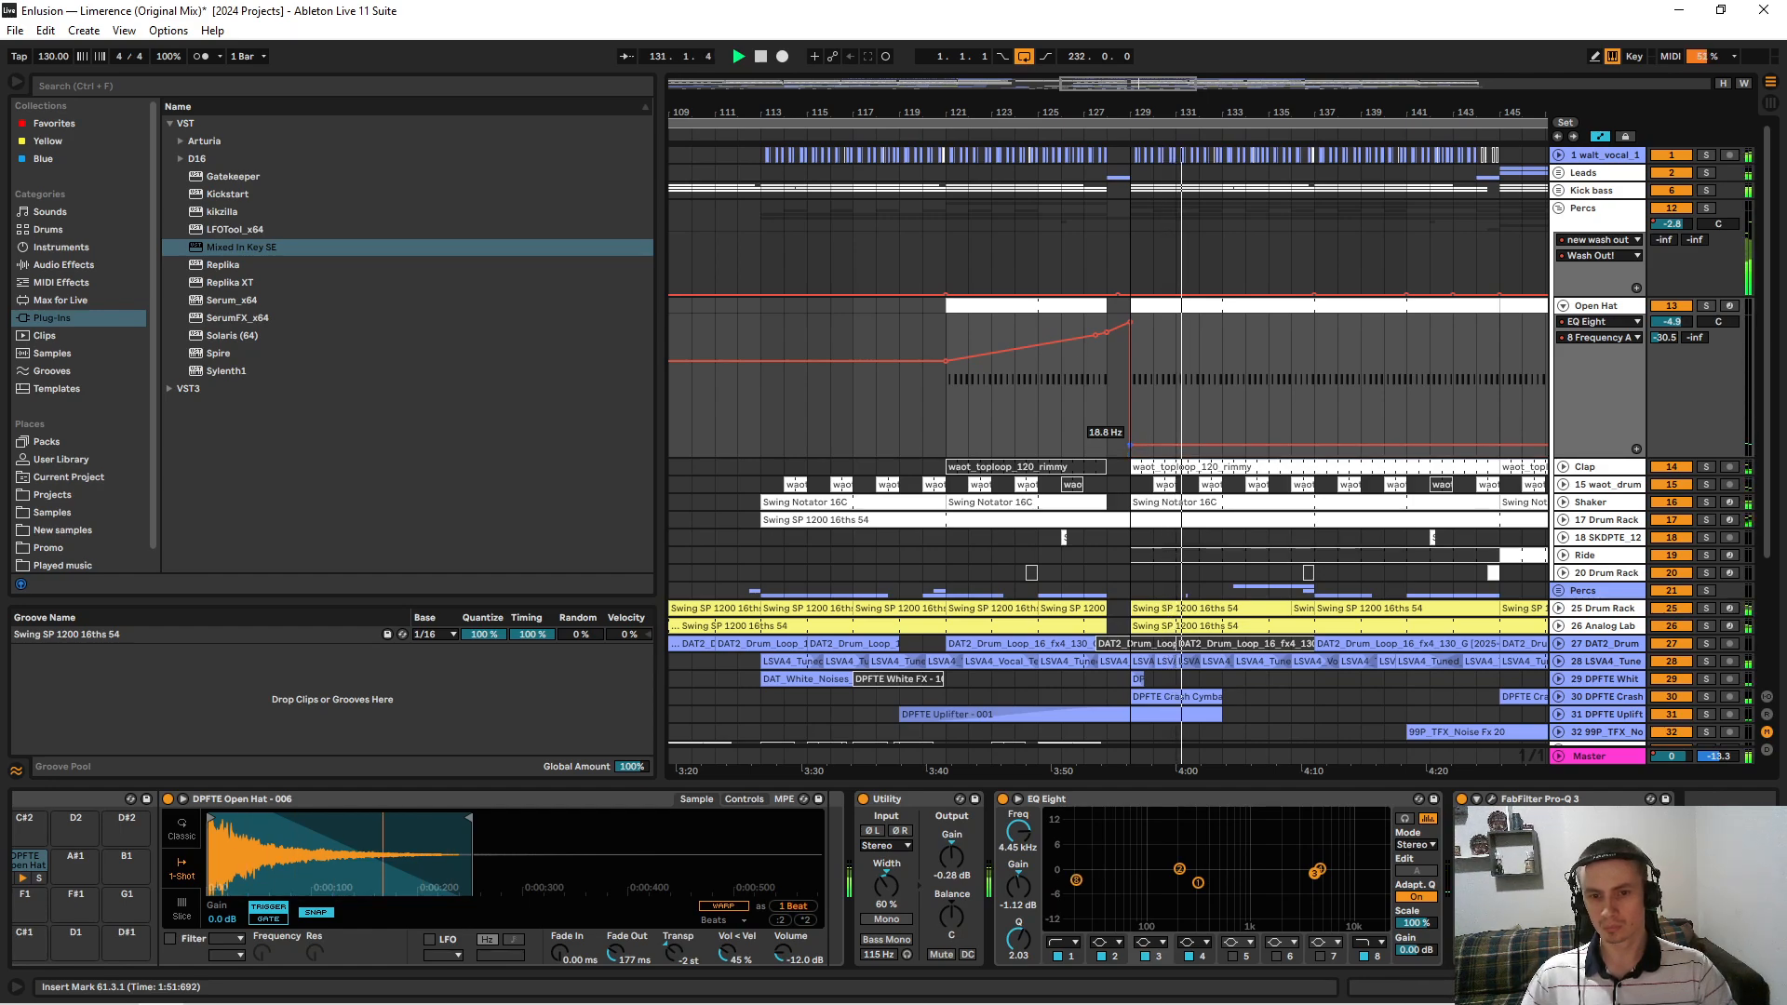
pyautogui.moveTo(1131, 455); pyautogui.dragTo(1131, 323)
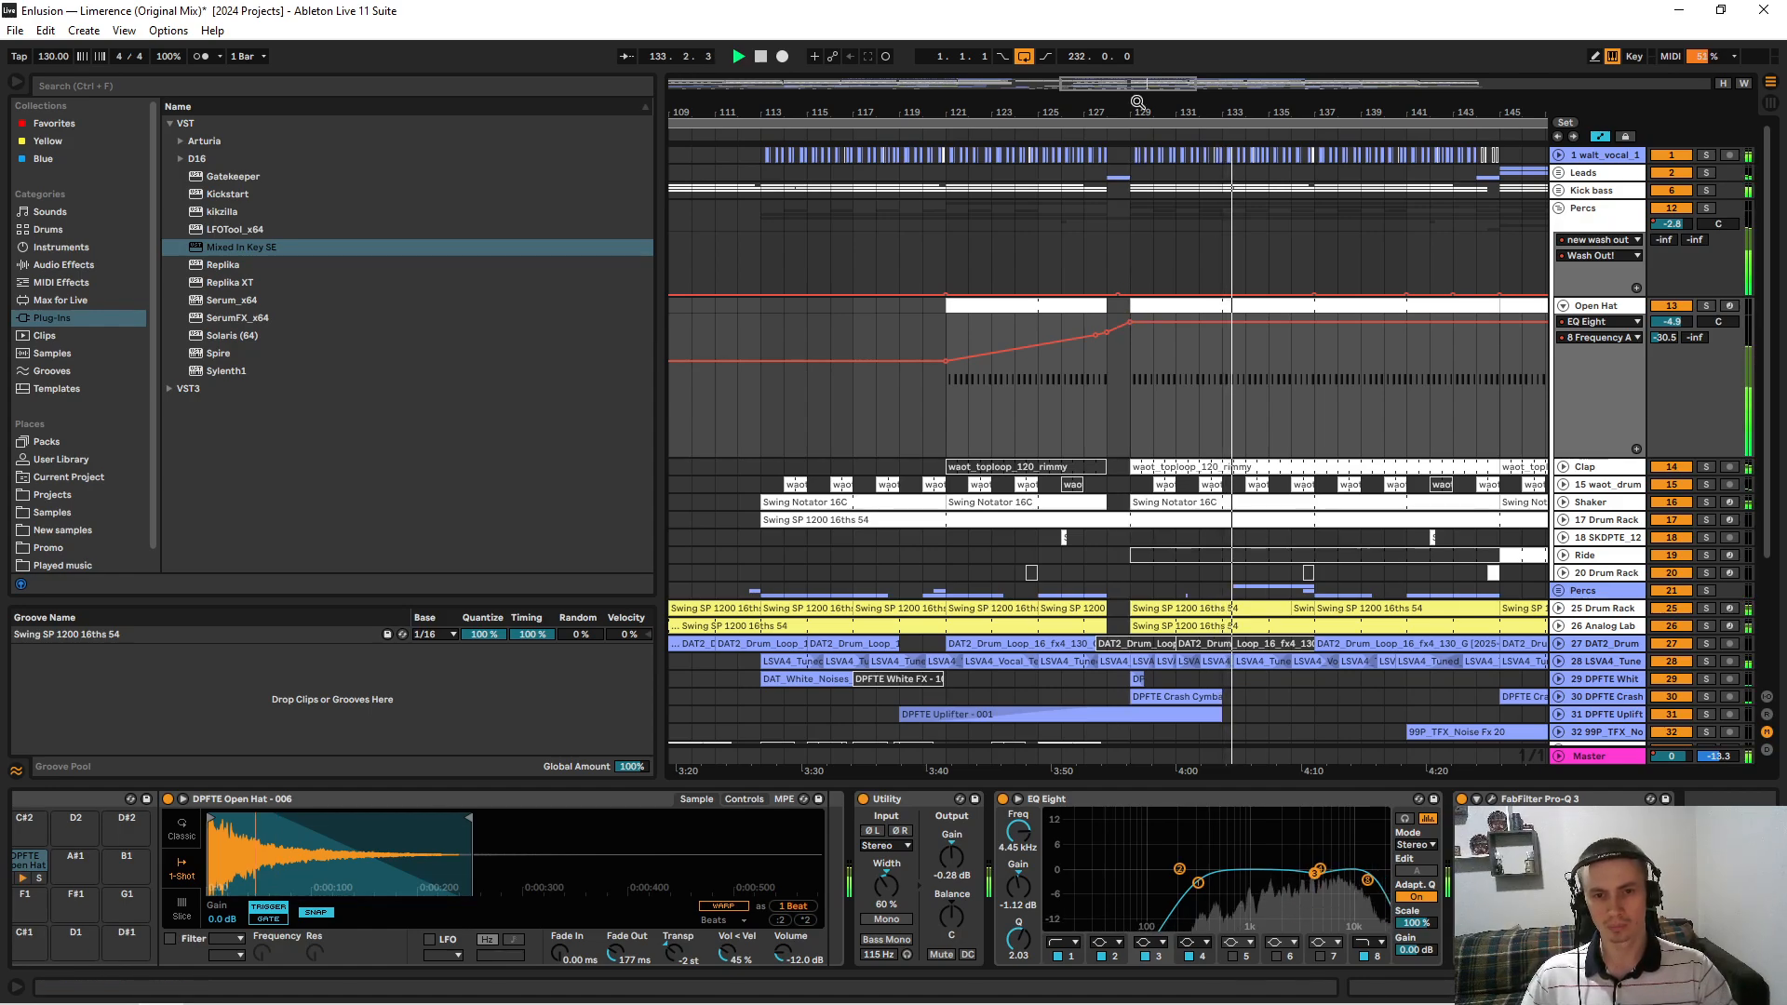
# Fold the Percs group and review the walt_vocal track's solo sound, device chain and Solaris (64) settings.
pyautogui.moveTo(1139, 112); pyautogui.dragTo(970, 33)
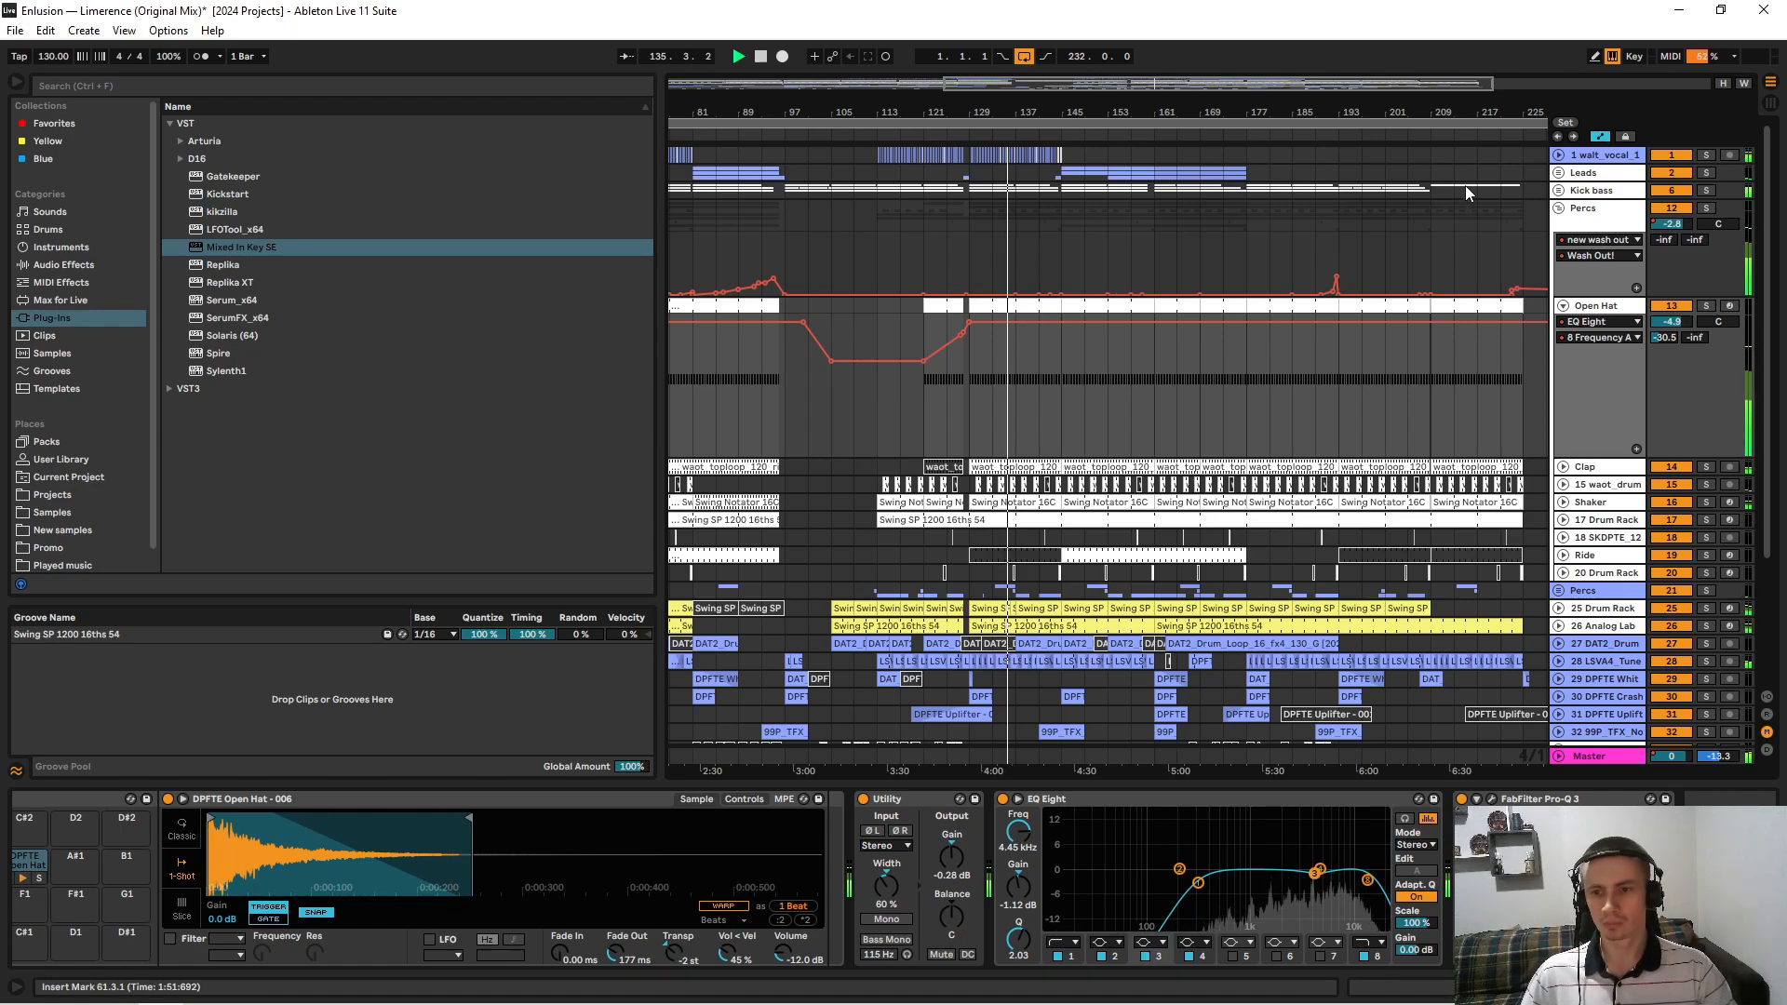
pyautogui.click(1559, 208)
pyautogui.click(1592, 158)
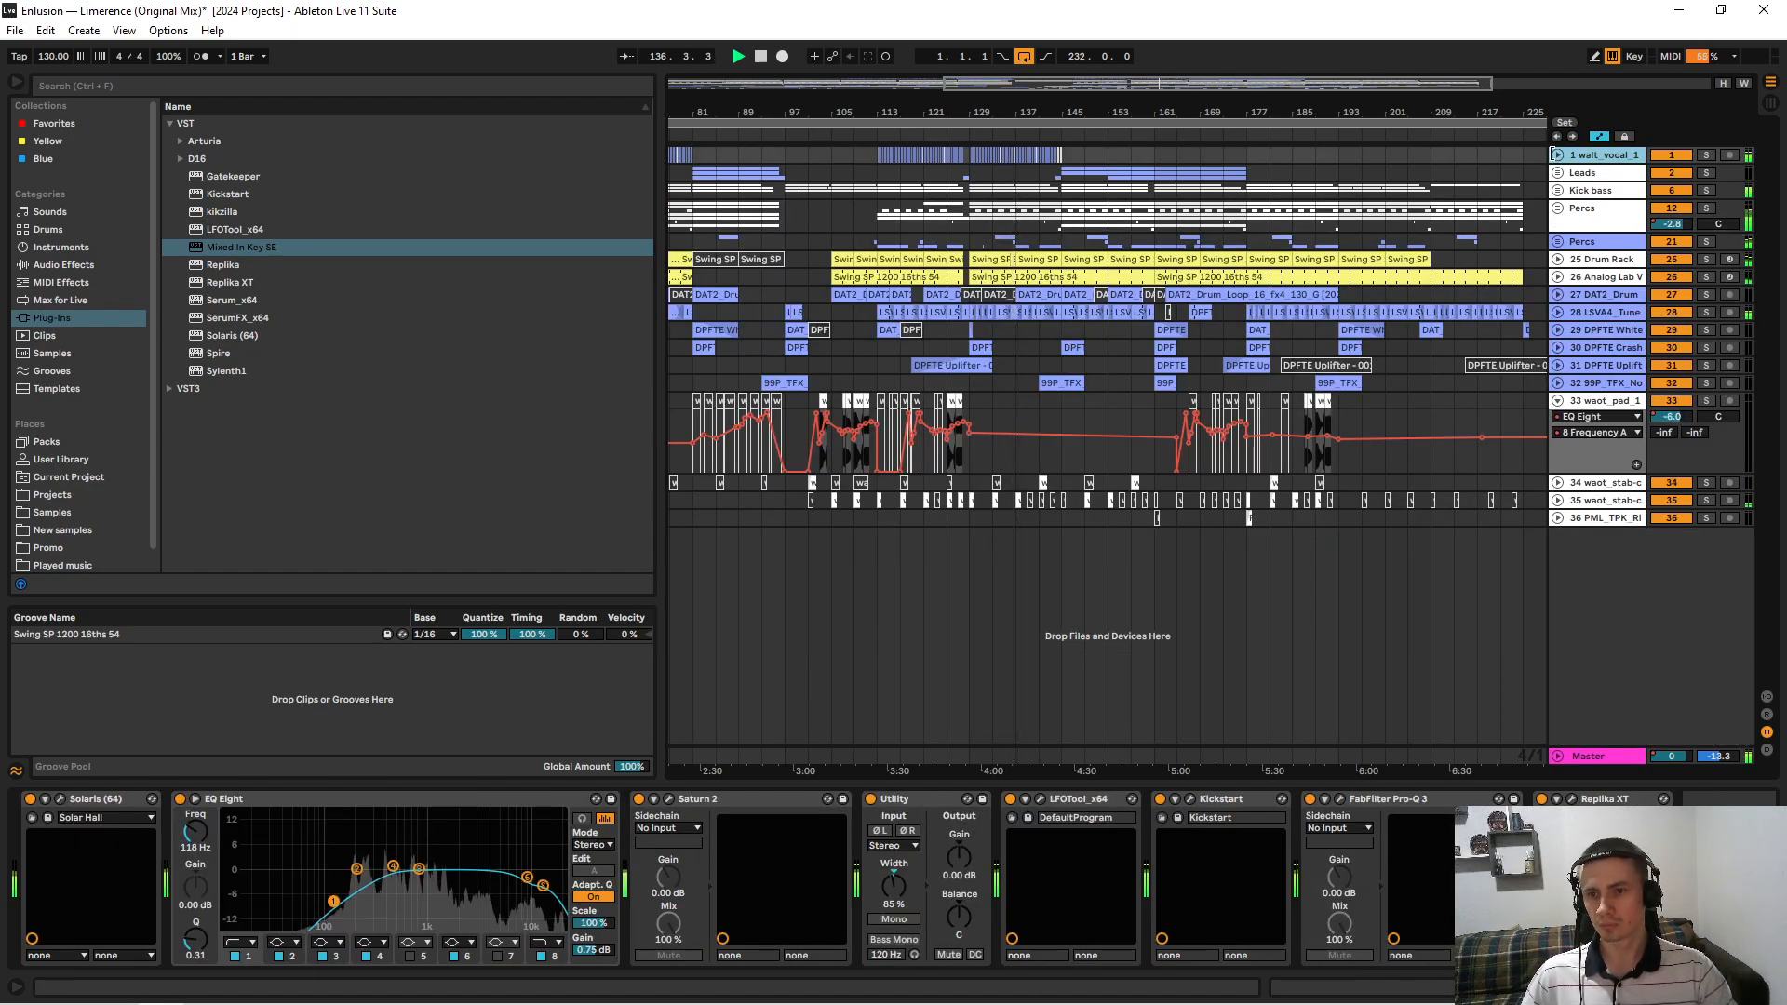
pyautogui.click(1706, 156)
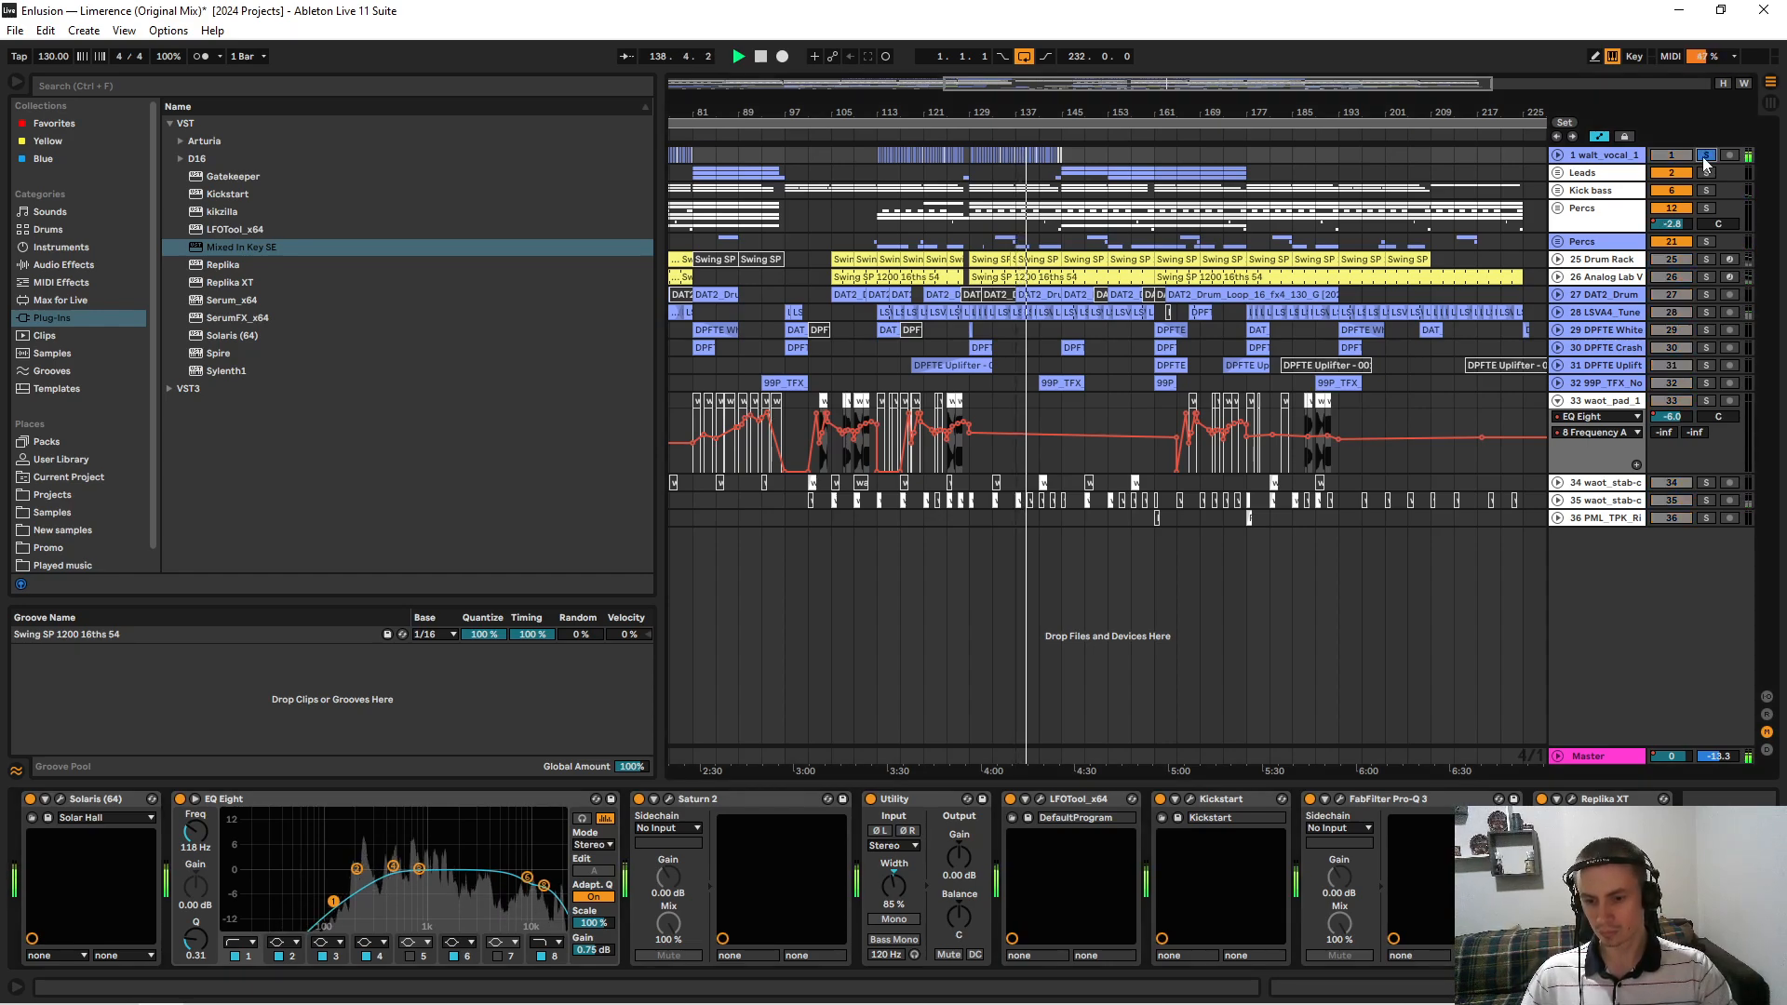
pyautogui.click(1706, 155)
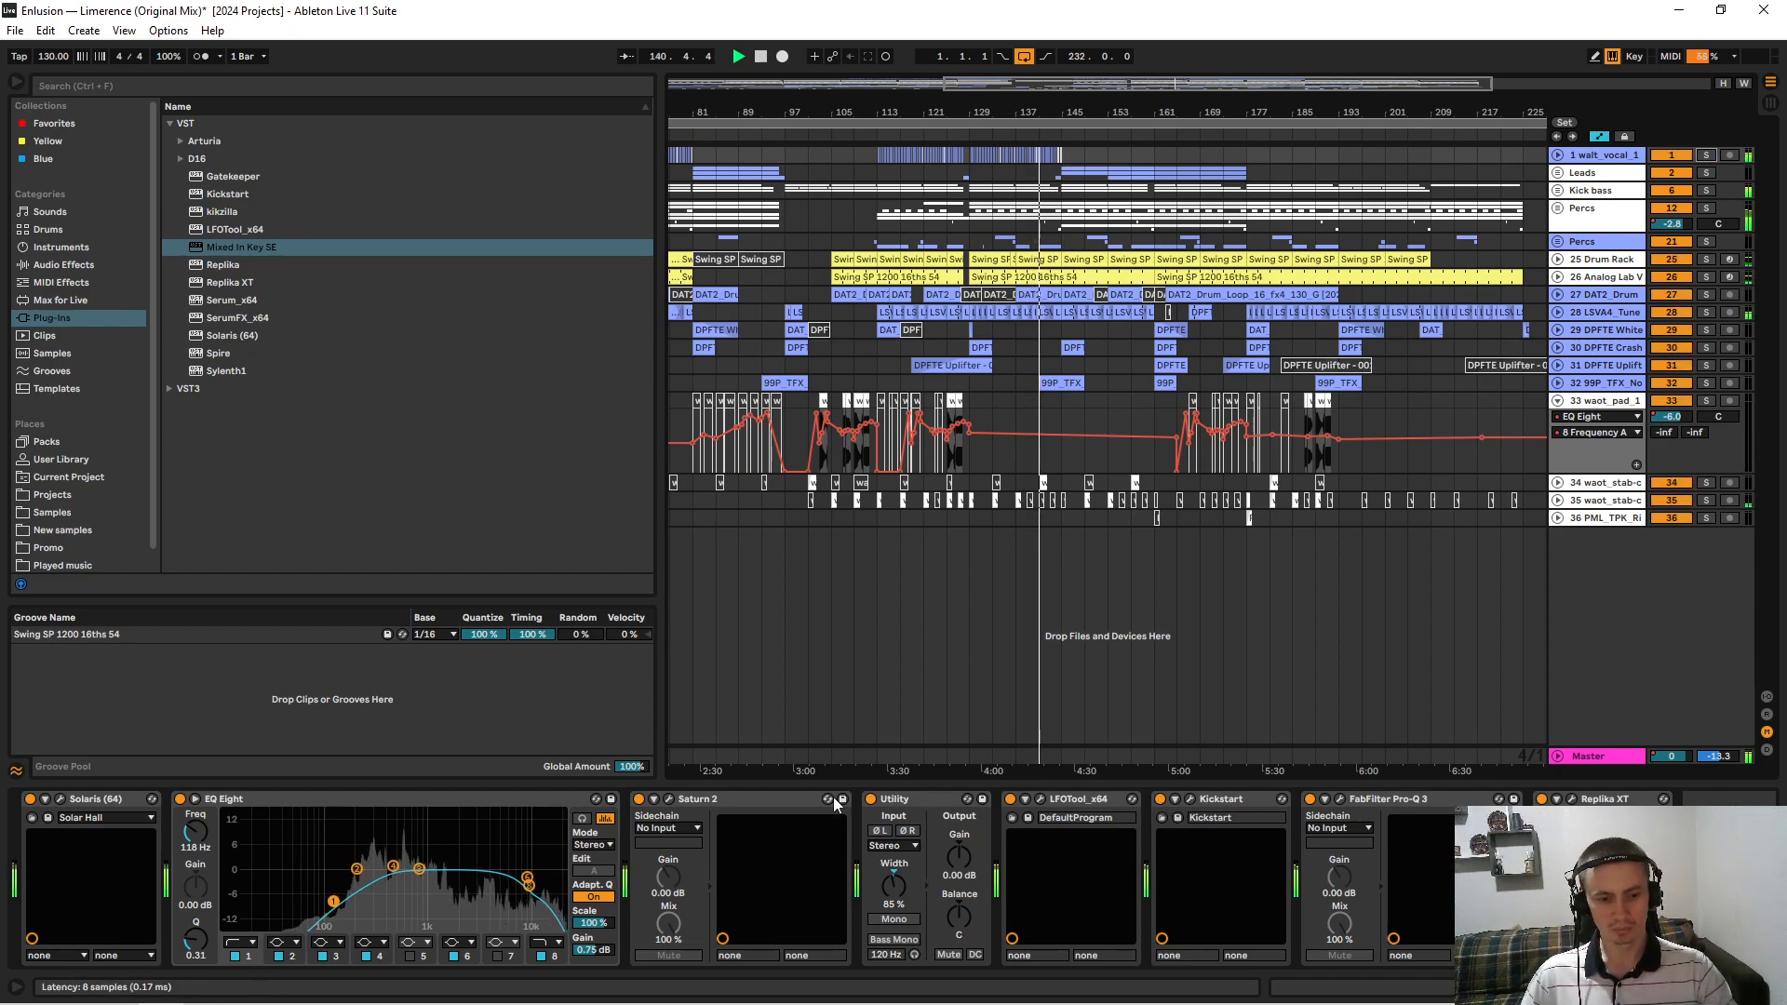
pyautogui.click(60, 800)
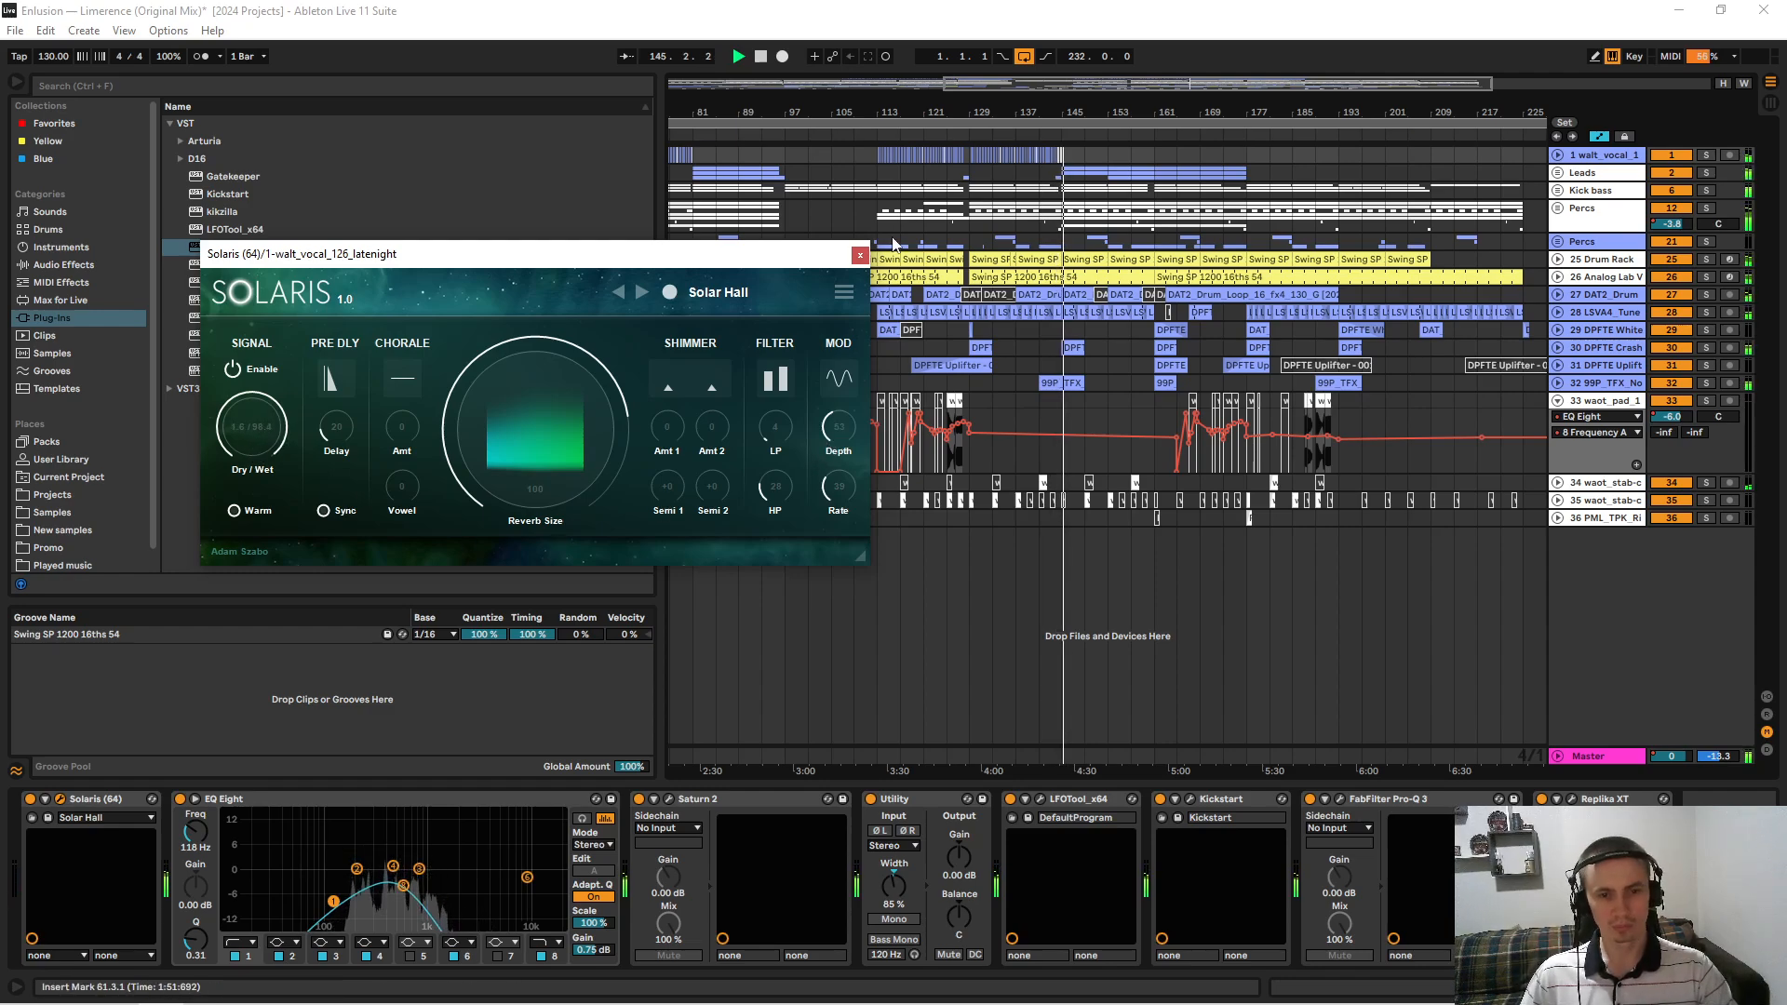
pyautogui.click(860, 254)
# Unfold the Leads group at about bar 145 and examine the Spire track's devices and flt1 cut automation.
pyautogui.moveTo(1075, 110); pyautogui.dragTo(998, 166)
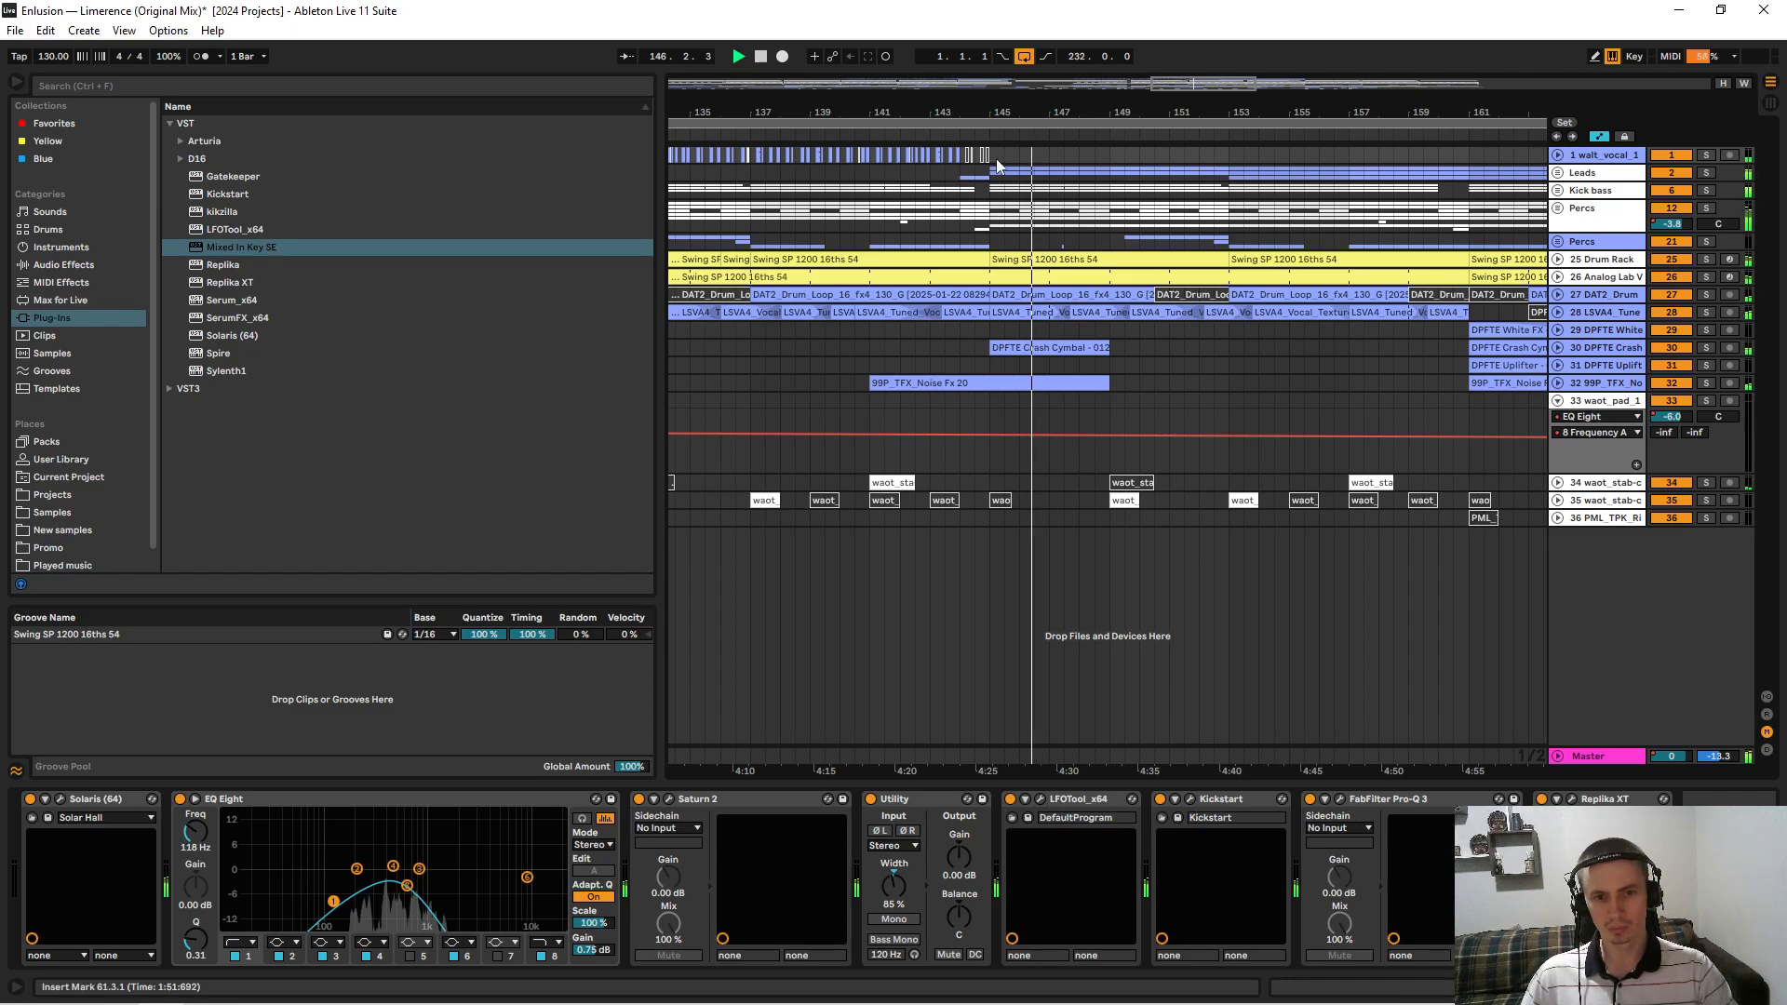
pyautogui.click(1557, 173)
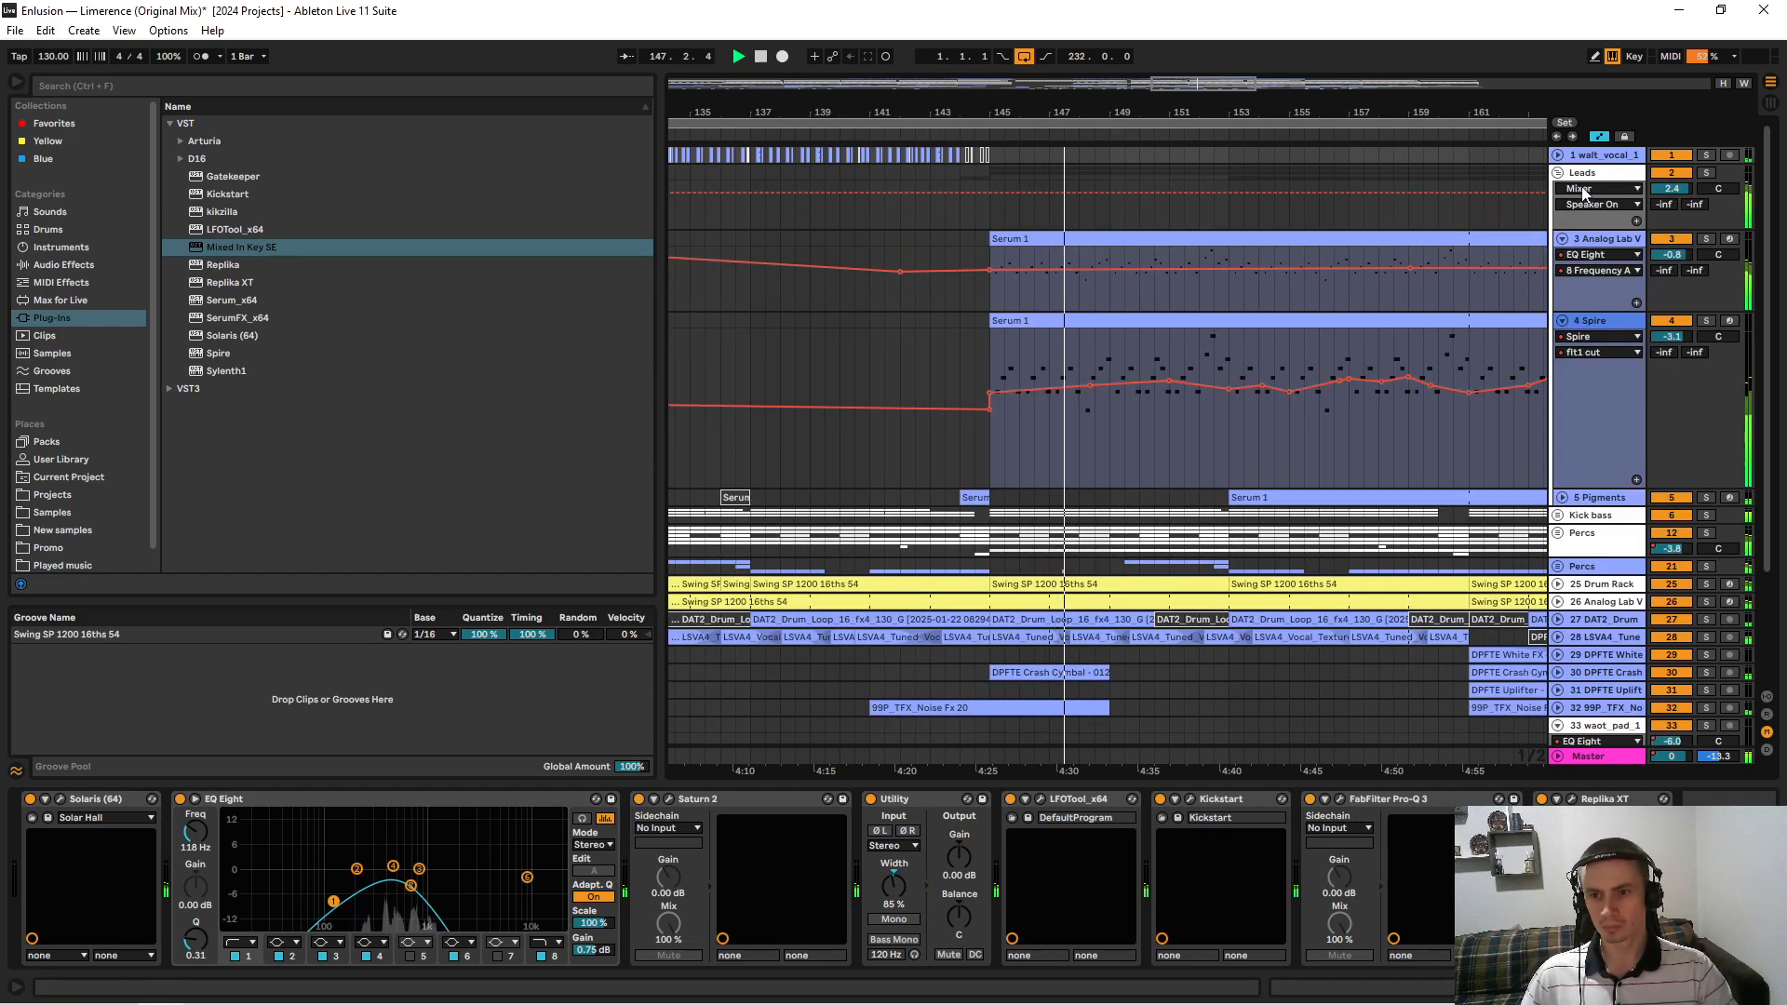
pyautogui.click(1586, 214)
pyautogui.moveTo(1104, 384); pyautogui.dragTo(1211, 380)
pyautogui.hscroll(3, 1061, 223)
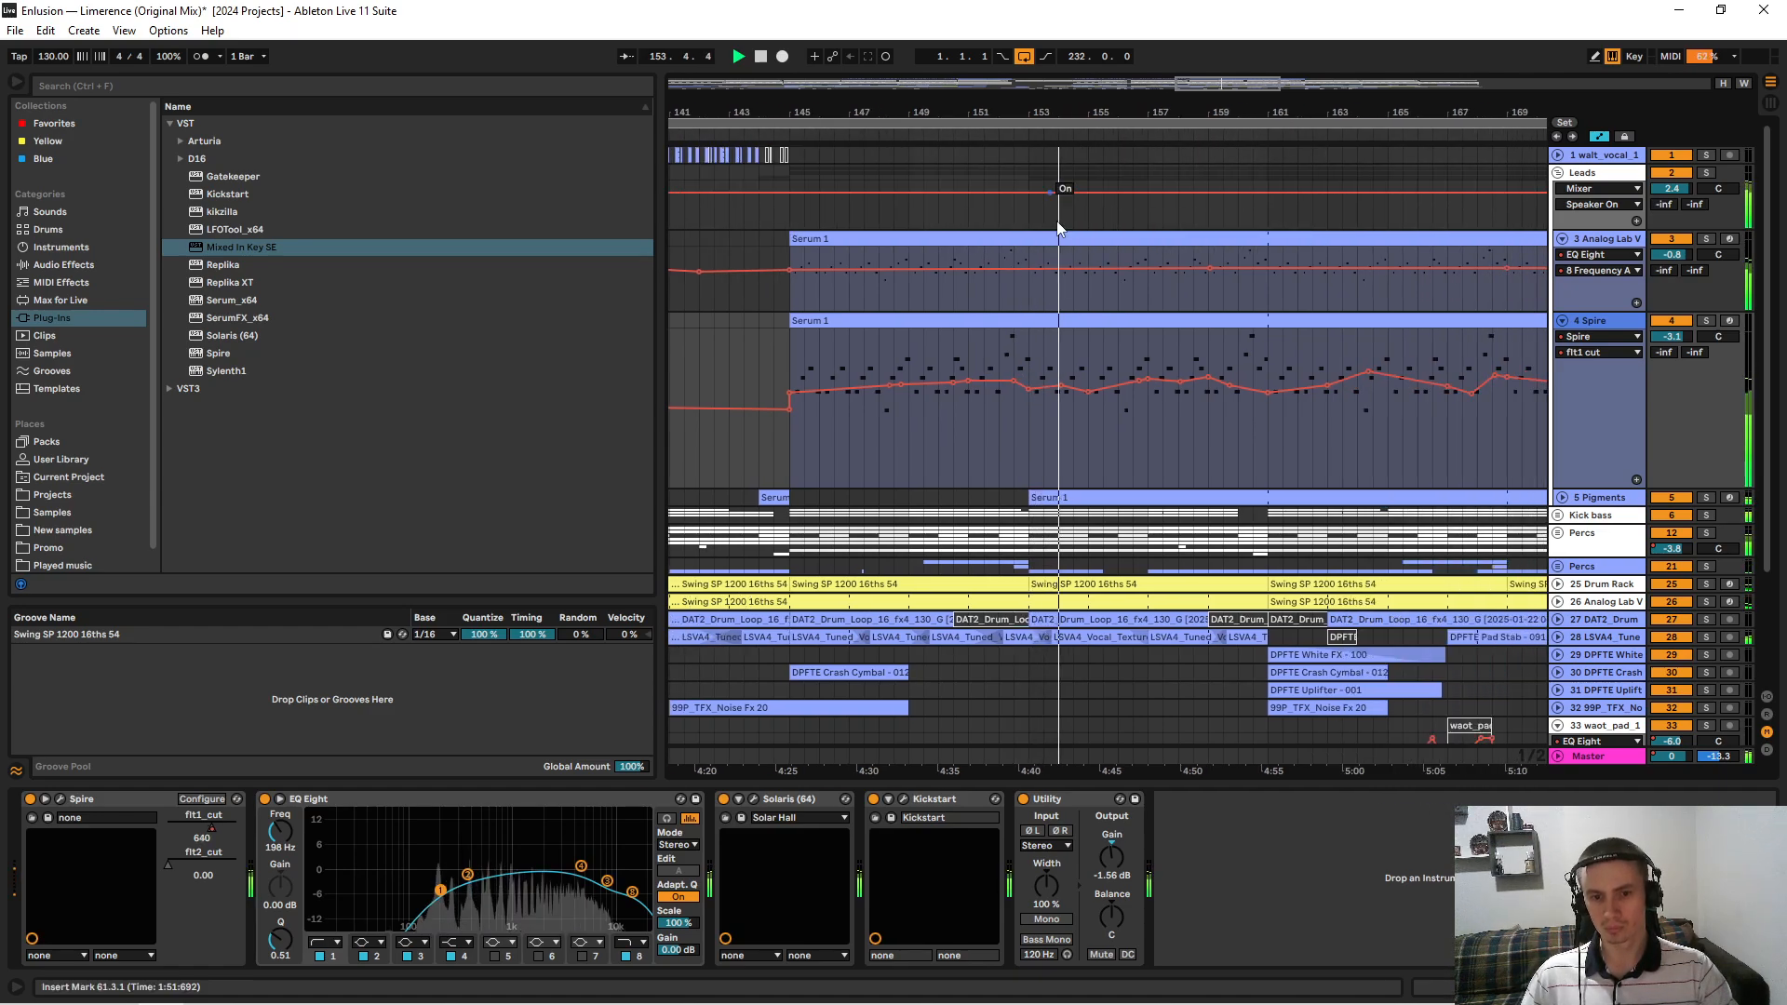
# Unfold the Pigments track to show its Wavetable 1 automation and listen to it briefly in solo.
pyautogui.scroll(-1, 1081, 275)
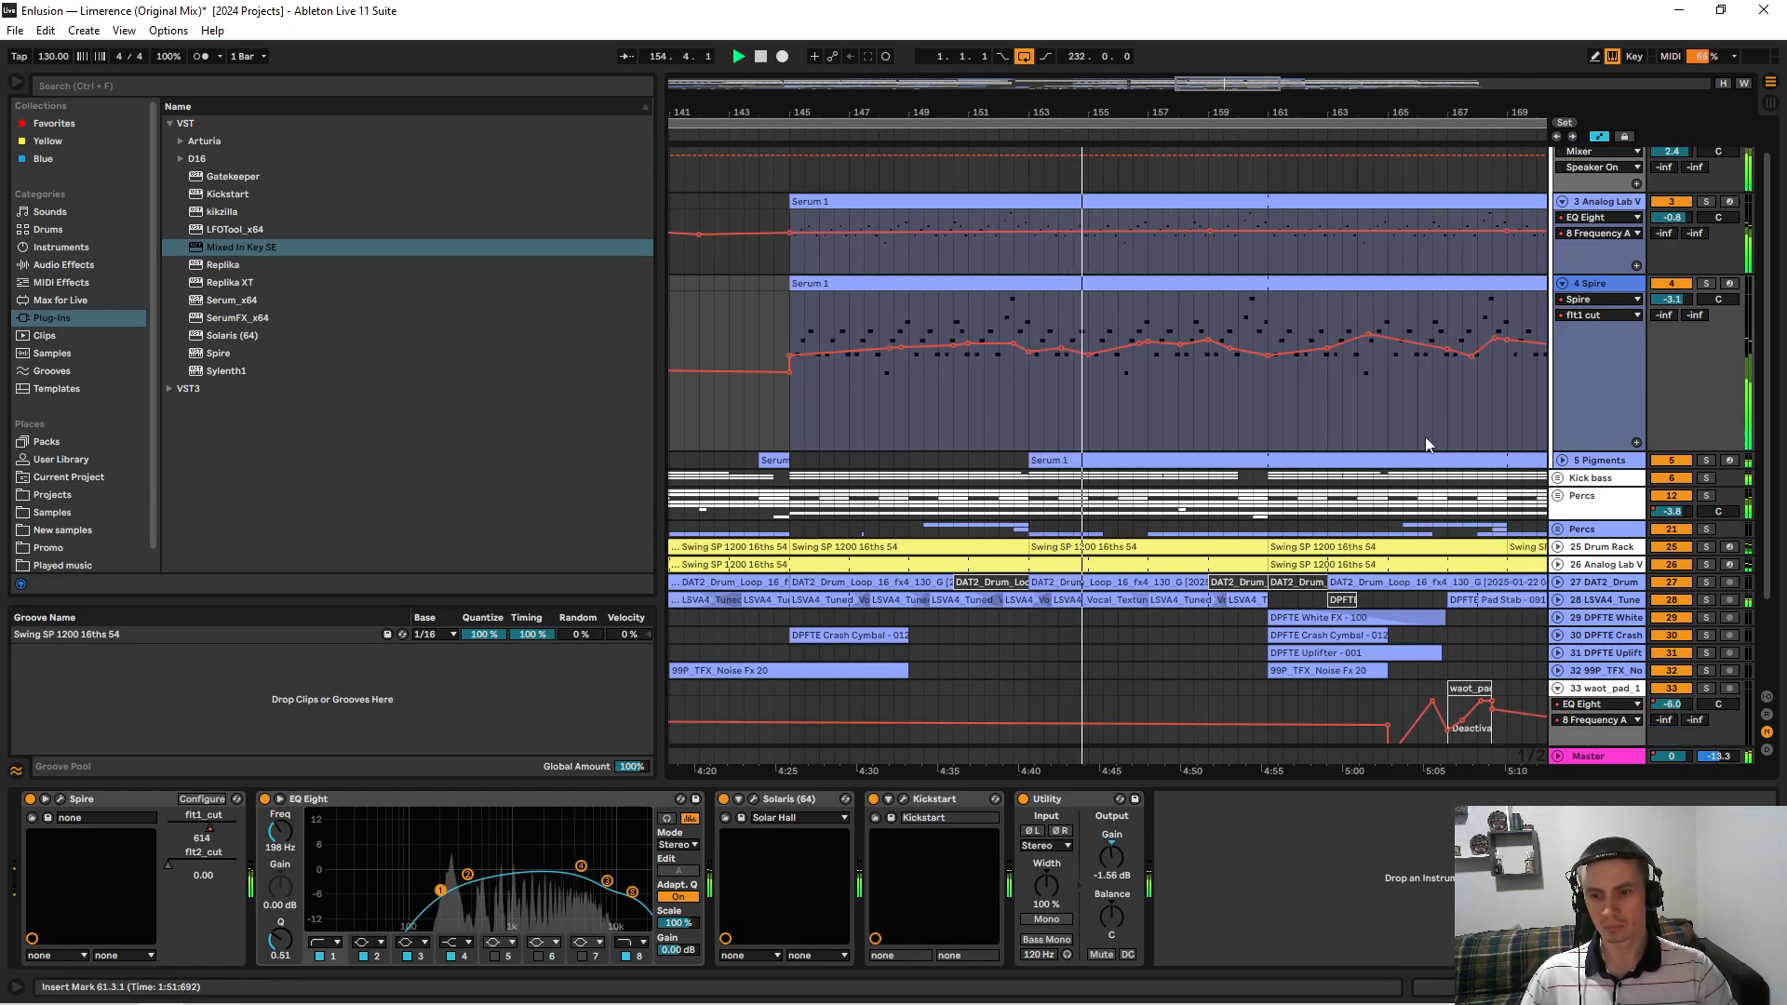
pyautogui.click(1561, 460)
pyautogui.scroll(-1, 1532, 435)
pyautogui.click(1709, 424)
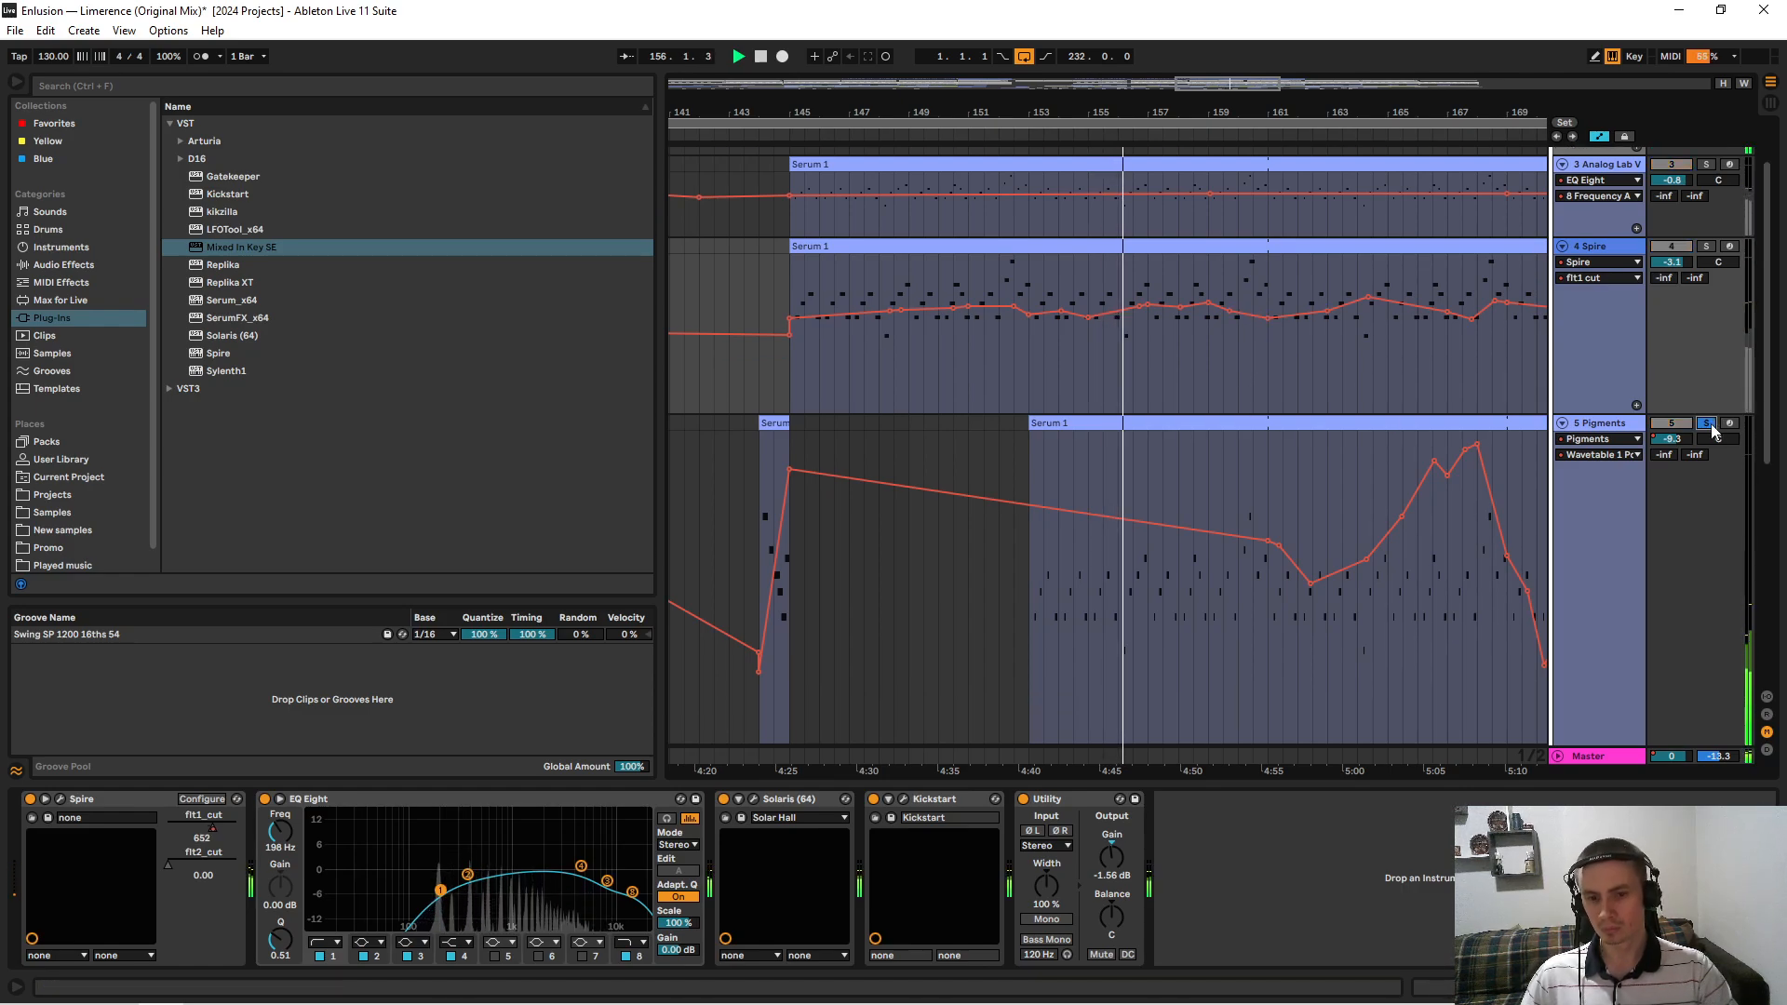
pyautogui.click(1710, 425)
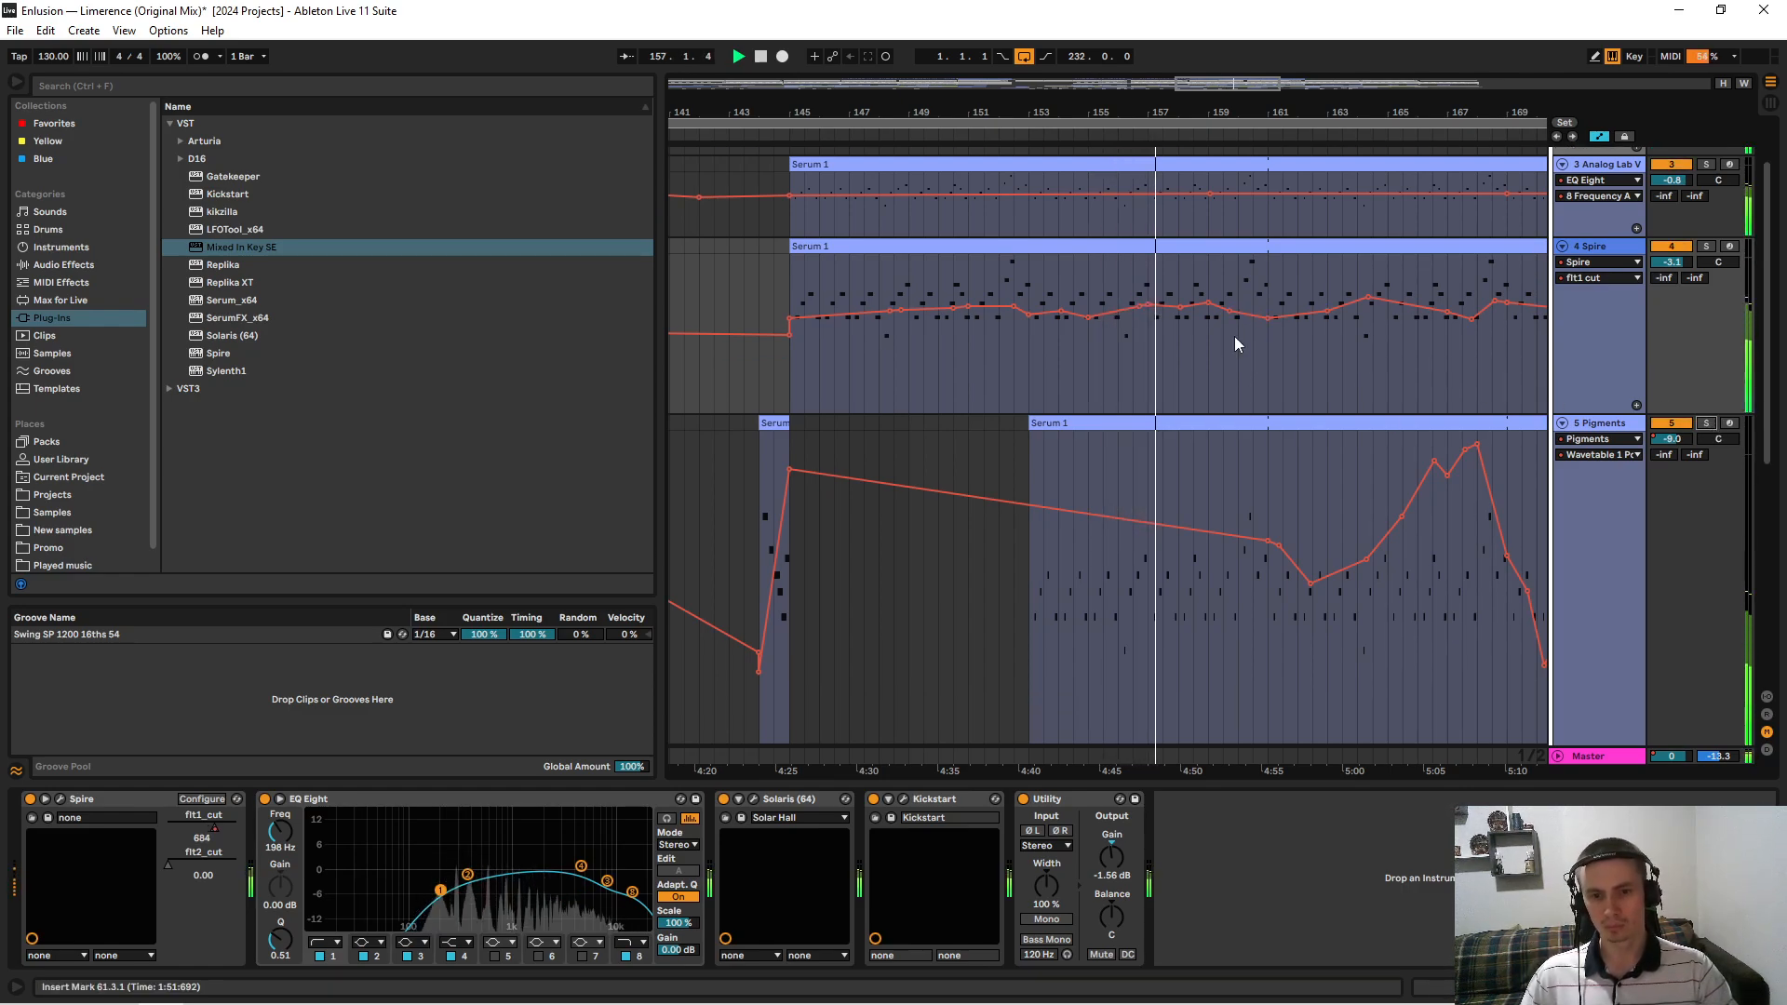
# Examine the Spire and Pigments automation in the Leads group from about bar 147 to 179.
pyautogui.moveTo(1182, 308)
pyautogui.mouseDown()
pyautogui.moveTo(1193, 275)
pyautogui.moveTo(1194, 303)
pyautogui.mouseUp()
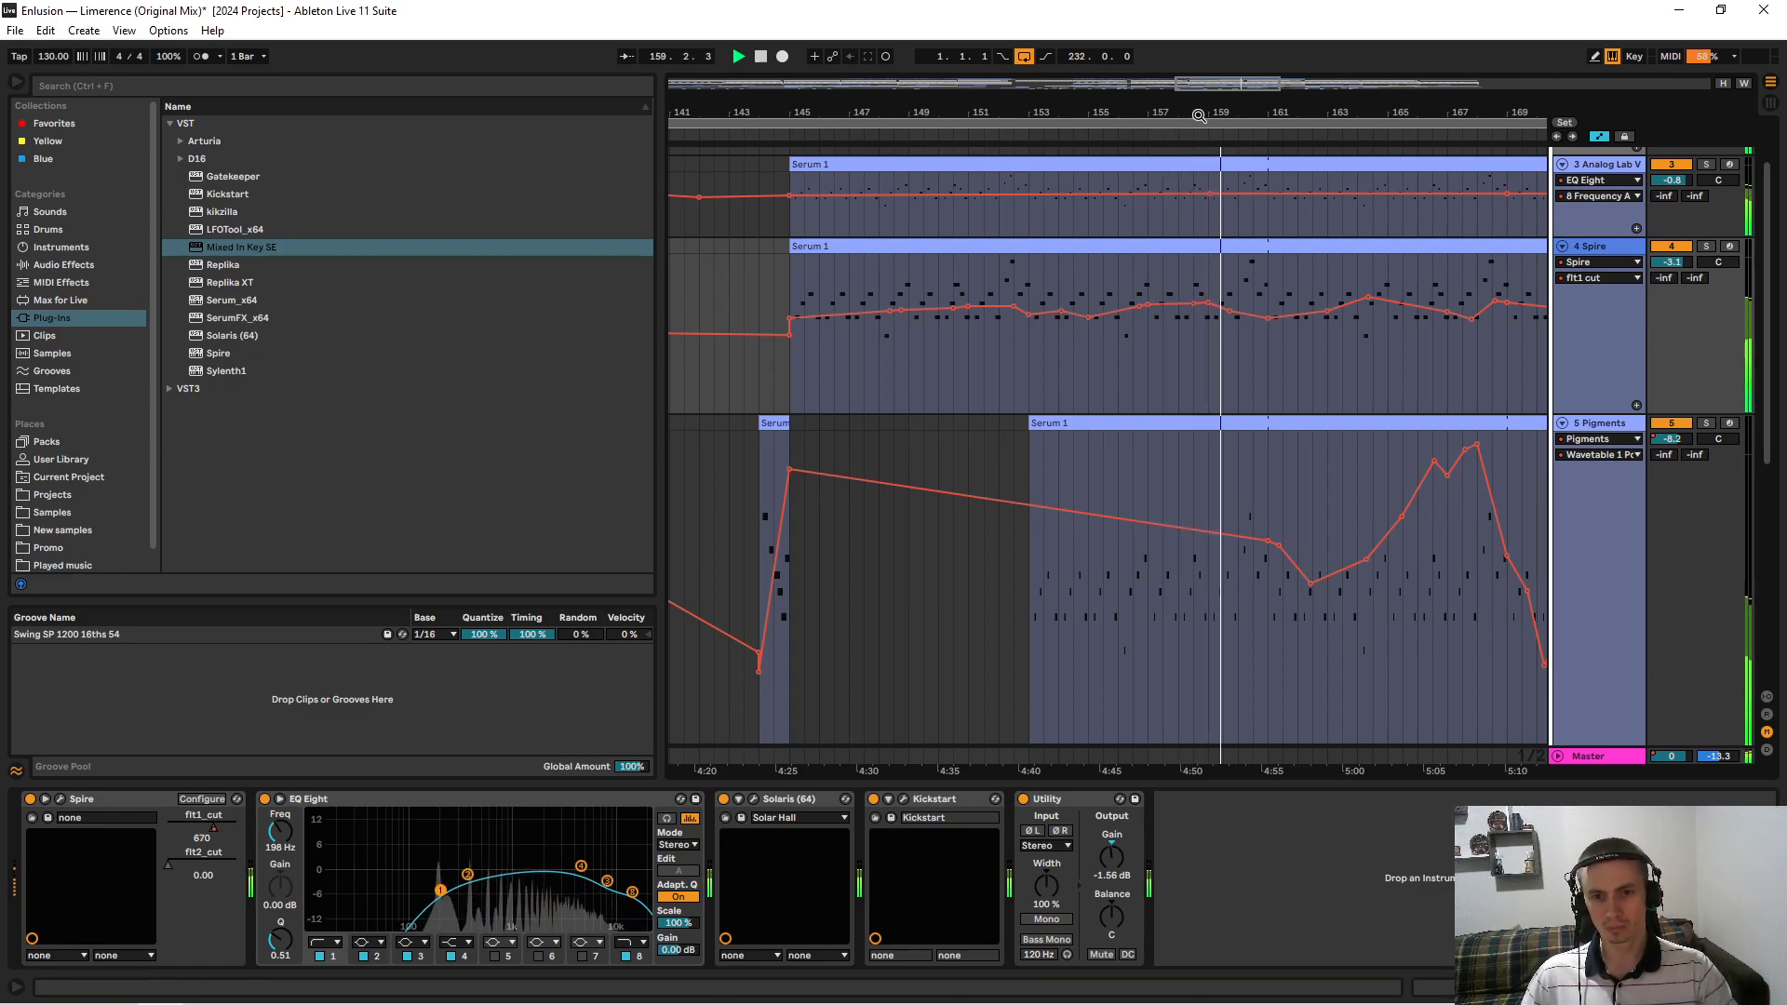
pyautogui.moveTo(1201, 115); pyautogui.dragTo(992, 110)
pyautogui.scroll(2, 1573, 183)
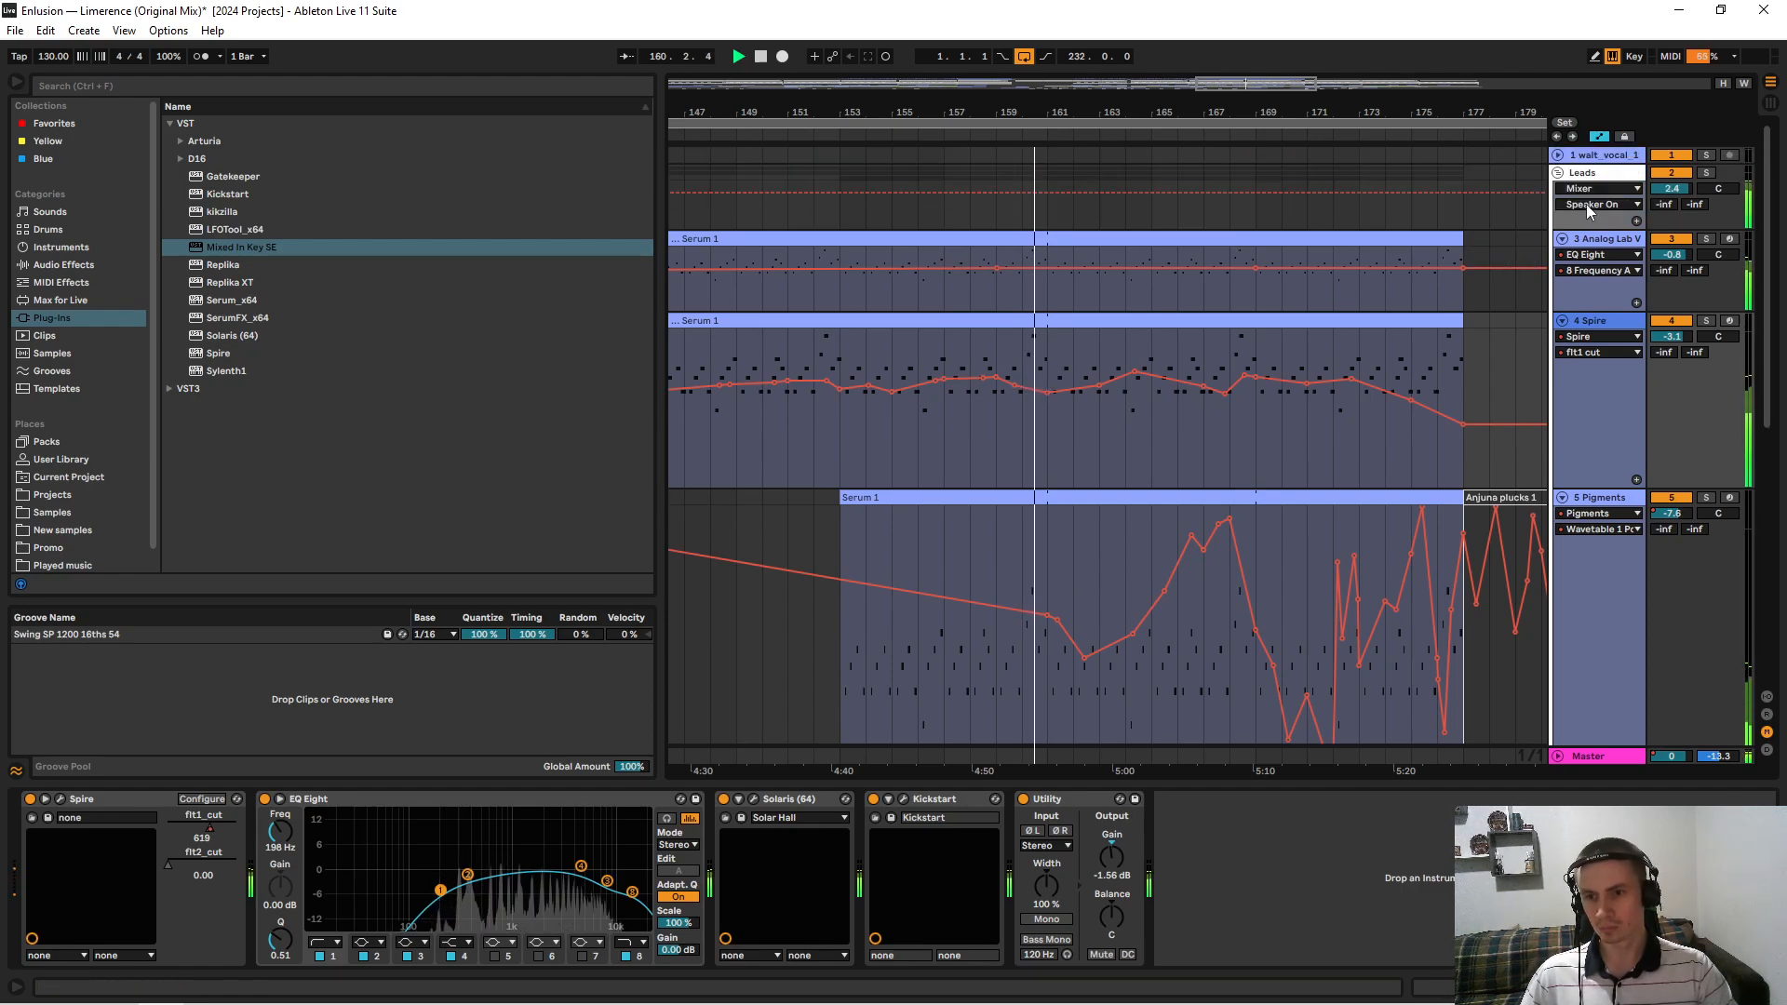
# Fold the Leads group, unfold Kick bass, and consolidate the Pigments bass loop clips from bar 158 to 160.
pyautogui.click(1557, 173)
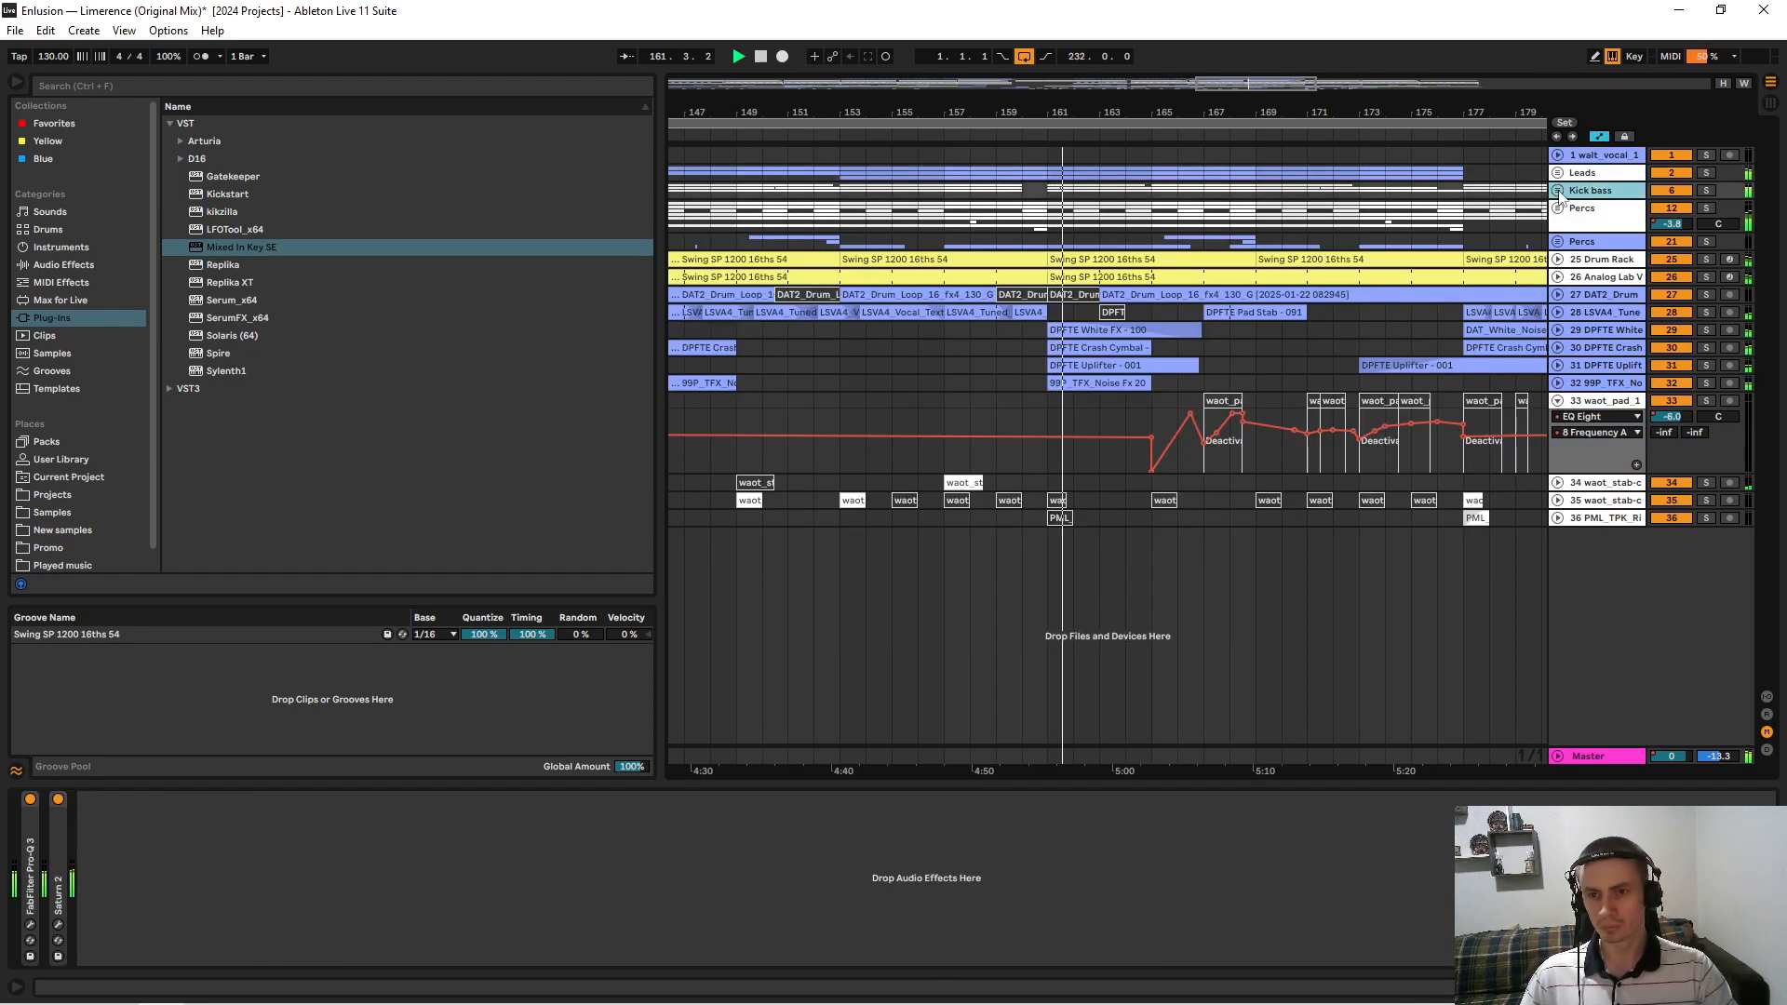
pyautogui.scroll(-2, 1047, 433)
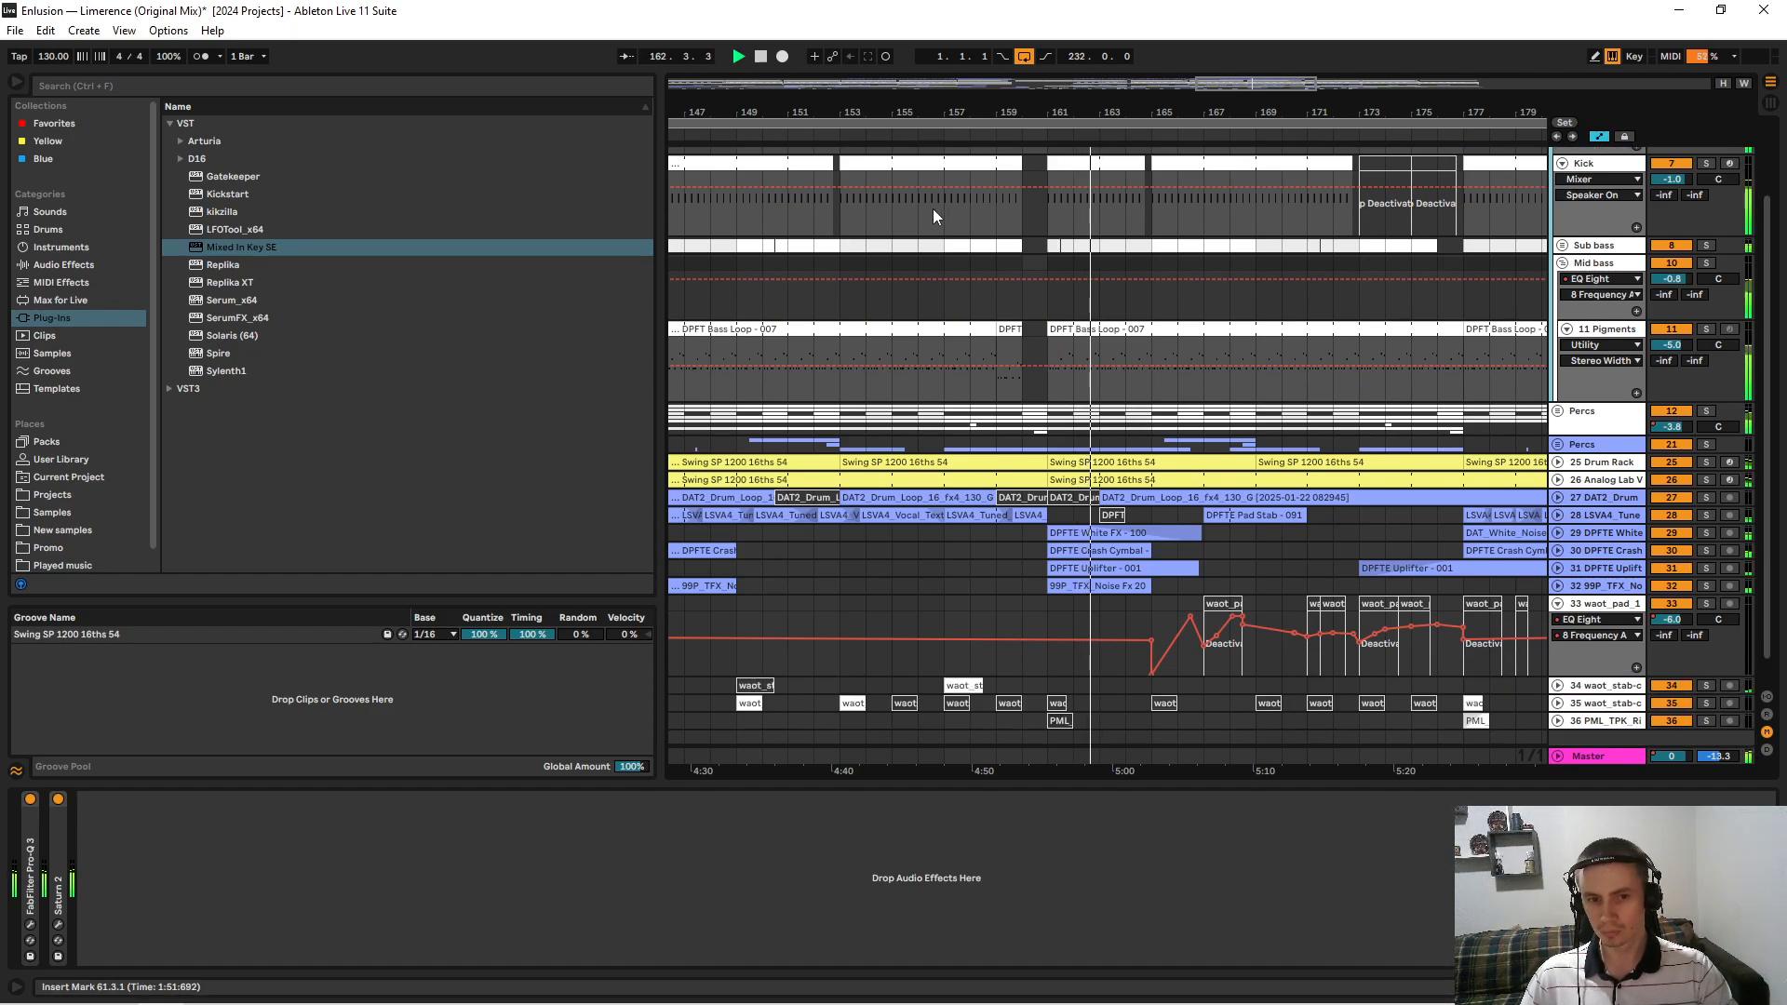
pyautogui.scroll(5, 1016, 128)
pyautogui.doubleClick(877, 328)
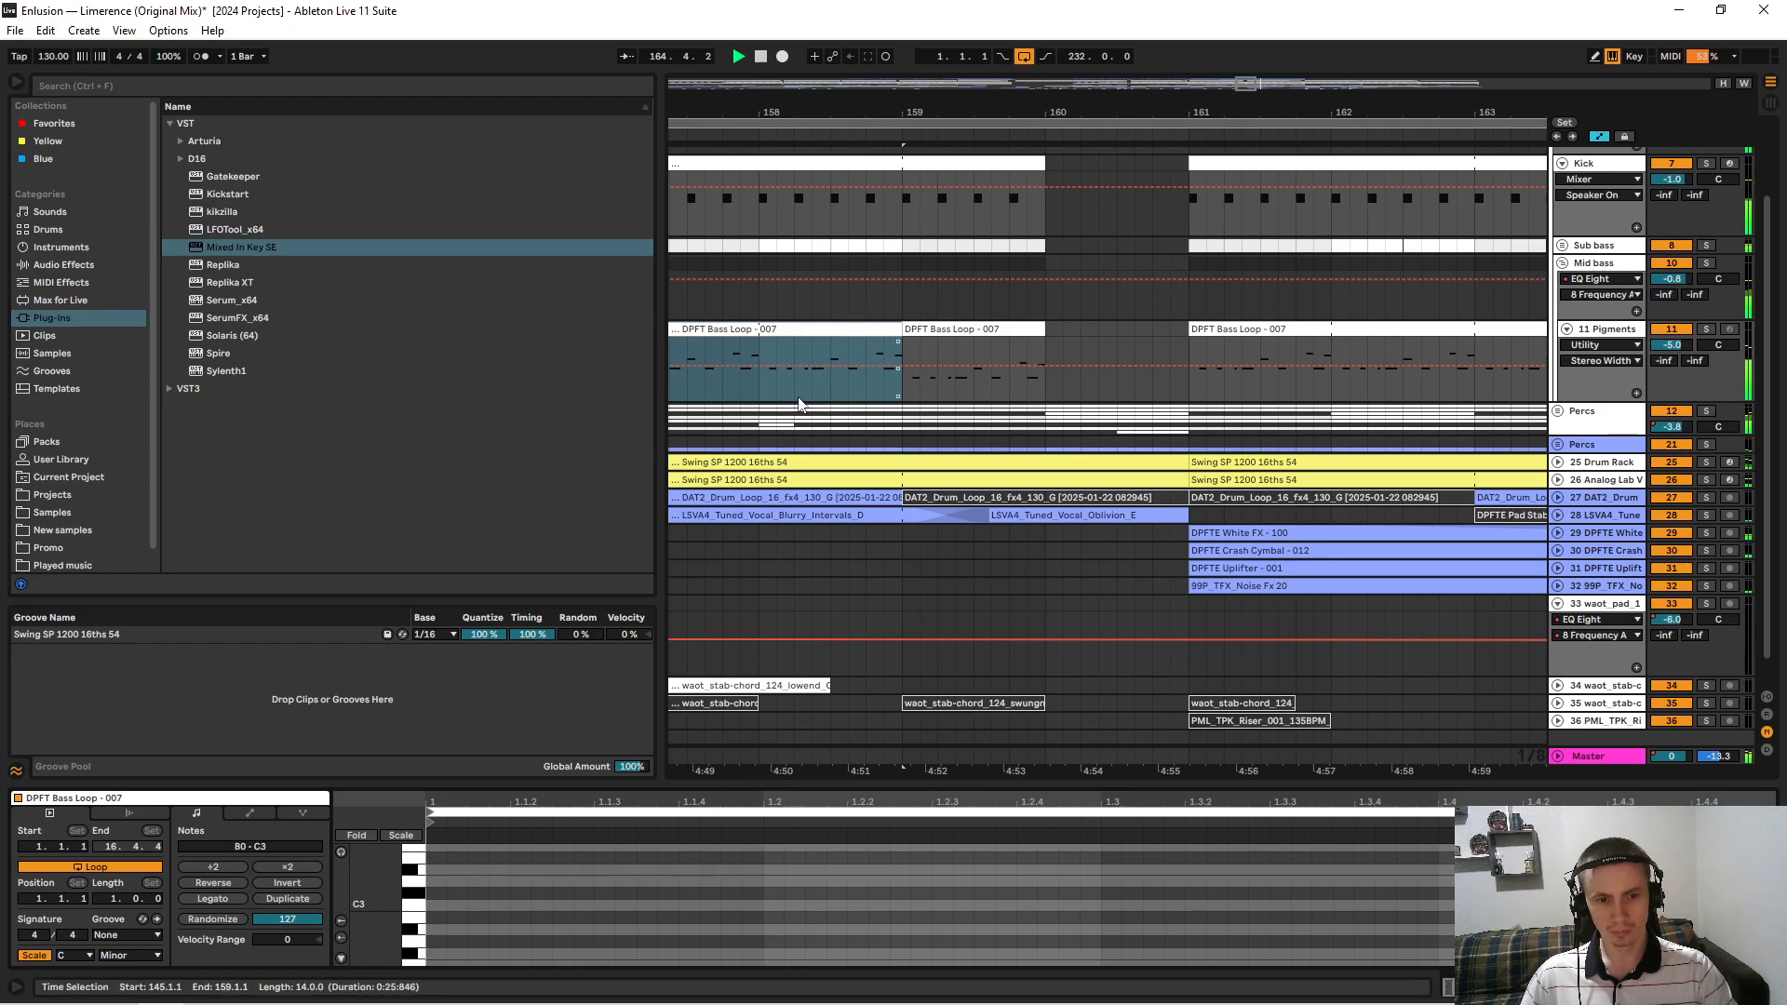
pyautogui.moveTo(762, 386); pyautogui.dragTo(1029, 389)
pyautogui.rightClick(1035, 333)
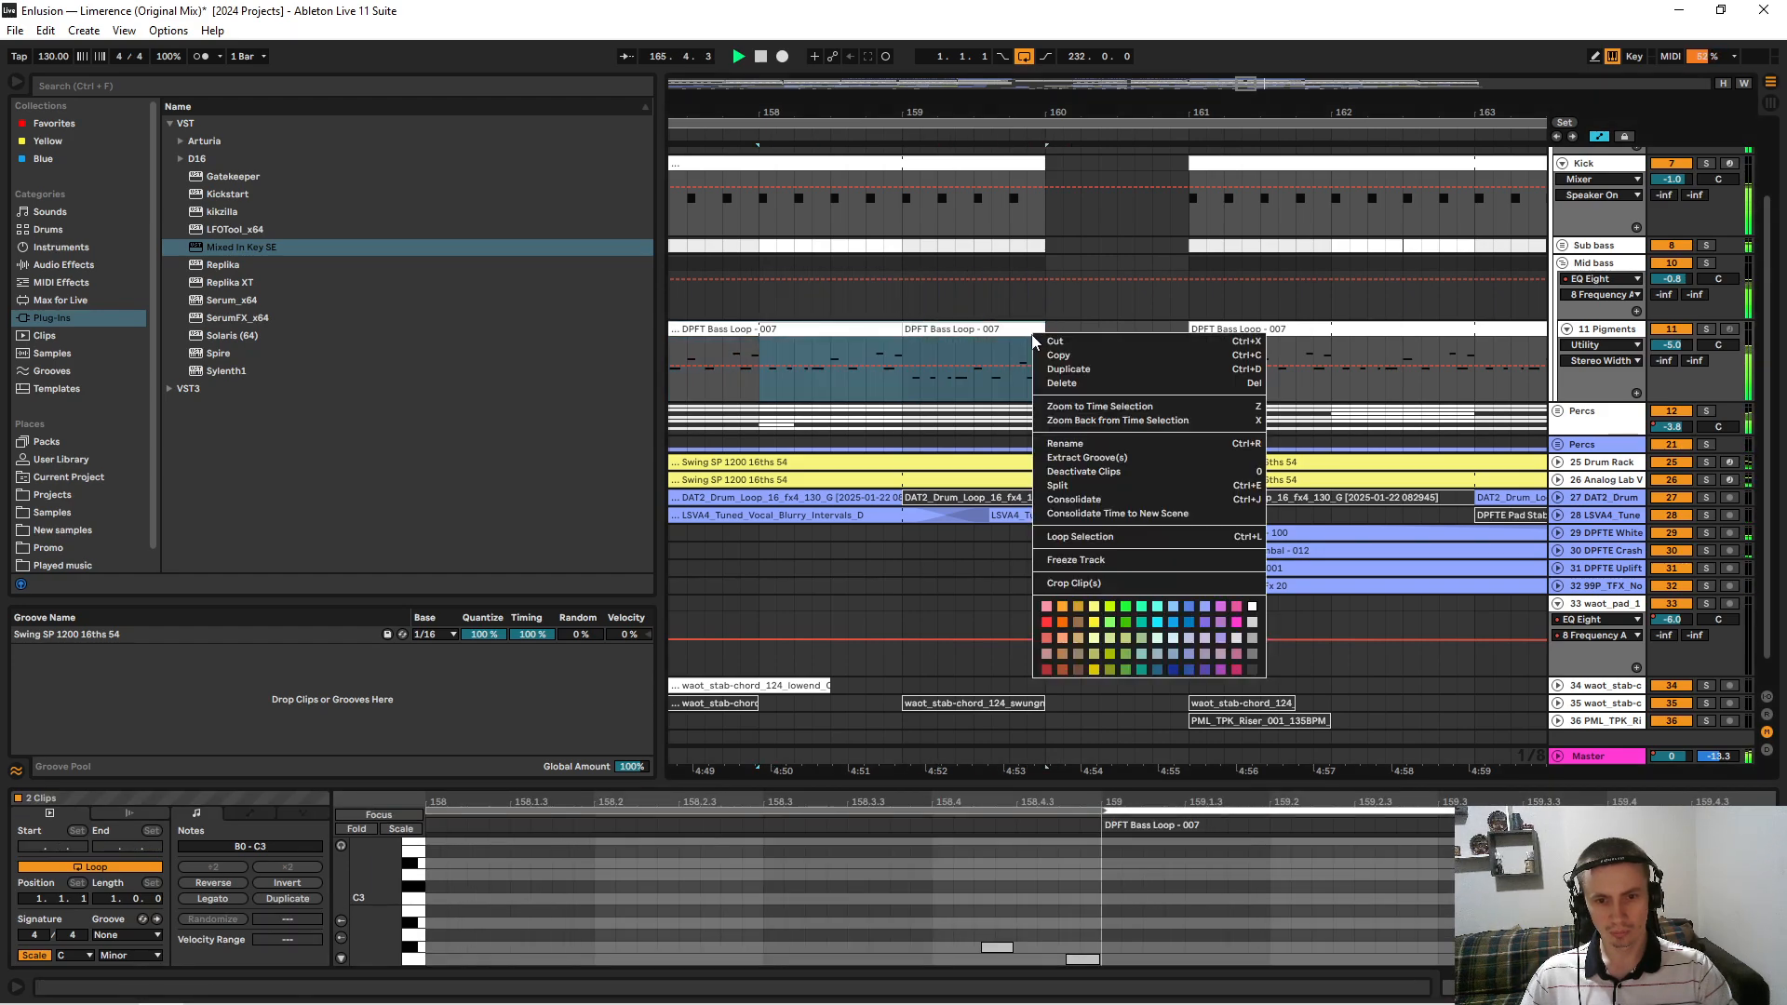
pyautogui.click(1075, 500)
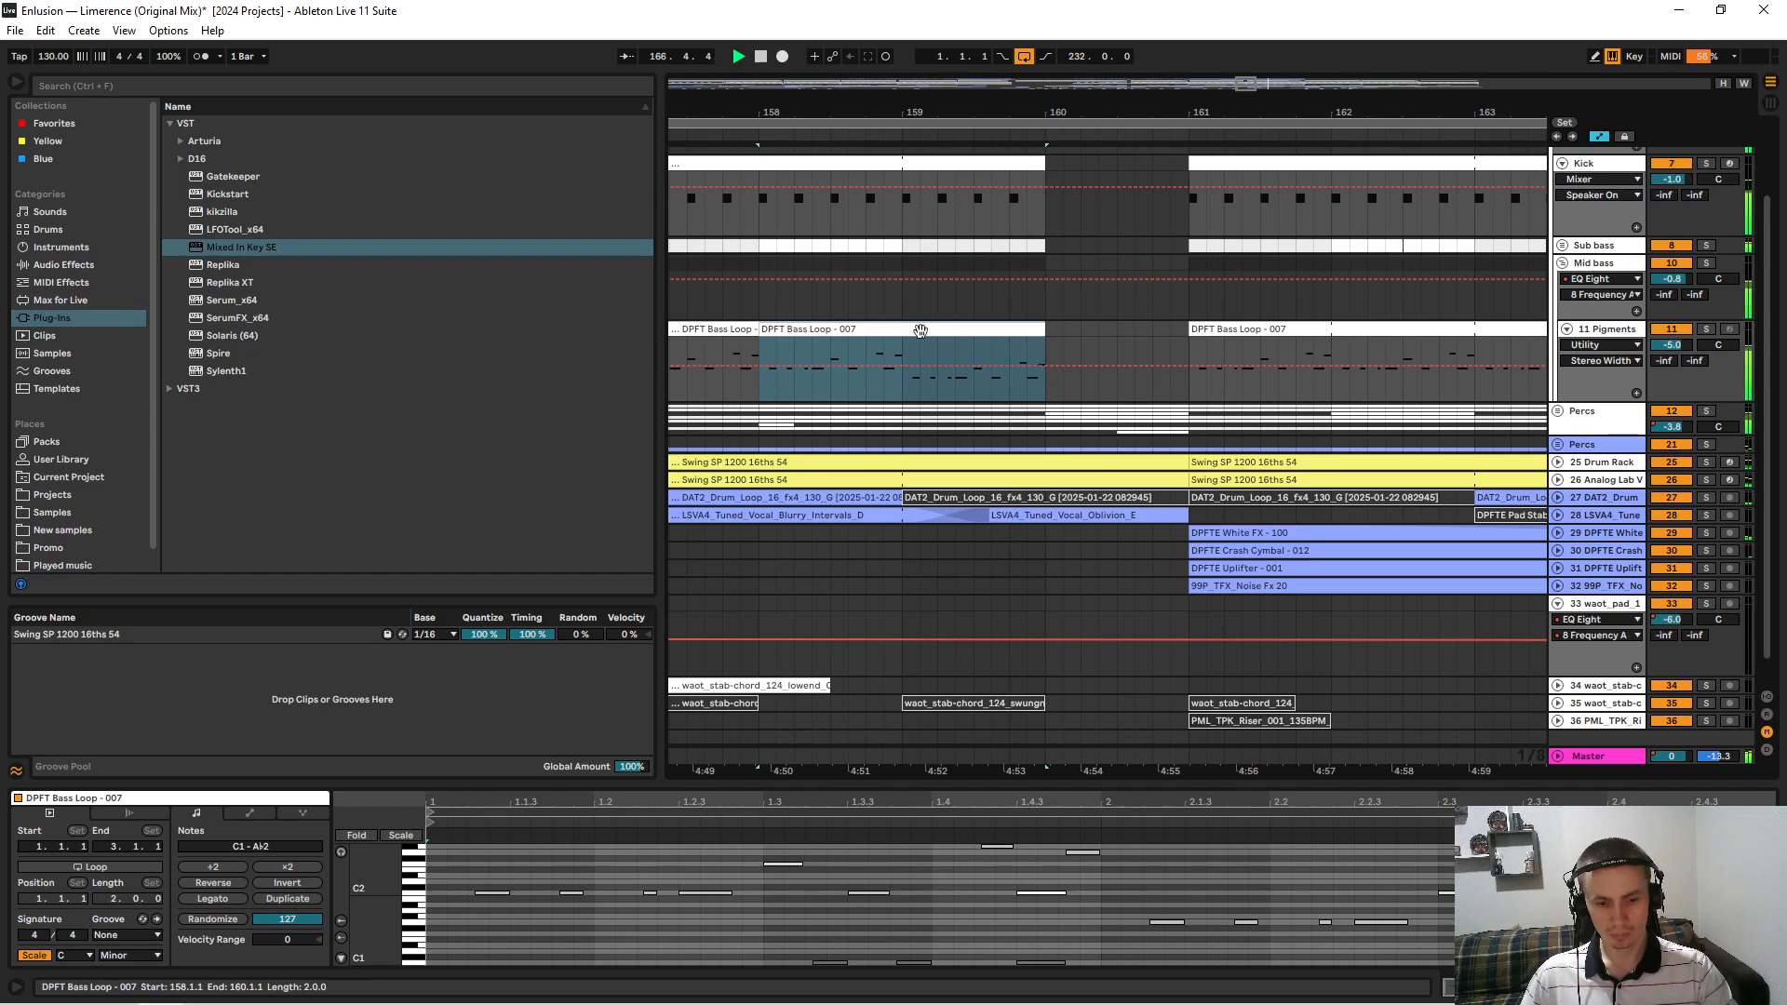
# Enlarge the note editor to examine the consolidated DPFT Bass Loop - 007 notes, and return to the arrangement.
pyautogui.moveTo(879, 784); pyautogui.dragTo(901, 183)
pyautogui.moveTo(379, 609); pyautogui.dragTo(806, 460)
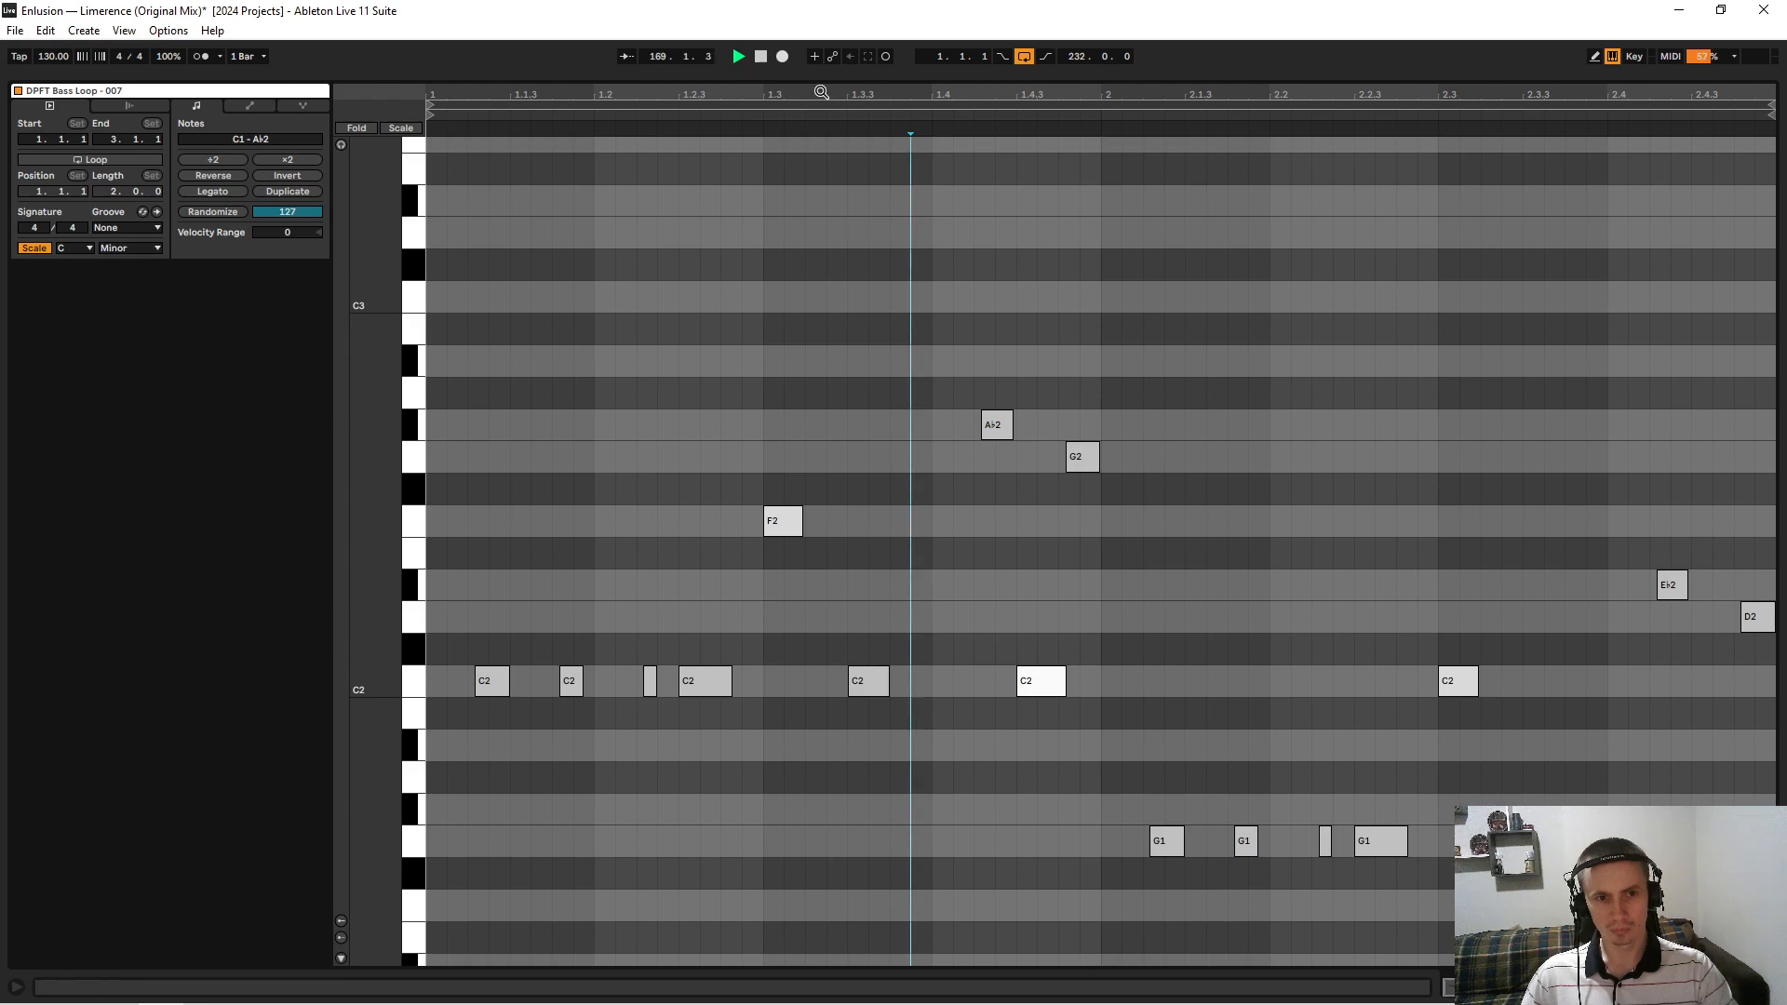
pyautogui.moveTo(823, 78); pyautogui.dragTo(910, 994)
pyautogui.moveTo(1059, 106); pyautogui.dragTo(961, 45)
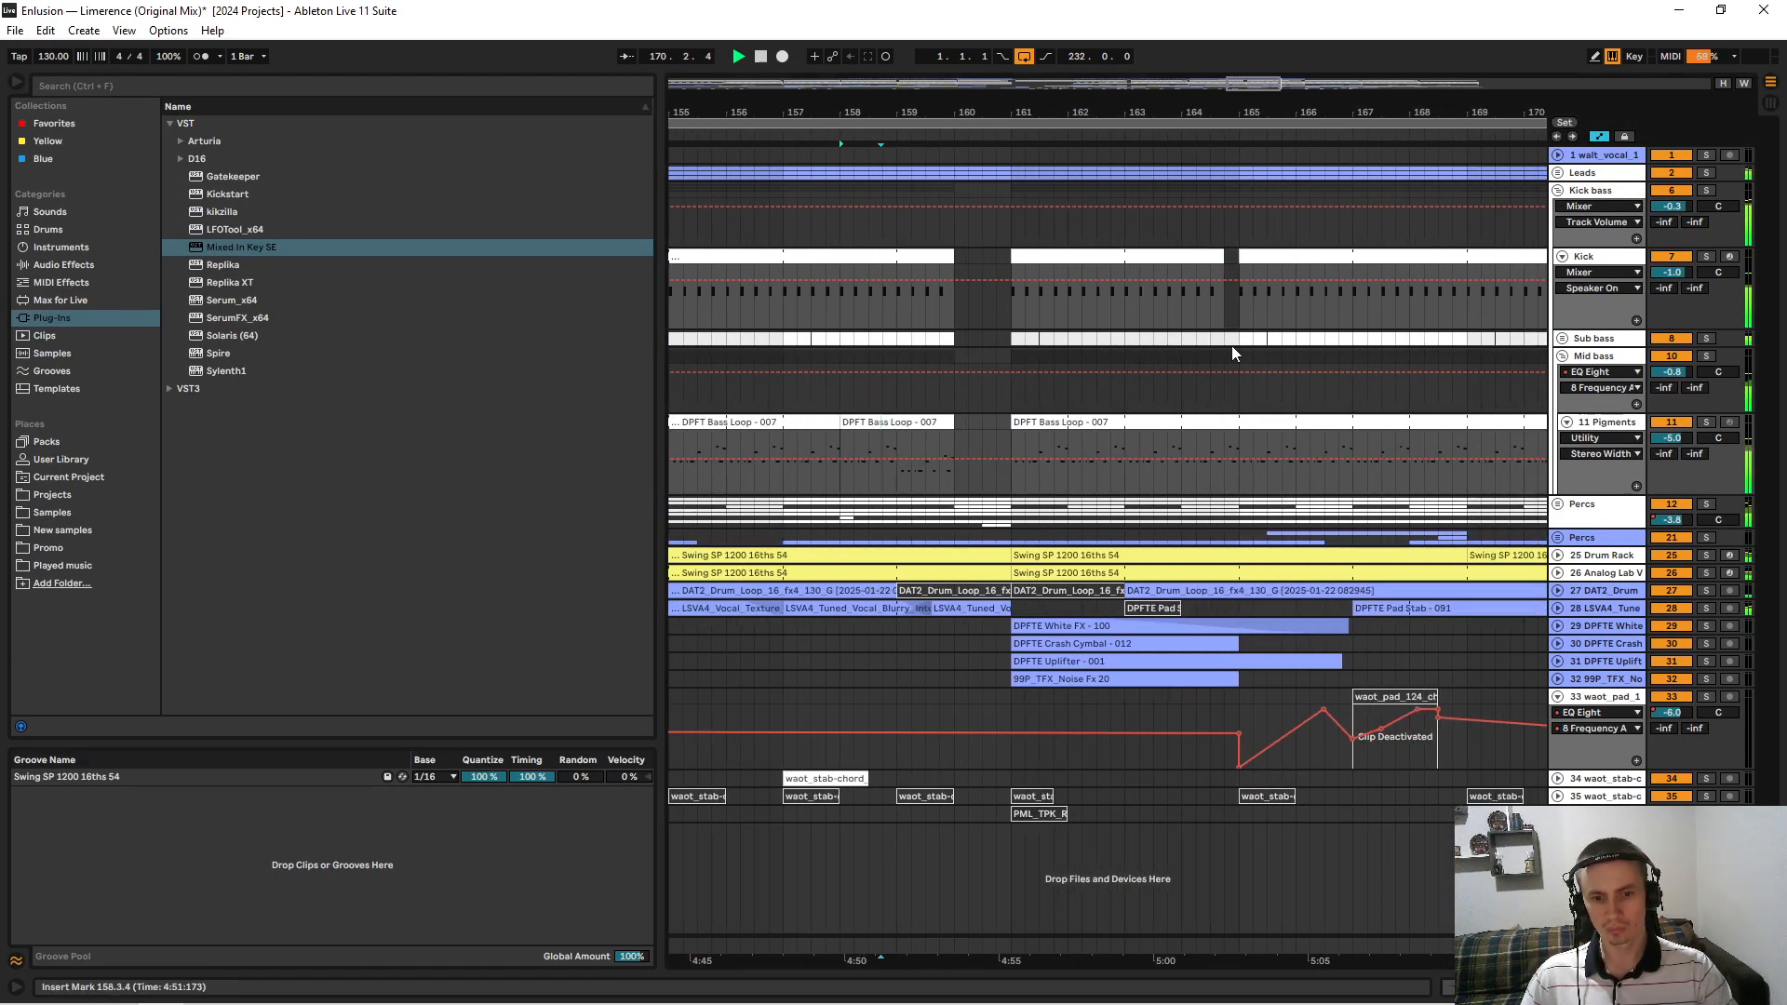
# Unfold the Sub bass group and its Audio track to examine the waveforms and clips around bars 157 to 158.
pyautogui.click(1564, 338)
pyautogui.scroll(-2, 997, 476)
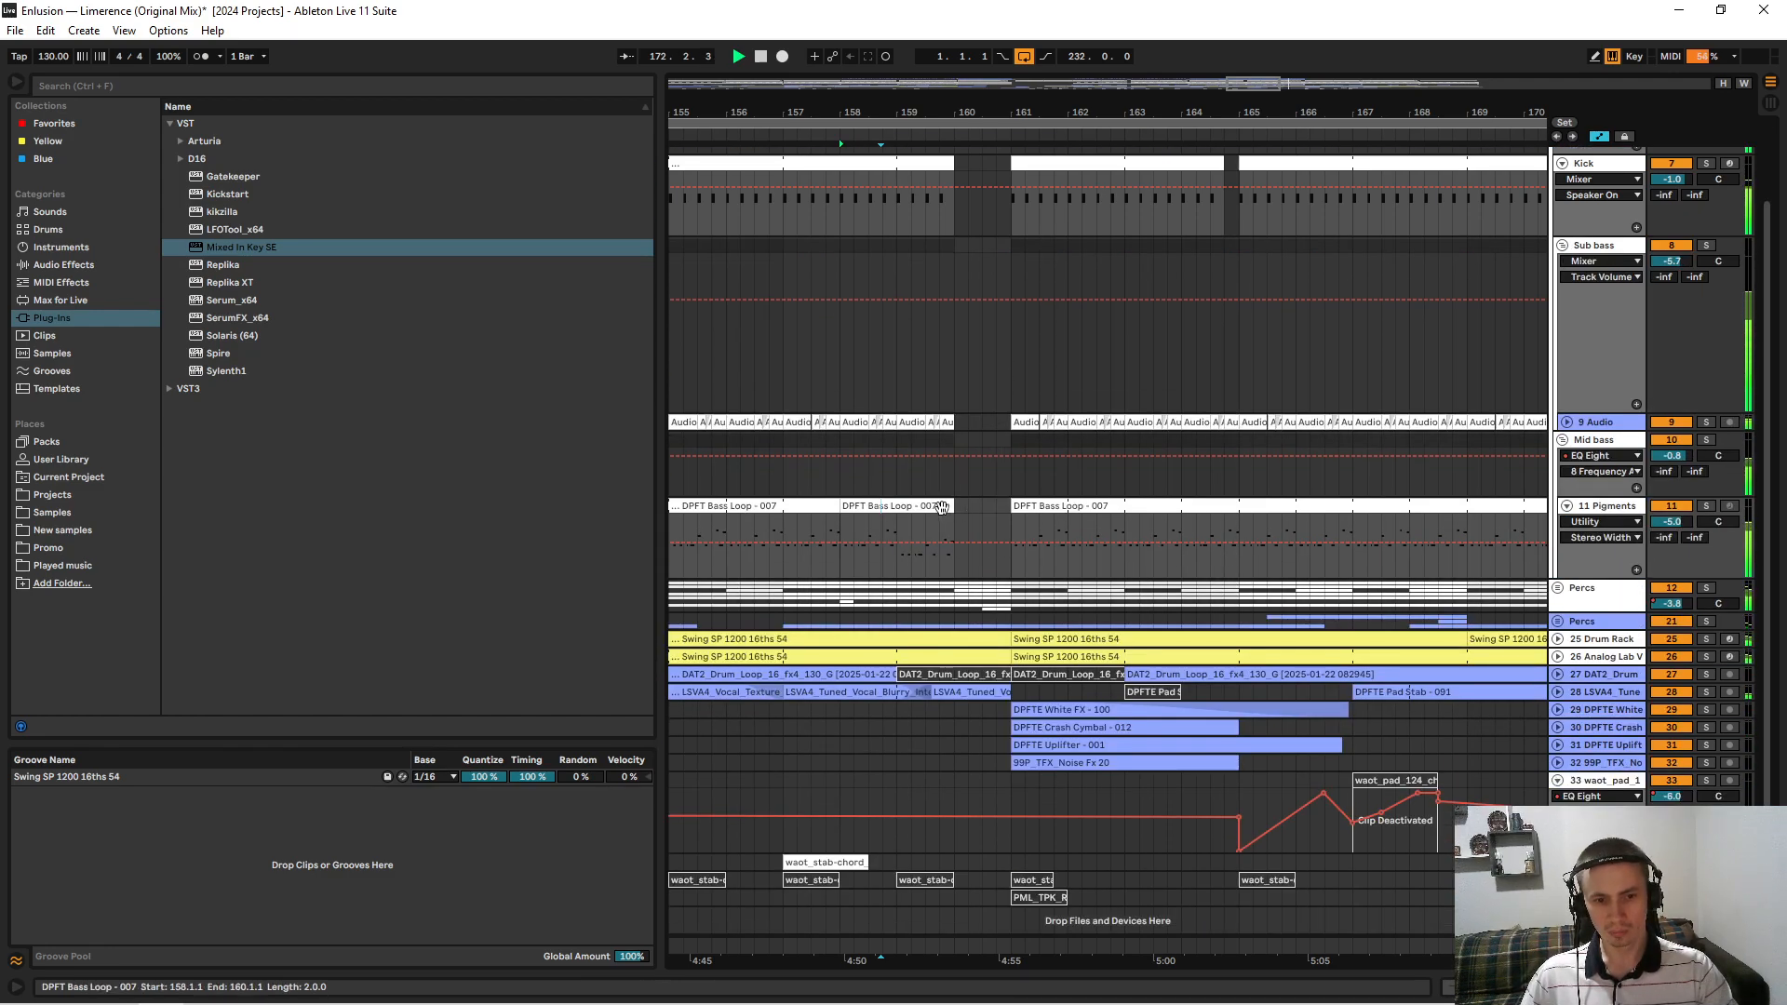
pyautogui.click(1566, 422)
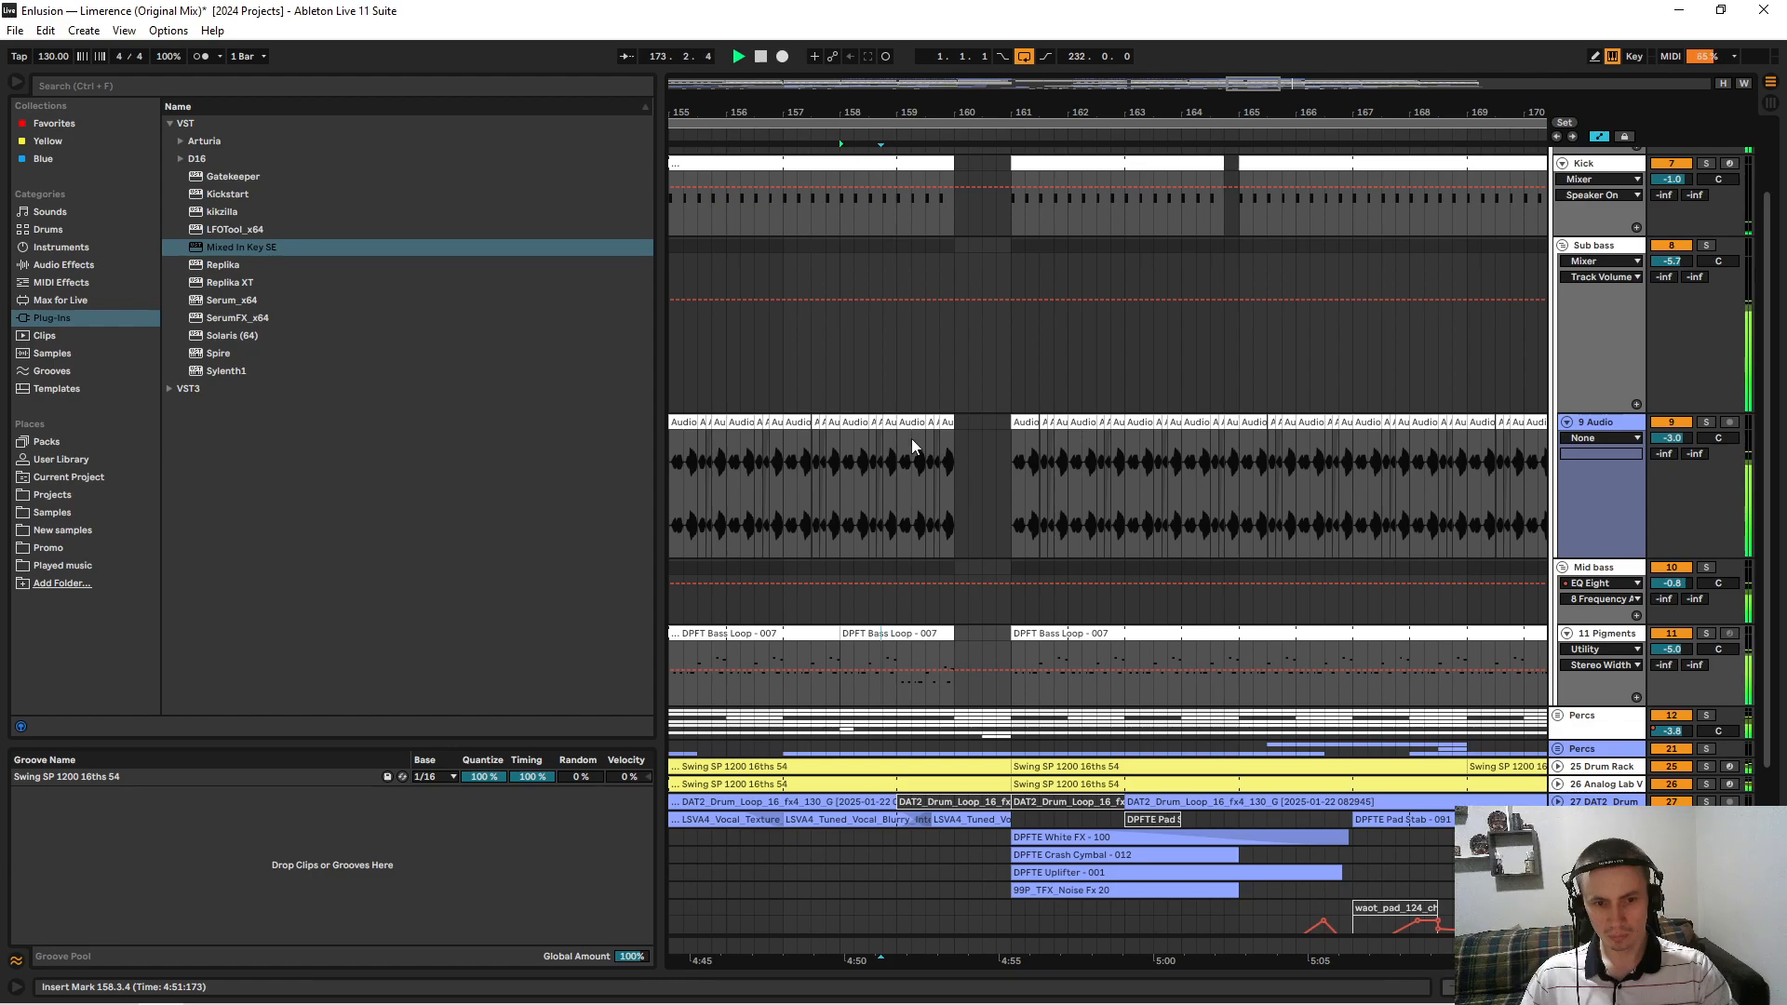
pyautogui.doubleClick(912, 438)
pyautogui.click(796, 426)
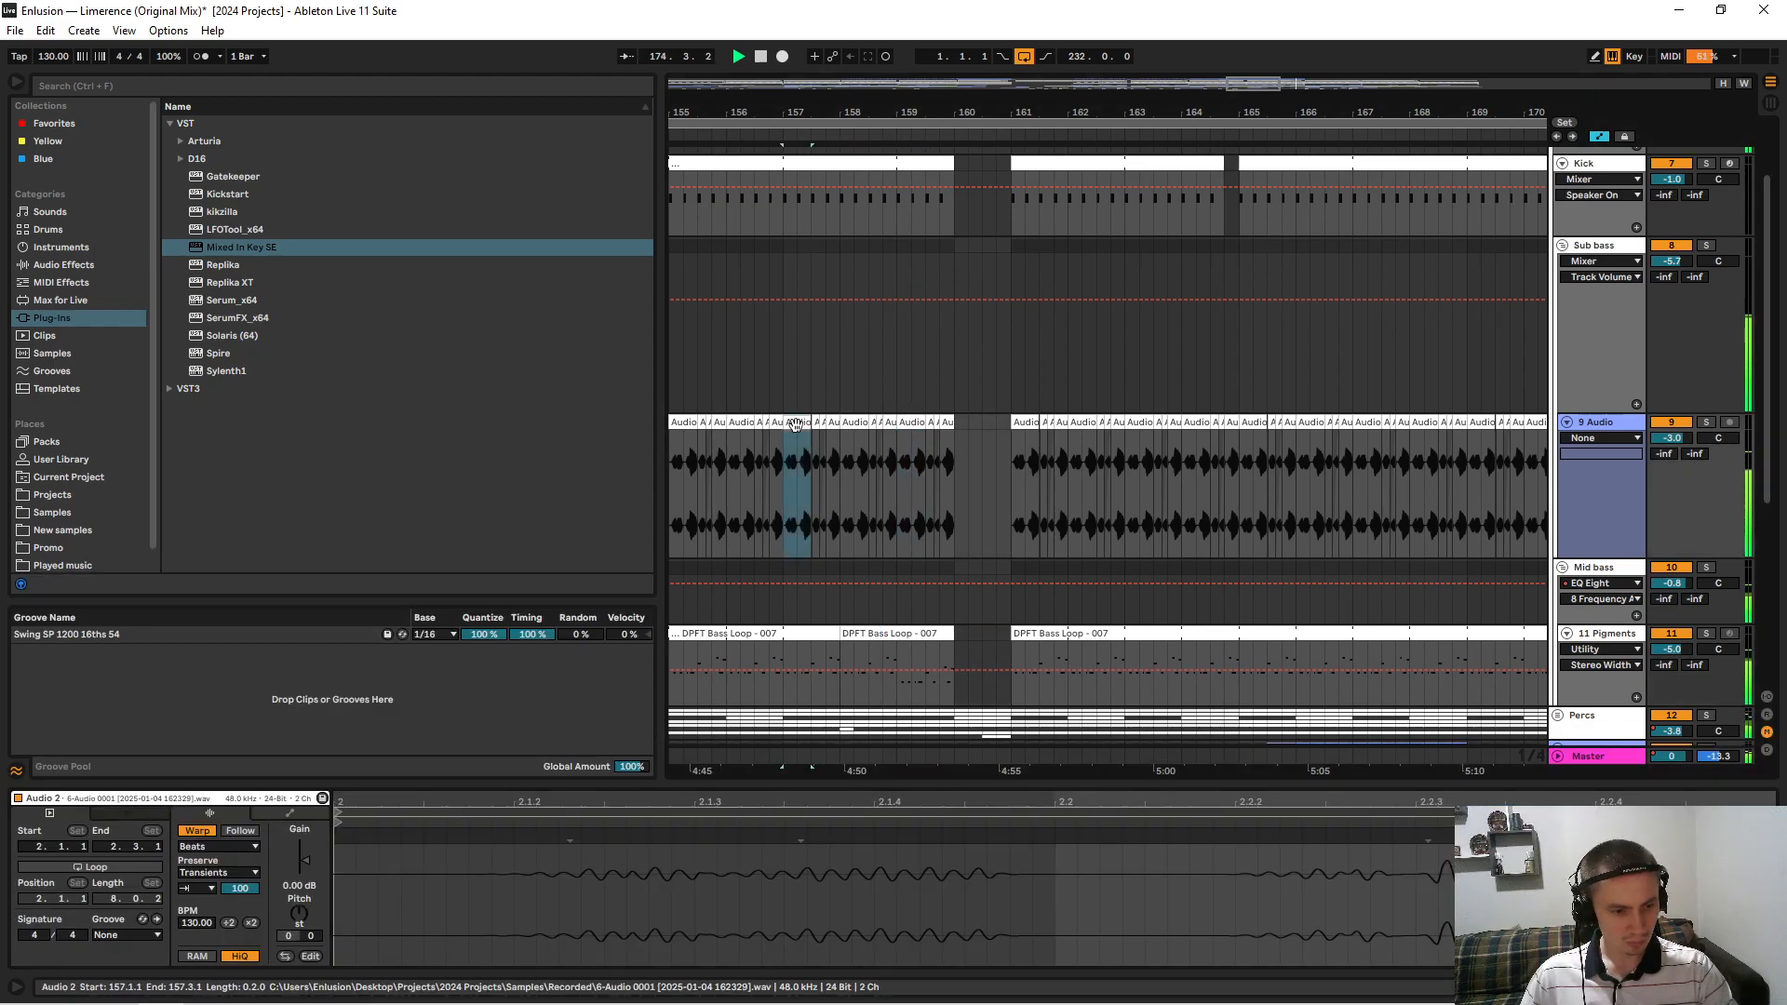
pyautogui.click(870, 432)
pyautogui.click(850, 423)
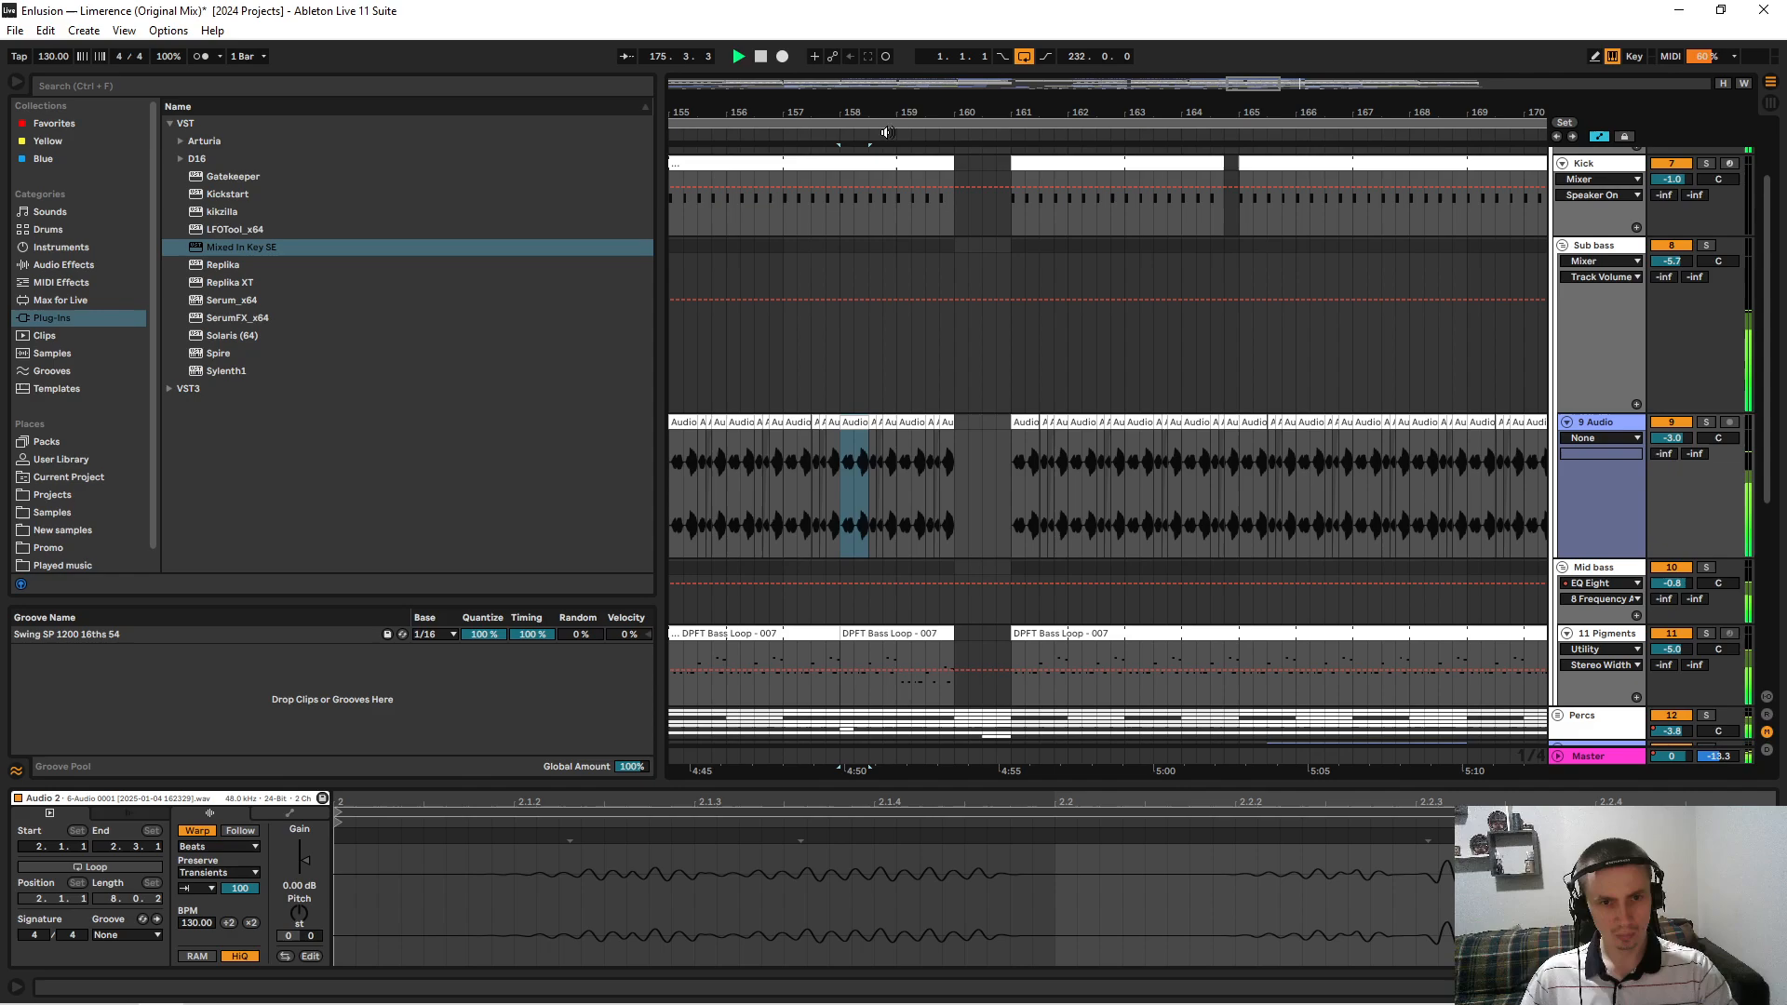
pyautogui.moveTo(902, 113); pyautogui.dragTo(899, 103)
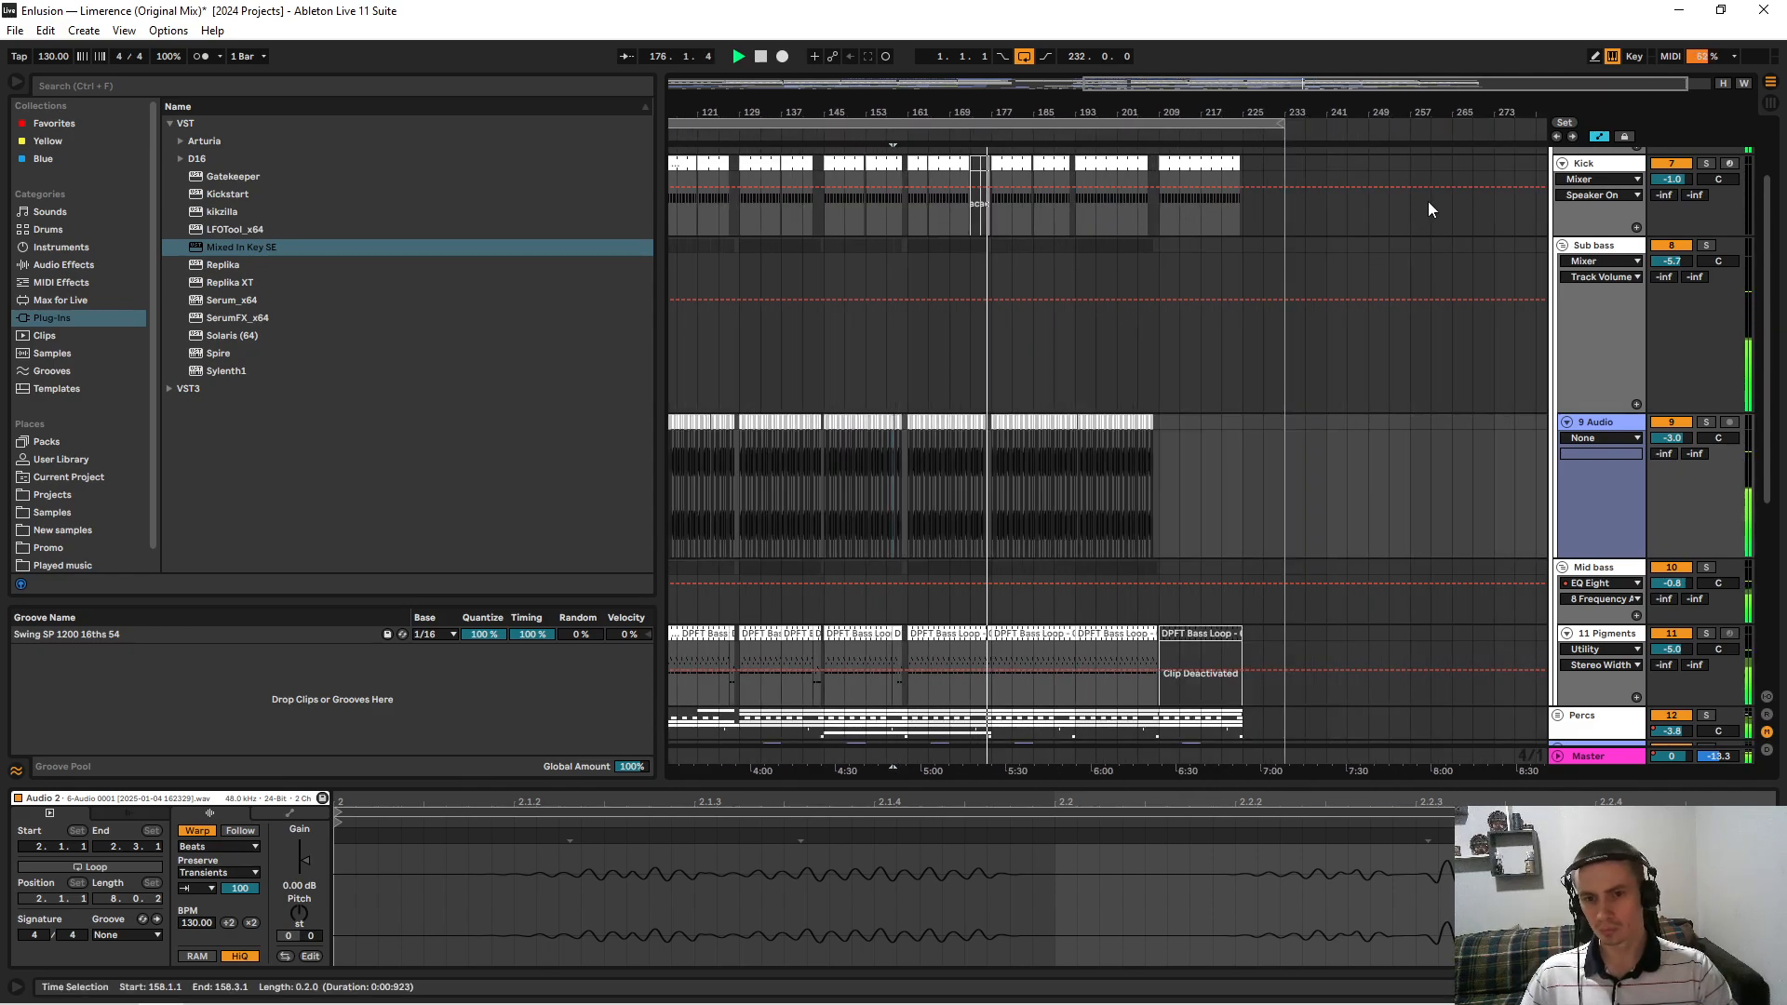
# Fold all the tracks inside the Kick bass group and the group itself.
pyautogui.keyDown('alt'); pyautogui.click(1563, 163); pyautogui.keyUp('alt')
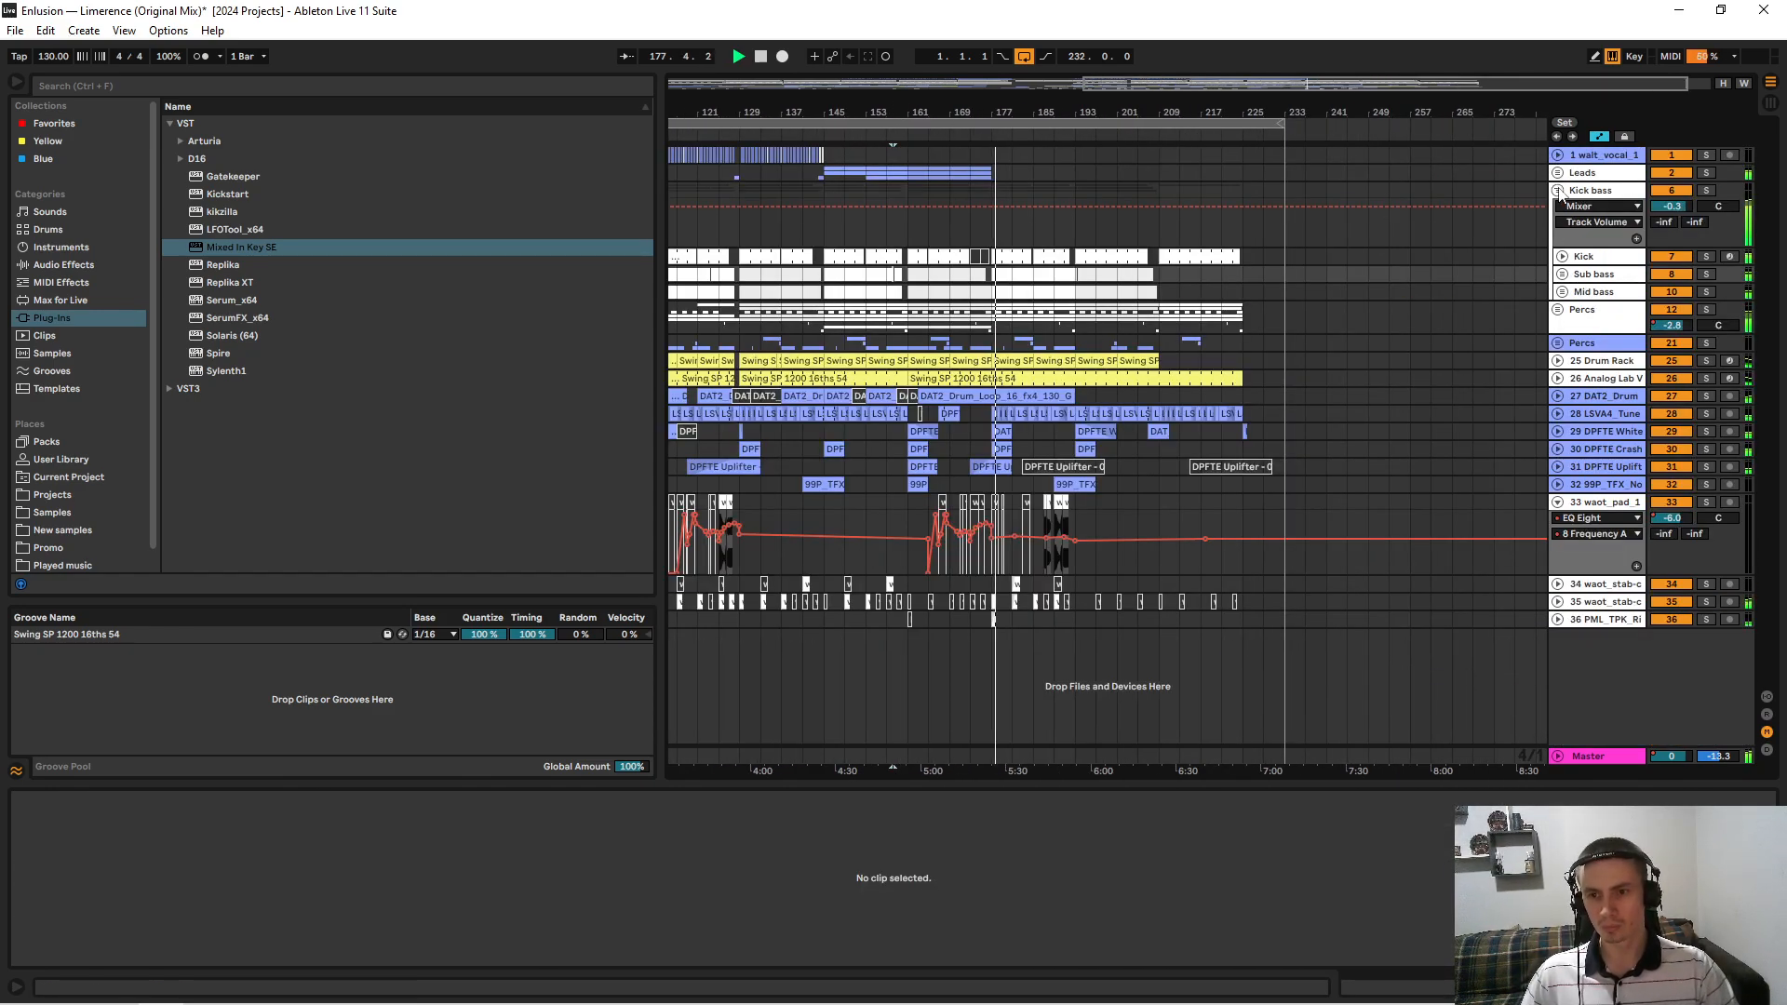
pyautogui.click(1559, 191)
pyautogui.moveTo(1018, 100); pyautogui.dragTo(1012, 244)
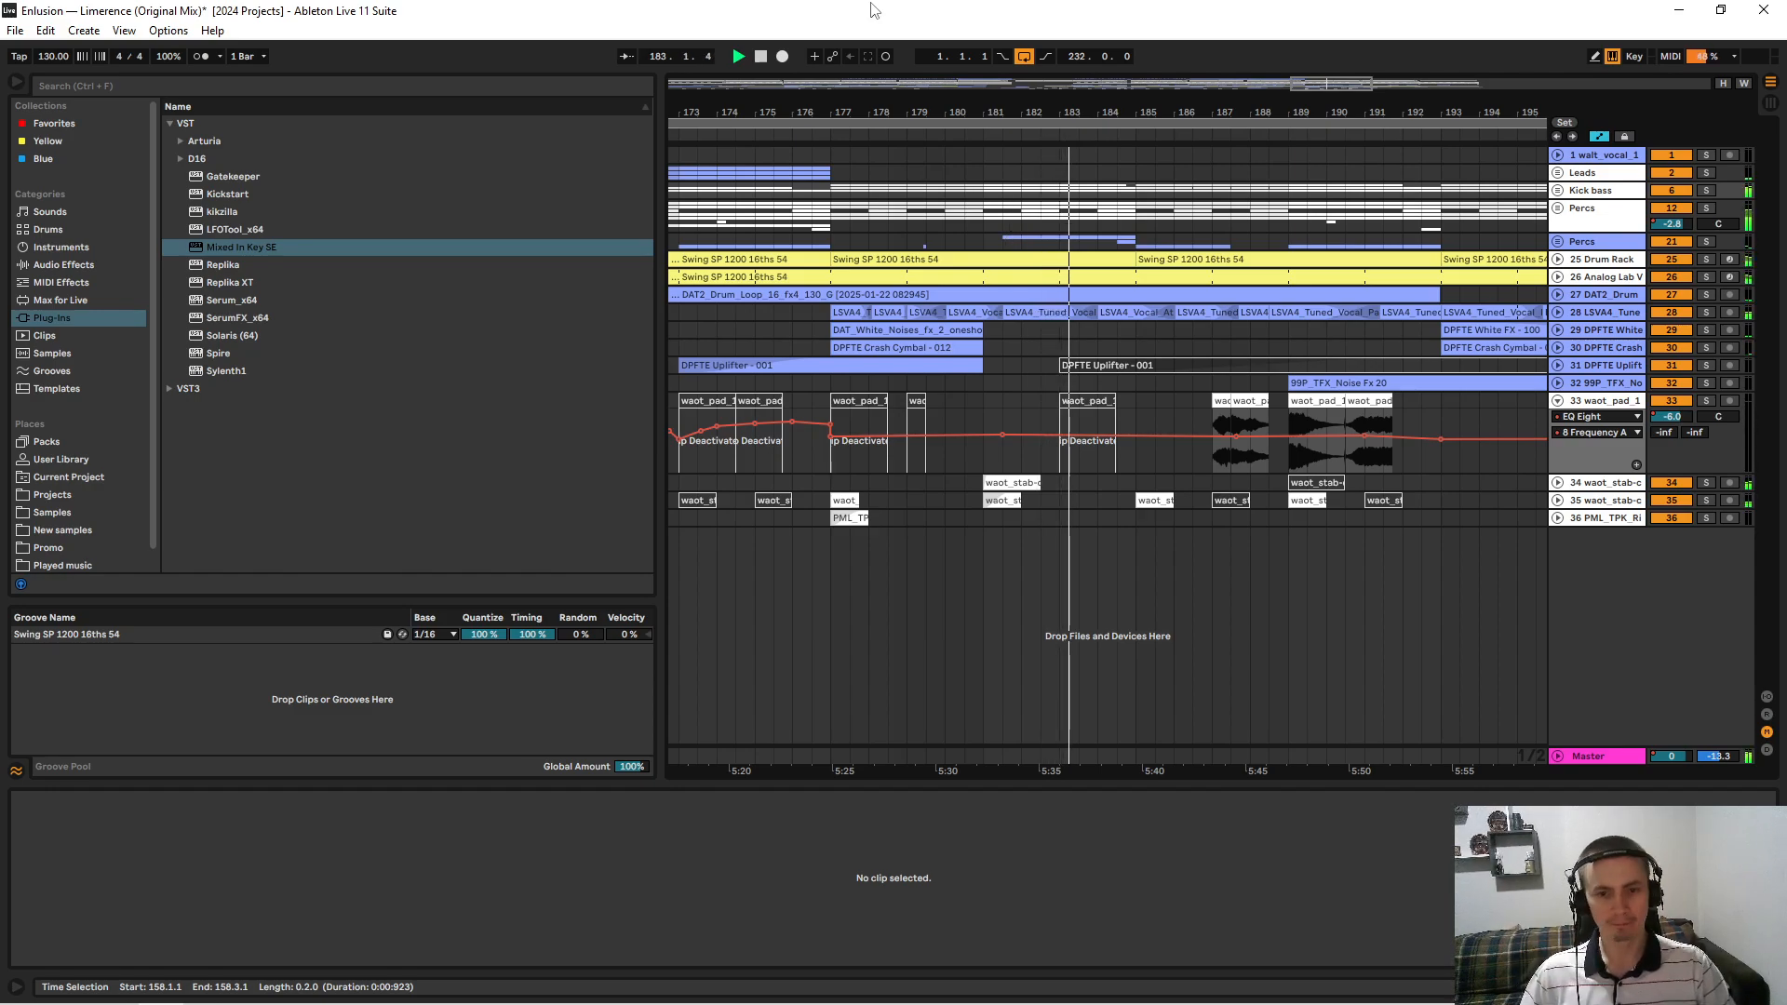
# Solo the waot_pad track and listen to its active pad clips from about bar 187.
pyautogui.moveTo(1183, 109); pyautogui.dragTo(1082, 100)
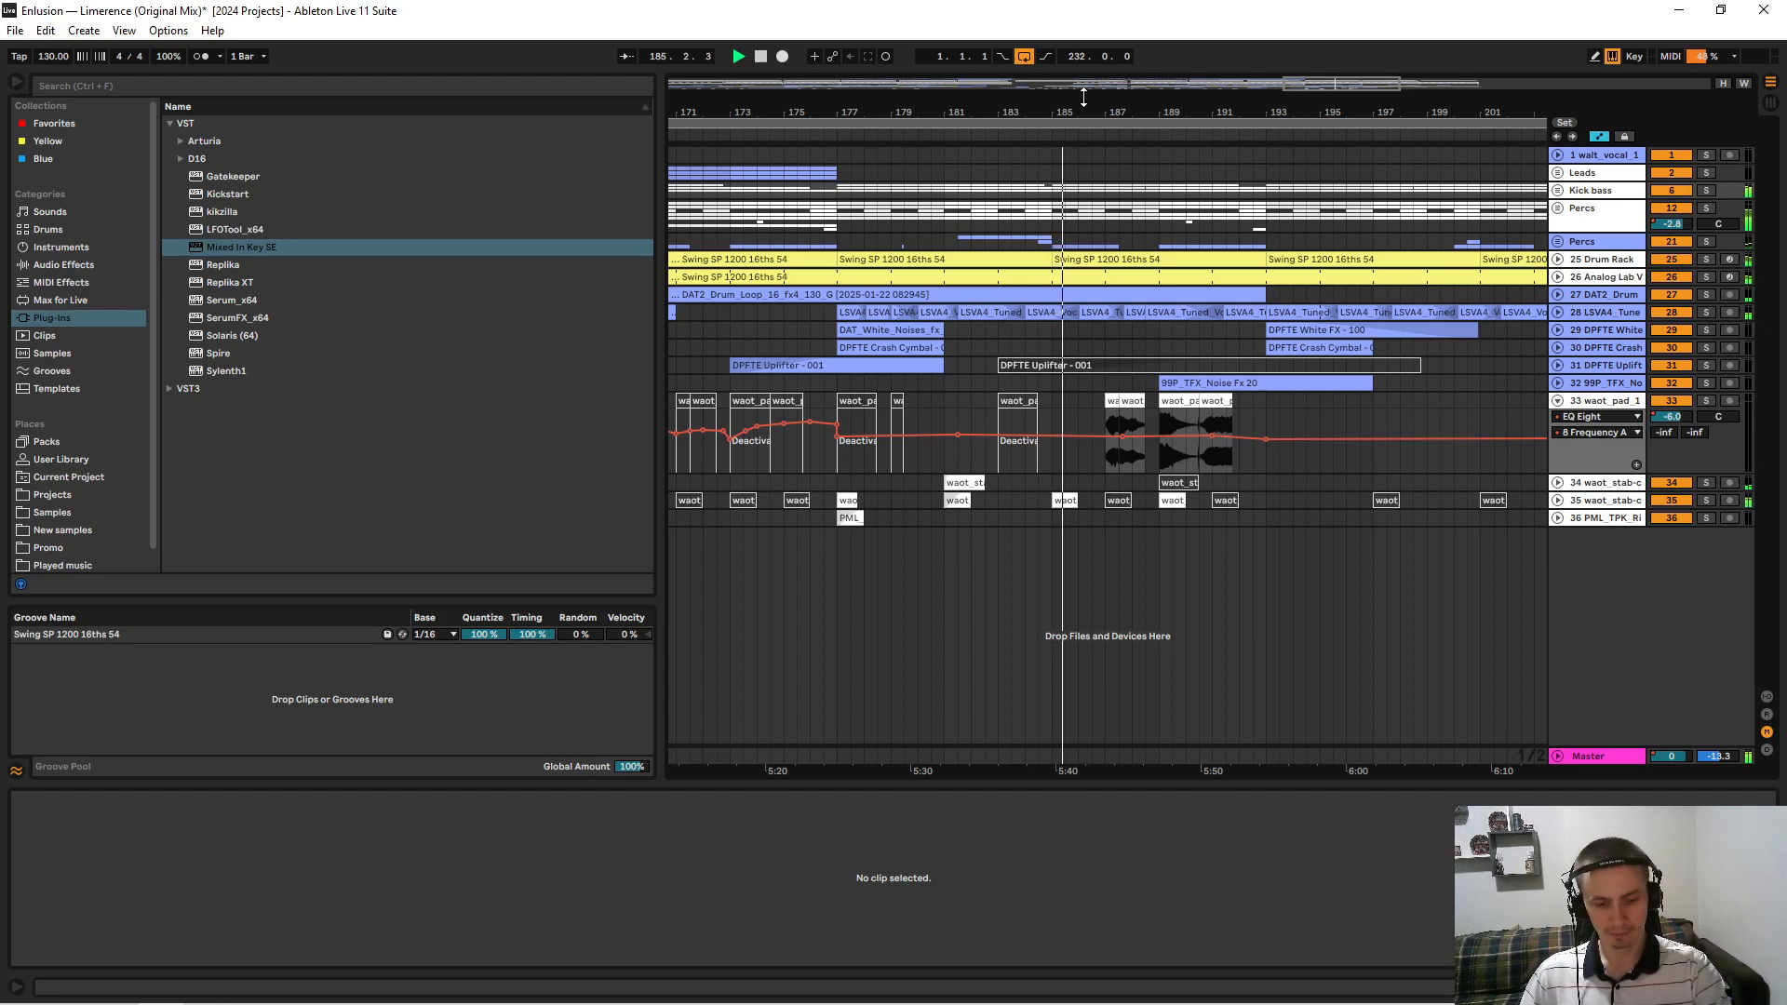
pyautogui.moveTo(1126, 117); pyautogui.dragTo(870, 186)
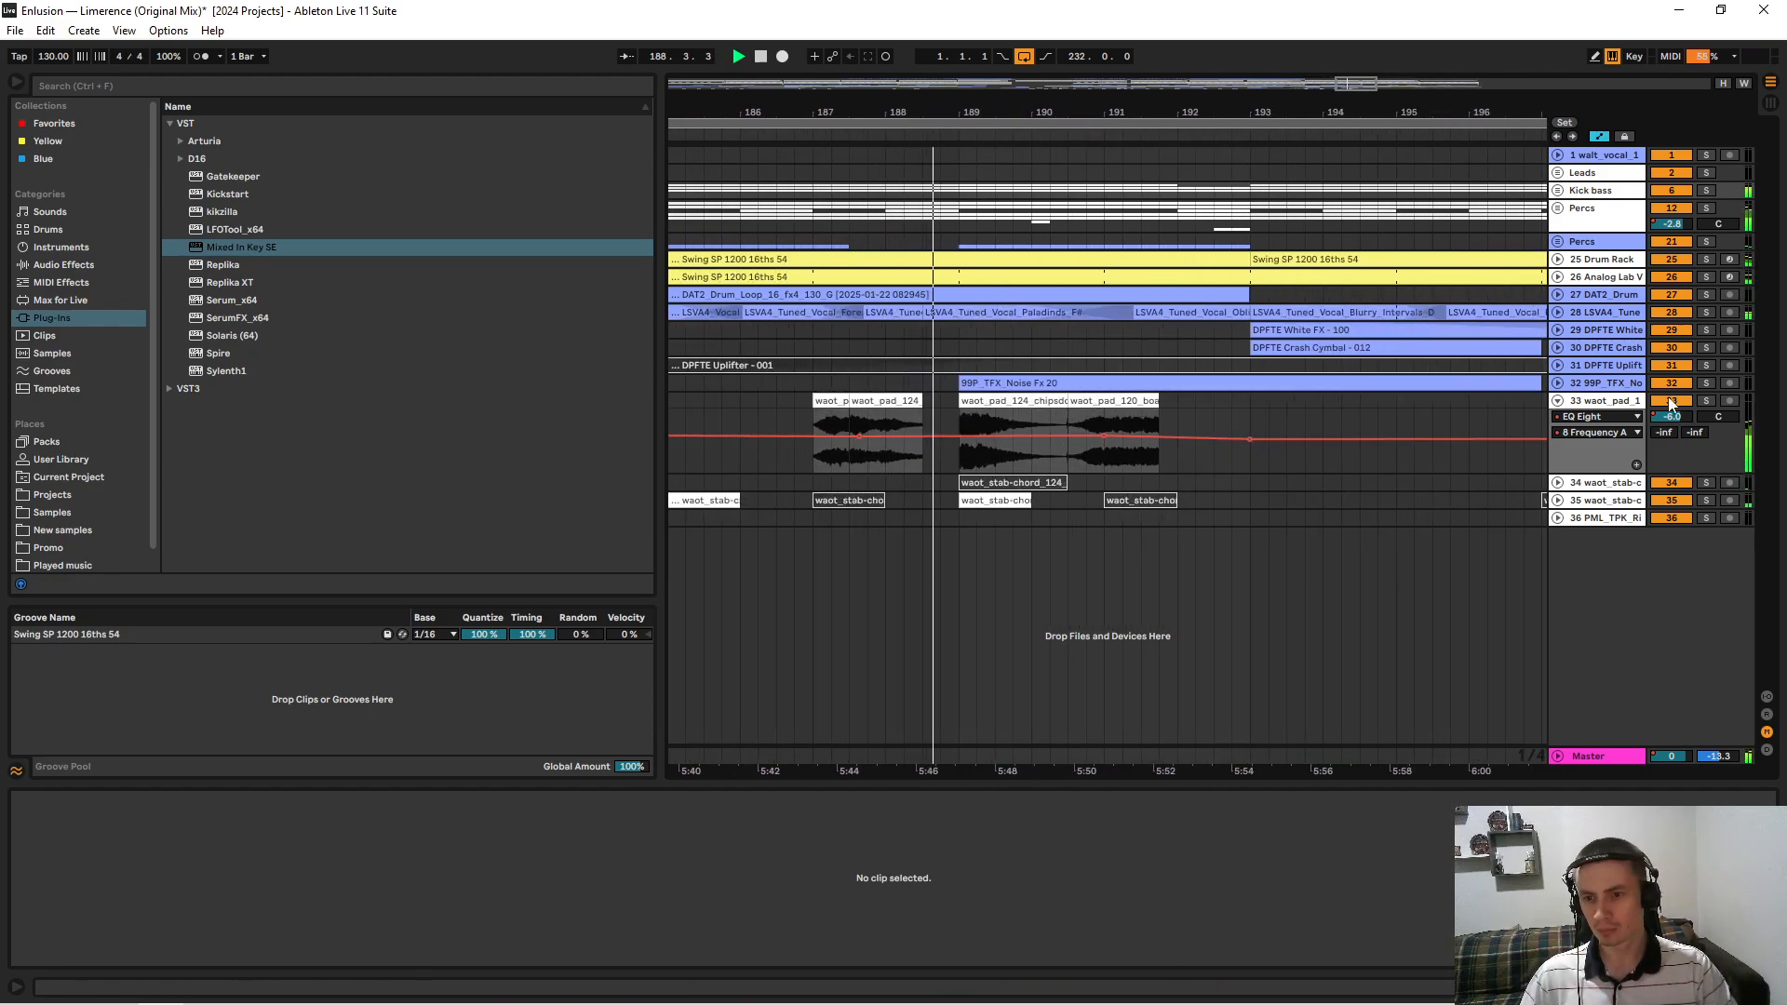
pyautogui.click(1706, 400)
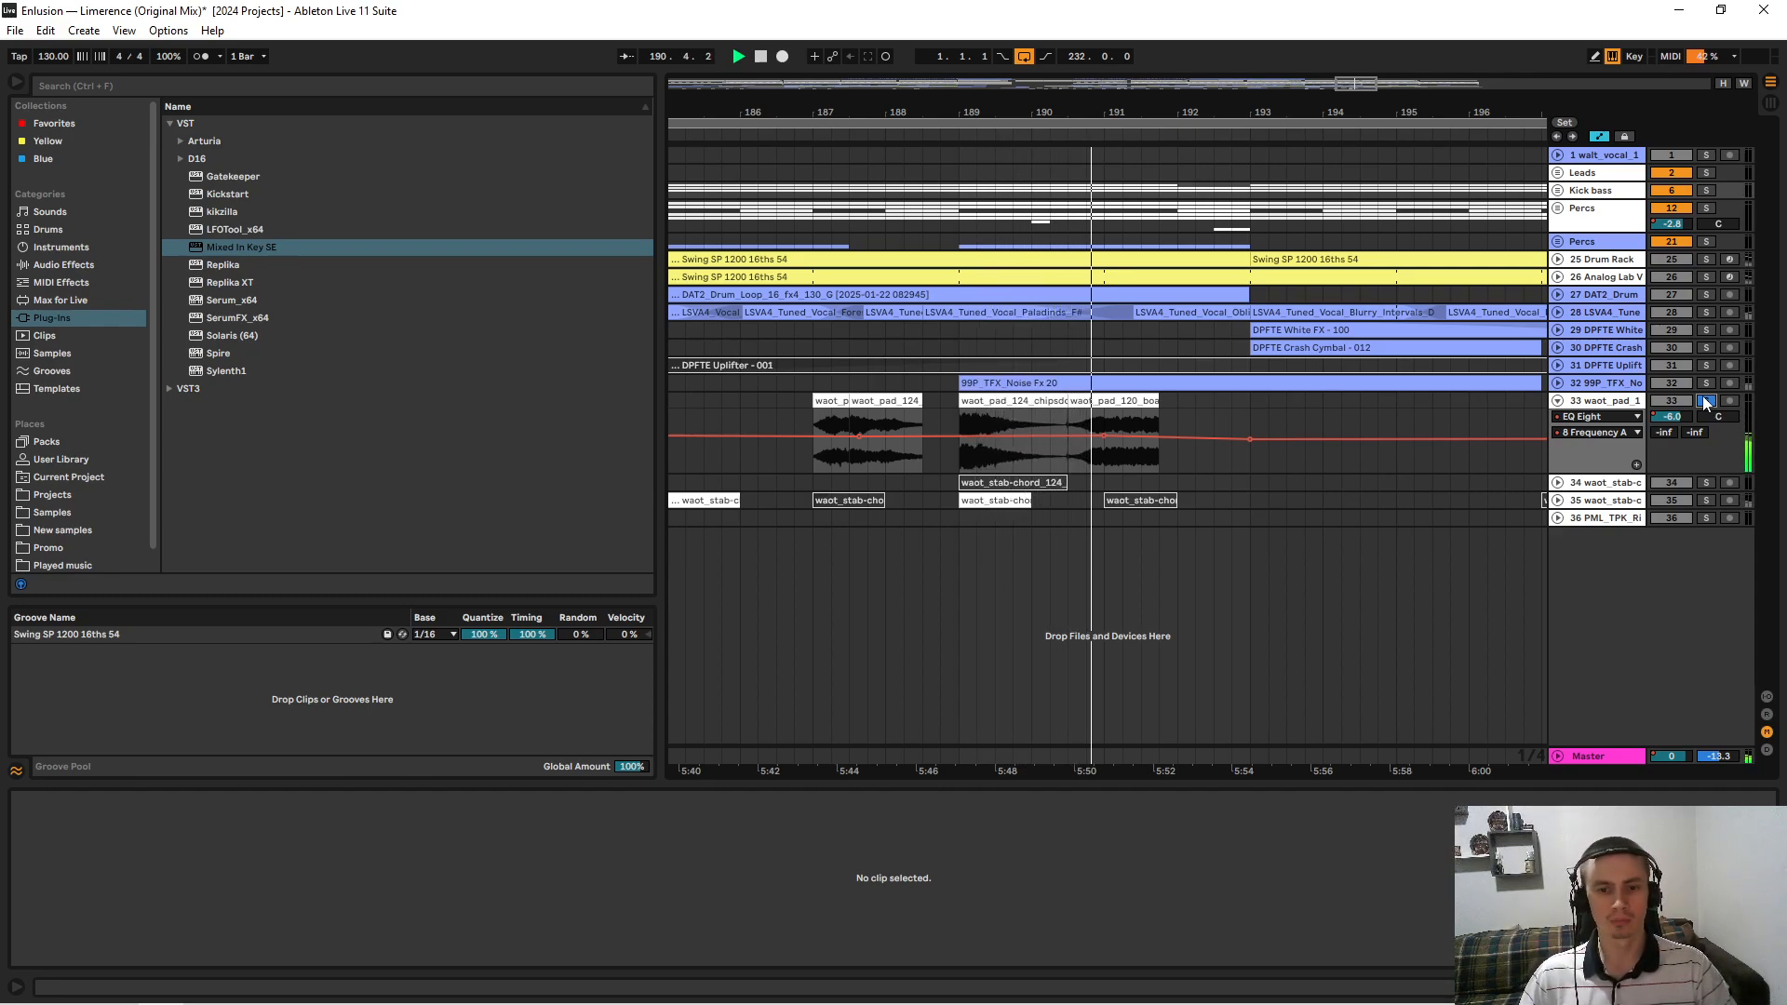
# Lengthen the waot_pad_120_boardsofdistortion_E clip so it ends at 192.3, and take the waot_pad track out of solo.
pyautogui.moveTo(1159, 400); pyautogui.dragTo(1421, 397)
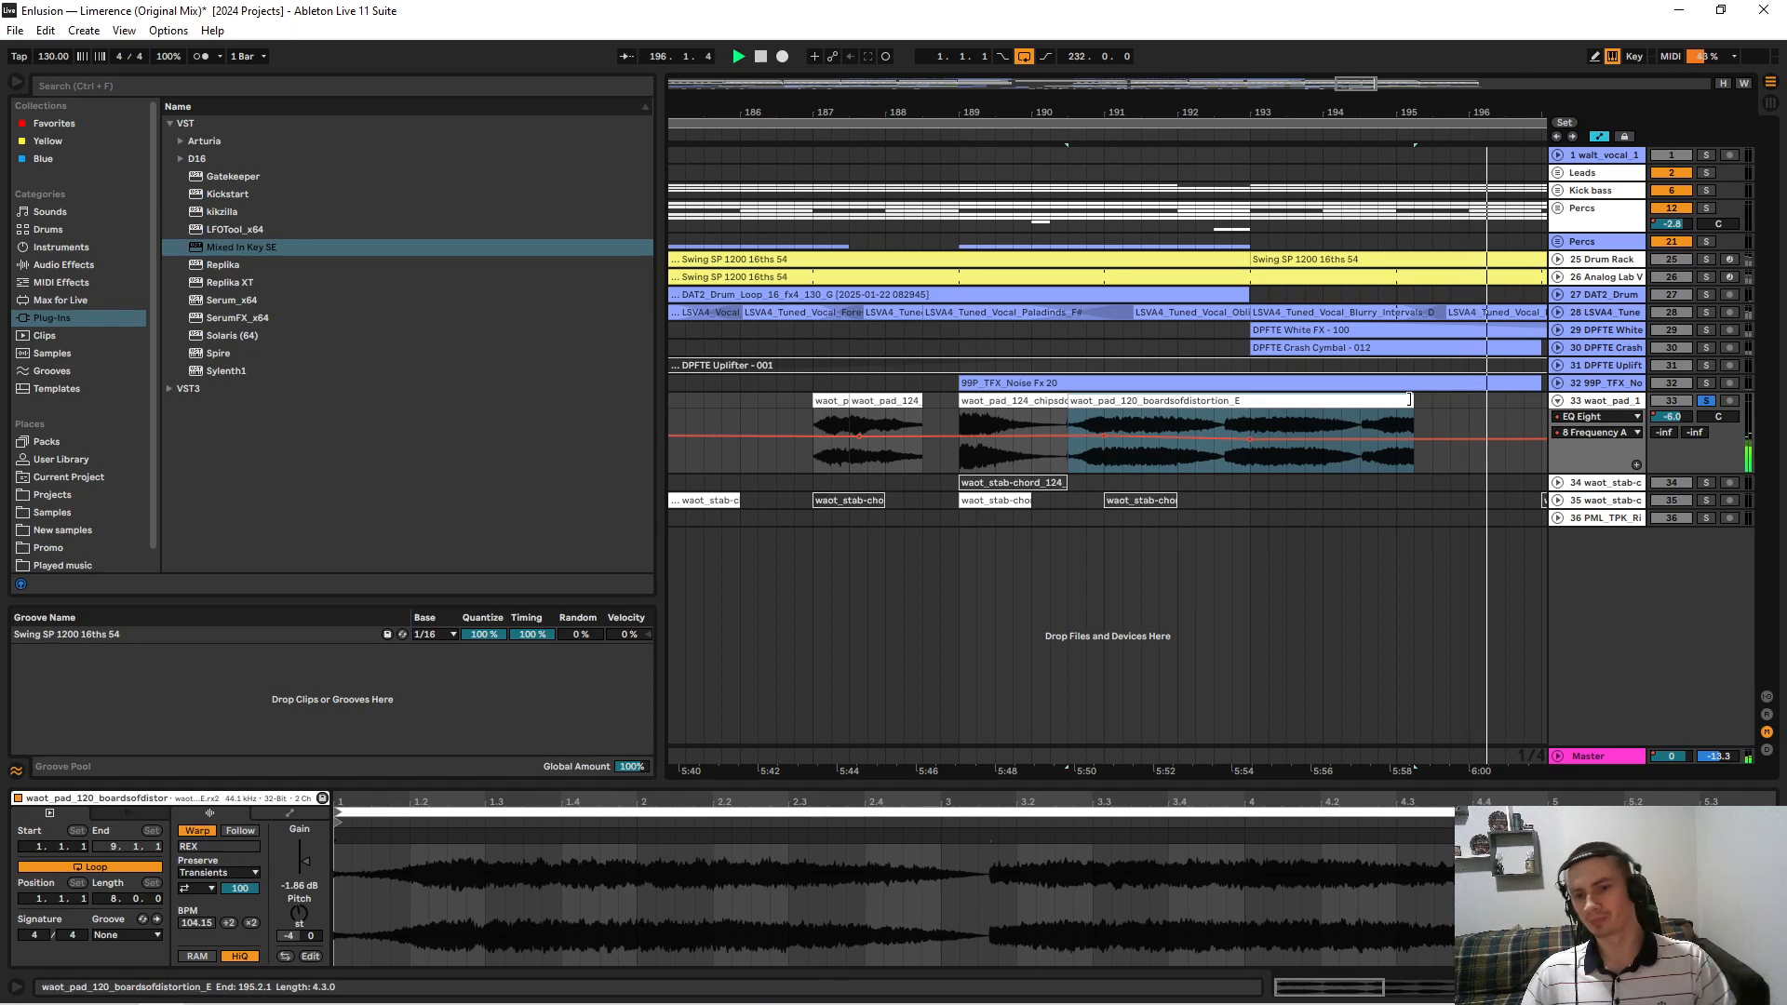
pyautogui.moveTo(1410, 400); pyautogui.dragTo(1218, 409)
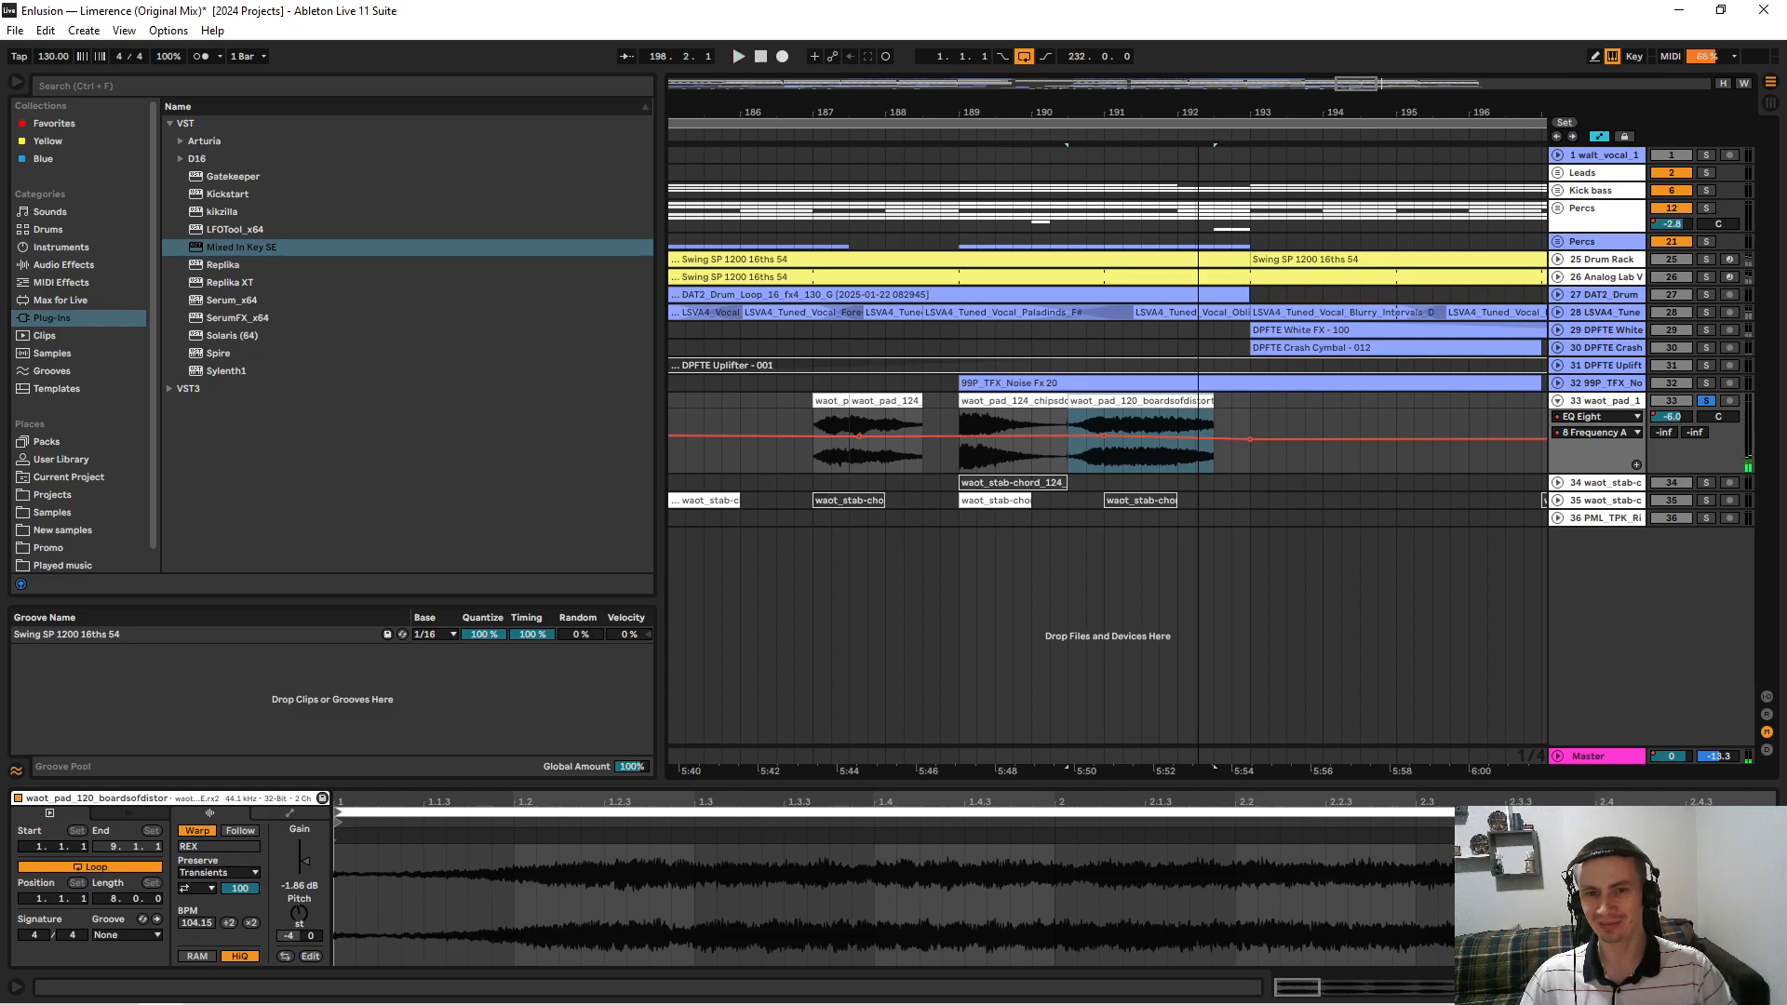
pyautogui.moveTo(1197, 112); pyautogui.dragTo(962, 100)
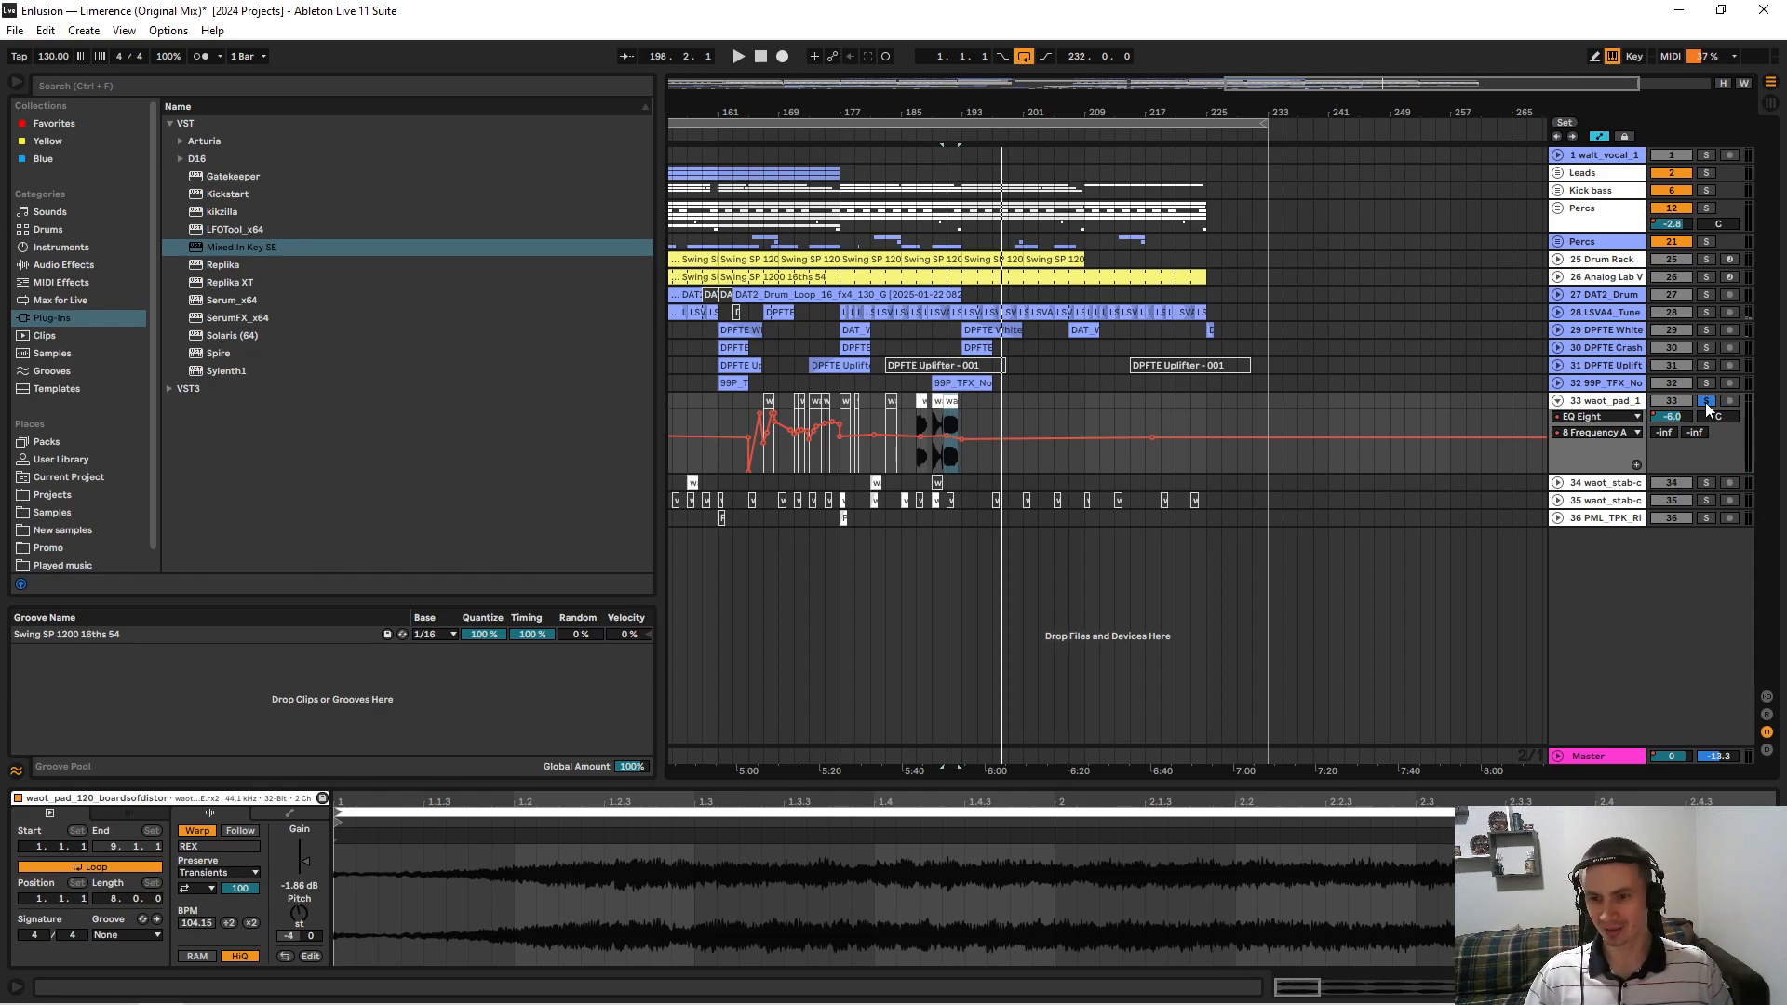
pyautogui.click(940, 463)
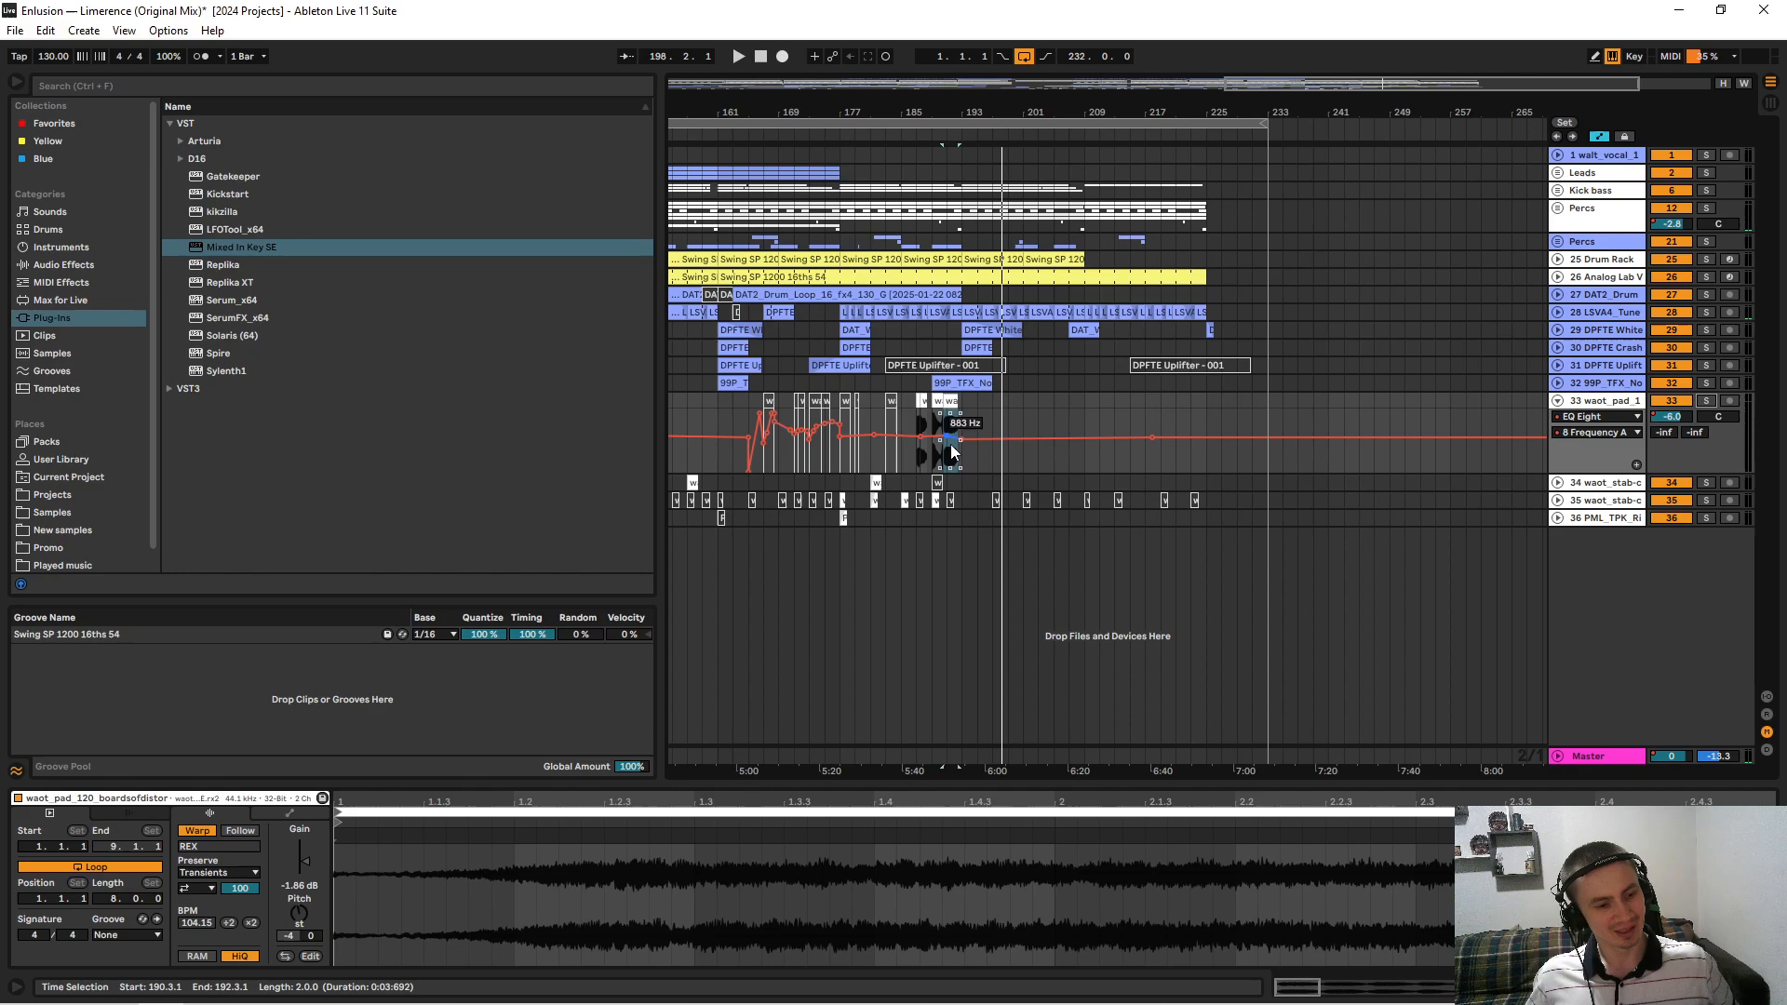